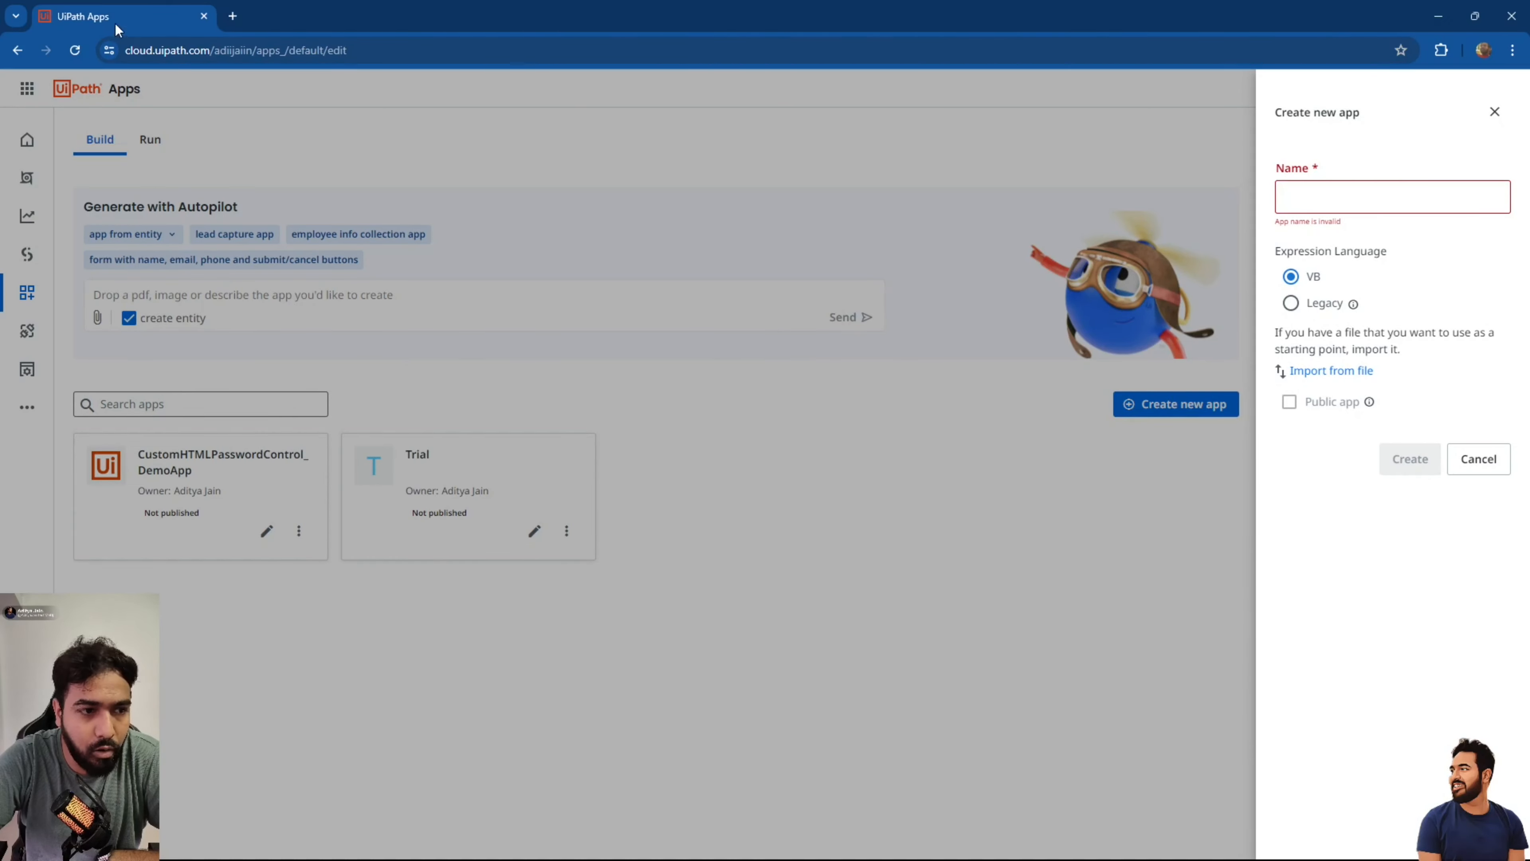
# Cancel the Create new app panel, then expand and collapse the navigation sidebar.
pyautogui.doubleClick(265, 50)
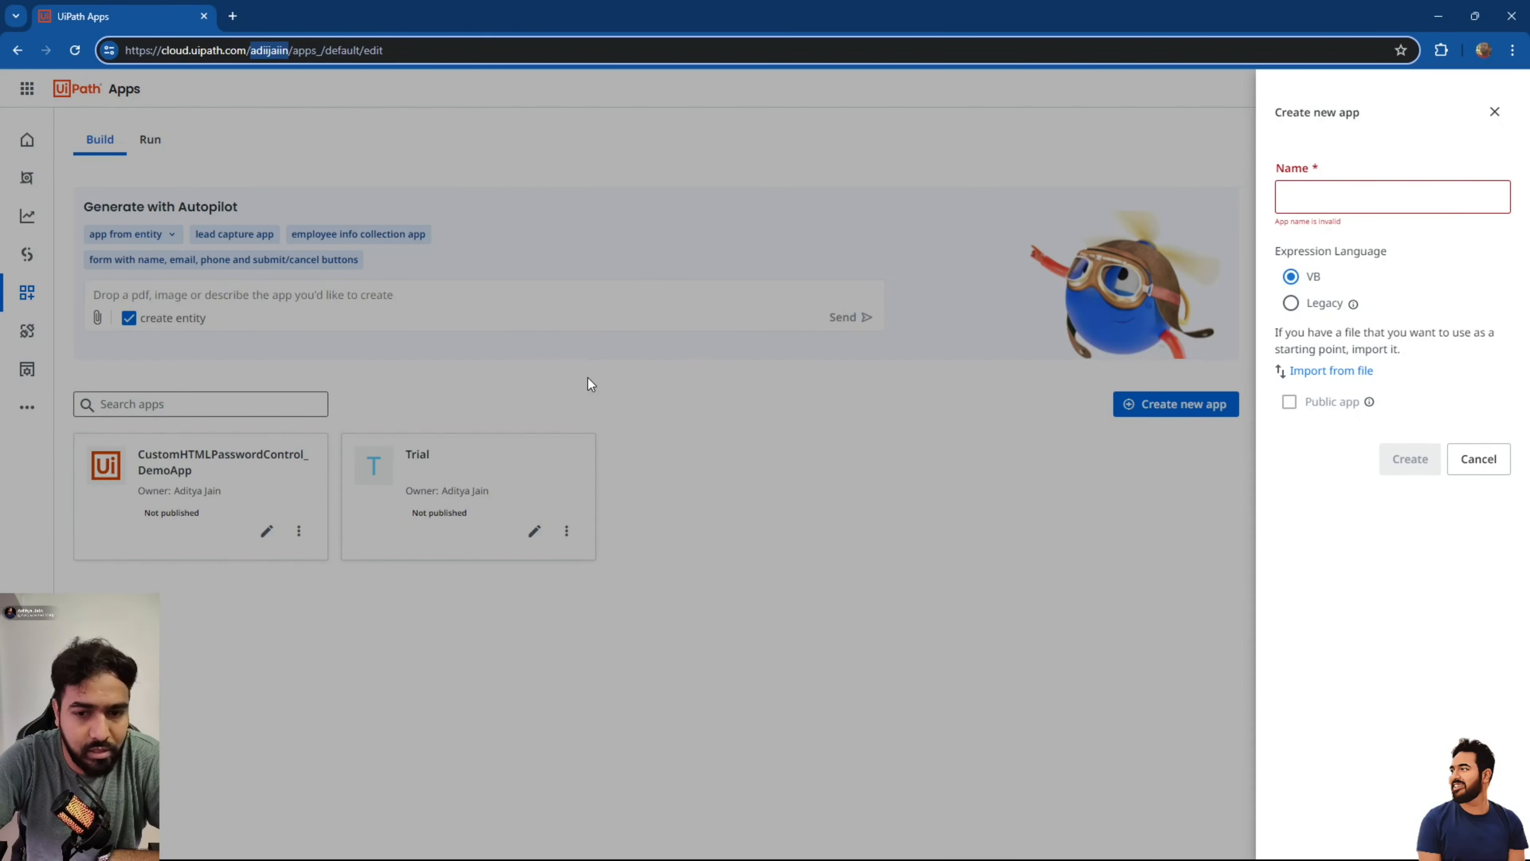
pyautogui.click(1478, 458)
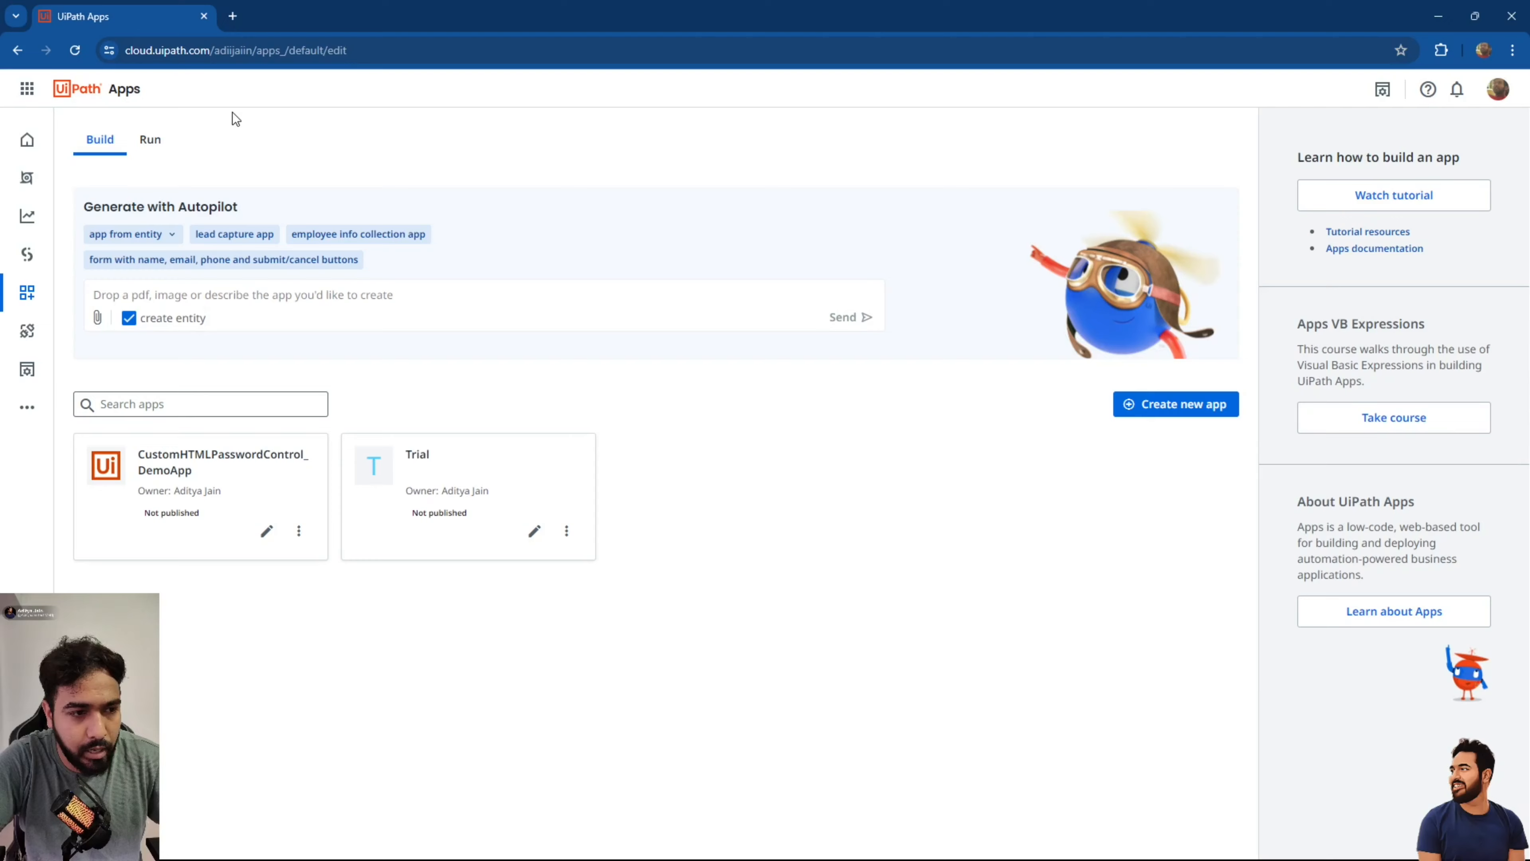
pyautogui.click(27, 91)
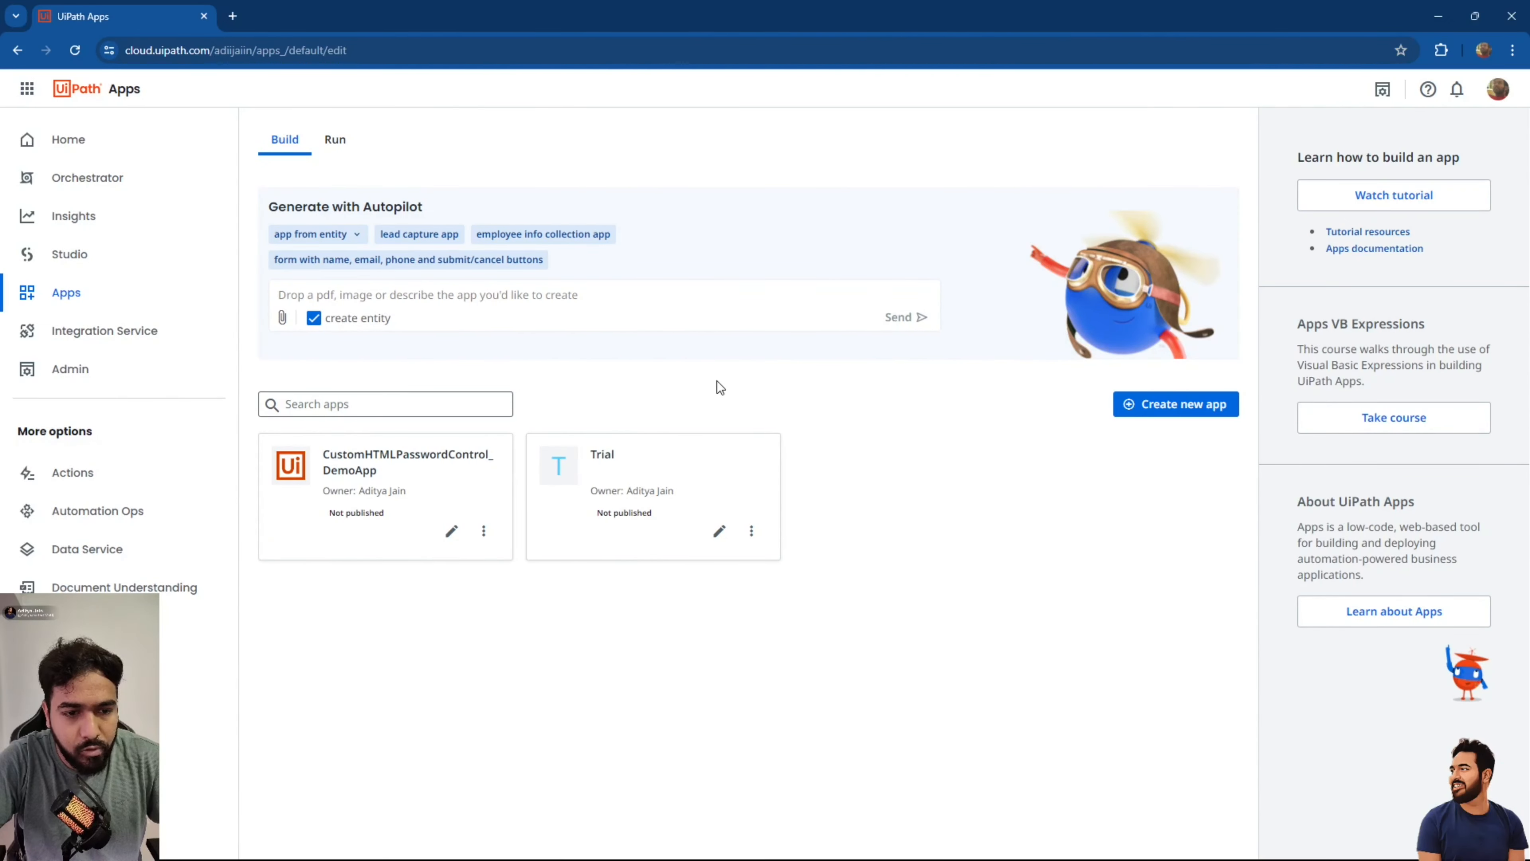
pyautogui.click(27, 89)
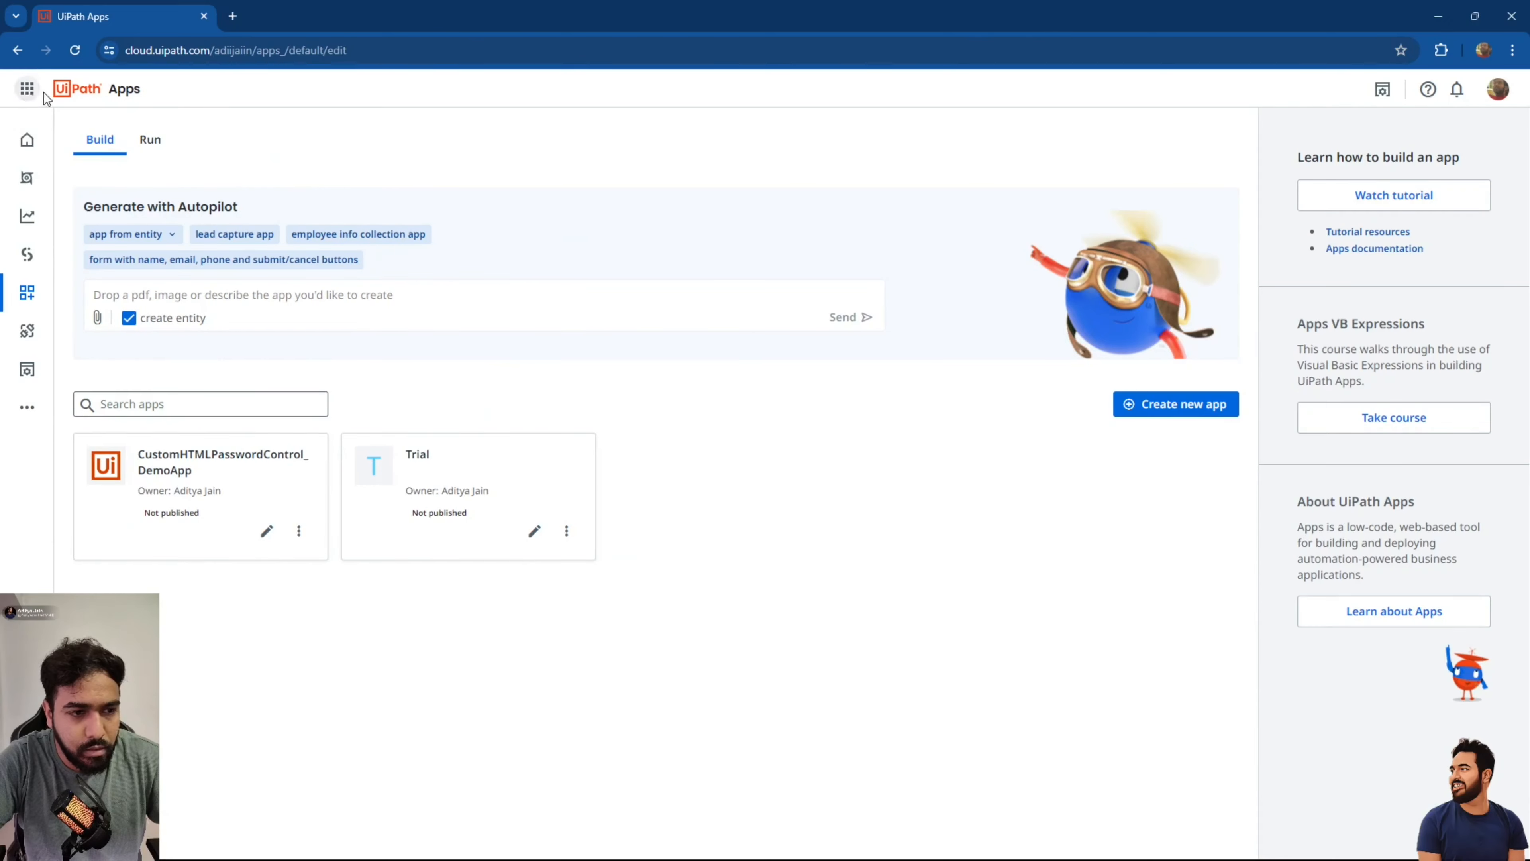
# Create a new app named DummyApp, keeping VB as the expression language.
pyautogui.click(1163, 405)
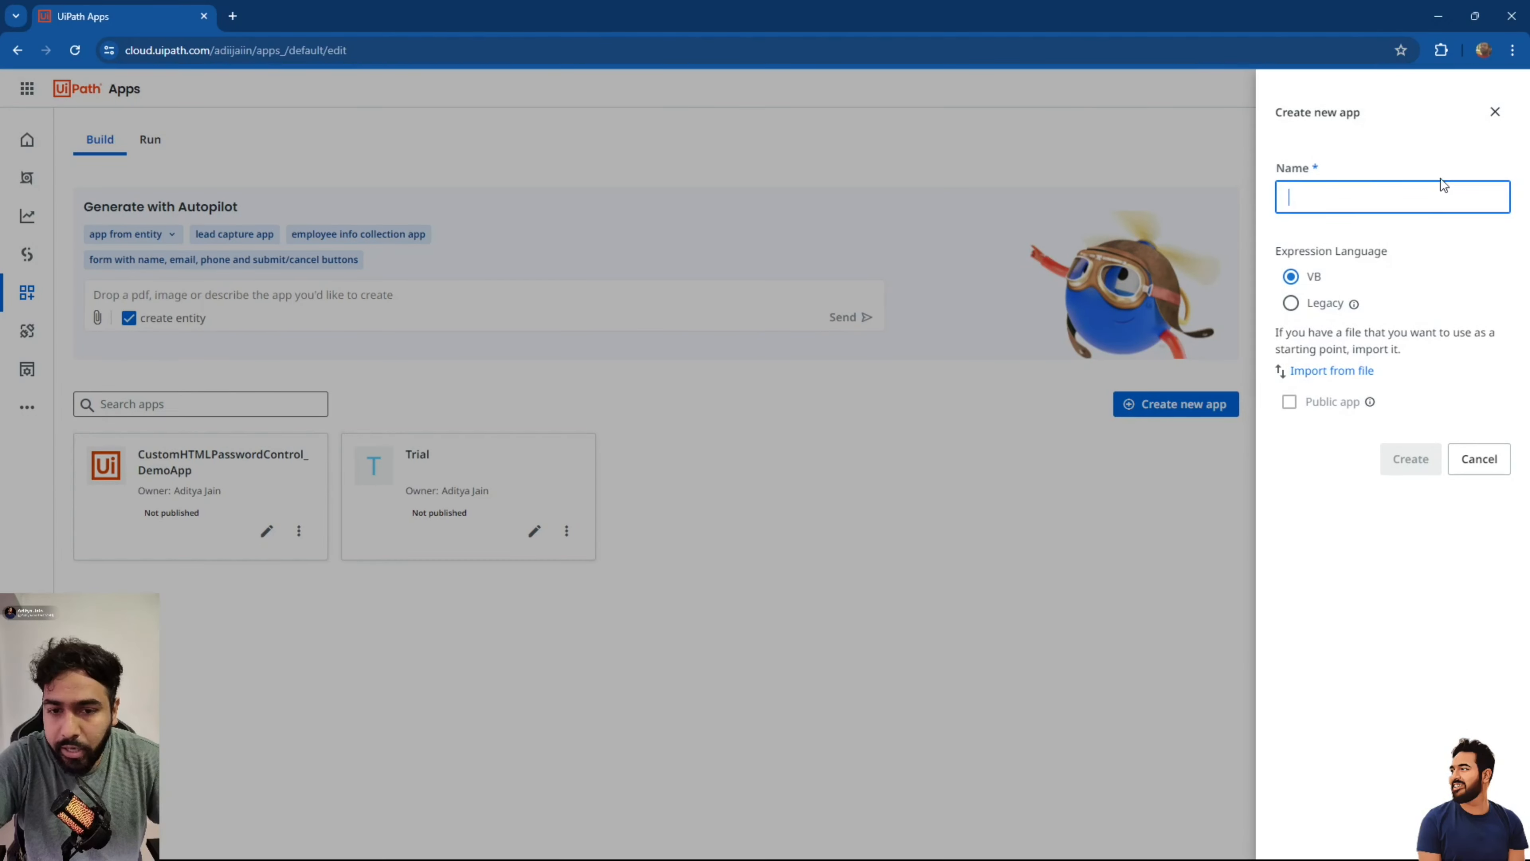
pyautogui.click(1320, 202)
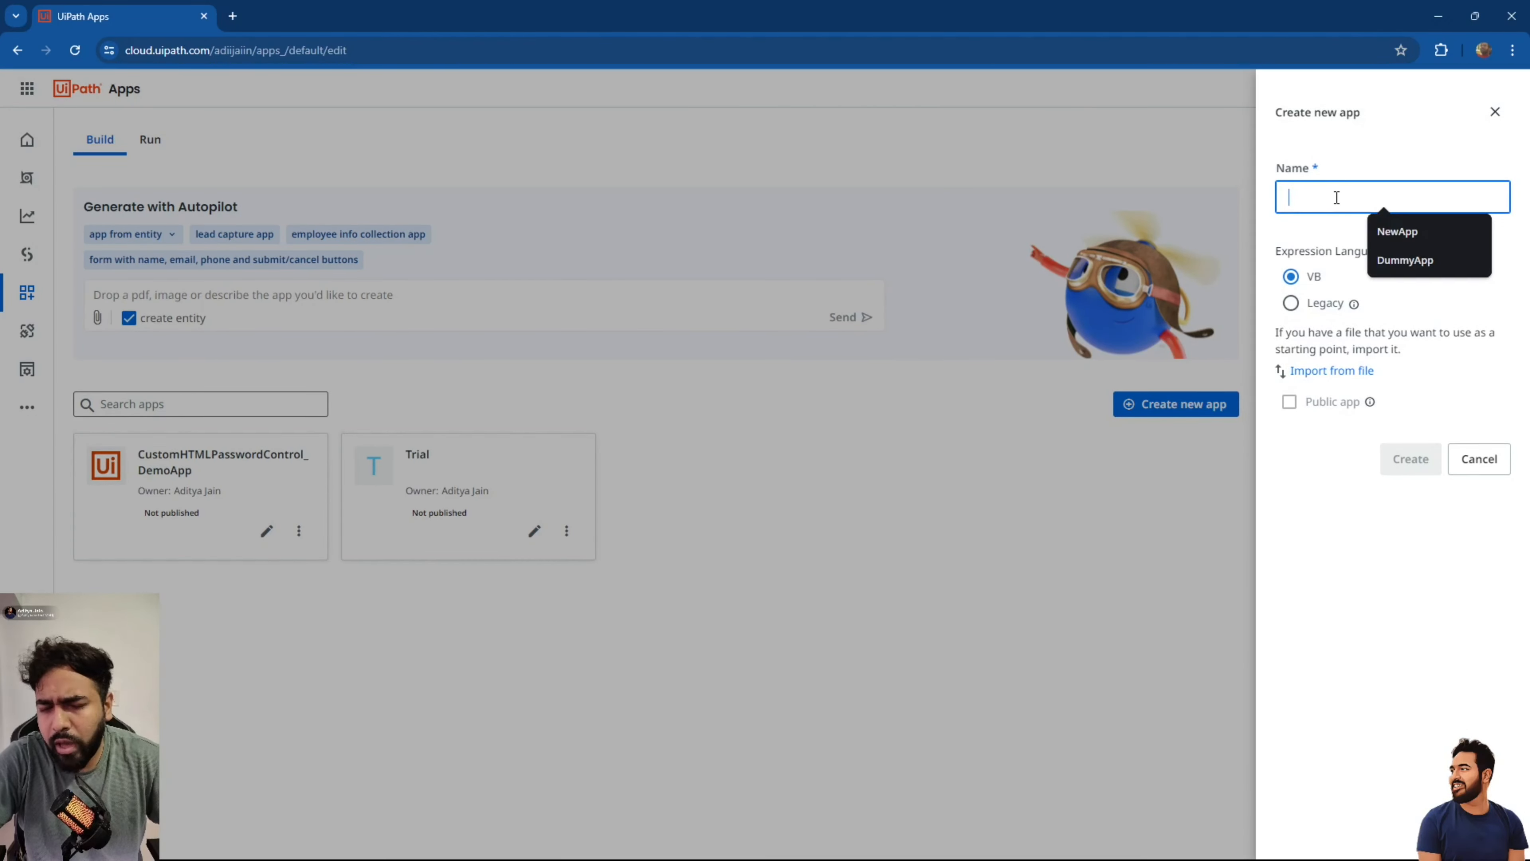
pyautogui.write('DummyApp')
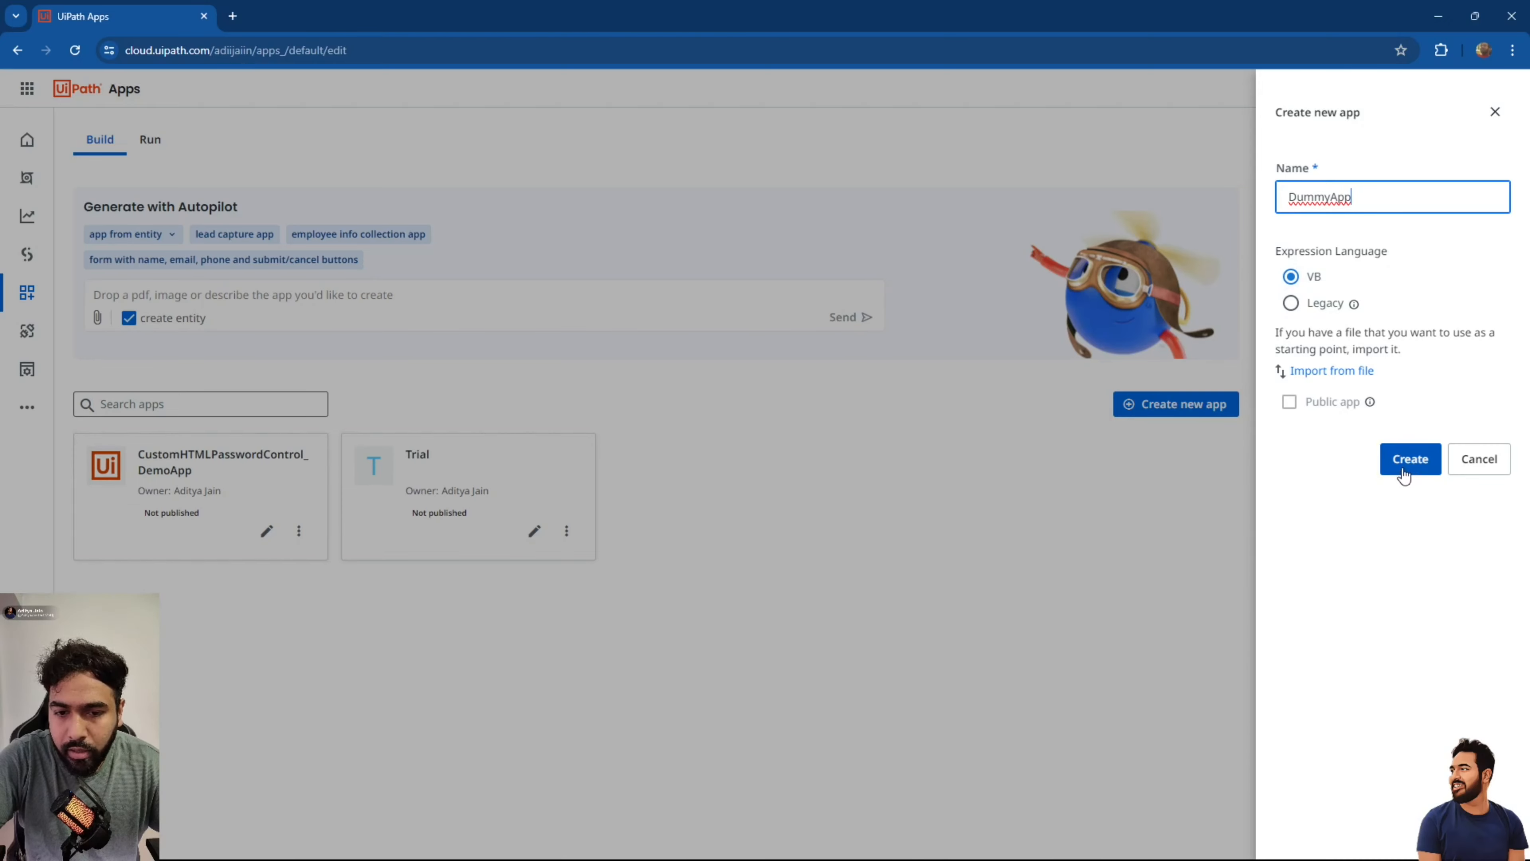
pyautogui.click(1327, 383)
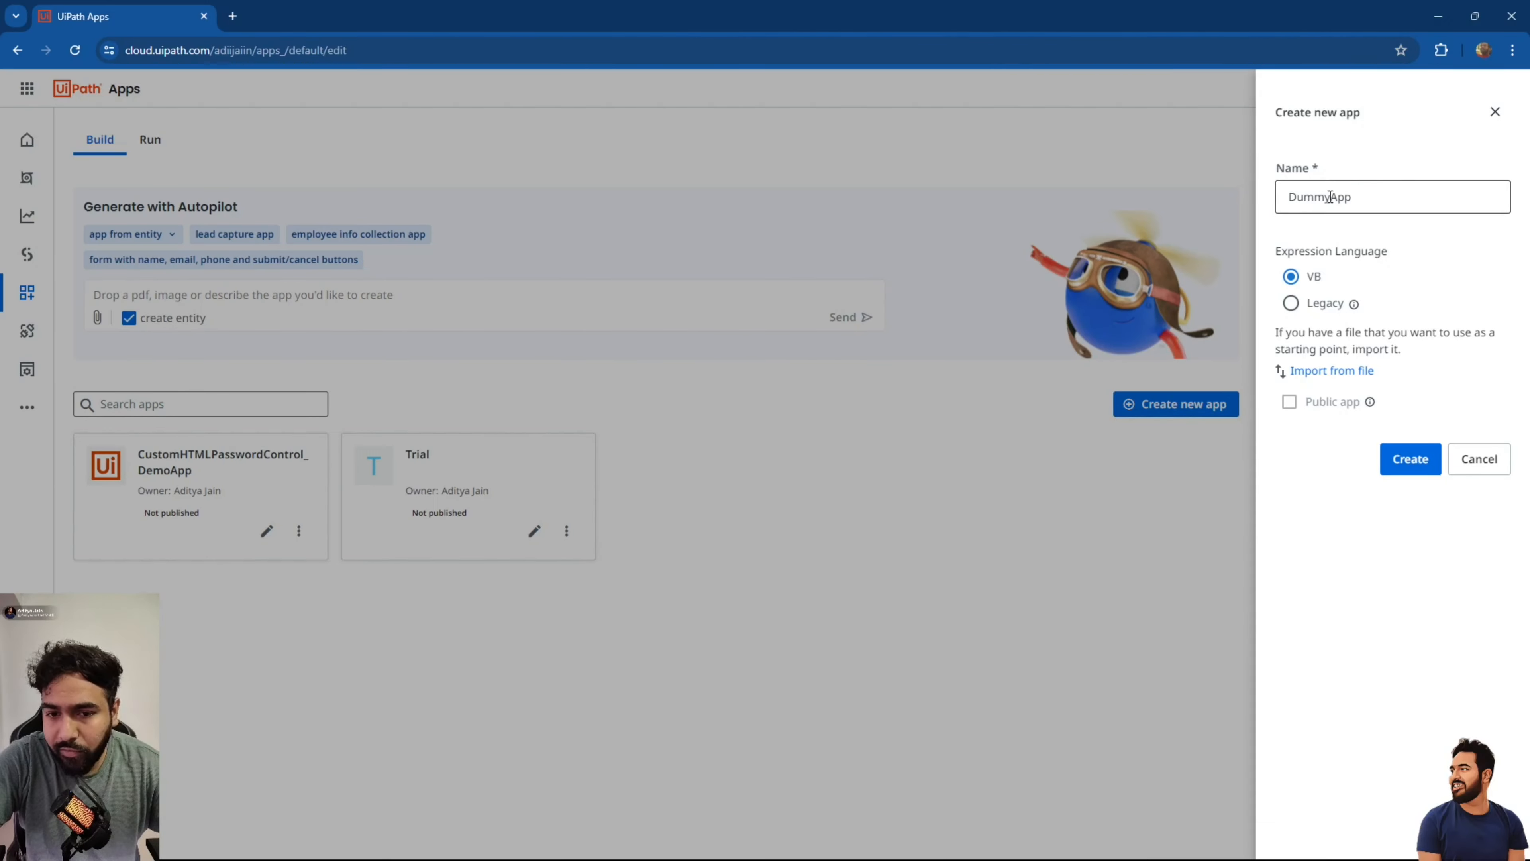
pyautogui.click(1407, 458)
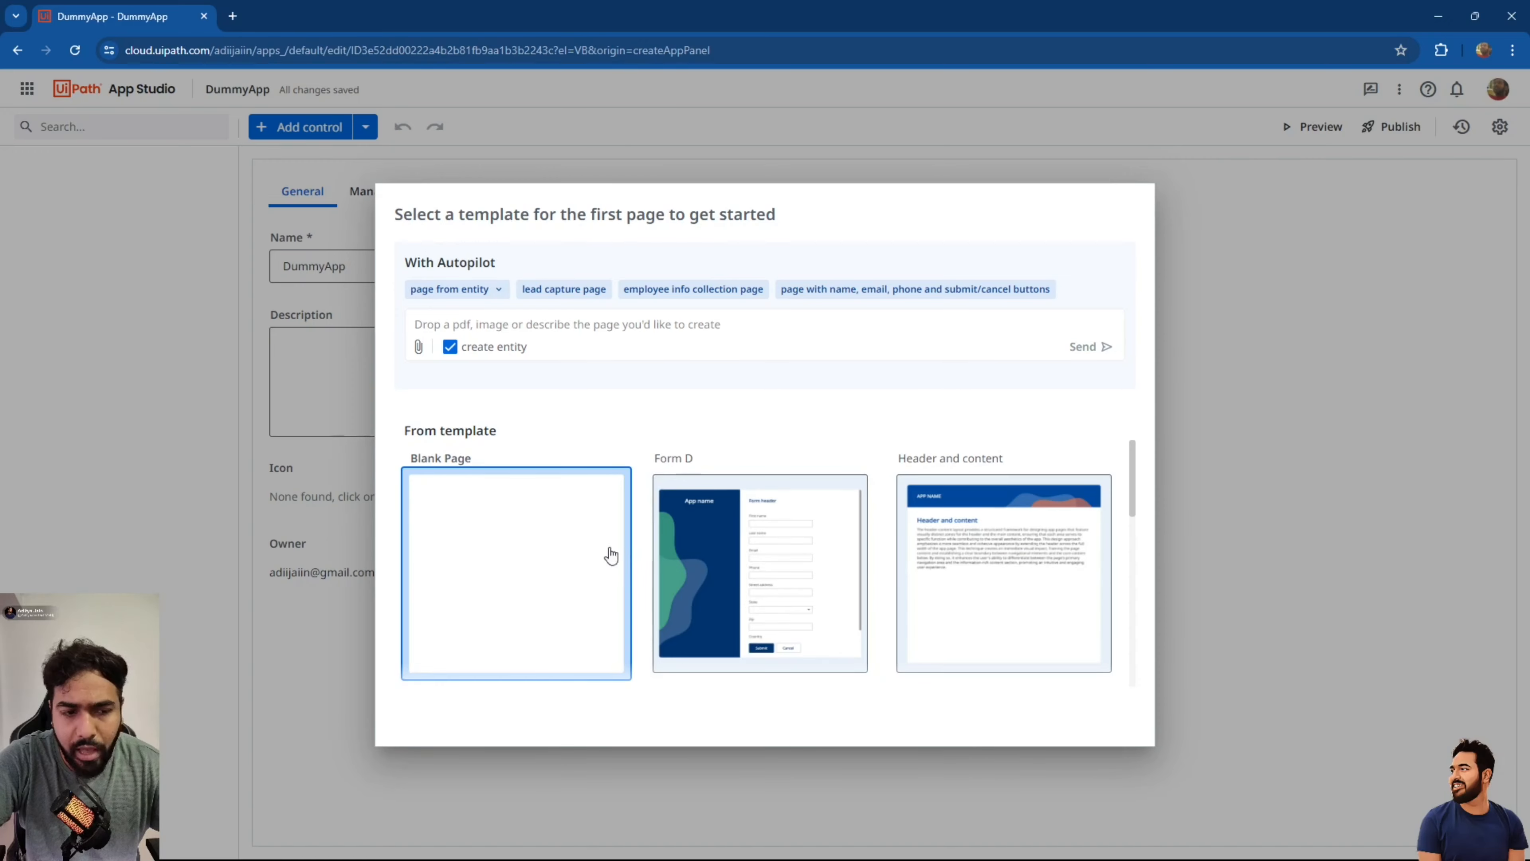
# Browse the page template gallery and choose Form D for DummyApp's first page.
pyautogui.scroll(-2, 748, 563)
pyautogui.scroll(1, 749, 565)
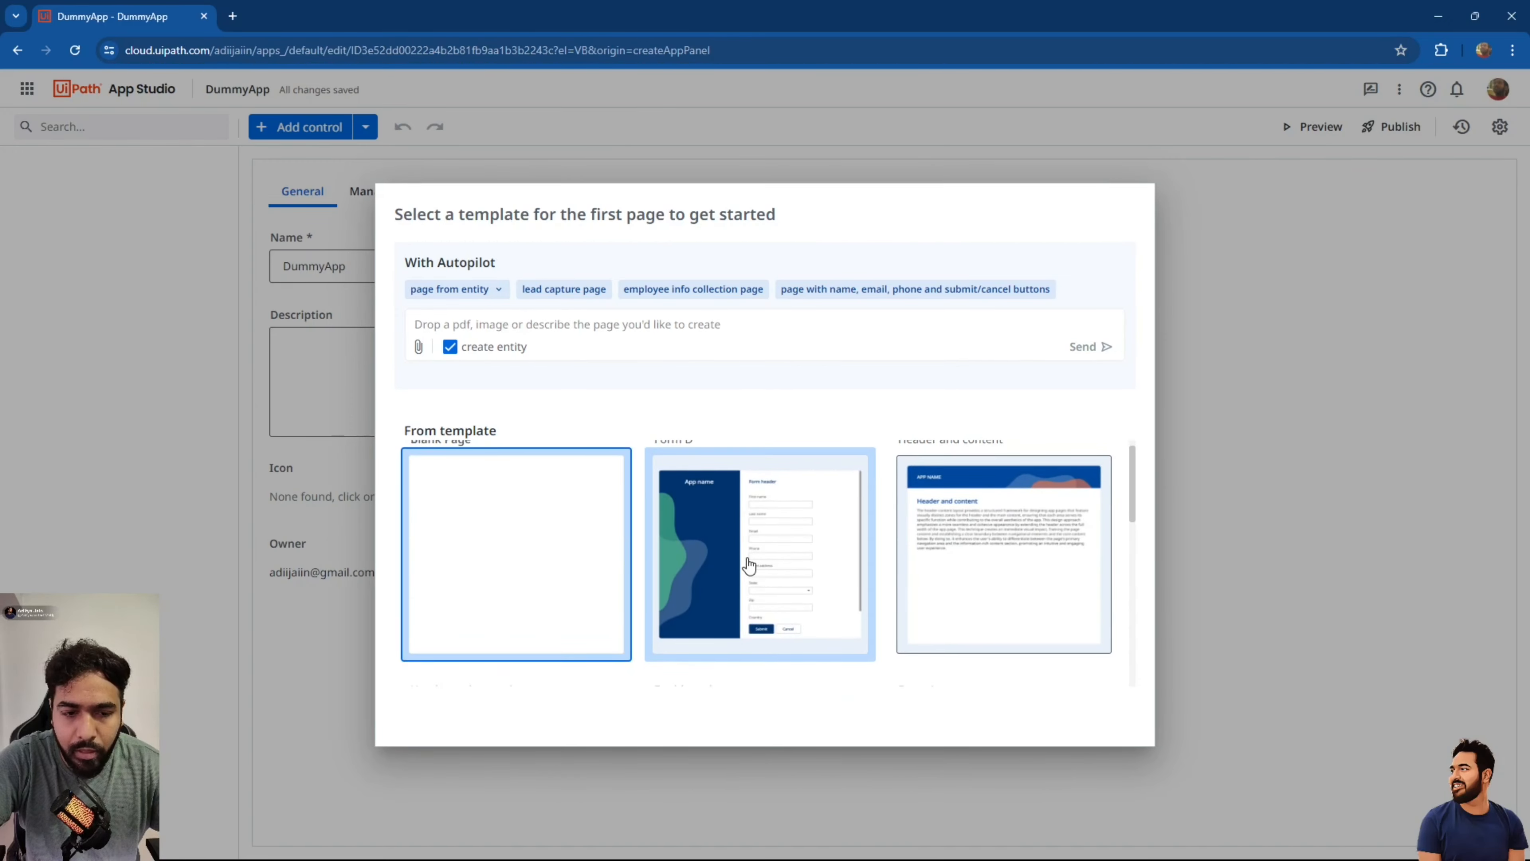
pyautogui.scroll(-5, 749, 565)
pyautogui.scroll(2, 748, 565)
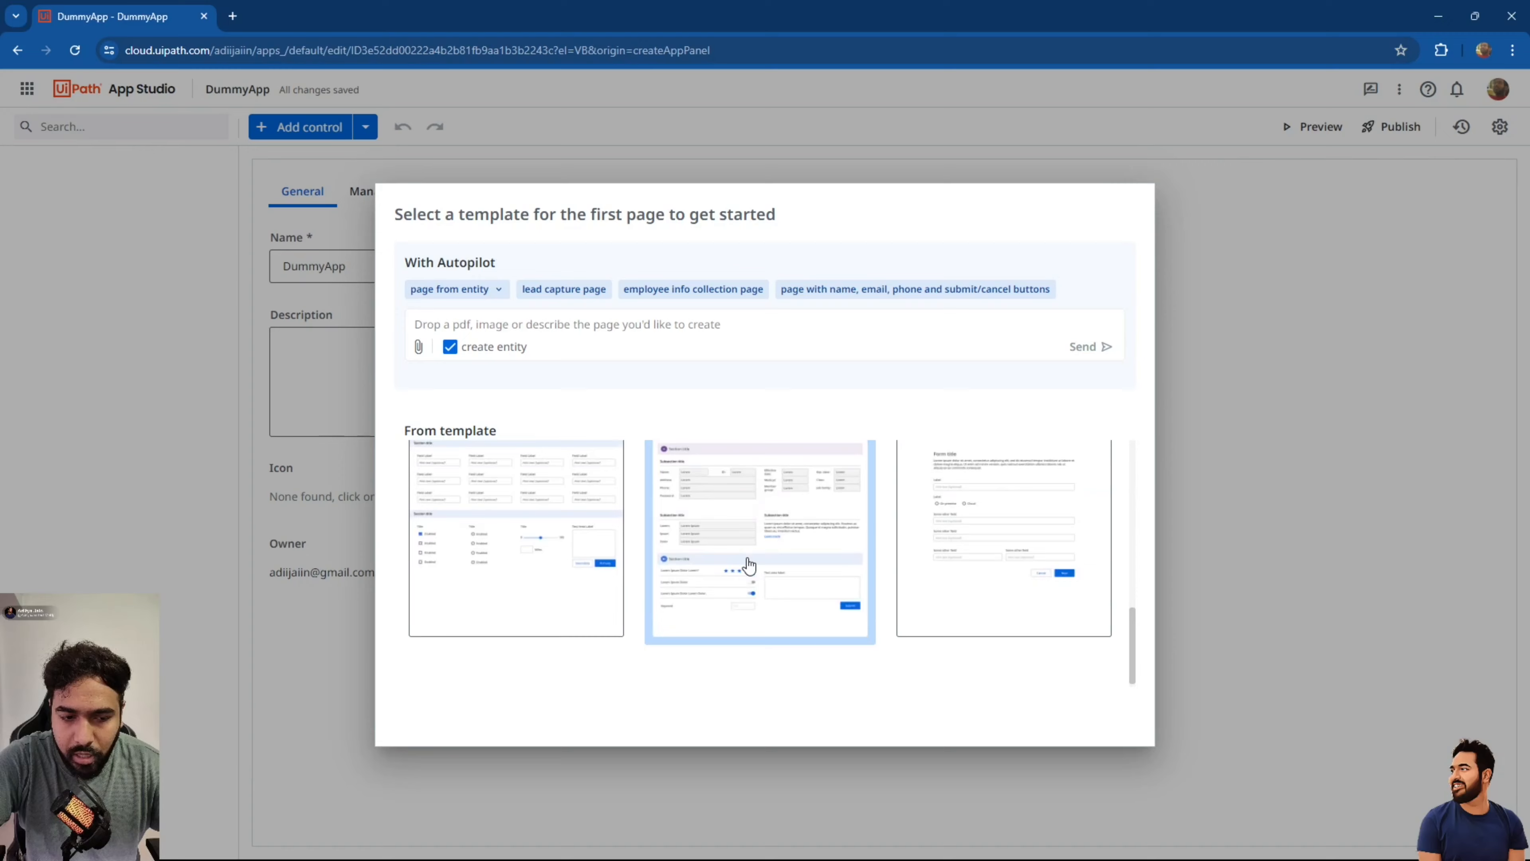
pyautogui.scroll(-2, 747, 563)
pyautogui.scroll(5, 747, 563)
pyautogui.scroll(3, 747, 563)
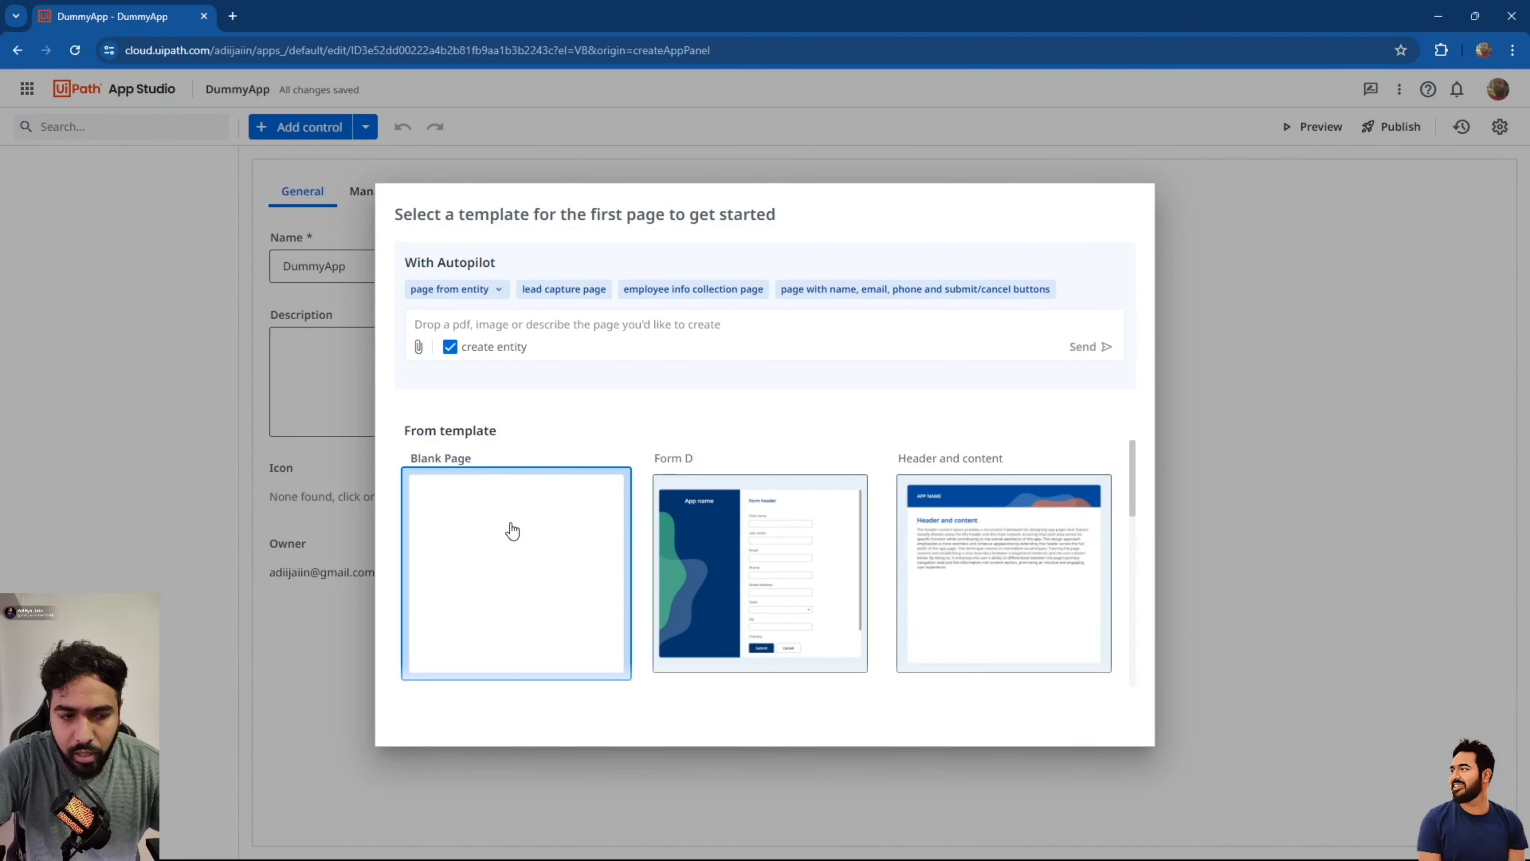
pyautogui.click(763, 574)
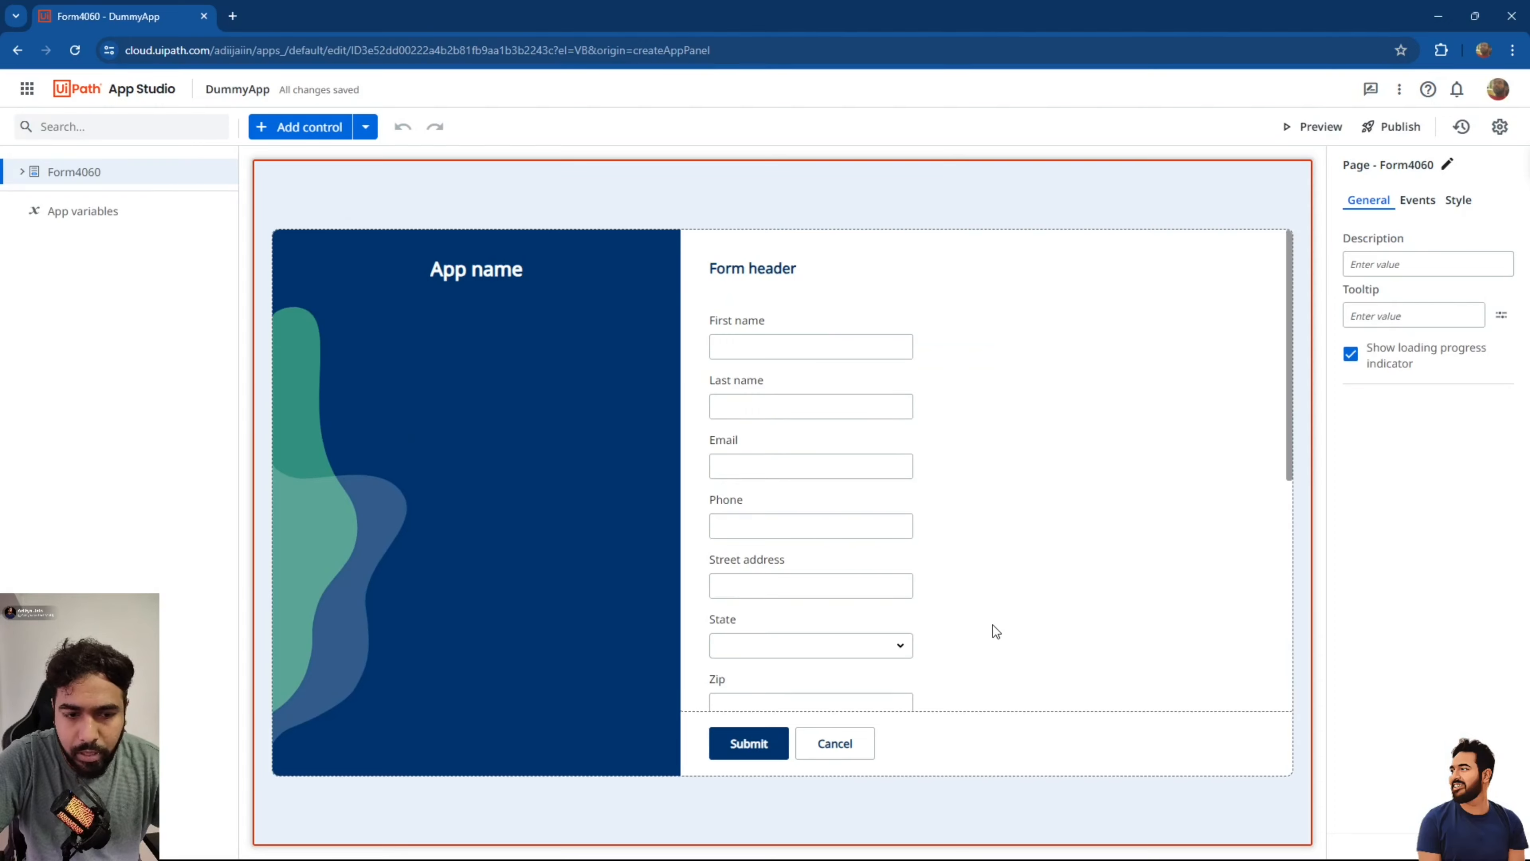
# Inspect the First name textbox's properties, then launch a preview of DummyApp.
pyautogui.scroll(-2, 992, 624)
pyautogui.scroll(2, 992, 624)
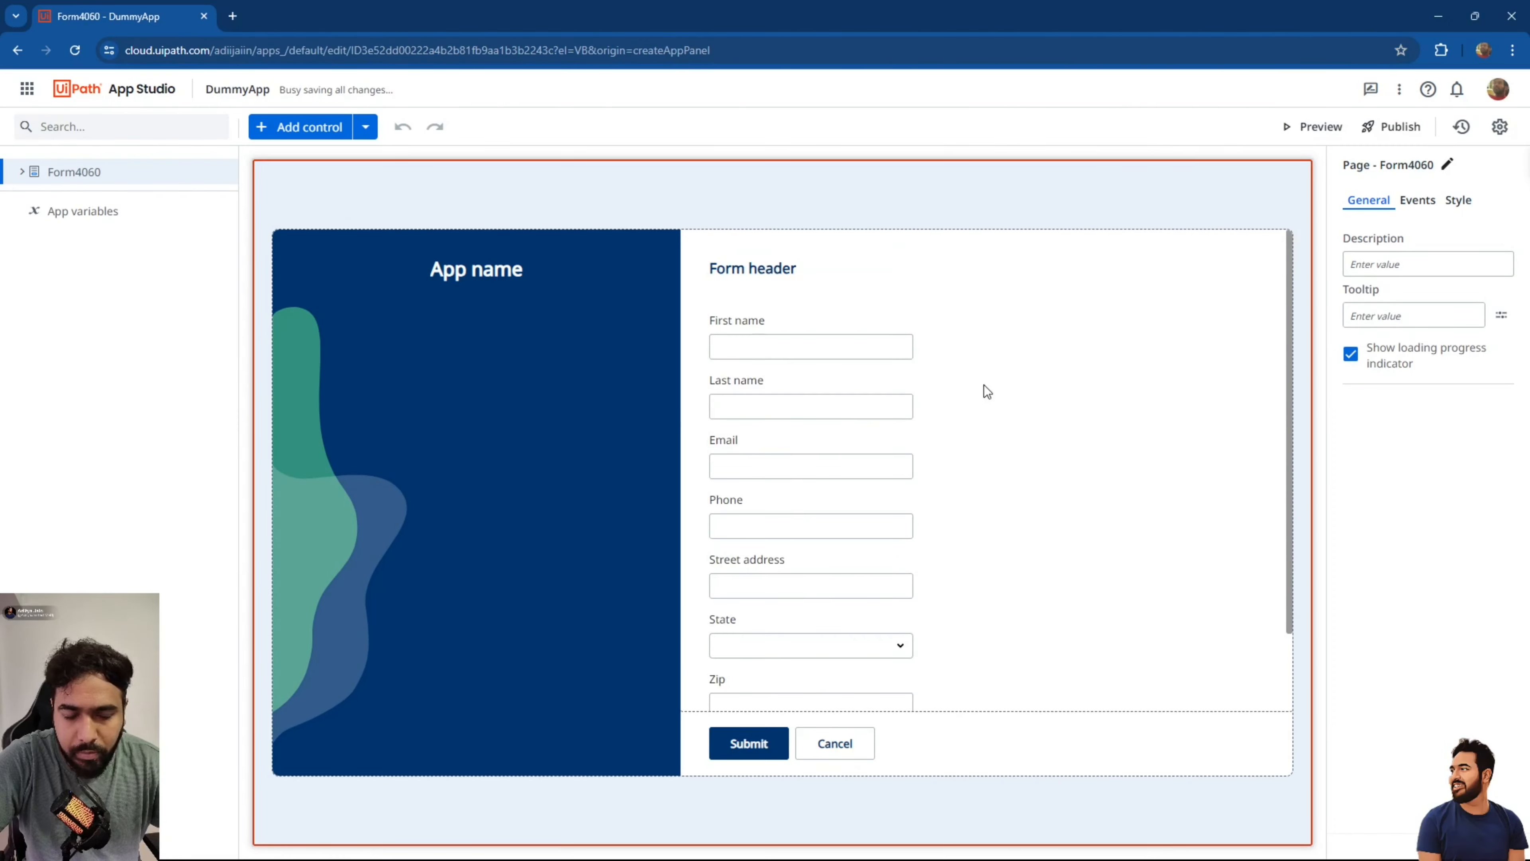
pyautogui.click(807, 342)
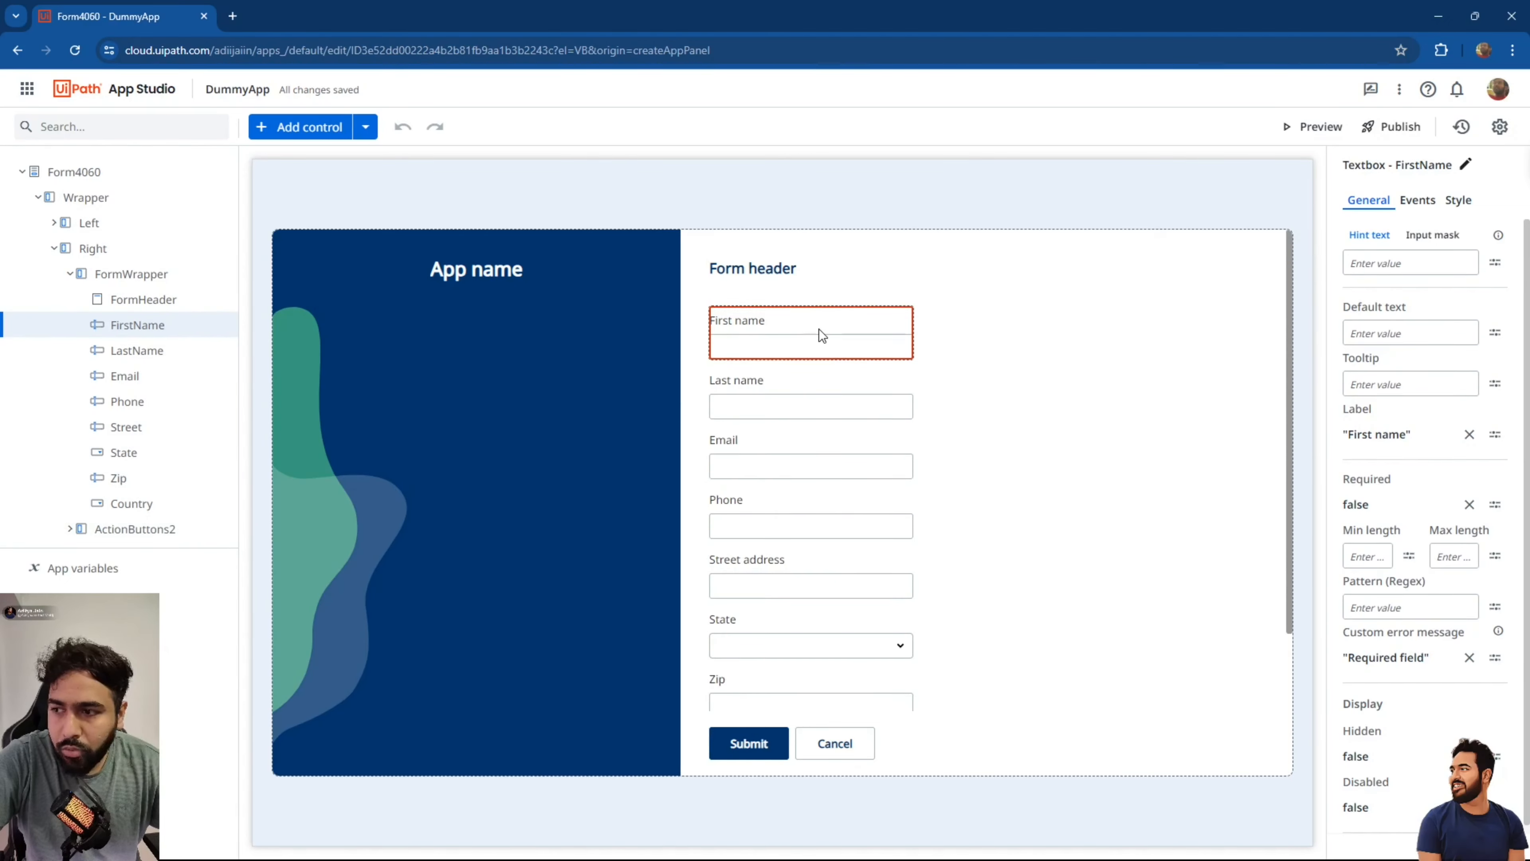
pyautogui.scroll(-1, 819, 329)
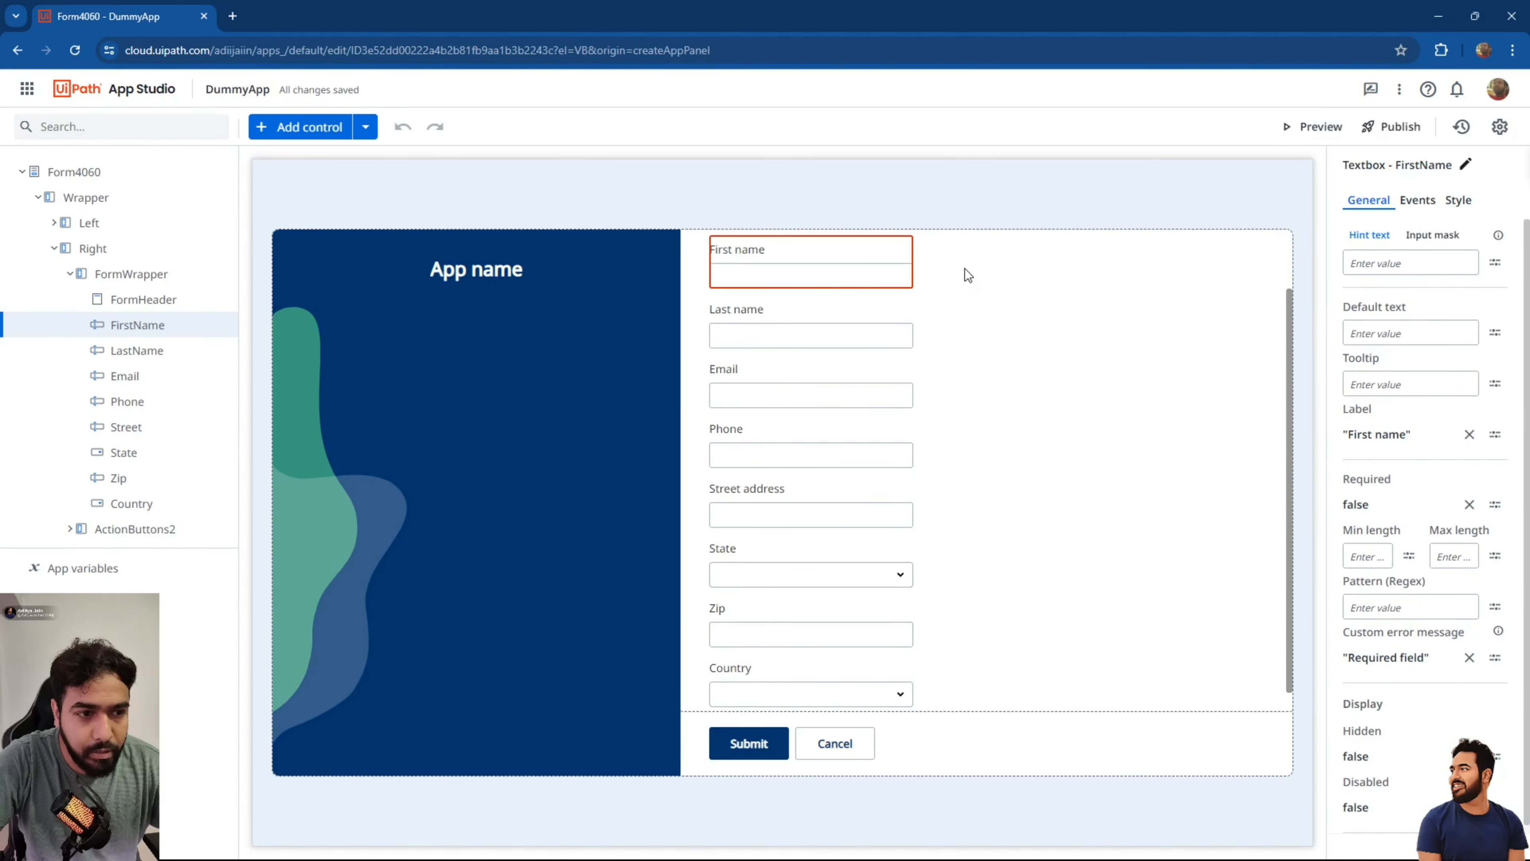
pyautogui.click(1301, 133)
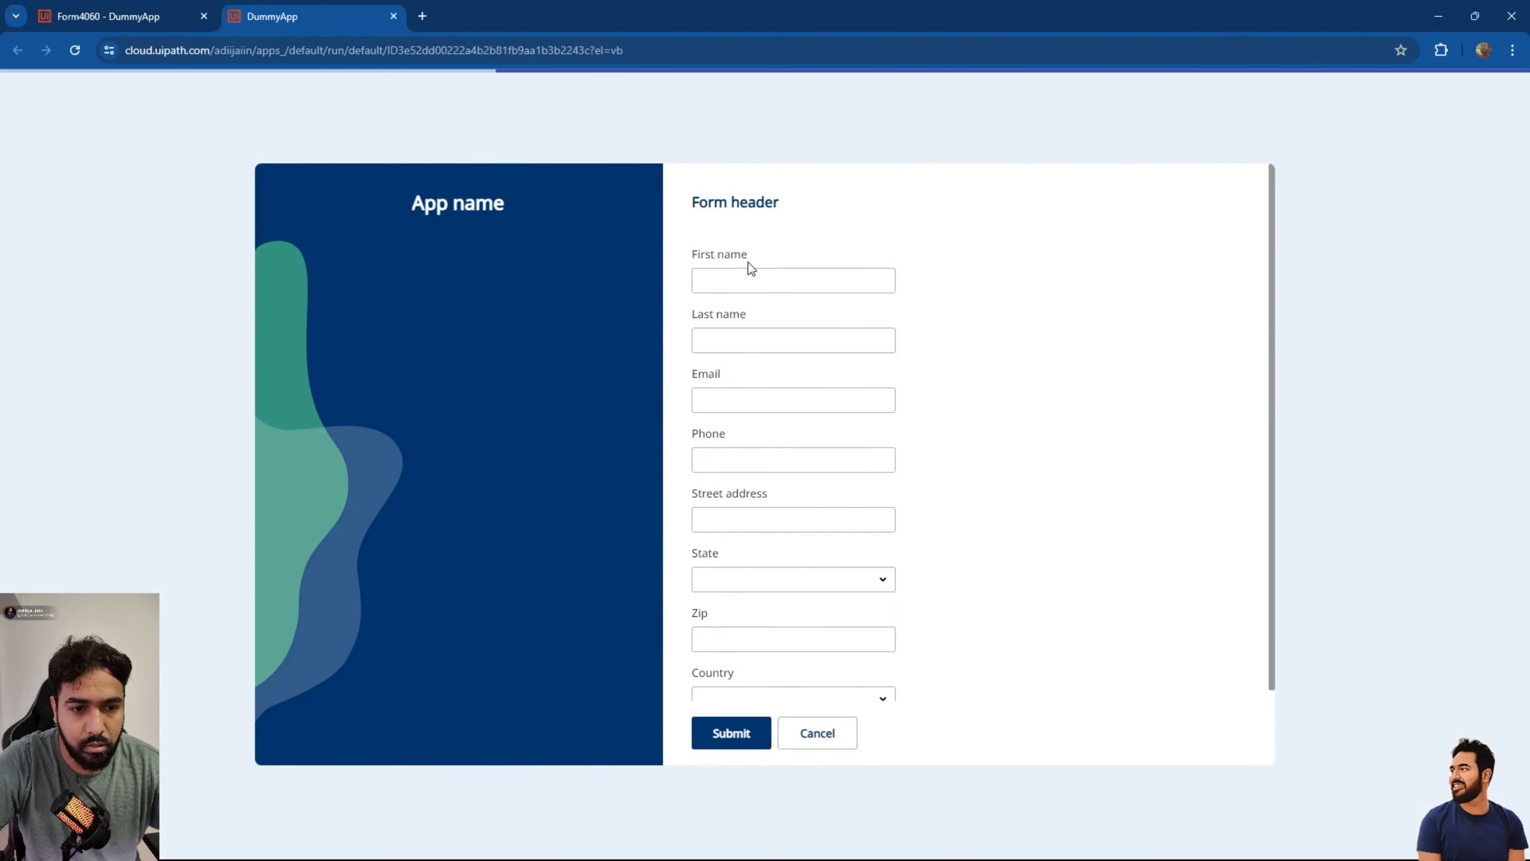
# Try the preview's Email, First name, Last name and Phone fields.
pyautogui.click(700, 394)
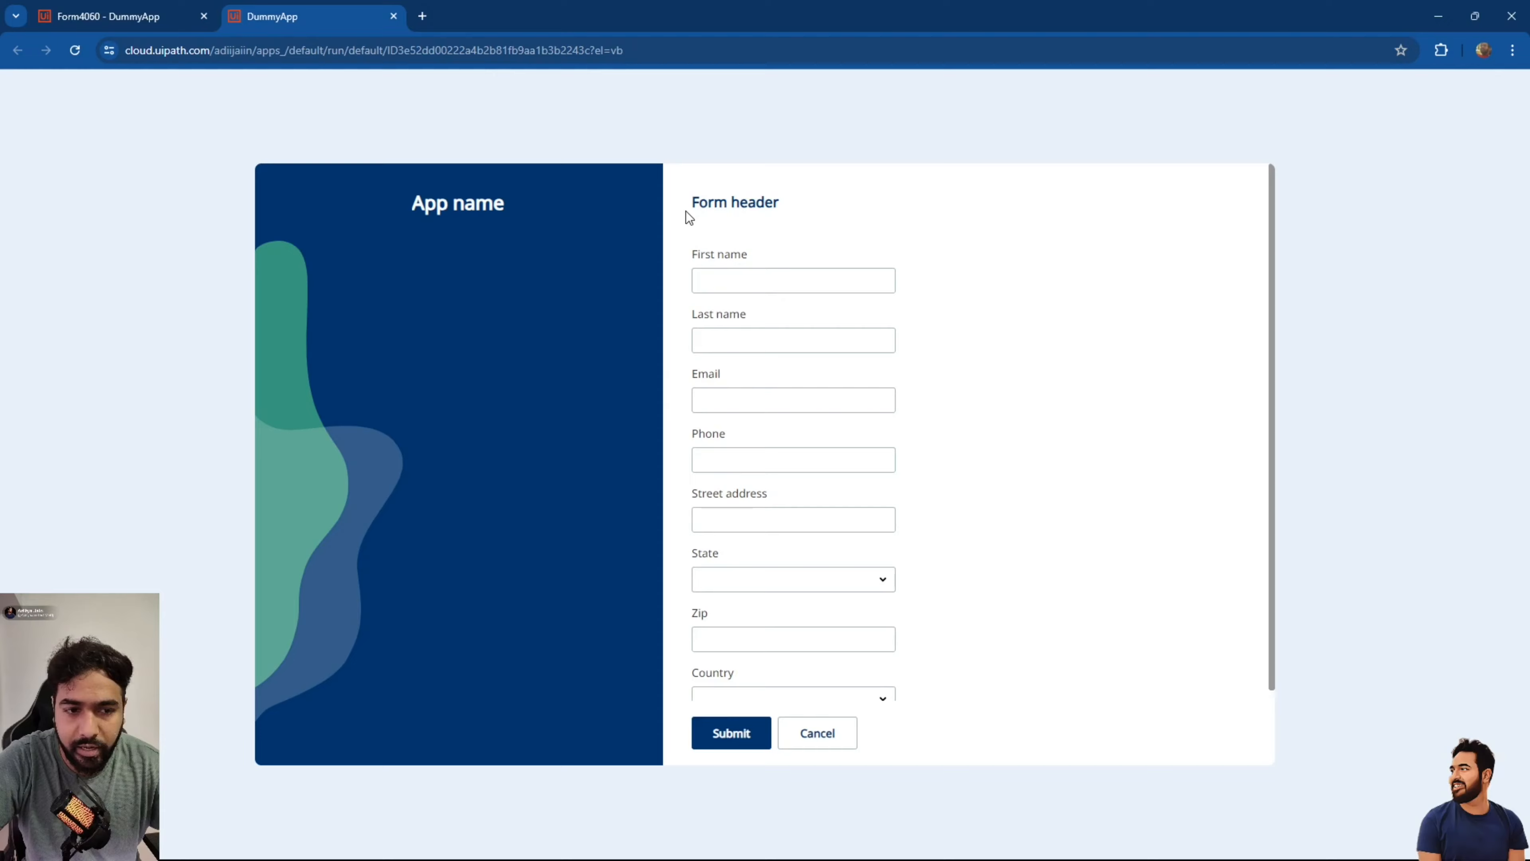
pyautogui.click(736, 273)
pyautogui.click(729, 337)
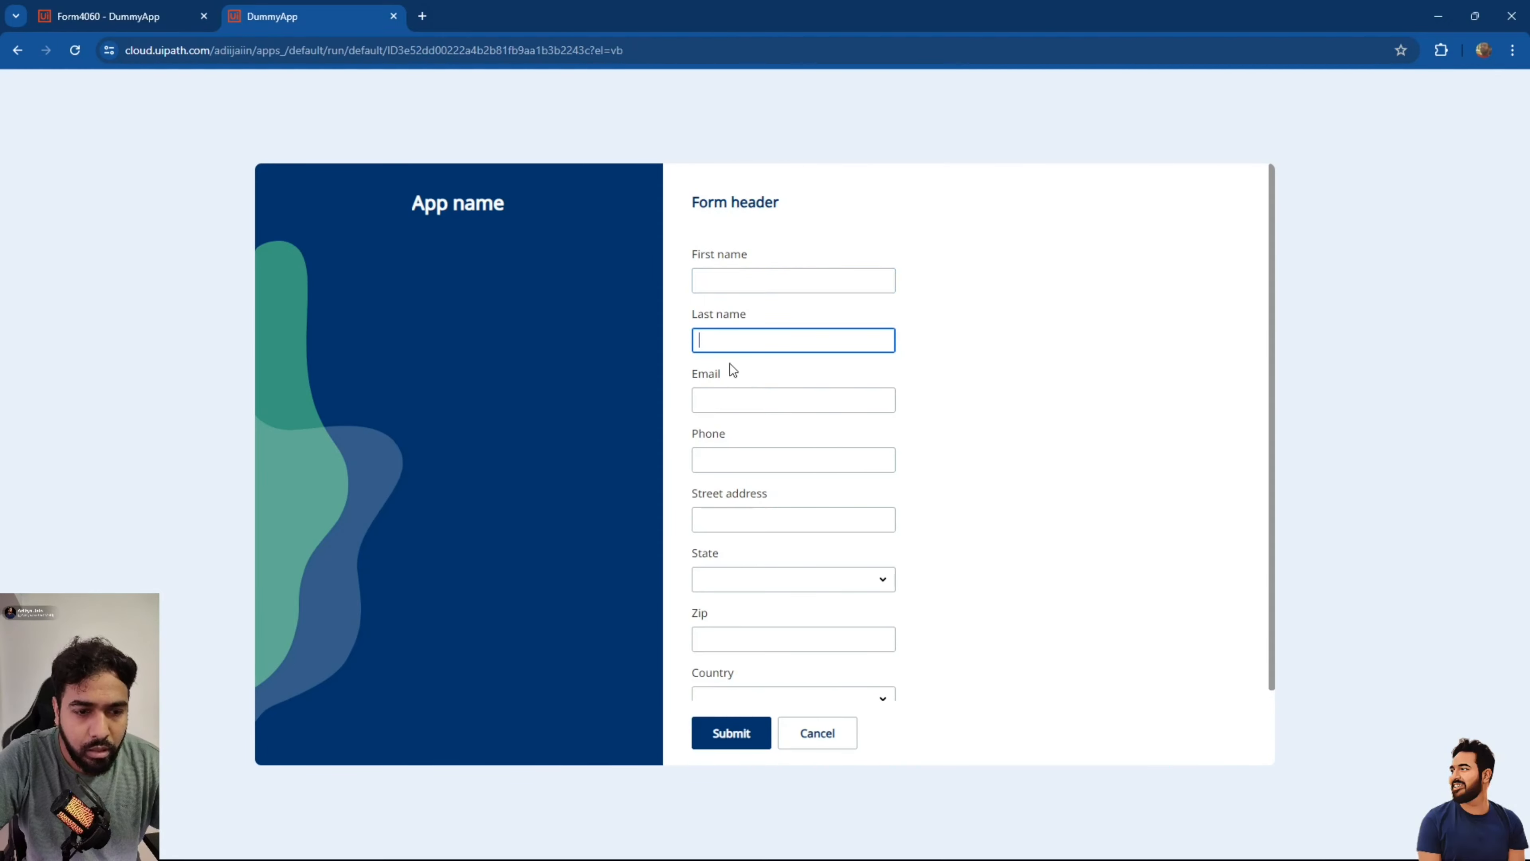
pyautogui.click(734, 398)
pyautogui.click(737, 451)
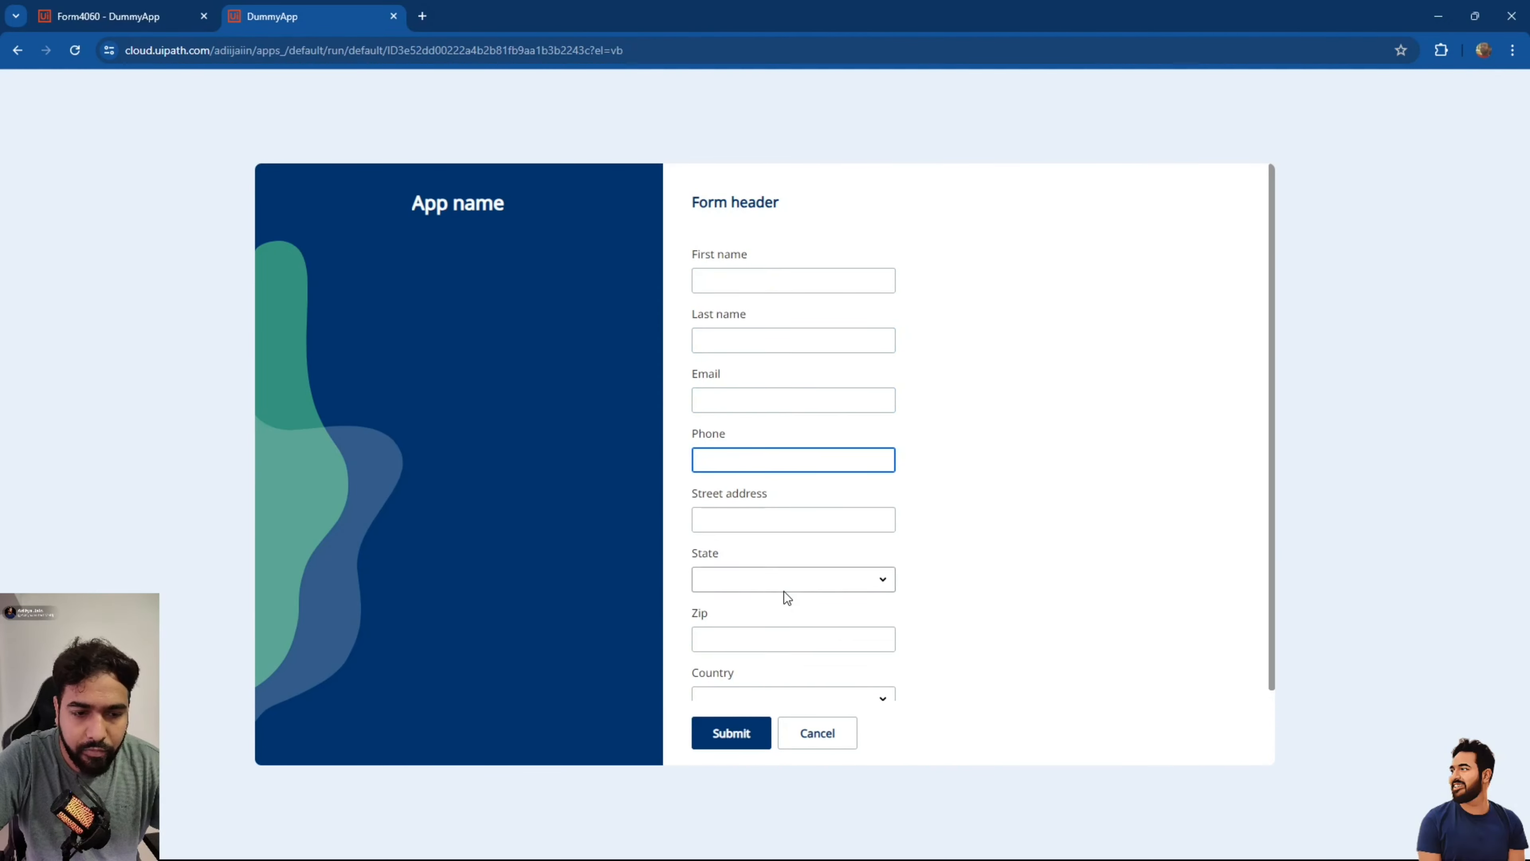
# Fill the preview form with sample entries (uuah, huh, u, hu, hu), tabbing between fields.
pyautogui.click(768, 273)
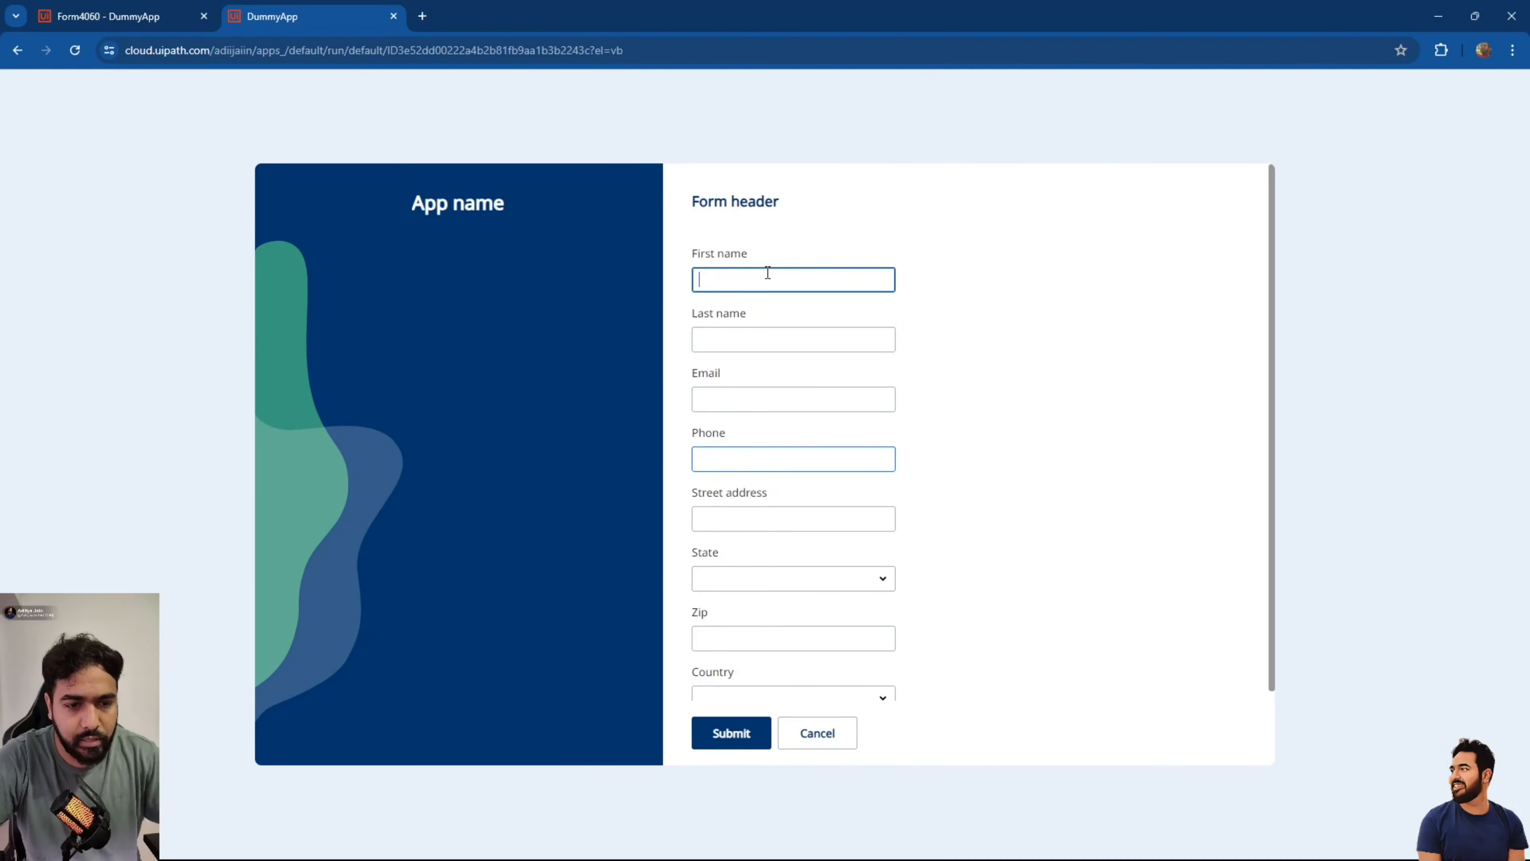
pyautogui.write('uuah')
pyautogui.press('Tab')
pyautogui.write('huh')
pyautogui.press('Tab')
pyautogui.press('Tab')
pyautogui.write('u')
pyautogui.press('Tab')
pyautogui.write('hu')
pyautogui.press('Tab')
pyautogui.write('hu')
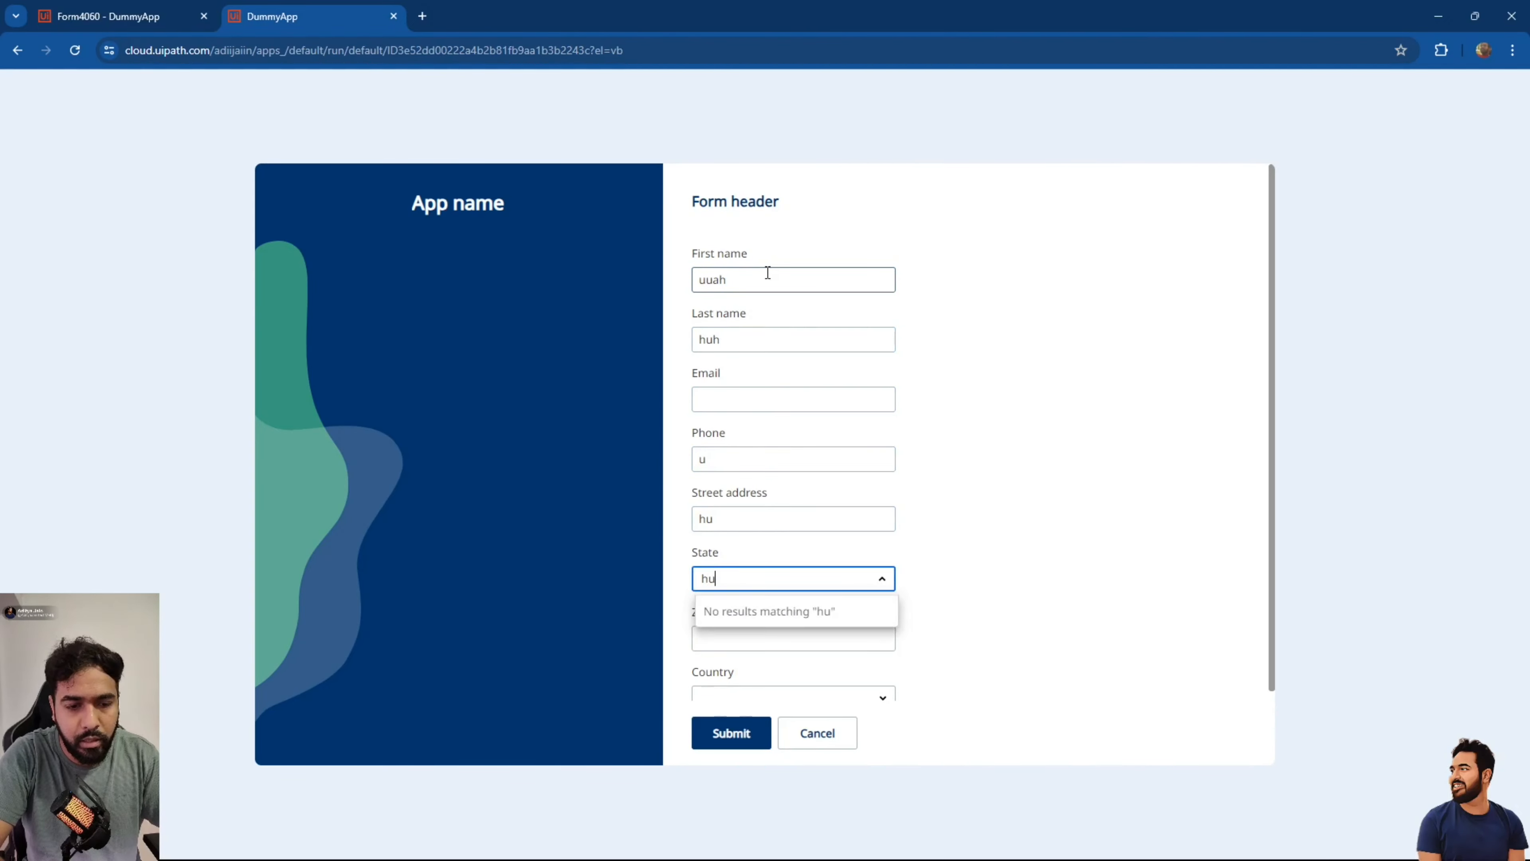
pyautogui.press('Tab')
# Set State to New York, submit the test form, and close the preview.
pyautogui.click(799, 572)
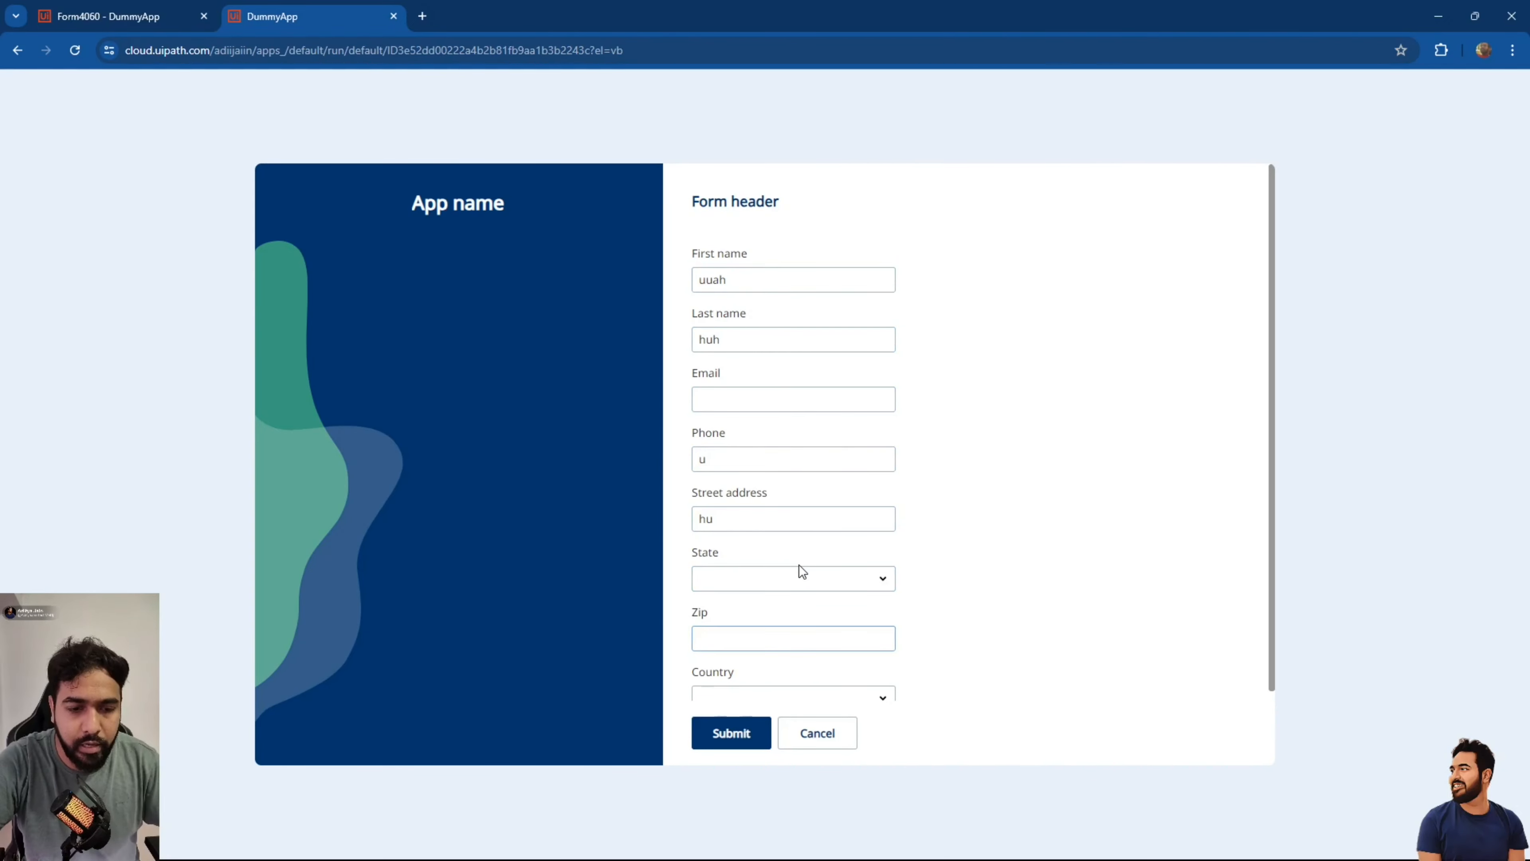
pyautogui.click(751, 644)
pyautogui.scroll(-2, 747, 695)
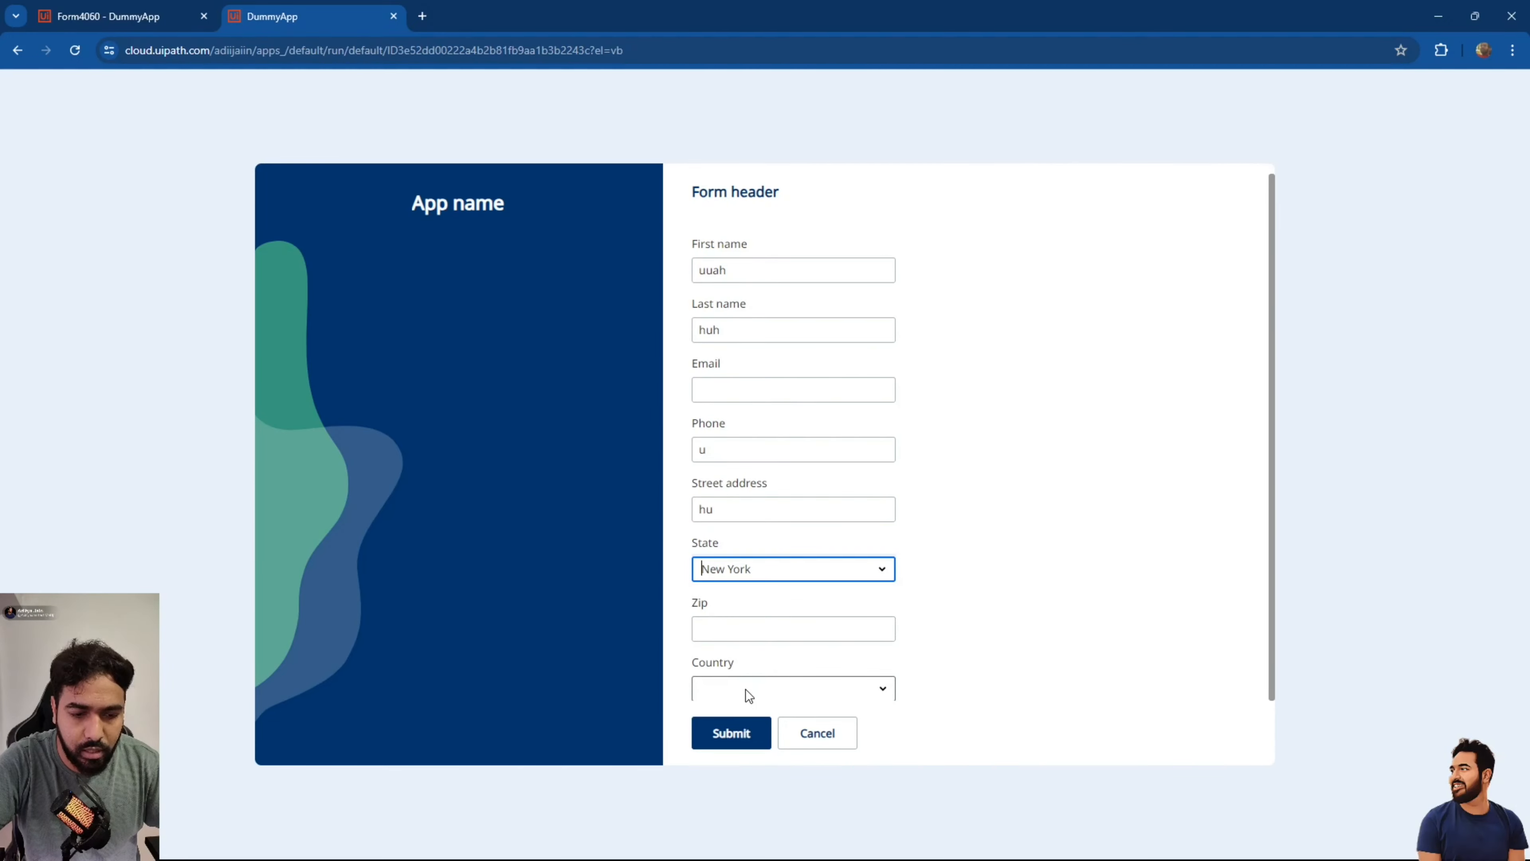
pyautogui.click(731, 736)
pyautogui.click(731, 385)
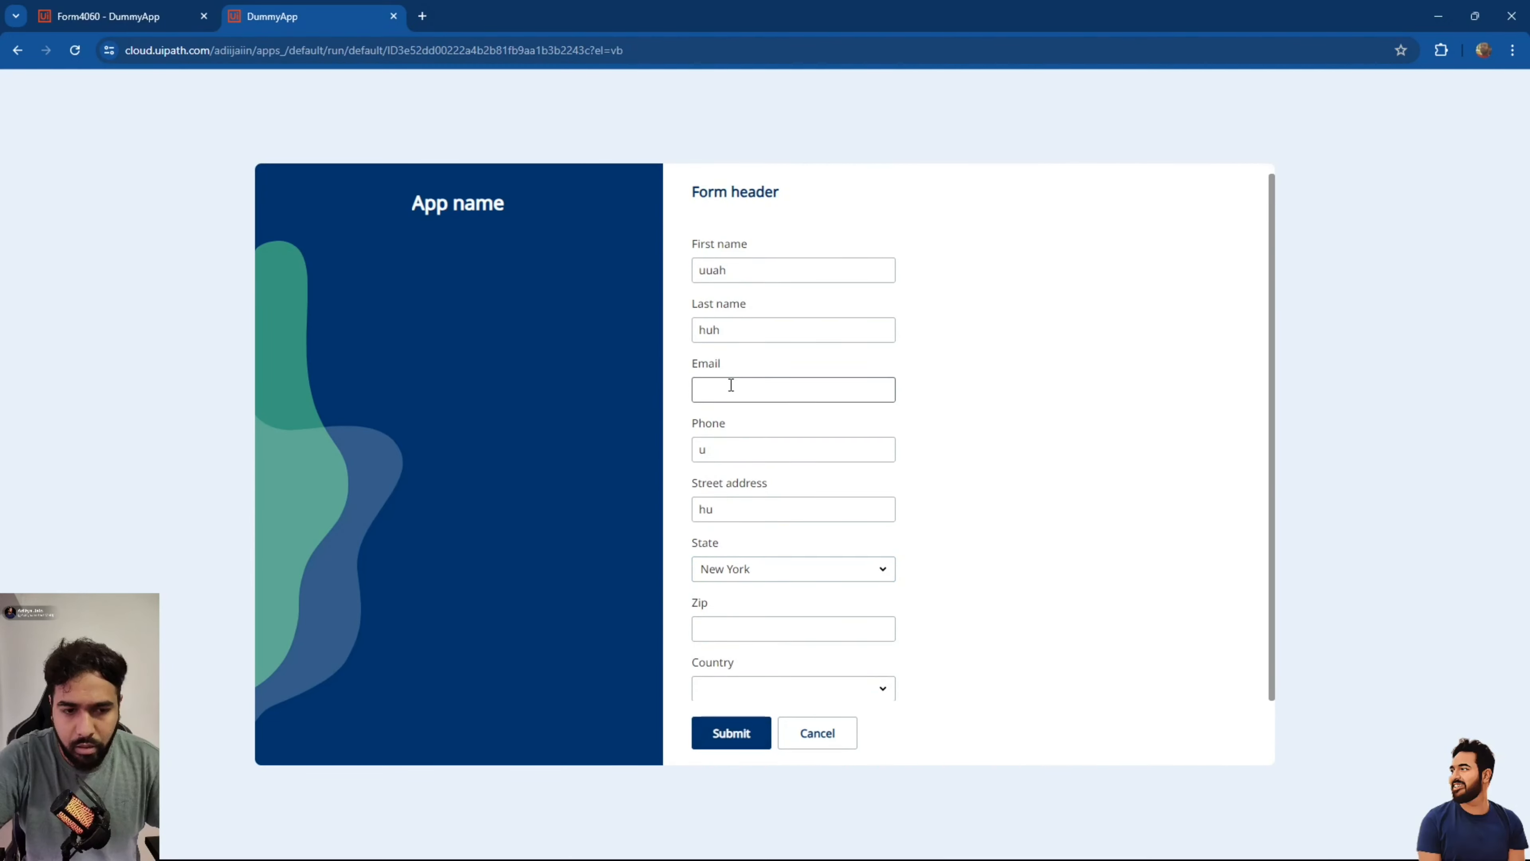
pyautogui.scroll(2, 731, 384)
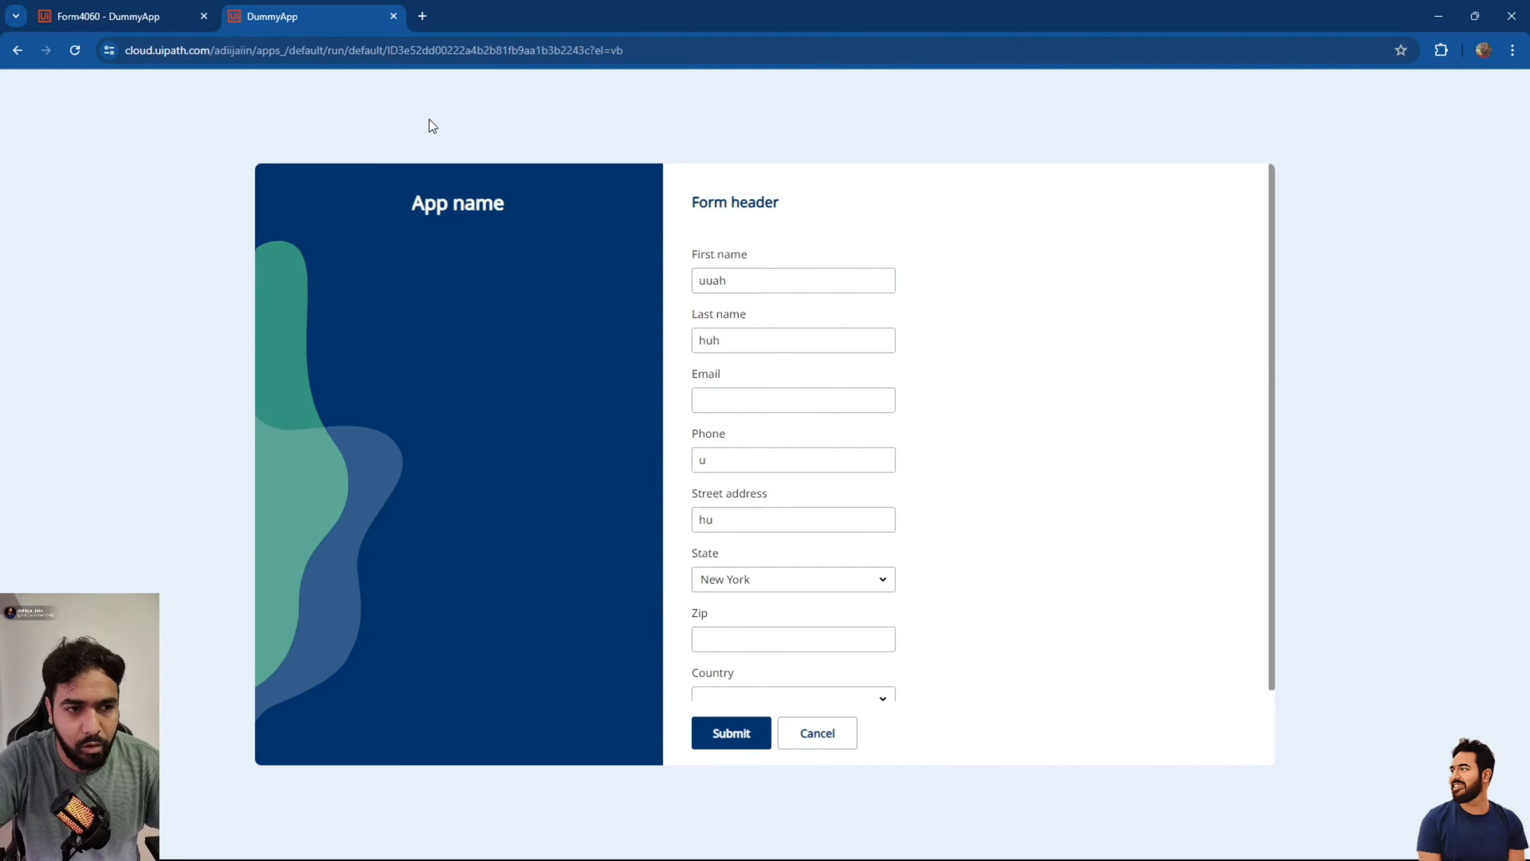
pyautogui.click(394, 17)
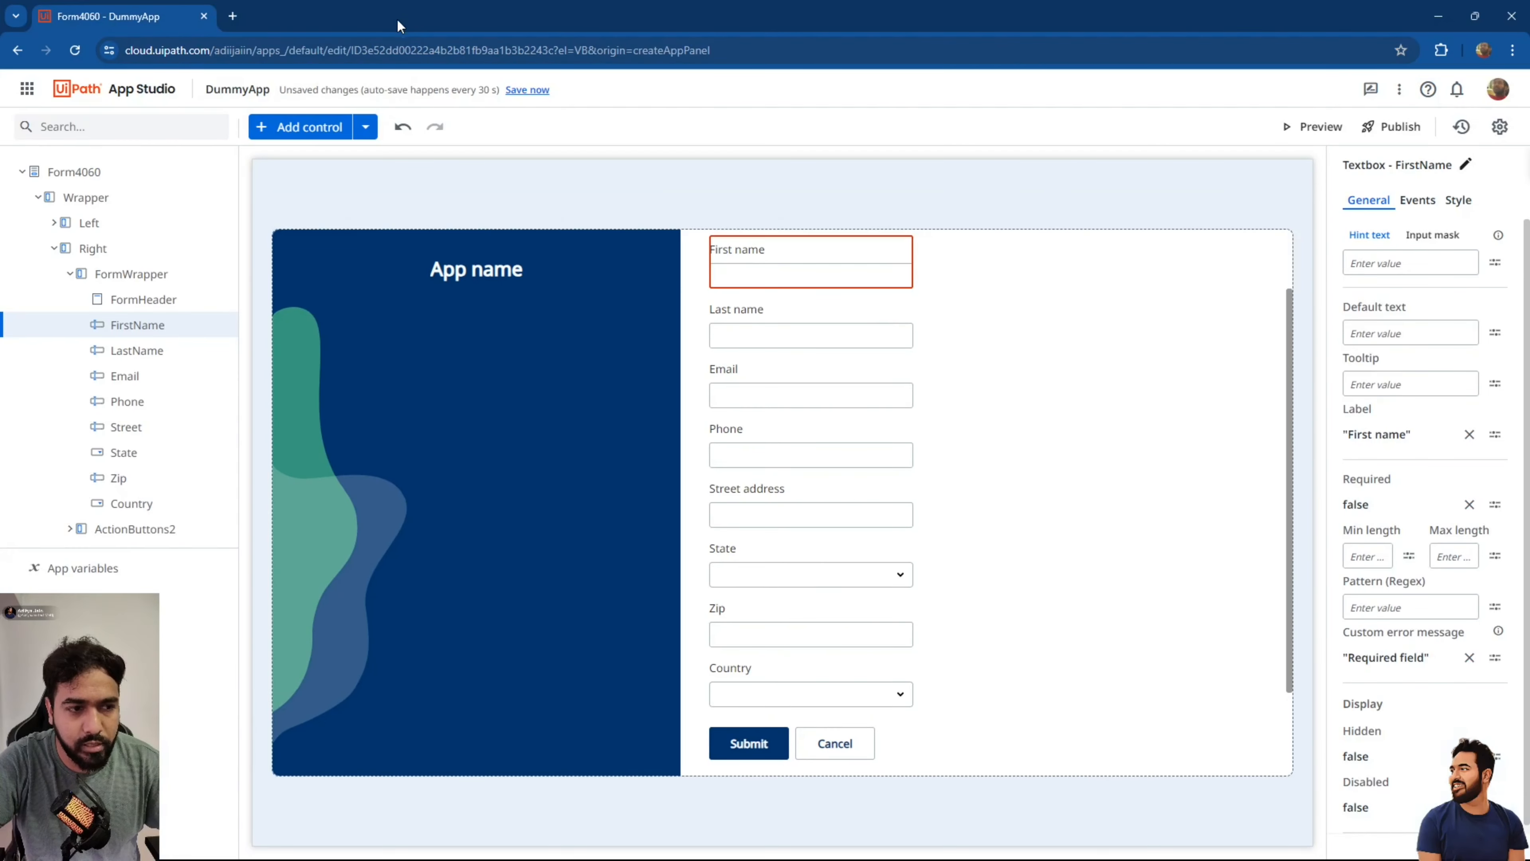
pyautogui.click(23, 174)
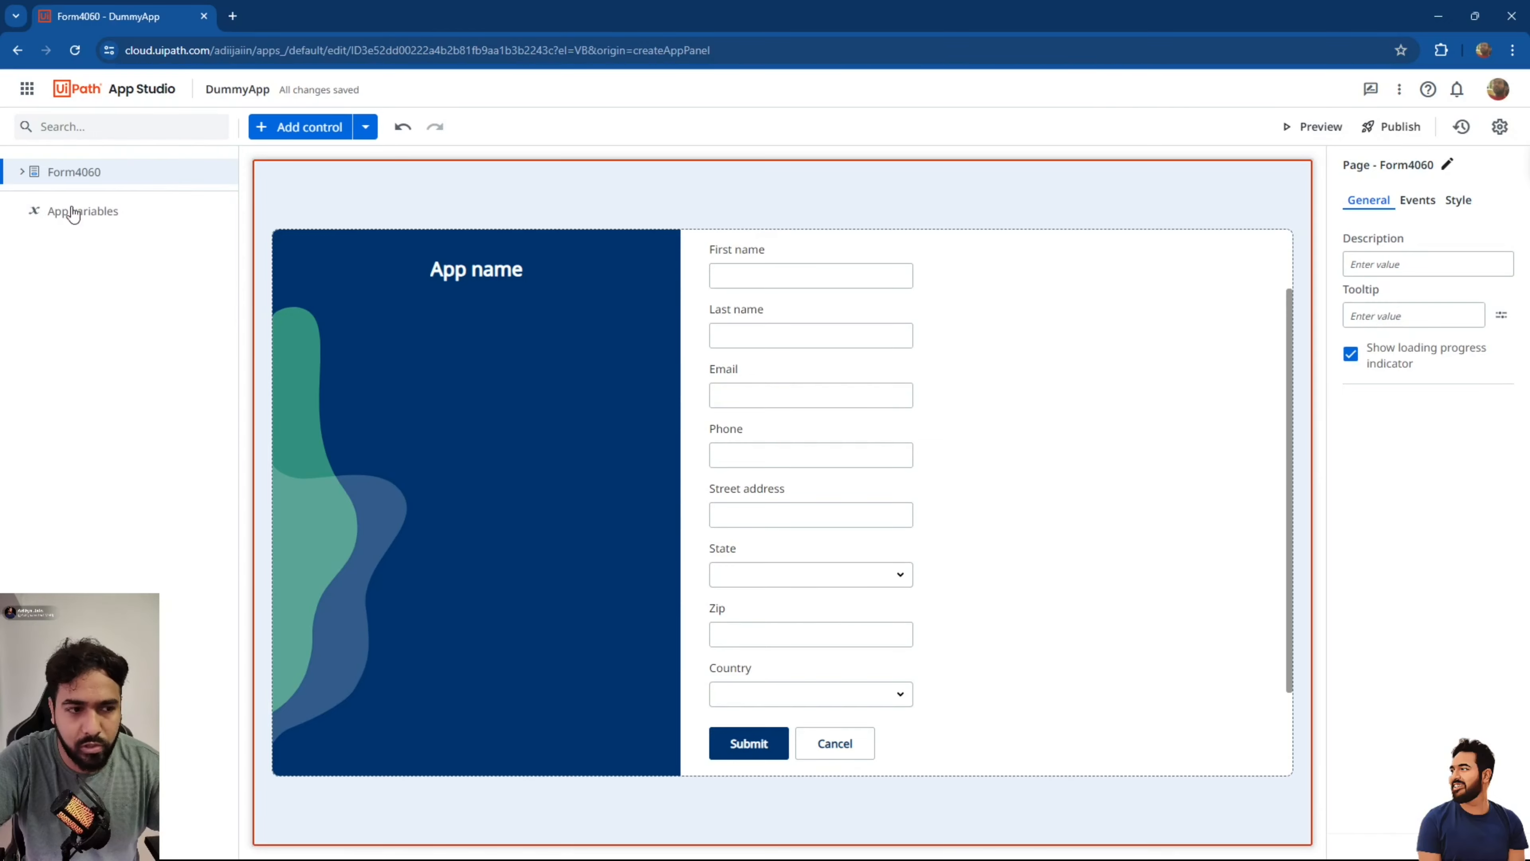
pyautogui.click(23, 174)
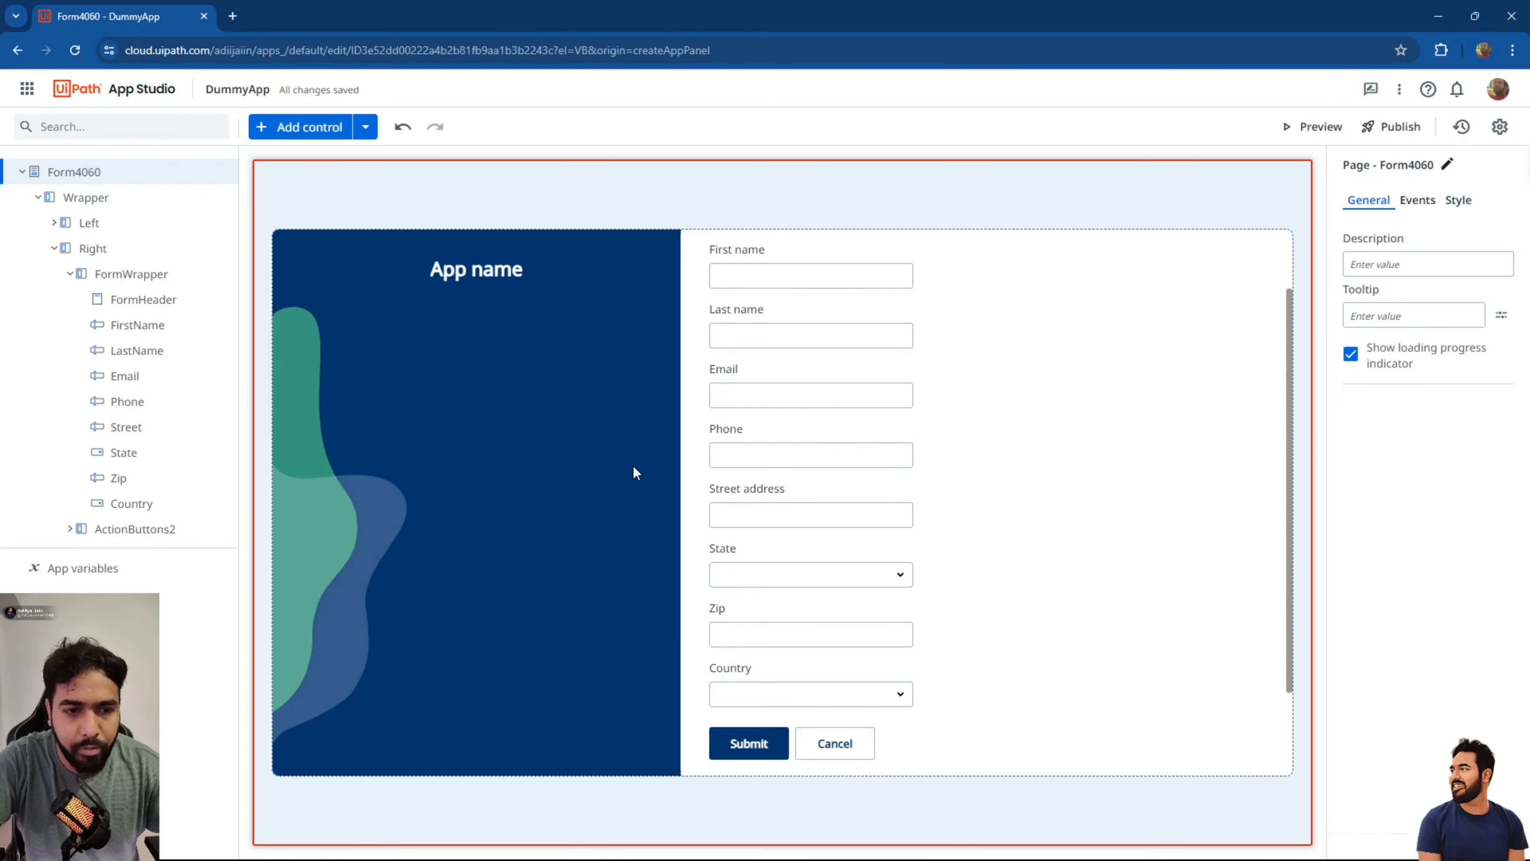
pyautogui.scroll(1, 837, 433)
pyautogui.scroll(-2, 837, 433)
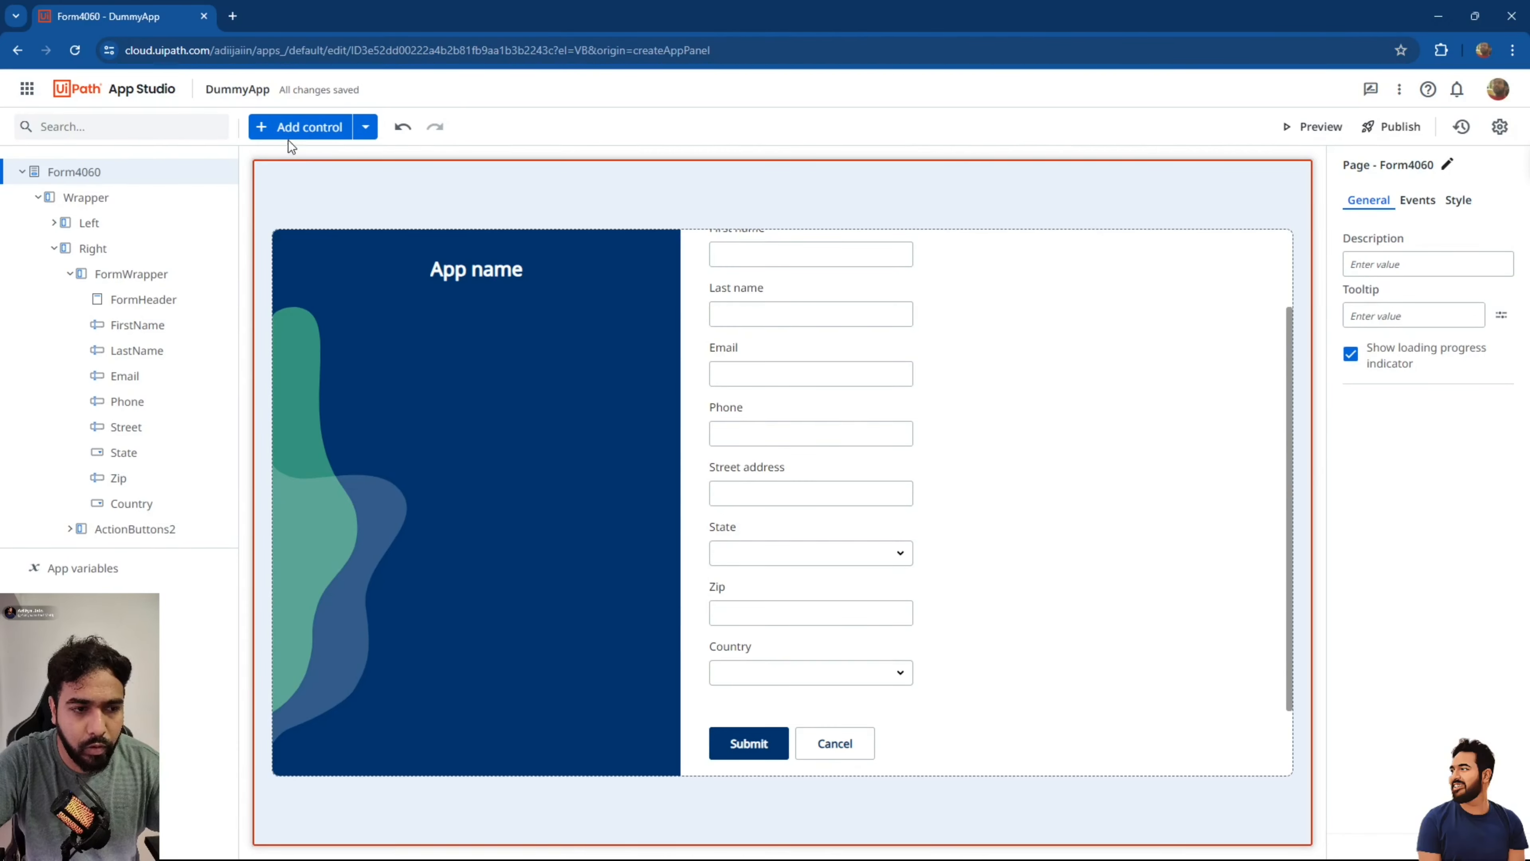
# Open the Add to the app menu listing pages, controls, entities, variables and media.
pyautogui.click(365, 127)
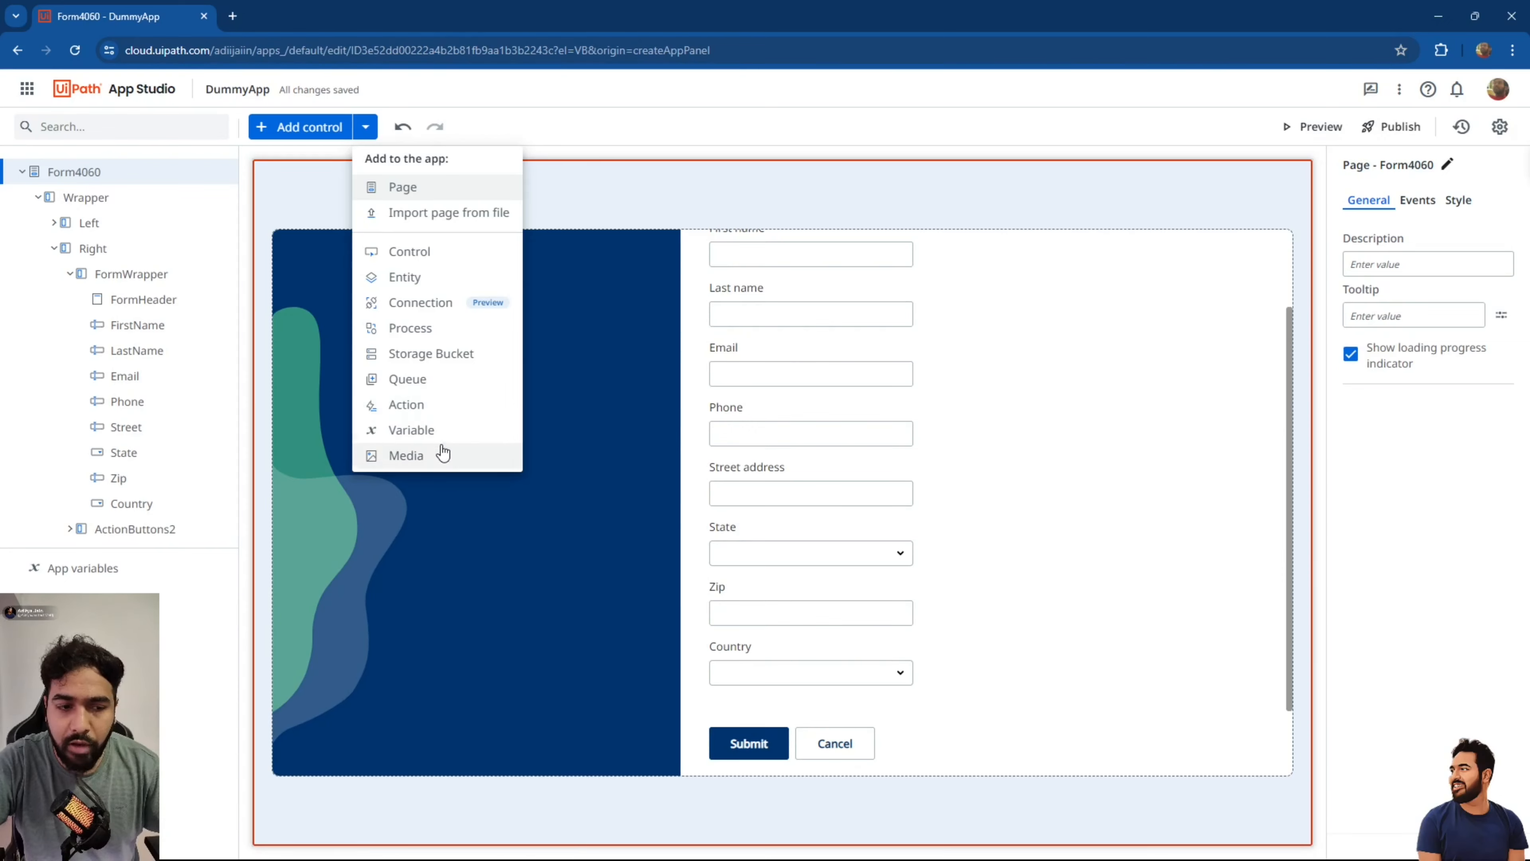
# Add a page named NewPage to DummyApp using the Blank Page template.
pyautogui.click(463, 192)
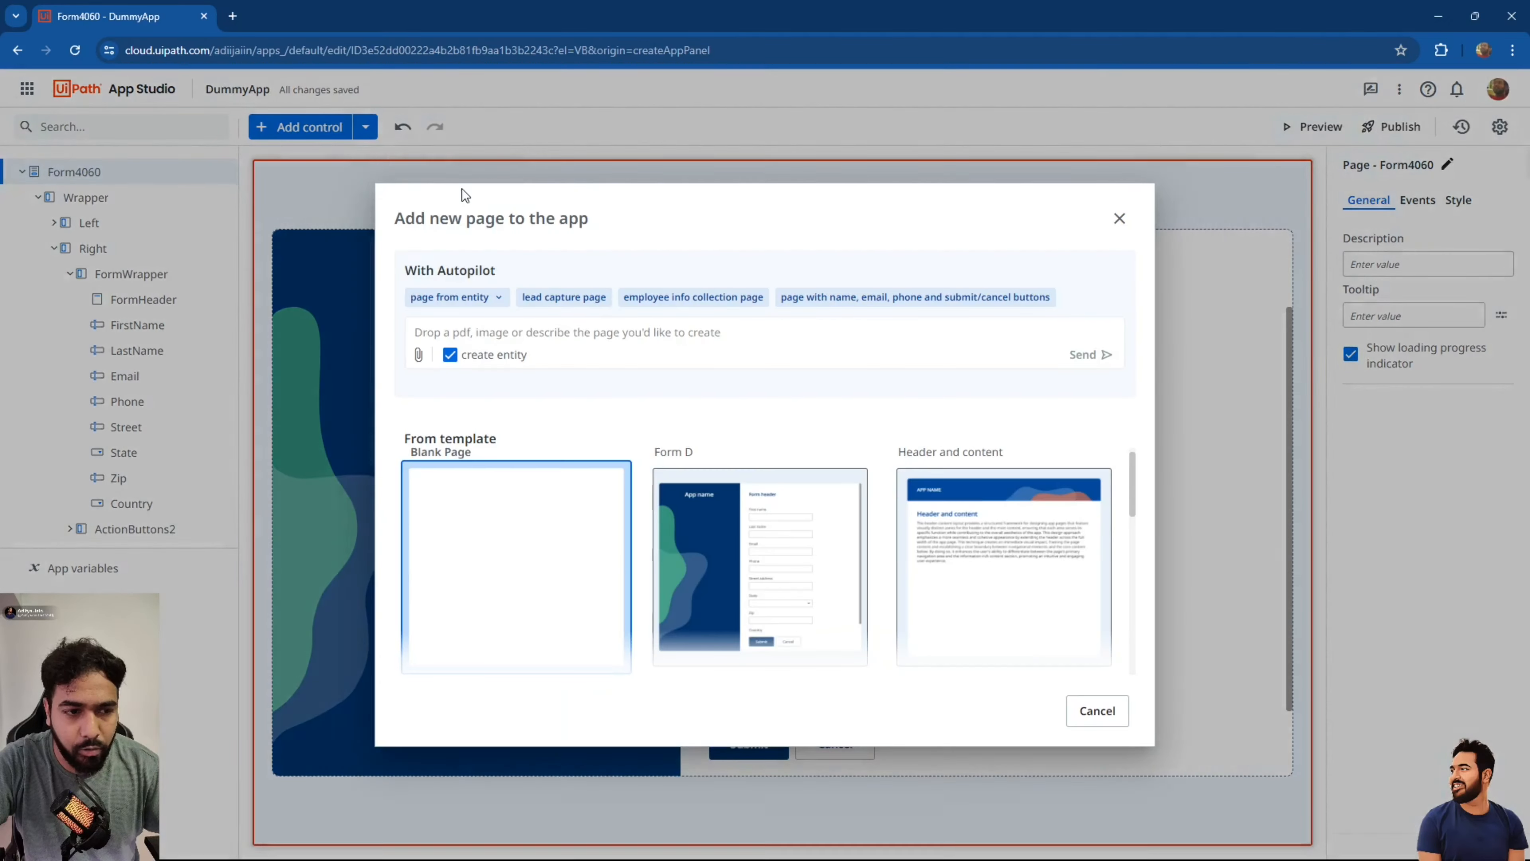
pyautogui.click(543, 613)
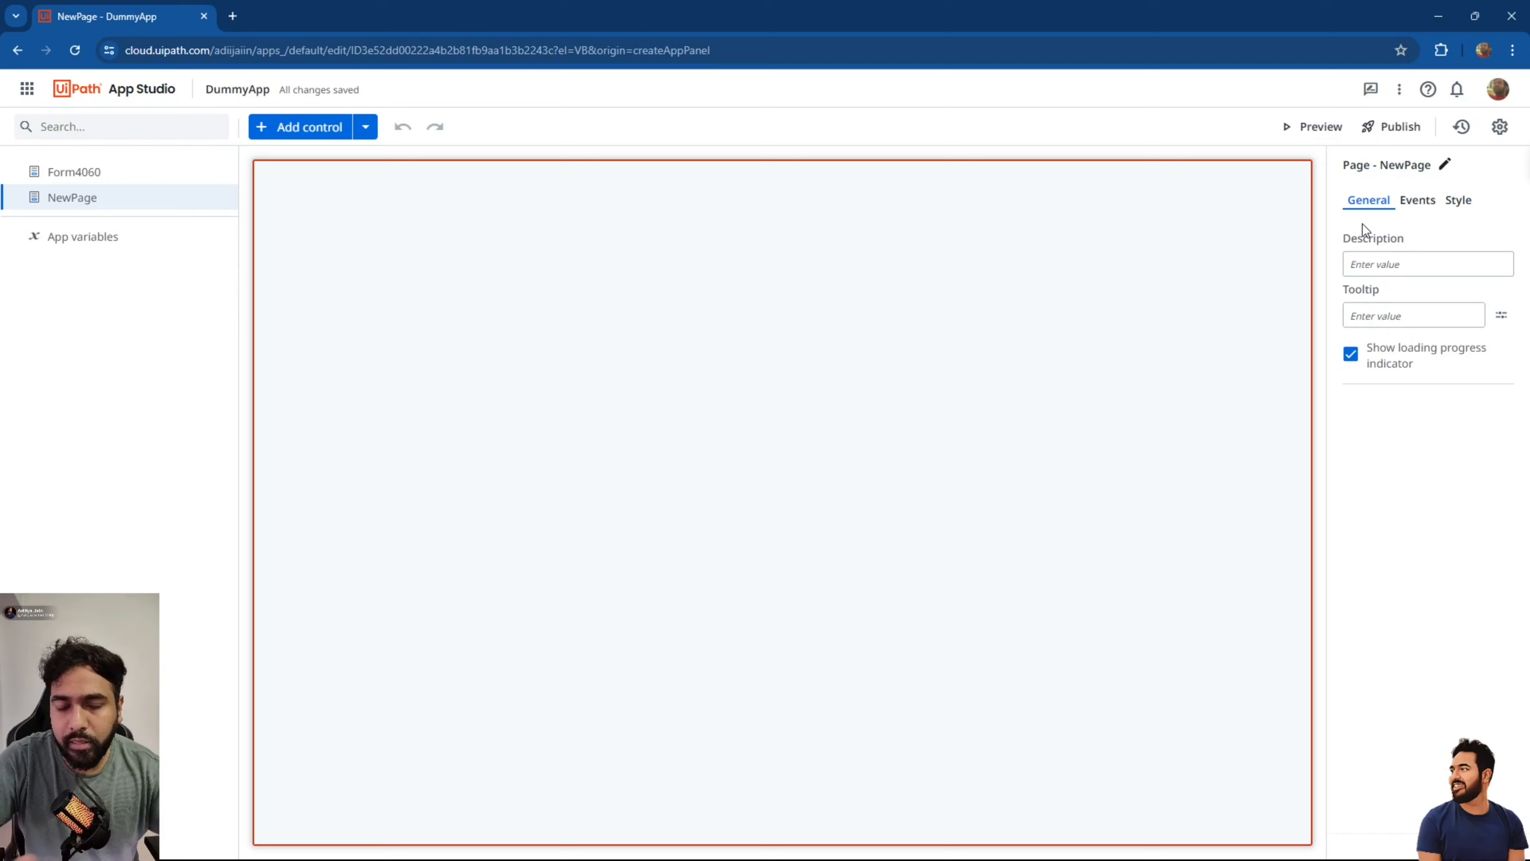
# Browse NewPage's Events, Style and General settings.
pyautogui.click(1418, 208)
pyautogui.click(1455, 206)
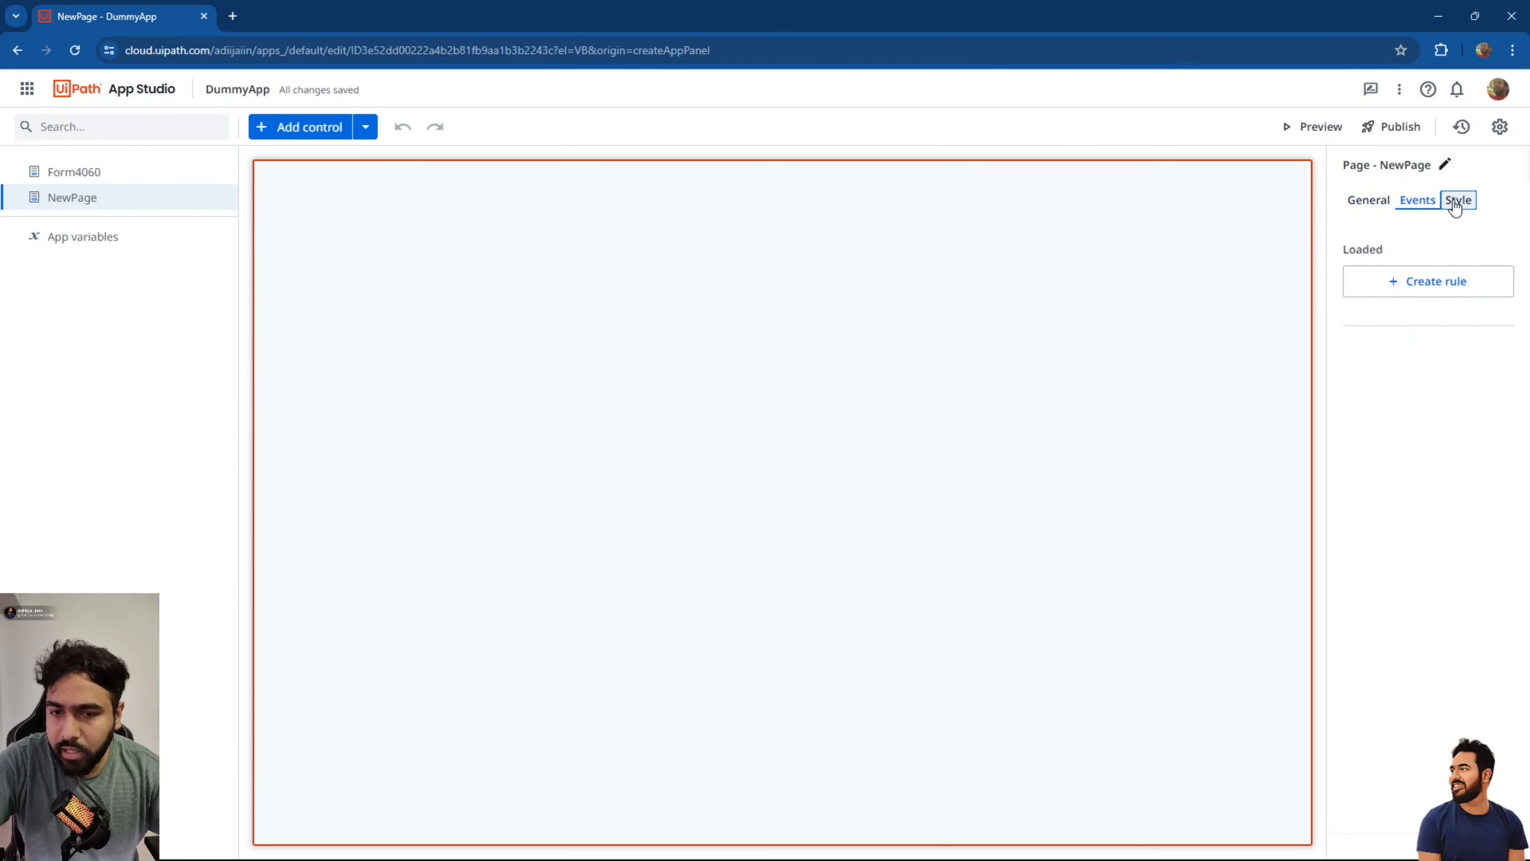
pyautogui.click(1379, 202)
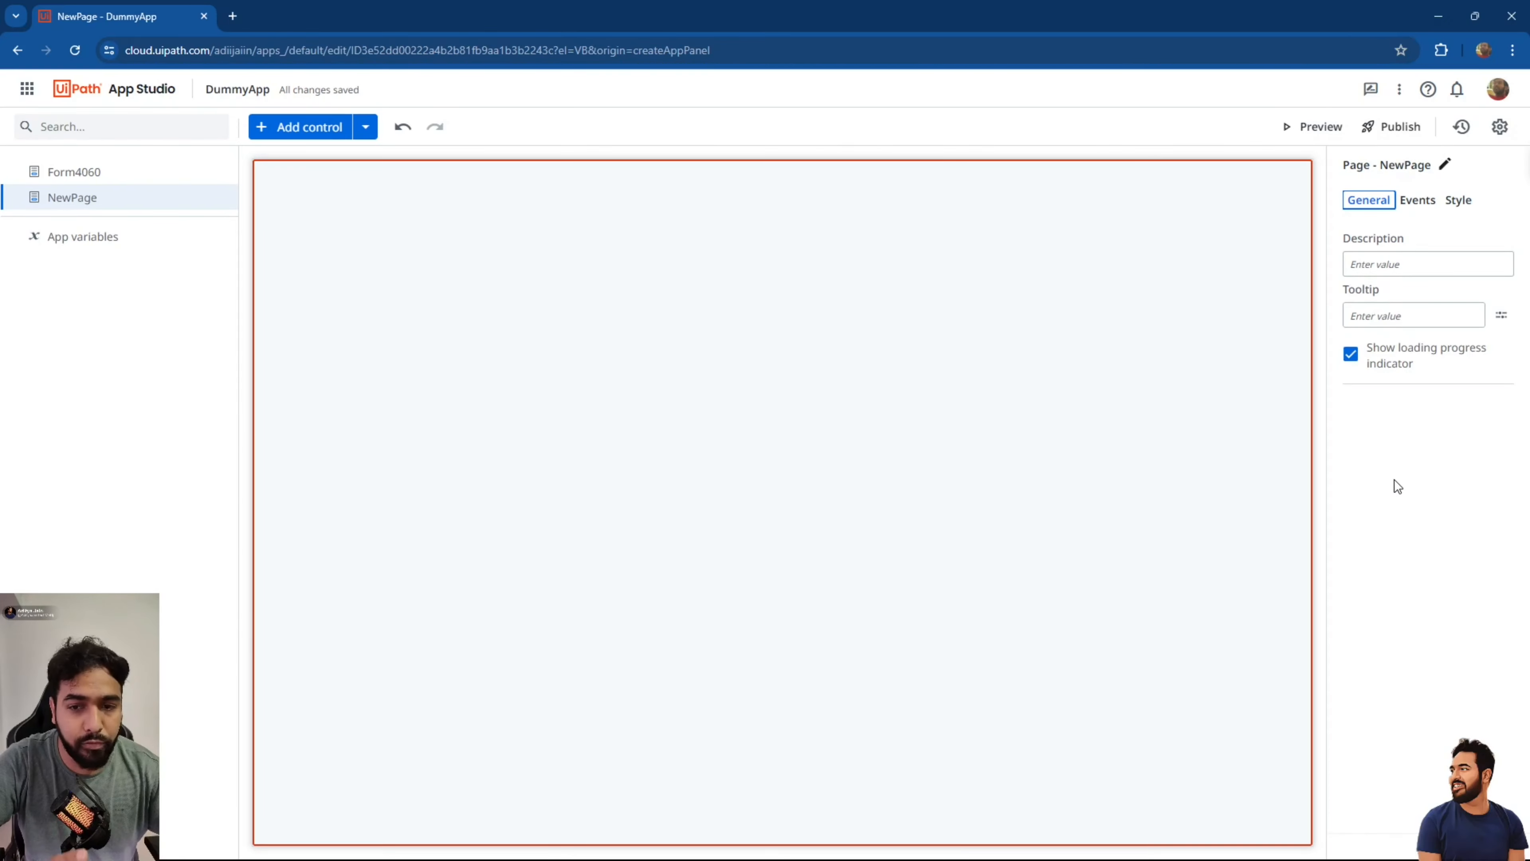
# Start a load-event rule, review the available actions, then discard it and return to Style.
pyautogui.click(1415, 203)
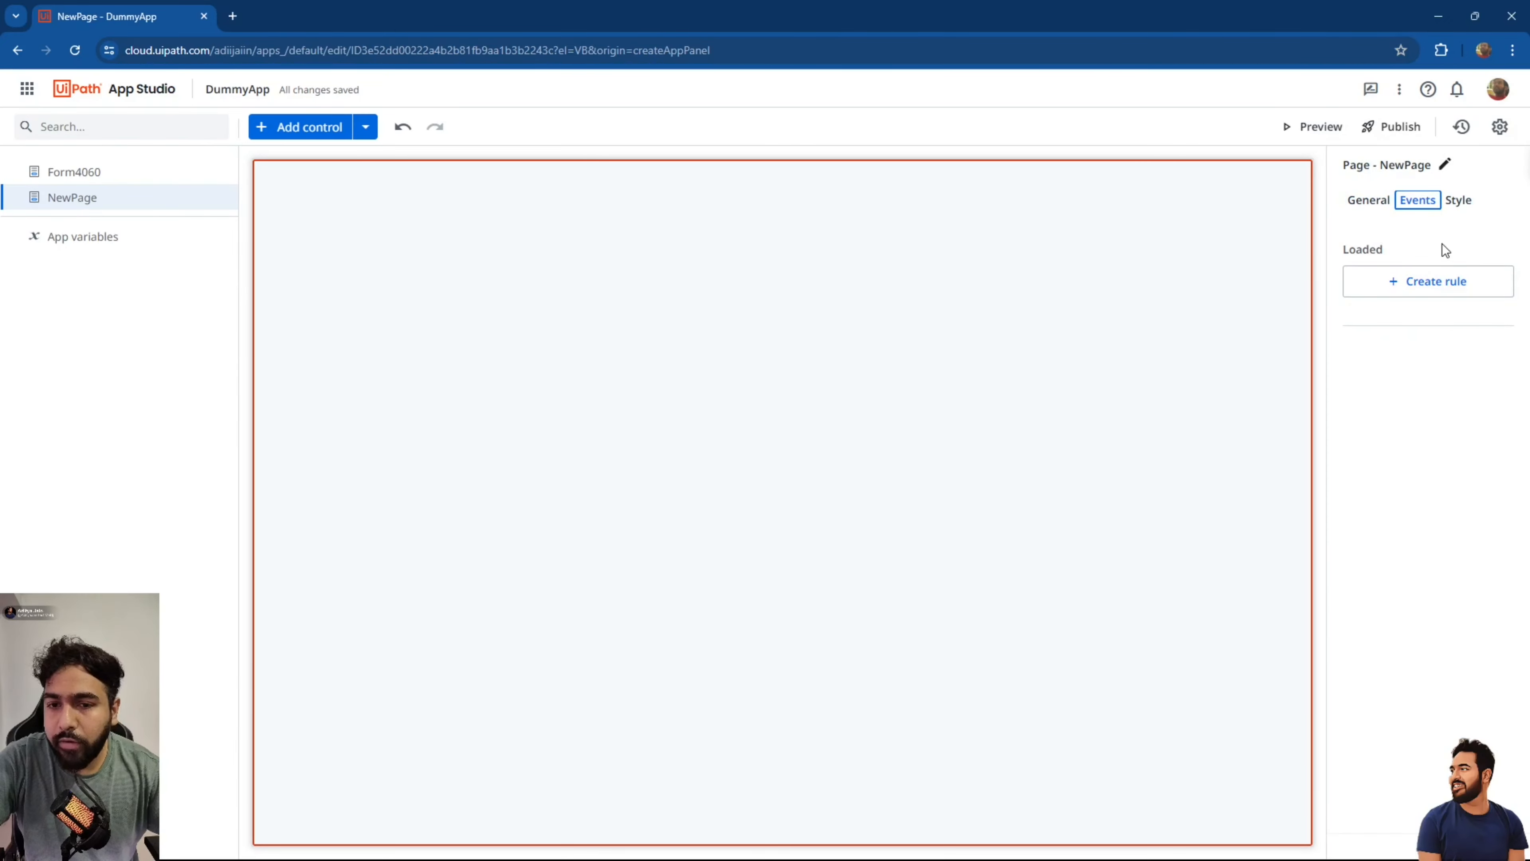
pyautogui.click(1405, 284)
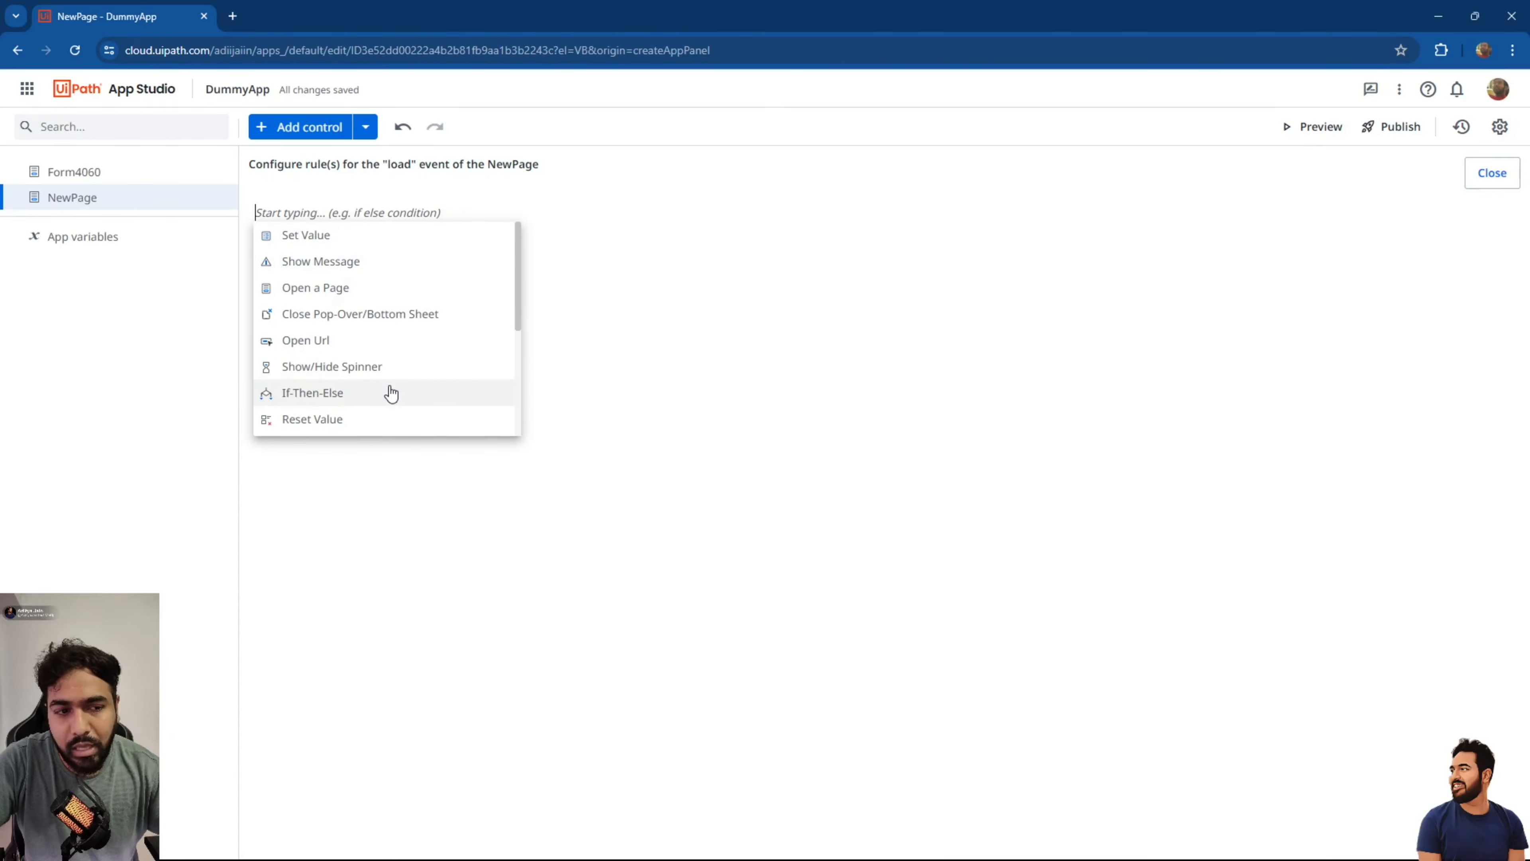
pyautogui.scroll(-1, 391, 393)
pyautogui.scroll(-2, 392, 393)
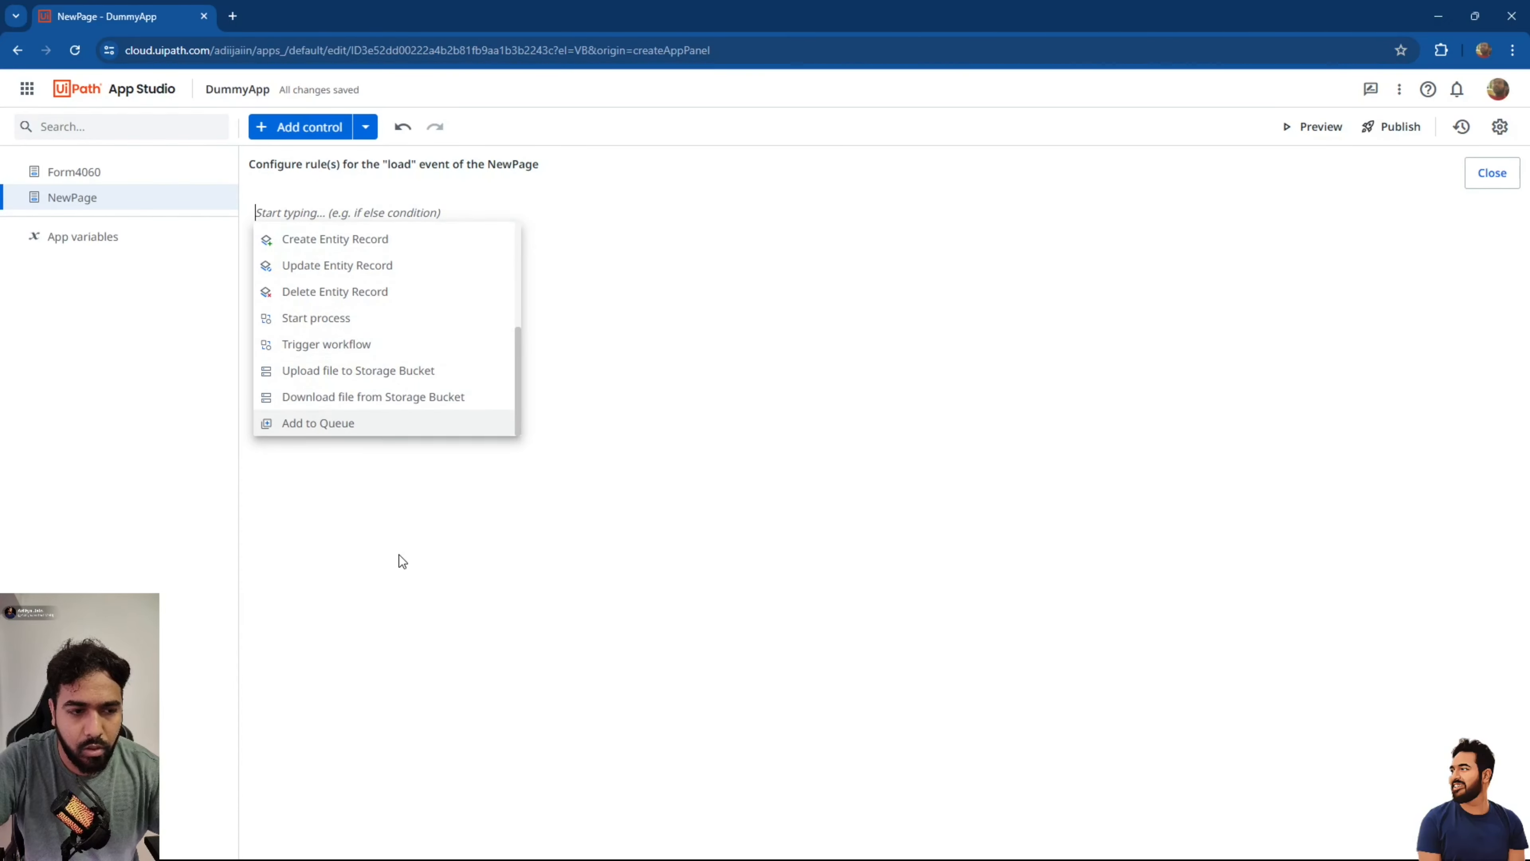
pyautogui.scroll(3, 423, 328)
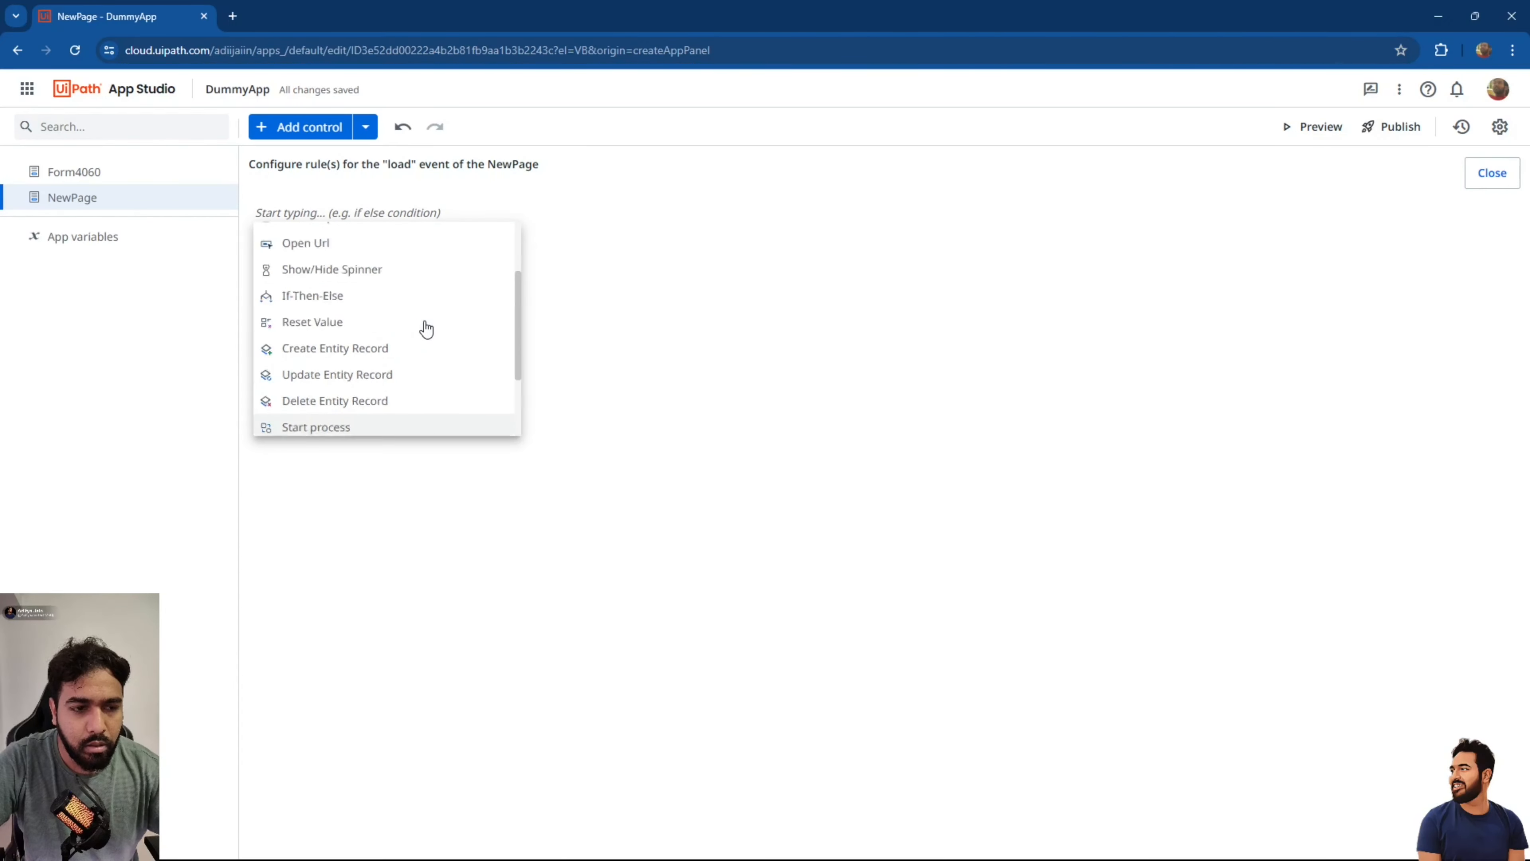
pyautogui.click(832, 355)
pyautogui.click(1490, 172)
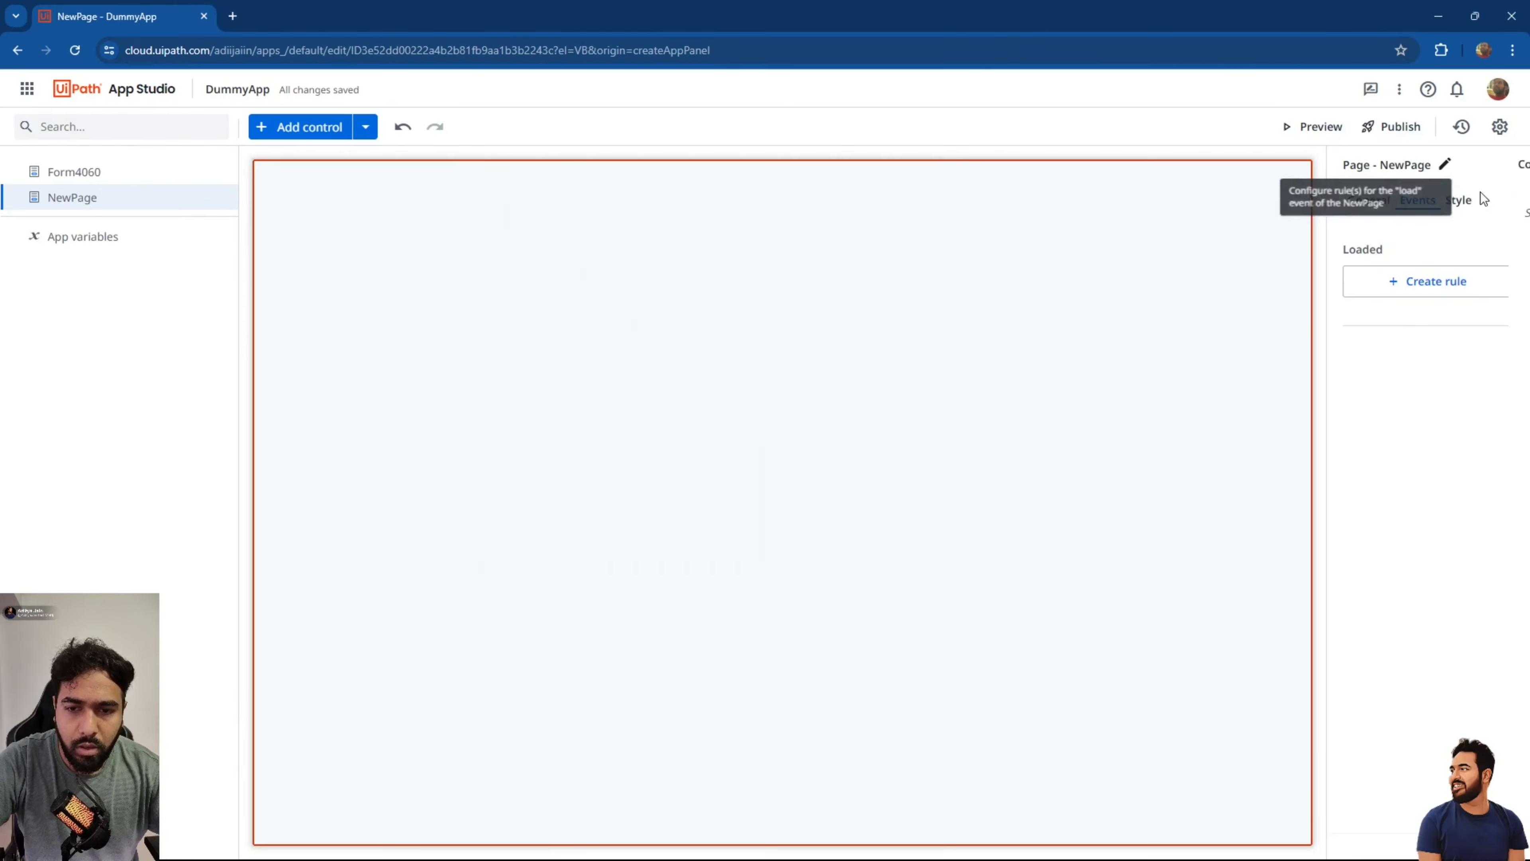
pyautogui.click(1461, 202)
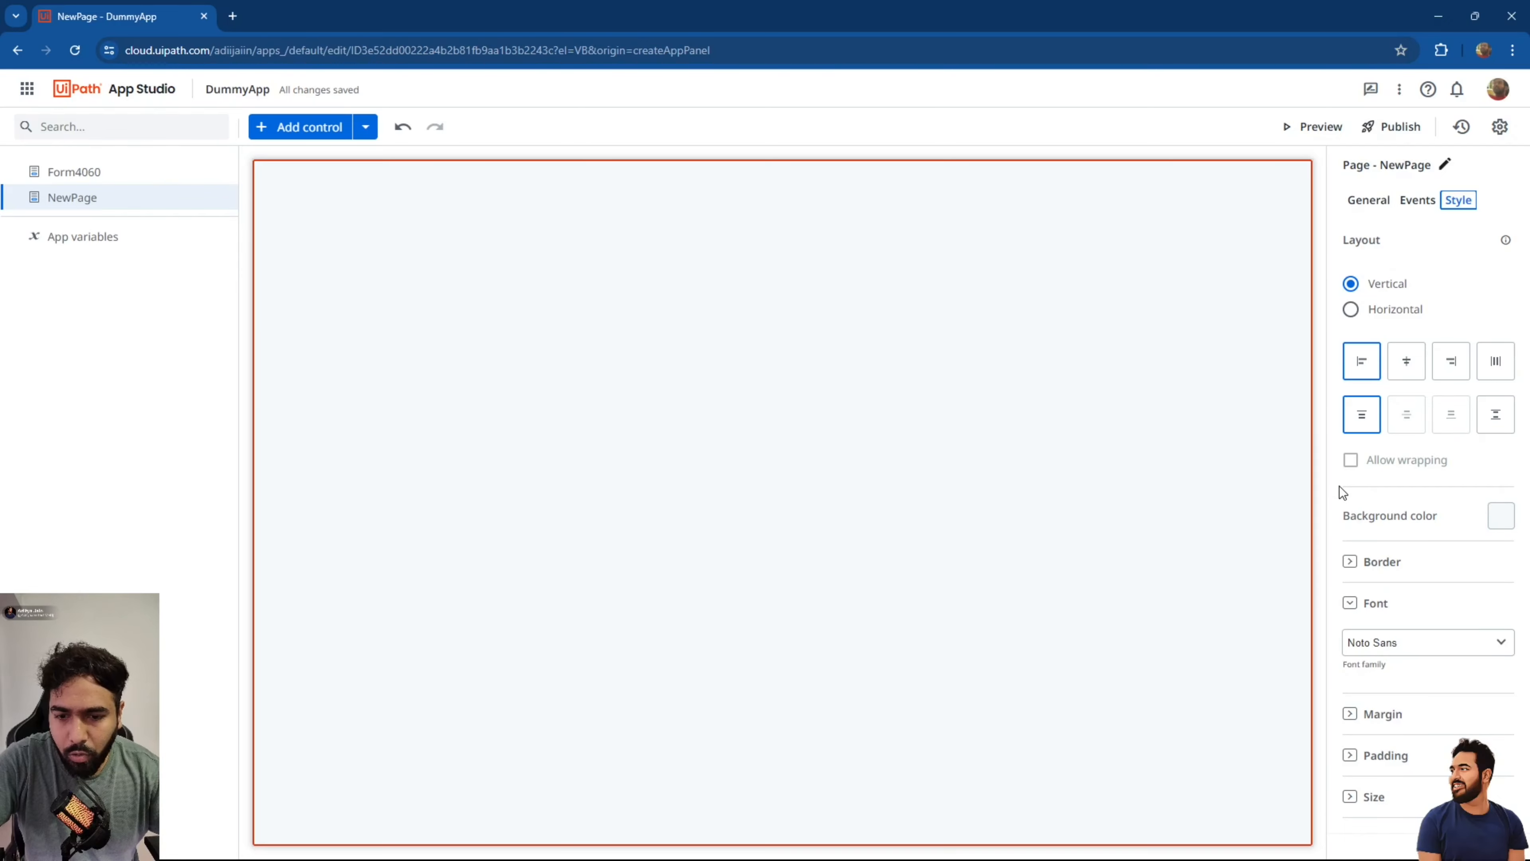
# Change NewPage's background colour from #f4f9fa to white #ffffff.
pyautogui.click(1500, 516)
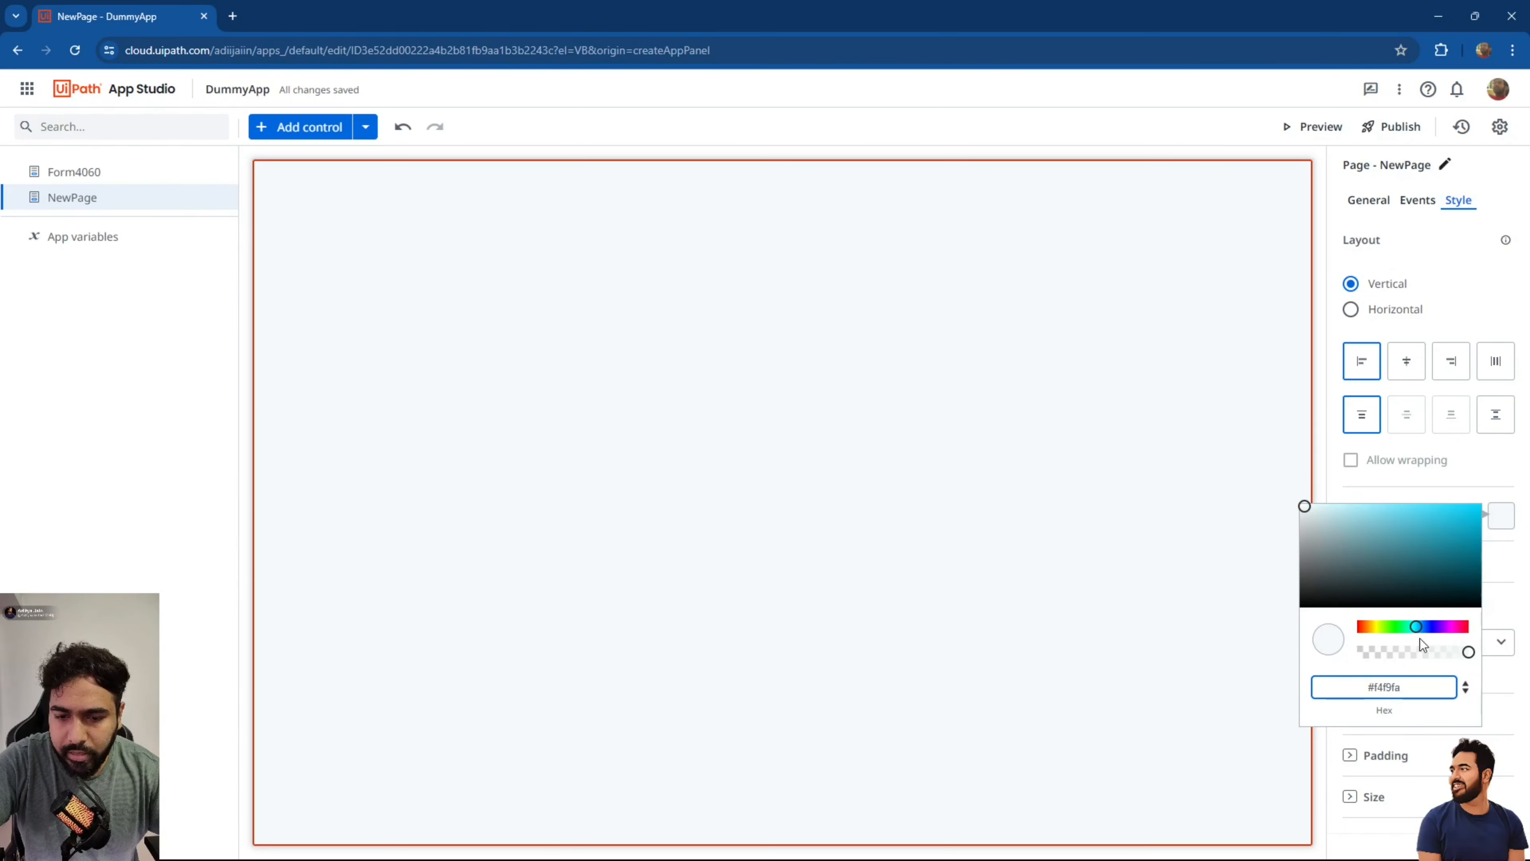
pyautogui.doubleClick(1391, 688)
pyautogui.write('ffffff')
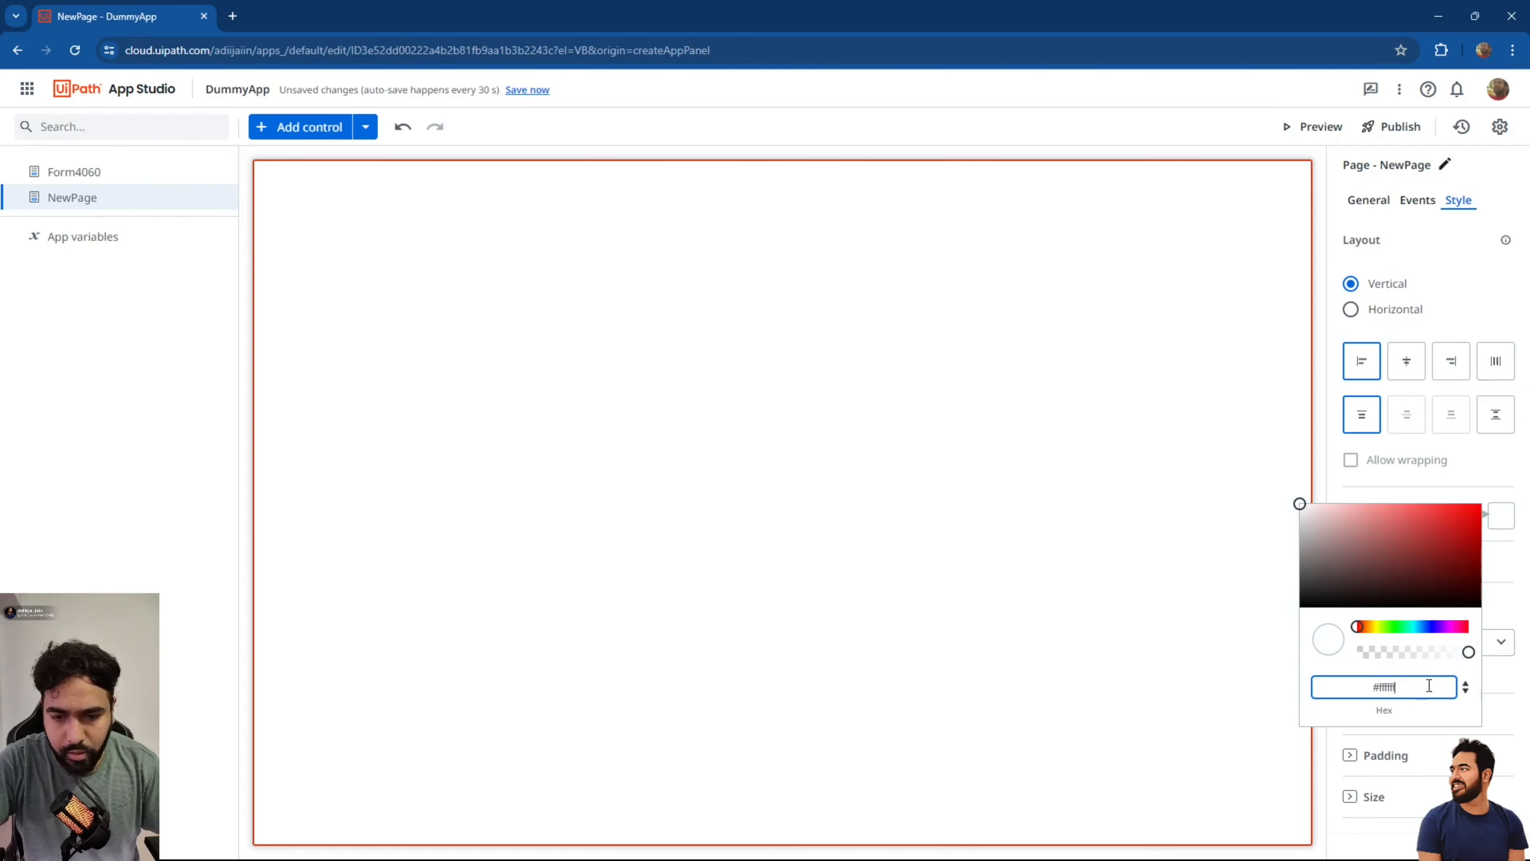
pyautogui.click(1174, 549)
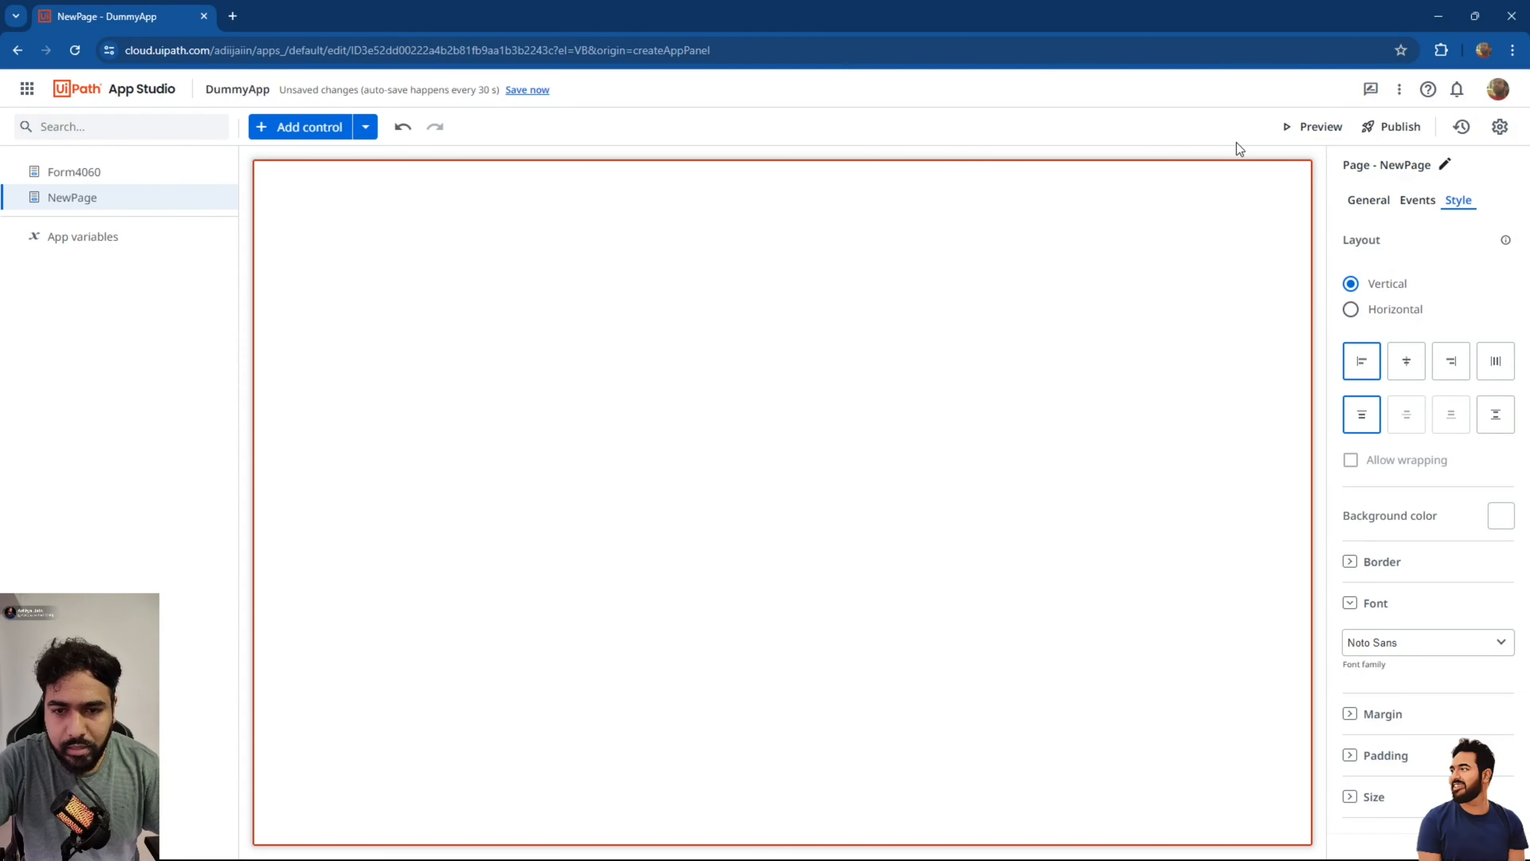
pyautogui.click(1370, 201)
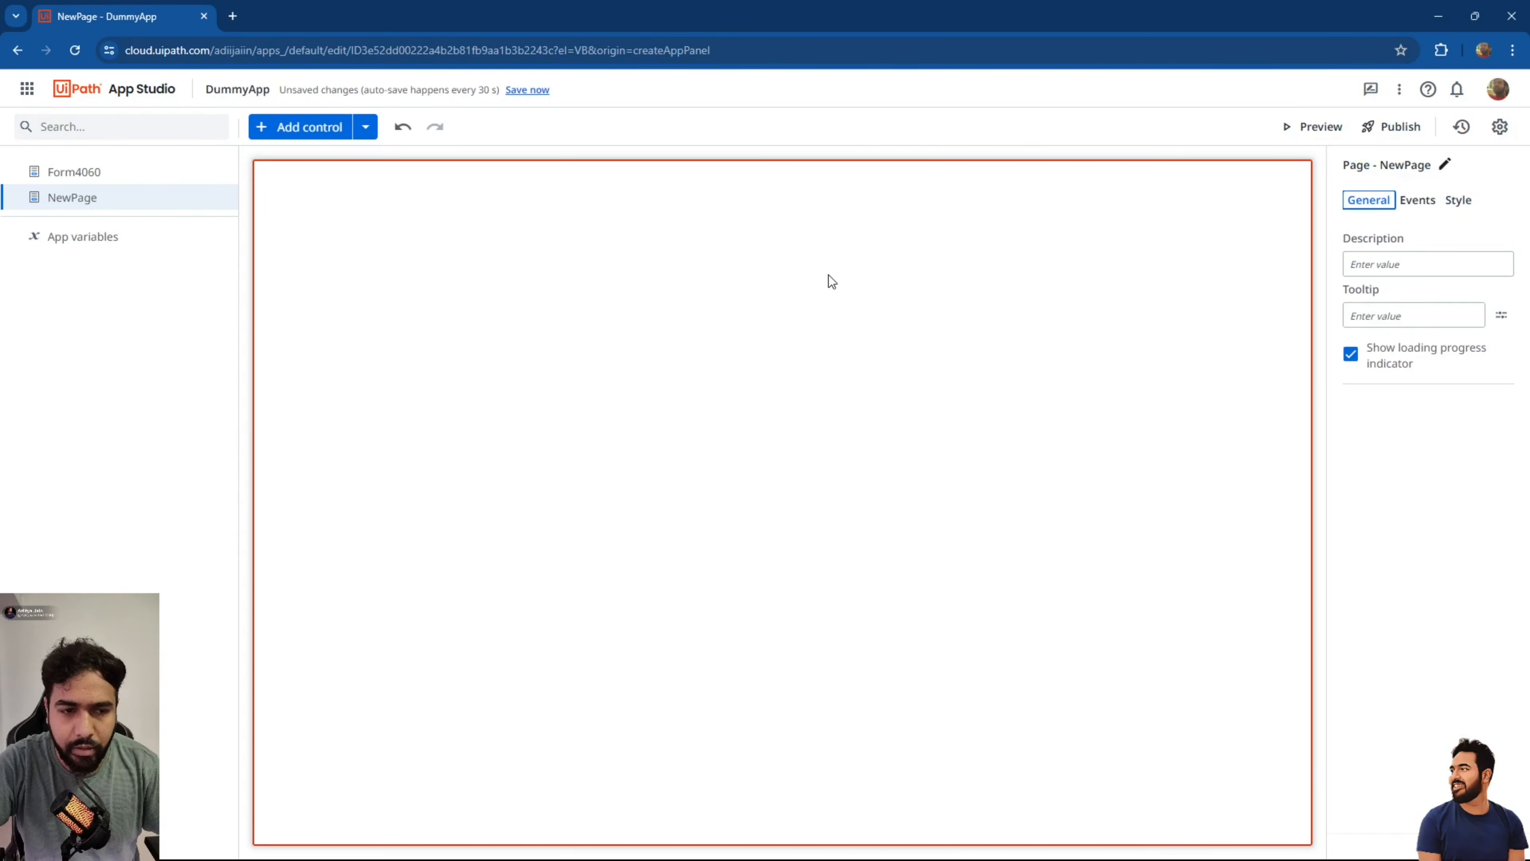
pyautogui.click(322, 135)
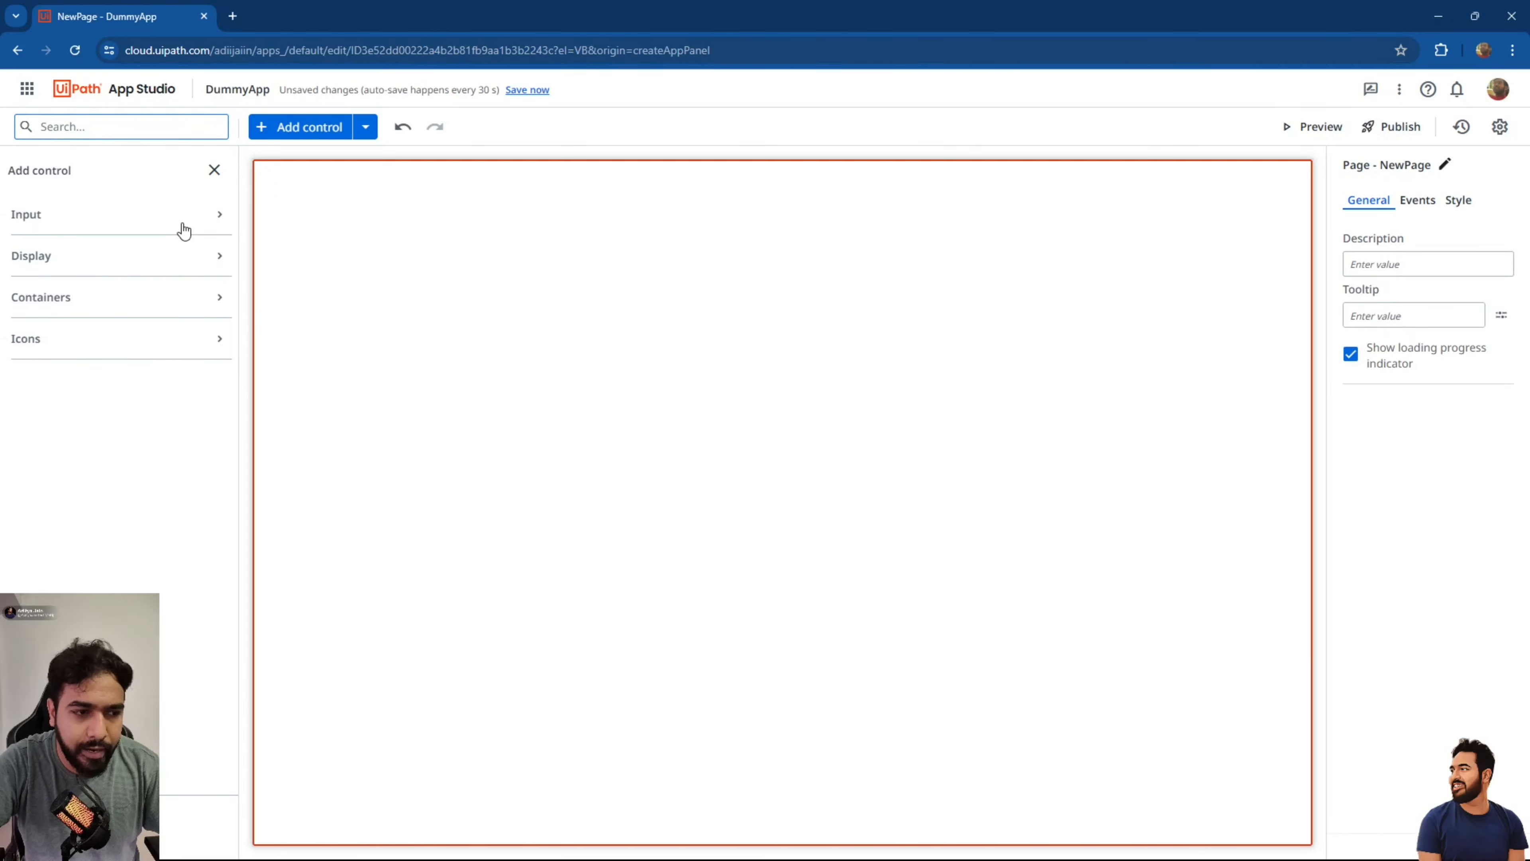
# Place a Container on NewPage with a Header inside reading "Dummy App".
pyautogui.click(147, 295)
pyautogui.moveTo(71, 364); pyautogui.dragTo(277, 218)
pyautogui.click(282, 127)
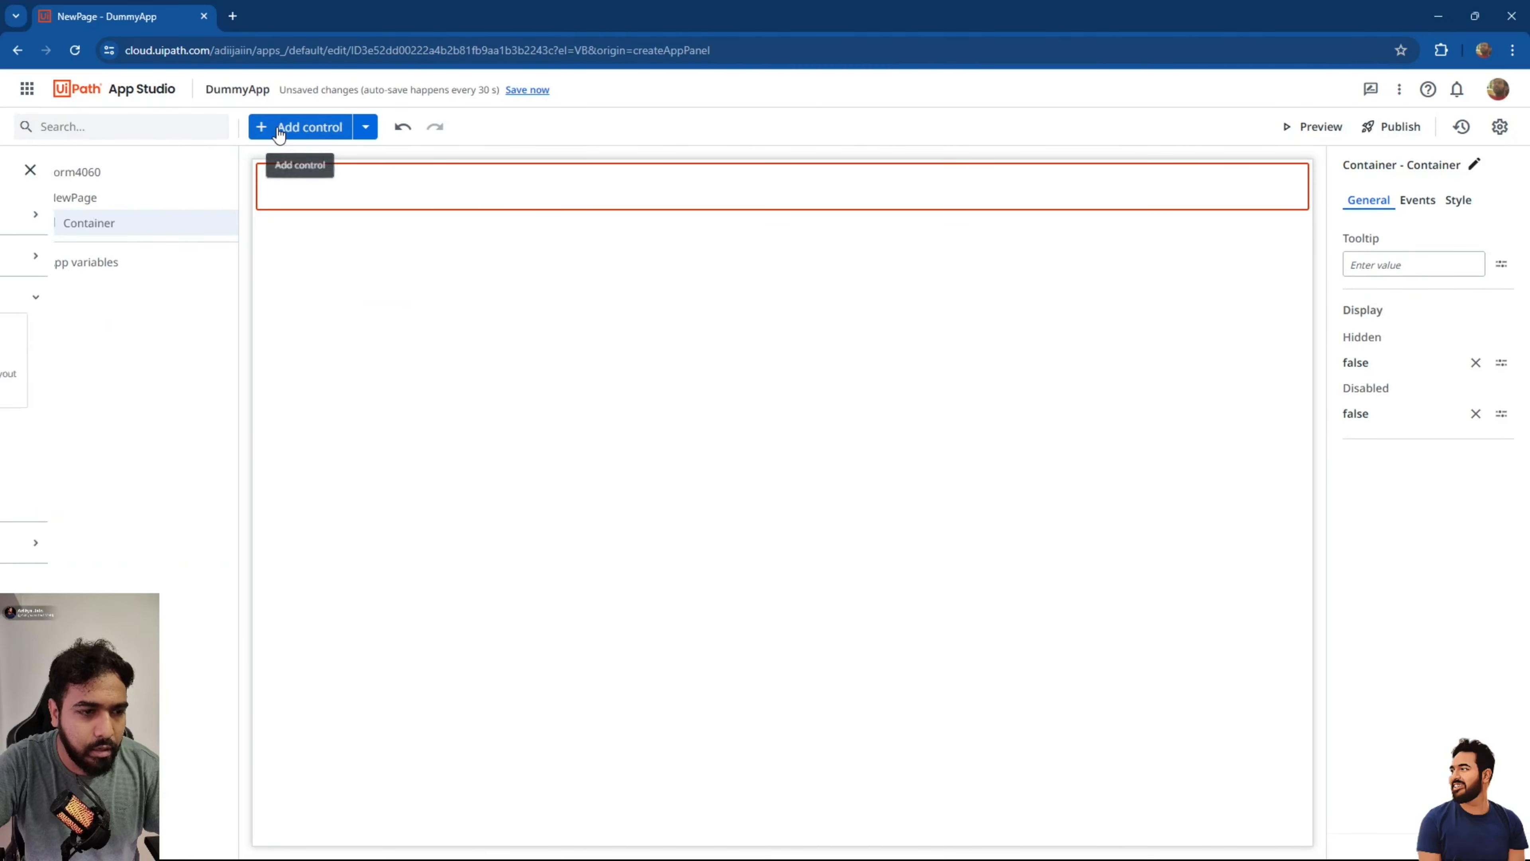
pyautogui.click(138, 266)
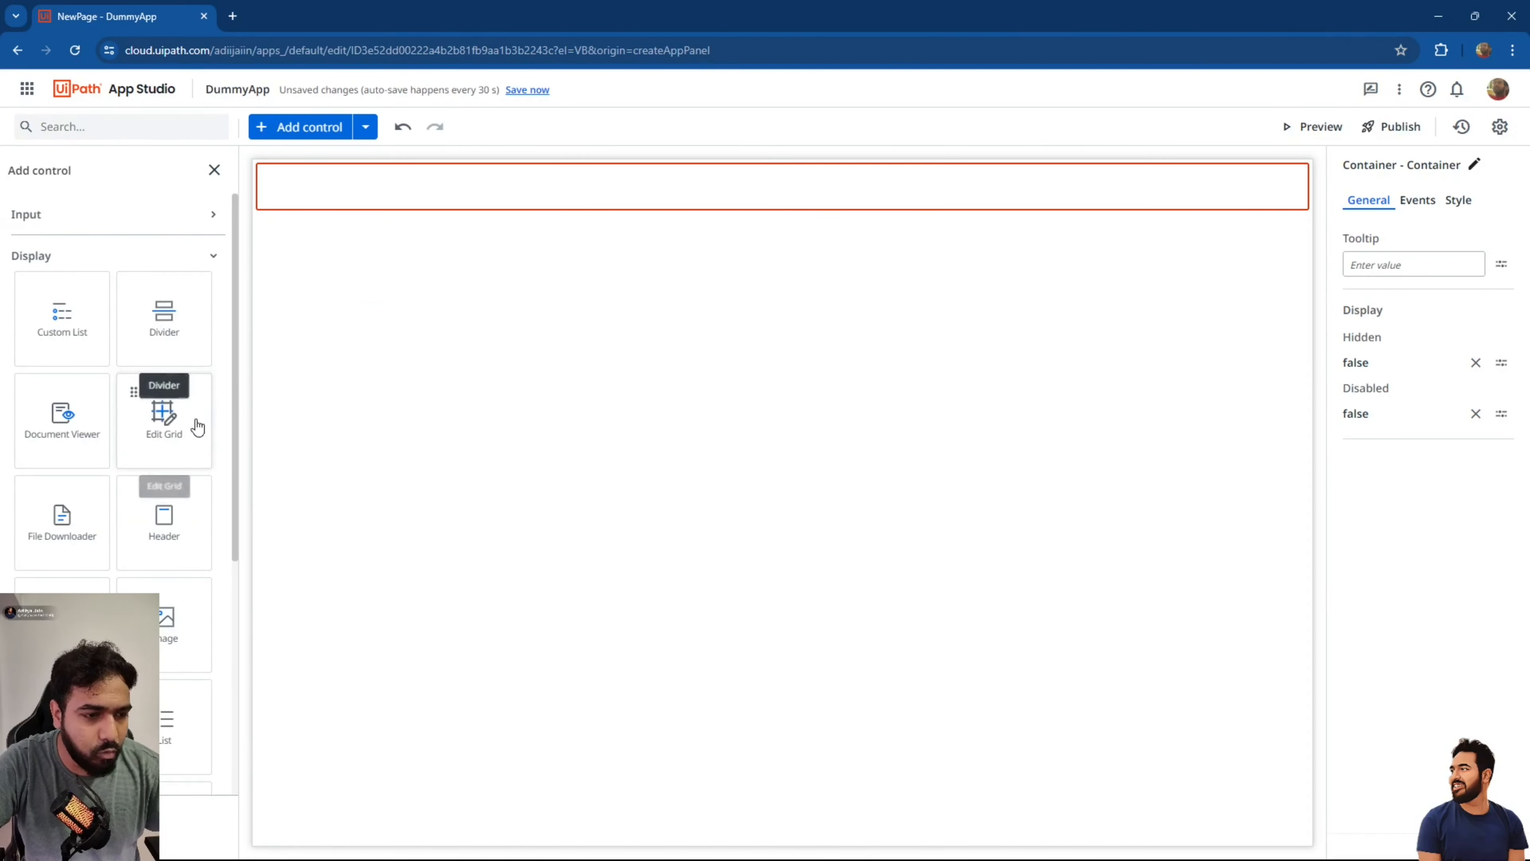
pyautogui.moveTo(174, 528); pyautogui.dragTo(370, 189)
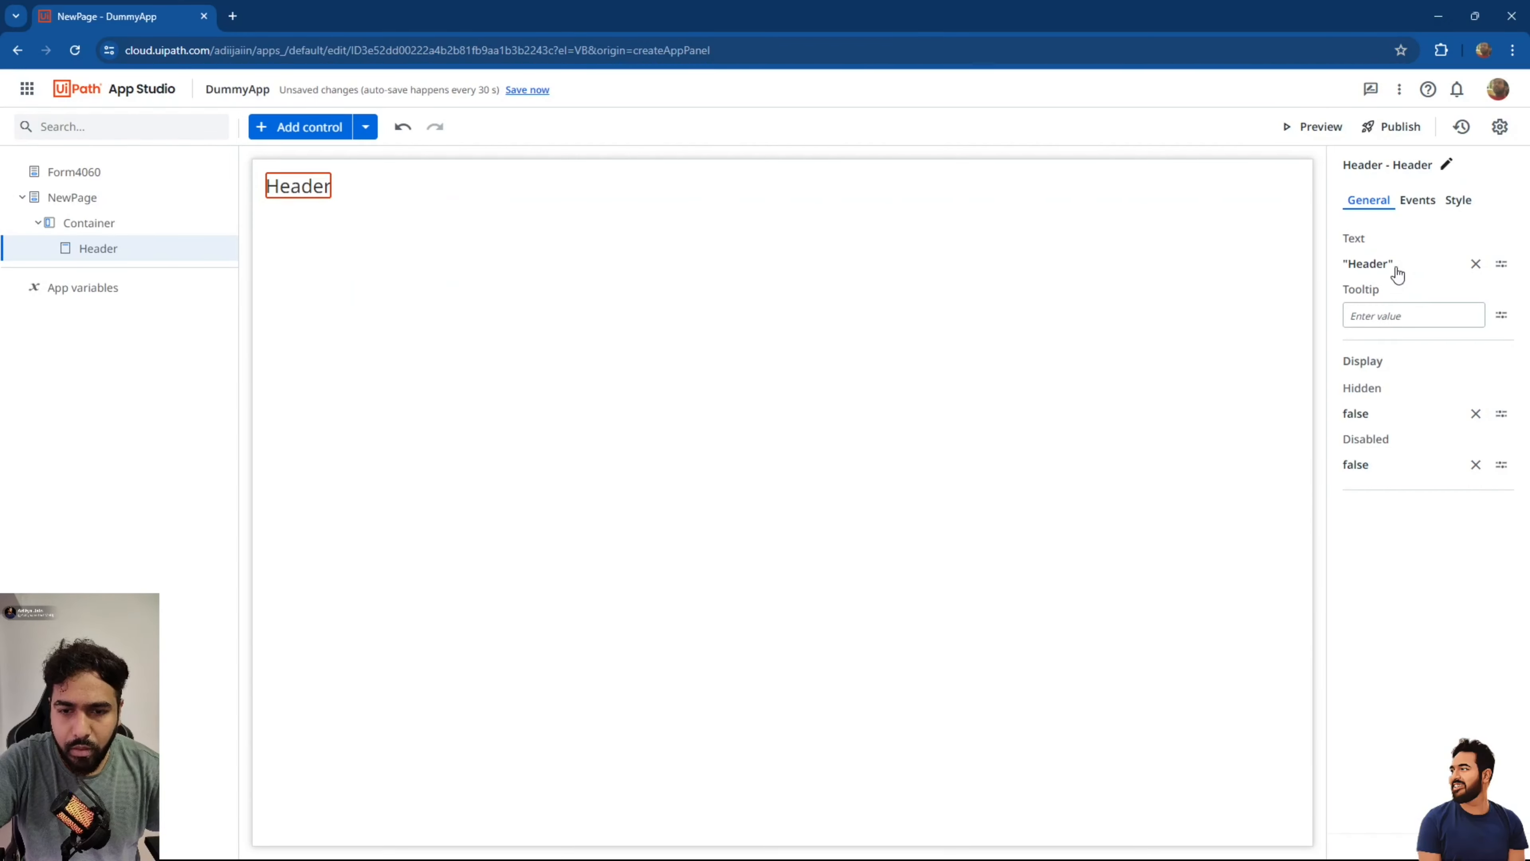
pyautogui.click(1475, 263)
pyautogui.write('"D')
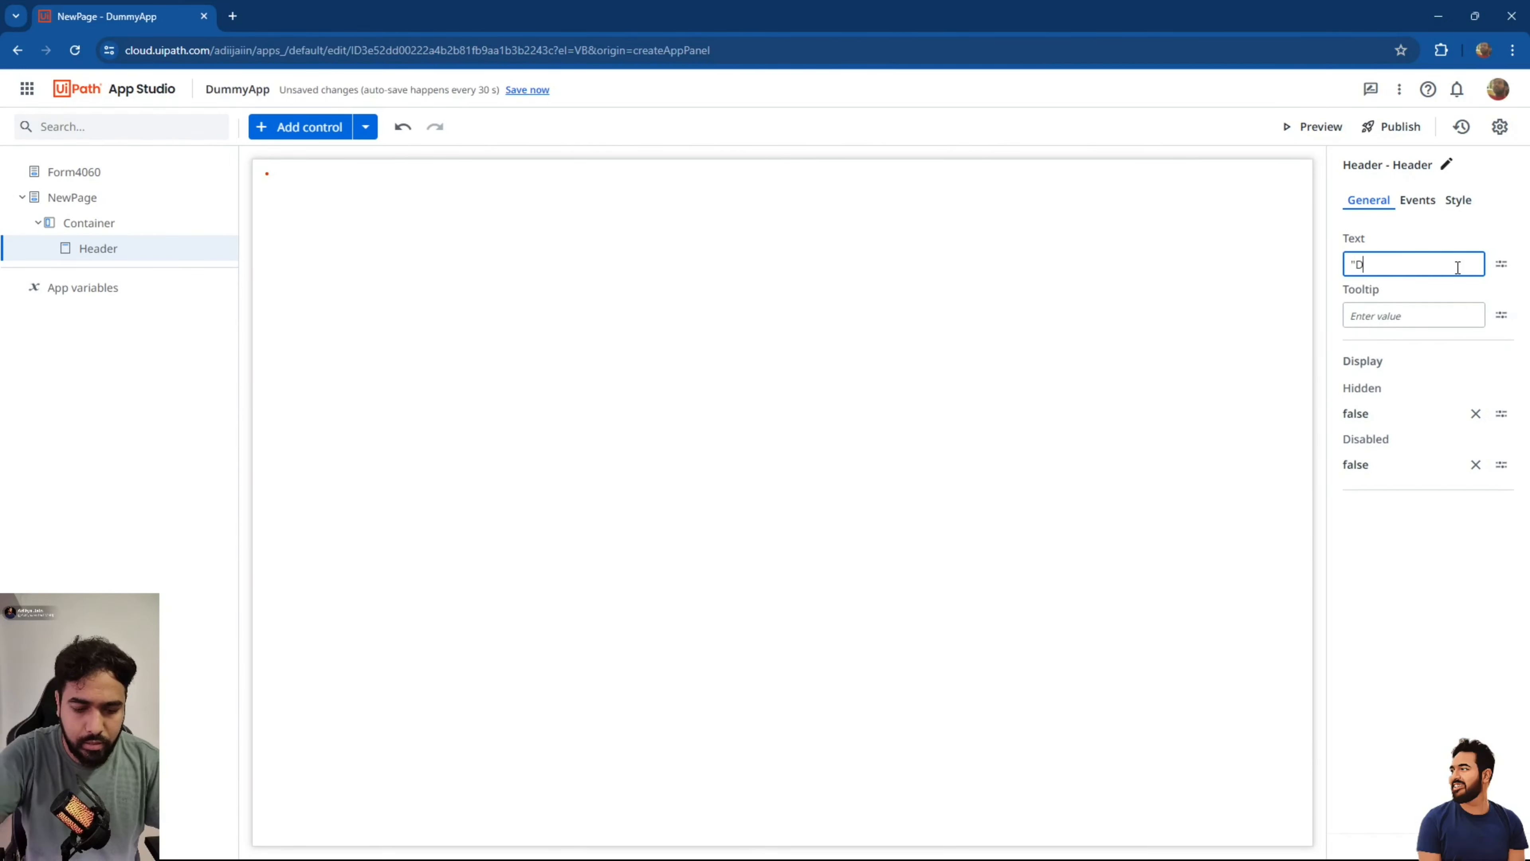
pyautogui.write('ummy App')
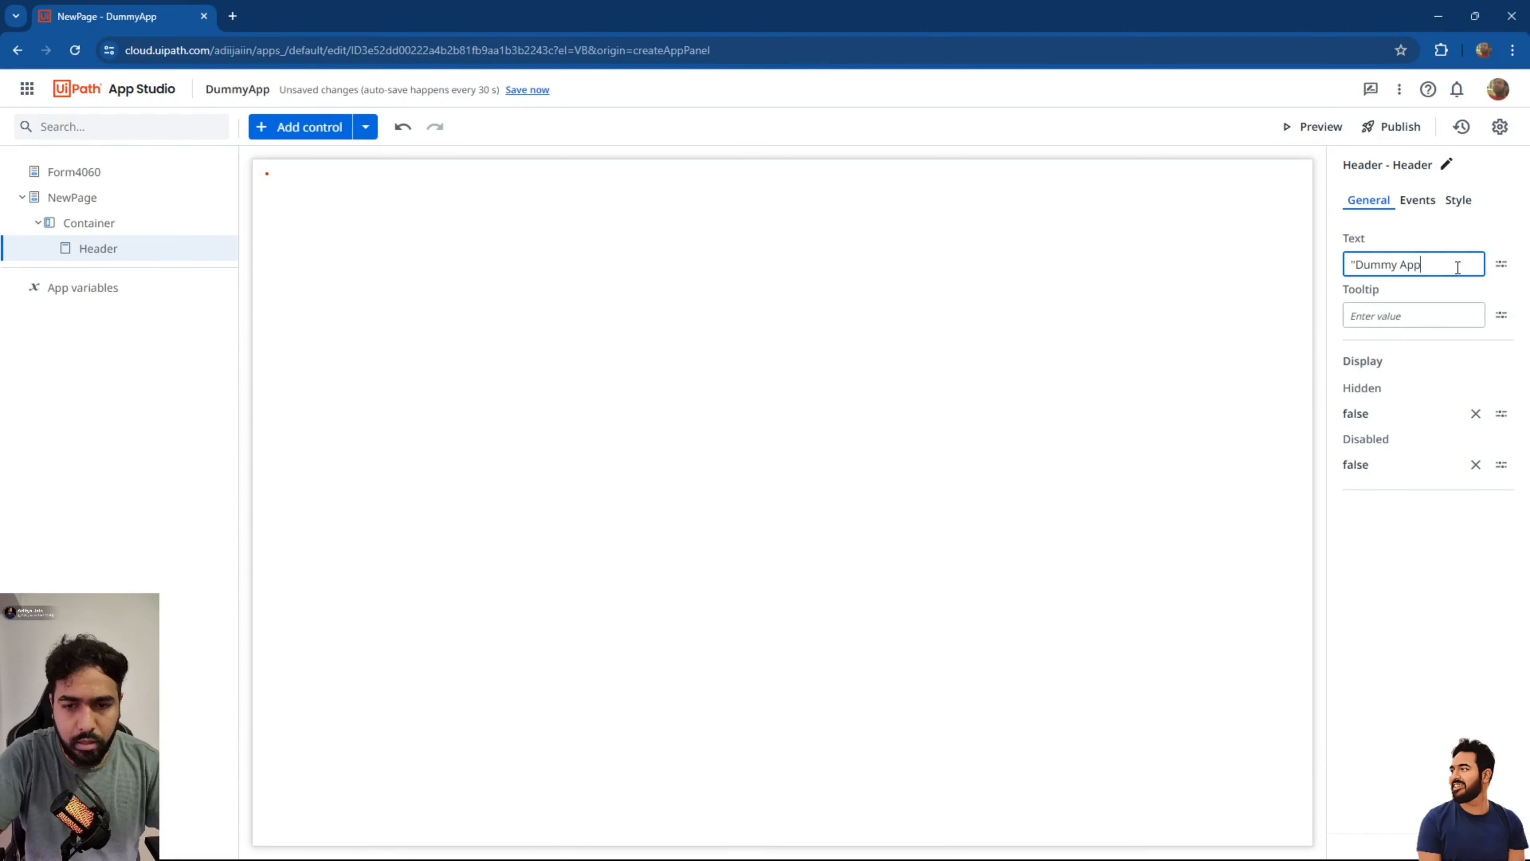
pyautogui.click(1221, 406)
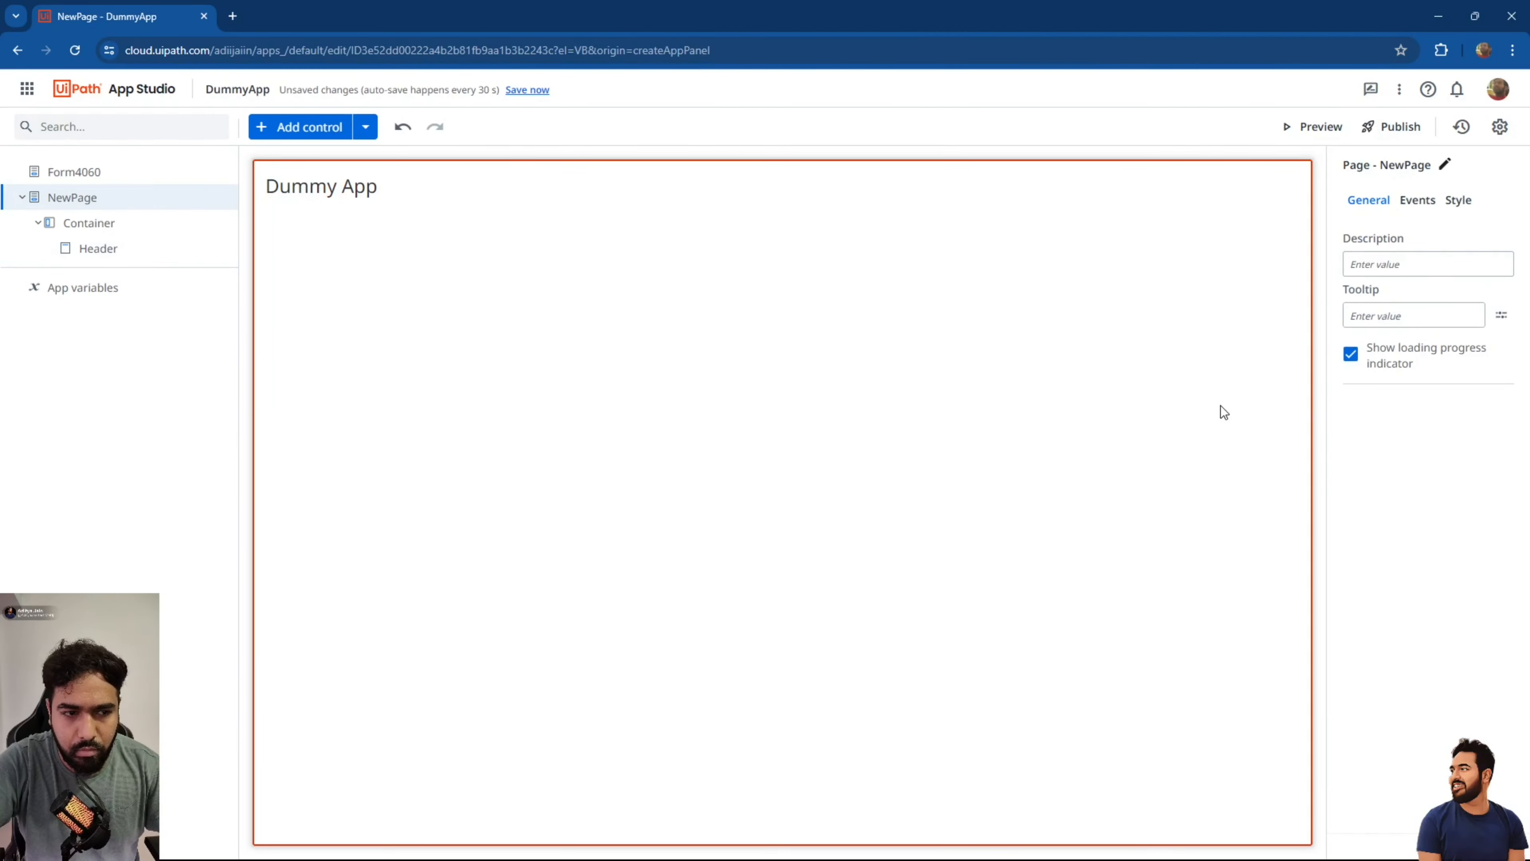
pyautogui.click(366, 187)
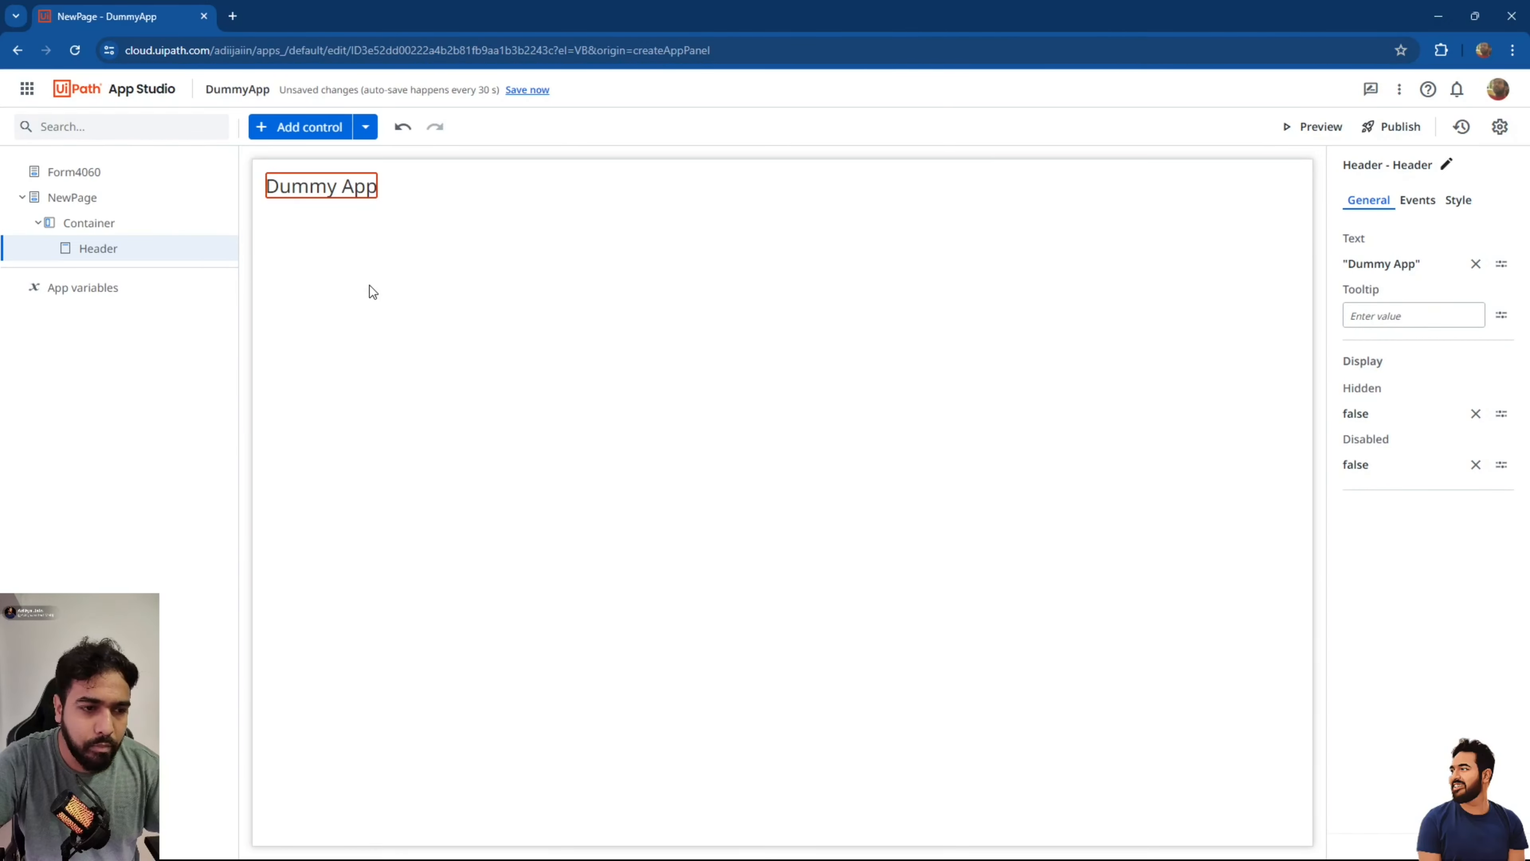
# Centre the Dummy App header on the page and give it the Headline 1 style.
pyautogui.click(359, 239)
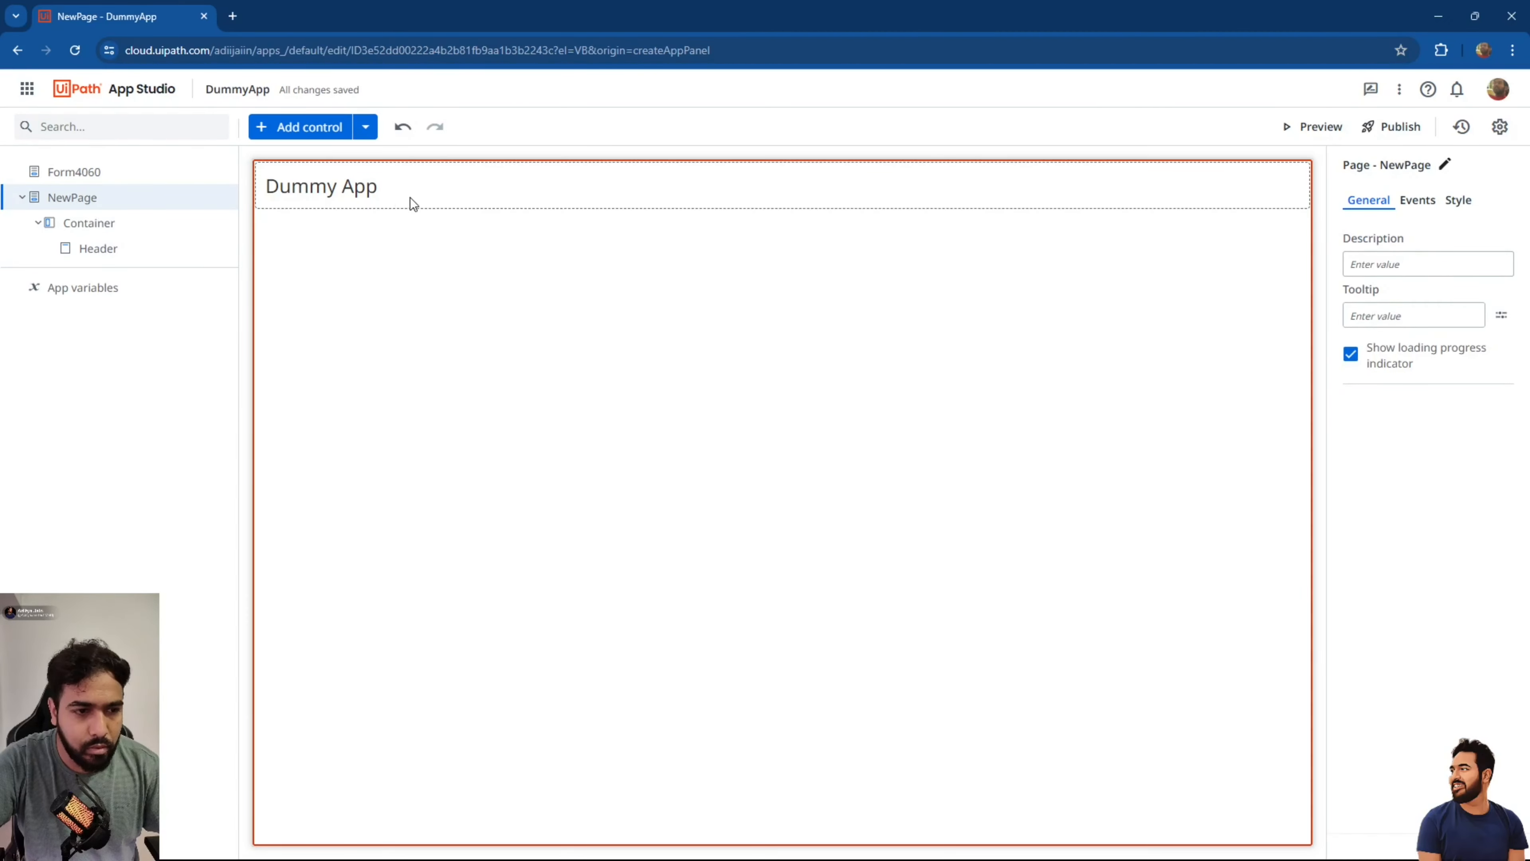
pyautogui.click(361, 188)
pyautogui.click(1457, 202)
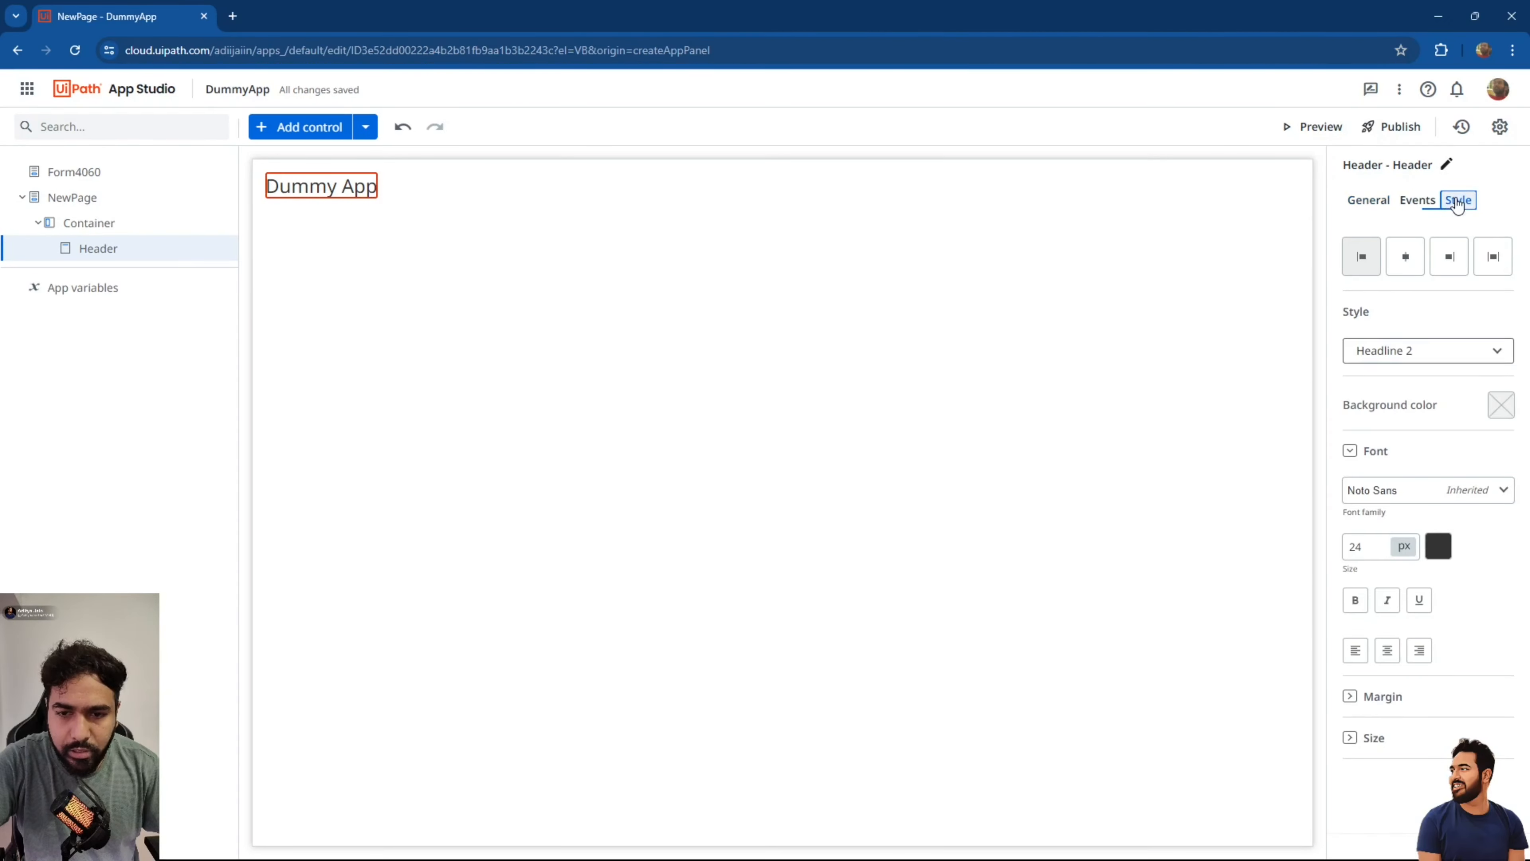
pyautogui.click(1411, 273)
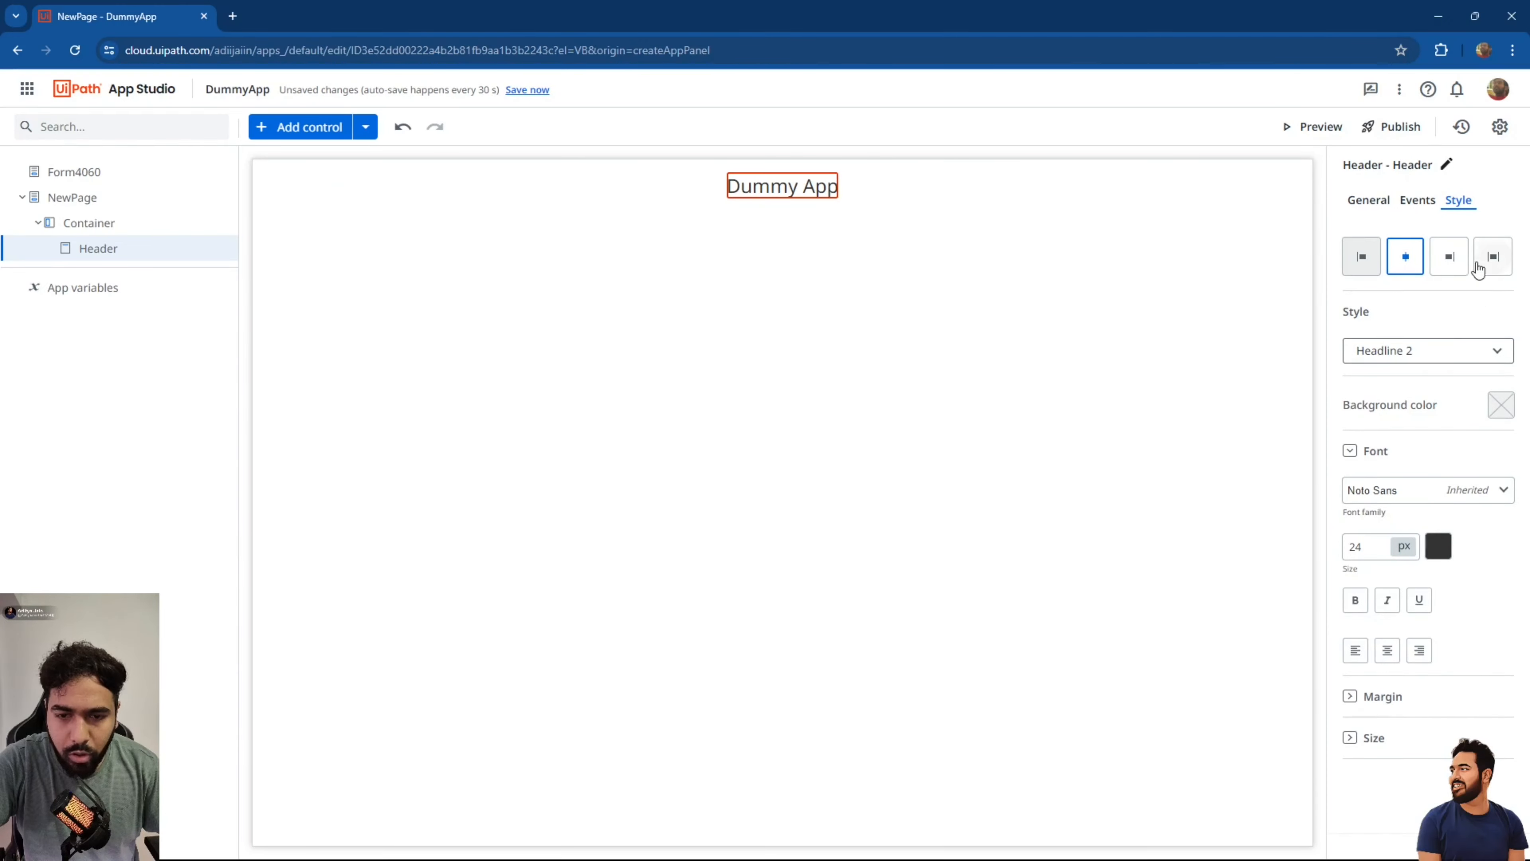
pyautogui.click(1425, 355)
pyautogui.click(1426, 357)
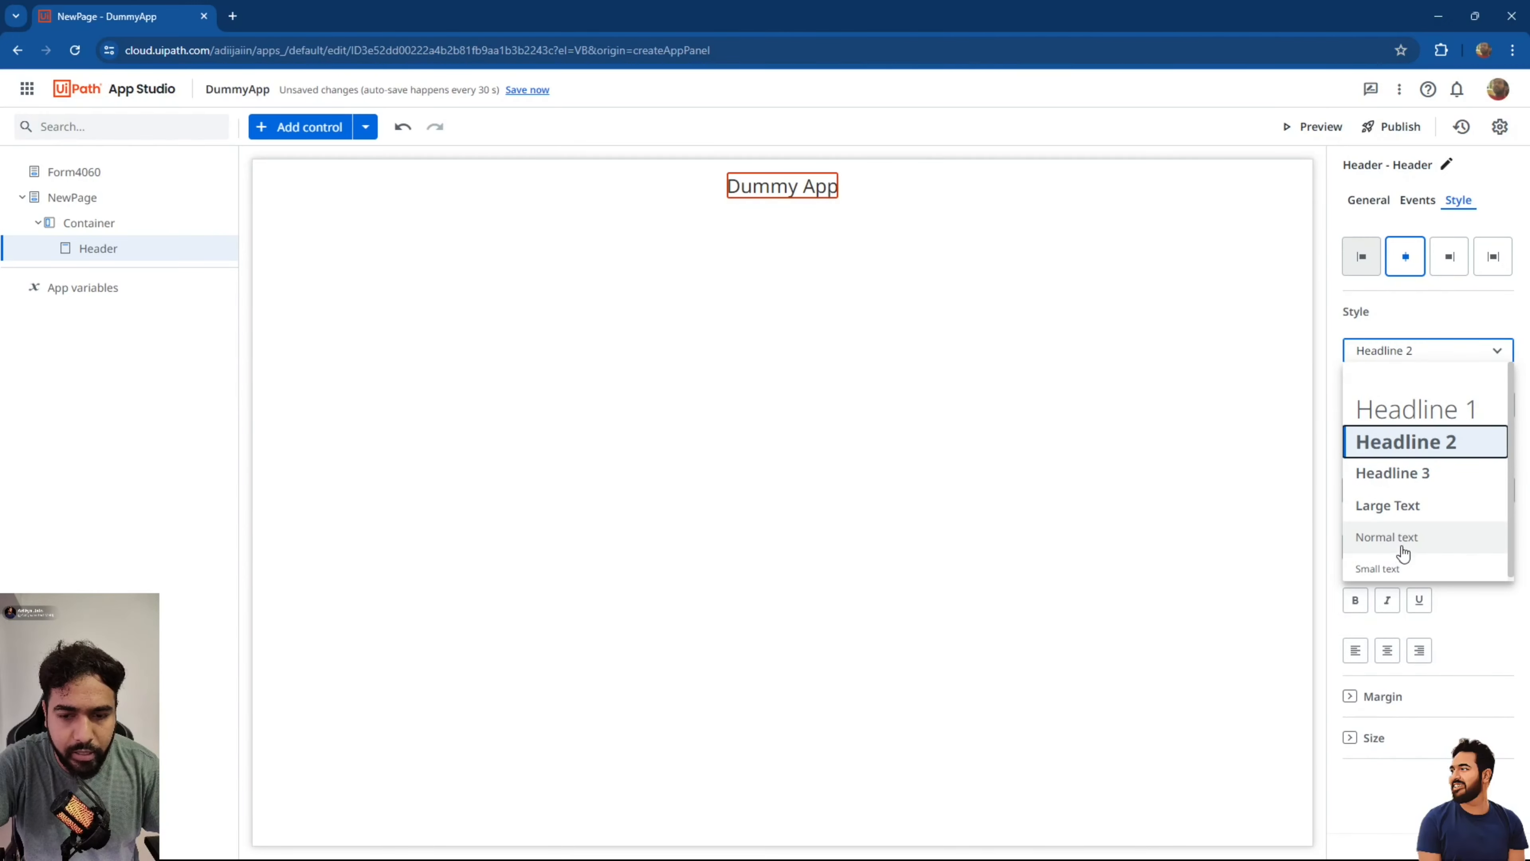
pyautogui.click(1412, 405)
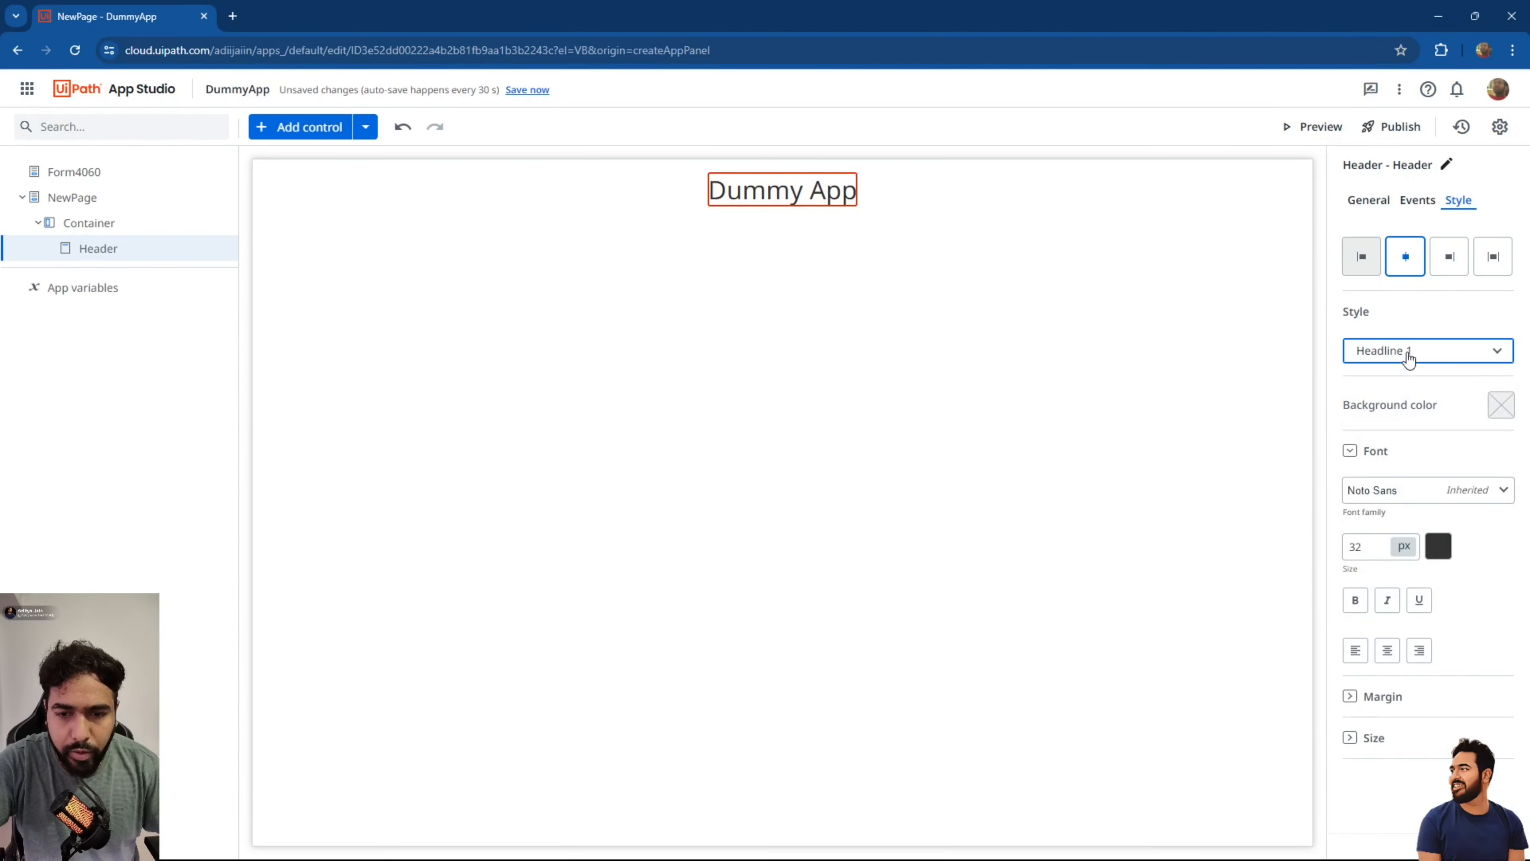
# Set the header font size to 36 and make it bold.
pyautogui.click(1369, 546)
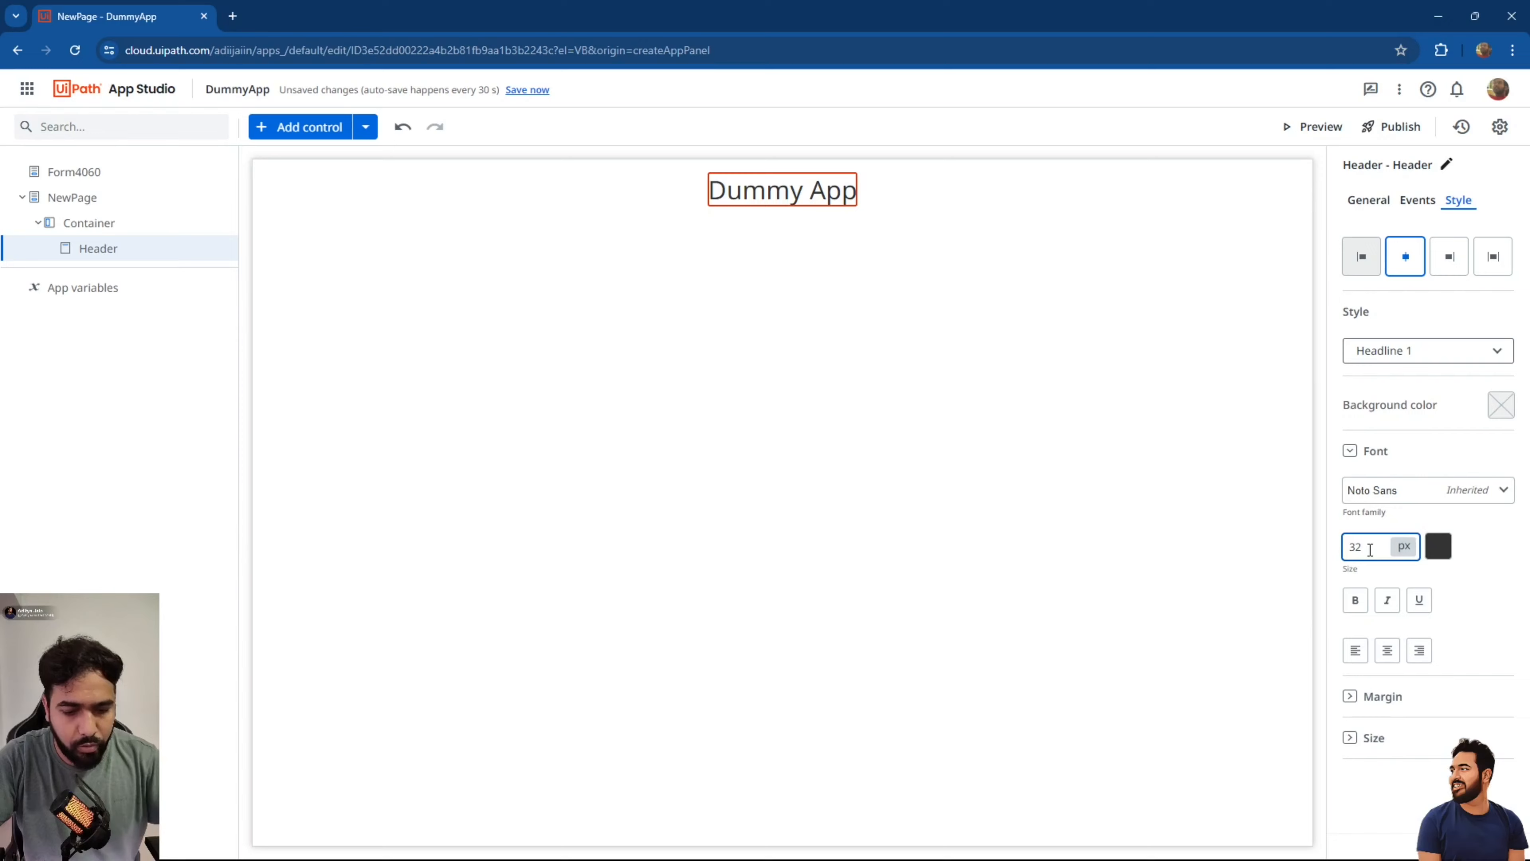
pyautogui.press('BackSpace')
pyautogui.write('6')
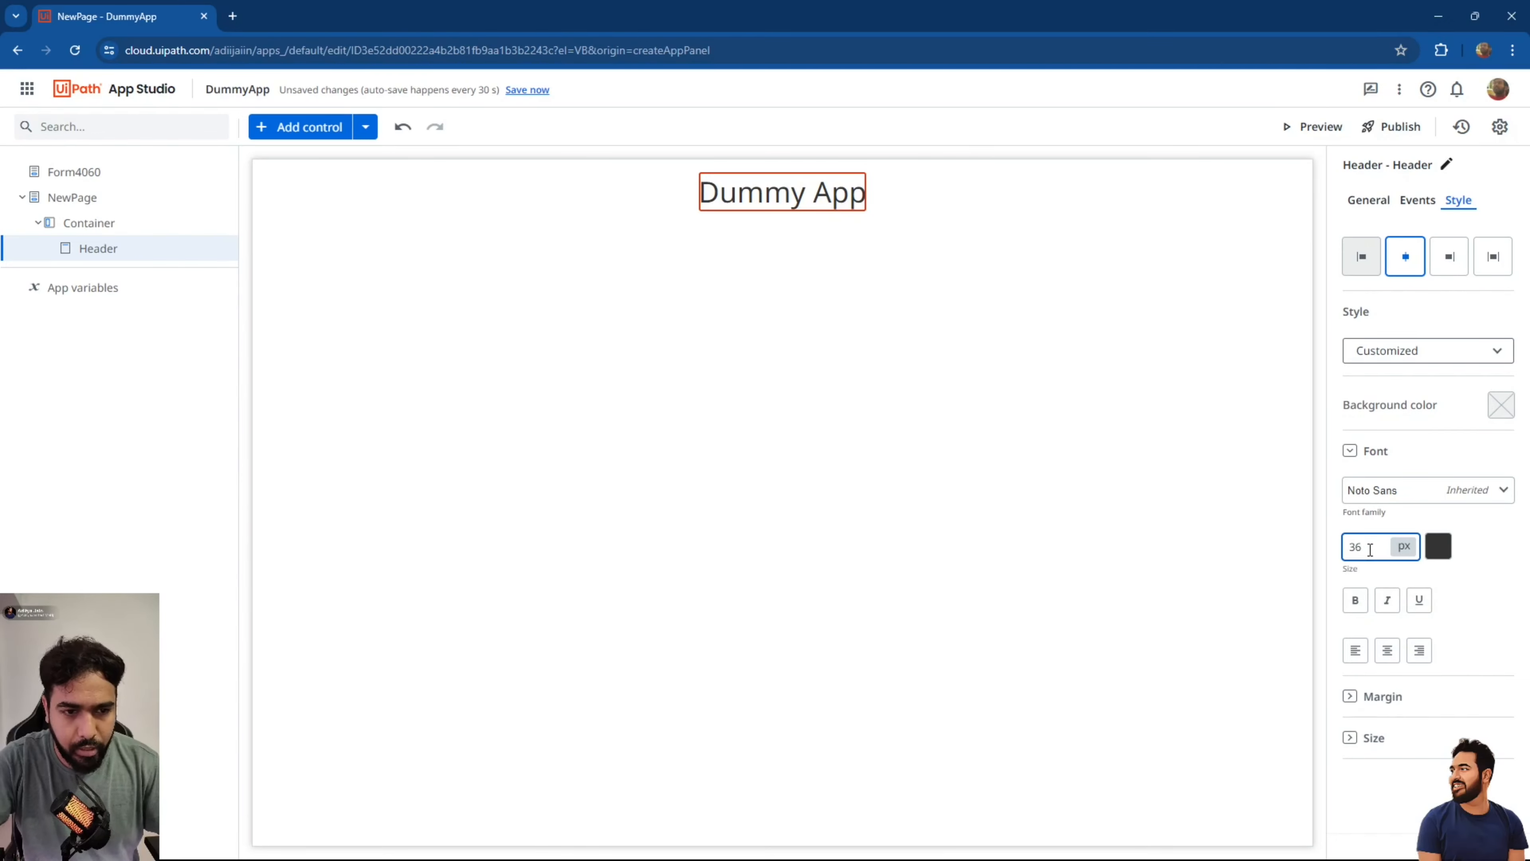
pyautogui.click(1355, 600)
pyautogui.click(1352, 697)
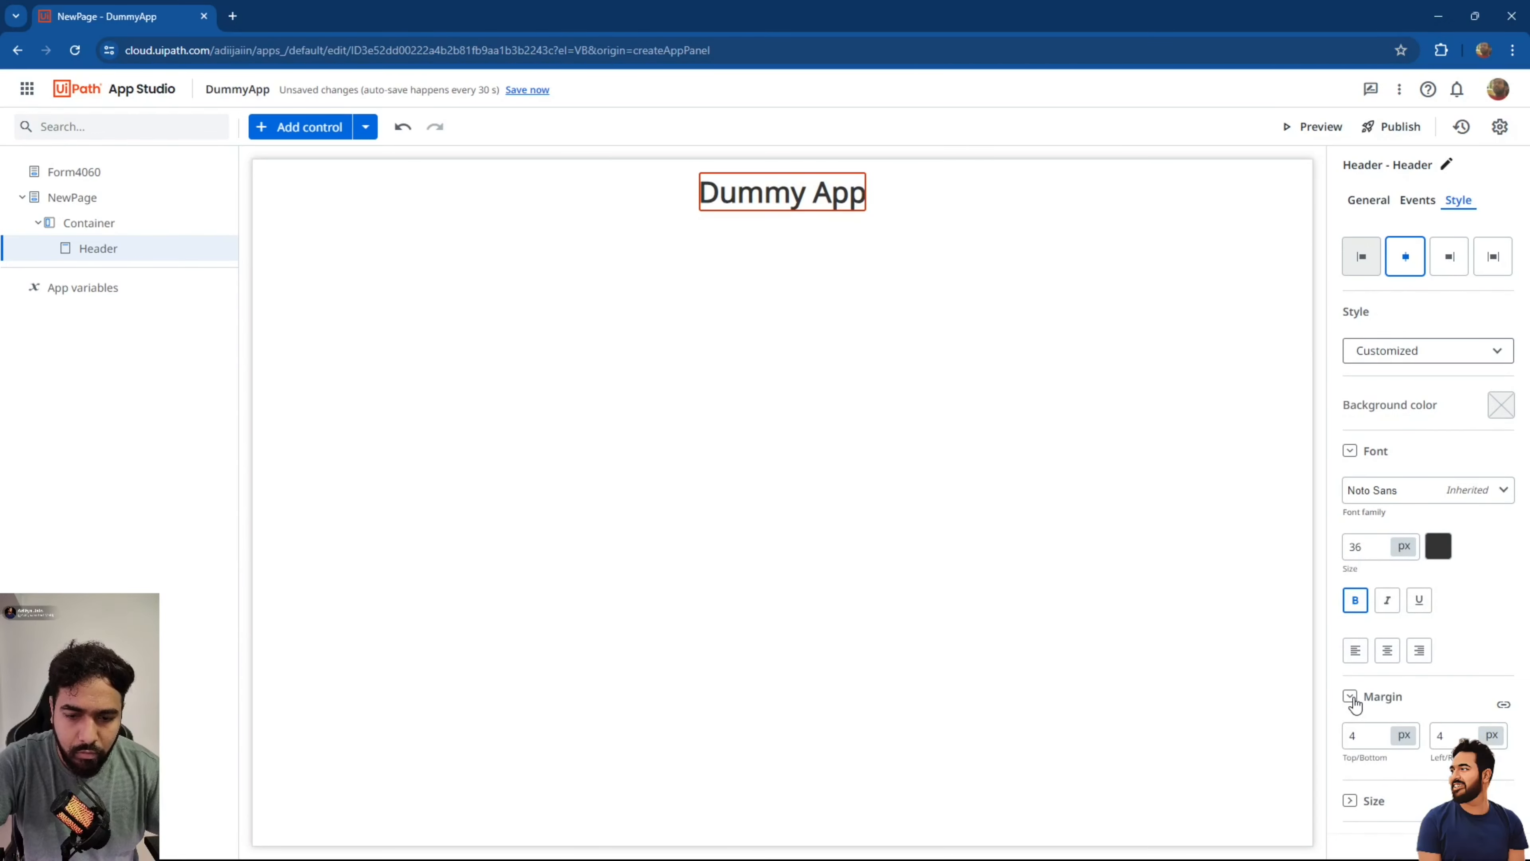
pyautogui.click(1350, 801)
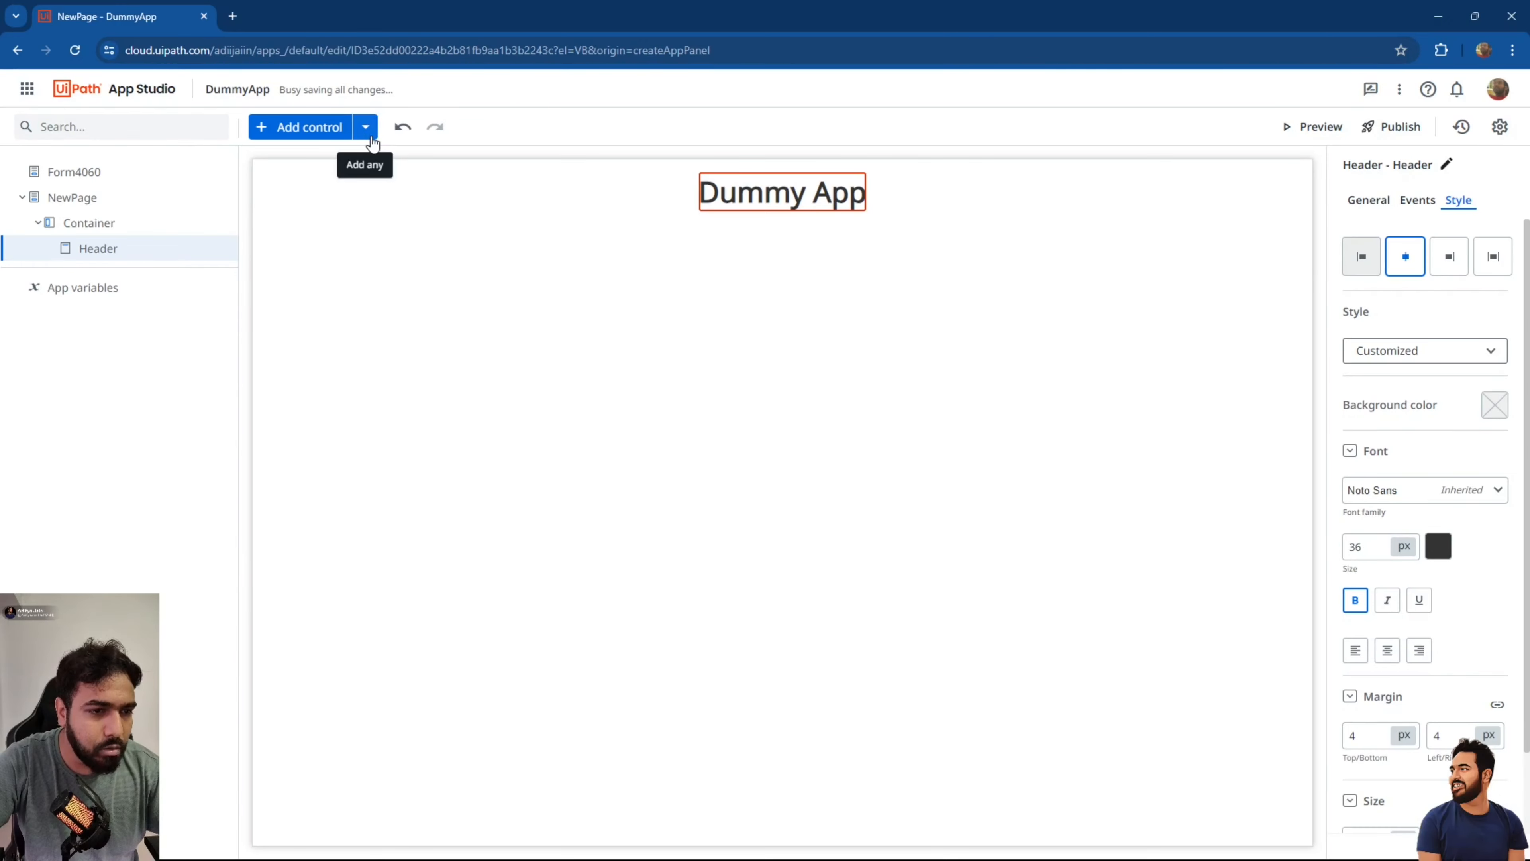
pyautogui.click(317, 130)
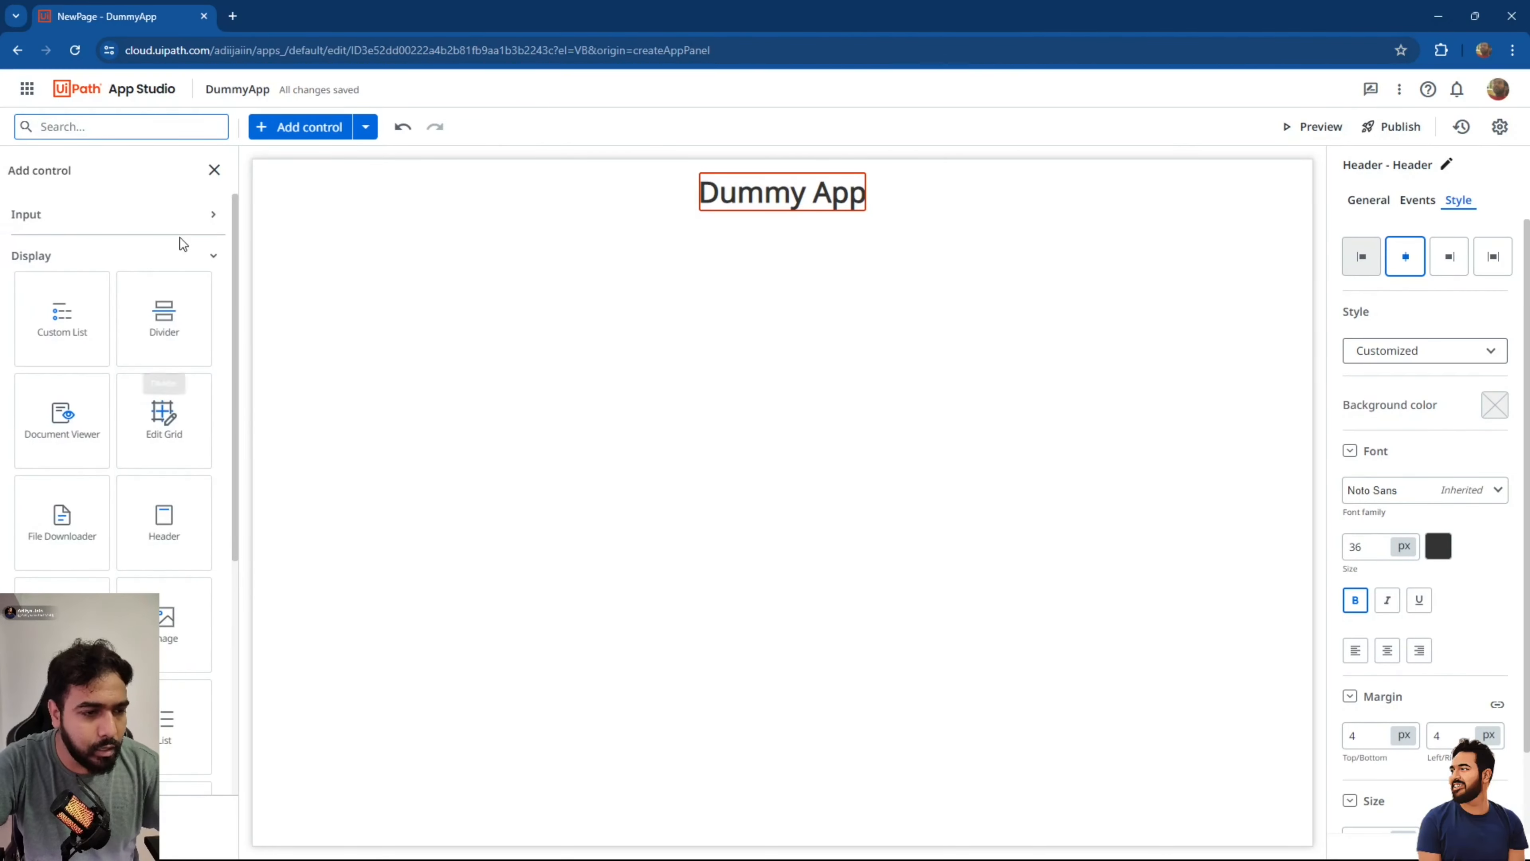
# Place a Container Layout on the page below the Dummy App header.
pyautogui.click(203, 255)
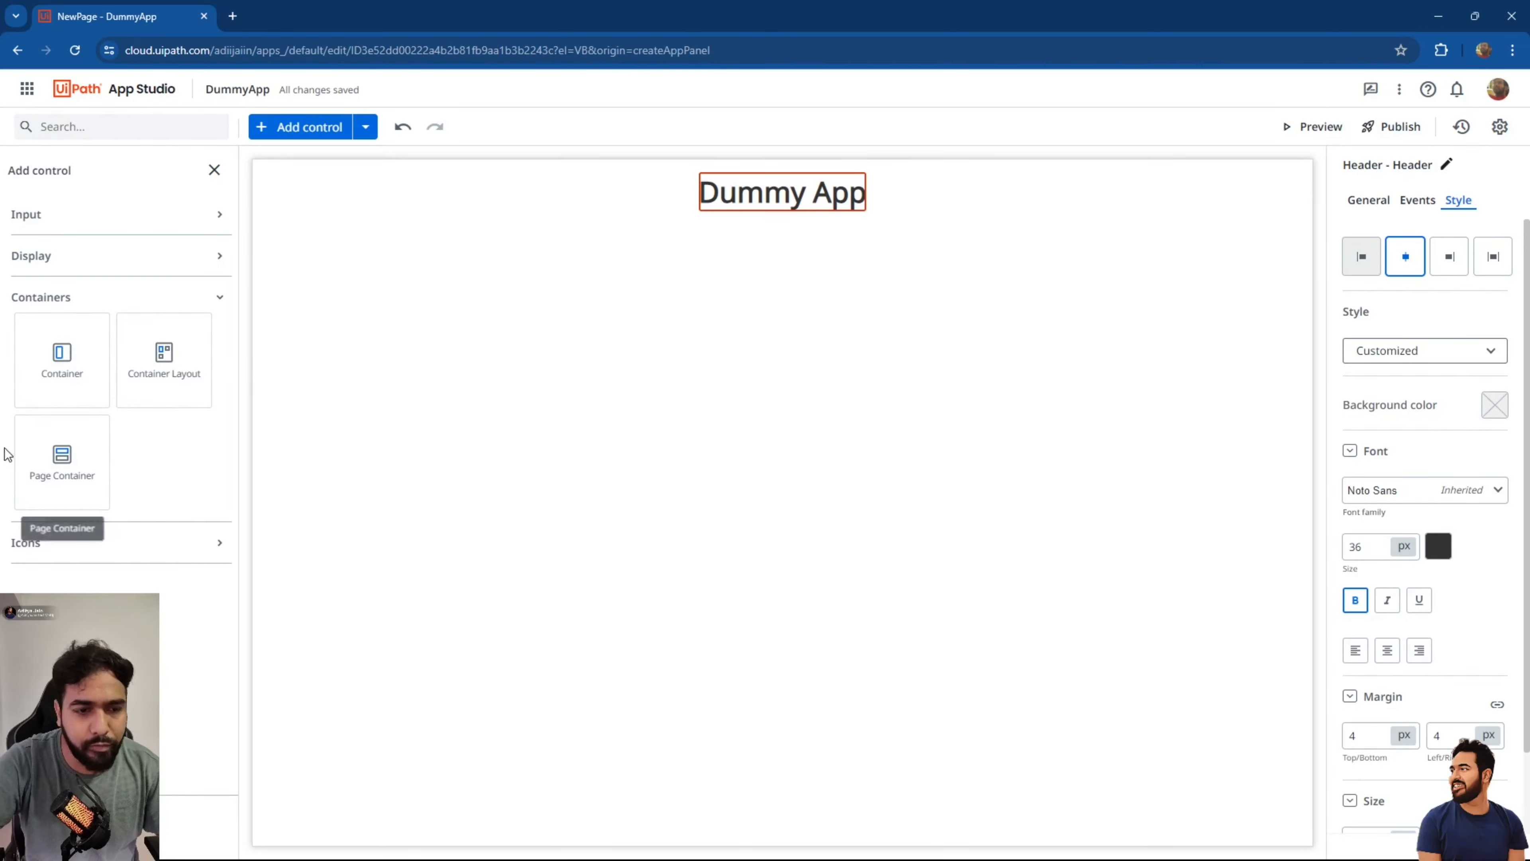
pyautogui.click(592, 559)
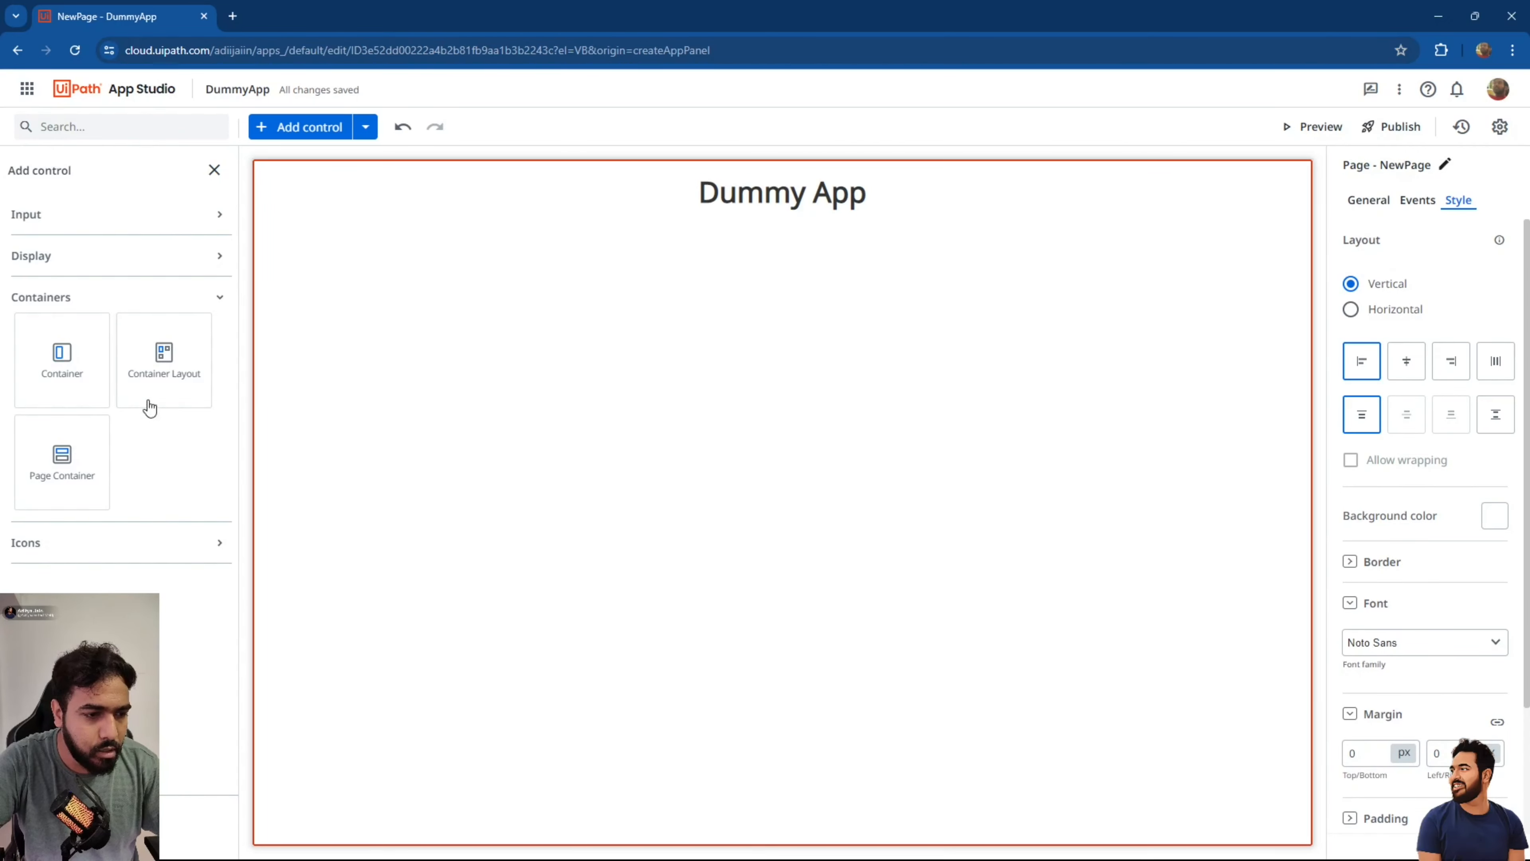
pyautogui.moveTo(172, 378); pyautogui.dragTo(320, 316)
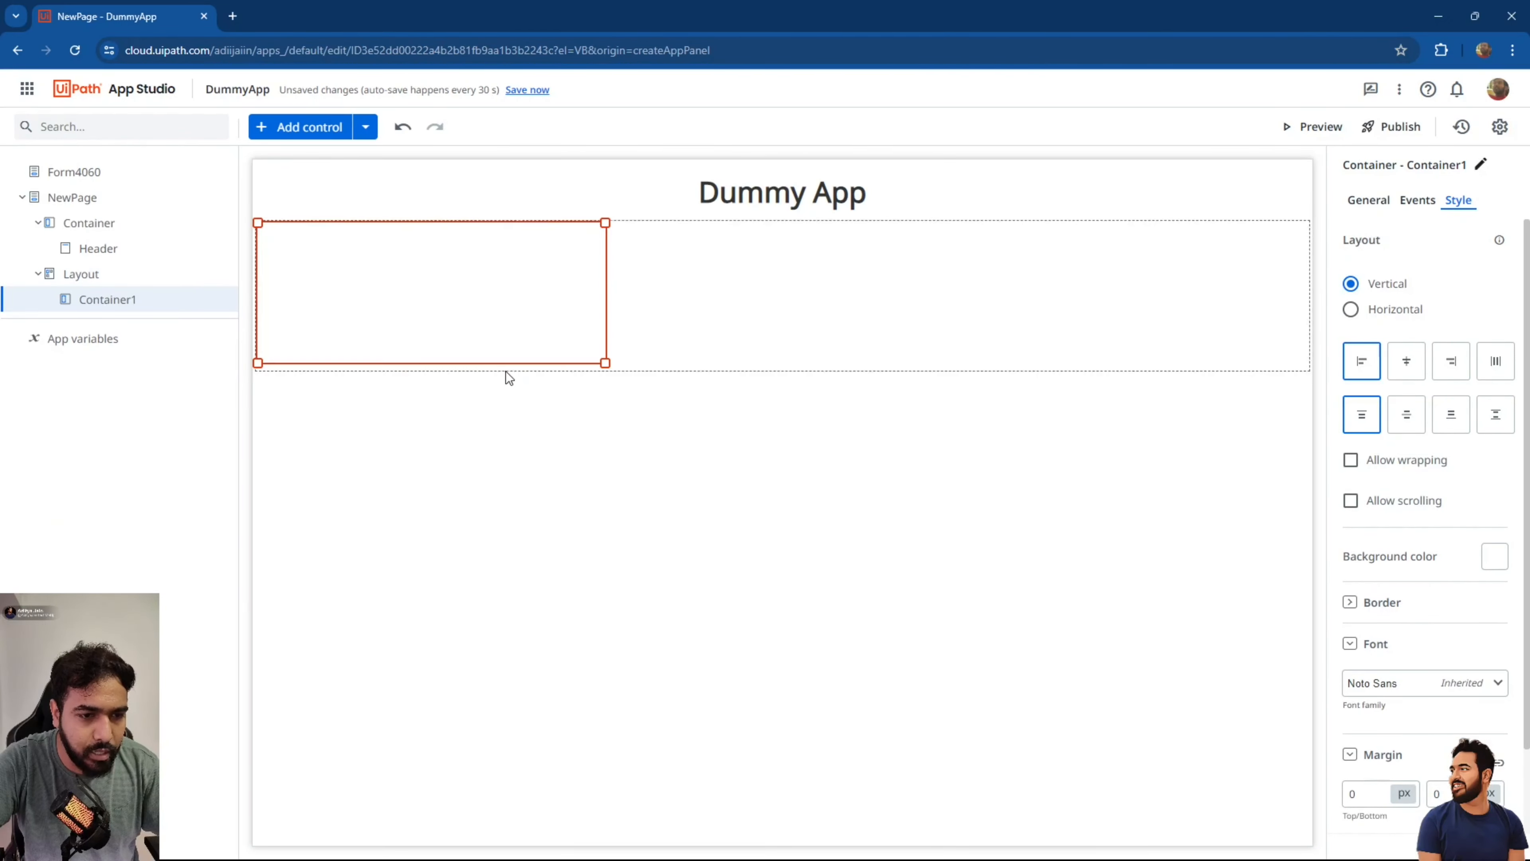
pyautogui.click(606, 366)
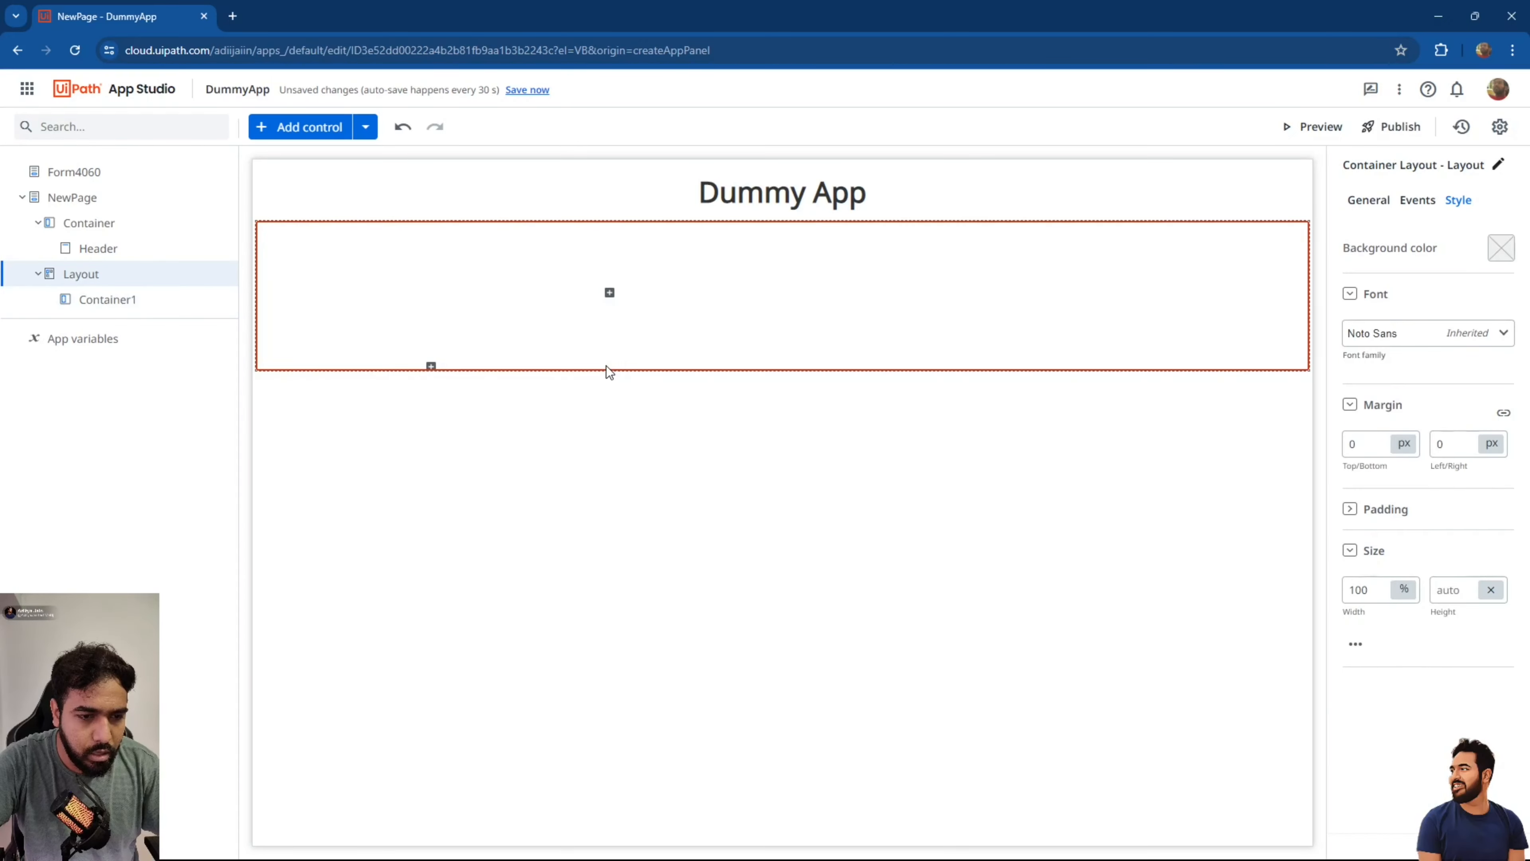
pyautogui.click(582, 325)
# Add Container2 and Container3, then resize Container1 taller and narrower.
pyautogui.click(609, 293)
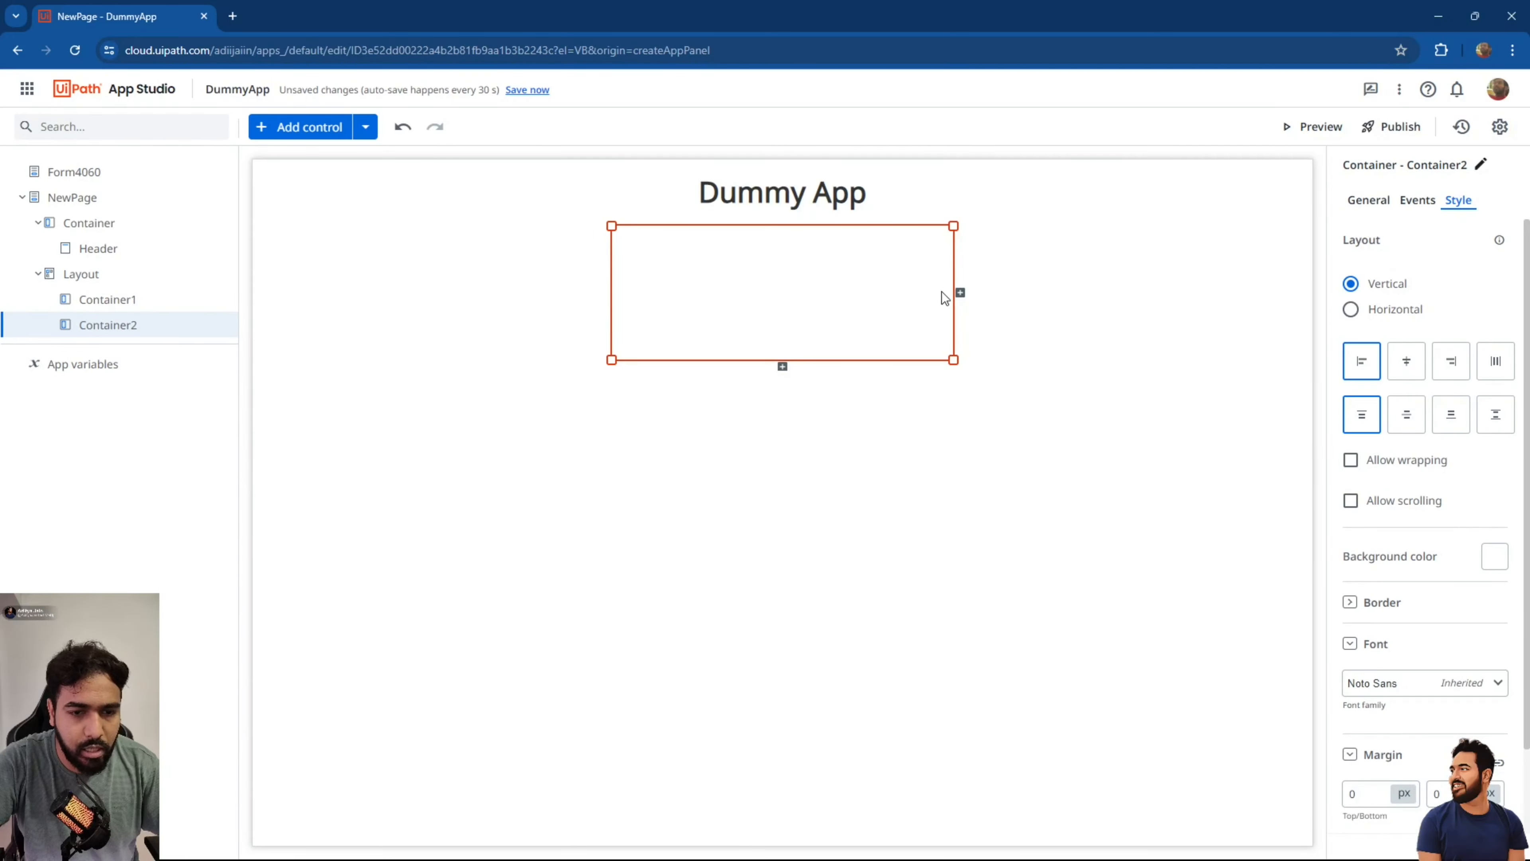
pyautogui.click(961, 292)
pyautogui.click(458, 339)
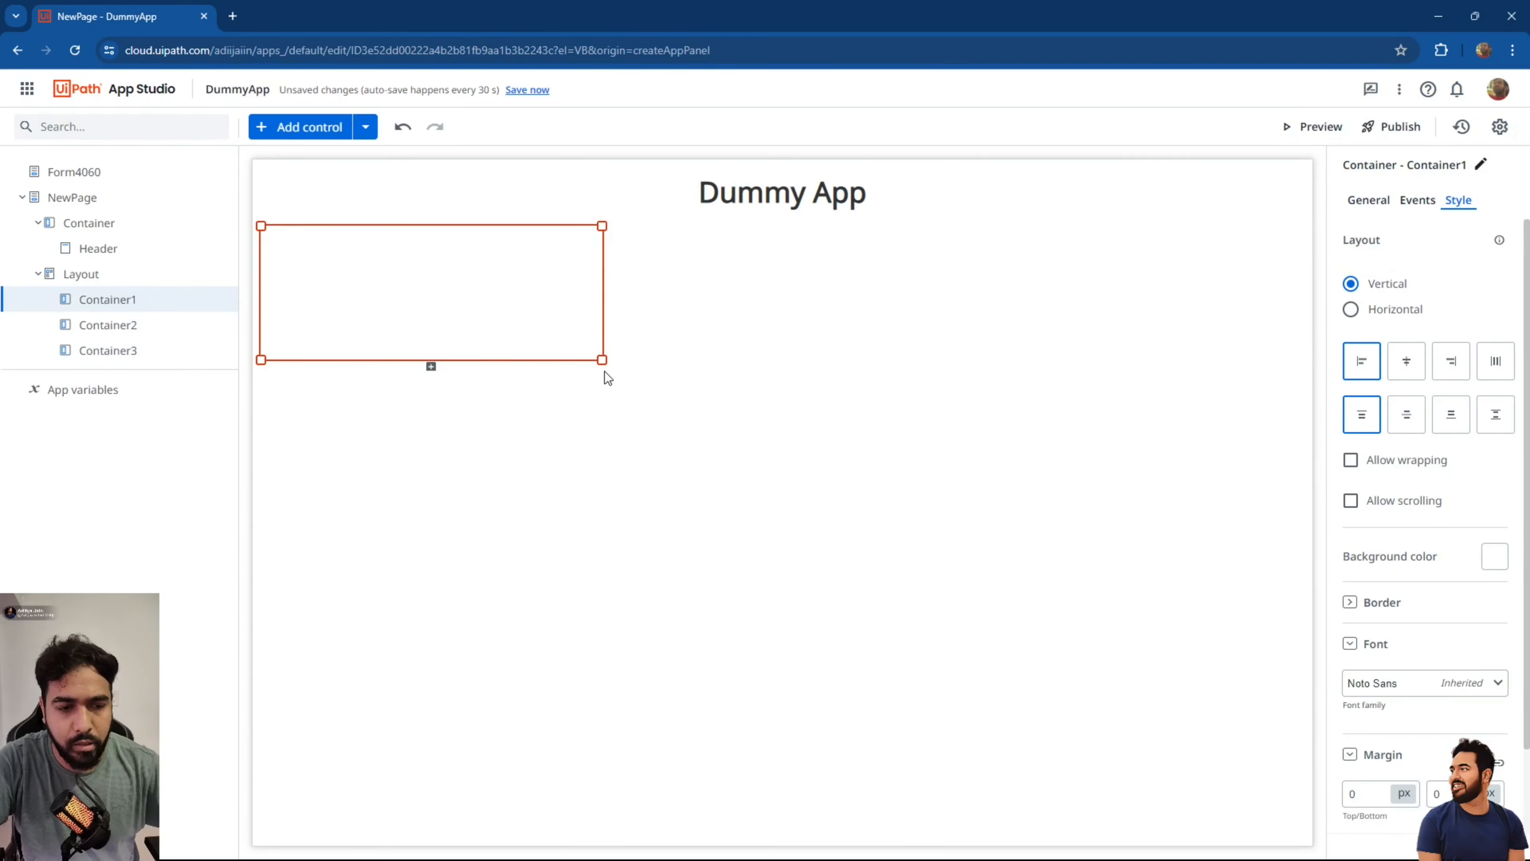
pyautogui.moveTo(602, 359); pyautogui.dragTo(420, 470)
pyautogui.click(421, 470)
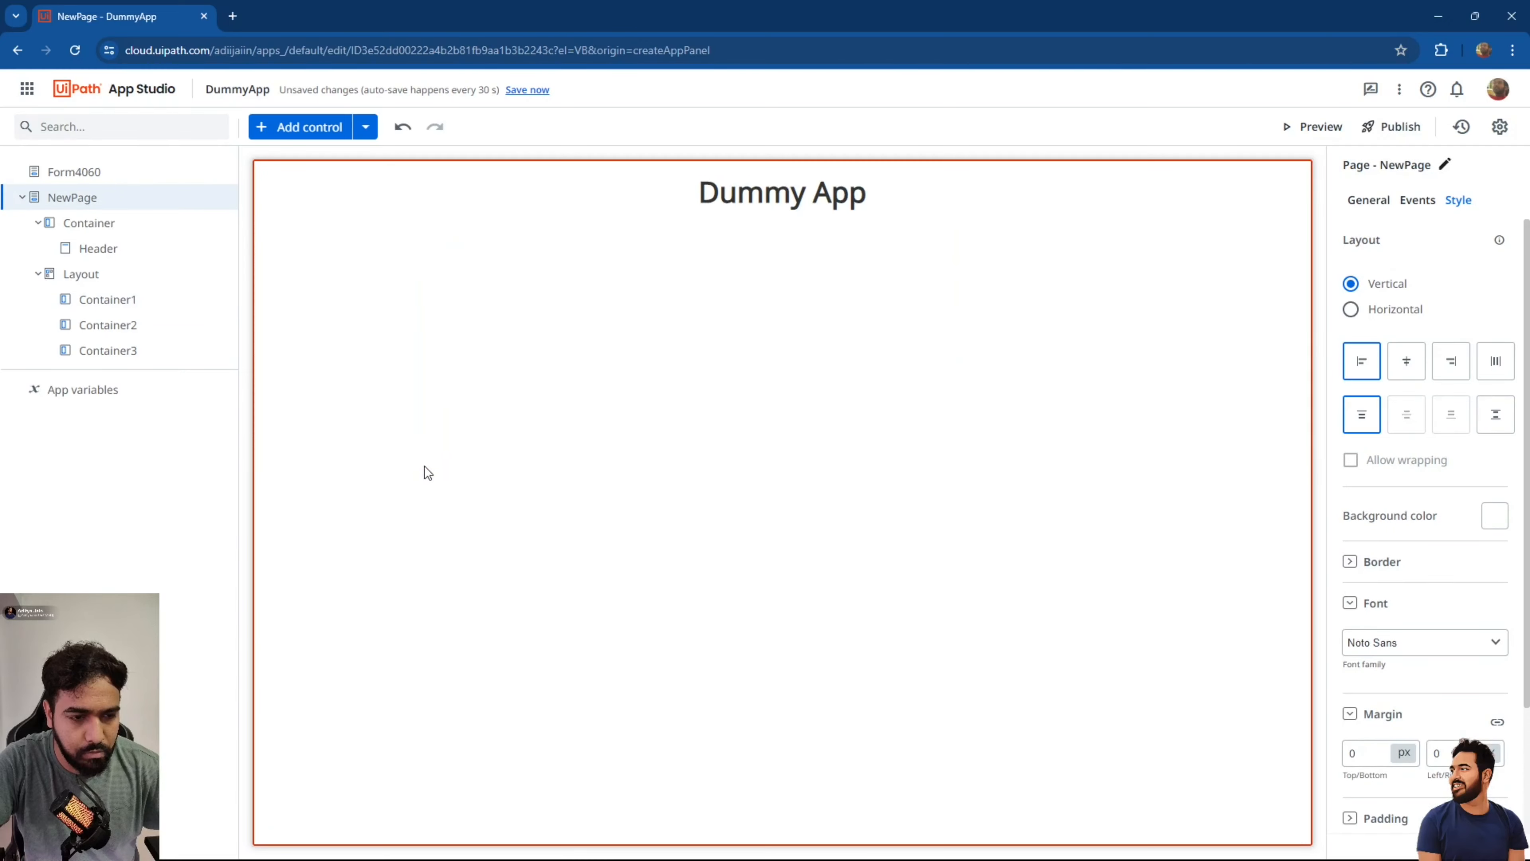
# Move Container2 beside Container1 and make it taller and wider.
pyautogui.click(701, 270)
pyautogui.moveTo(683, 280); pyautogui.dragTo(515, 279)
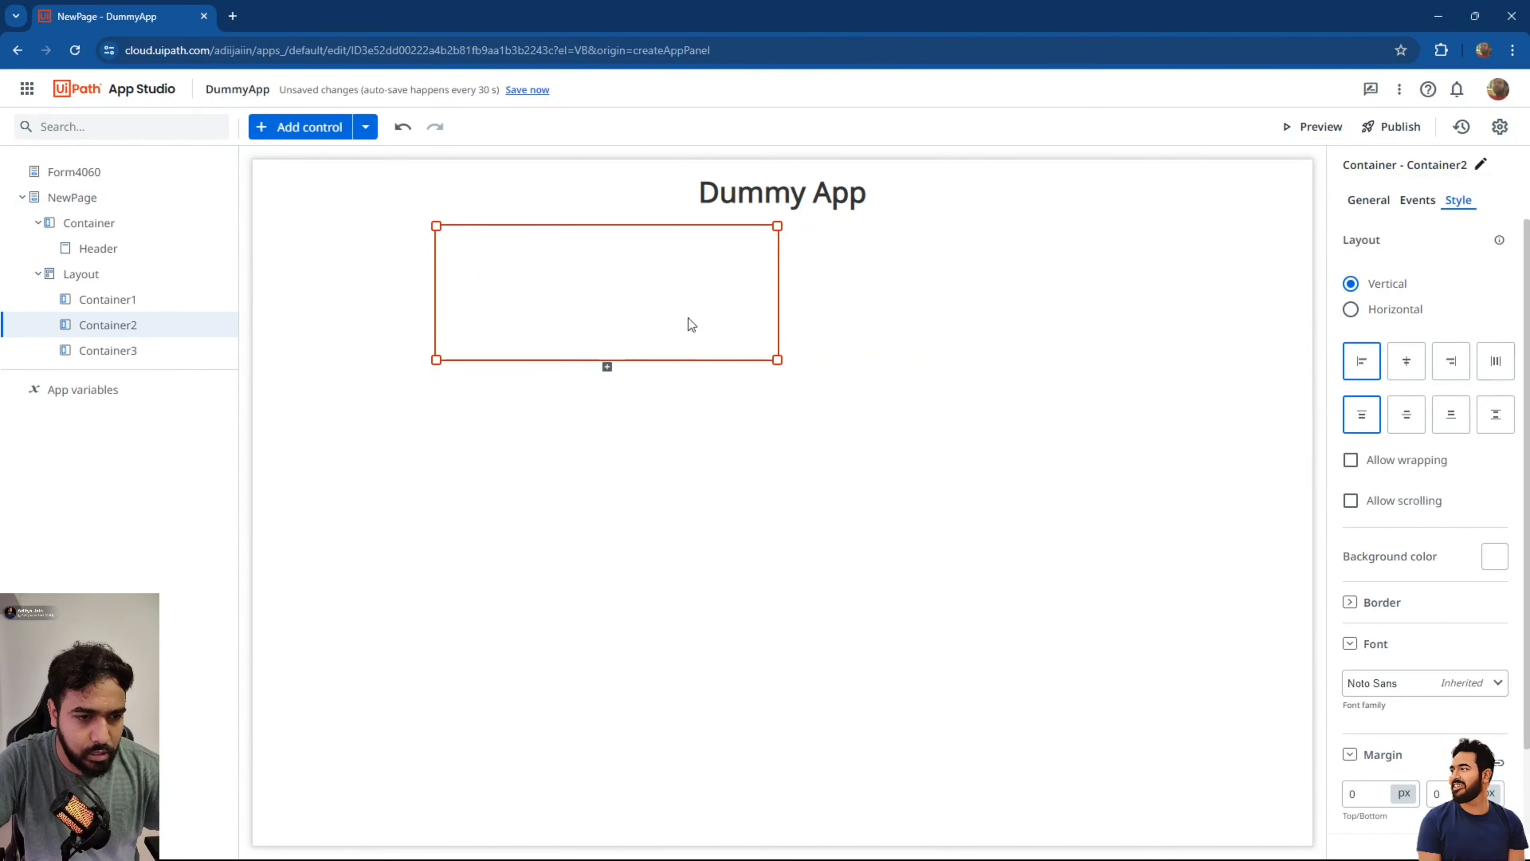
pyautogui.moveTo(776, 360); pyautogui.dragTo(1035, 455)
# Narrow Container3, move it into the top-right slot and stretch it to full height.
pyautogui.click(1100, 511)
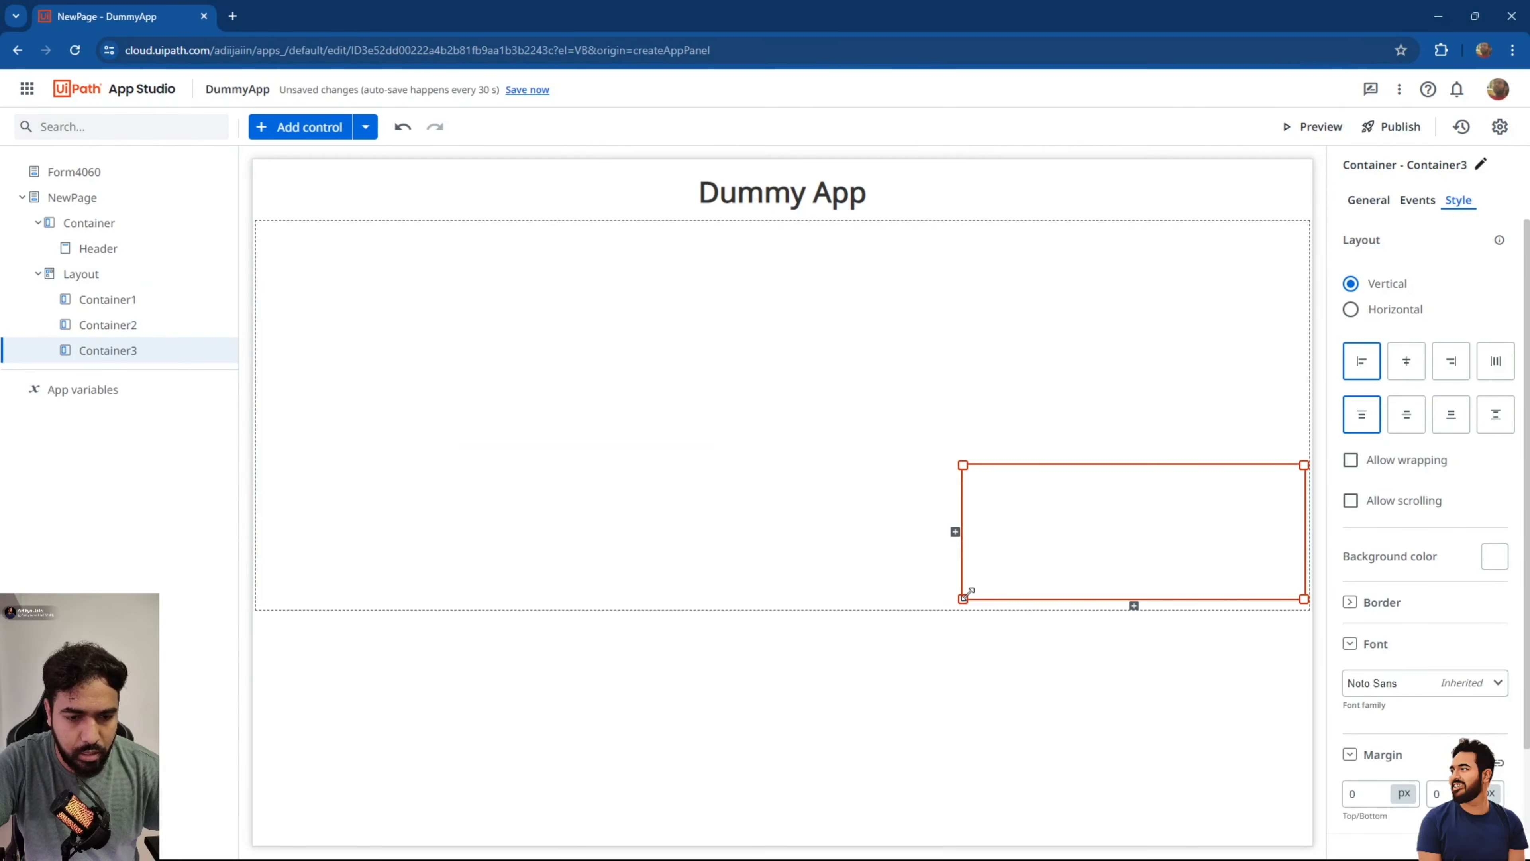
pyautogui.moveTo(967, 593); pyautogui.dragTo(1050, 593)
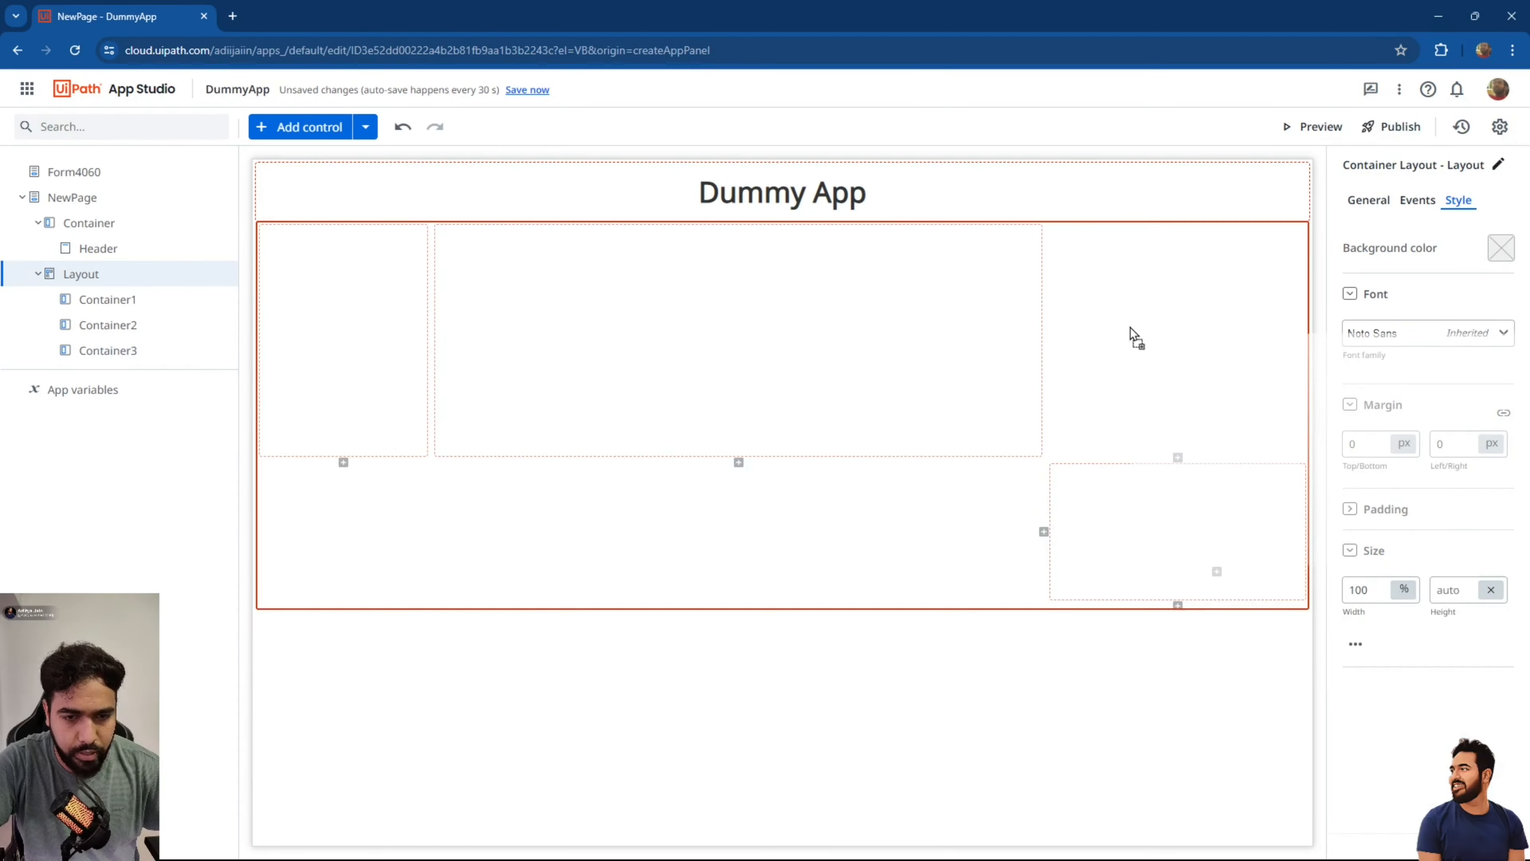
pyautogui.click(1137, 500)
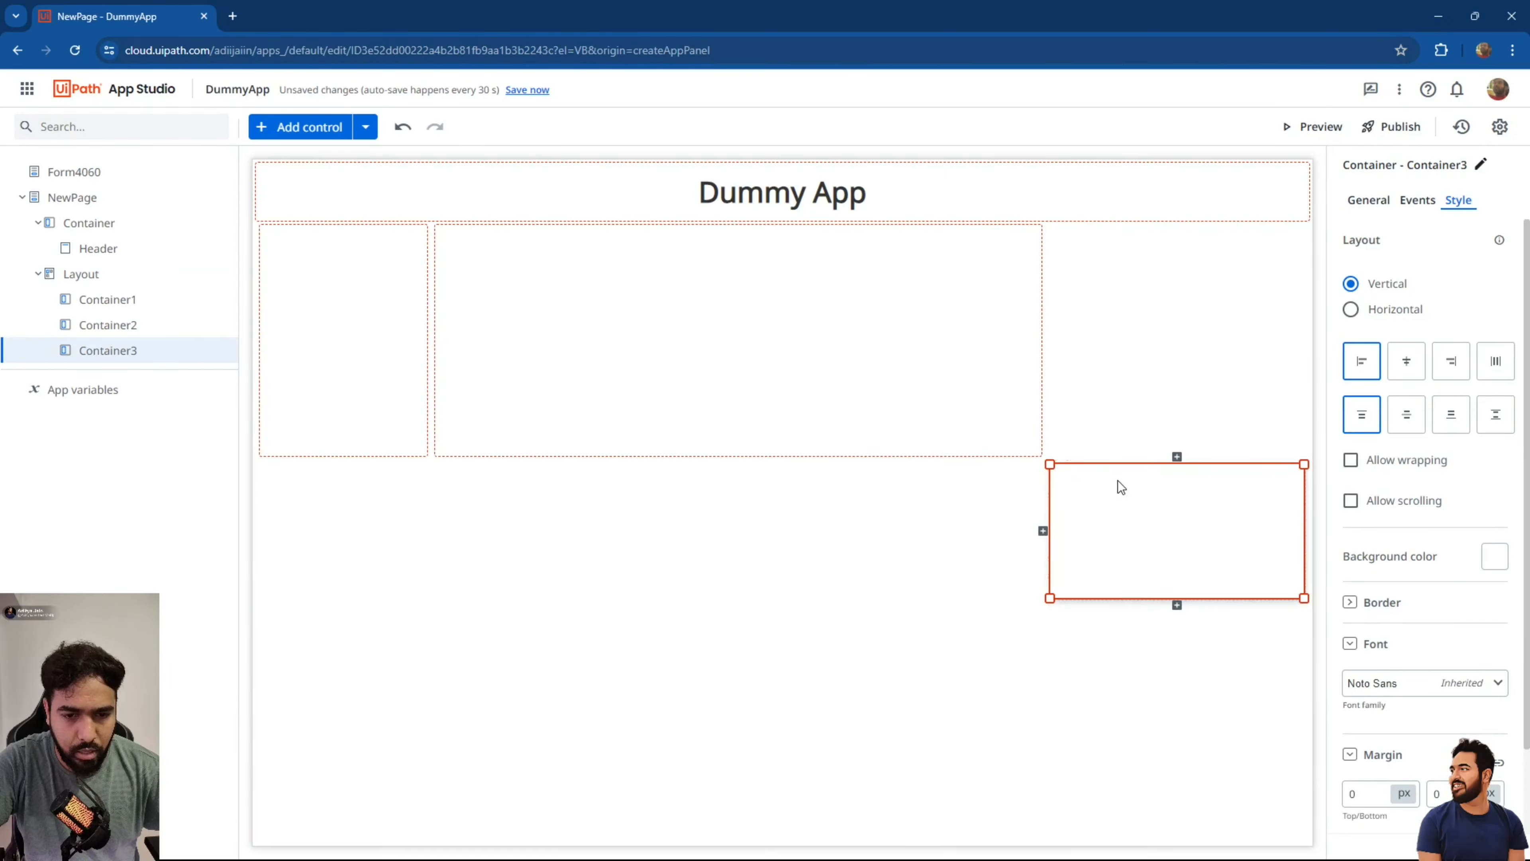
pyautogui.moveTo(1117, 480); pyautogui.dragTo(1116, 254)
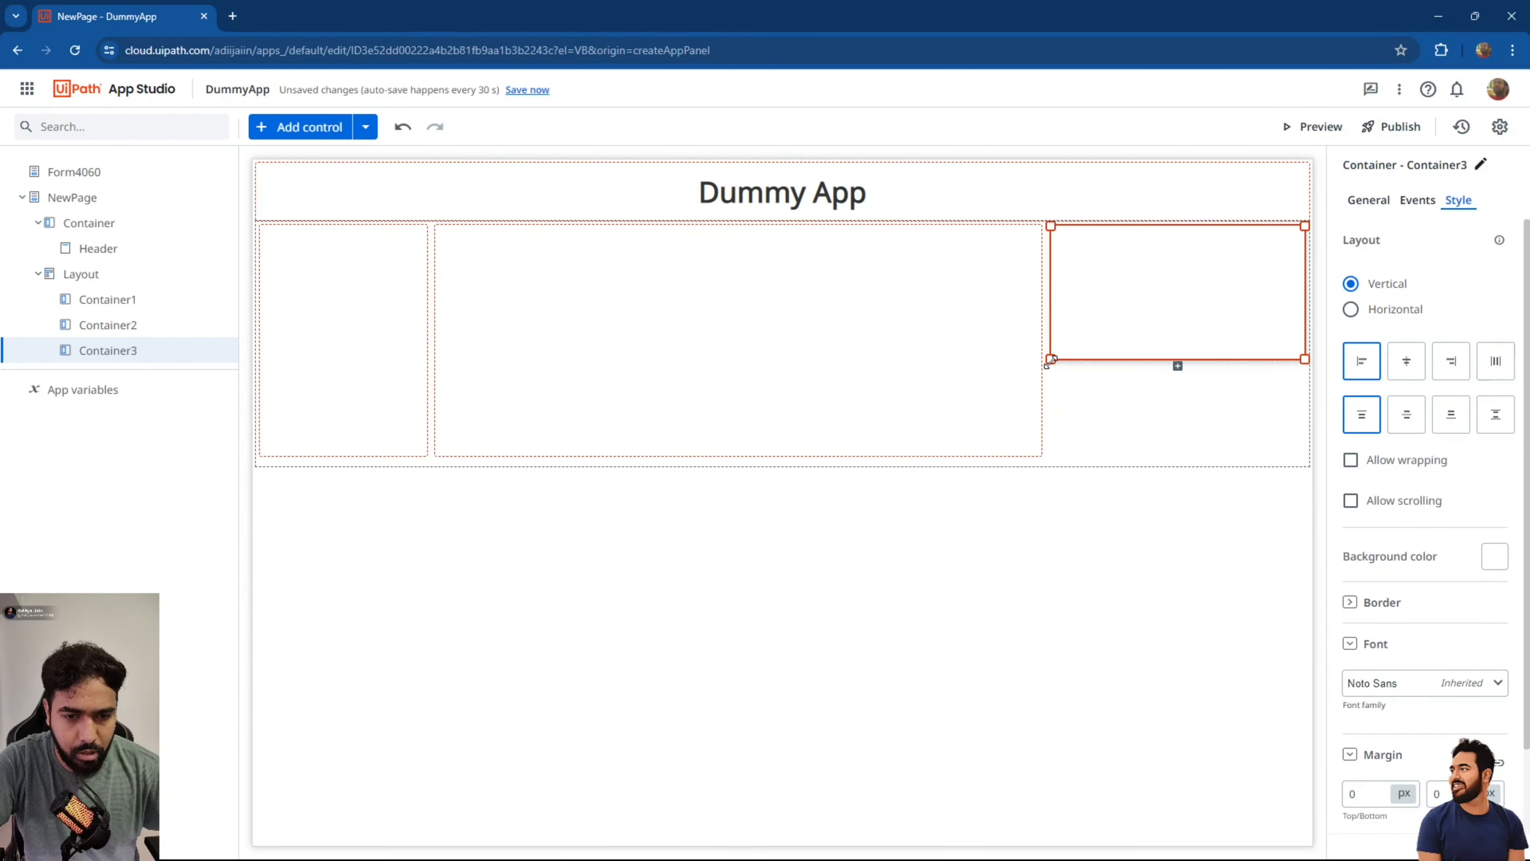
pyautogui.moveTo(1051, 360); pyautogui.dragTo(1049, 457)
# Check the three containers' arrangement by selecting each one in turn.
pyautogui.click(752, 338)
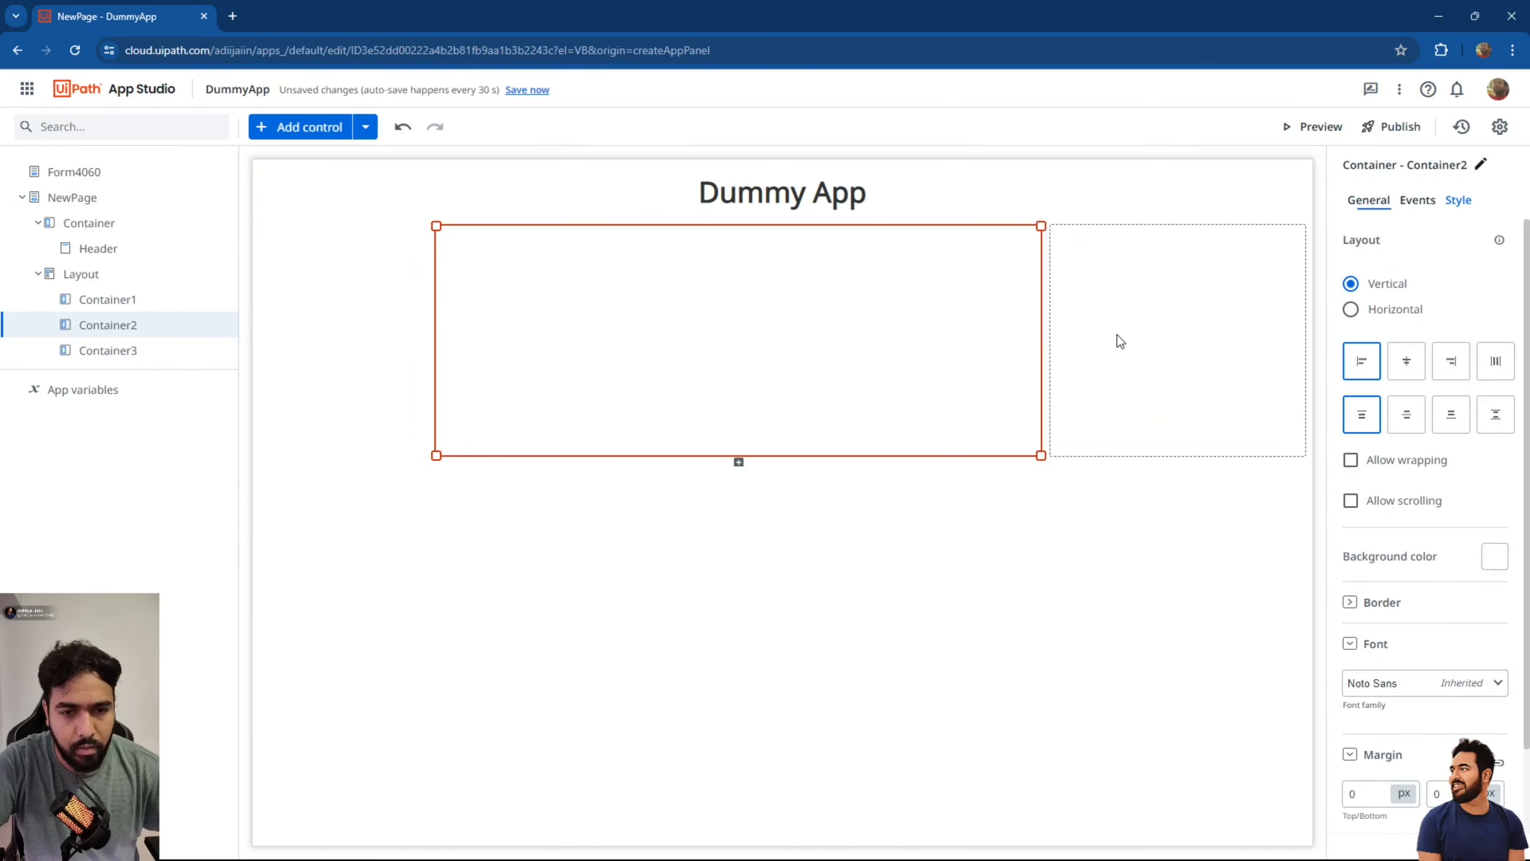
pyautogui.click(1119, 341)
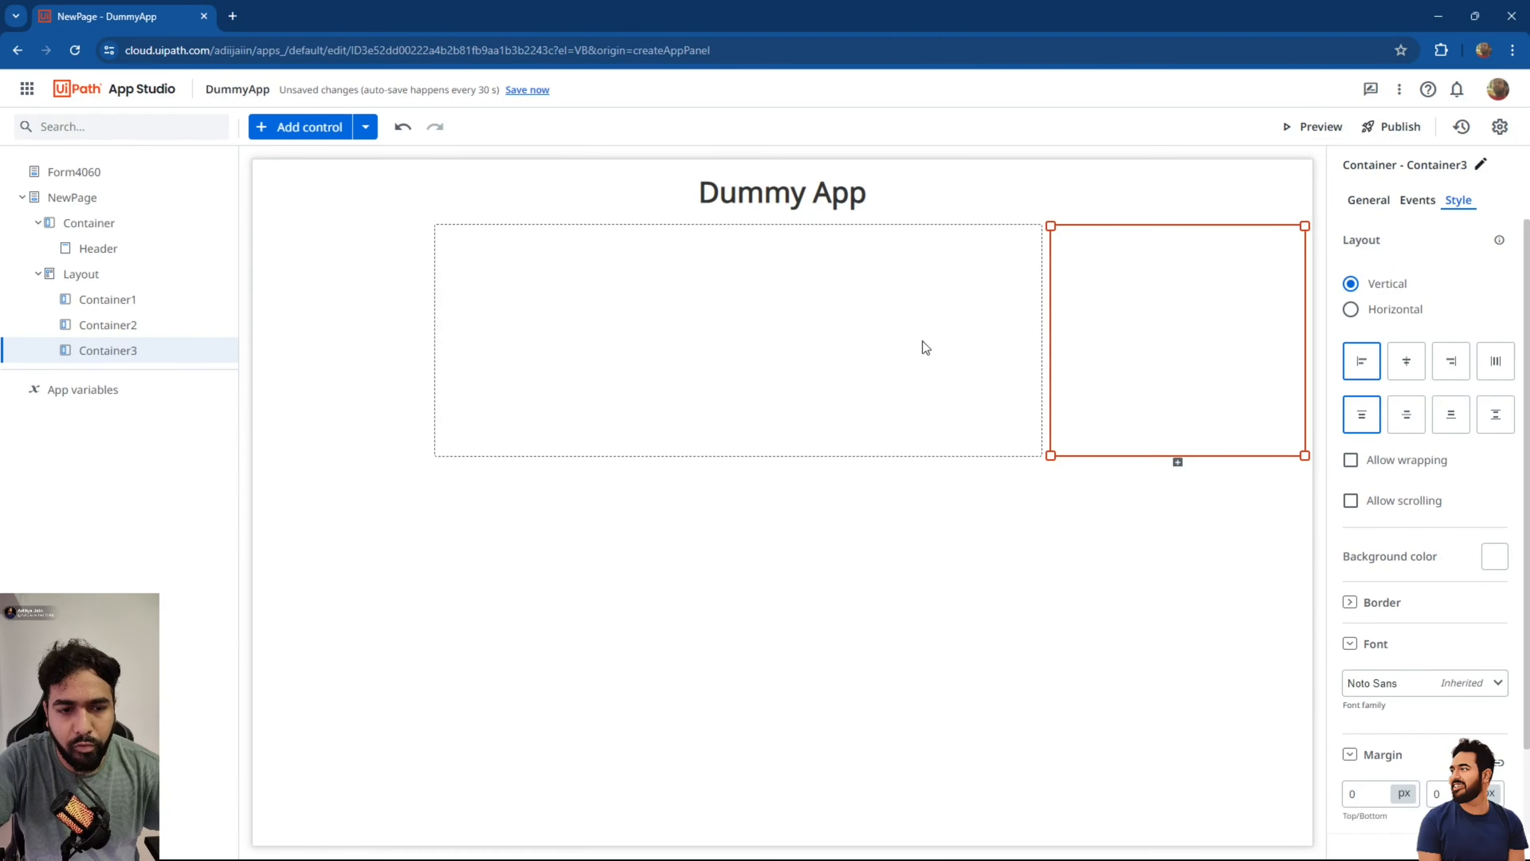
pyautogui.click(347, 295)
pyautogui.click(662, 295)
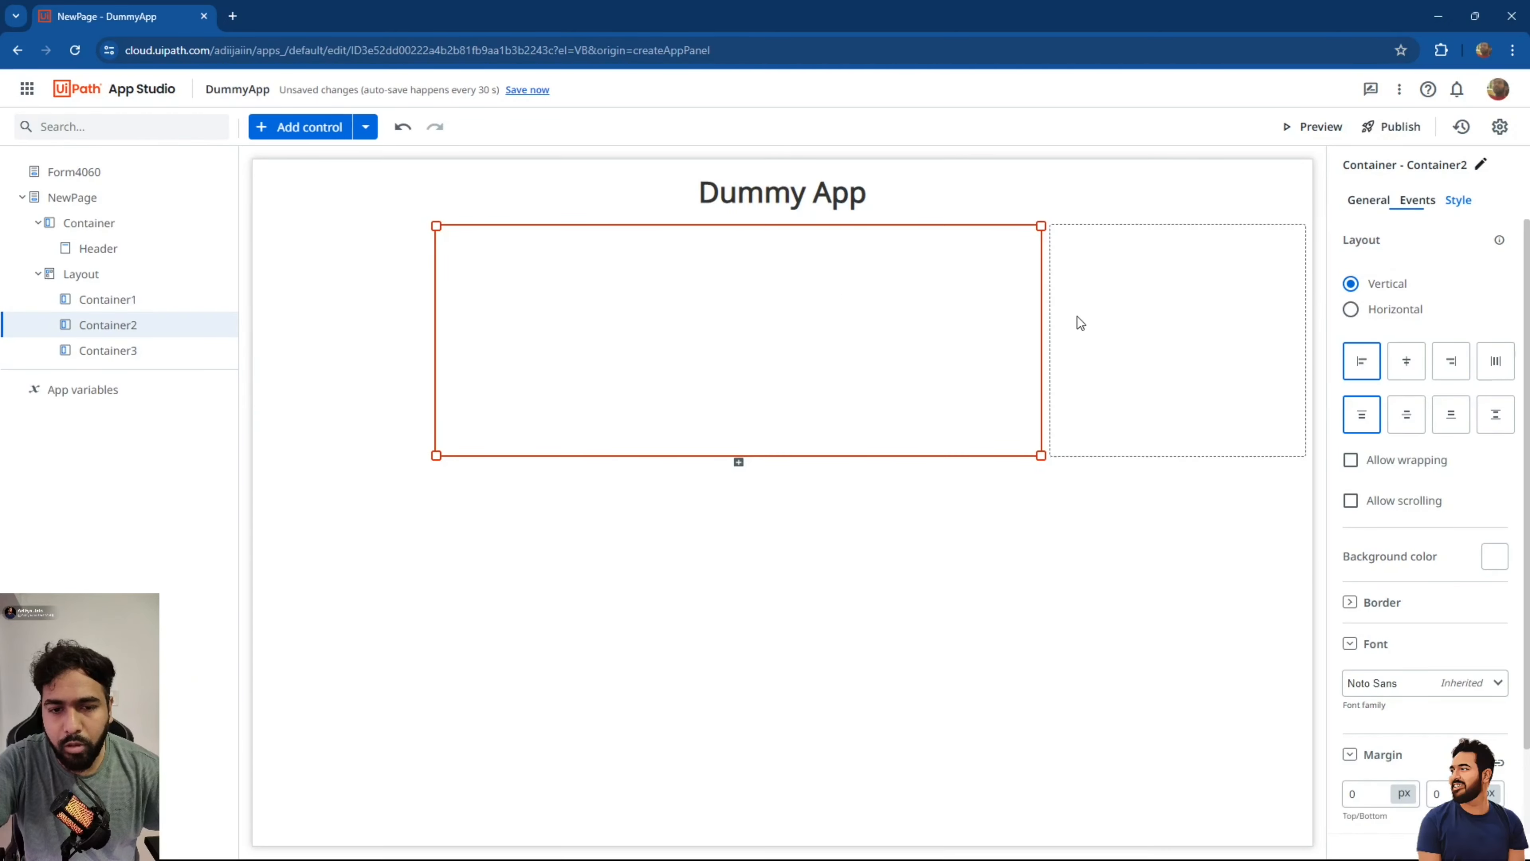
pyautogui.click(1184, 312)
pyautogui.click(348, 298)
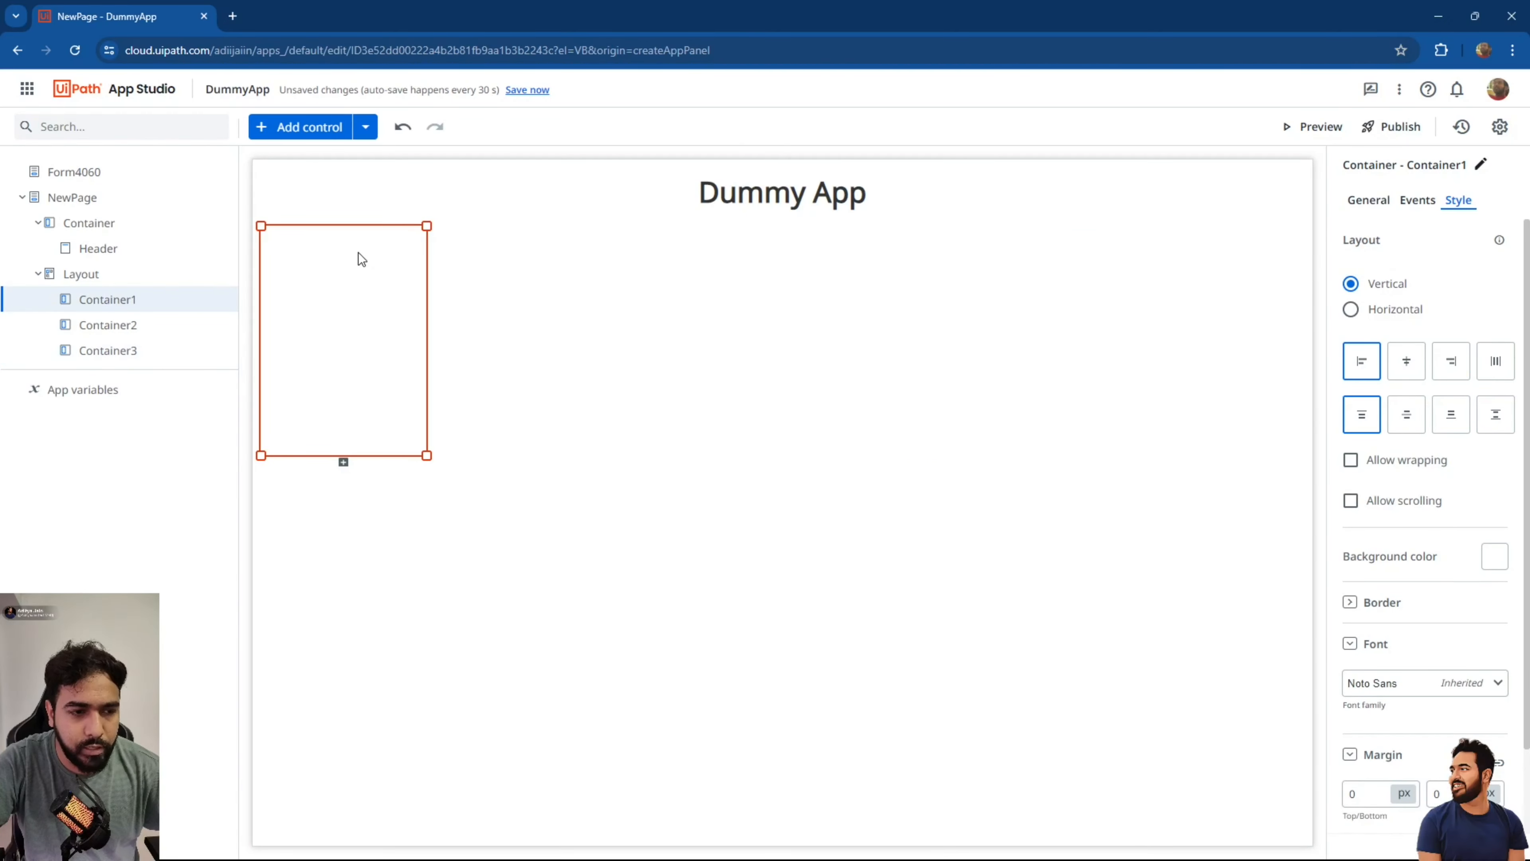
pyautogui.click(309, 128)
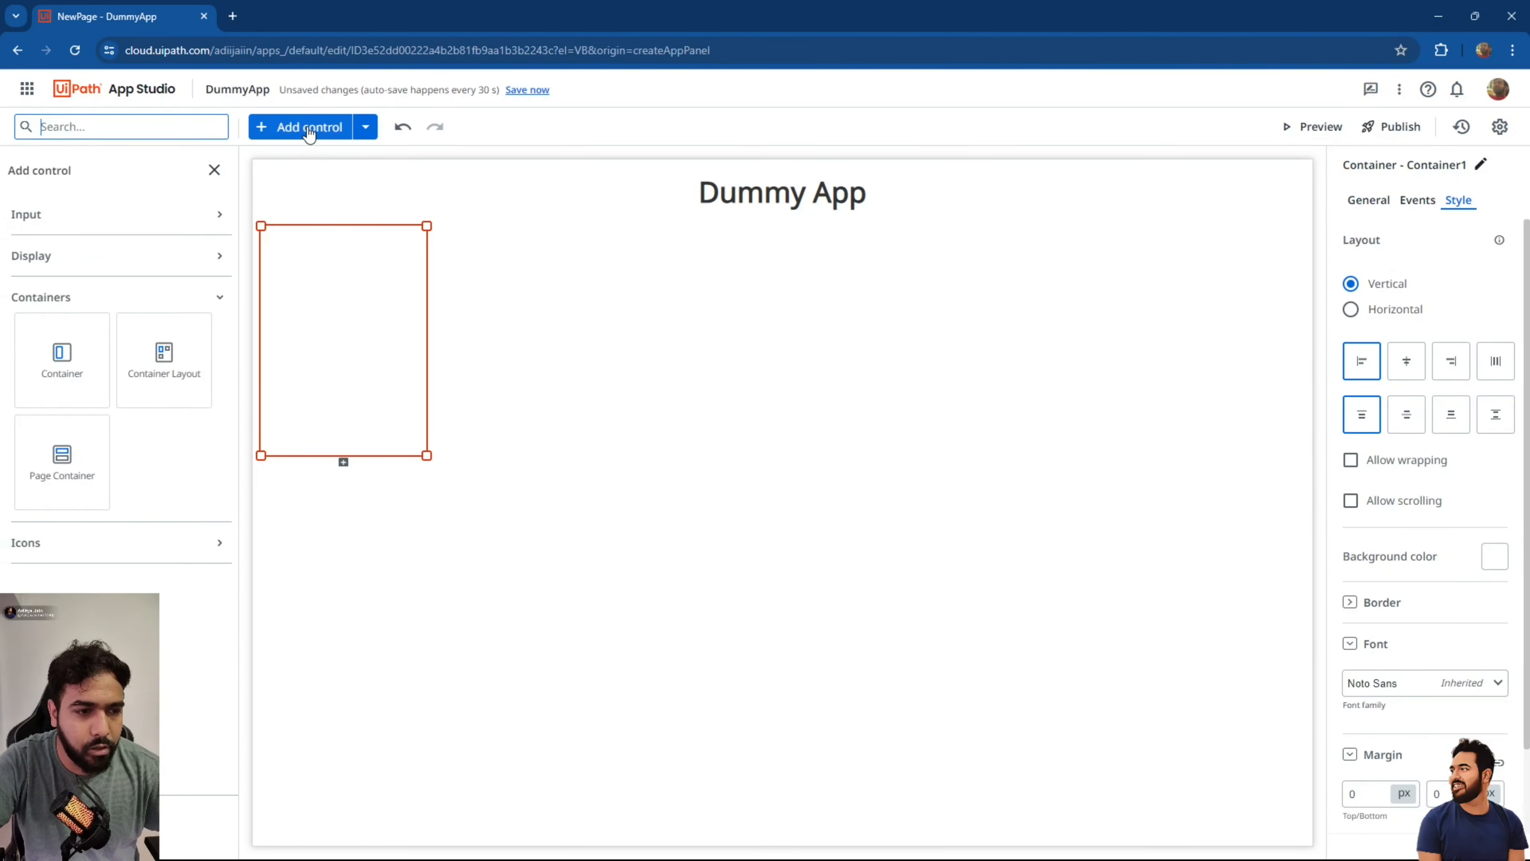
# Drop an Image control from the Display category into the narrow left Container1.
pyautogui.click(164, 264)
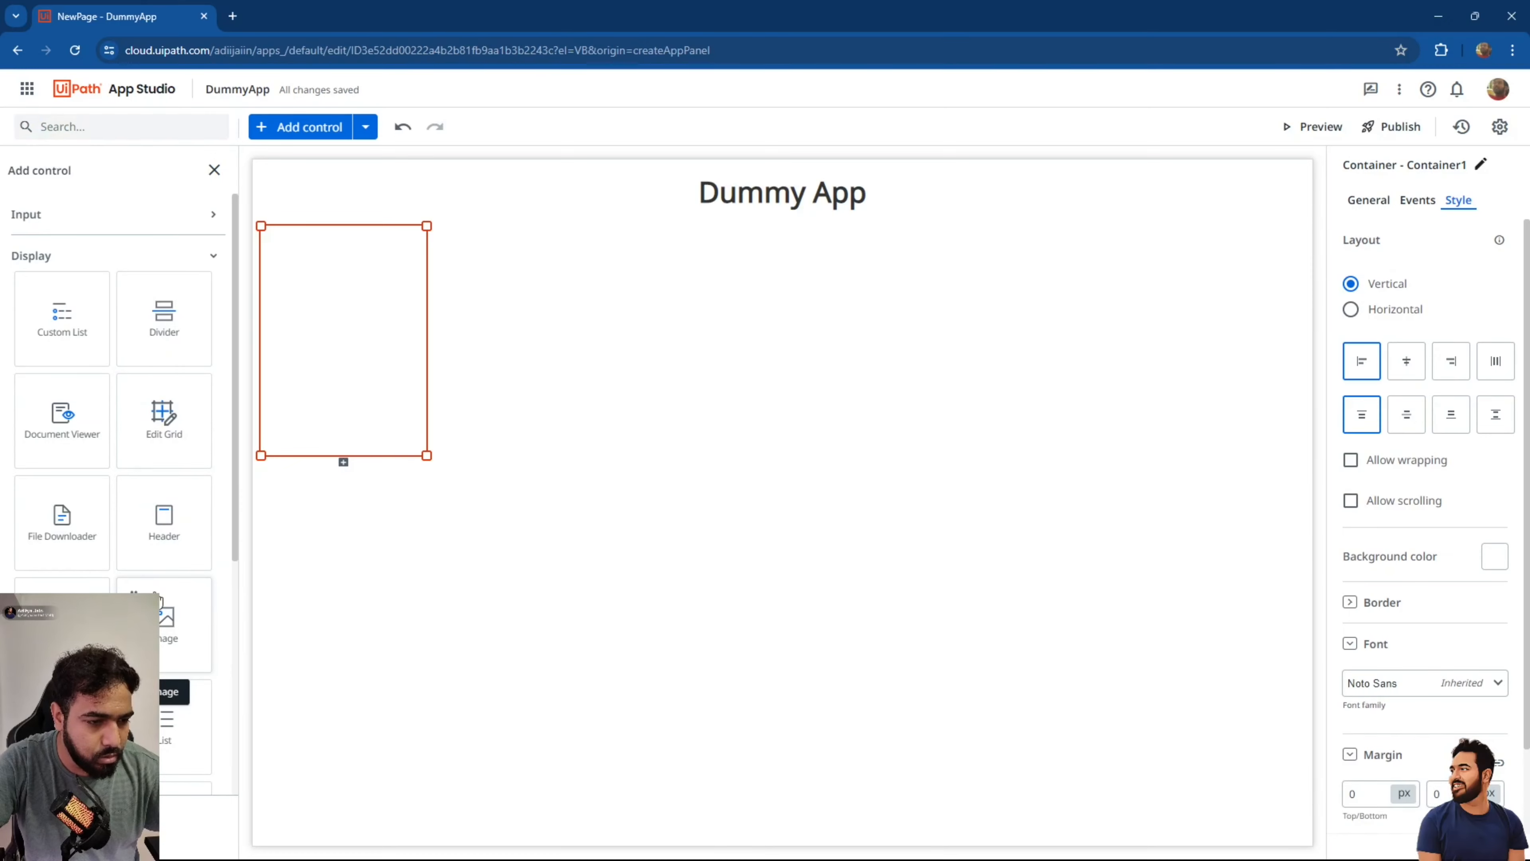
pyautogui.moveTo(158, 599); pyautogui.dragTo(325, 269)
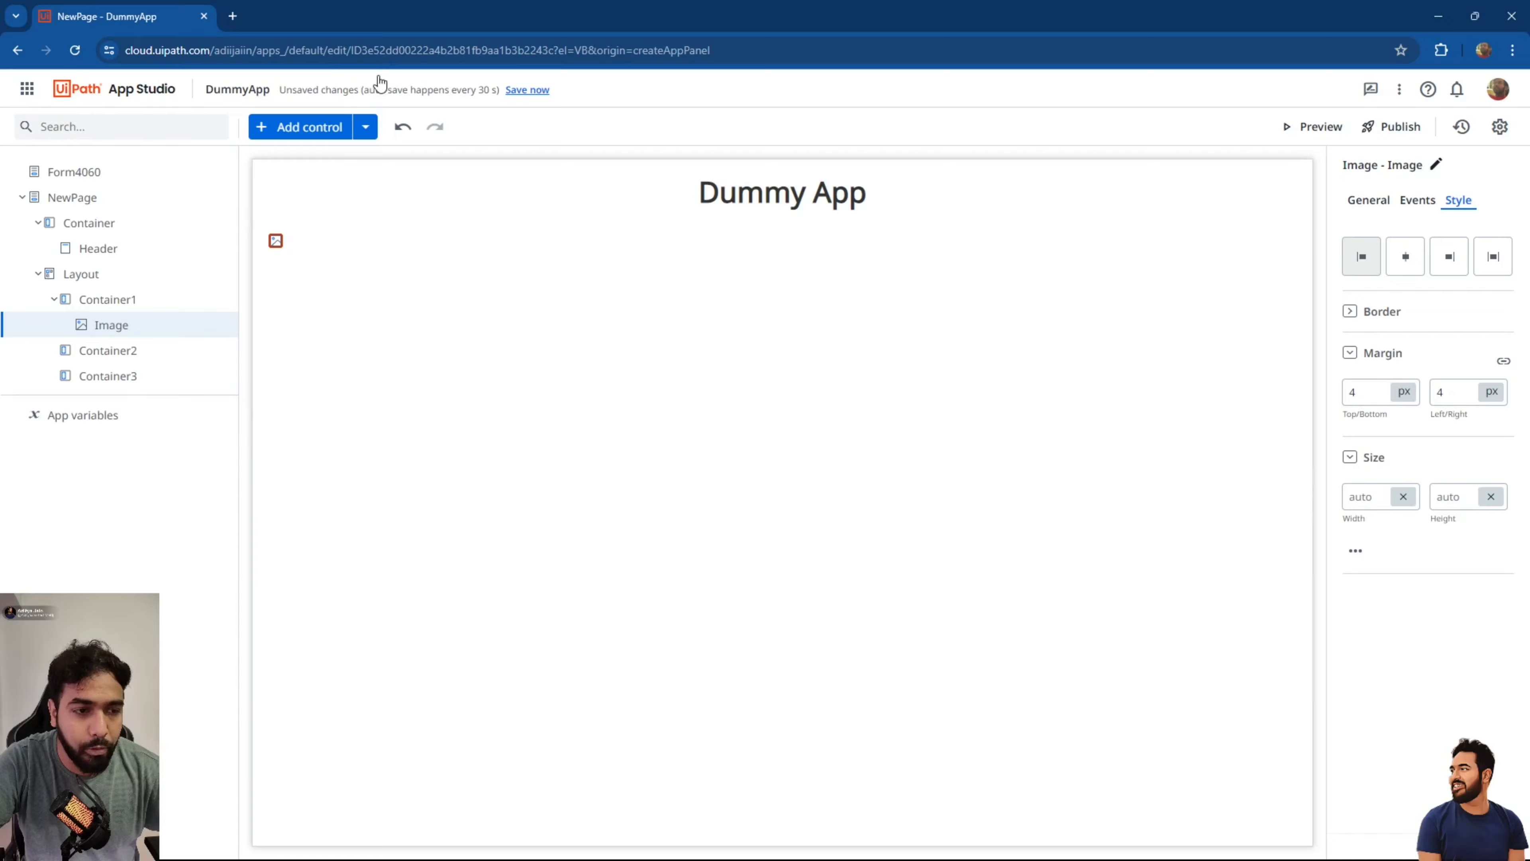
# Upload Cartoon Red 2.png from the CutOuts folder into the app's Media.
pyautogui.click(366, 127)
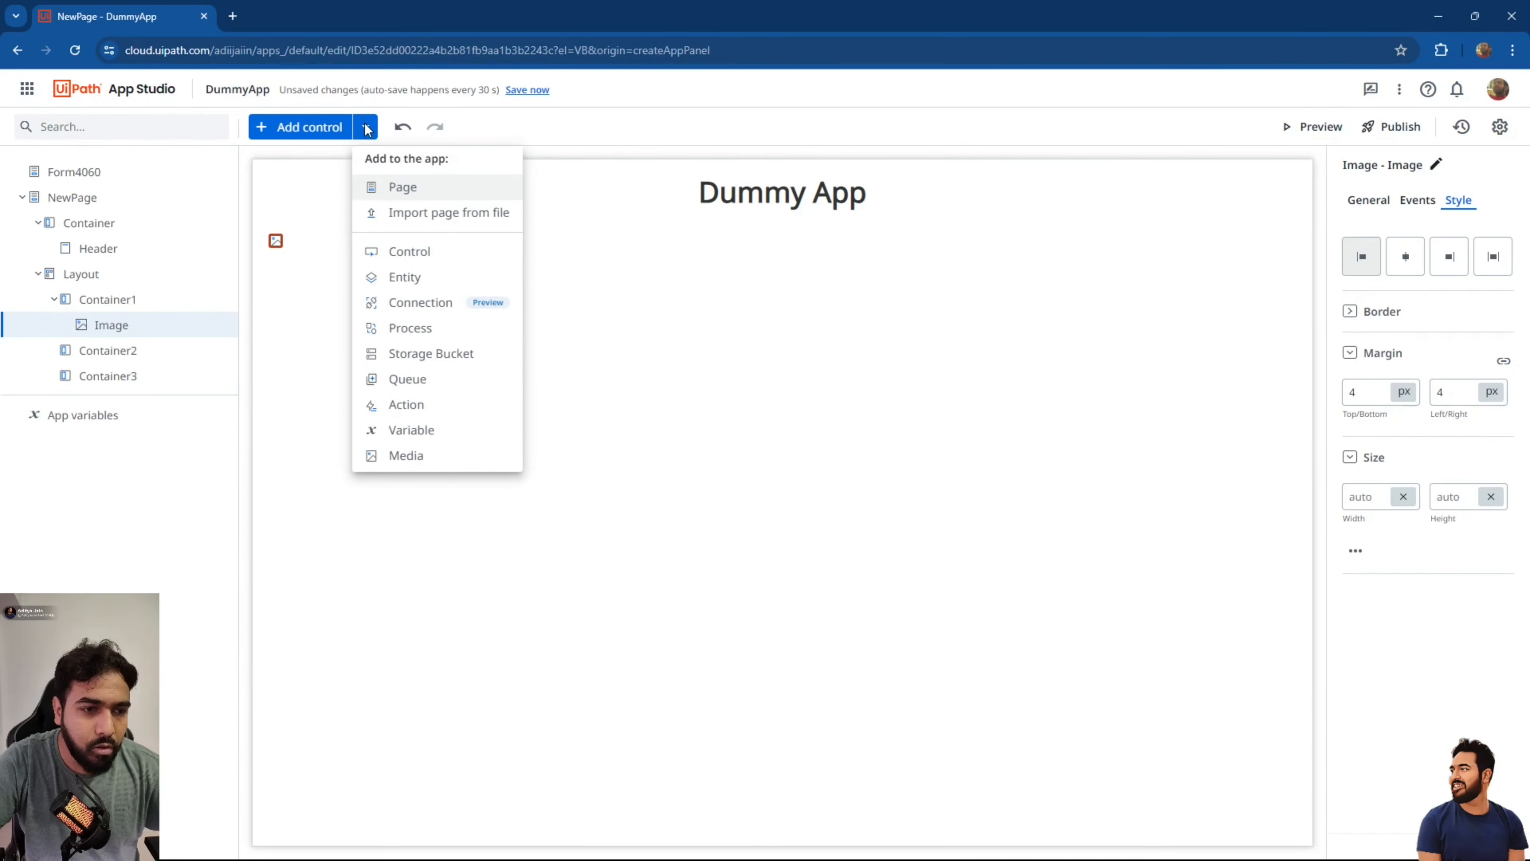
pyautogui.click(401, 454)
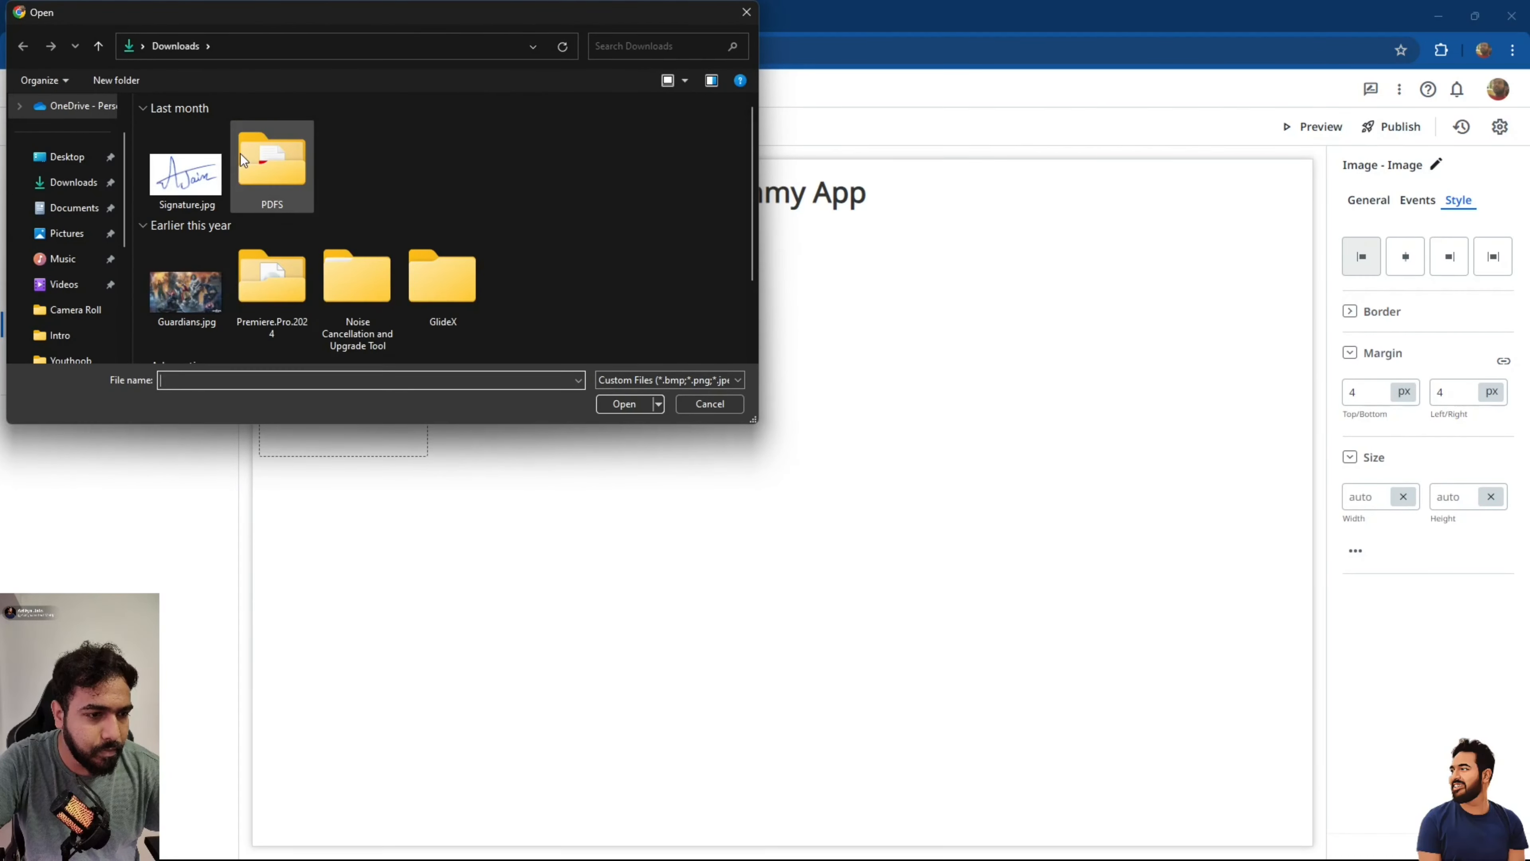
pyautogui.click(70, 360)
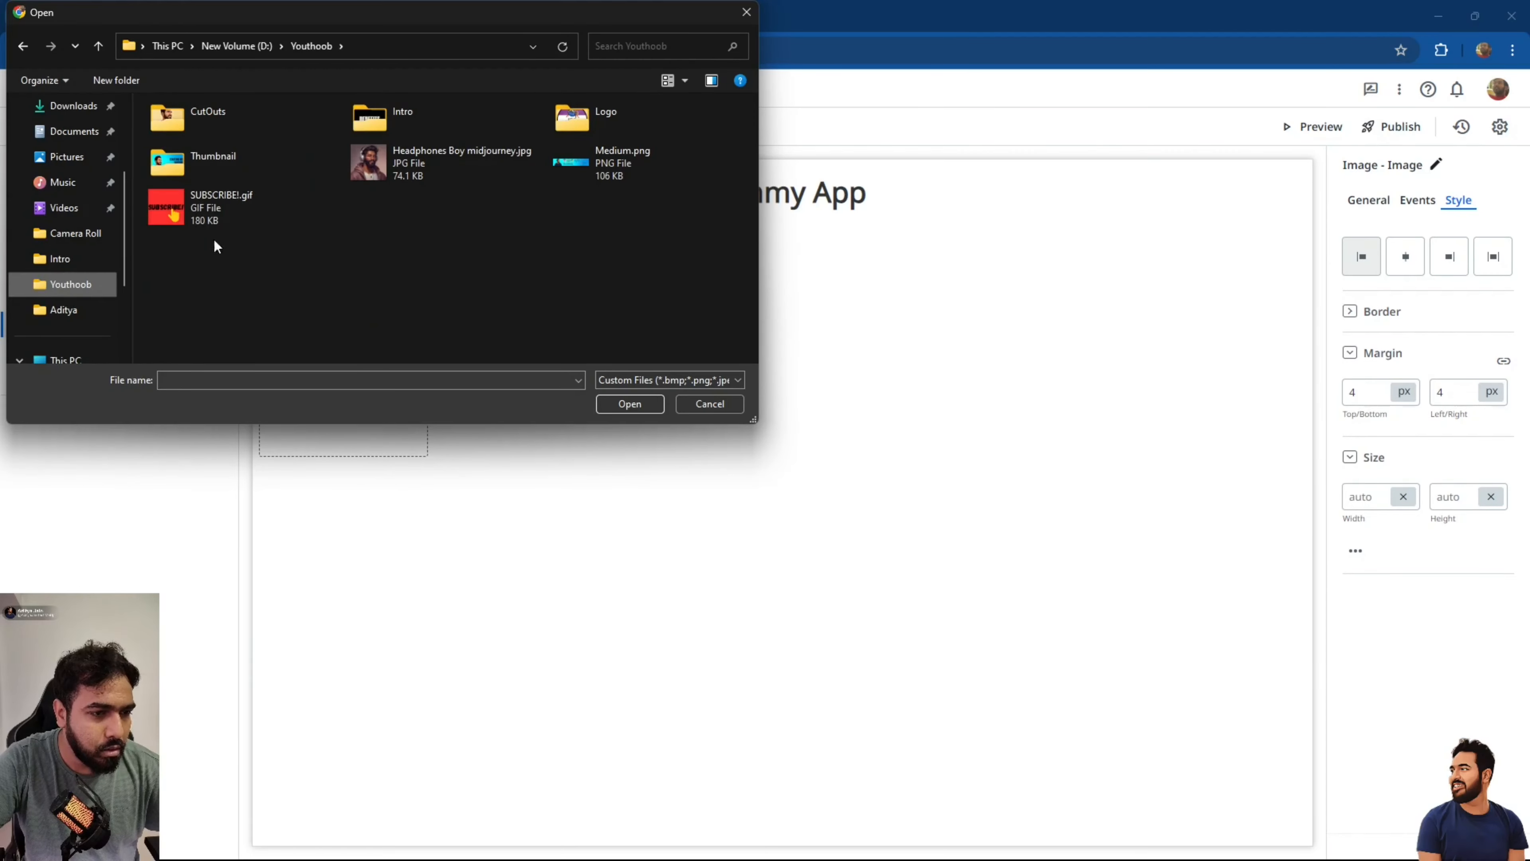
pyautogui.doubleClick(244, 125)
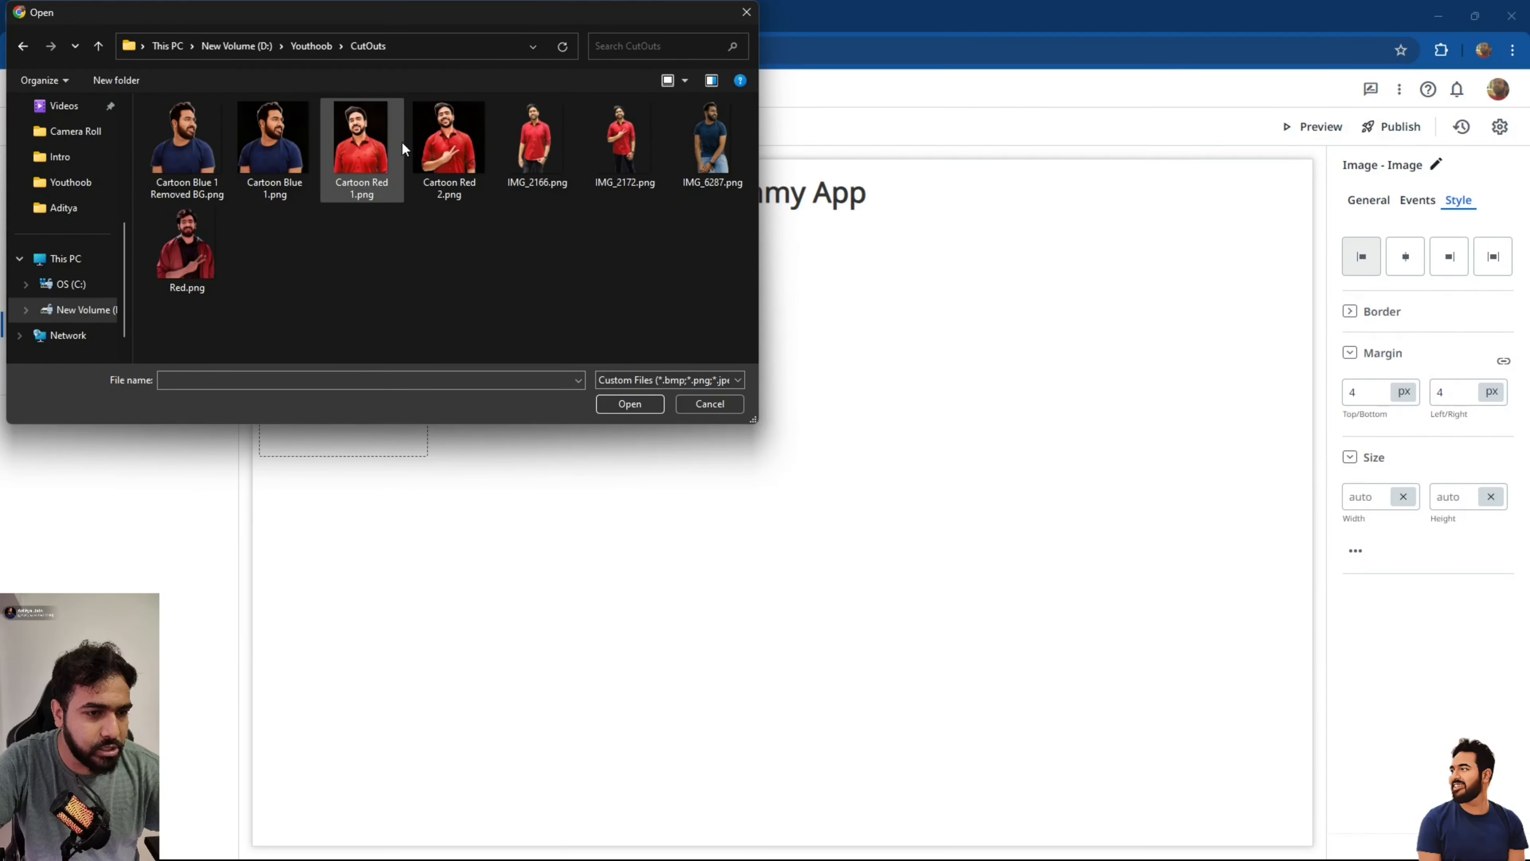
pyautogui.doubleClick(456, 161)
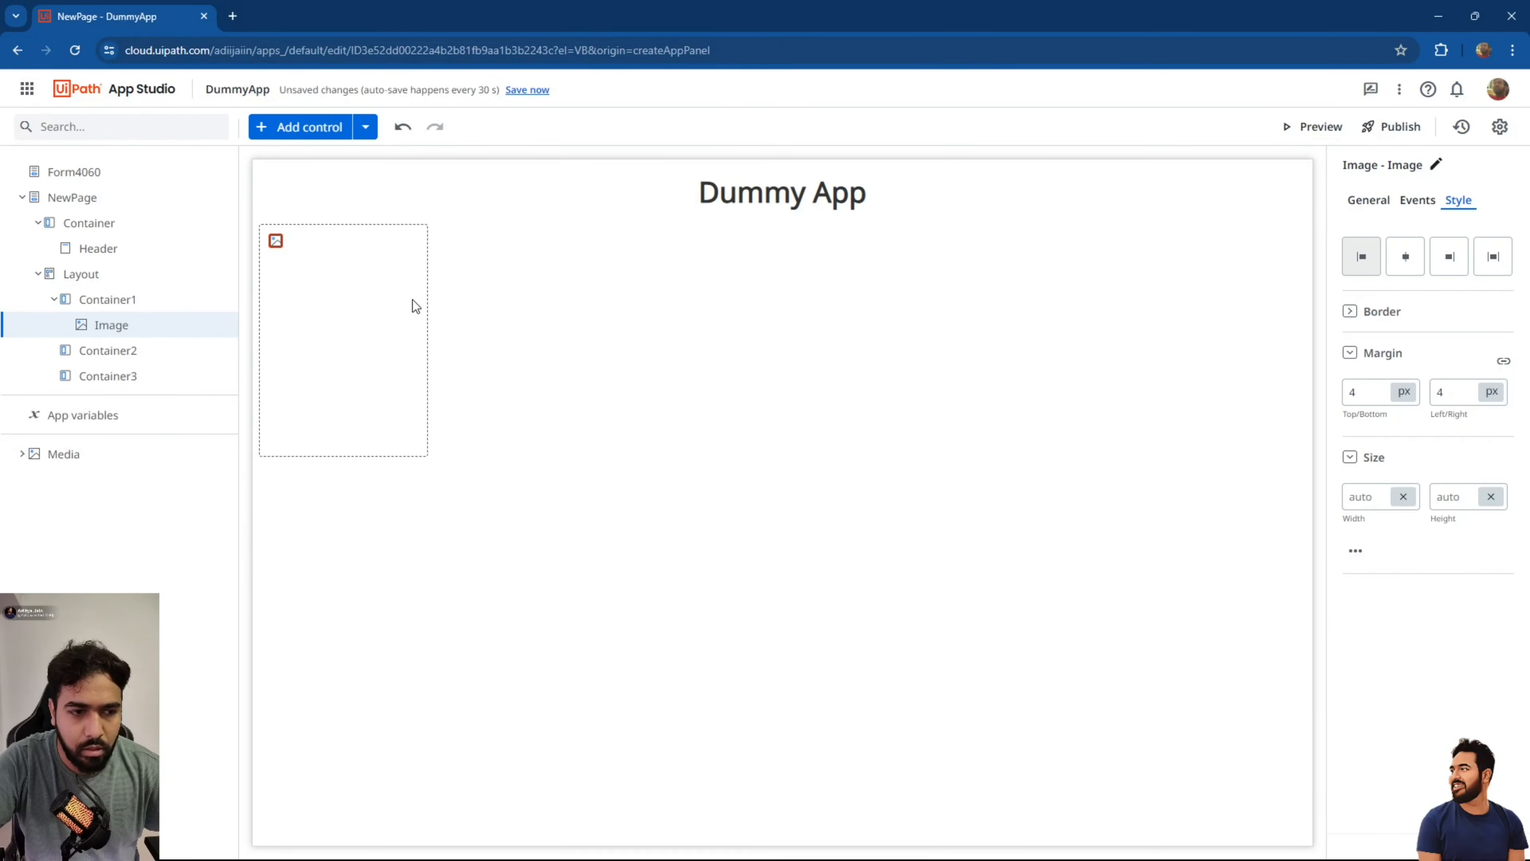
pyautogui.click(22, 457)
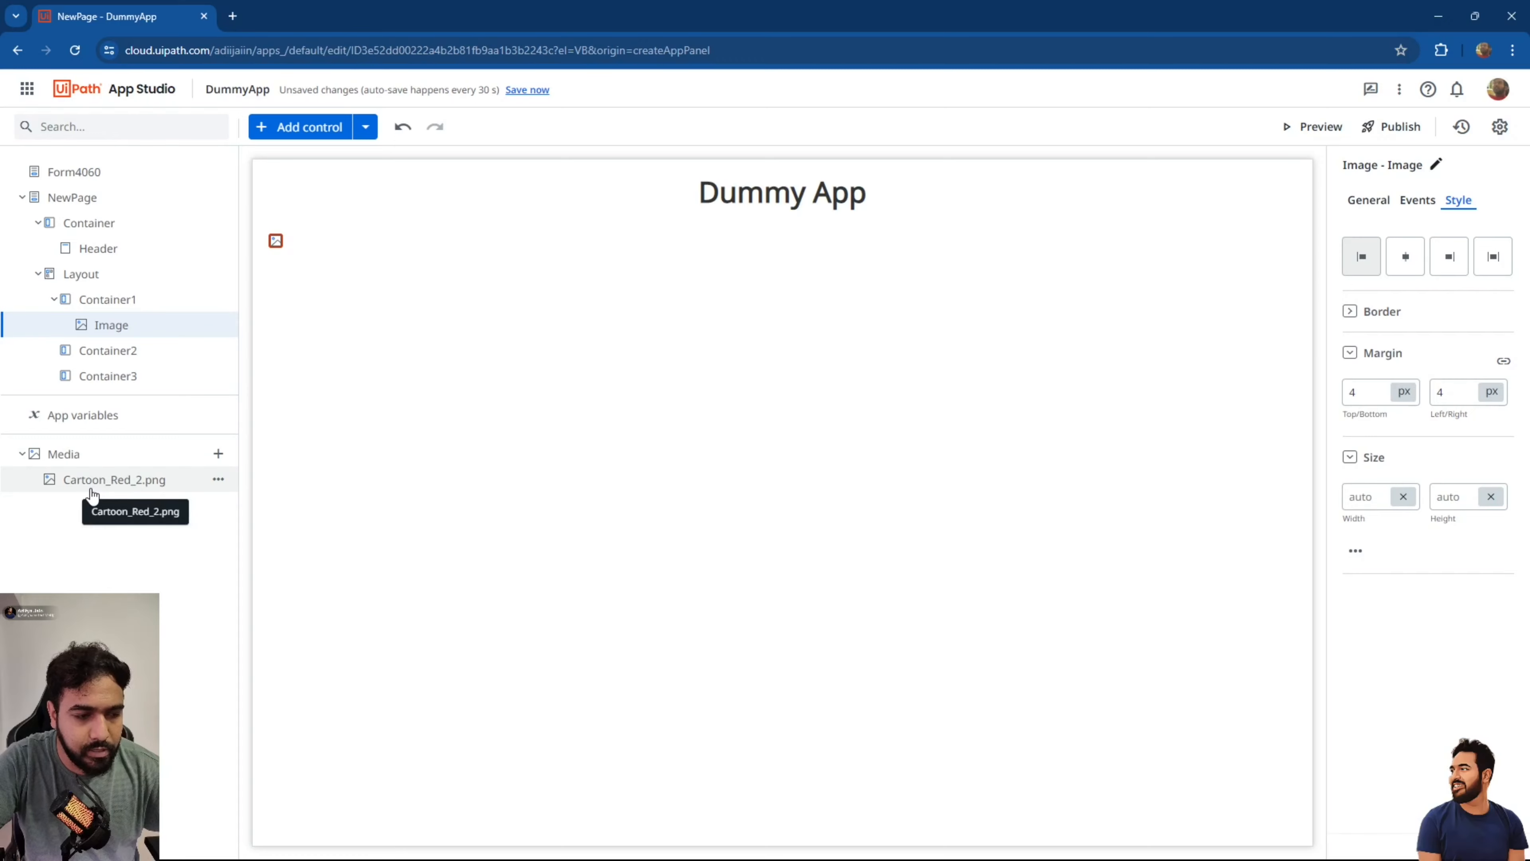
# Bind the Image control's Source to Media.Cartoon_Red_2.
pyautogui.click(21, 458)
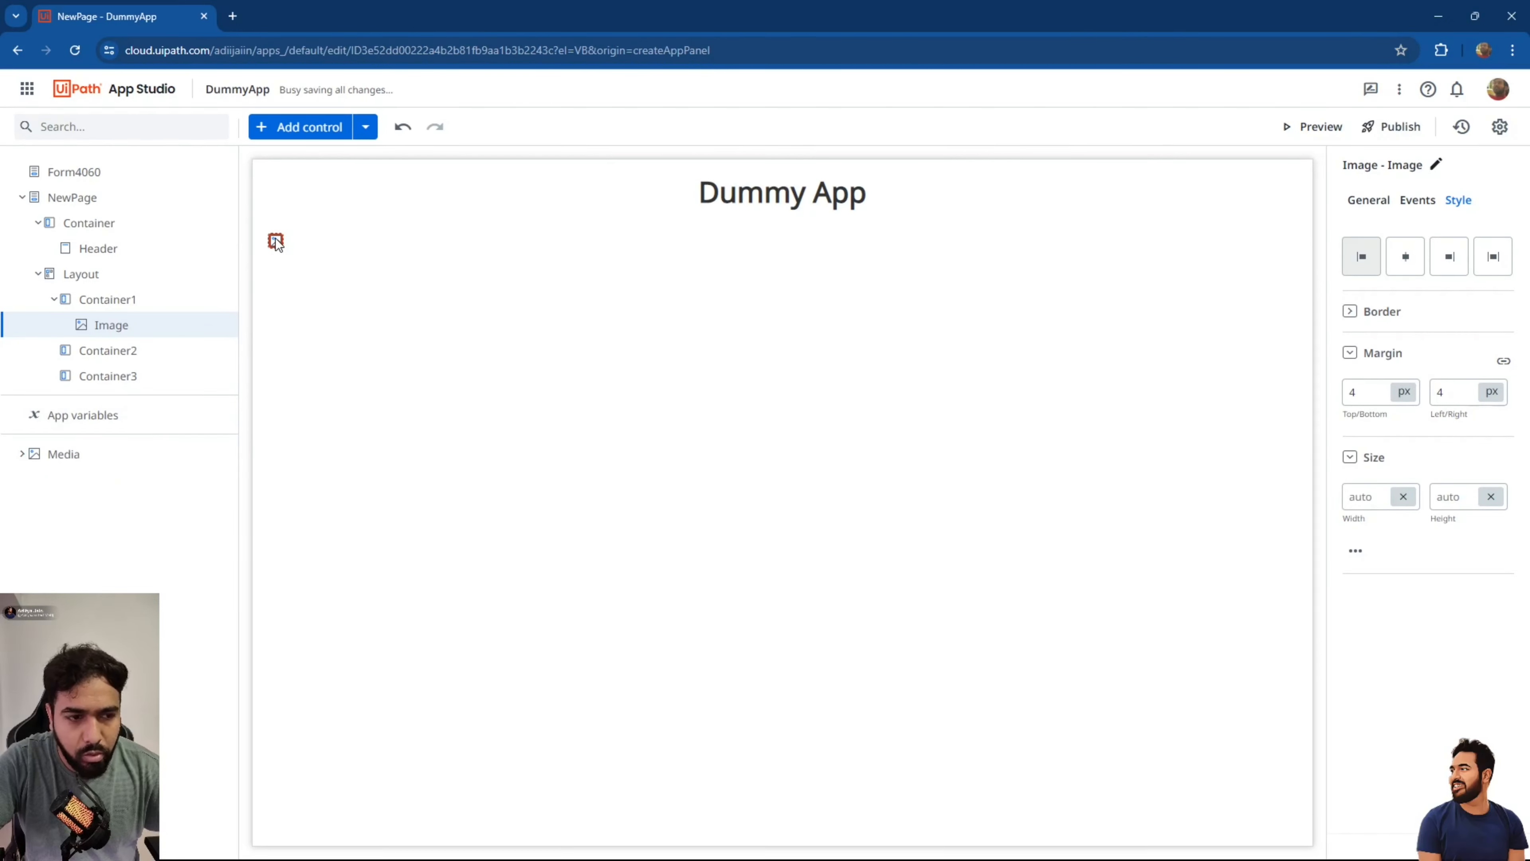
pyautogui.click(1371, 203)
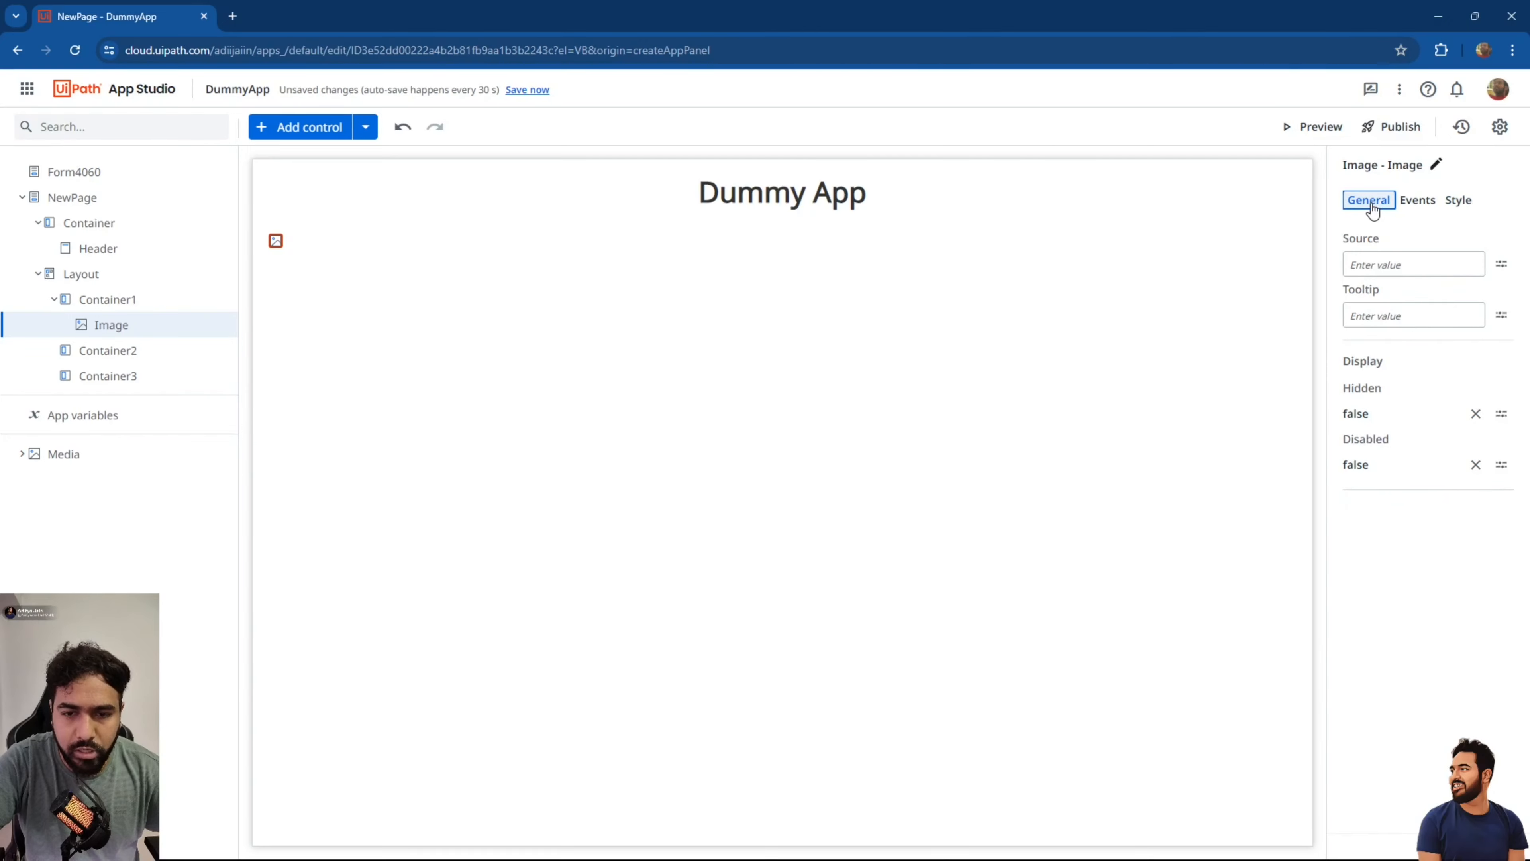
pyautogui.click(1500, 264)
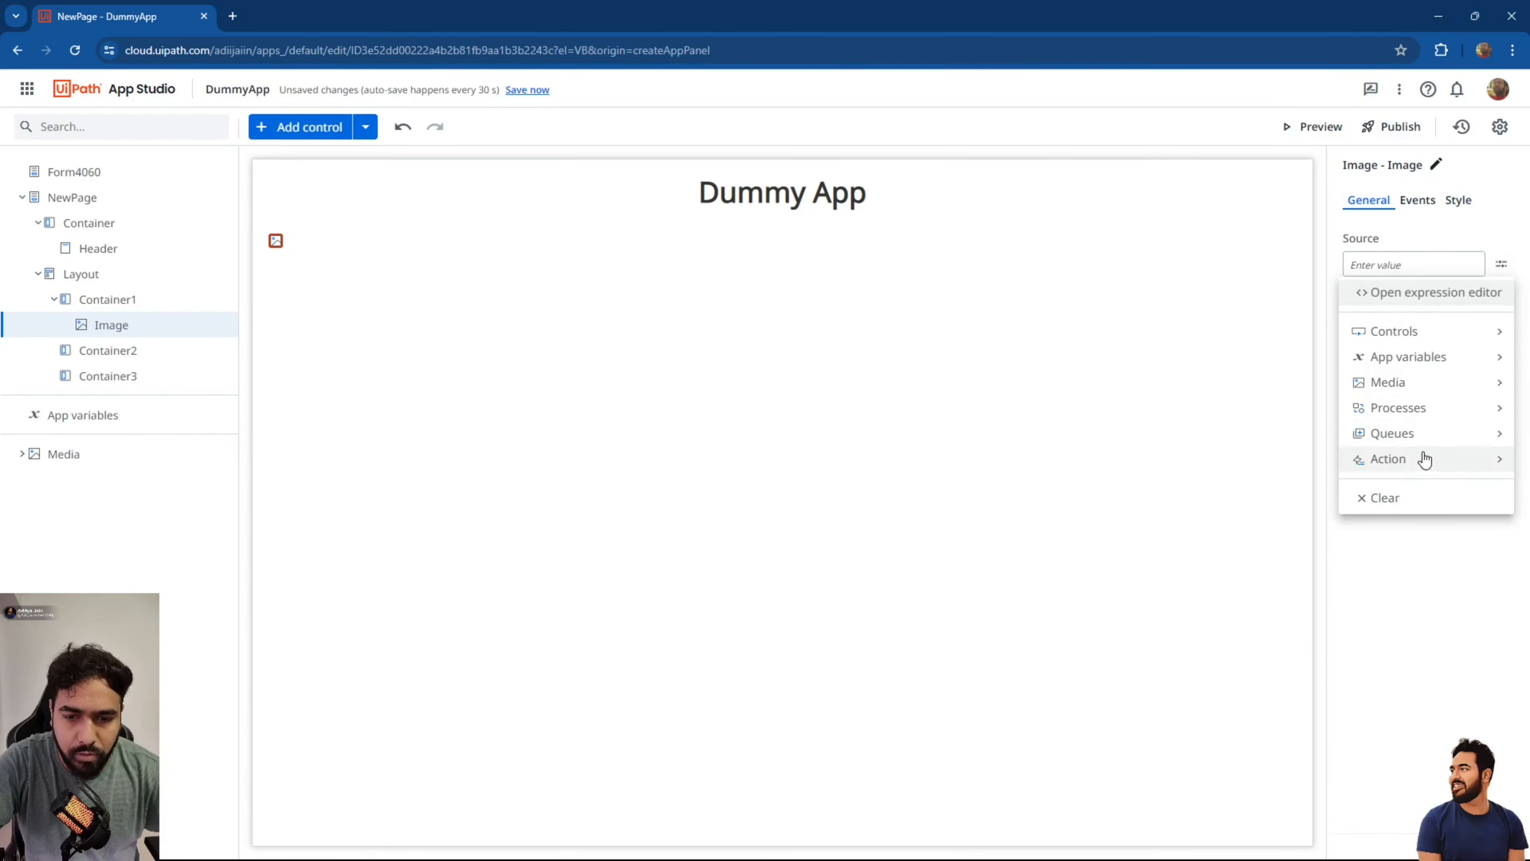
pyautogui.moveTo(1397, 389)
pyautogui.click(1141, 343)
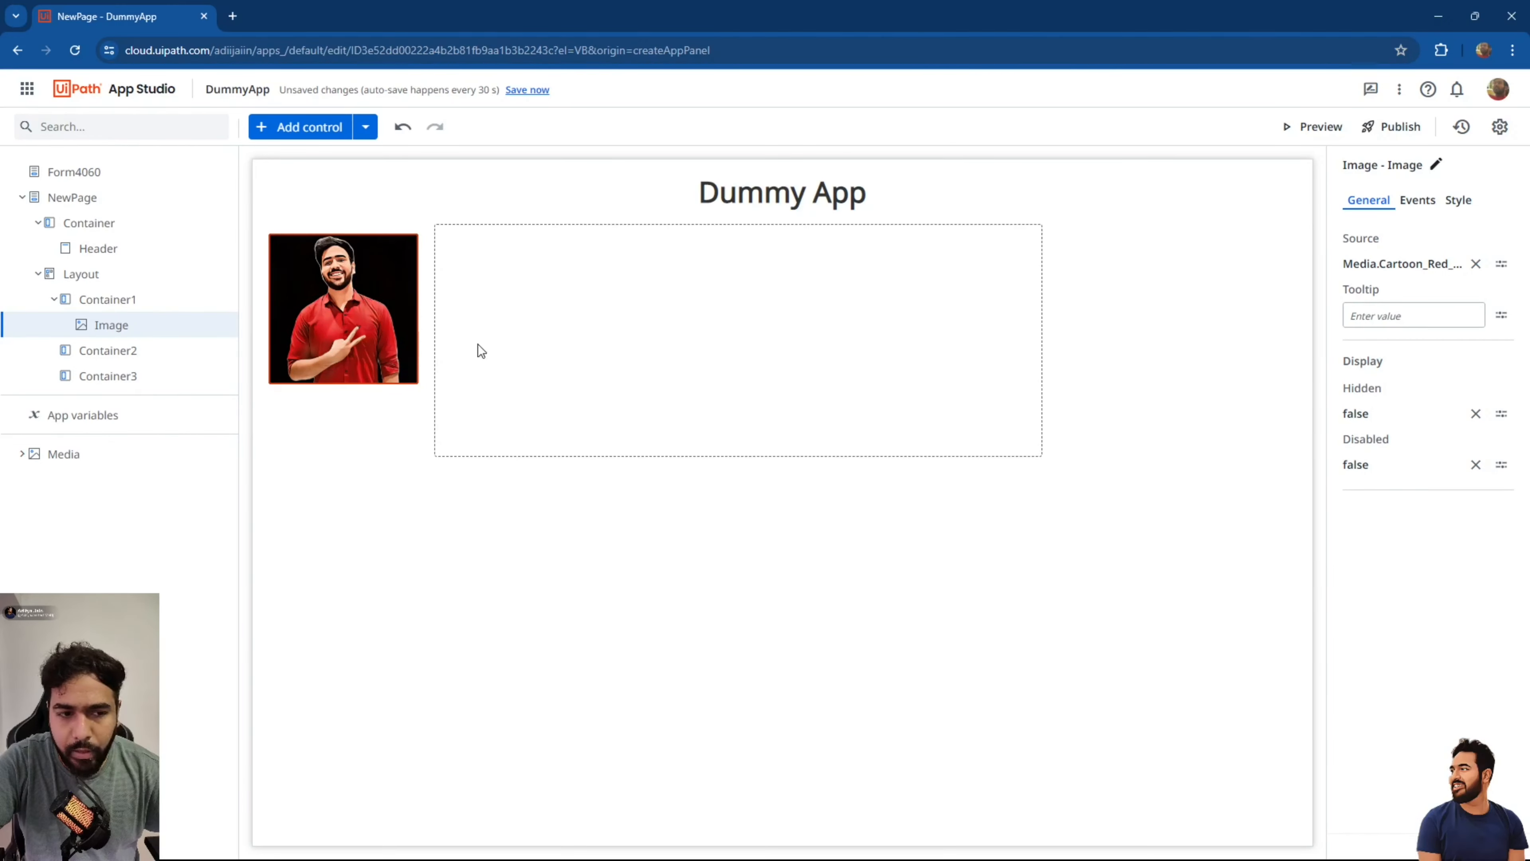
pyautogui.click(594, 350)
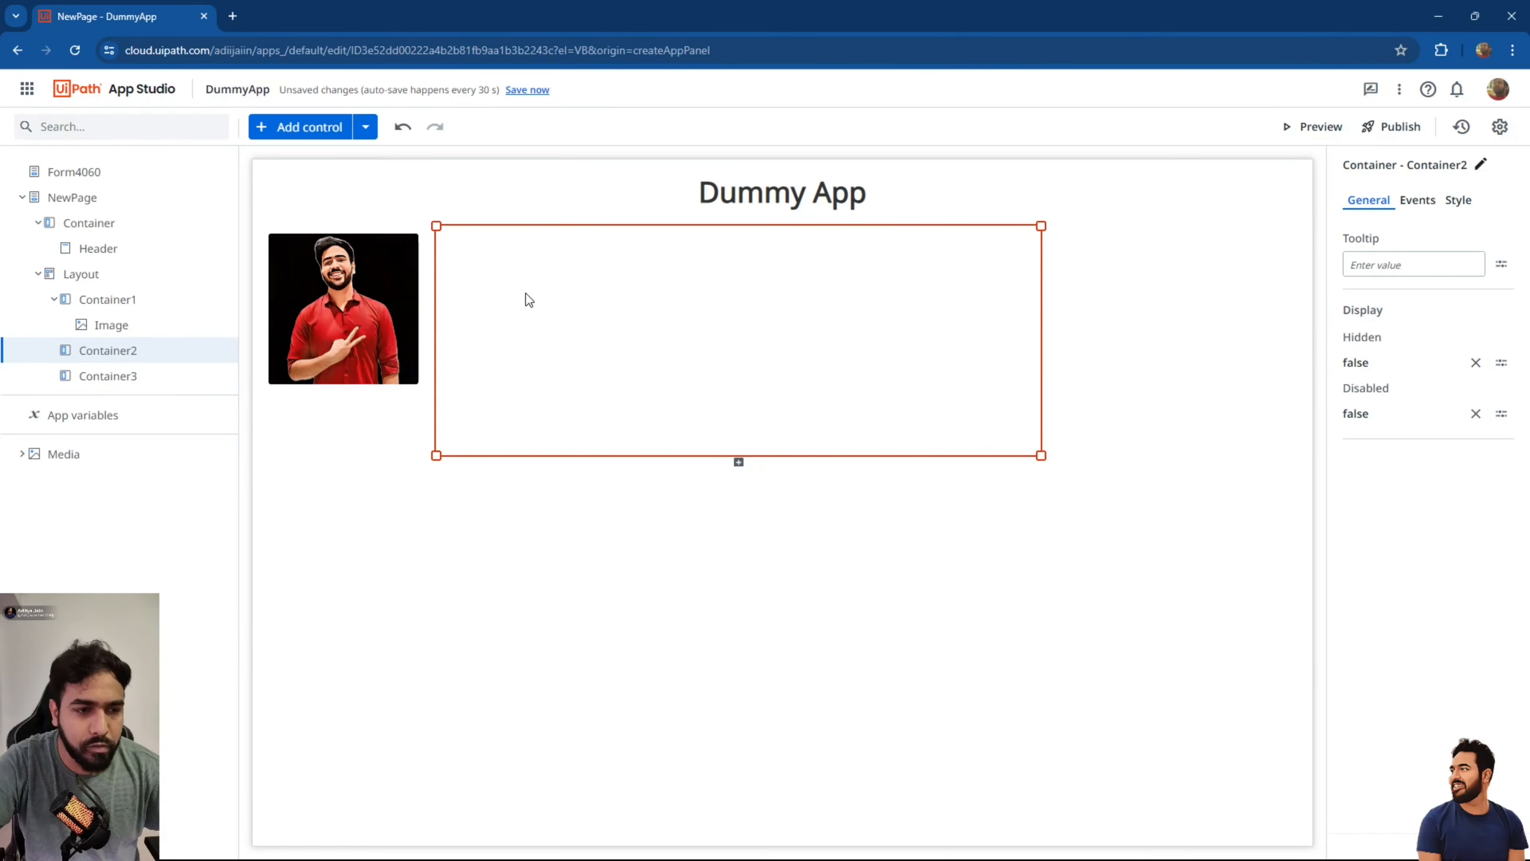
# Add a Textbox into Container2 beside the photo.
pyautogui.click(364, 126)
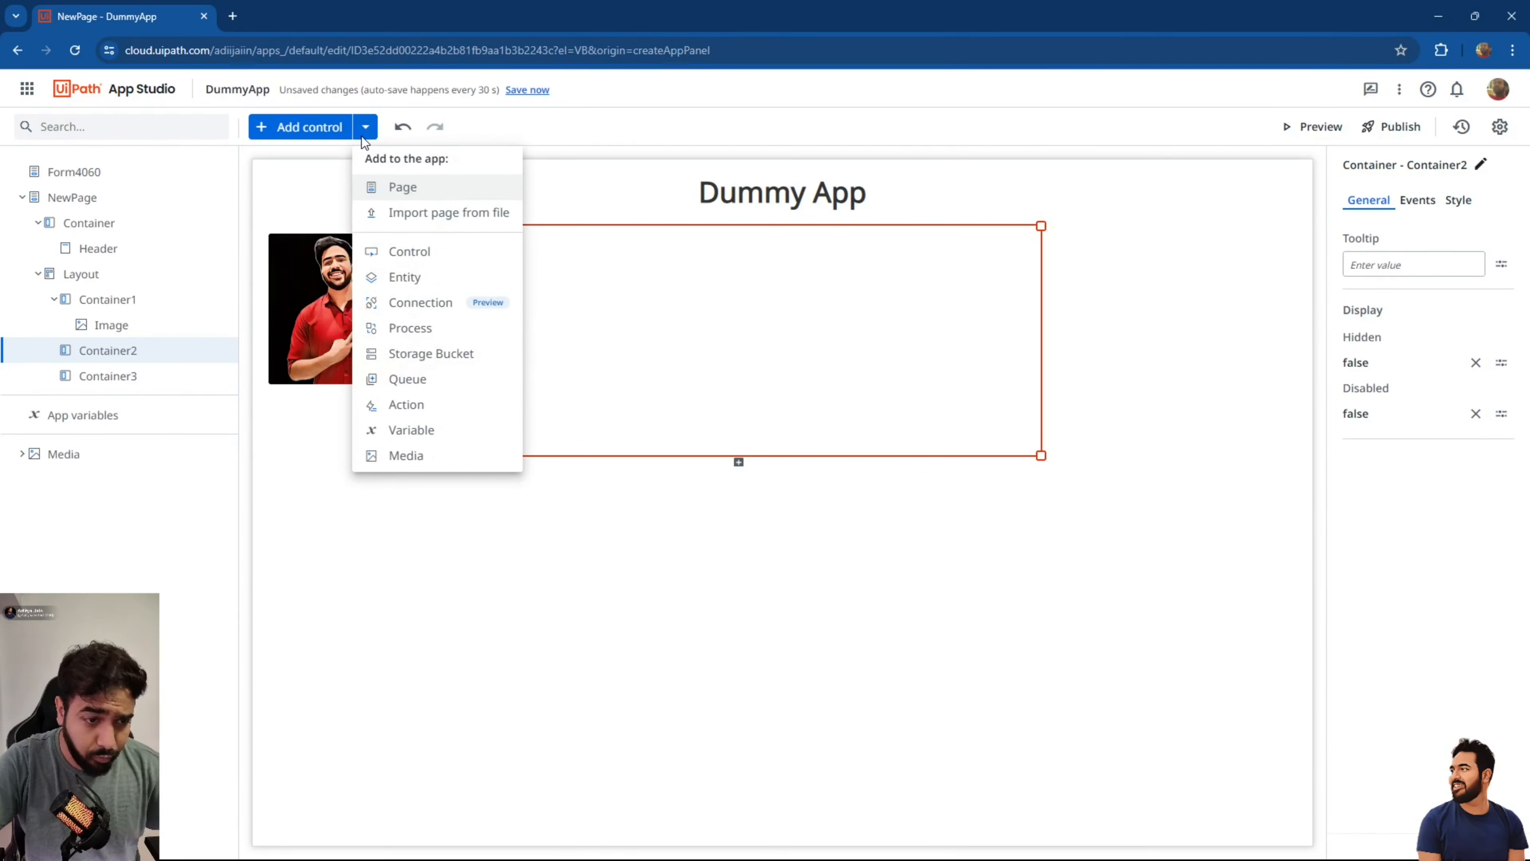
pyautogui.click(320, 128)
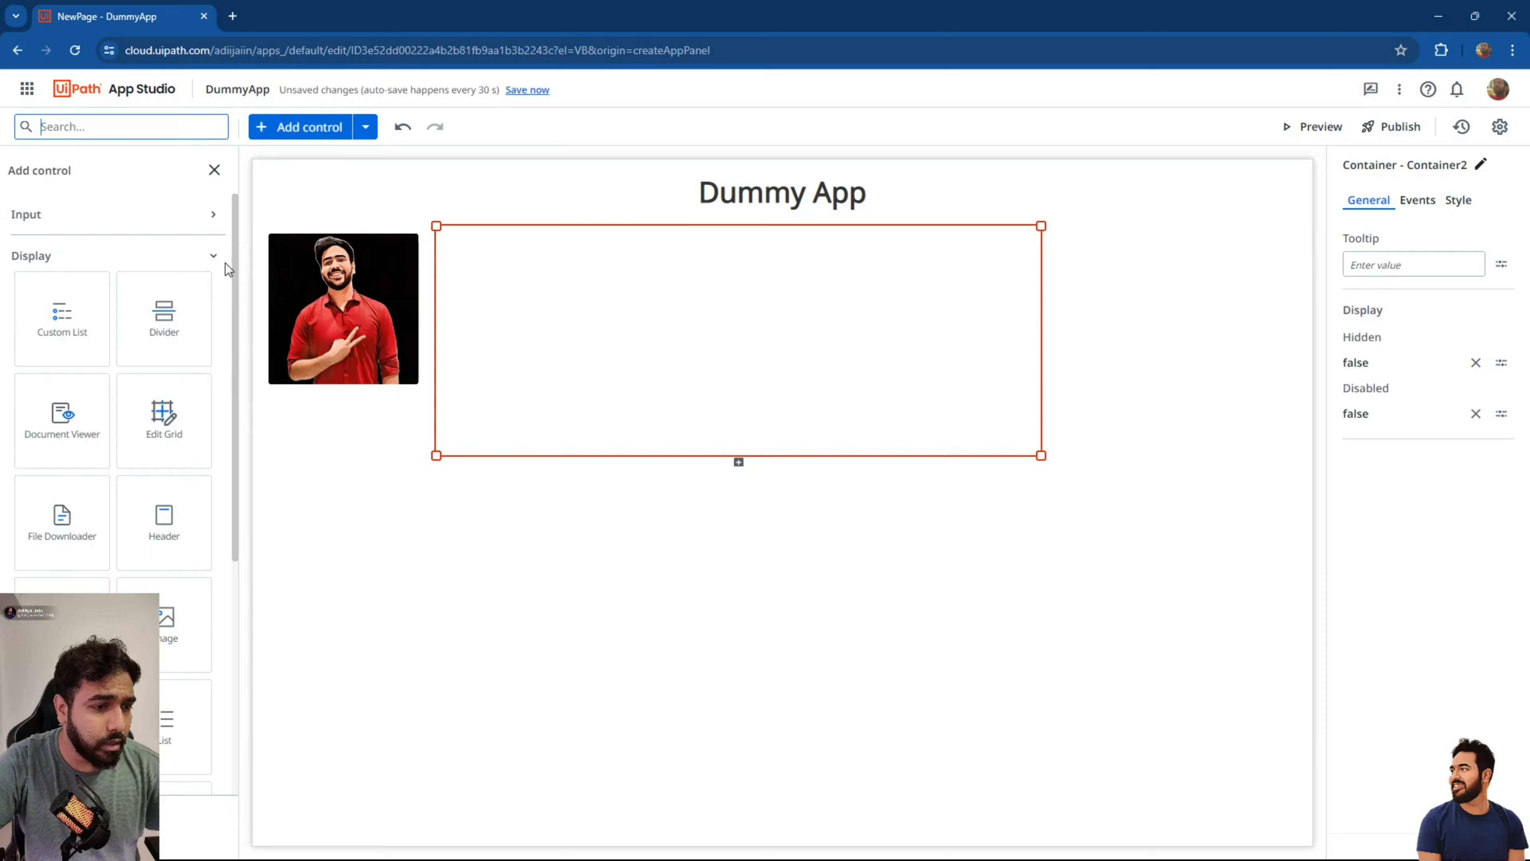
pyautogui.click(212, 213)
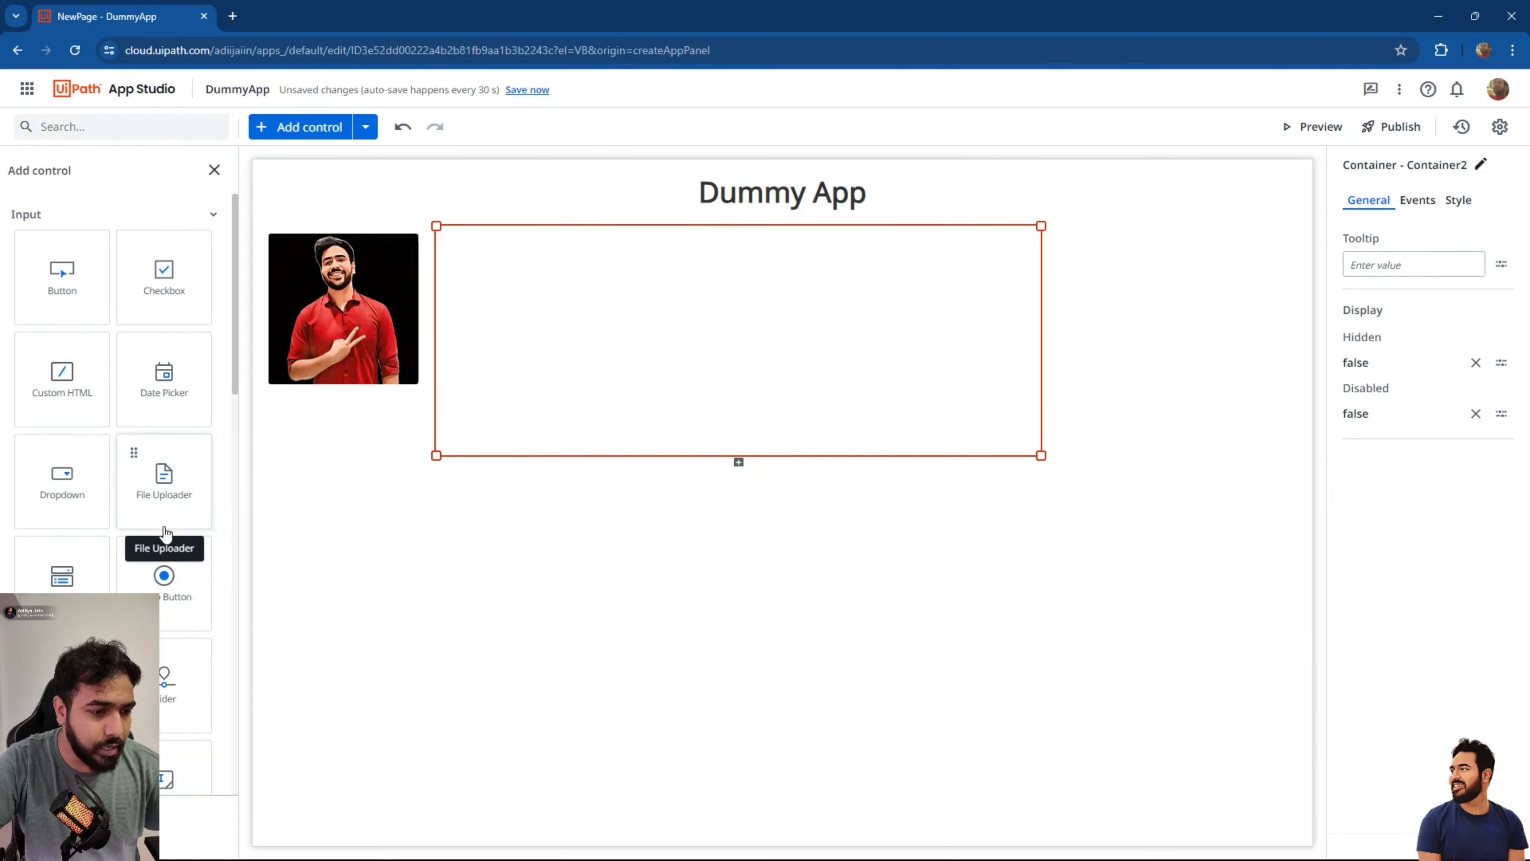
pyautogui.scroll(-5, 120, 530)
pyautogui.moveTo(60, 545); pyautogui.dragTo(526, 268)
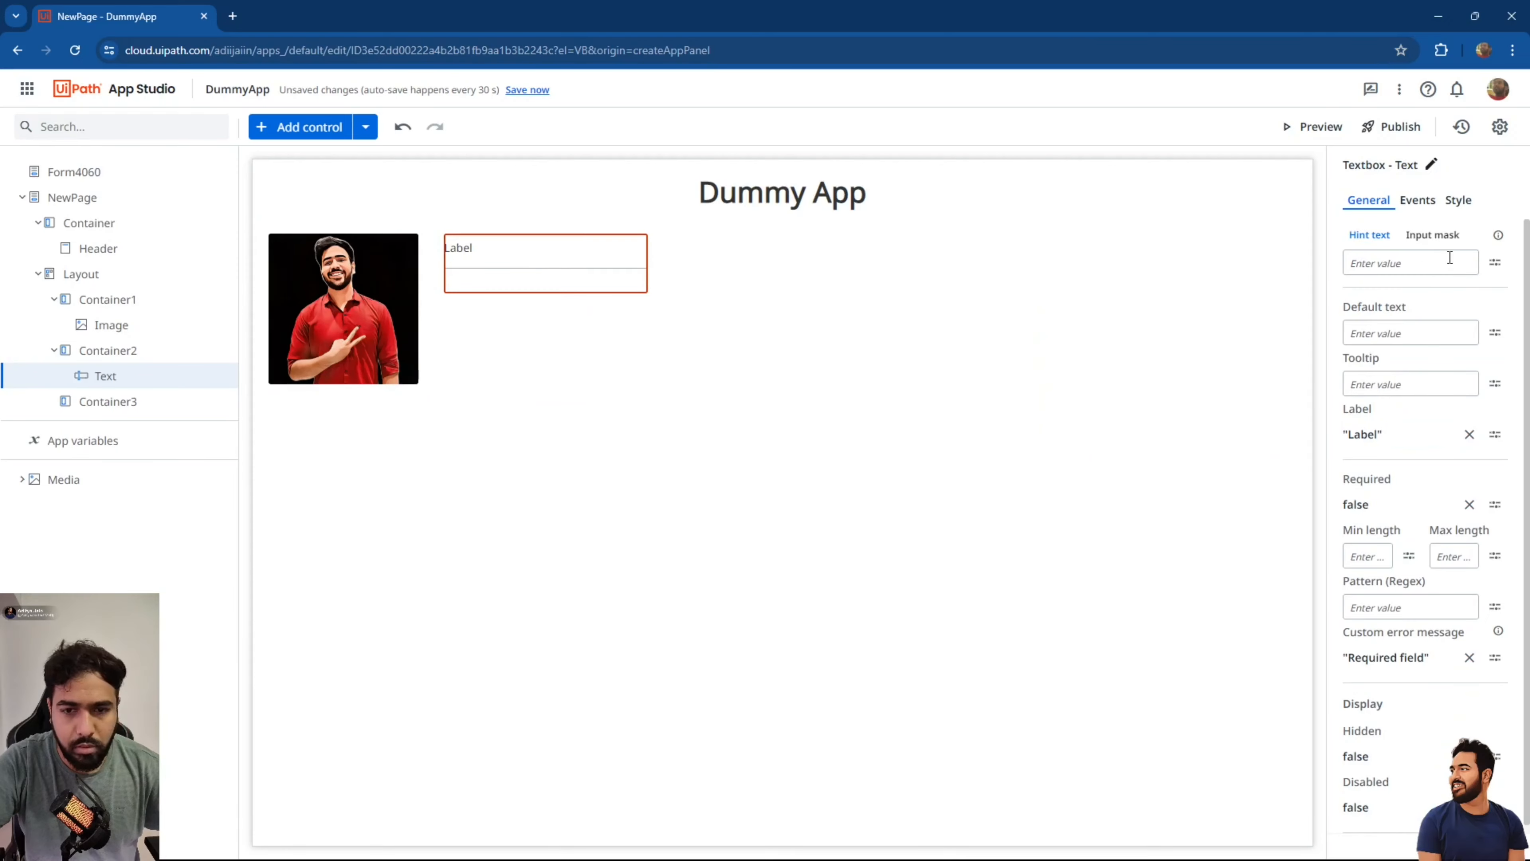
# Remove the textbox's Label and enter Name as its default text.
pyautogui.click(1458, 200)
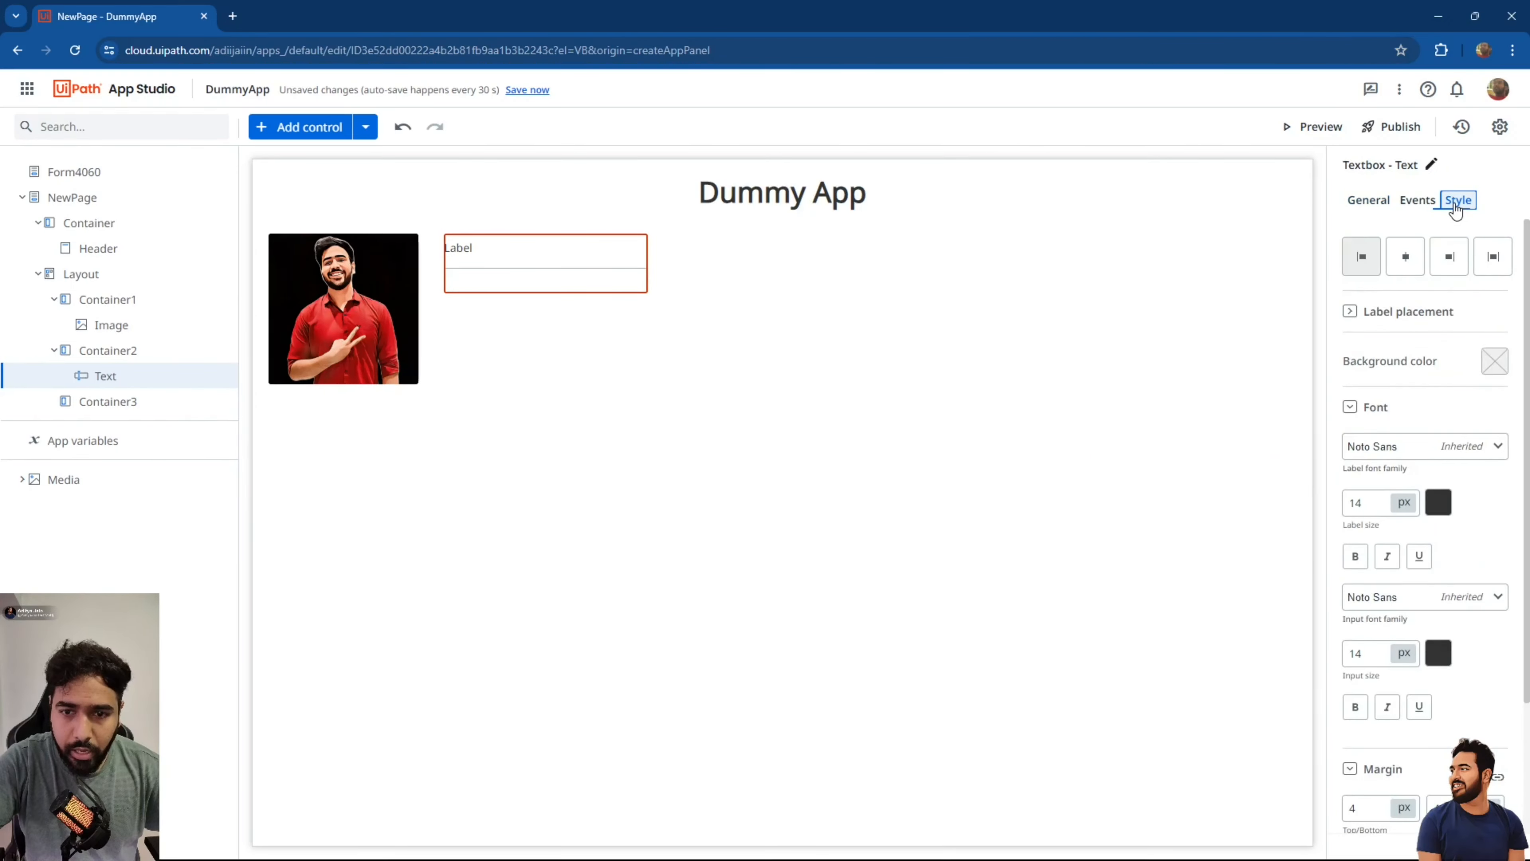
pyautogui.click(1379, 202)
pyautogui.click(1485, 436)
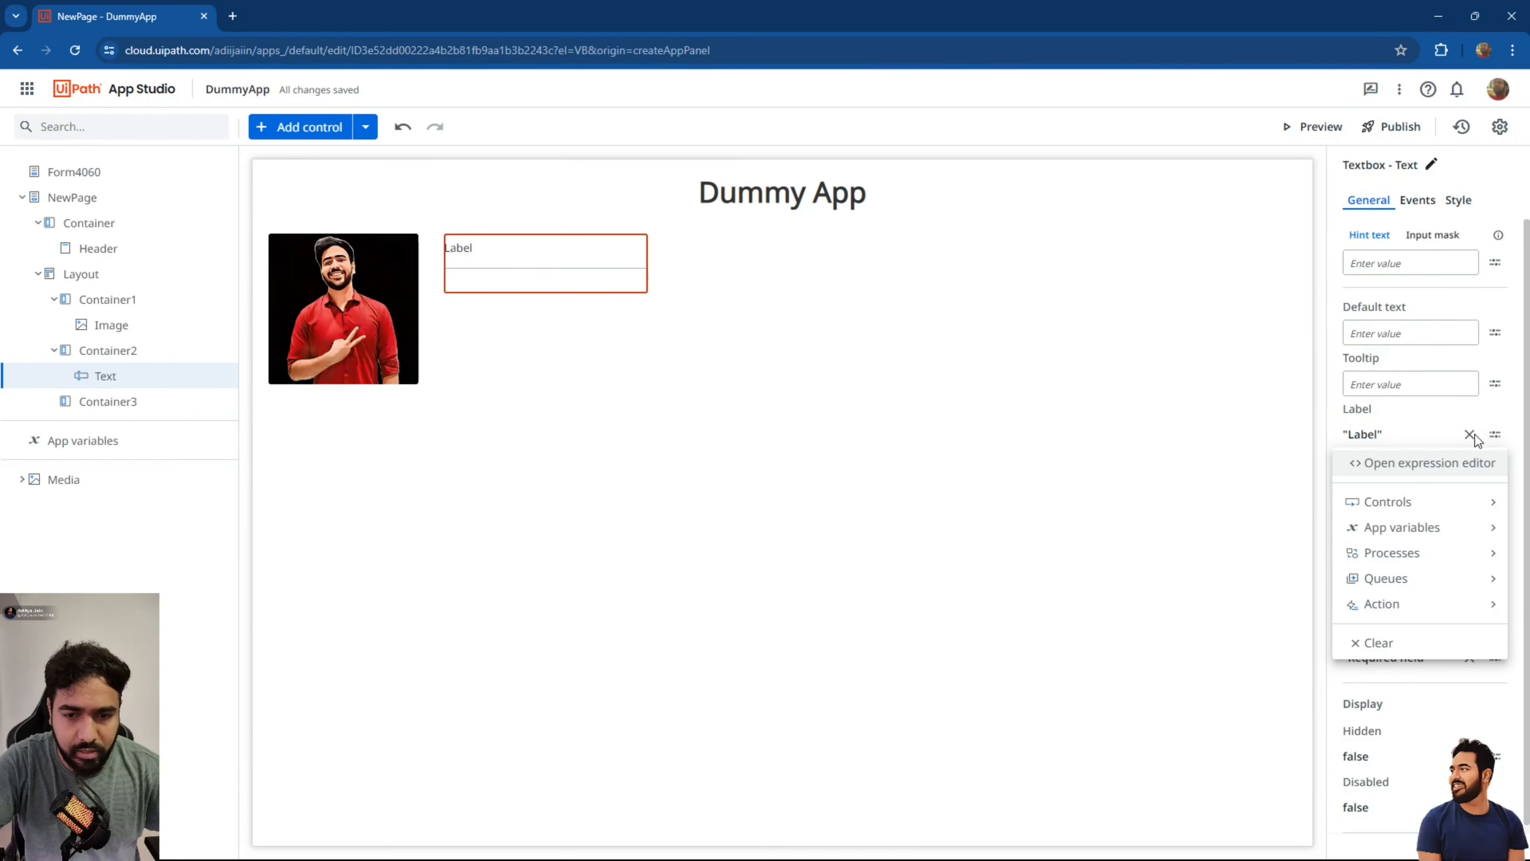
pyautogui.click(1472, 439)
pyautogui.click(1470, 435)
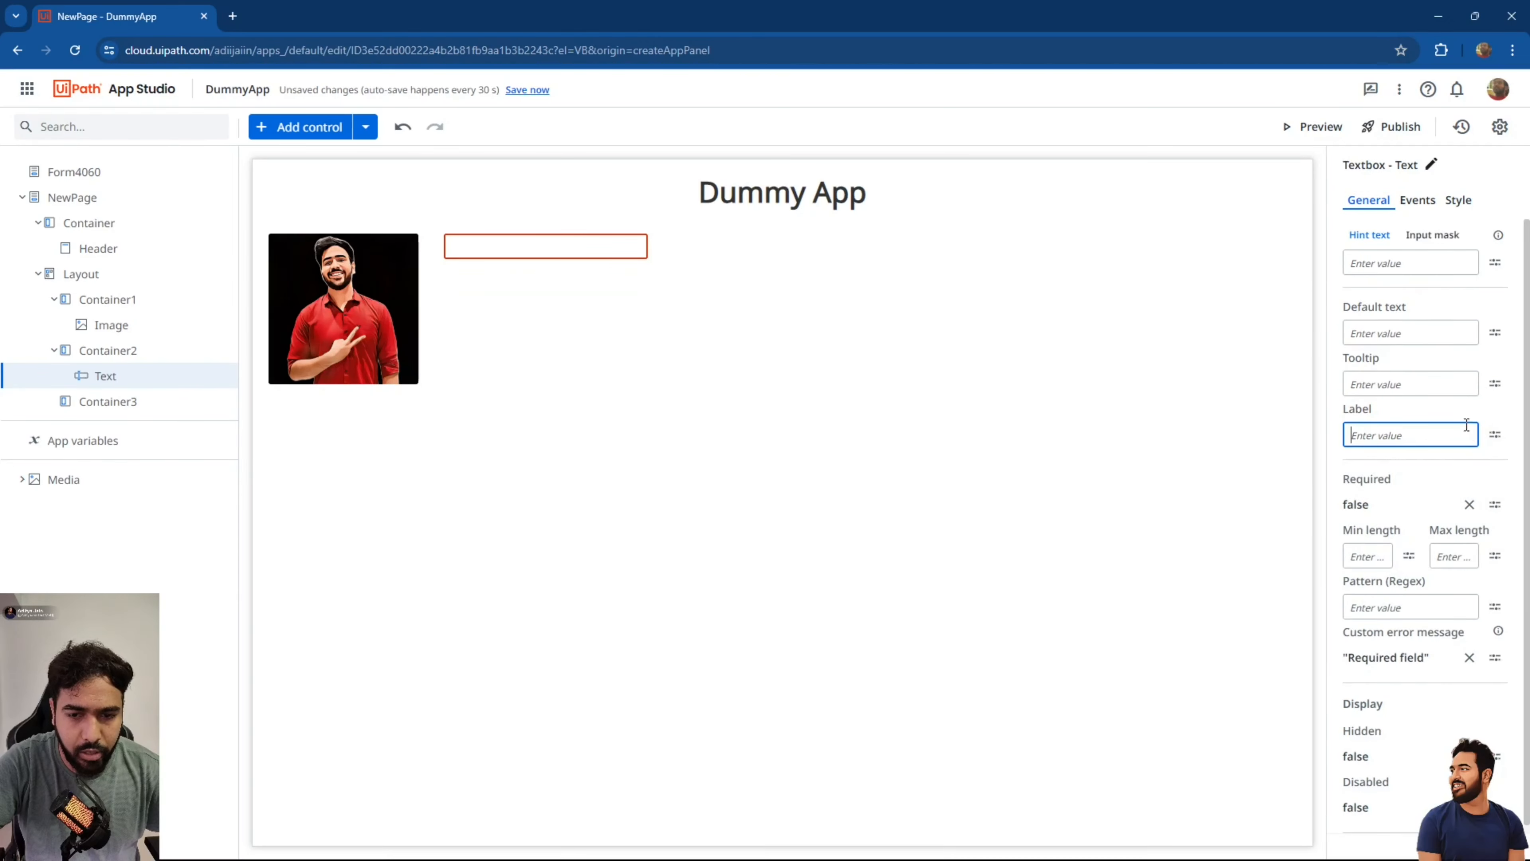
pyautogui.click(1378, 333)
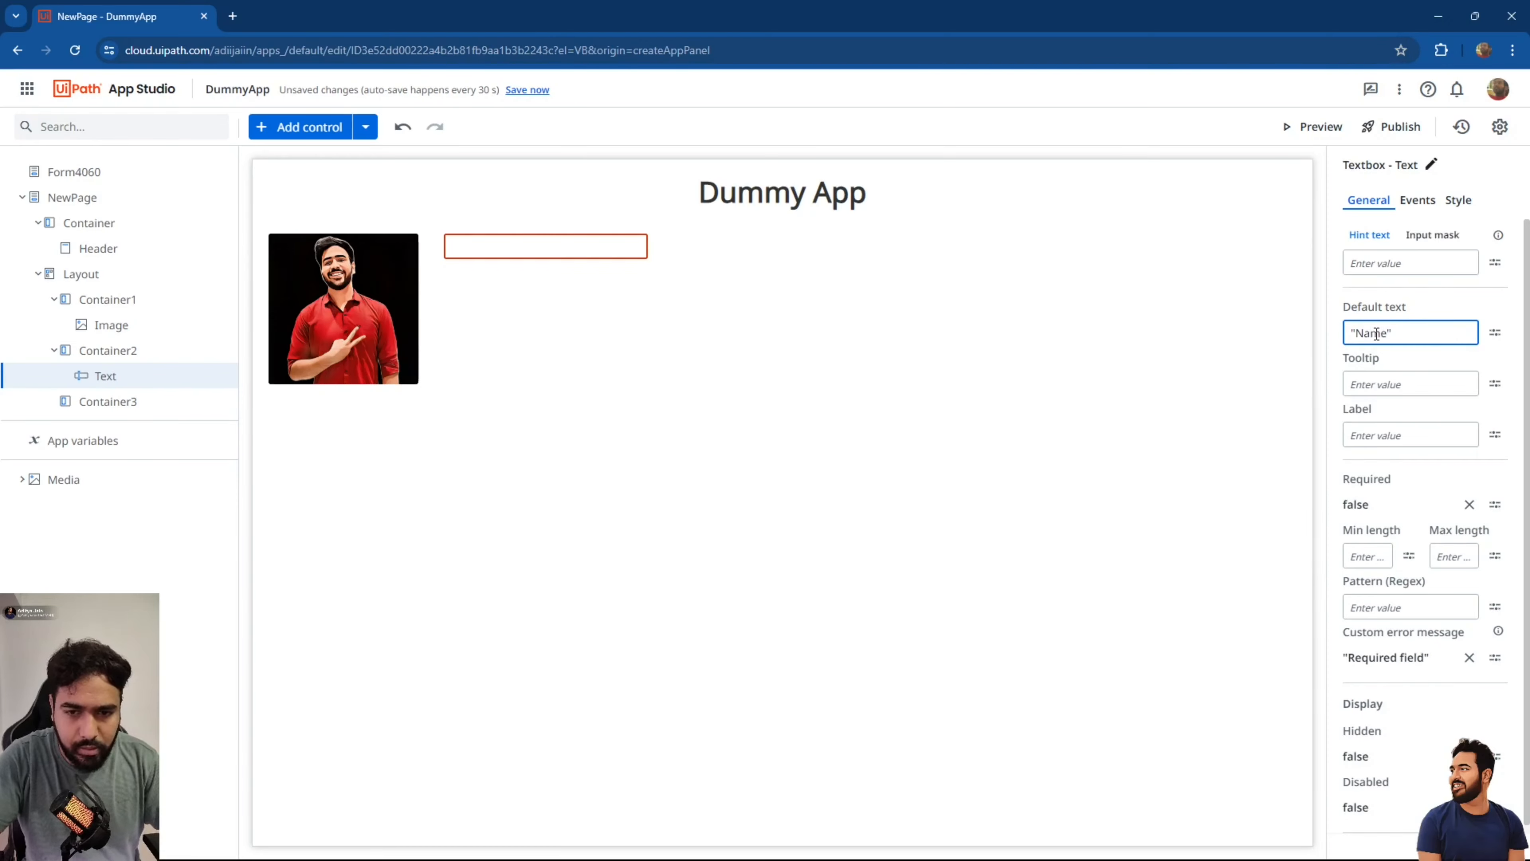
pyautogui.click(1150, 354)
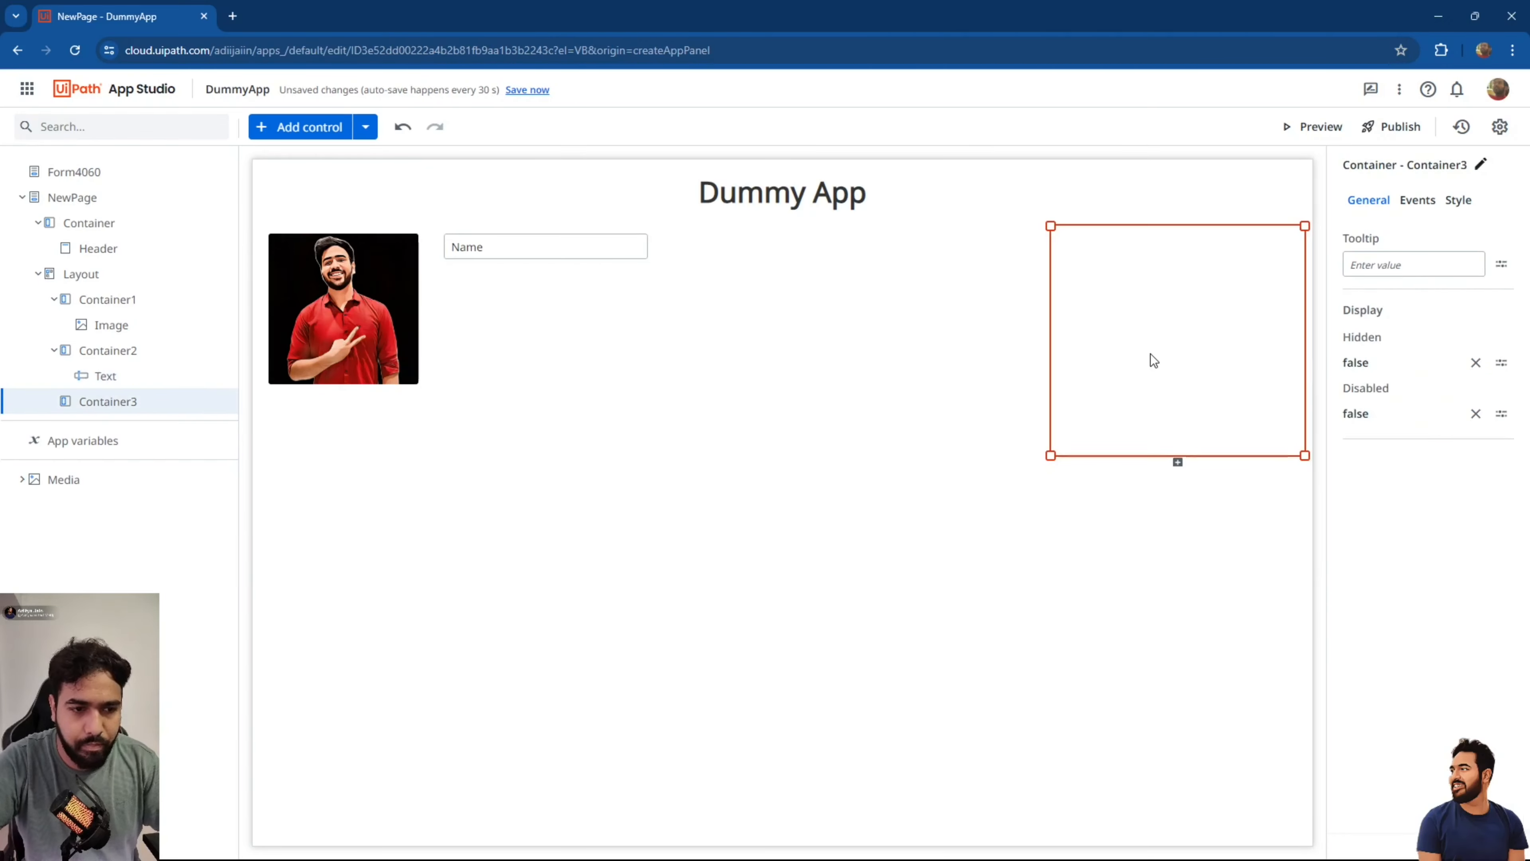
# Replace the Name default text with a "Name" hint text.
pyautogui.click(624, 240)
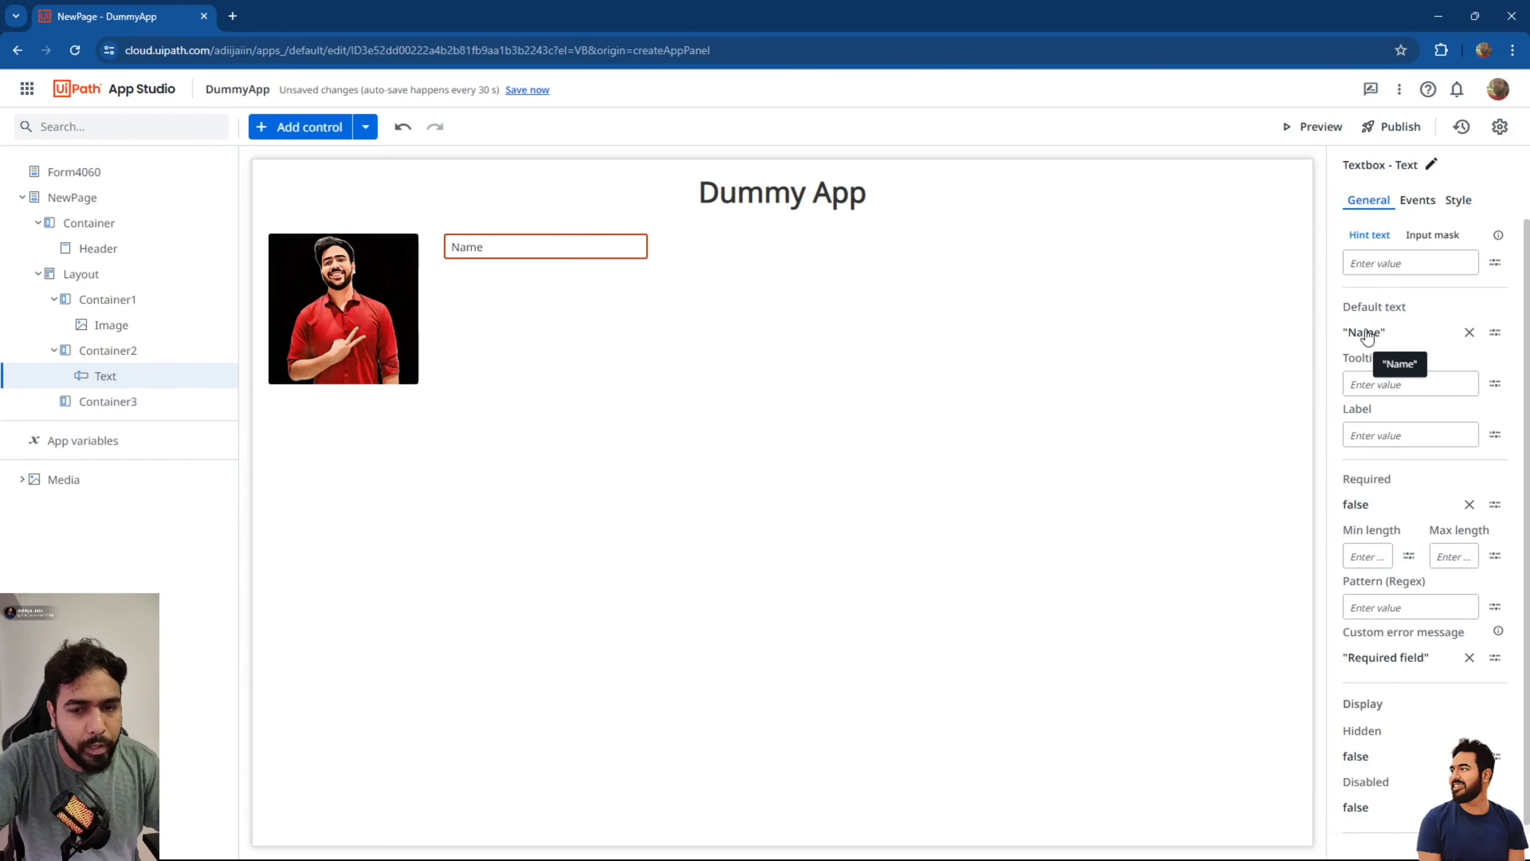
pyautogui.click(1469, 333)
pyautogui.click(1406, 267)
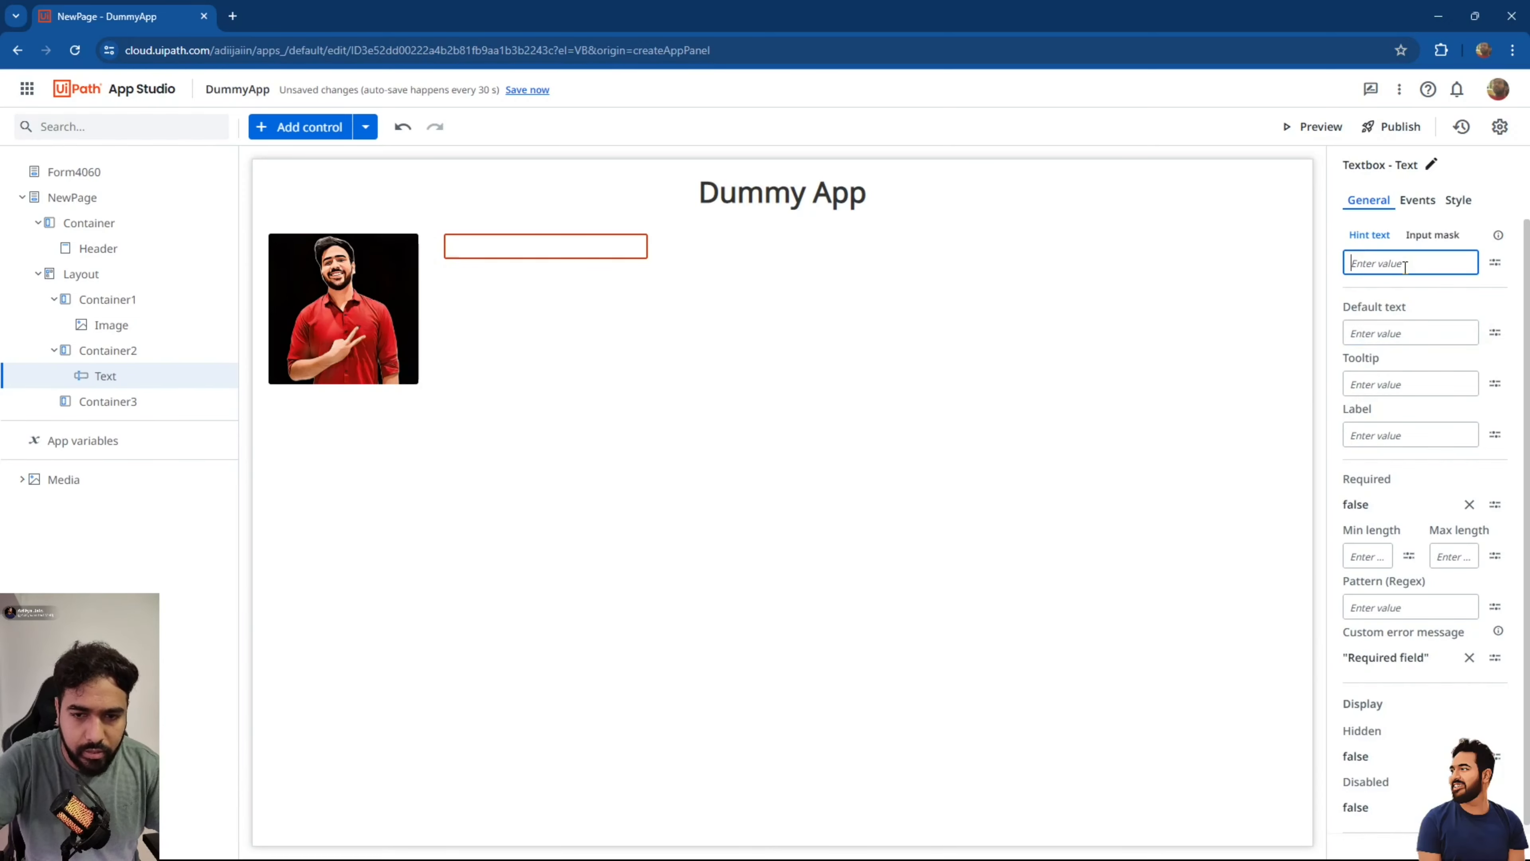
pyautogui.write('"Name')
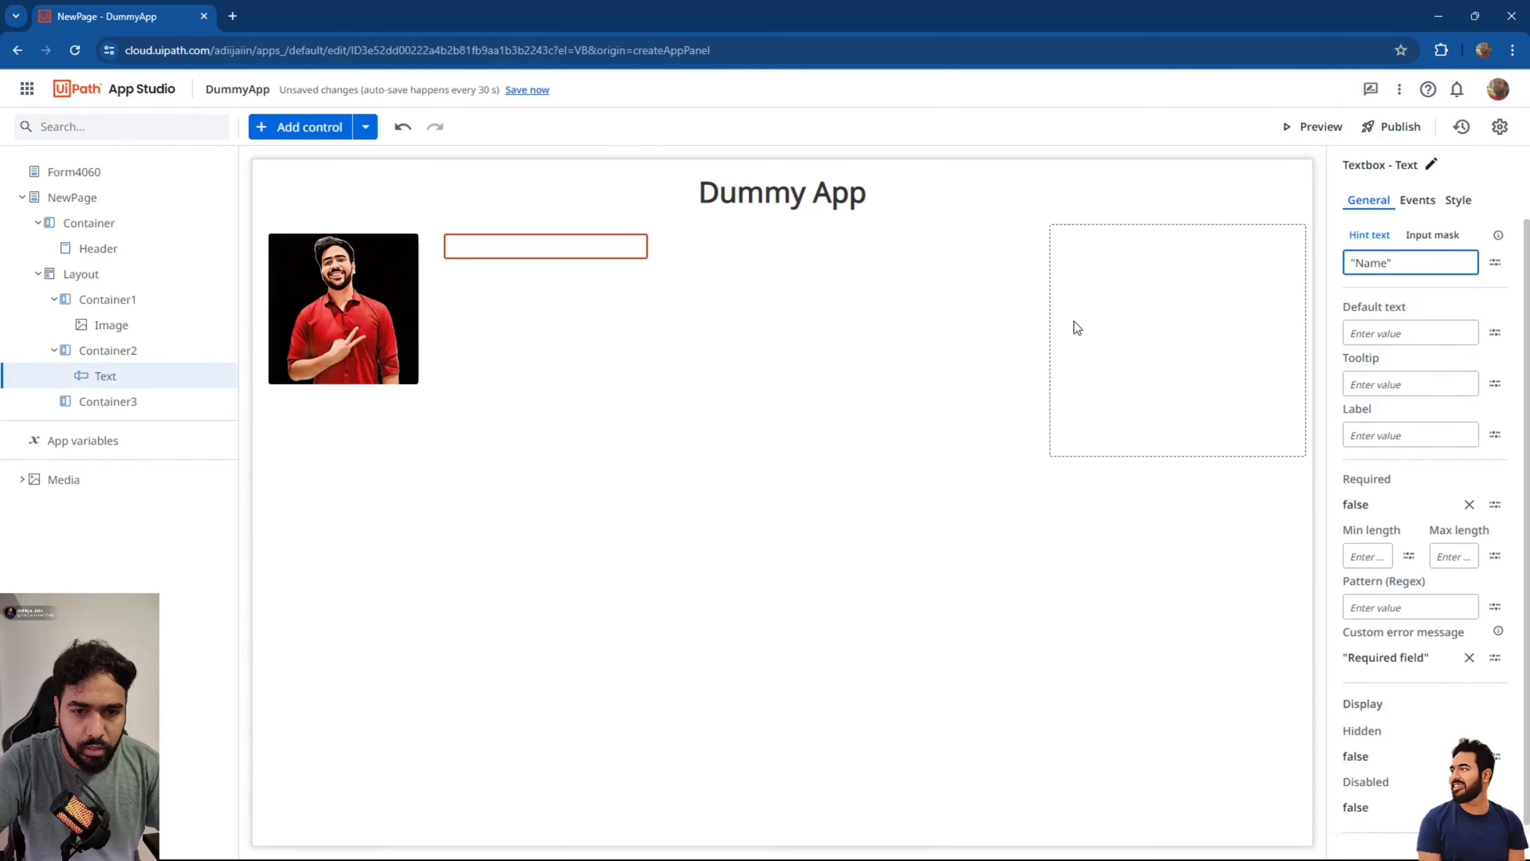
pyautogui.click(1073, 321)
pyautogui.click(593, 240)
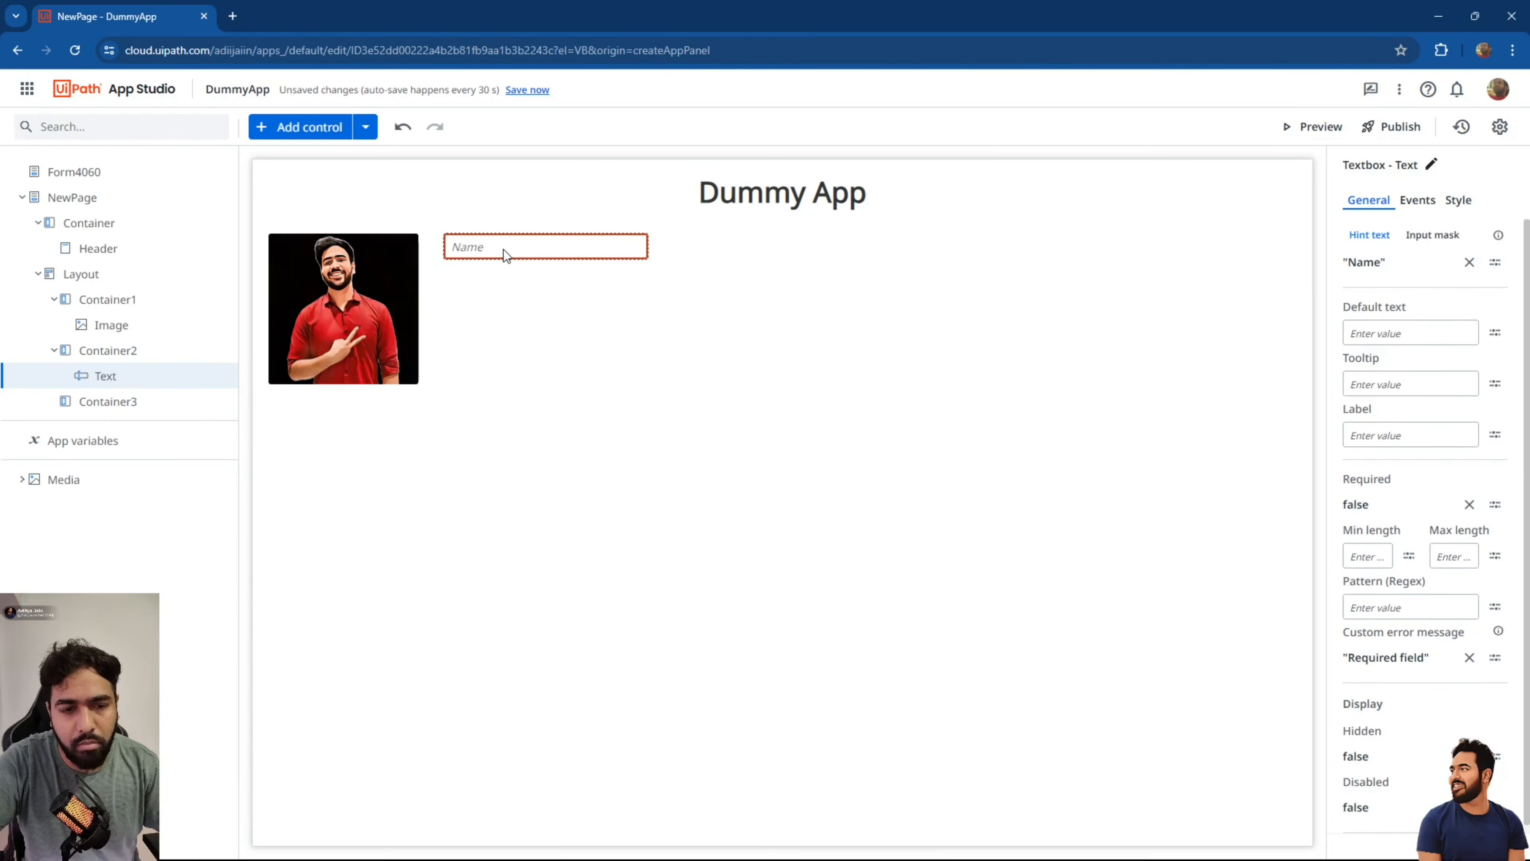
# Add a label-less textbox below Name with hint "Contact Number".
pyautogui.click(290, 130)
pyautogui.scroll(-6, 156, 531)
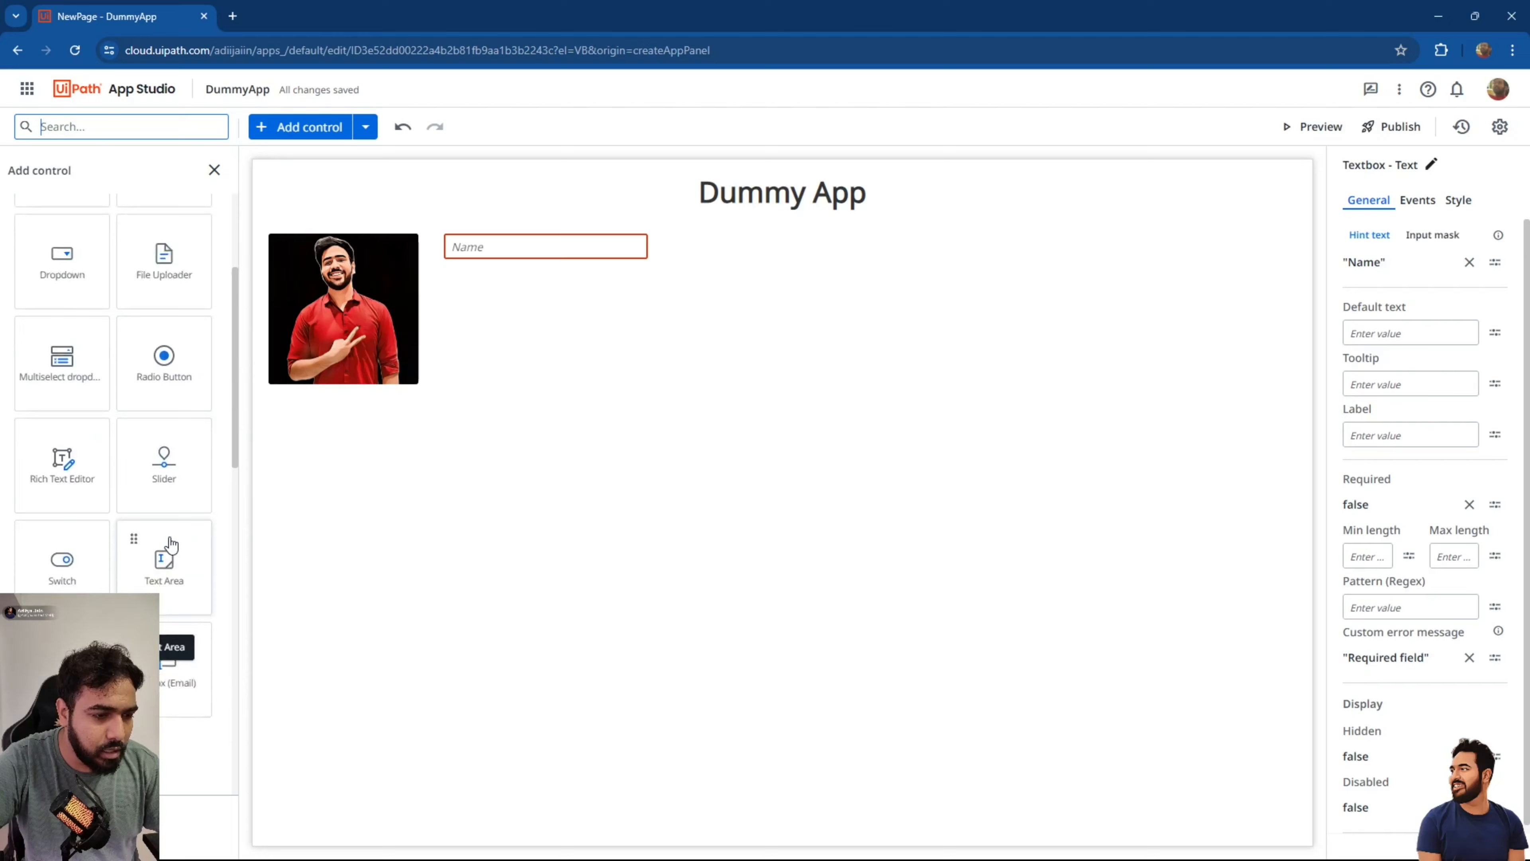
pyautogui.moveTo(82, 522); pyautogui.dragTo(429, 361)
pyautogui.moveTo(495, 286); pyautogui.dragTo(495, 286)
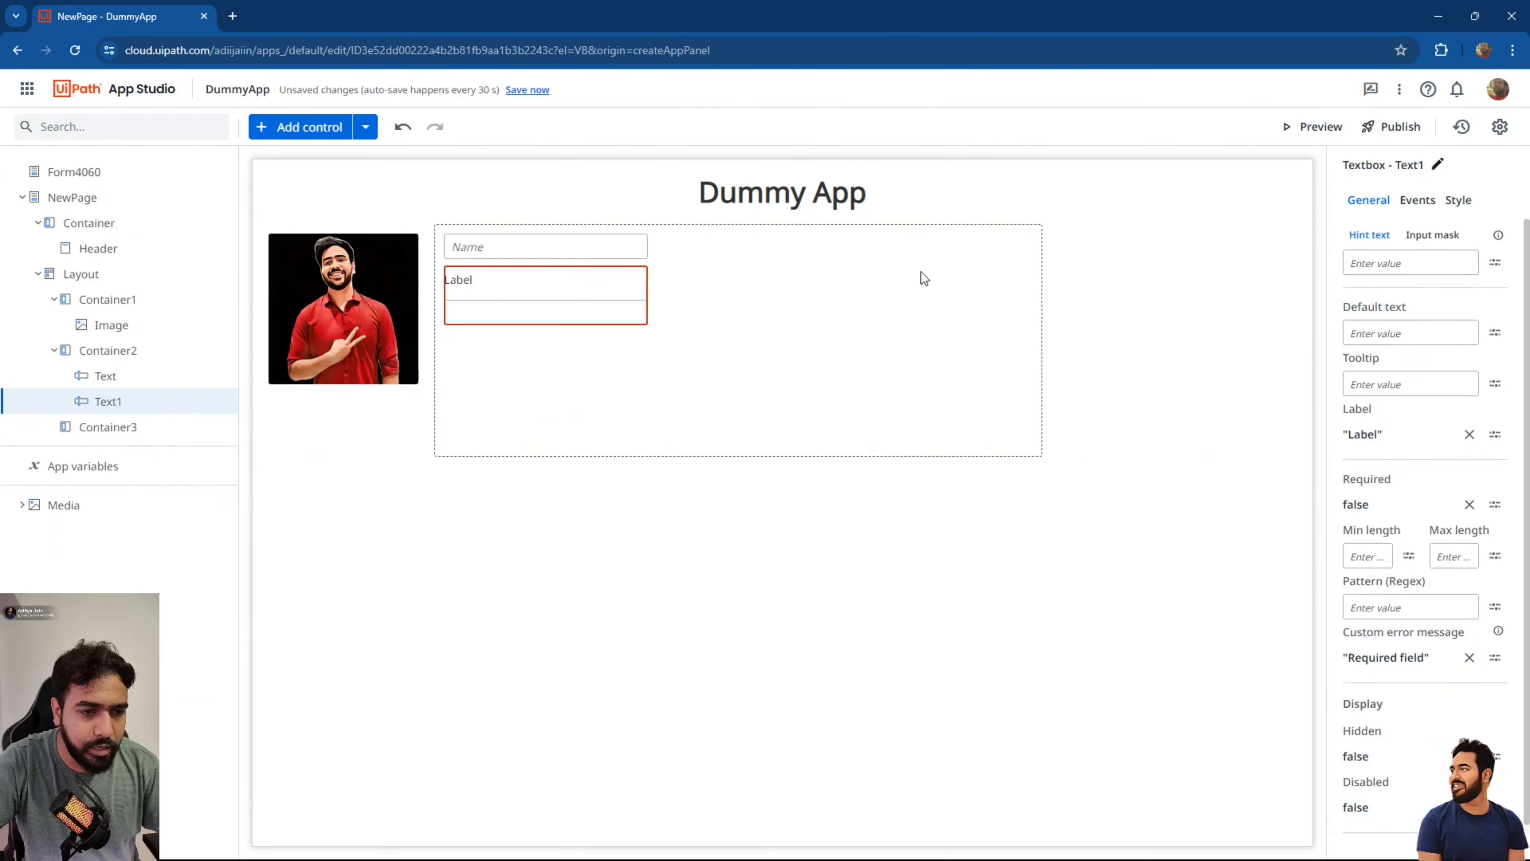
pyautogui.click(1469, 435)
pyautogui.click(1379, 271)
pyautogui.write('"Contact Number')
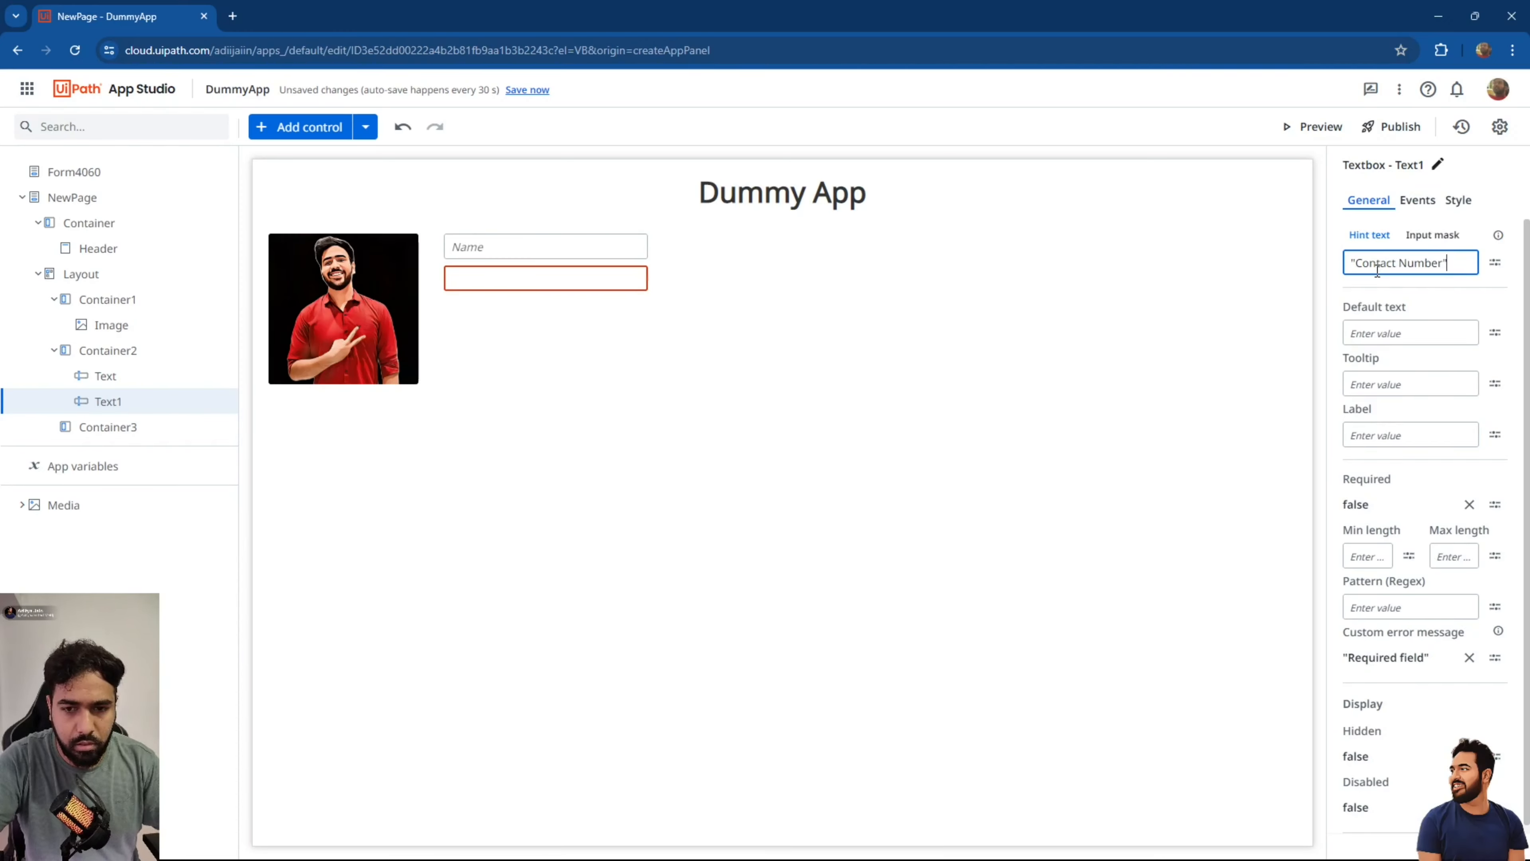
pyautogui.click(667, 309)
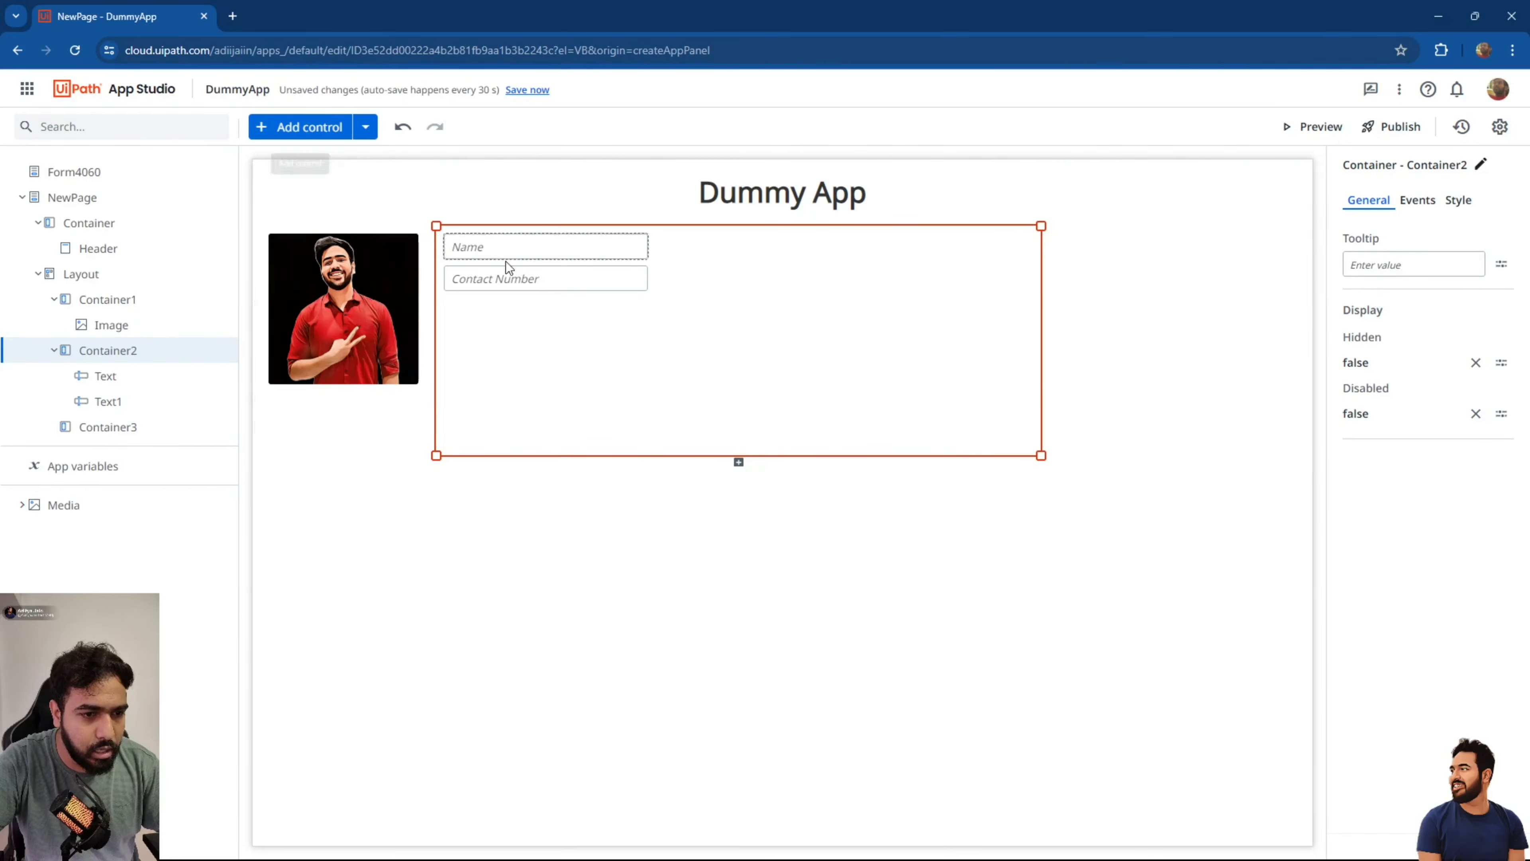
# Duplicate the Contact Number textbox and change its hint to "Email Address".
pyautogui.click(522, 280)
pyautogui.hotkey('ctrl', 'c')
pyautogui.hotkey('ctrl', 'v')
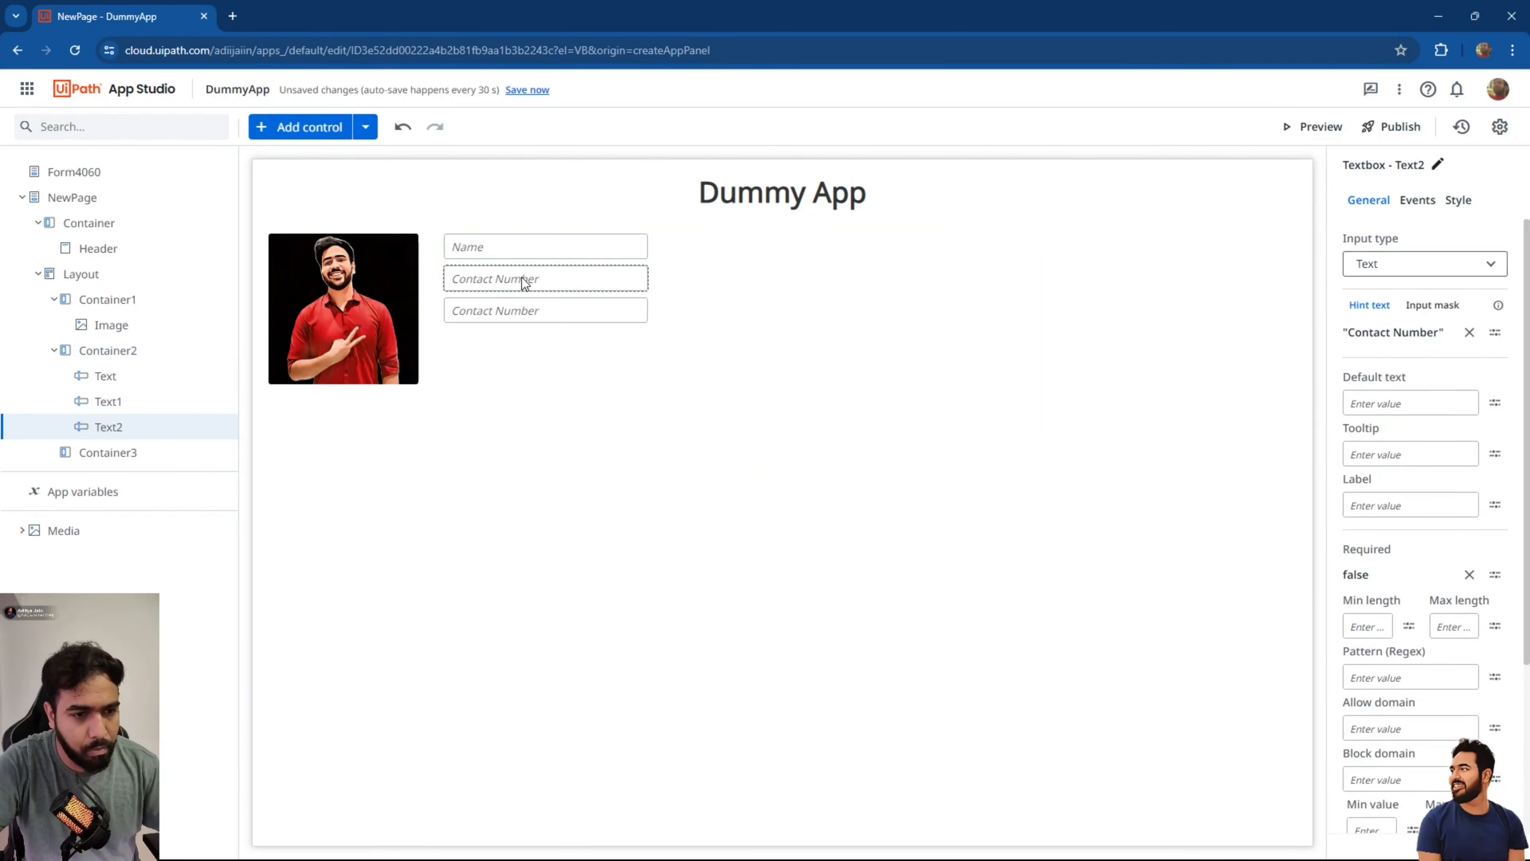
pyautogui.click(1463, 270)
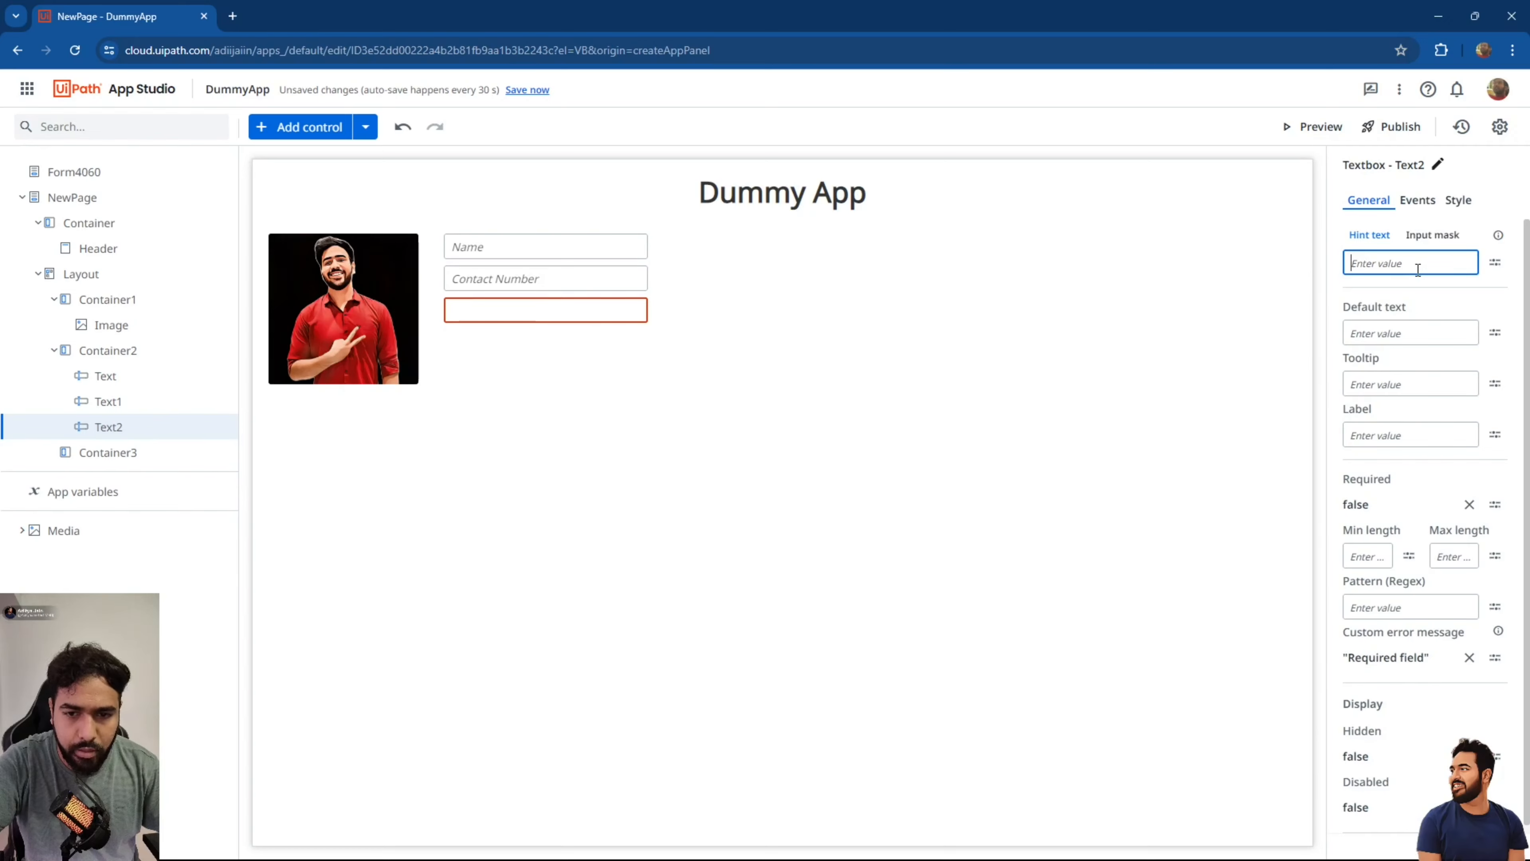
pyautogui.write('"Email Address')
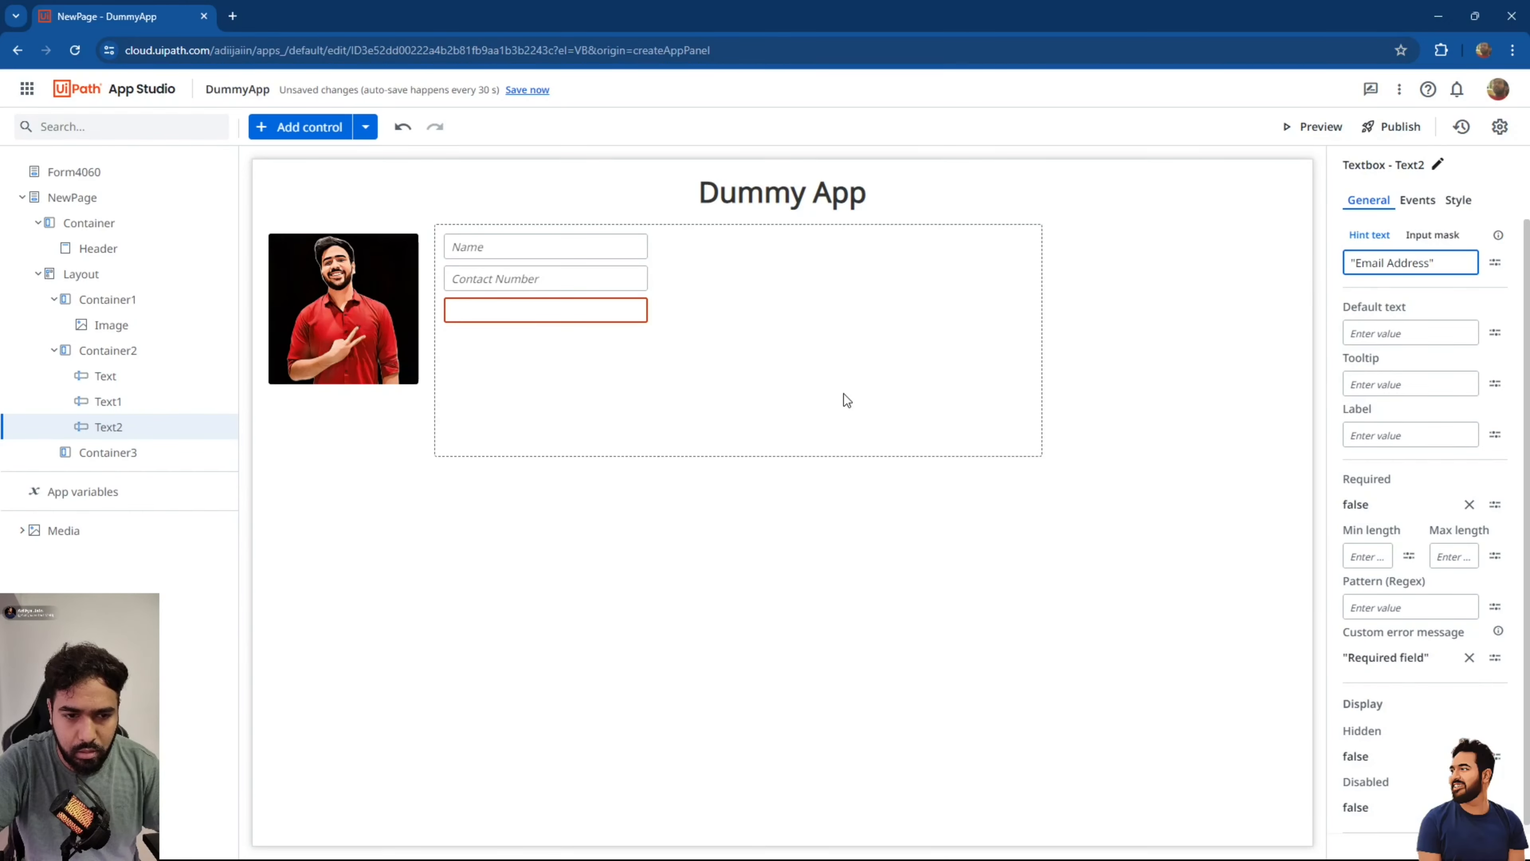
pyautogui.click(670, 310)
# Duplicate the Email Address textbox and change its hint to "City".
pyautogui.click(612, 302)
pyautogui.hotkey('ctrl', 'c')
pyautogui.hotkey('ctrl', 'v')
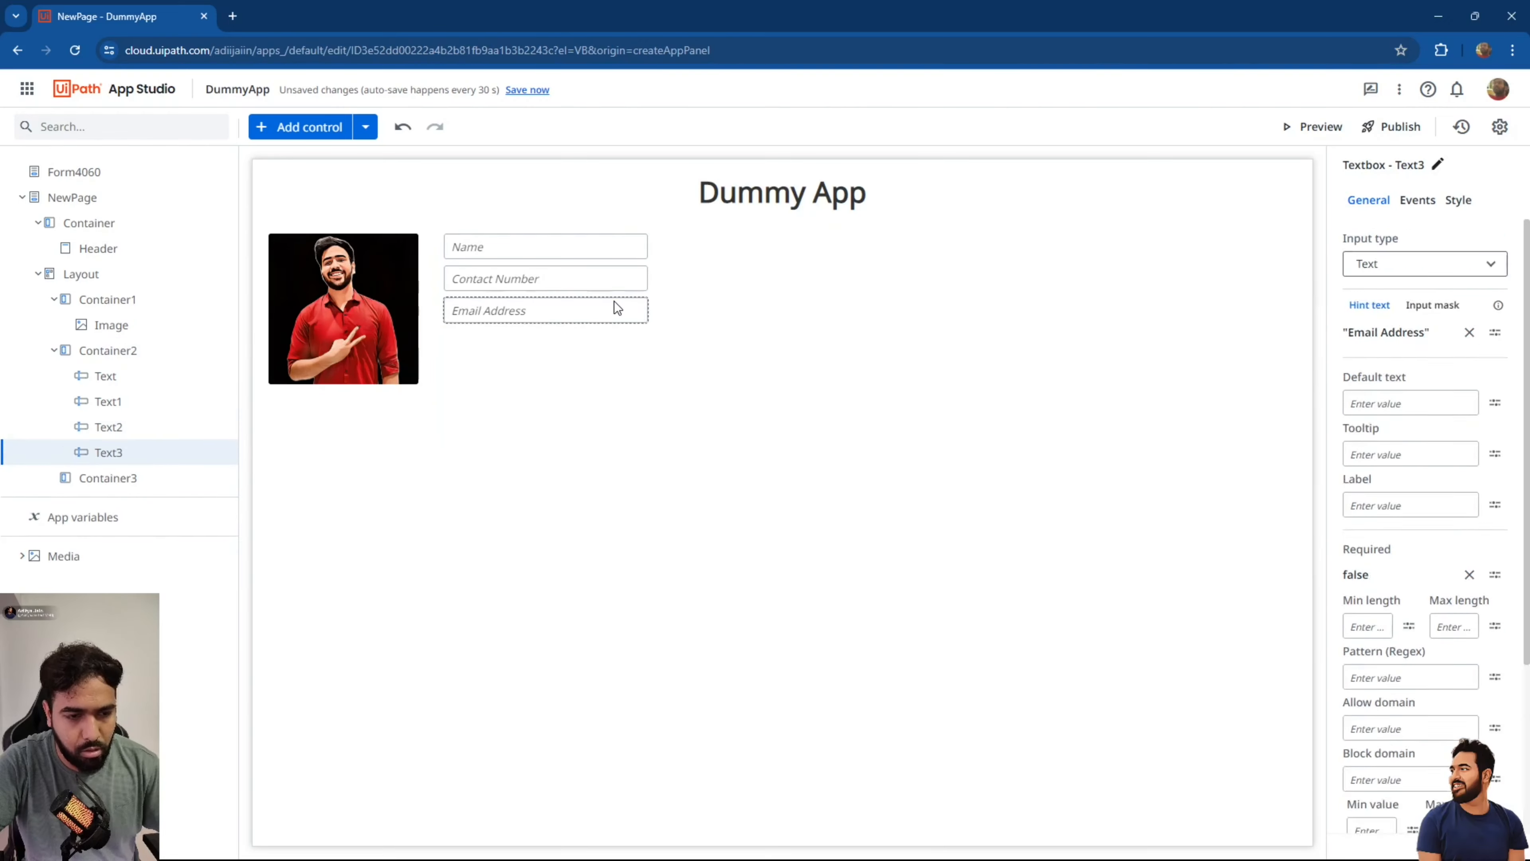
pyautogui.click(1470, 262)
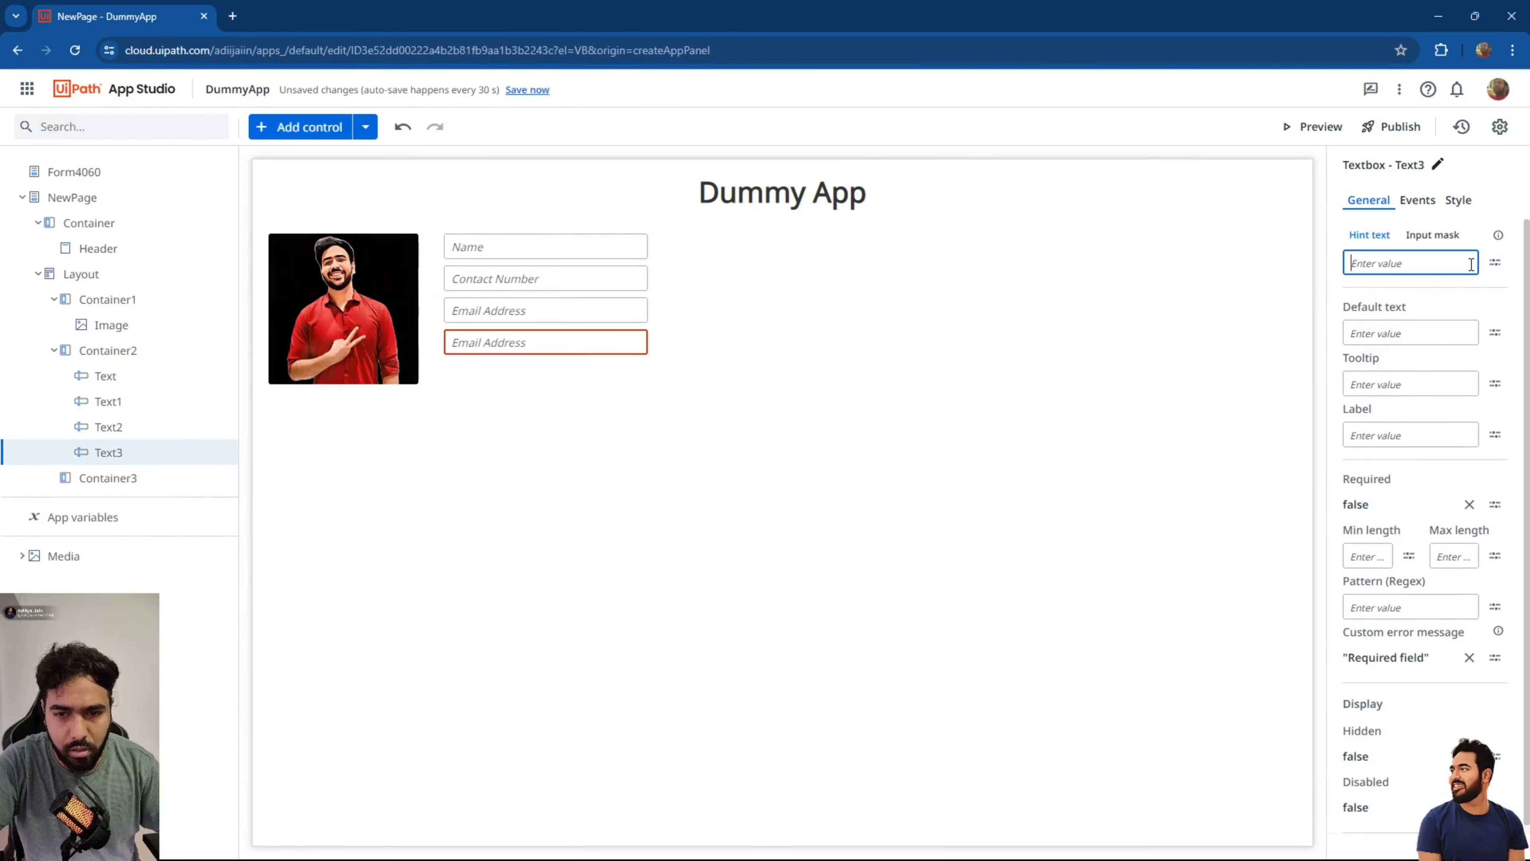
pyautogui.write('"Cit')
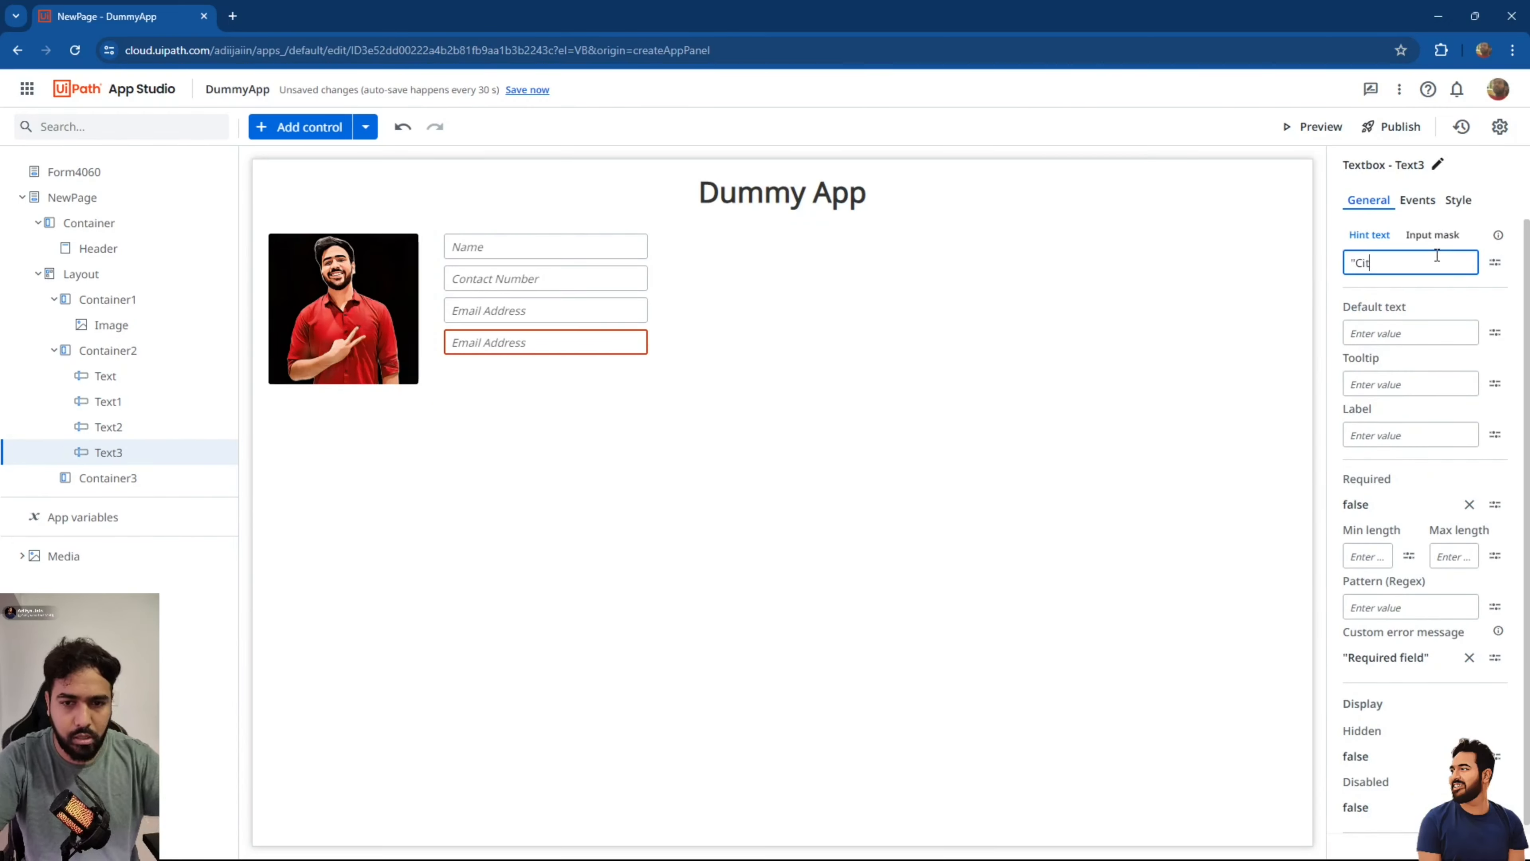
pyautogui.write('y"')
pyautogui.click(1009, 303)
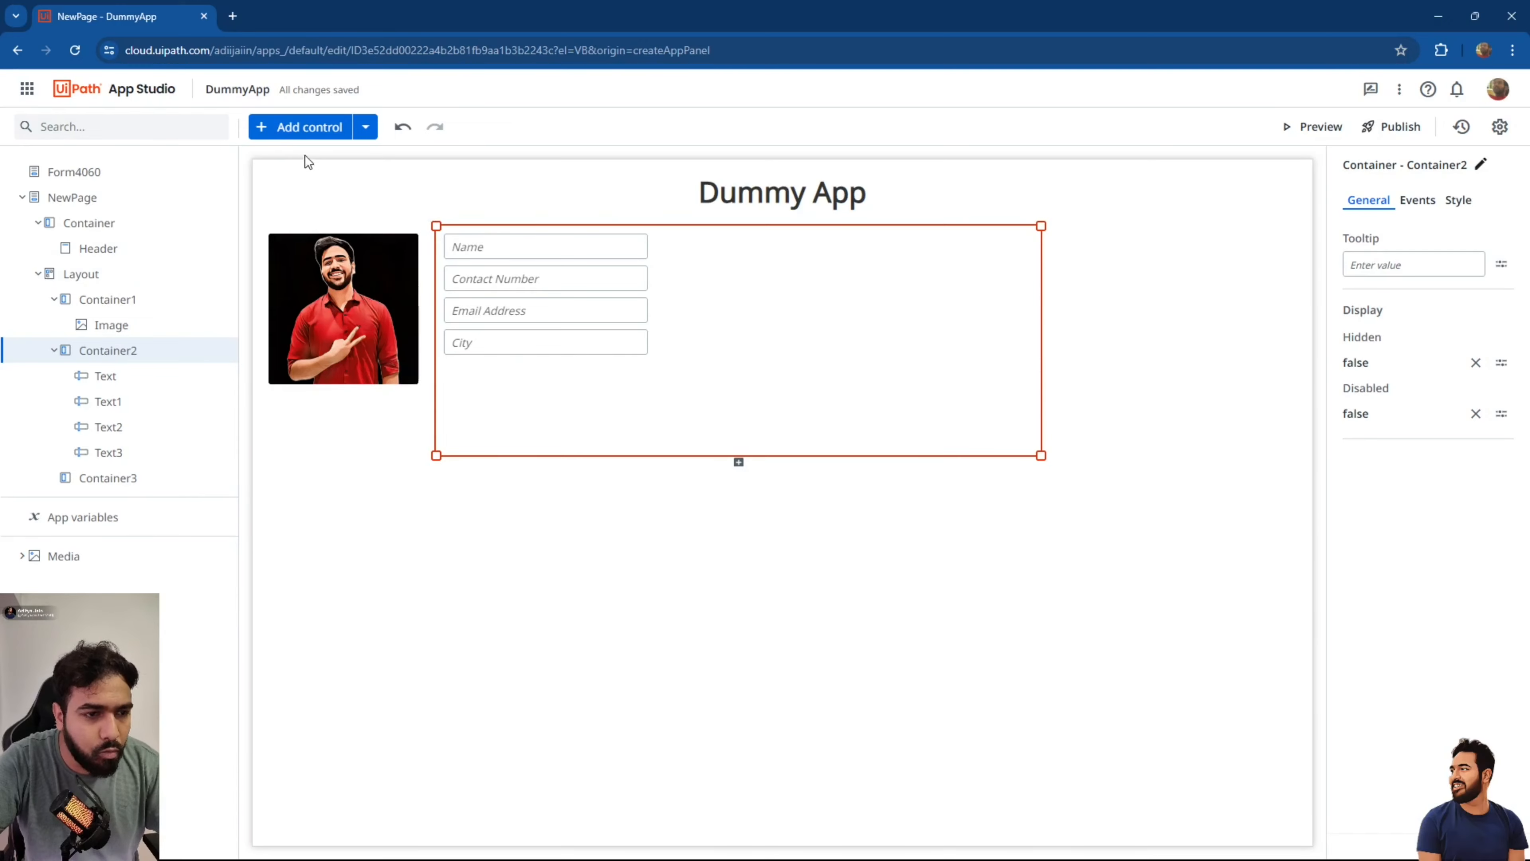
pyautogui.click(282, 132)
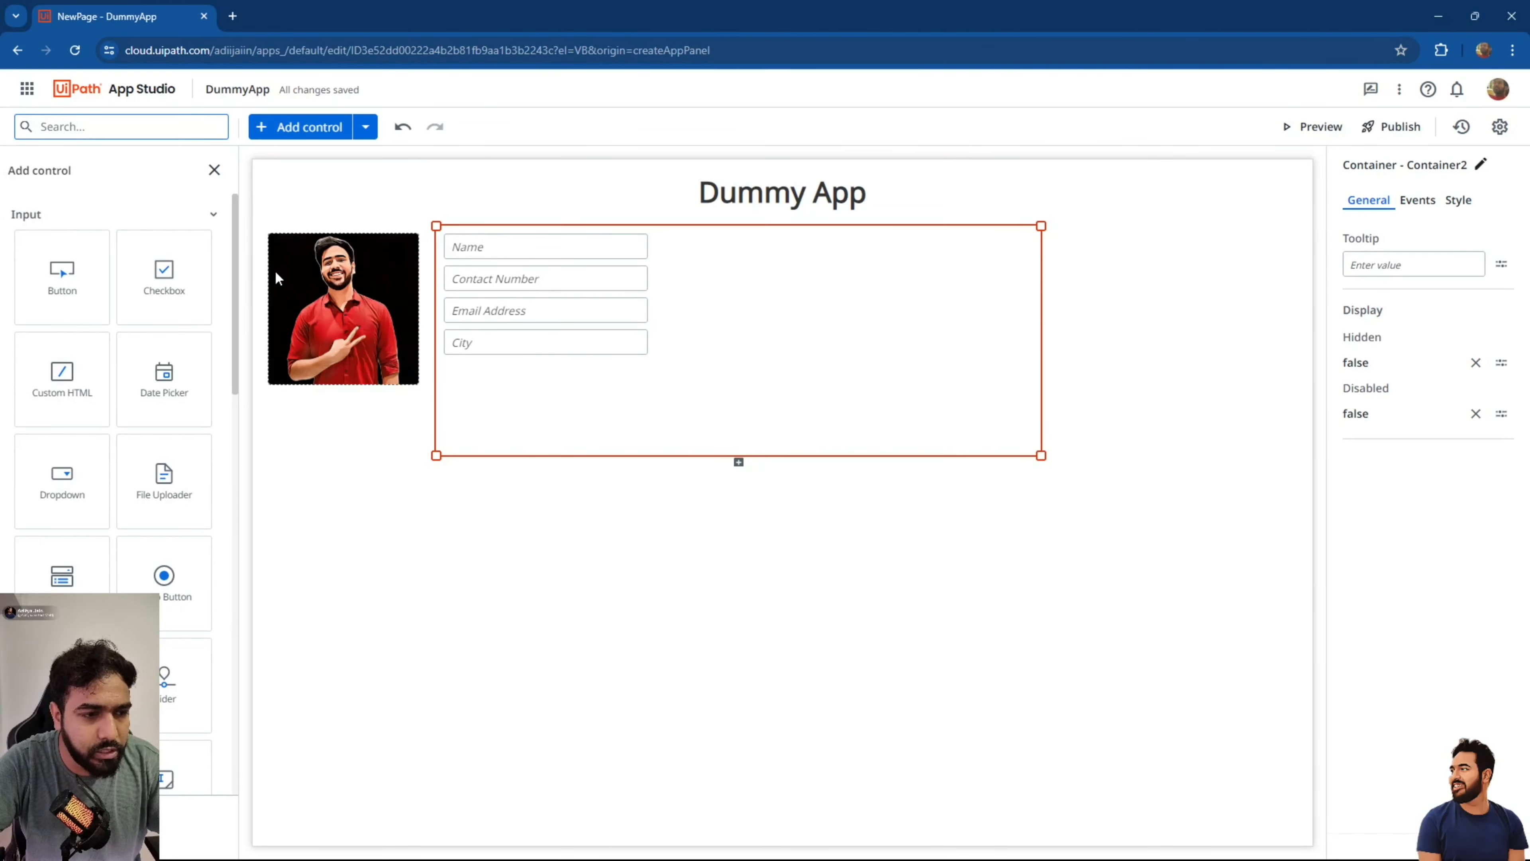
# Add a button below the City field captioned "Submit".
pyautogui.moveTo(67, 282); pyautogui.dragTo(505, 380)
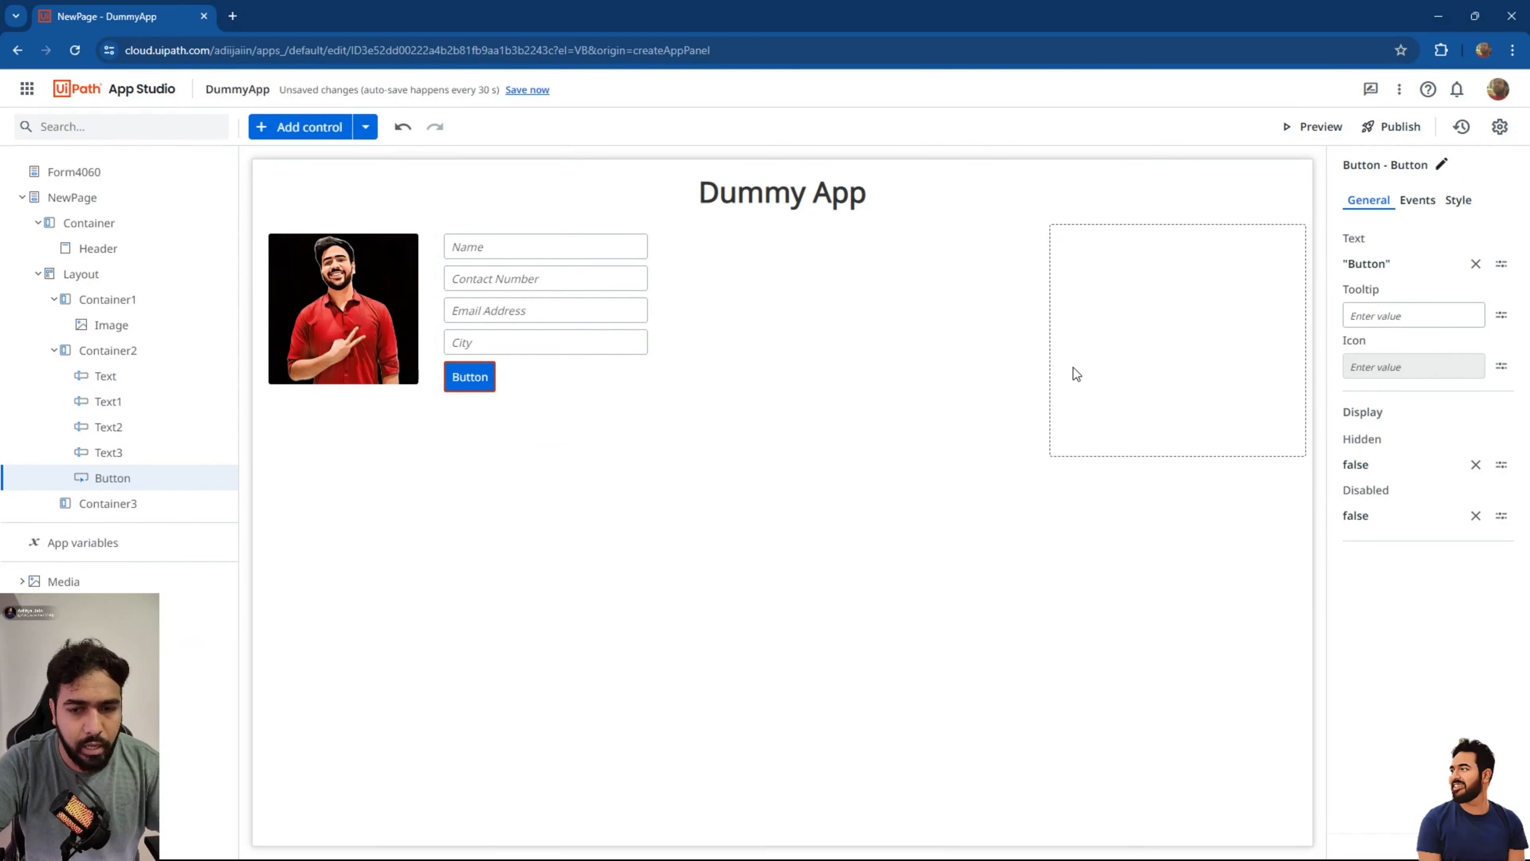
pyautogui.click(1476, 264)
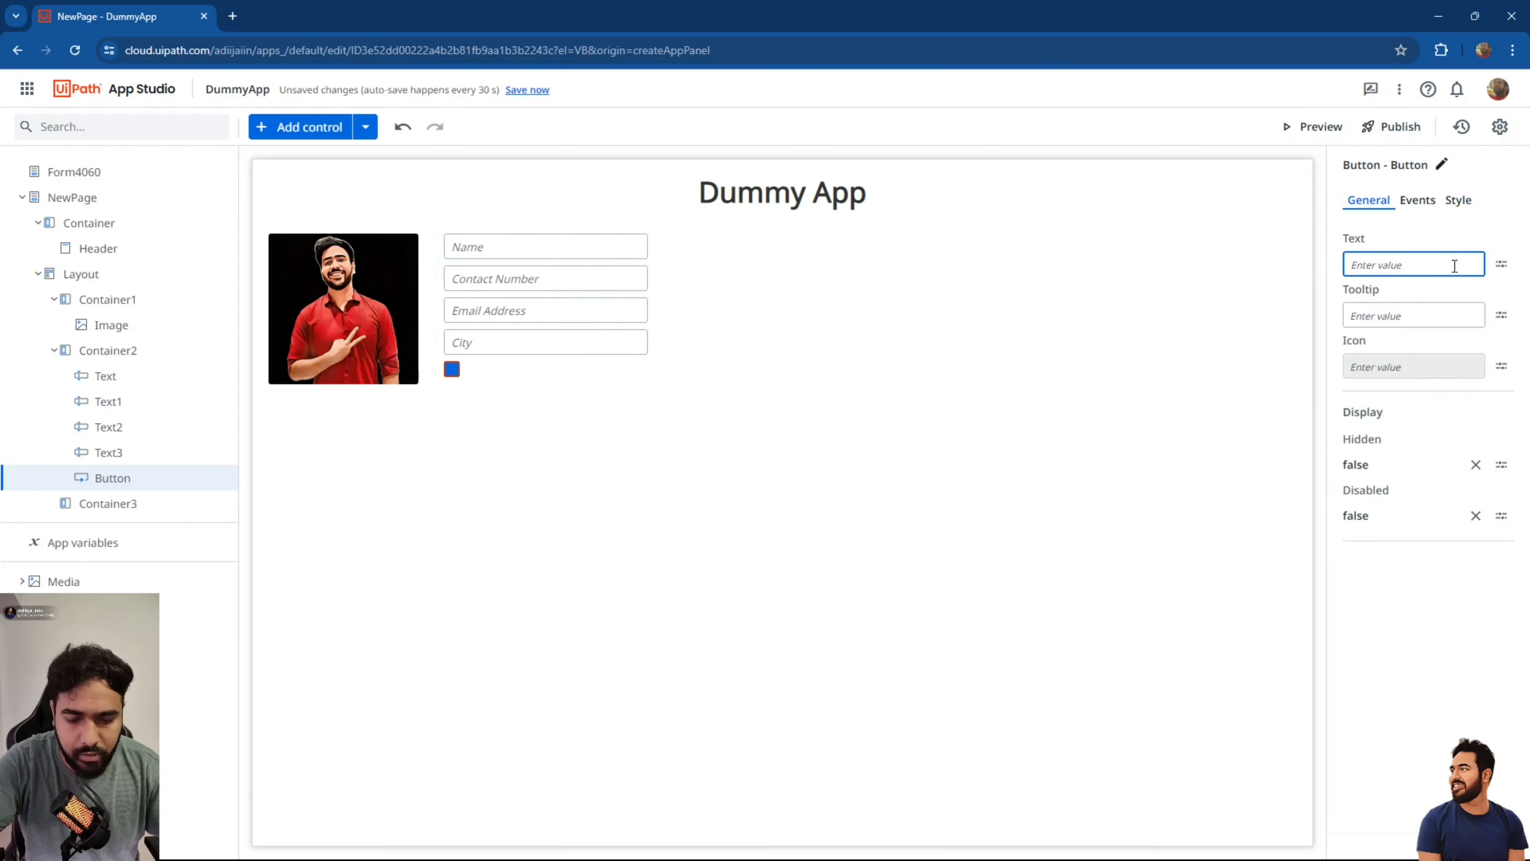
pyautogui.write('"Subm')
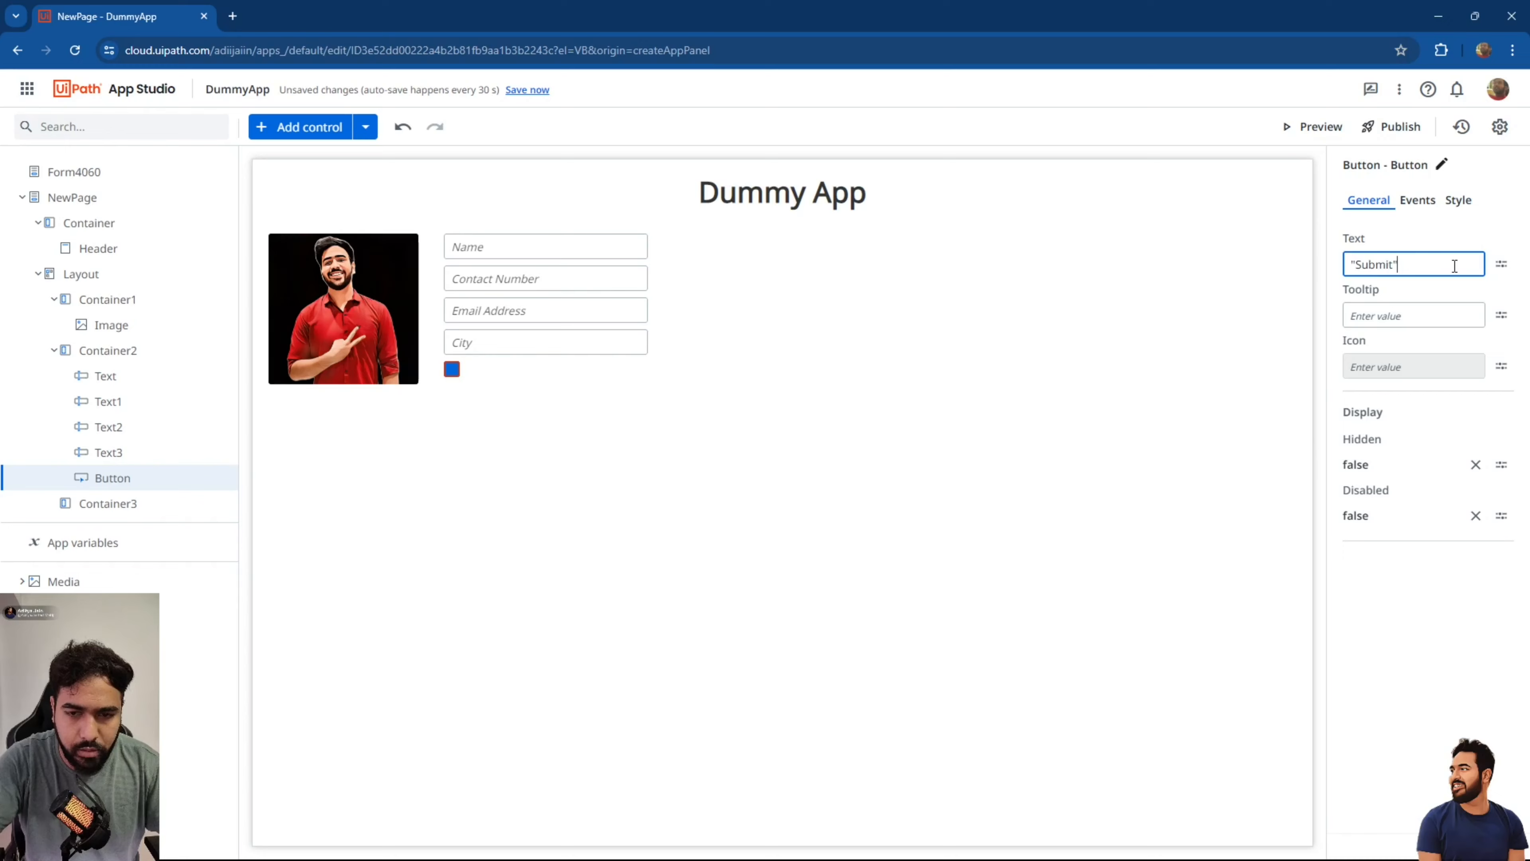
pyautogui.write('it"')
pyautogui.press('Return')
# Give the Submit button the cloud_upload icon.
pyautogui.click(1501, 366)
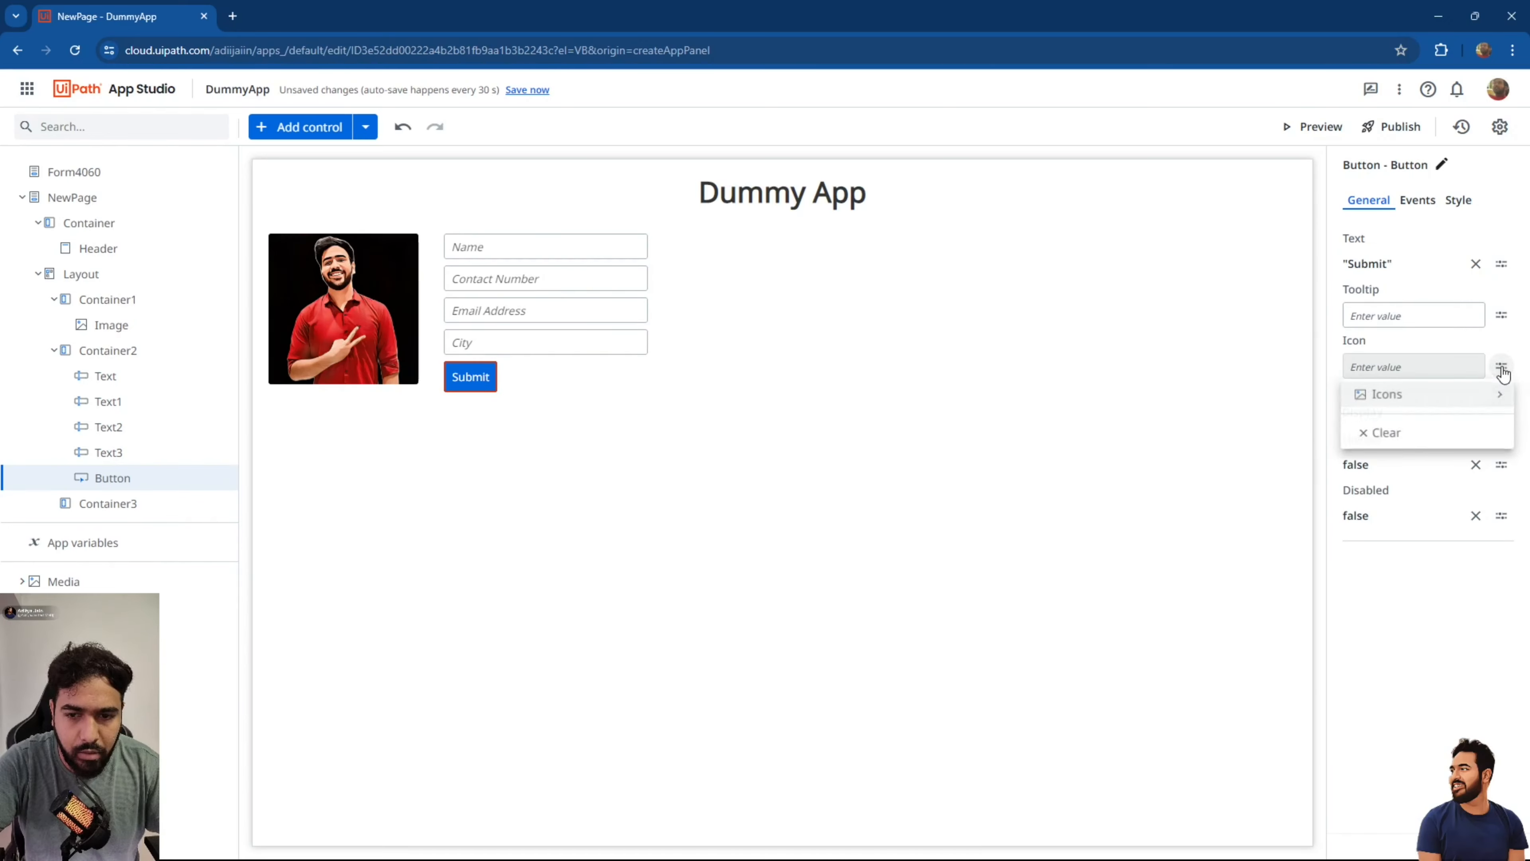
pyautogui.click(1419, 407)
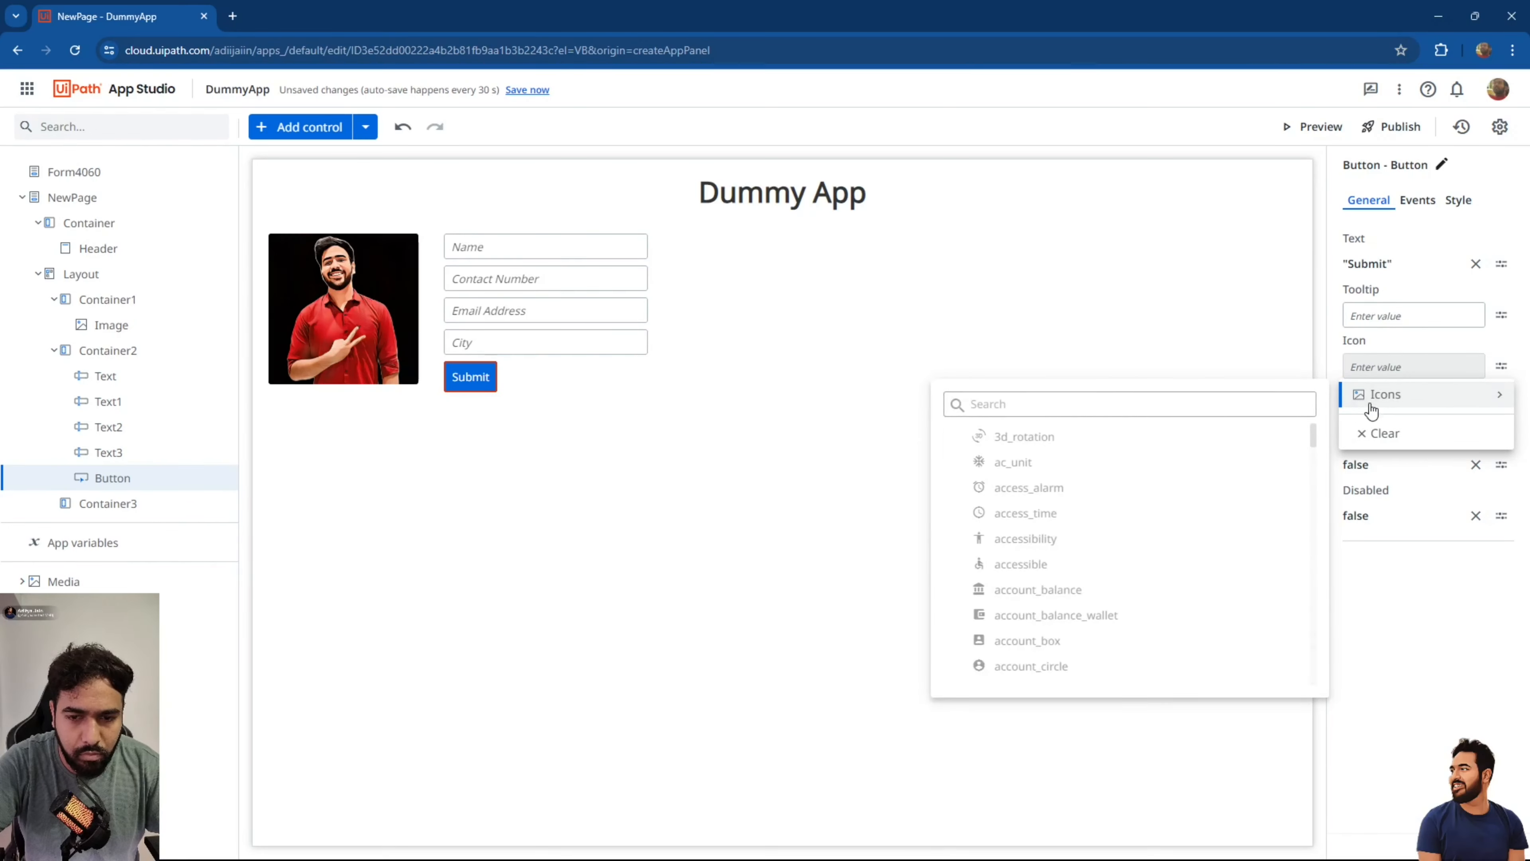
pyautogui.click(1200, 400)
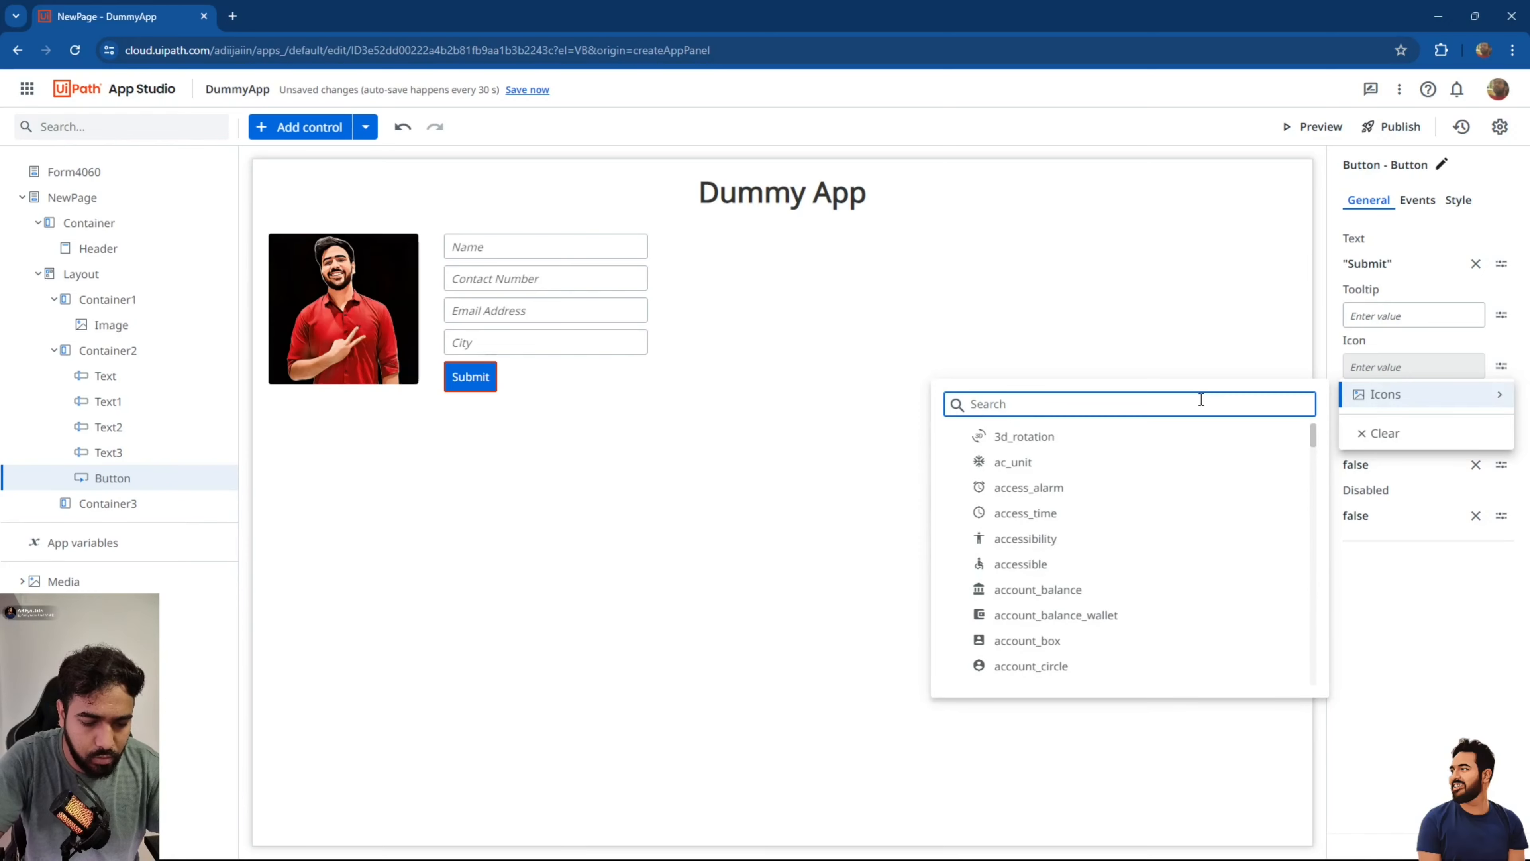
pyautogui.write('up')
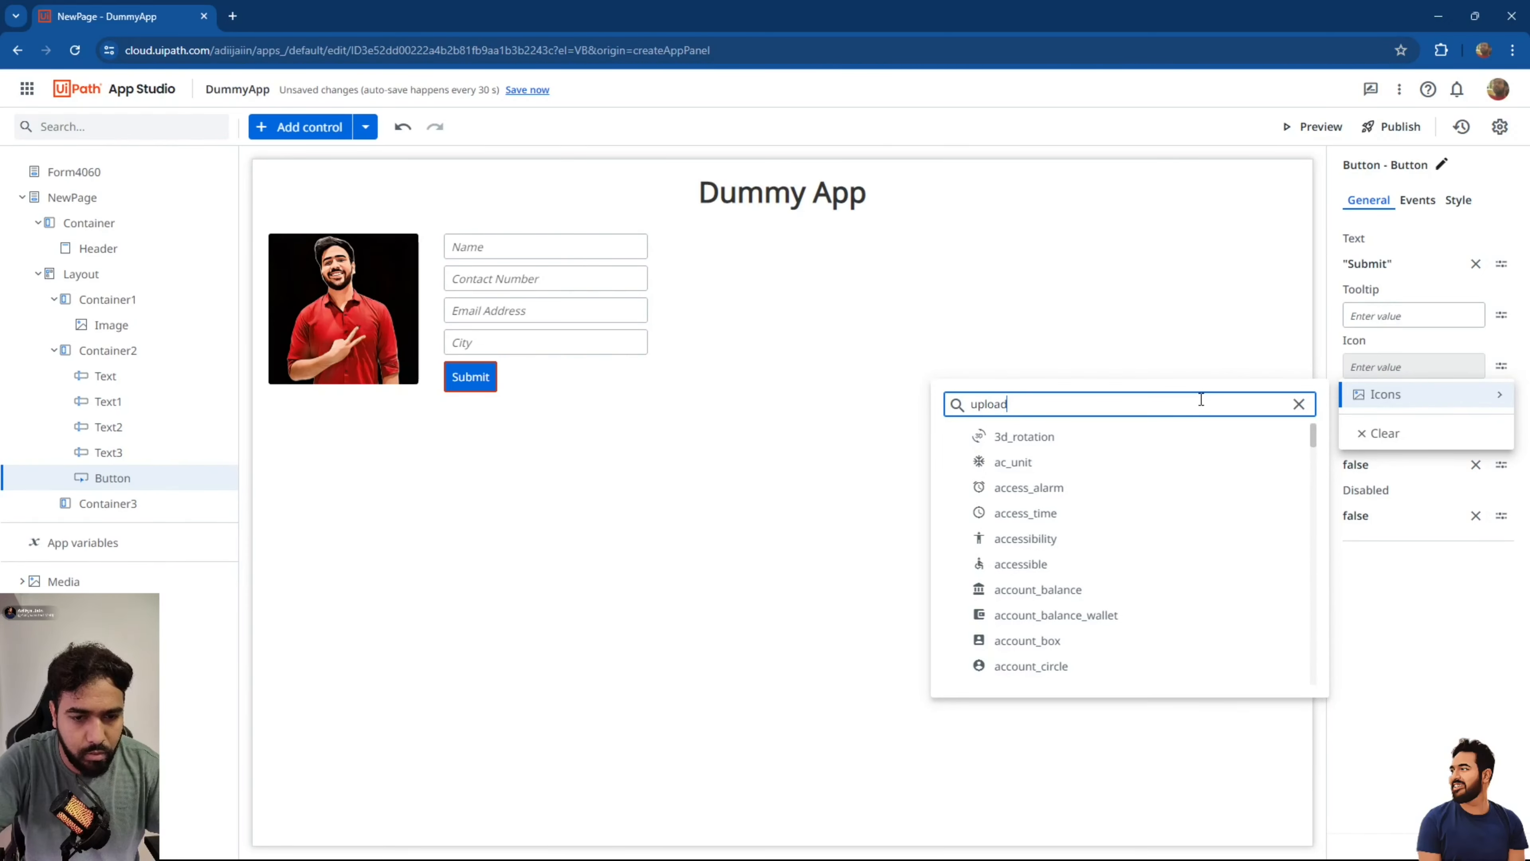
pyautogui.write('load')
pyautogui.click(1038, 438)
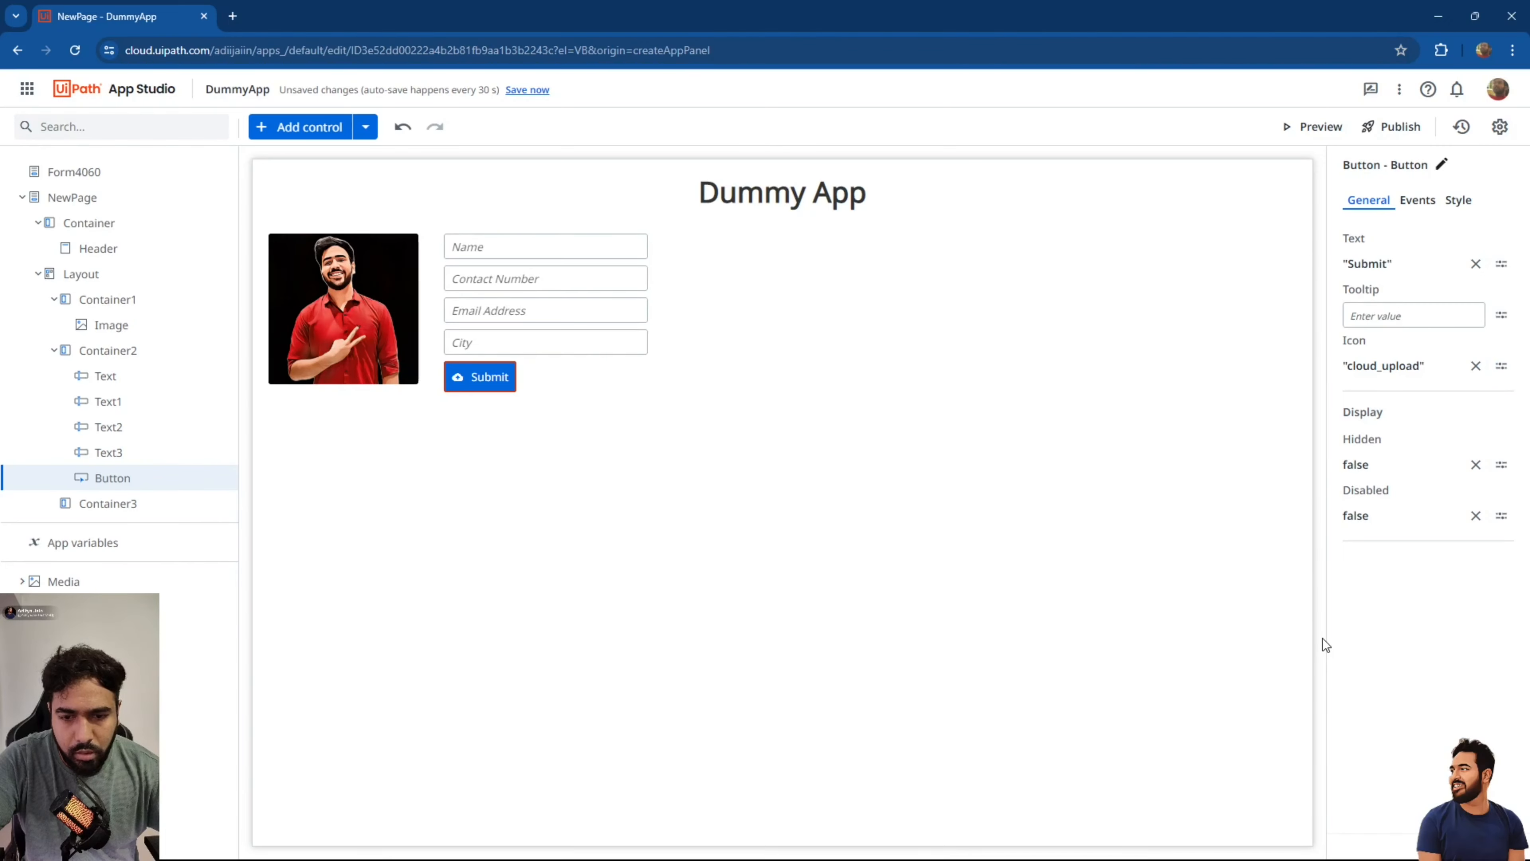
pyautogui.click(559, 245)
pyautogui.click(540, 283)
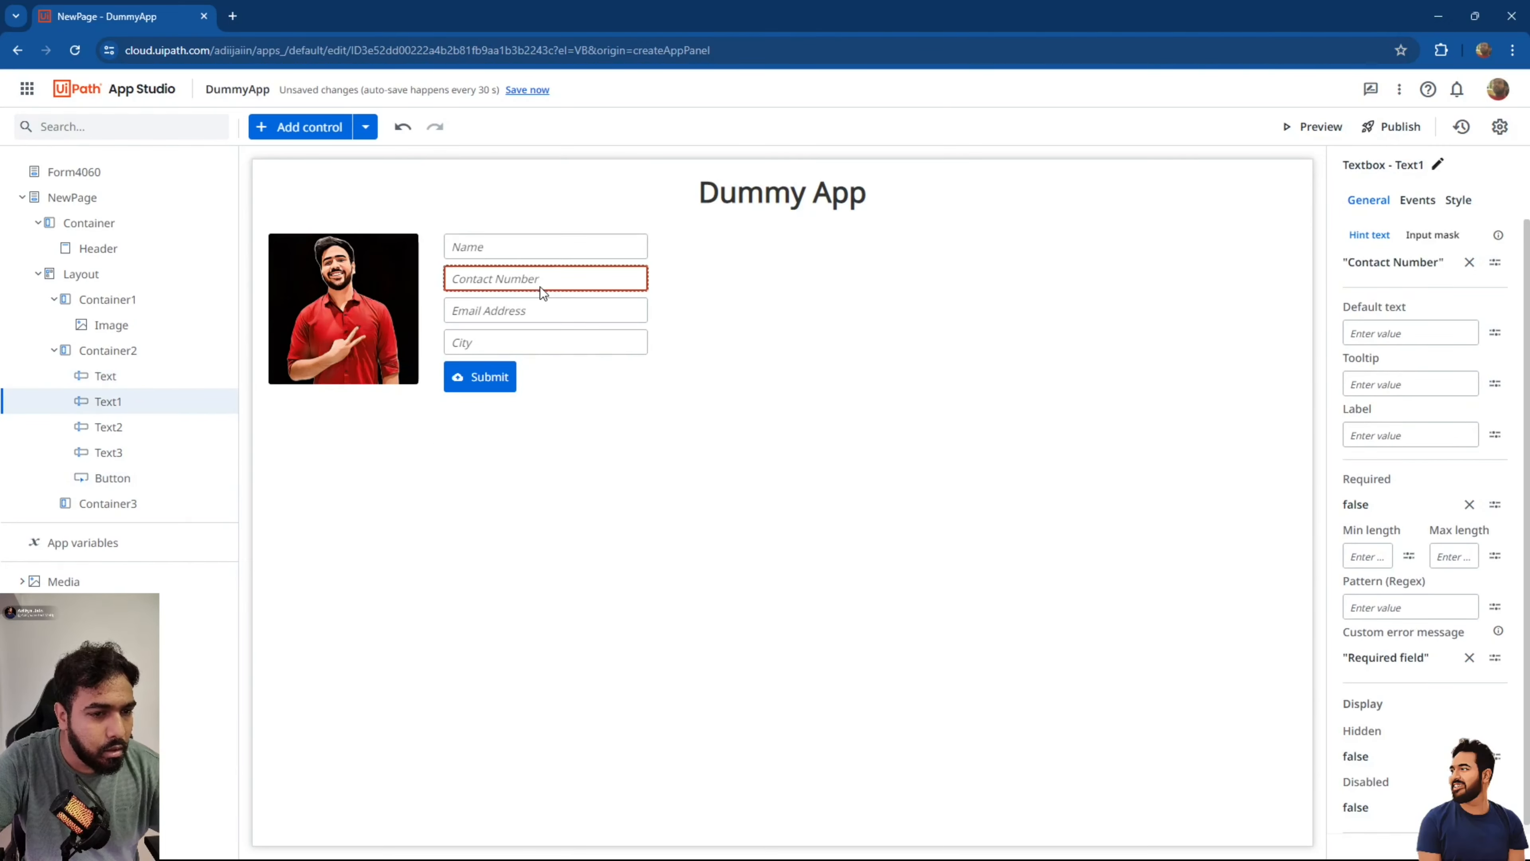
pyautogui.click(542, 310)
pyautogui.click(543, 336)
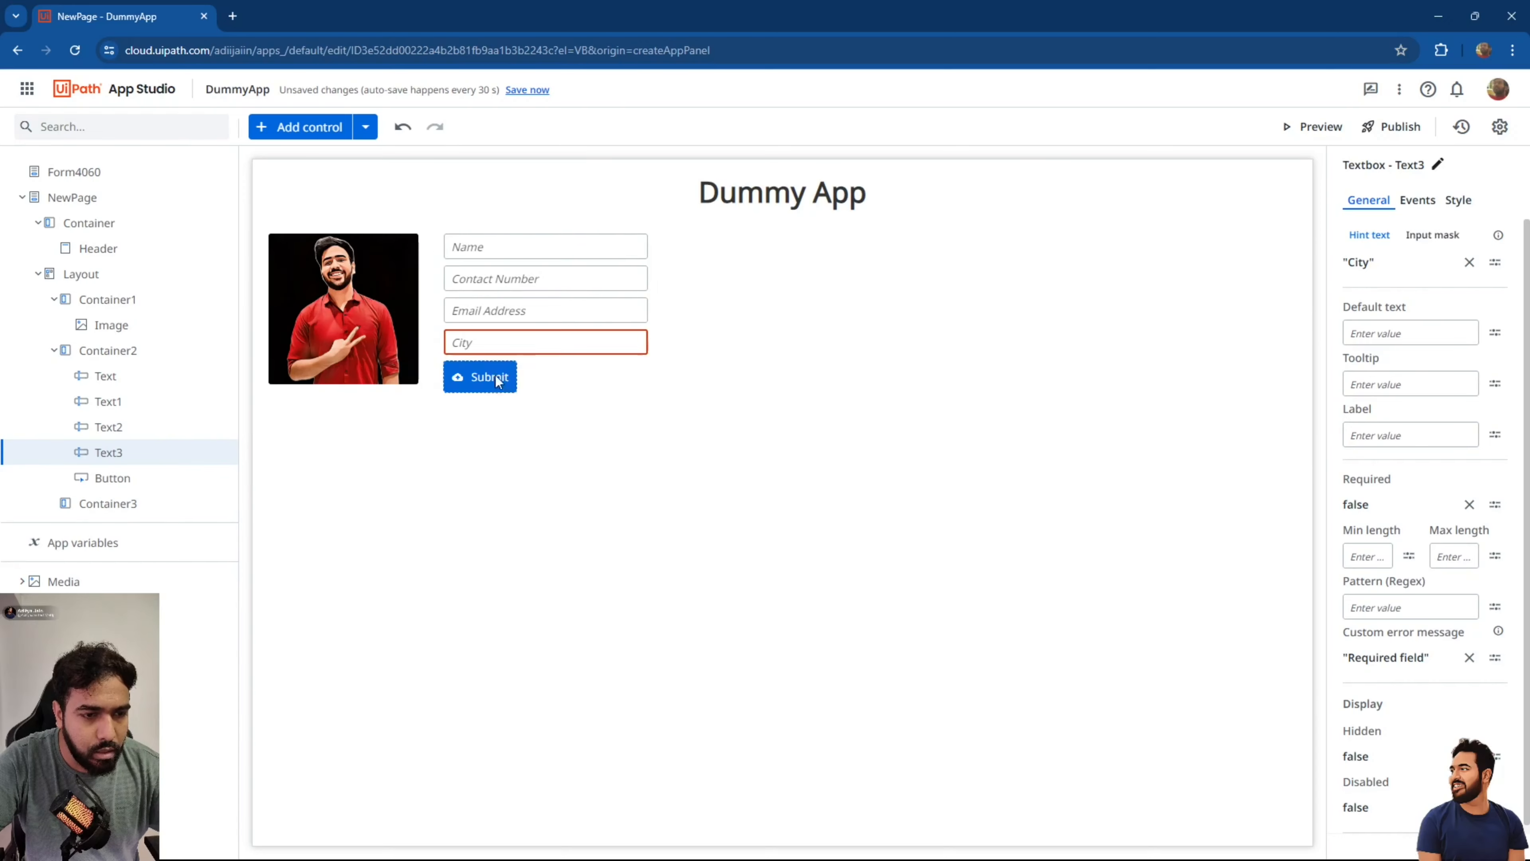
pyautogui.click(641, 395)
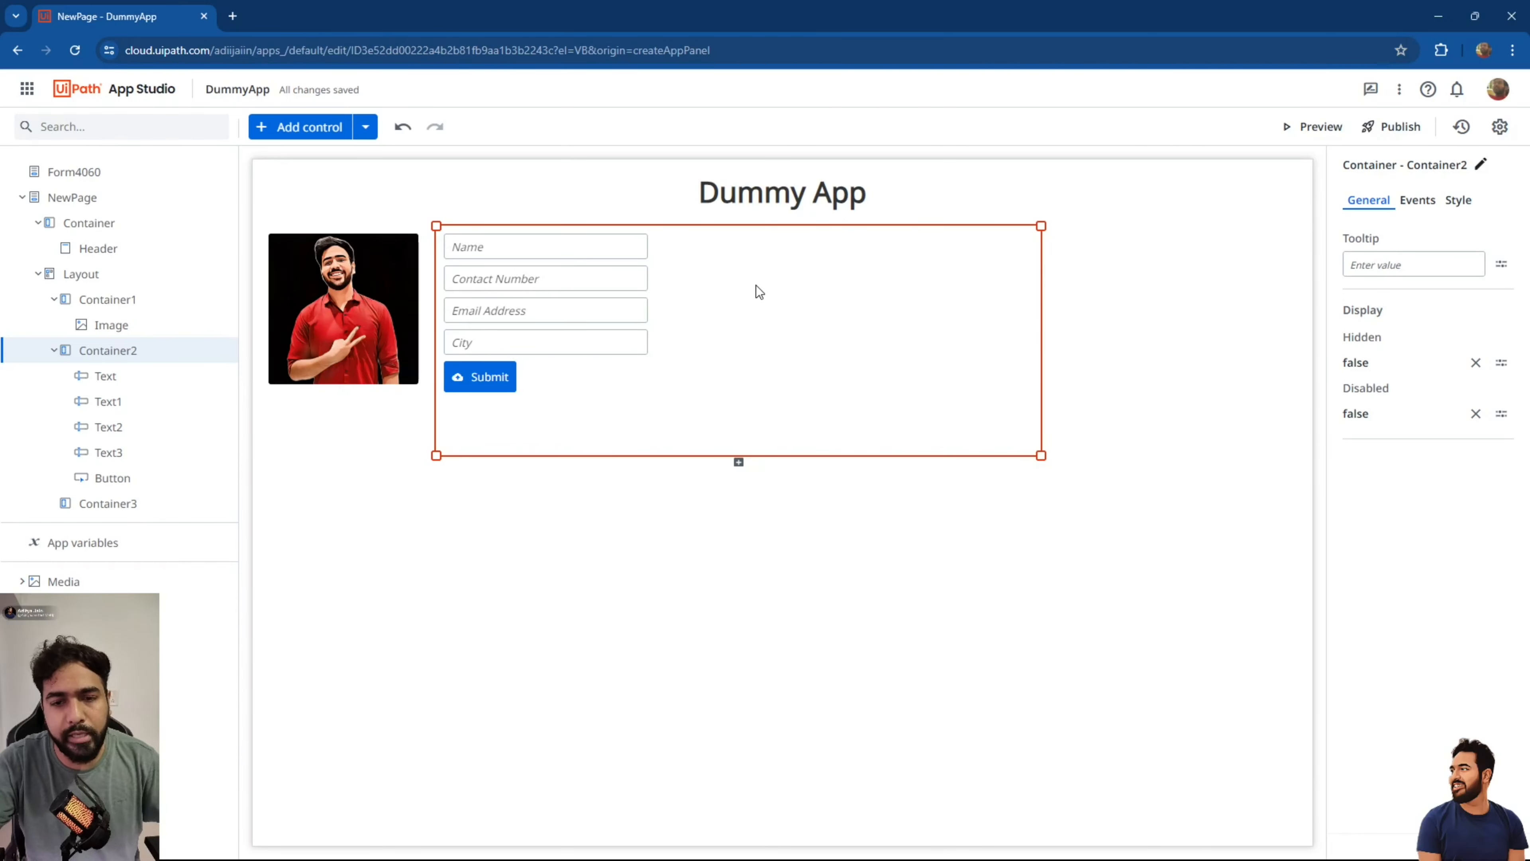
pyautogui.click(1131, 300)
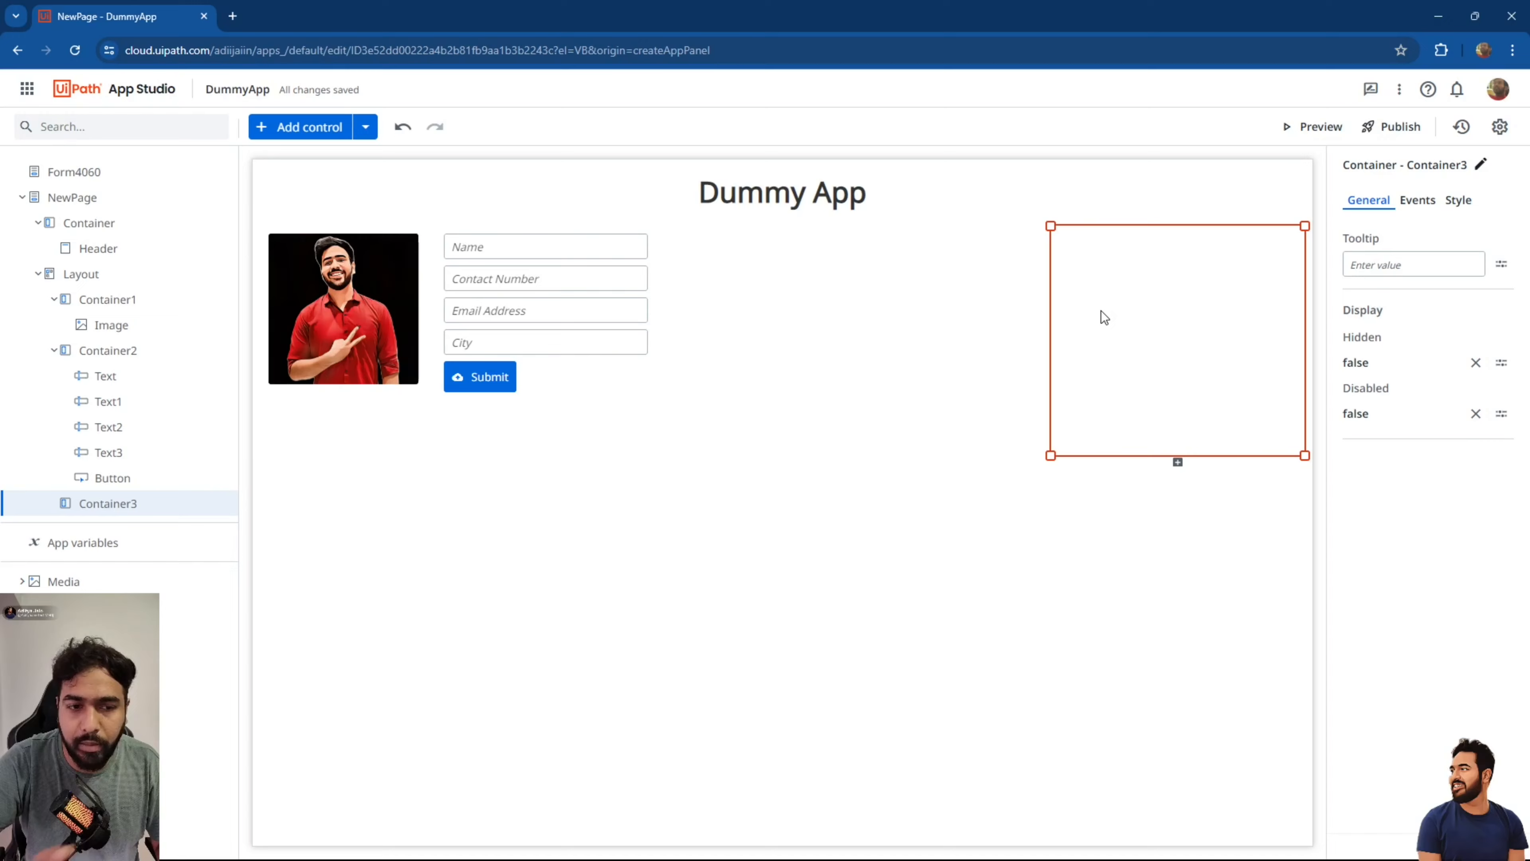
# Drop a Label into Container3 and clear its default text.
pyautogui.click(307, 126)
pyautogui.click(217, 216)
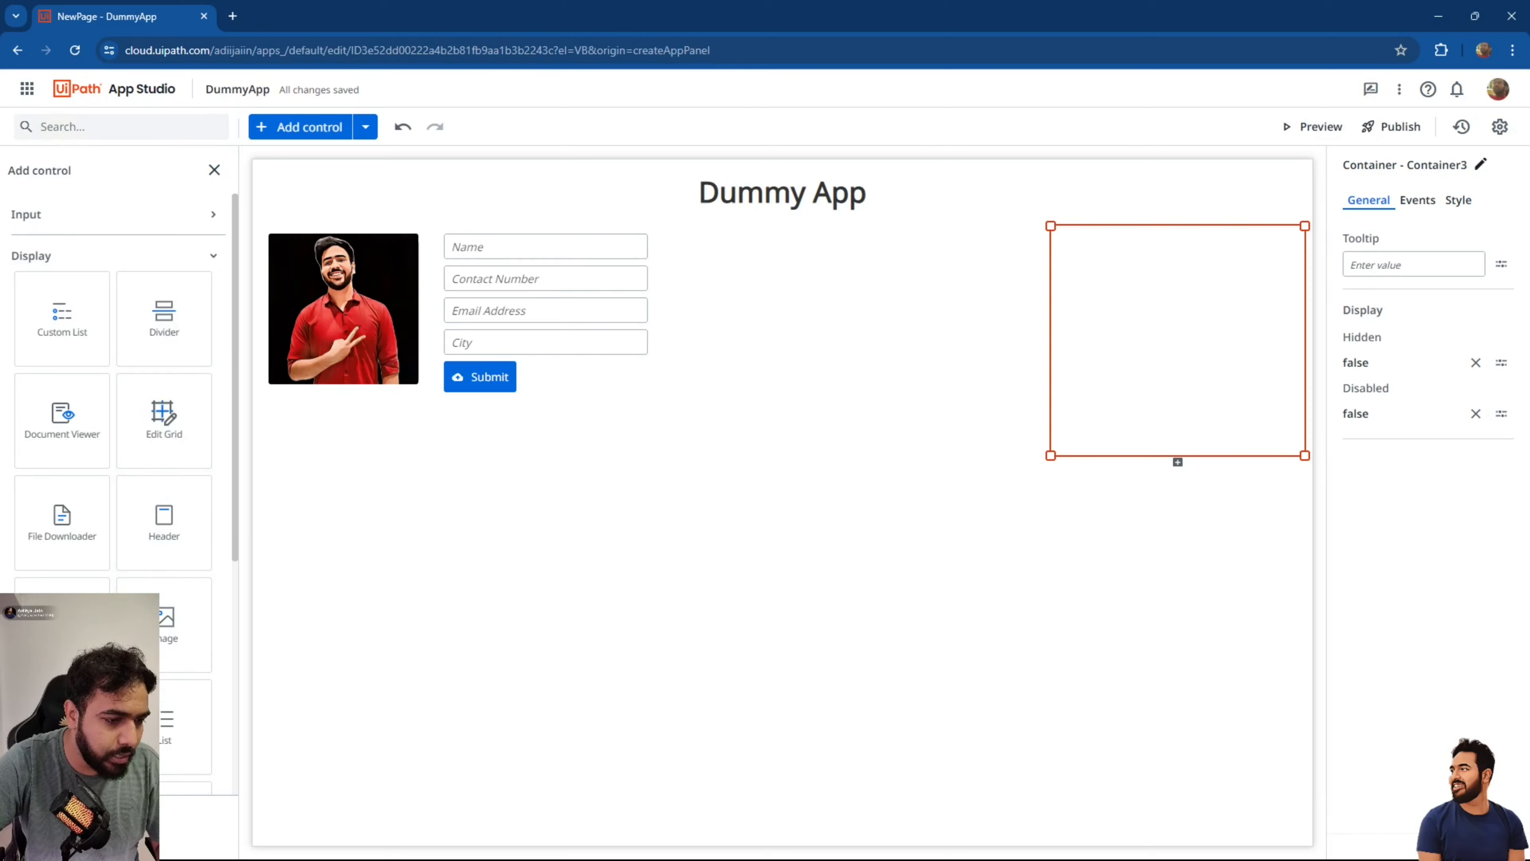
pyautogui.moveTo(62, 723); pyautogui.dragTo(1076, 256)
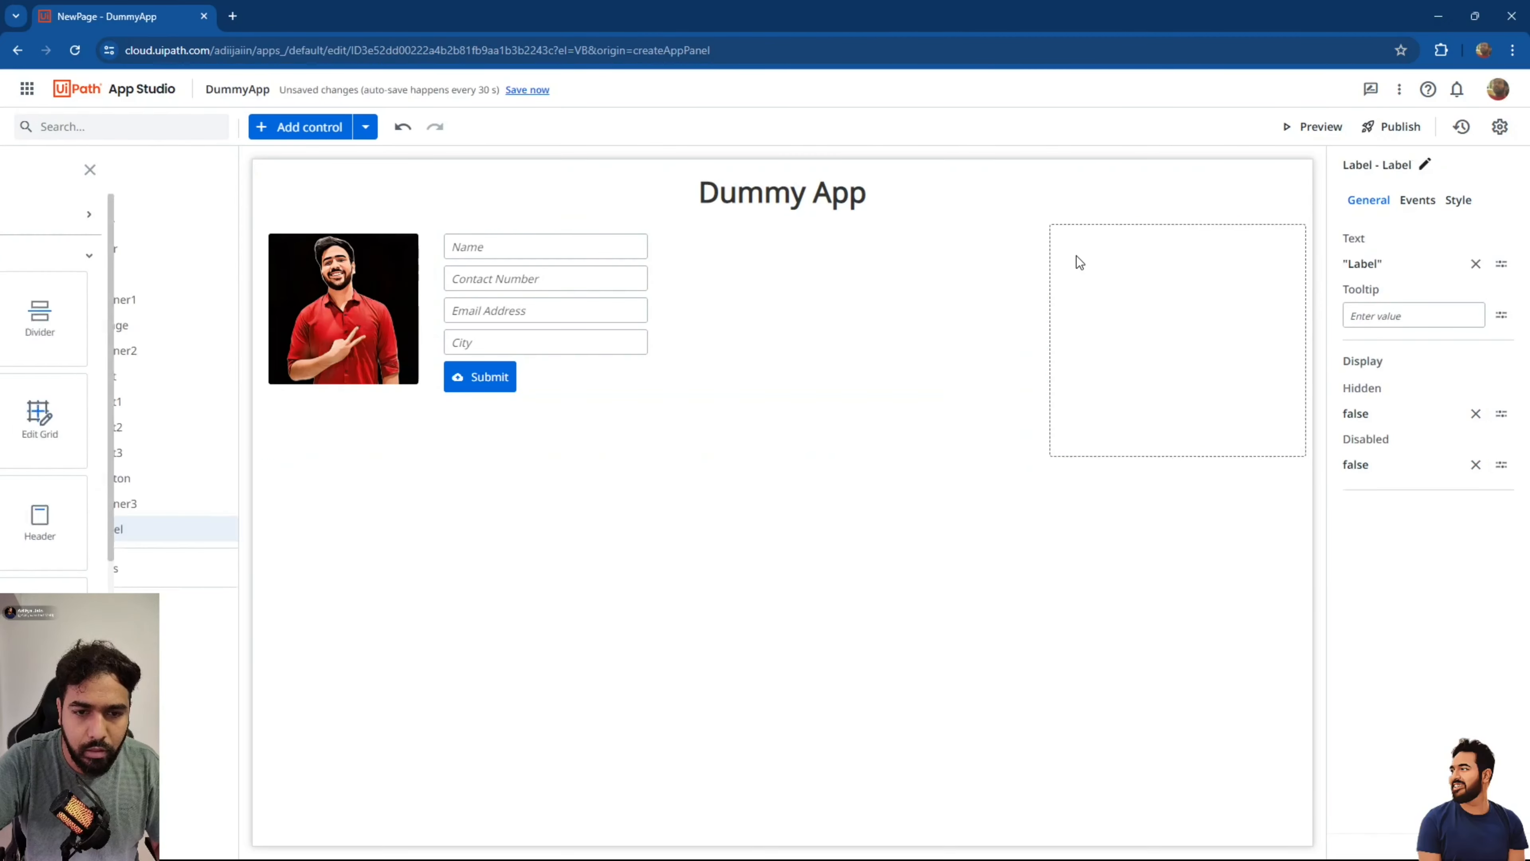
pyautogui.click(1476, 264)
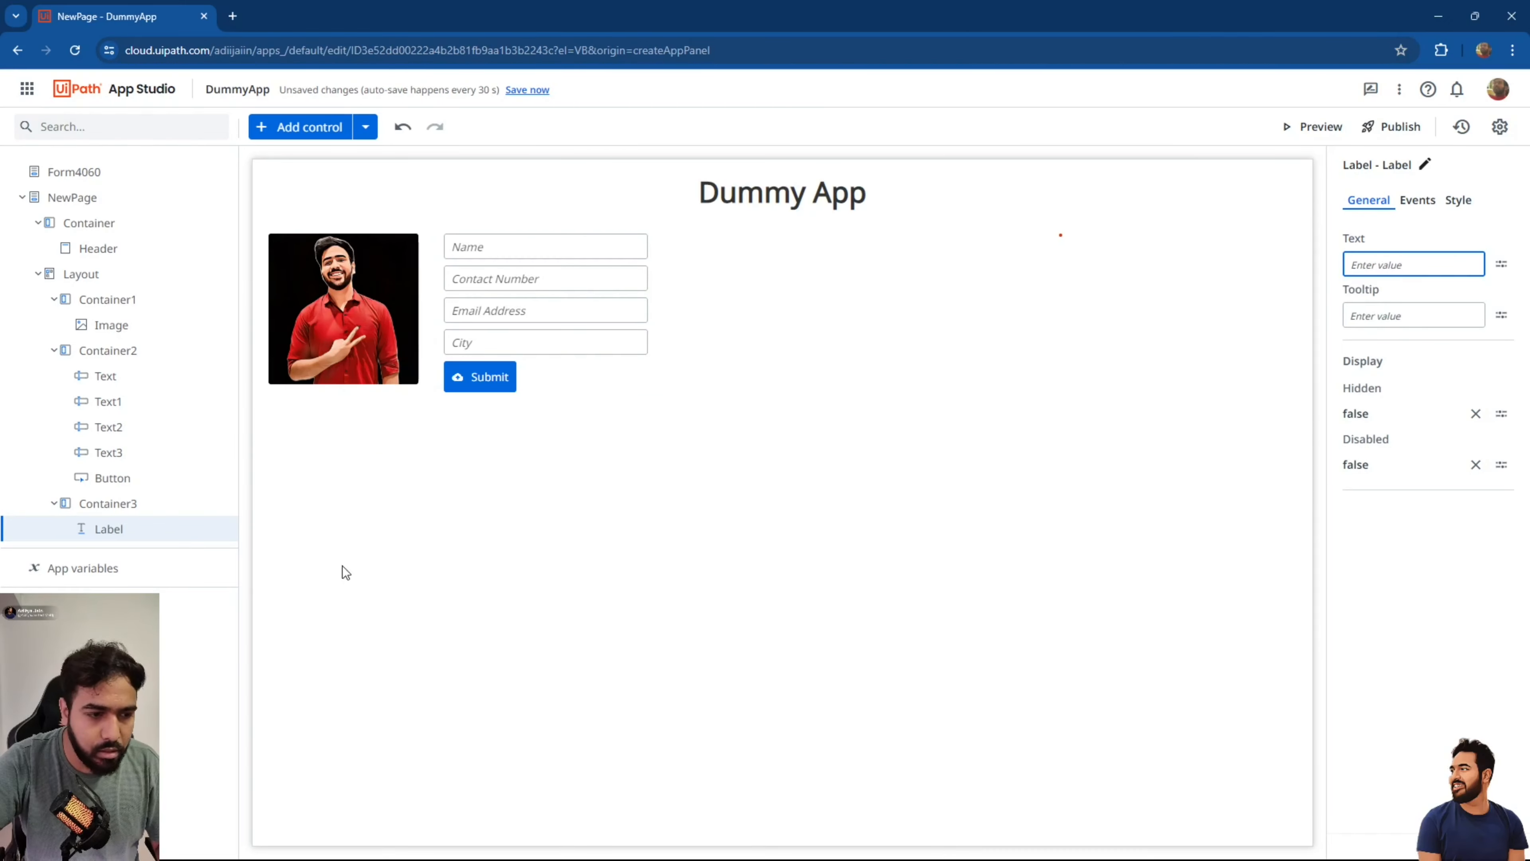
# Duplicate the empty label with Ctrl+D and check the copies in the page tree.
pyautogui.click(111, 536)
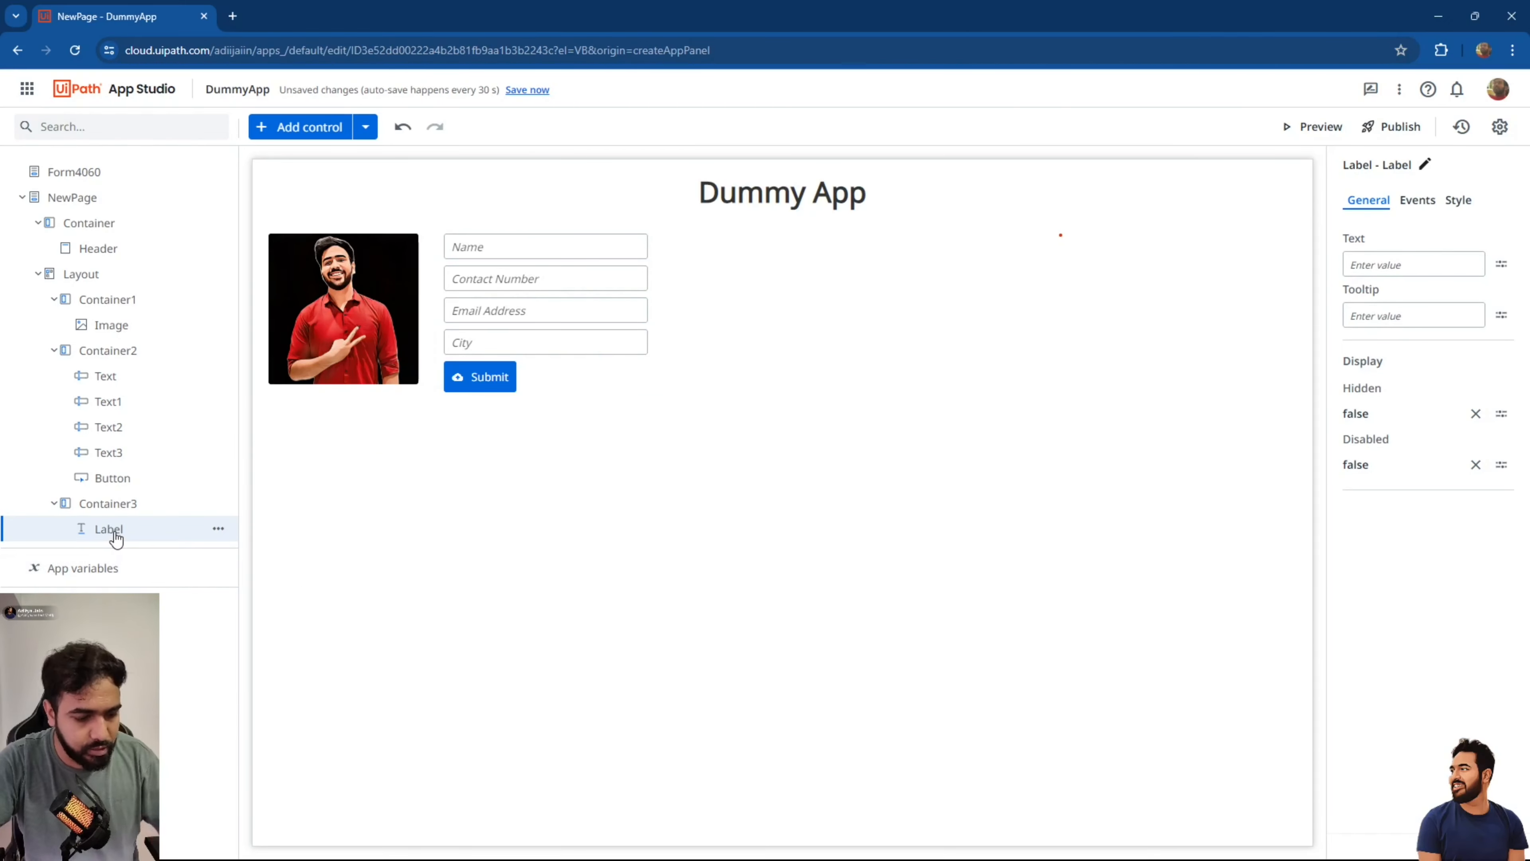
pyautogui.hotkey('ctrl', 'd')
pyautogui.hotkey('ctrl', 'd')
pyautogui.hotkey('ctrl', 'd')
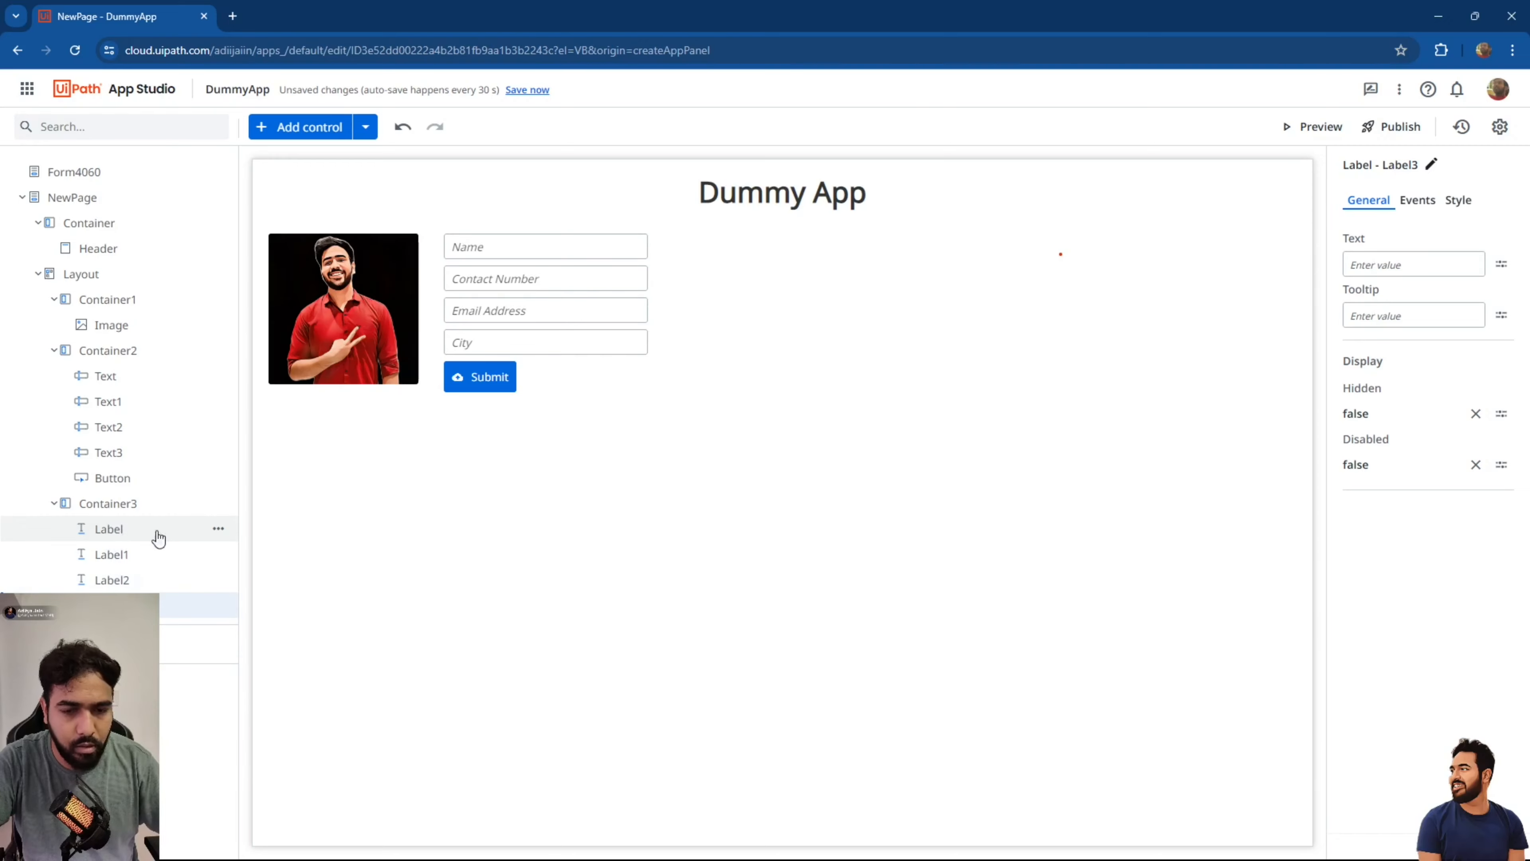
pyautogui.click(121, 530)
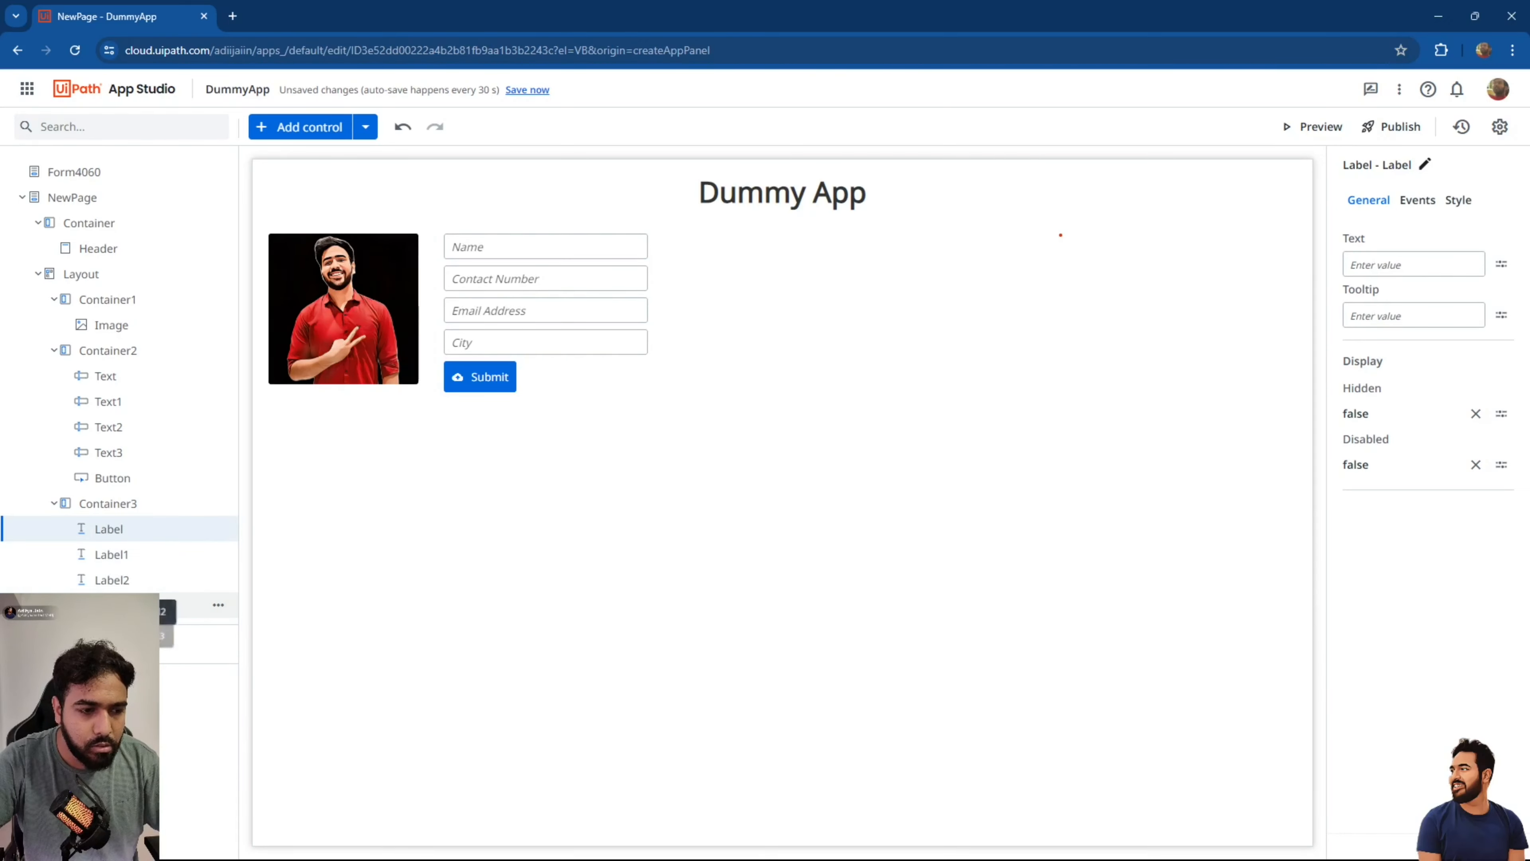
pyautogui.click(115, 605)
pyautogui.click(123, 557)
pyautogui.click(109, 533)
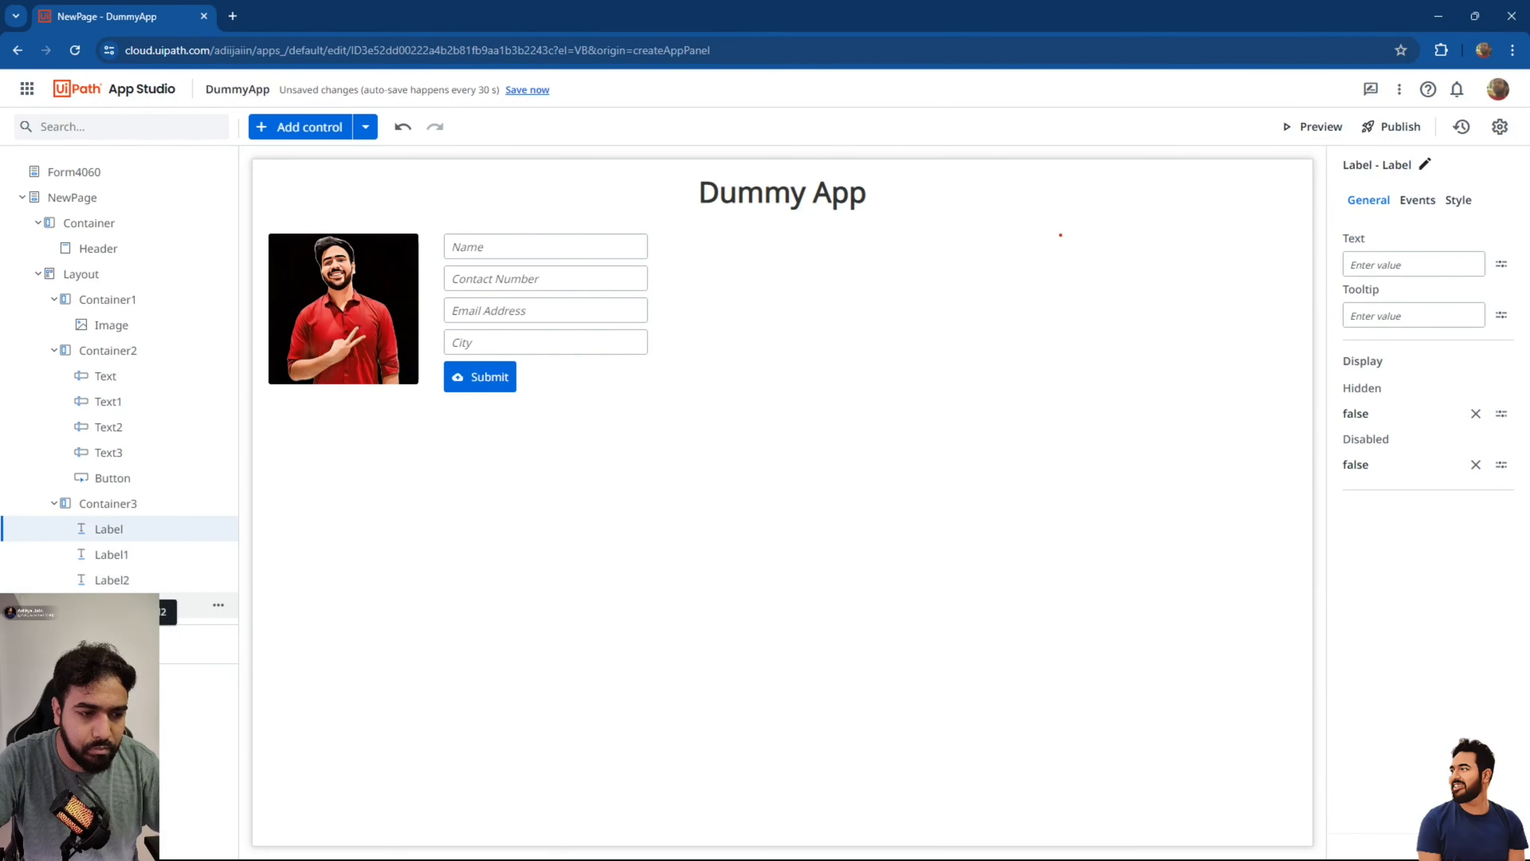
pyautogui.click(115, 605)
pyautogui.click(151, 534)
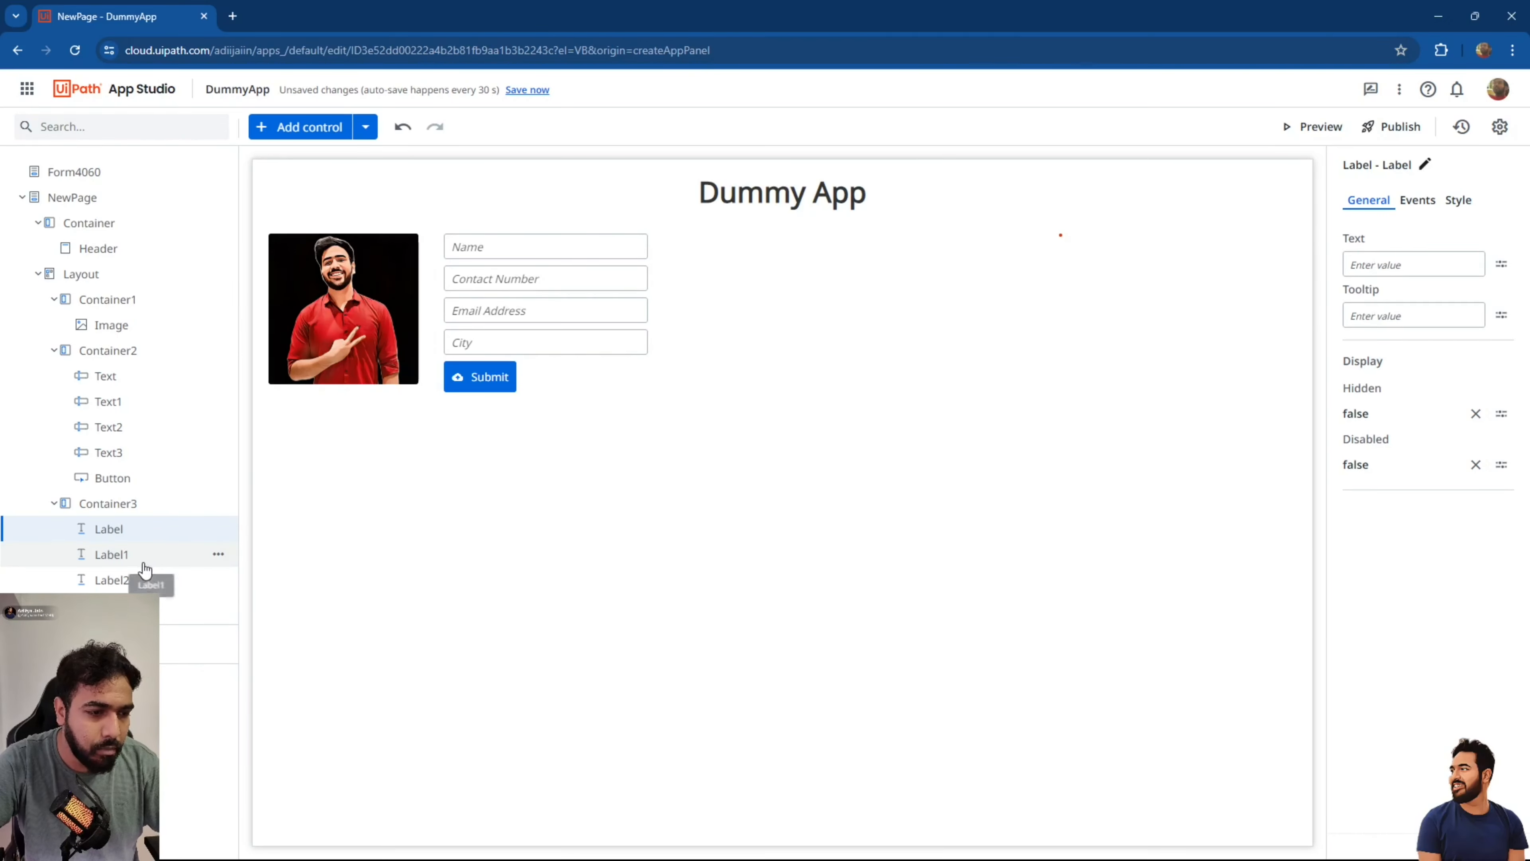
# Start a new click-event rule for the Submit button.
pyautogui.click(463, 388)
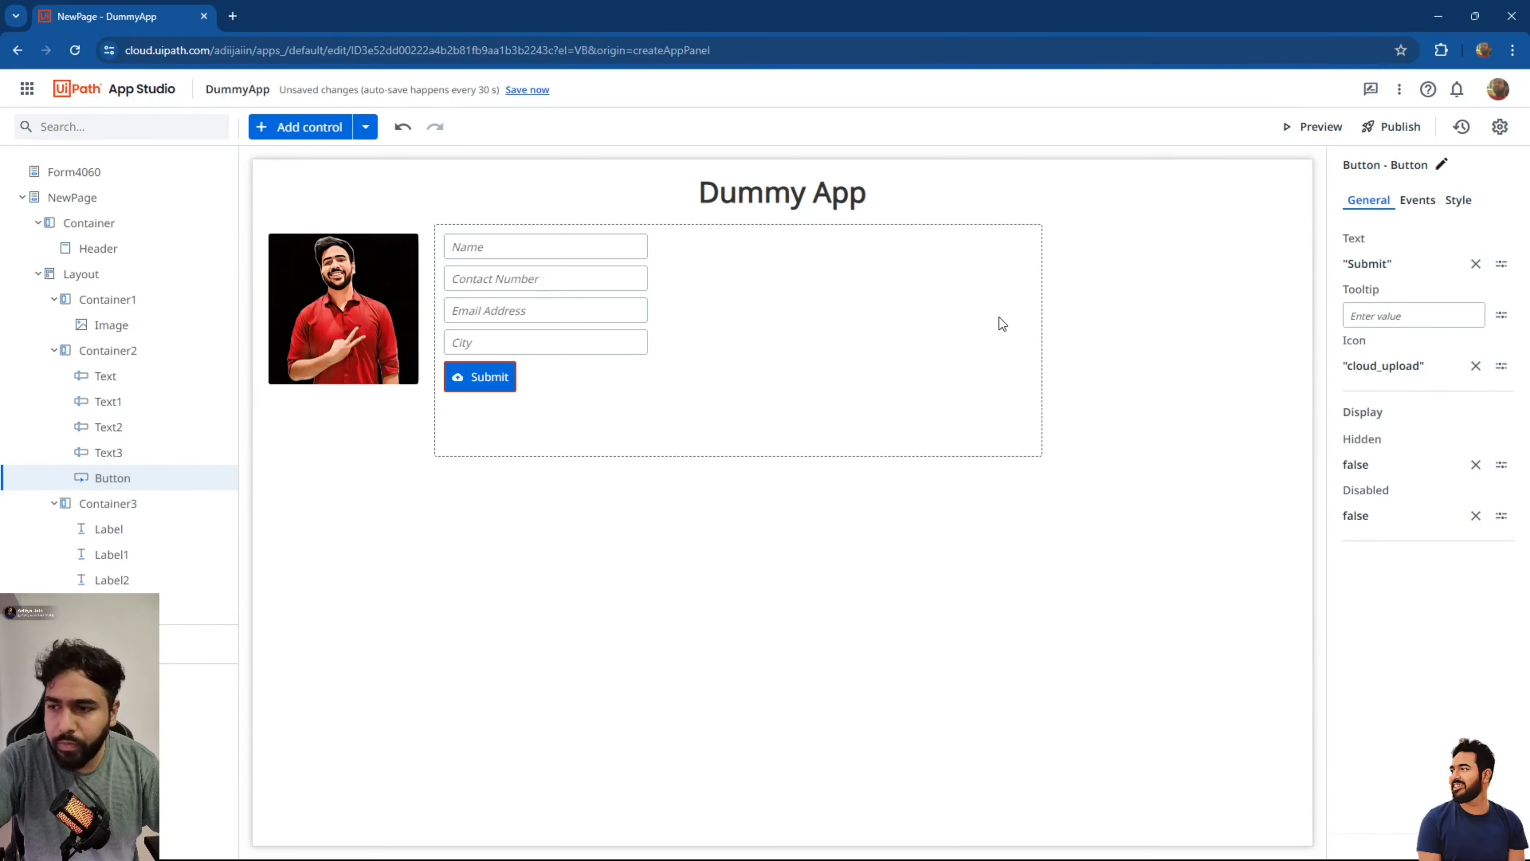
pyautogui.click(1417, 200)
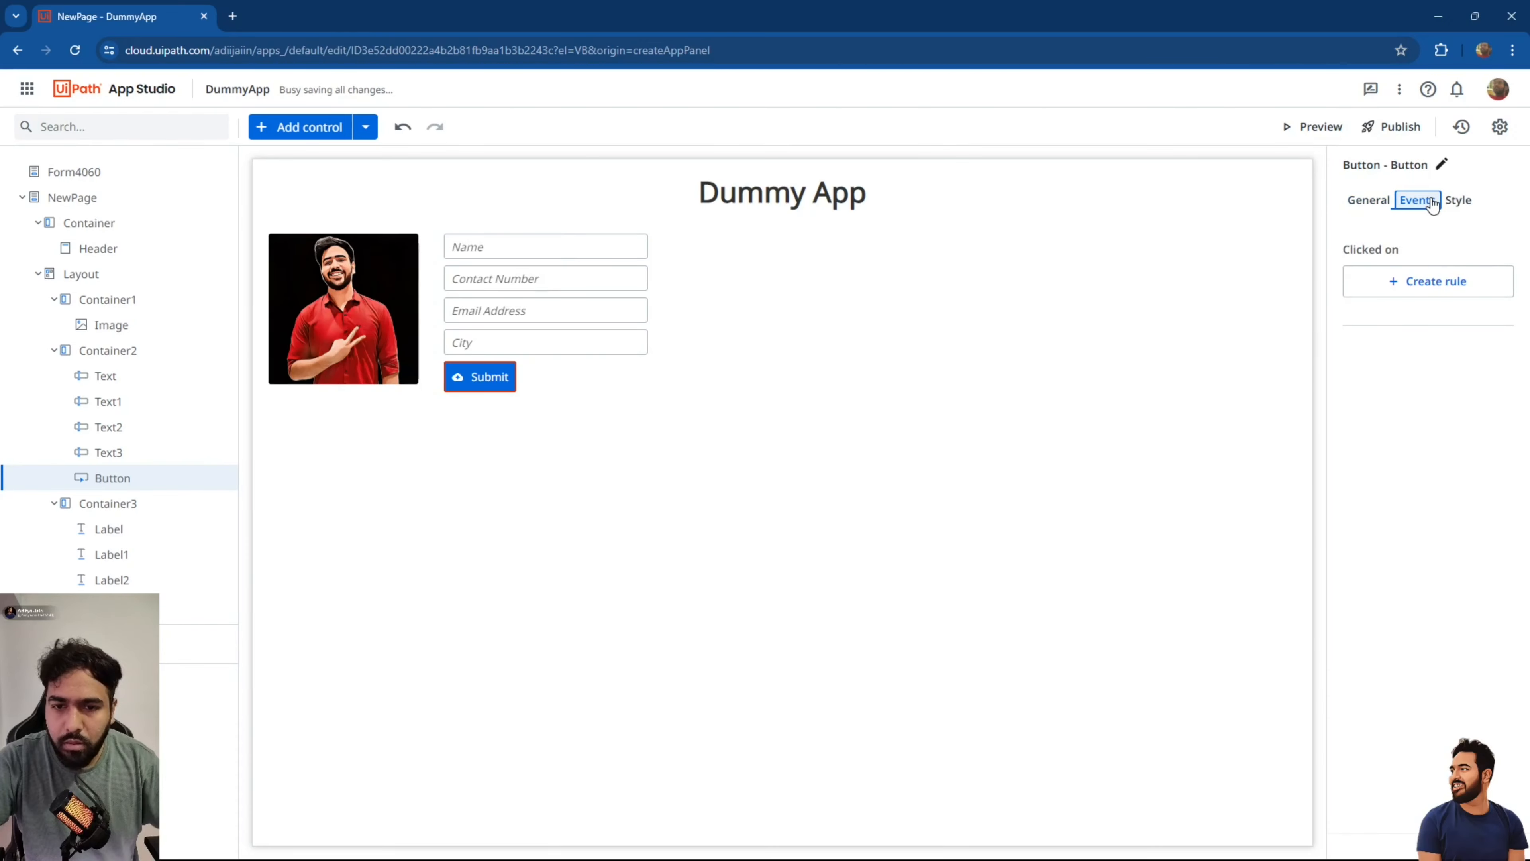
pyautogui.click(1404, 295)
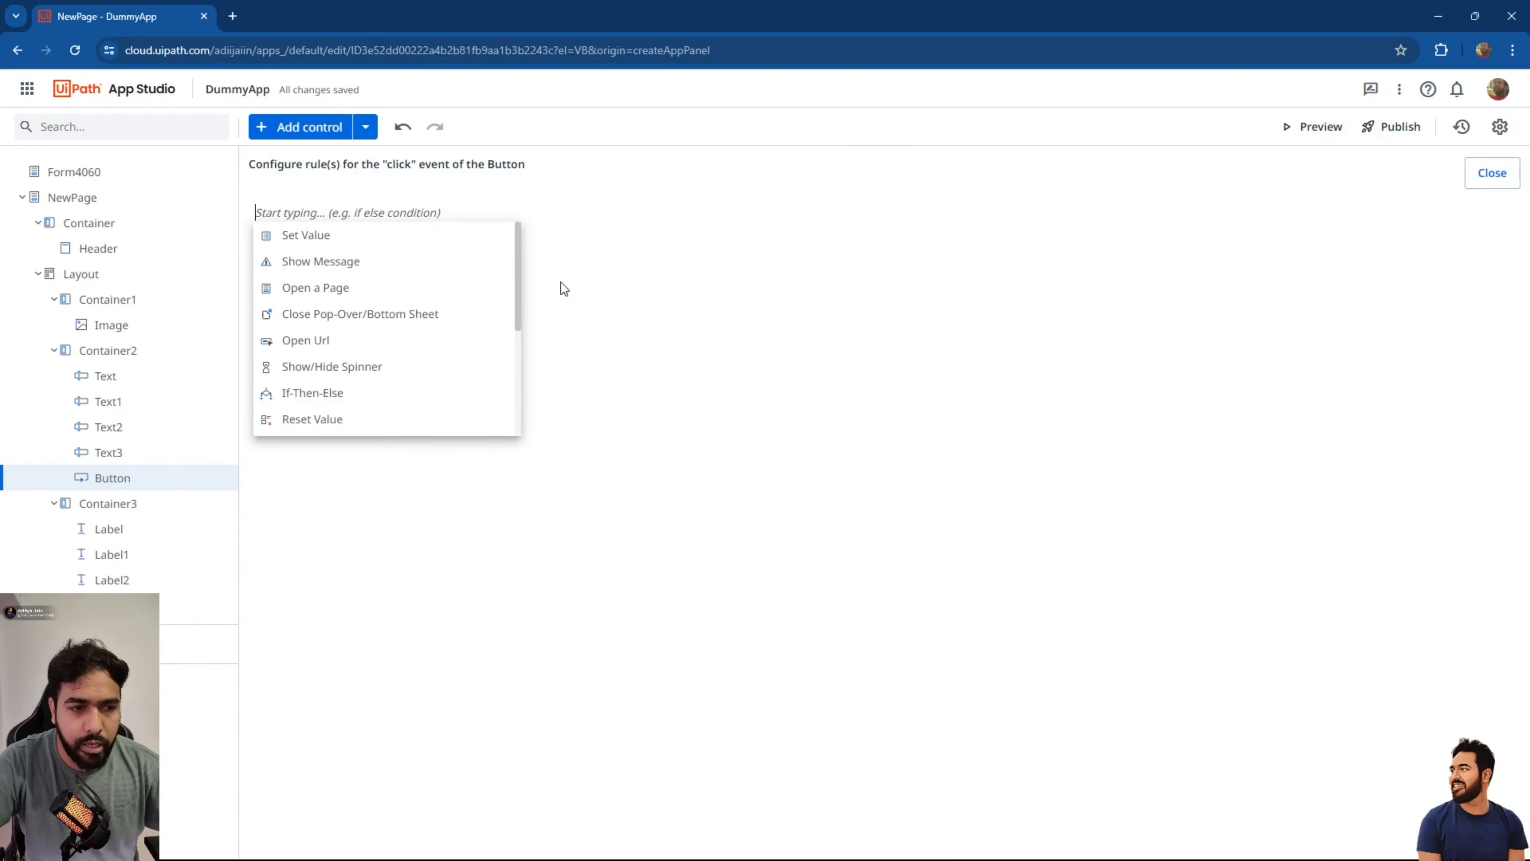
# Add a Set Value step with no target to the Submit button's click rule, then close the rule editor.
pyautogui.click(376, 244)
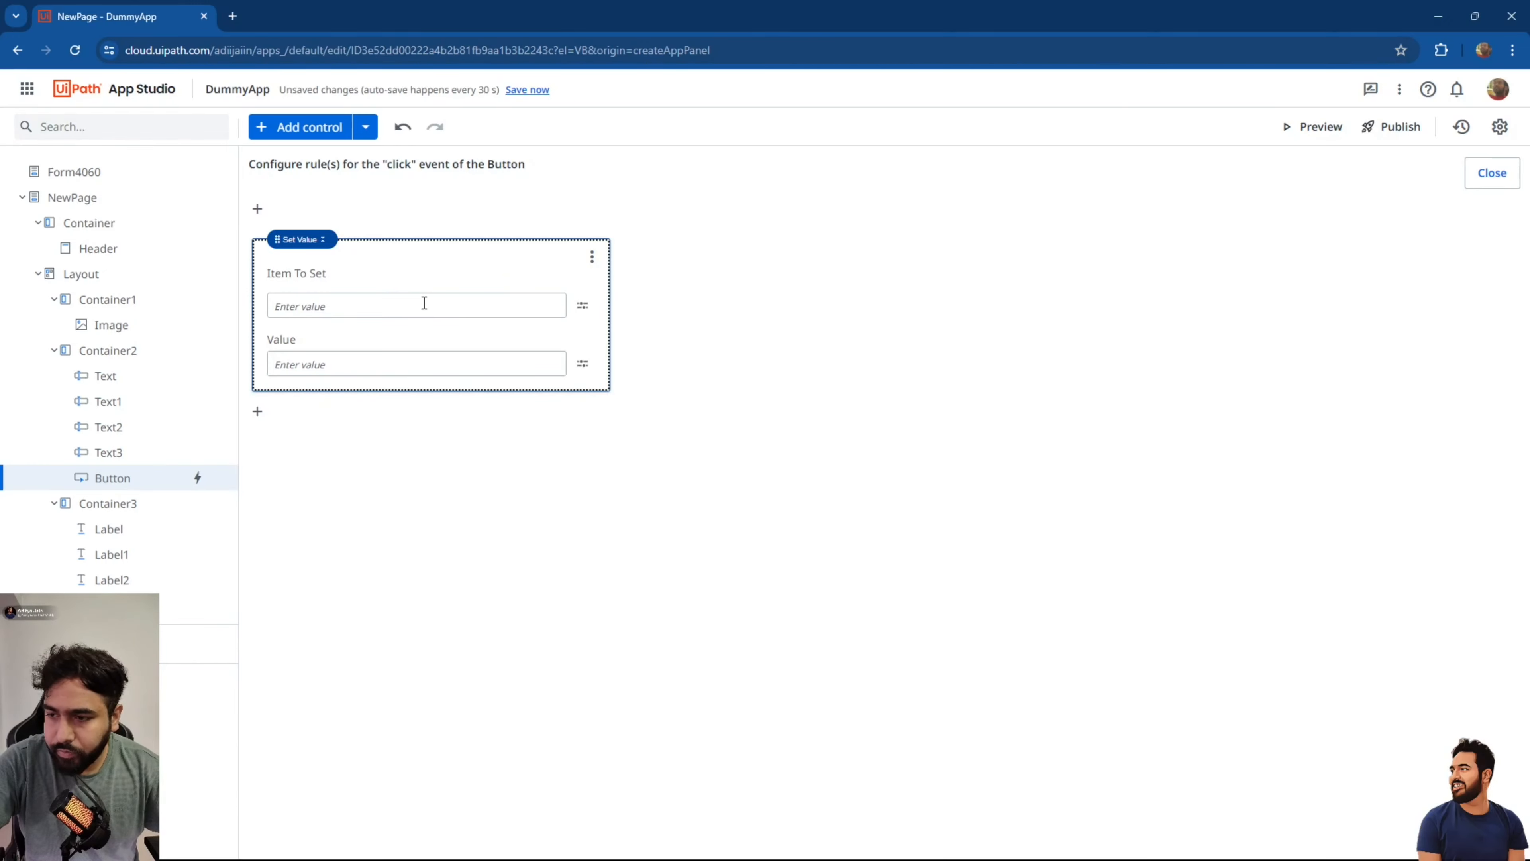
pyautogui.click(584, 306)
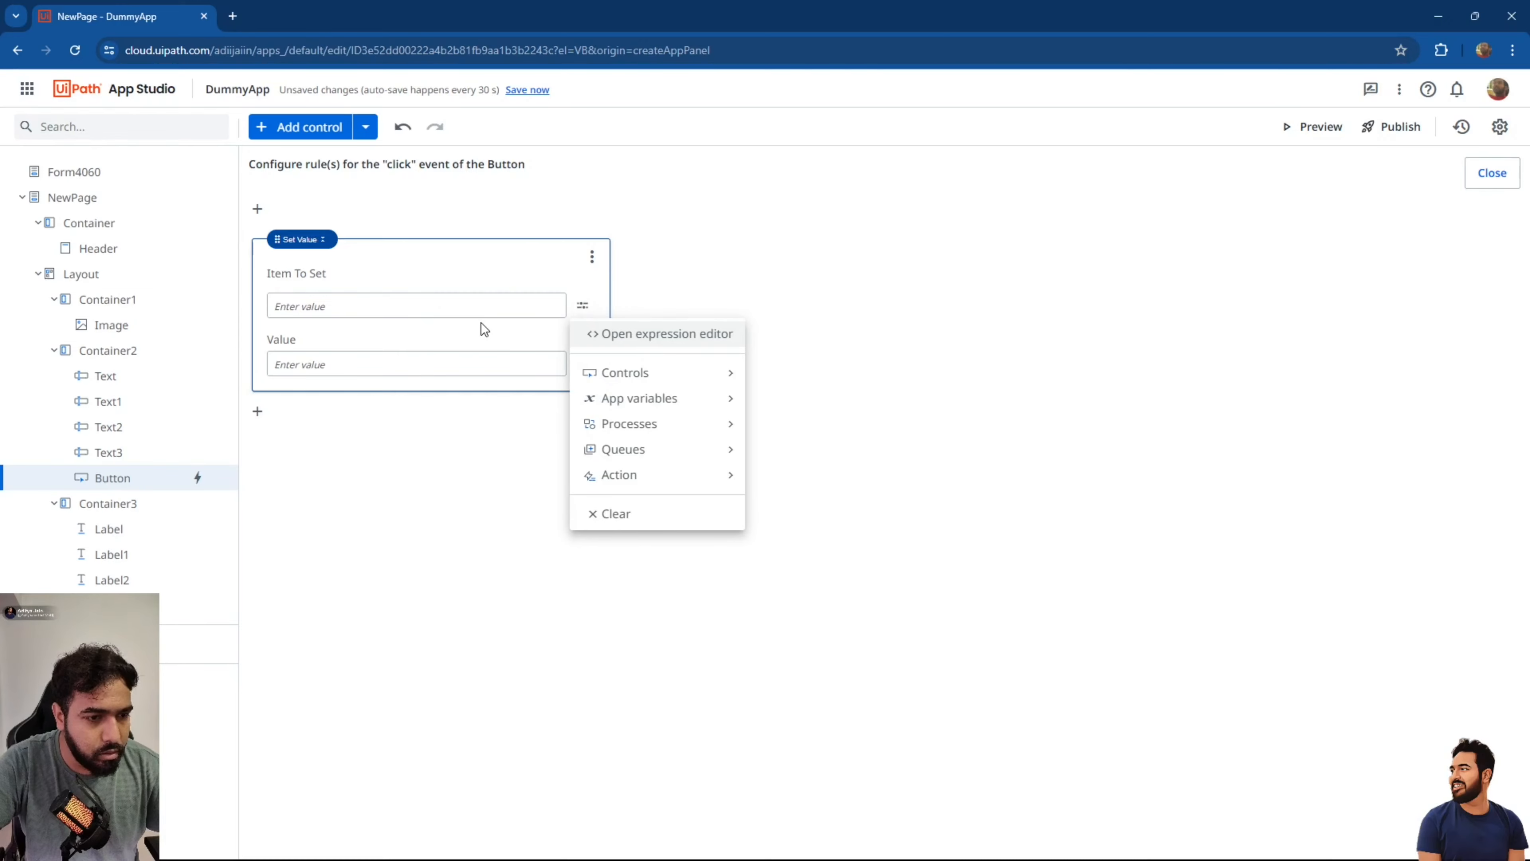
pyautogui.click(773, 281)
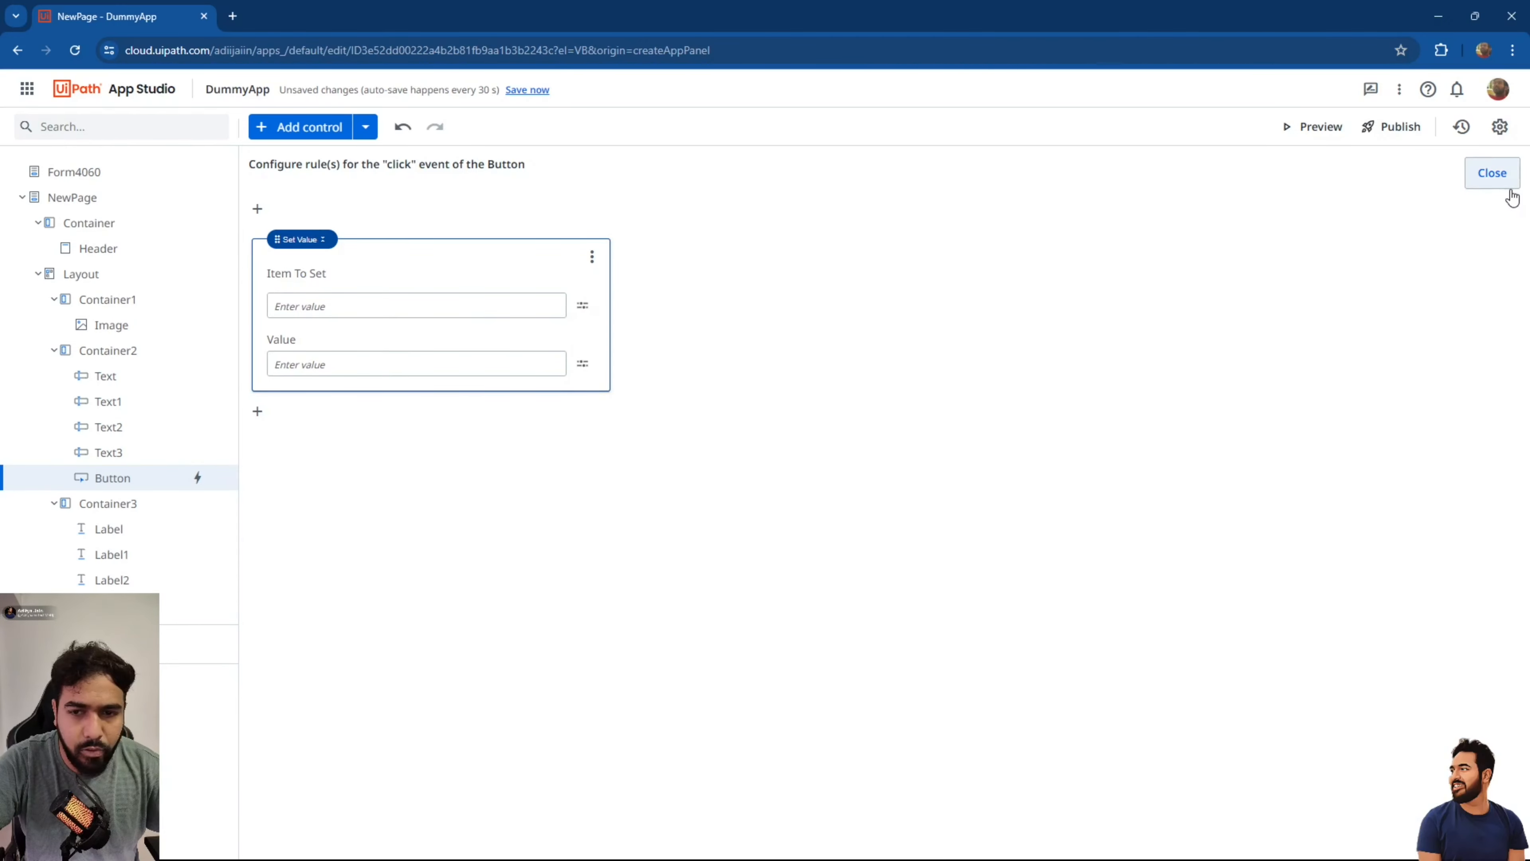
pyautogui.click(1491, 173)
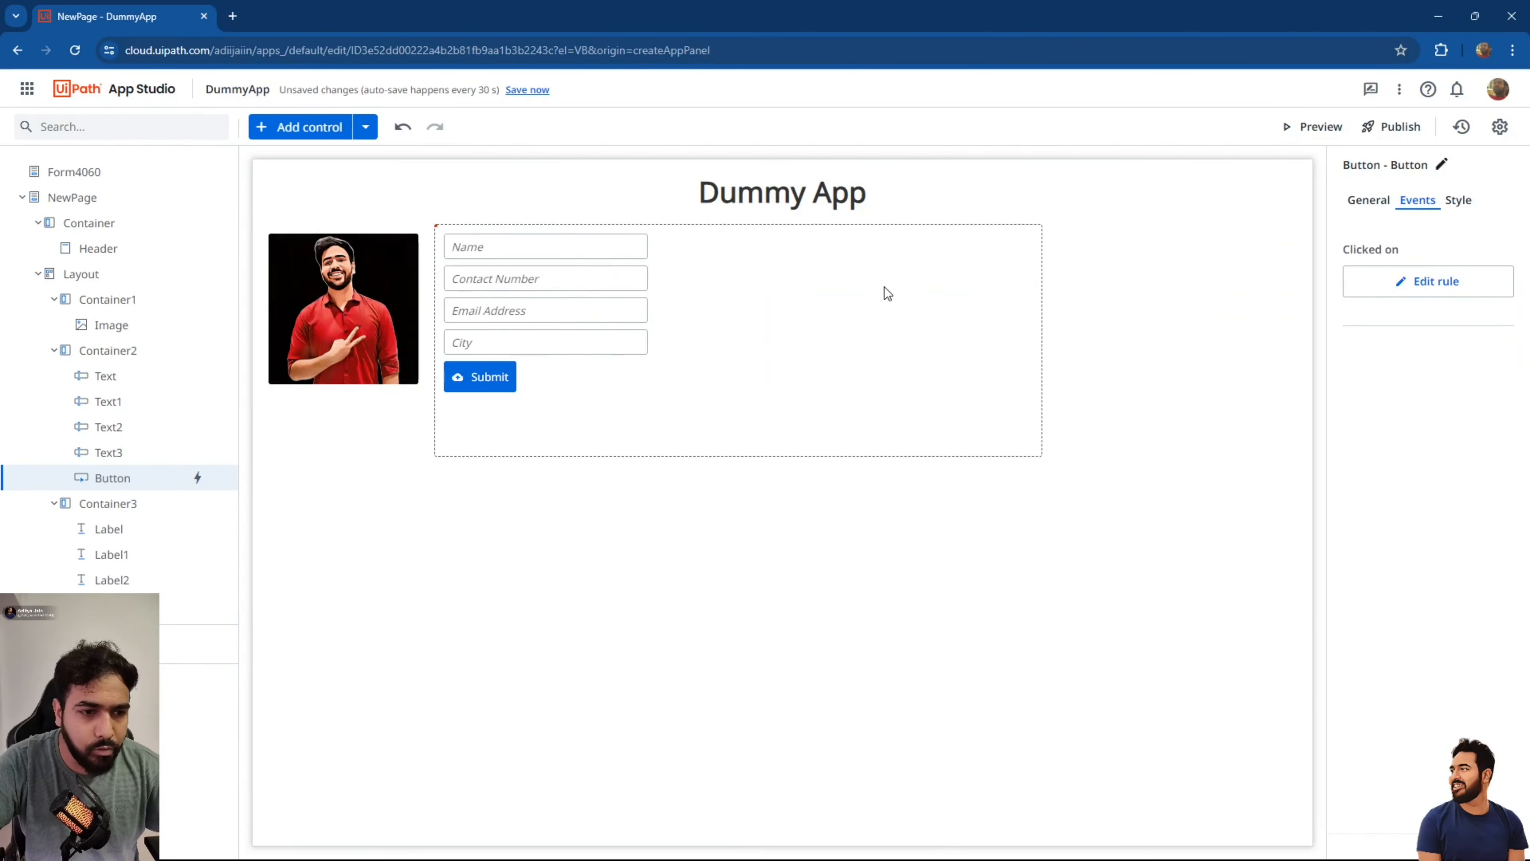
# Move NewPage above Form4060, save all changes, and launch a preview of DummyApp.
pyautogui.click(613, 310)
pyautogui.click(534, 249)
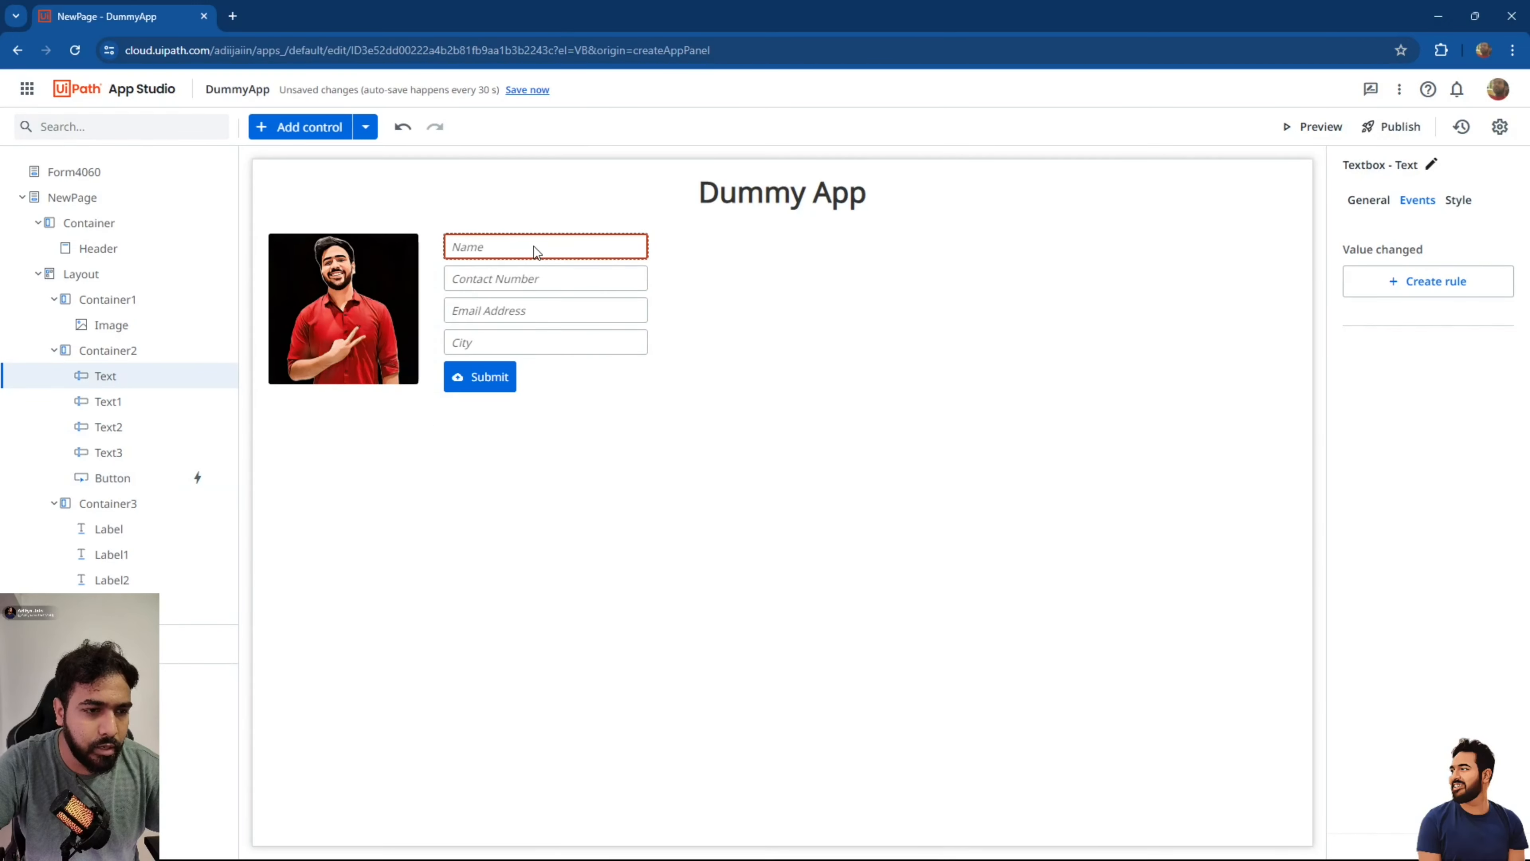
pyautogui.click(33, 196)
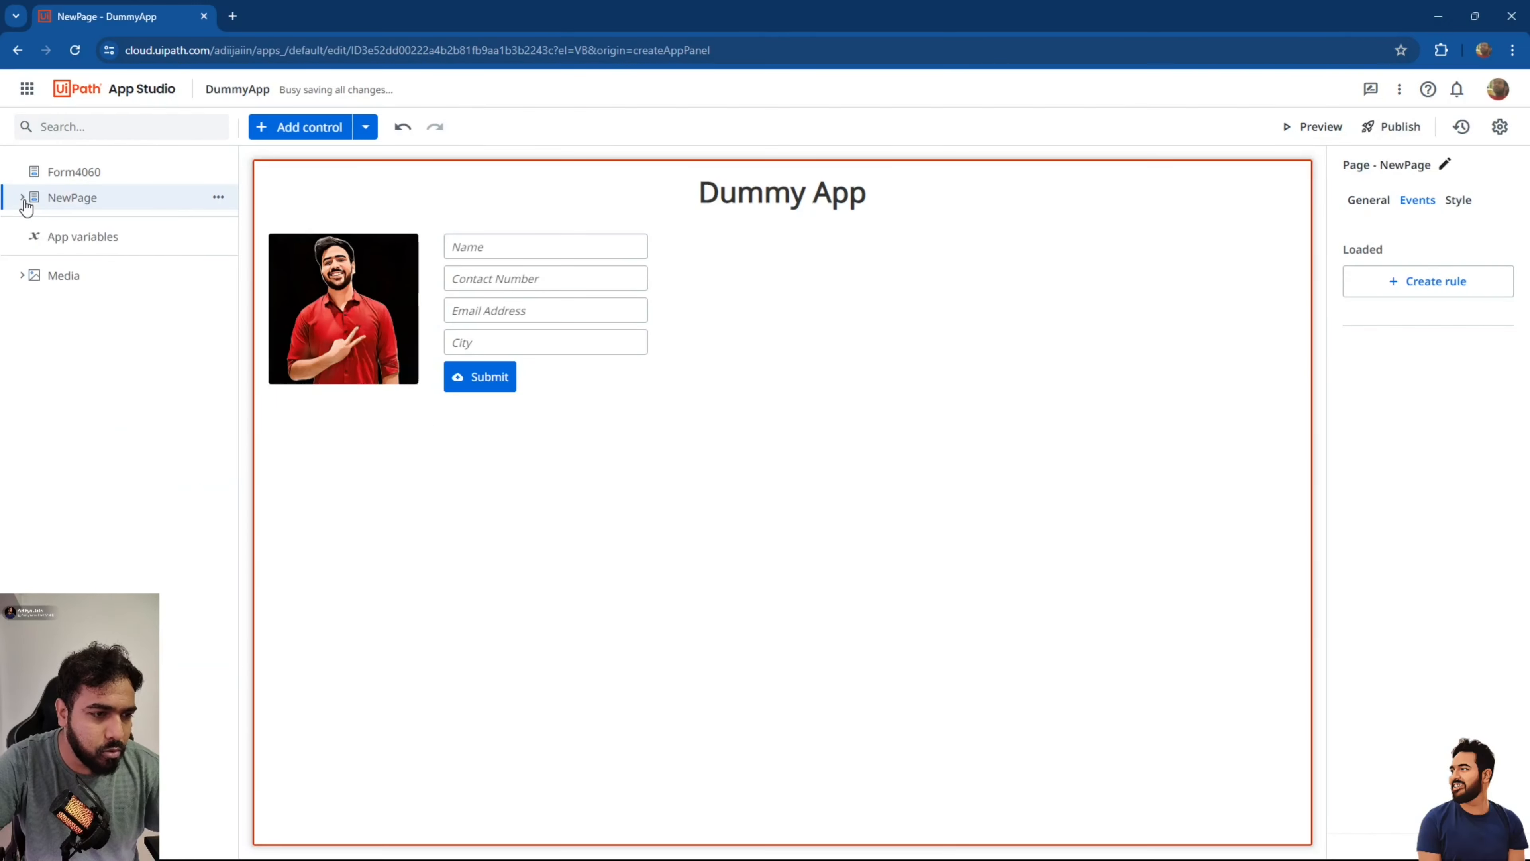
pyautogui.rightClick(96, 202)
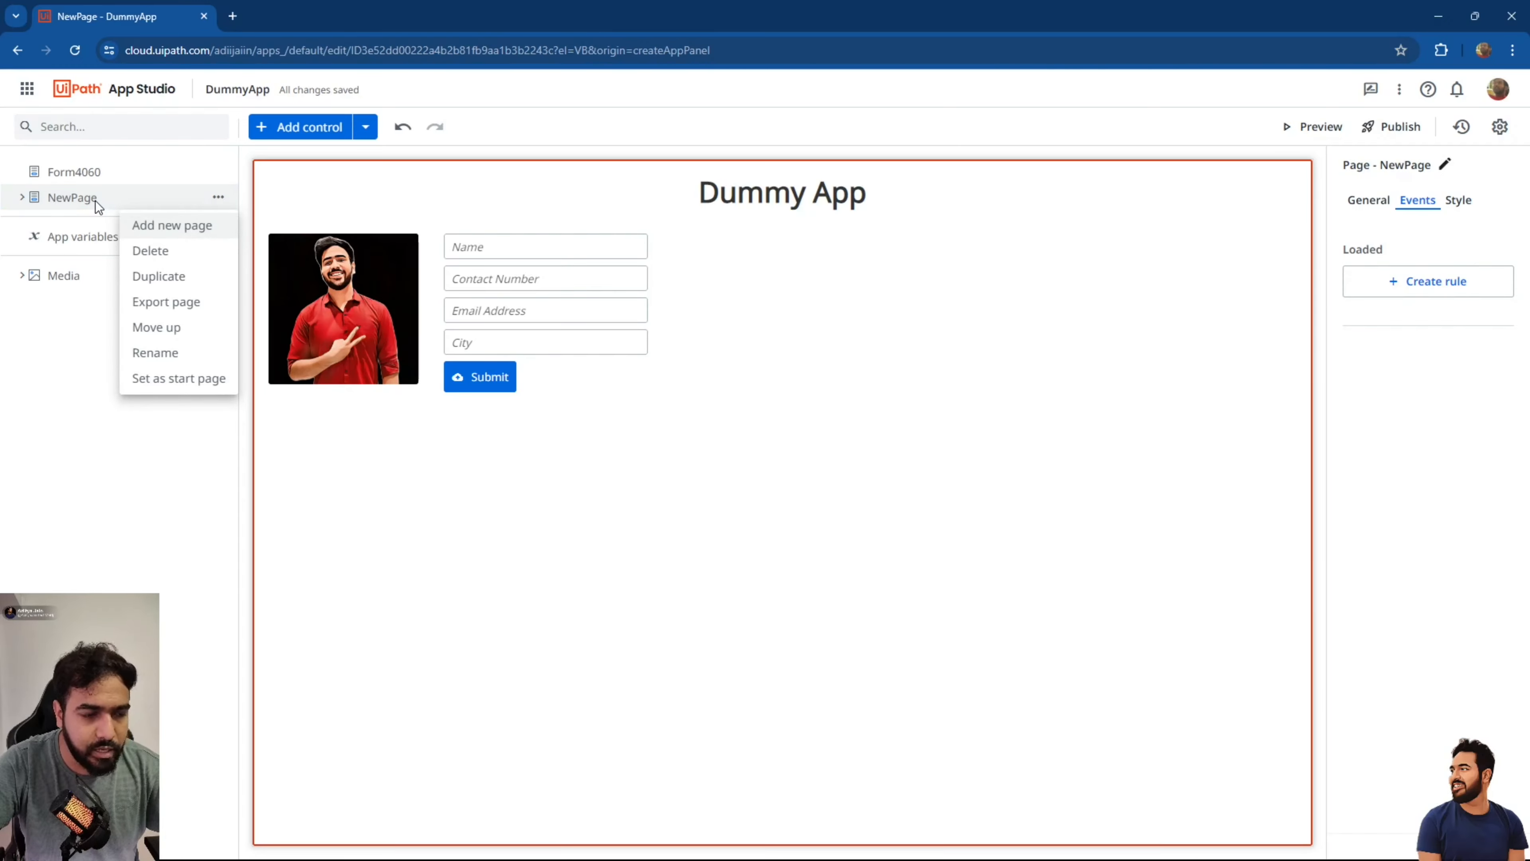
pyautogui.click(211, 386)
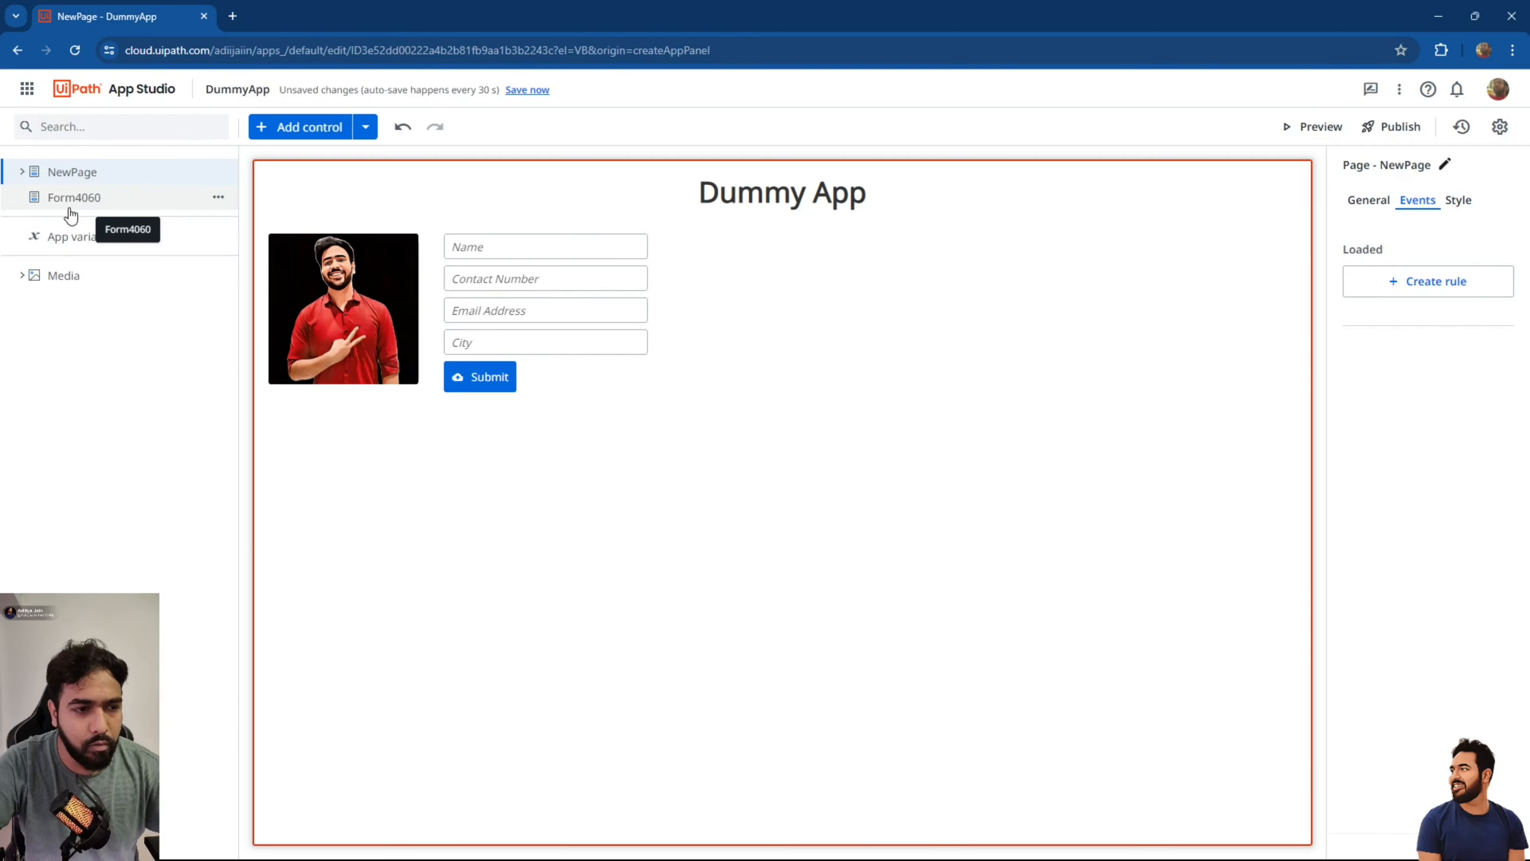
pyautogui.click(527, 91)
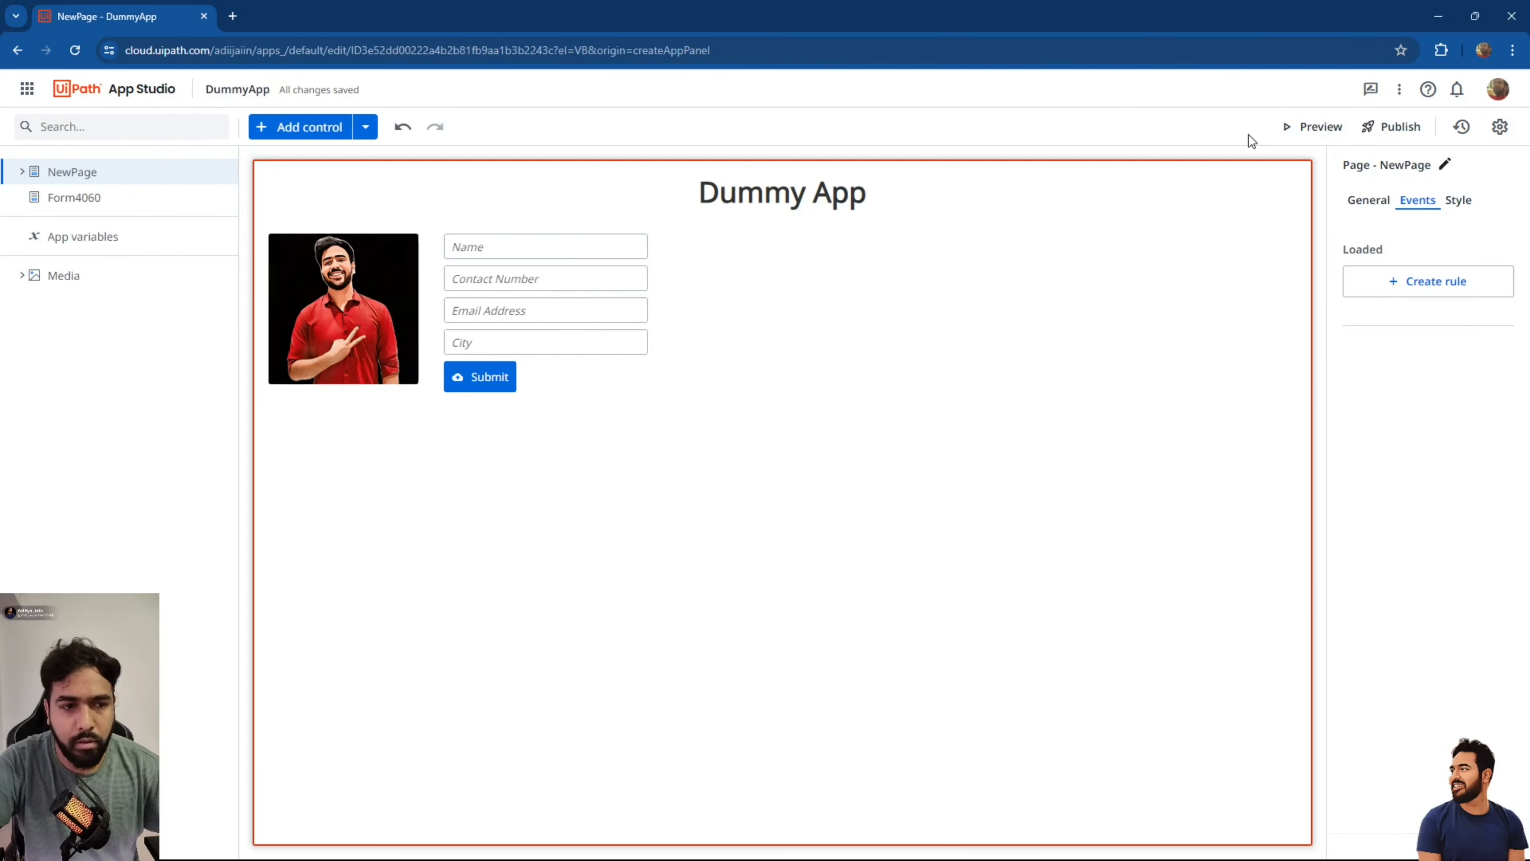
pyautogui.click(1320, 128)
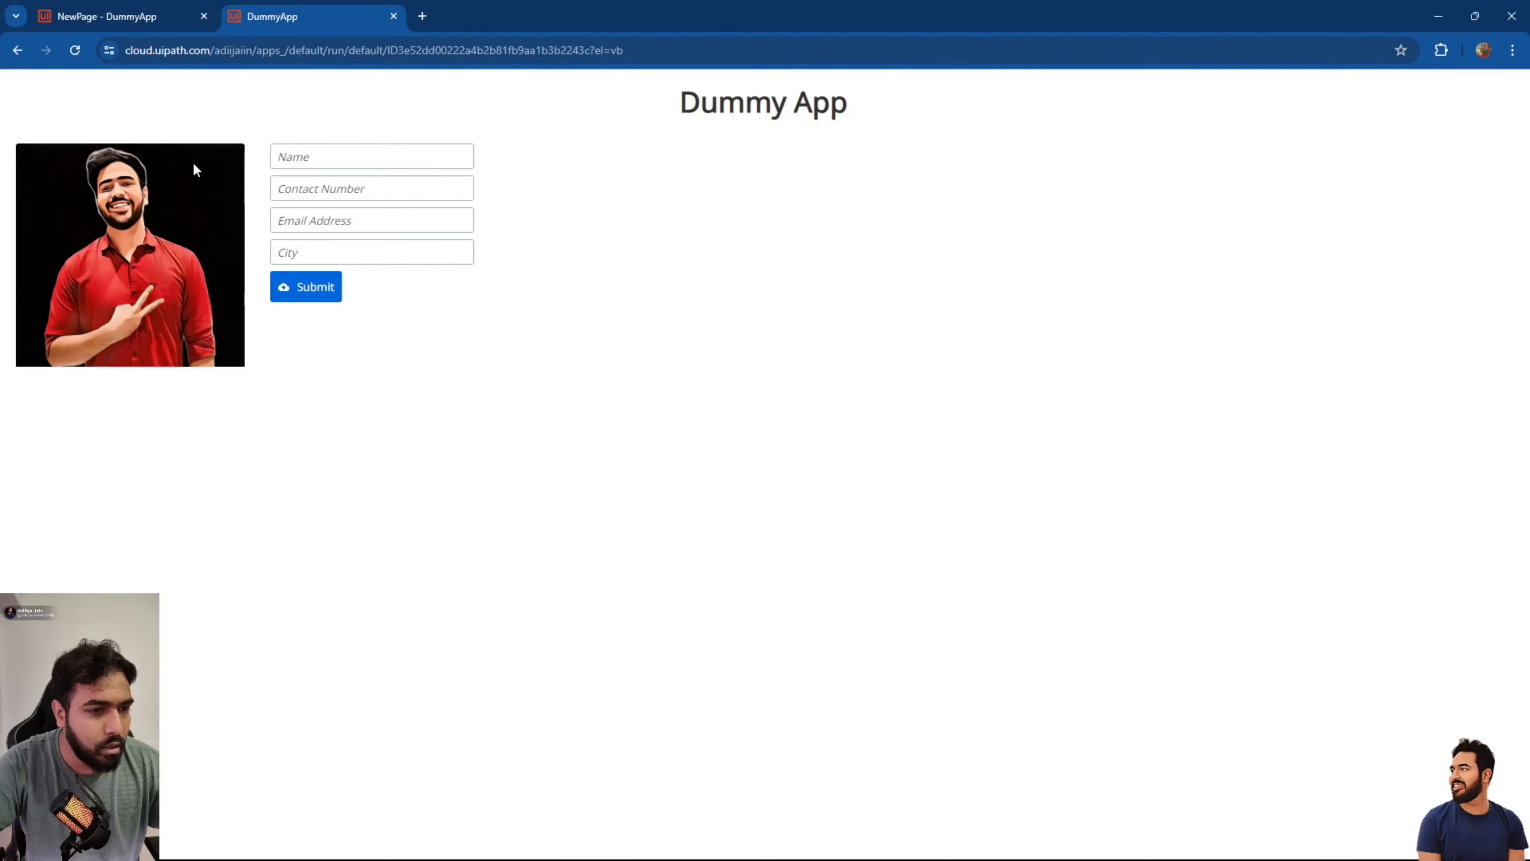
pyautogui.click(291, 155)
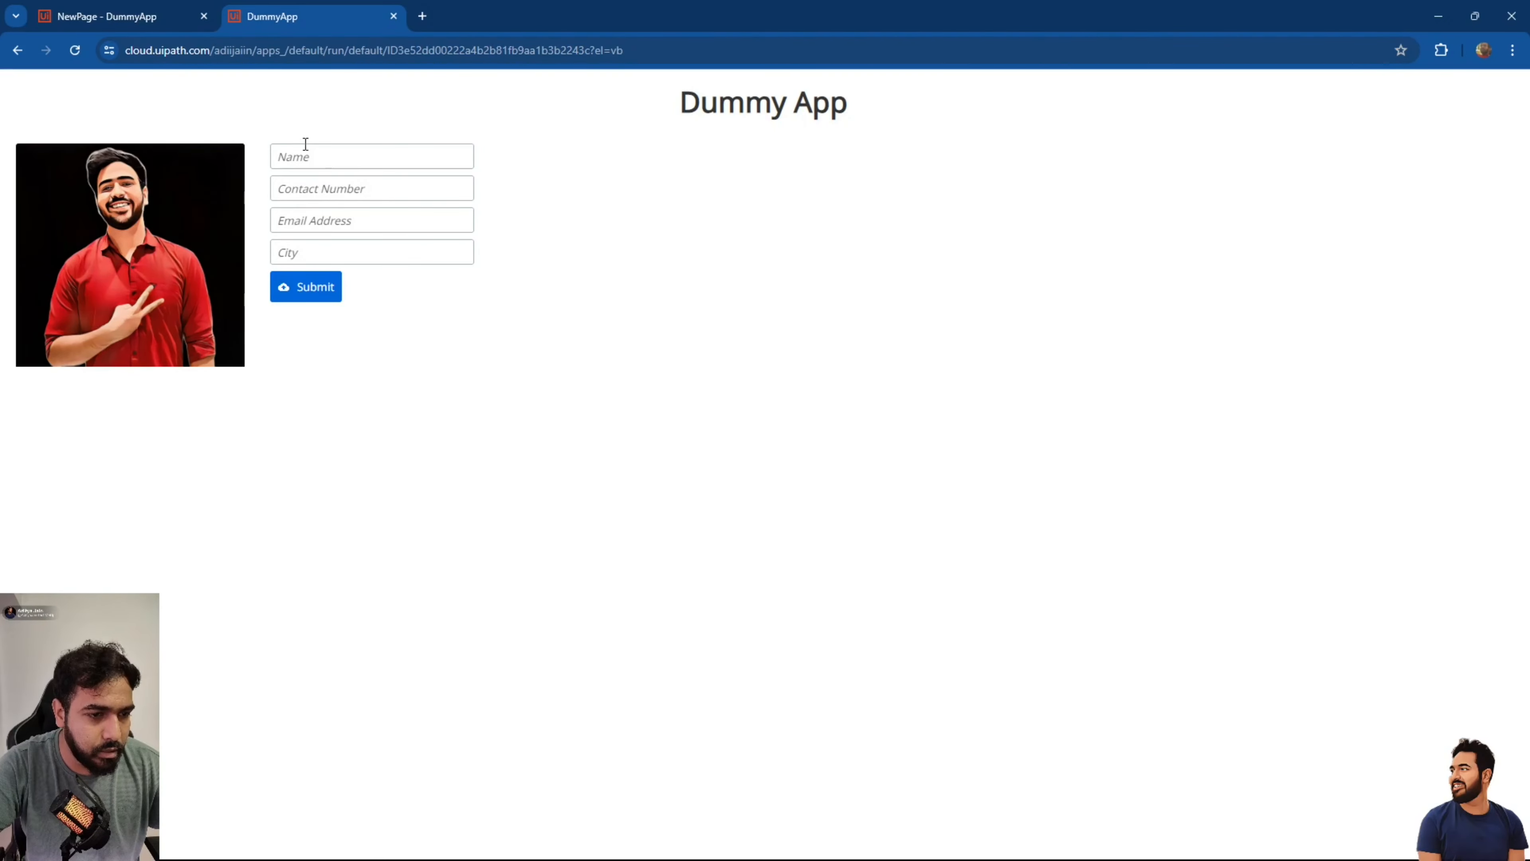
pyautogui.click(394, 16)
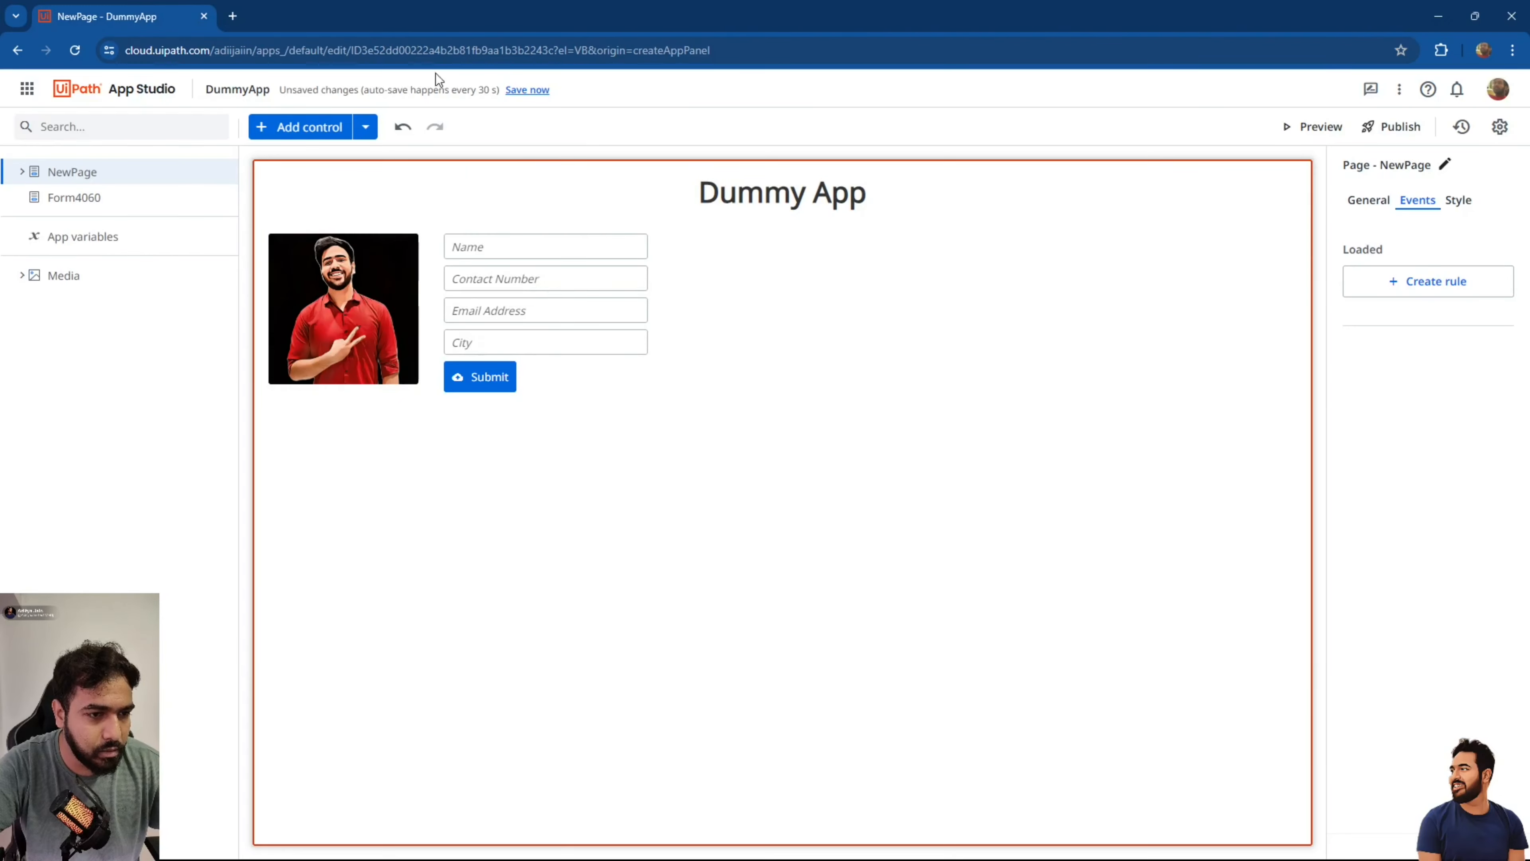
# Give Container2 Distribute vertical alignment to space its four fields and Submit evenly.
pyautogui.click(695, 301)
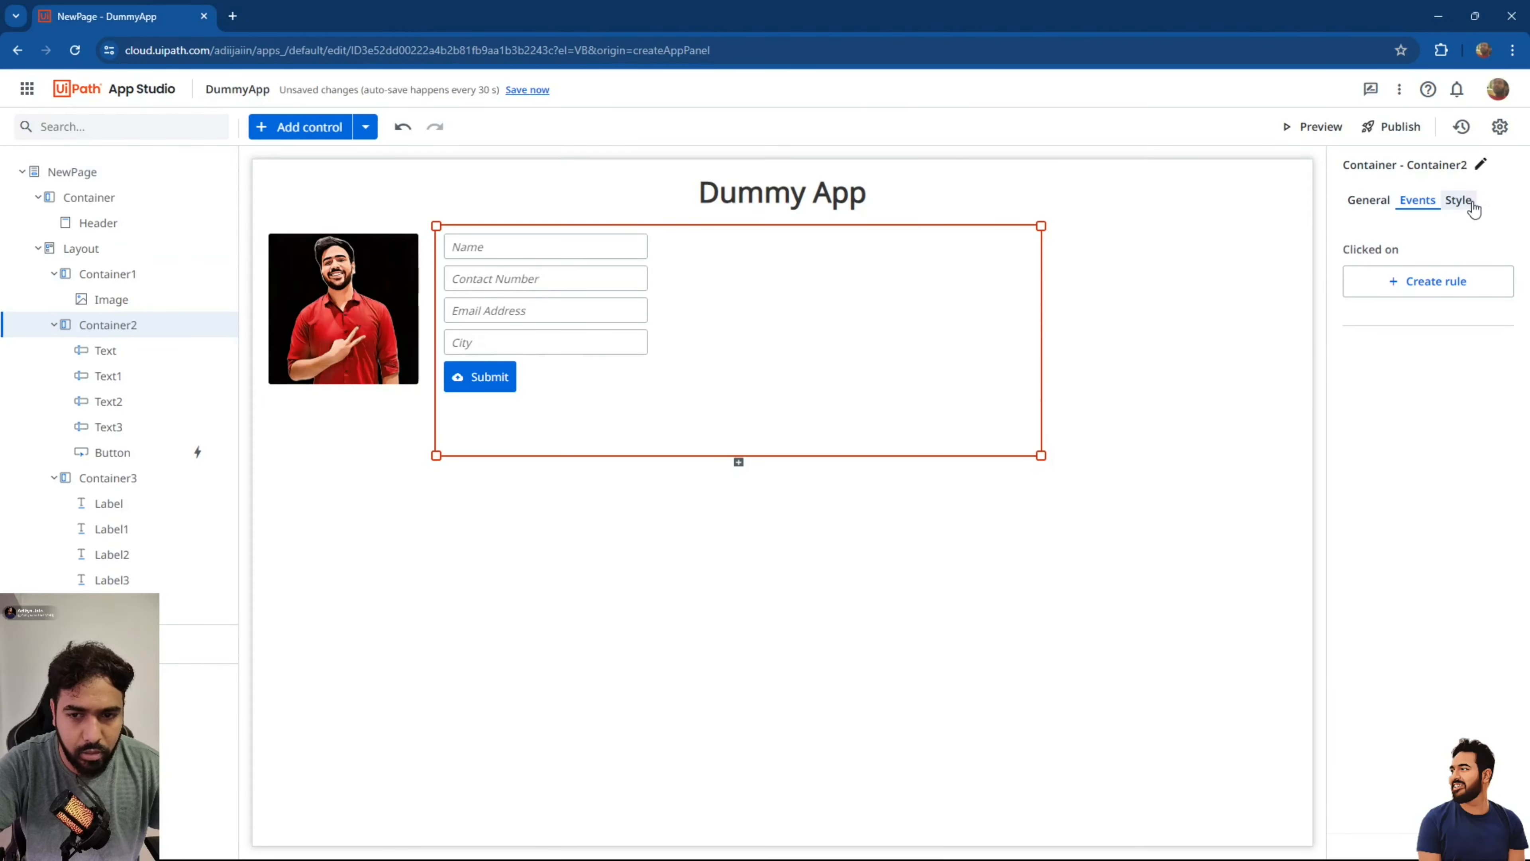
pyautogui.click(1458, 200)
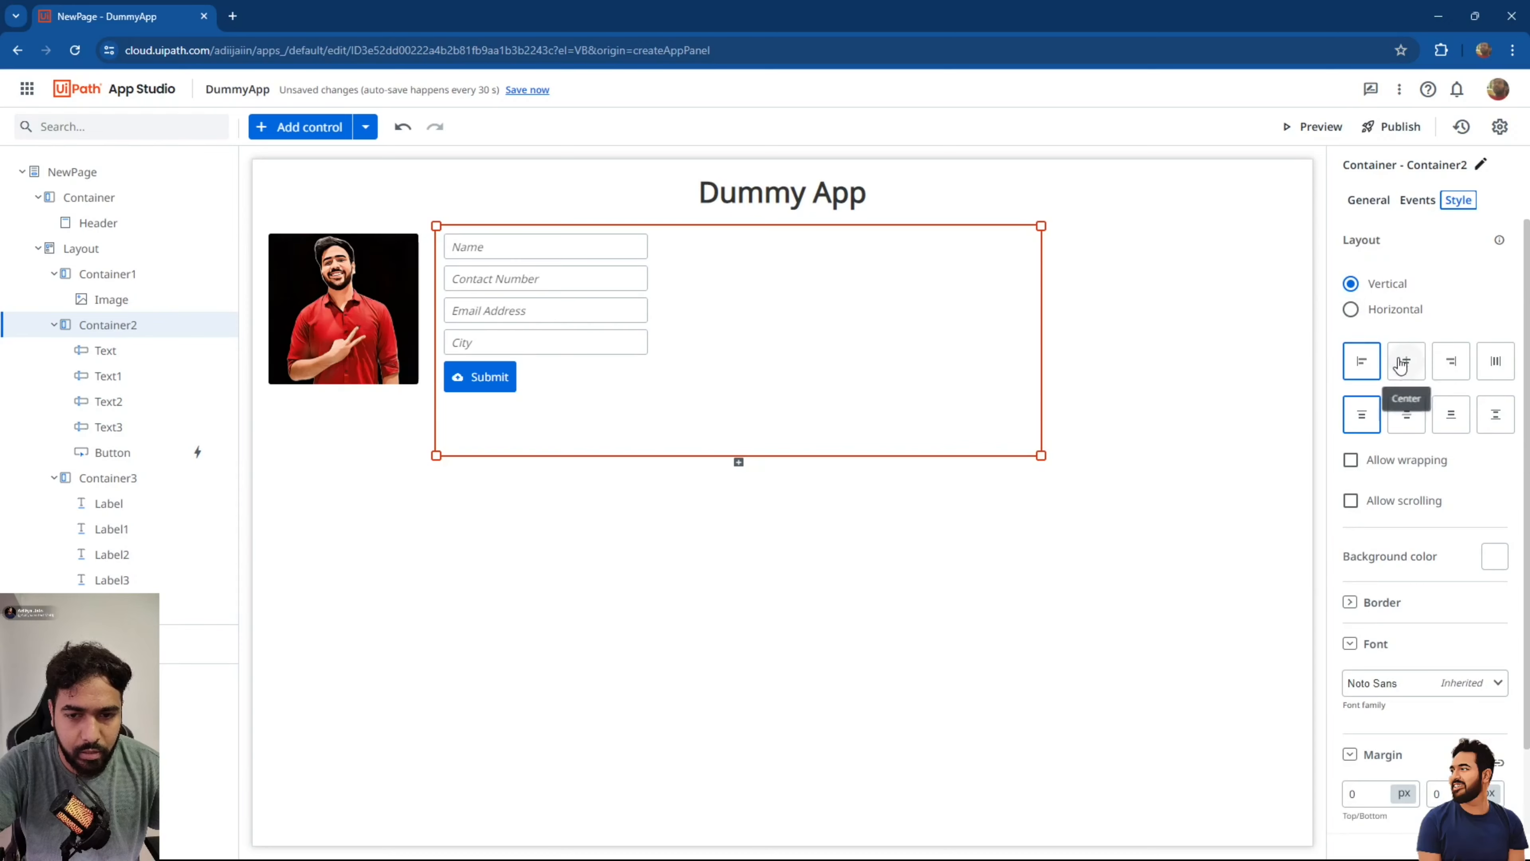
pyautogui.click(1500, 415)
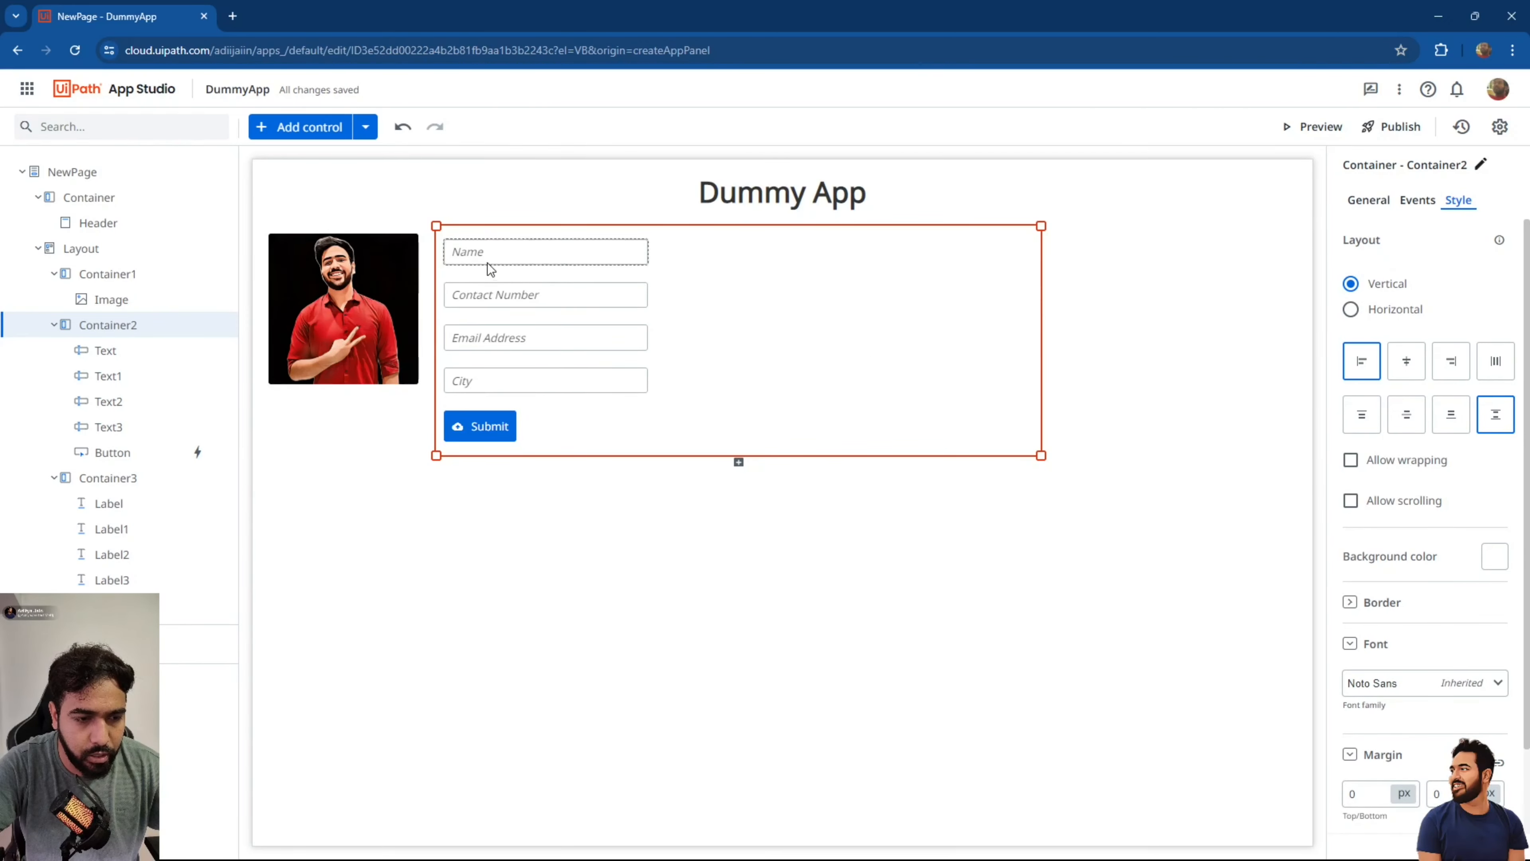
pyautogui.click(387, 379)
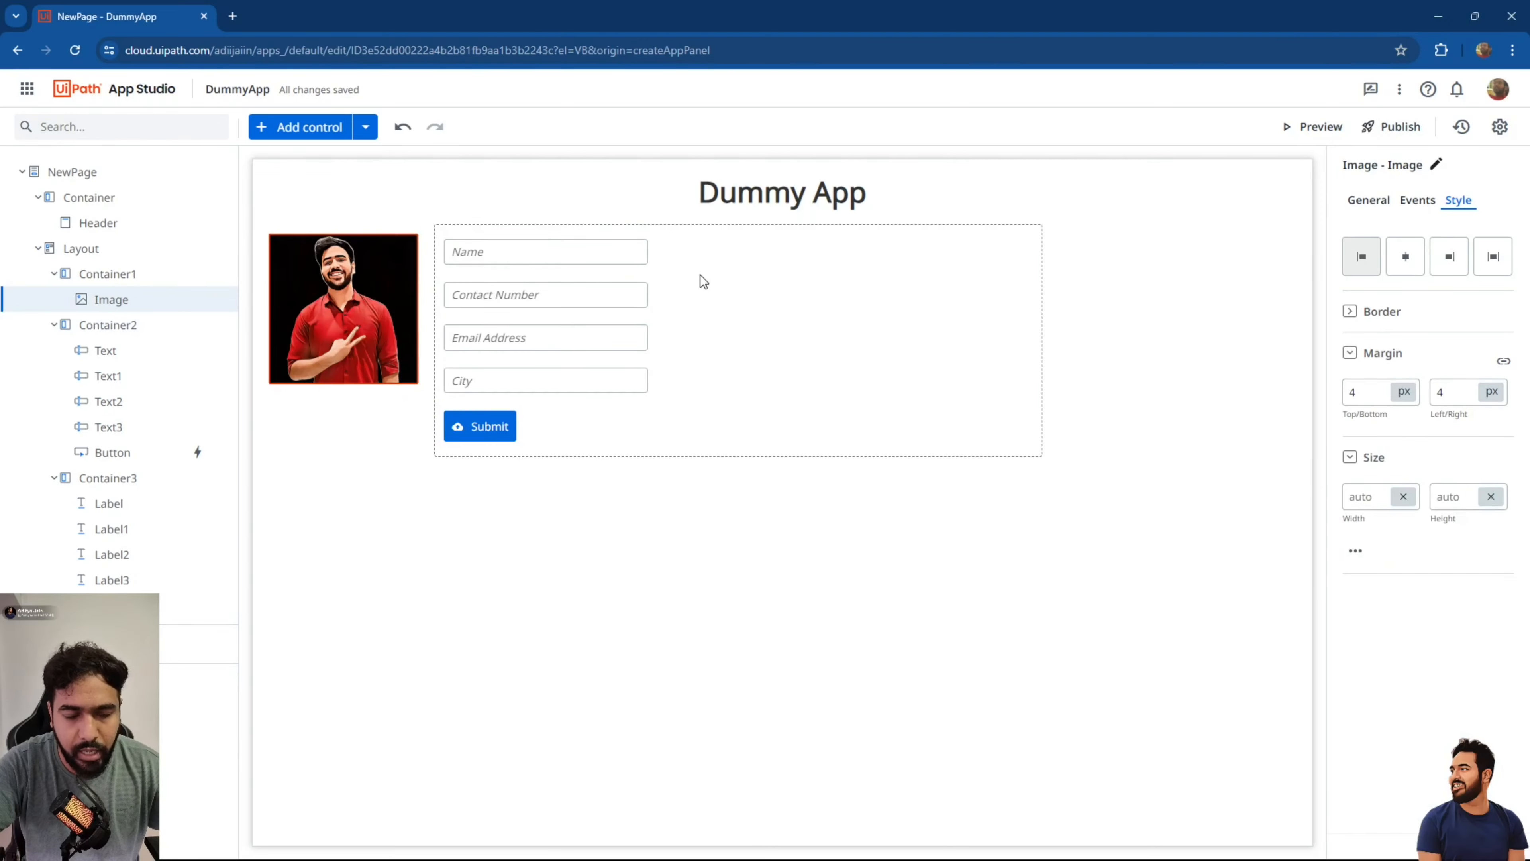
pyautogui.click(476, 273)
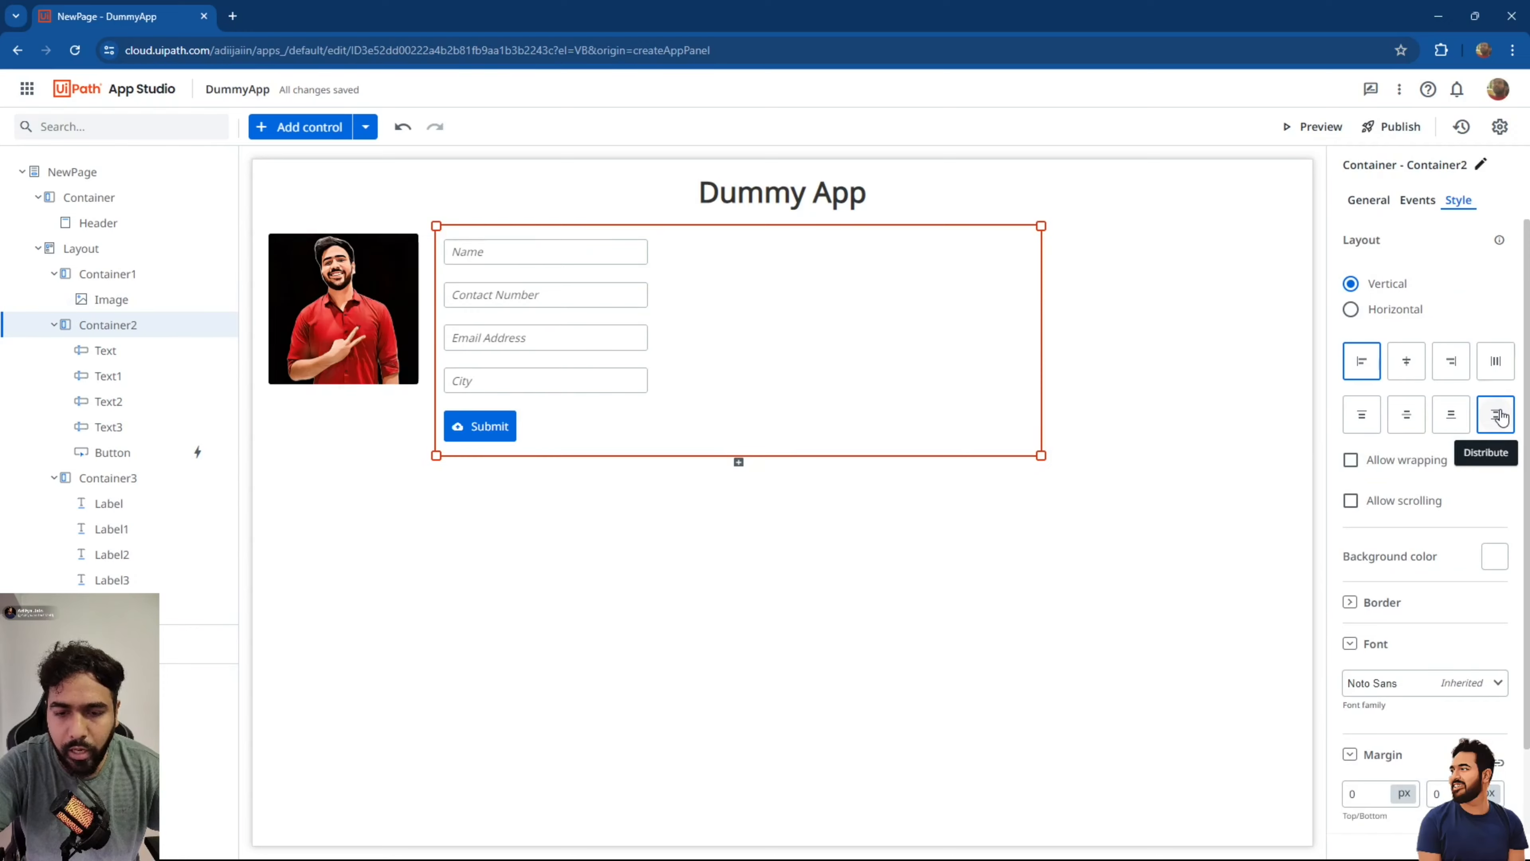
pyautogui.click(597, 260)
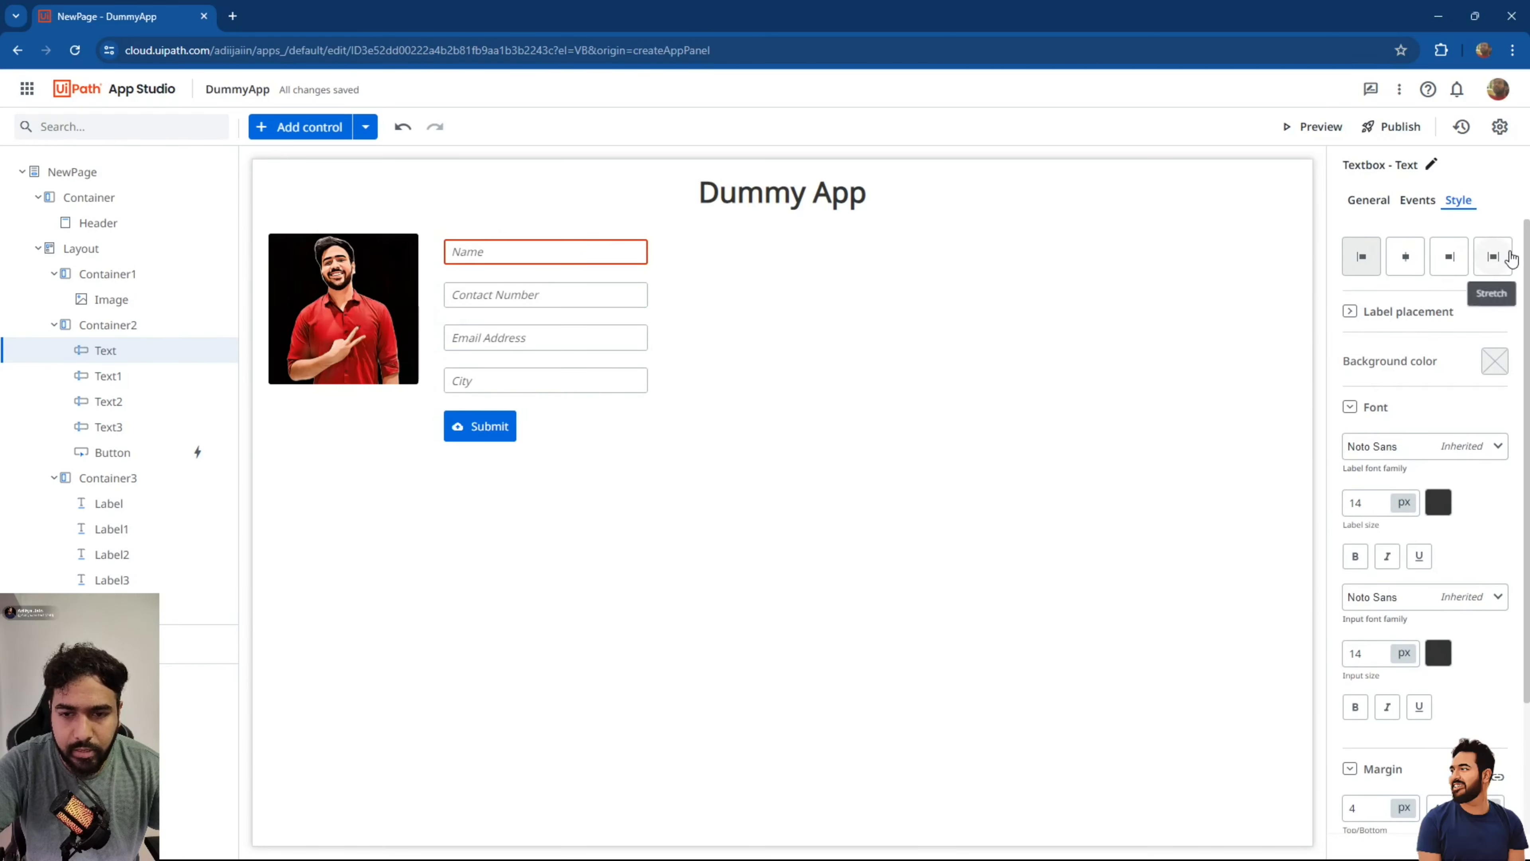
# Stretch the Name and Contact Number textboxes to full width and resize the form container.
pyautogui.click(1493, 256)
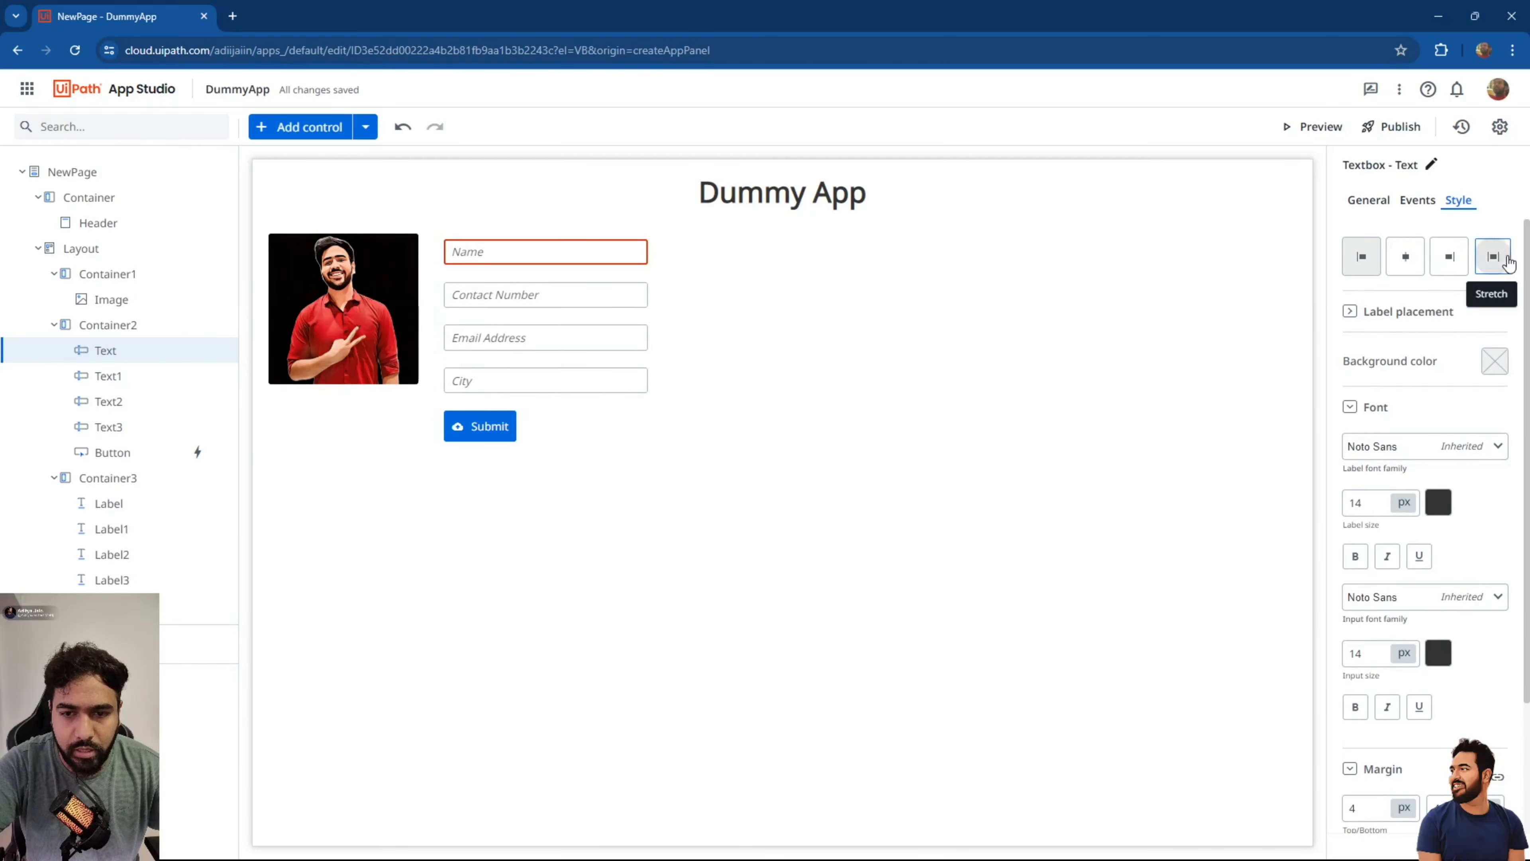
pyautogui.click(651, 285)
pyautogui.click(632, 290)
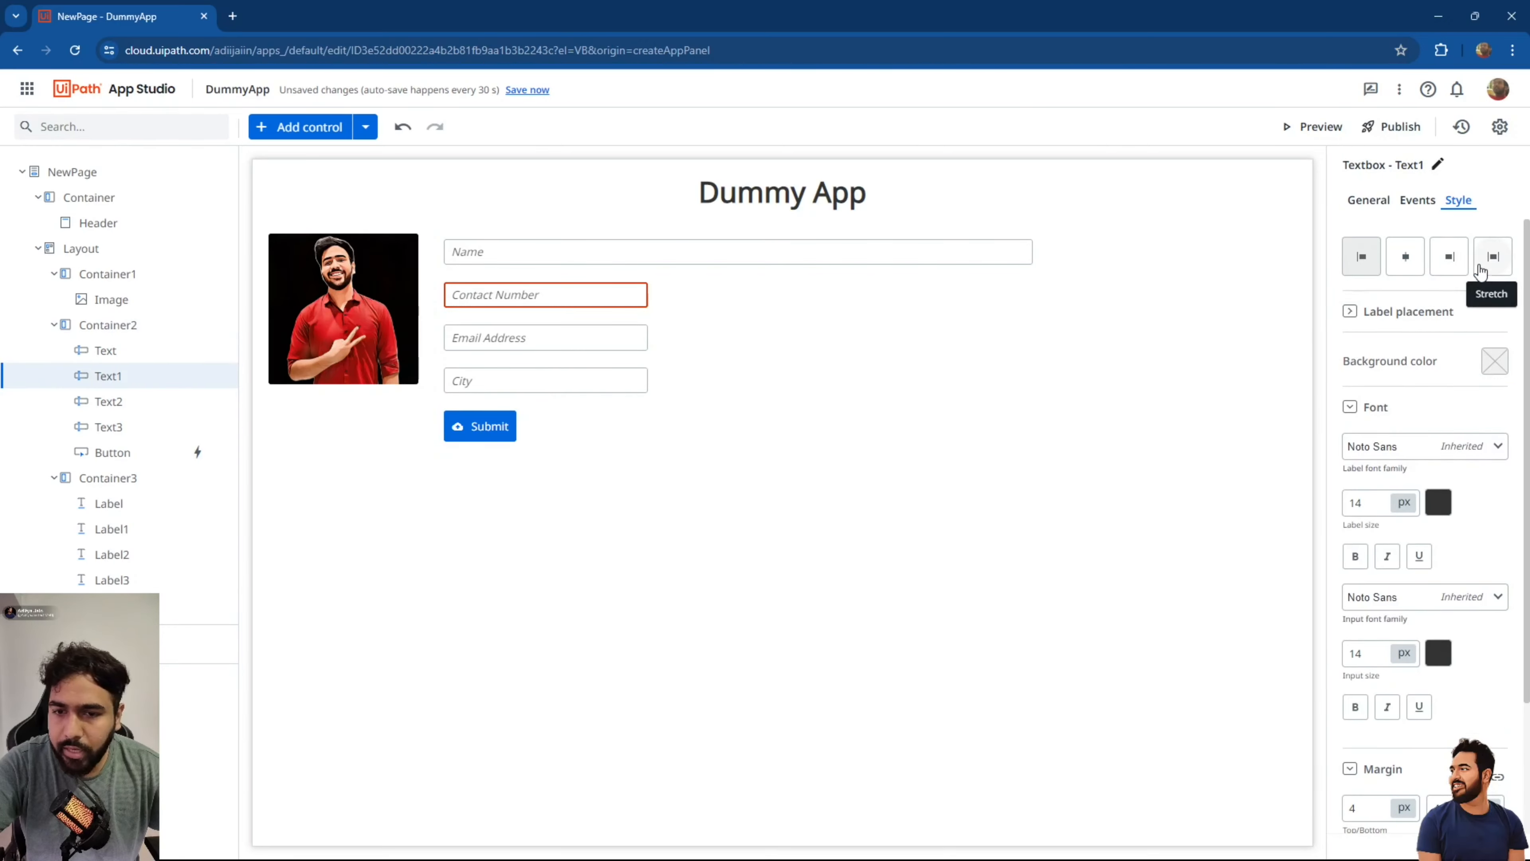
pyautogui.click(1494, 257)
pyautogui.click(906, 377)
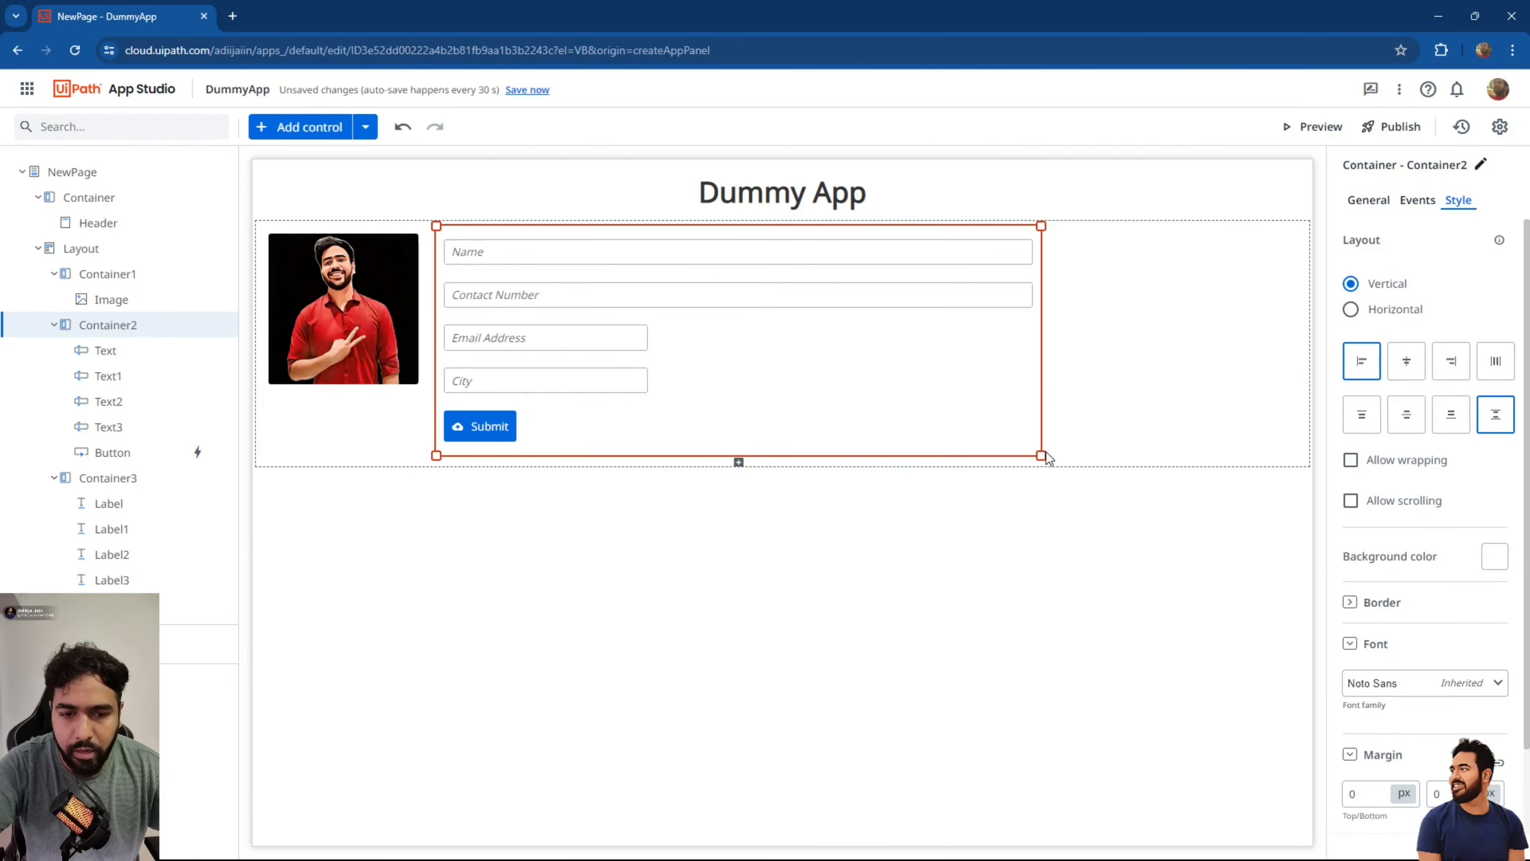
pyautogui.moveTo(1041, 453); pyautogui.dragTo(800, 459)
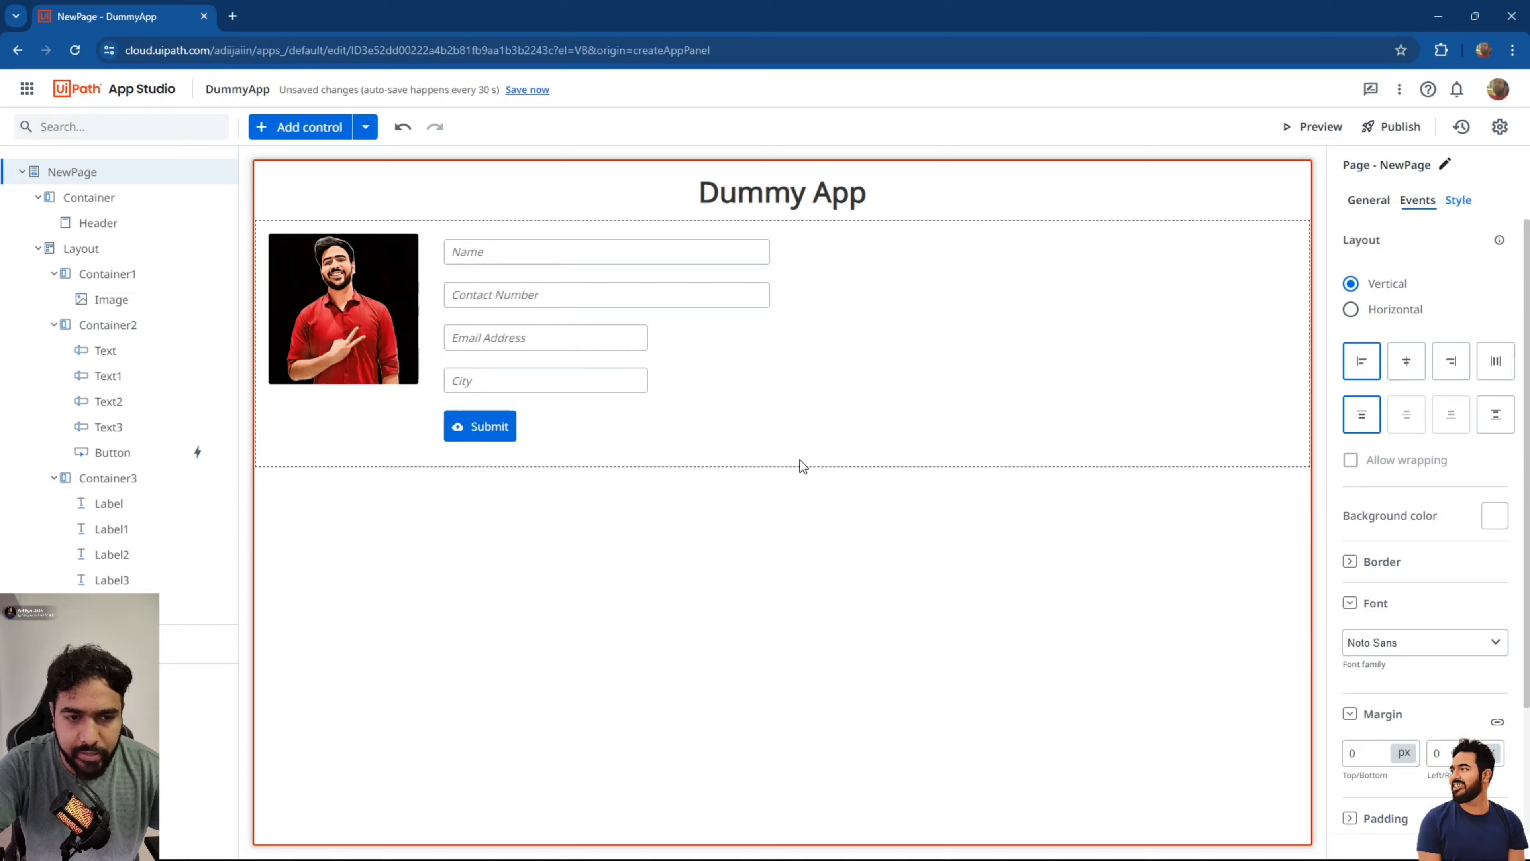
pyautogui.click(724, 434)
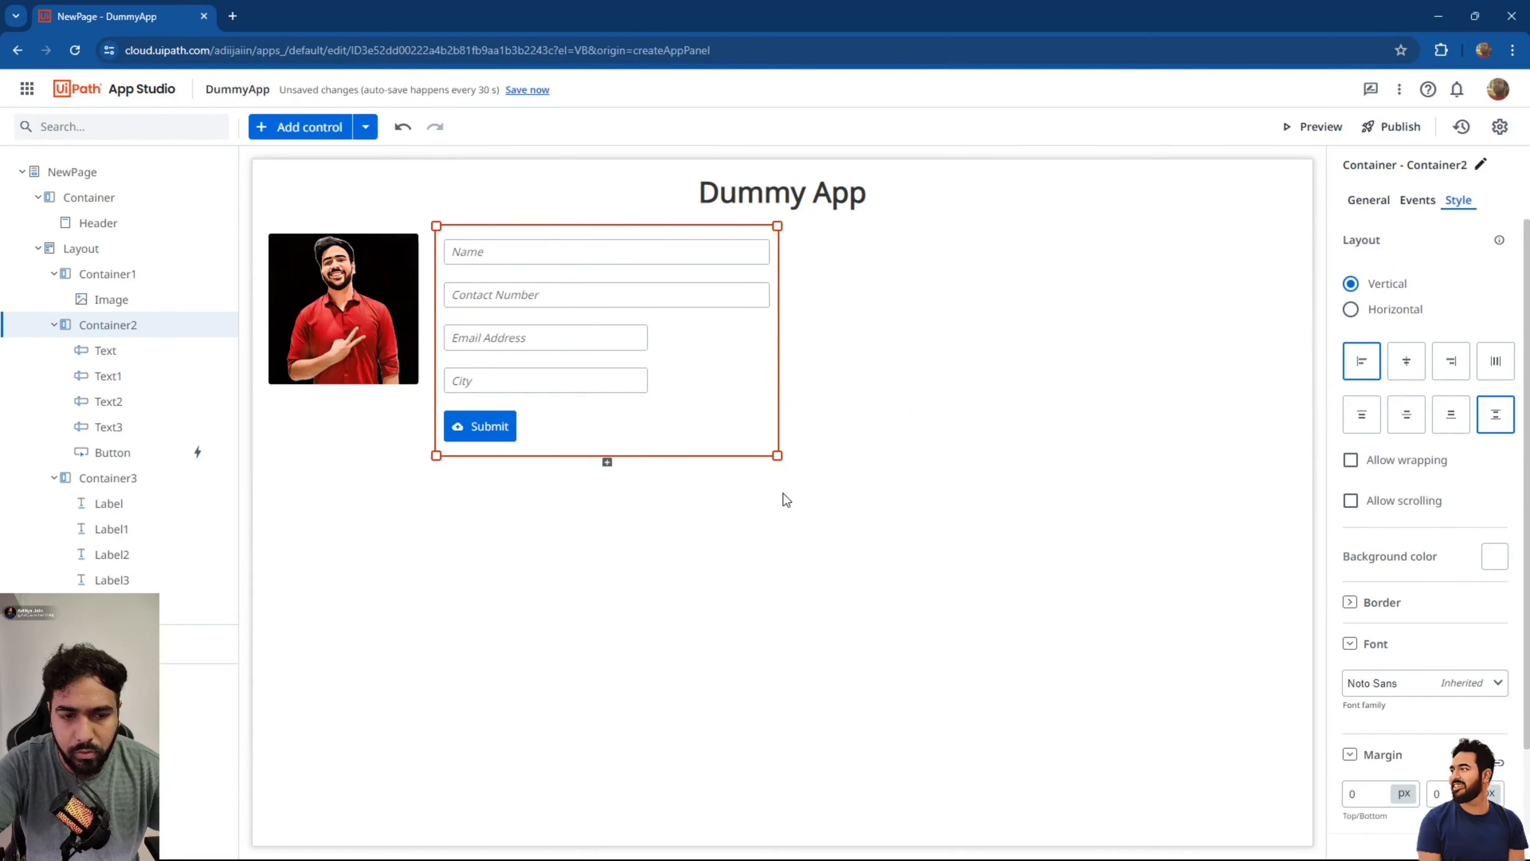
pyautogui.moveTo(775, 447); pyautogui.dragTo(1055, 450)
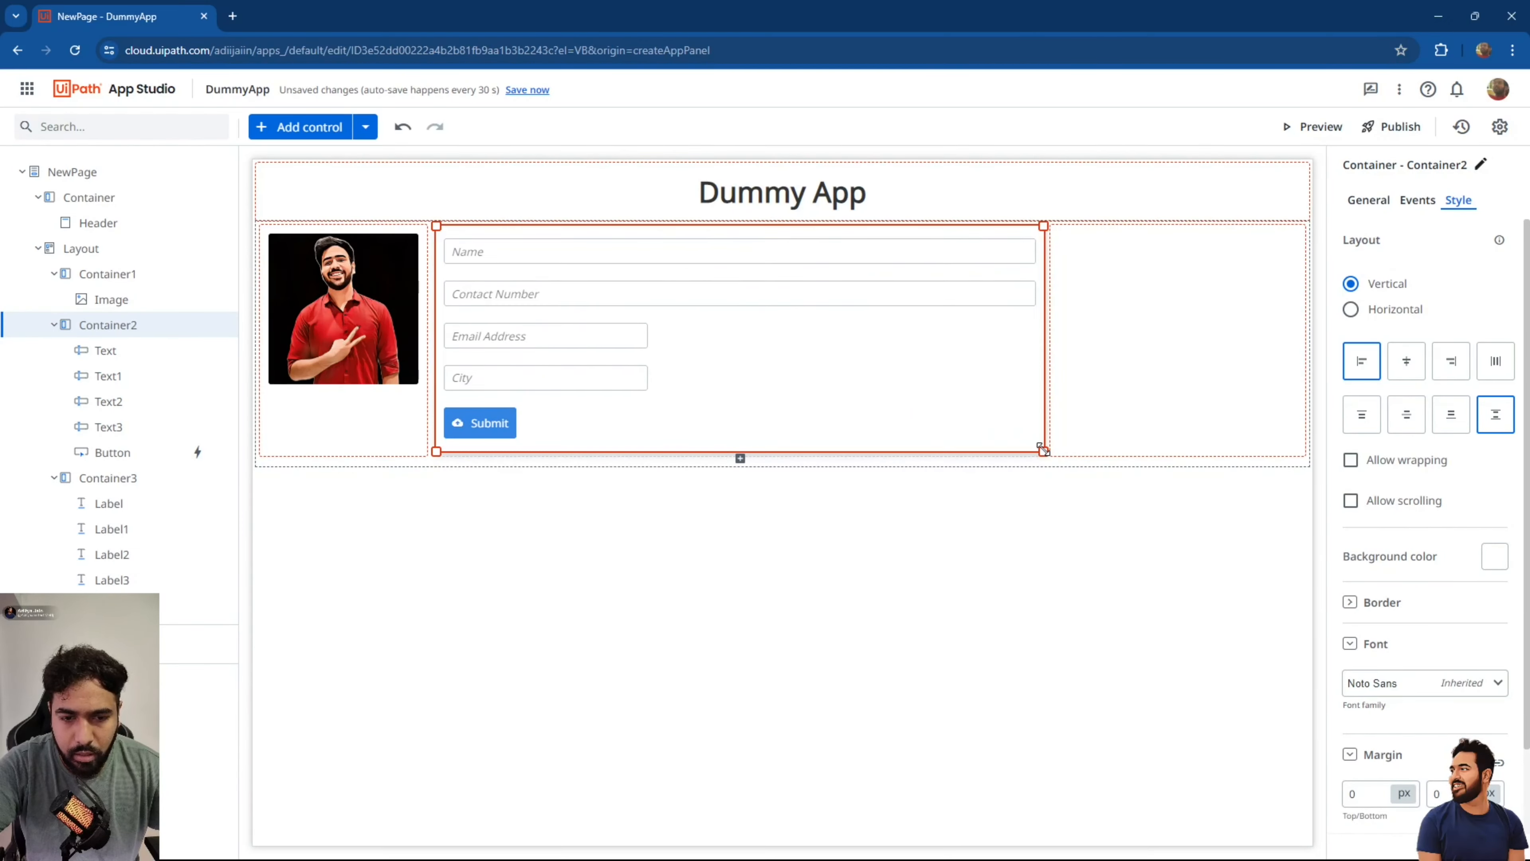
# Set the Name and Contact Number textboxes' alignment to Left.
pyautogui.click(640, 251)
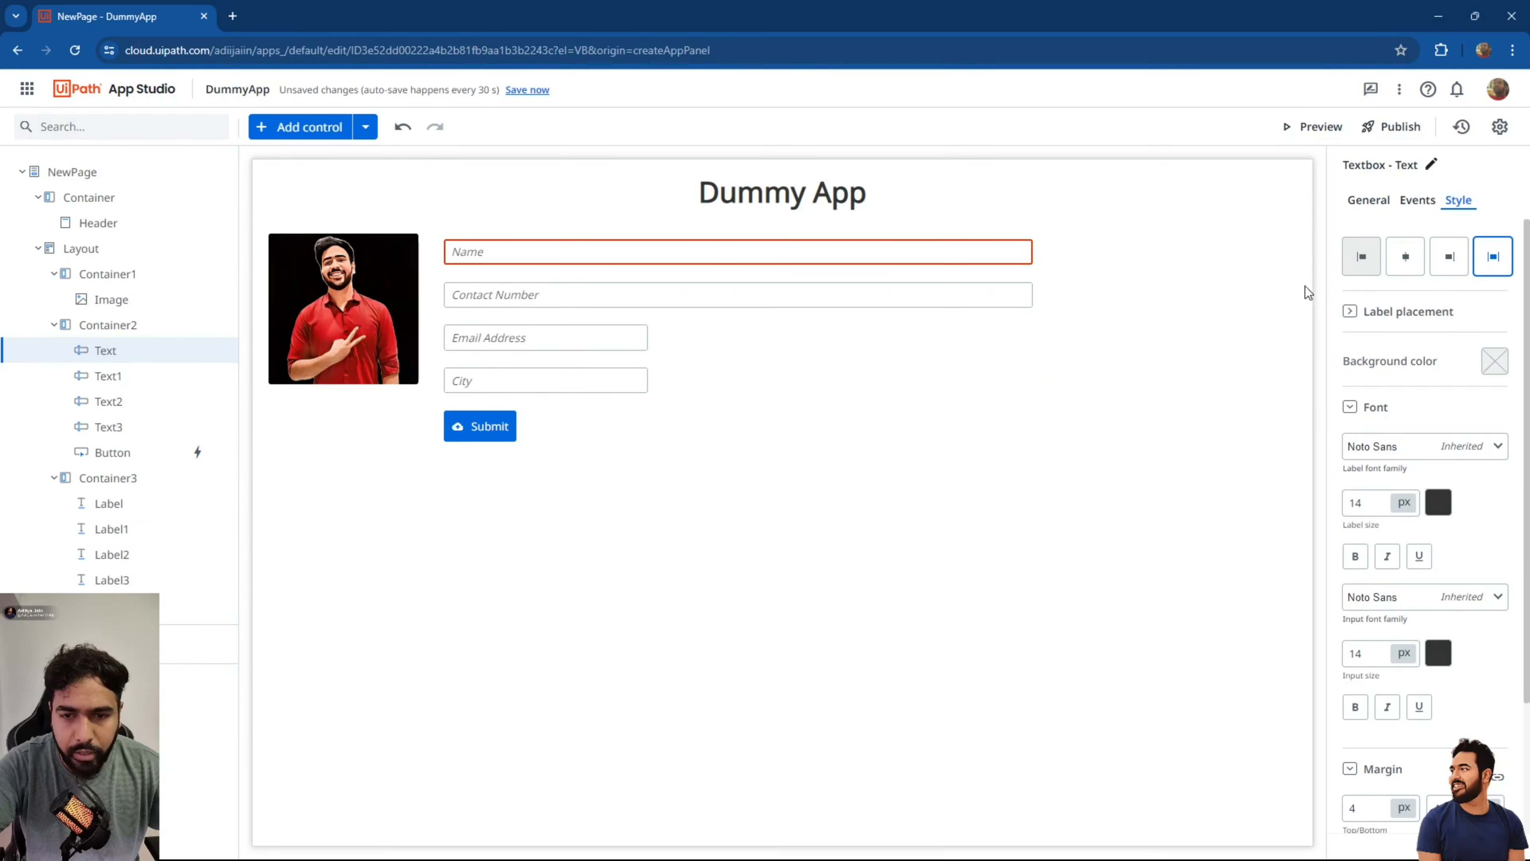
pyautogui.click(1372, 249)
pyautogui.click(834, 302)
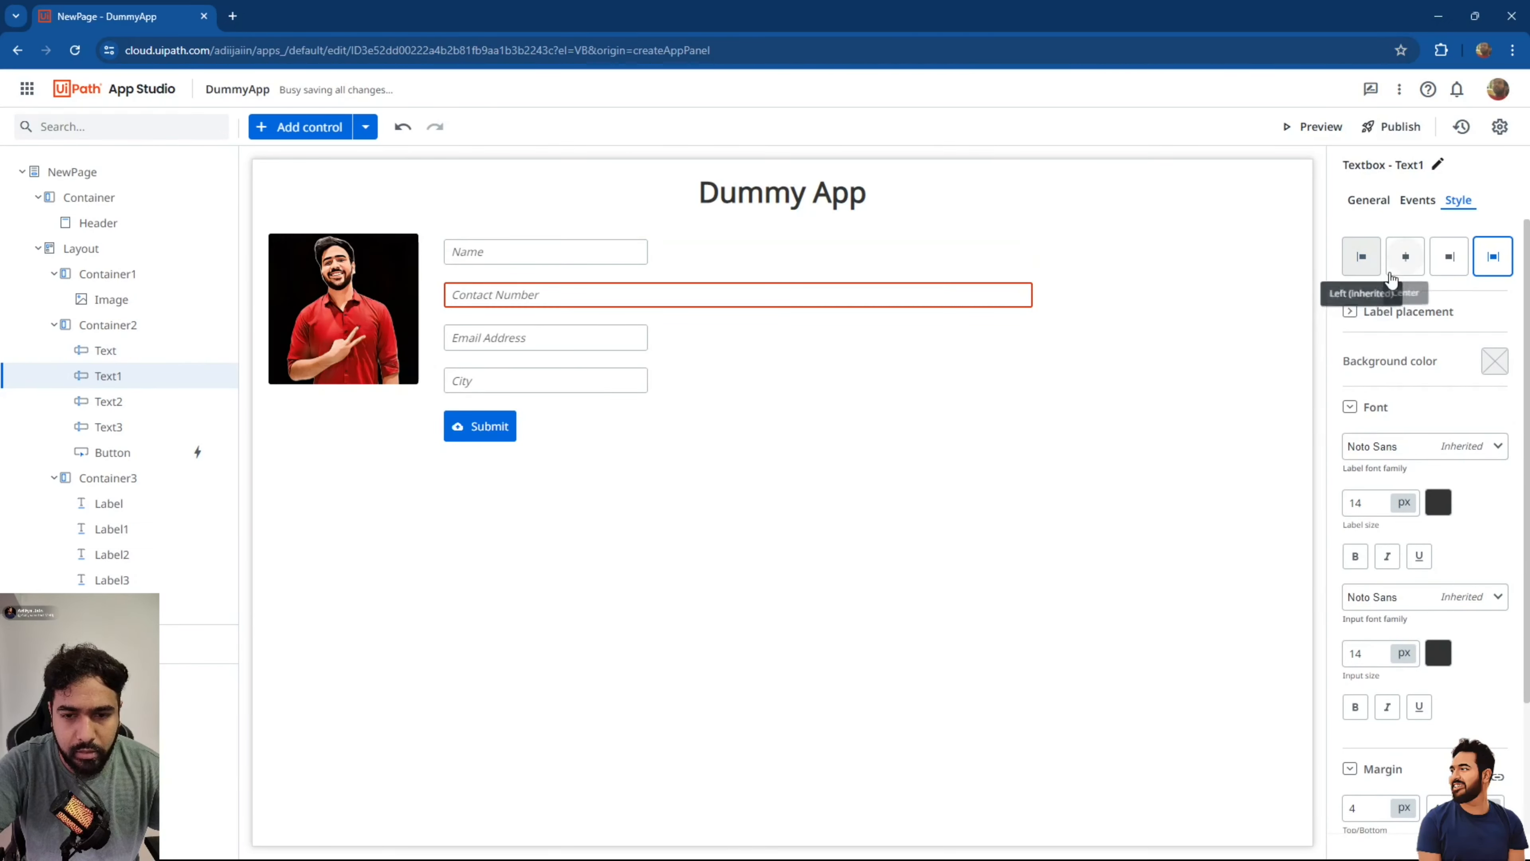
pyautogui.click(1365, 263)
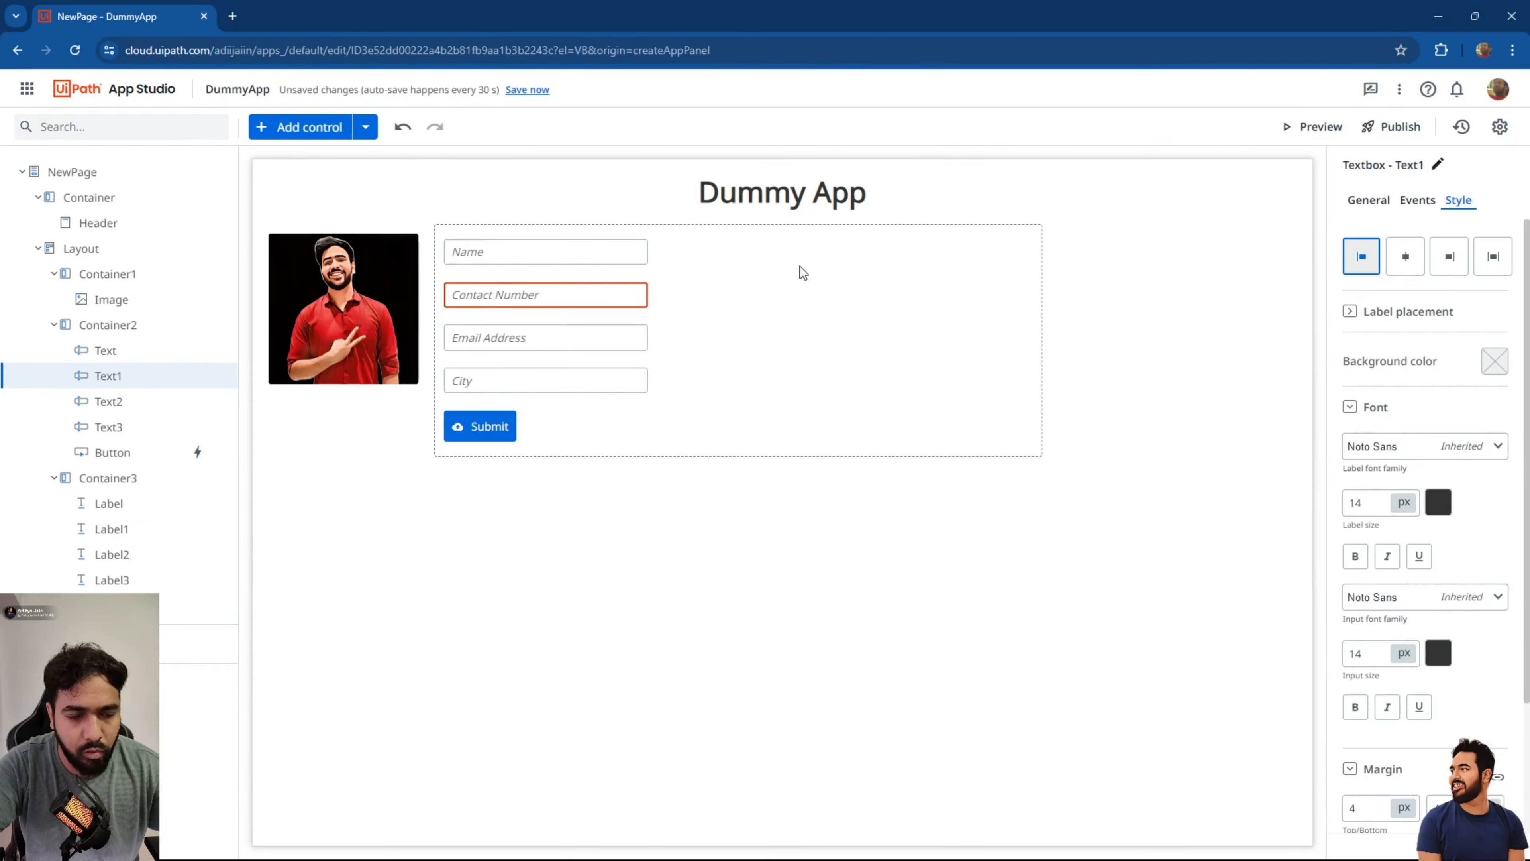
# Set Container2's vertical alignment to Top and review its padding settings.
pyautogui.click(636, 399)
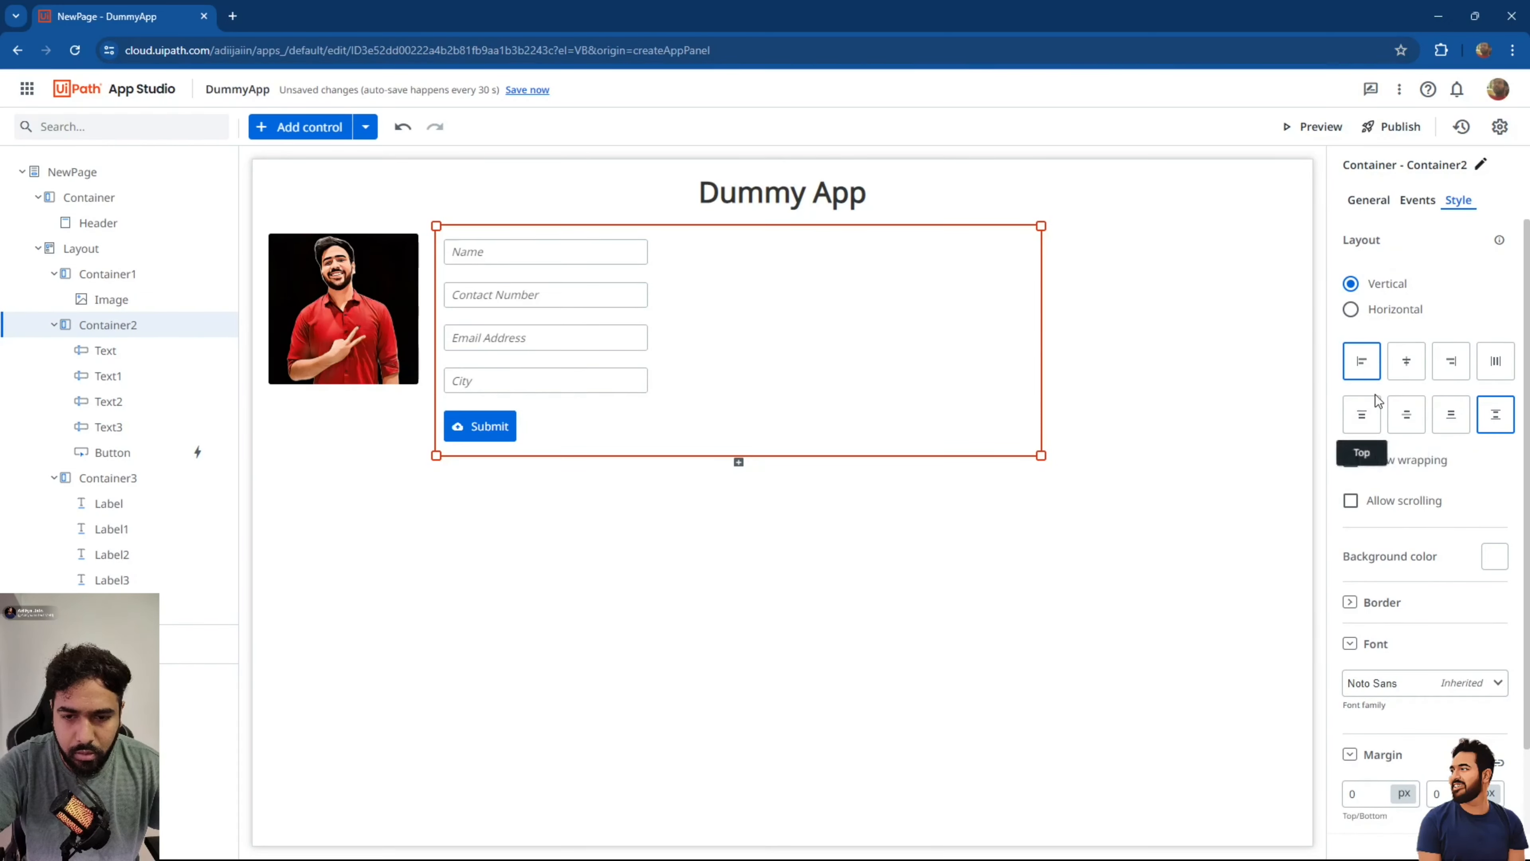
pyautogui.click(1365, 412)
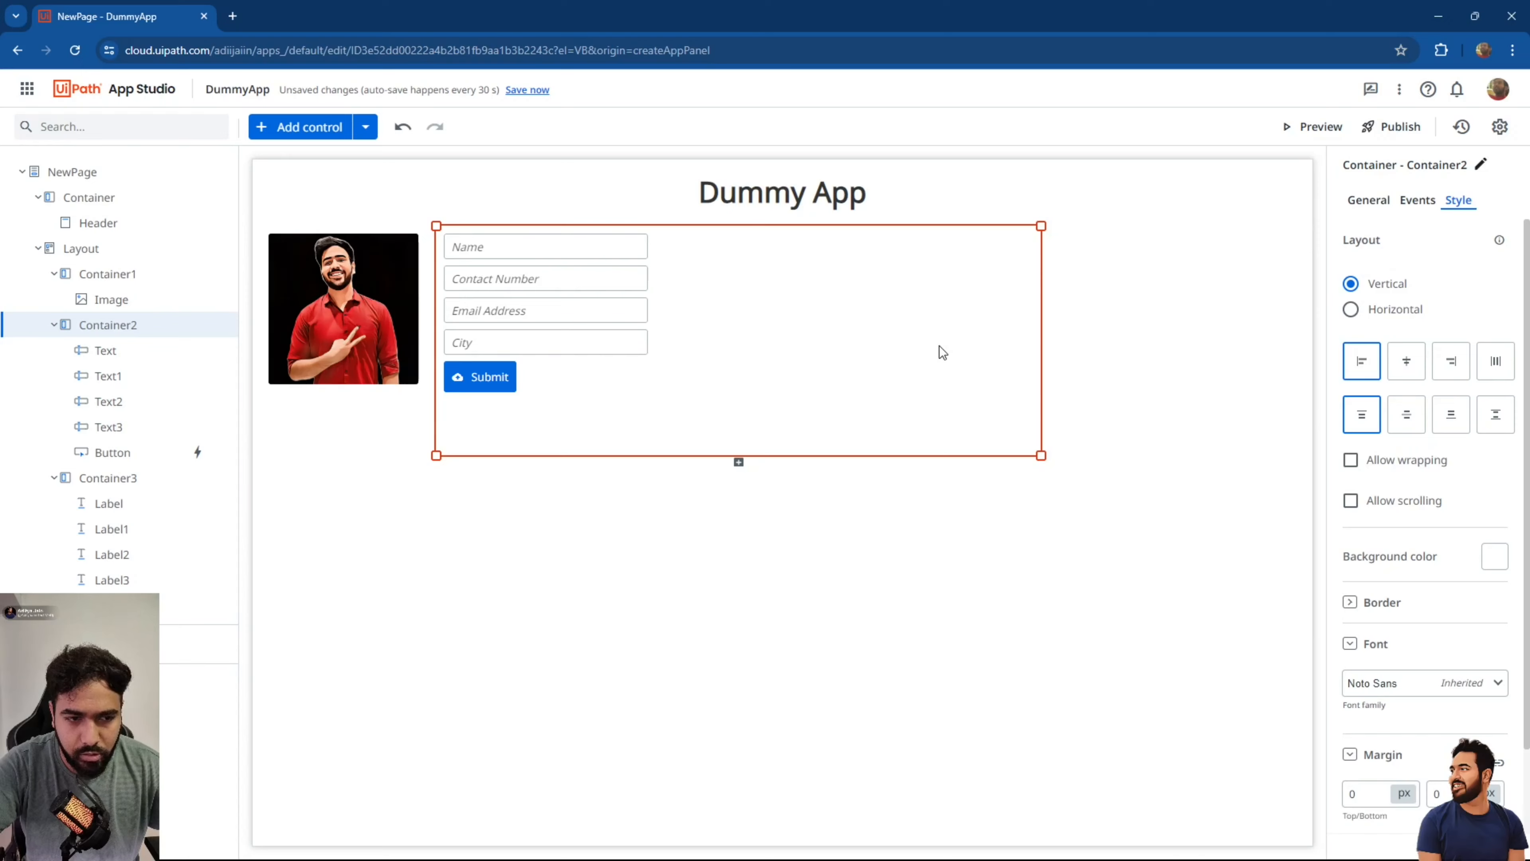
pyautogui.scroll(-2, 1365, 716)
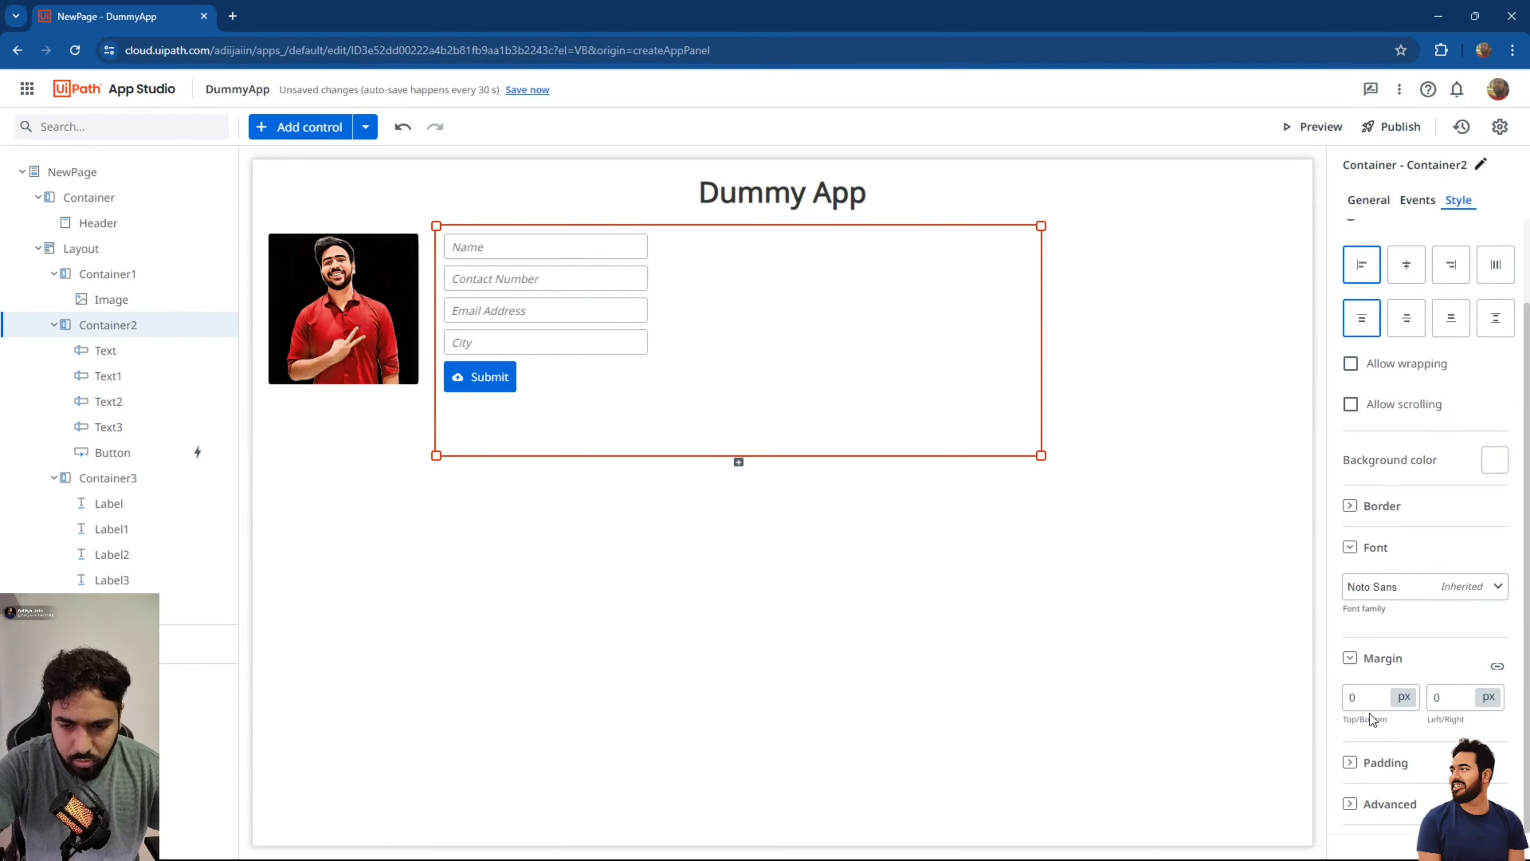
pyautogui.click(1364, 763)
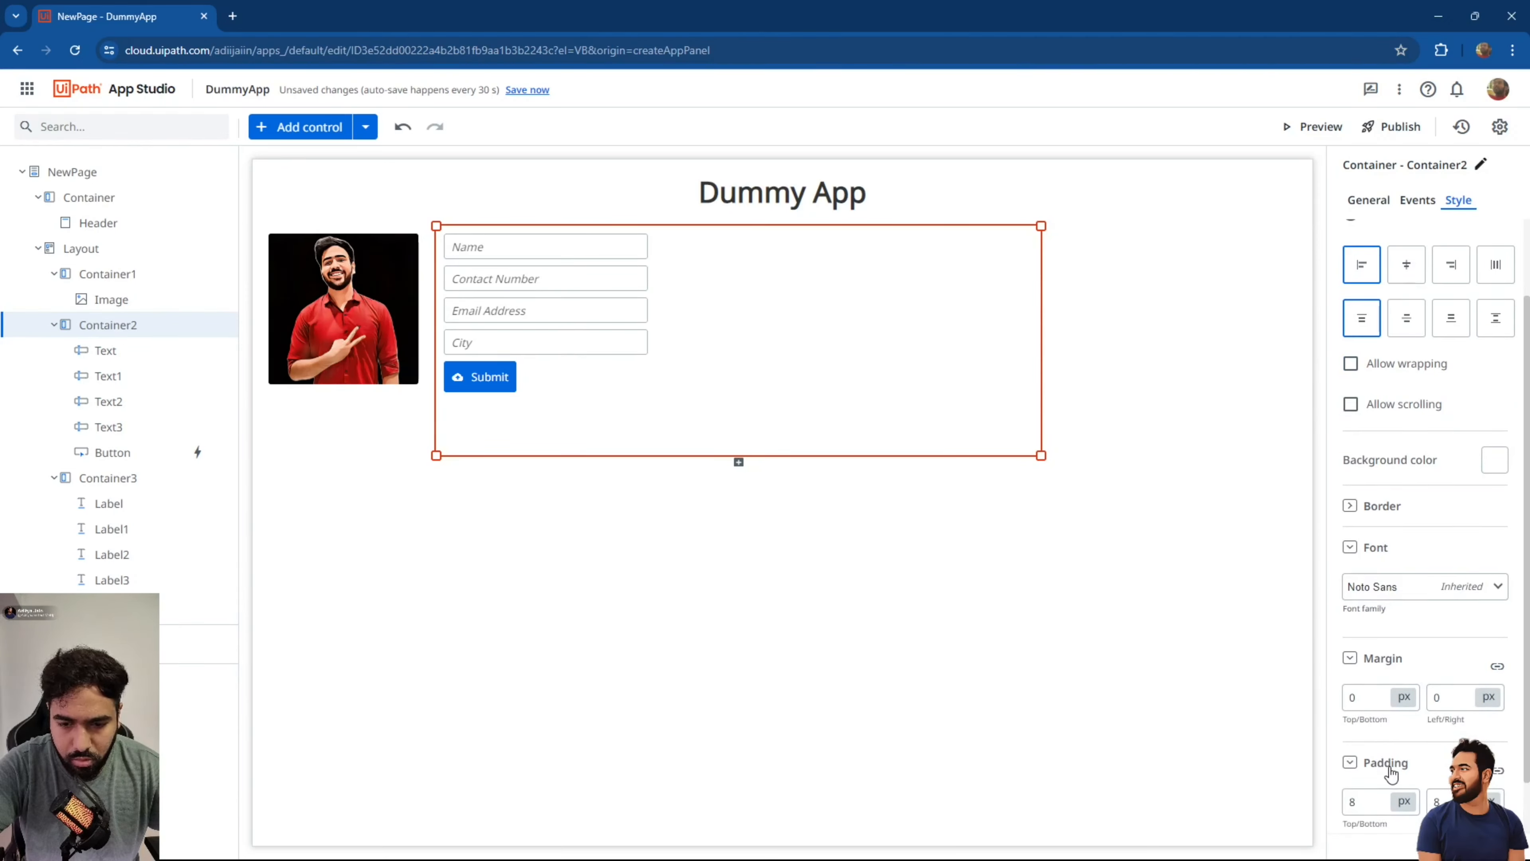
pyautogui.scroll(-1, 1389, 770)
pyautogui.click(1451, 641)
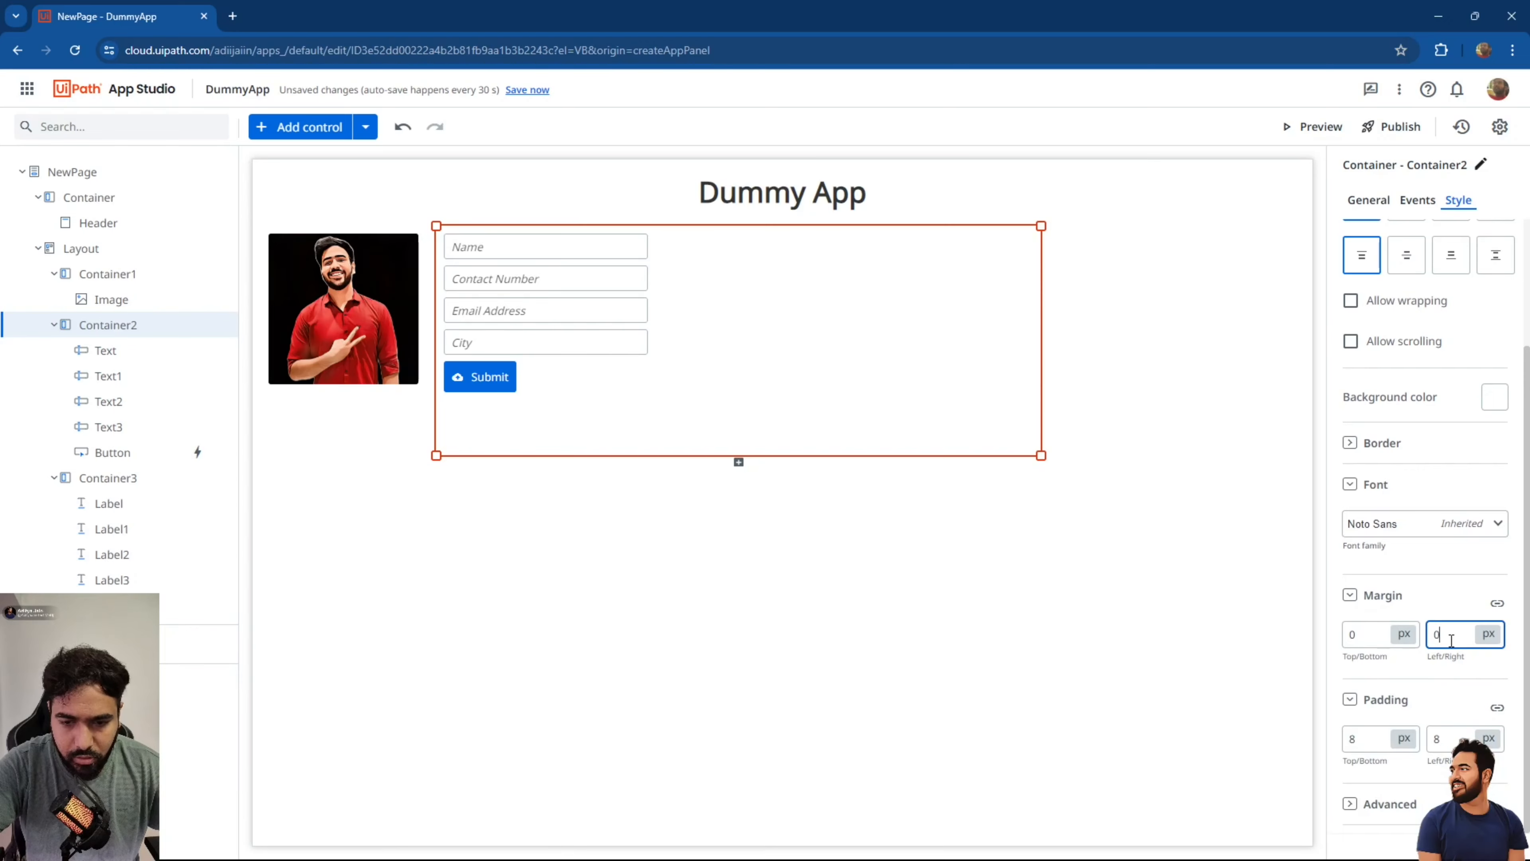
pyautogui.click(841, 513)
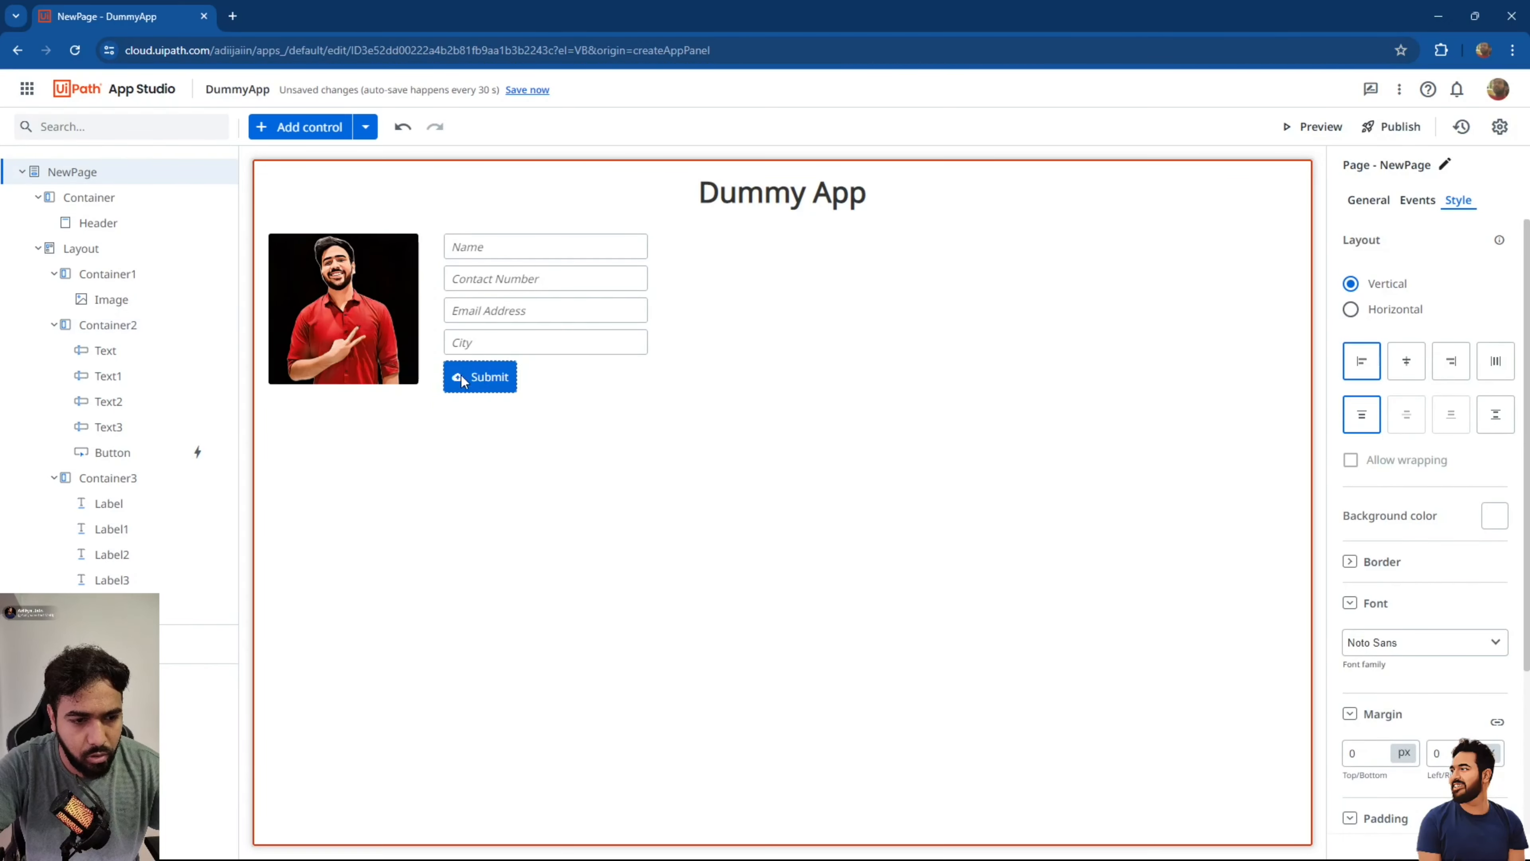
pyautogui.click(541, 373)
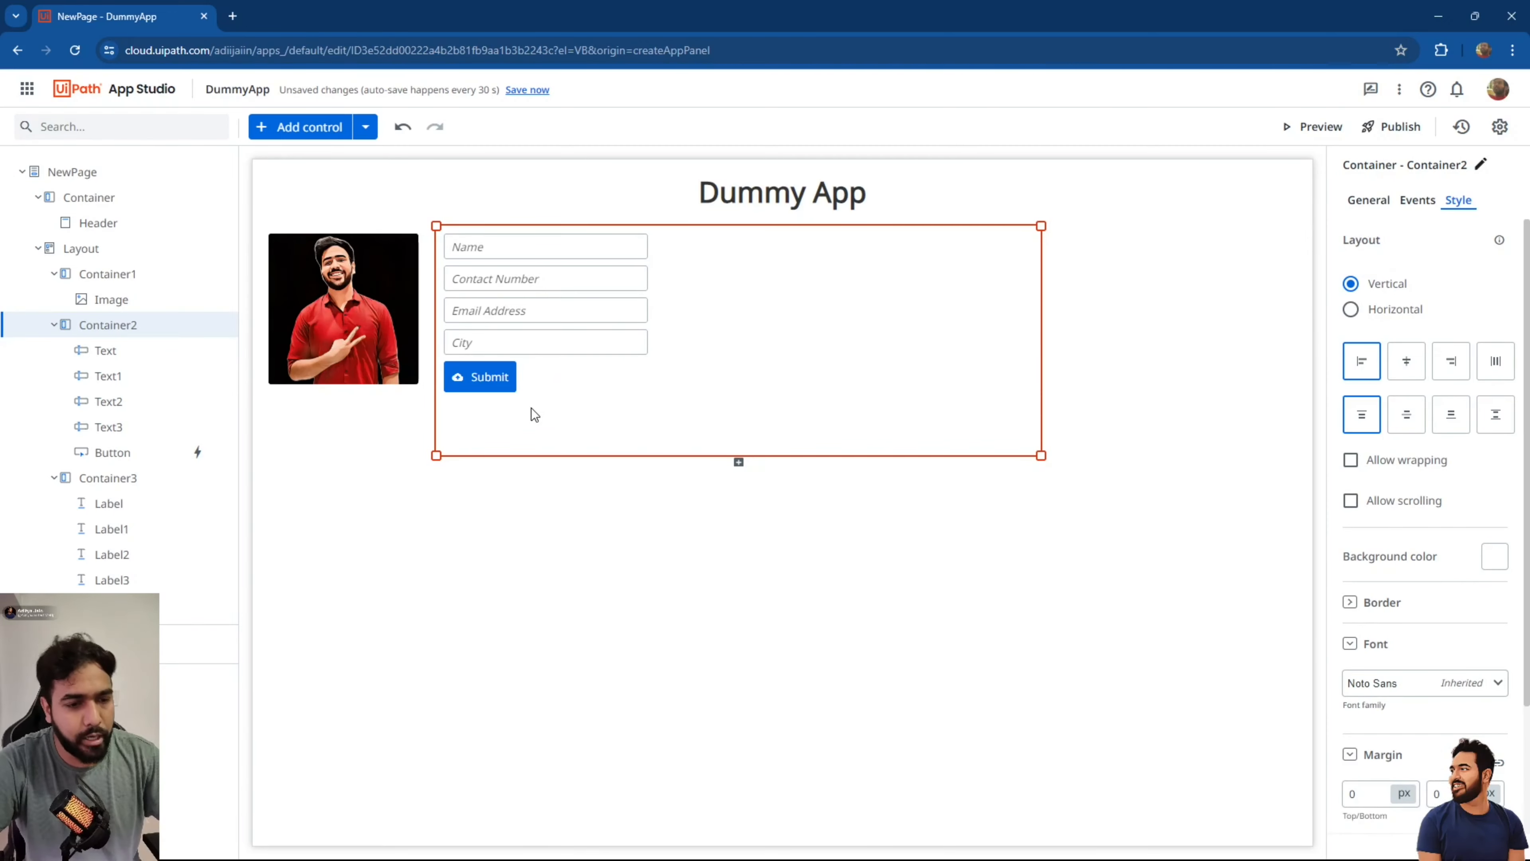
pyautogui.click(497, 381)
pyautogui.click(1417, 201)
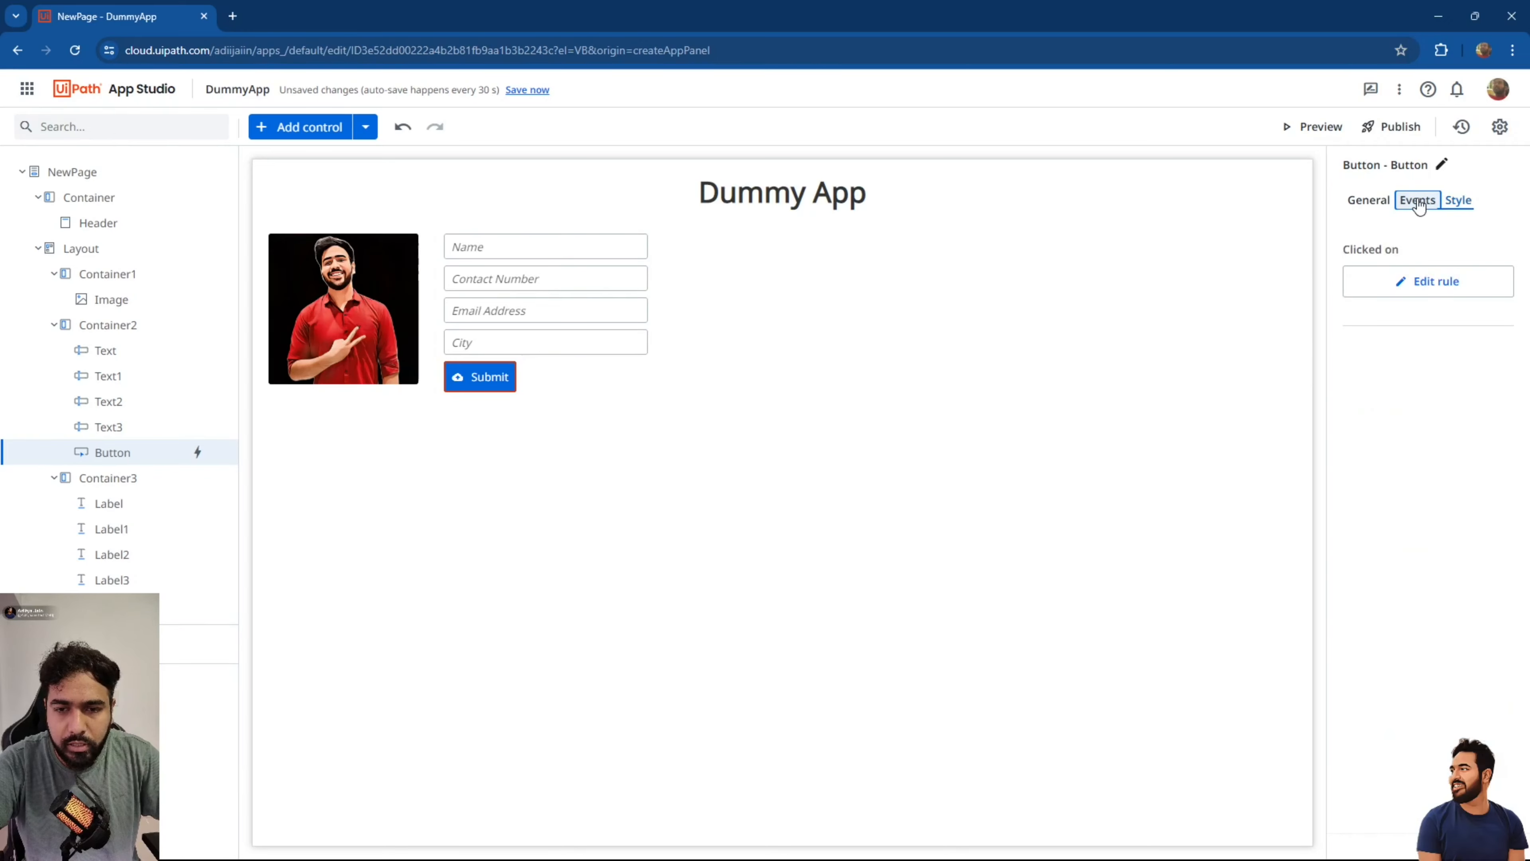
pyautogui.click(1426, 294)
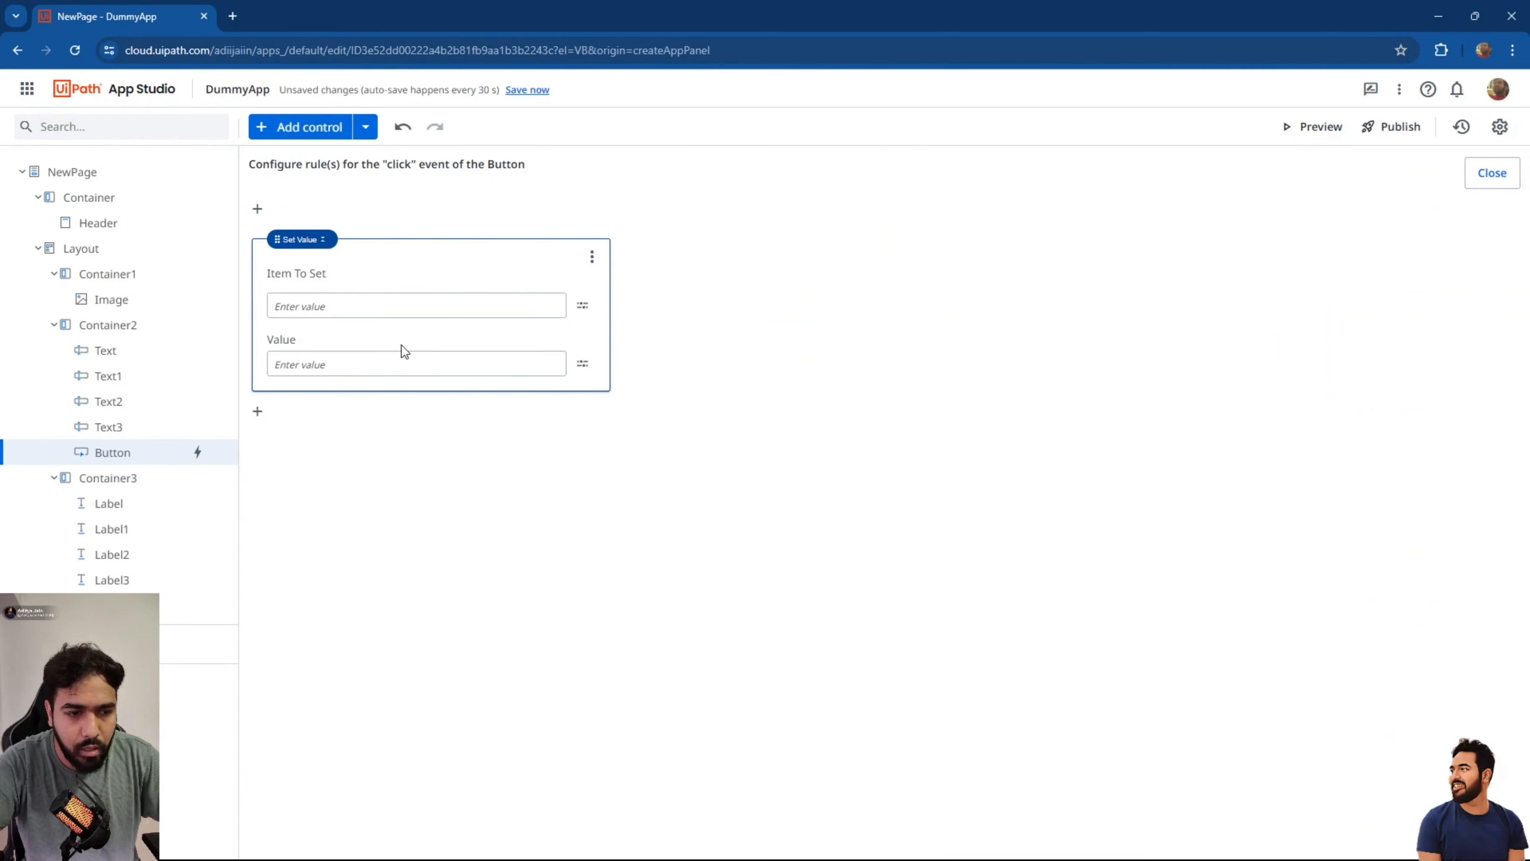
pyautogui.click(383, 309)
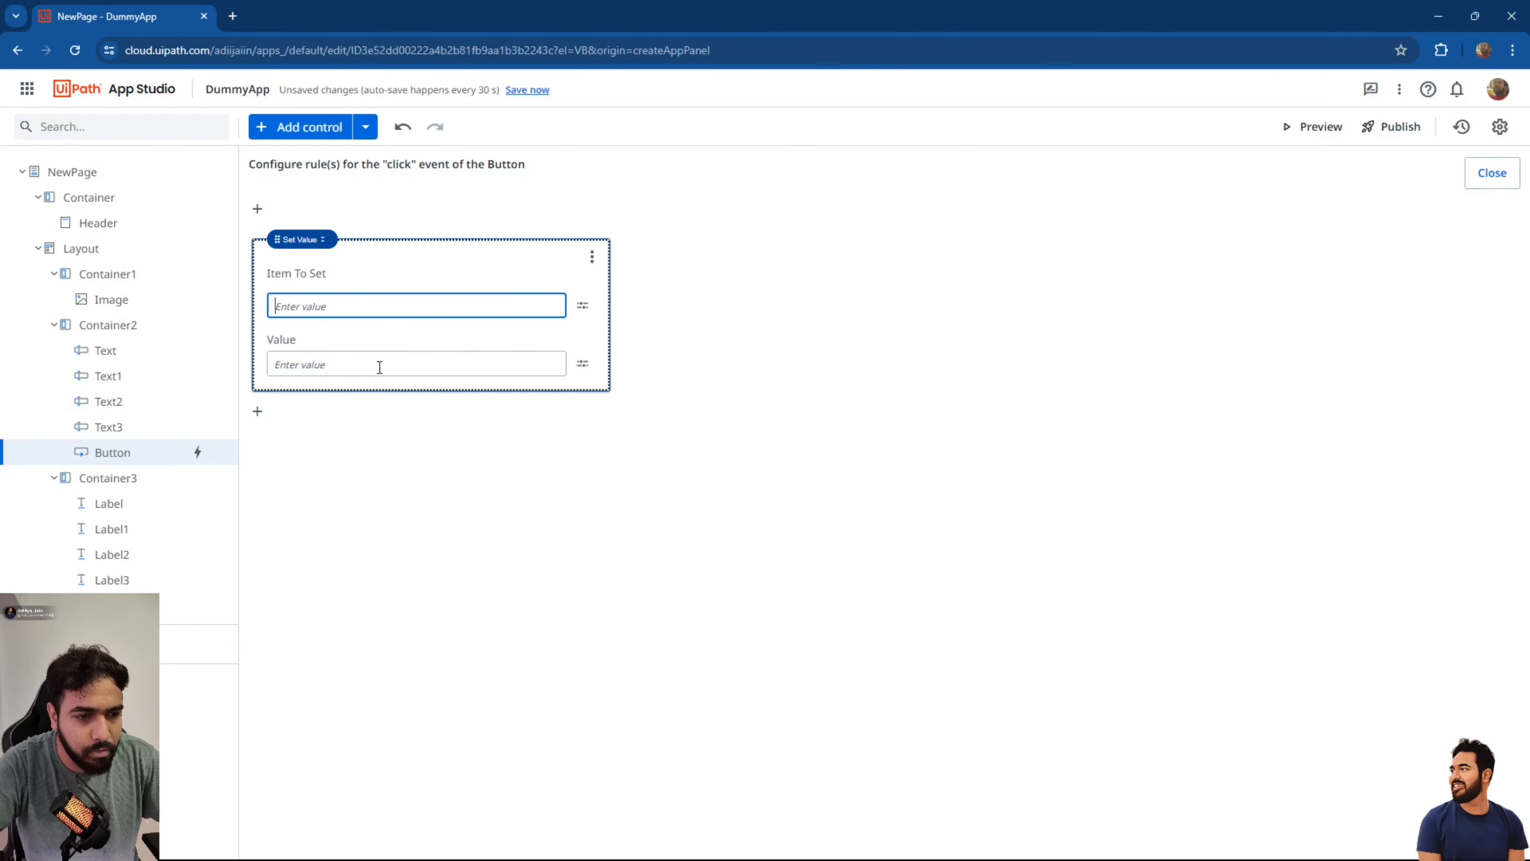
pyautogui.click(1492, 172)
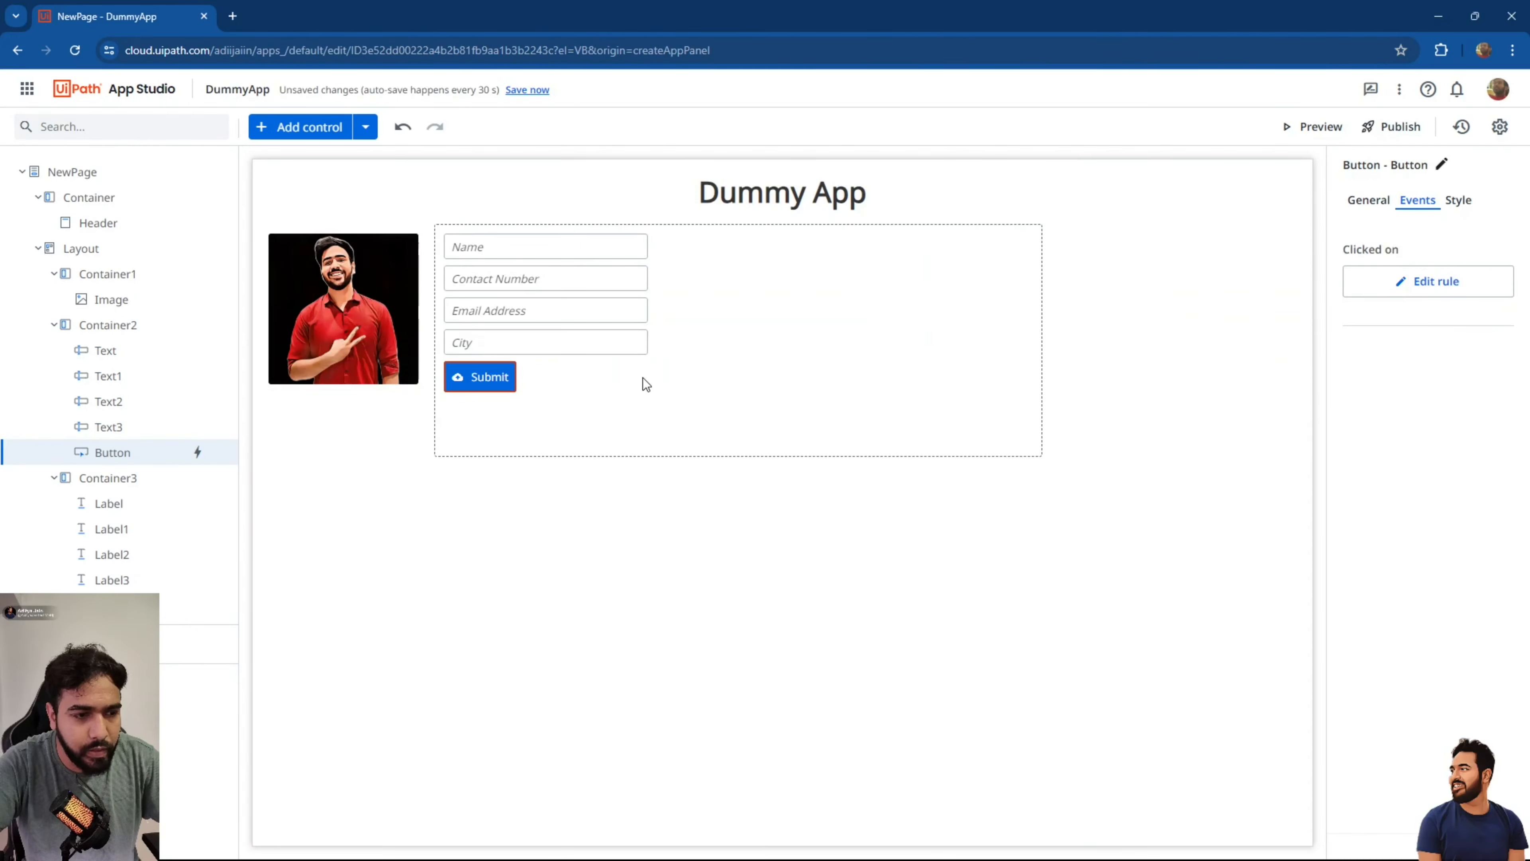
pyautogui.click(106, 354)
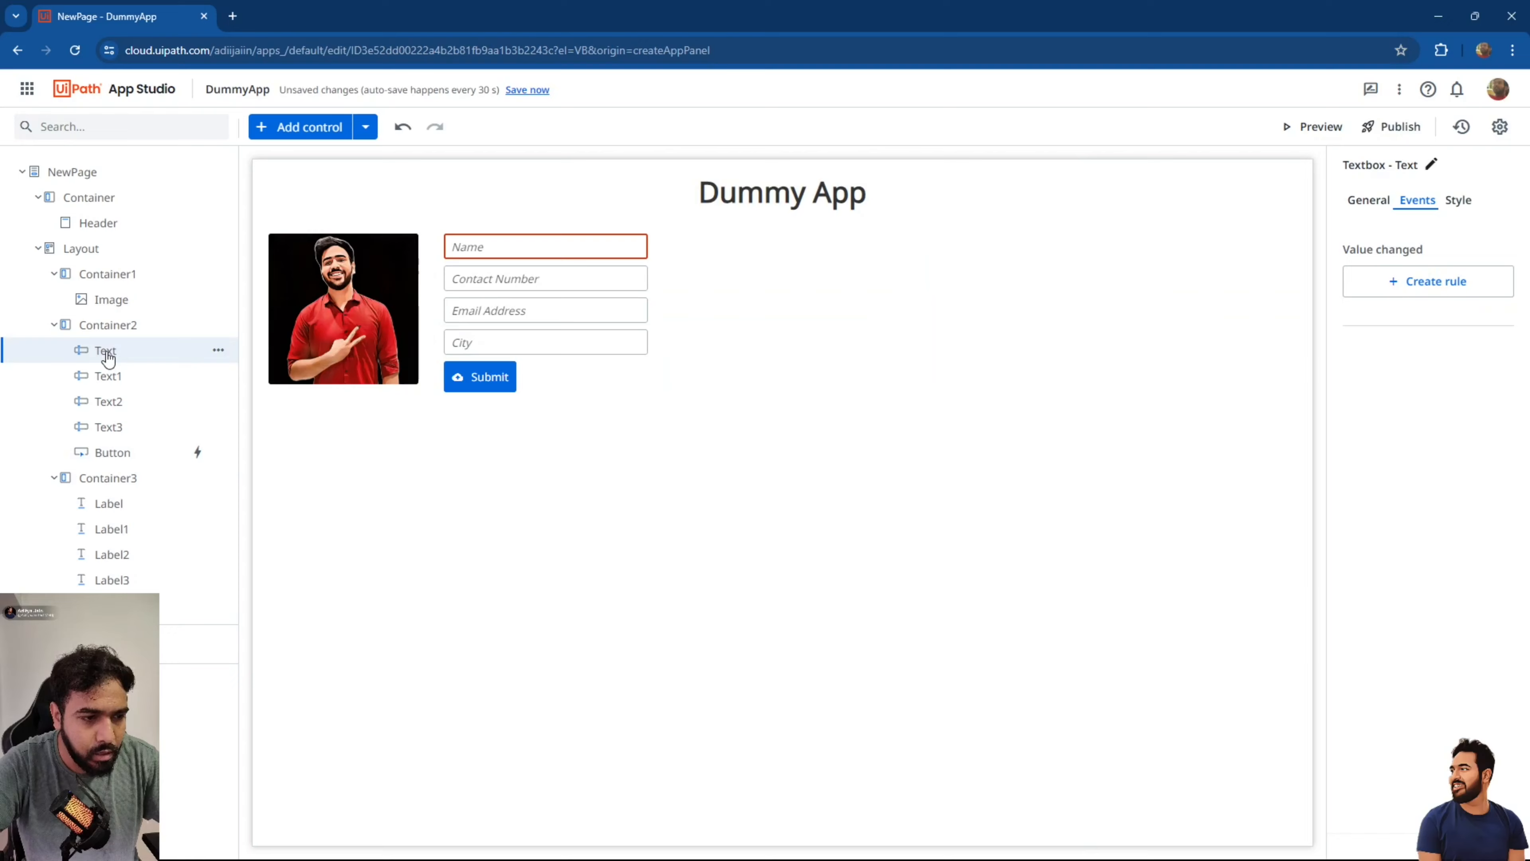
# Rename the inputs NameInput, CNoInput, EmailAddressInput, CityInput and the button SubmitButton.
pyautogui.doubleClick(106, 353)
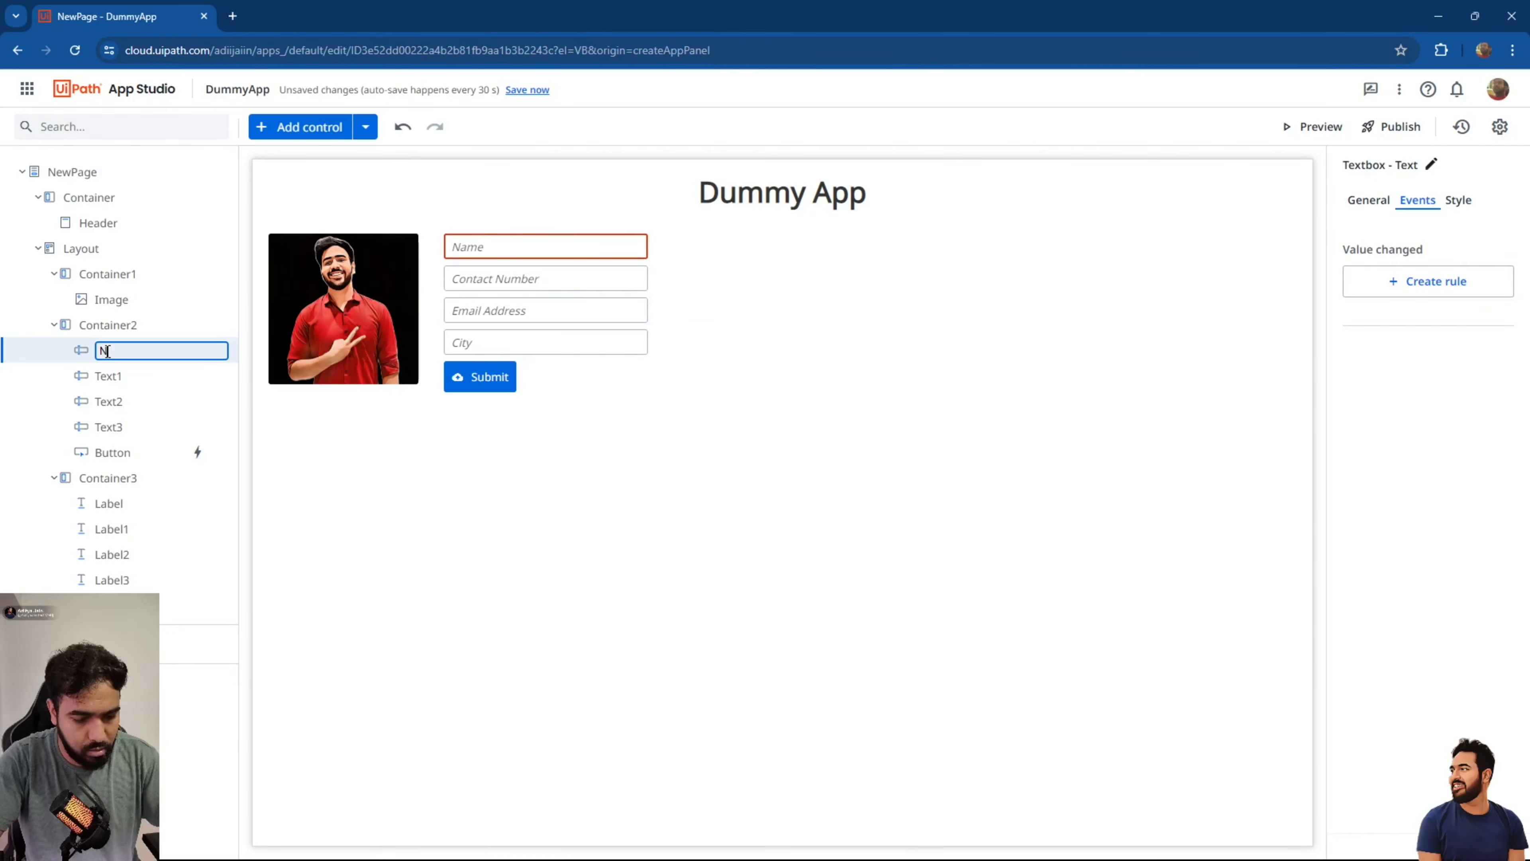
pyautogui.press('Return')
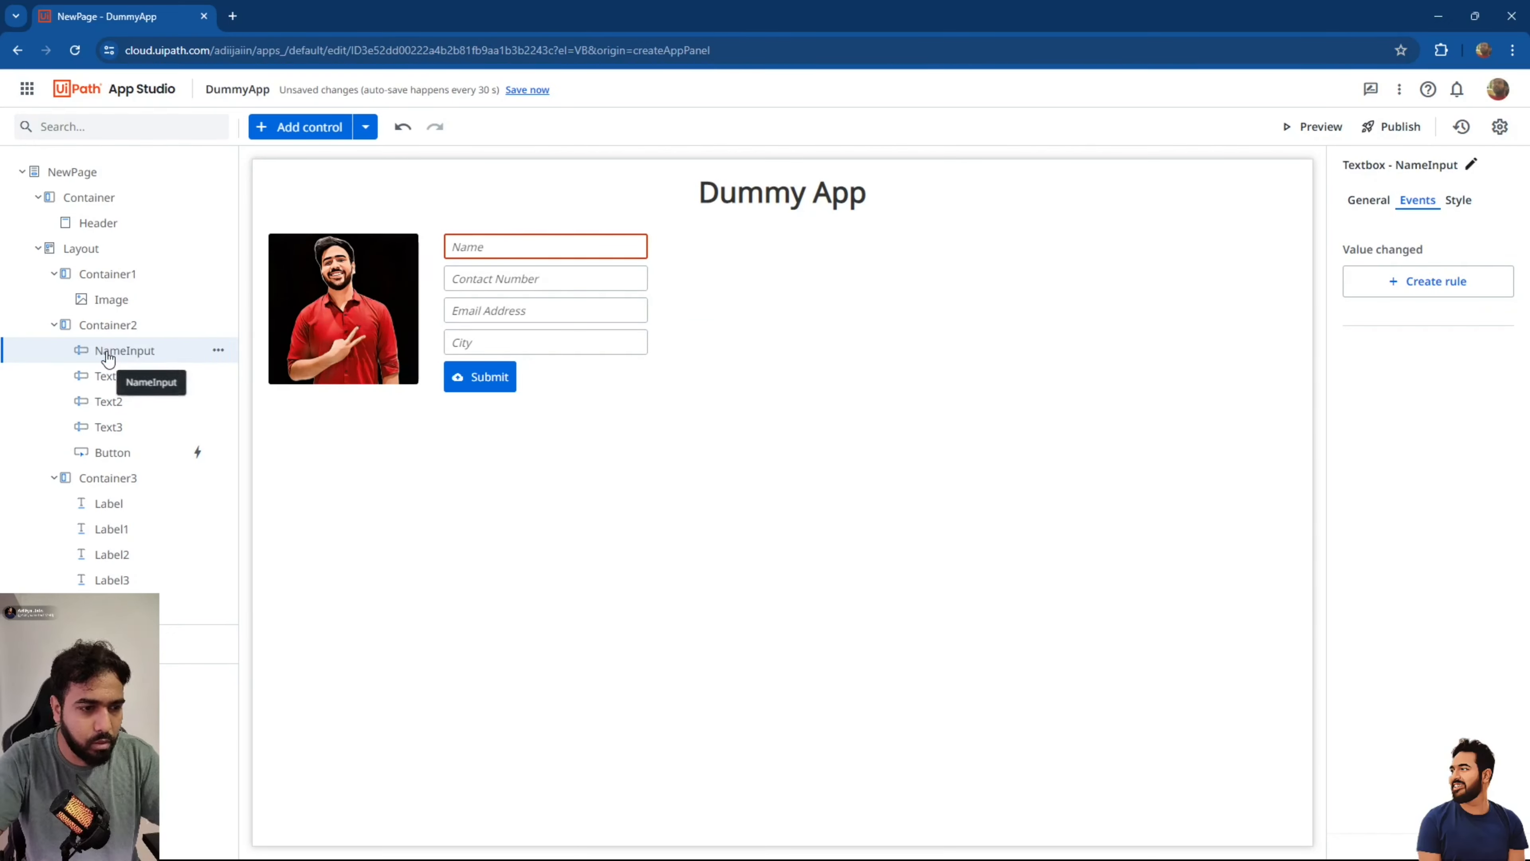
pyautogui.doubleClick(115, 375)
pyautogui.hotkey('ctrl', 'a')
pyautogui.write('C')
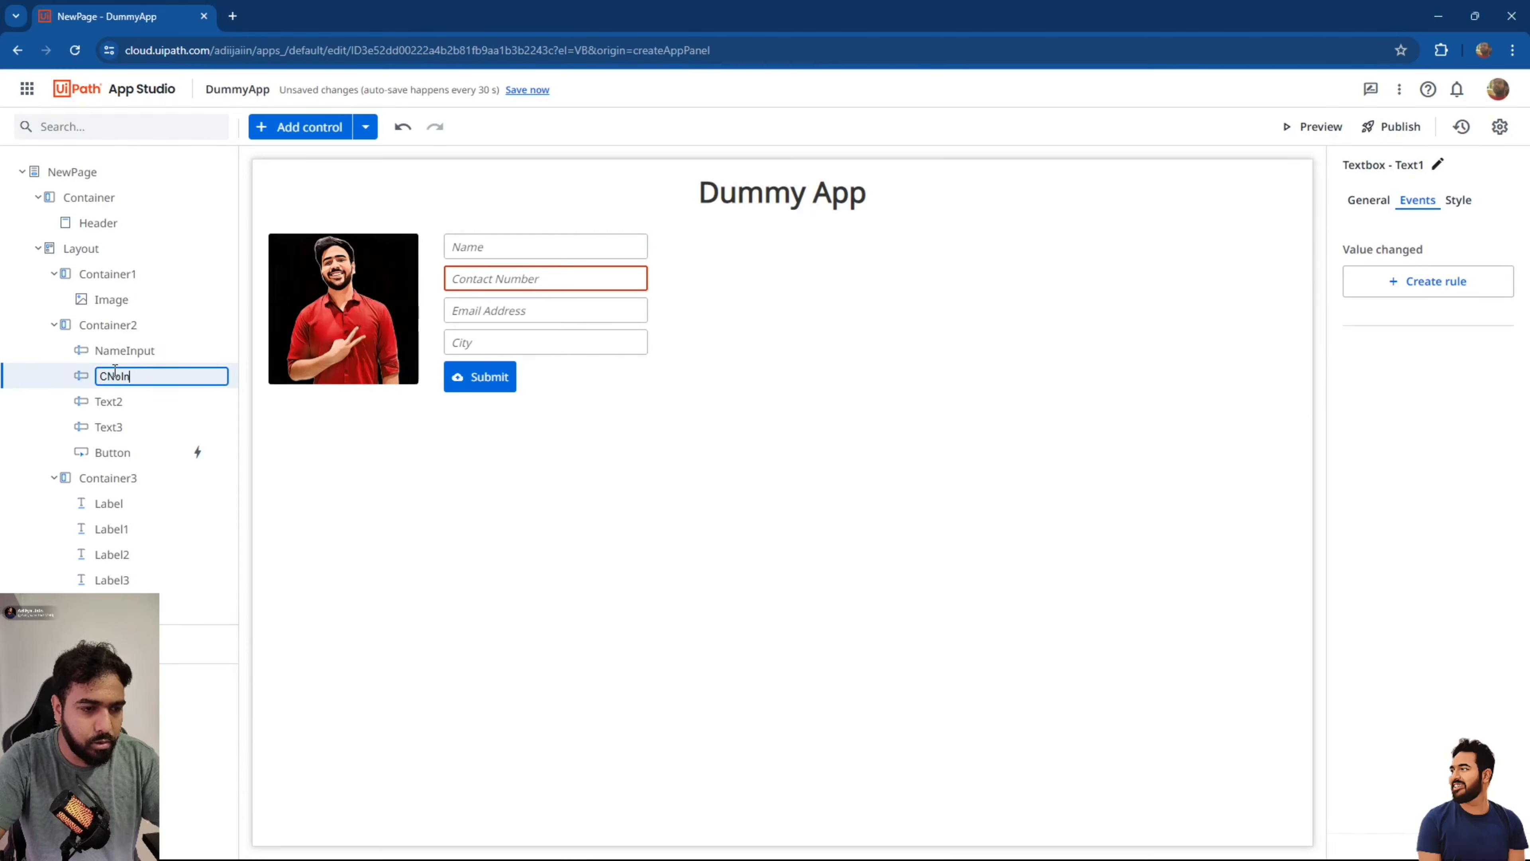
pyautogui.press('Return')
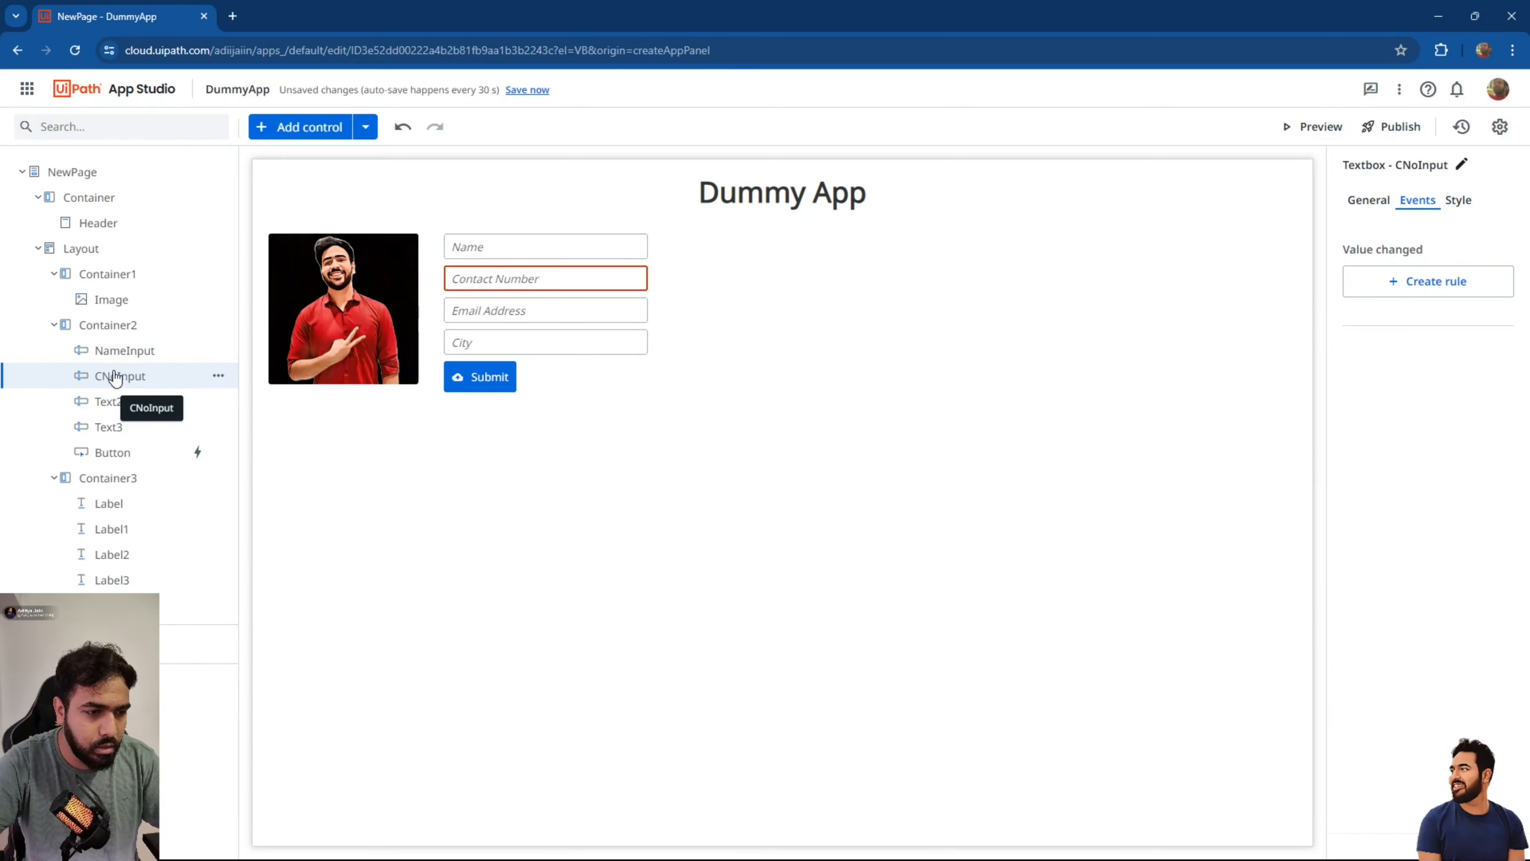
pyautogui.doubleClick(127, 401)
pyautogui.write('EmailAddressInput')
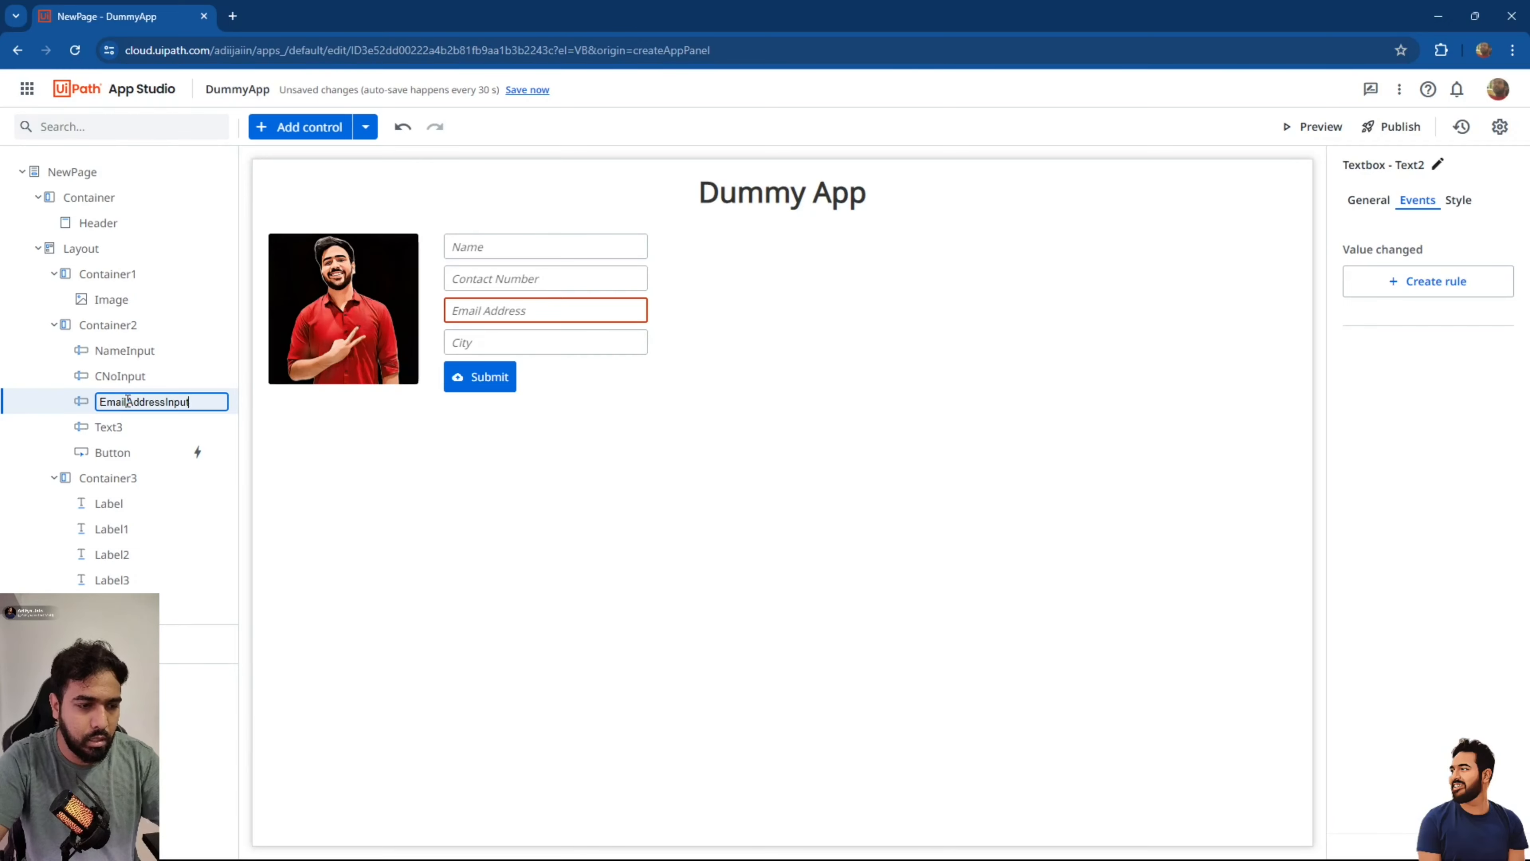
pyautogui.press('Return')
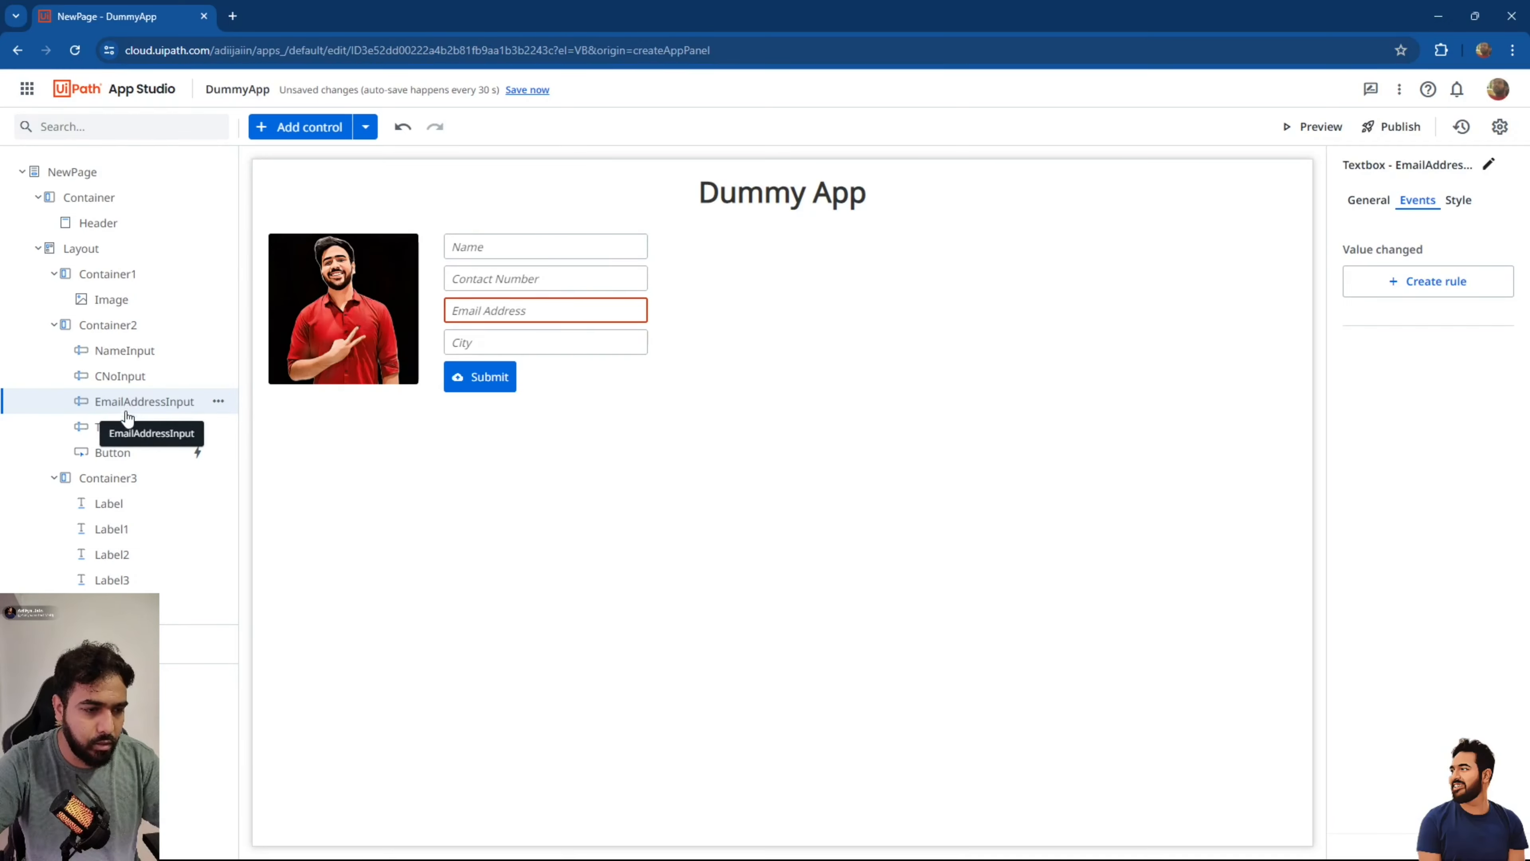
pyautogui.doubleClick(118, 426)
pyautogui.write('CityInput')
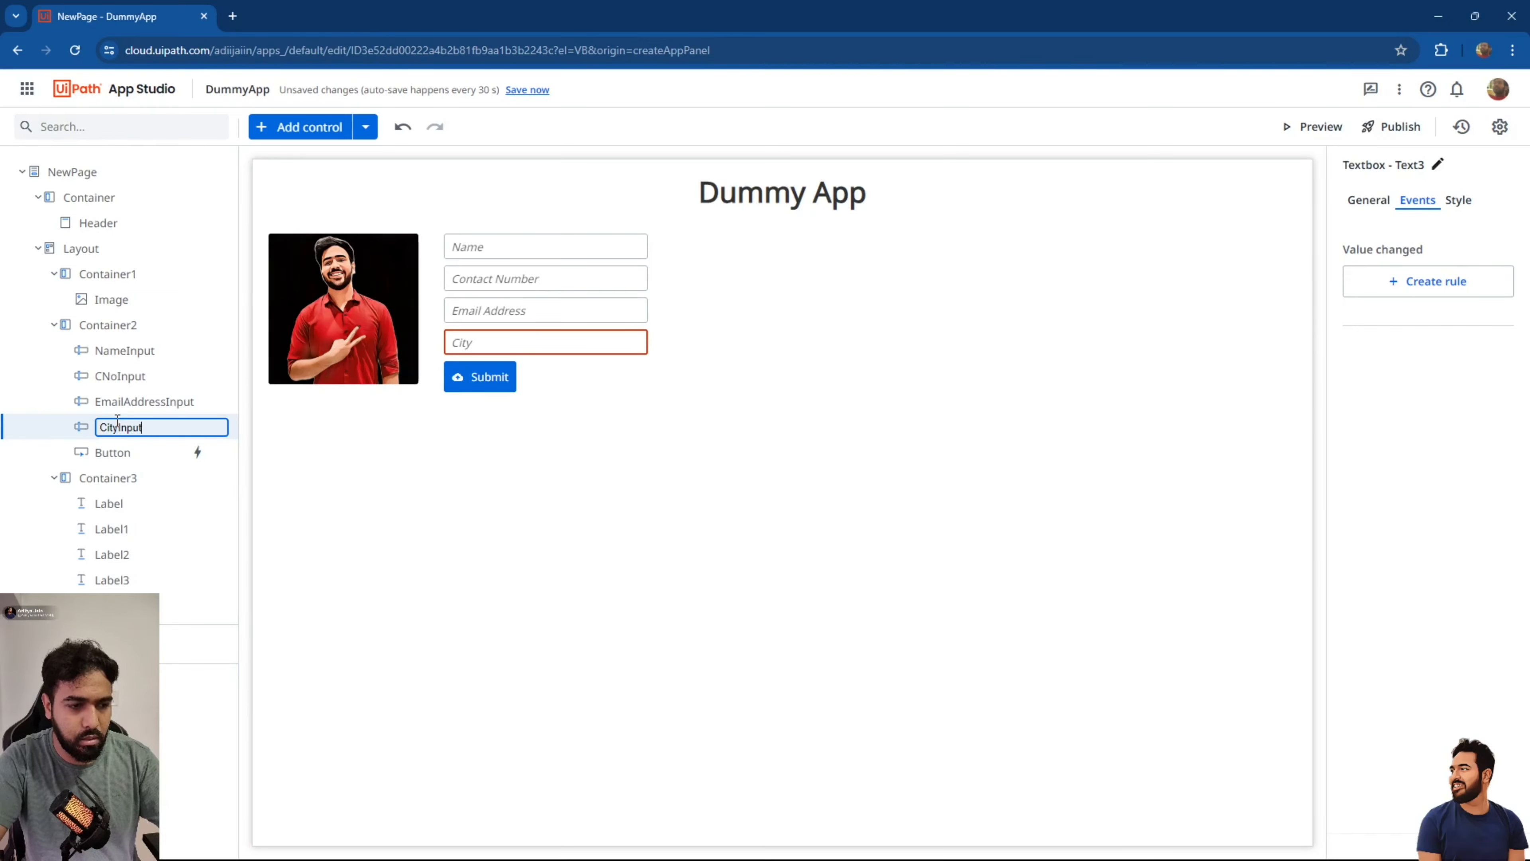
pyautogui.press('Return')
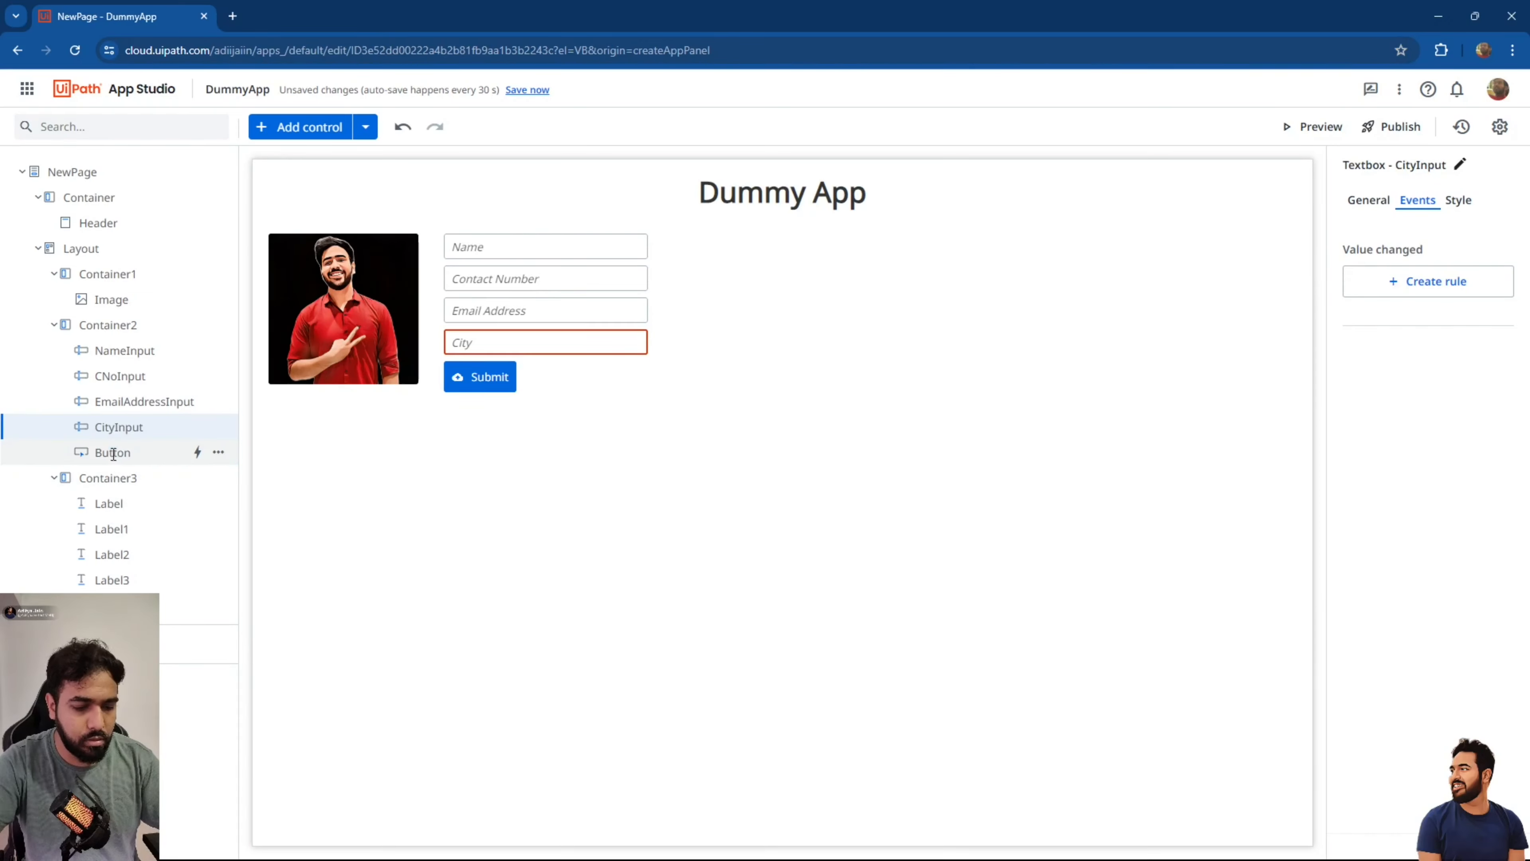
pyautogui.doubleClick(113, 452)
pyautogui.write('Submit')
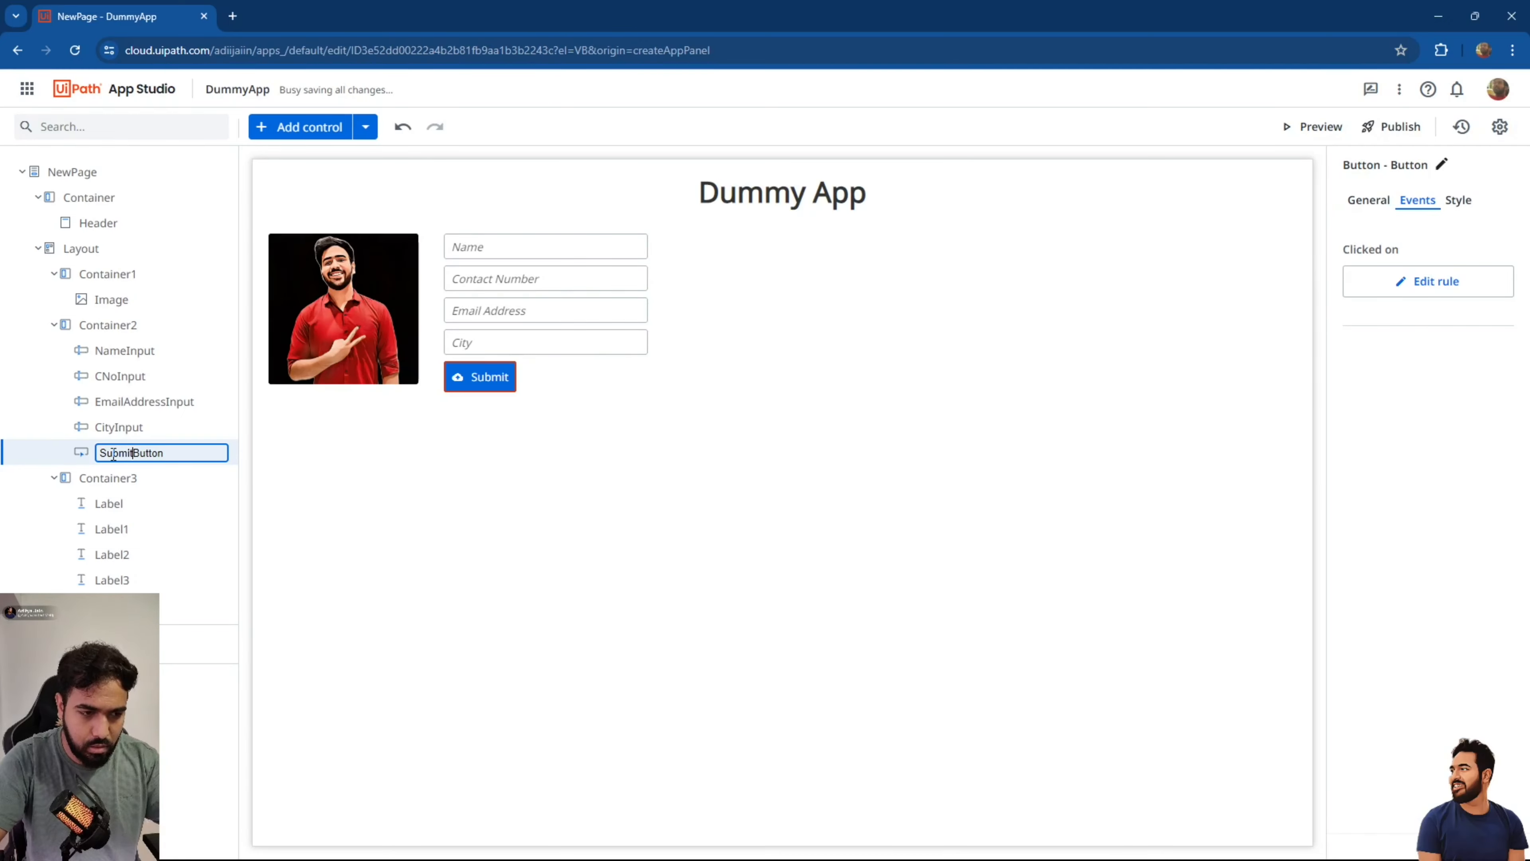
pyautogui.press('Return')
# Rename the four output labels NameOut, CNoOut, EmailAddressOut and CityOut.
pyautogui.doubleClick(118, 504)
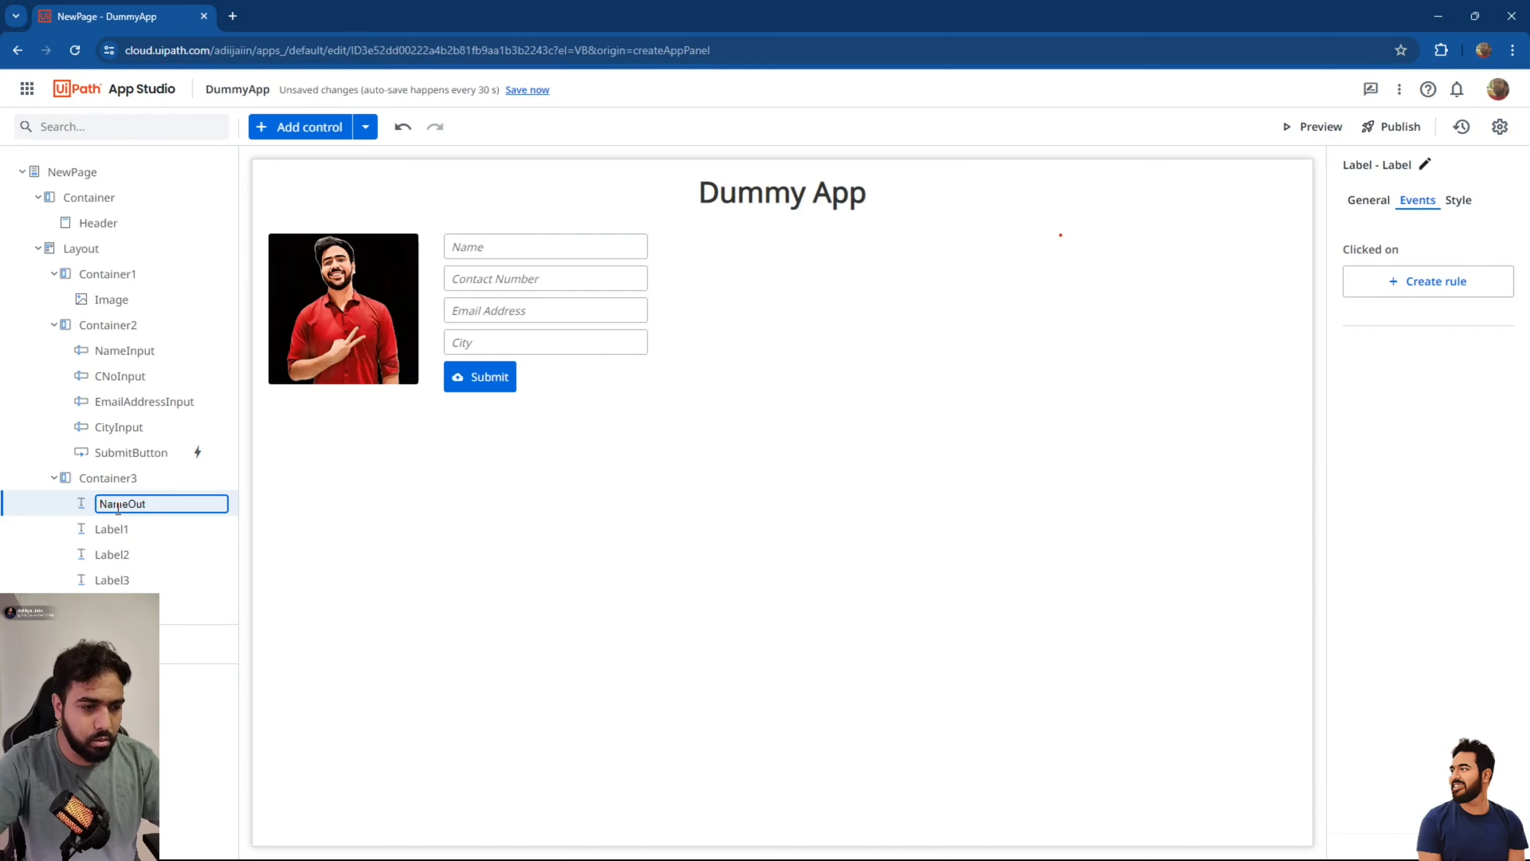
pyautogui.write('NameOut')
pyautogui.doubleClick(118, 505)
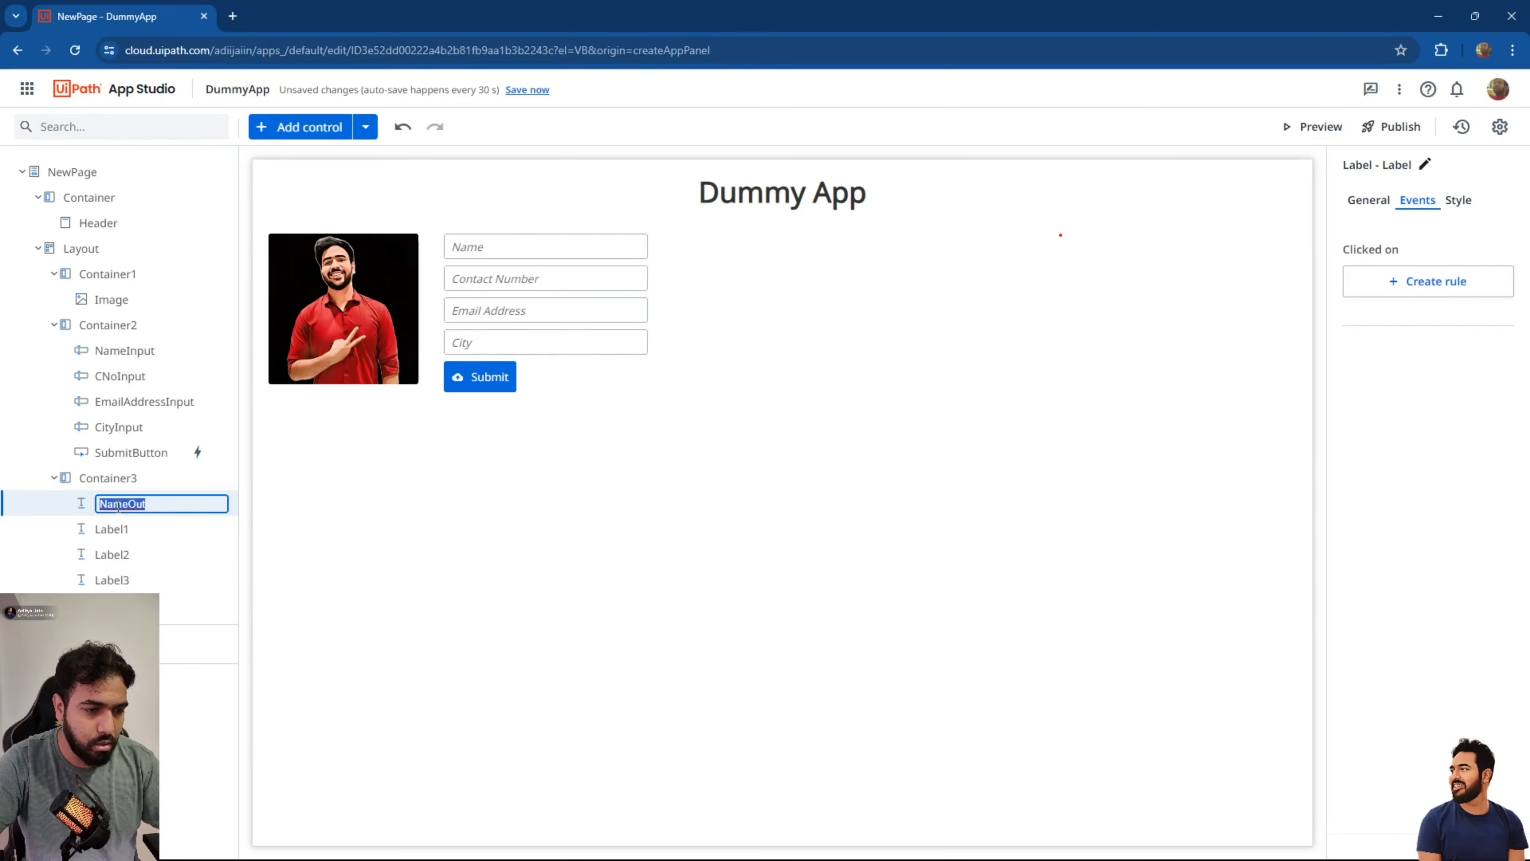
pyautogui.click(188, 404)
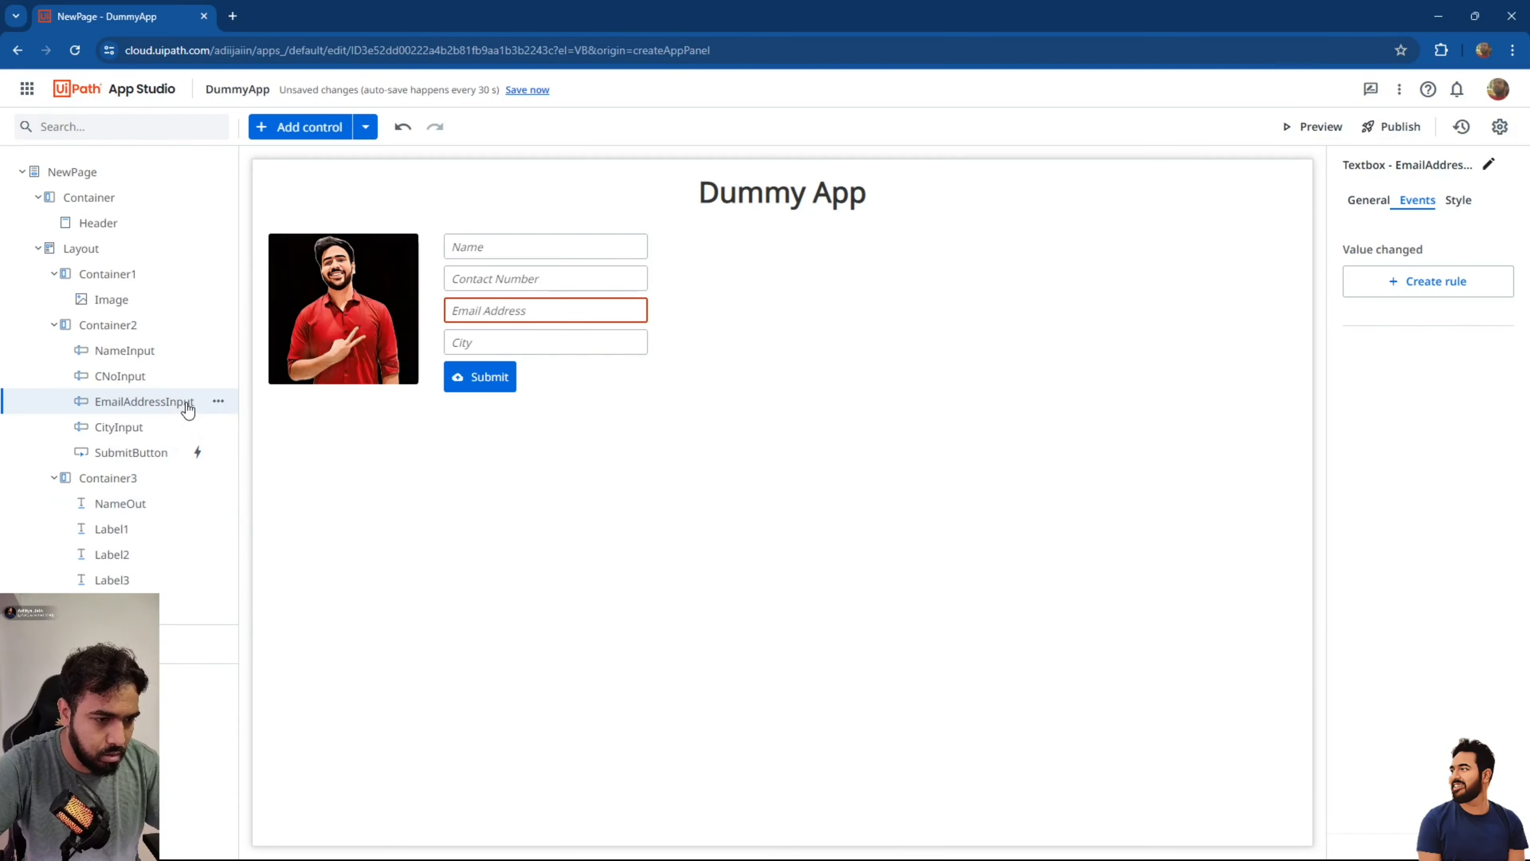
pyautogui.doubleClick(111, 527)
pyautogui.hotkey('ctrl', 'a')
pyautogui.write('C')
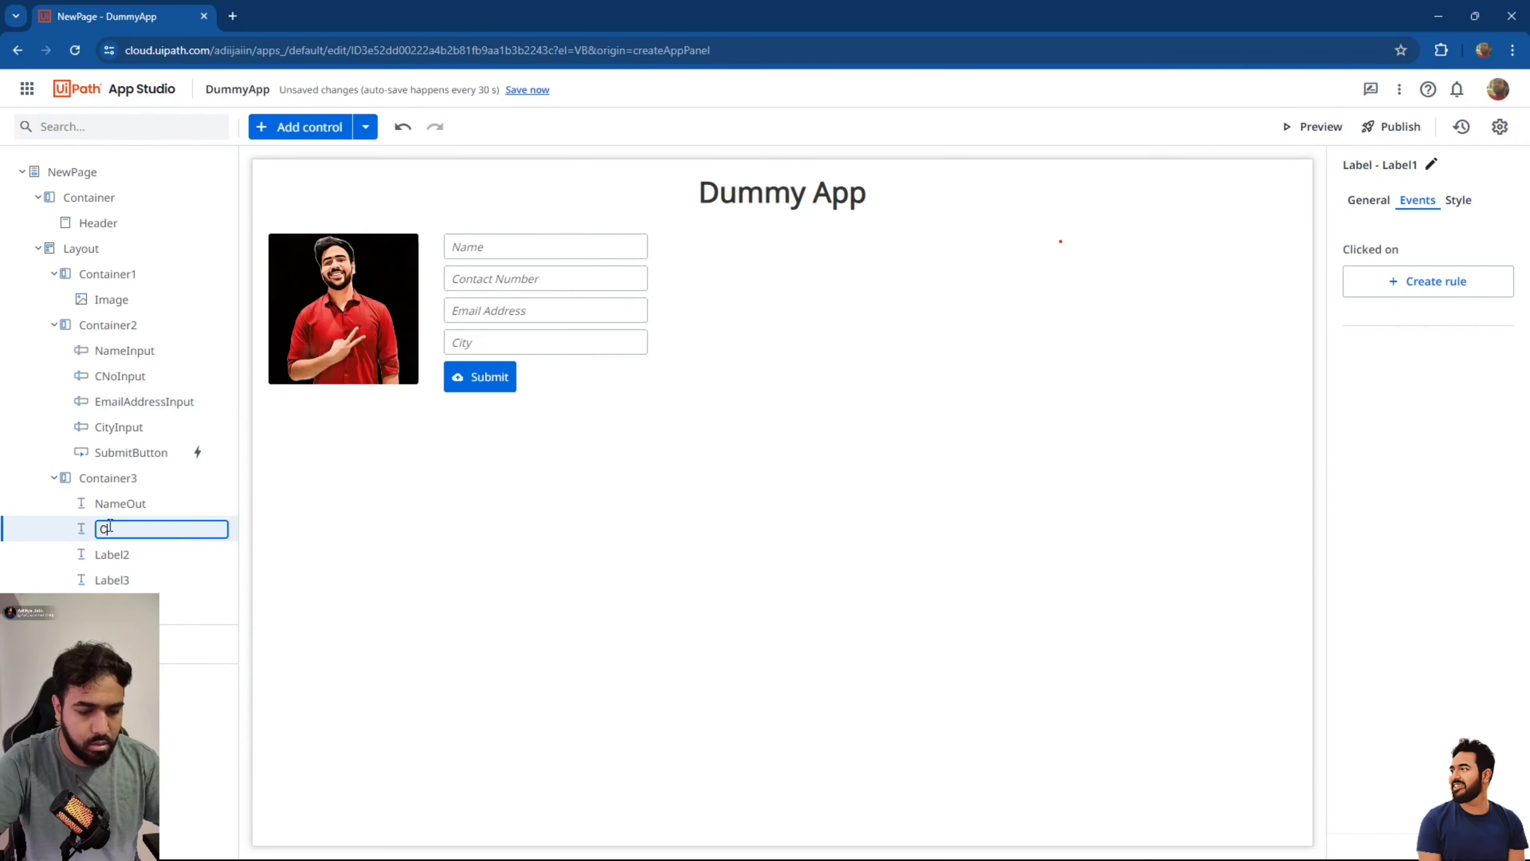
pyautogui.write('NoOut')
pyautogui.press('Return')
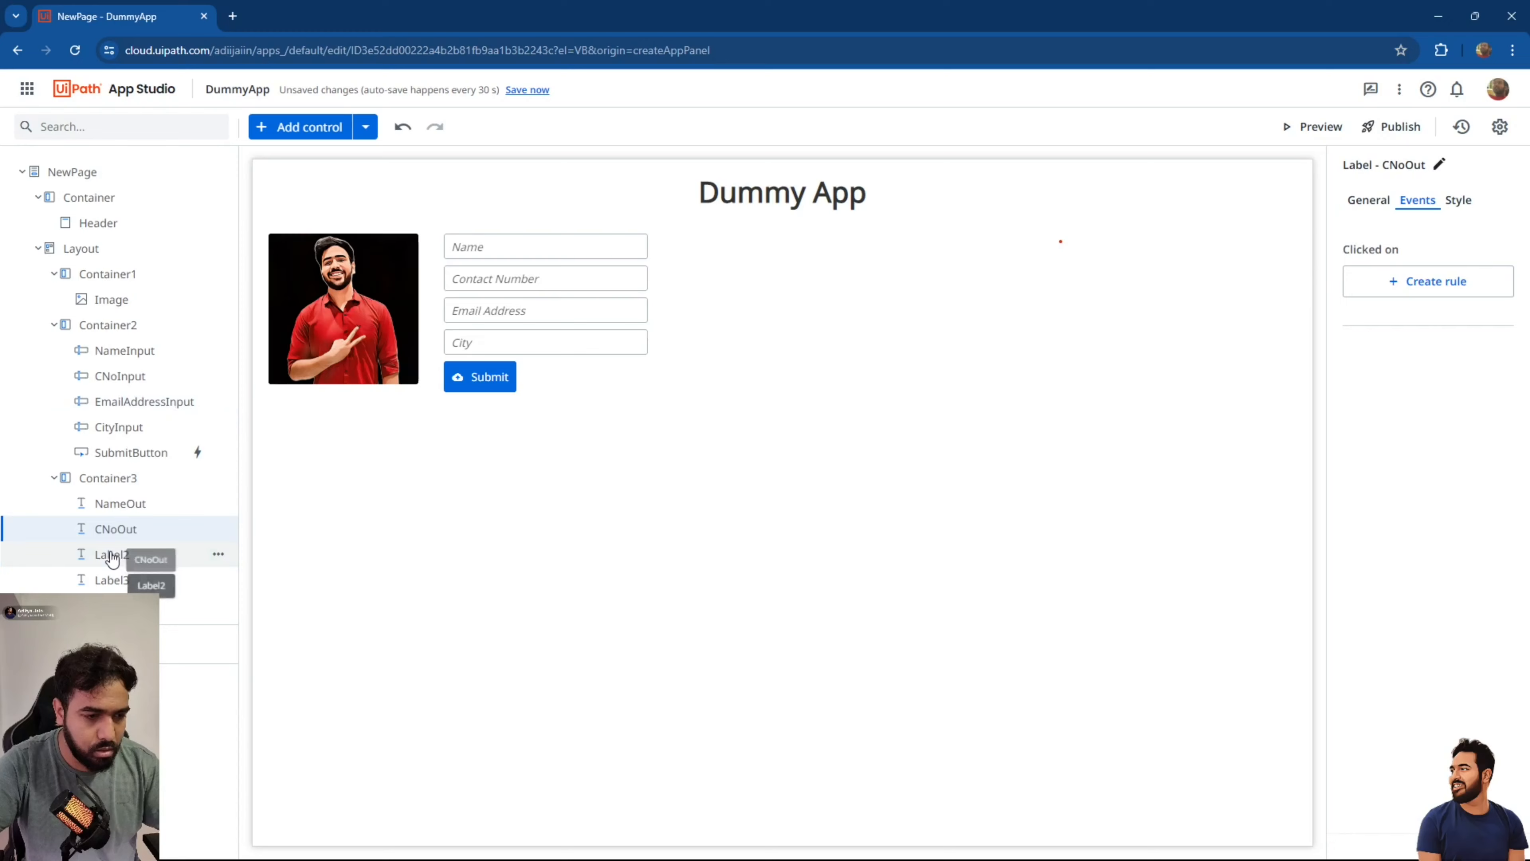
pyautogui.doubleClick(114, 554)
pyautogui.hotkey('ctrl', 'a')
pyautogui.write('Email')
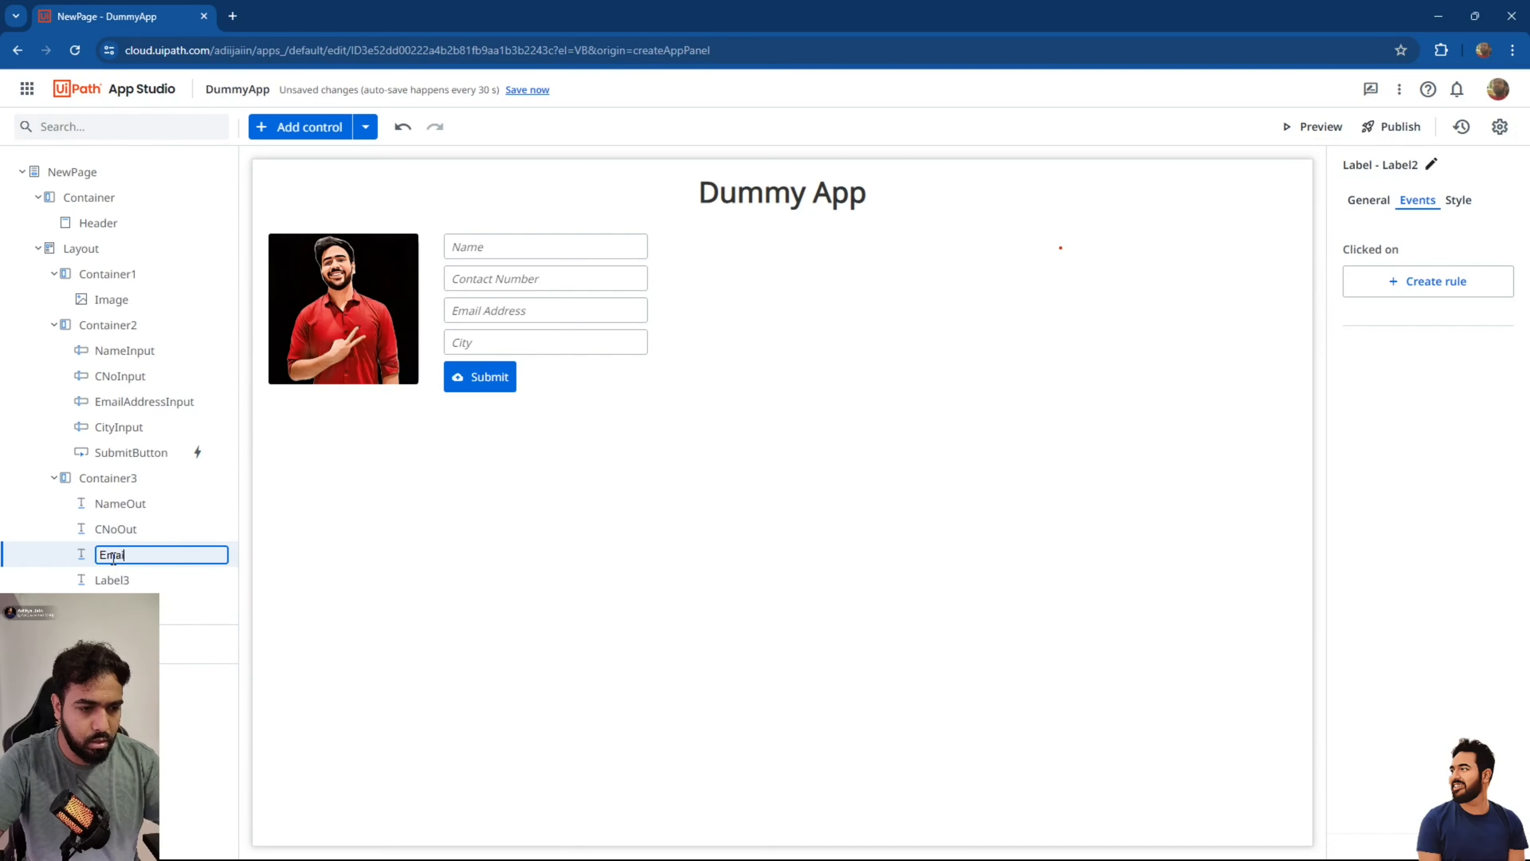
pyautogui.write('AddressOu')
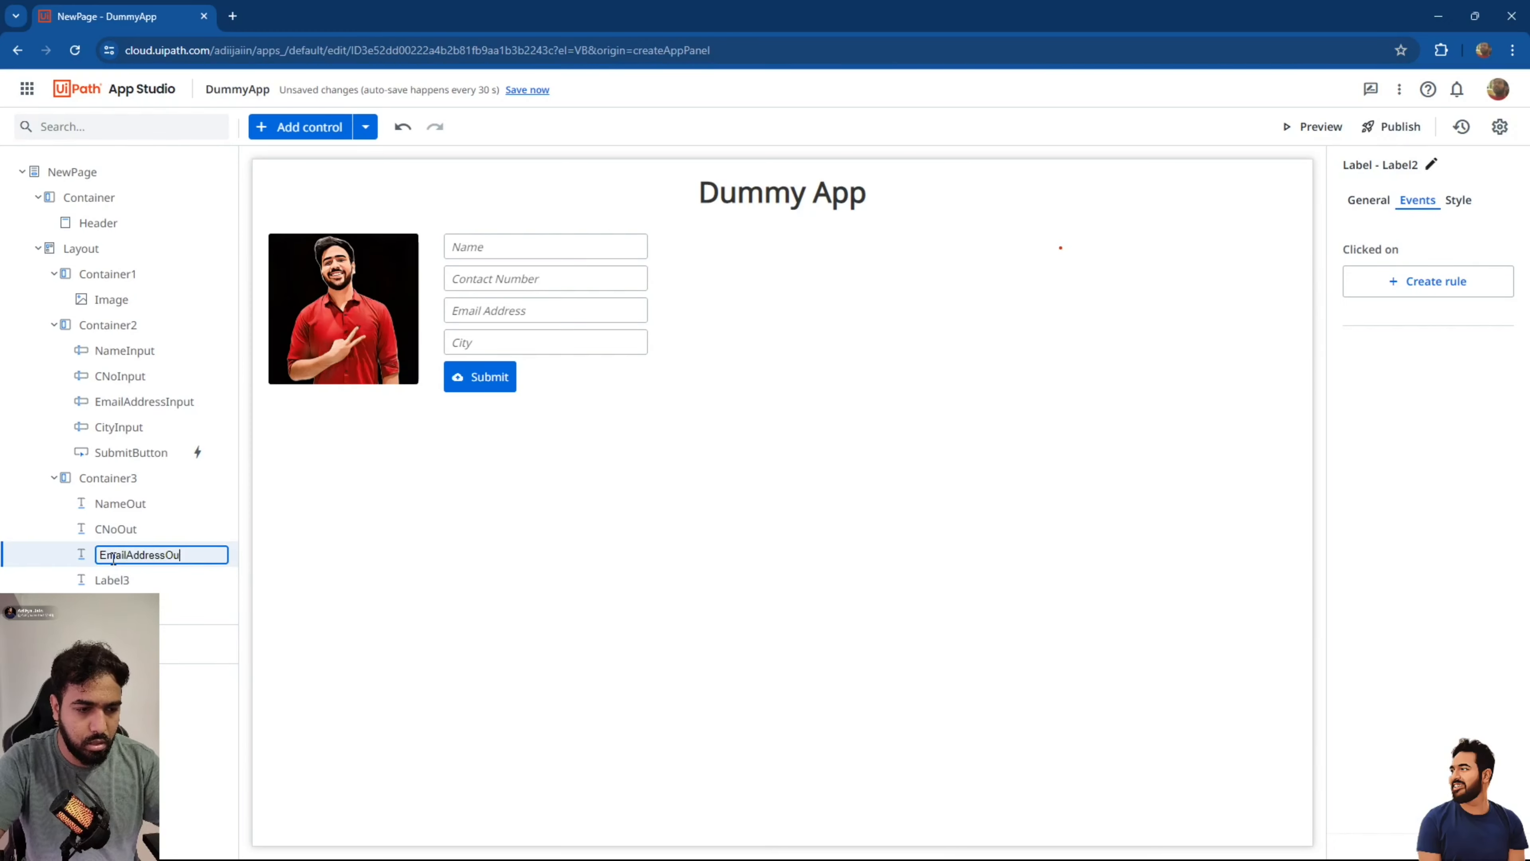
pyautogui.write('t')
pyautogui.press('Return')
pyautogui.doubleClick(110, 580)
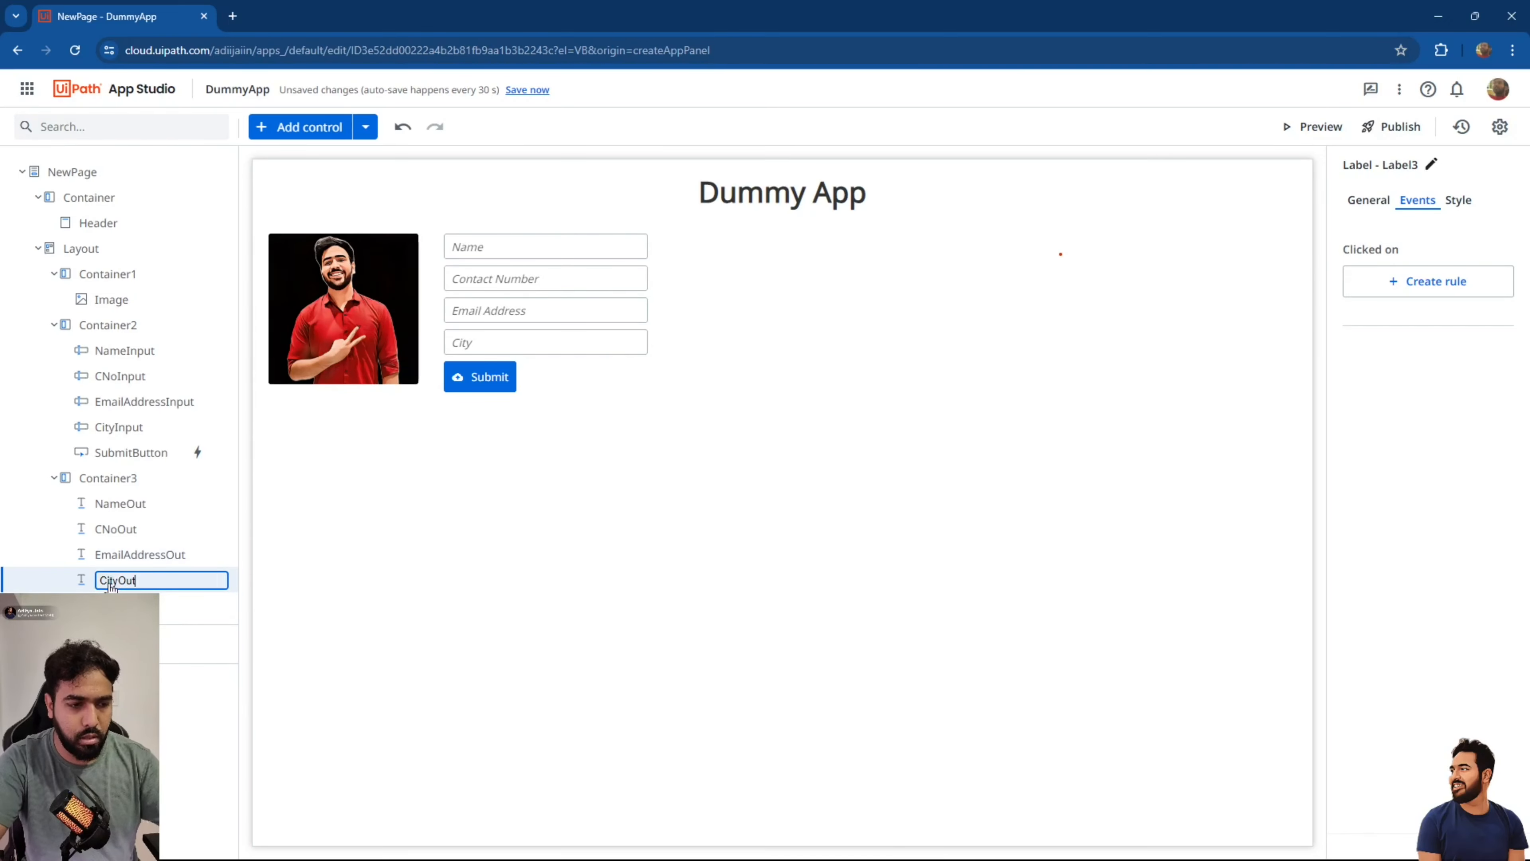
pyautogui.write('CityOut')
pyautogui.press('Return')
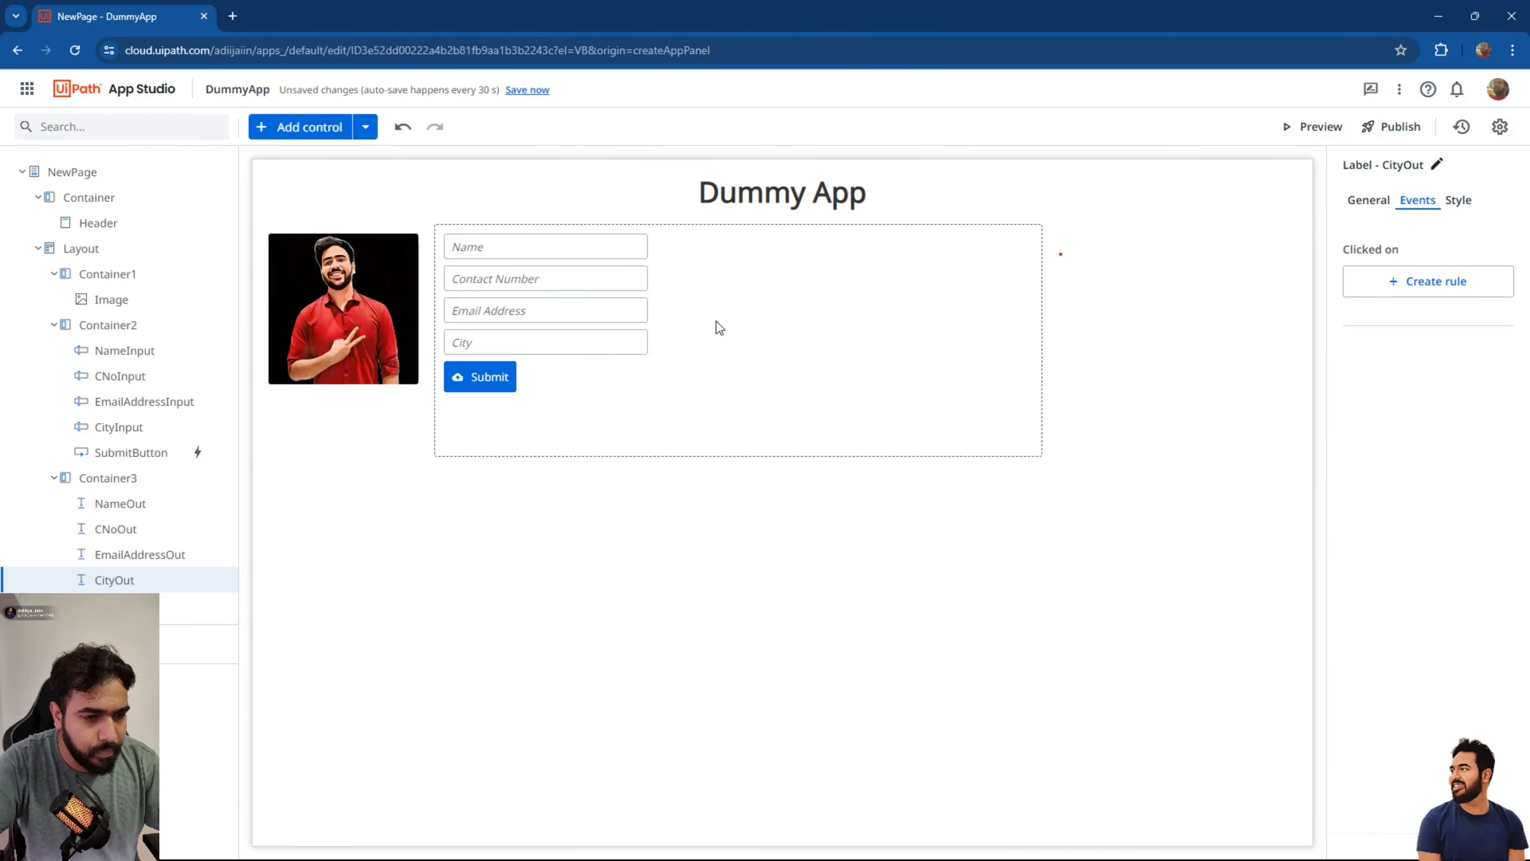
pyautogui.click(493, 370)
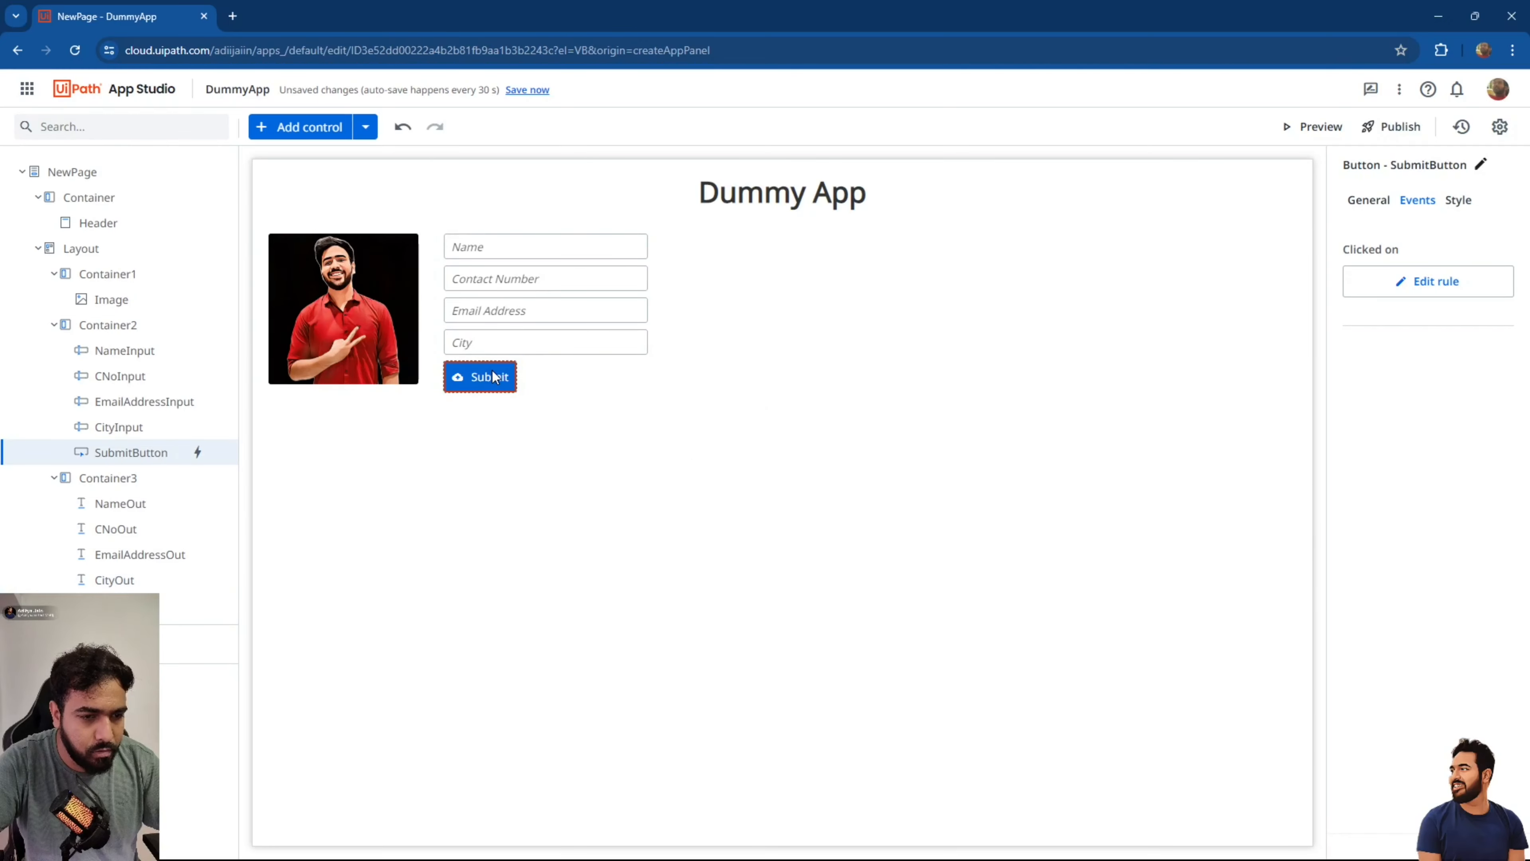
# Make the Submit click rule set NewPage.NameOut.Value to NewPage.NameInput.Value.
pyautogui.click(1445, 279)
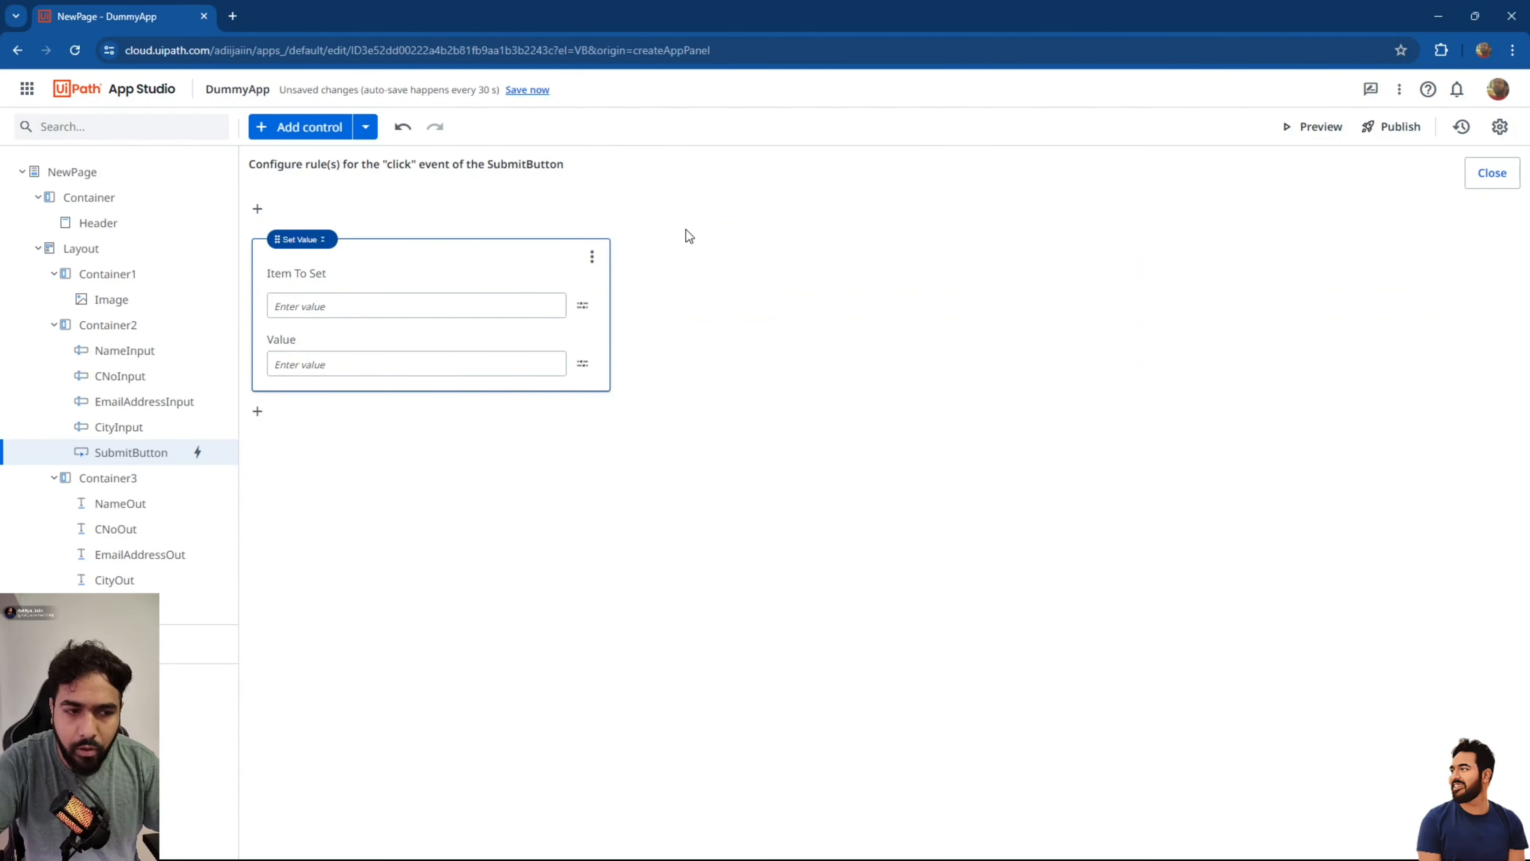
pyautogui.click(582, 304)
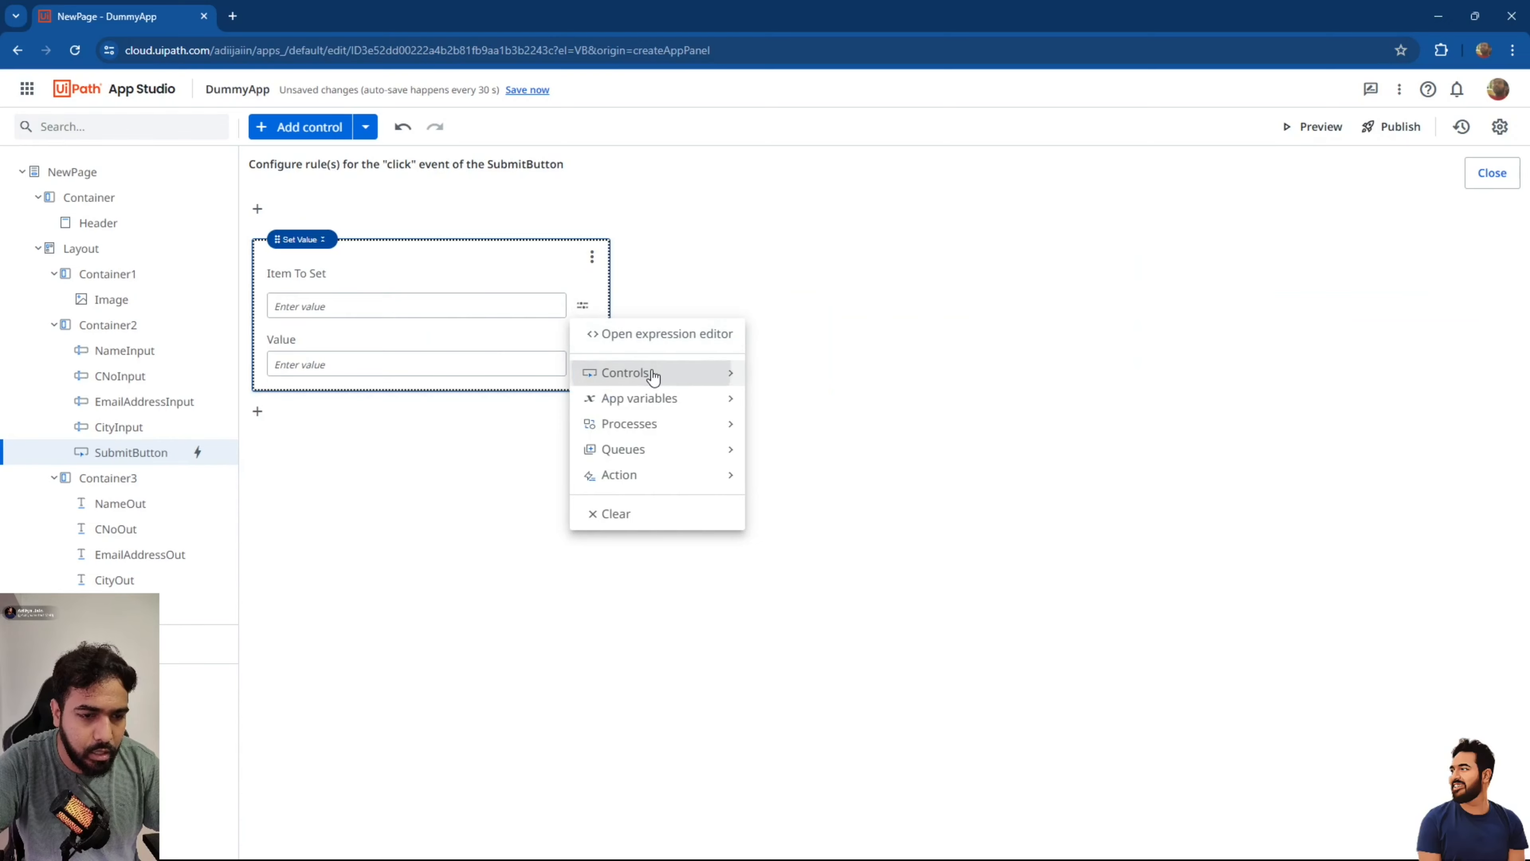
pyautogui.moveTo(674, 376)
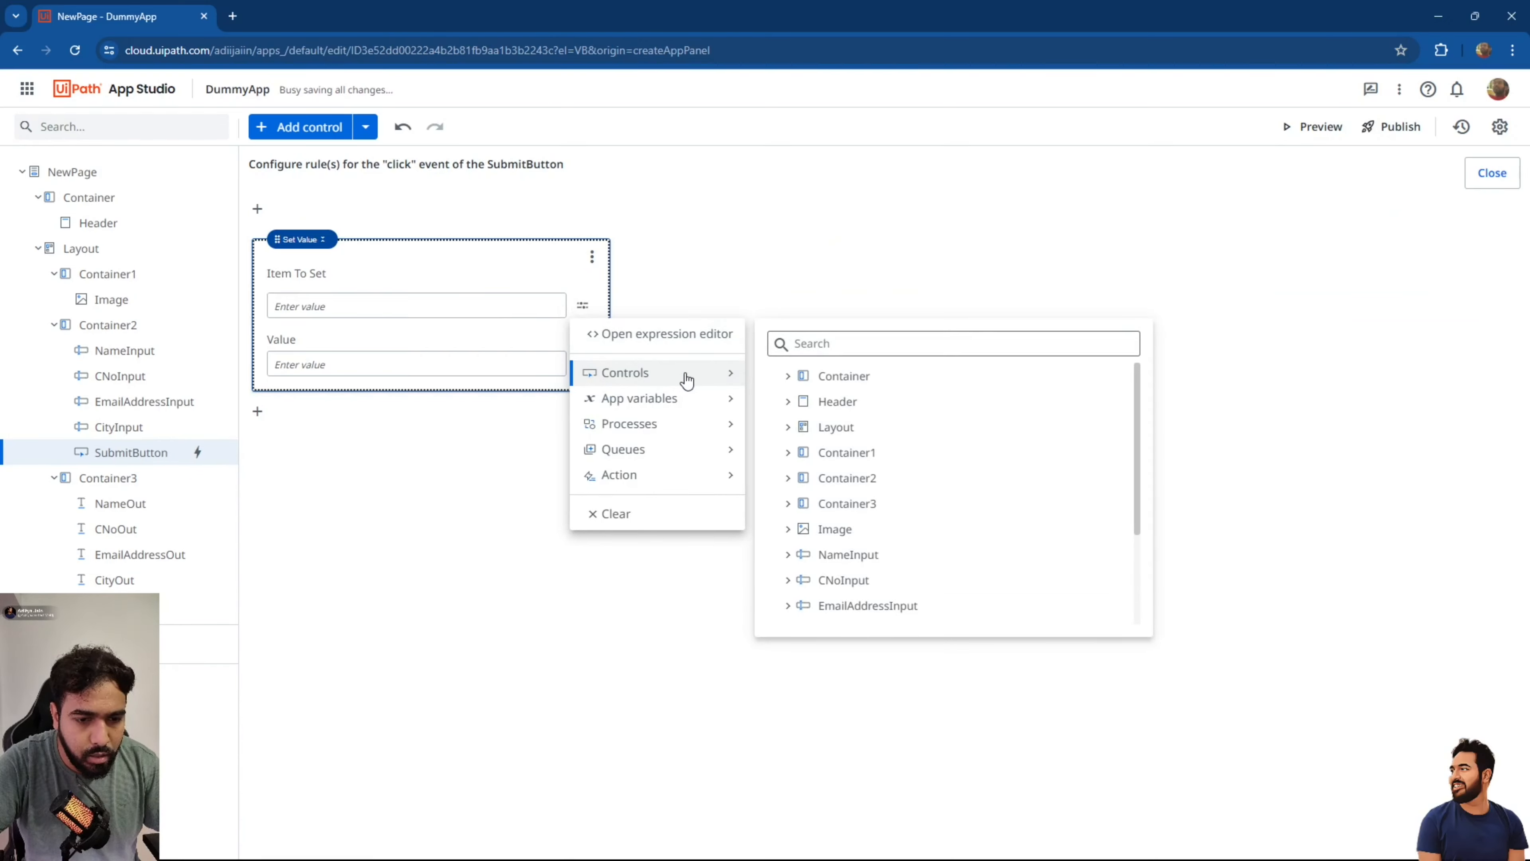
pyautogui.scroll(-3, 855, 547)
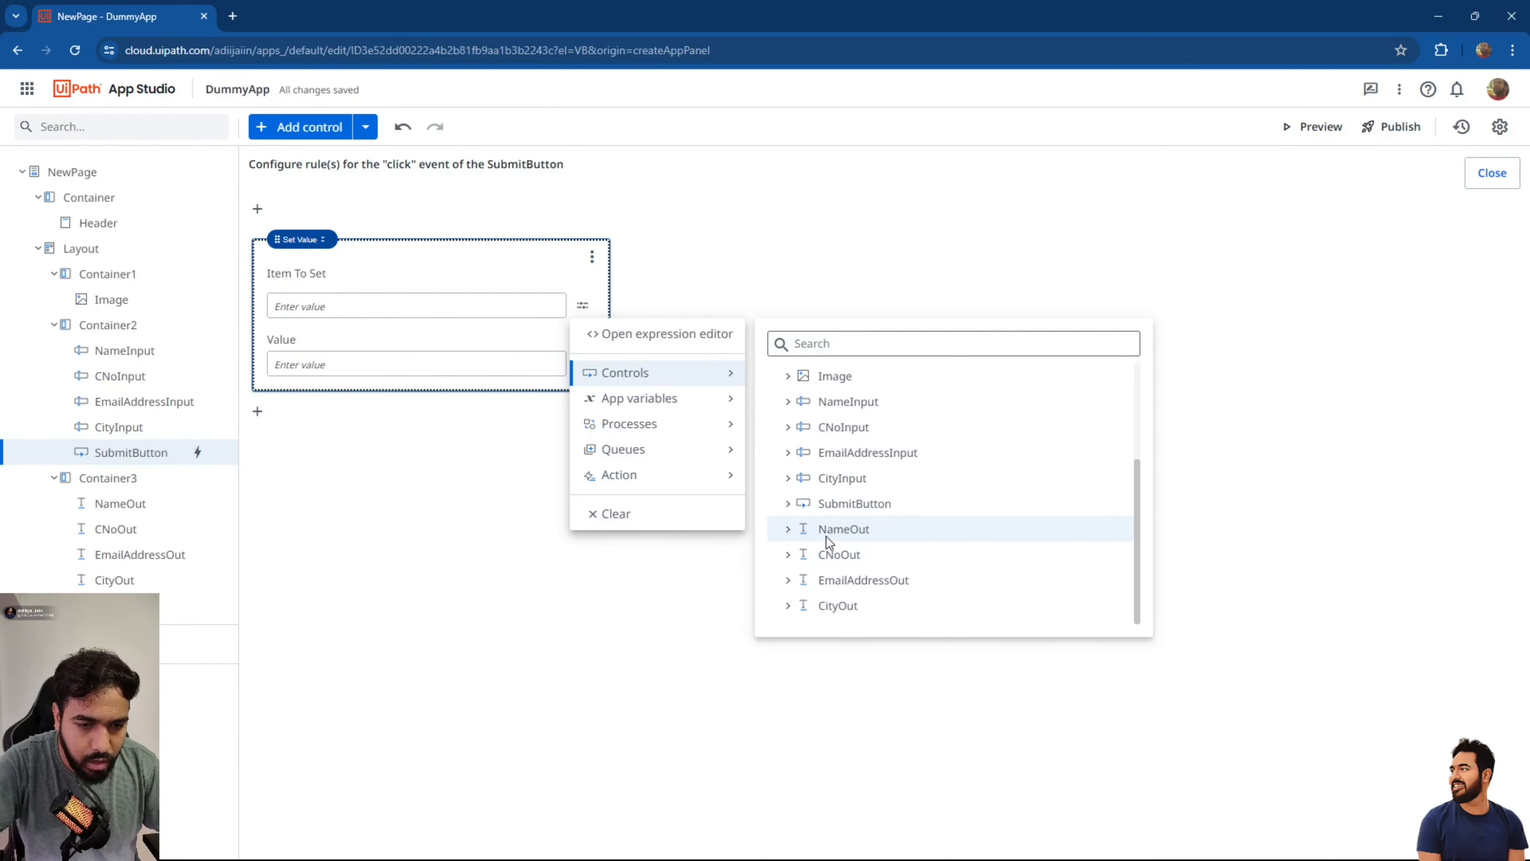
pyautogui.click(794, 532)
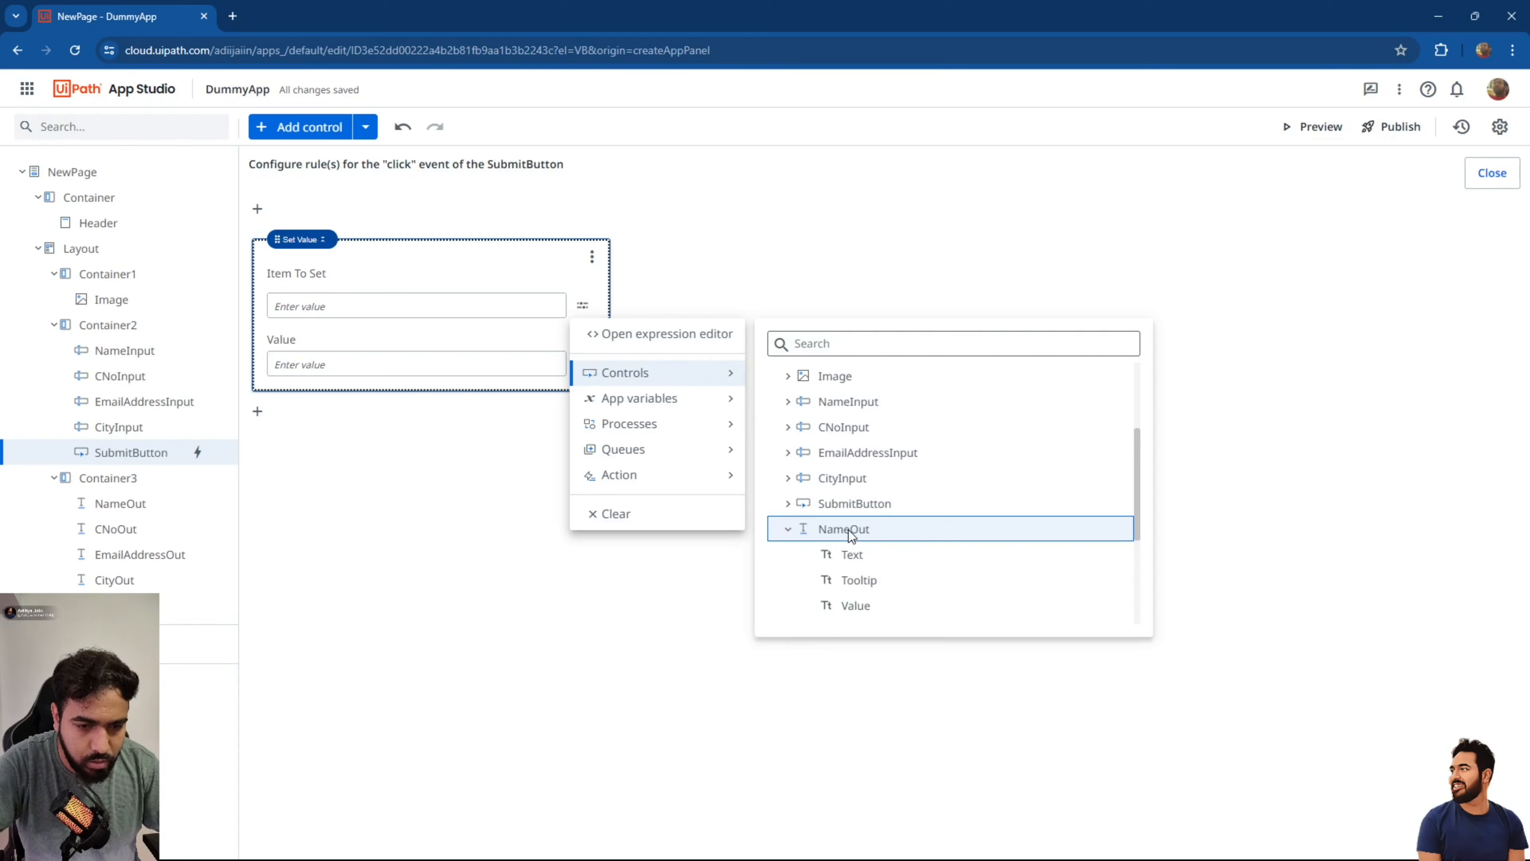
pyautogui.click(865, 610)
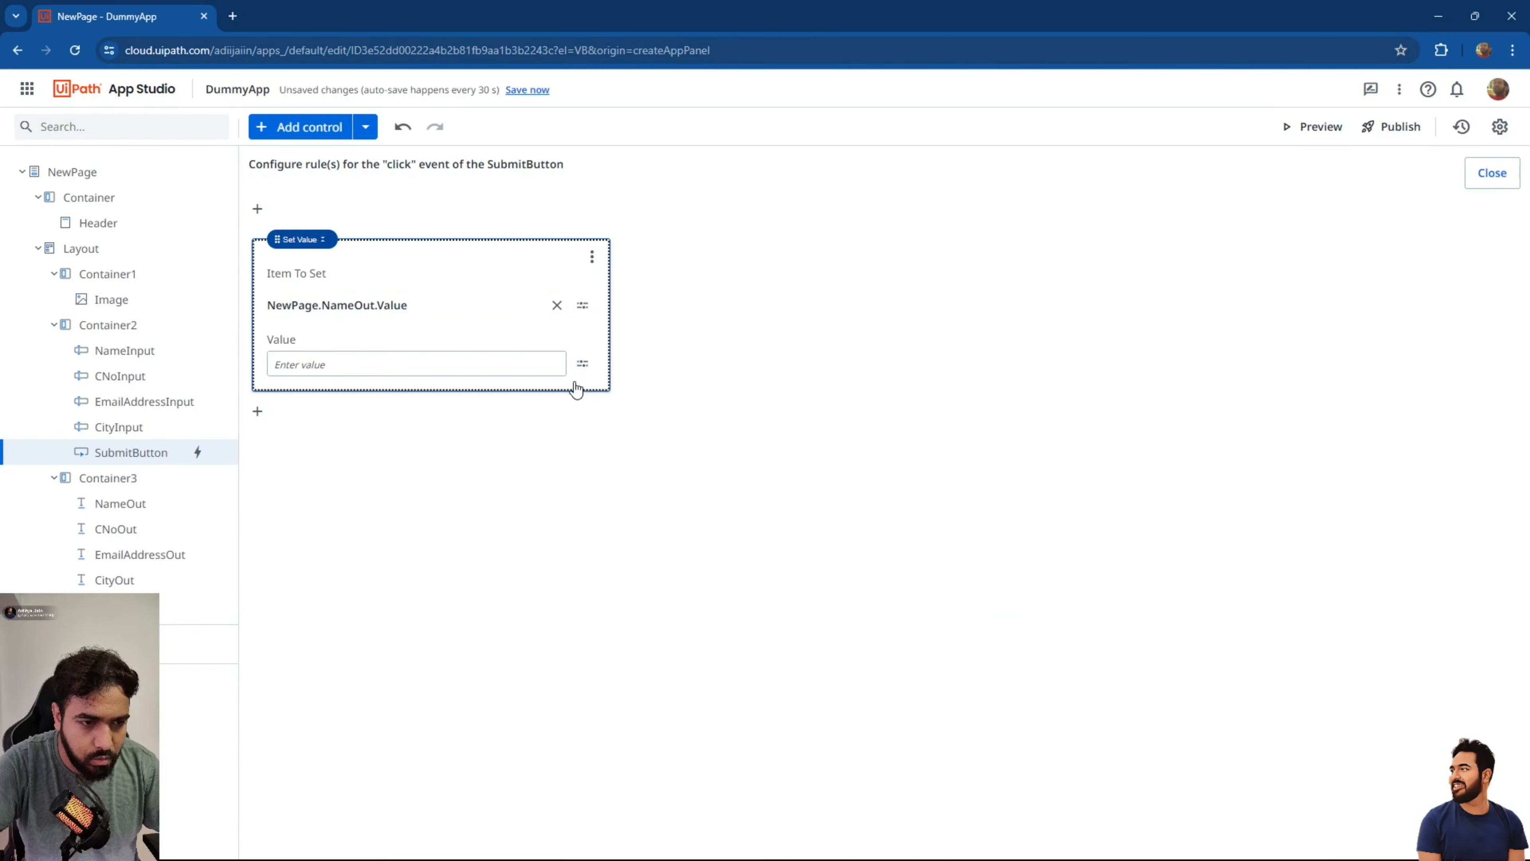
pyautogui.click(523, 369)
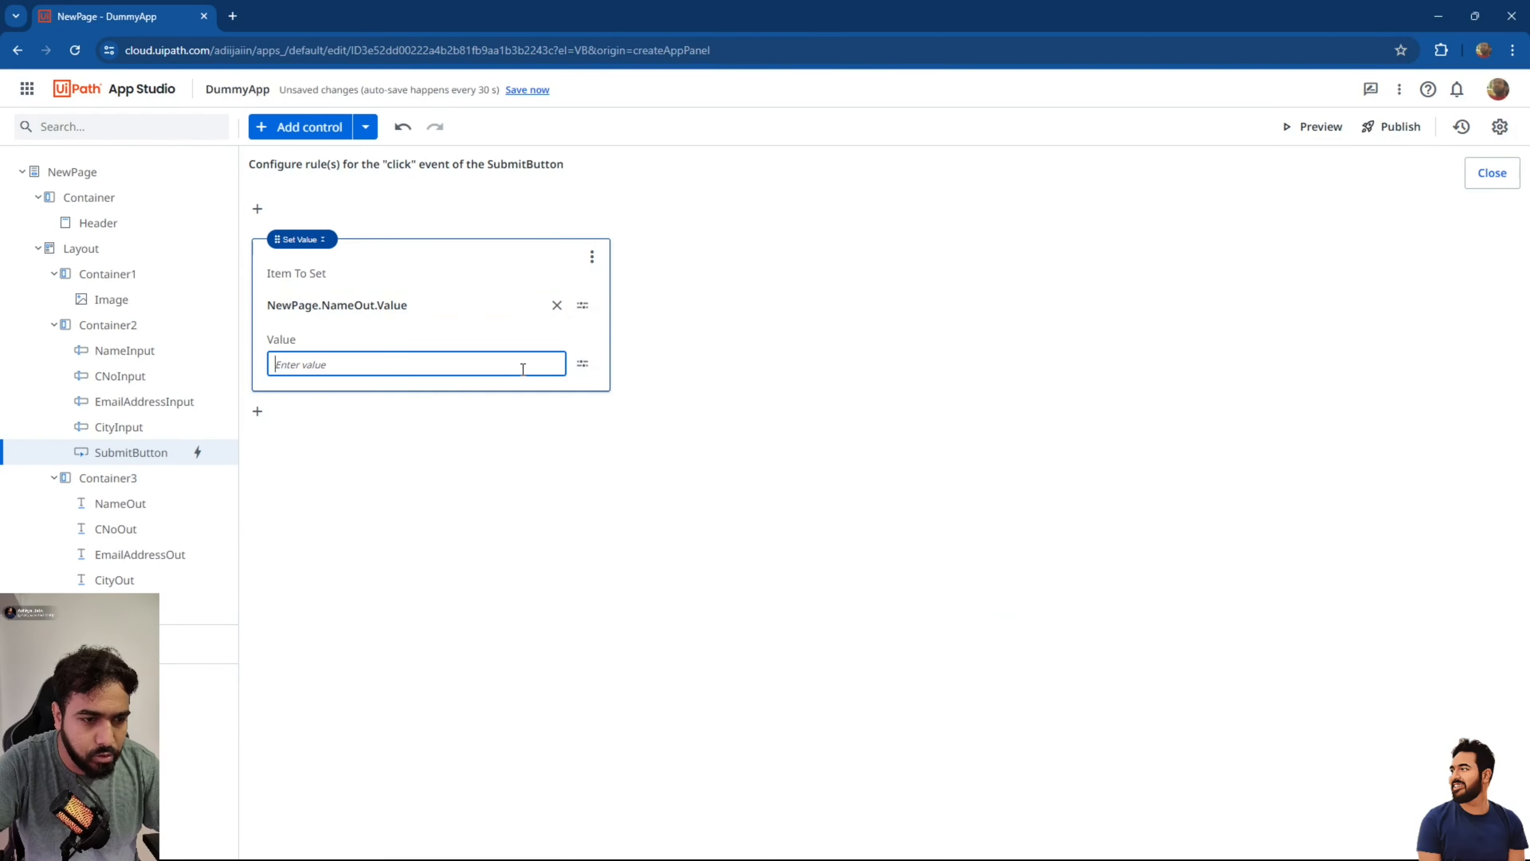
pyautogui.click(581, 363)
pyautogui.click(627, 459)
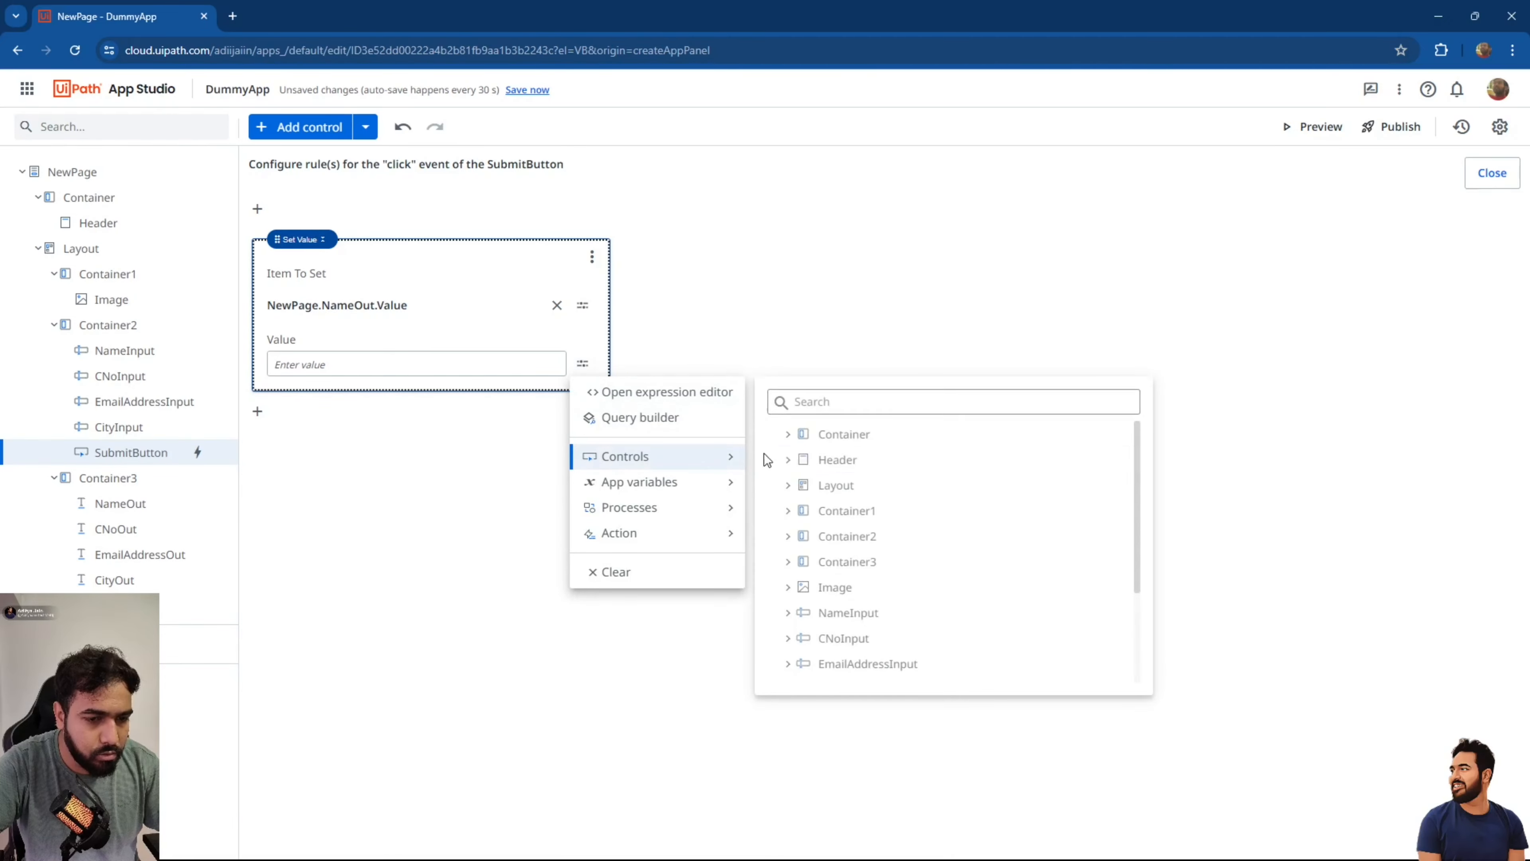
pyautogui.click(788, 613)
pyautogui.click(855, 663)
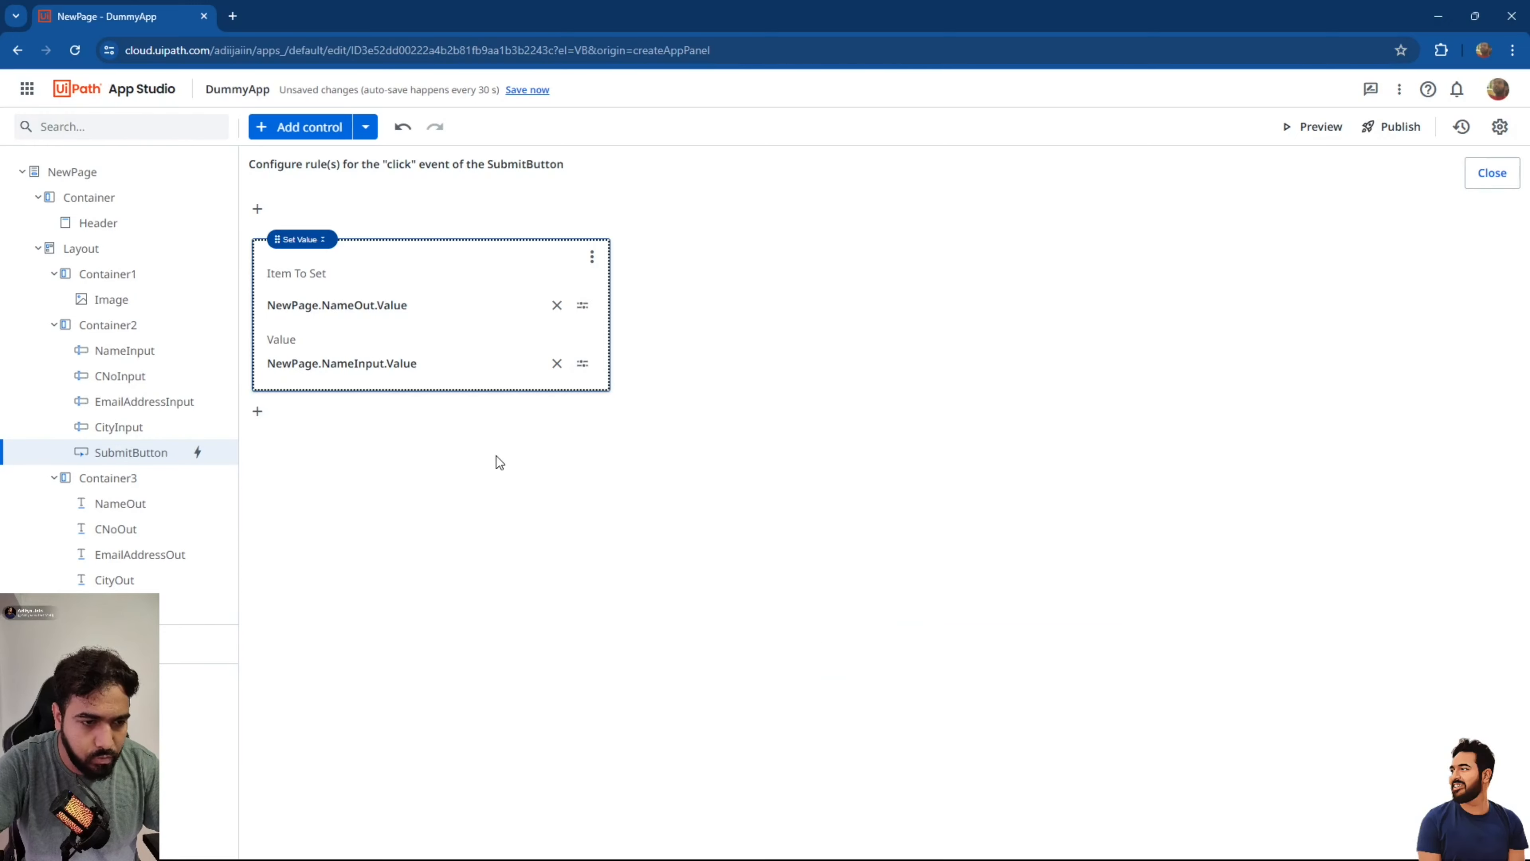
pyautogui.click(257, 411)
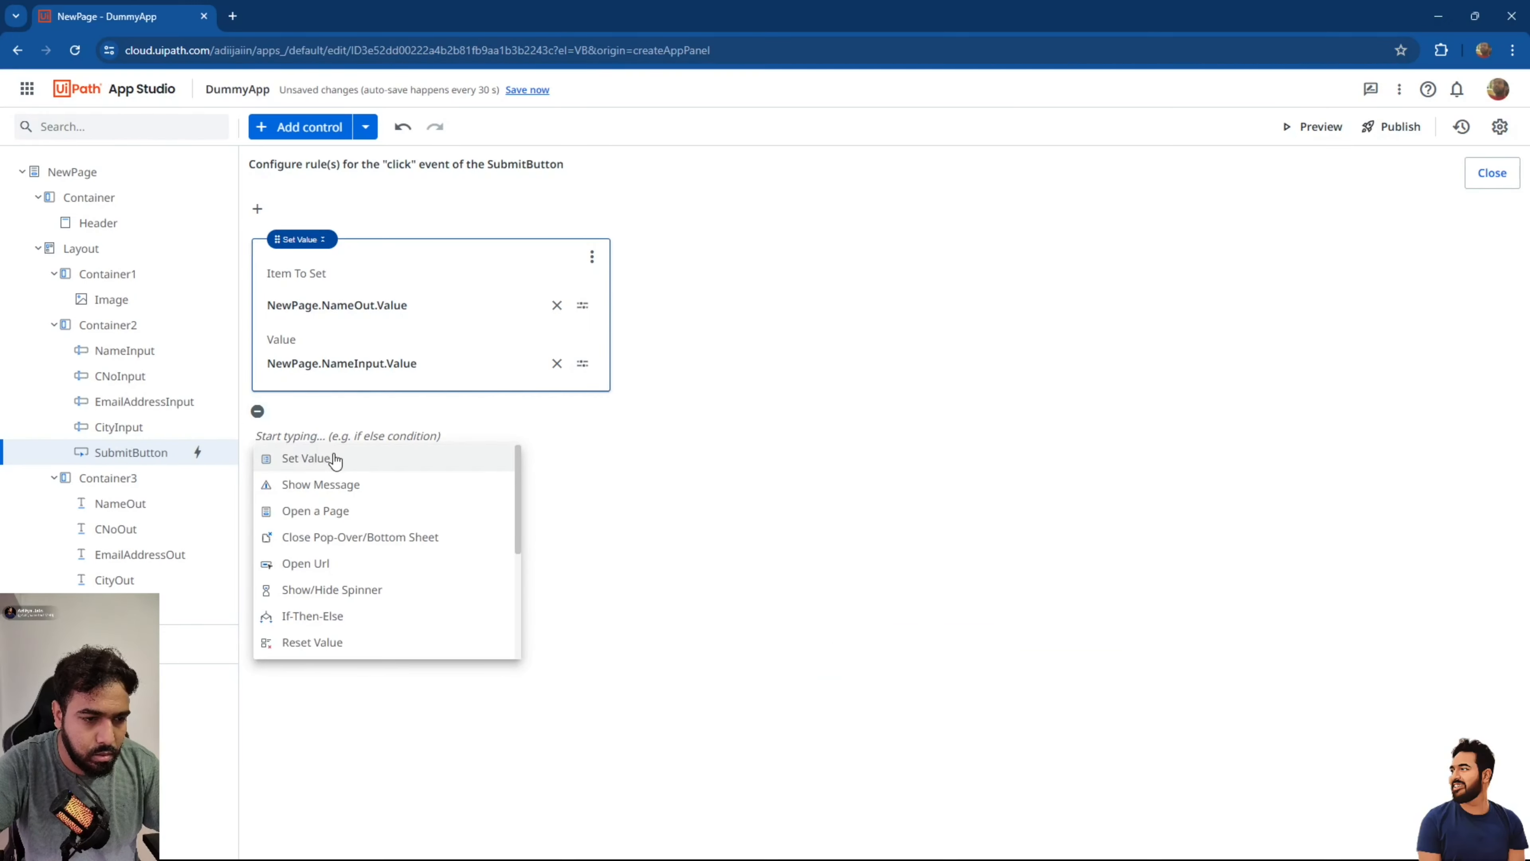
# Add a second Set Value rule copying NewPage.CNoInput.Value into NewPage.CNoOut.Value.
pyautogui.click(335, 458)
pyautogui.click(583, 508)
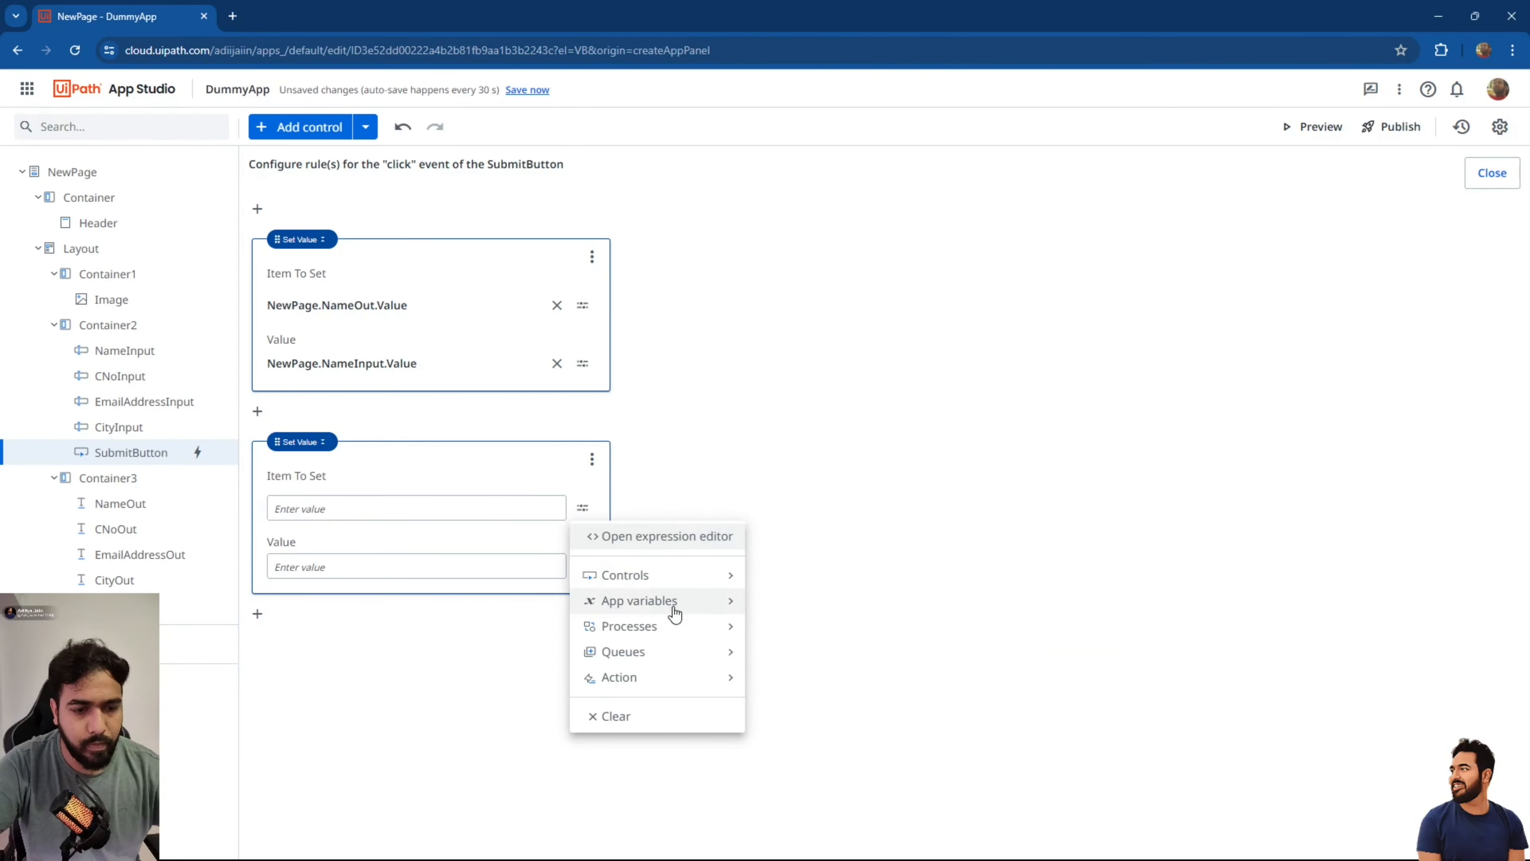
pyautogui.click(669, 577)
pyautogui.scroll(-2, 850, 693)
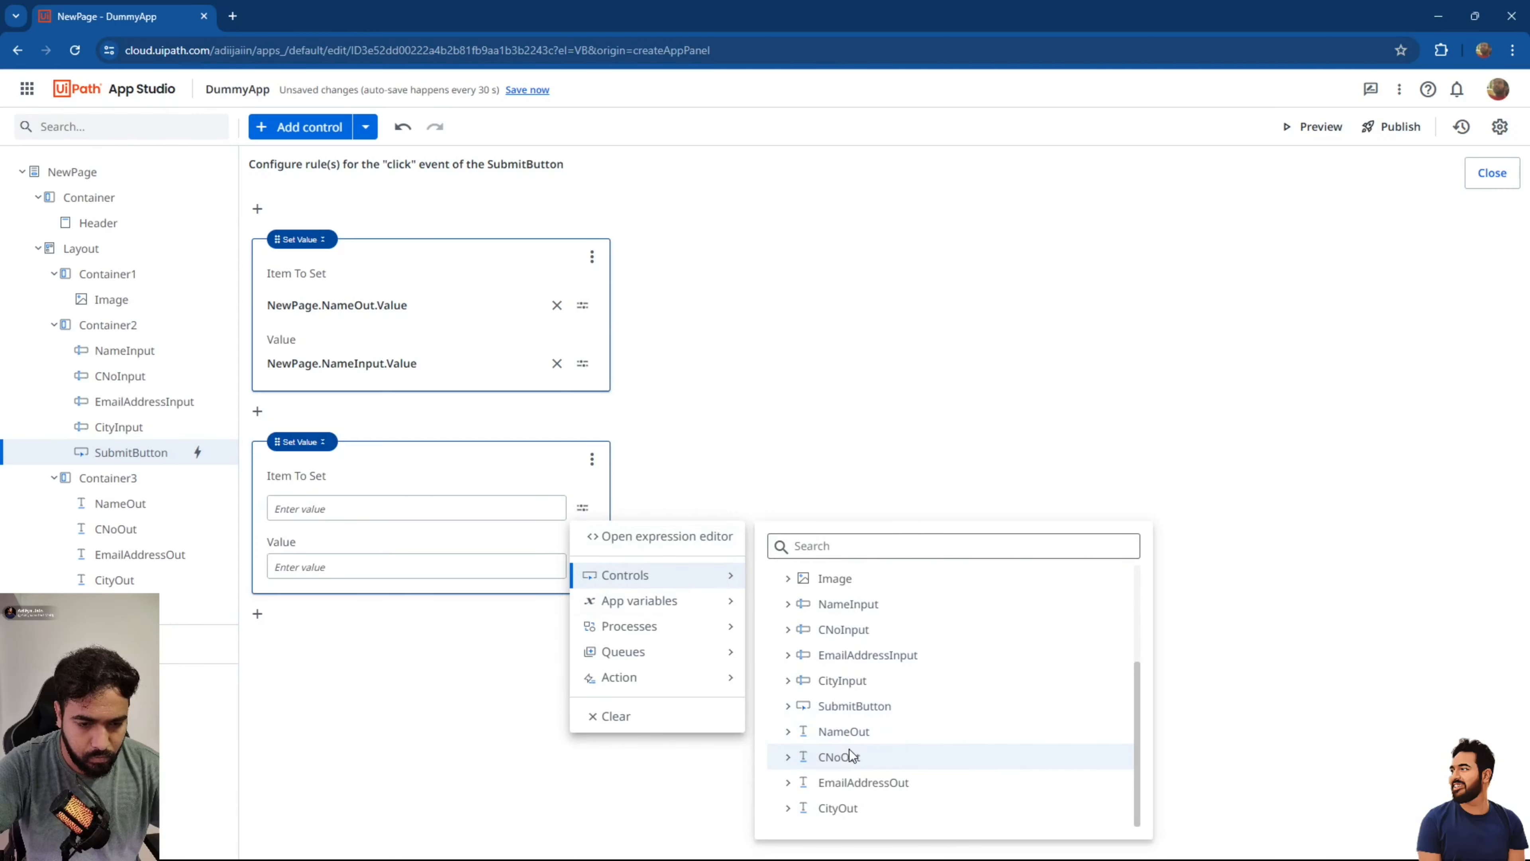
pyautogui.click(790, 758)
pyautogui.scroll(-1, 868, 823)
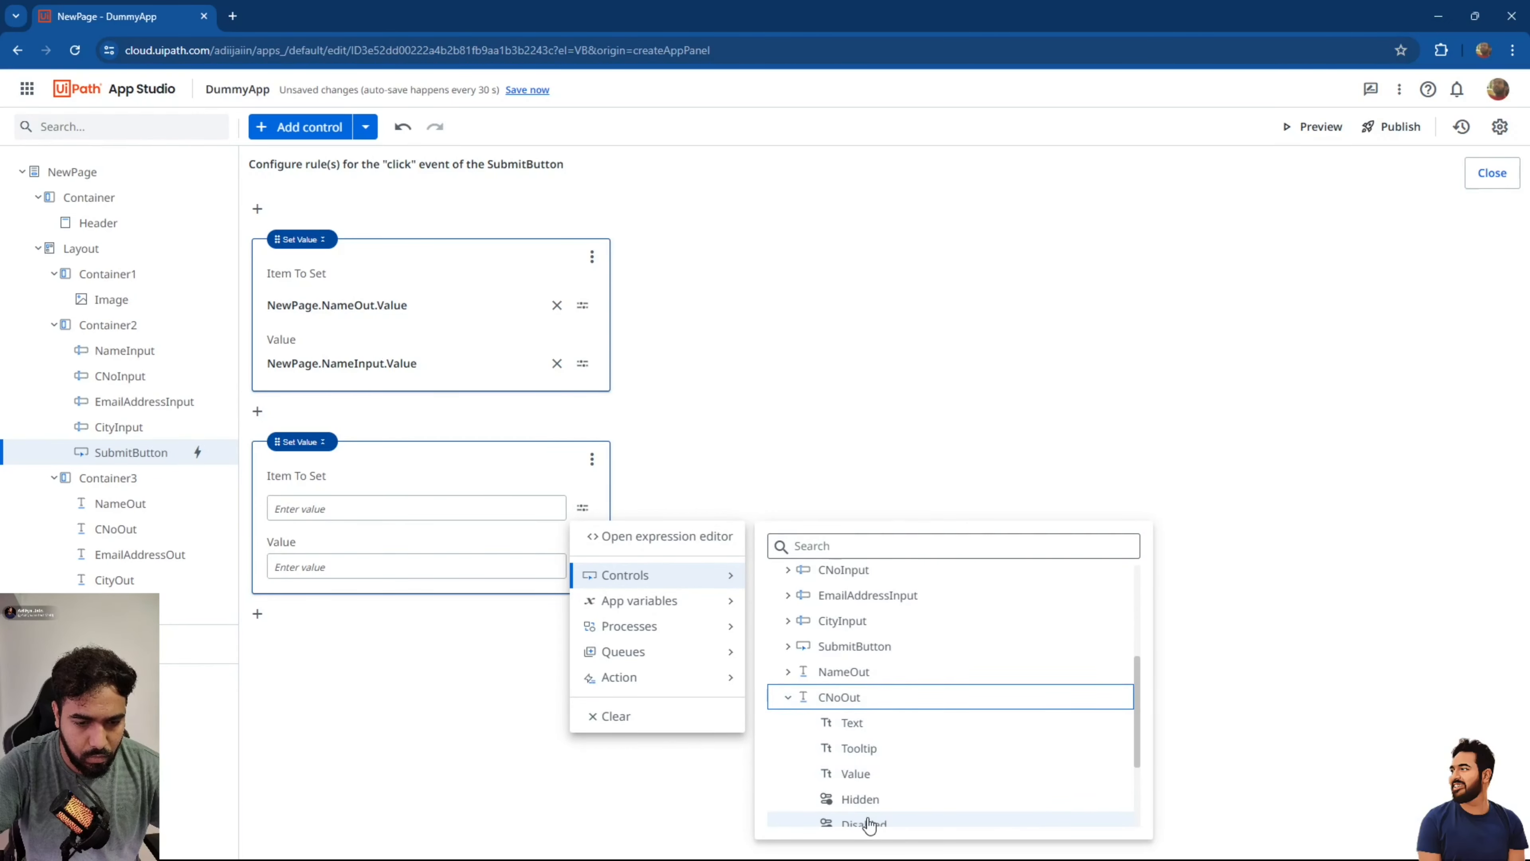
pyautogui.click(846, 775)
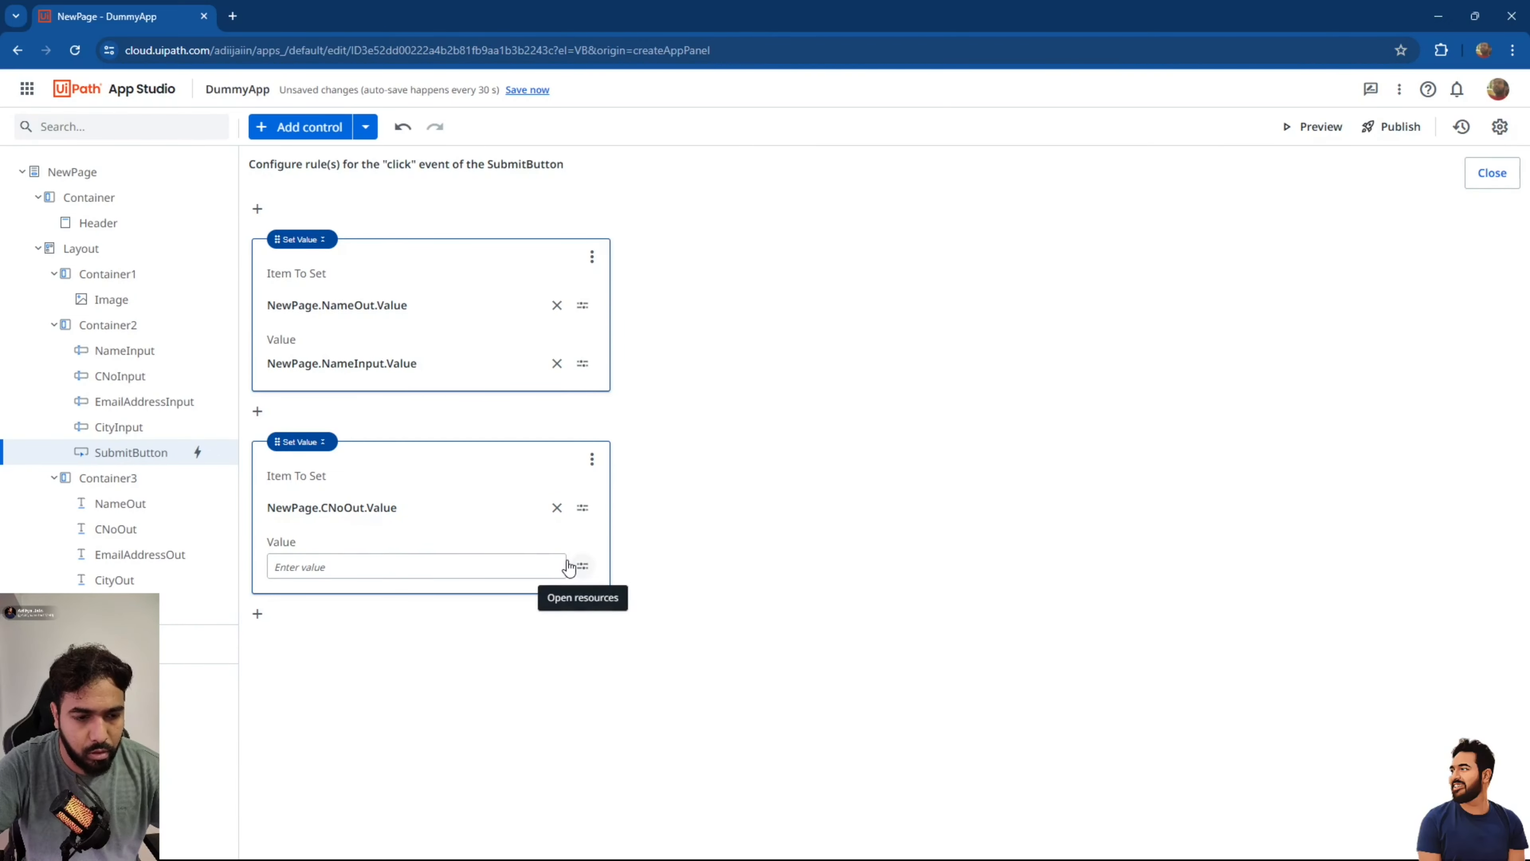
pyautogui.click(583, 568)
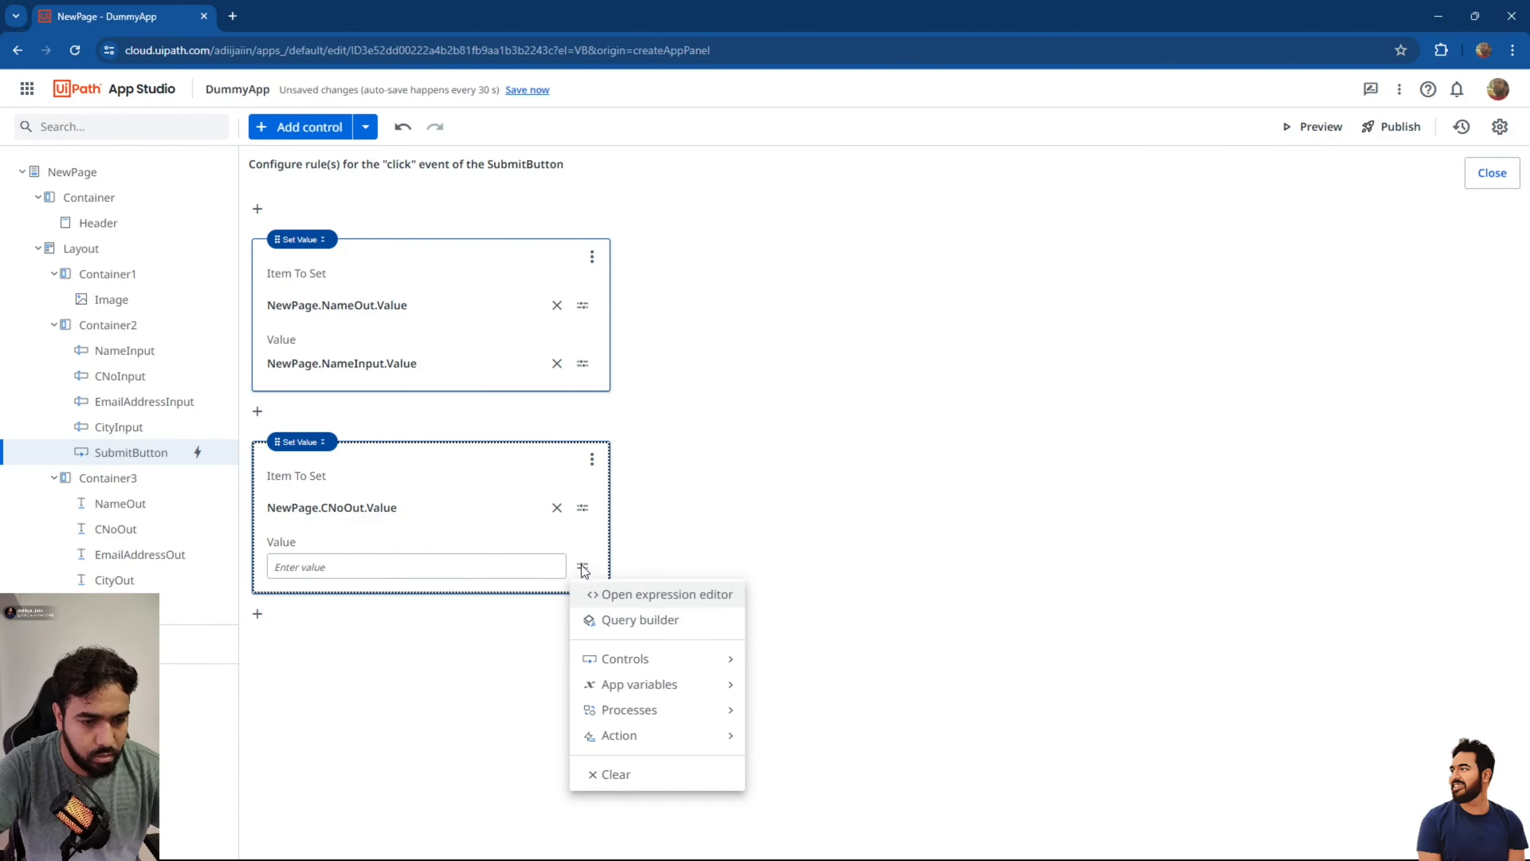
pyautogui.click(642, 658)
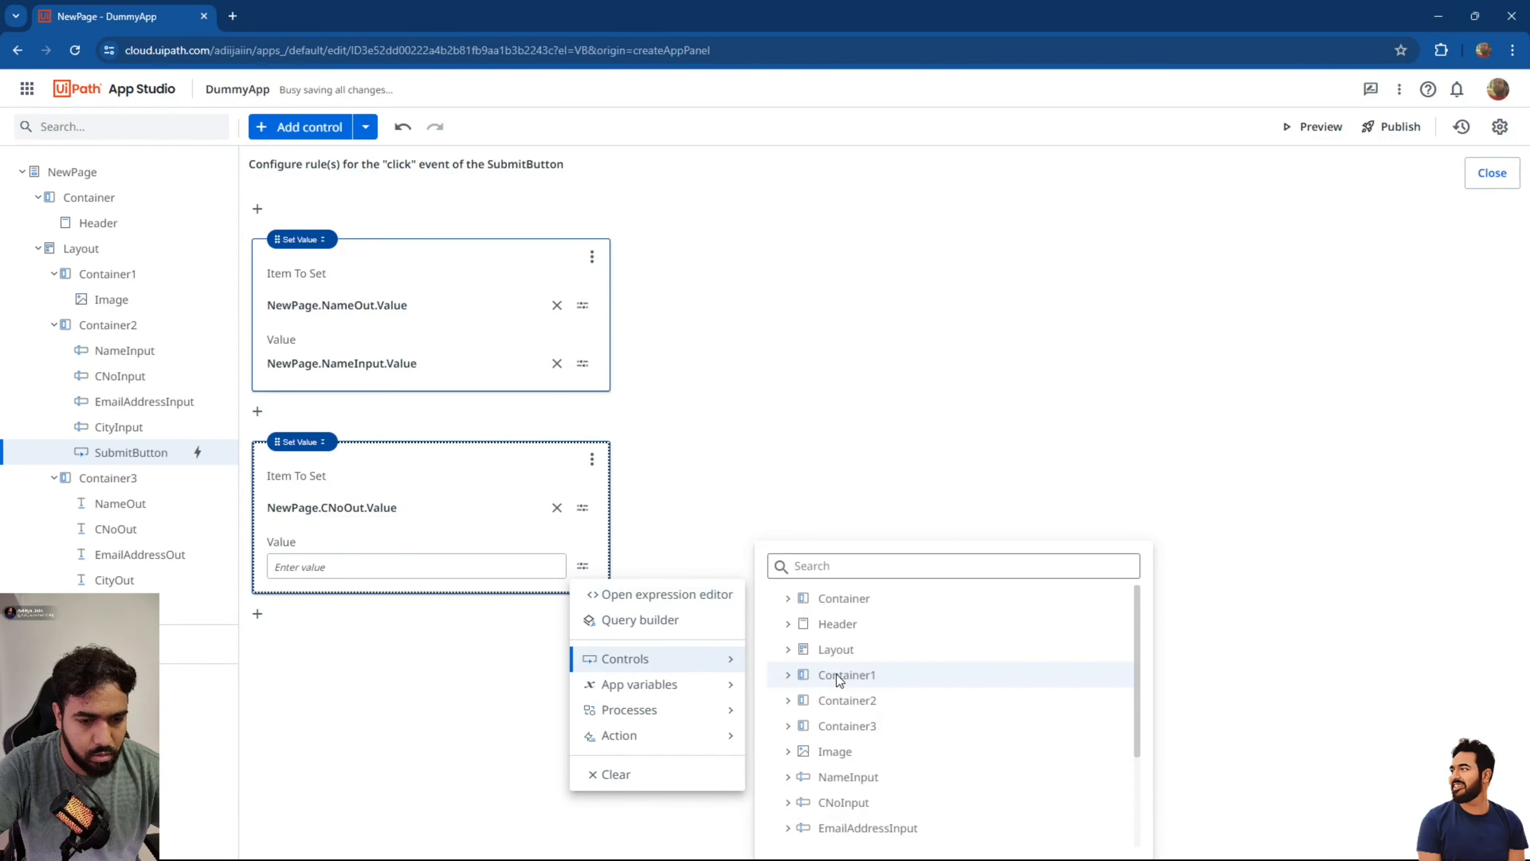
pyautogui.click(793, 805)
pyautogui.scroll(-1, 840, 826)
pyautogui.click(855, 792)
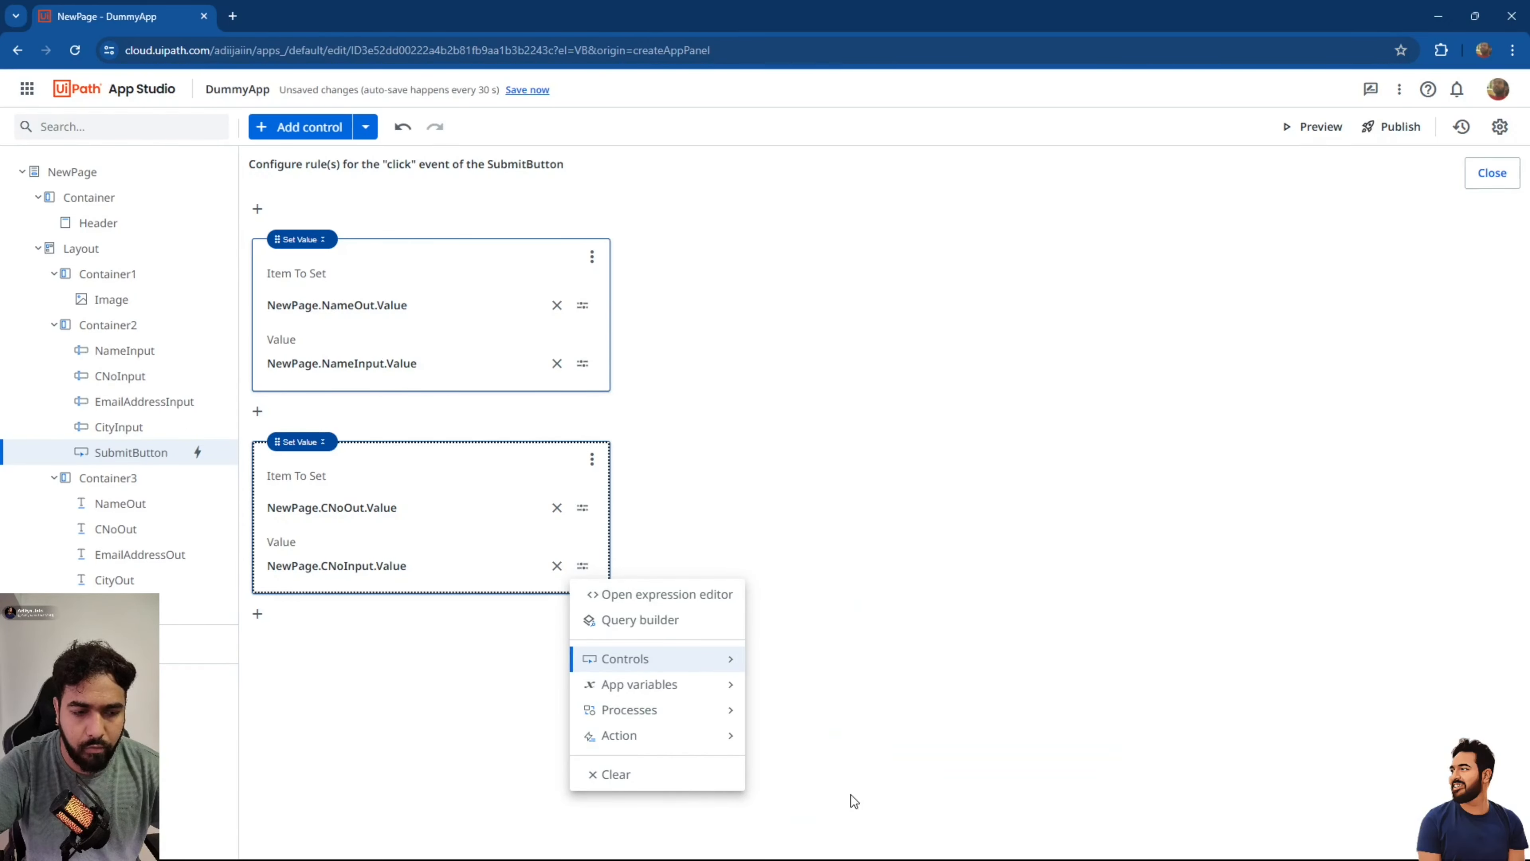
# Add a third Set Value rule copying EmailAddressInput.Value into EmailAddressOut.Value.
pyautogui.click(257, 613)
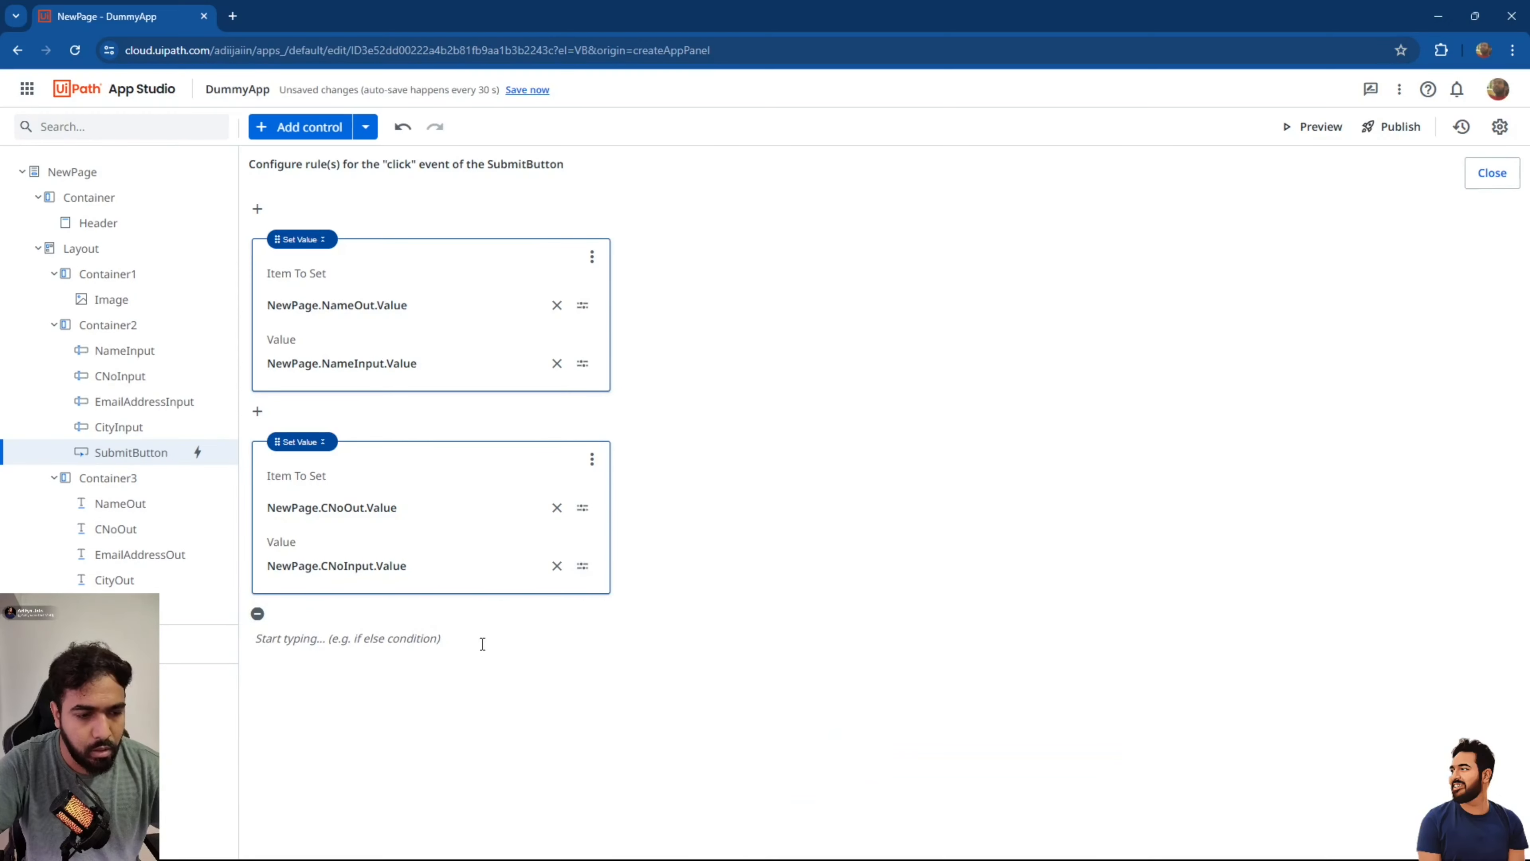
pyautogui.click(394, 644)
pyautogui.click(456, 435)
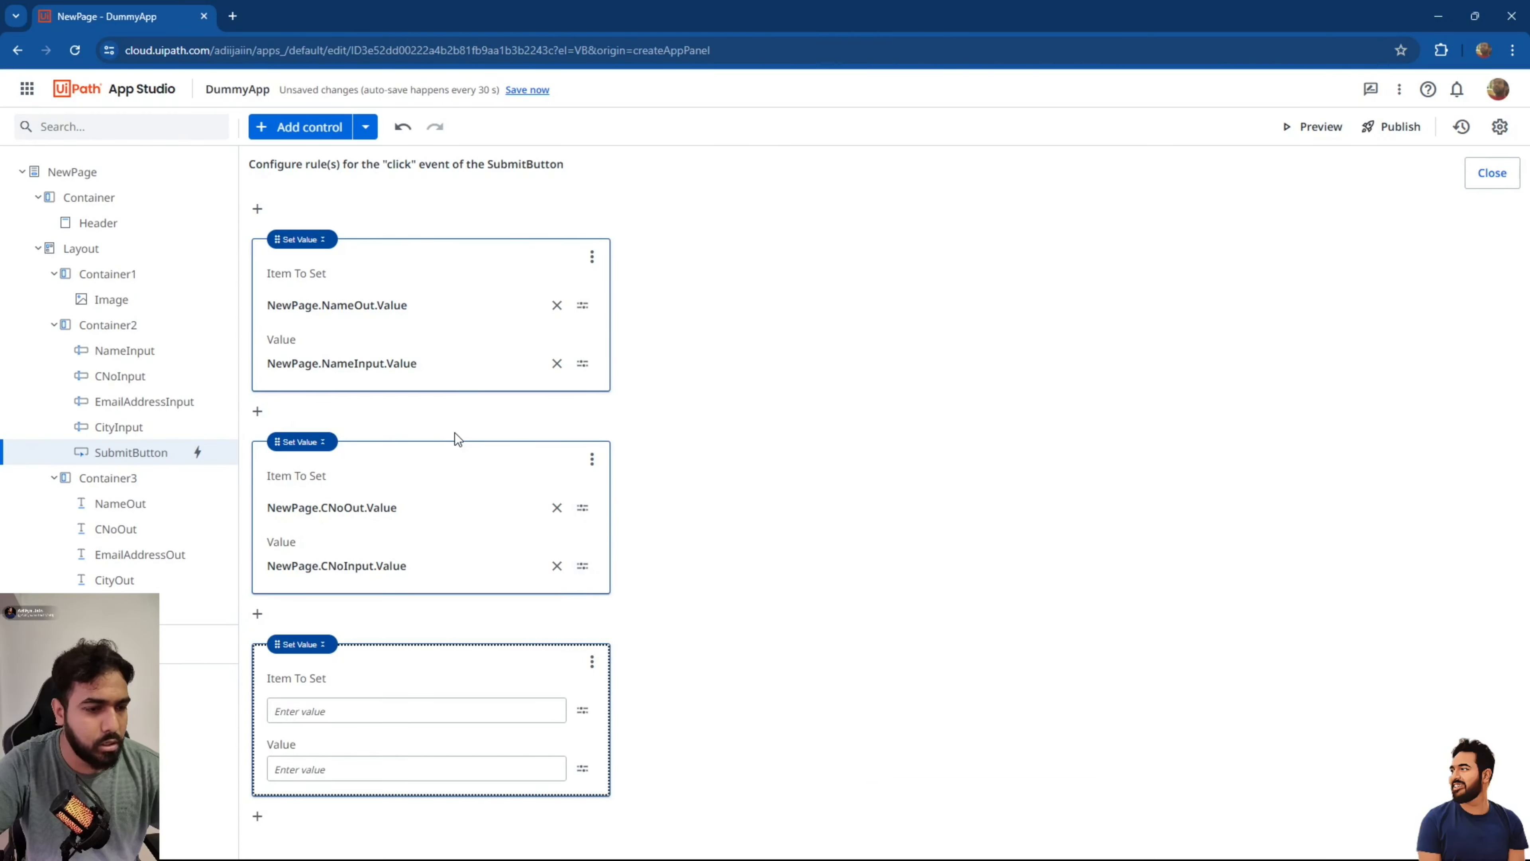
pyautogui.click(583, 710)
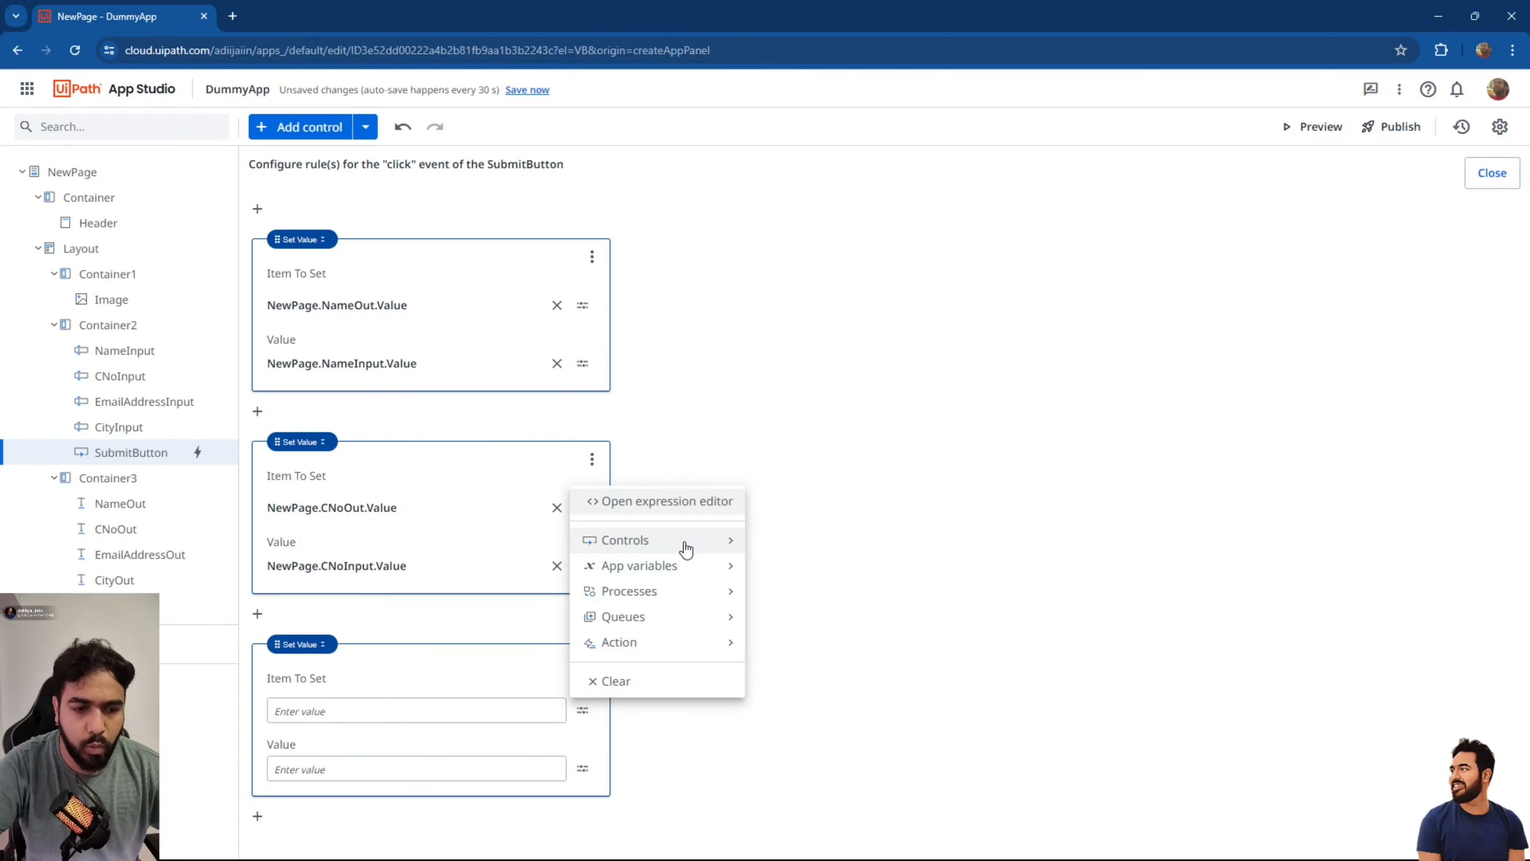
pyautogui.moveTo(684, 545)
pyautogui.scroll(-3, 825, 670)
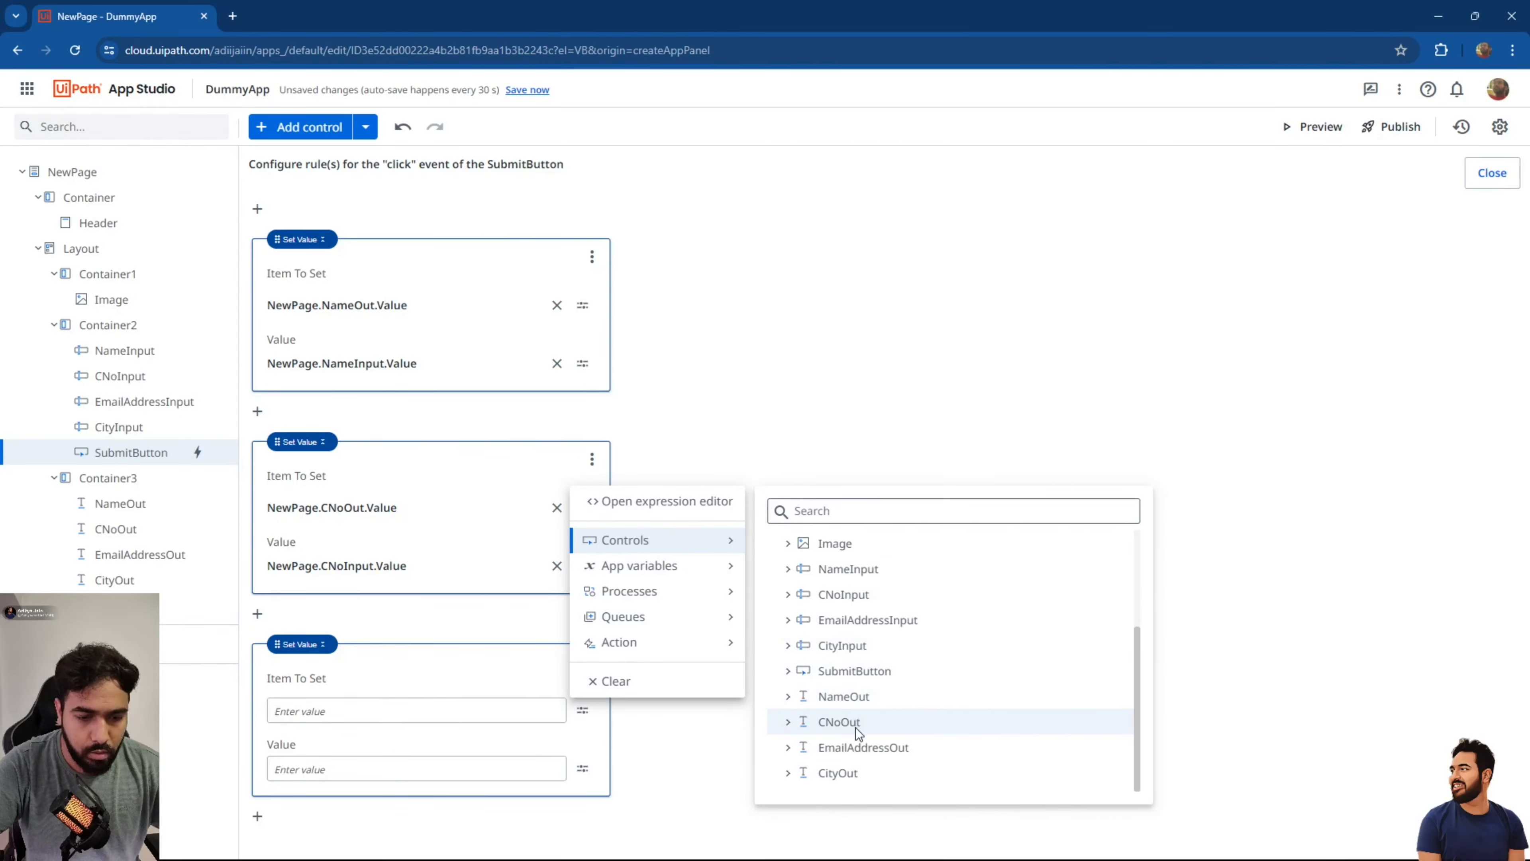
pyautogui.click(788, 746)
pyautogui.scroll(-3, 806, 728)
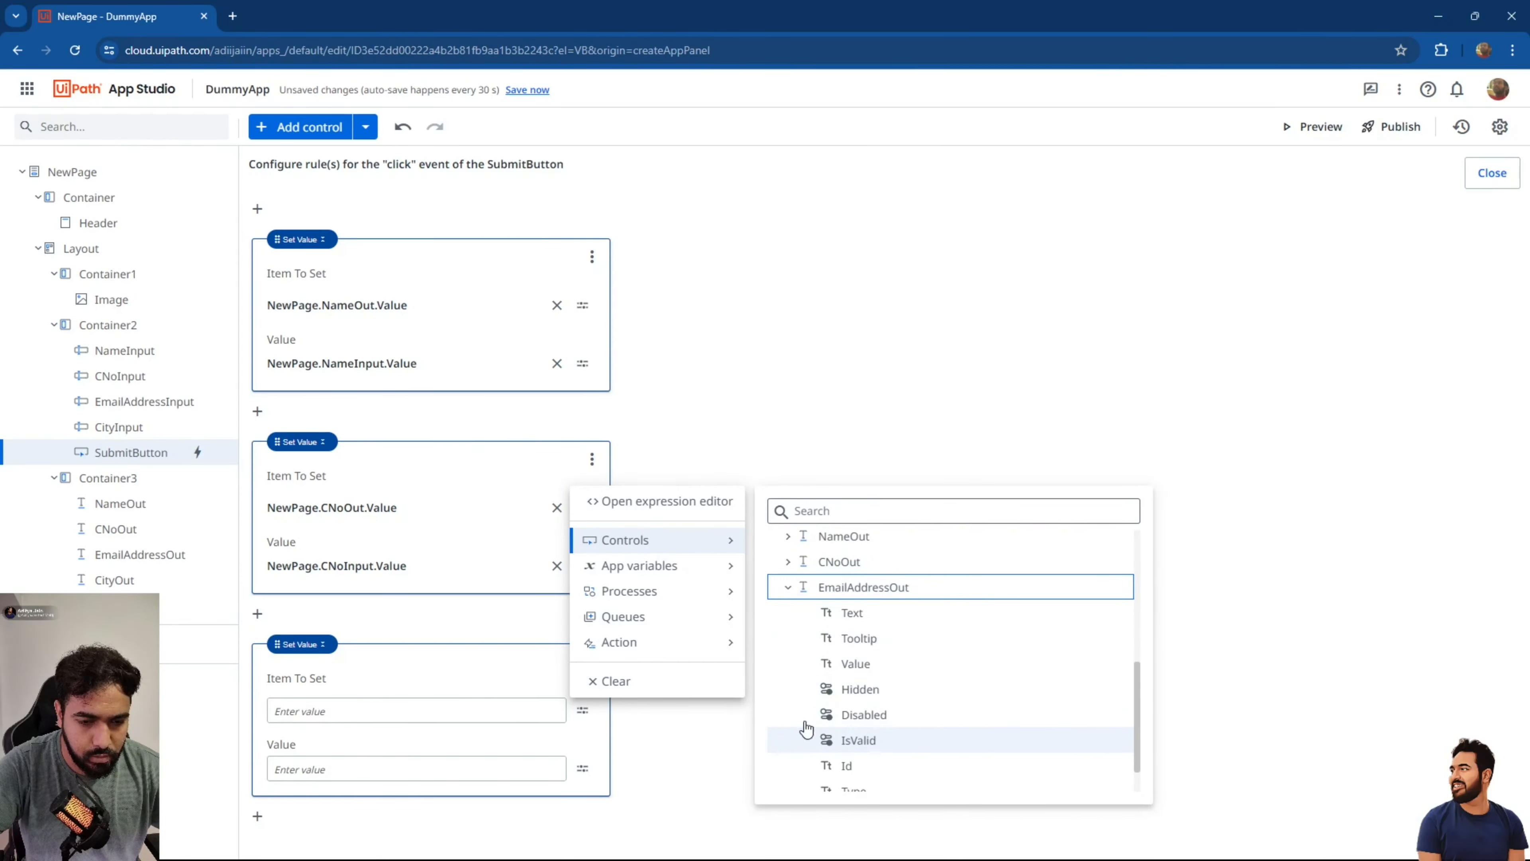
pyautogui.click(854, 664)
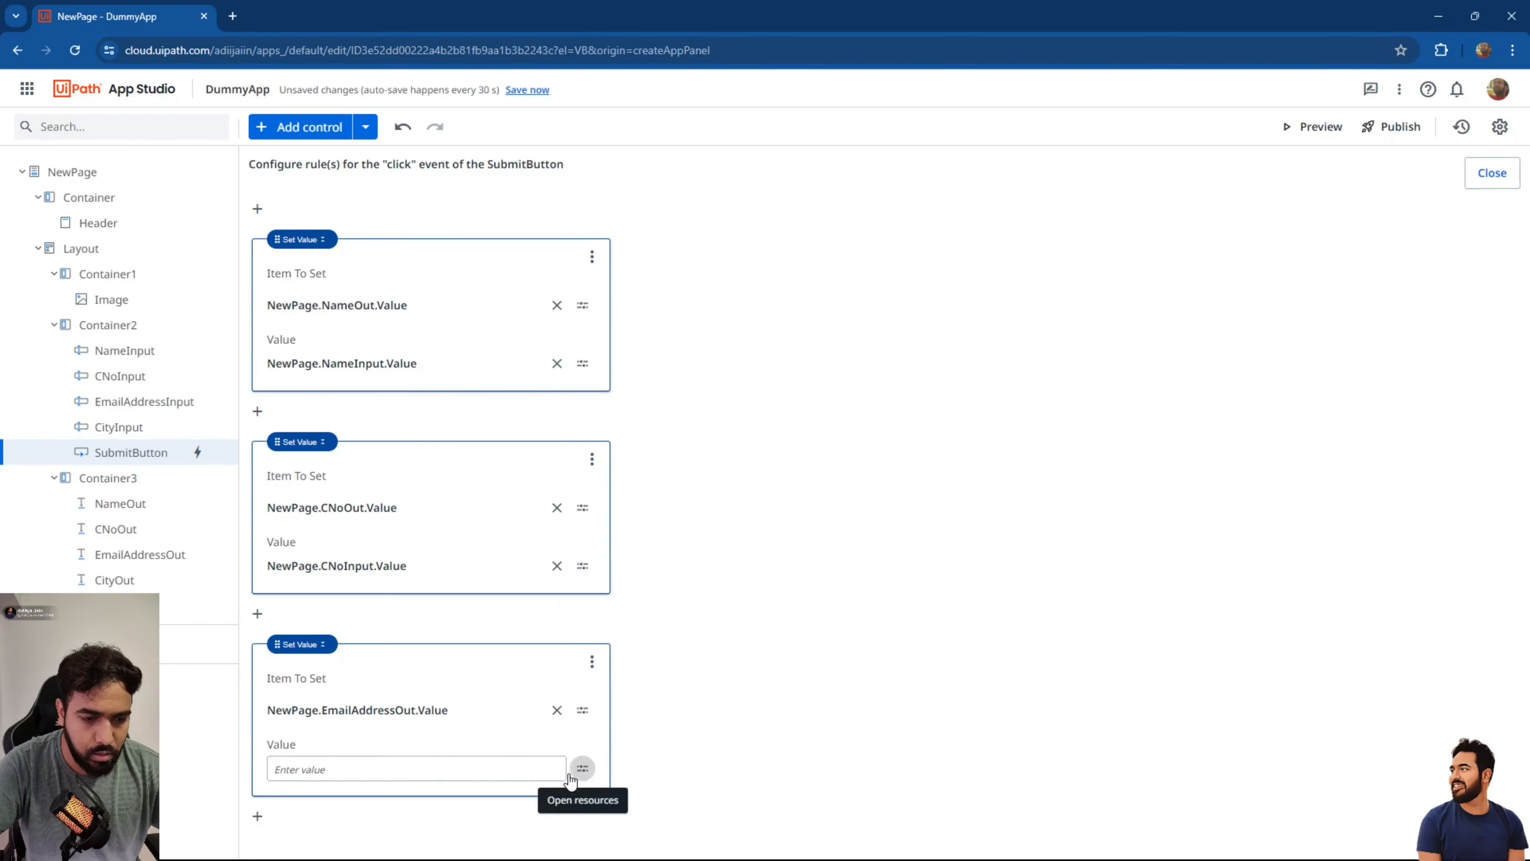
pyautogui.click(581, 769)
pyautogui.click(625, 622)
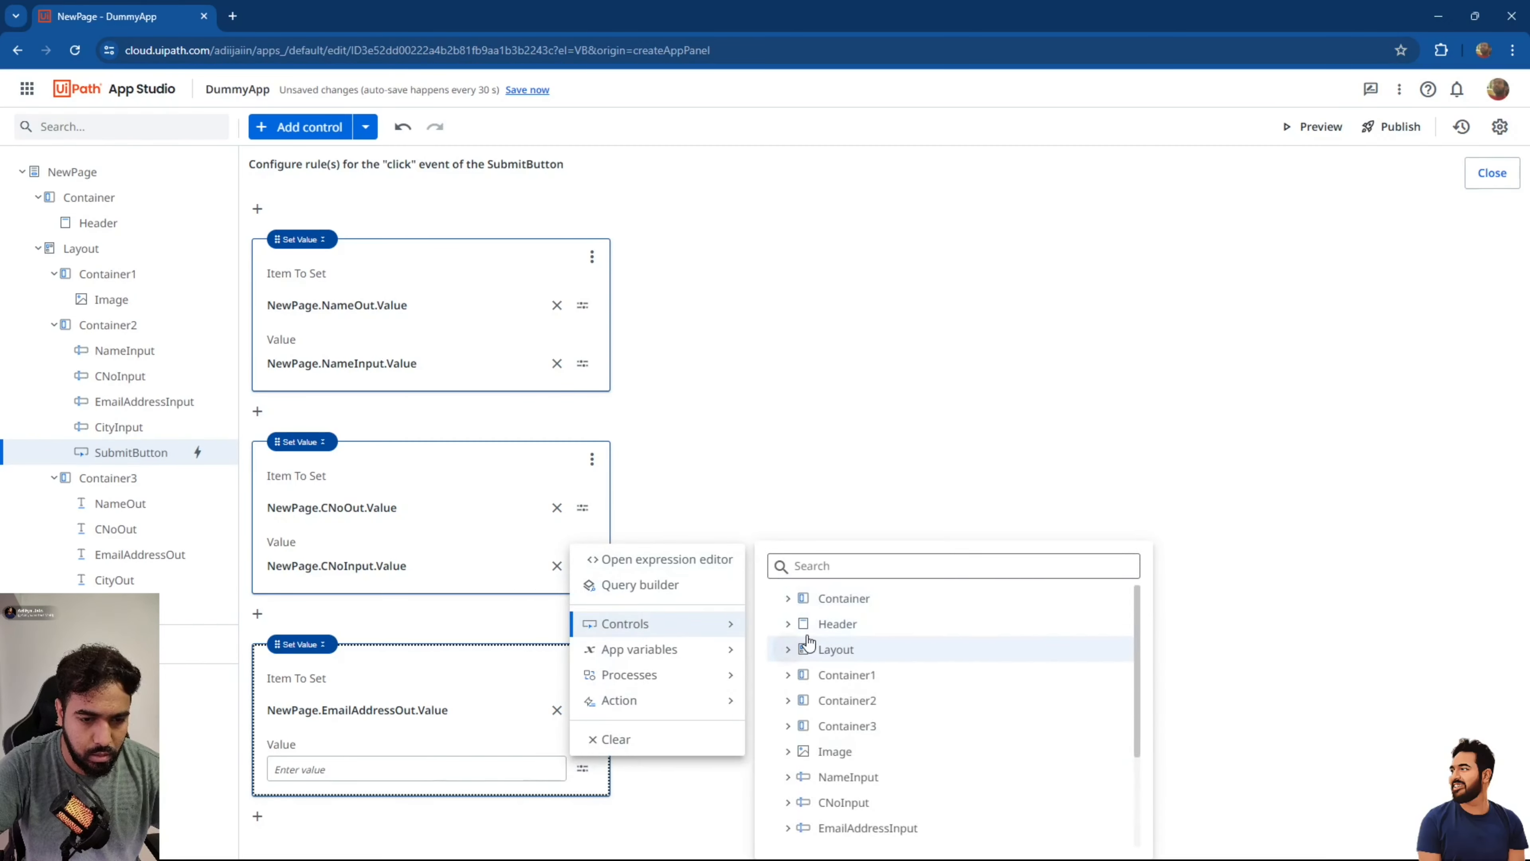
pyautogui.click(793, 829)
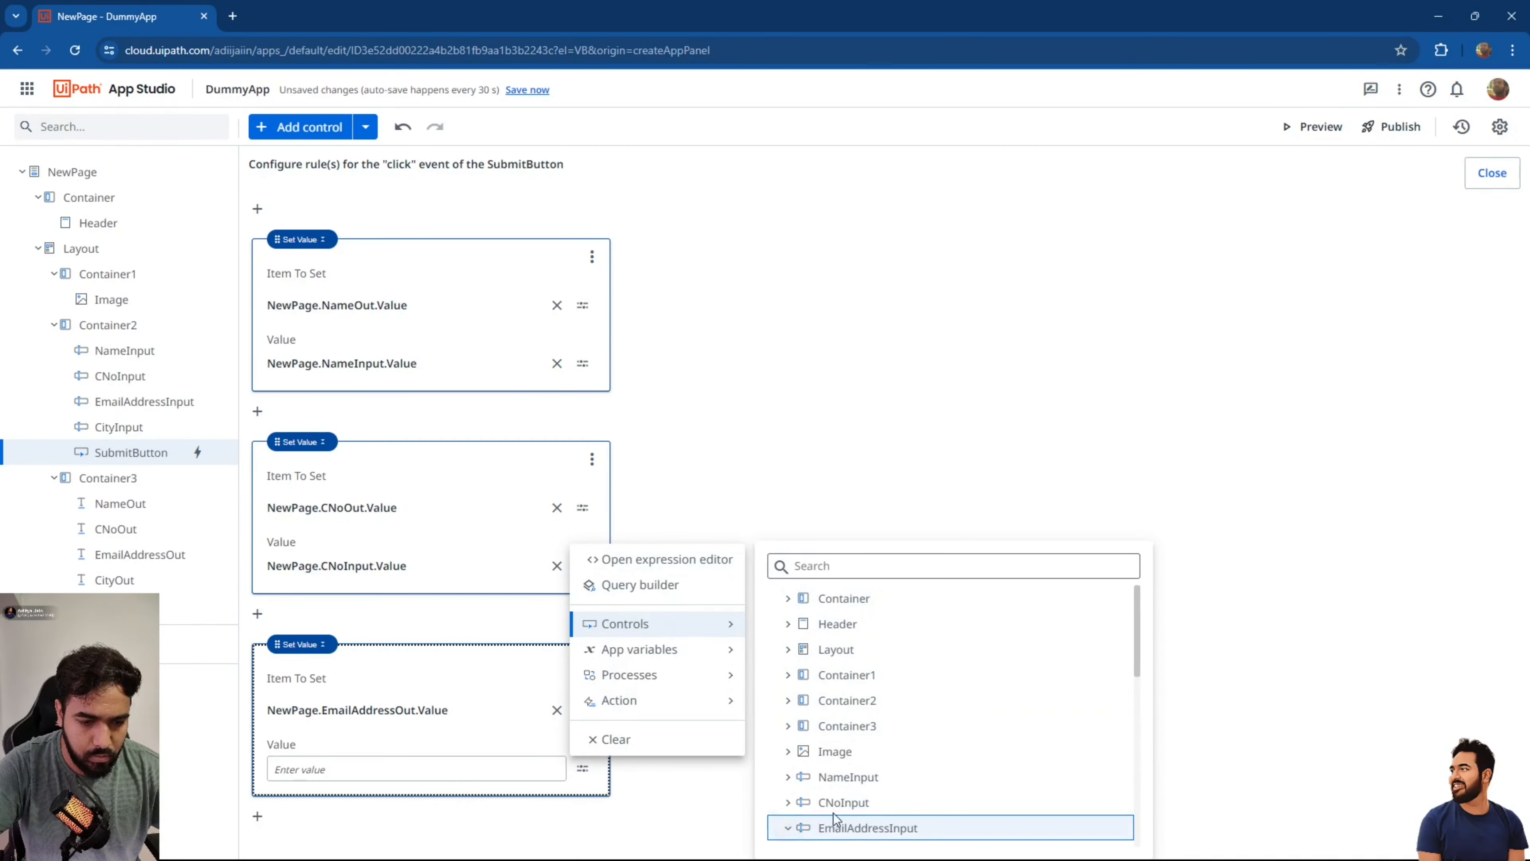
pyautogui.scroll(-3, 880, 784)
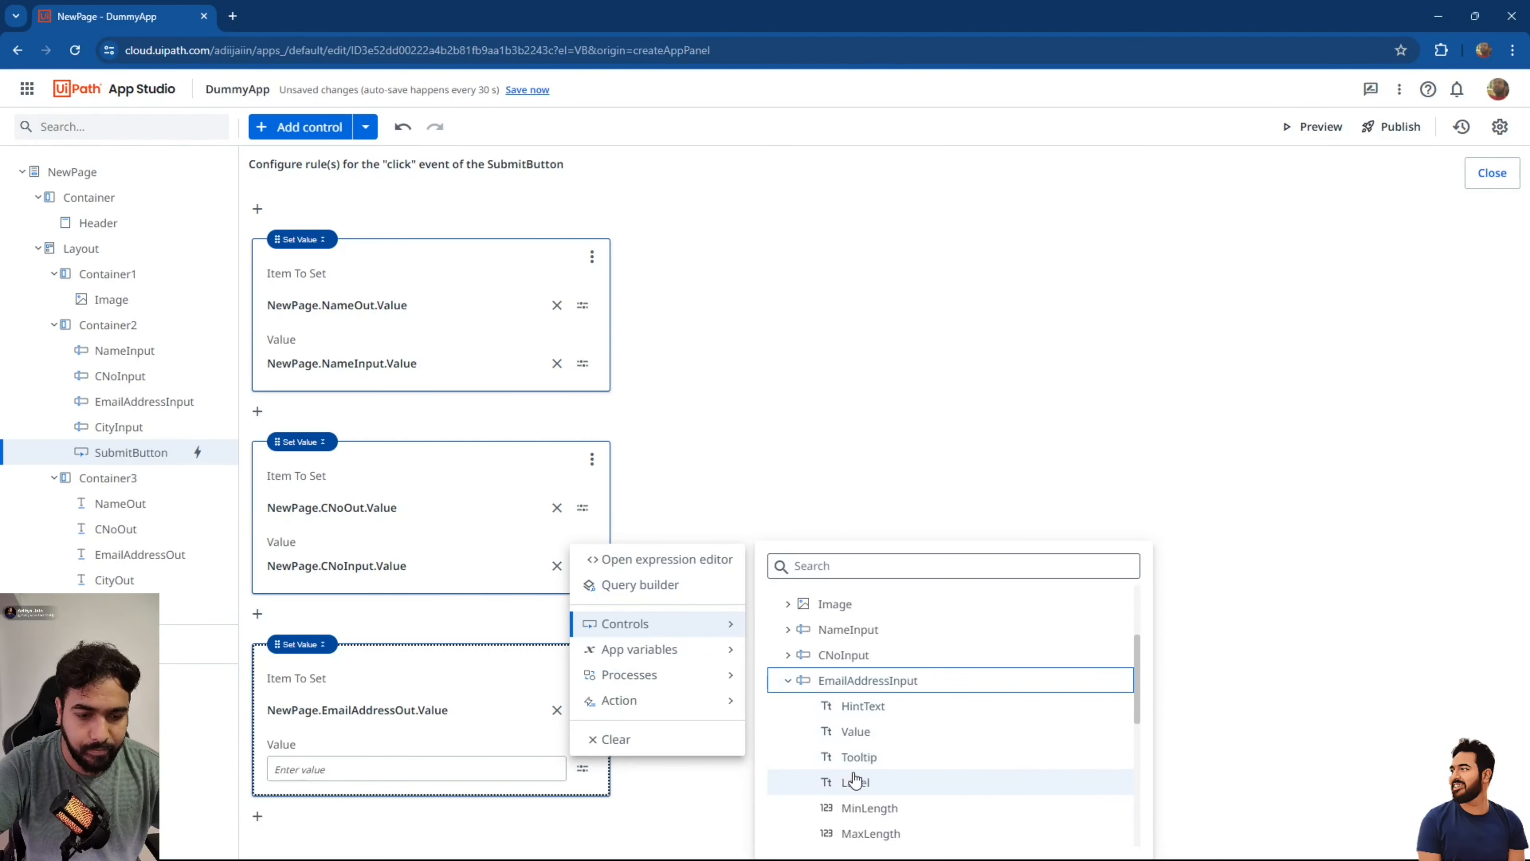
pyautogui.click(854, 731)
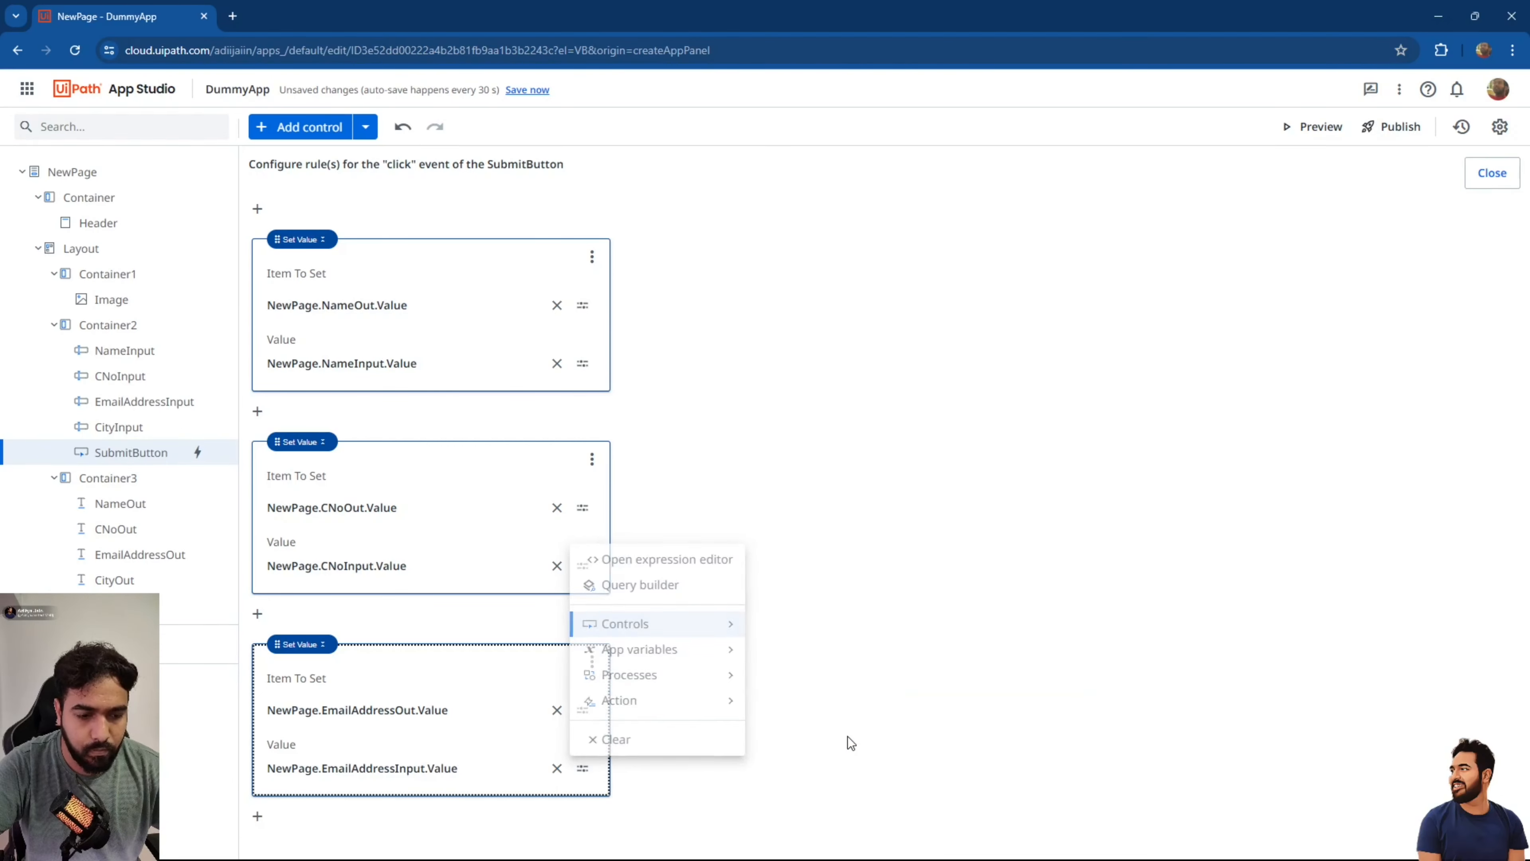
pyautogui.click(260, 817)
pyautogui.click(361, 841)
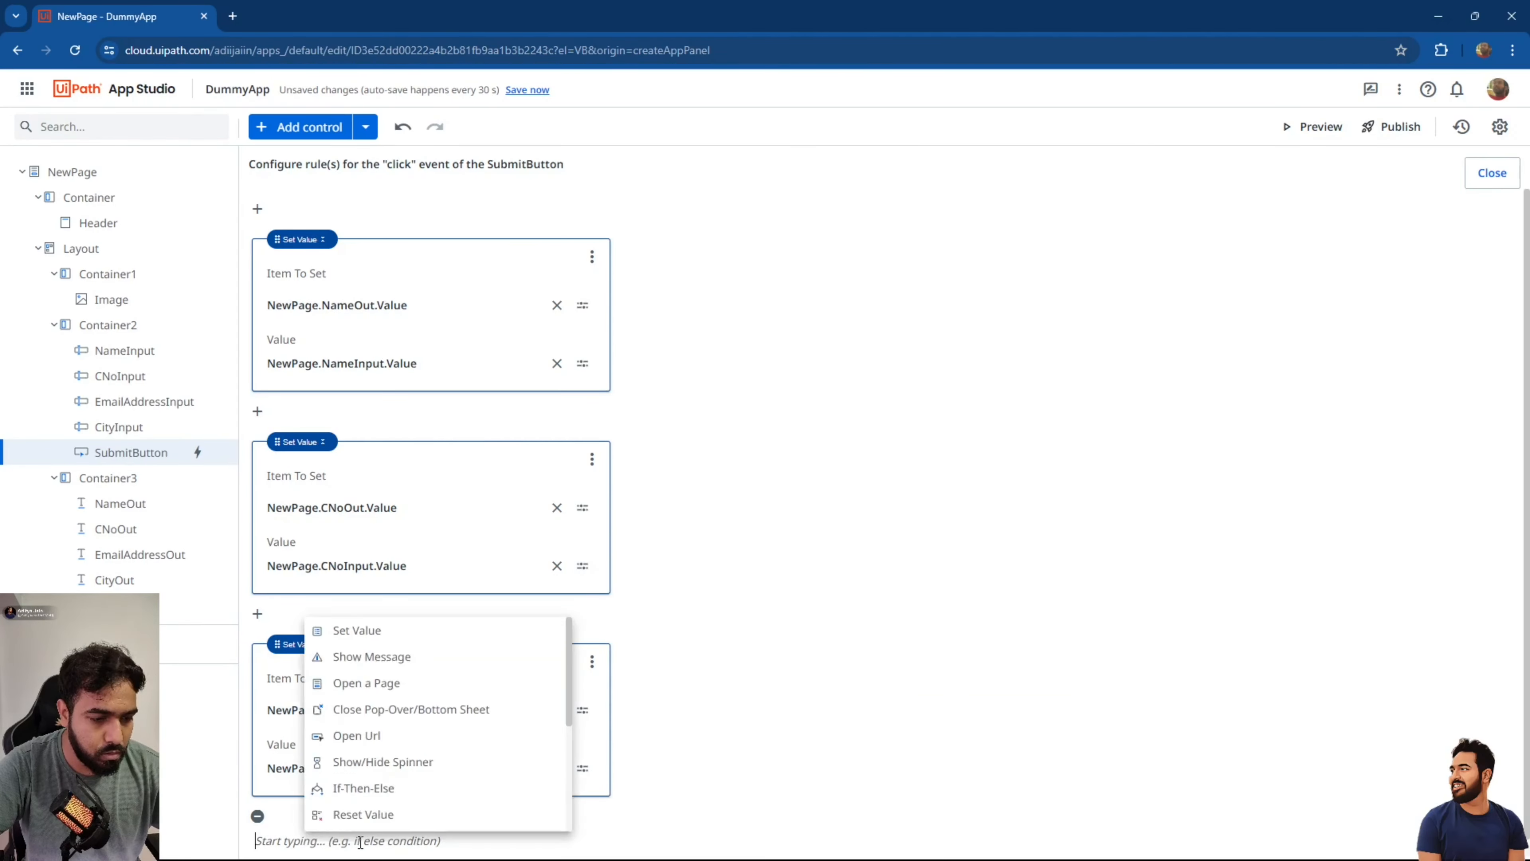
# Add a fourth Set Value rule copying NewPage.CityInput.Value into NewPage.CityOut.Value.
pyautogui.click(410, 631)
pyautogui.click(582, 723)
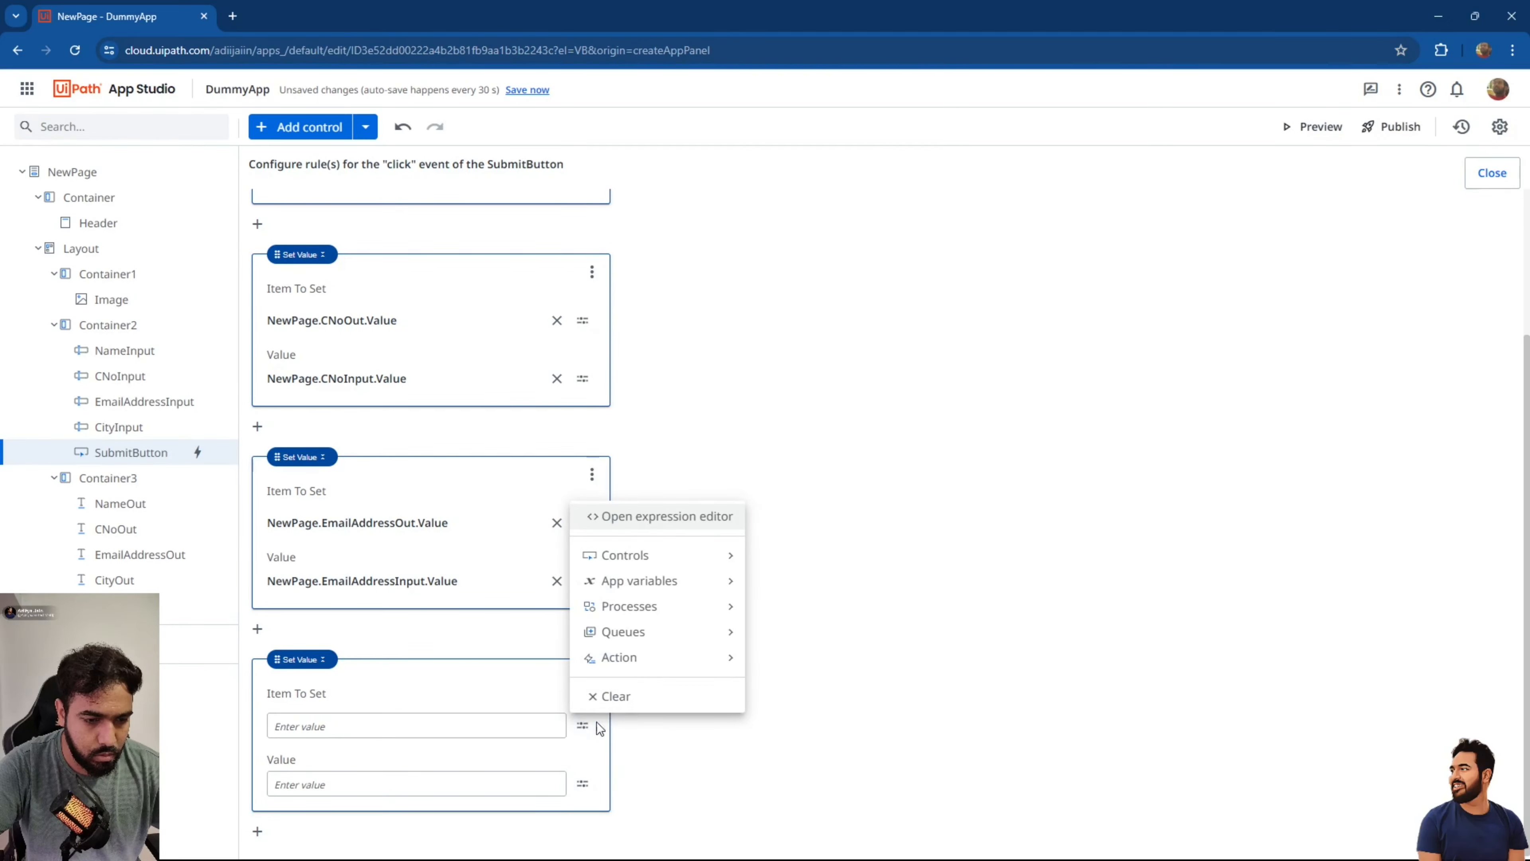
pyautogui.moveTo(686, 554)
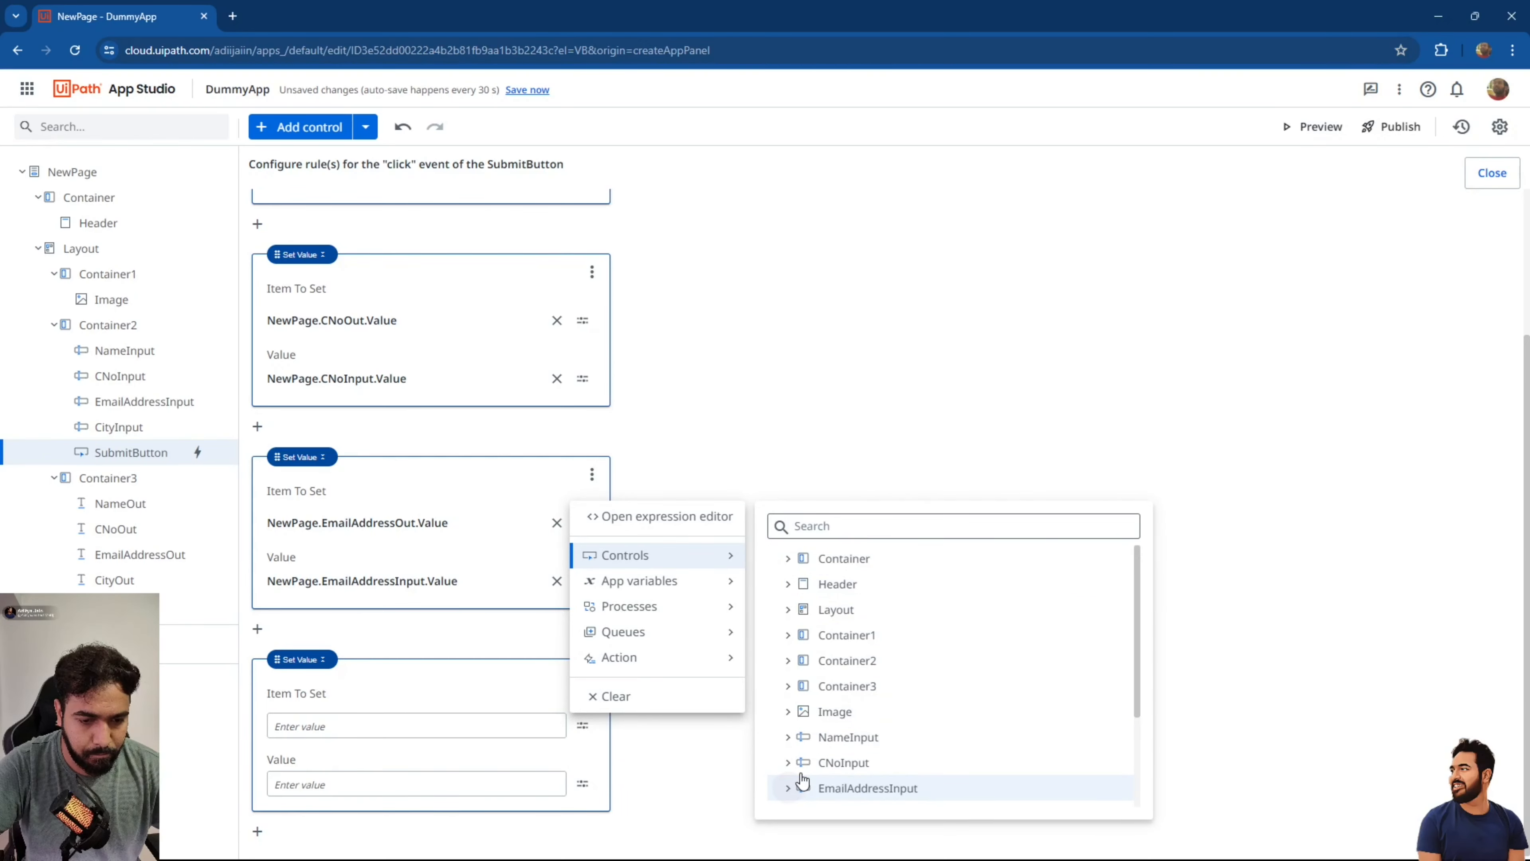
pyautogui.scroll(-1, 799, 780)
pyautogui.scroll(-1, 807, 766)
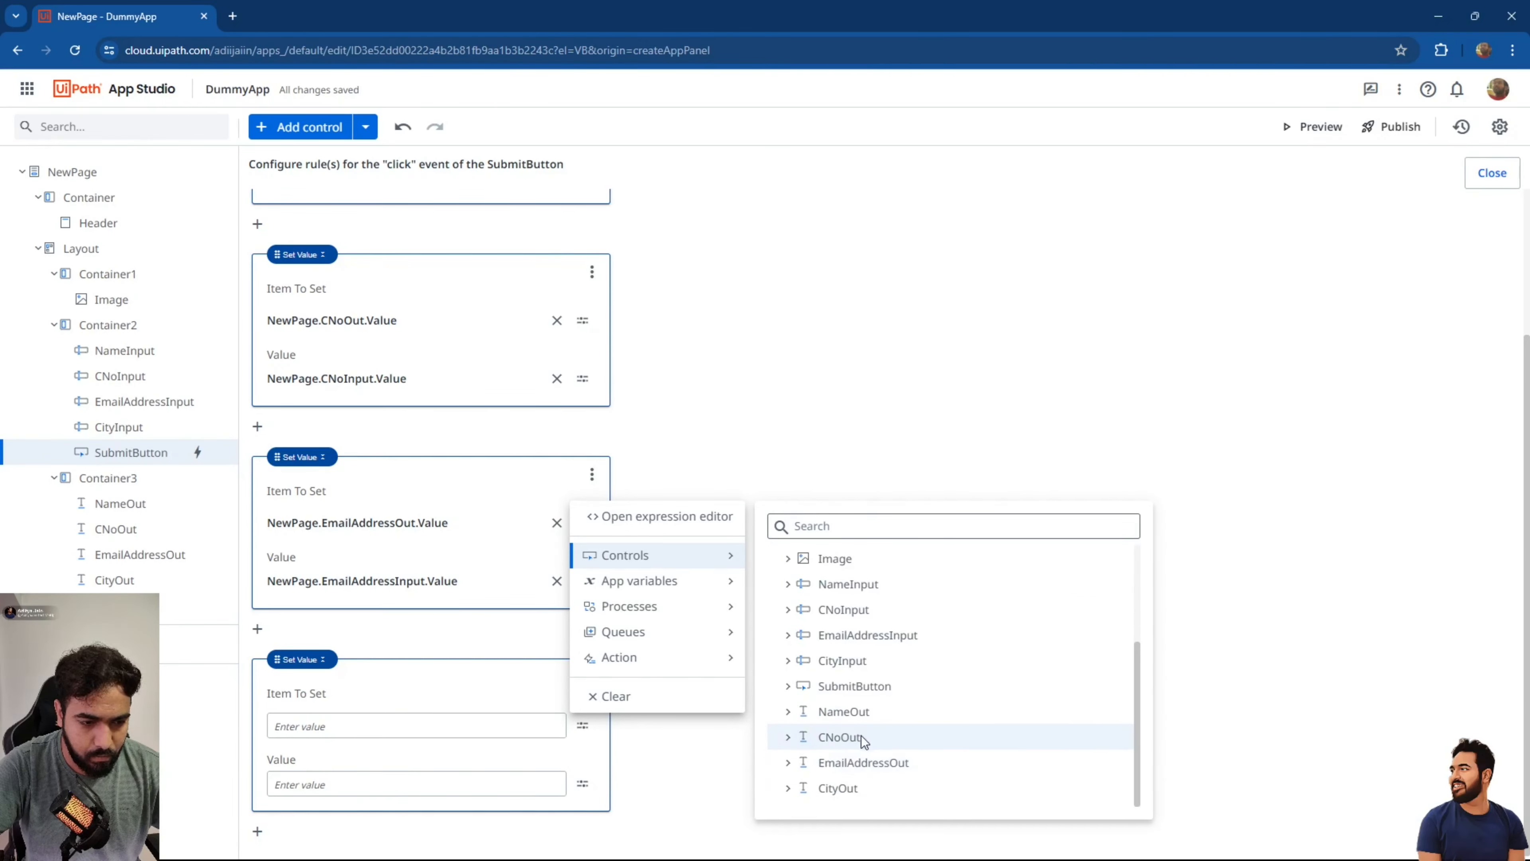
pyautogui.click(789, 788)
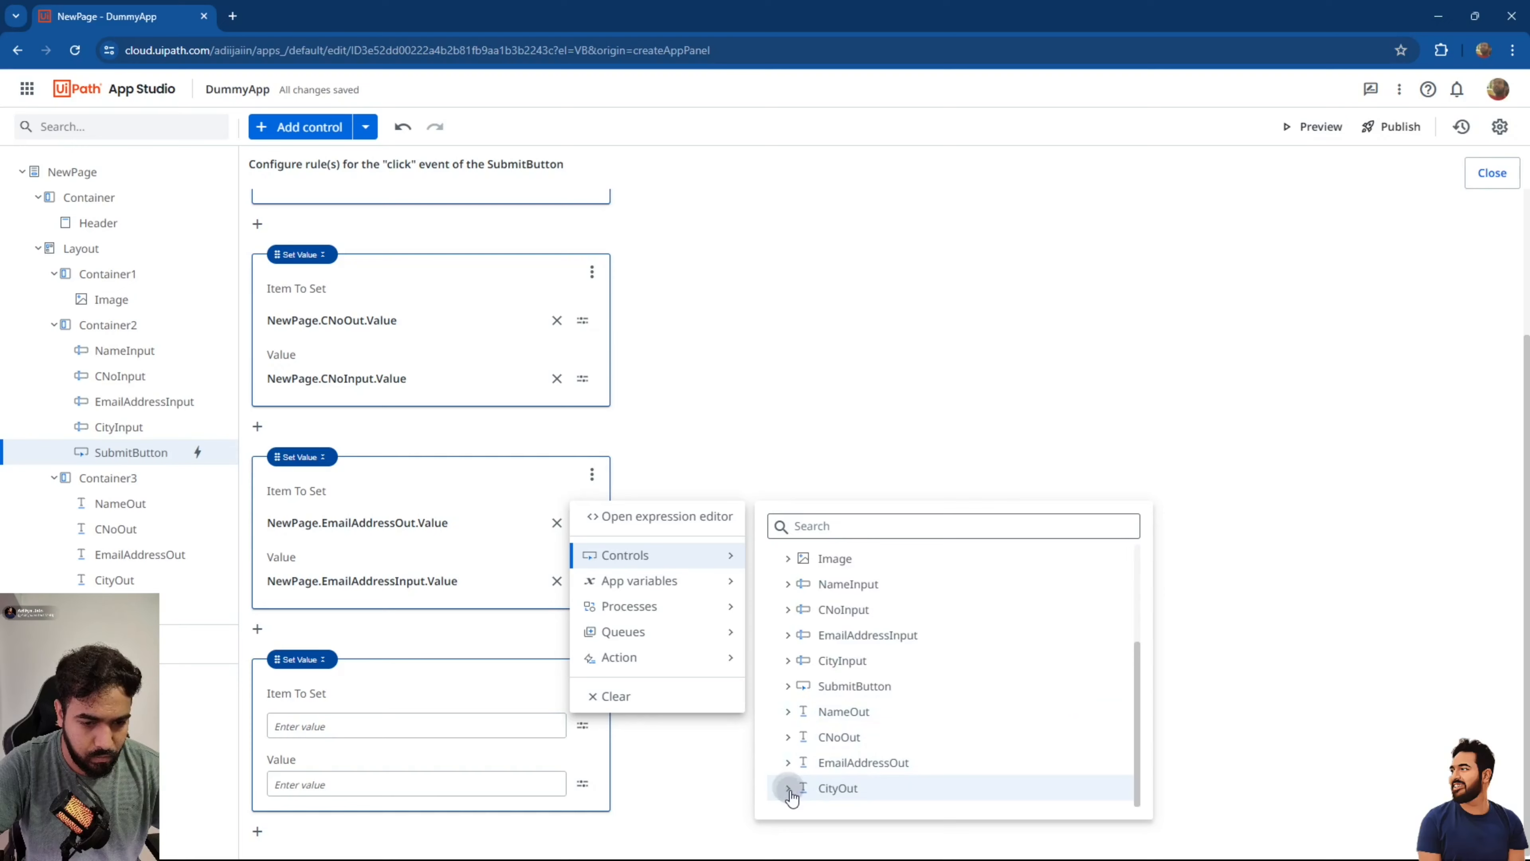
pyautogui.scroll(-2, 859, 779)
pyautogui.click(858, 680)
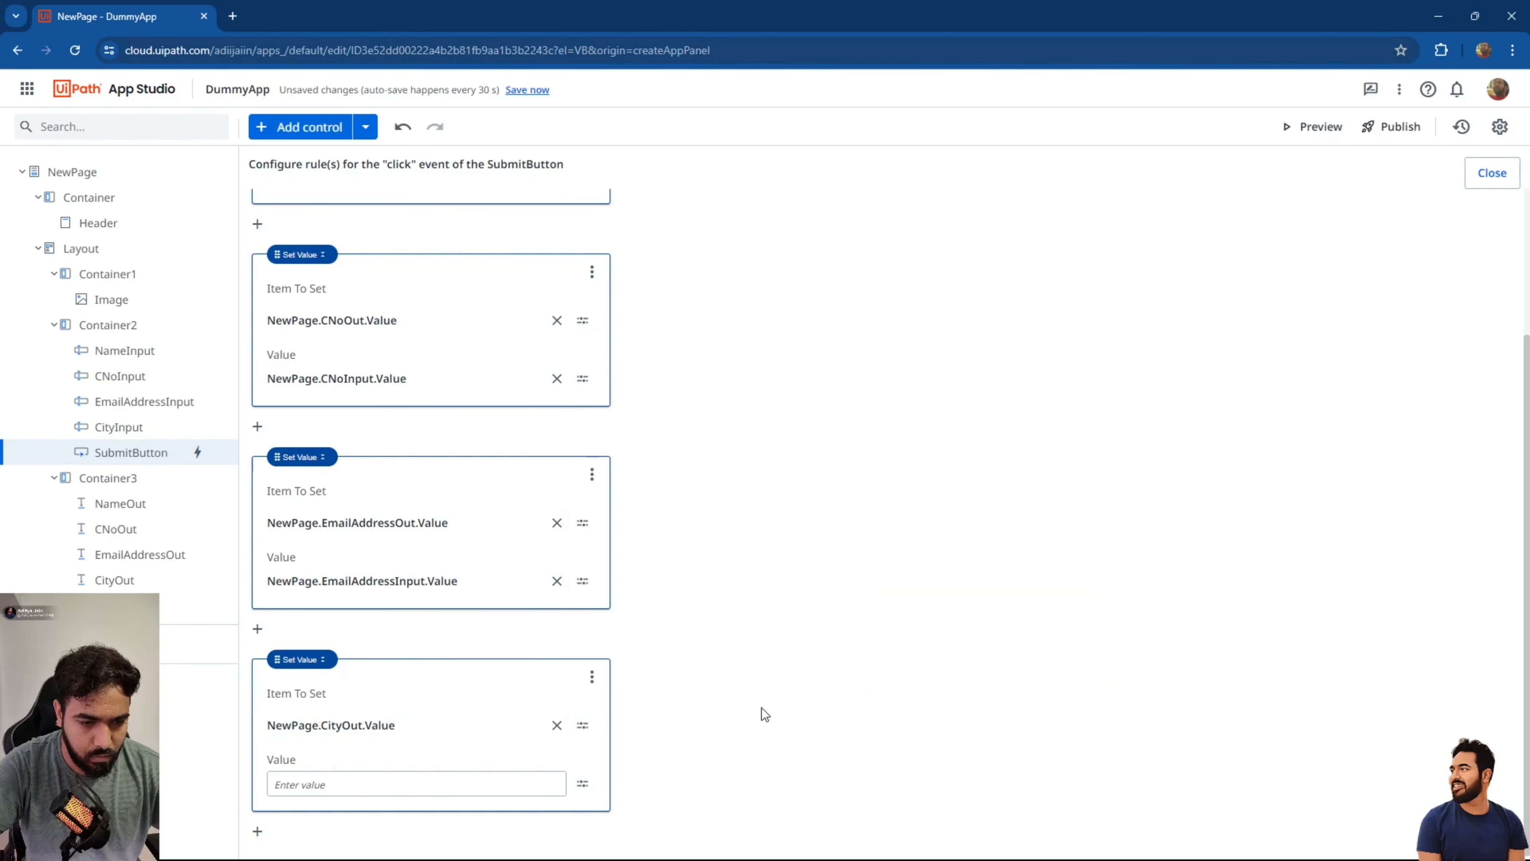
pyautogui.click(581, 784)
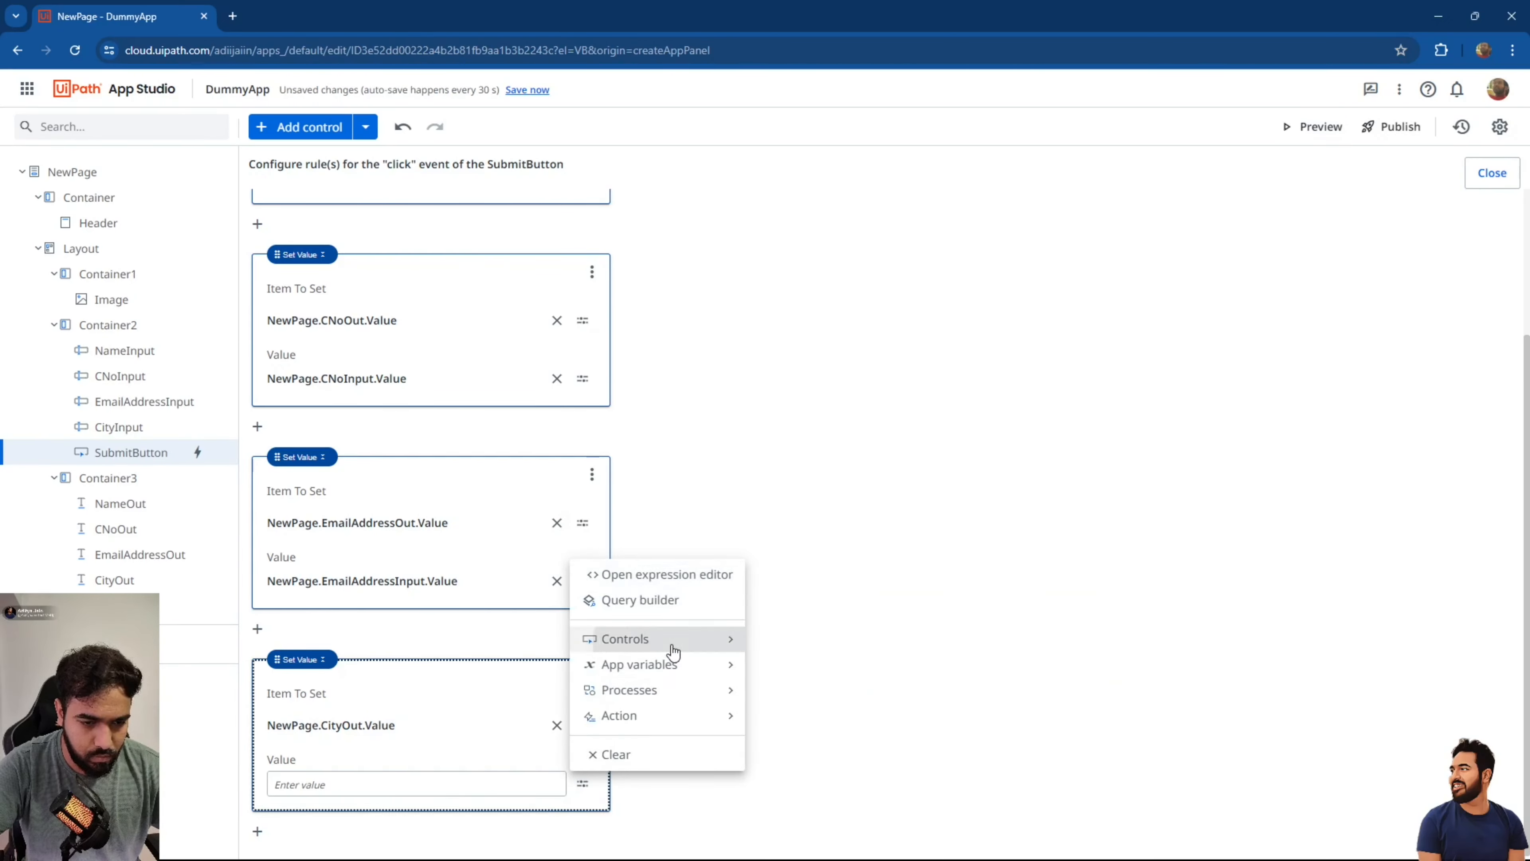
pyautogui.moveTo(666, 639)
pyautogui.scroll(-1, 789, 728)
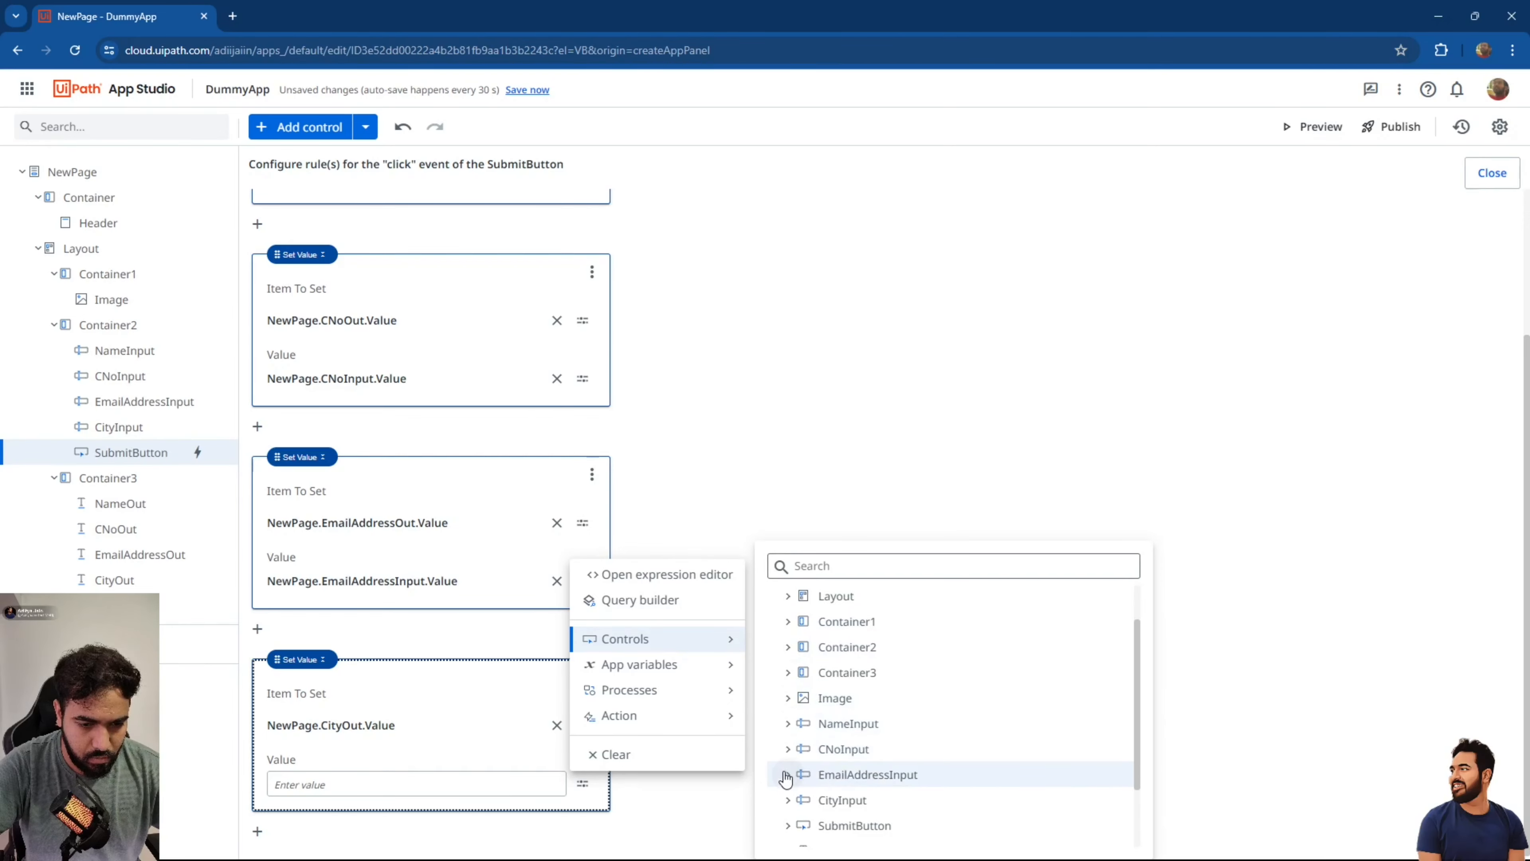
pyautogui.click(786, 800)
pyautogui.scroll(-2, 860, 779)
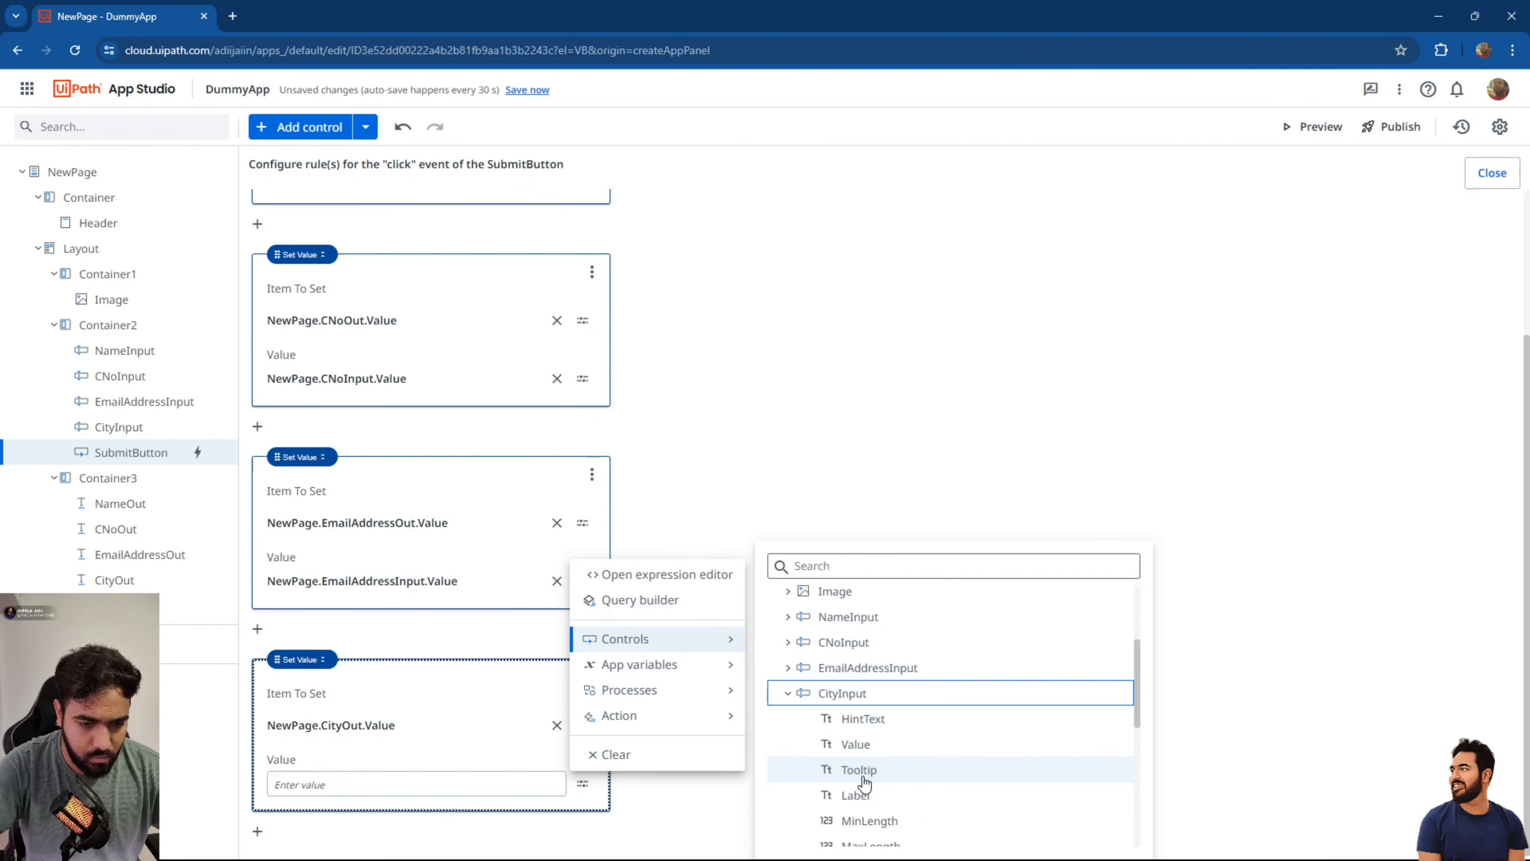
pyautogui.click(852, 751)
# Close the rule editor and save all changes to the app.
pyautogui.scroll(3, 765, 572)
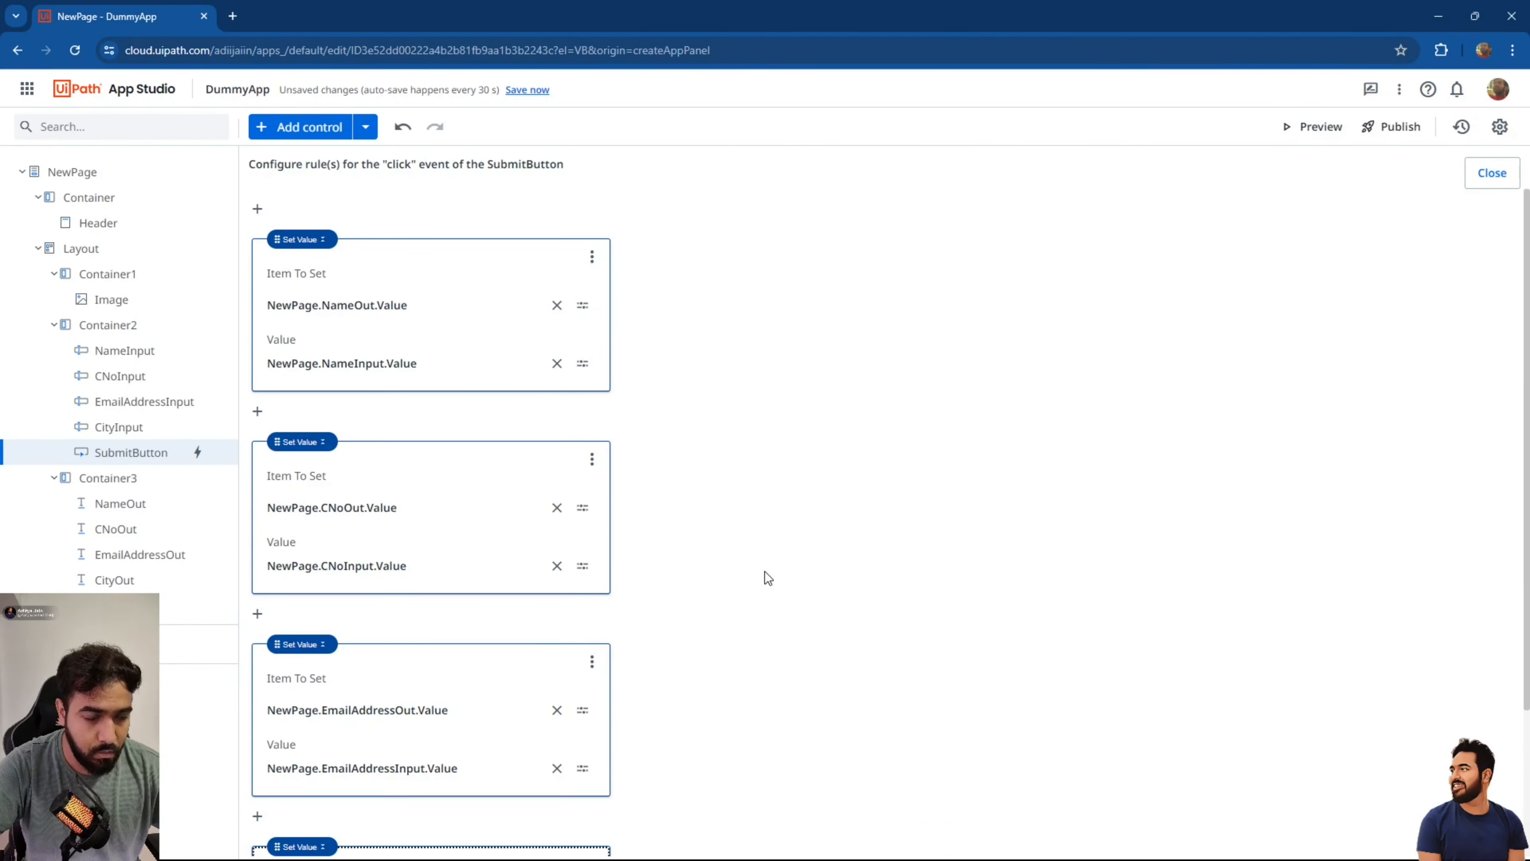
pyautogui.click(1491, 174)
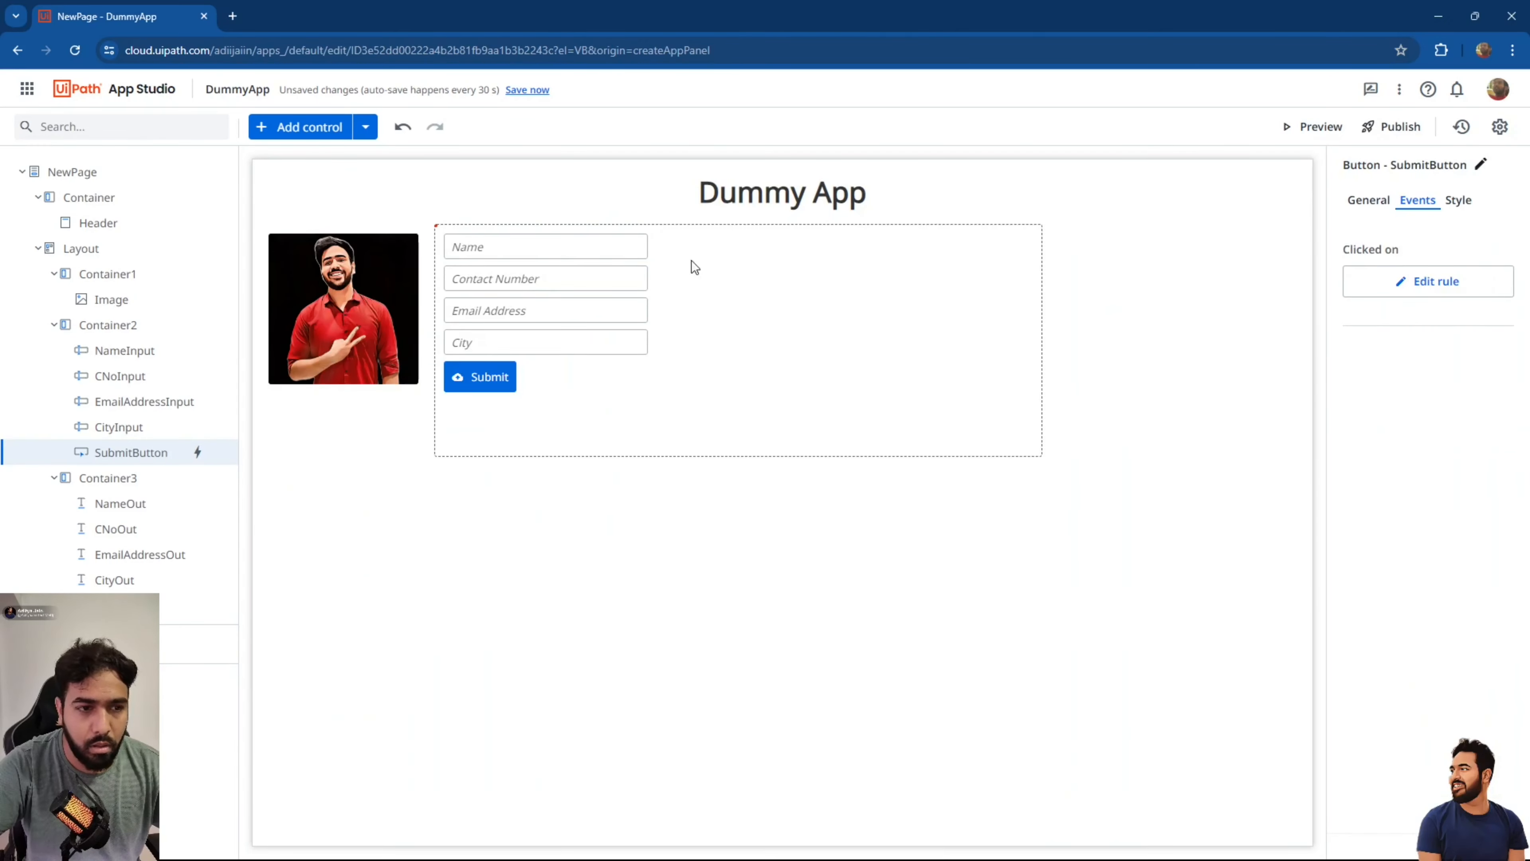
pyautogui.click(519, 90)
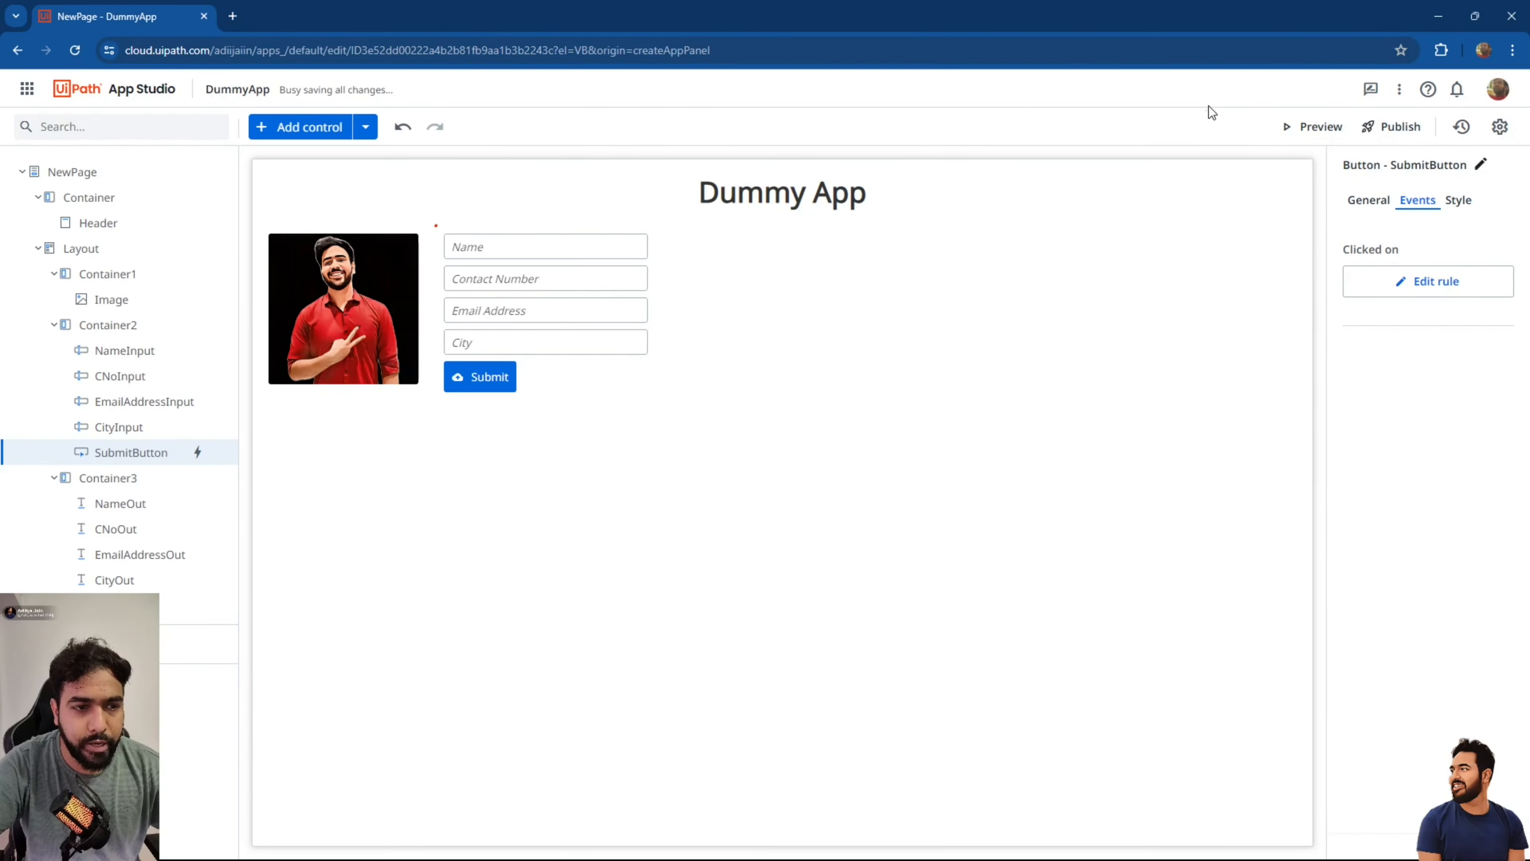
# In a preview, fill in a name, contact number, email and city, then submit the form.
pyautogui.click(1299, 124)
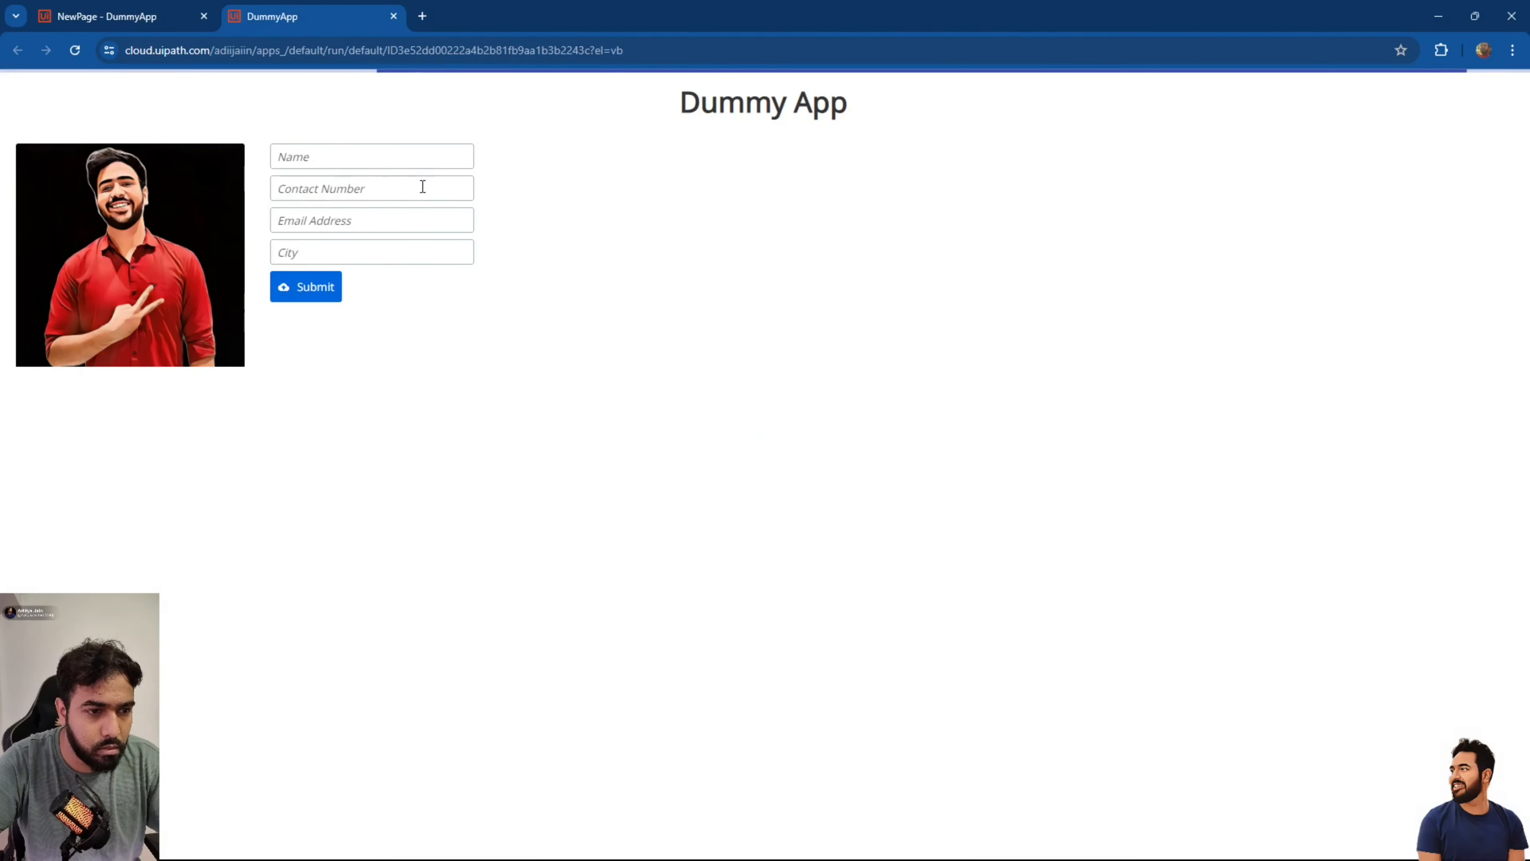
pyautogui.click(396, 161)
pyautogui.write('Aditya')
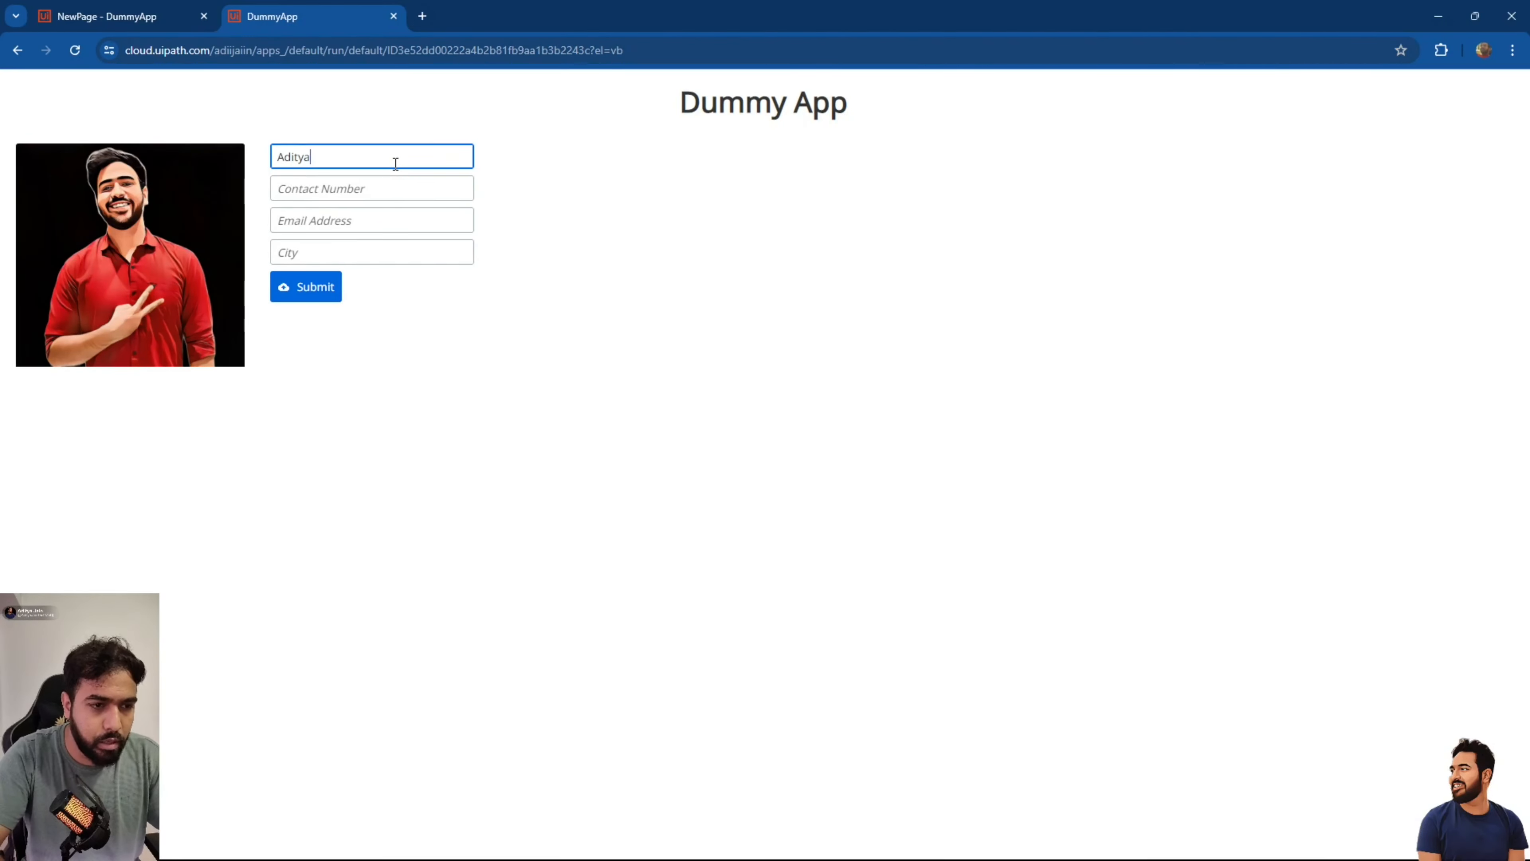
pyautogui.press('Tab')
pyautogui.write('819819918918')
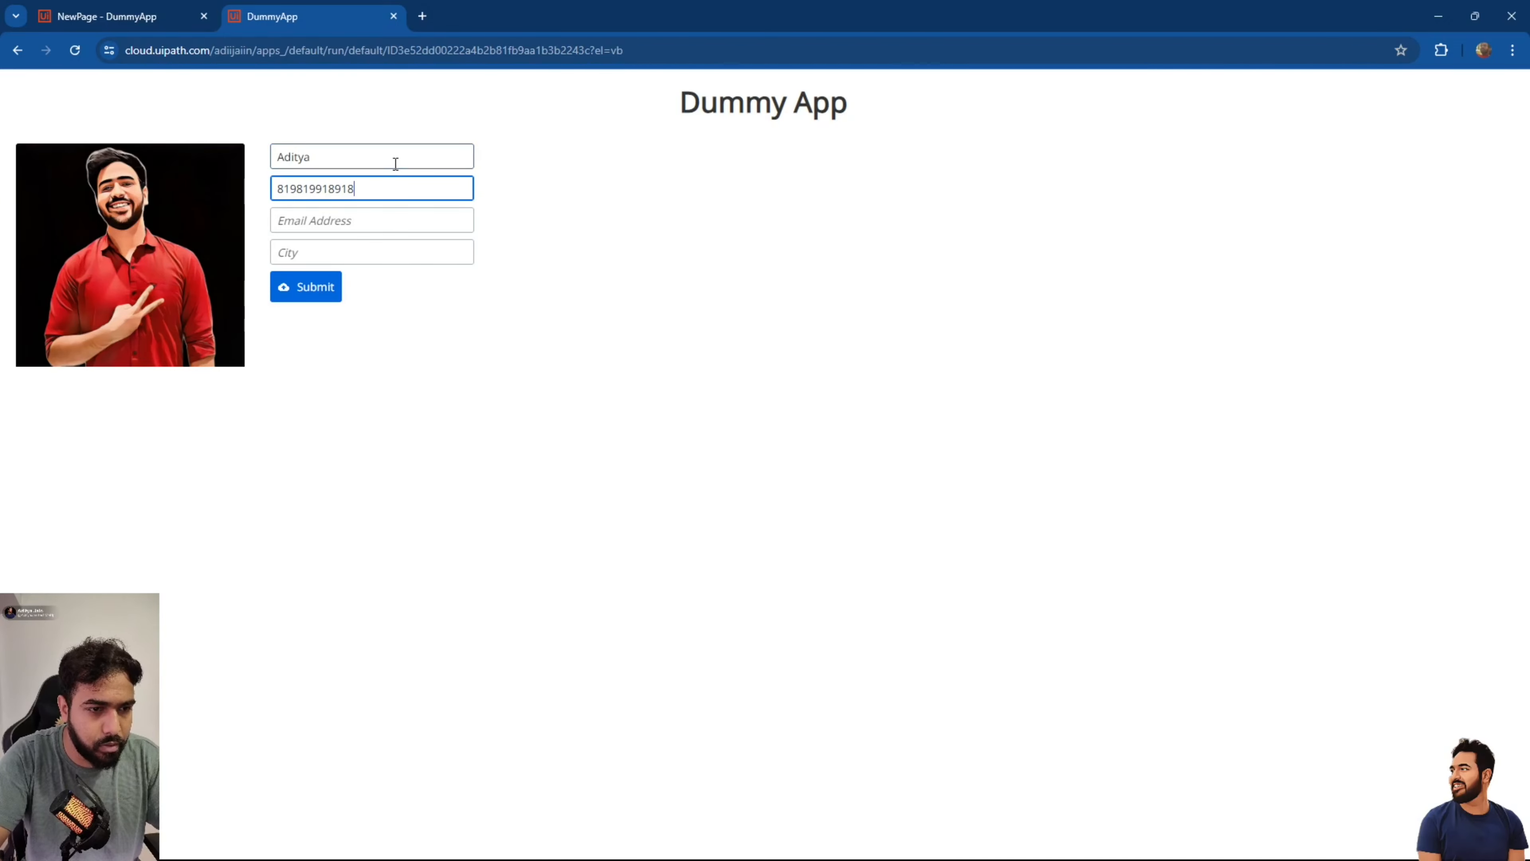
pyautogui.press('Tab')
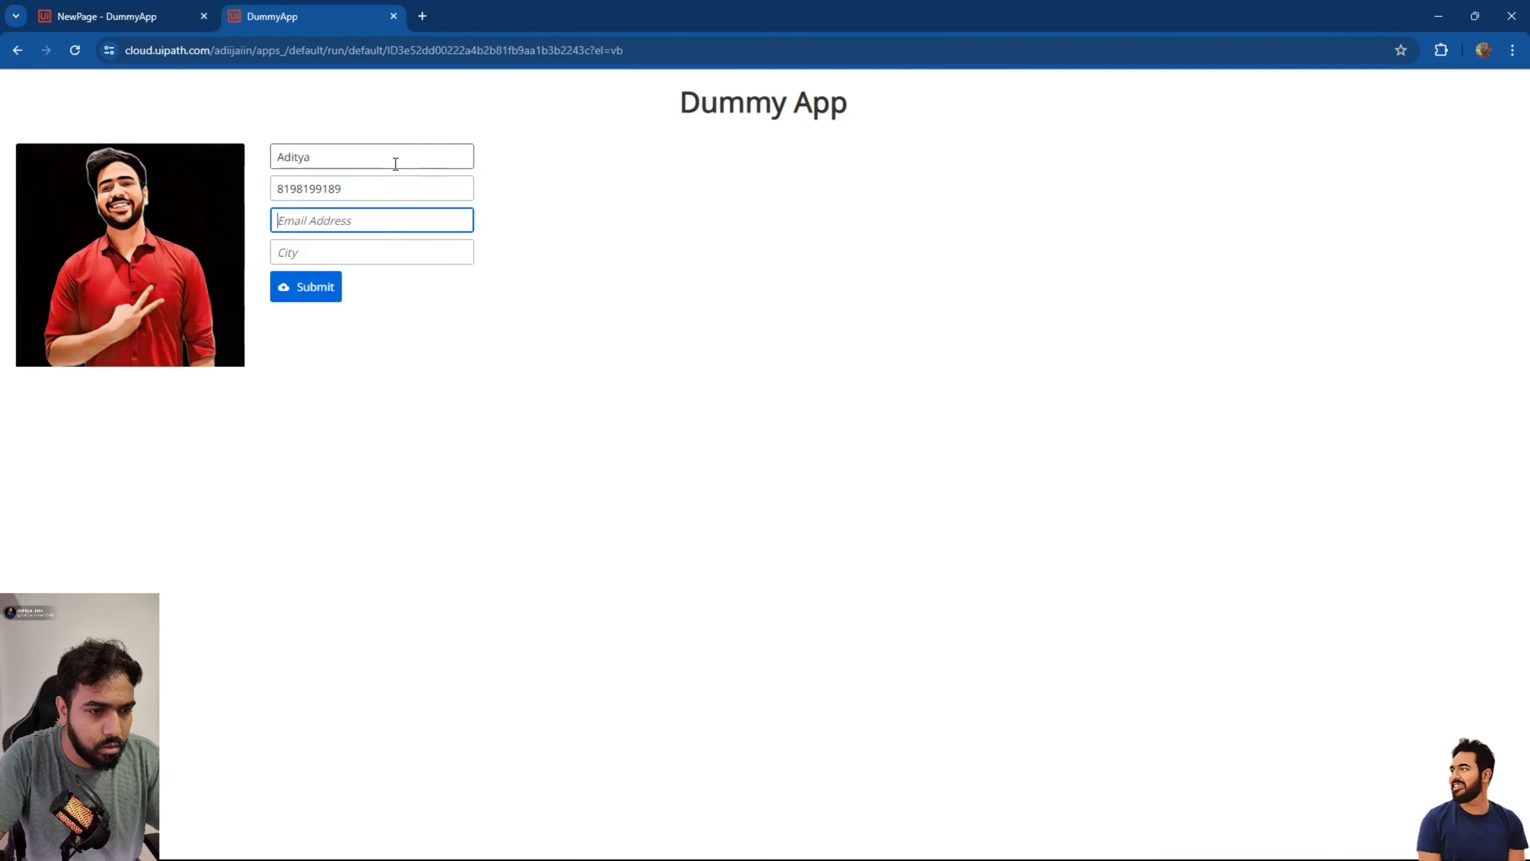
pyautogui.write('ajkajii')
pyautogui.press('Tab')
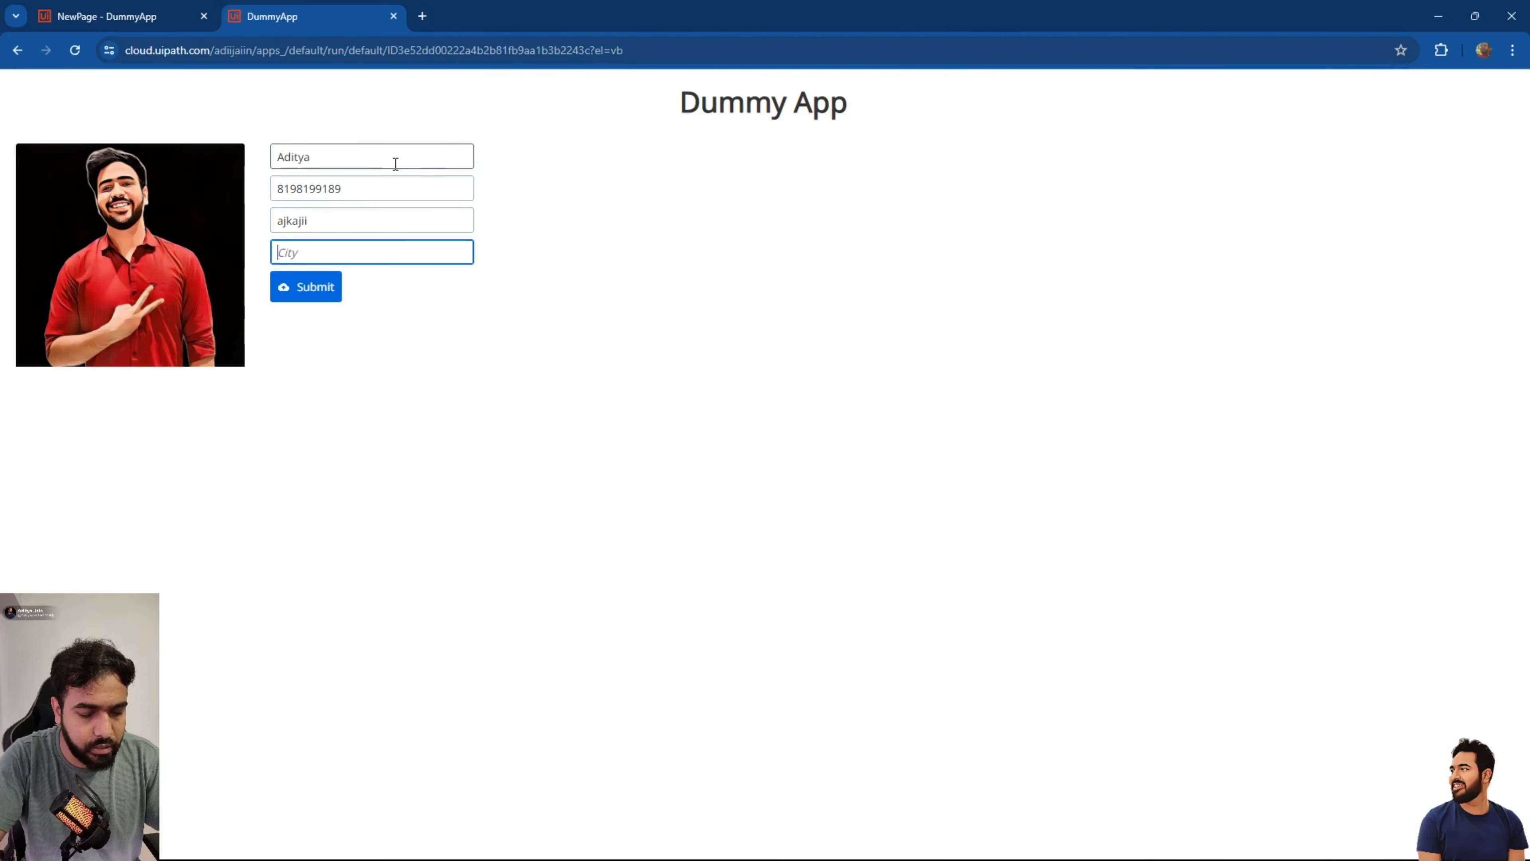
pyautogui.write('INdore')
pyautogui.press('Tab')
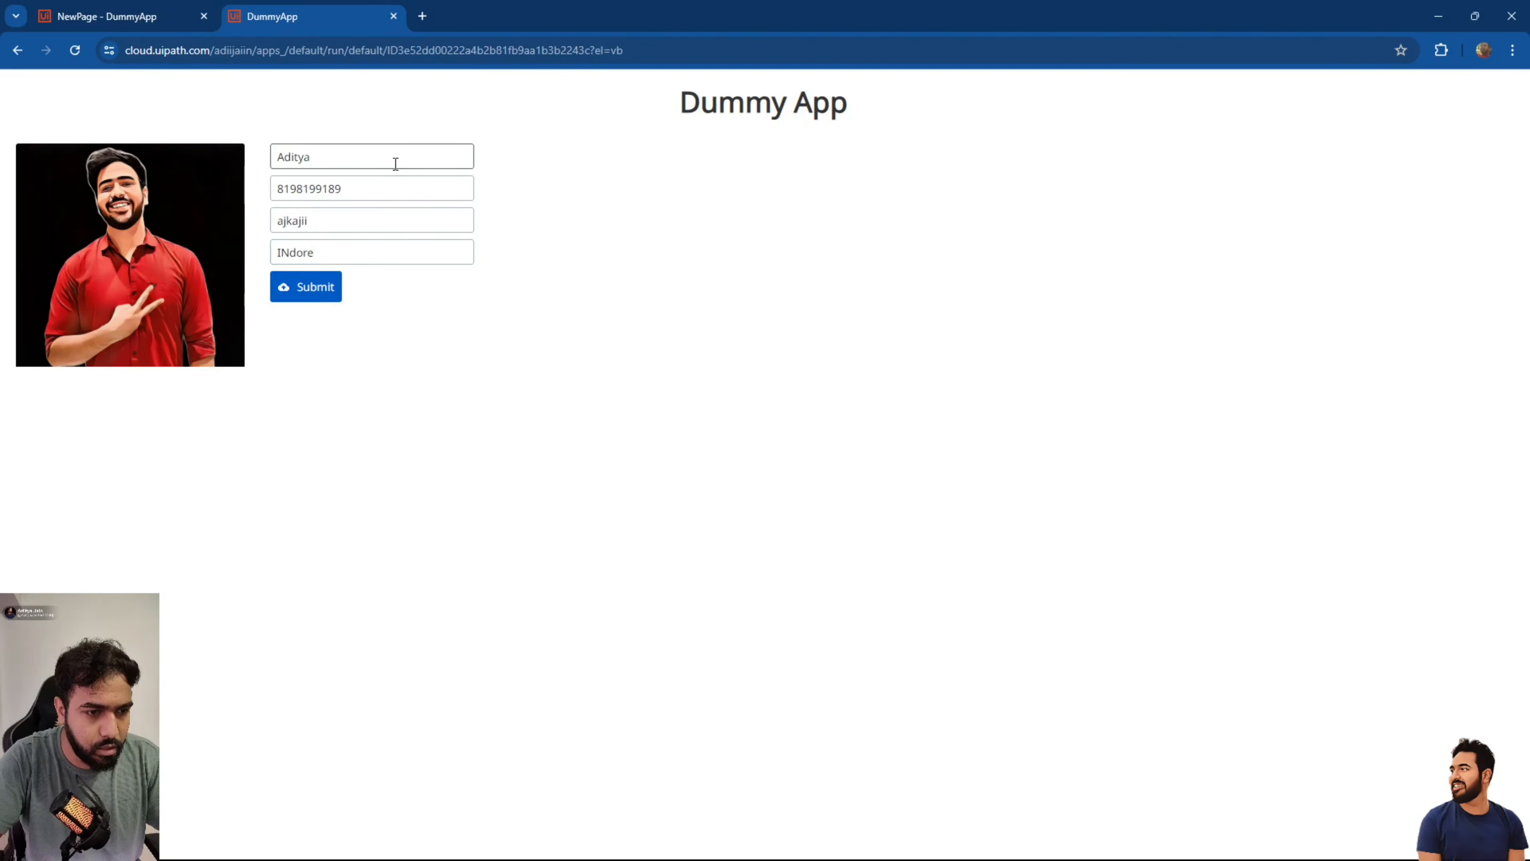
pyautogui.click(316, 290)
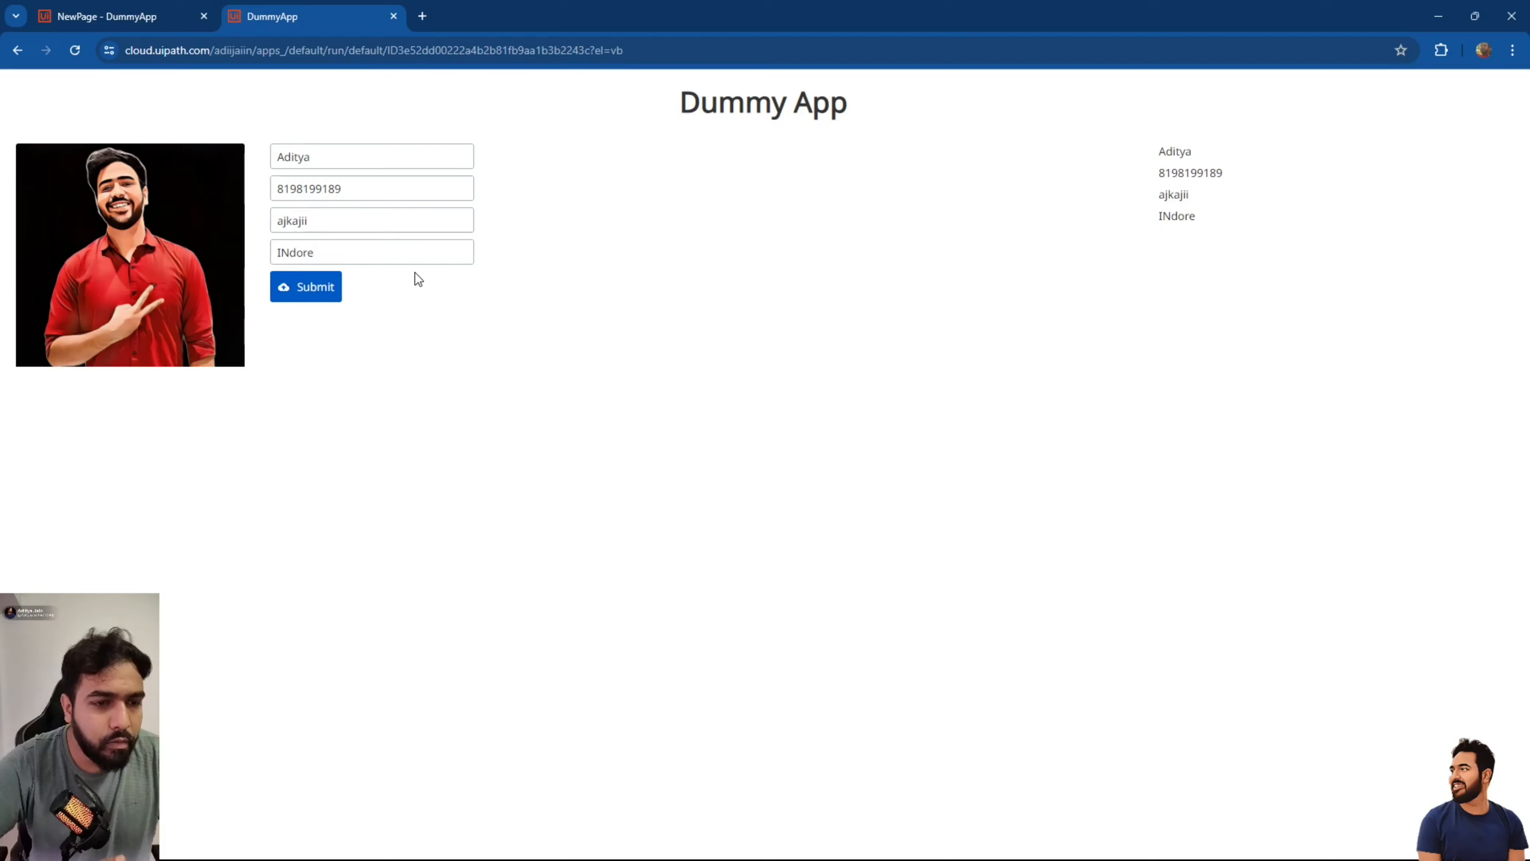
# Append a 20-digit number to Contact Number to test its length limit, then close the preview.
pyautogui.click(361, 193)
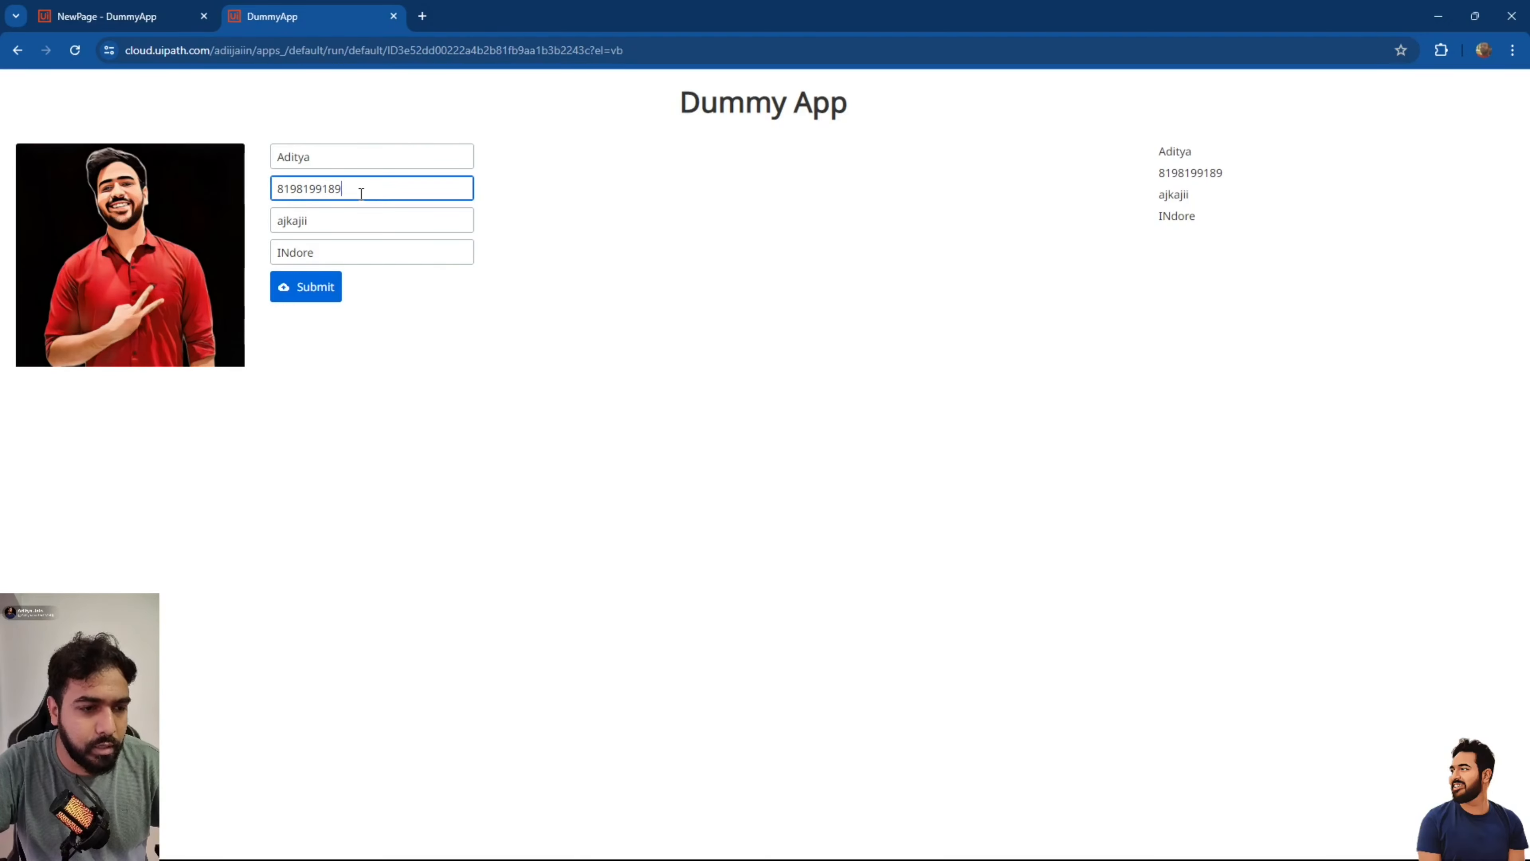
pyautogui.write('818981978187186')
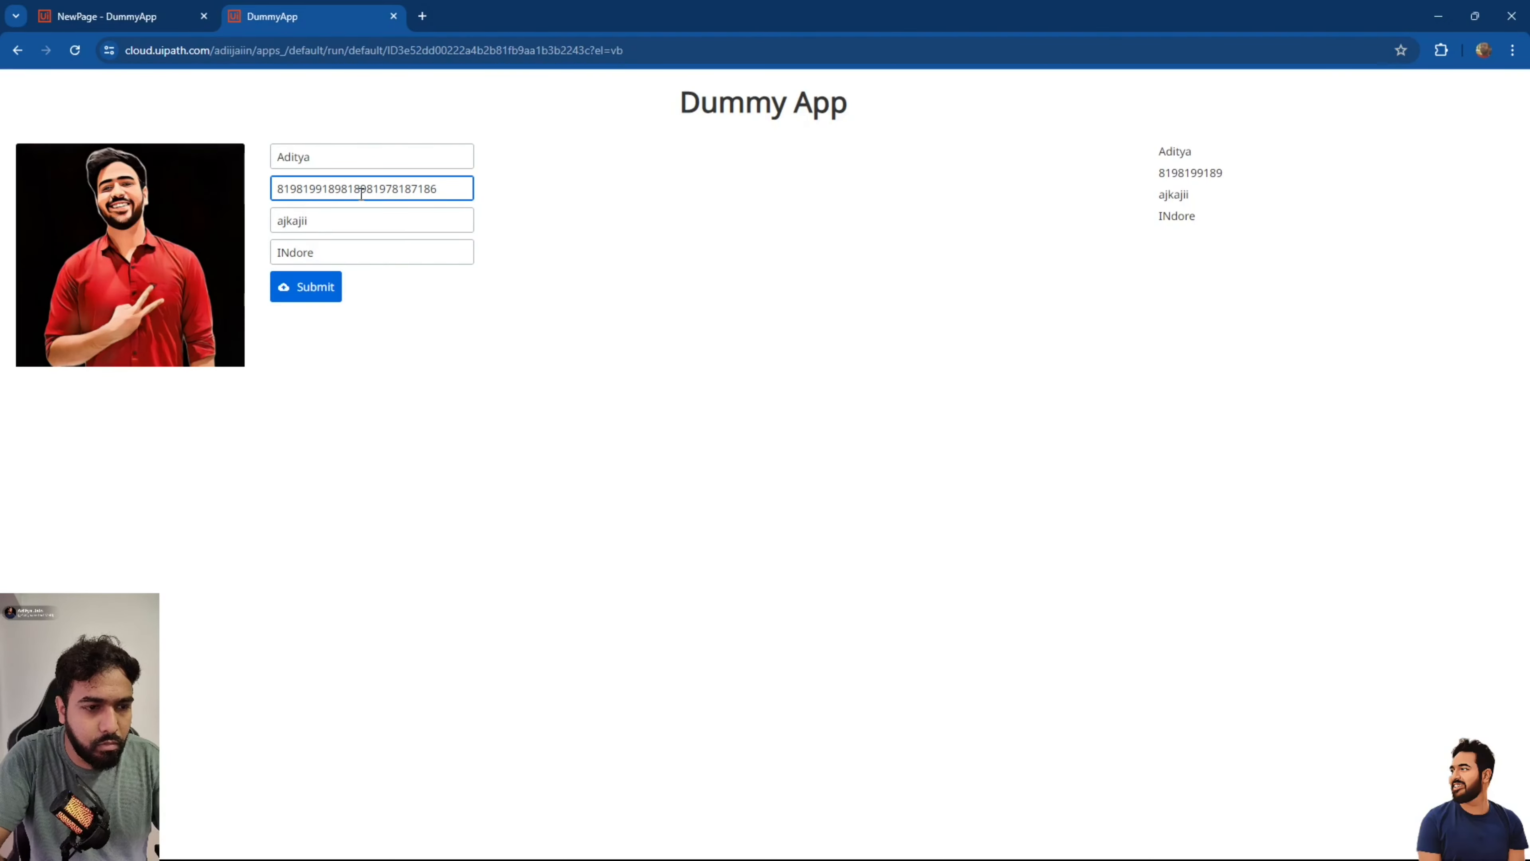
pyautogui.write('91787')
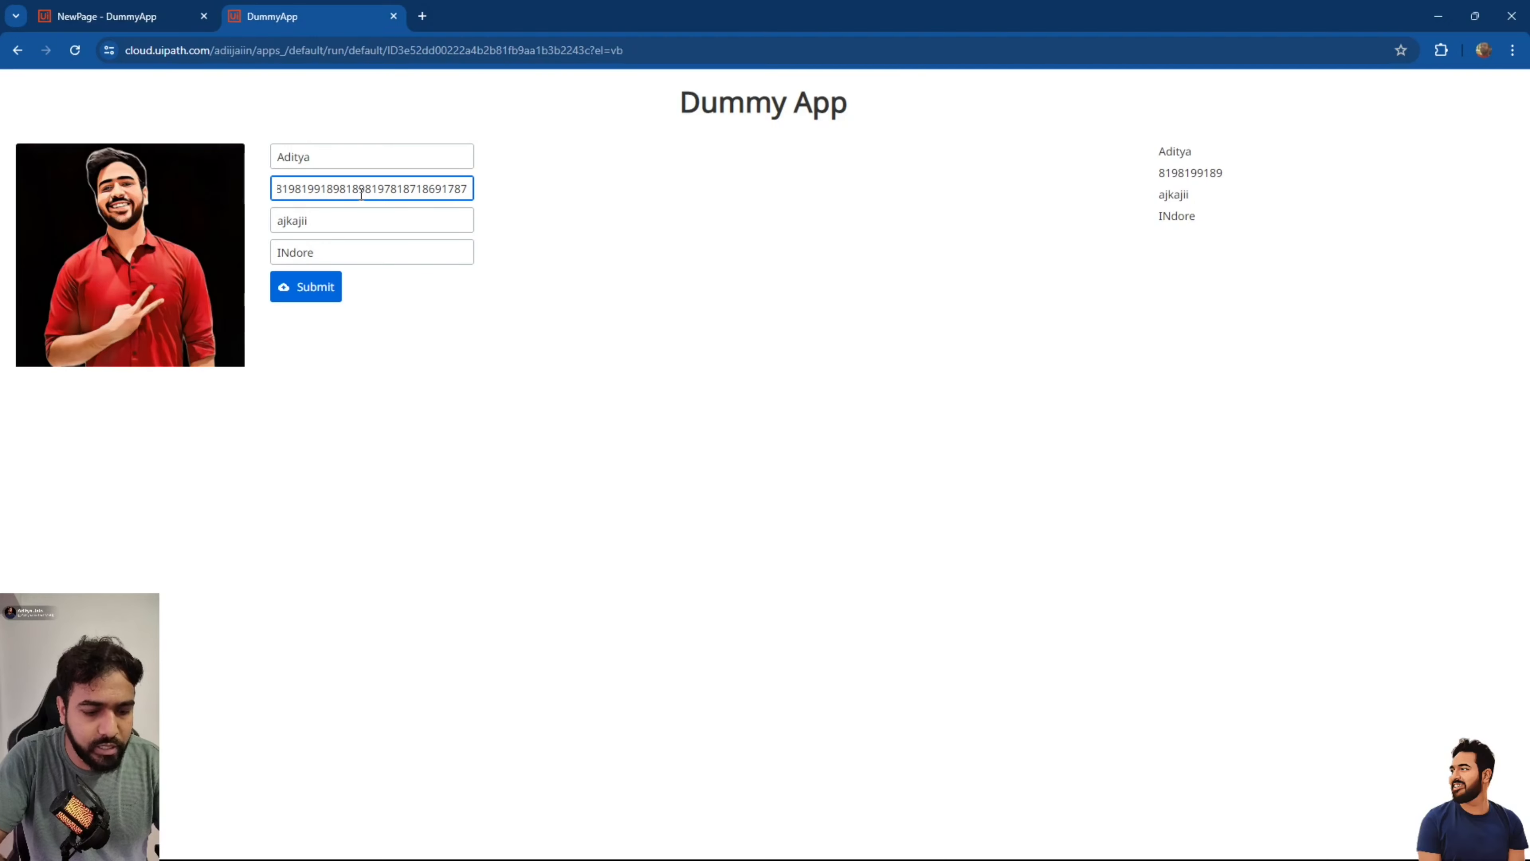
pyautogui.press('Tab')
pyautogui.doubleClick(361, 192)
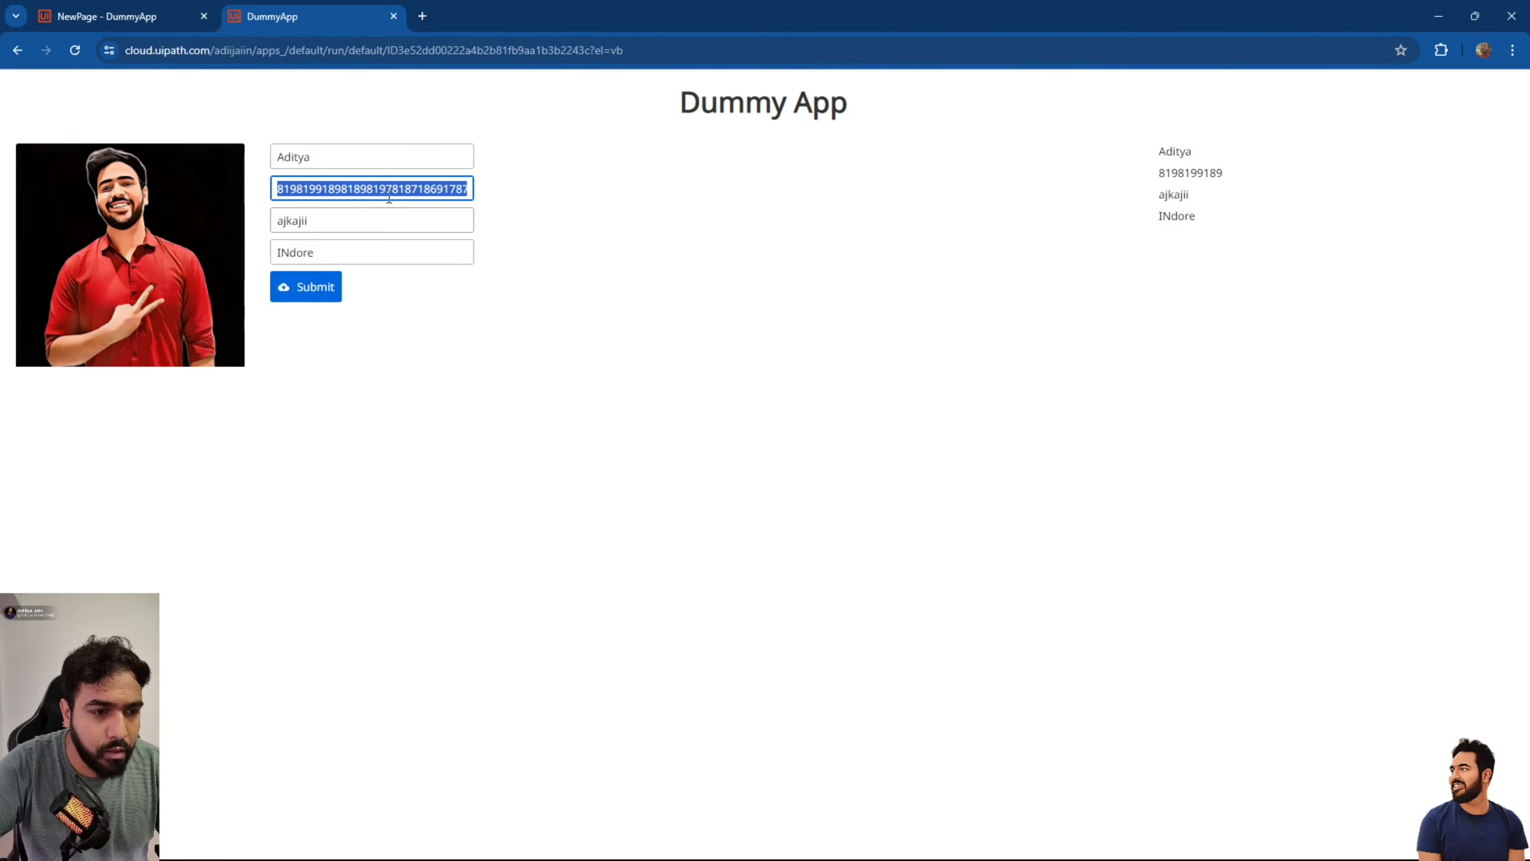
pyautogui.click(393, 17)
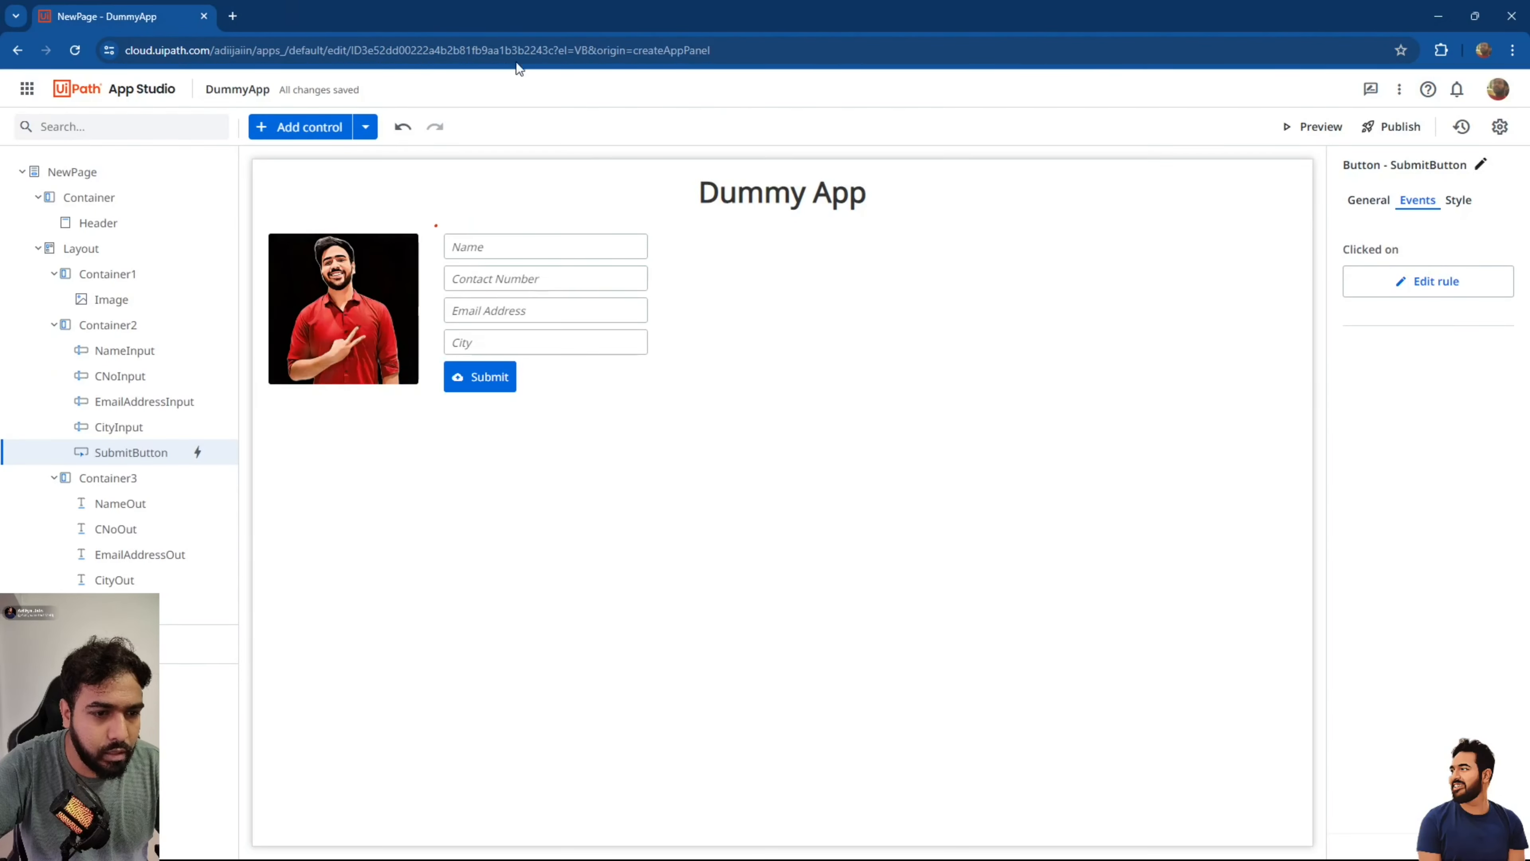
# Set the Contact Number textbox's minimum and maximum length both to 10.
pyautogui.click(533, 272)
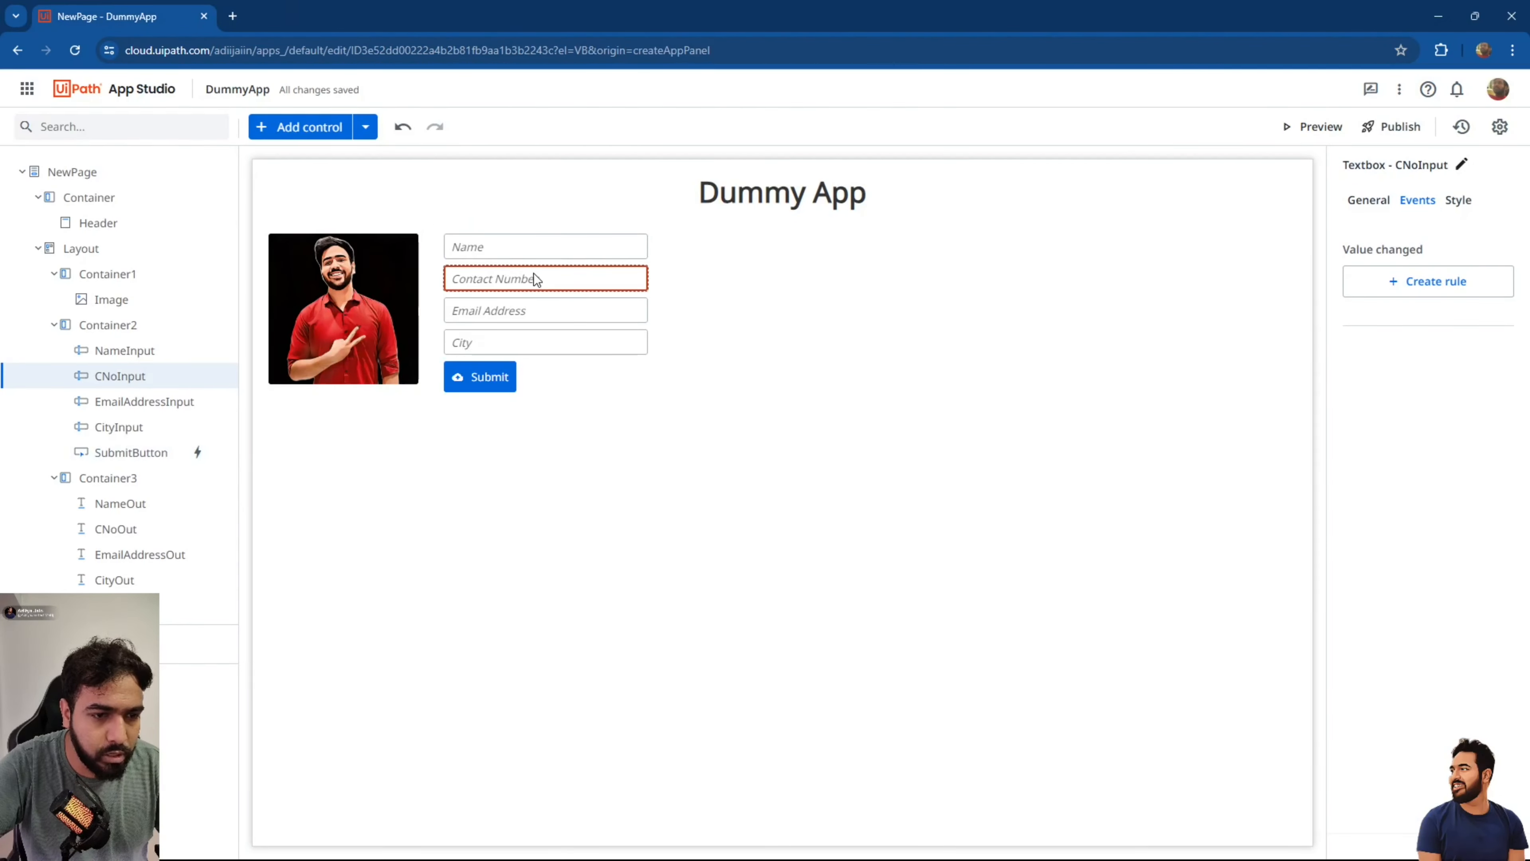
pyautogui.click(1383, 207)
pyautogui.click(1378, 561)
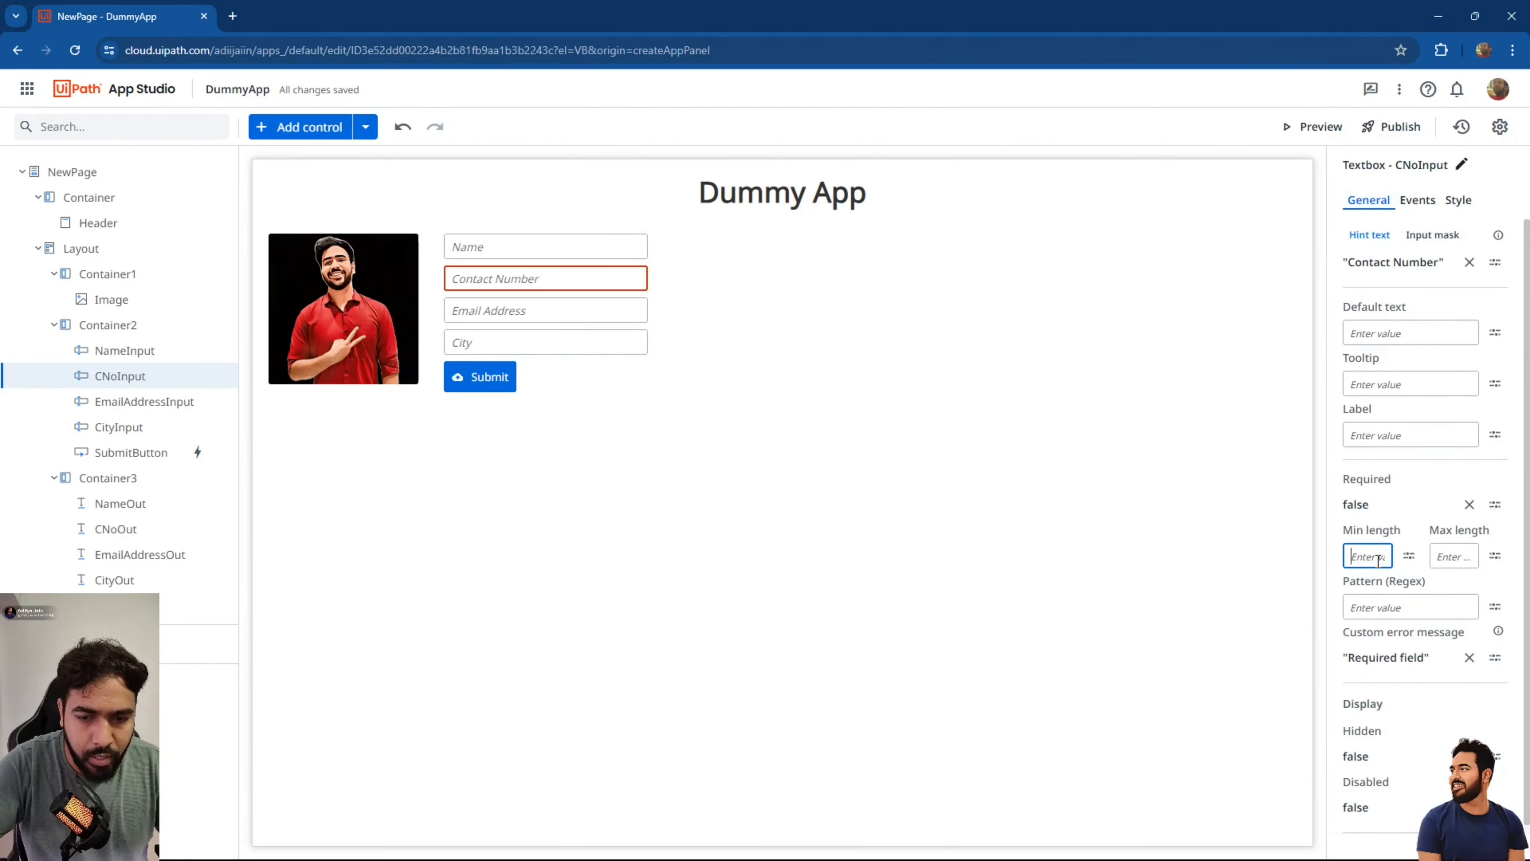
pyautogui.write('10')
pyautogui.press('Tab')
pyautogui.write('10')
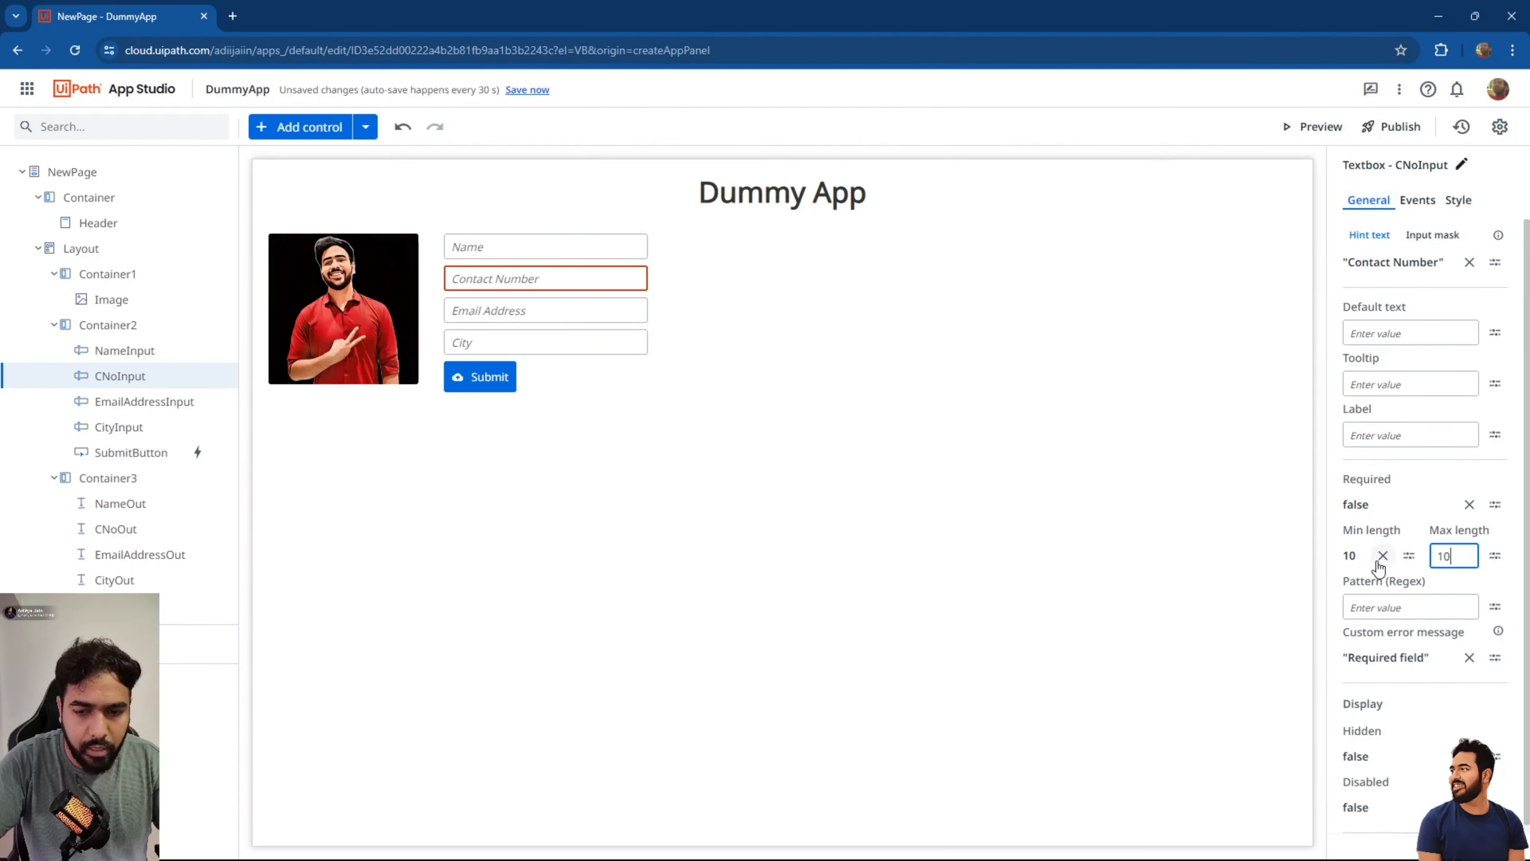
# Save the app with the new length limits and launch a preview.
pyautogui.click(1184, 634)
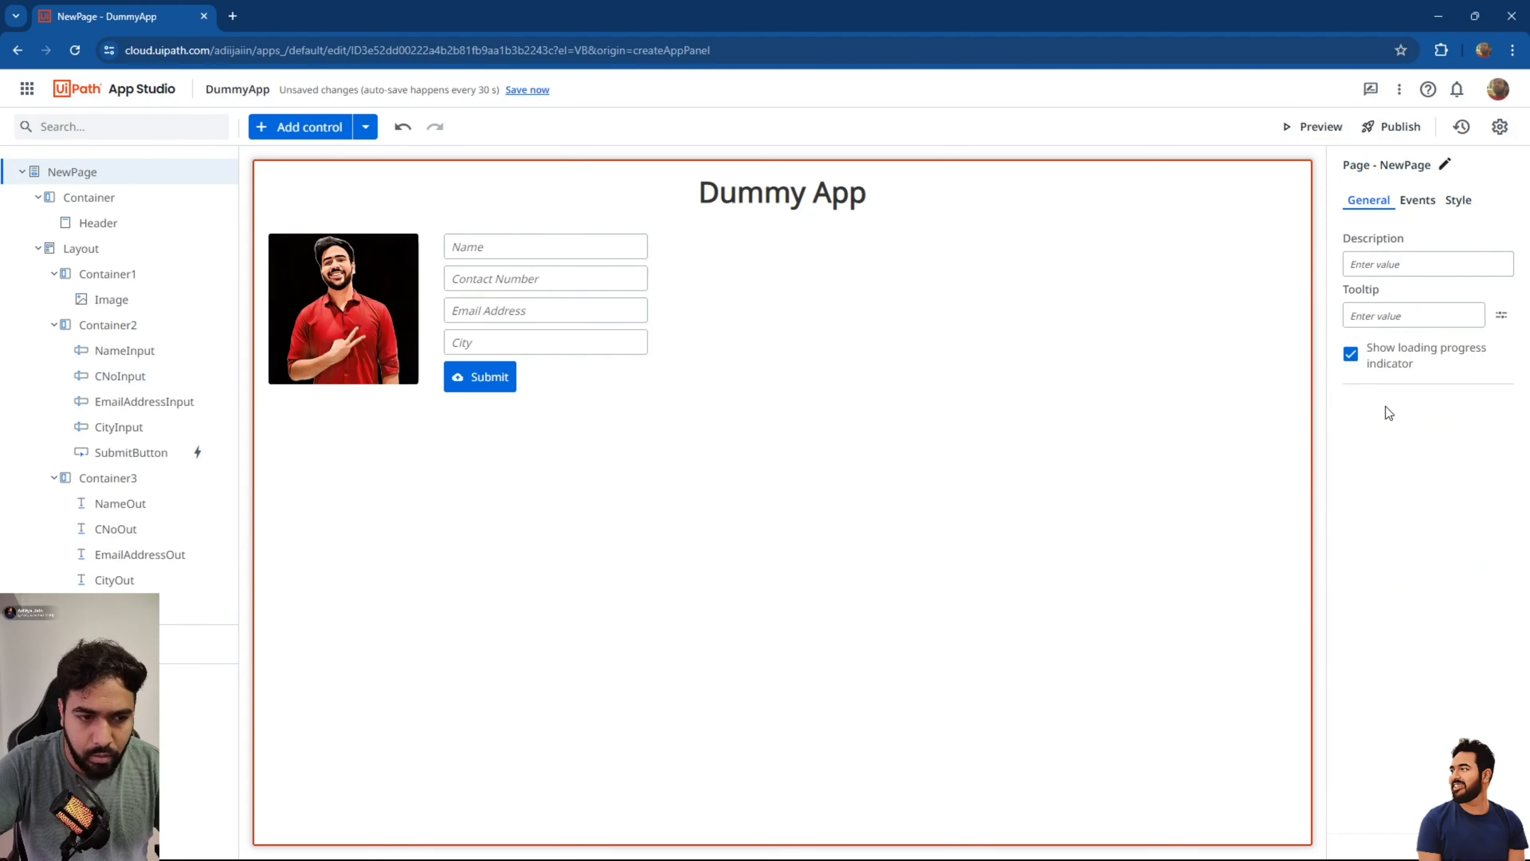
pyautogui.click(623, 279)
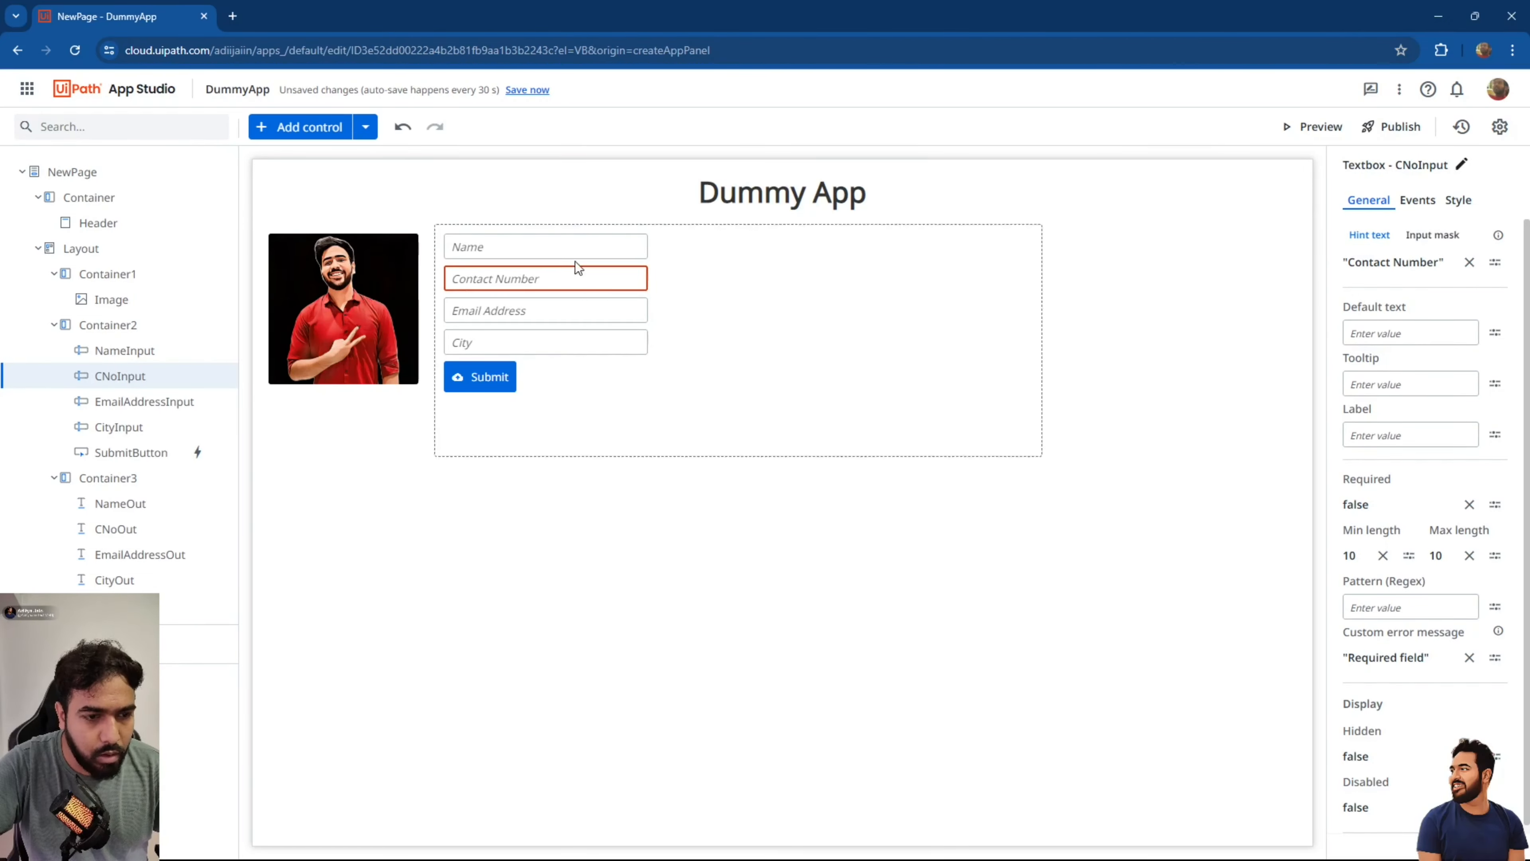
pyautogui.click(539, 89)
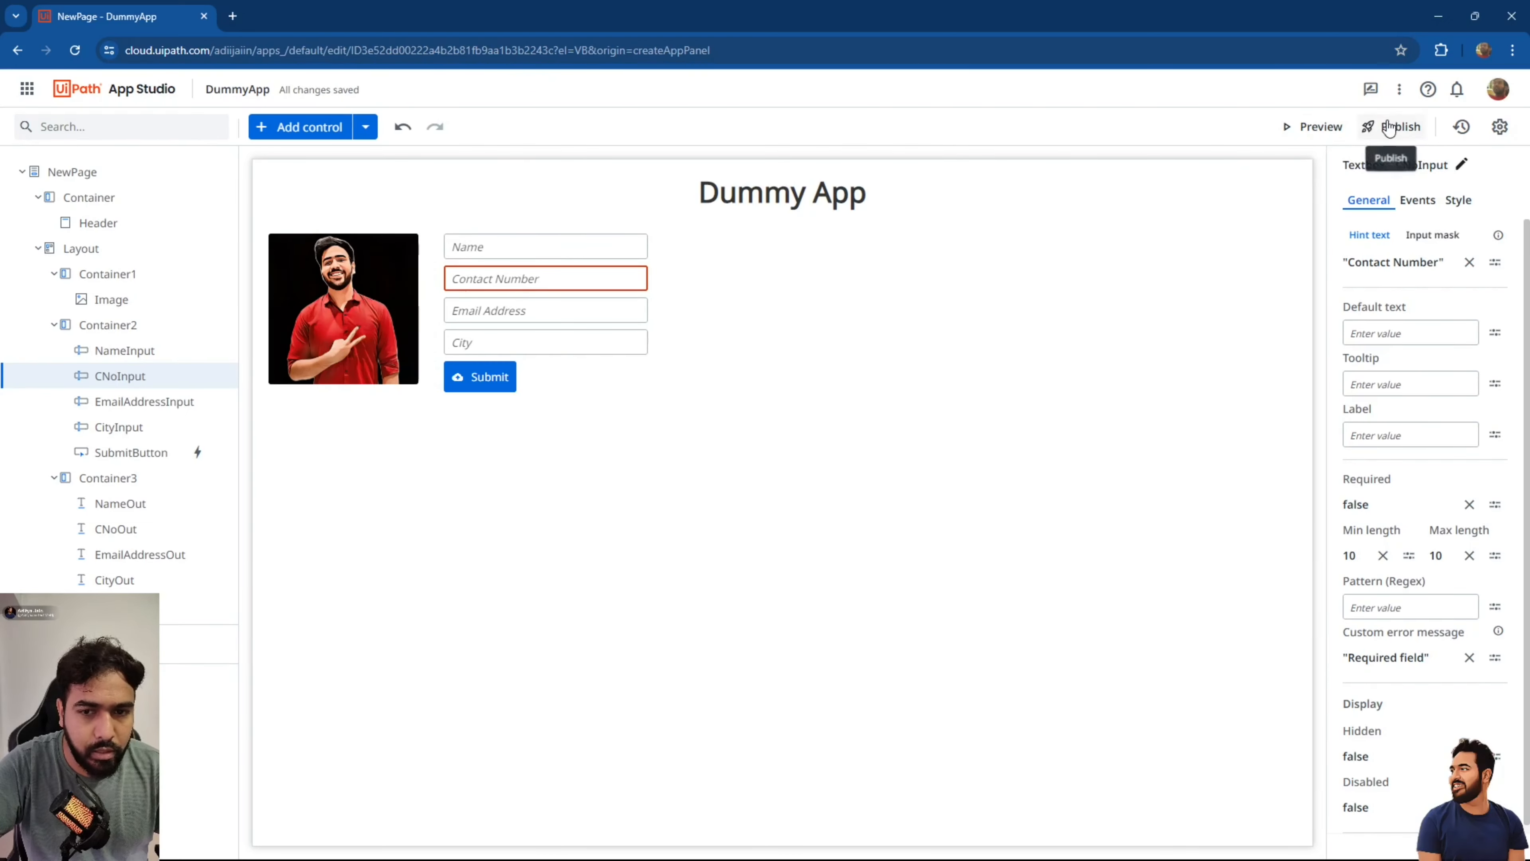
pyautogui.click(1317, 127)
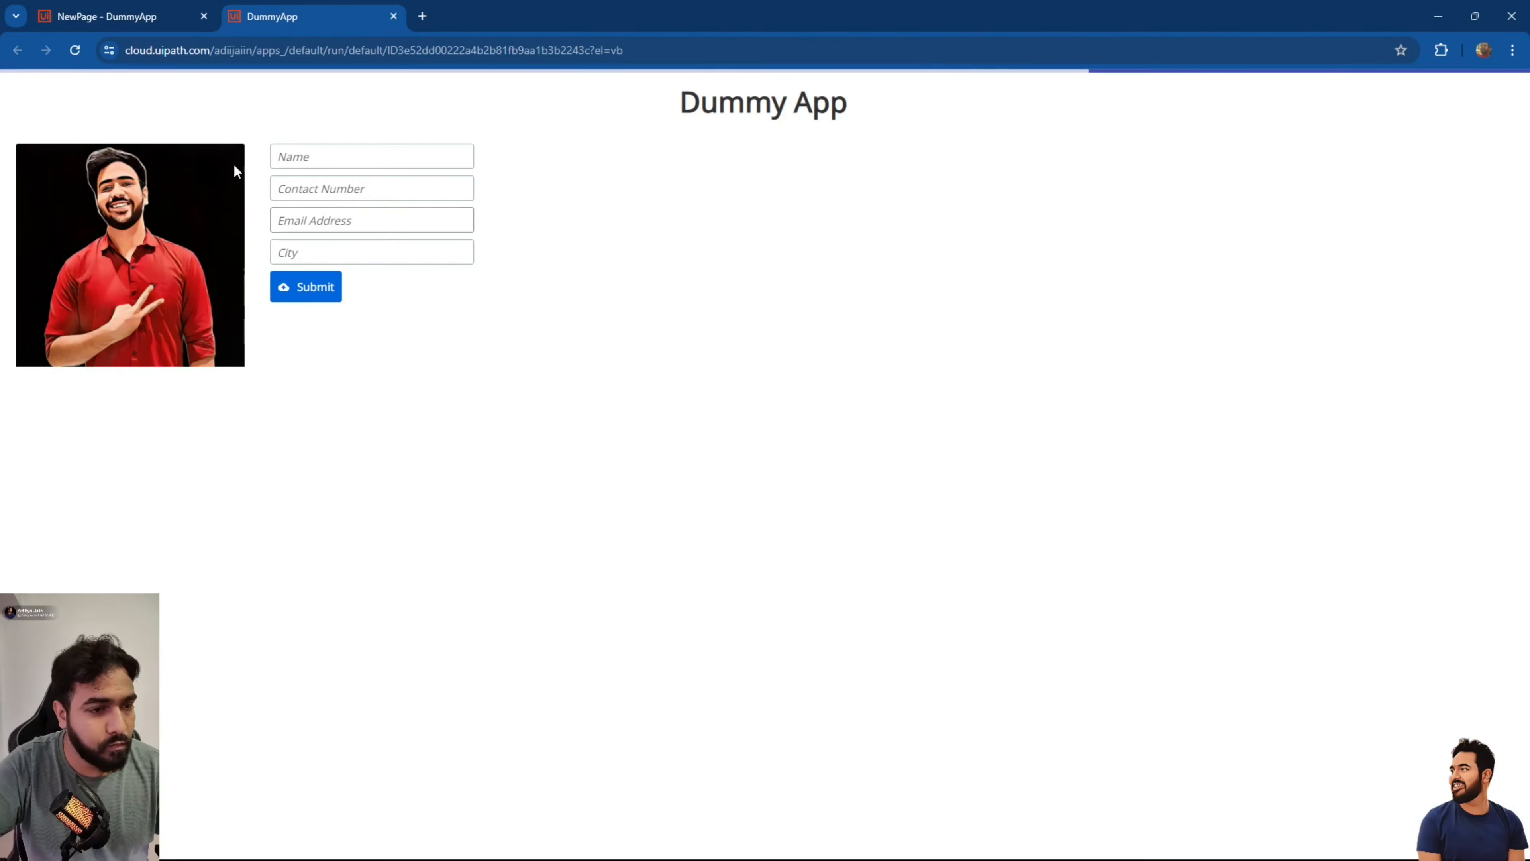
# Enter a name and a 13-digit contact number to trigger the 10-character length error.
pyautogui.click(288, 160)
pyautogui.write('Aditya')
pyautogui.press('Tab')
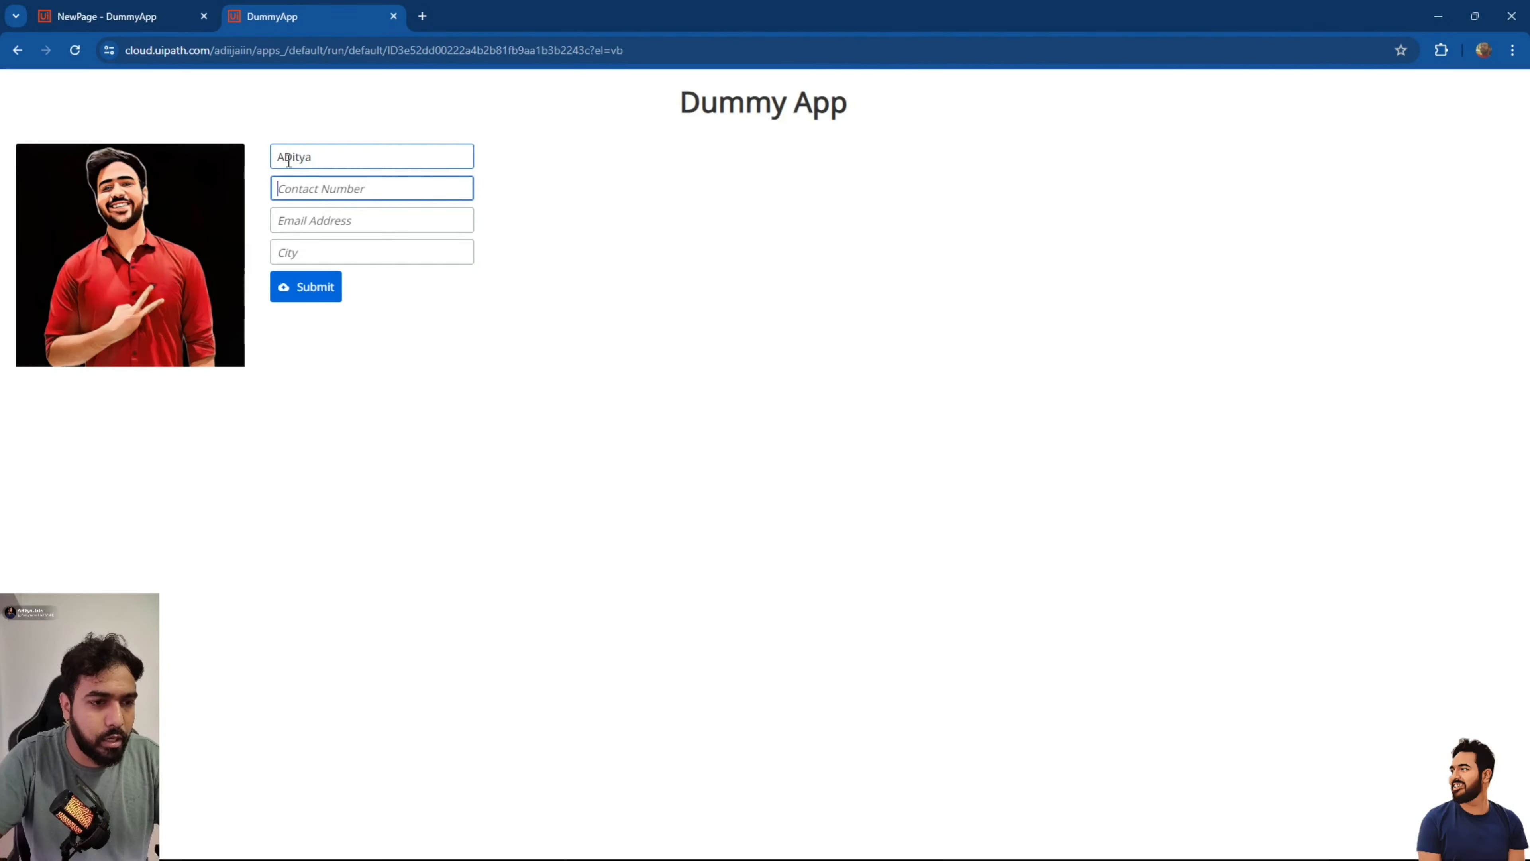
pyautogui.write('8198198198198')
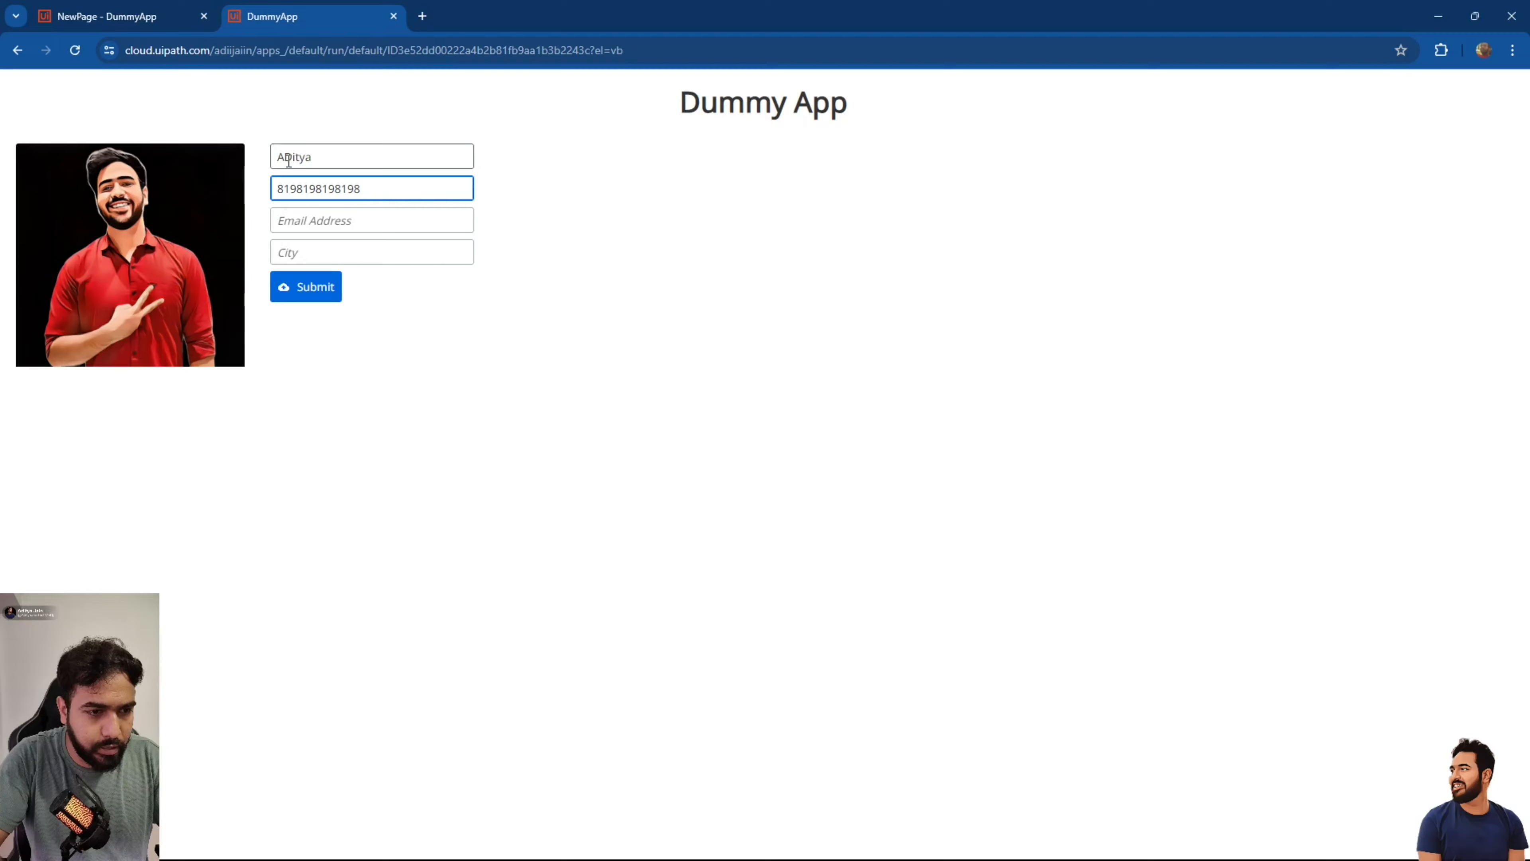
pyautogui.press('Tab')
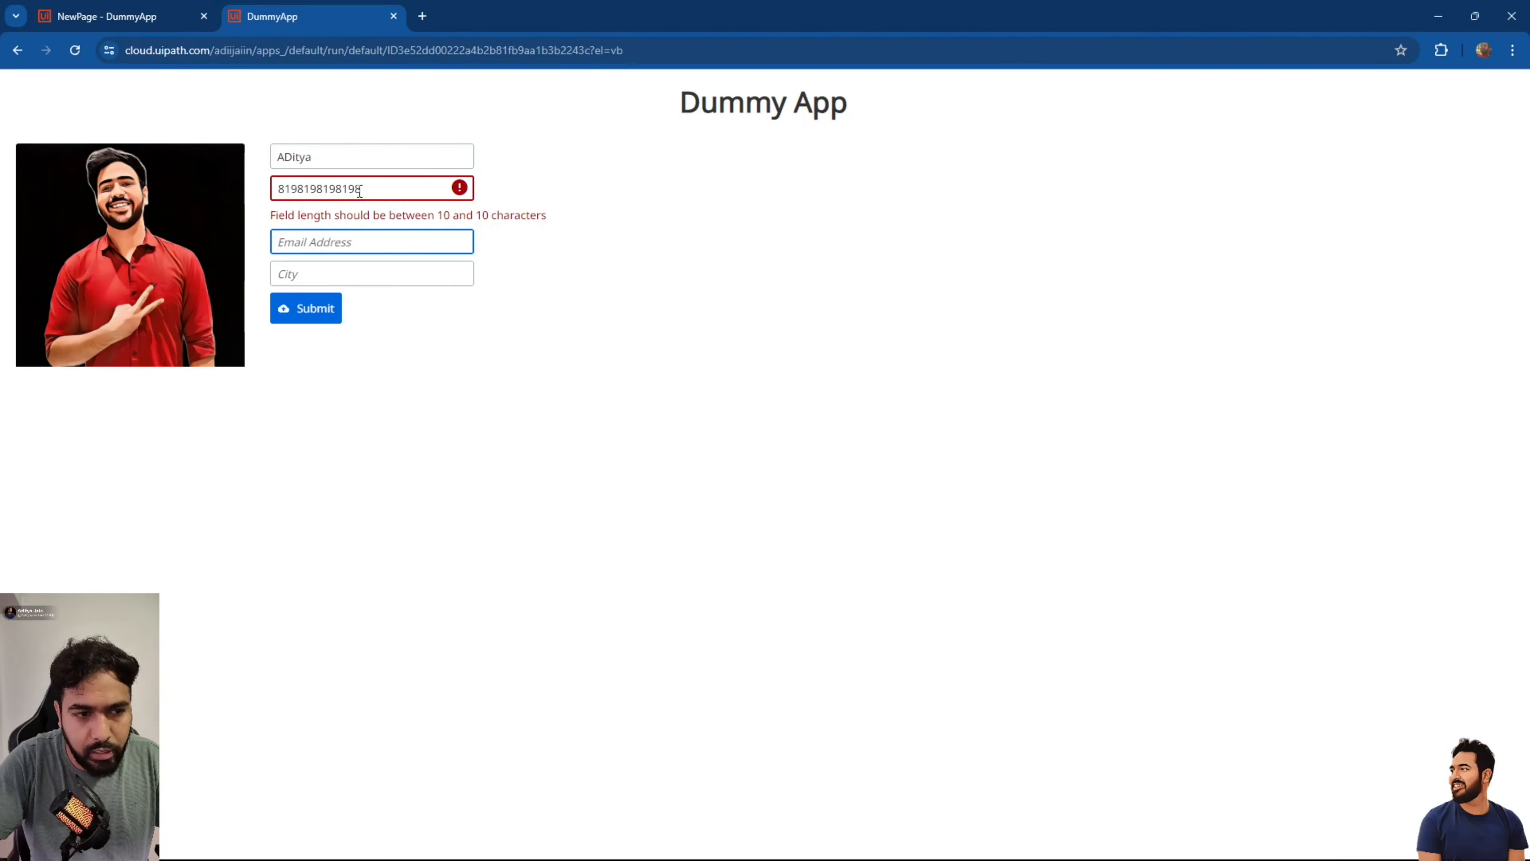
# Edit the contact number to clear the error, then add extra digits to it again.
pyautogui.click(380, 189)
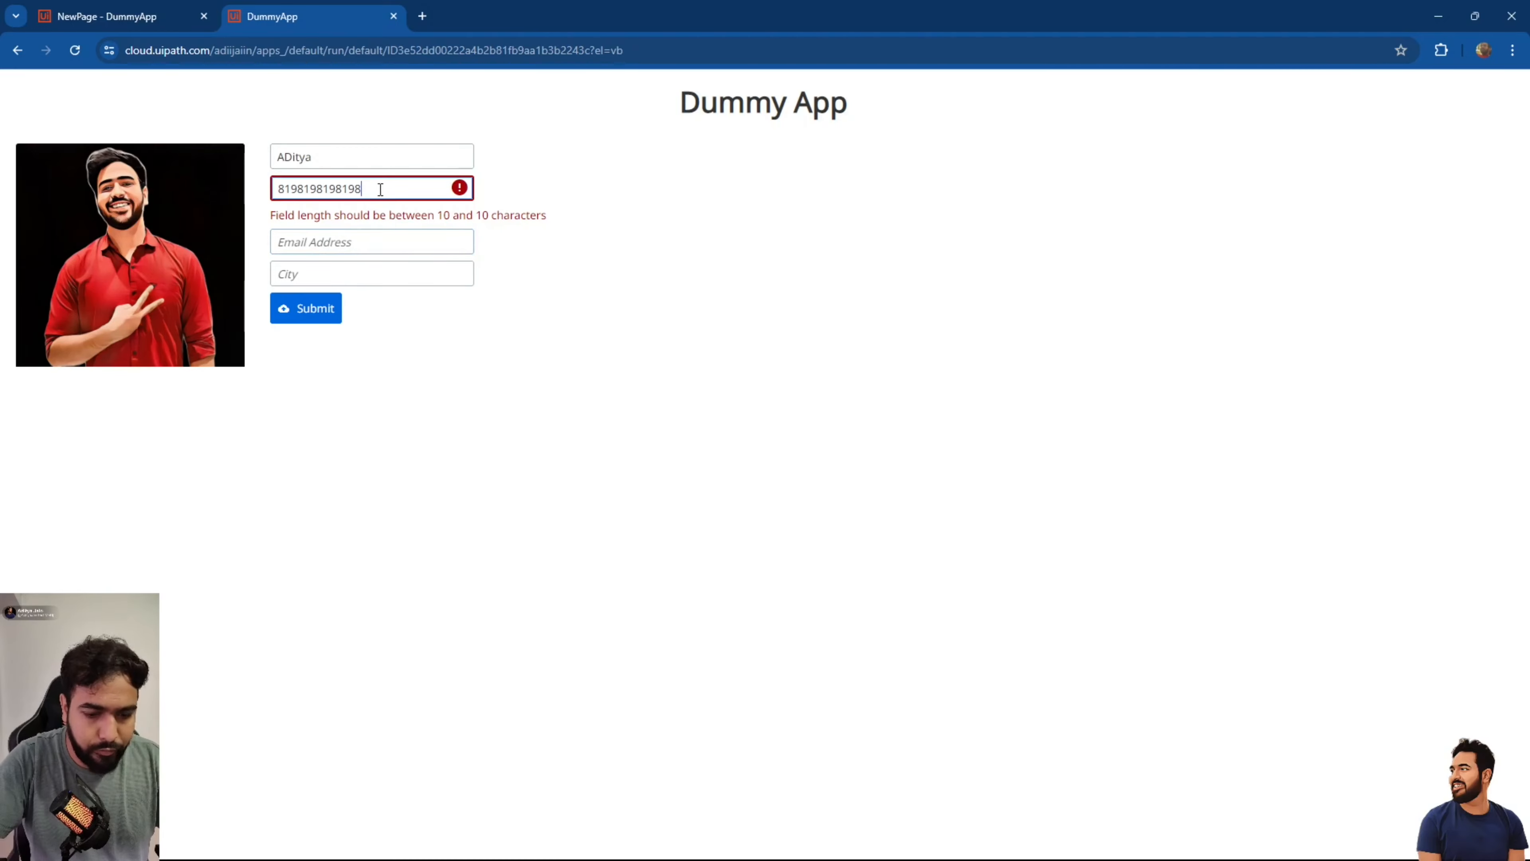
pyautogui.press('BackSpace')
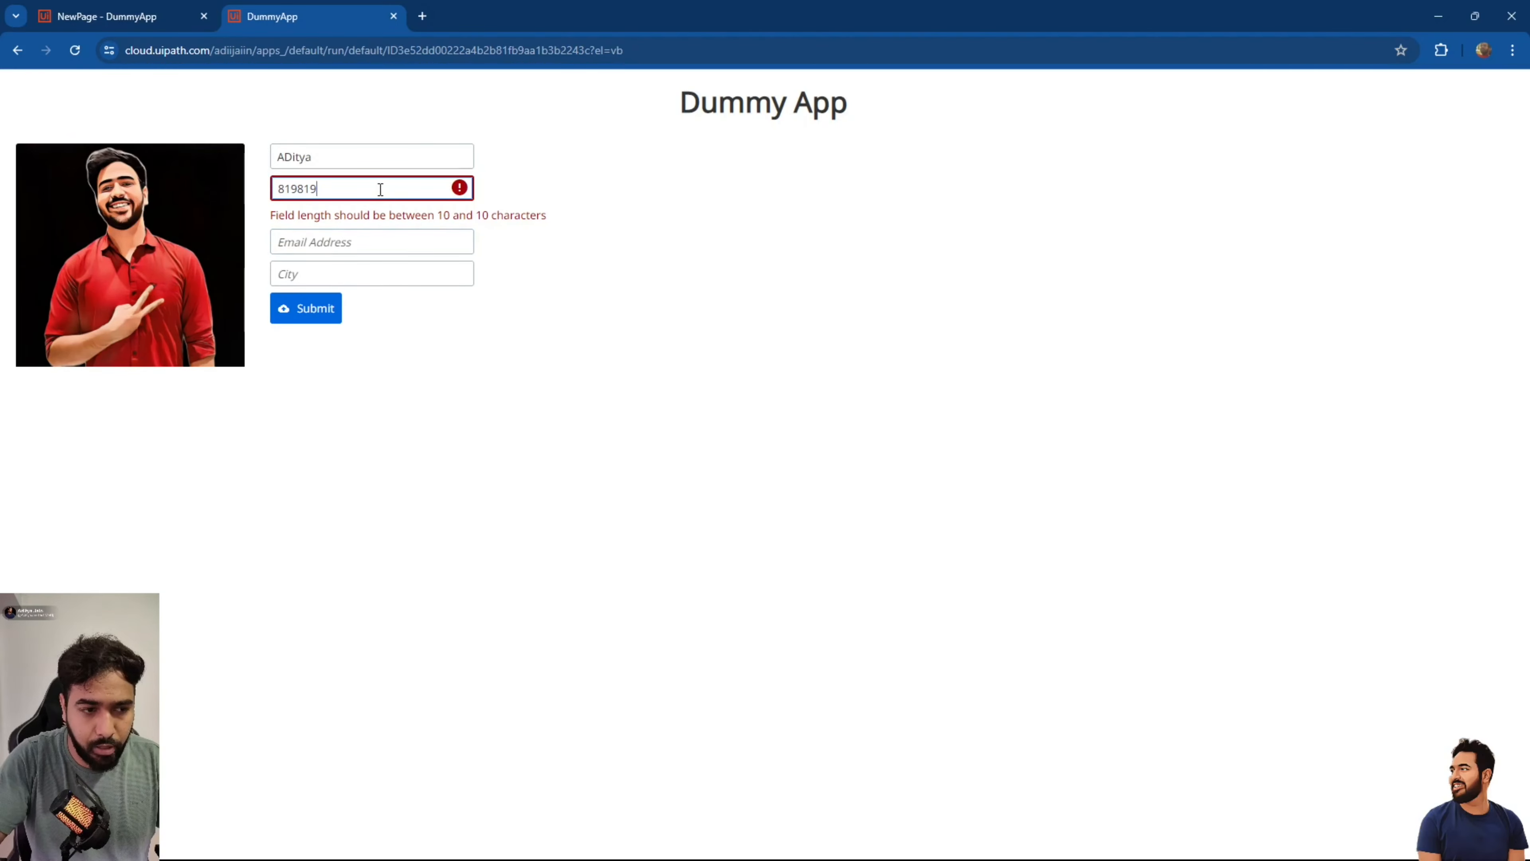
pyautogui.write('1299')
pyautogui.press('Tab')
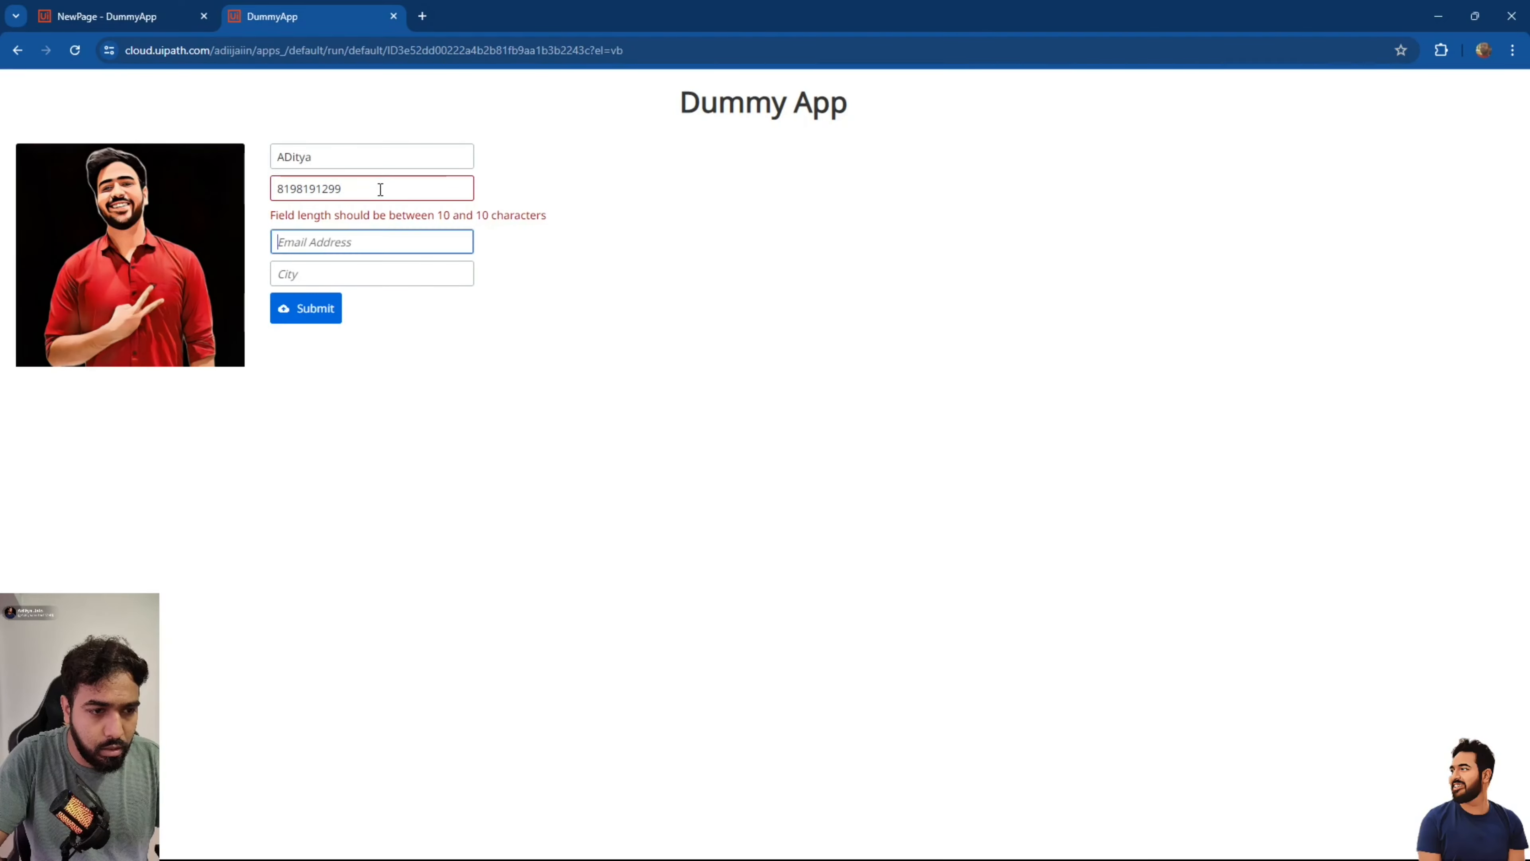
pyautogui.click(380, 189)
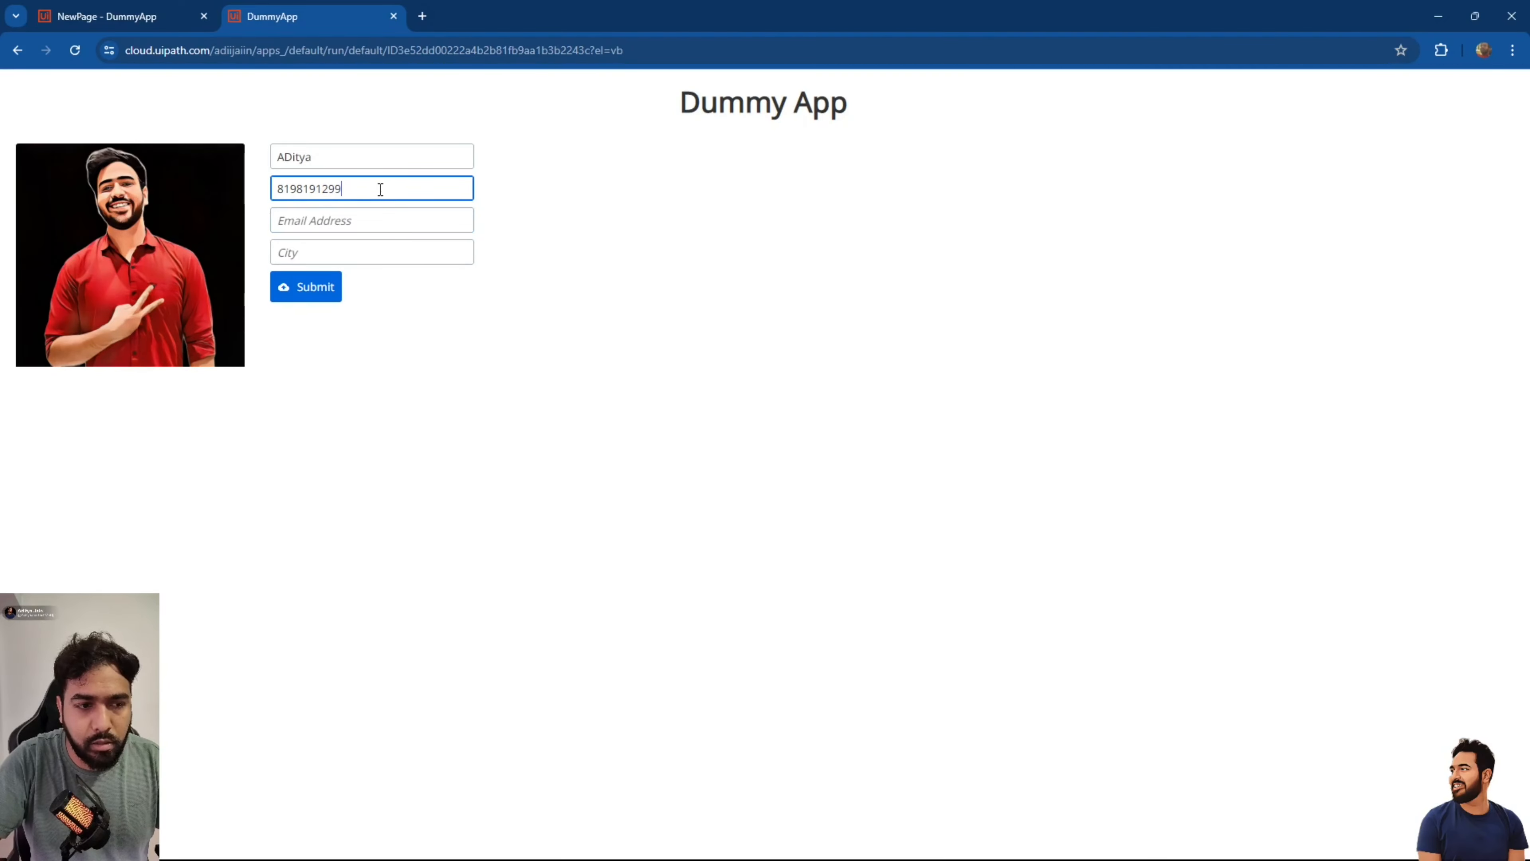
pyautogui.click(338, 220)
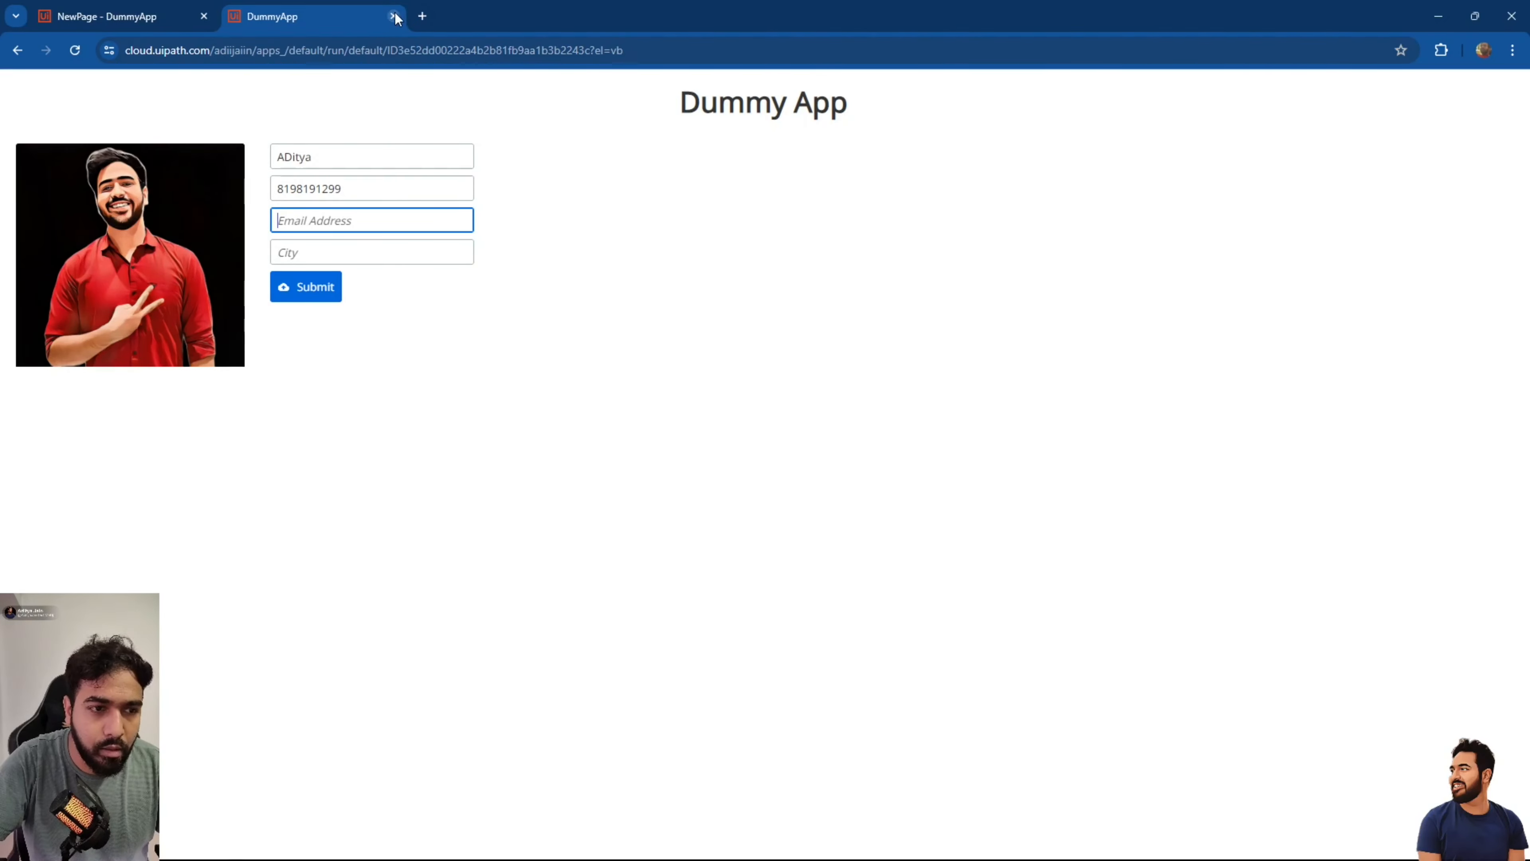
pyautogui.click(382, 190)
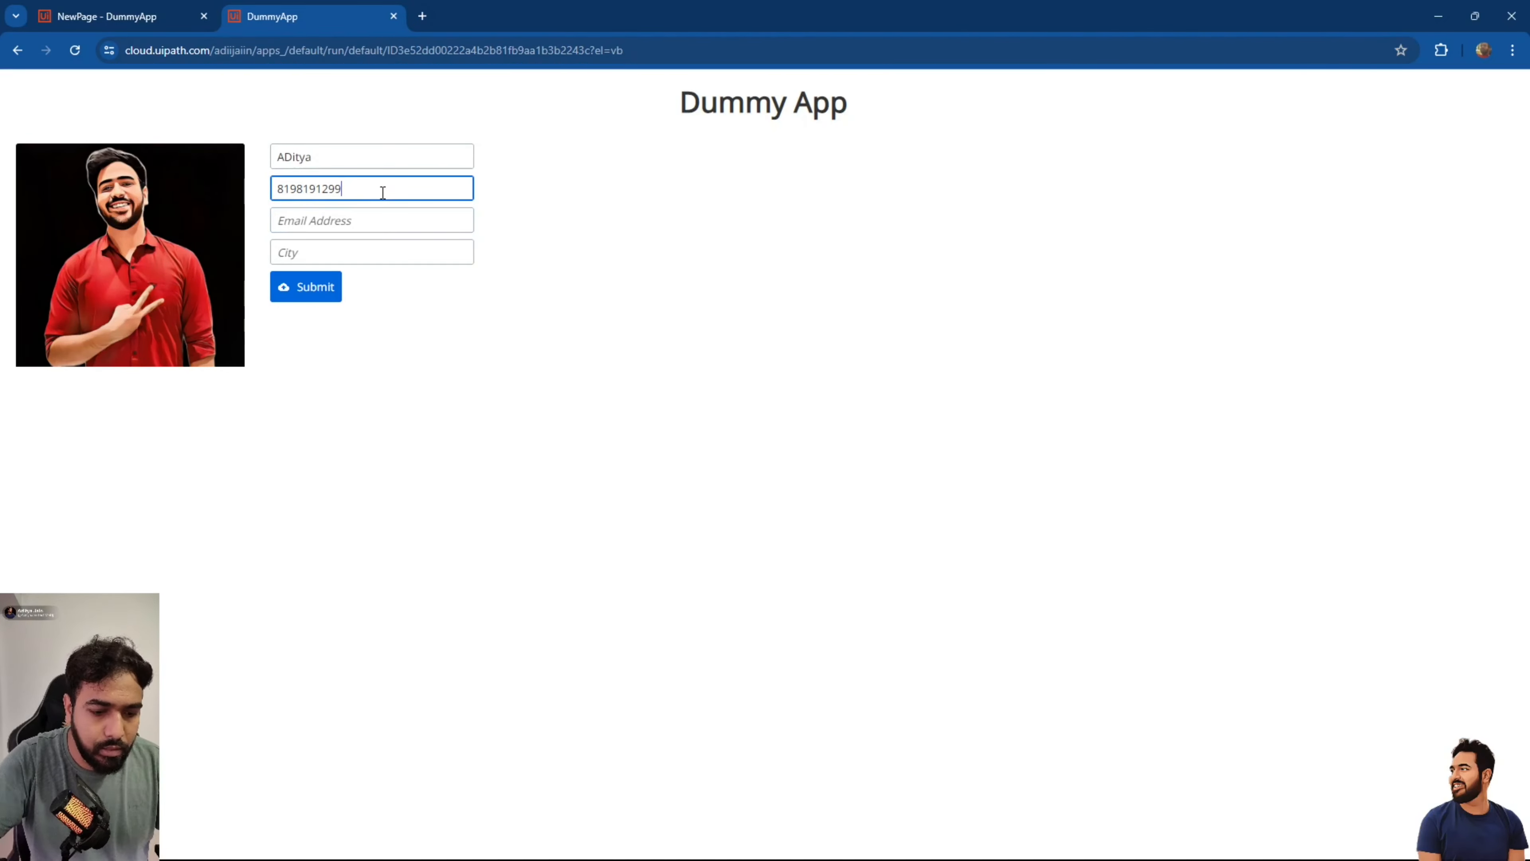
pyautogui.write('818199199')
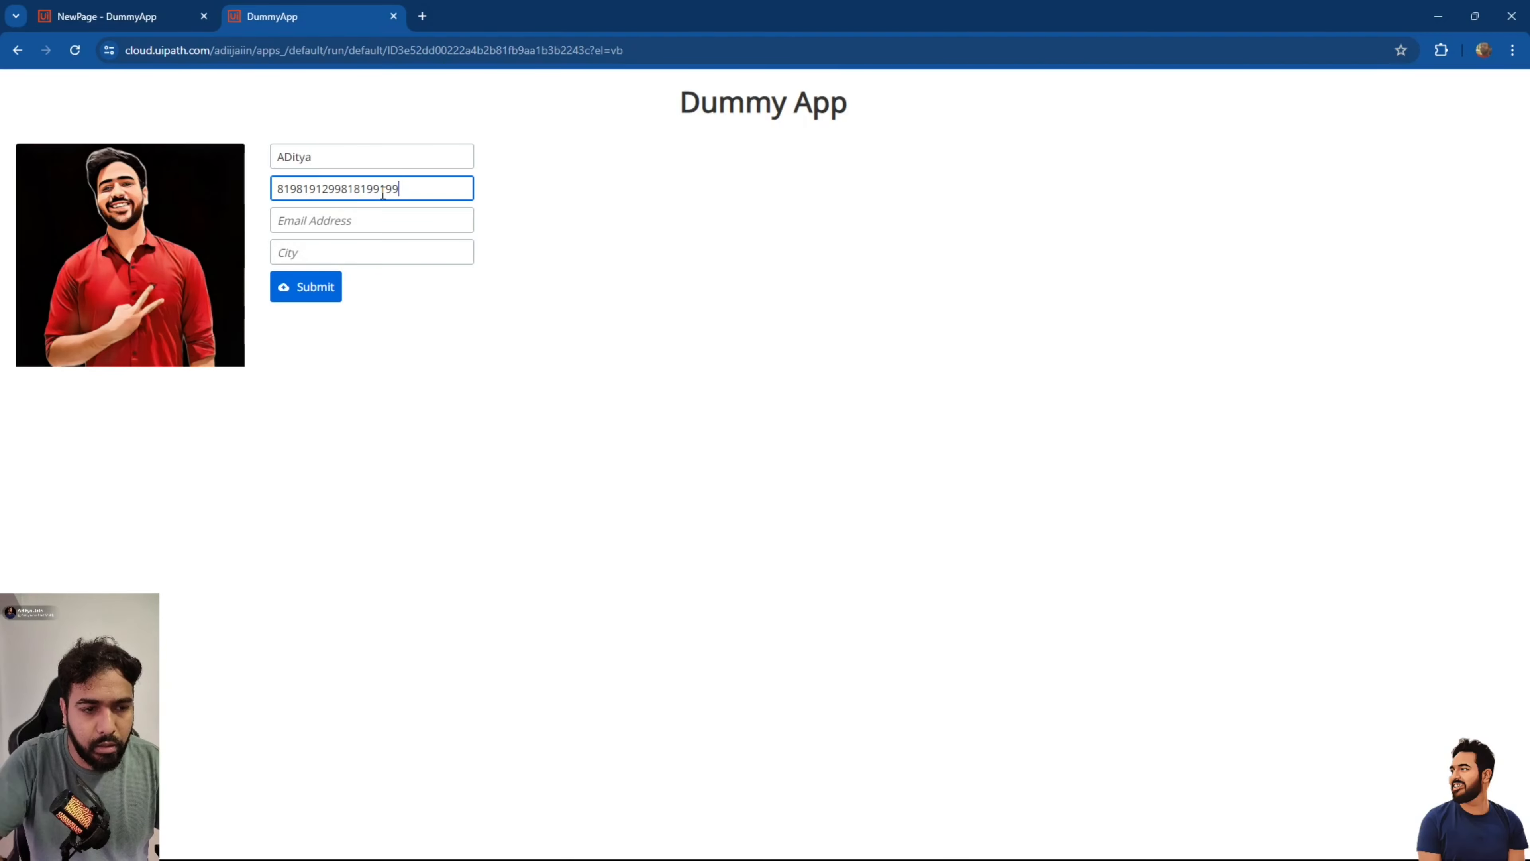
# Give the Contact Number textbox a ten-underscore input mask.
pyautogui.click(394, 17)
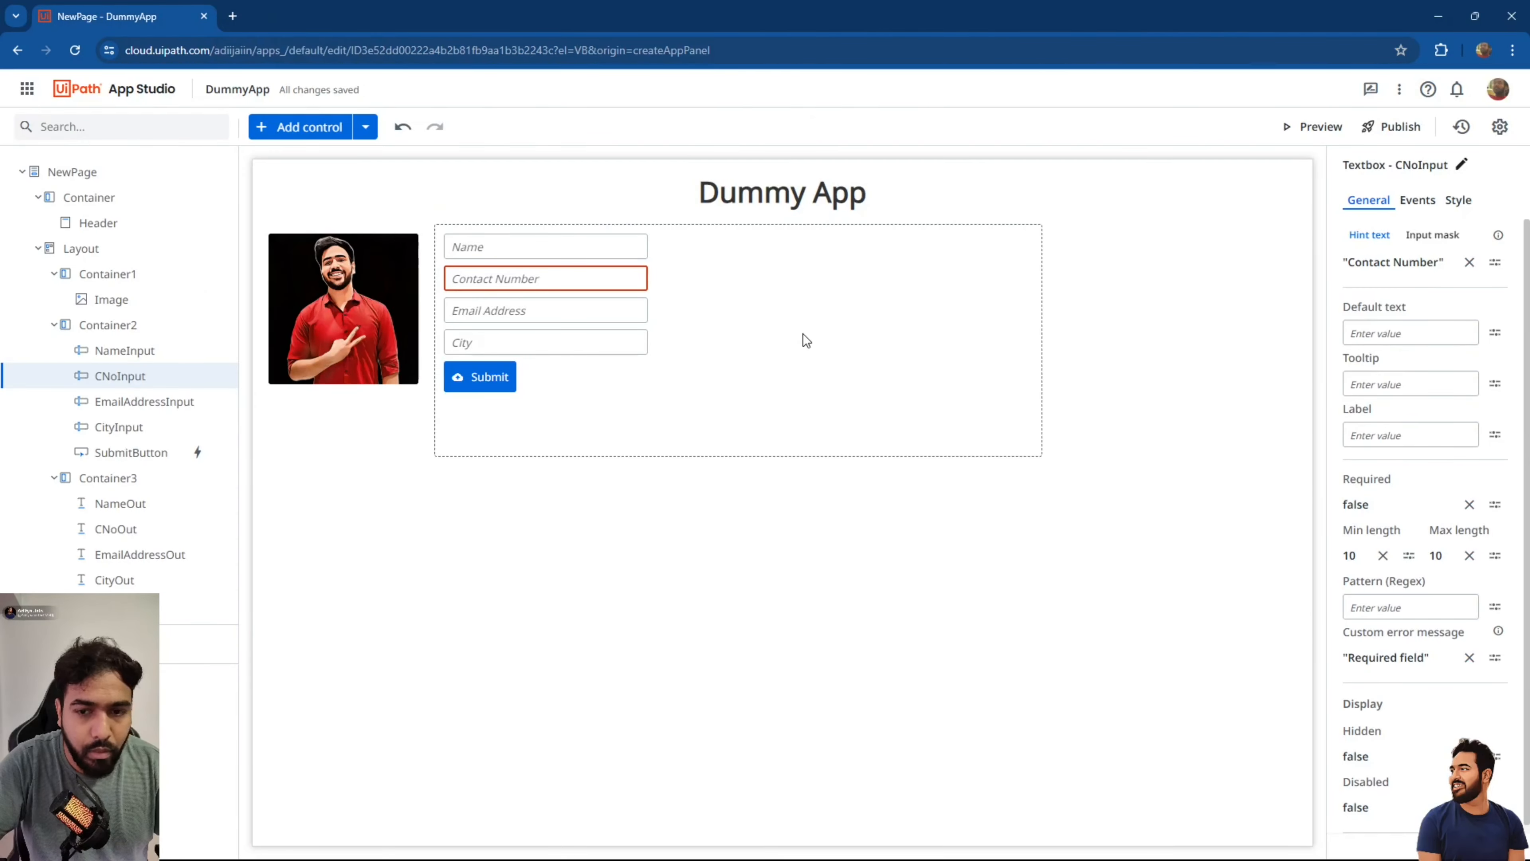
pyautogui.click(1445, 241)
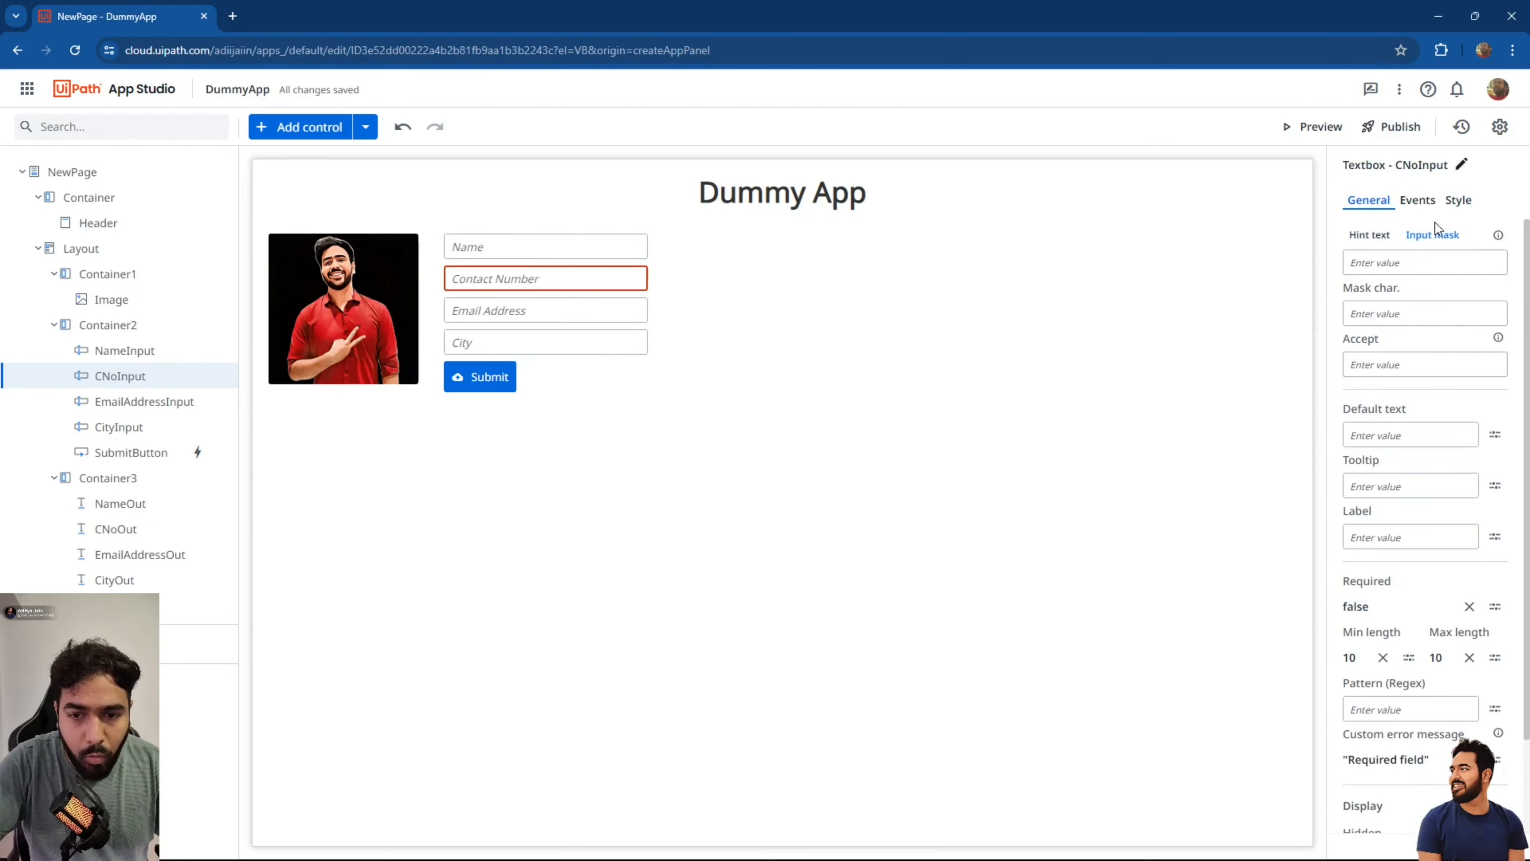
pyautogui.click(1390, 258)
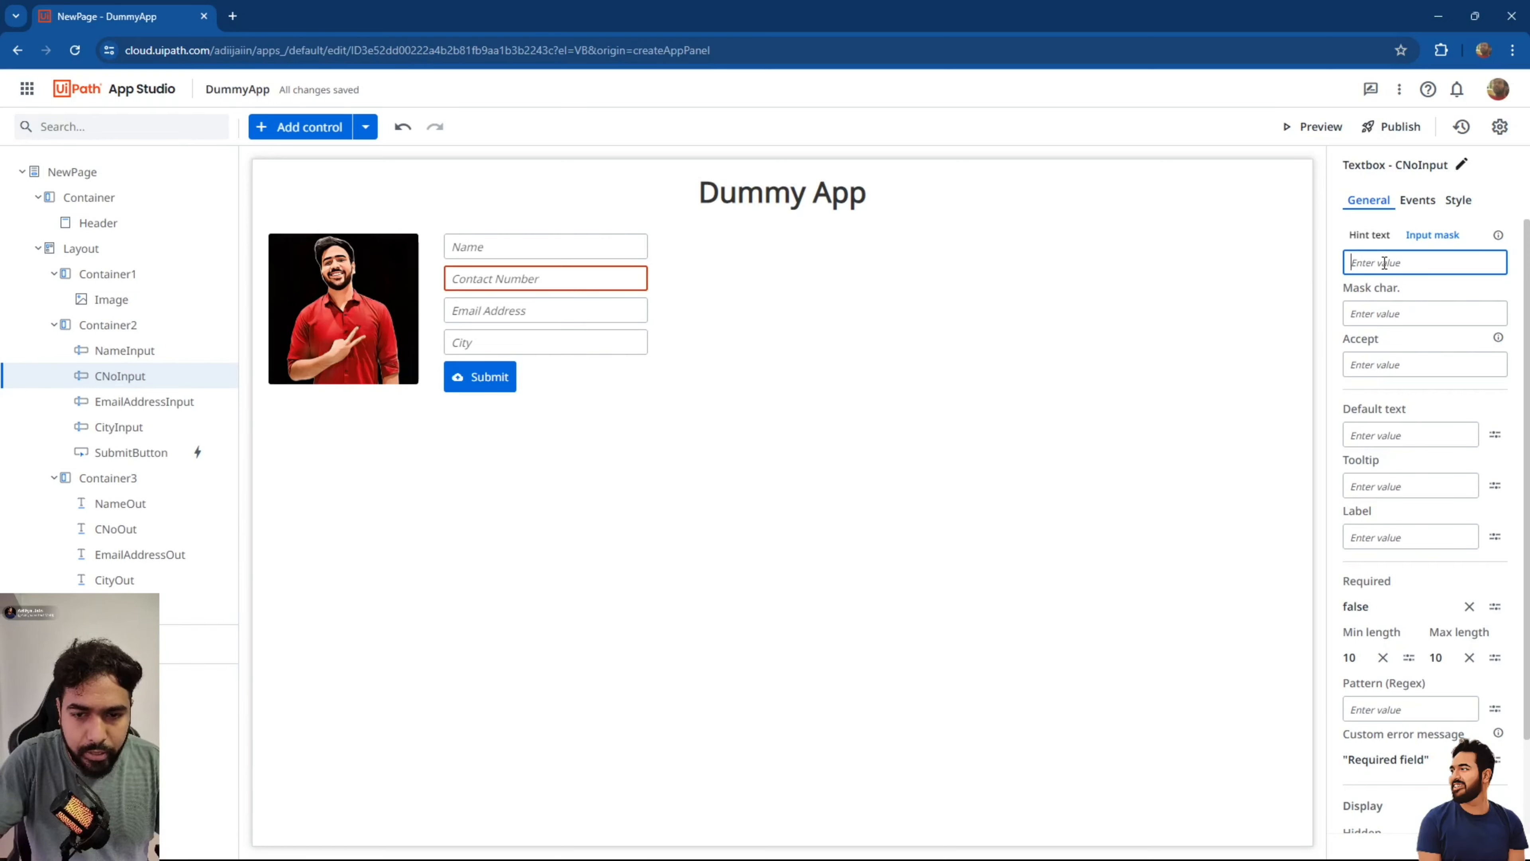
pyautogui.write('______')
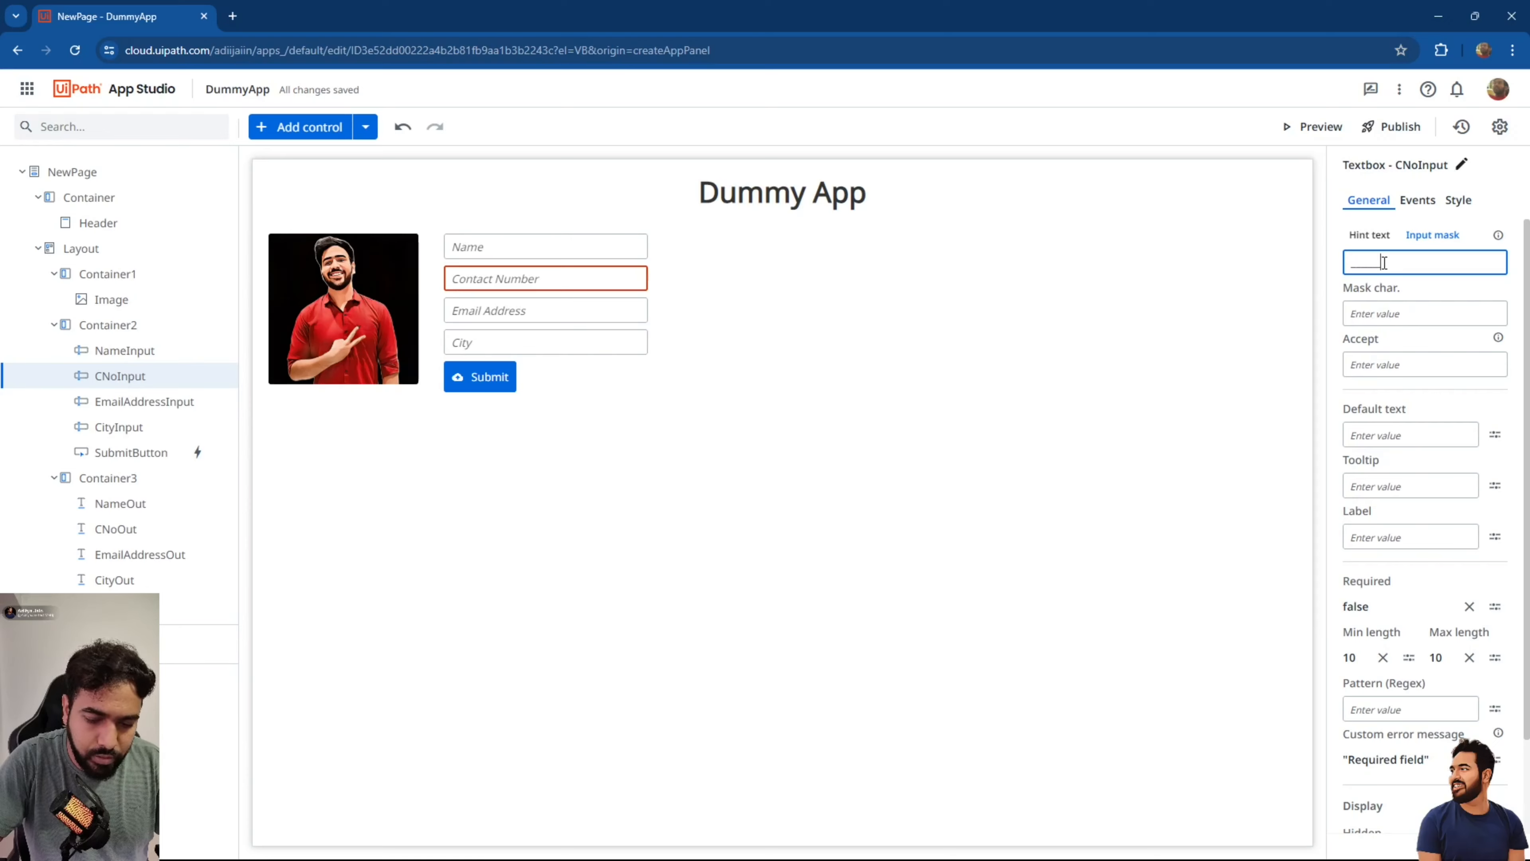
pyautogui.write('____')
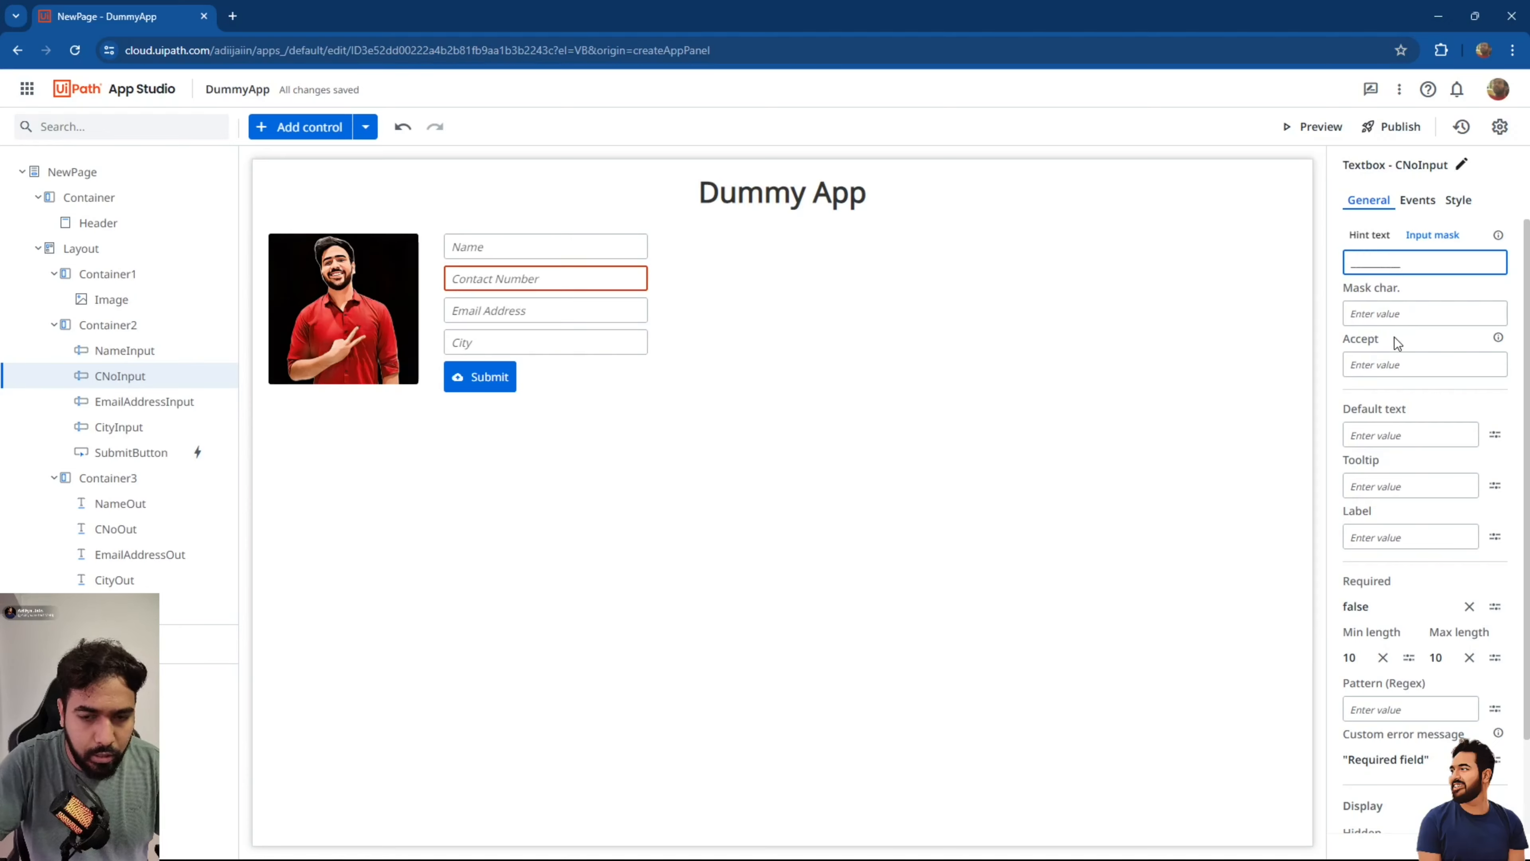
# Set the mask character to _ and Accept to \d, then recheck the Contact Number mask settings.
pyautogui.click(1386, 308)
pyautogui.write('_')
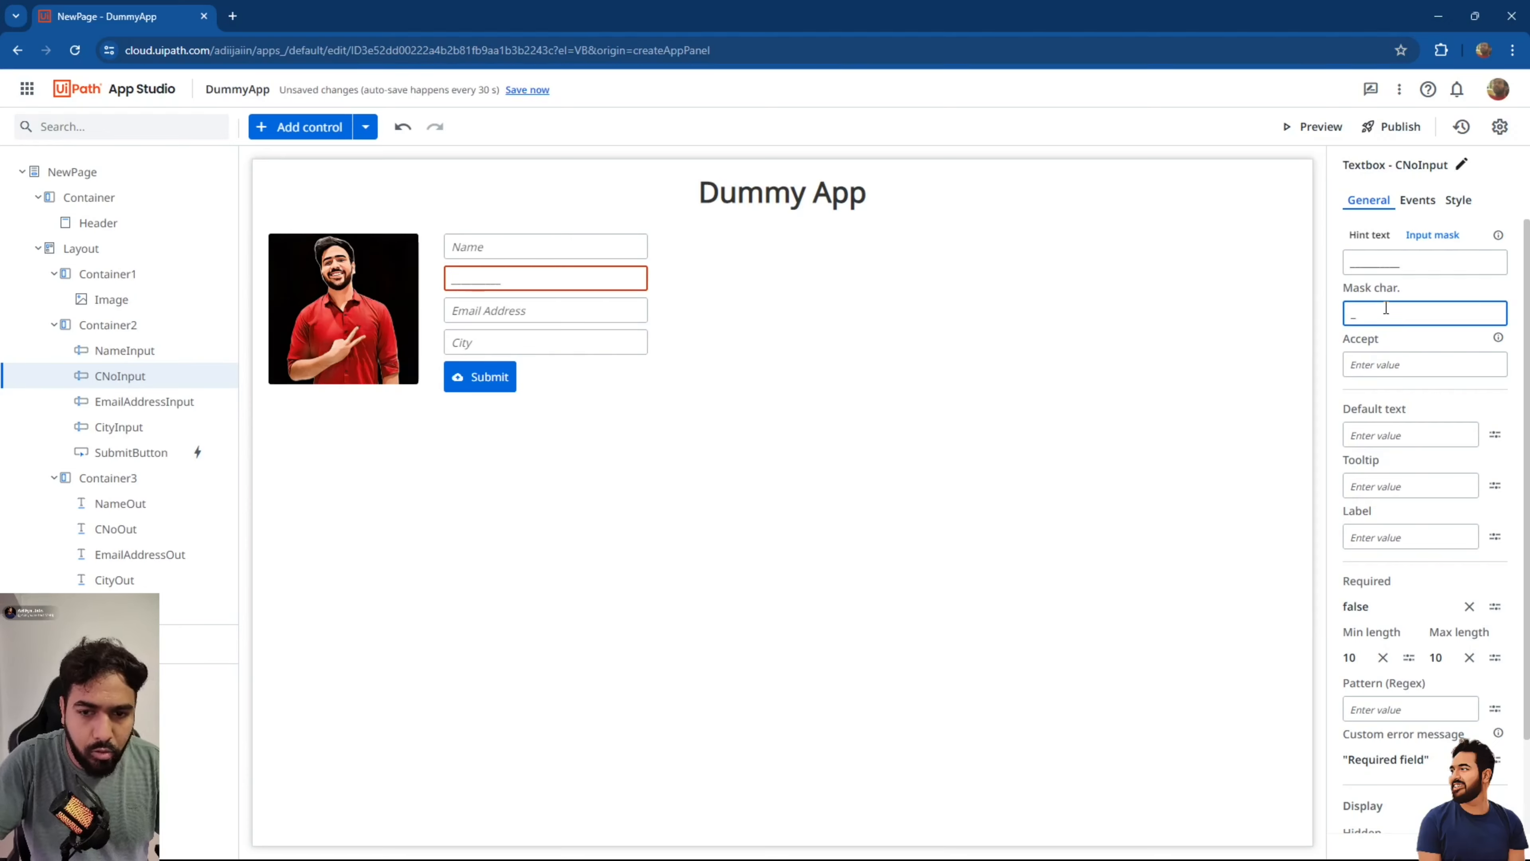
pyautogui.press('Tab')
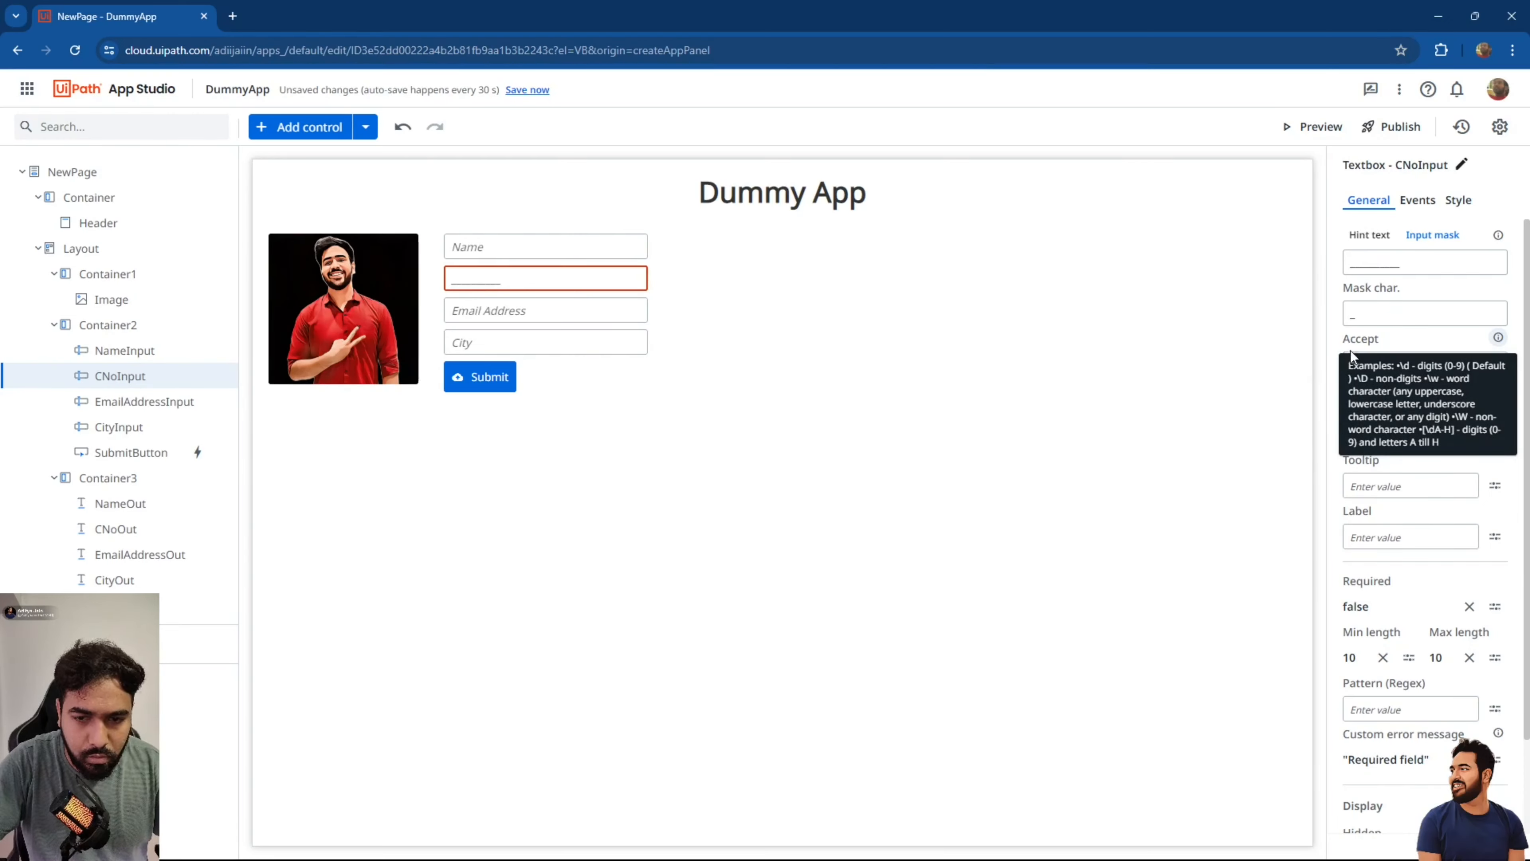
pyautogui.click(1363, 363)
pyautogui.write('\\d')
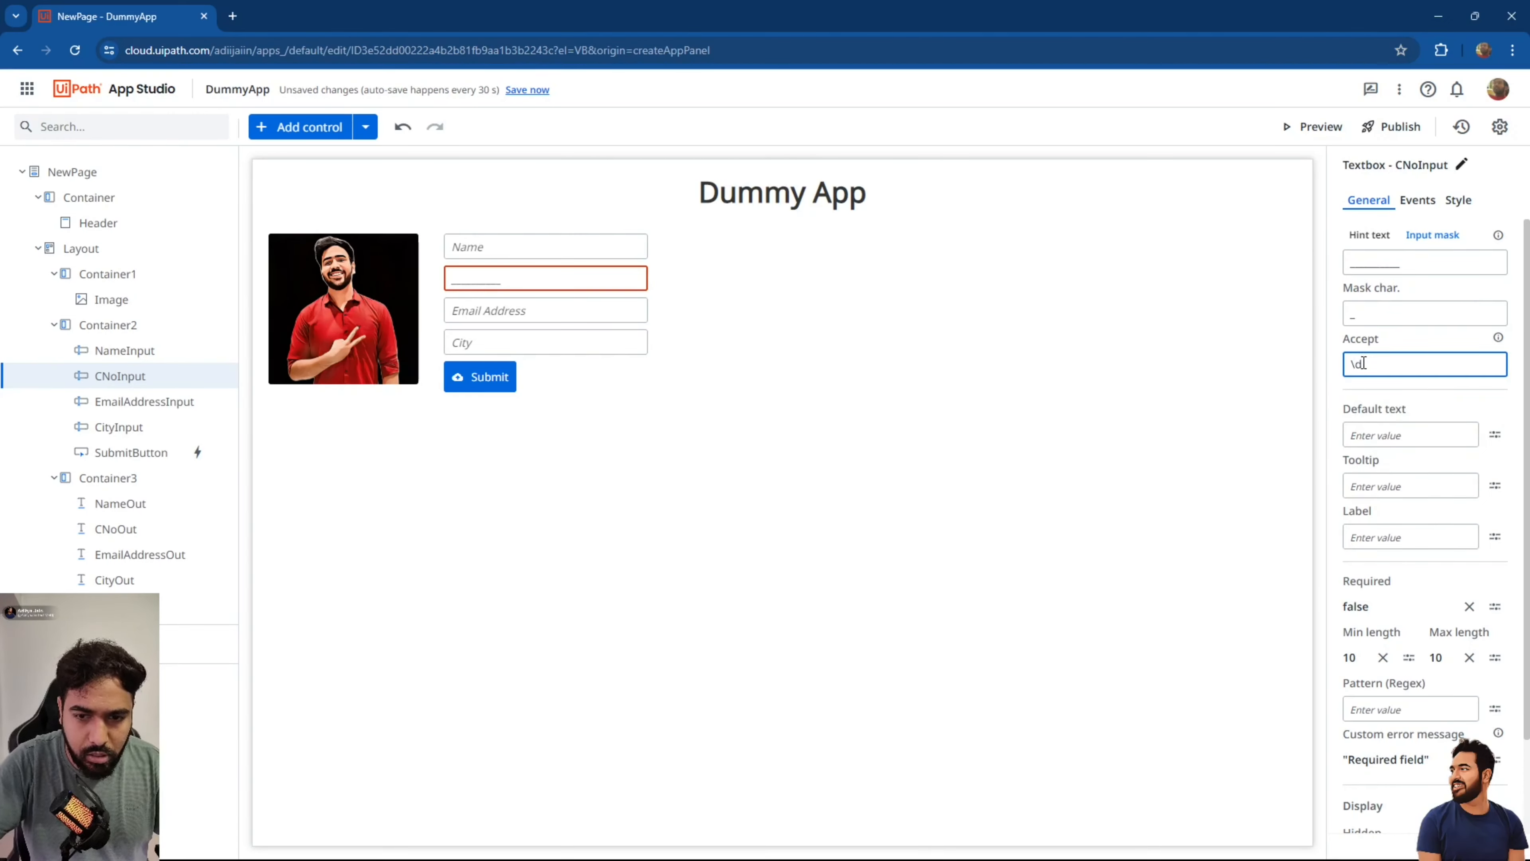
pyautogui.click(1086, 331)
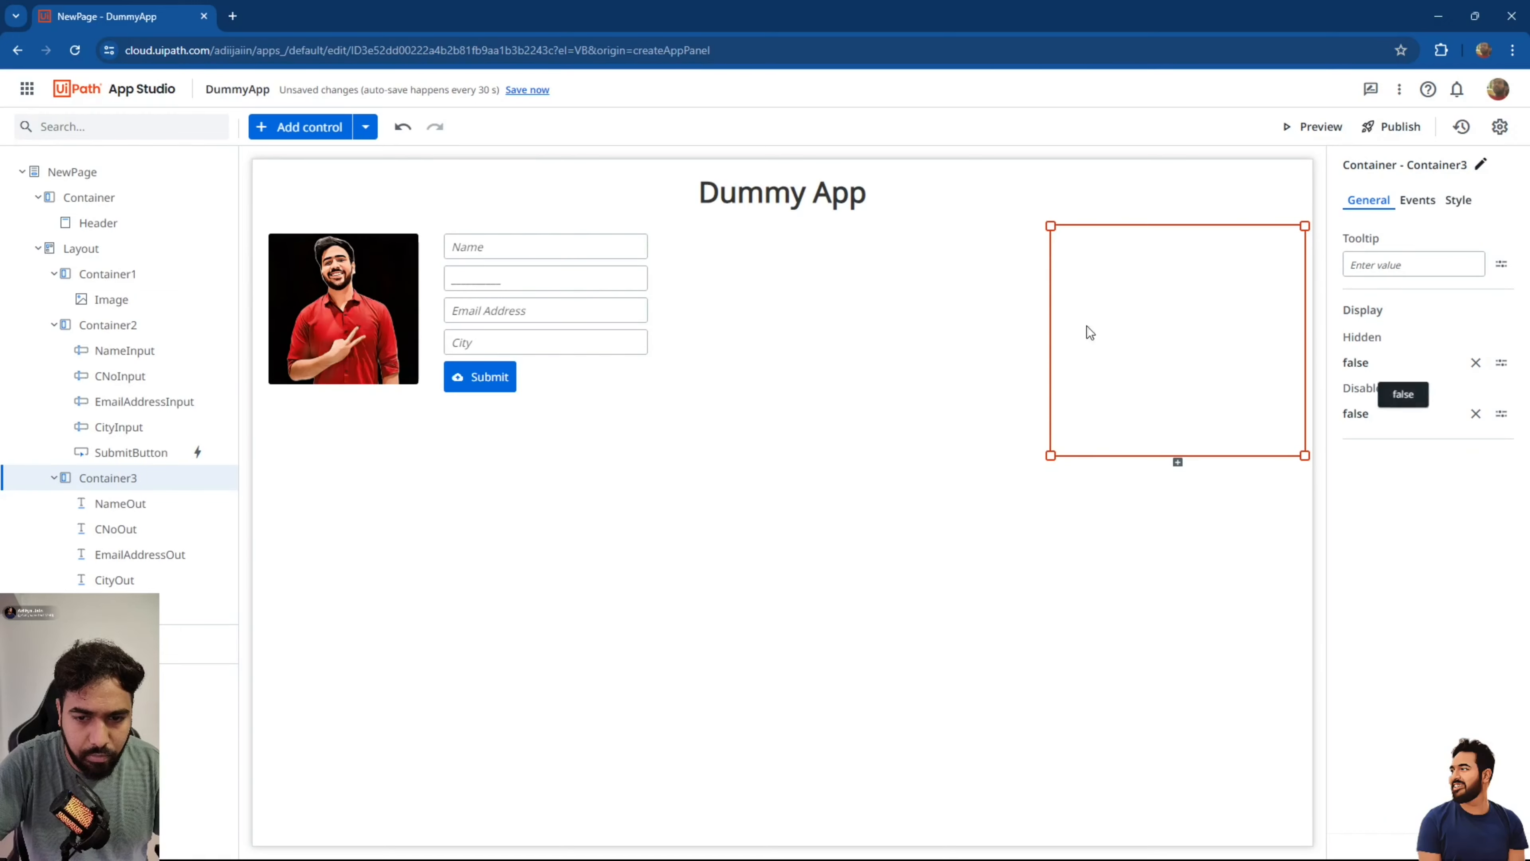
pyautogui.click(573, 298)
pyautogui.click(554, 282)
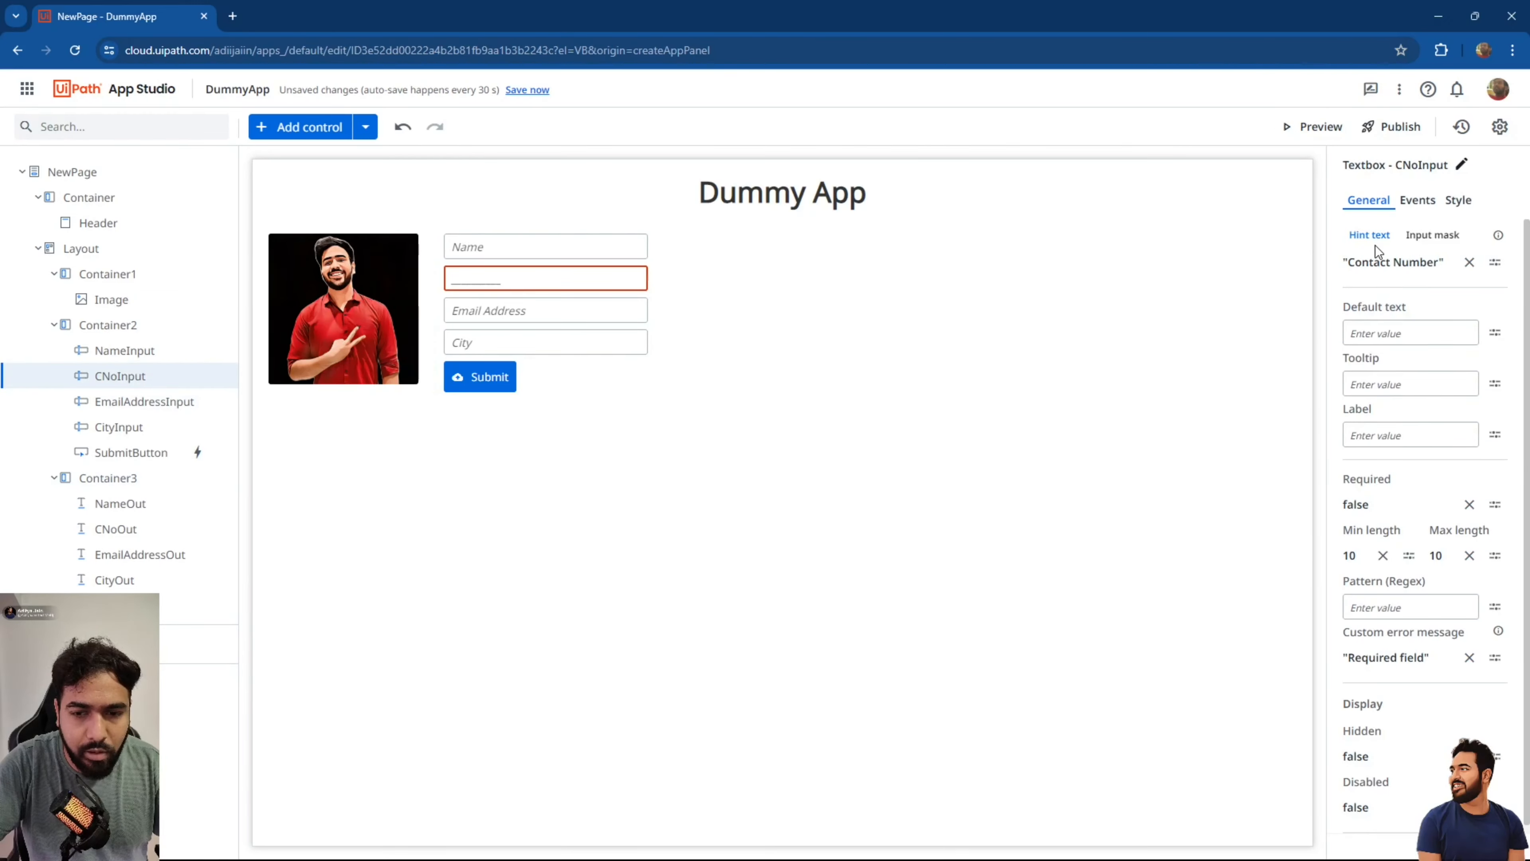
pyautogui.click(1411, 239)
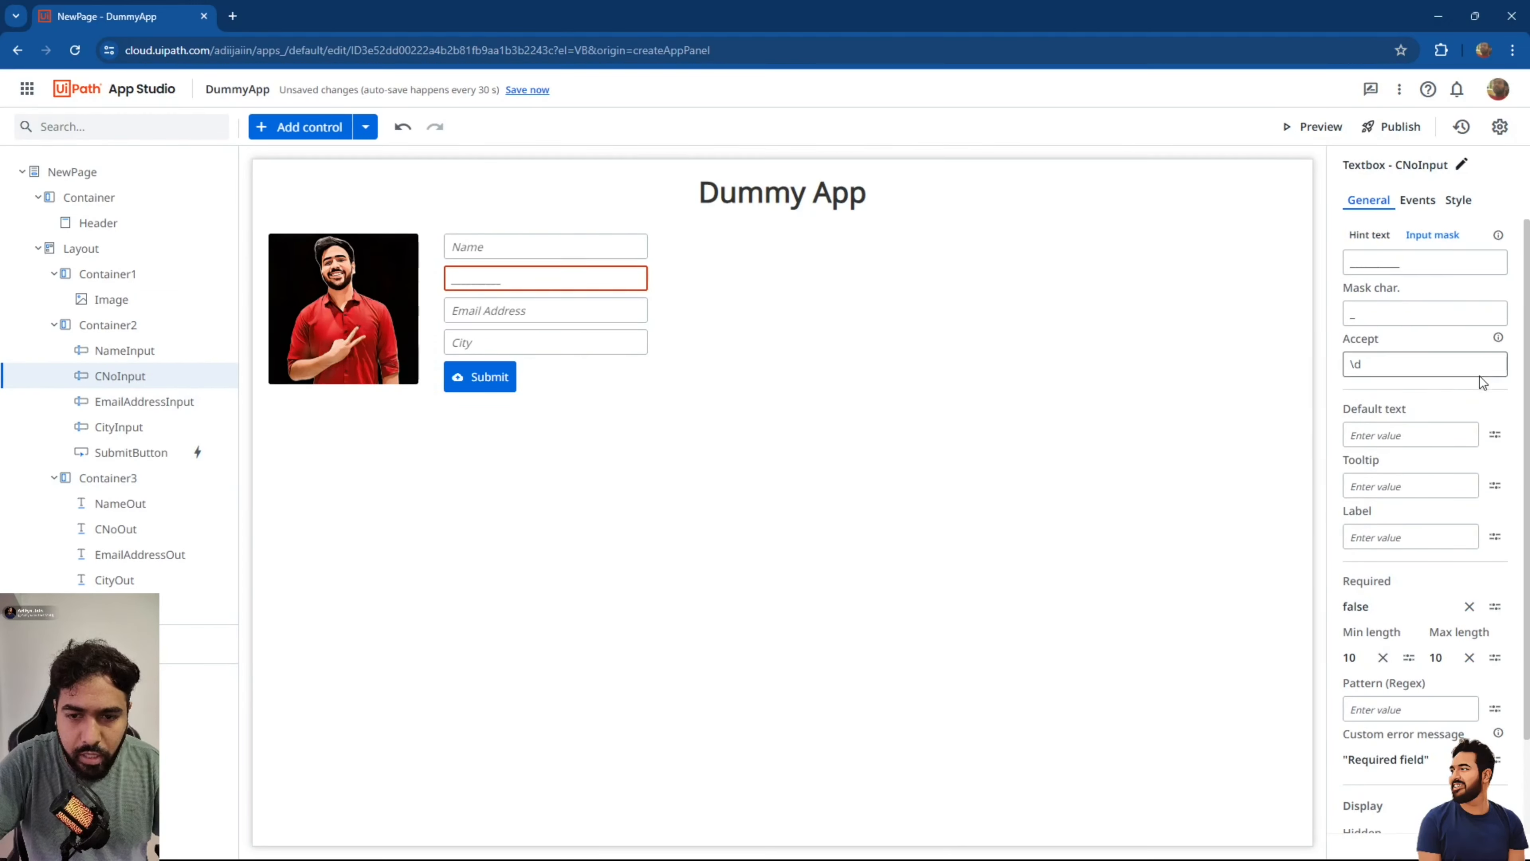
pyautogui.moveTo(1498, 339)
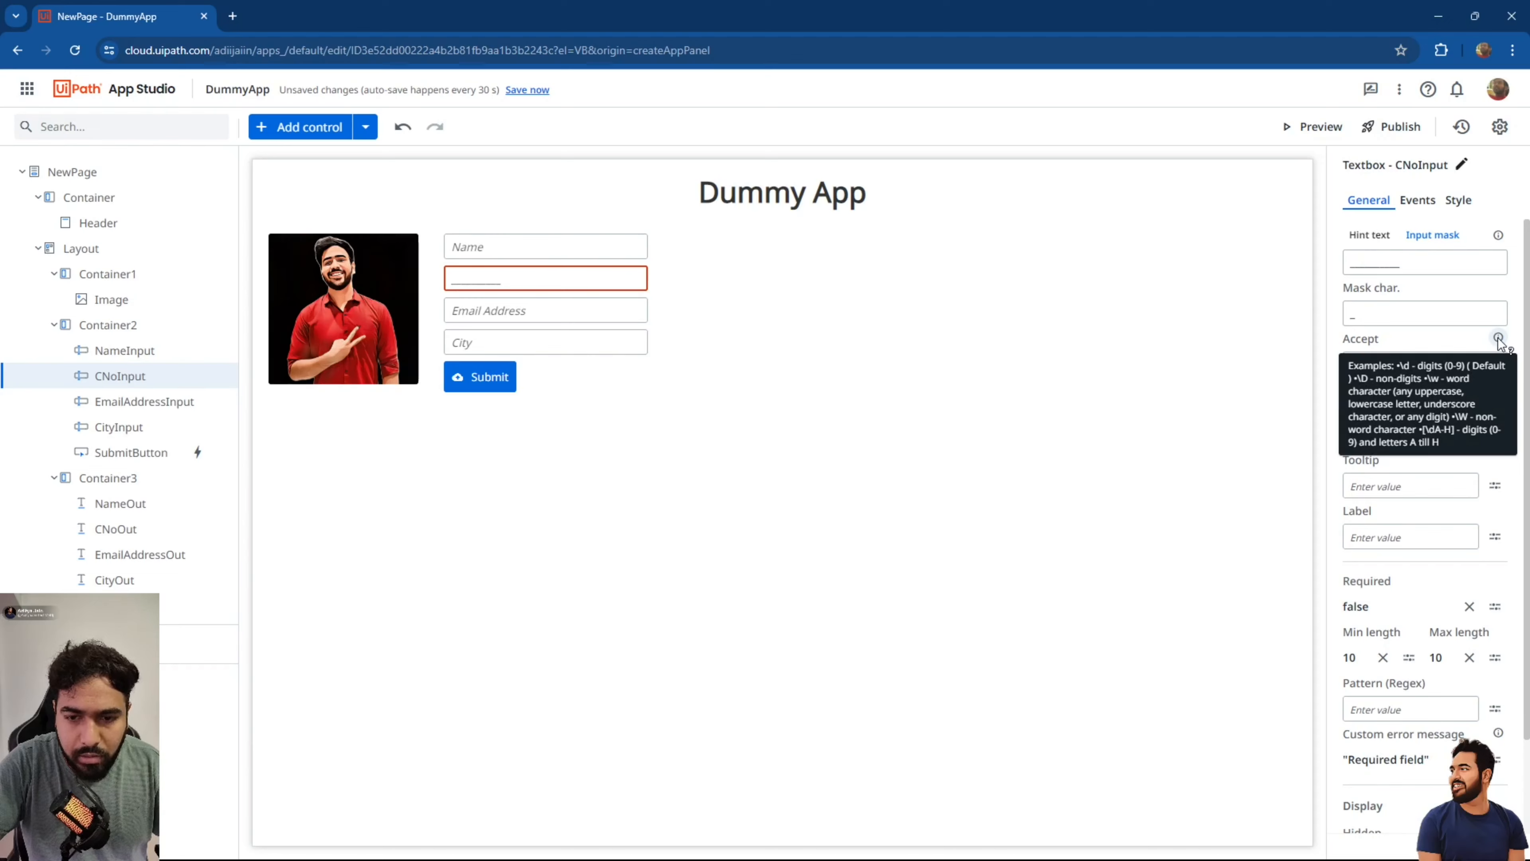
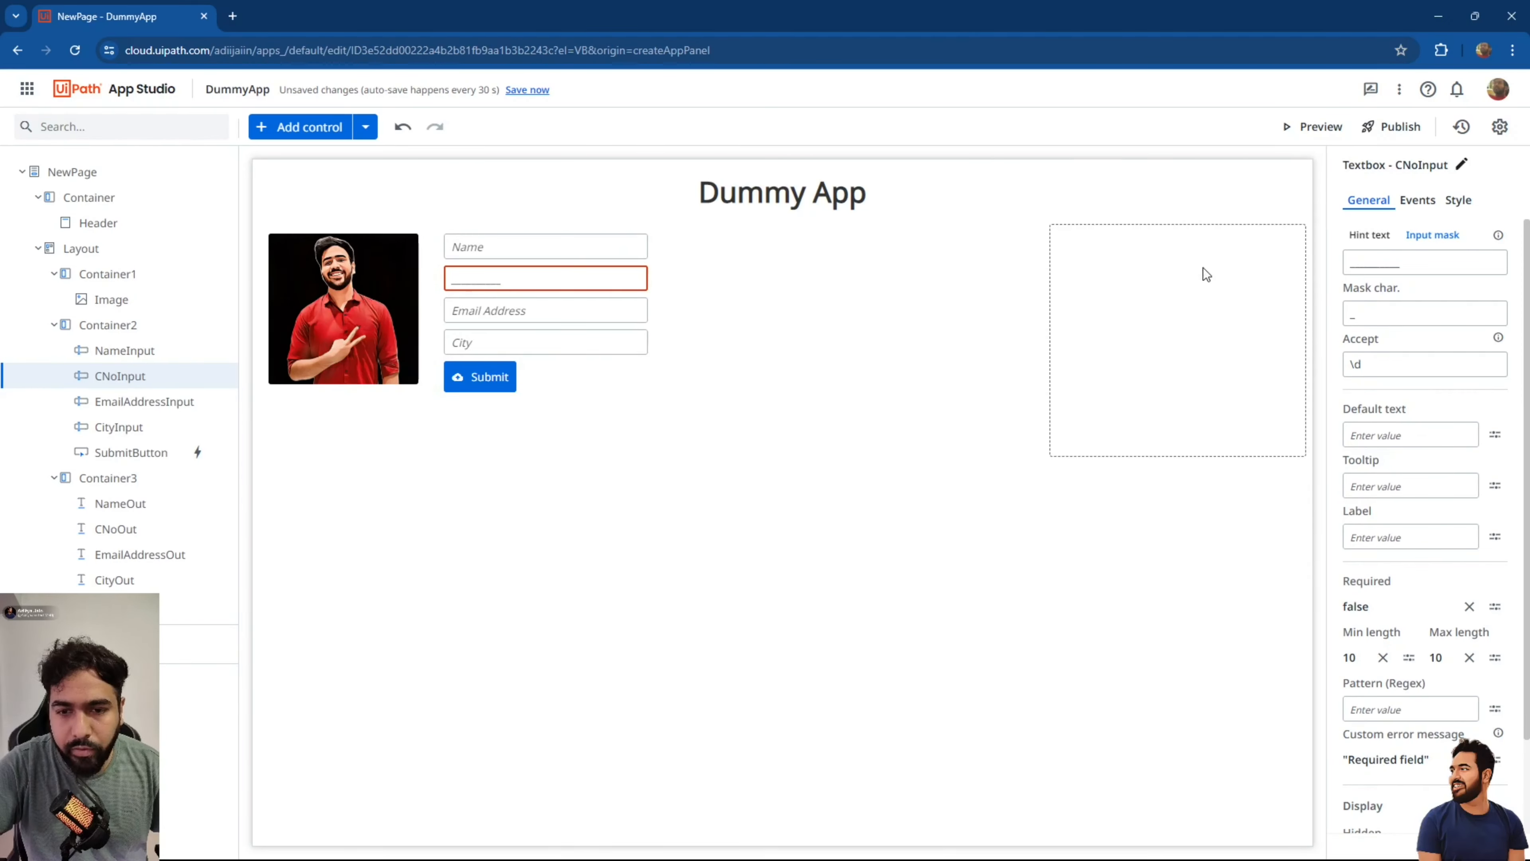
# Enter 'Contact Number' as the contact number textbox's label.
pyautogui.click(1394, 536)
pyautogui.write('"Cont')
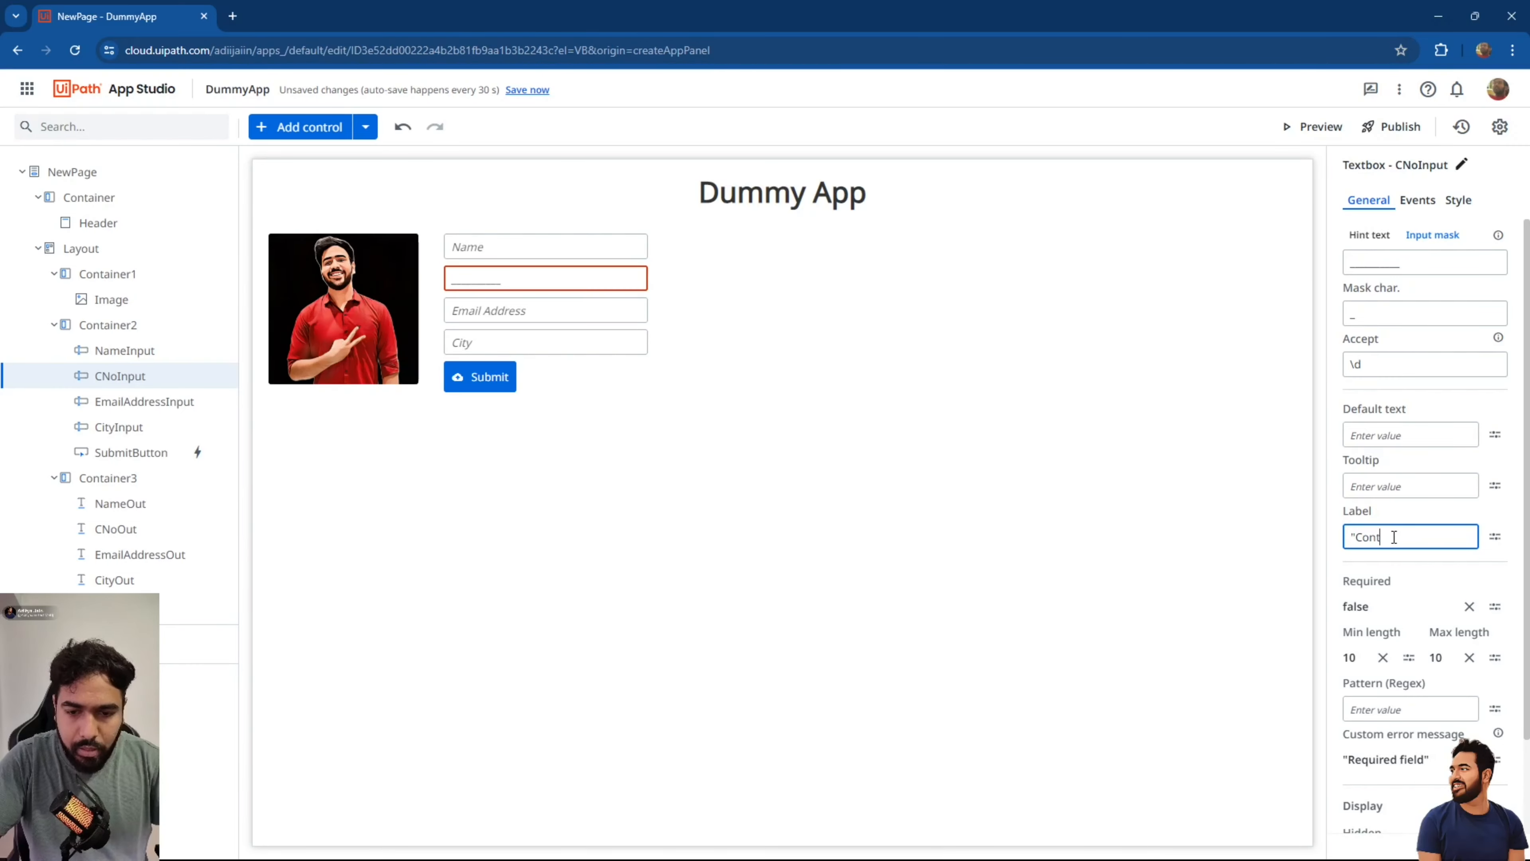
pyautogui.write('act Number"')
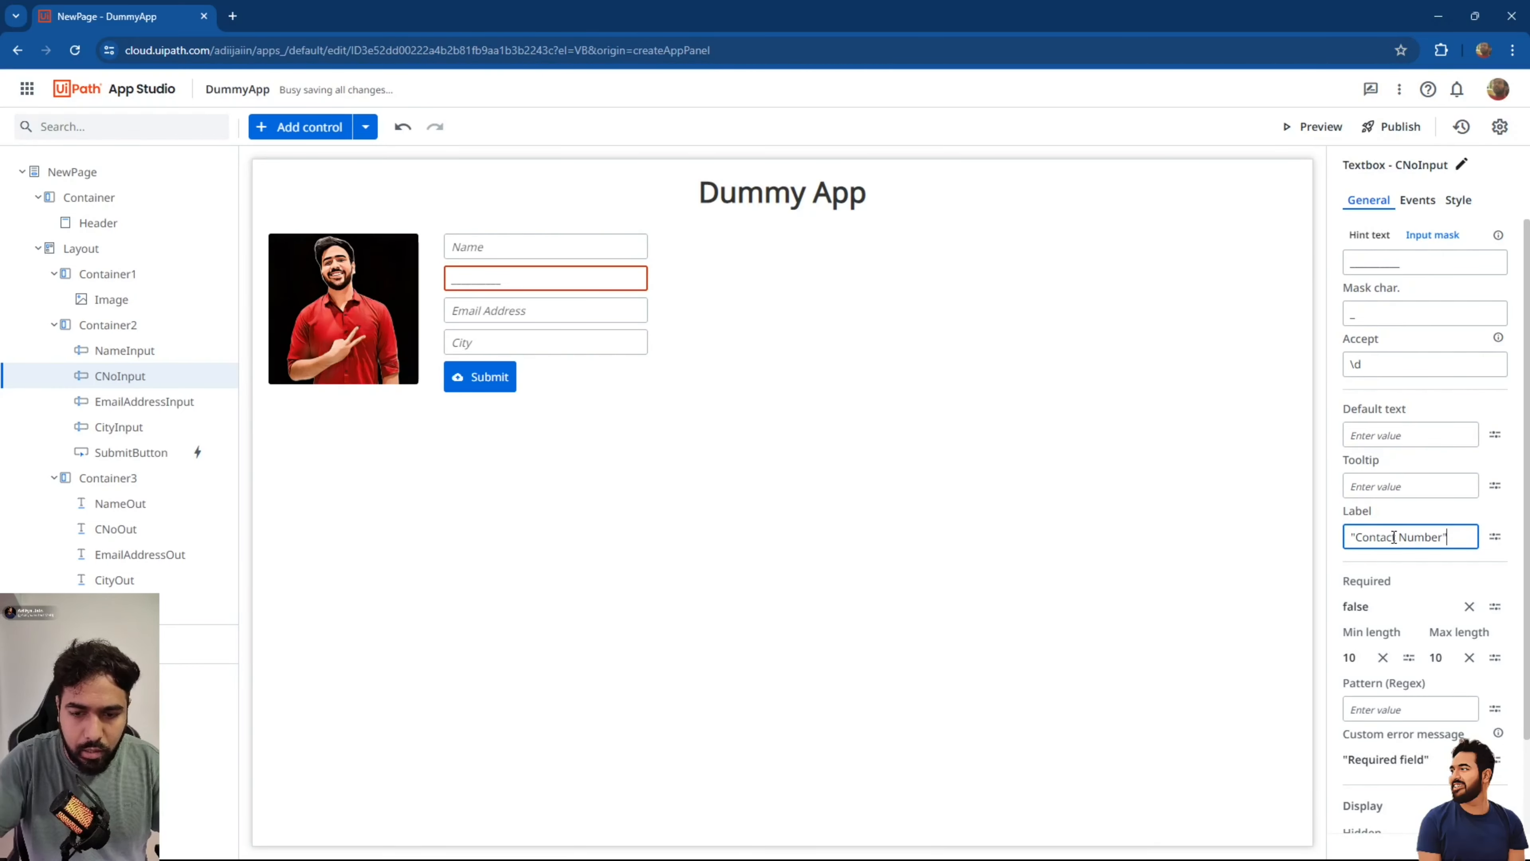
pyautogui.click(1182, 468)
pyautogui.click(547, 291)
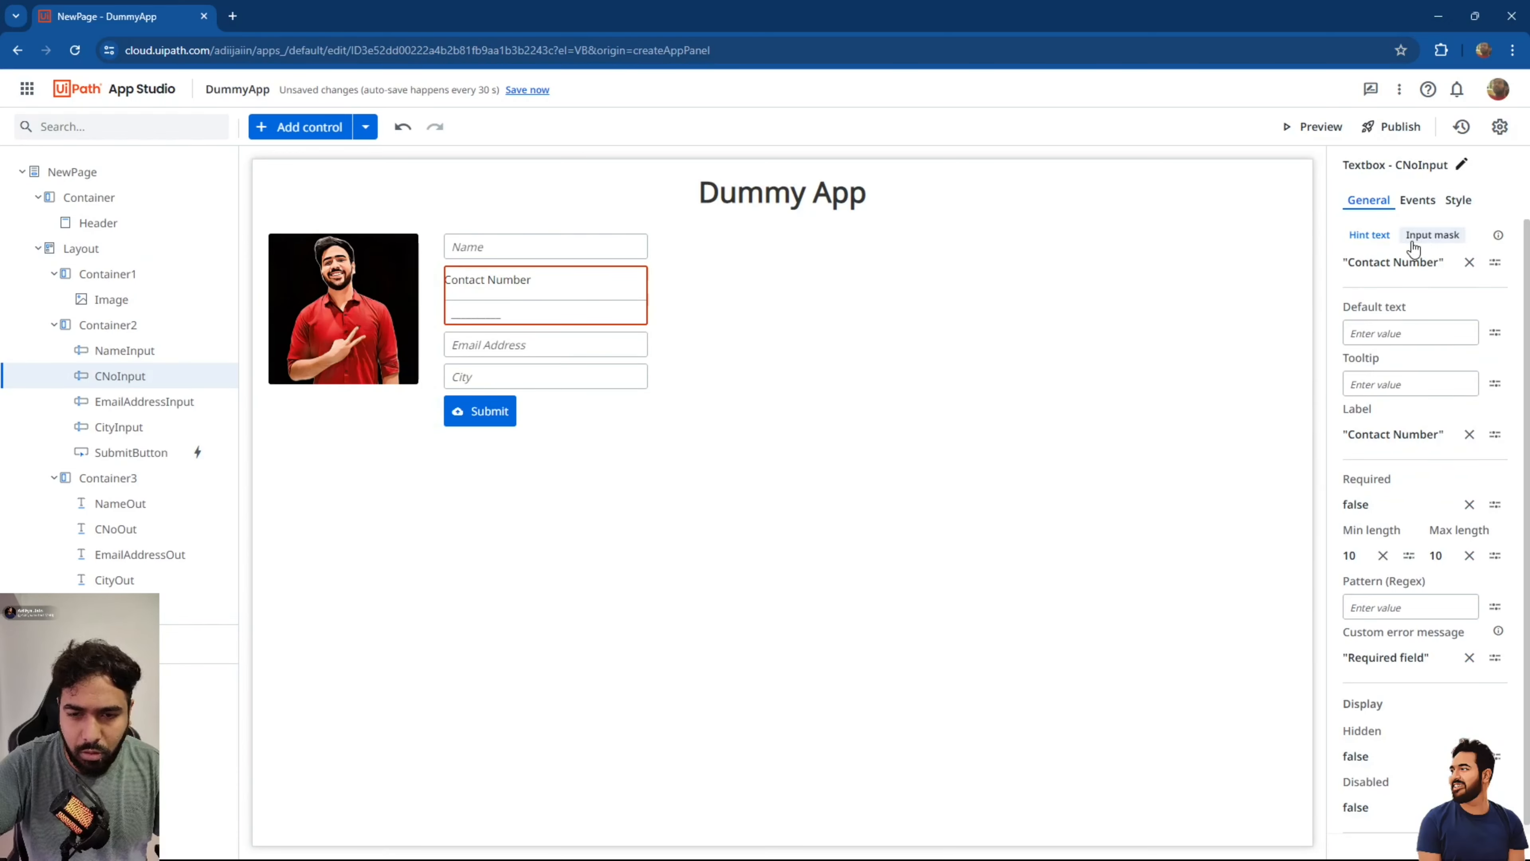
# Place the Contact Number label on the left with a 150 px label width.
pyautogui.click(1457, 205)
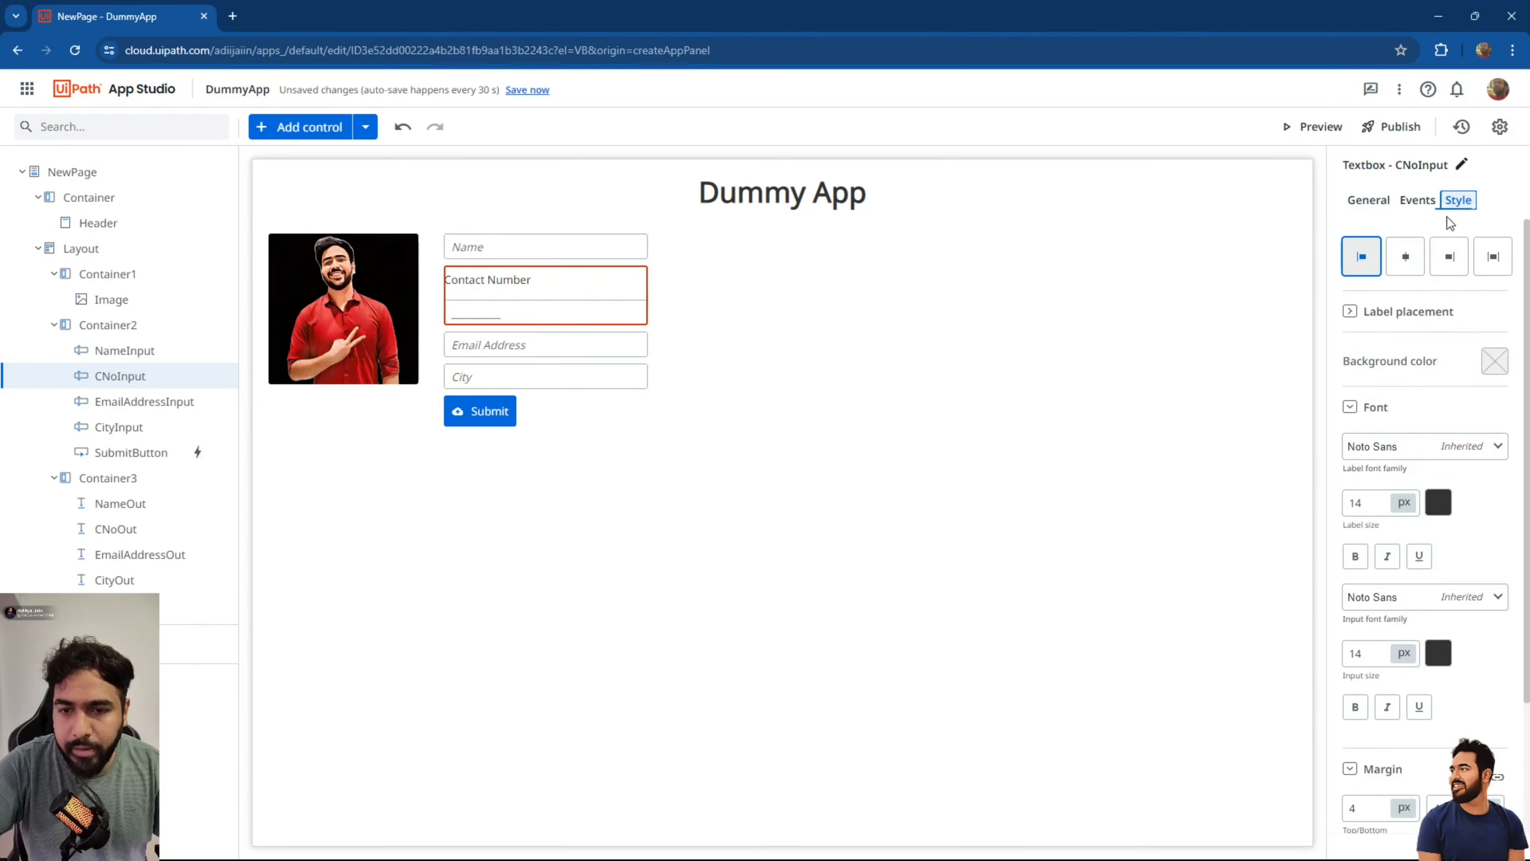
pyautogui.click(1351, 312)
pyautogui.click(1355, 362)
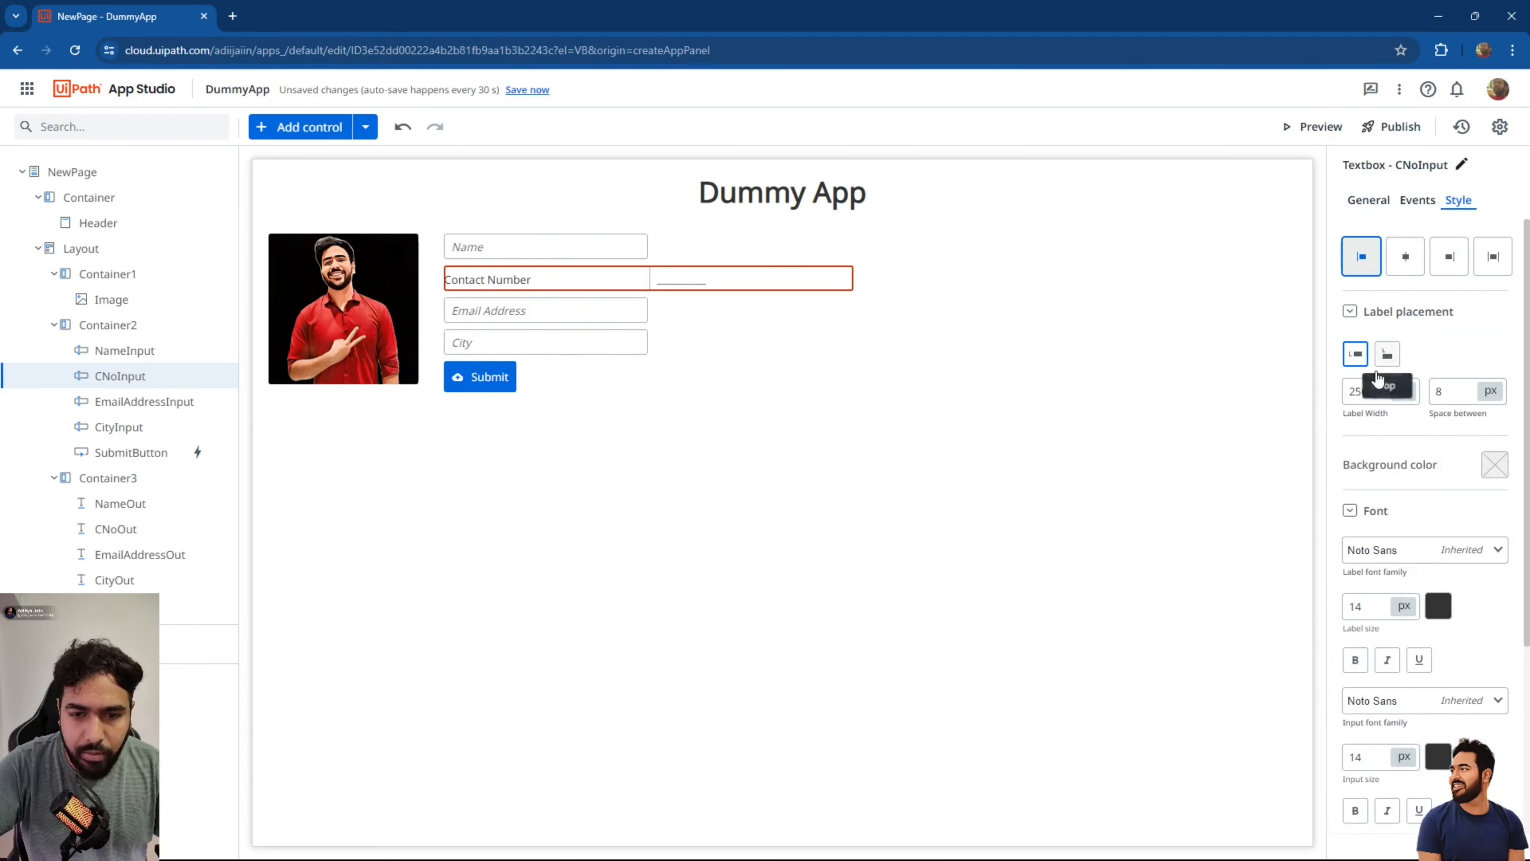
pyautogui.click(1373, 390)
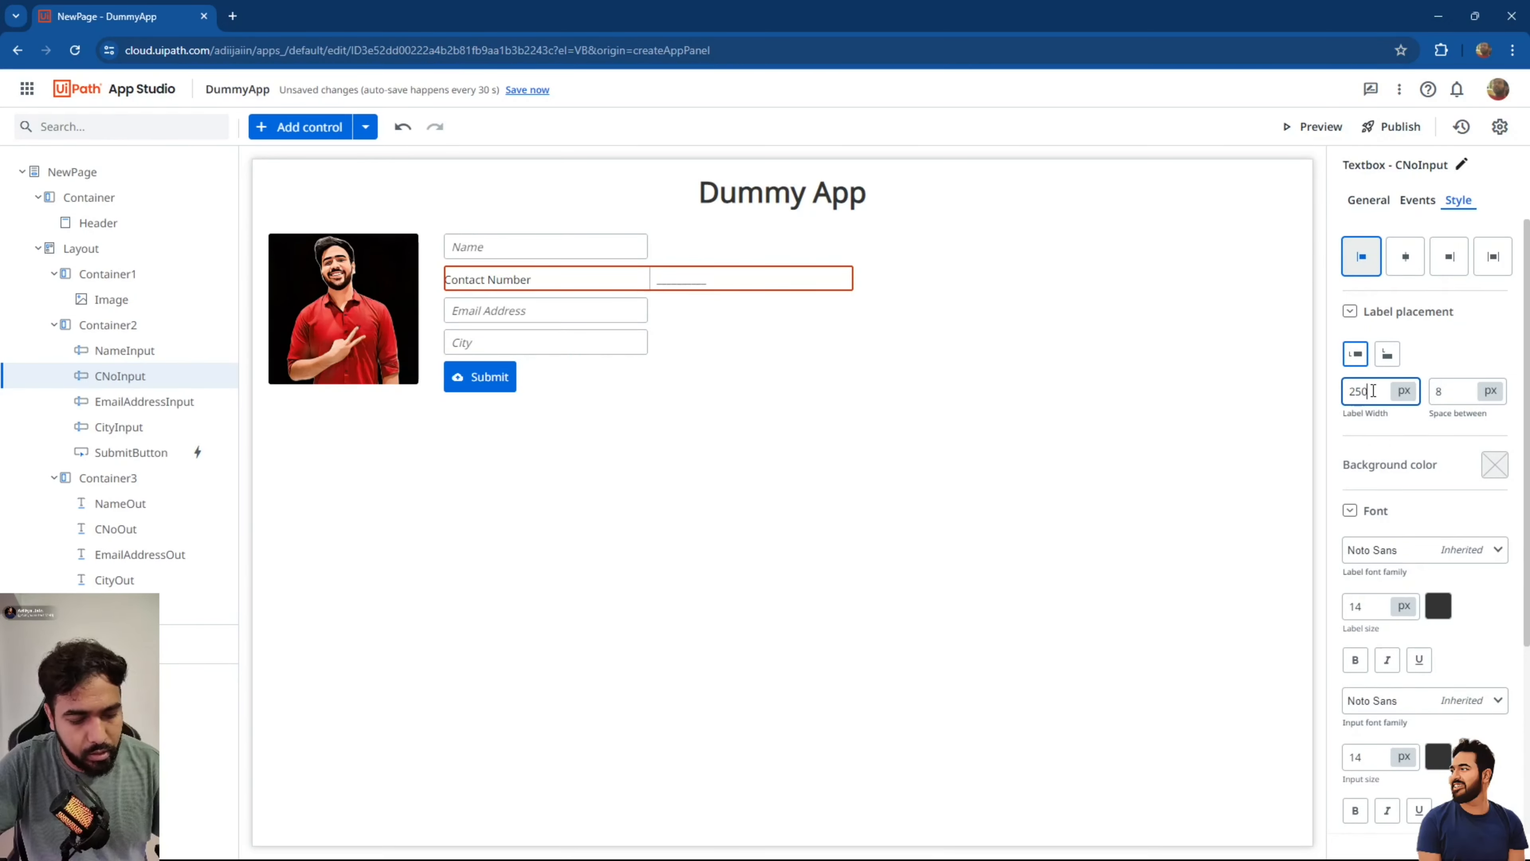
pyautogui.hotkey('ctrl', 'a')
pyautogui.write('150')
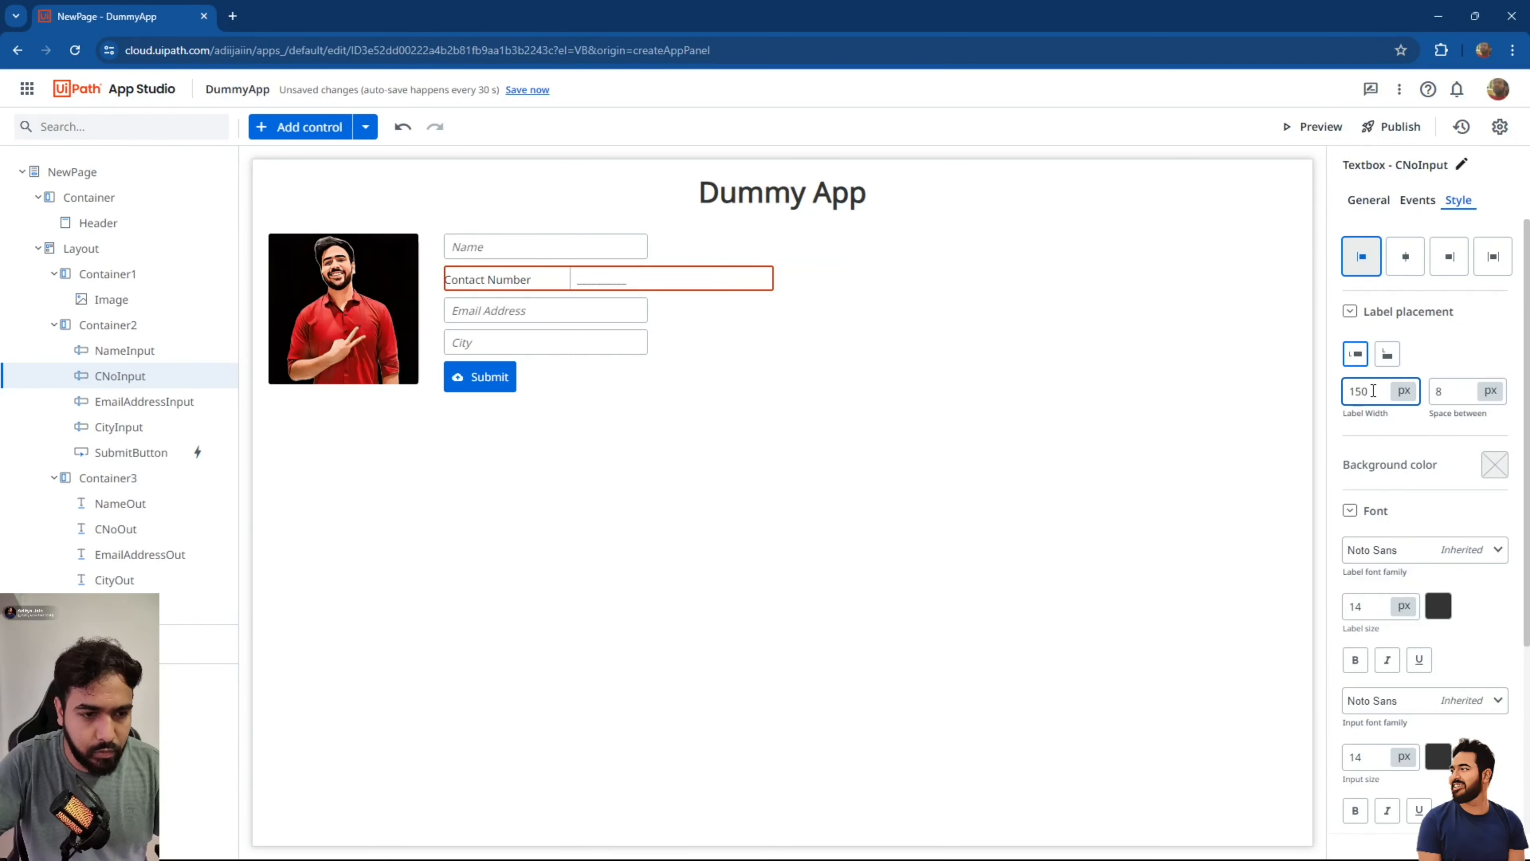
# Set the label width to 150 px for the Name, Email Address and City fields.
pyautogui.click(612, 238)
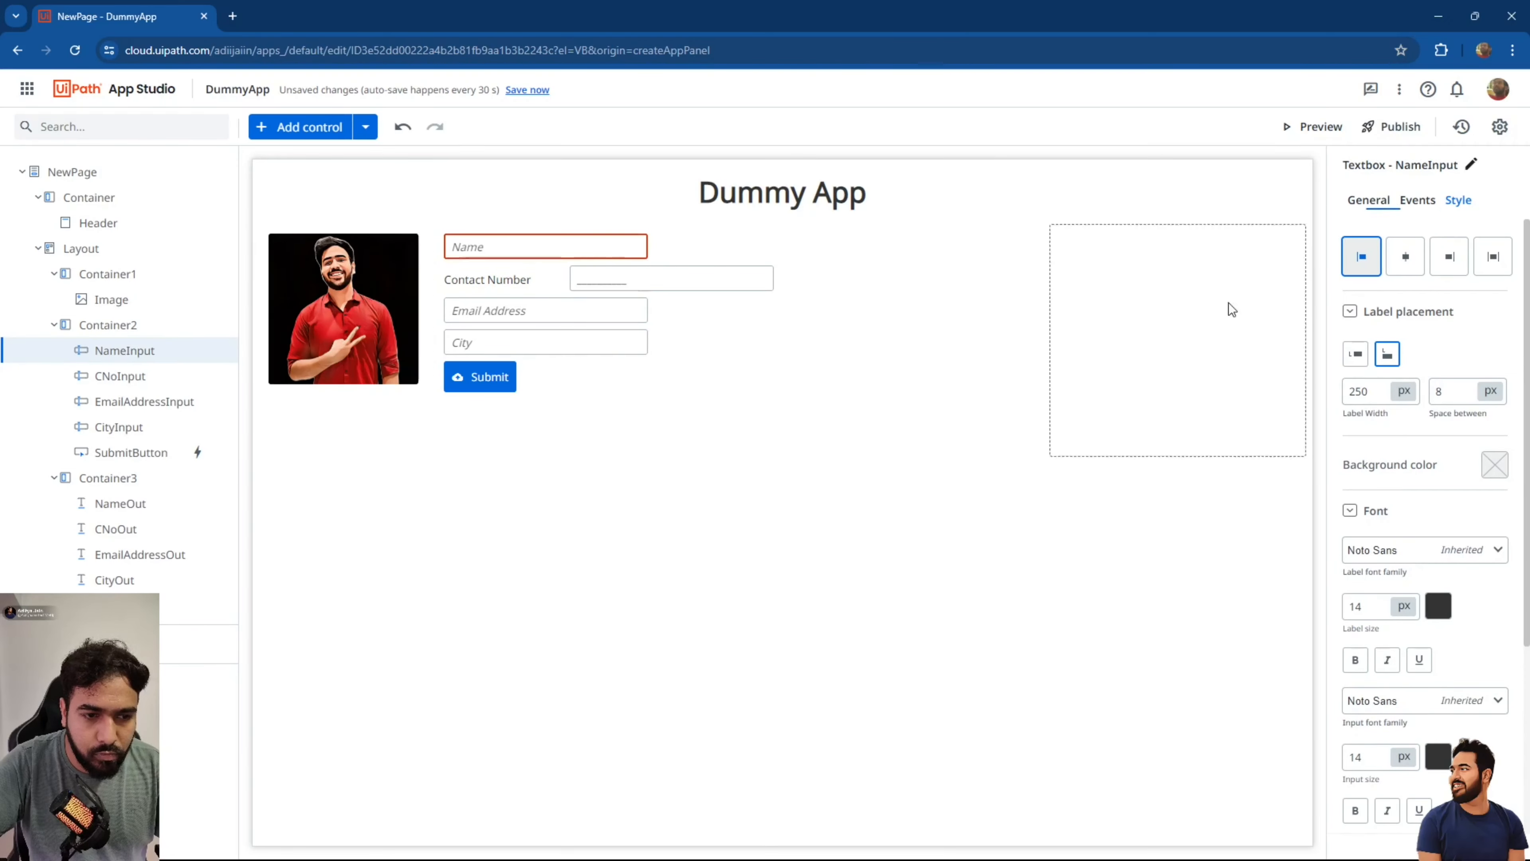
pyautogui.click(1365, 390)
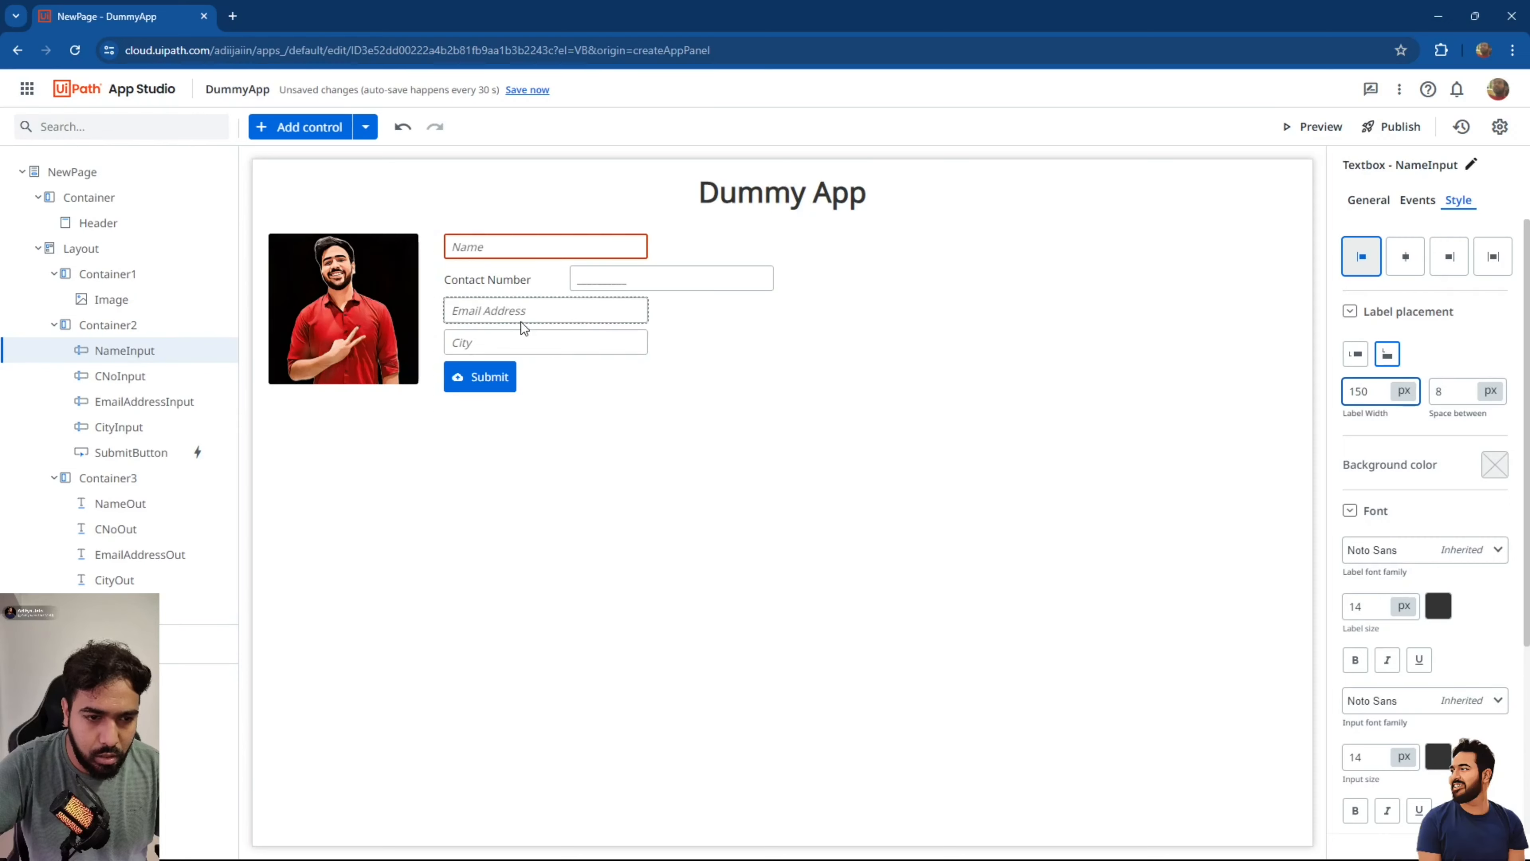
pyautogui.click(520, 316)
pyautogui.click(1365, 390)
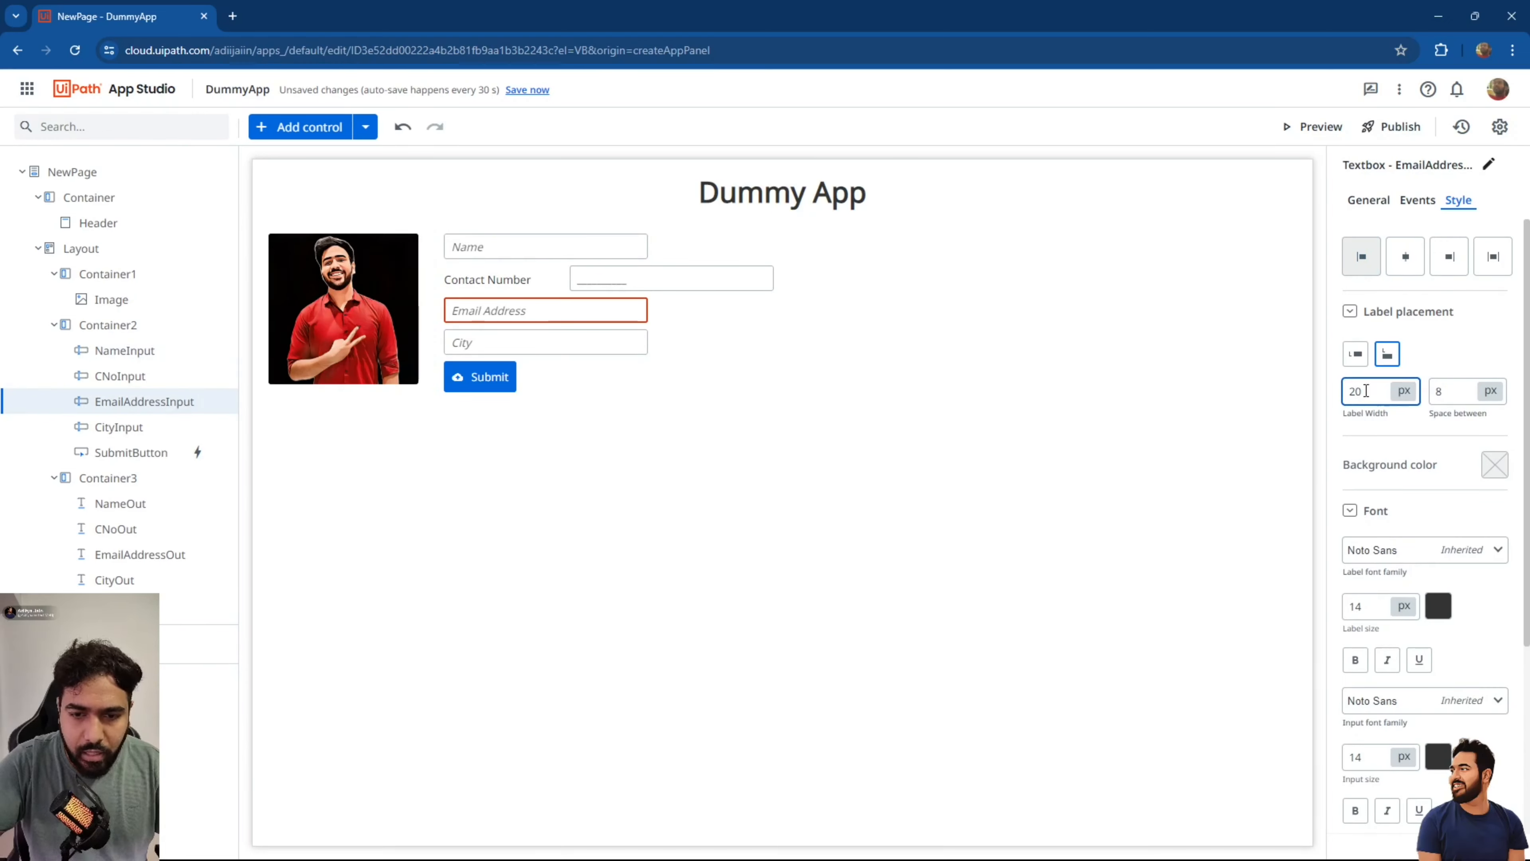
pyautogui.press('BackSpace')
pyautogui.write('15')
pyautogui.click(581, 345)
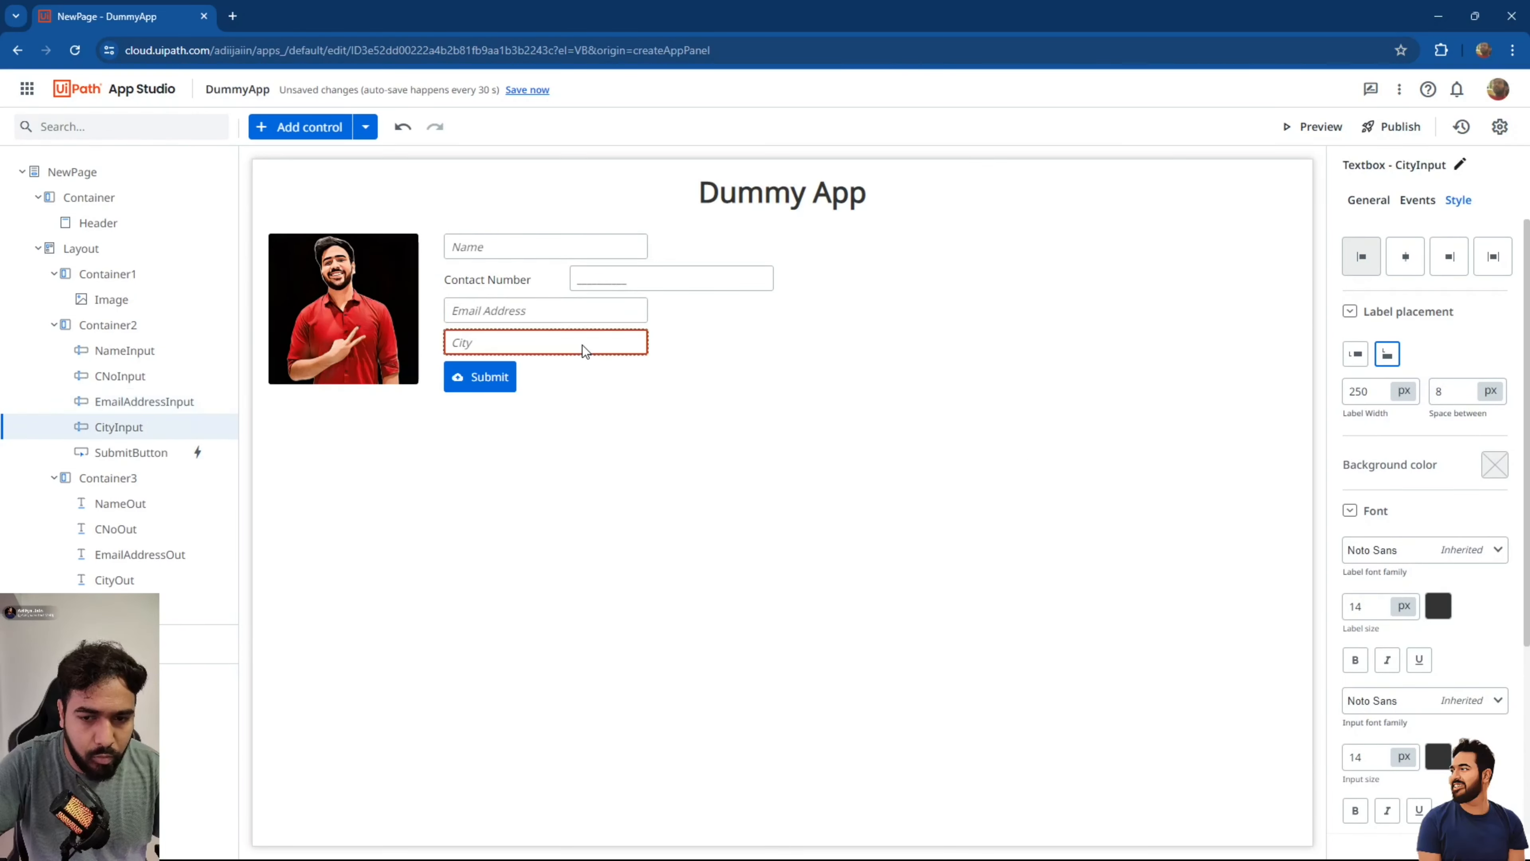
pyautogui.click(1361, 390)
pyautogui.press('BackSpace')
pyautogui.write('1')
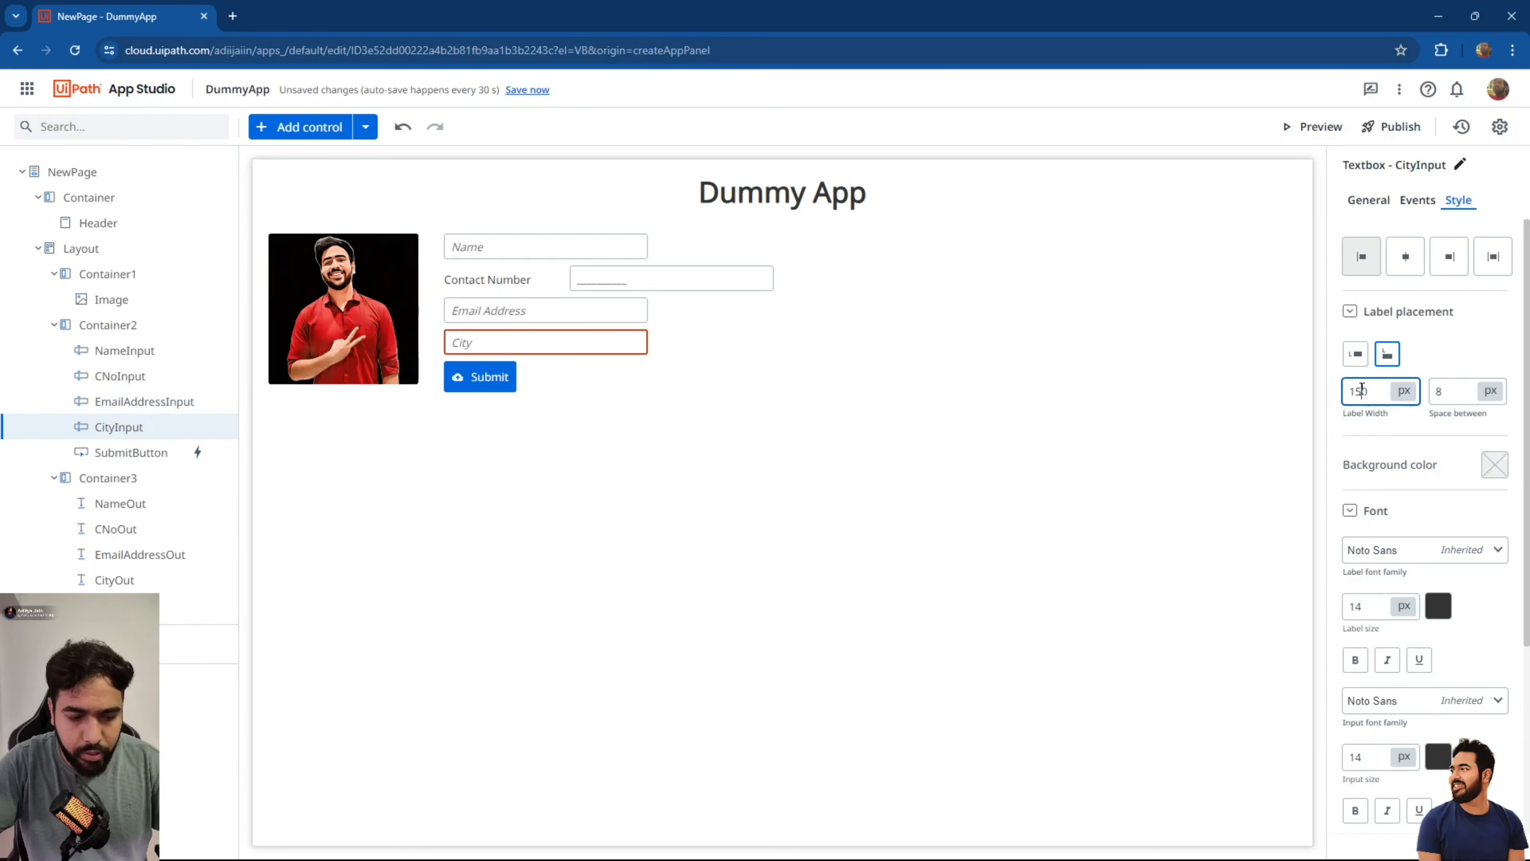
# Switch label placement to Left for the City, Email Address and Name fields.
pyautogui.click(1355, 354)
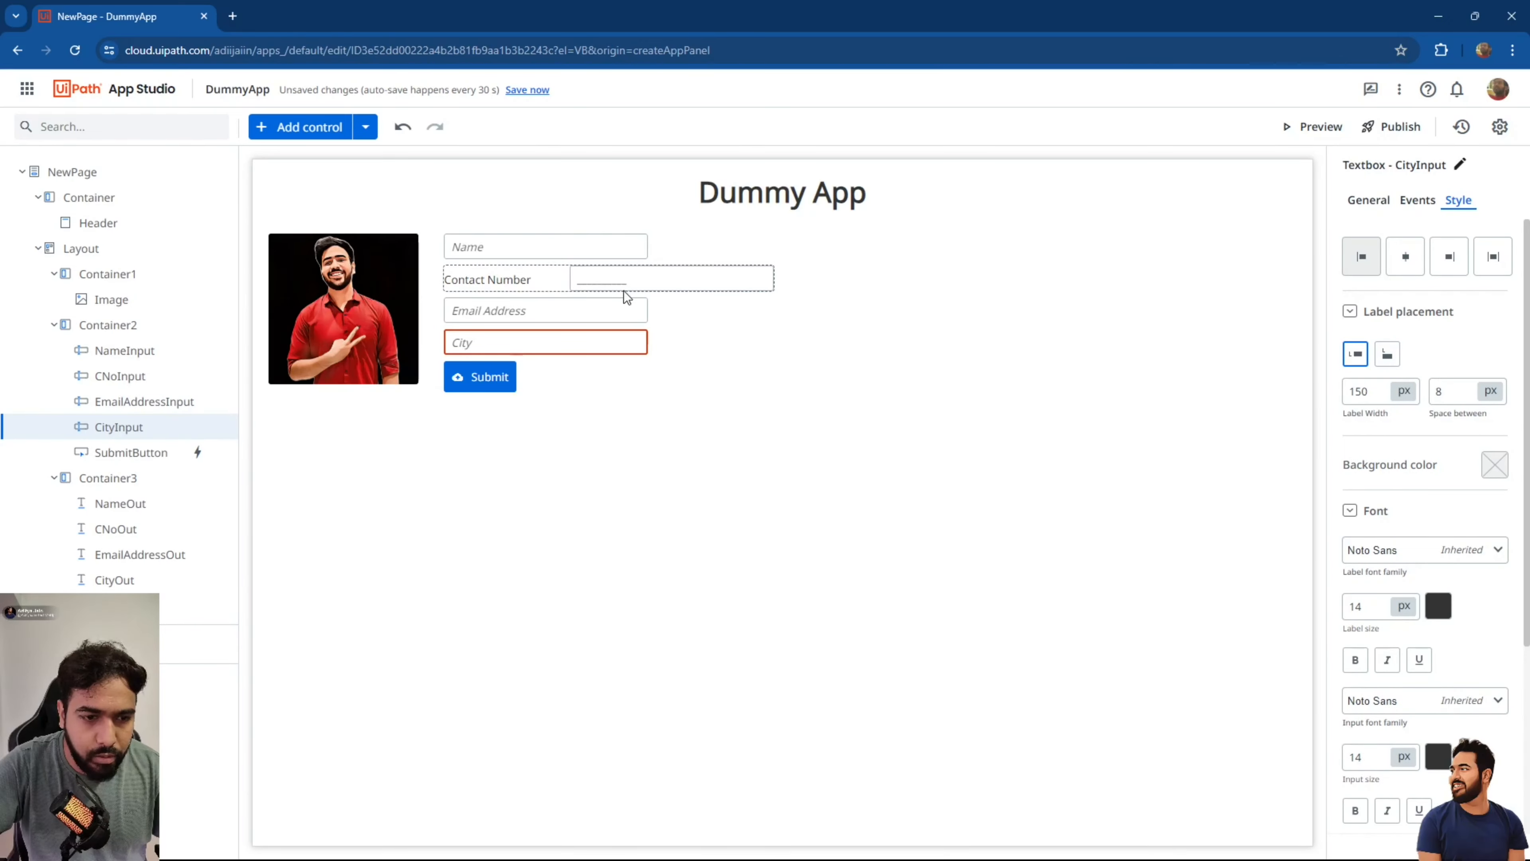
pyautogui.click(626, 309)
pyautogui.click(1355, 354)
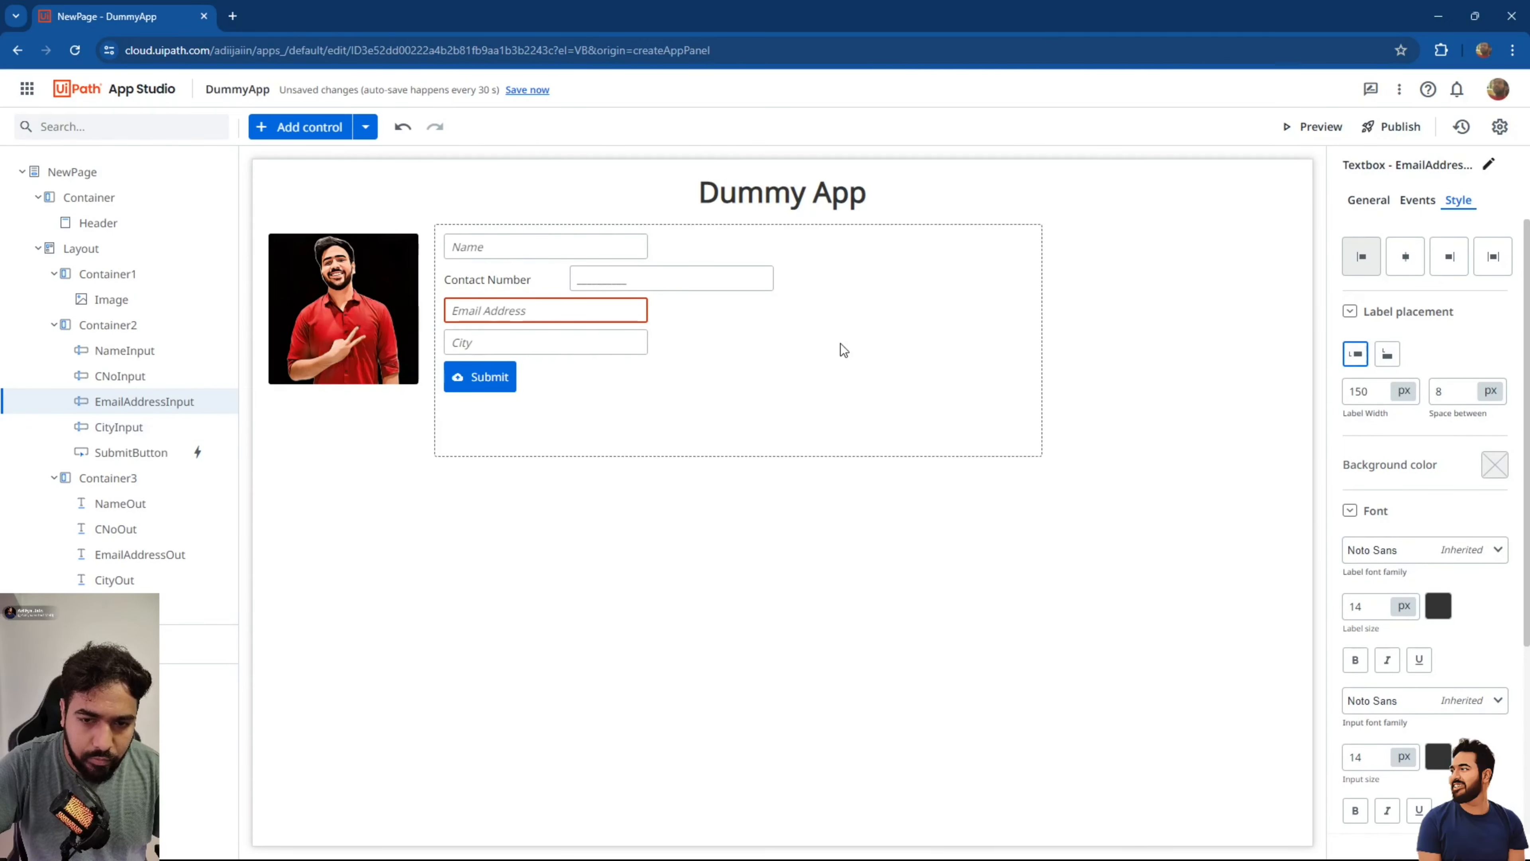
pyautogui.click(639, 248)
pyautogui.click(1355, 353)
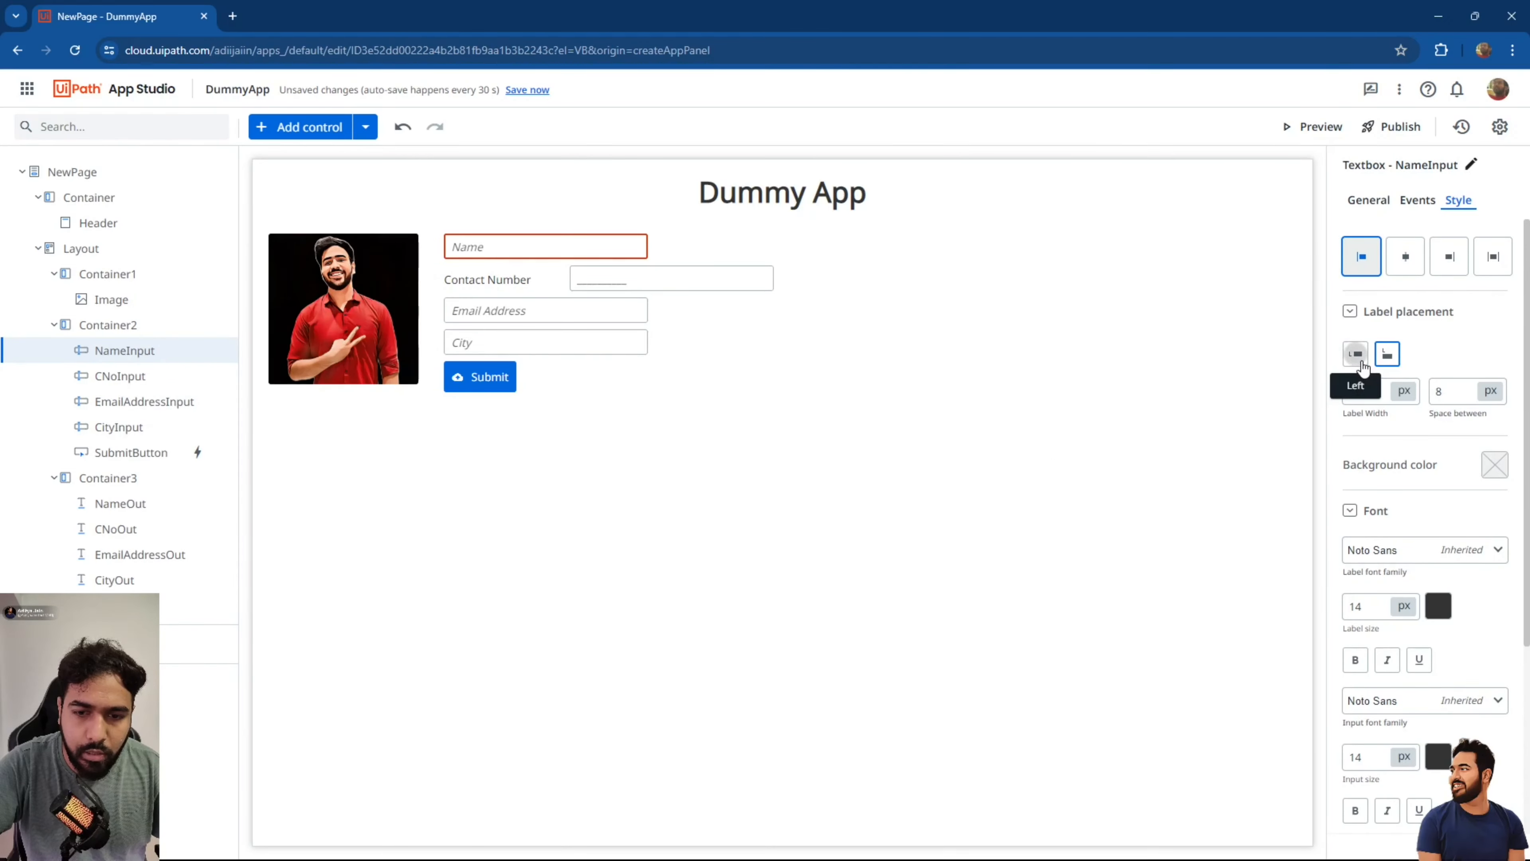
pyautogui.click(1368, 200)
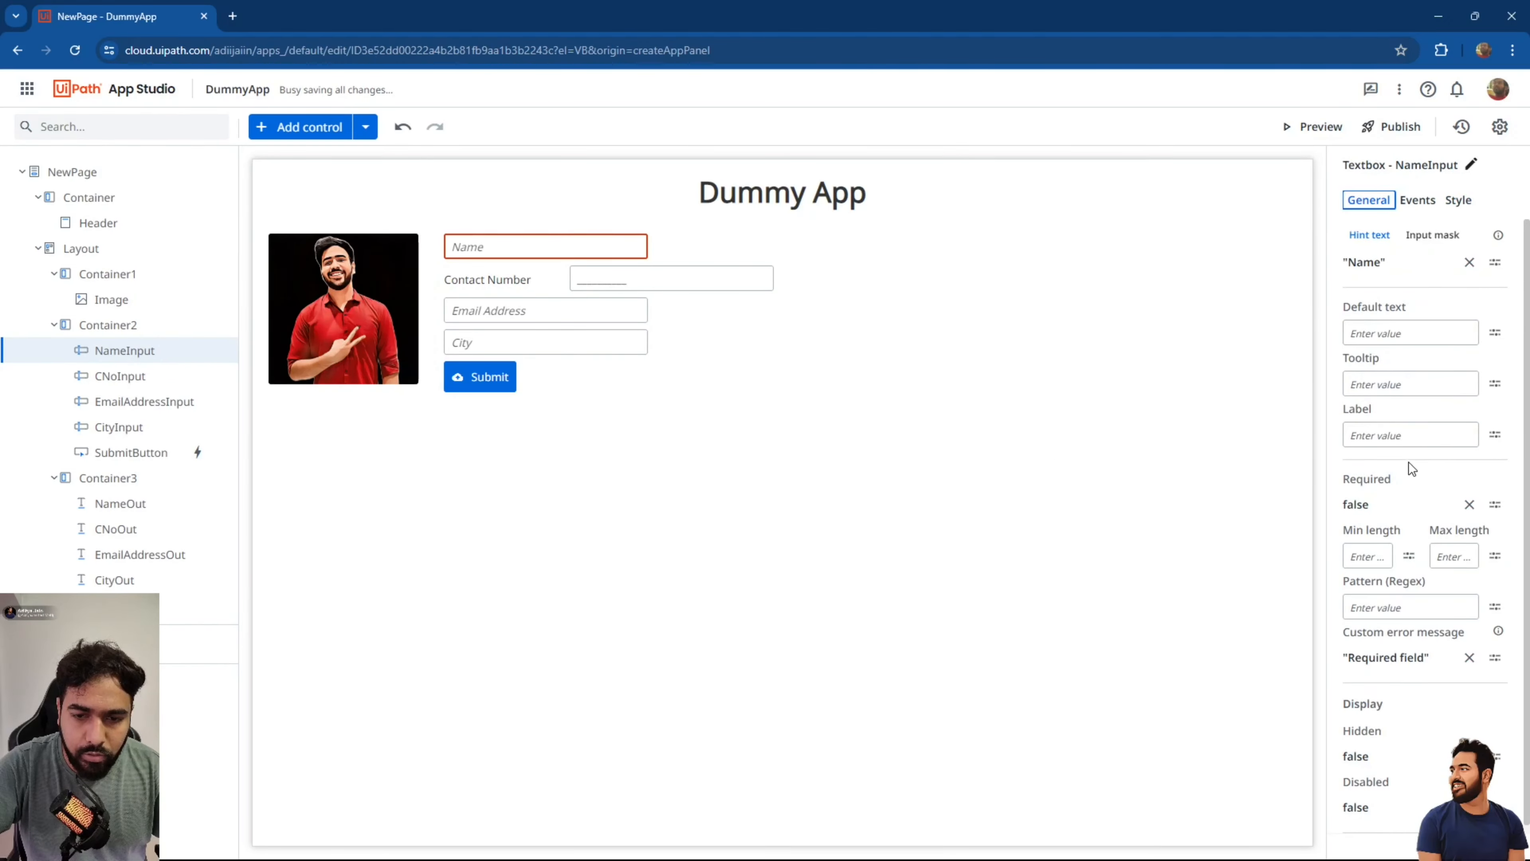
# Clear the Name hint and relabel the fields 'Name', 'Email Address' and 'City'.
pyautogui.click(1469, 261)
pyautogui.click(1409, 435)
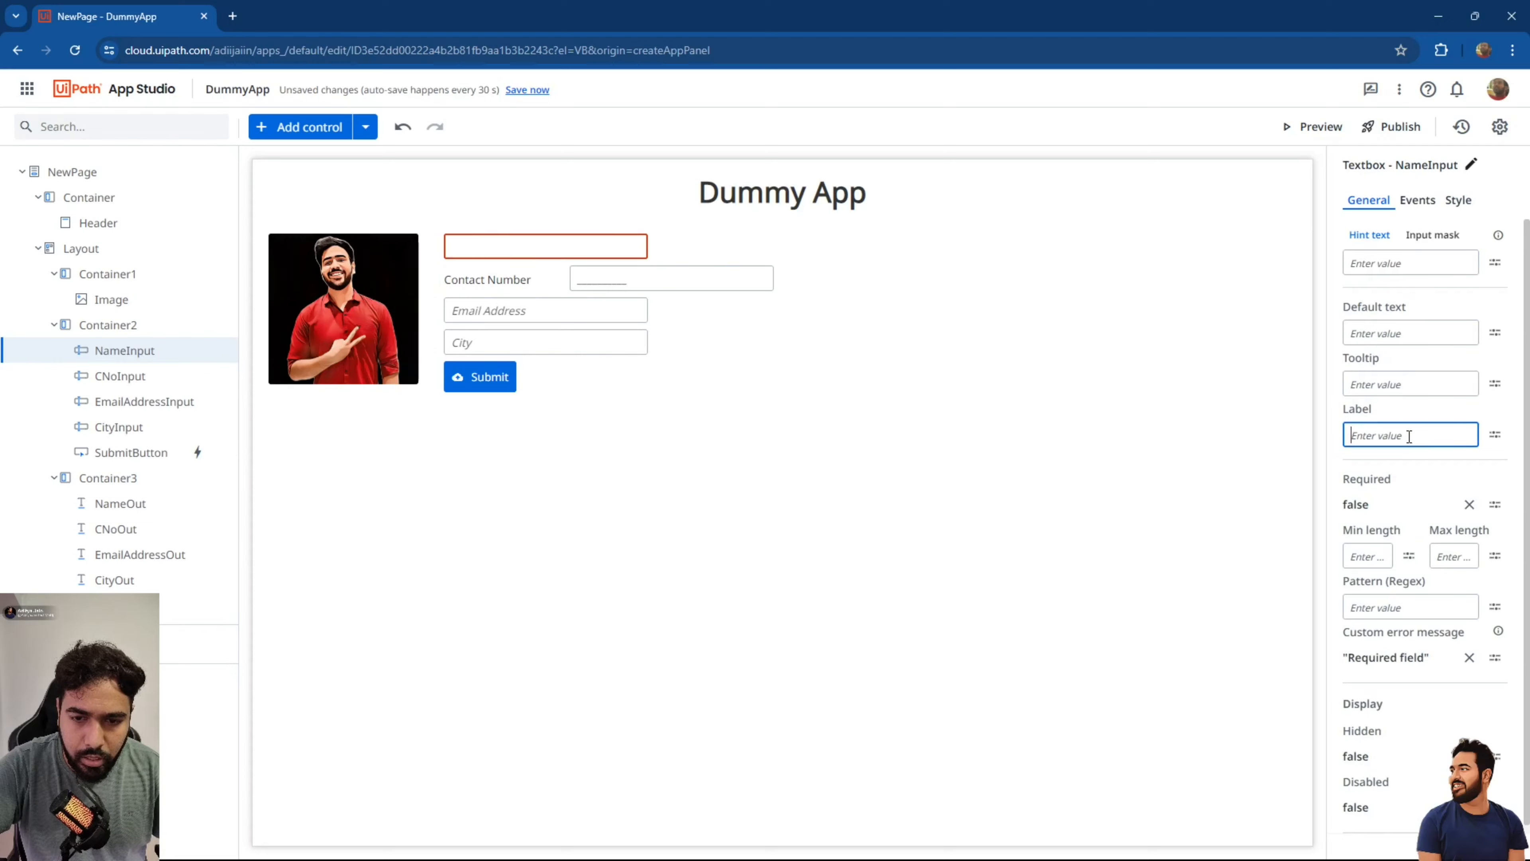
pyautogui.write('"name')
pyautogui.press('BackSpace')
pyautogui.press('BackSpace')
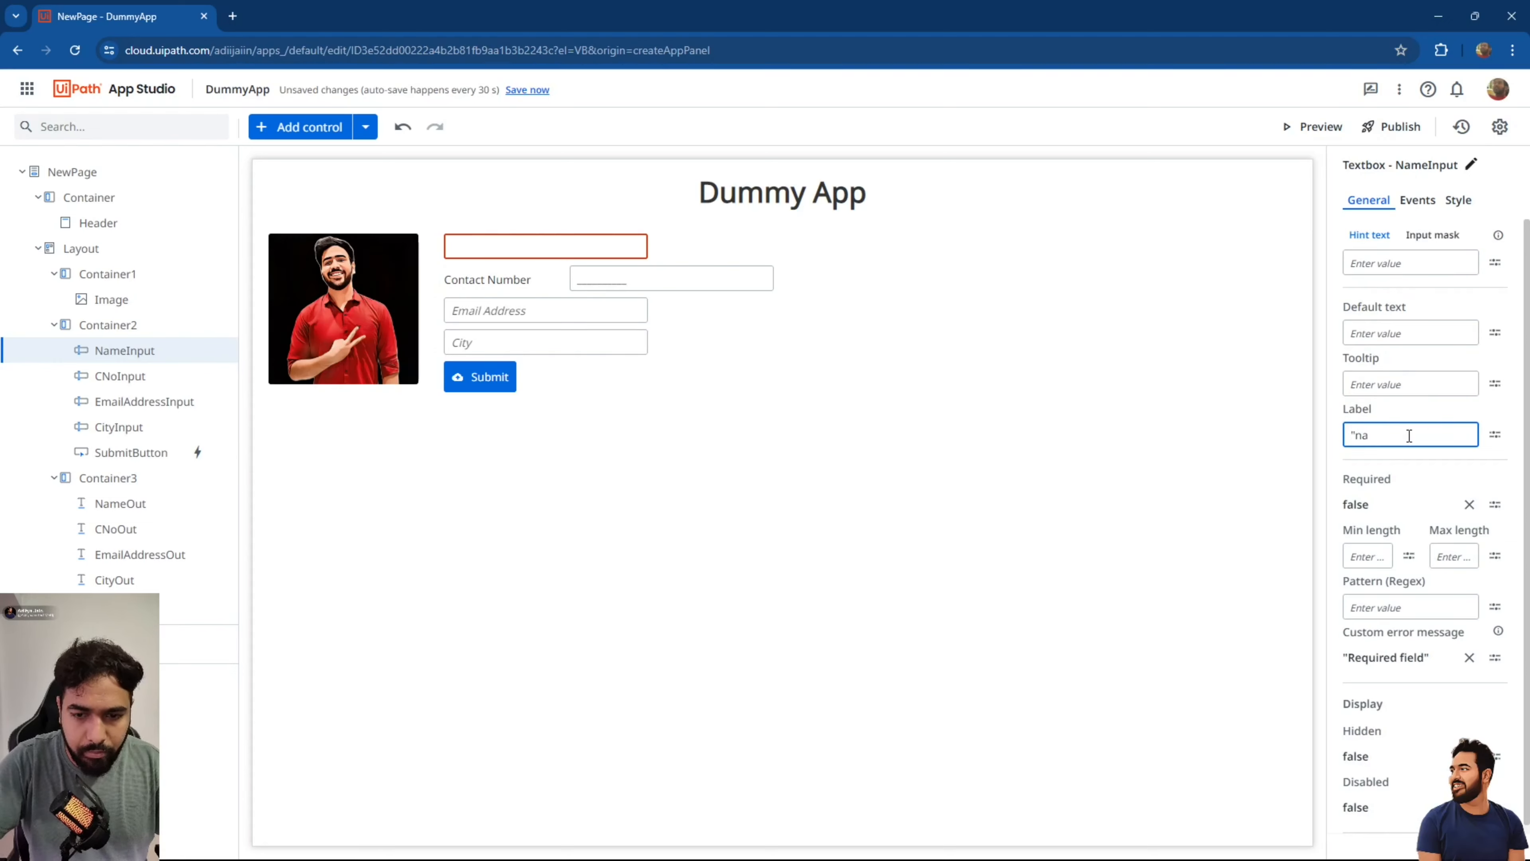
pyautogui.write('Name')
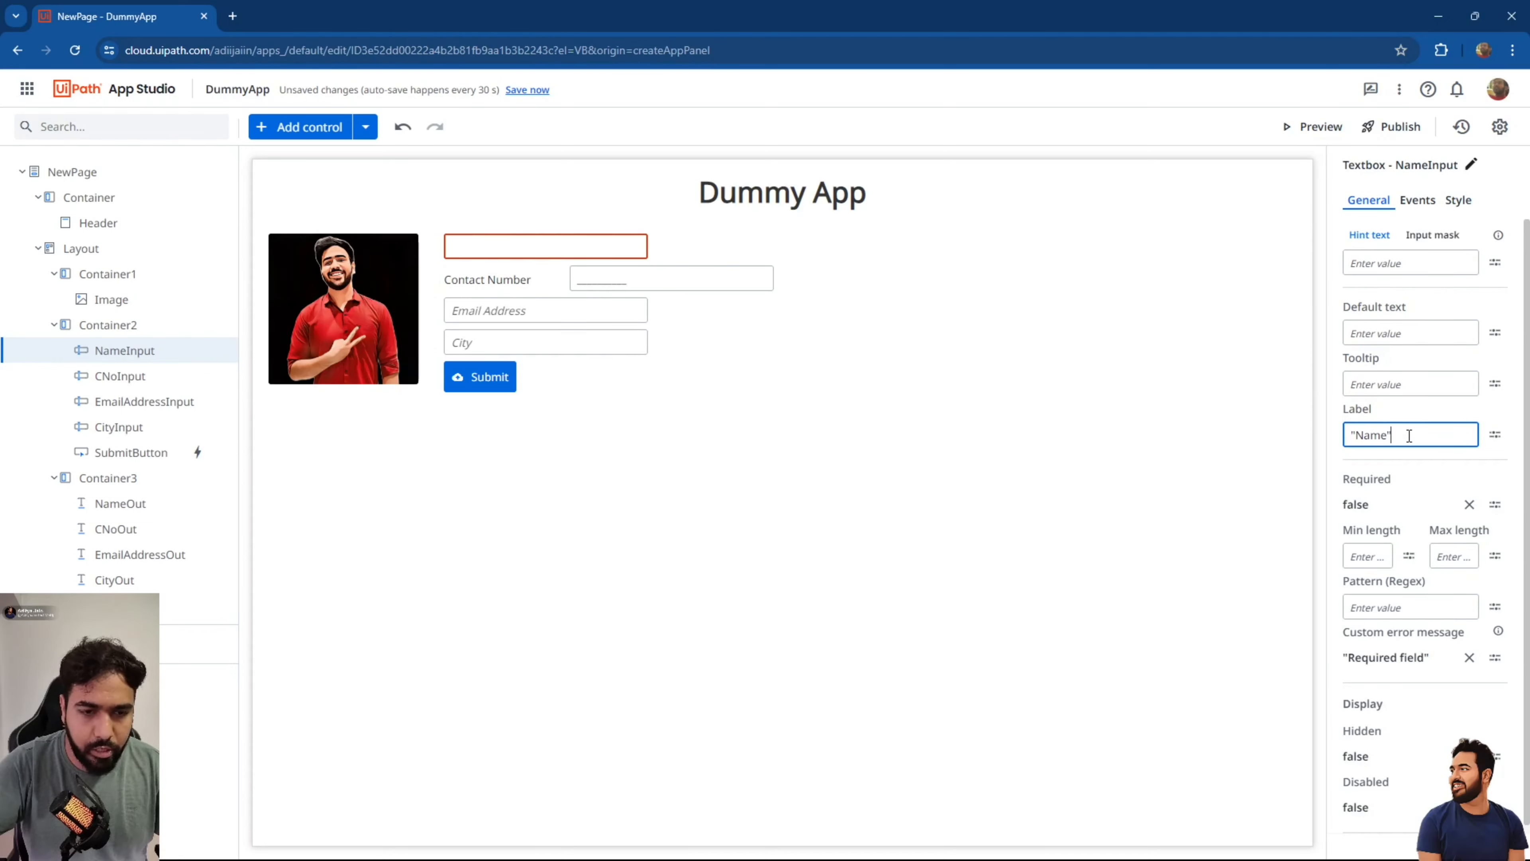
pyautogui.write('"')
pyautogui.click(553, 313)
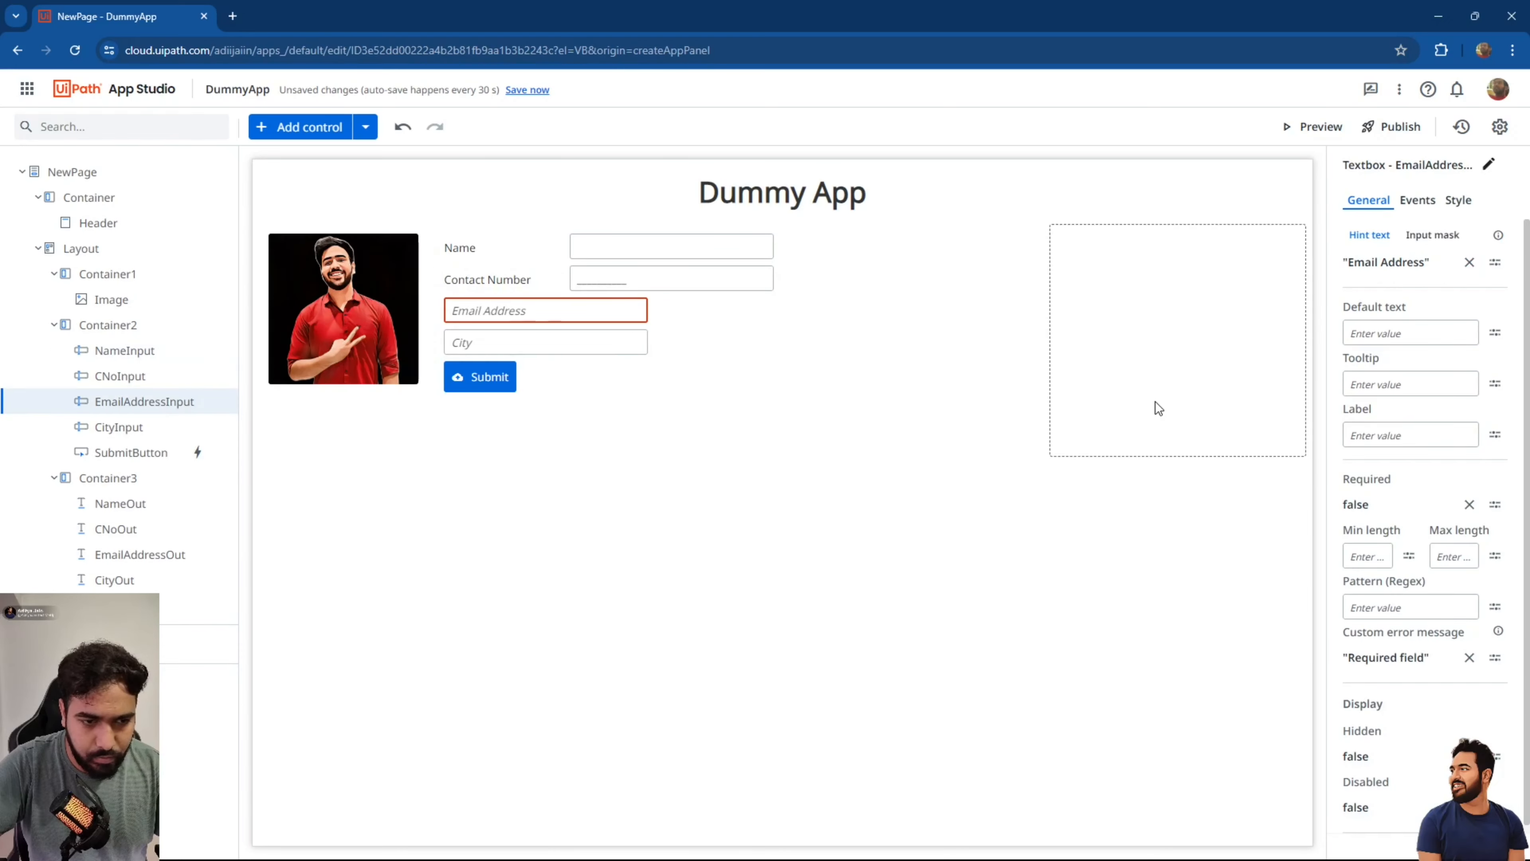
pyautogui.click(1416, 432)
pyautogui.write('"email Address')
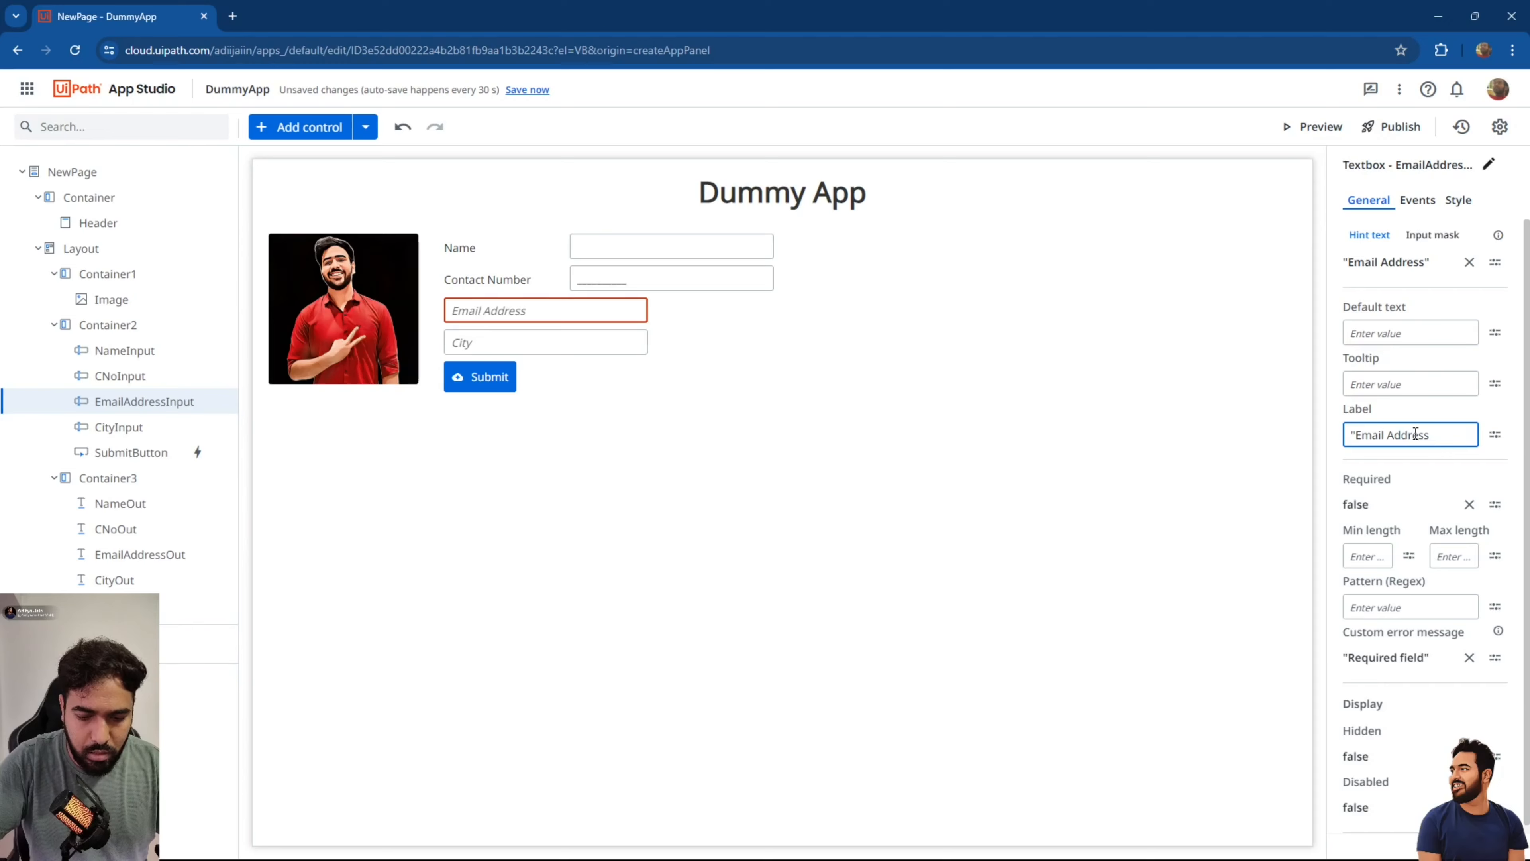
pyautogui.write('"')
pyautogui.click(520, 351)
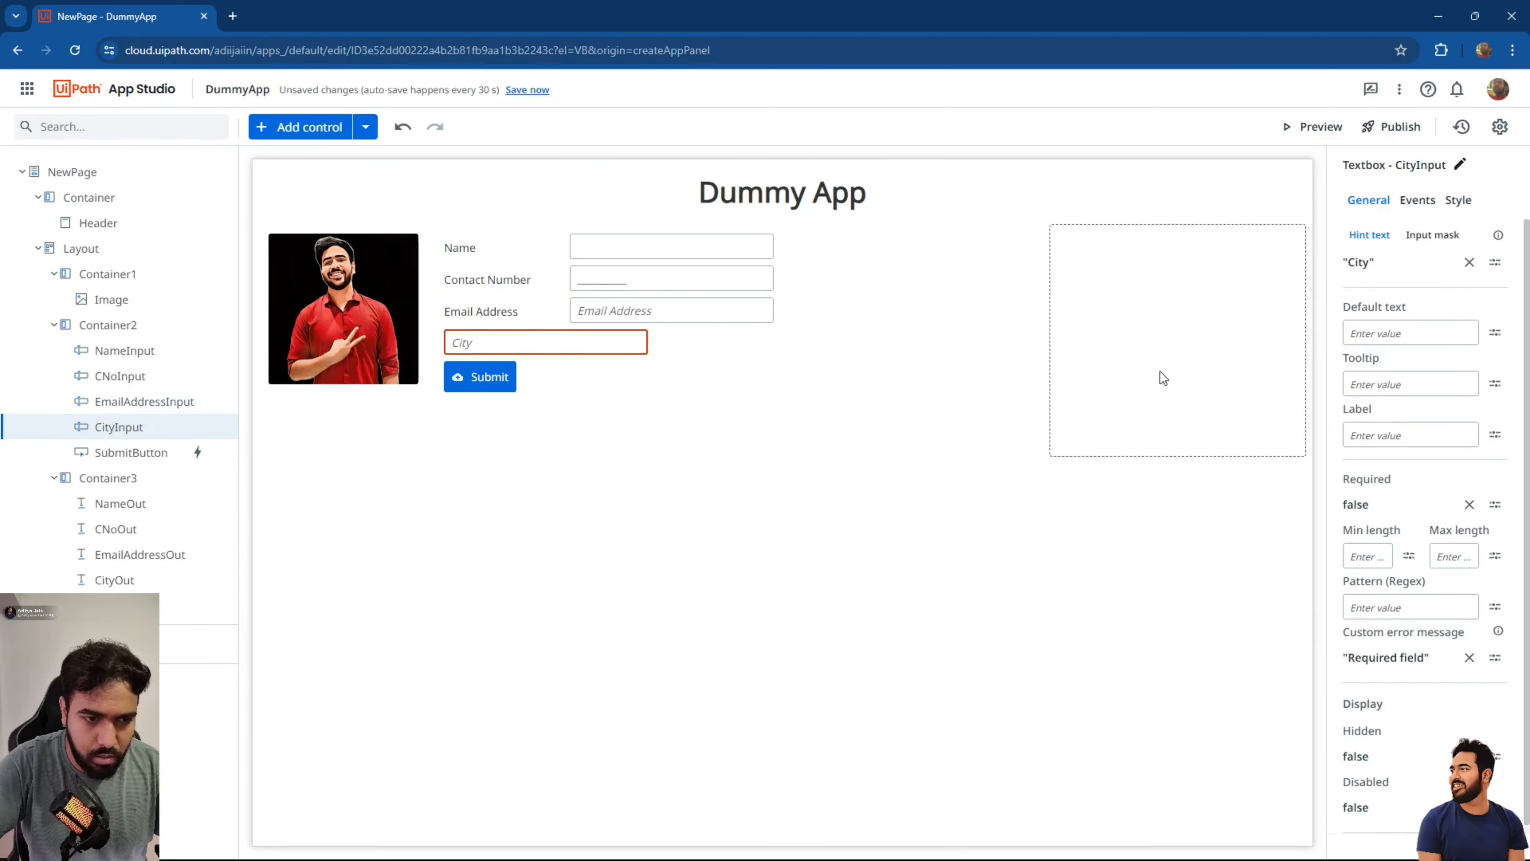
pyautogui.click(1431, 435)
pyautogui.write('"City')
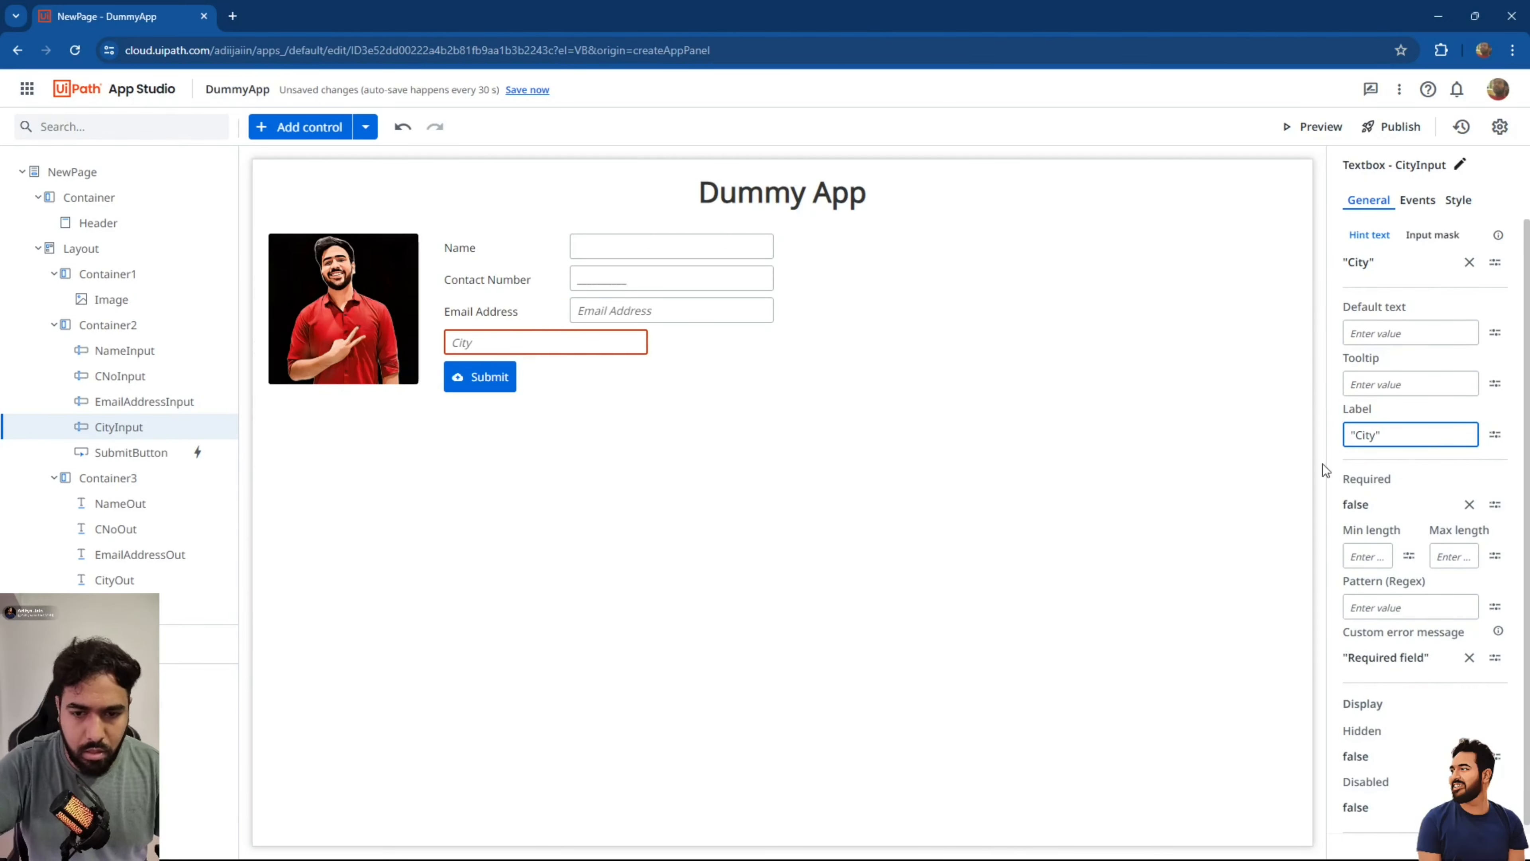
pyautogui.click(882, 425)
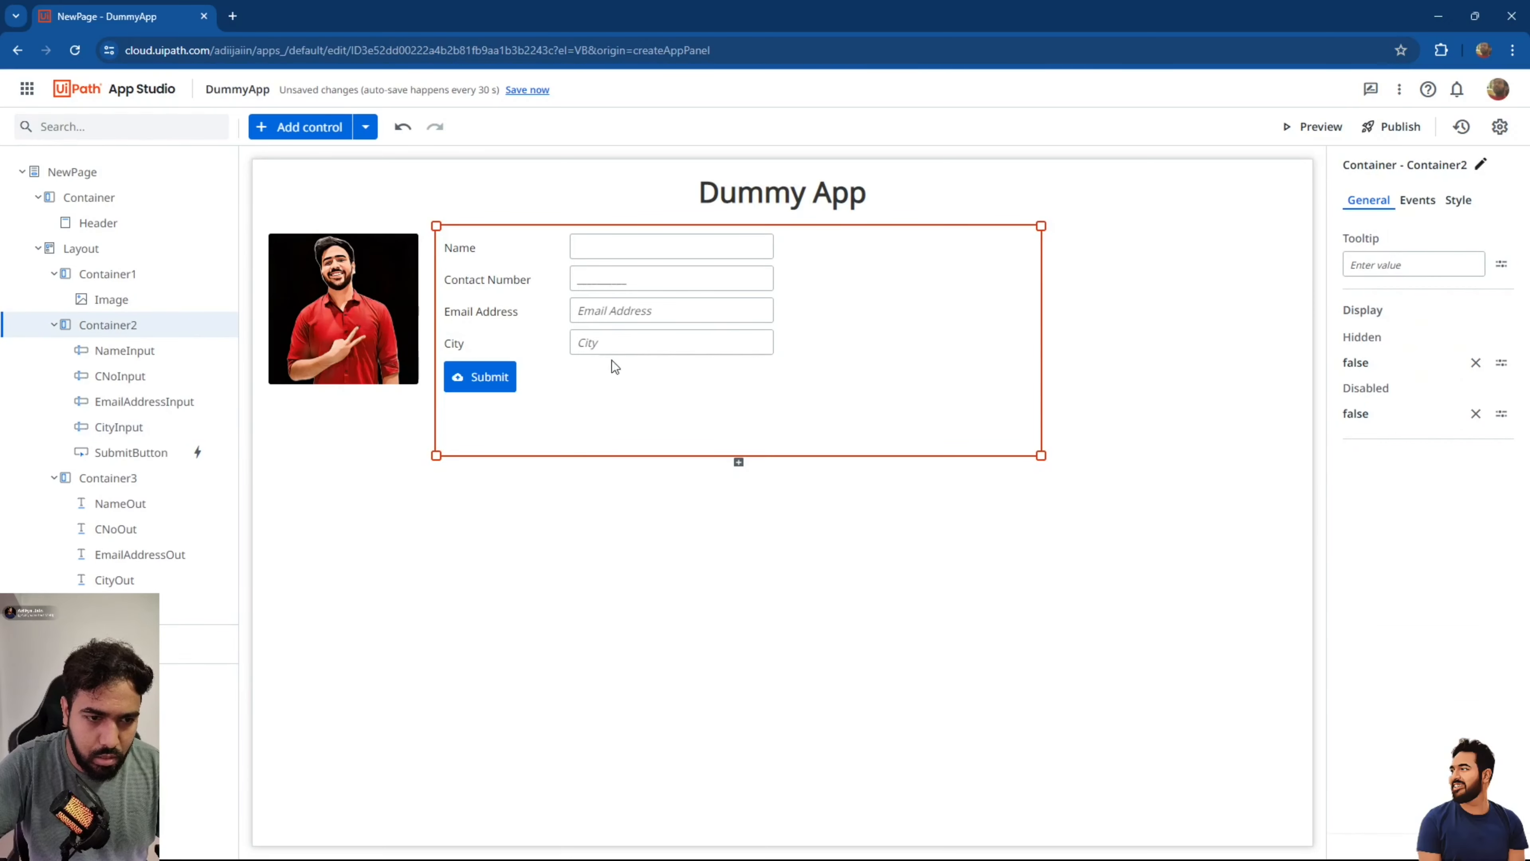
# Clear the Email Address and City hint texts and save all changes.
pyautogui.click(625, 250)
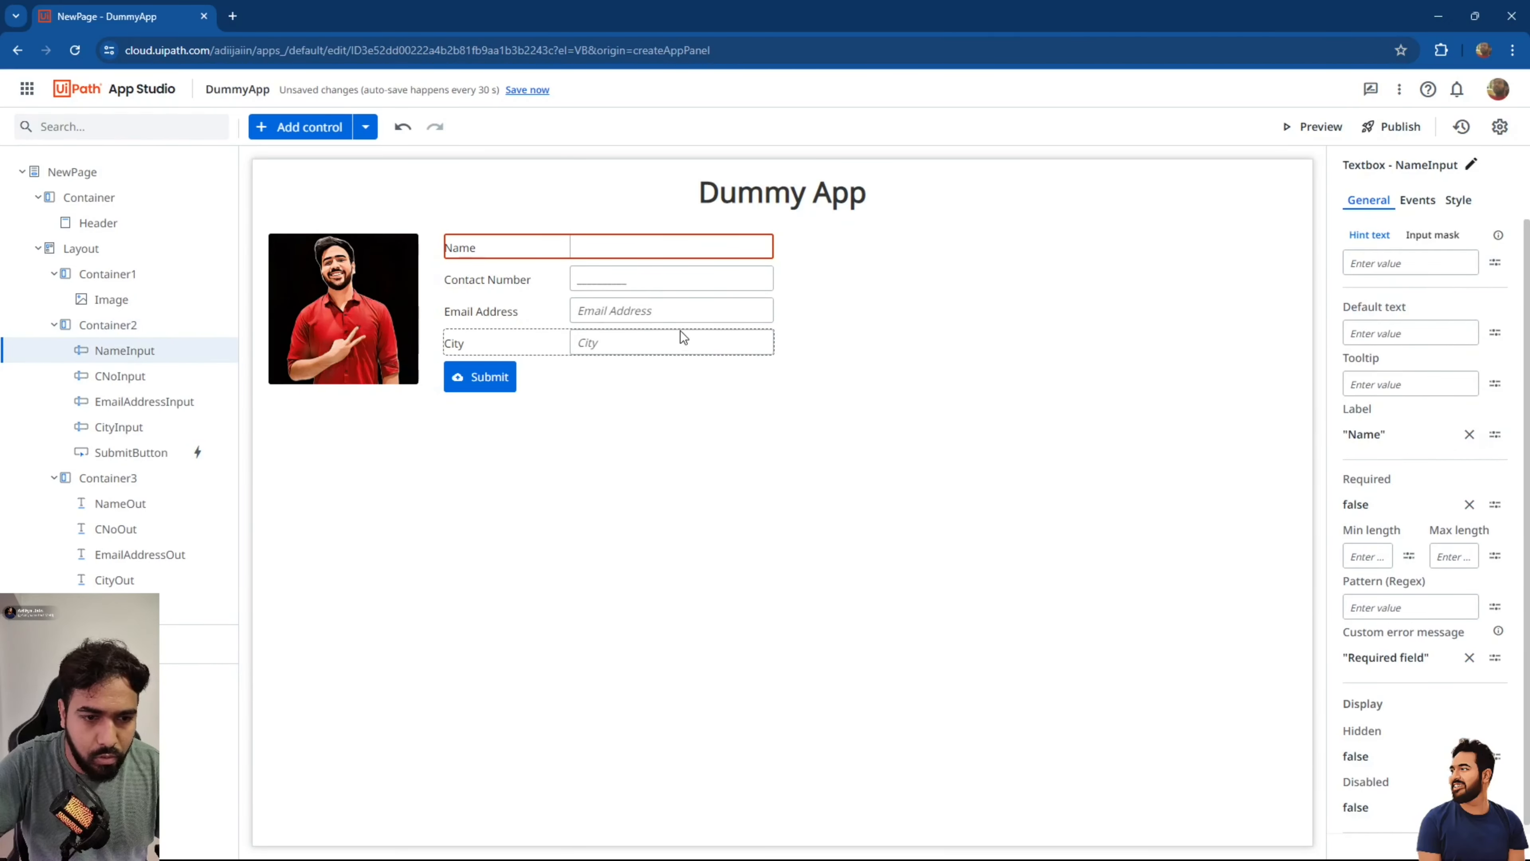
pyautogui.click(761, 310)
pyautogui.click(1469, 261)
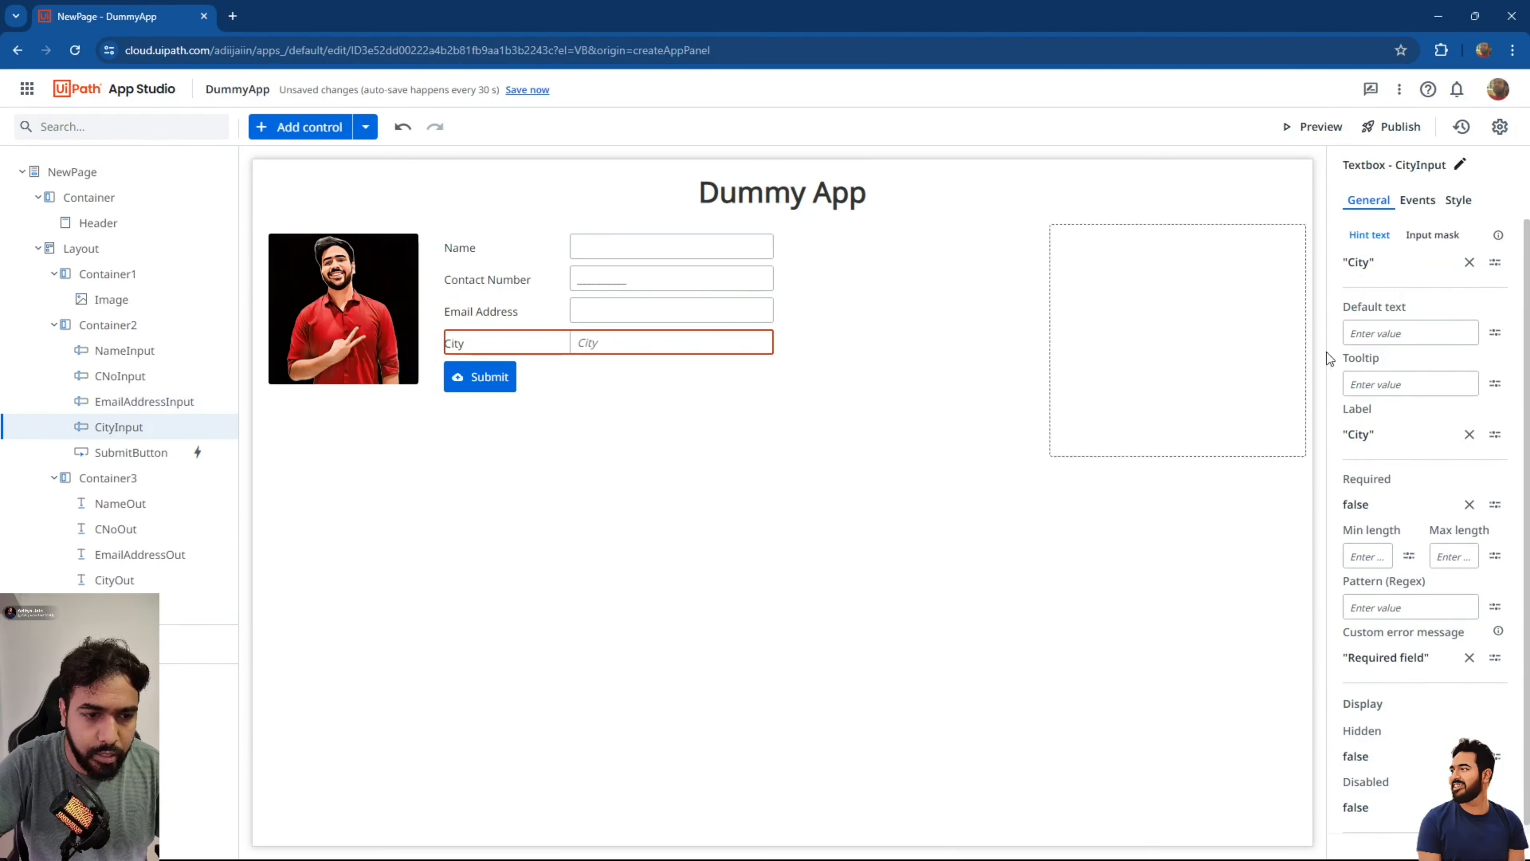
pyautogui.click(1469, 262)
pyautogui.click(910, 297)
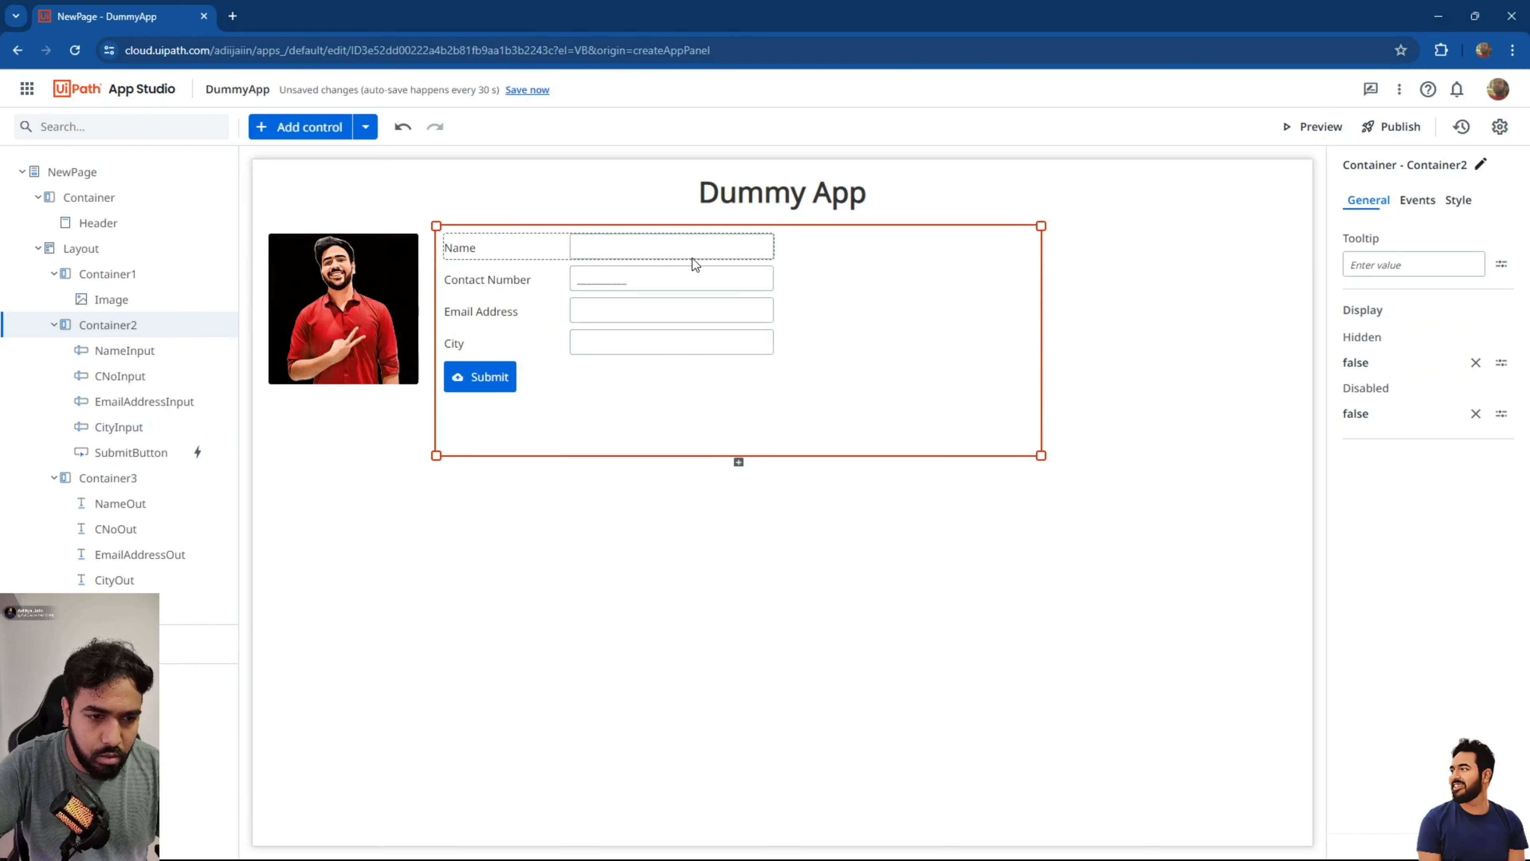
pyautogui.click(526, 91)
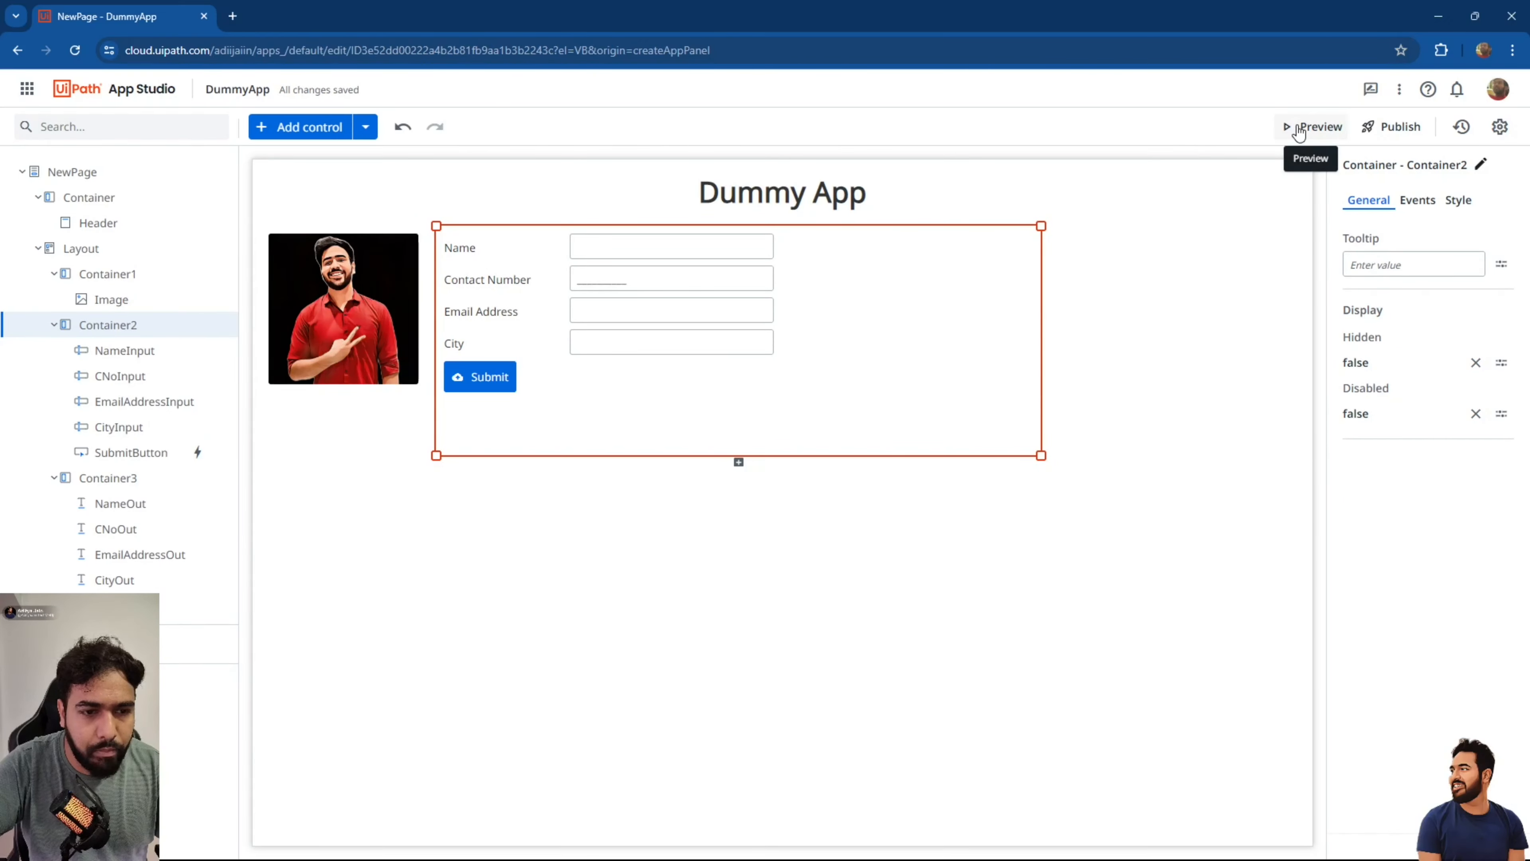
# Preview the app, tab through Name, Contact Number, Email Address and City with test entries, then close it.
pyautogui.click(1298, 128)
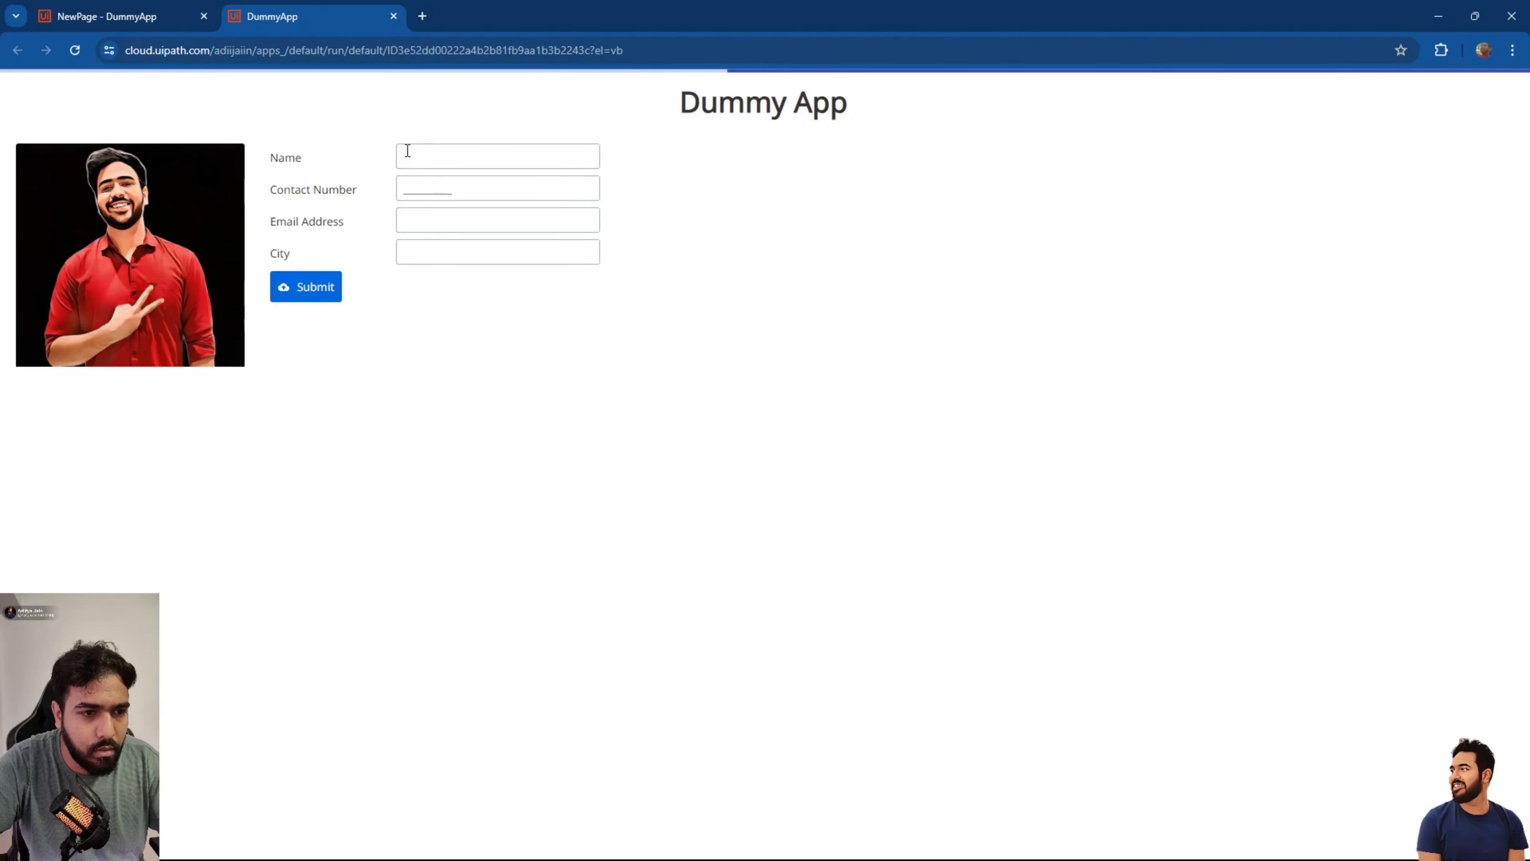
pyautogui.click(409, 159)
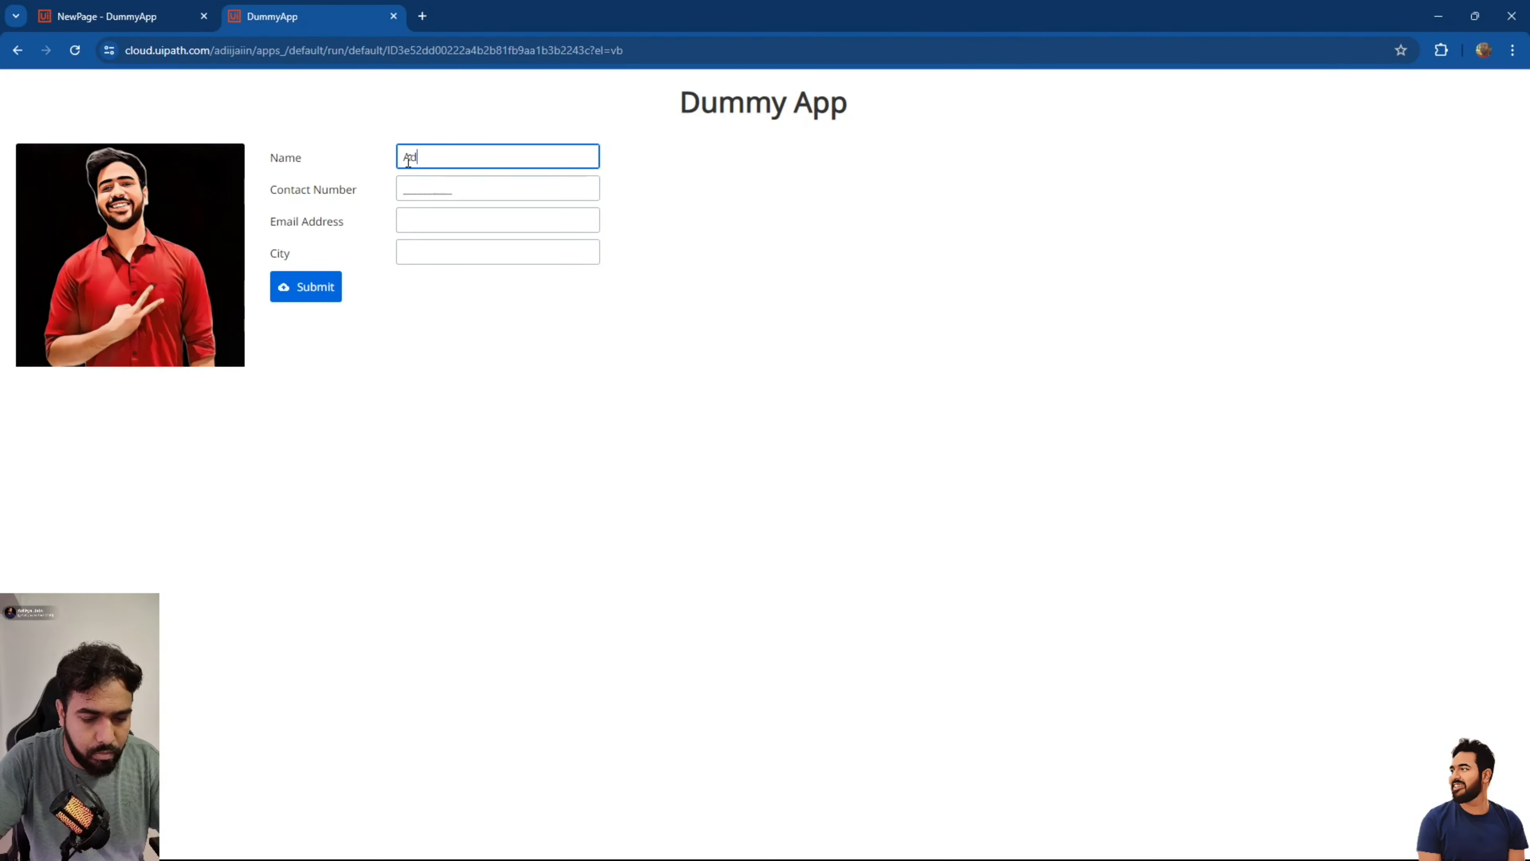
pyautogui.press('Tab')
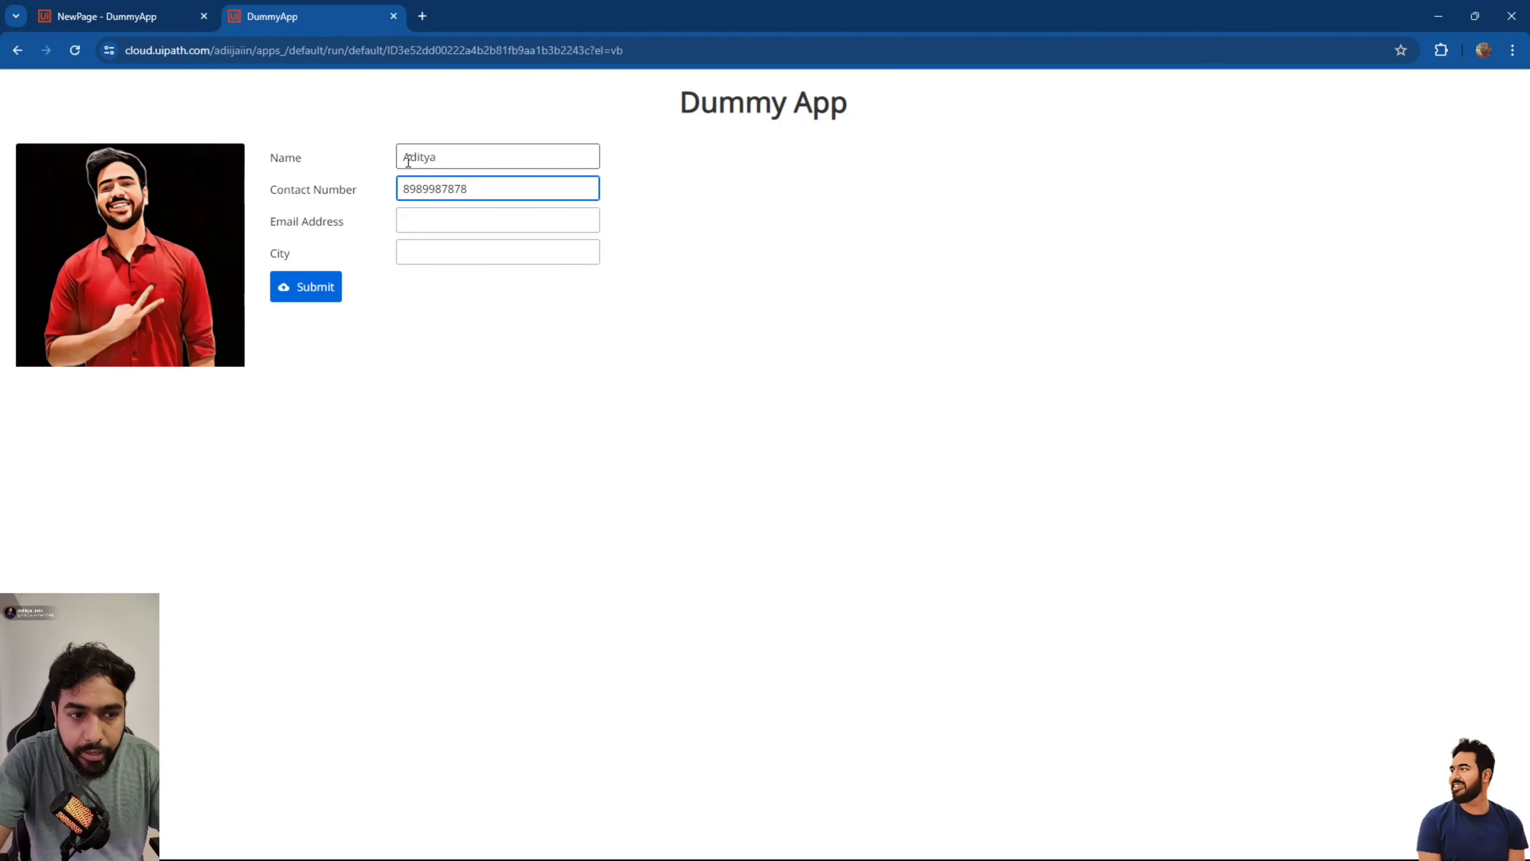
pyautogui.press('Tab')
pyautogui.write('a')
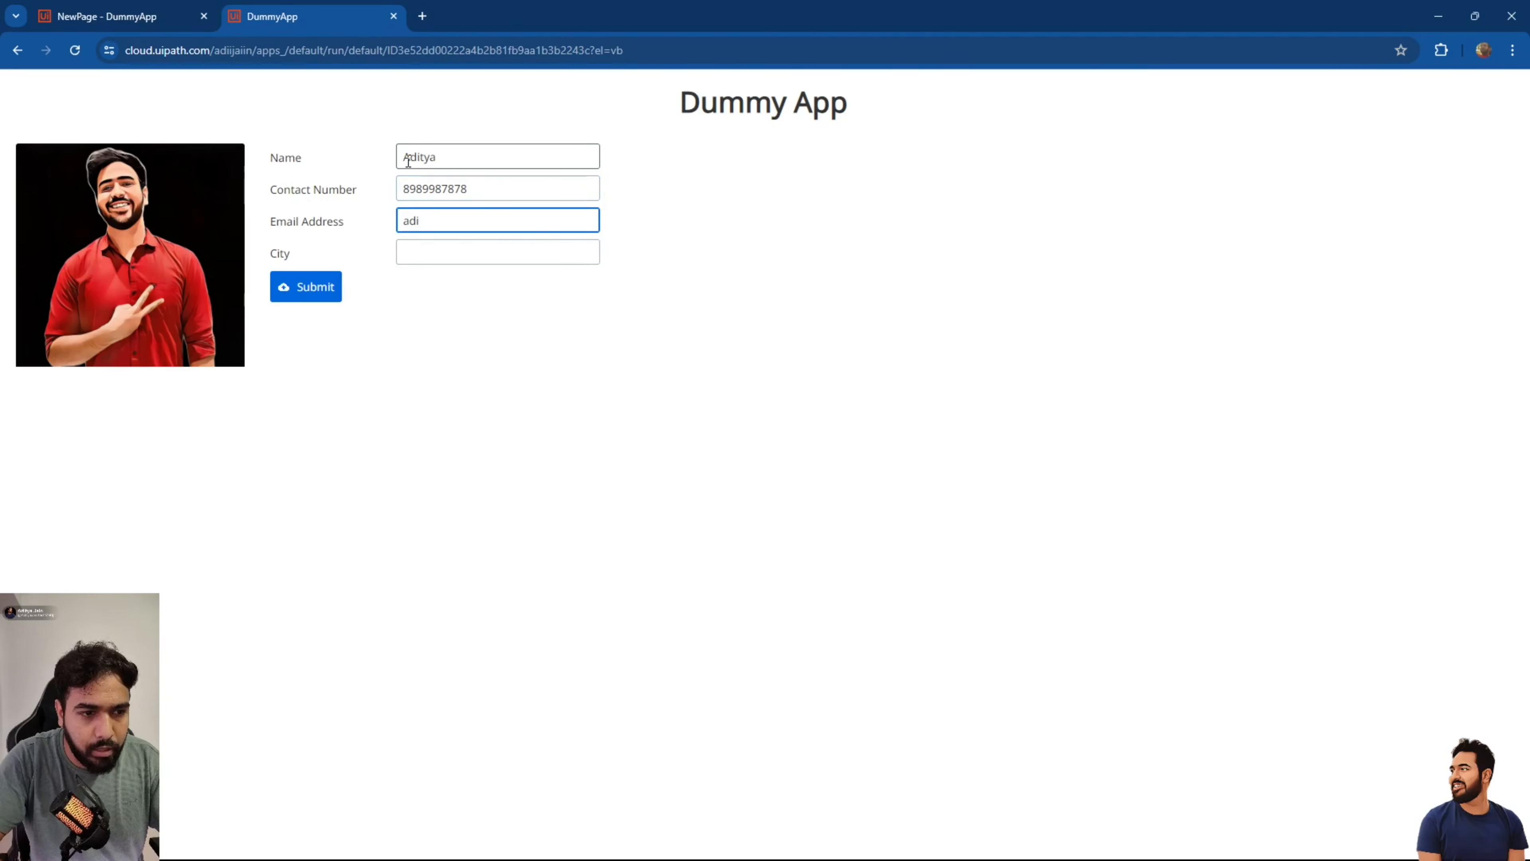
pyautogui.press('Tab')
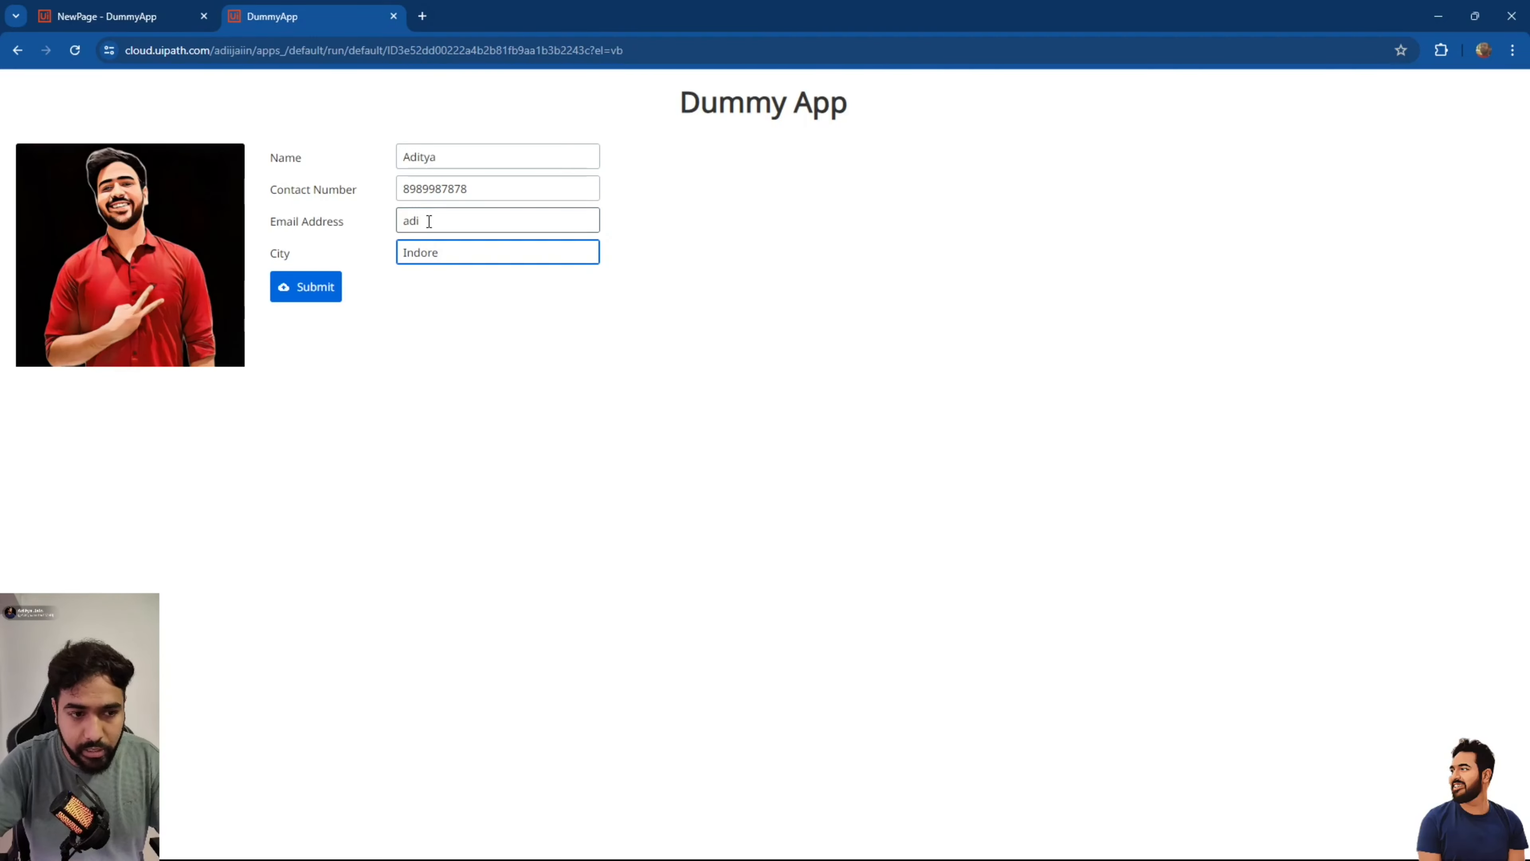
pyautogui.click(429, 221)
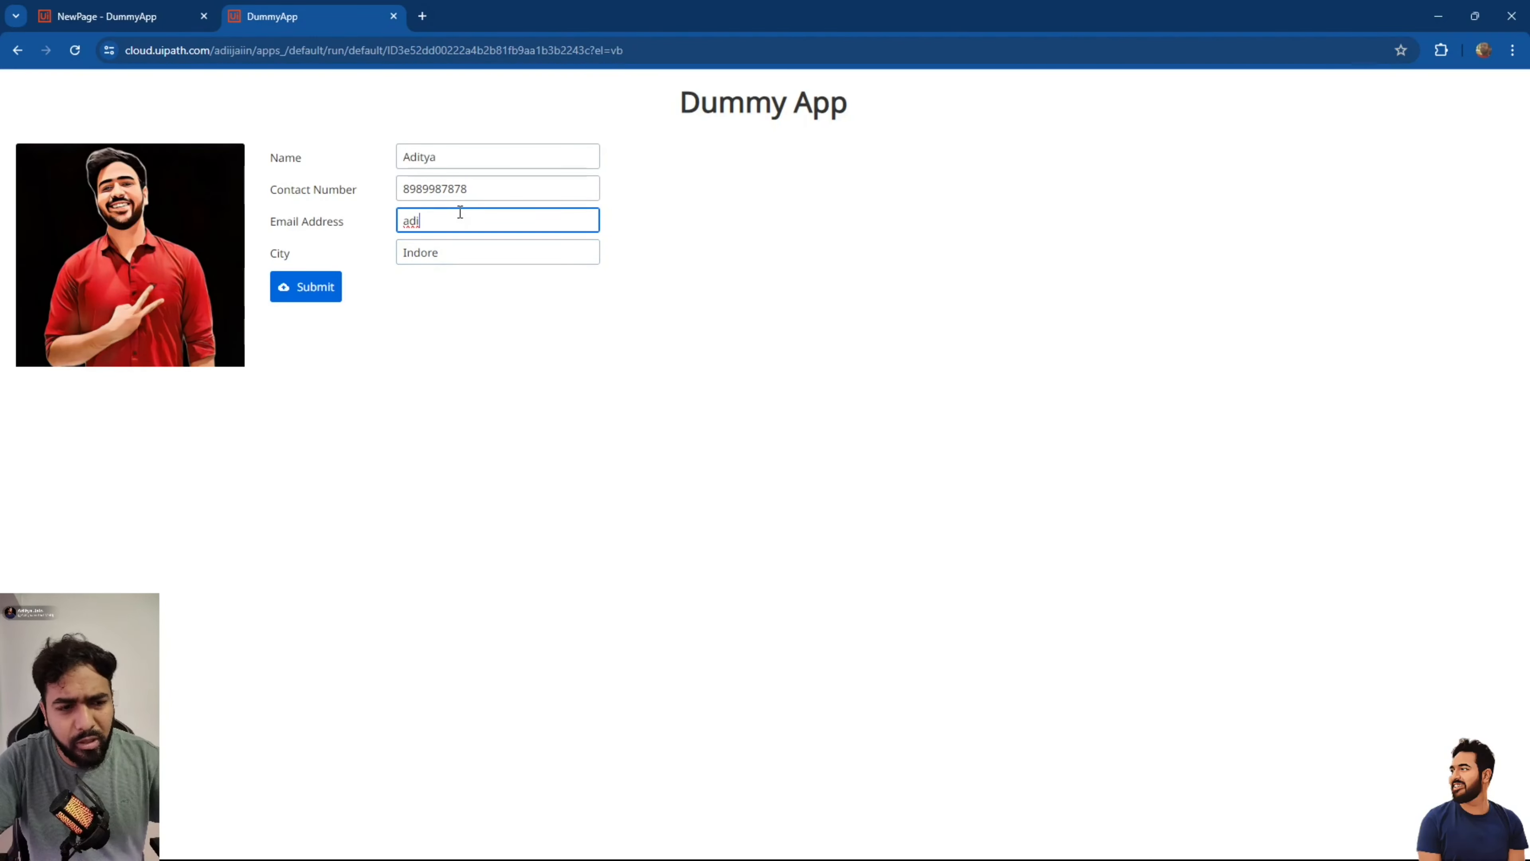
pyautogui.click(394, 17)
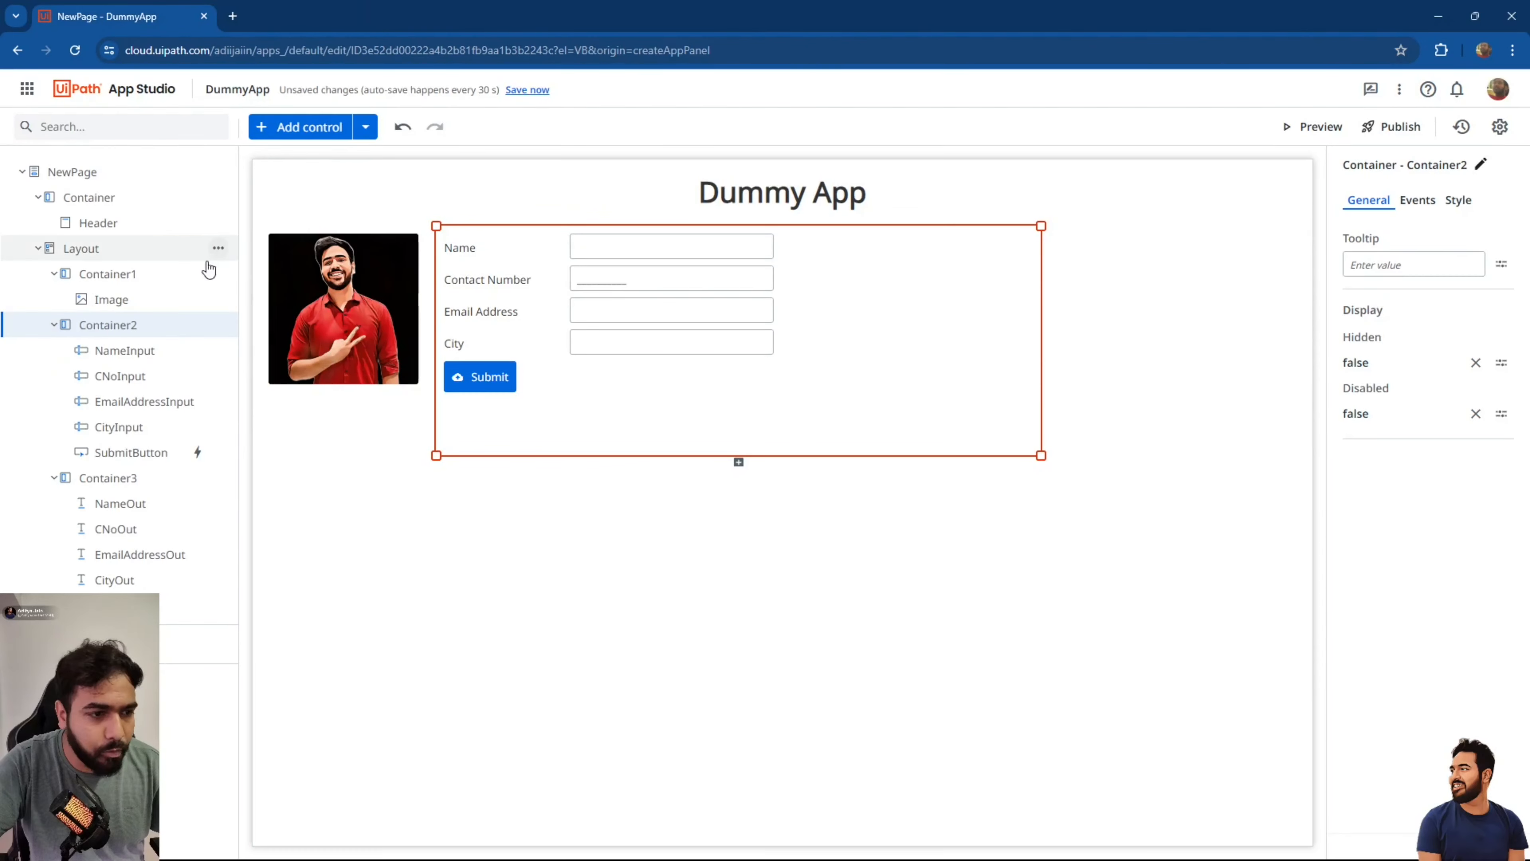
# Add a Textbox (Email) above the old email field, labelled 'Email Address'.
pyautogui.click(279, 138)
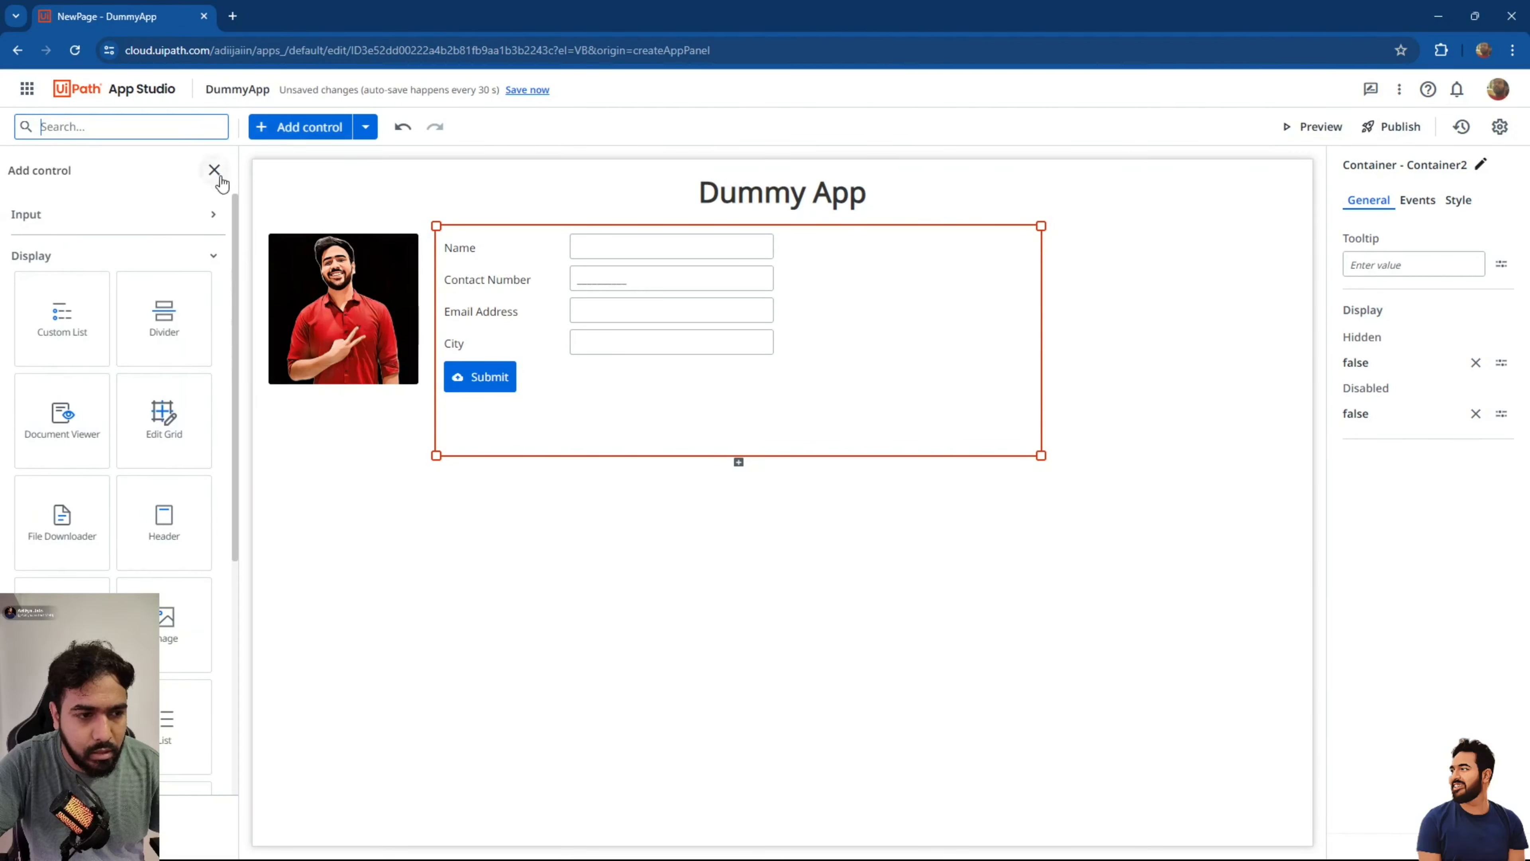
pyautogui.click(164, 226)
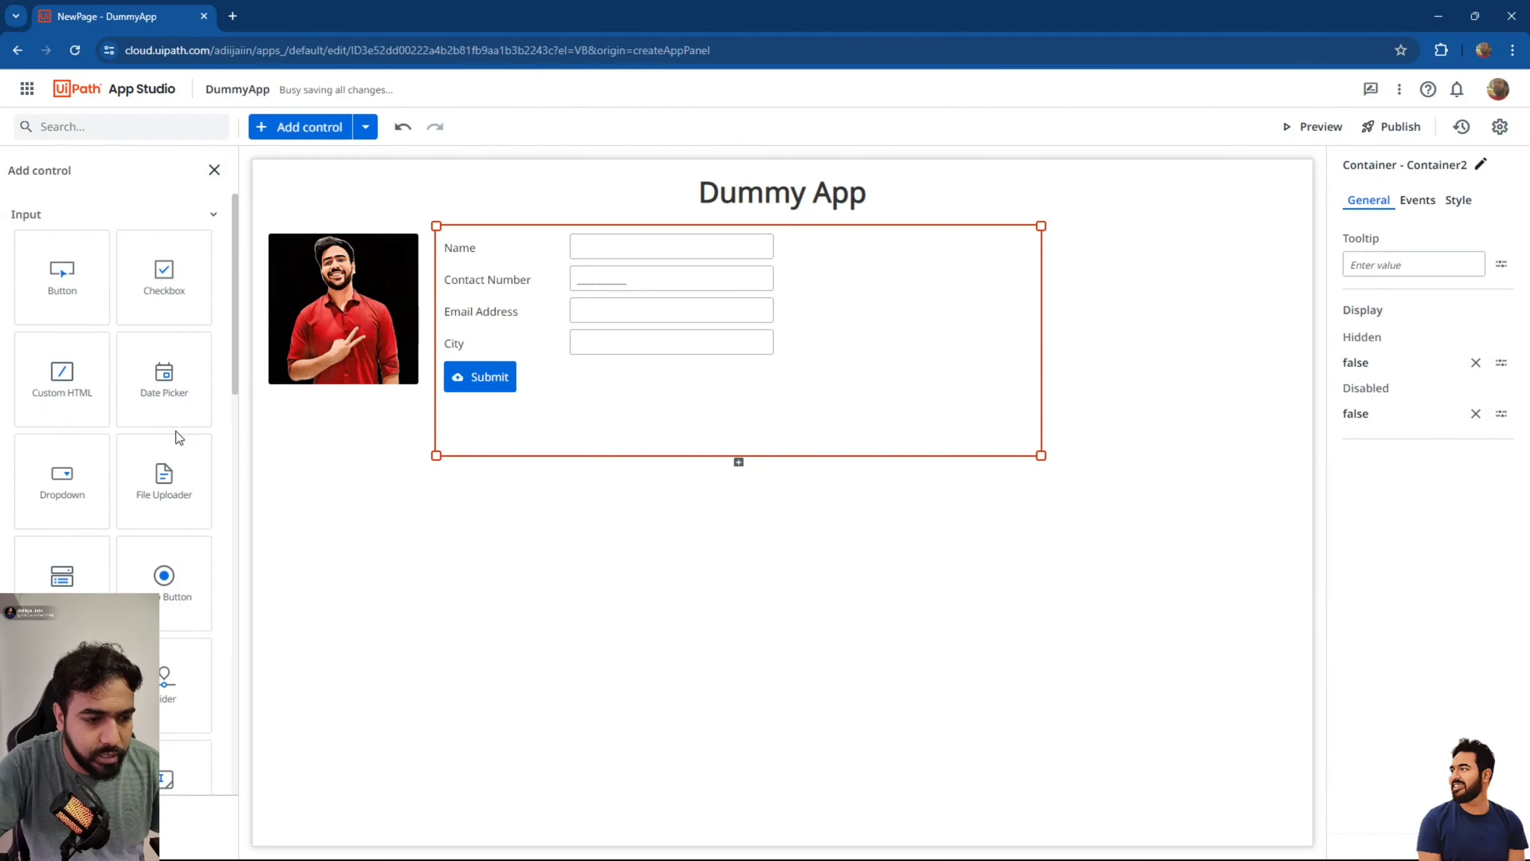
pyautogui.scroll(-5, 174, 431)
pyautogui.moveTo(173, 613); pyautogui.dragTo(530, 300)
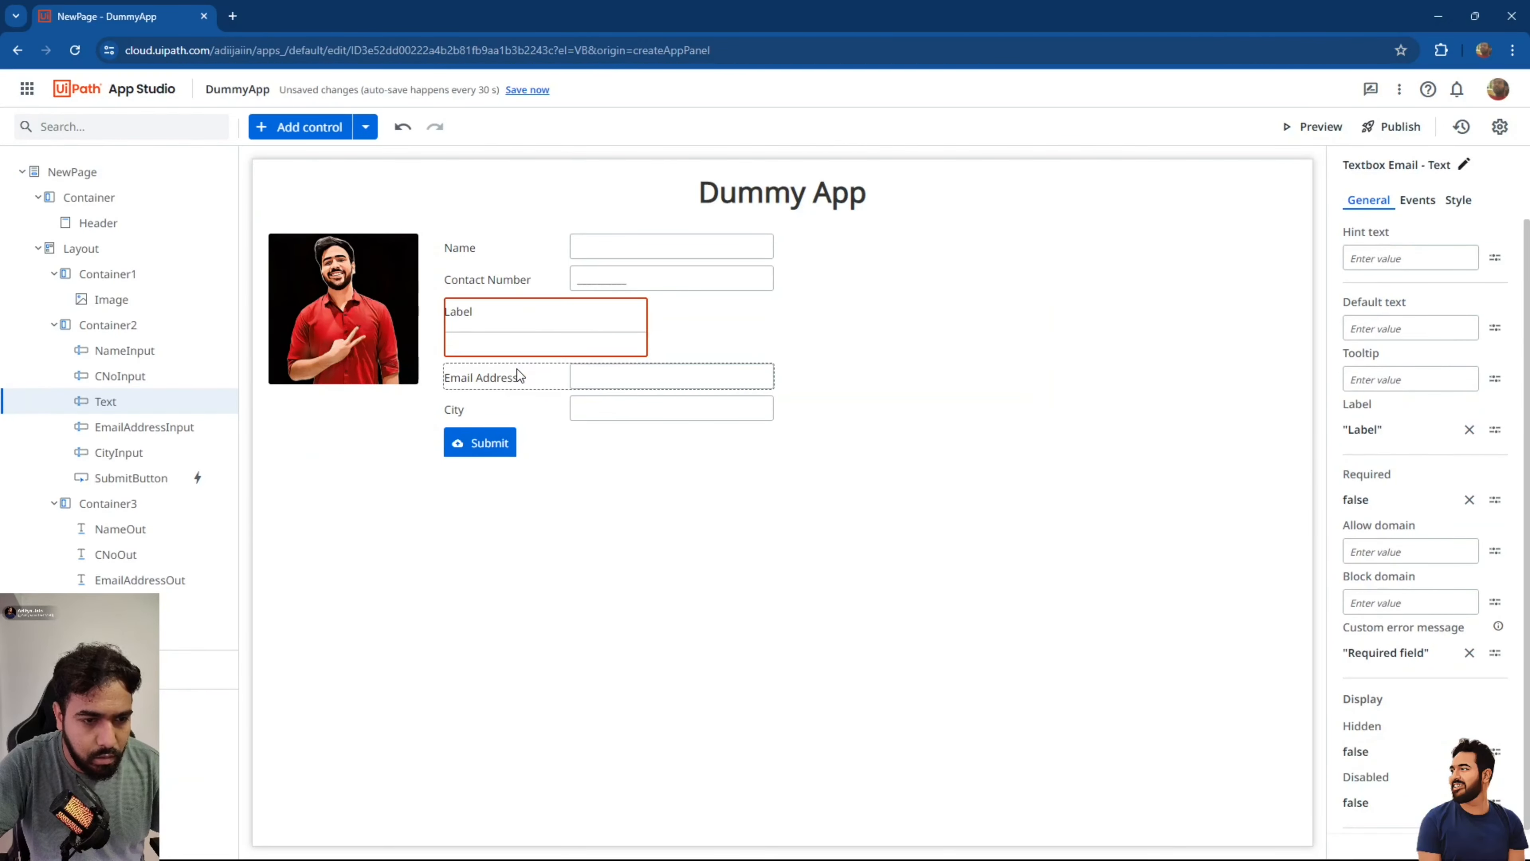
pyautogui.click(1470, 431)
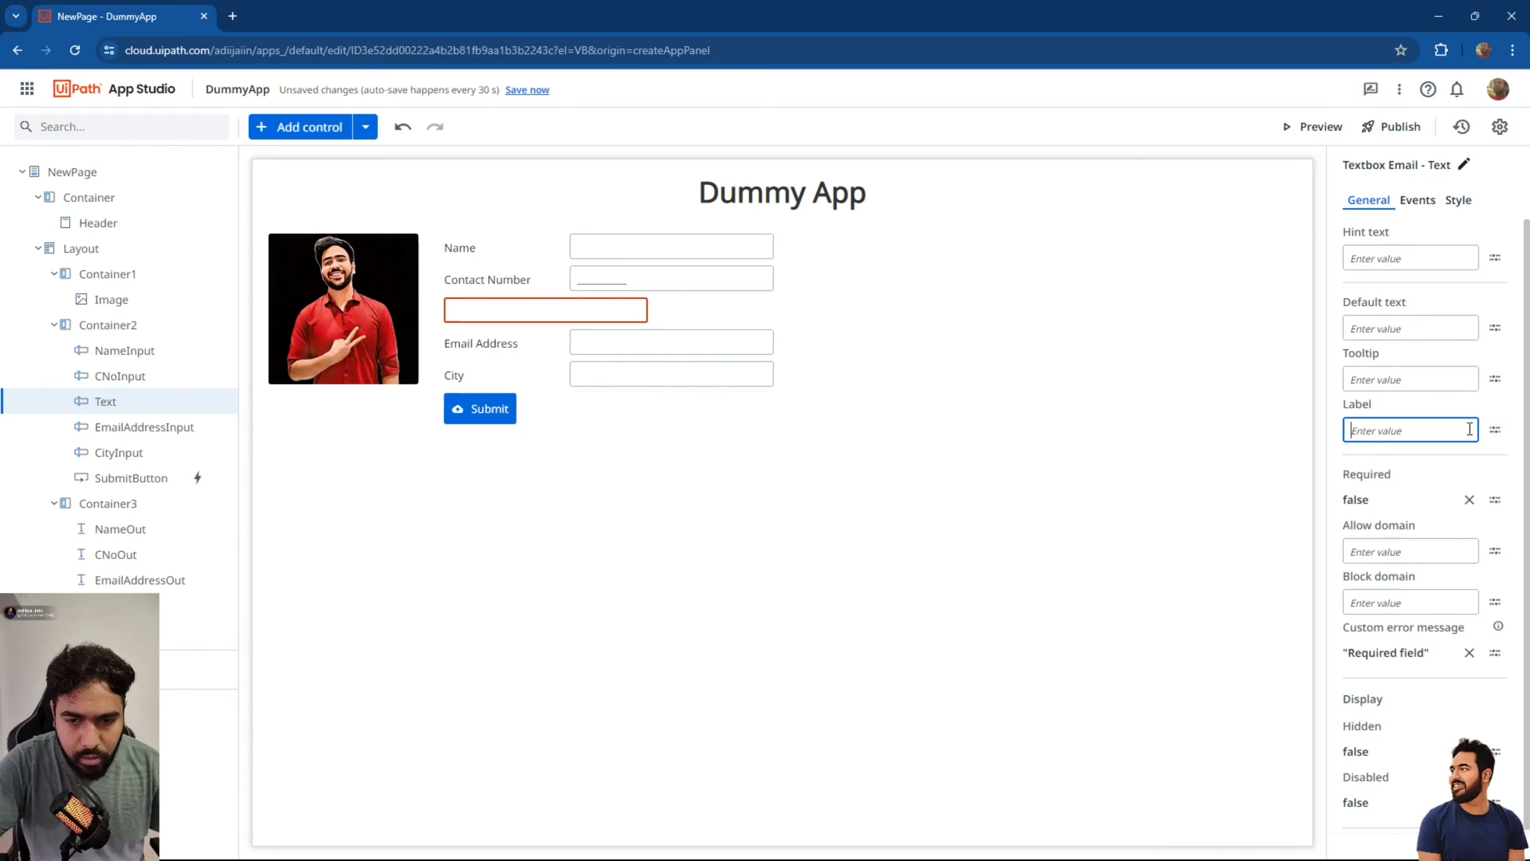
pyautogui.write('"e')
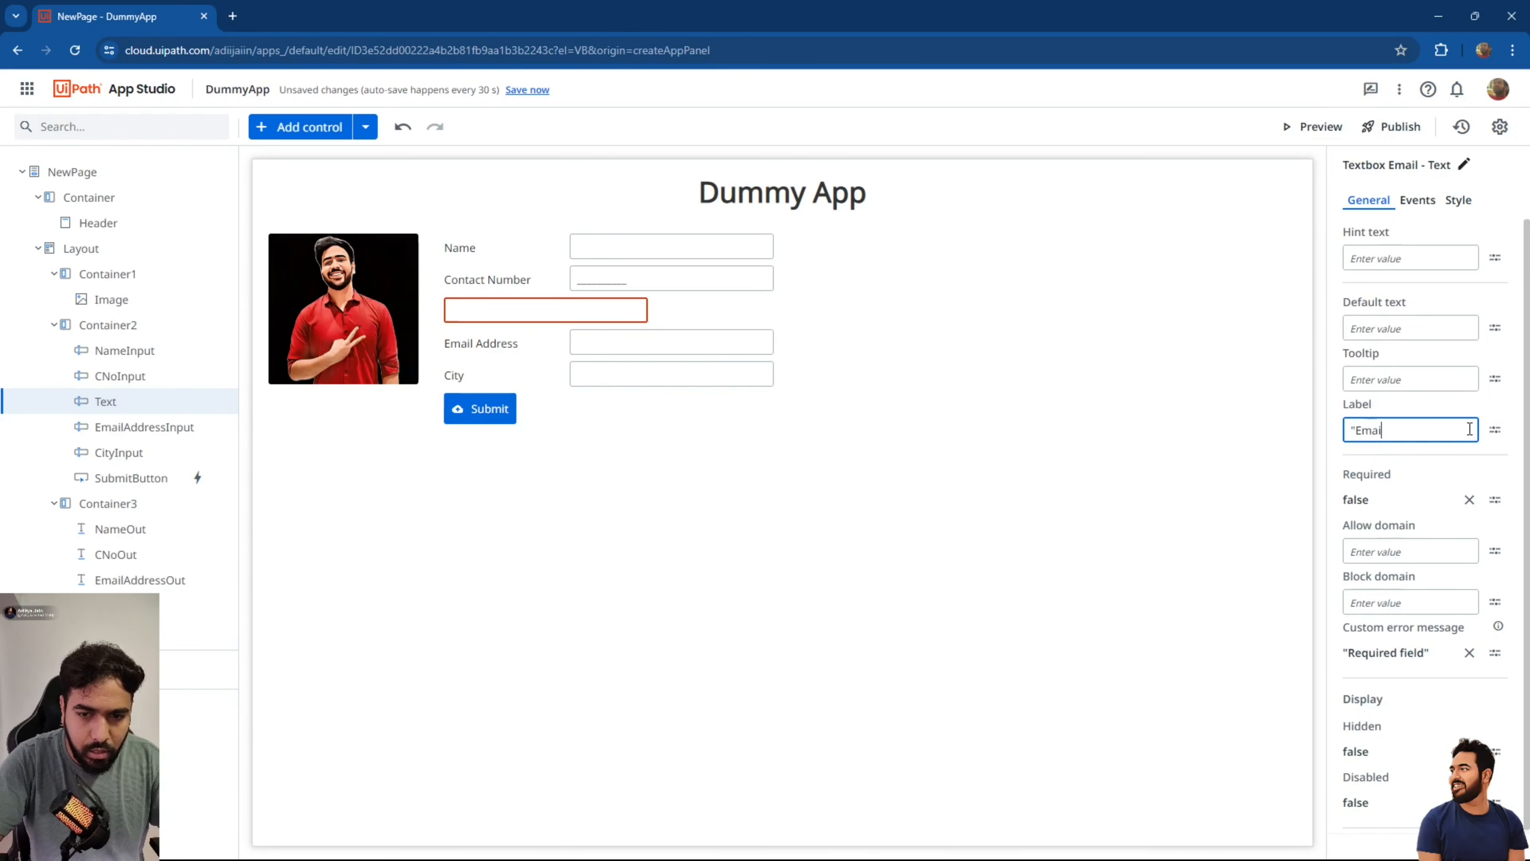
pyautogui.write('mail Address')
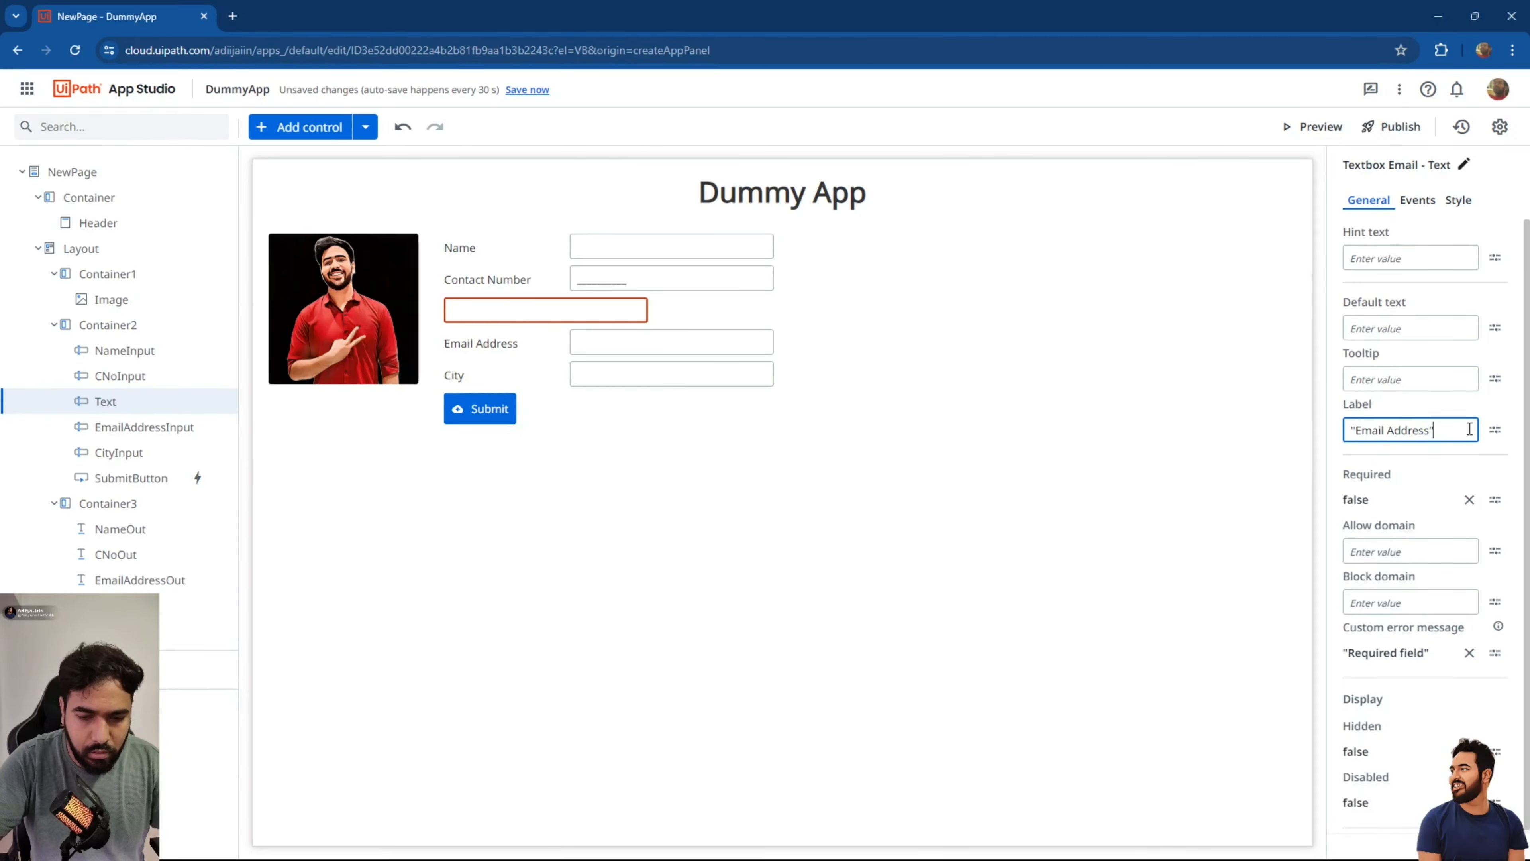
pyautogui.write('"')
pyautogui.click(734, 539)
# Place the new email label on the left and delete the old email textbox.
pyautogui.click(580, 311)
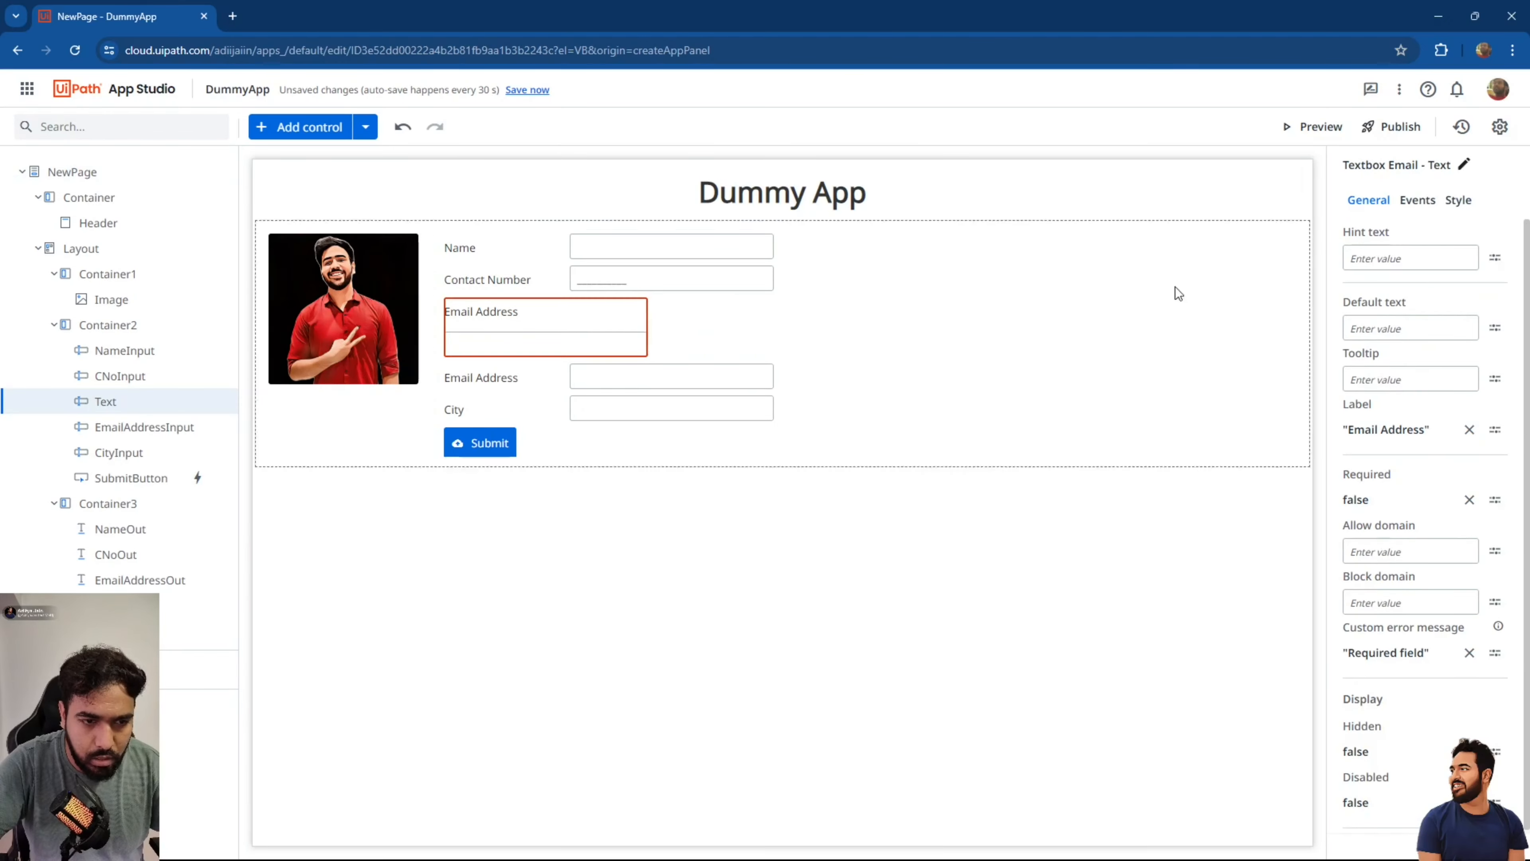
pyautogui.click(1456, 201)
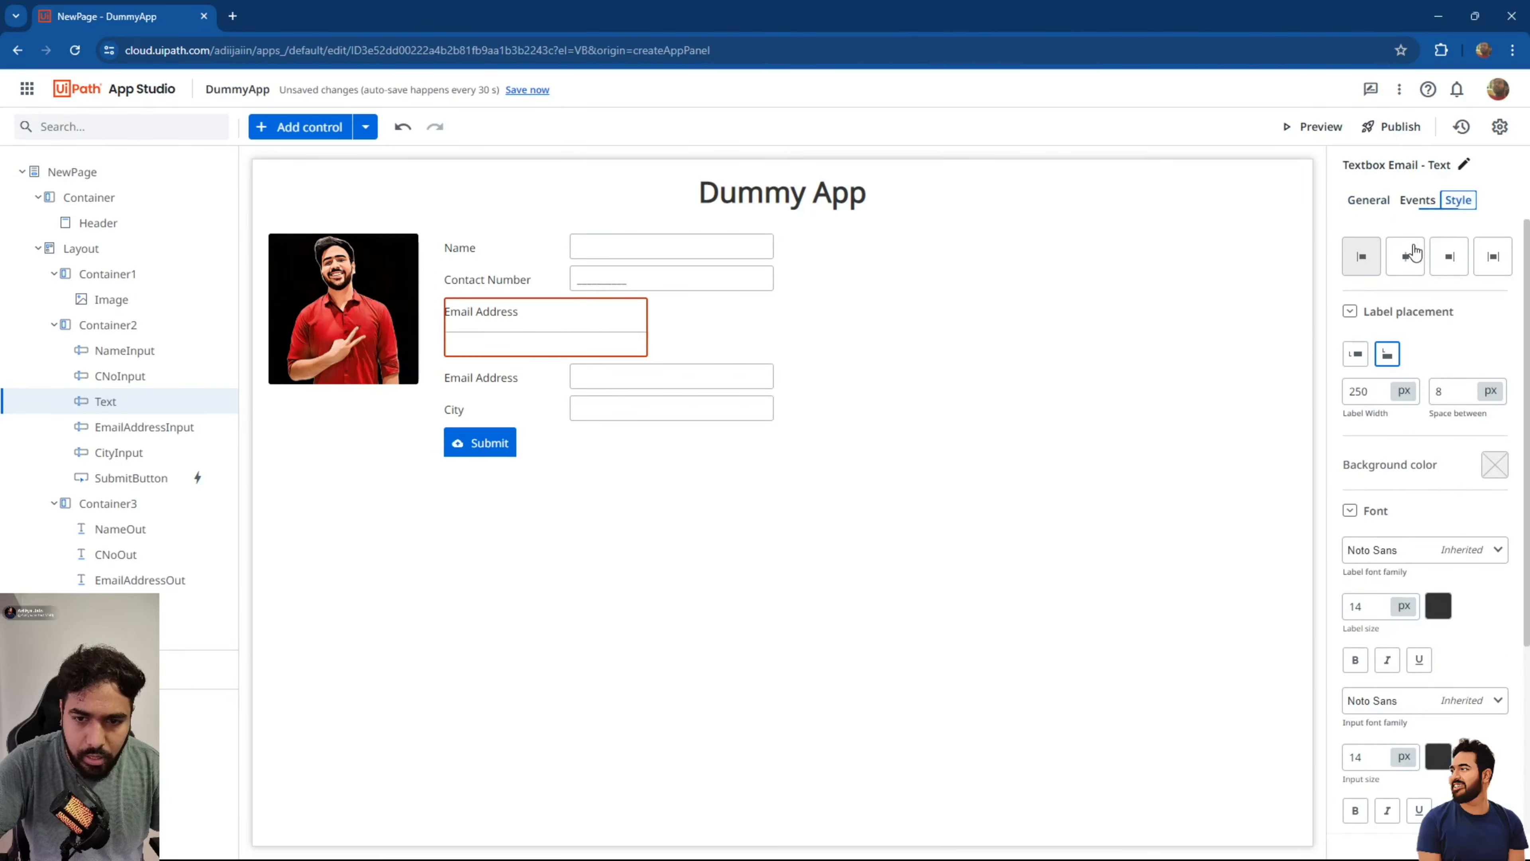
pyautogui.click(1363, 348)
pyautogui.click(1361, 390)
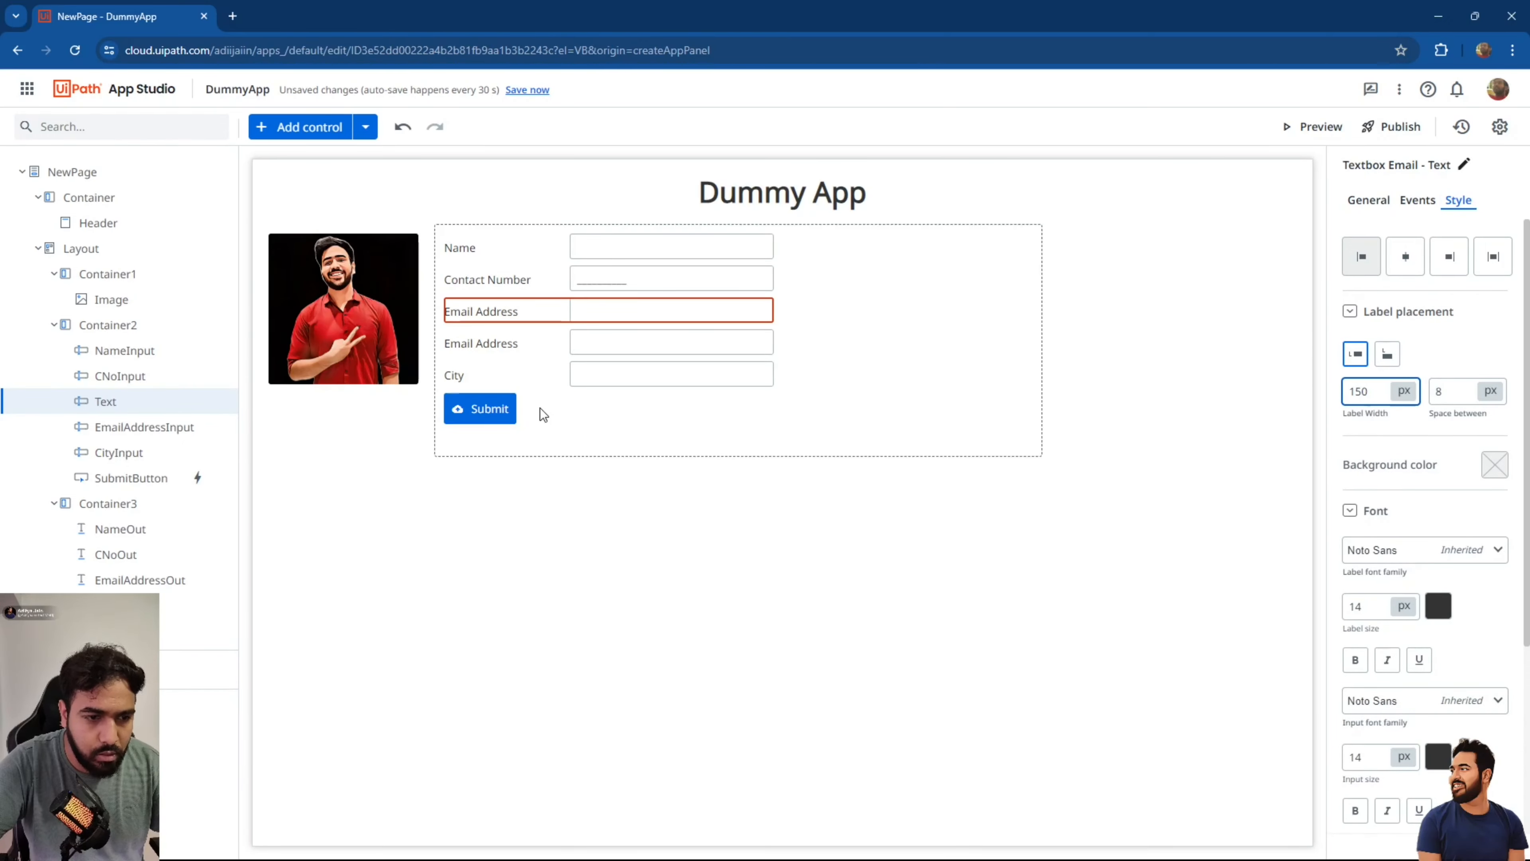
pyautogui.click(507, 351)
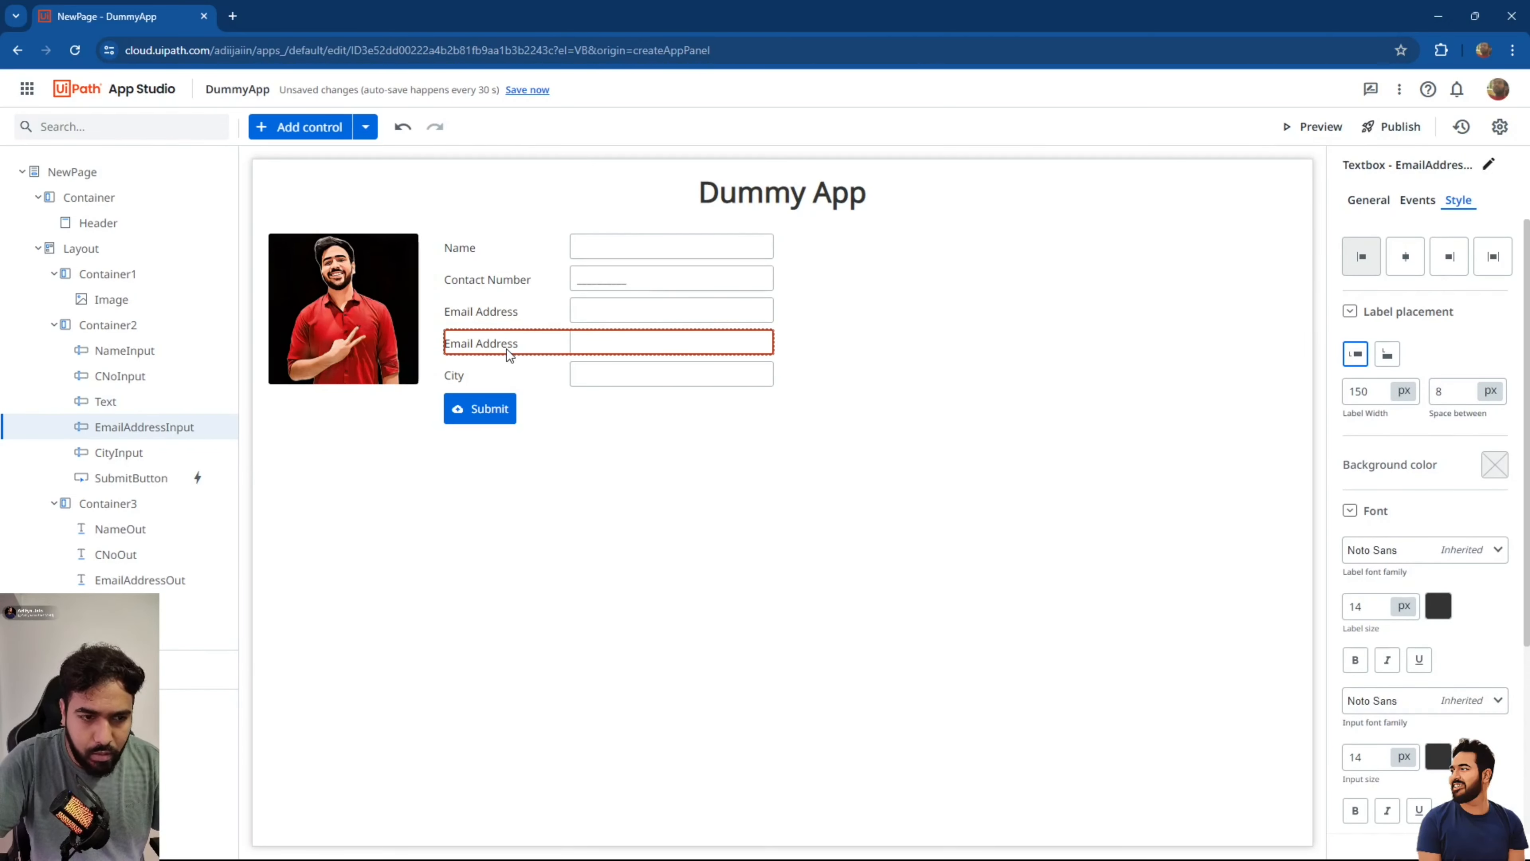
pyautogui.press('F12')
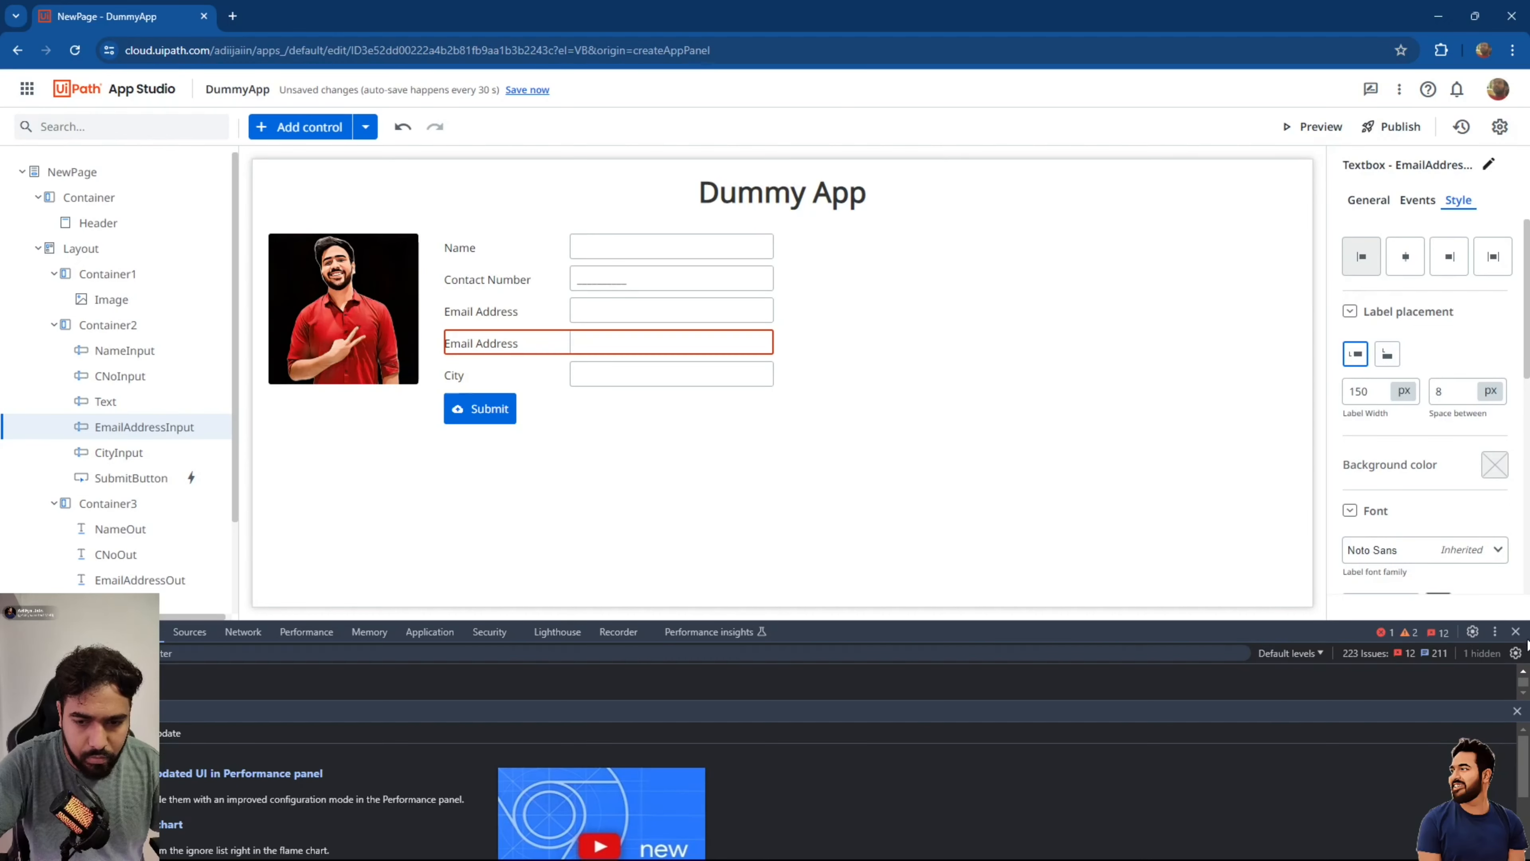
pyautogui.click(1516, 631)
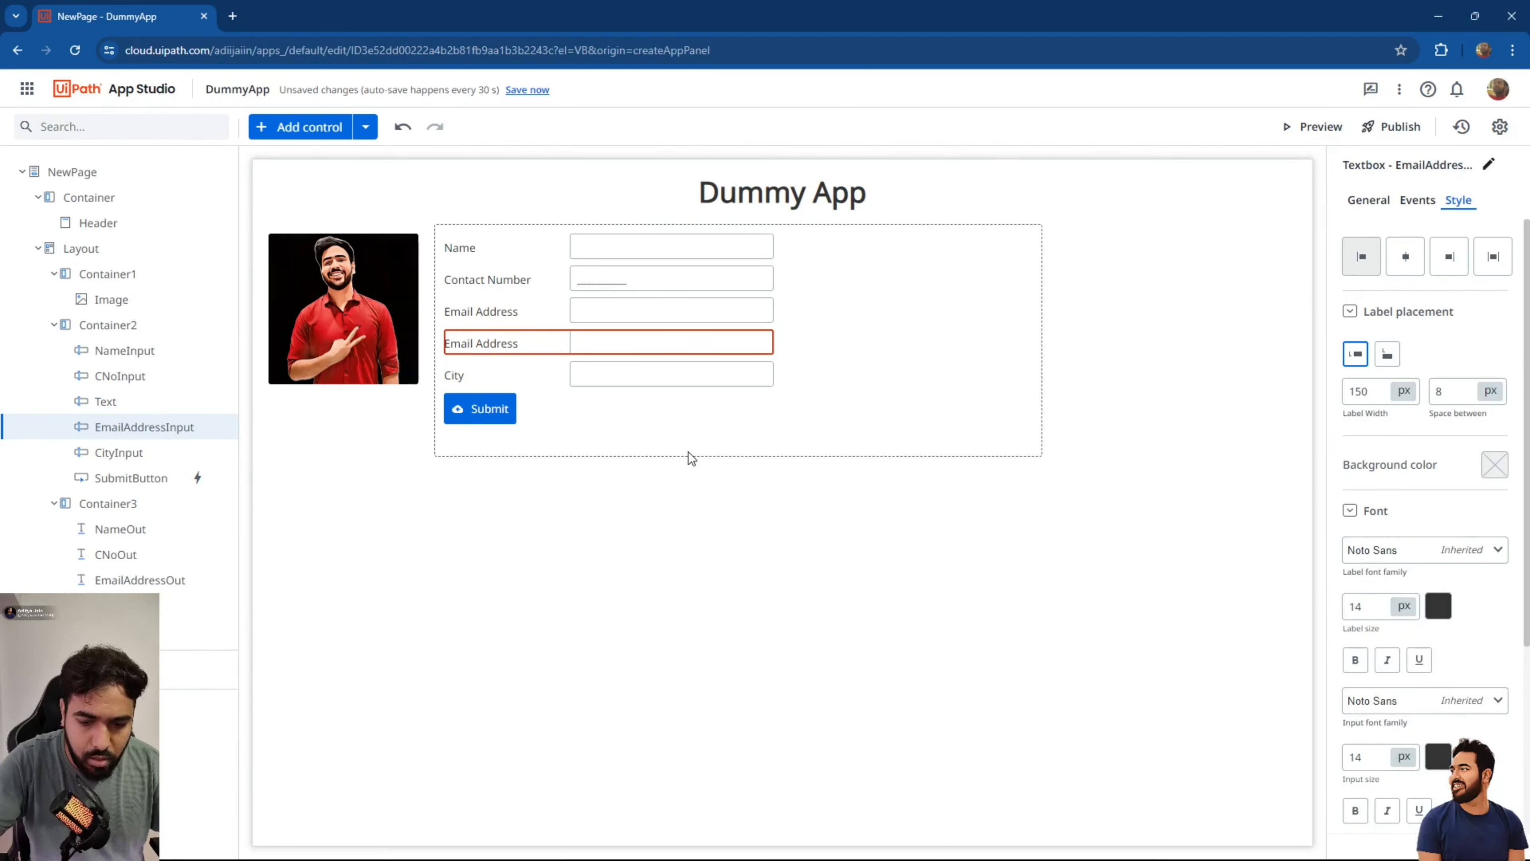
pyautogui.press('Delete')
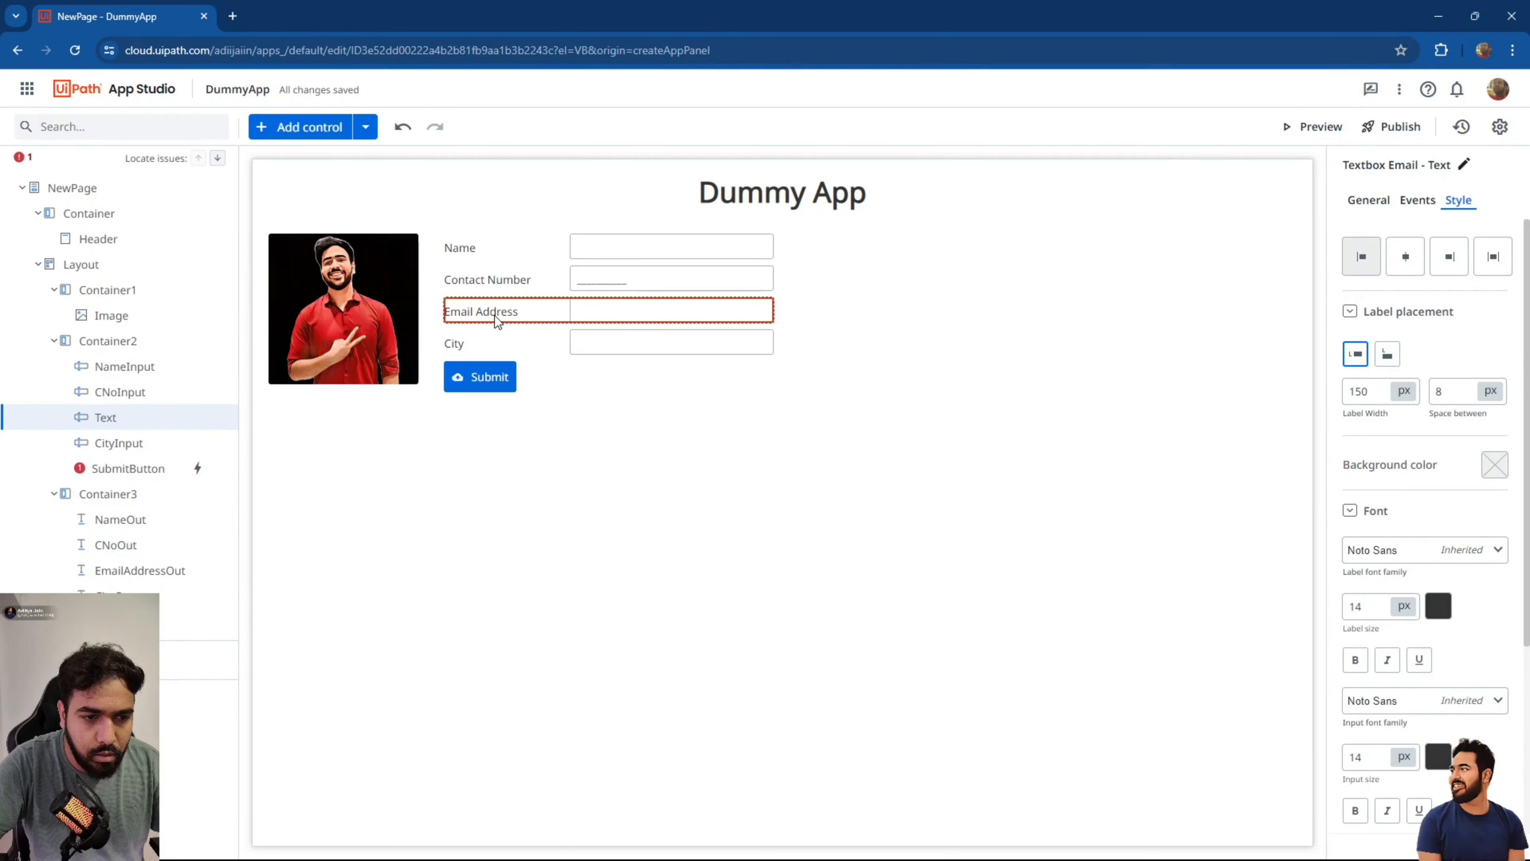
# Rename the new Text control in the page tree to EmailAddressInput.
pyautogui.doubleClick(106, 423)
pyautogui.write('E')
pyautogui.hotkey('ctrl', 'a')
pyautogui.write('Ema')
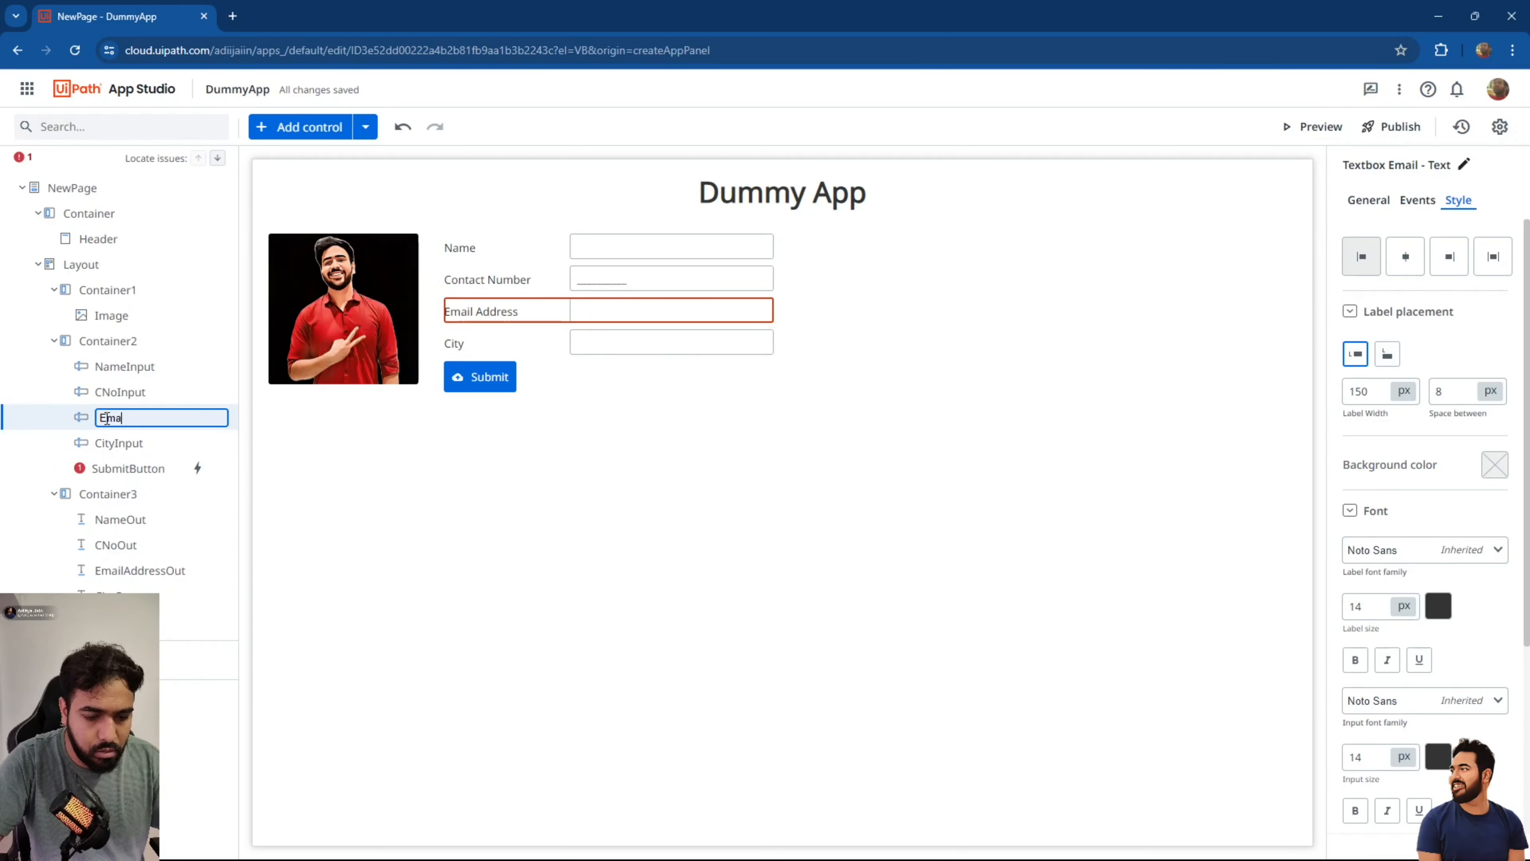
pyautogui.write('ilAddre')
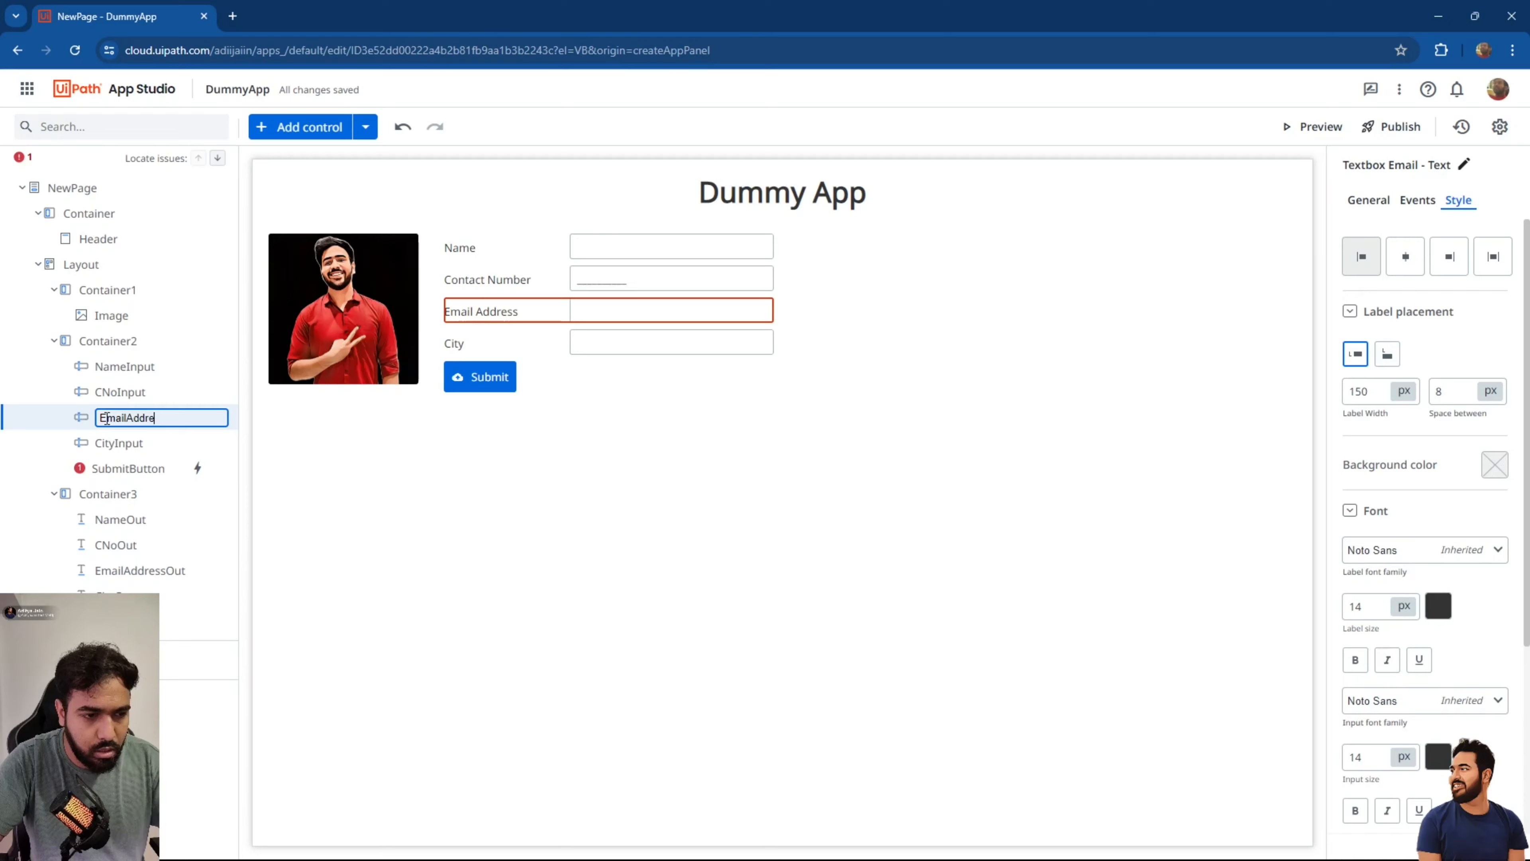
pyautogui.write('ssInpou')
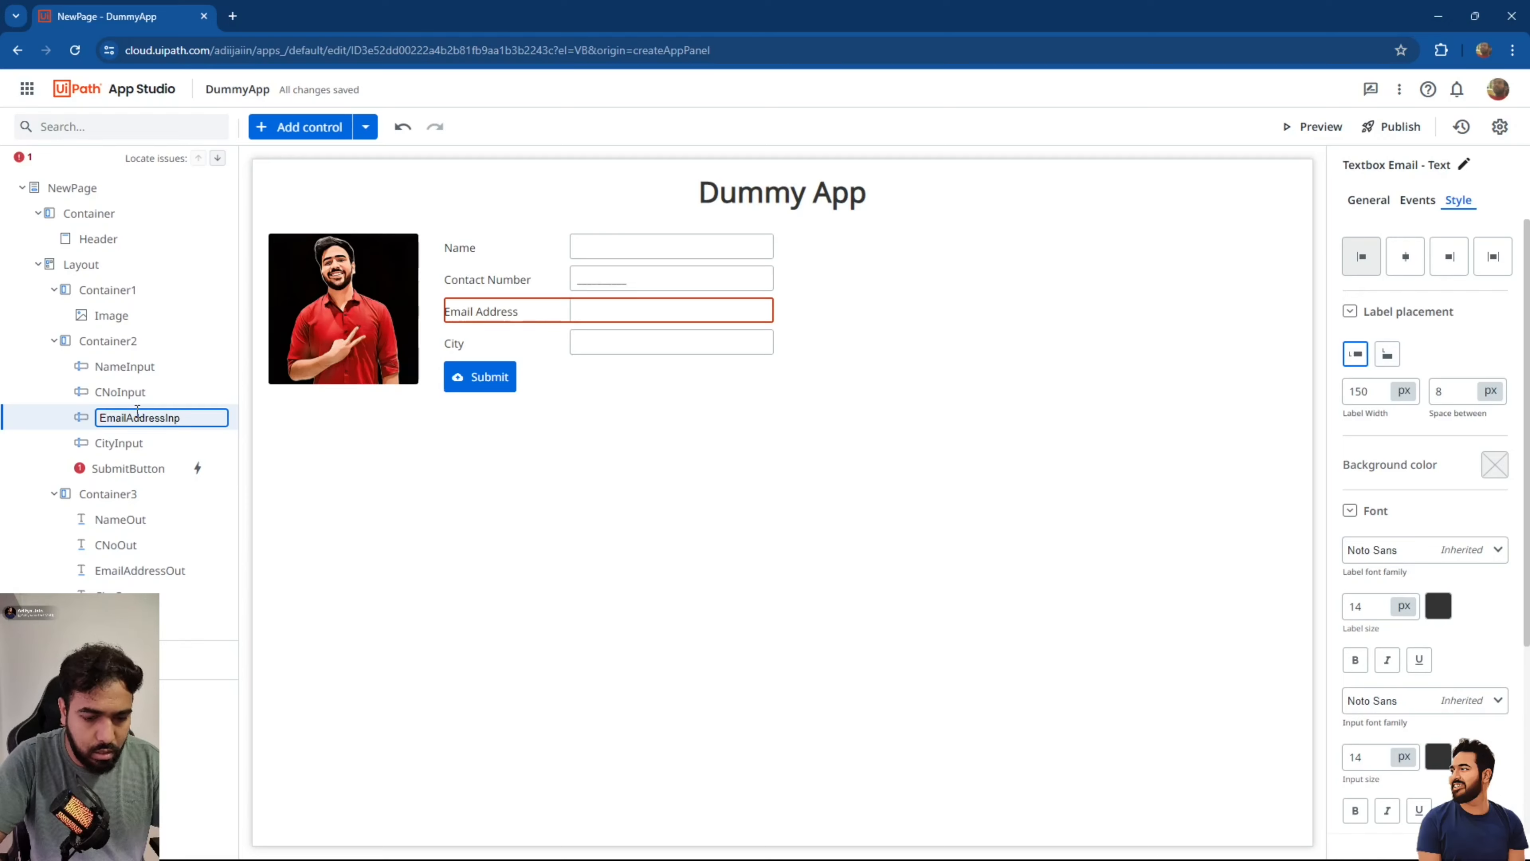
pyautogui.press('Return')
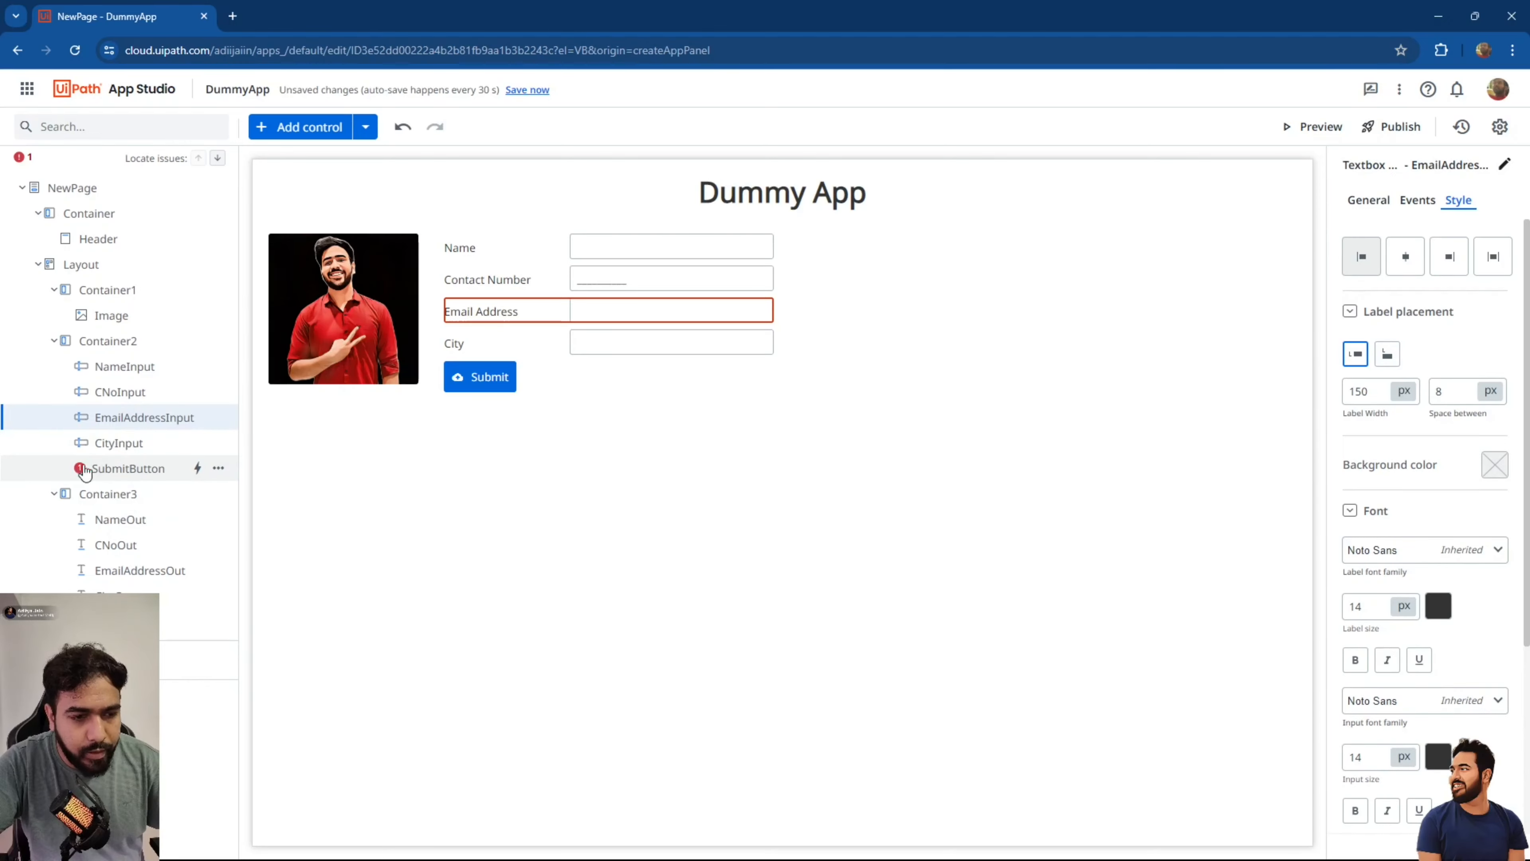
# Rebind the Submit button's email rule value to EmailAddressInput's Value.
pyautogui.click(197, 469)
pyautogui.scroll(-3, 471, 512)
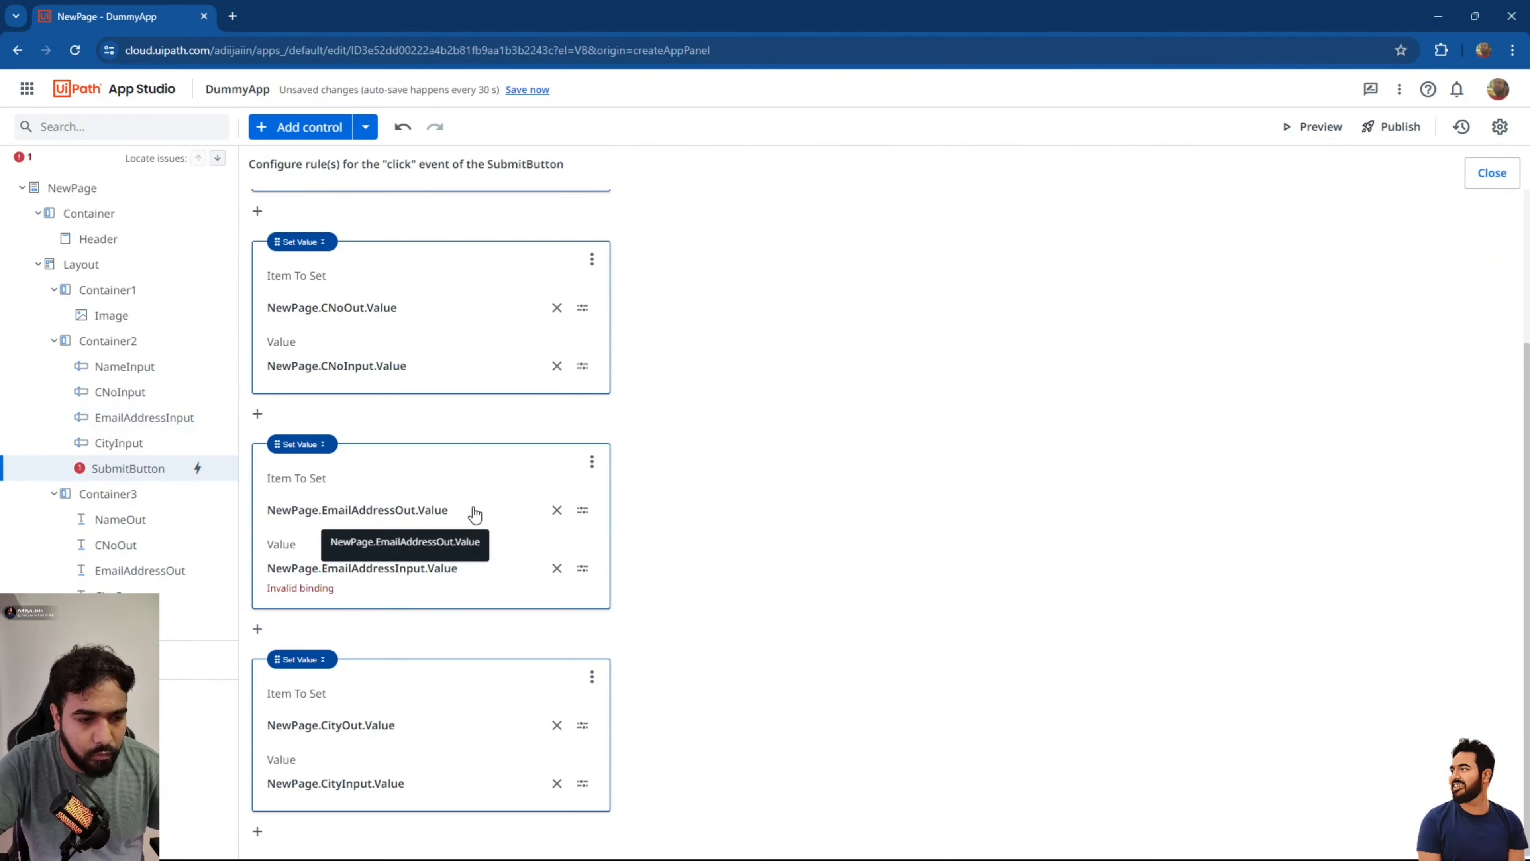
pyautogui.click(556, 568)
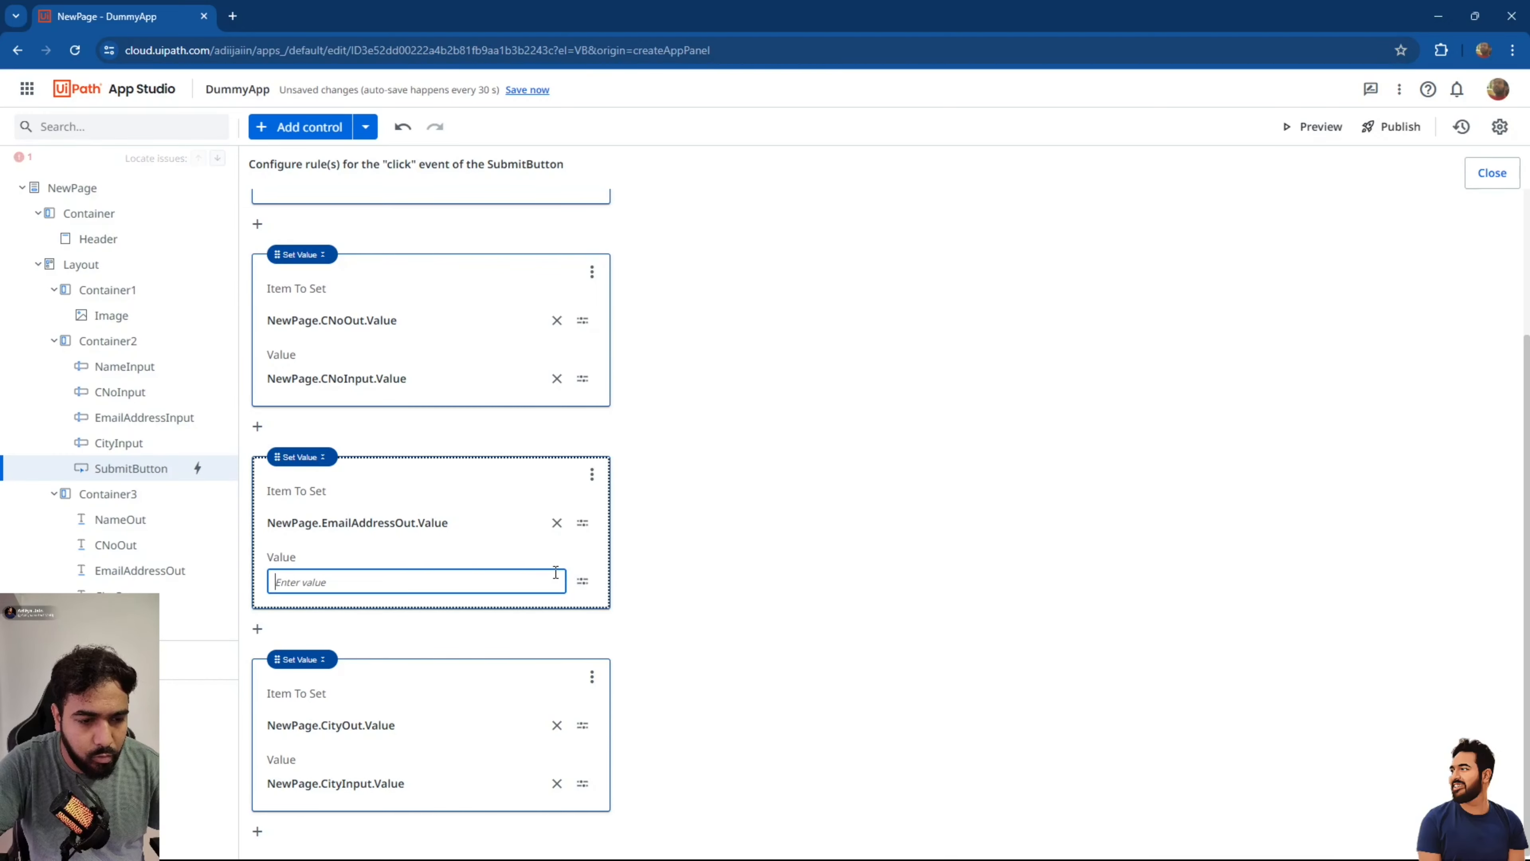
pyautogui.click(581, 580)
pyautogui.click(634, 674)
pyautogui.scroll(-4, 860, 679)
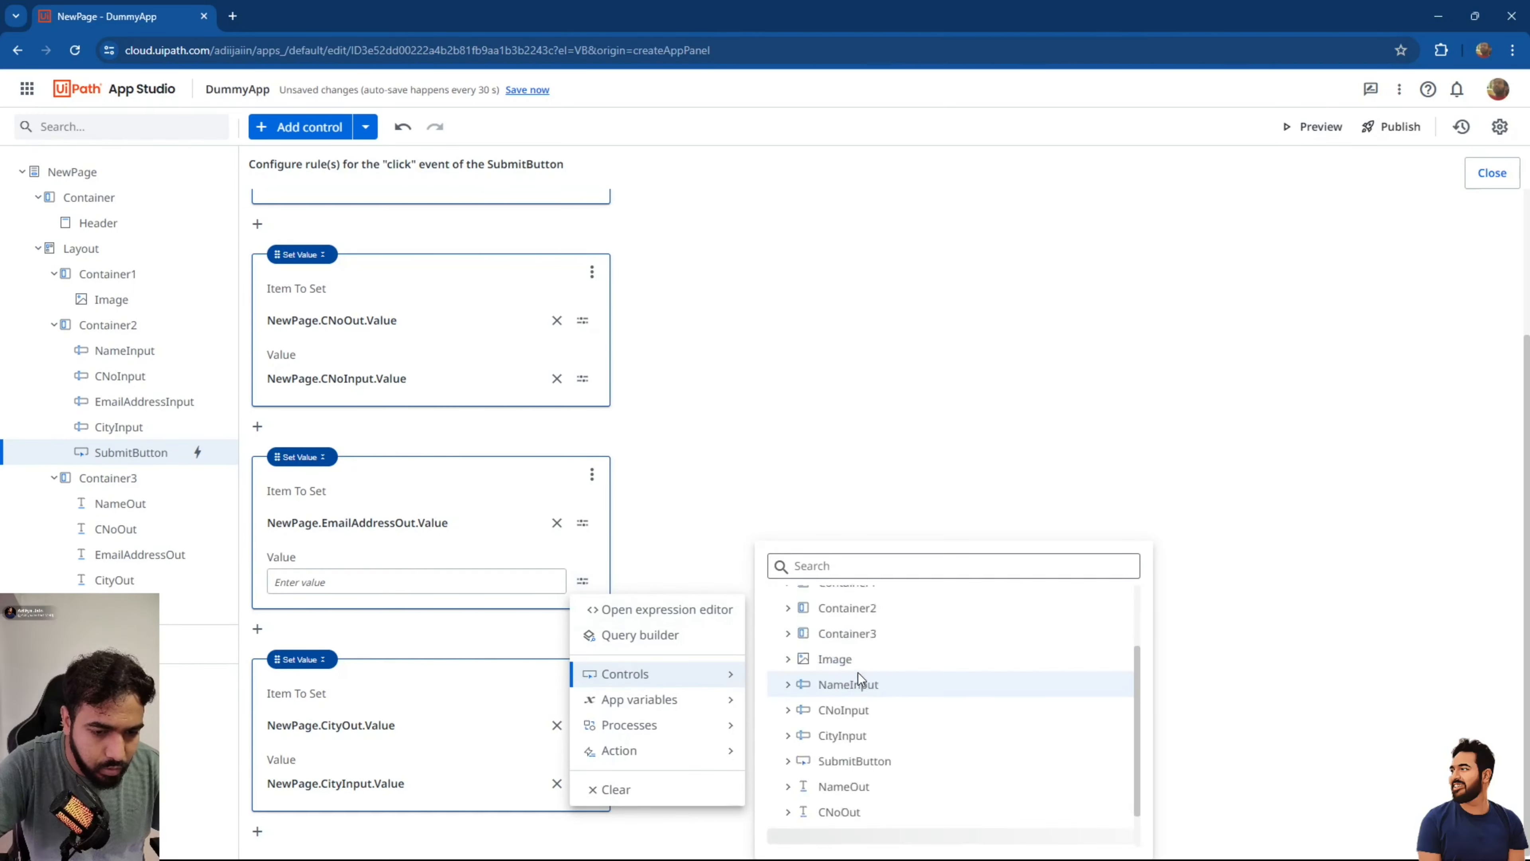
pyautogui.click(789, 827)
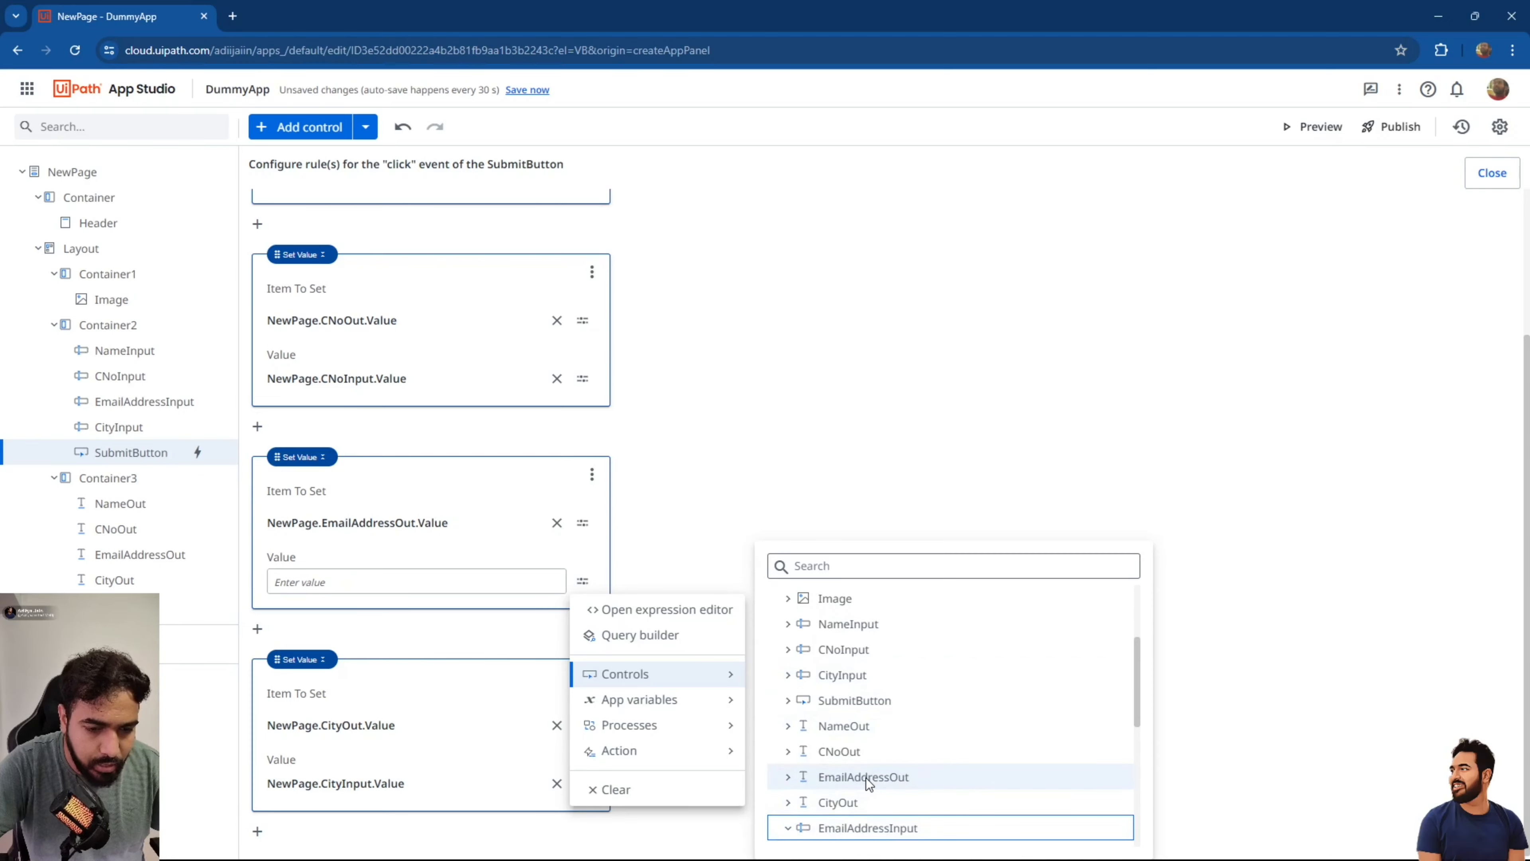
pyautogui.scroll(-3, 864, 779)
pyautogui.click(856, 688)
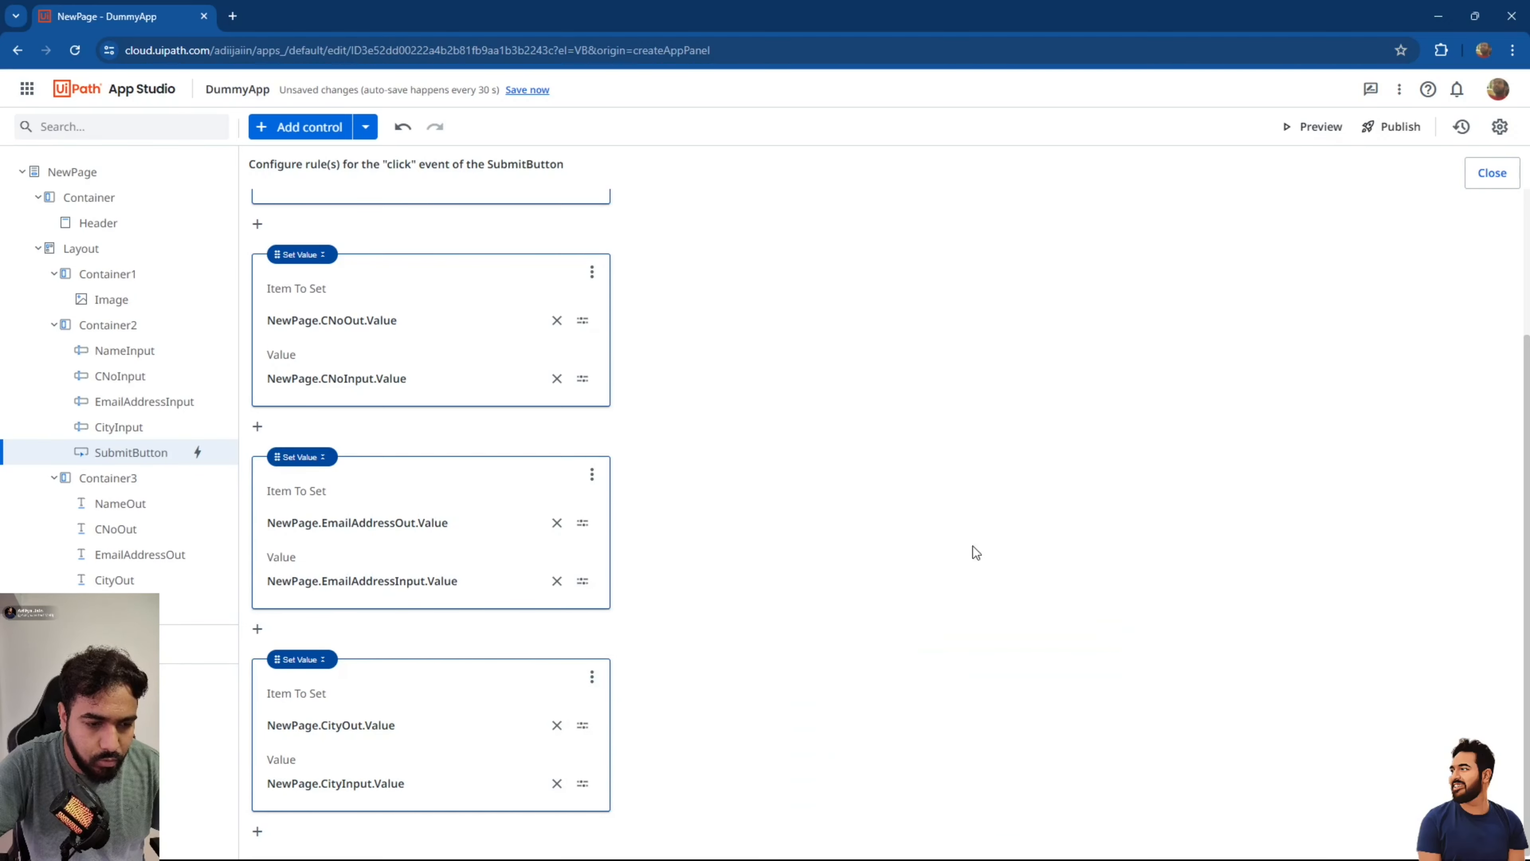
# Close the rule editor, save the app, and launch a preview.
pyautogui.click(1488, 175)
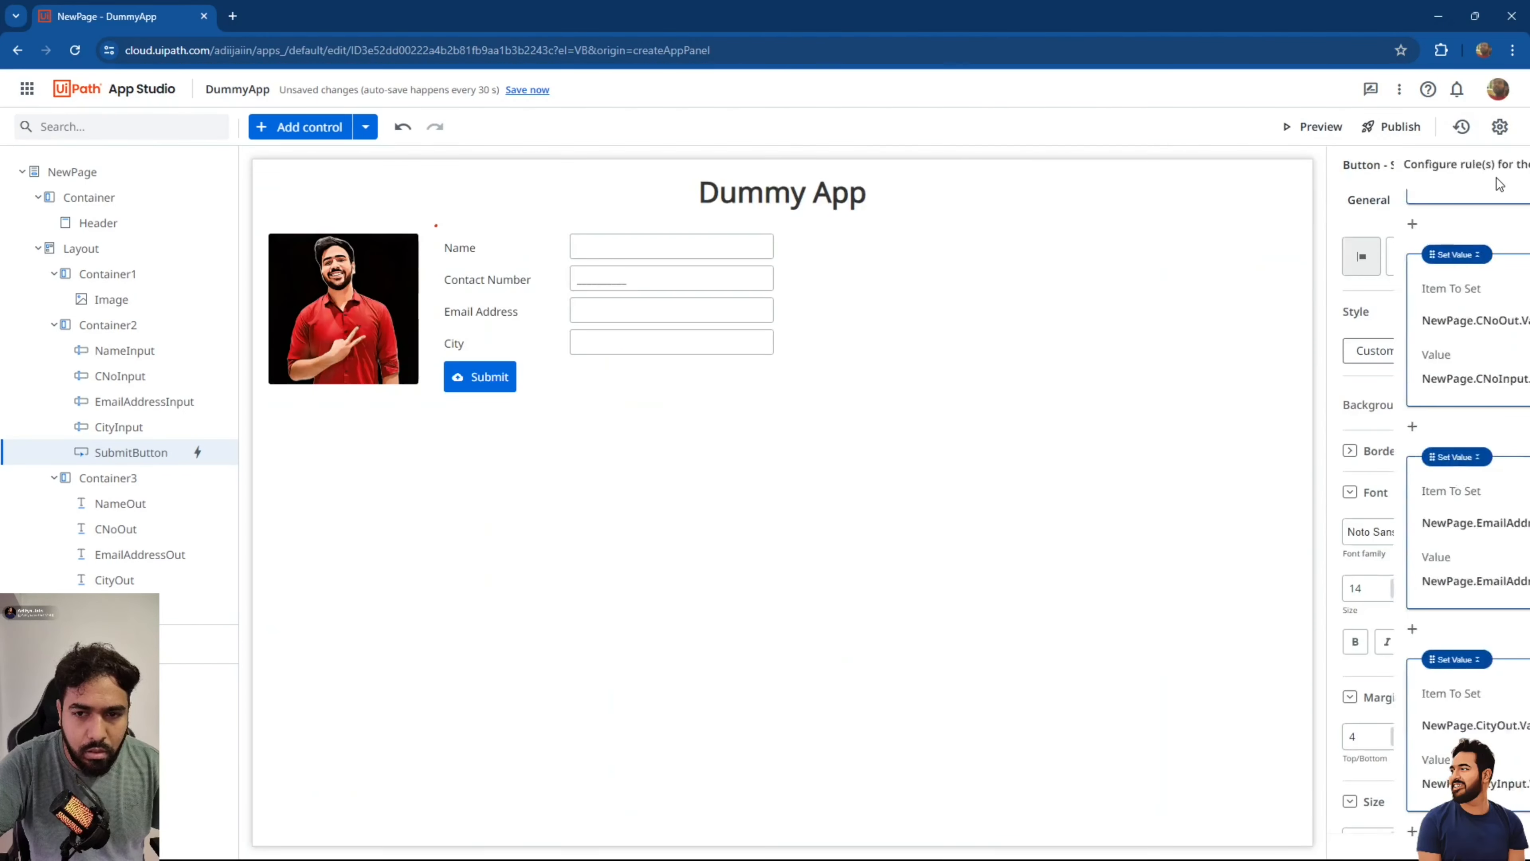
pyautogui.click(526, 90)
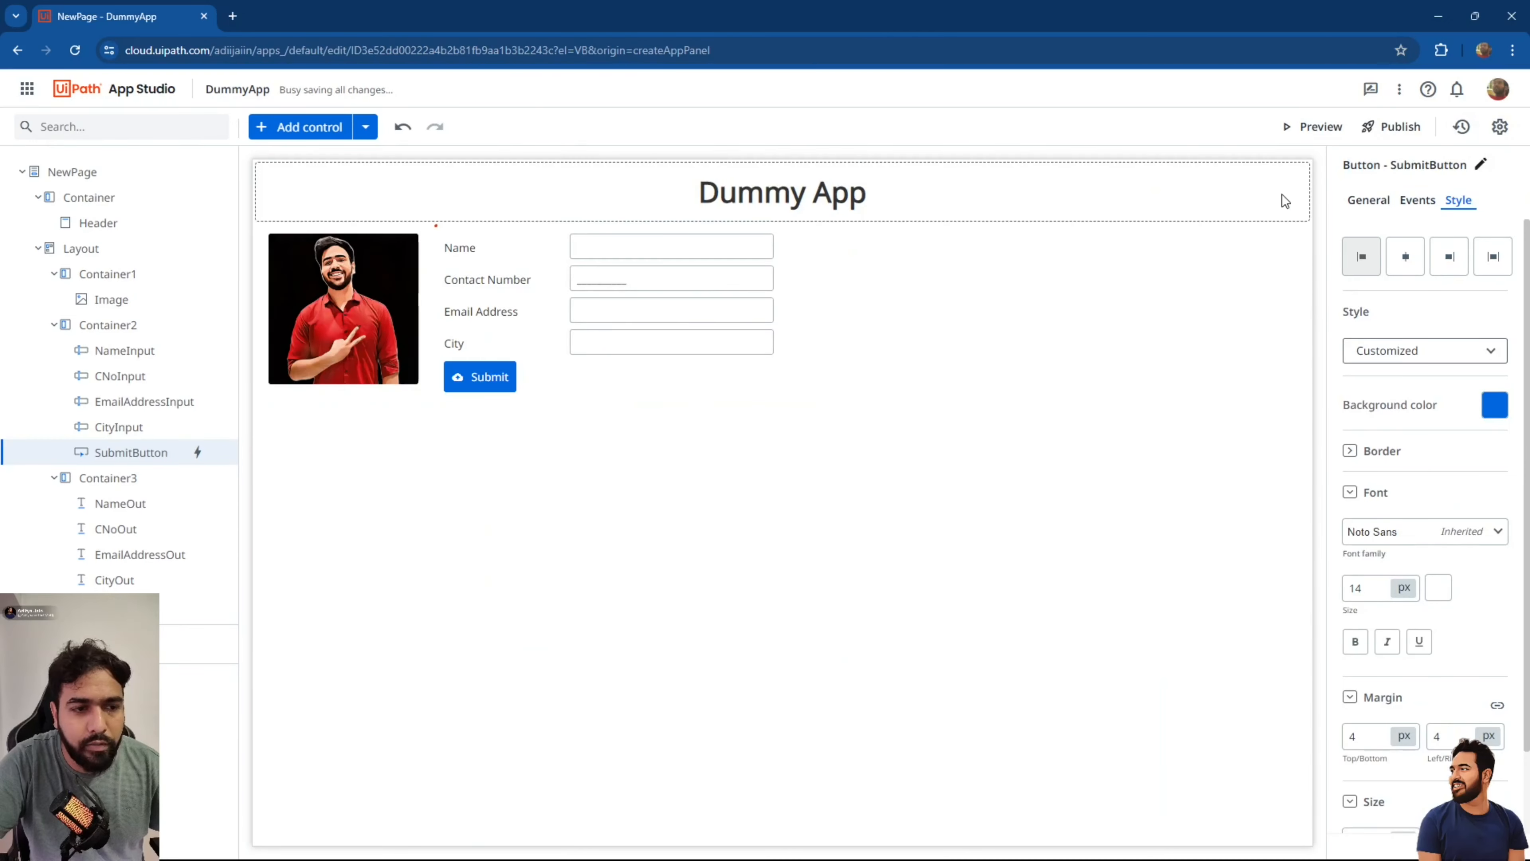
pyautogui.click(1313, 128)
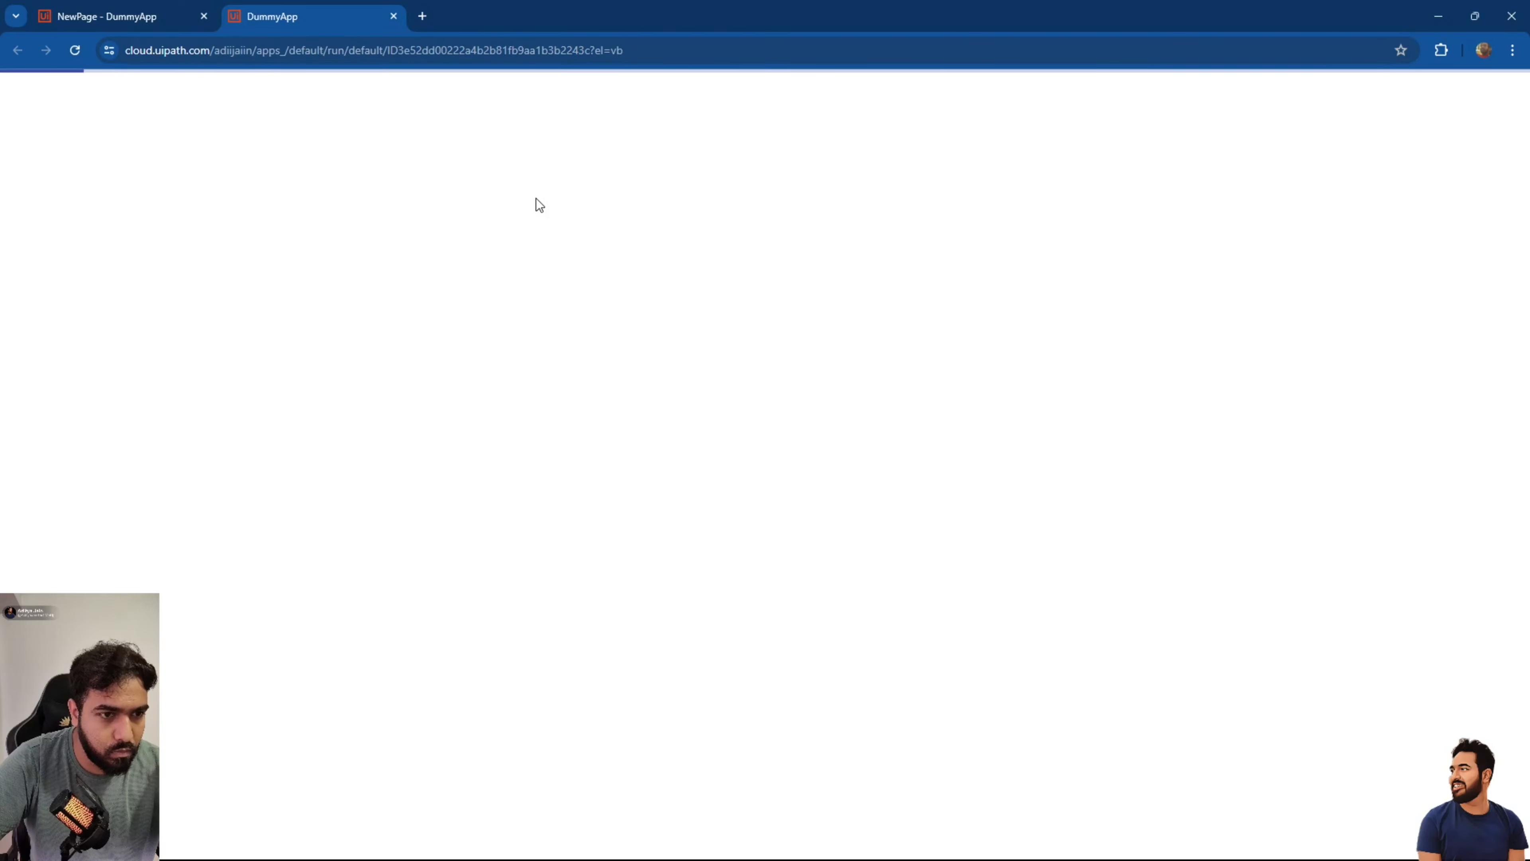
pyautogui.click(444, 156)
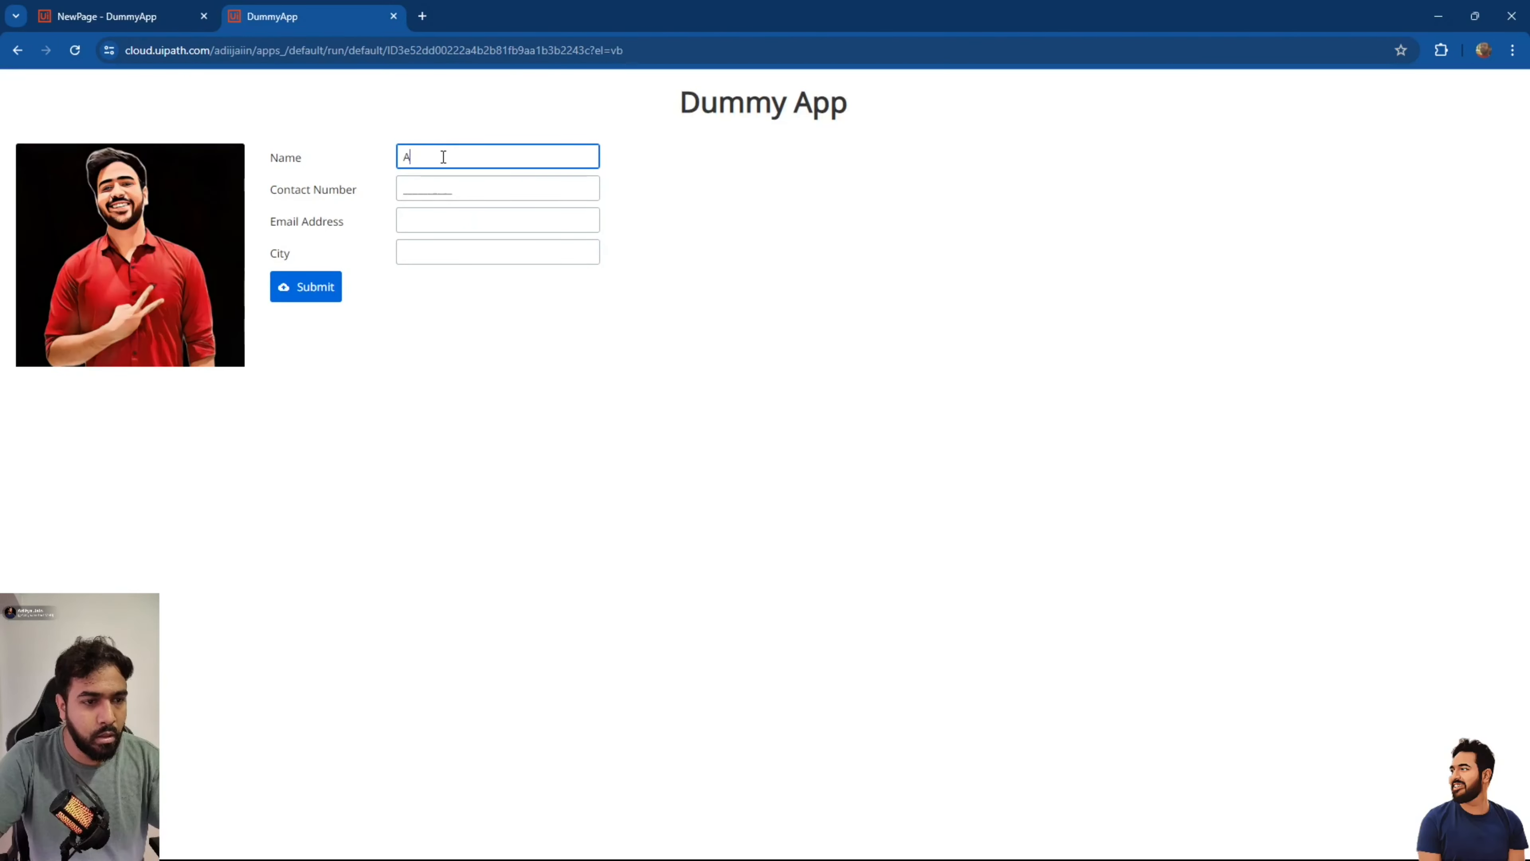
pyautogui.write('Aditya')
pyautogui.press('Tab')
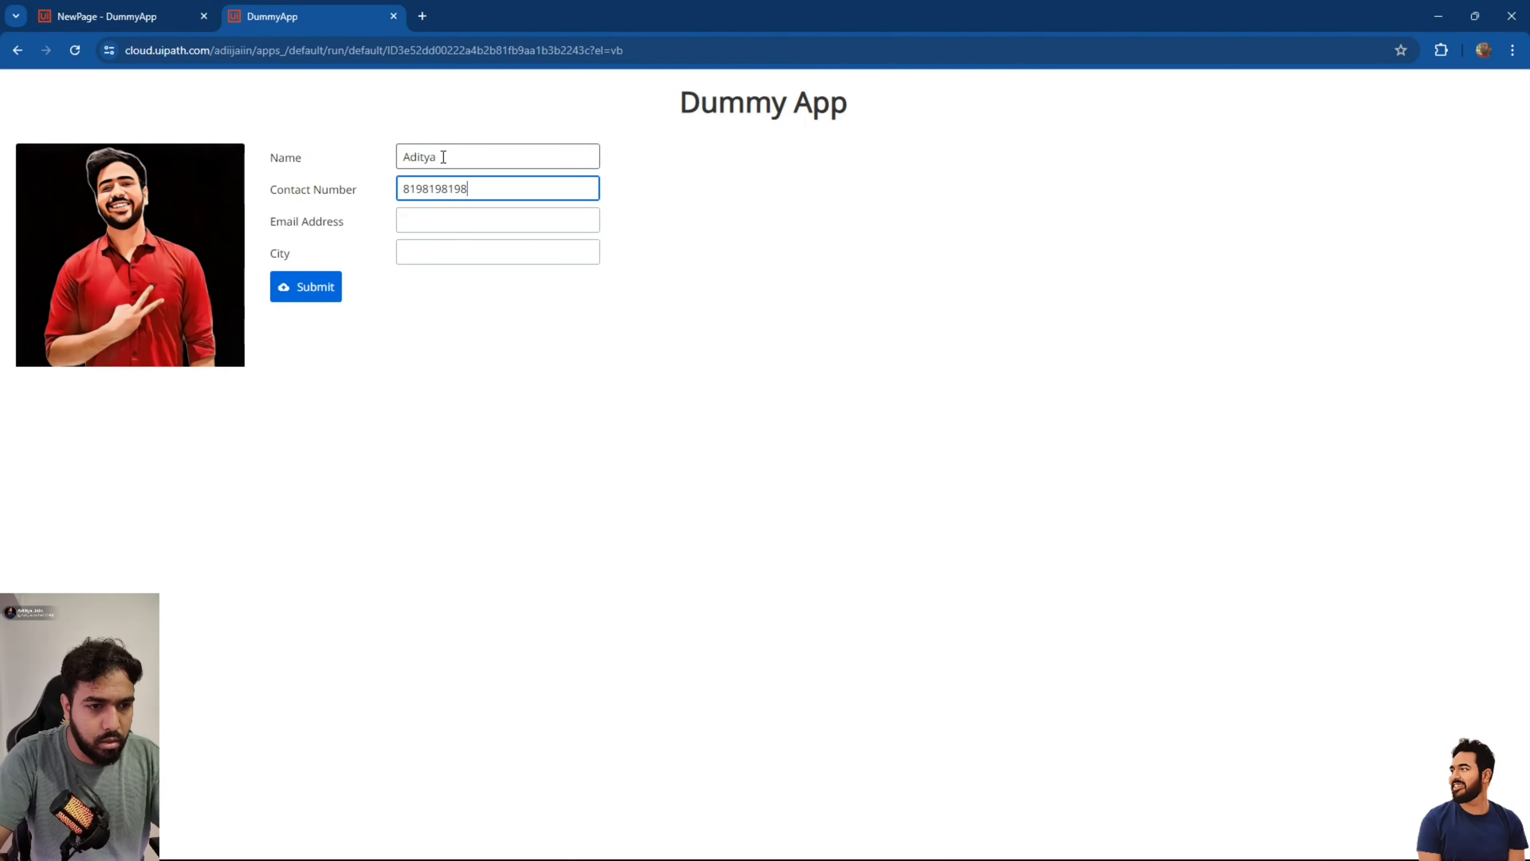
pyautogui.press('Tab')
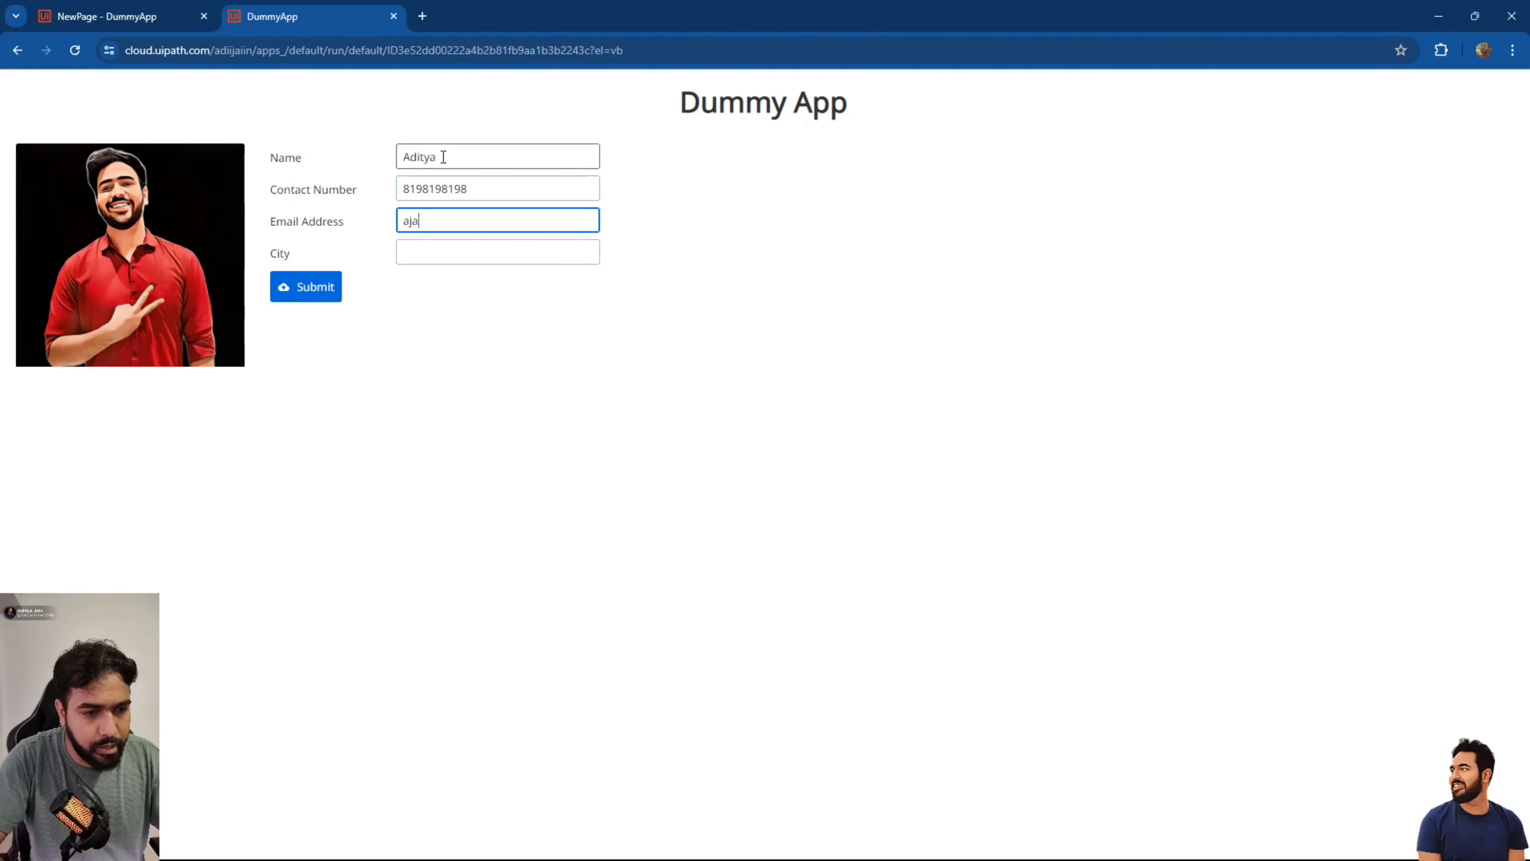
pyautogui.press('Tab')
pyautogui.click(435, 219)
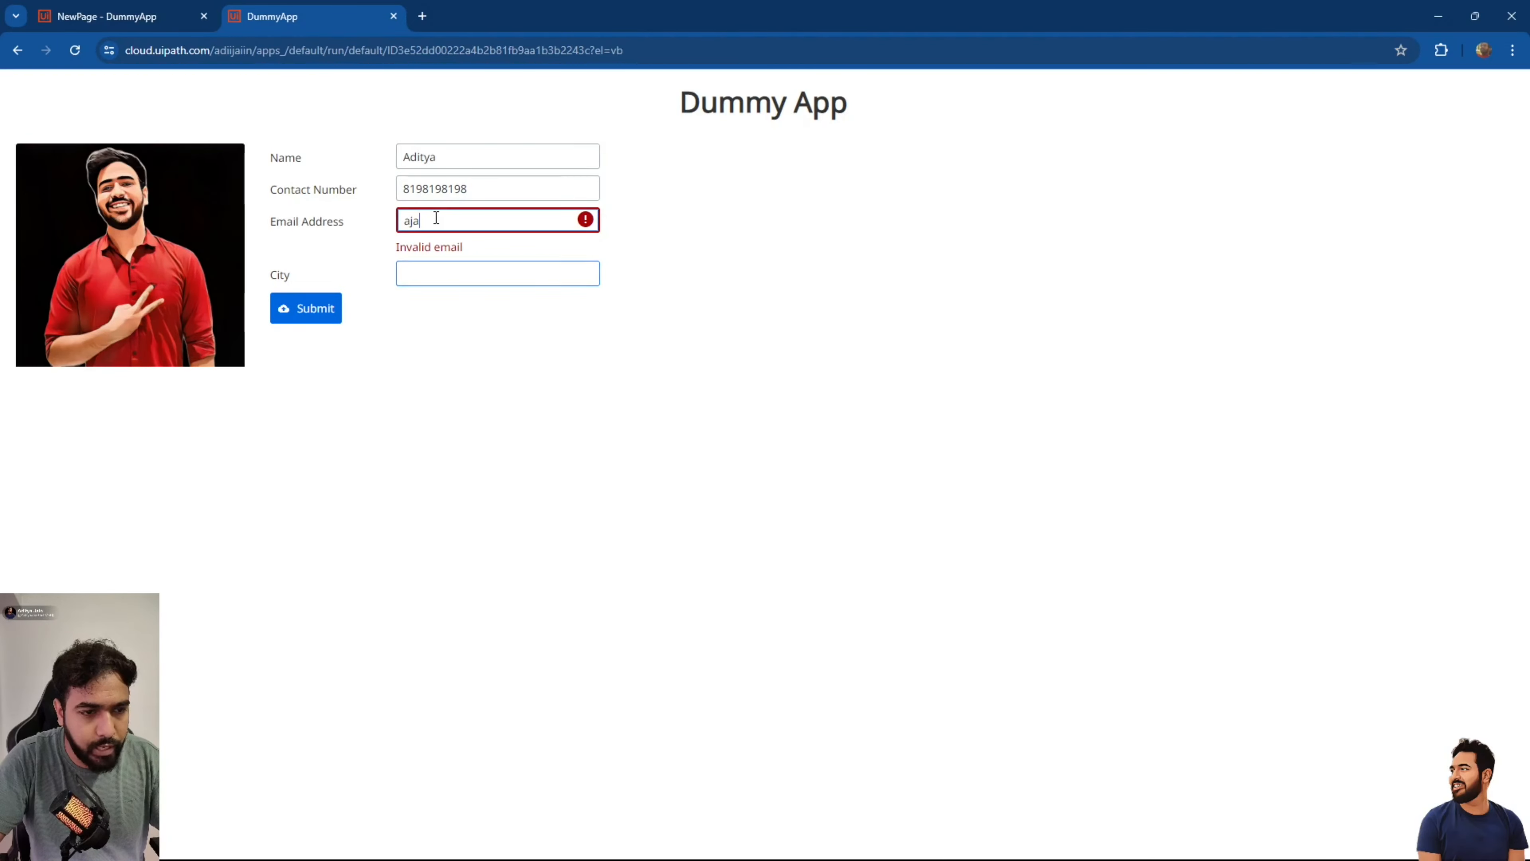
pyautogui.write('@')
pyautogui.press('Tab')
pyautogui.click(436, 219)
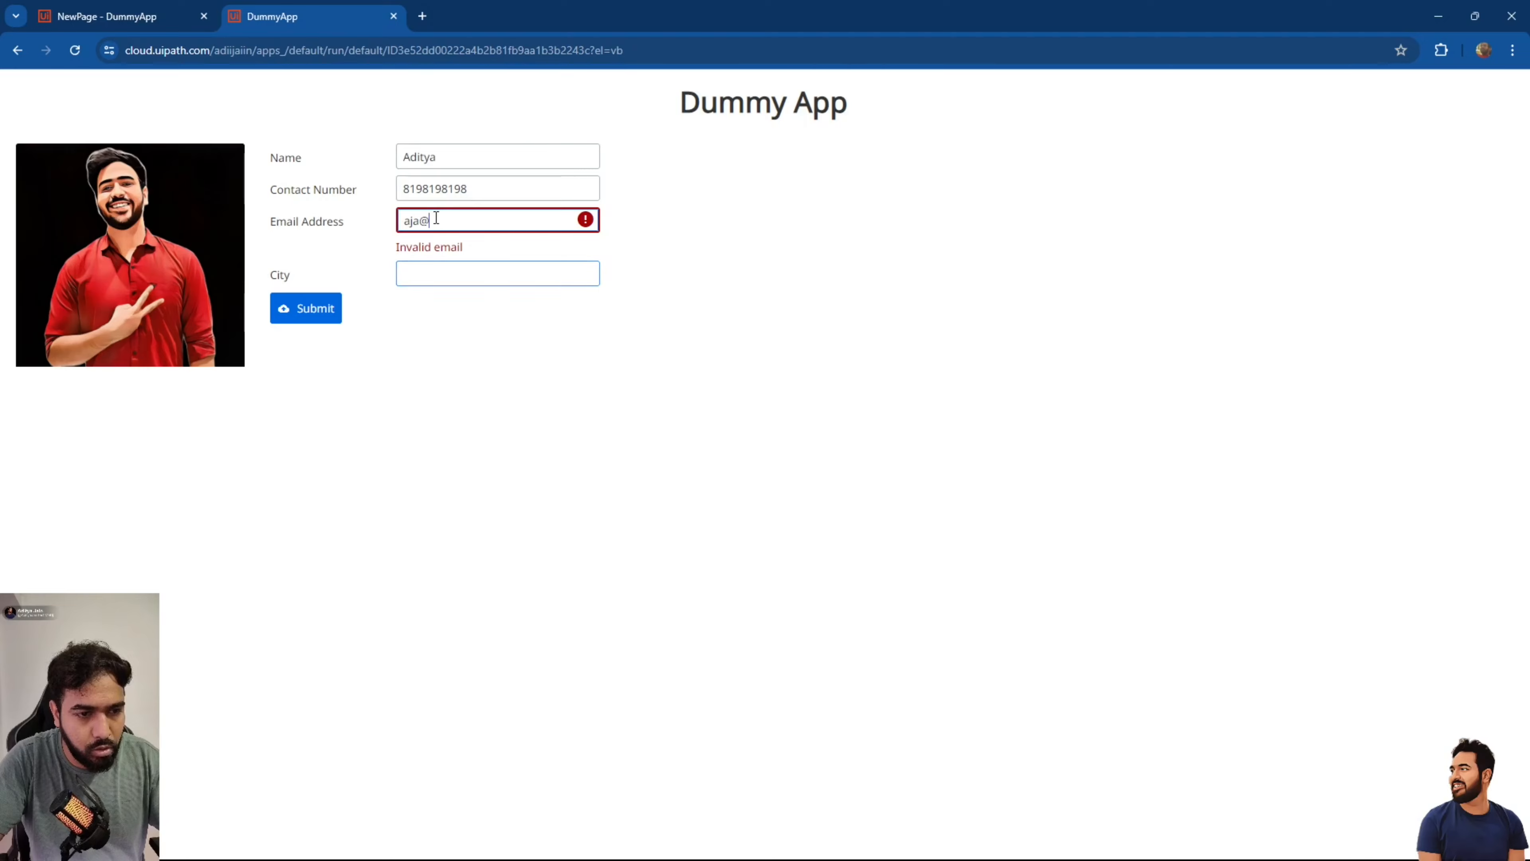
pyautogui.write('gmail')
pyautogui.press('Tab')
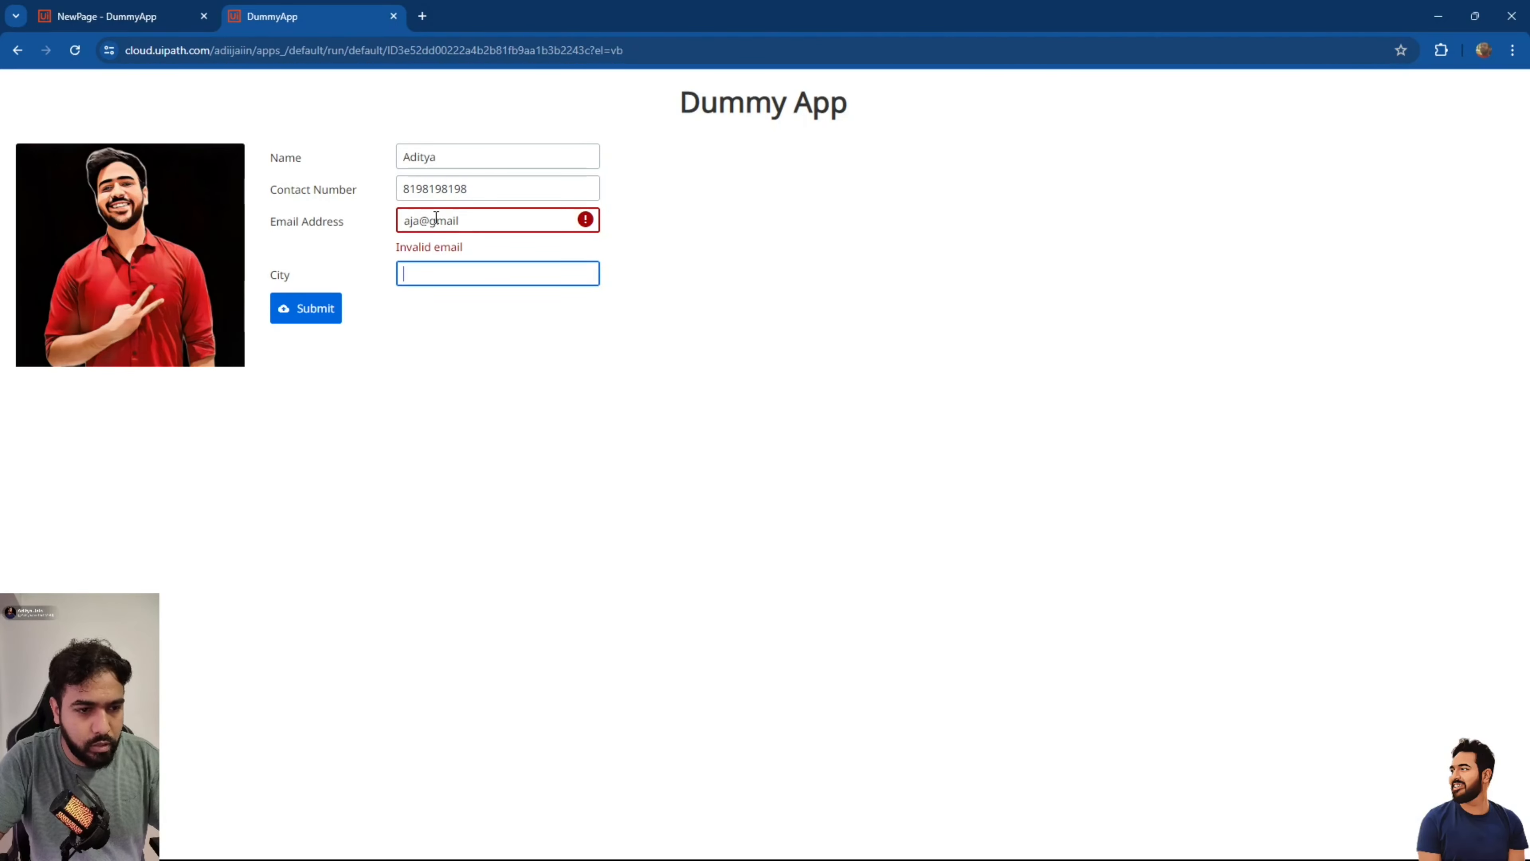
pyautogui.click(525, 218)
pyautogui.write('.c')
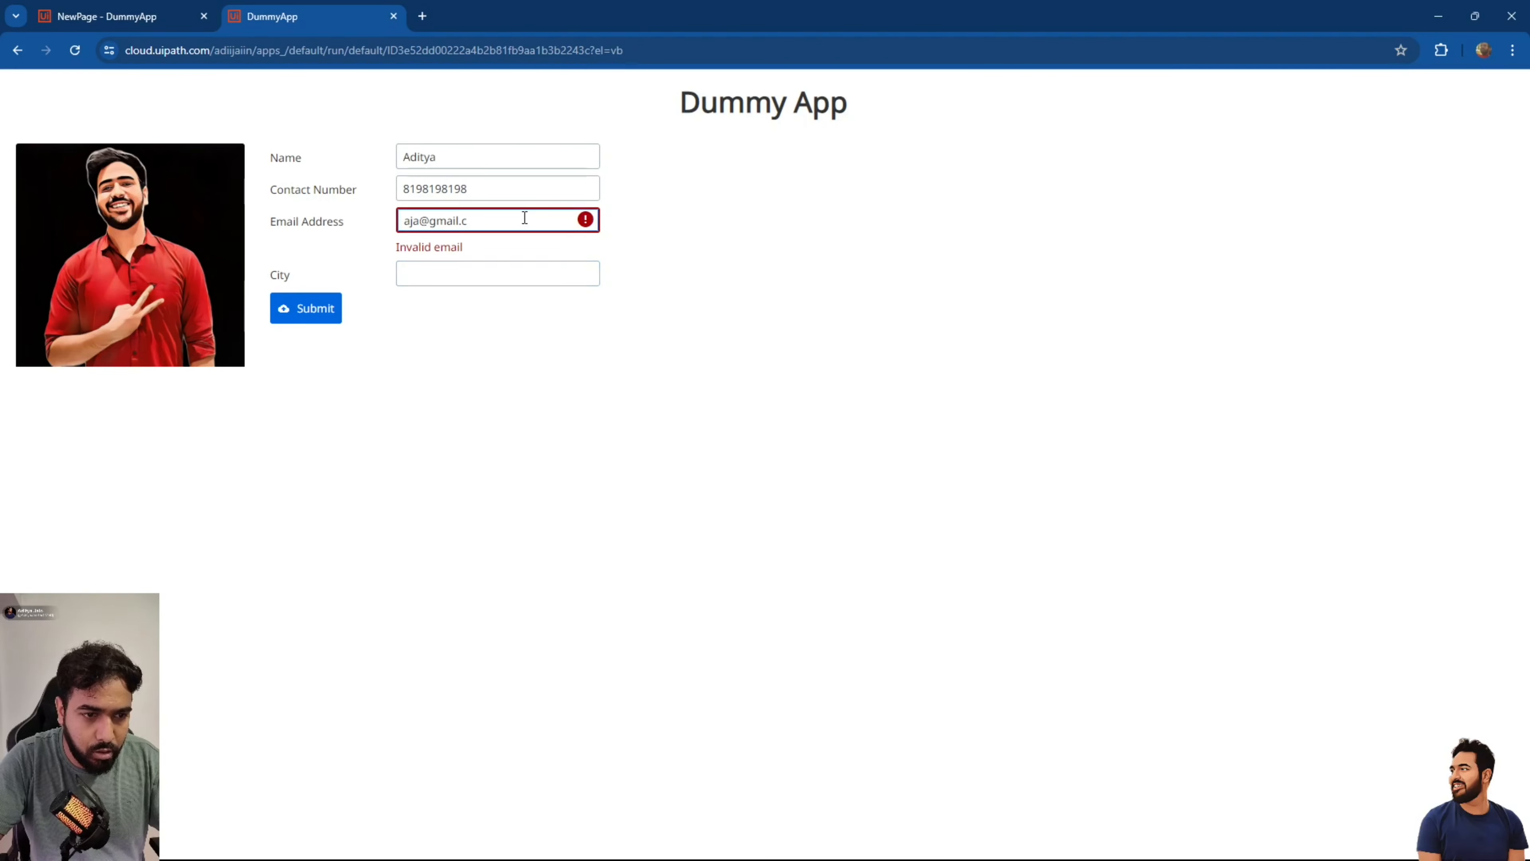
pyautogui.press('Tab')
pyautogui.click(524, 217)
pyautogui.write('o')
pyautogui.press('Tab')
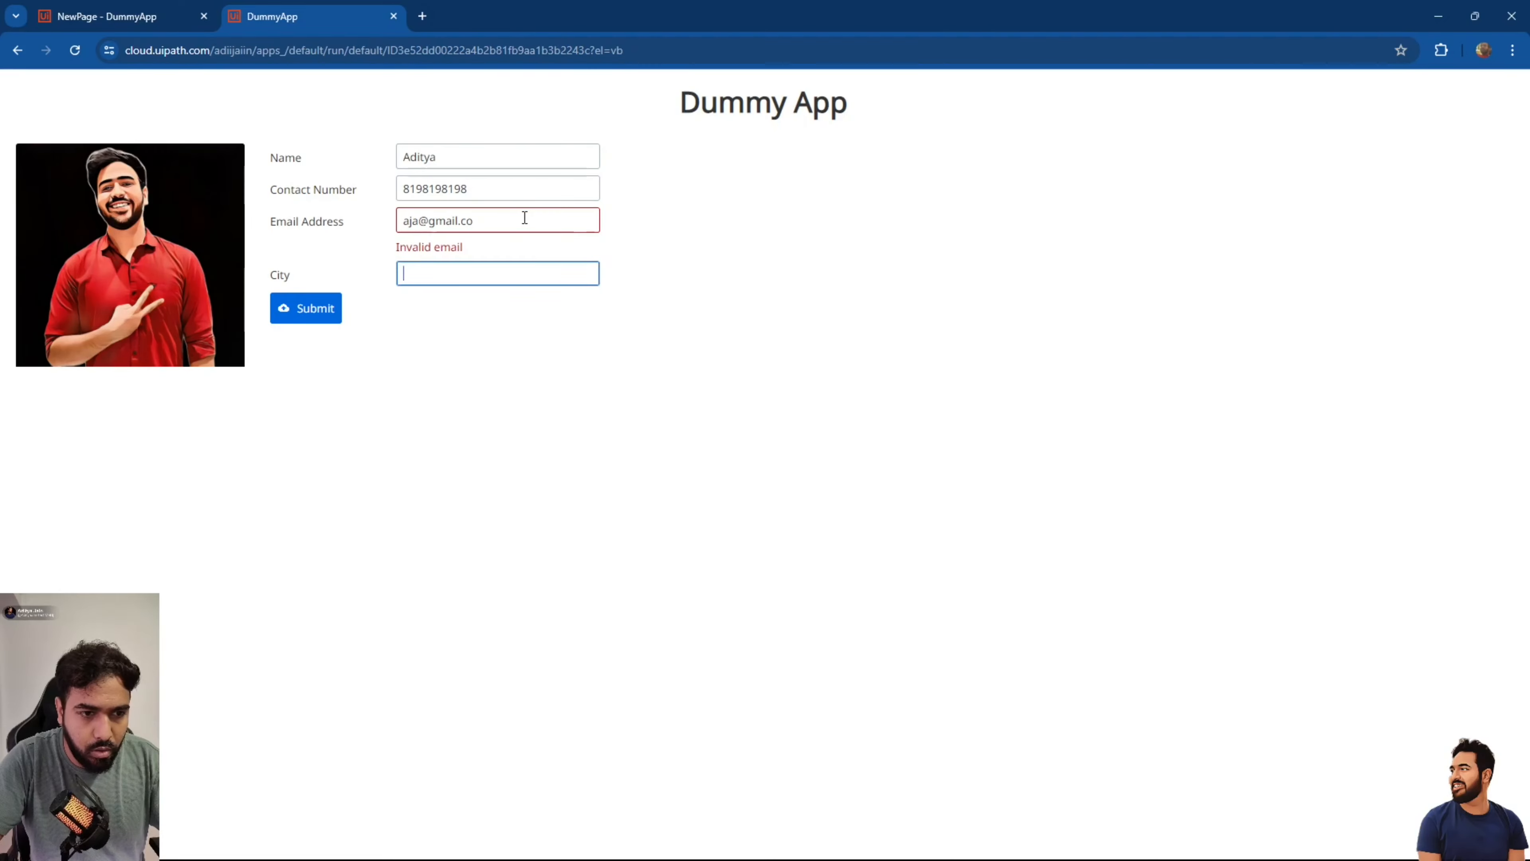
pyautogui.click(525, 217)
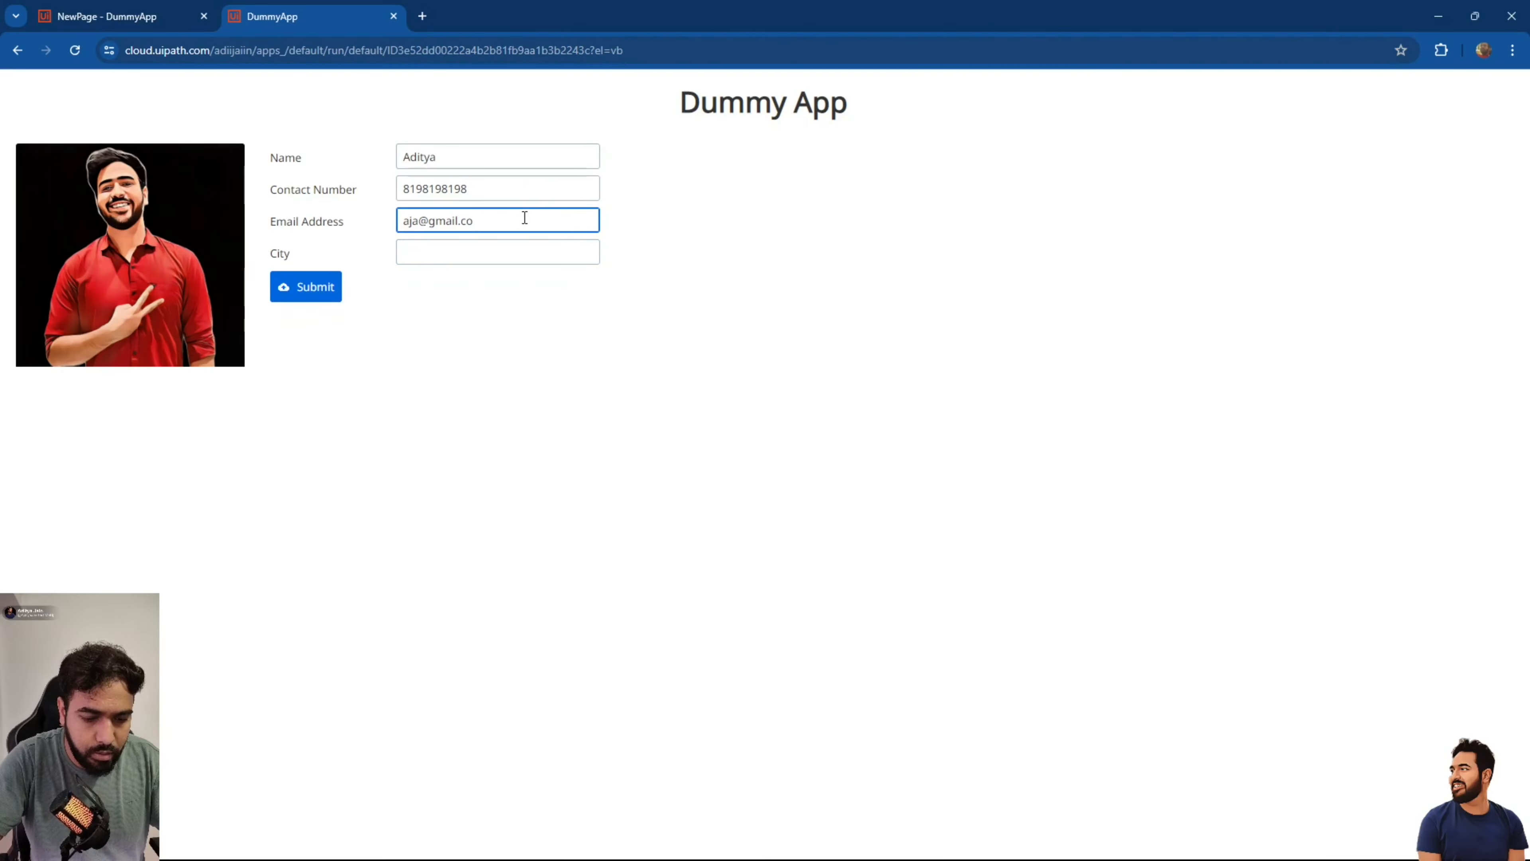
pyautogui.write('.in')
pyautogui.press('Tab')
pyautogui.click(525, 218)
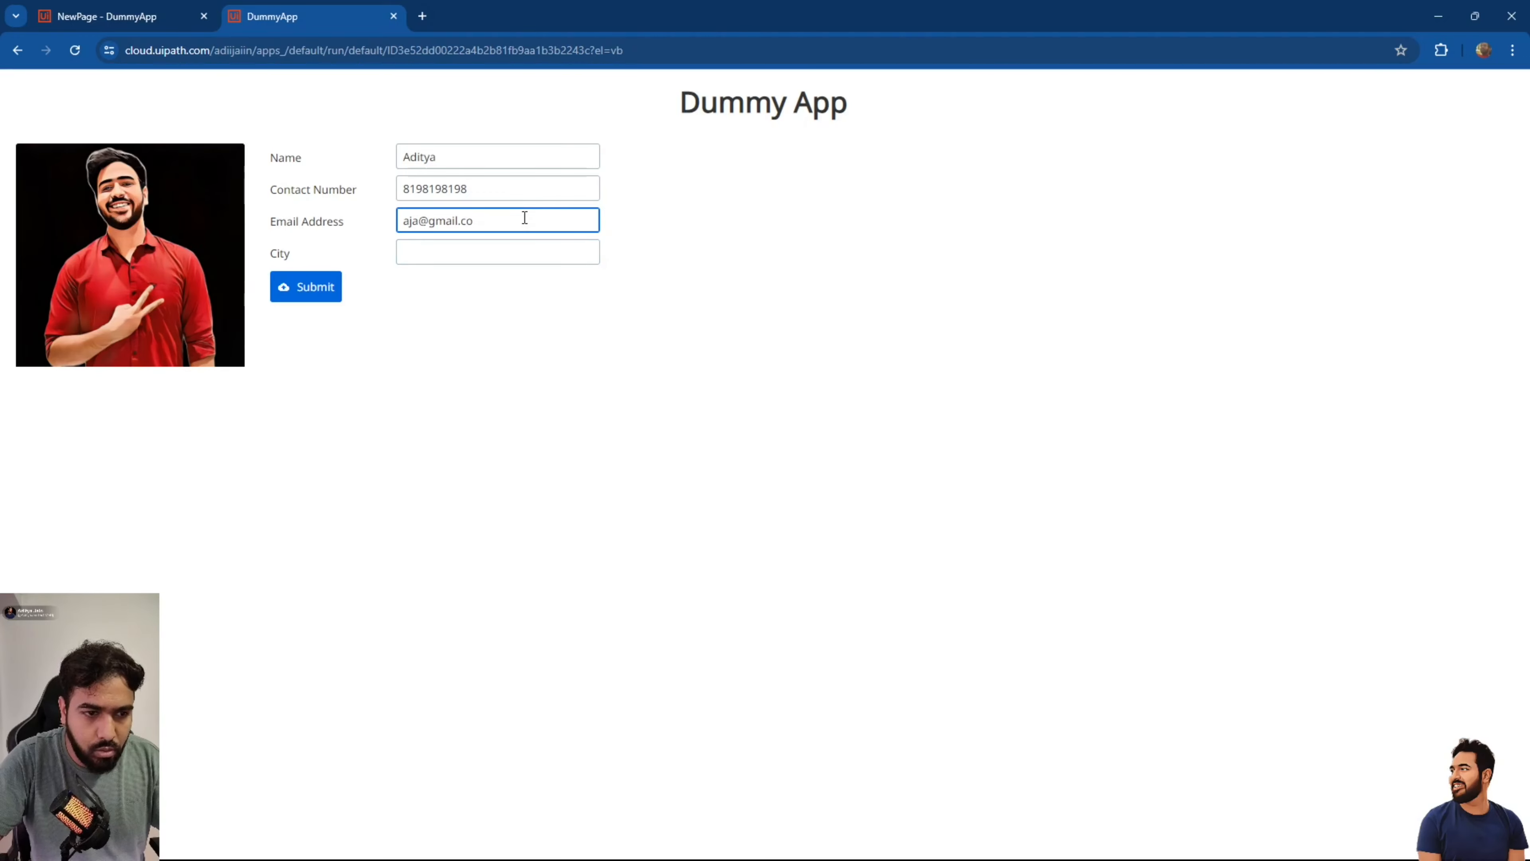
pyautogui.write('m')
pyautogui.press('Tab')
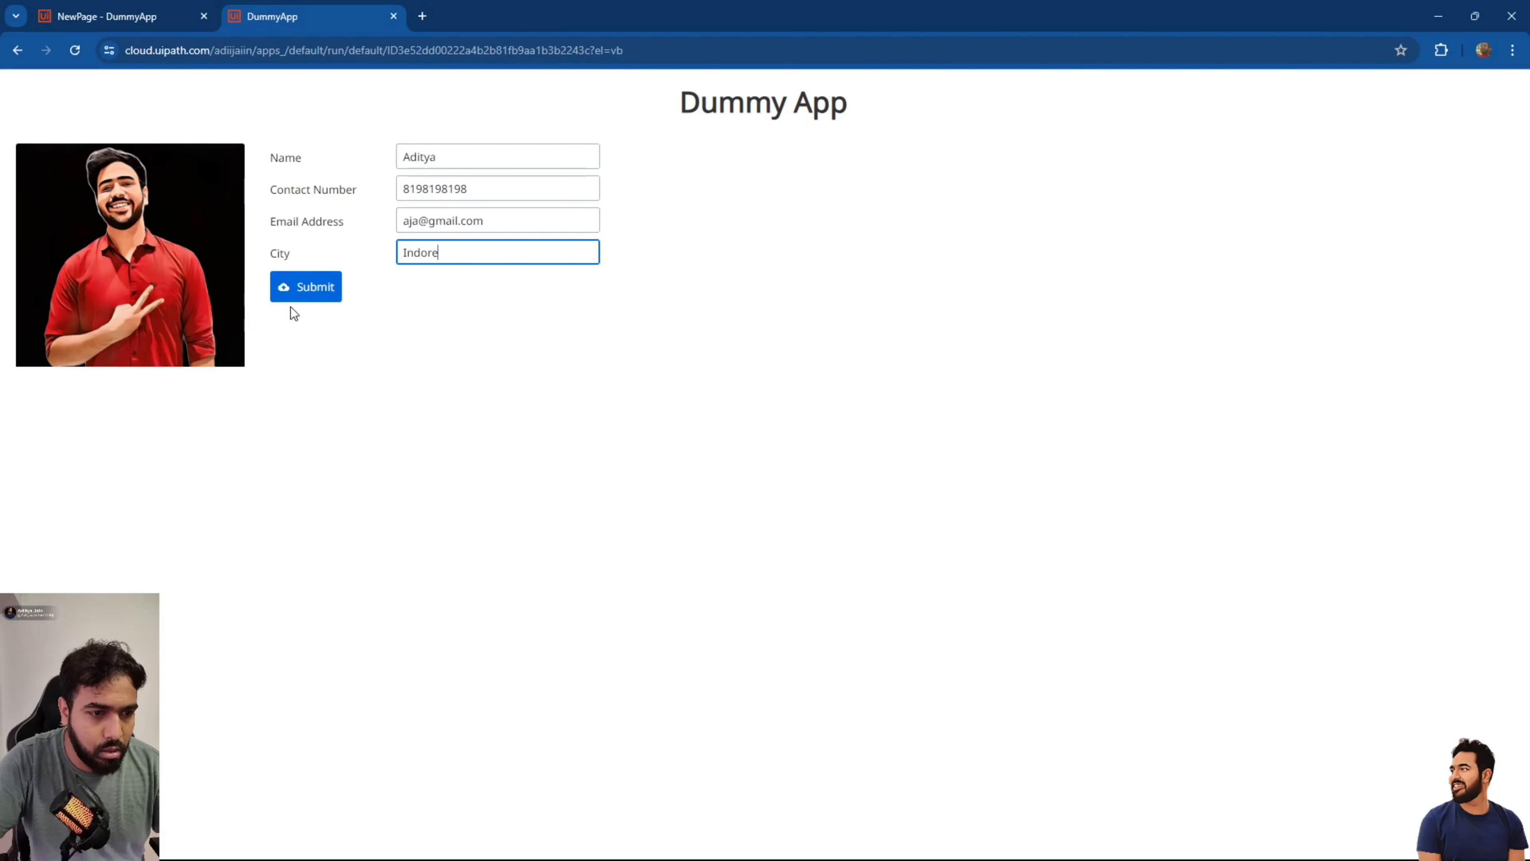
pyautogui.click(316, 286)
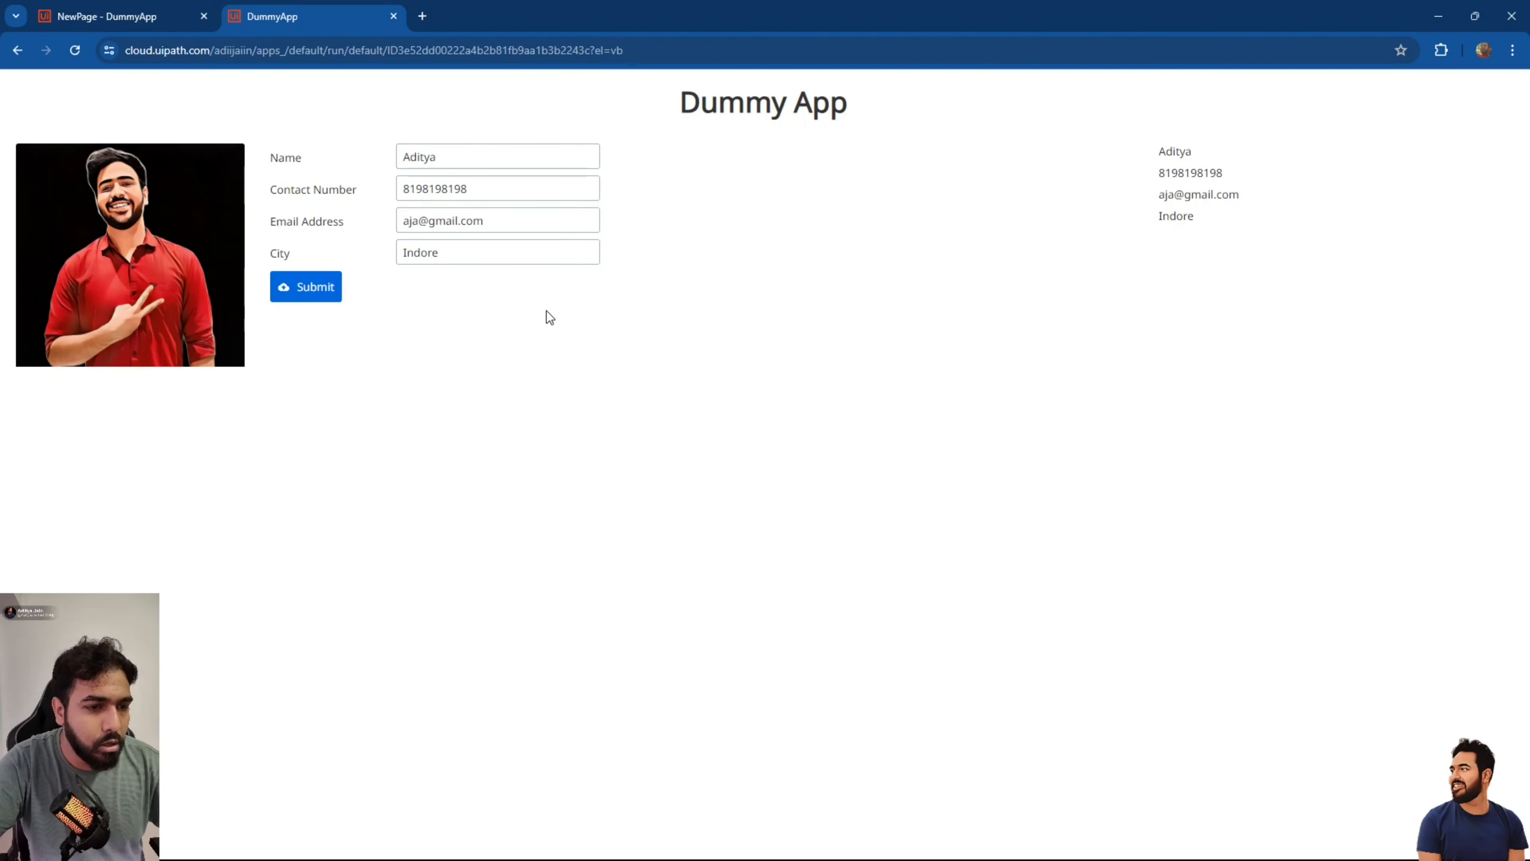
pyautogui.click(394, 17)
# Add a Reset Value rule to the end of the Submit button's click rules.
pyautogui.click(495, 380)
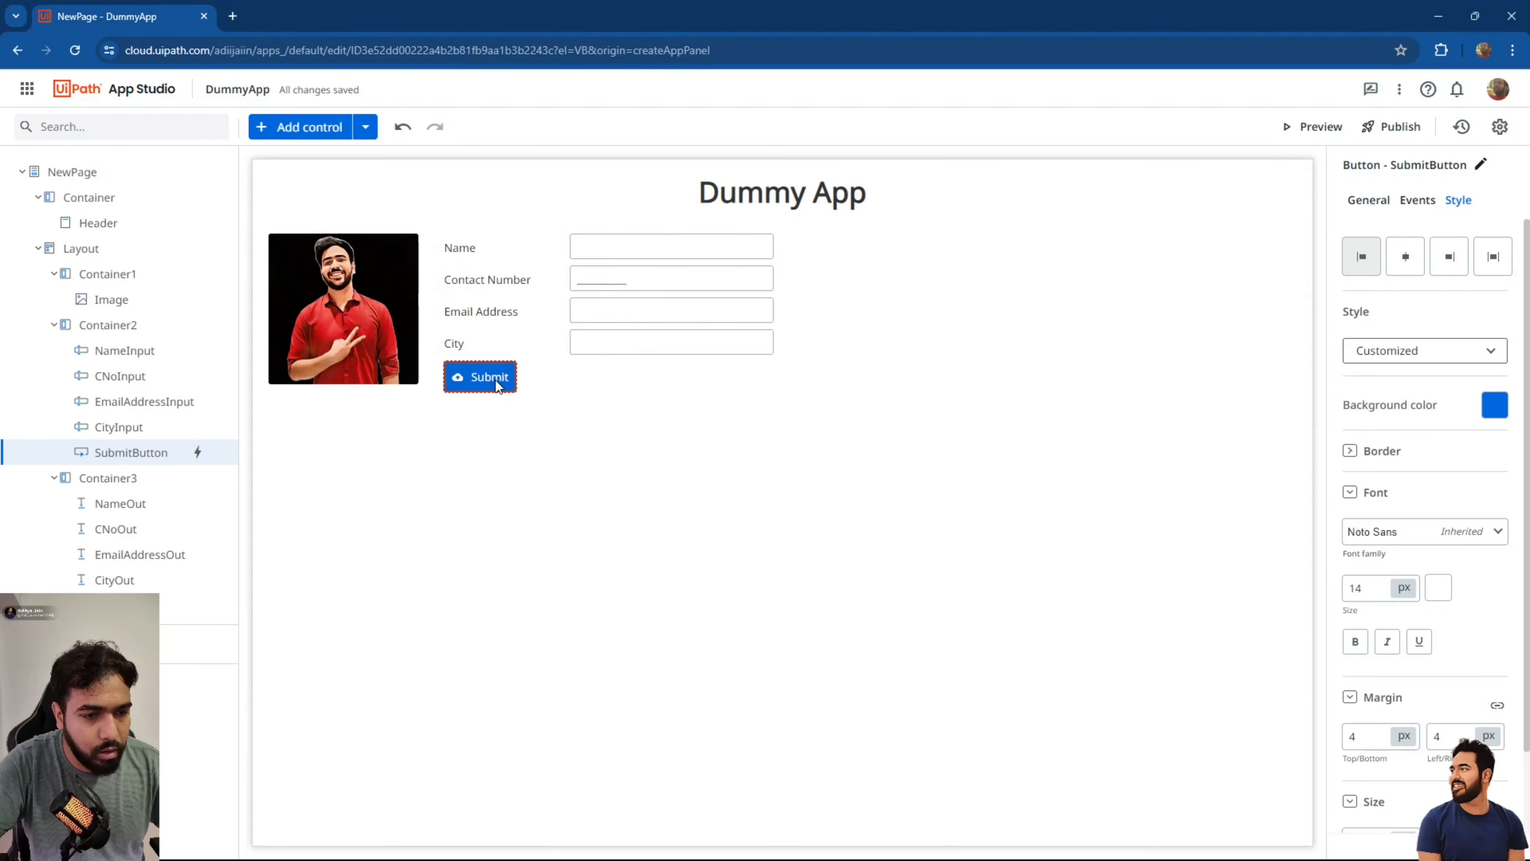
pyautogui.click(1417, 200)
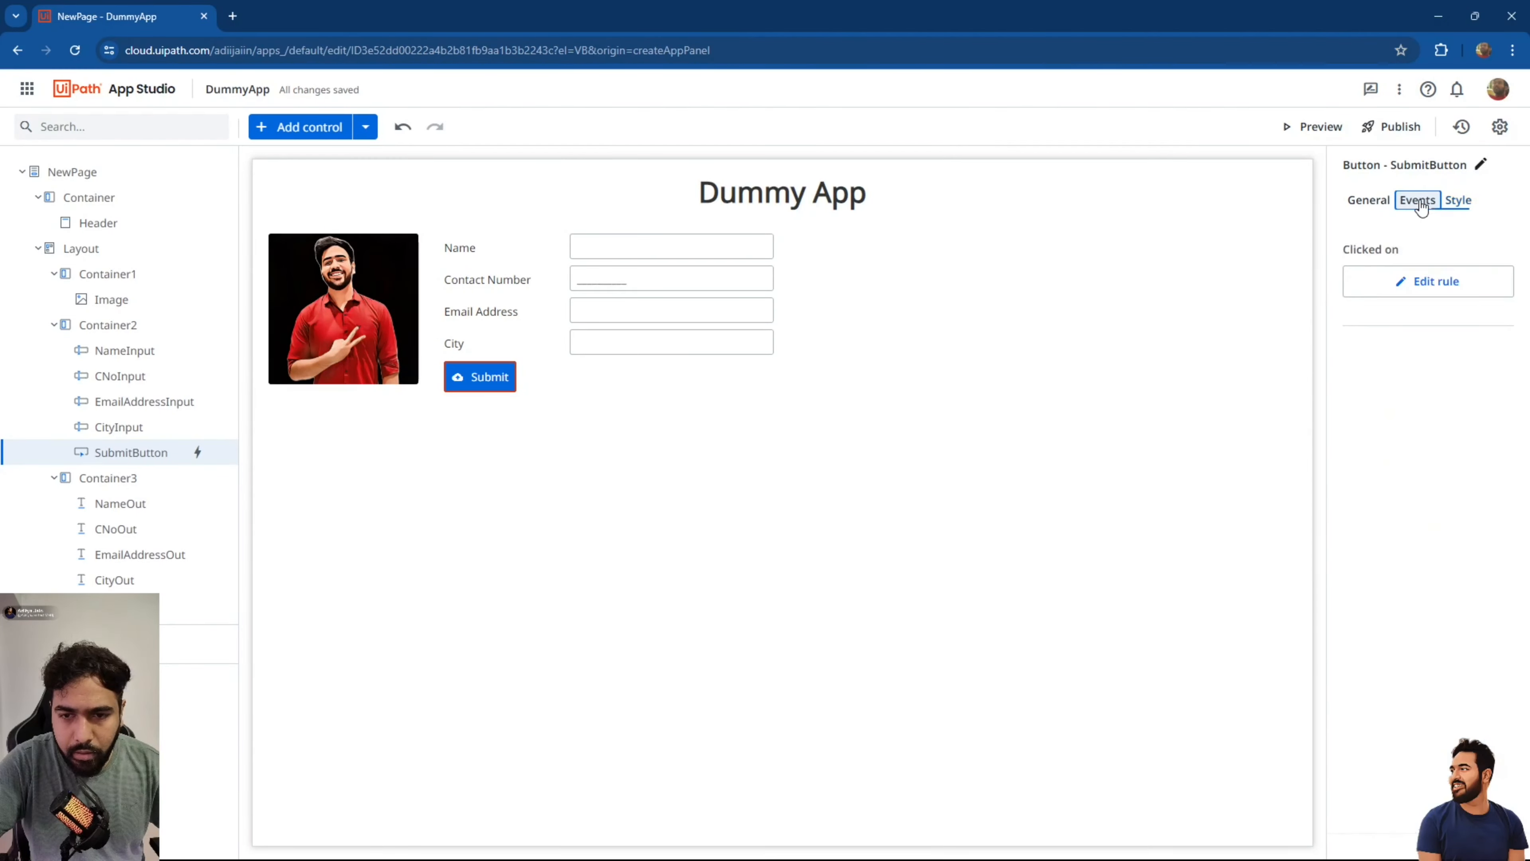
pyautogui.click(1421, 292)
pyautogui.scroll(-3, 814, 512)
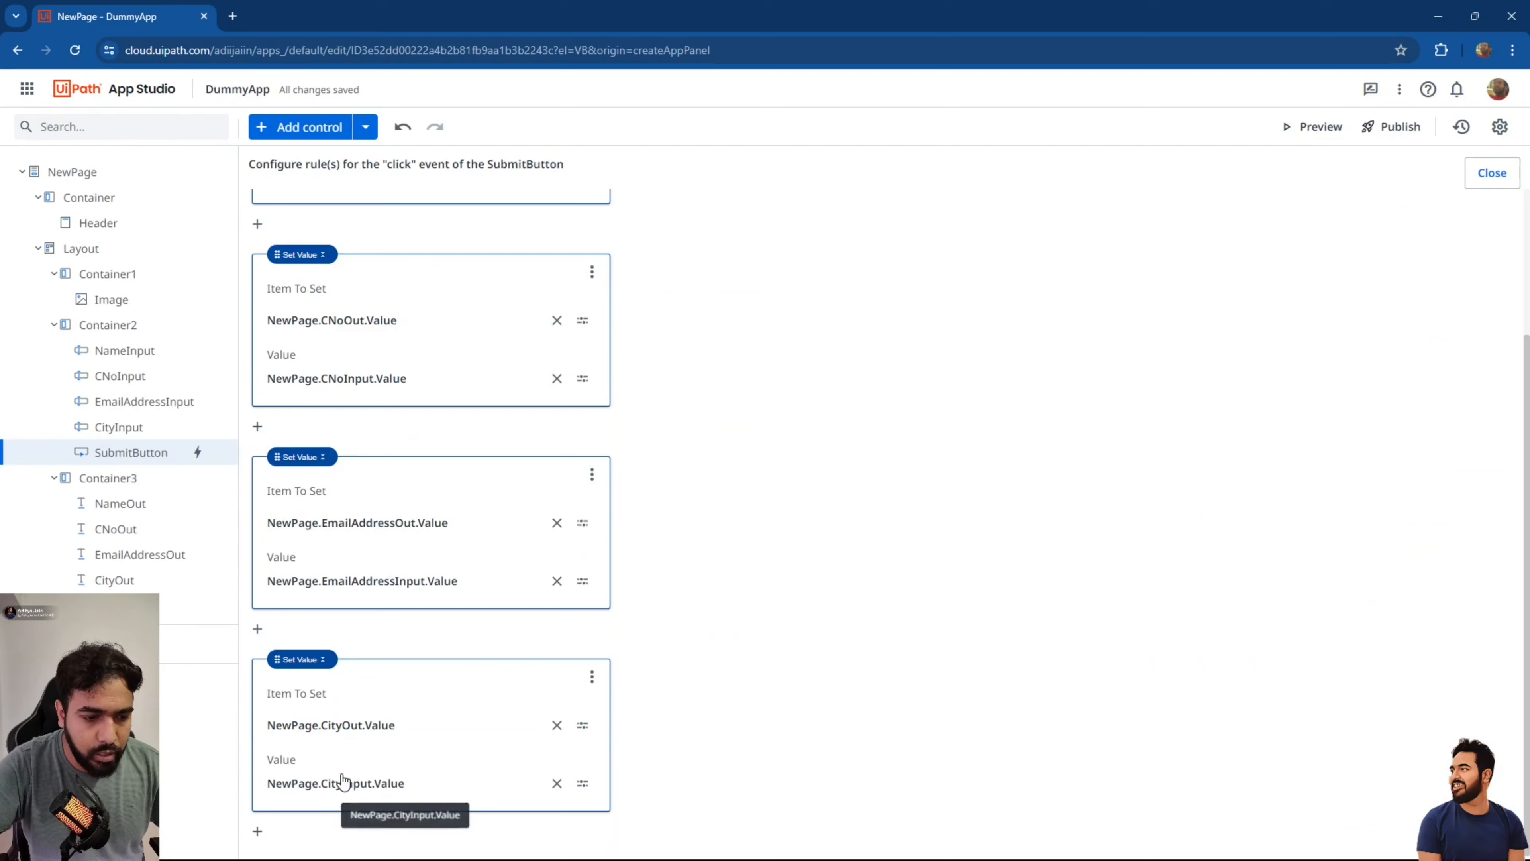
pyautogui.click(257, 831)
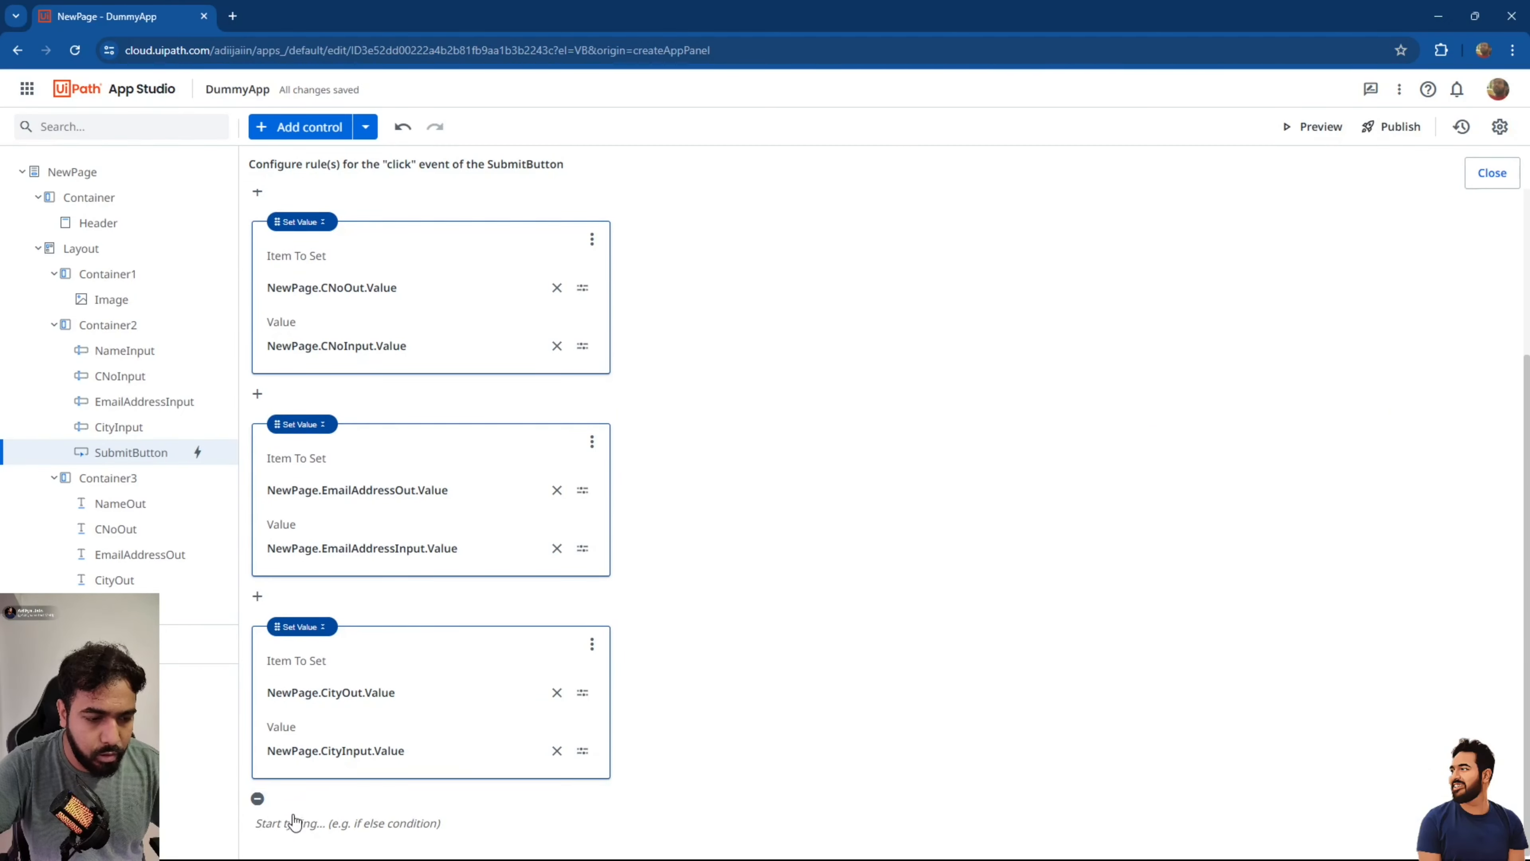
pyautogui.click(284, 824)
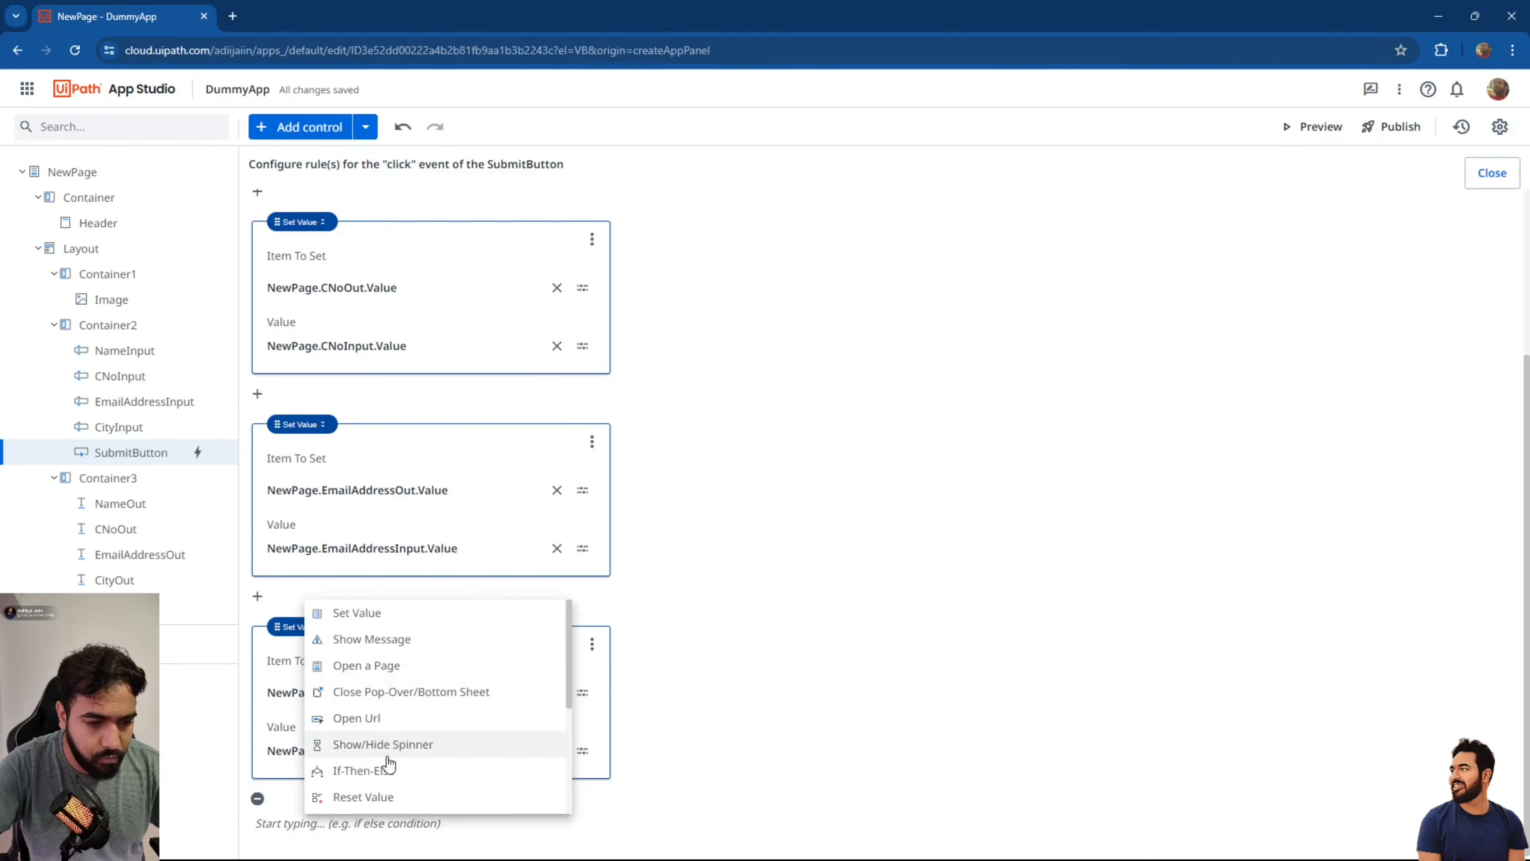
pyautogui.click(383, 796)
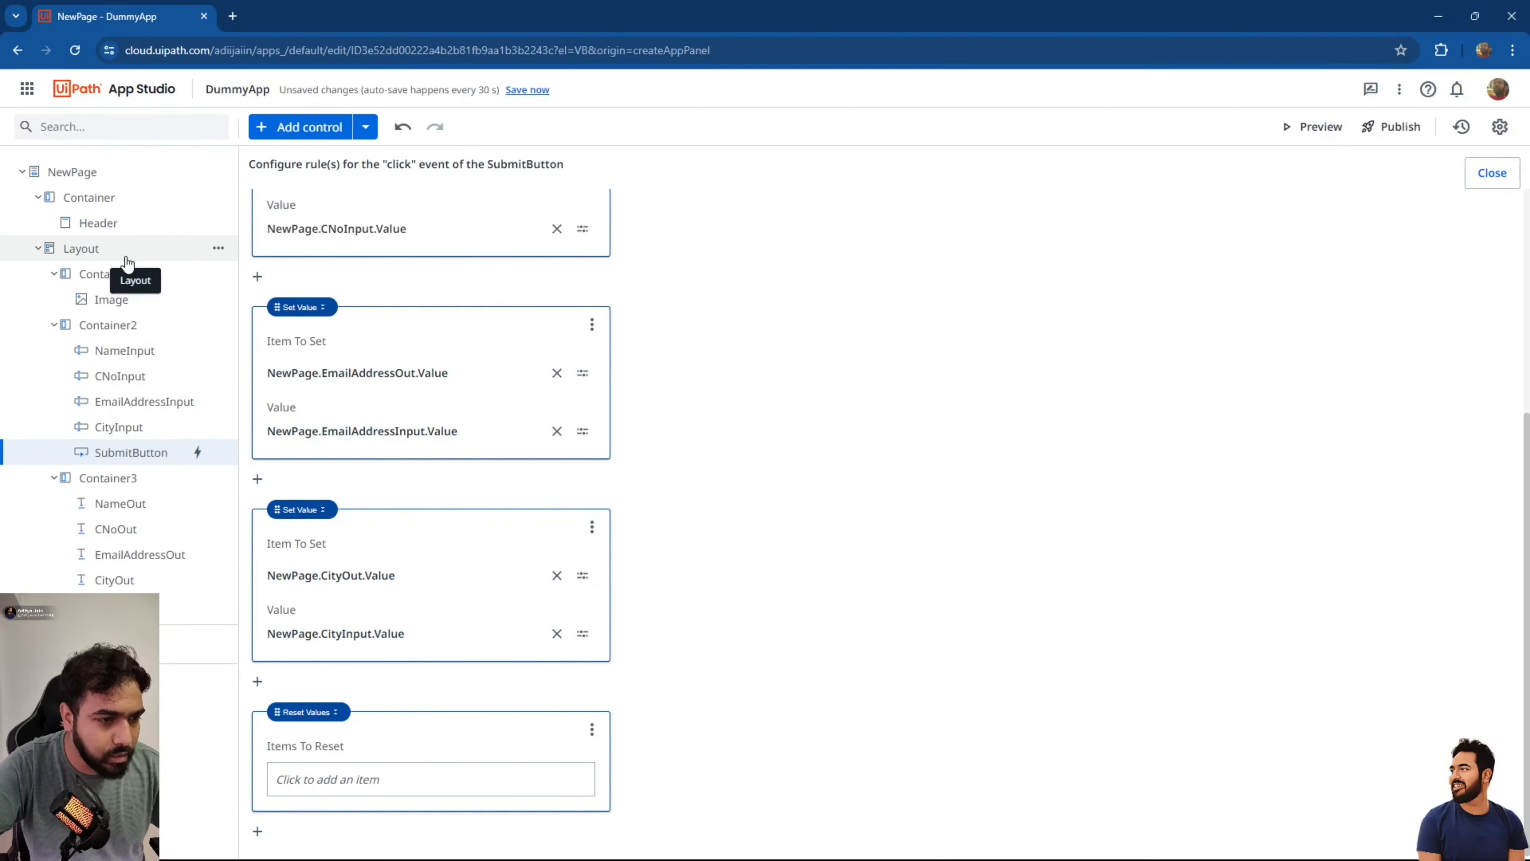
# Rename Container2 in the page tree to InputContainer.
pyautogui.doubleClick(132, 279)
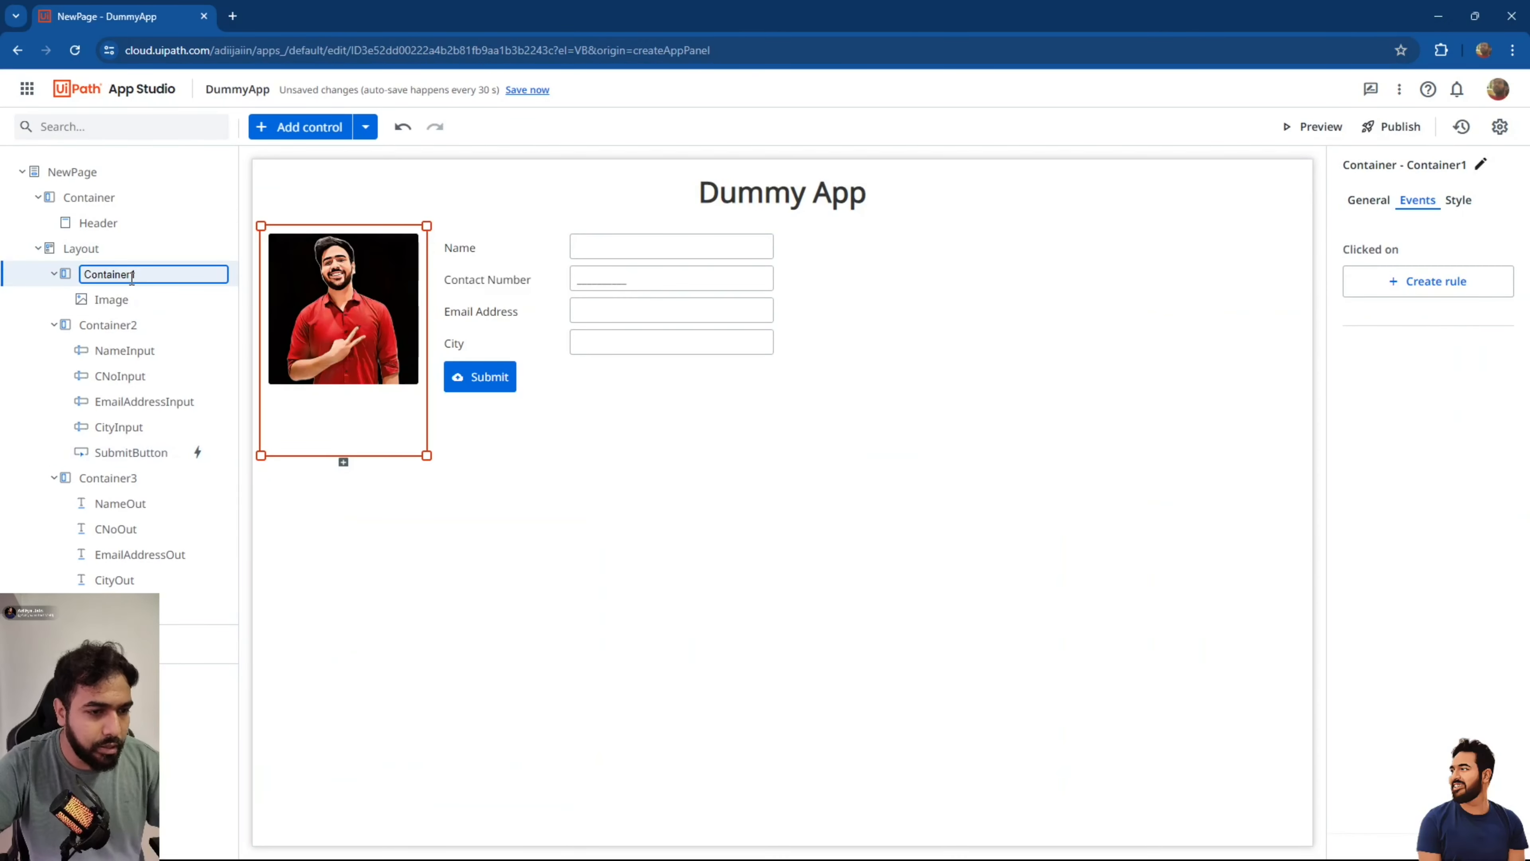
pyautogui.doubleClick(113, 328)
pyautogui.hotkey('ctrl', 'a')
pyautogui.write('I')
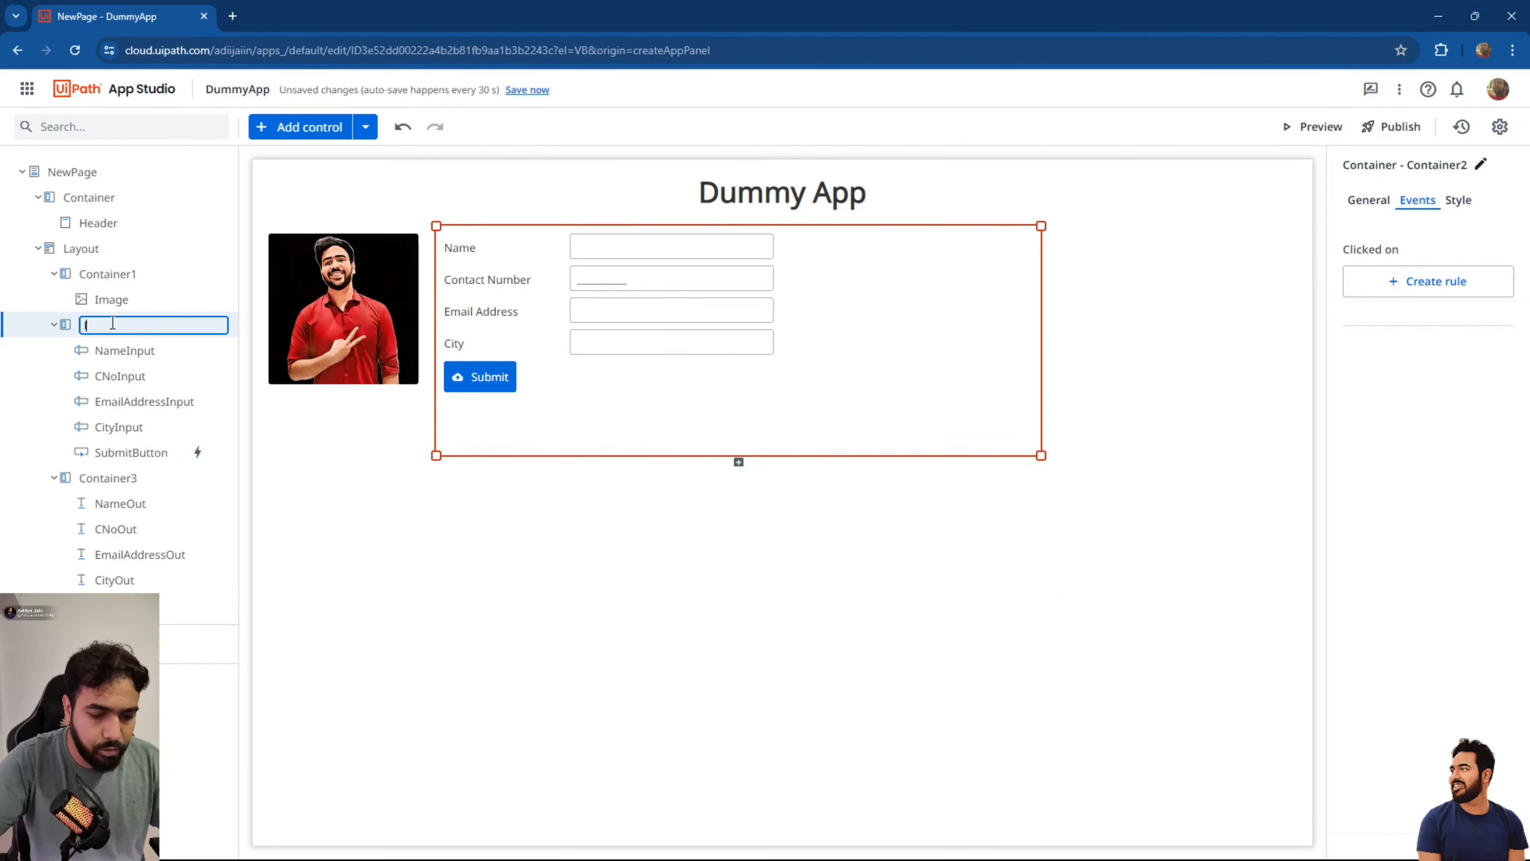
pyautogui.write('nputContainer')
pyautogui.press('Return')
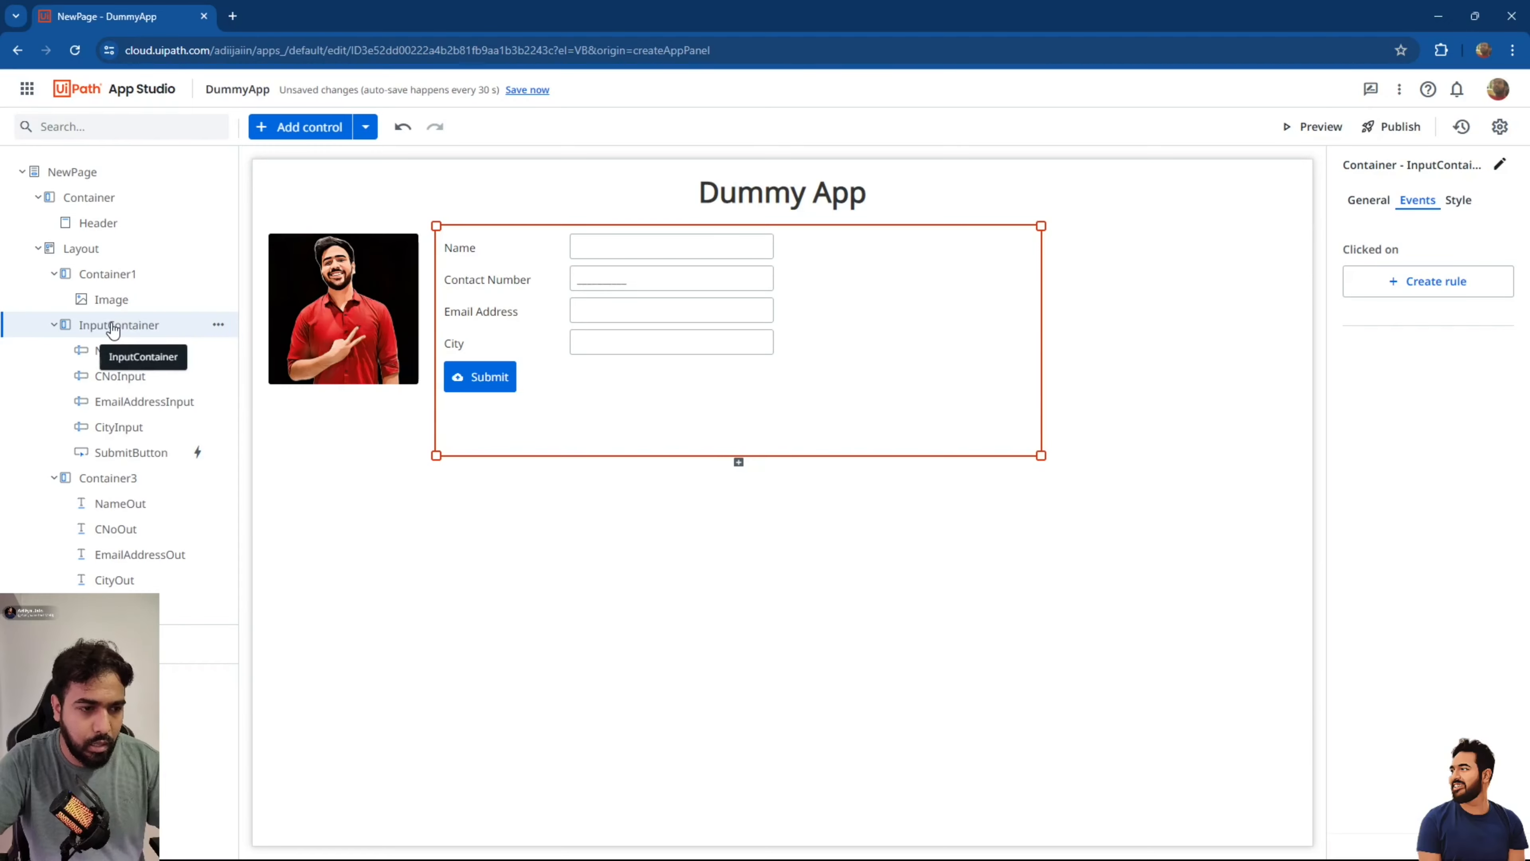
pyautogui.click(482, 377)
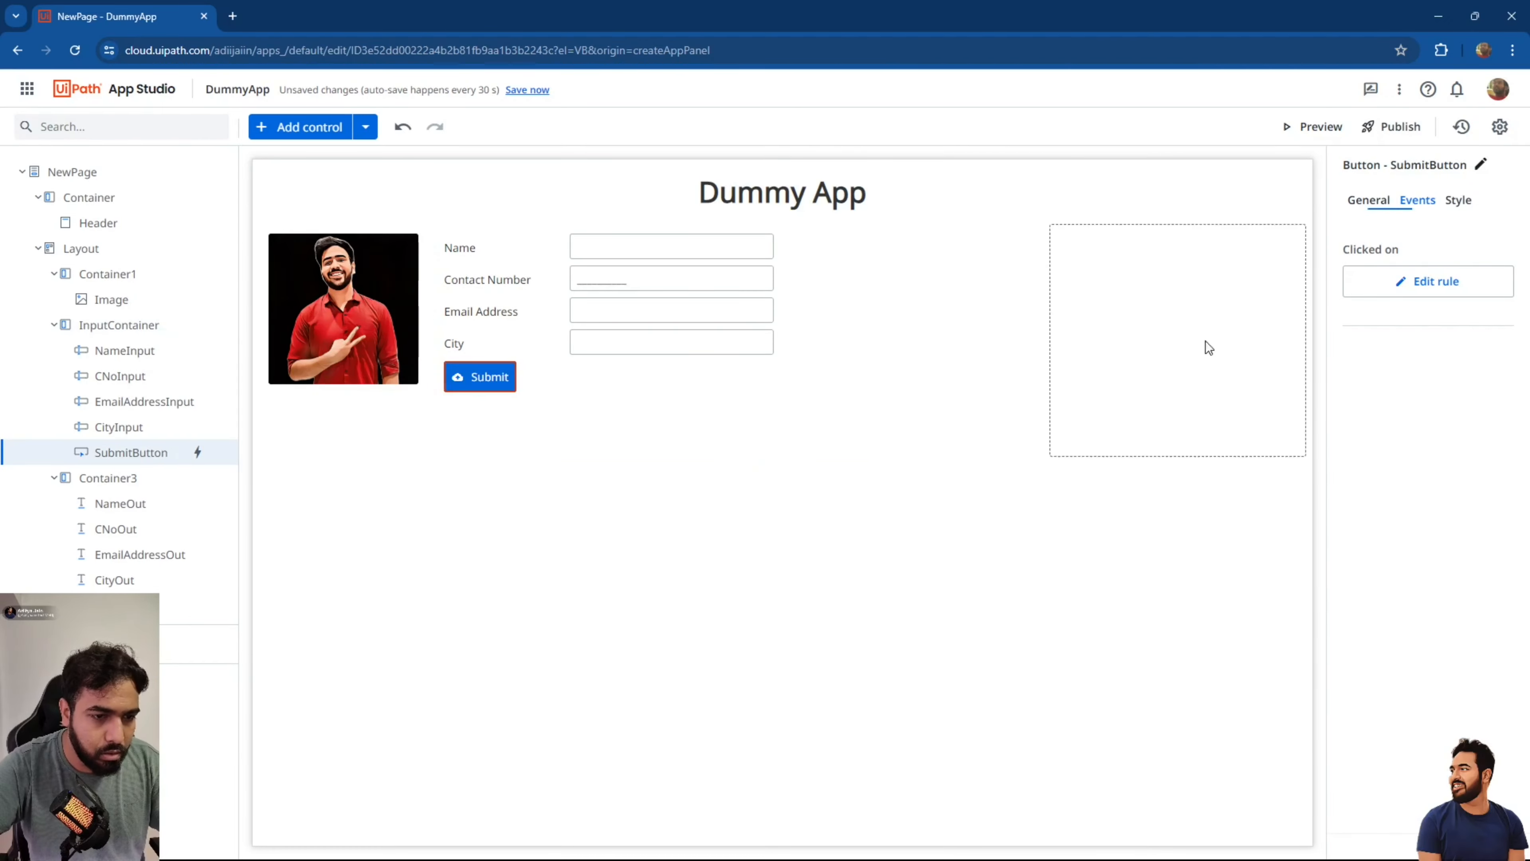
# Set the Submit button's Reset Values item to NewPage.InputContainer and close the rule editor.
pyautogui.click(1401, 293)
pyautogui.scroll(-5, 855, 446)
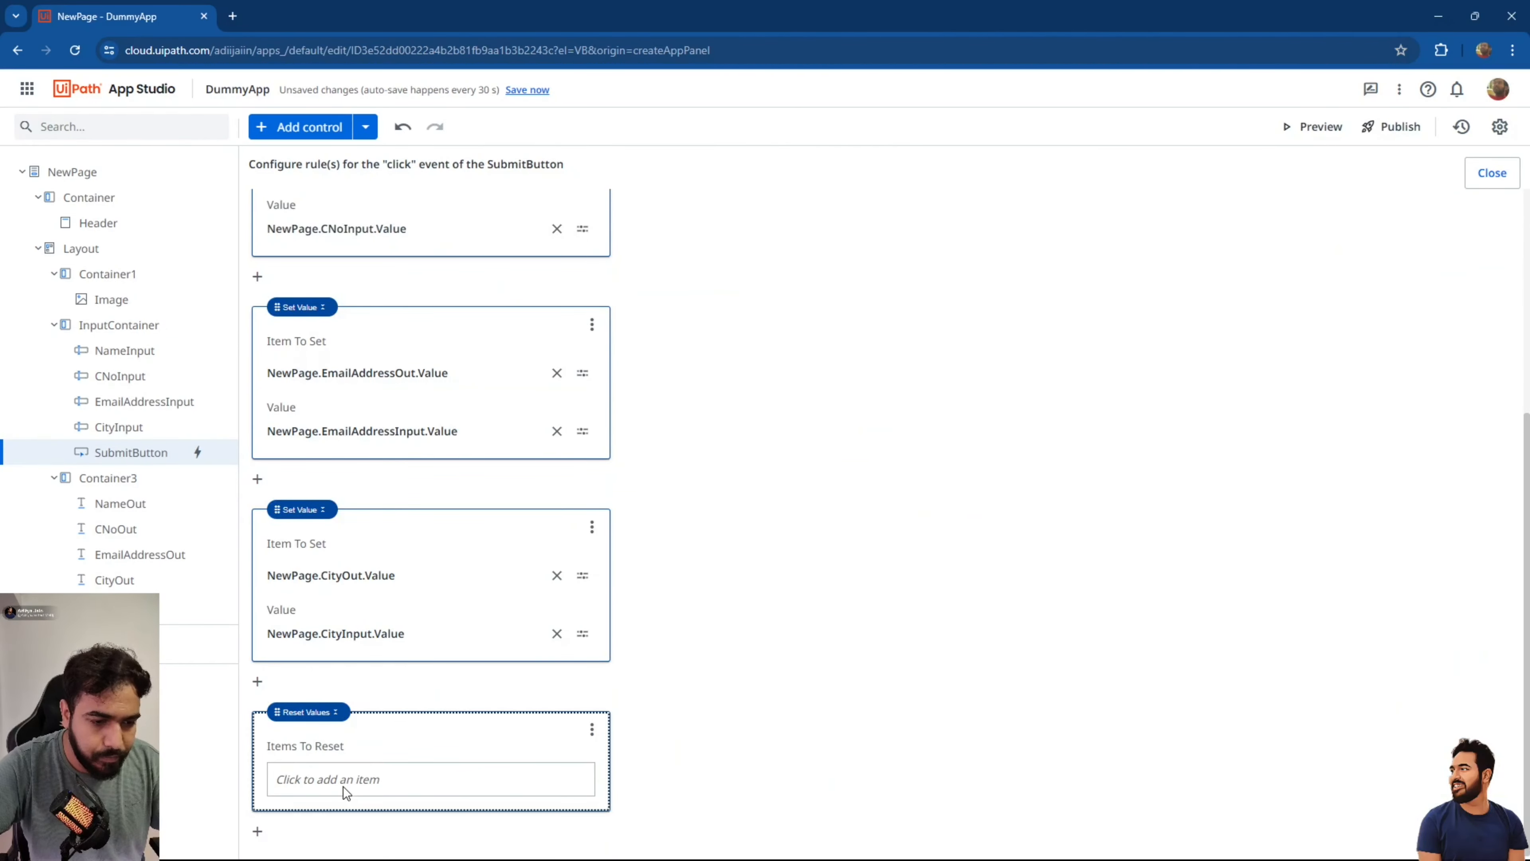
pyautogui.click(436, 782)
pyautogui.click(572, 784)
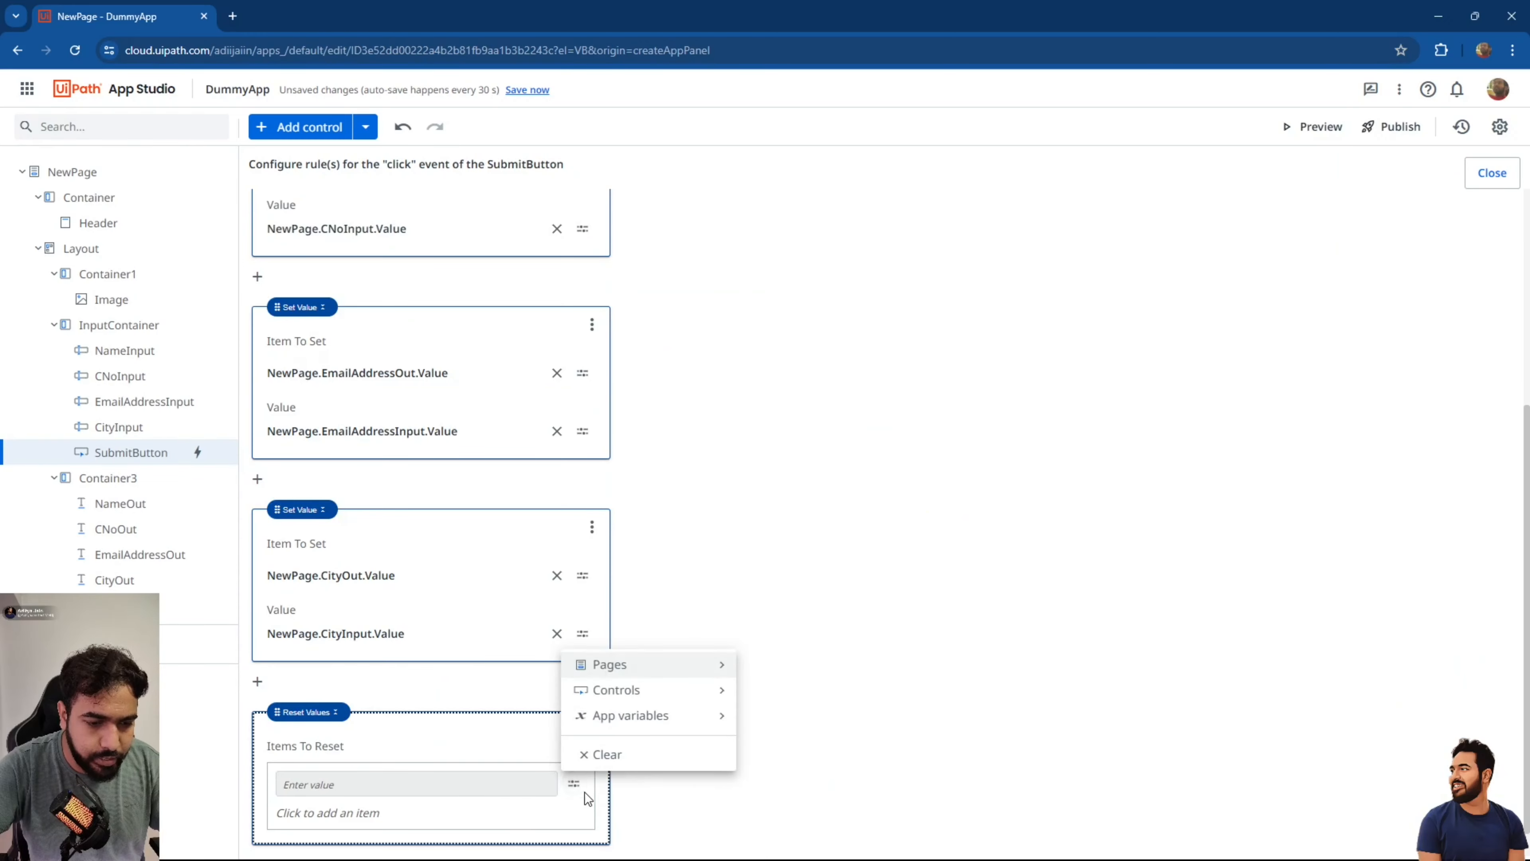
pyautogui.moveTo(673, 691)
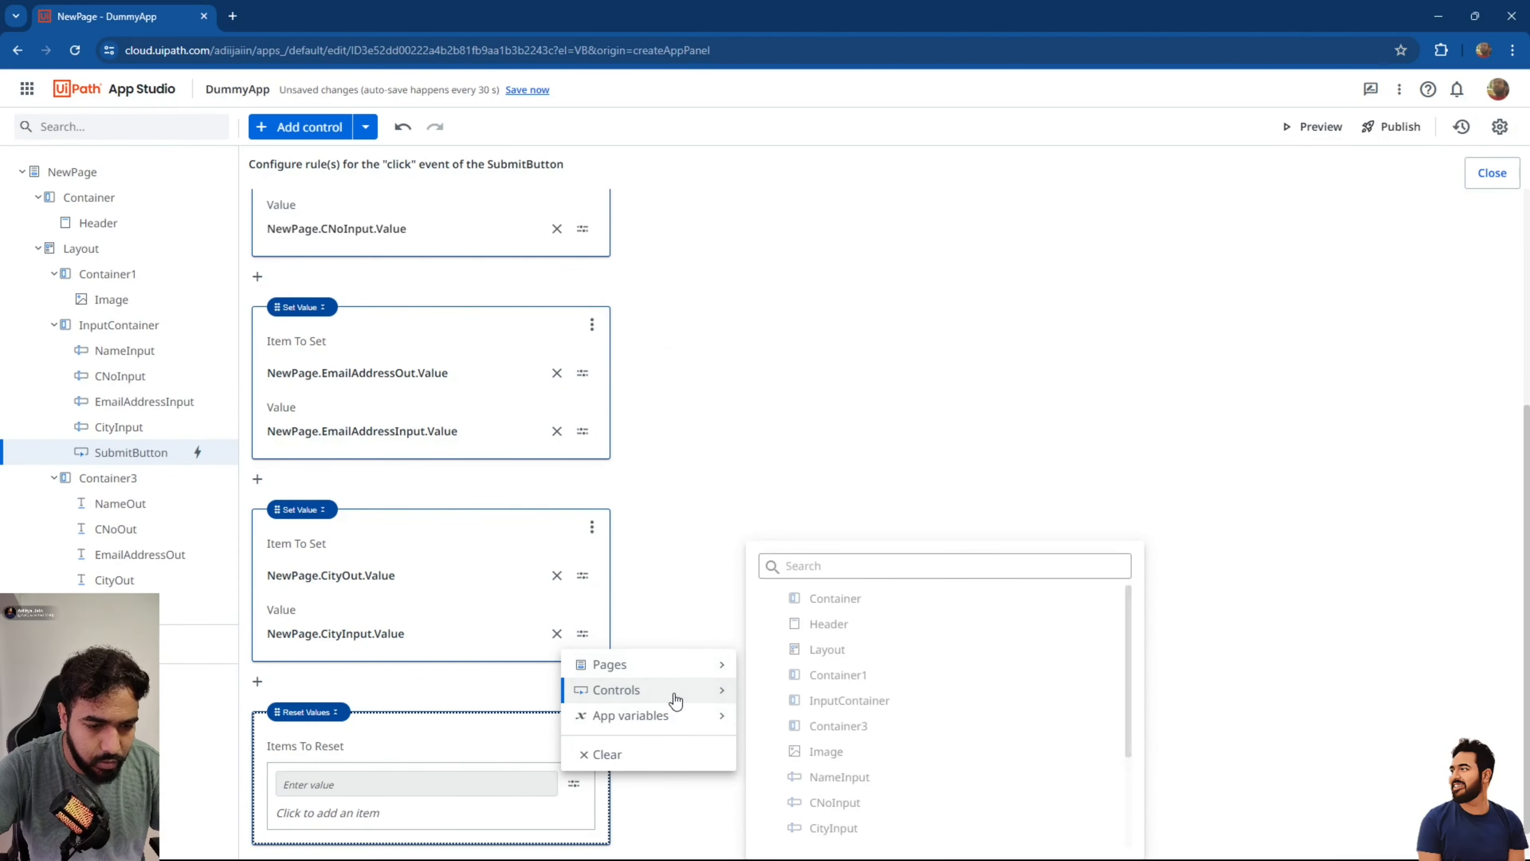
pyautogui.click(850, 704)
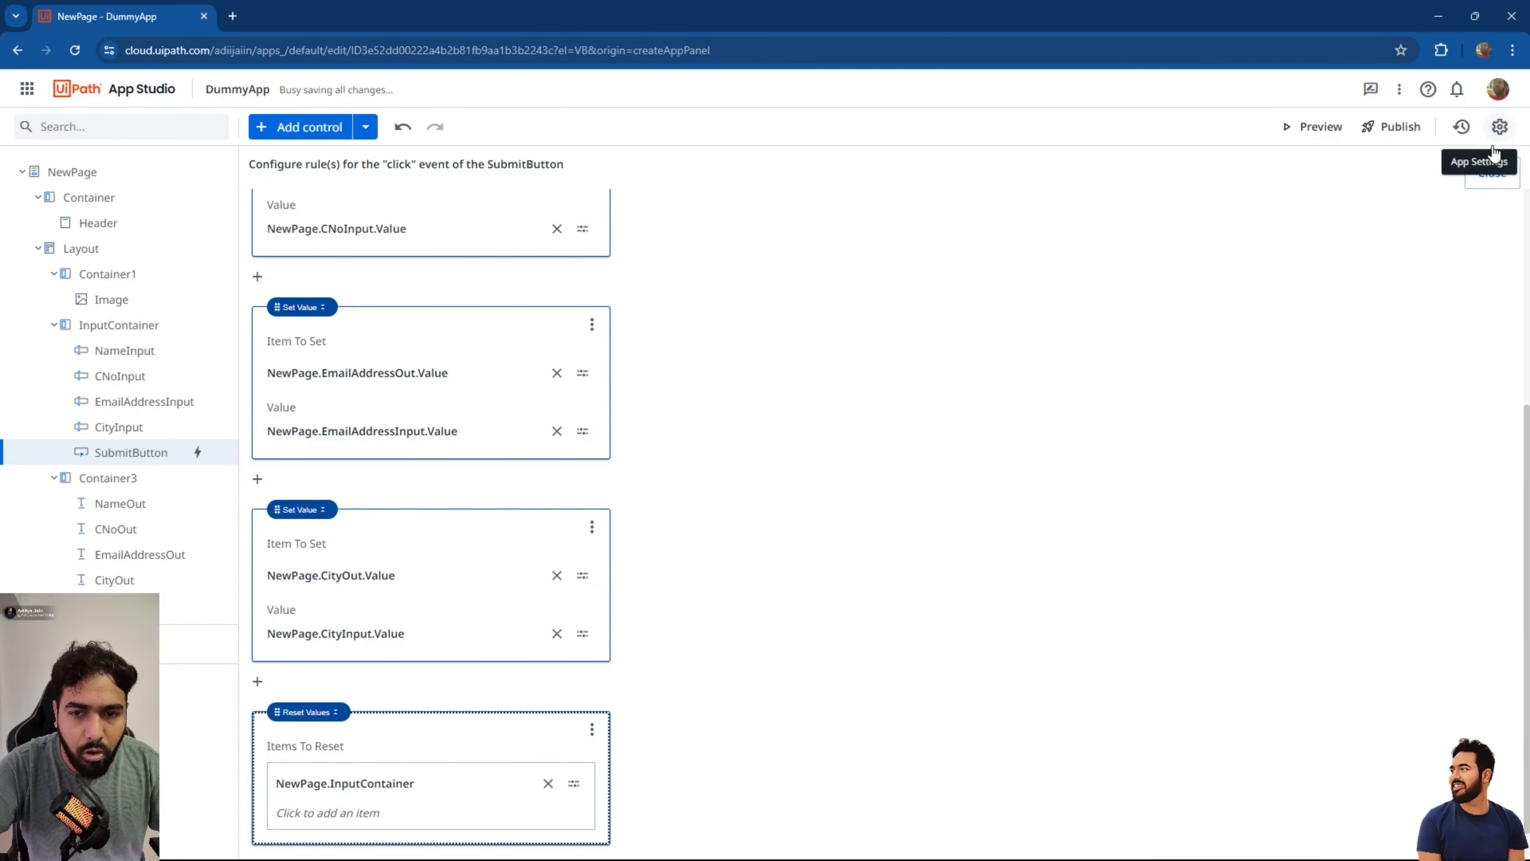
pyautogui.click(1492, 174)
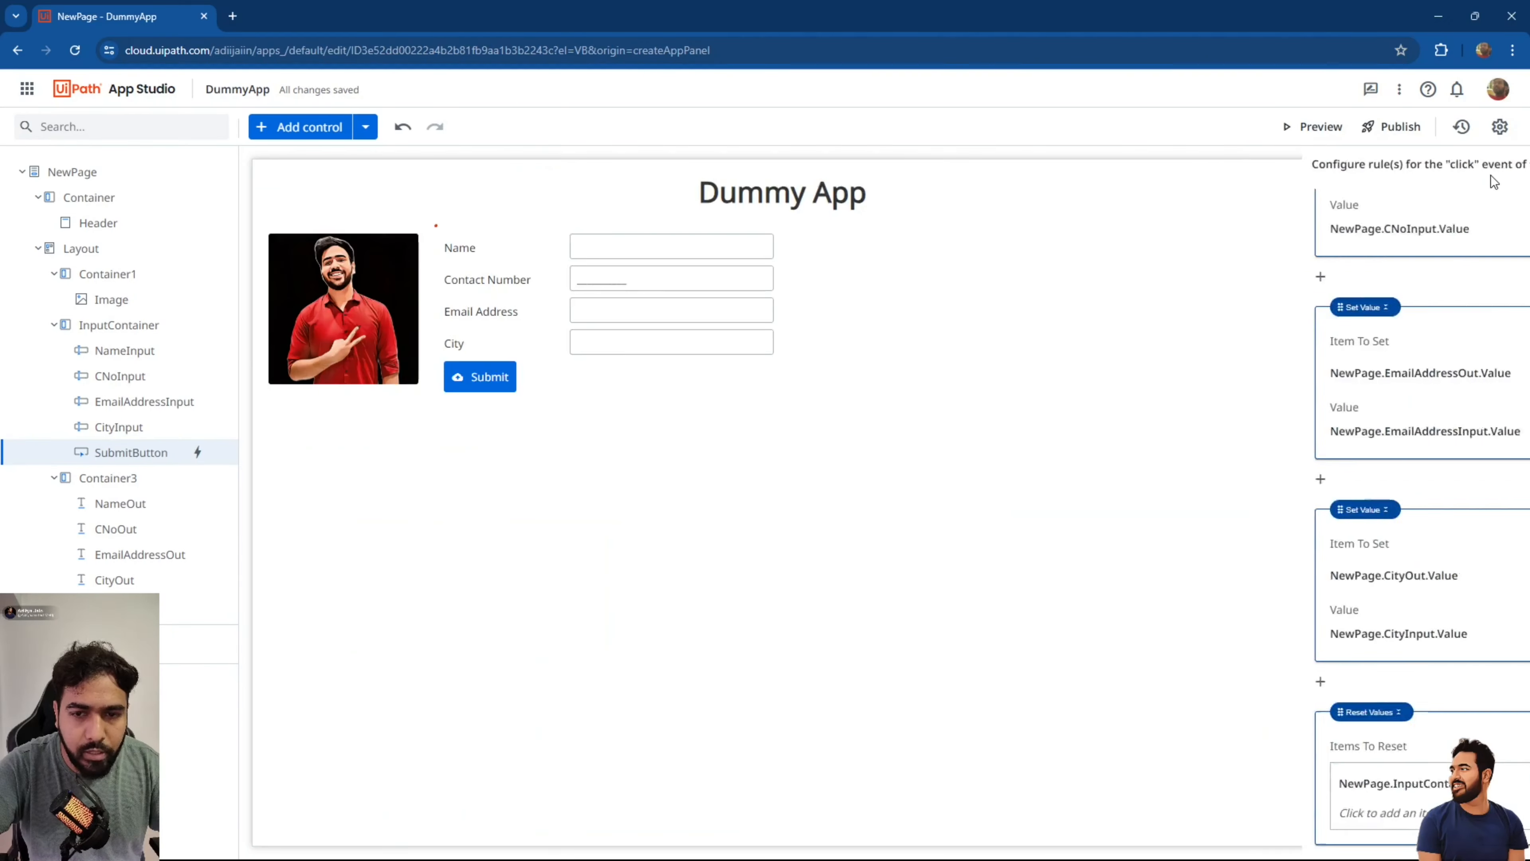
# In a preview, submit a sample name, contact number, e-mail and city '9', then close it.
pyautogui.click(1289, 127)
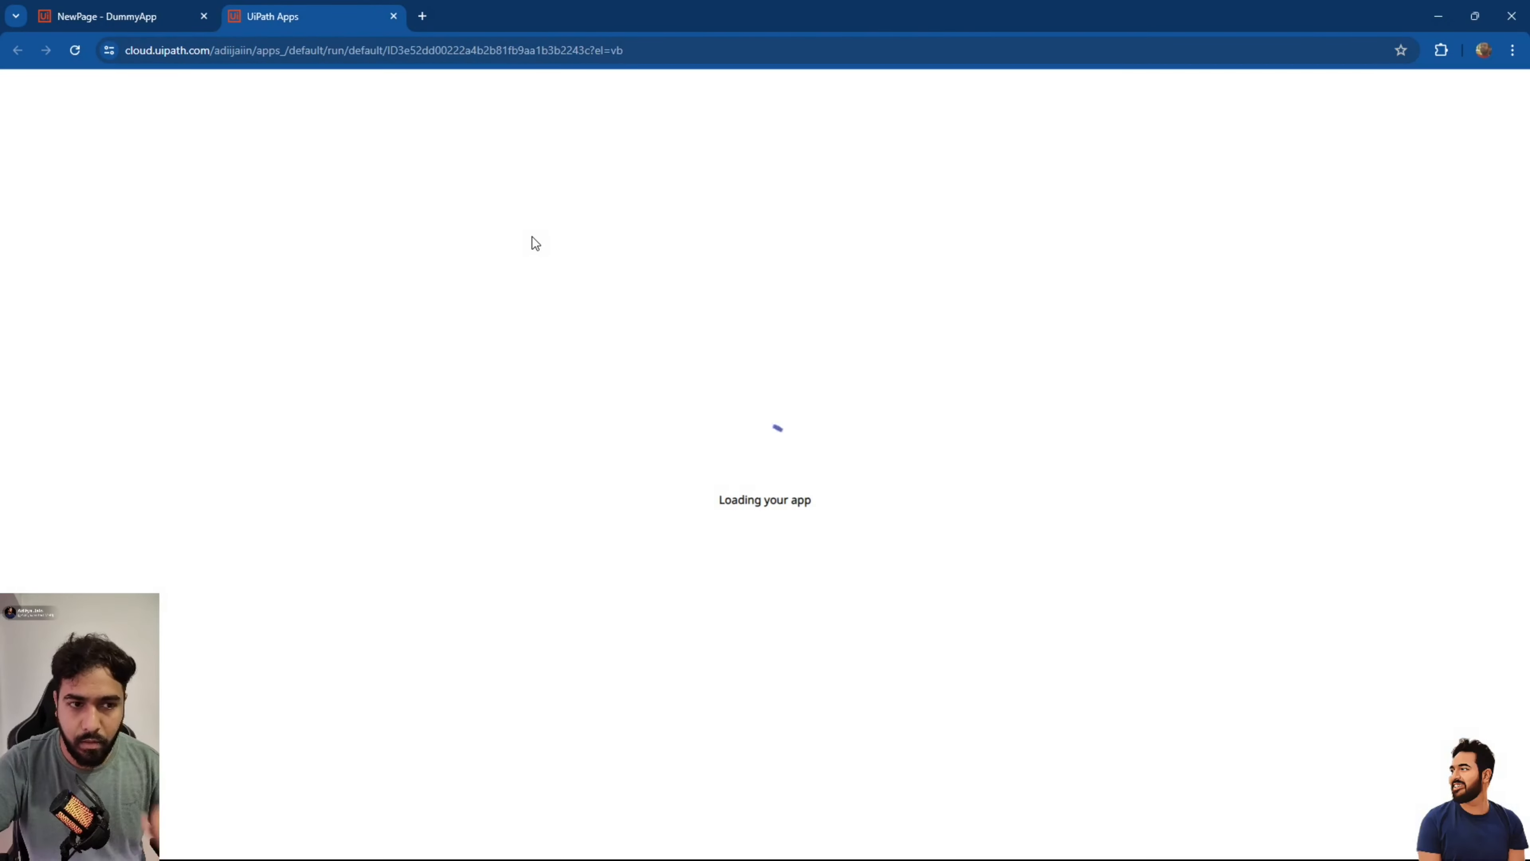
pyautogui.click(475, 149)
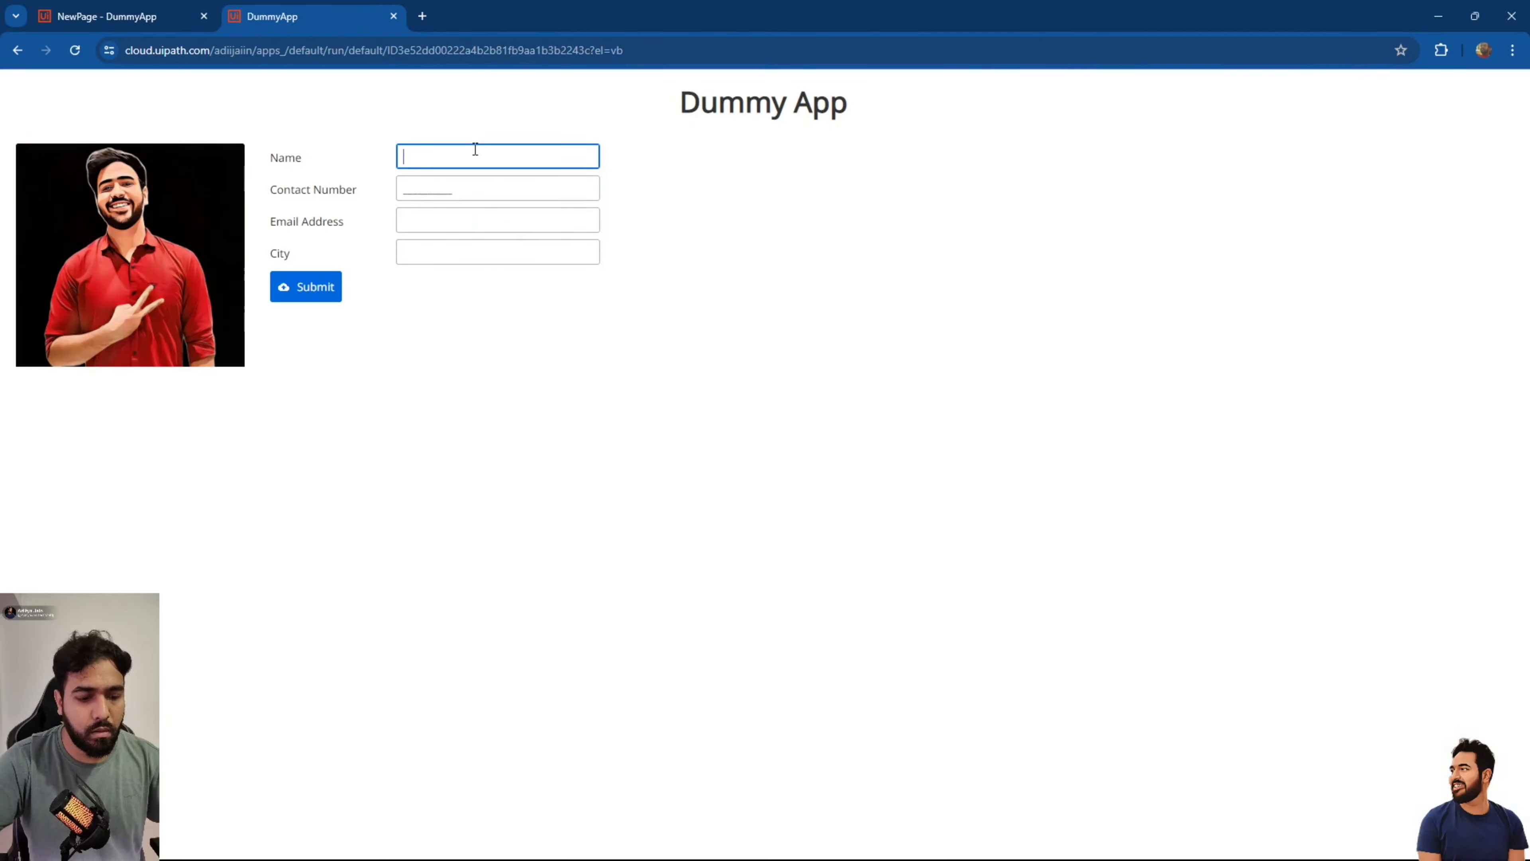
pyautogui.write('Diya')
pyautogui.press('Tab')
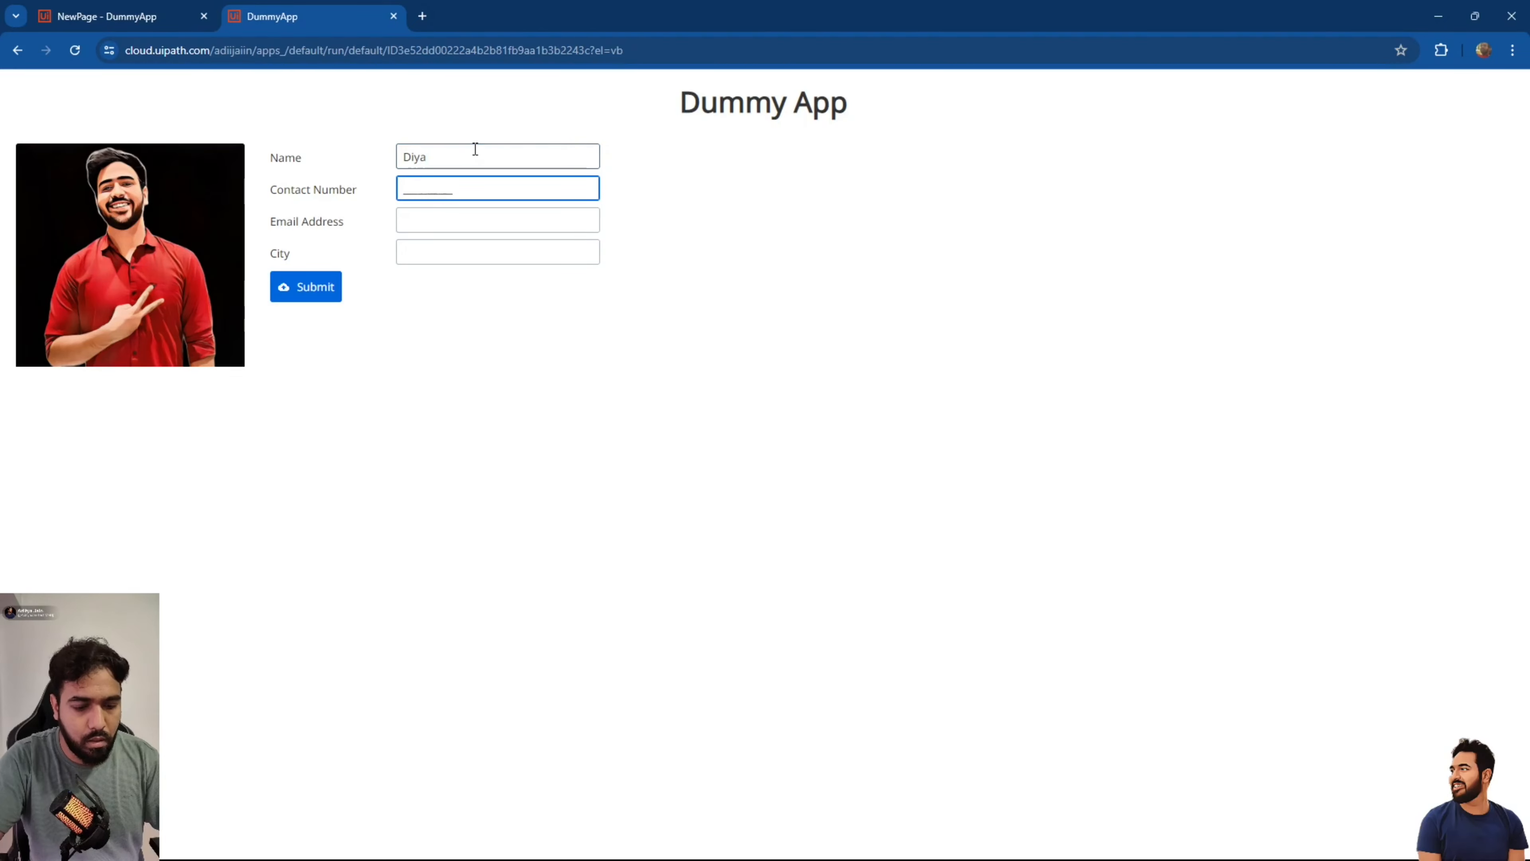
pyautogui.press('Tab')
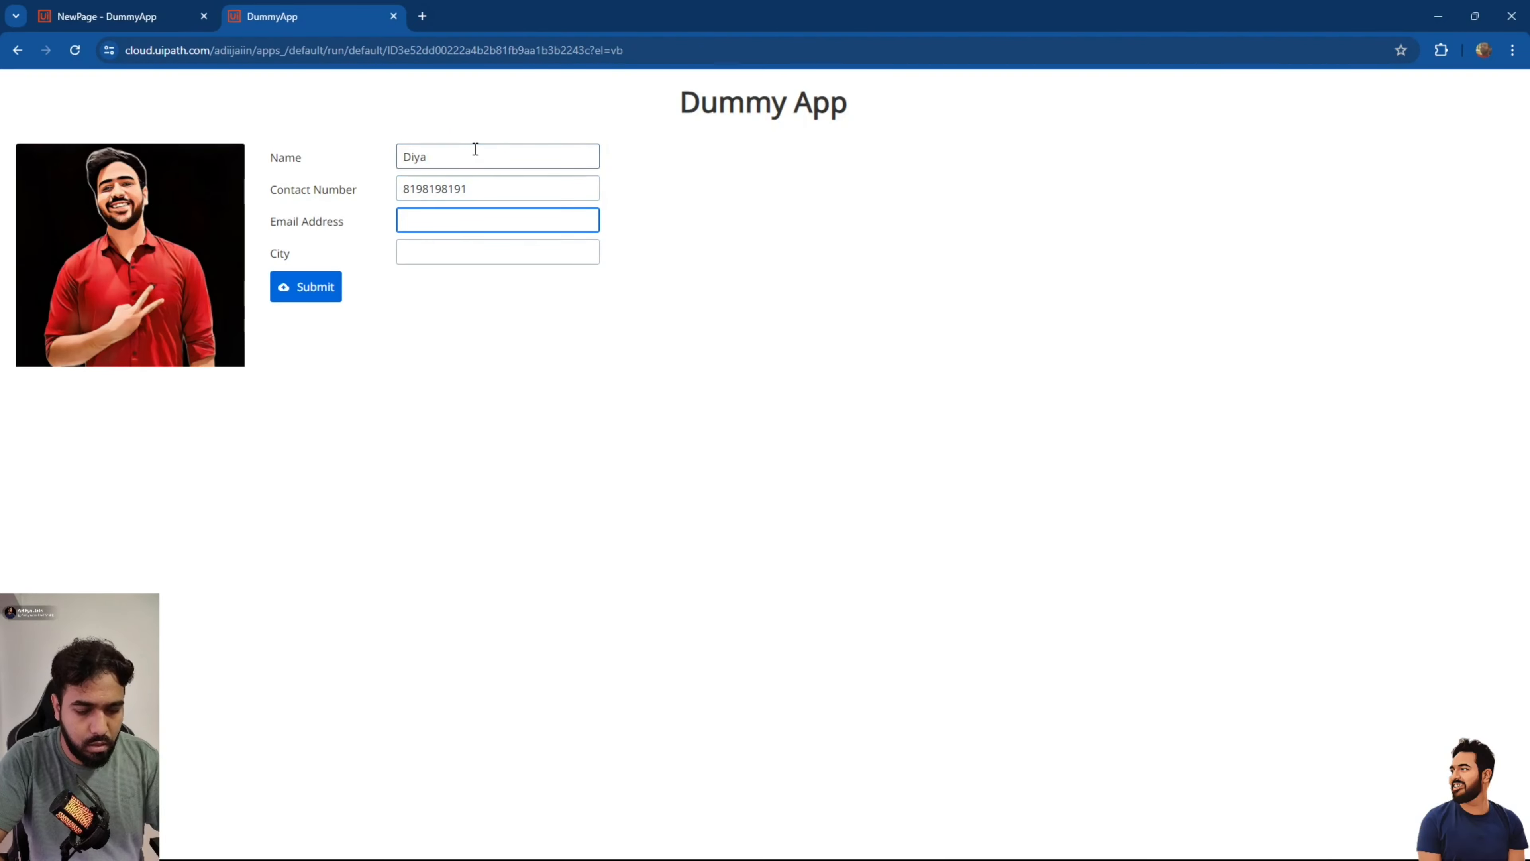
pyautogui.press('Tab')
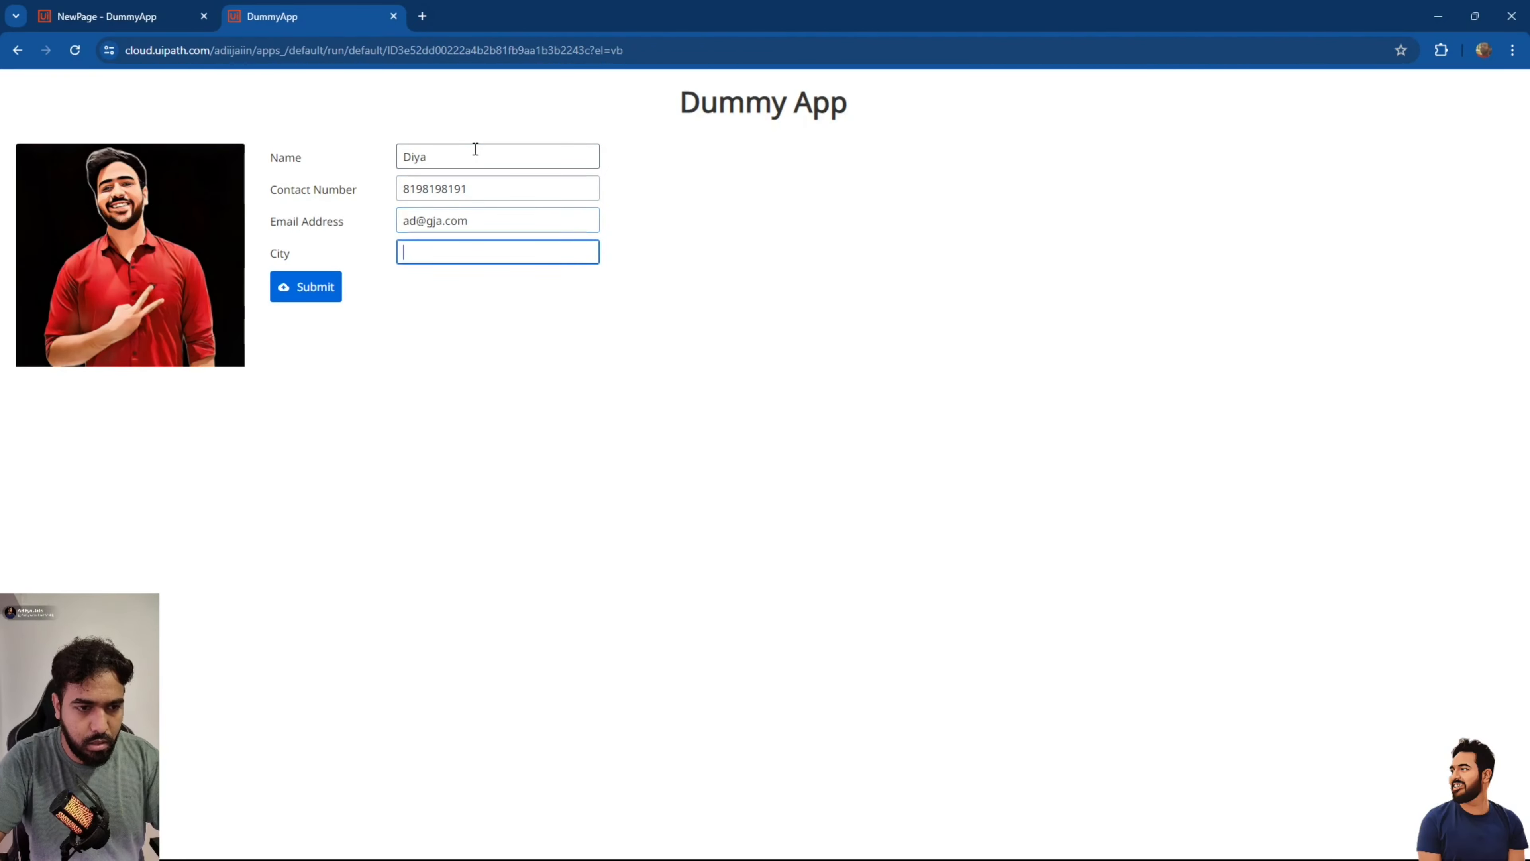
pyautogui.write('9')
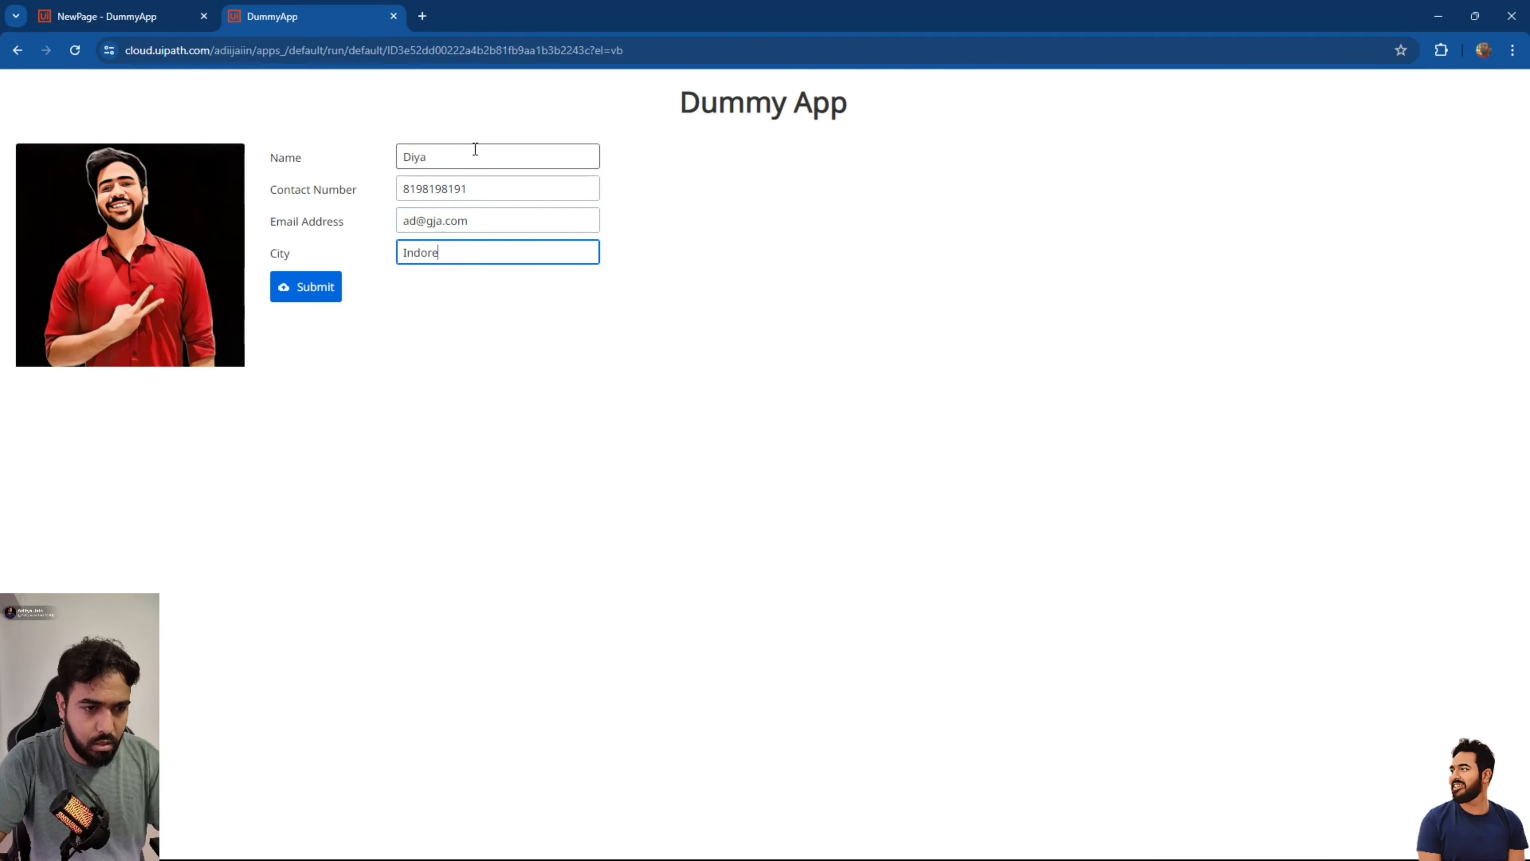
pyautogui.click(319, 287)
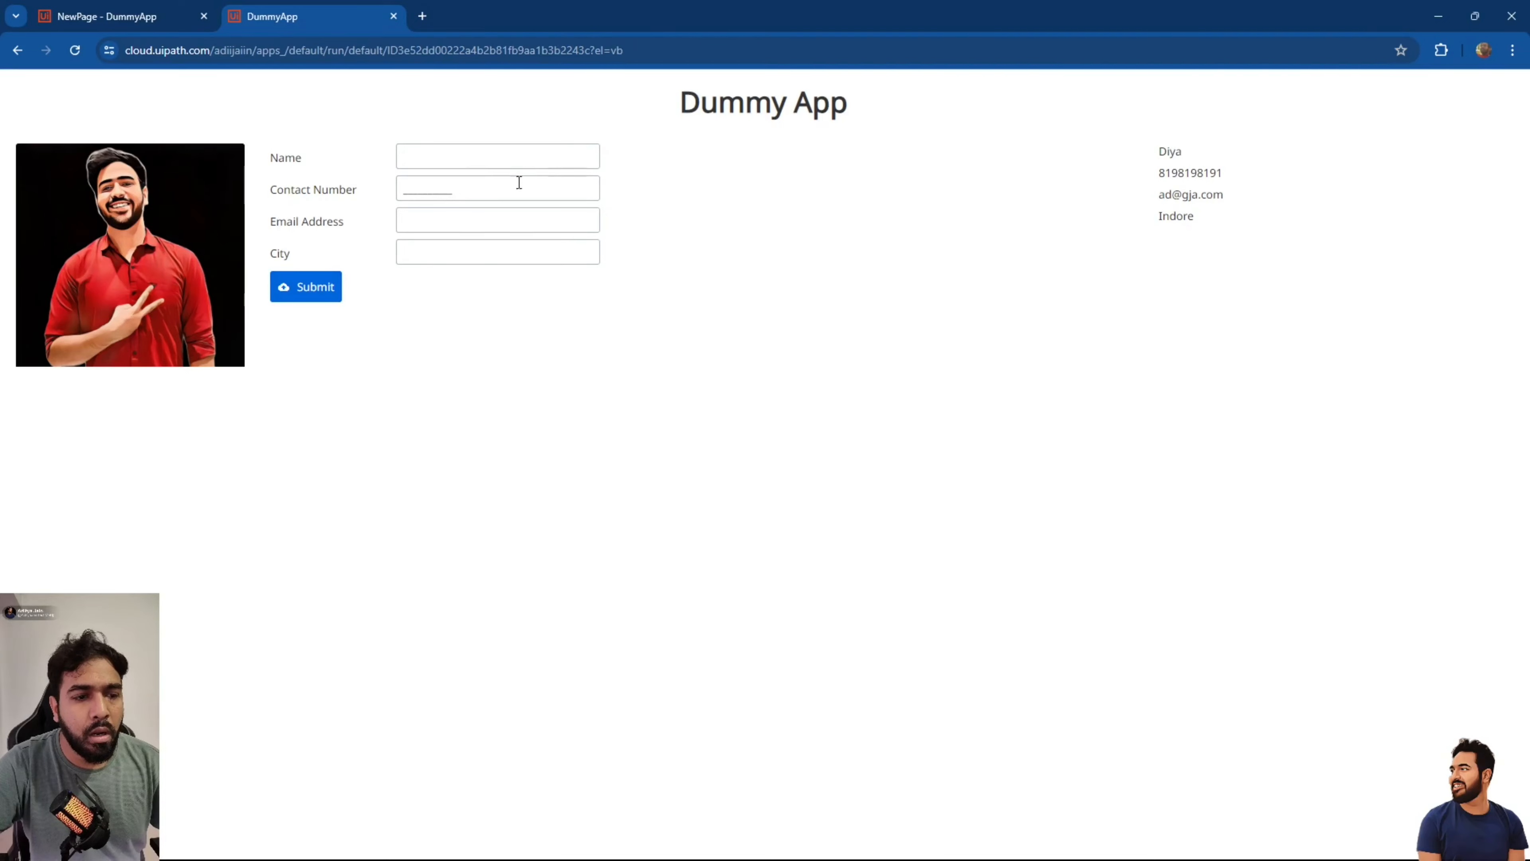
pyautogui.click(395, 18)
# Clear the Contact Number textbox's minimum and maximum length of 10.
pyautogui.click(592, 279)
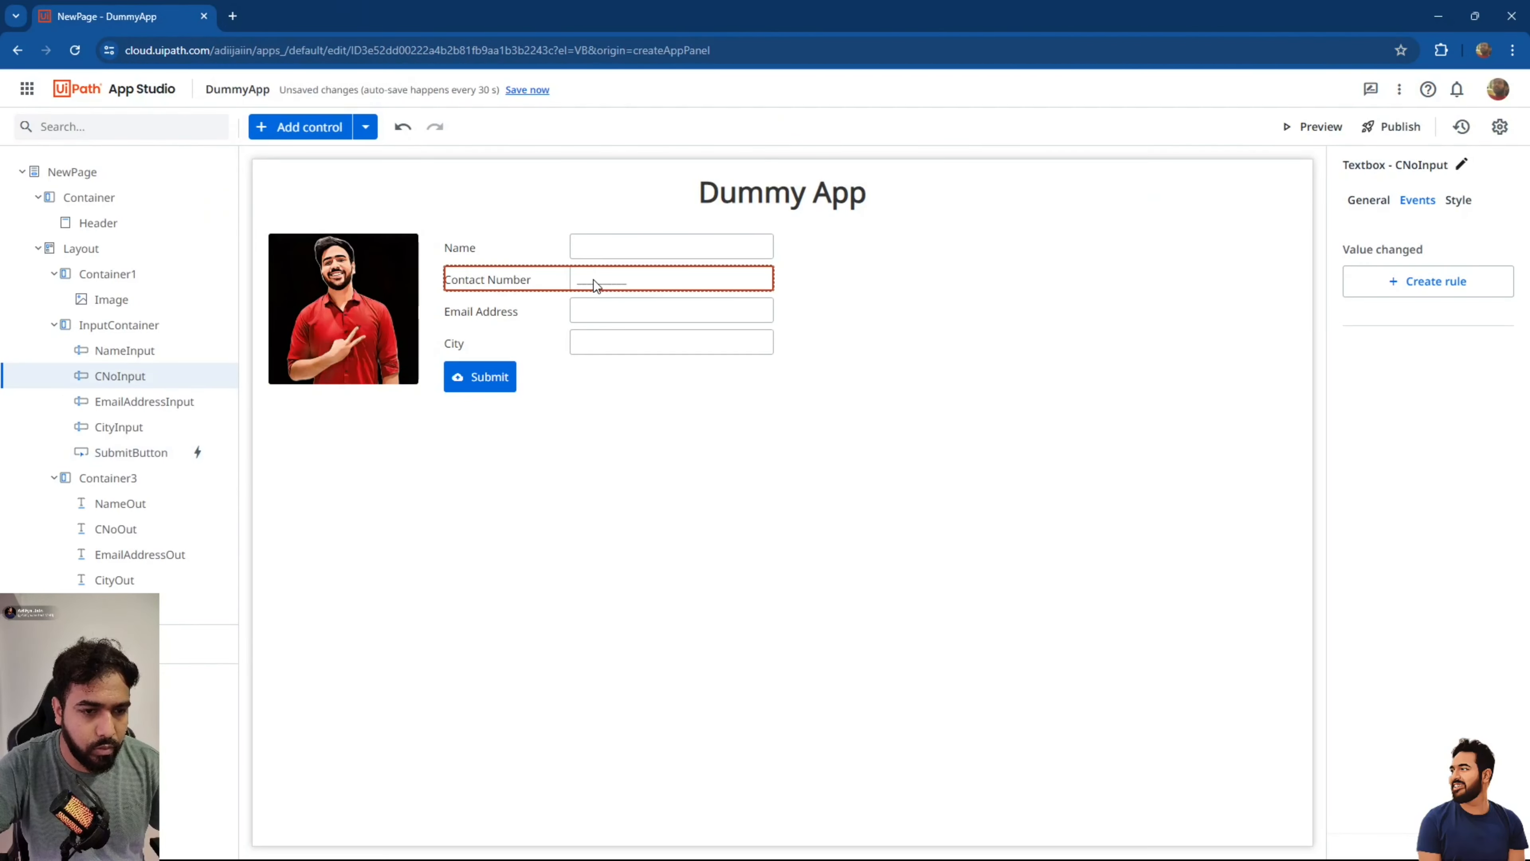
pyautogui.click(1368, 205)
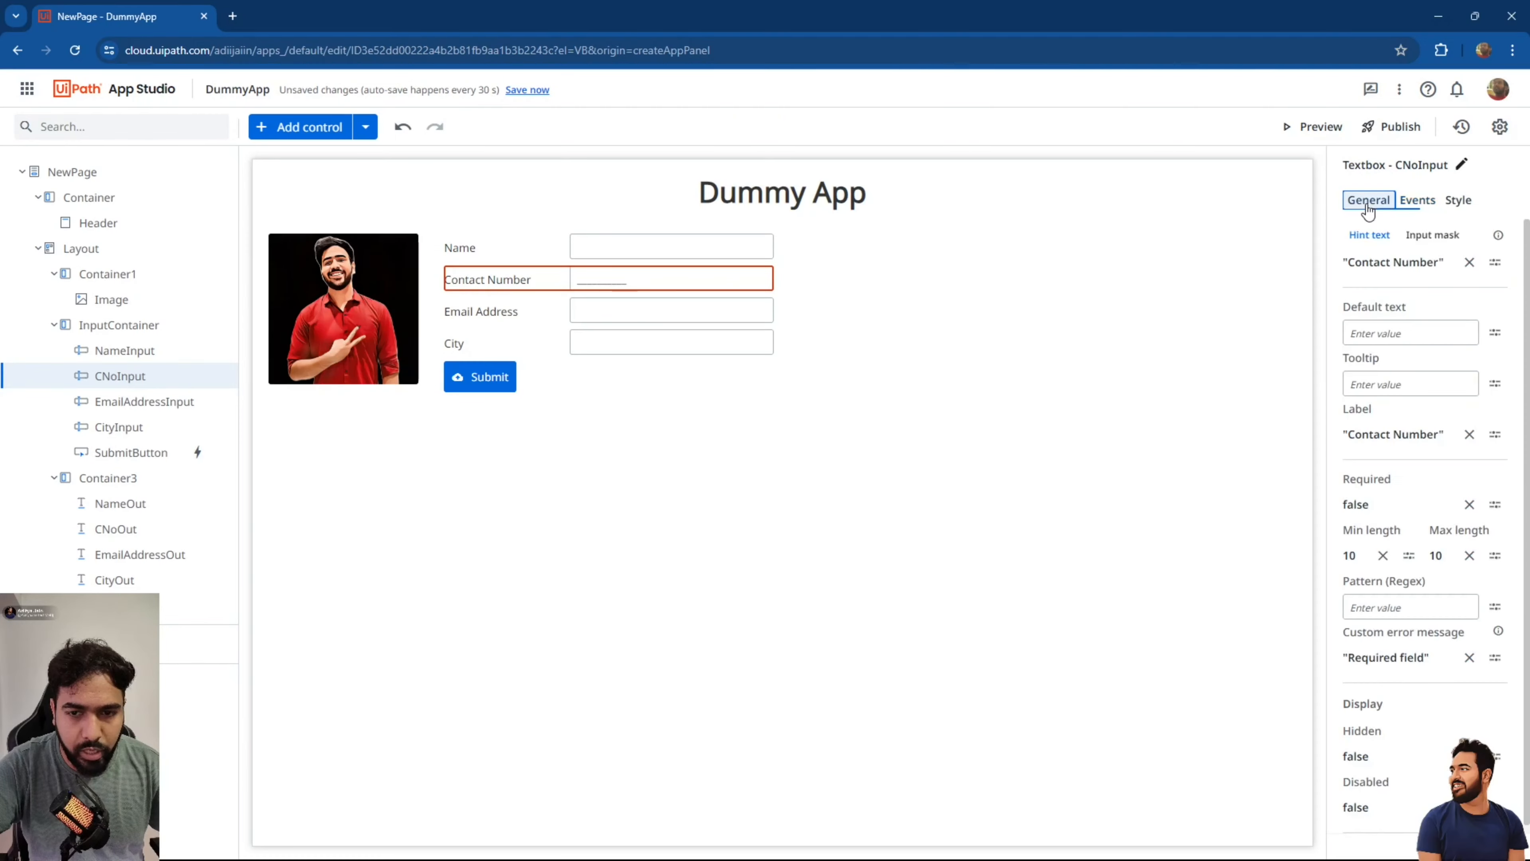
pyautogui.click(1382, 555)
pyautogui.click(1494, 555)
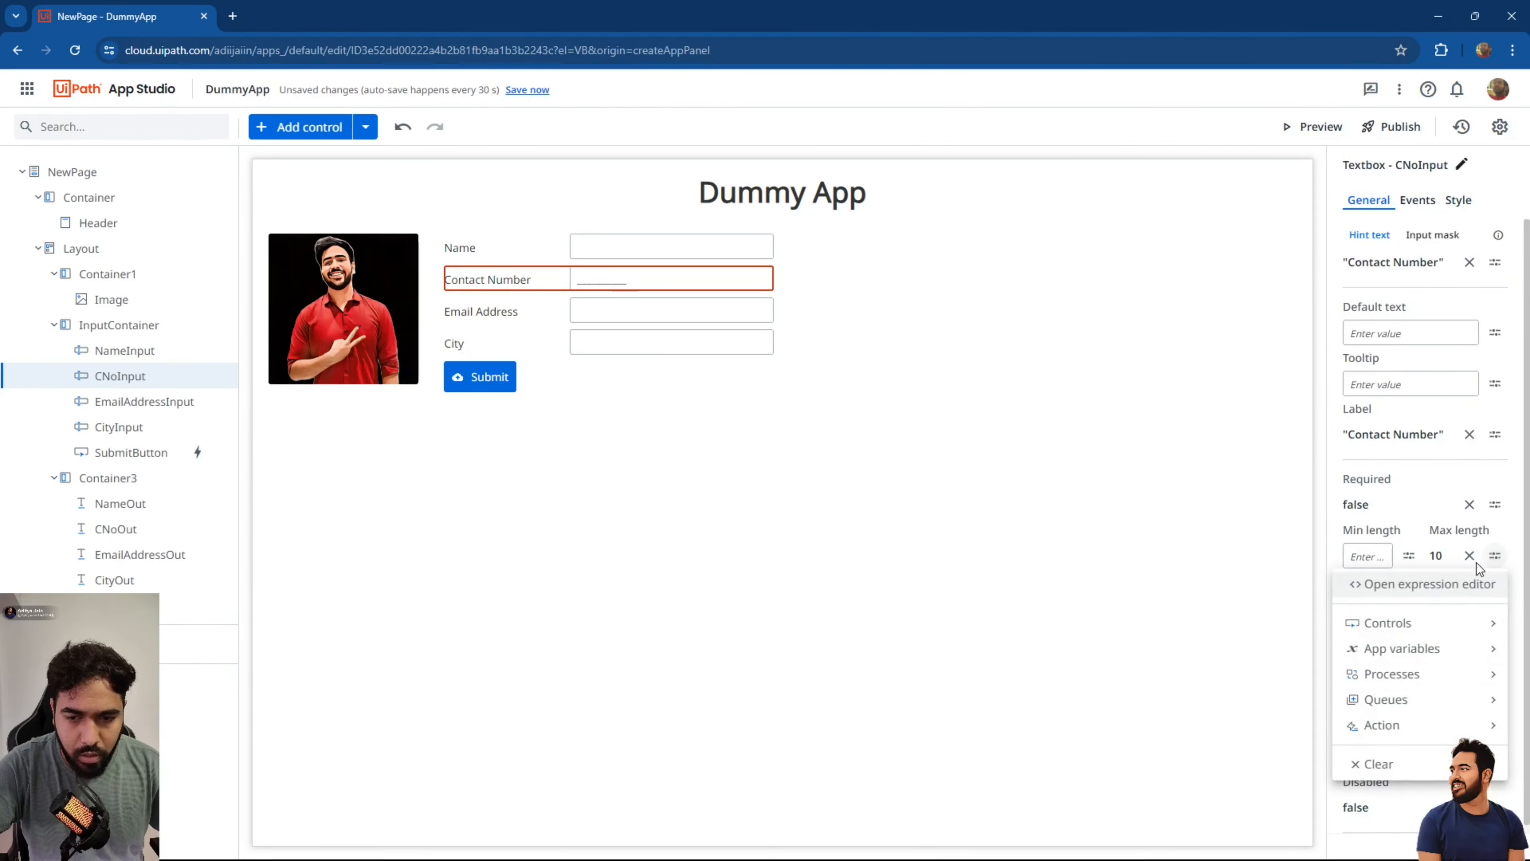
pyautogui.click(1470, 555)
pyautogui.click(1469, 555)
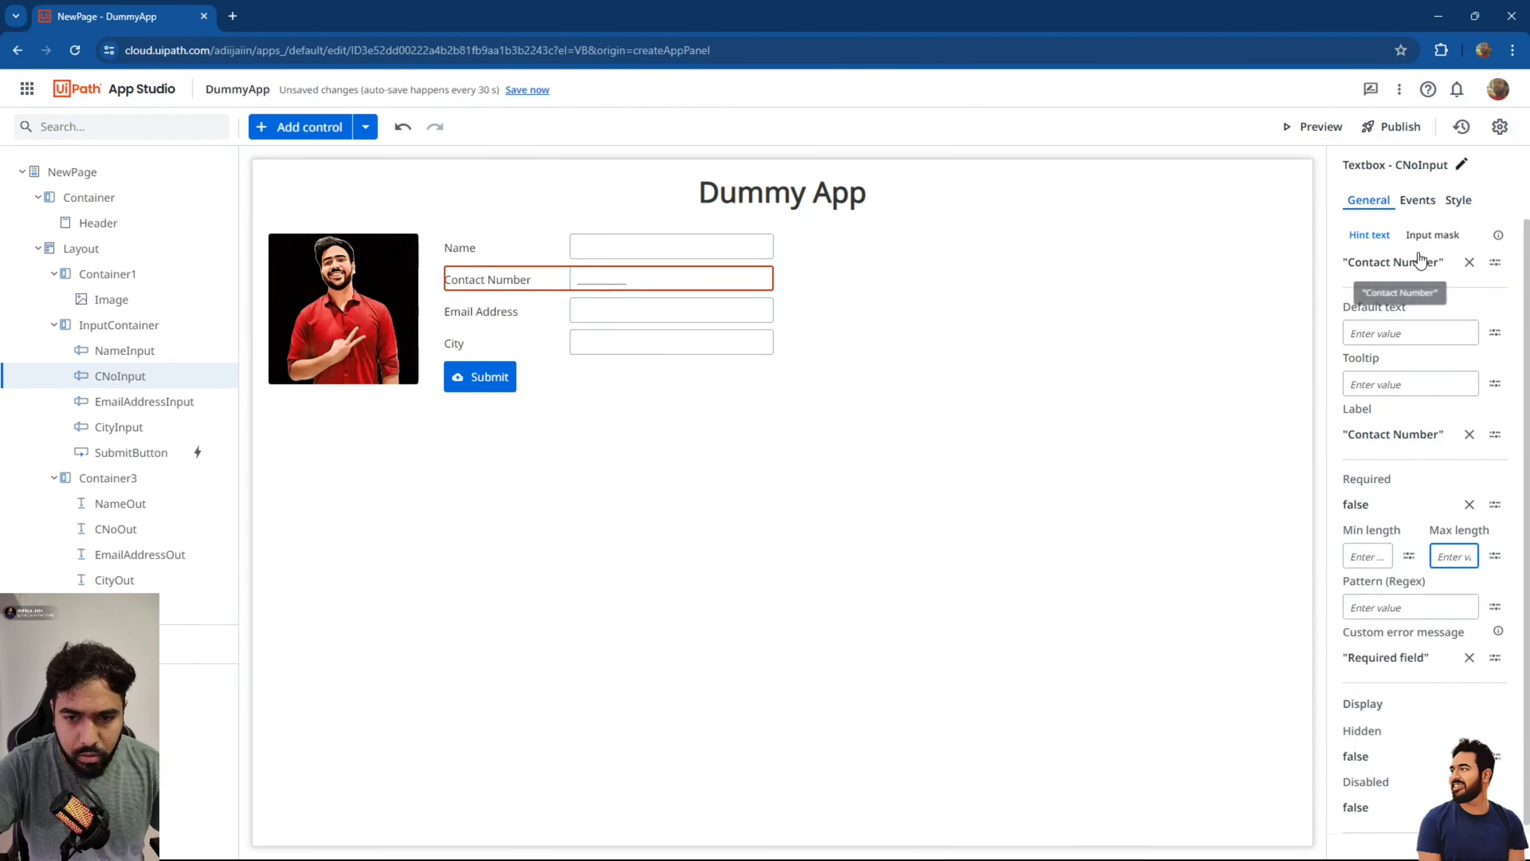
# Give Contact Number a dash-separated, digits-only input mask and save the app.
pyautogui.click(1442, 236)
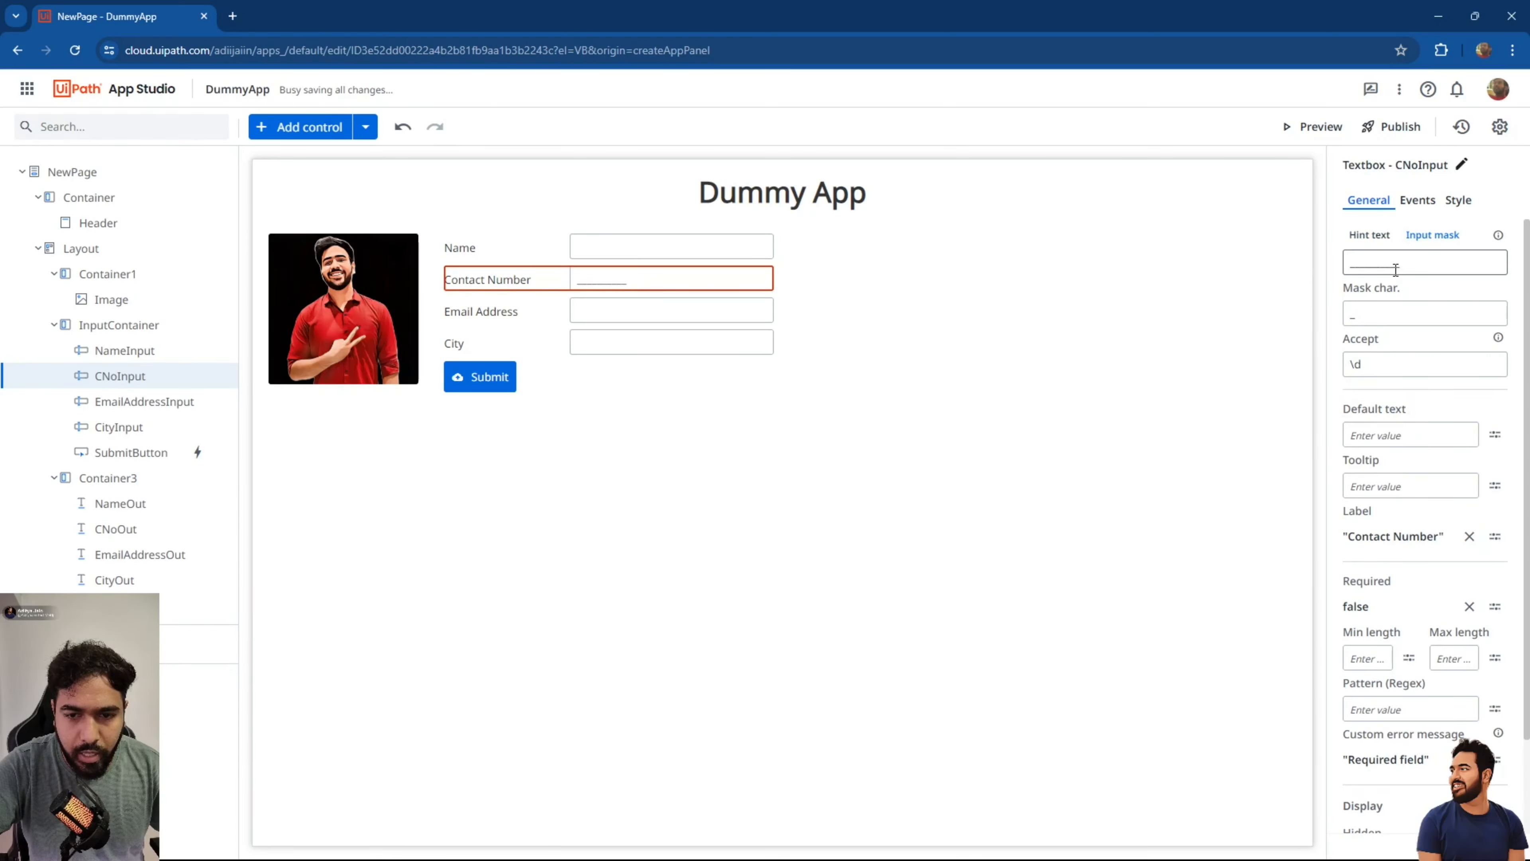
pyautogui.click(1371, 267)
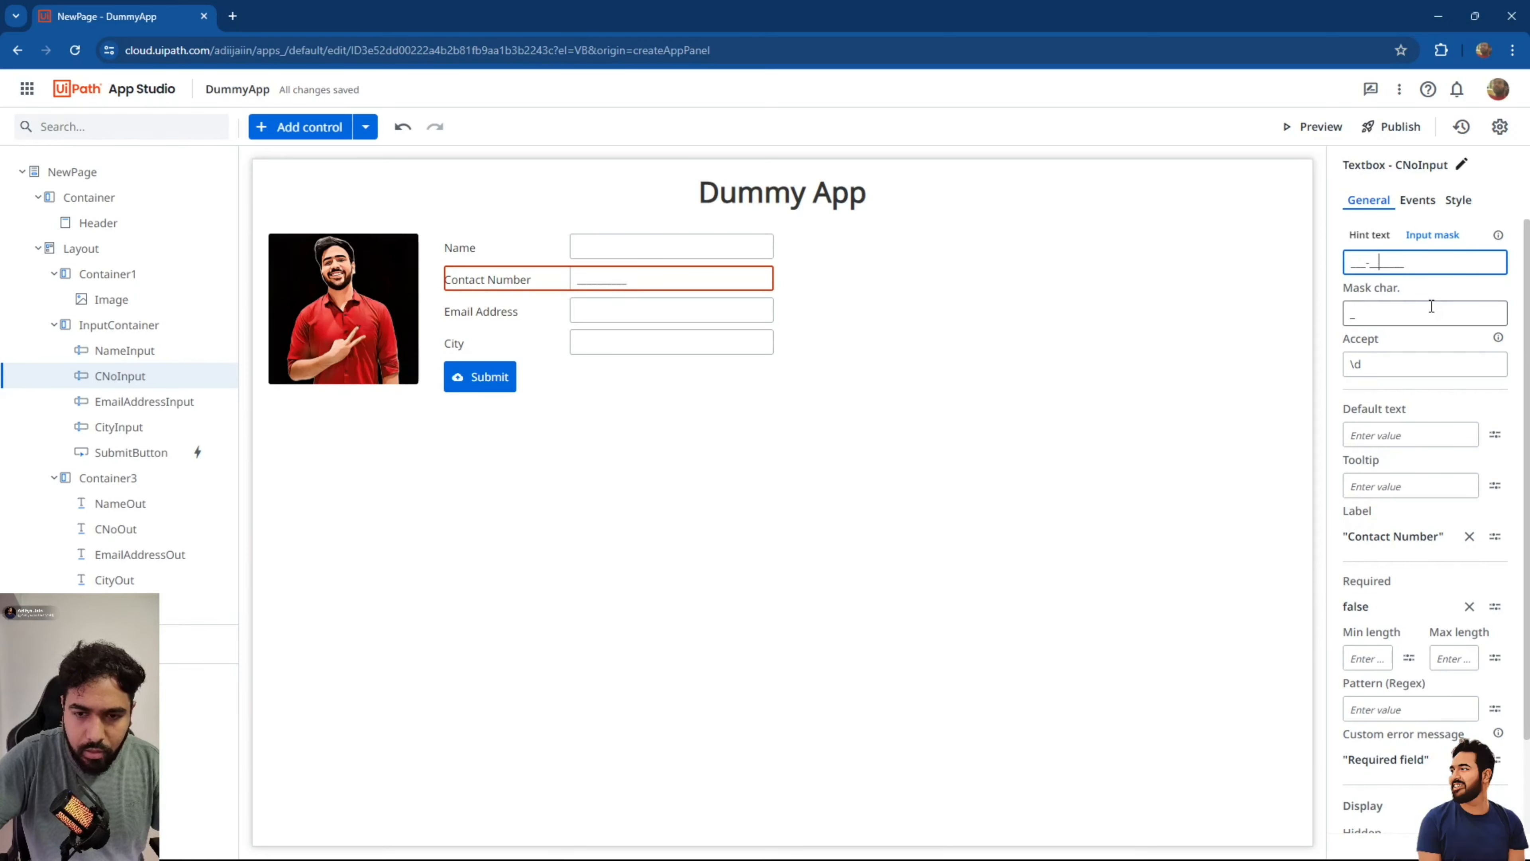
pyautogui.press('Right')
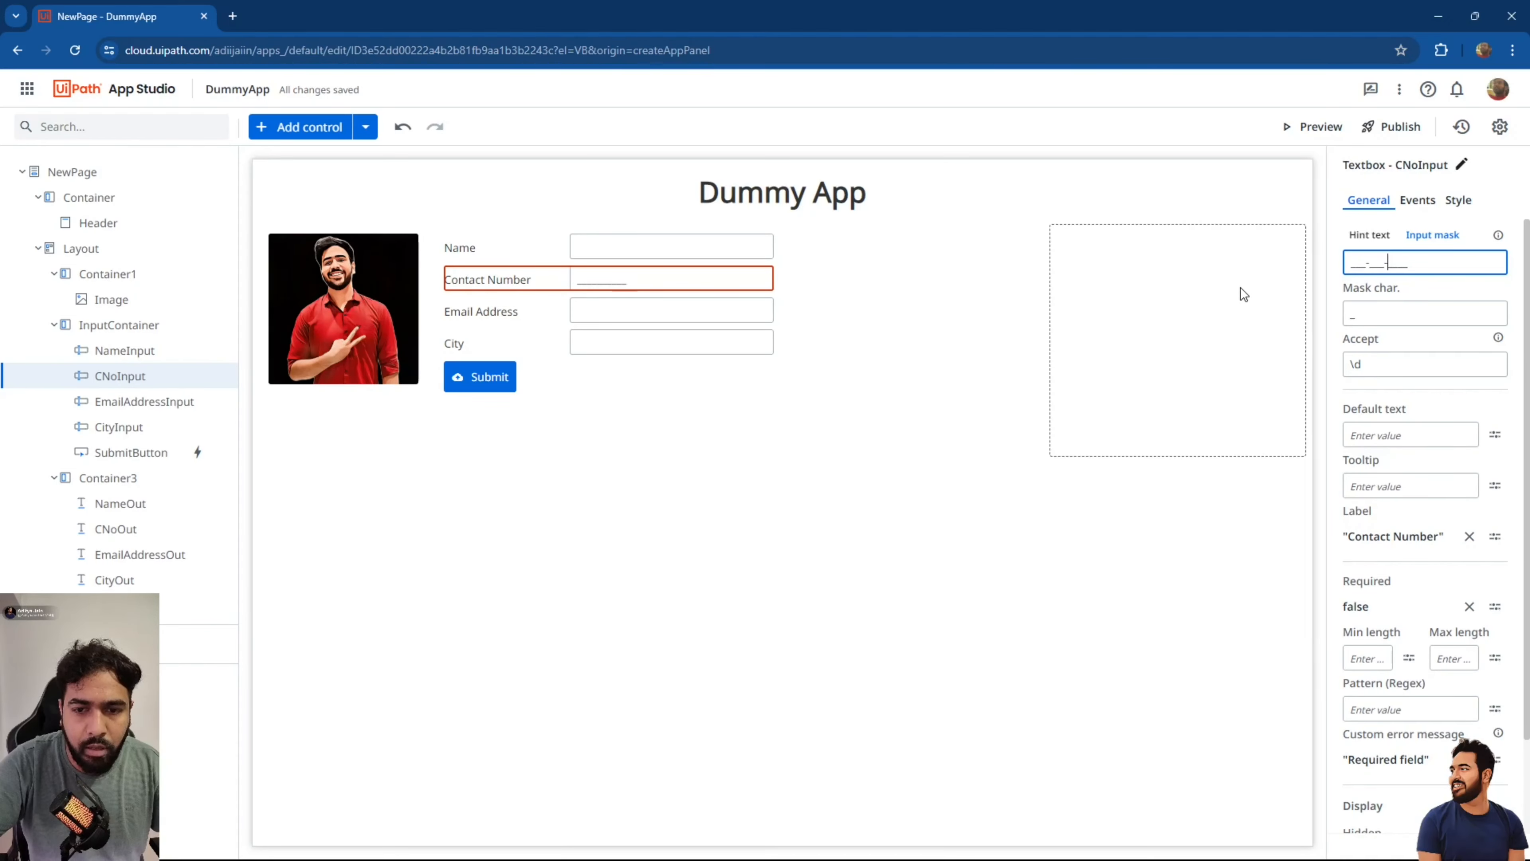
pyautogui.click(1166, 351)
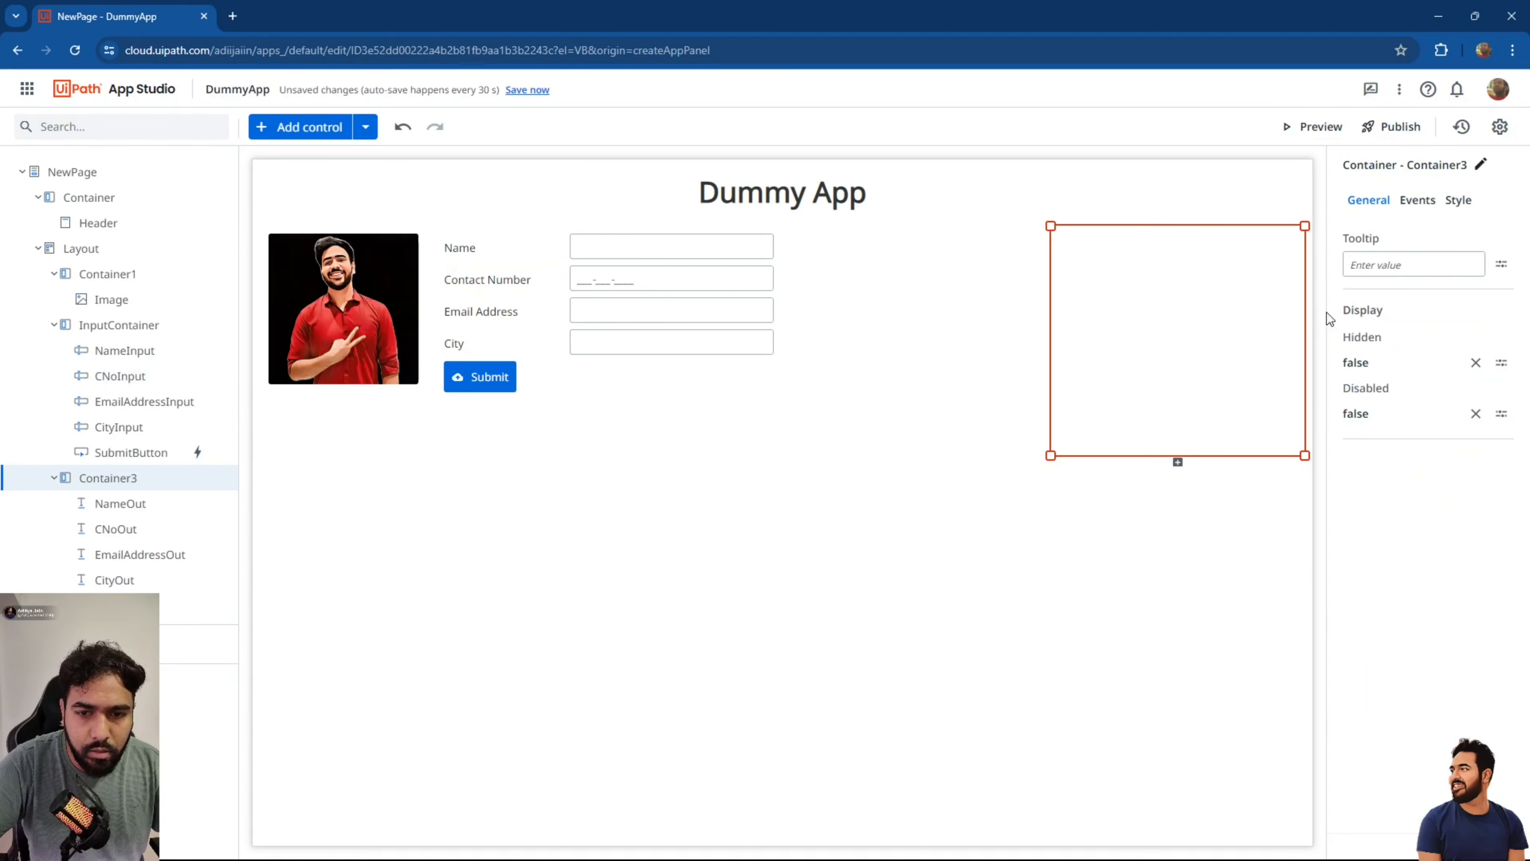
pyautogui.click(624, 281)
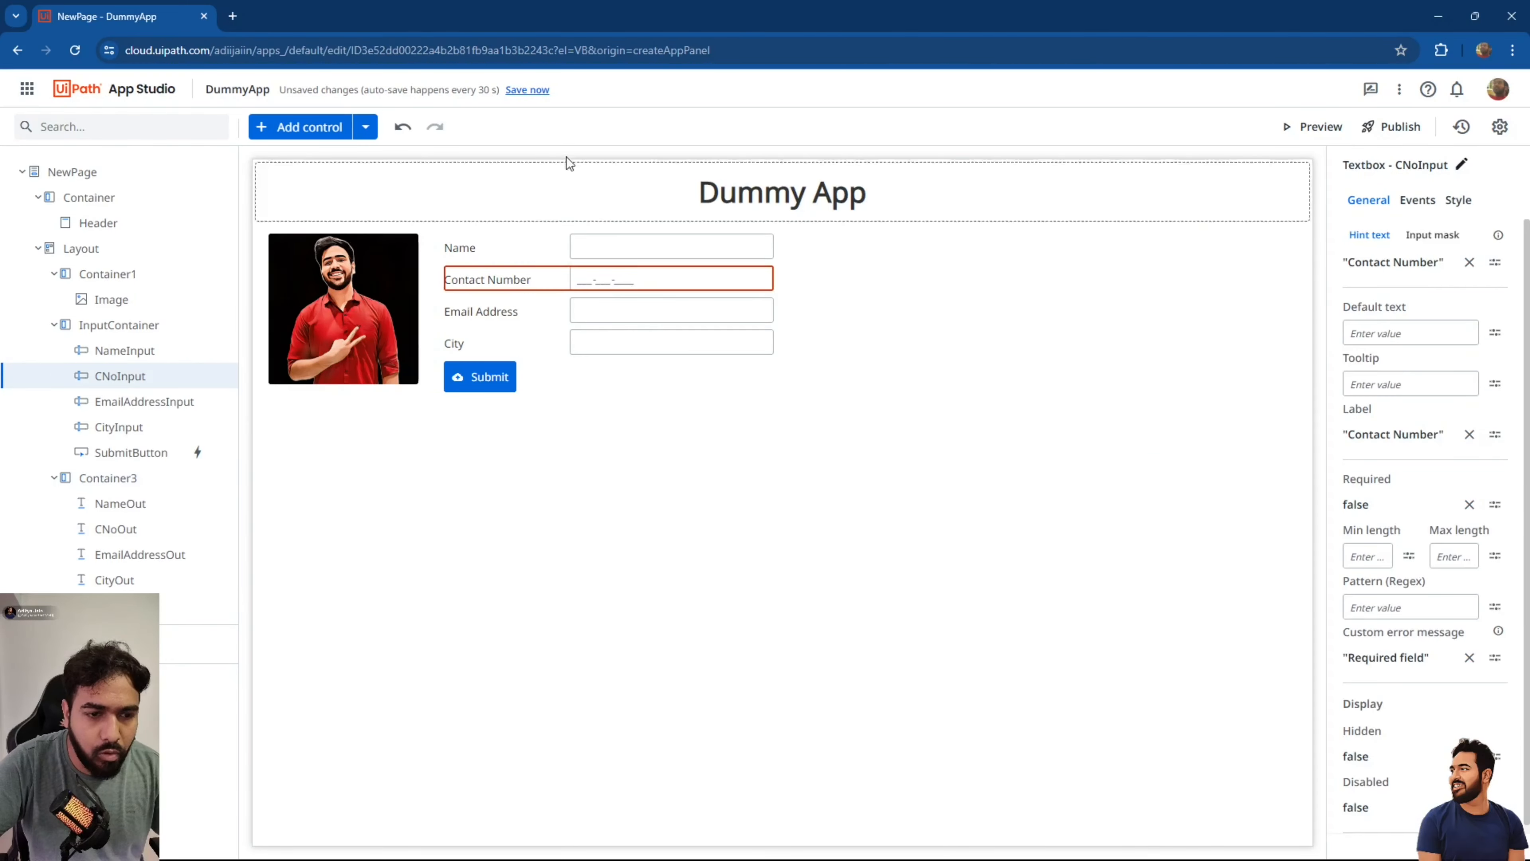
pyautogui.click(528, 90)
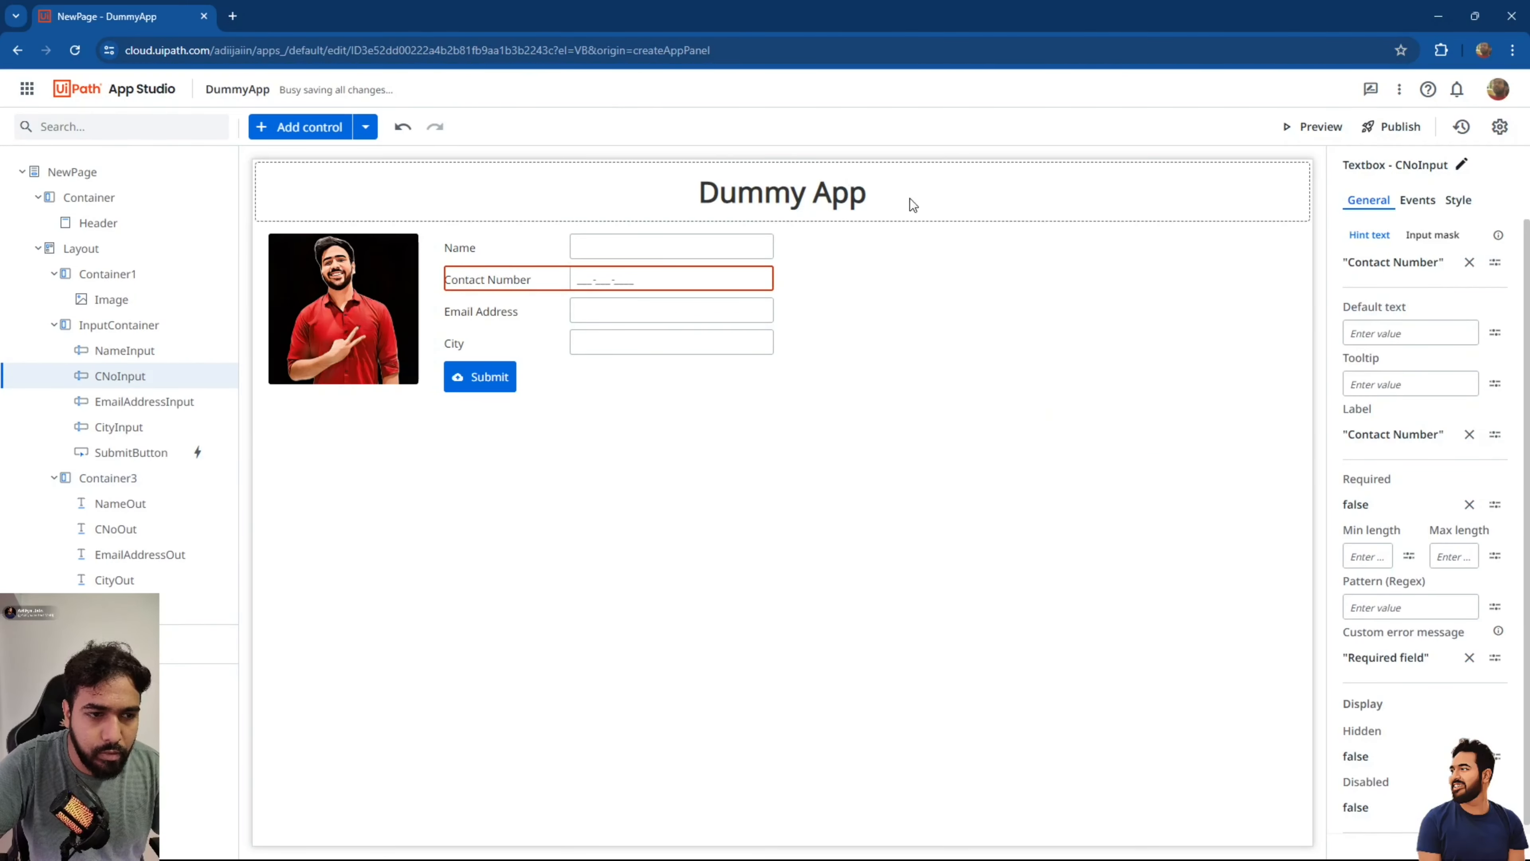
# In a preview, submit a sample name and 10-digit contact number to check the dash formatting.
pyautogui.click(1315, 126)
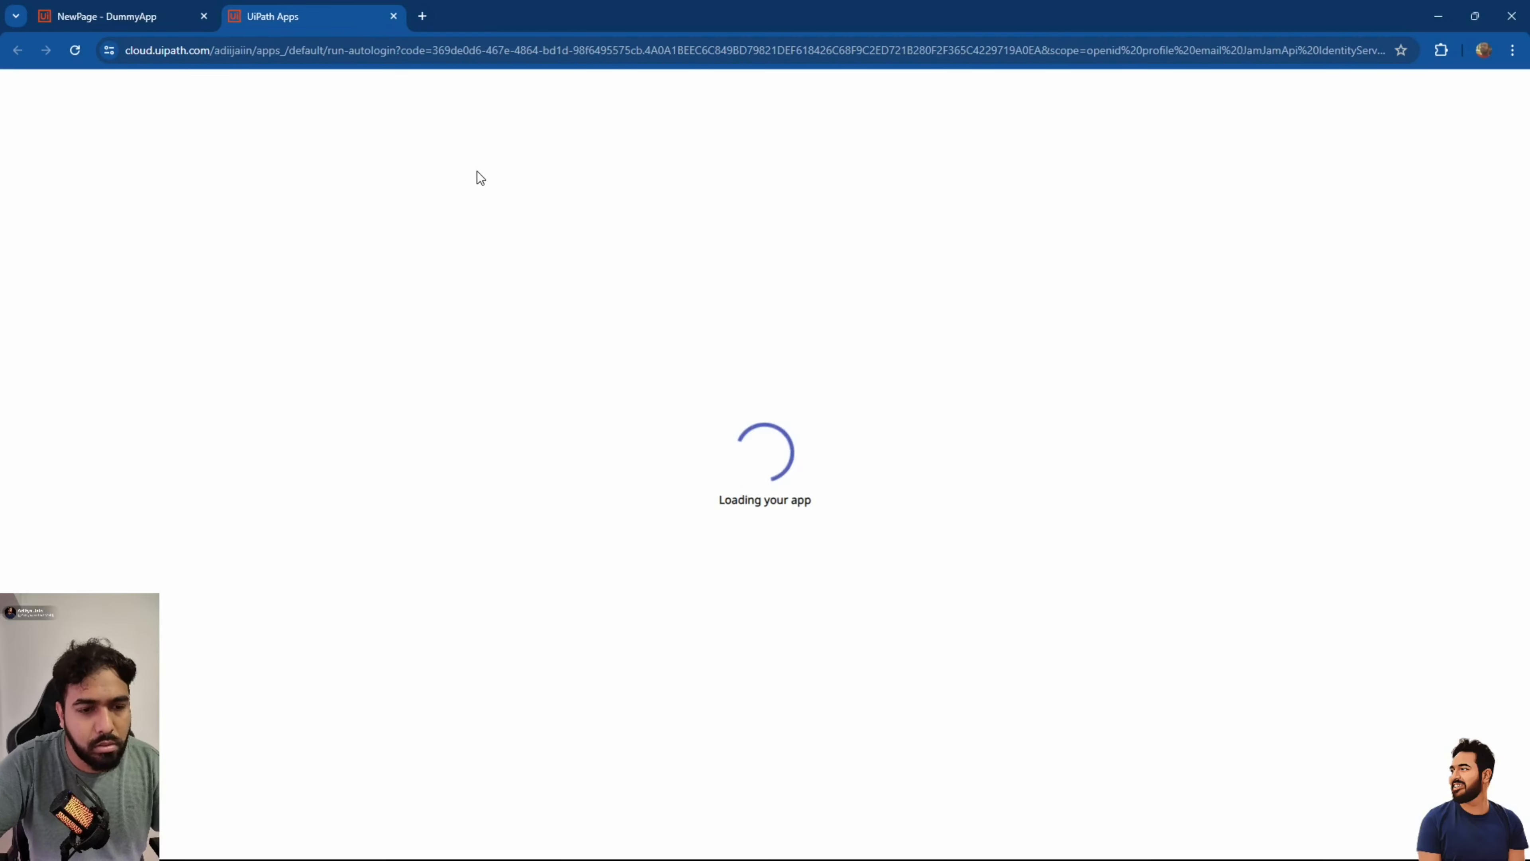
pyautogui.click(431, 161)
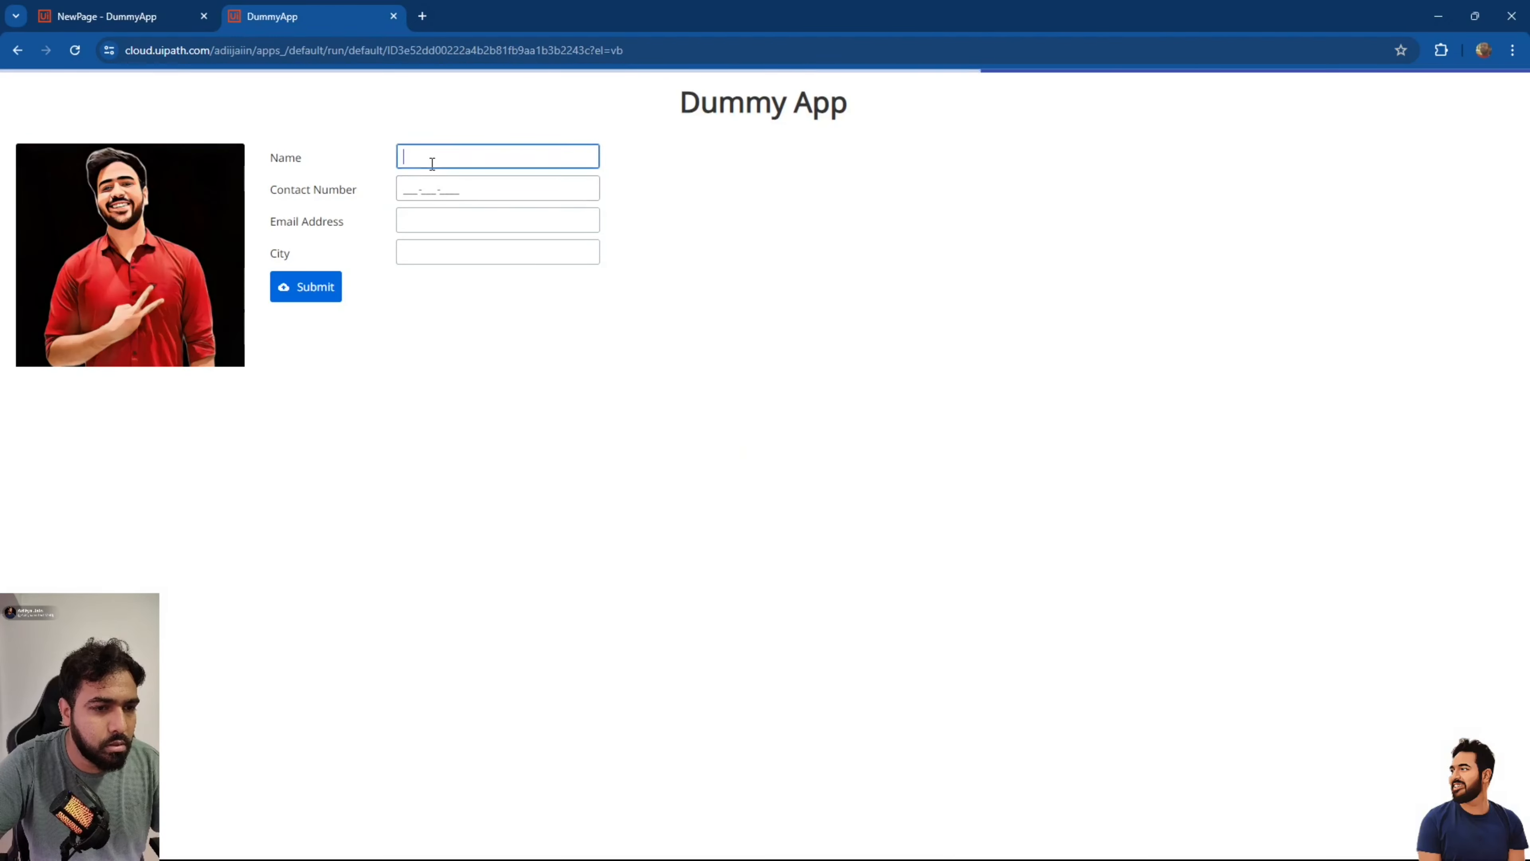
pyautogui.write('ddi')
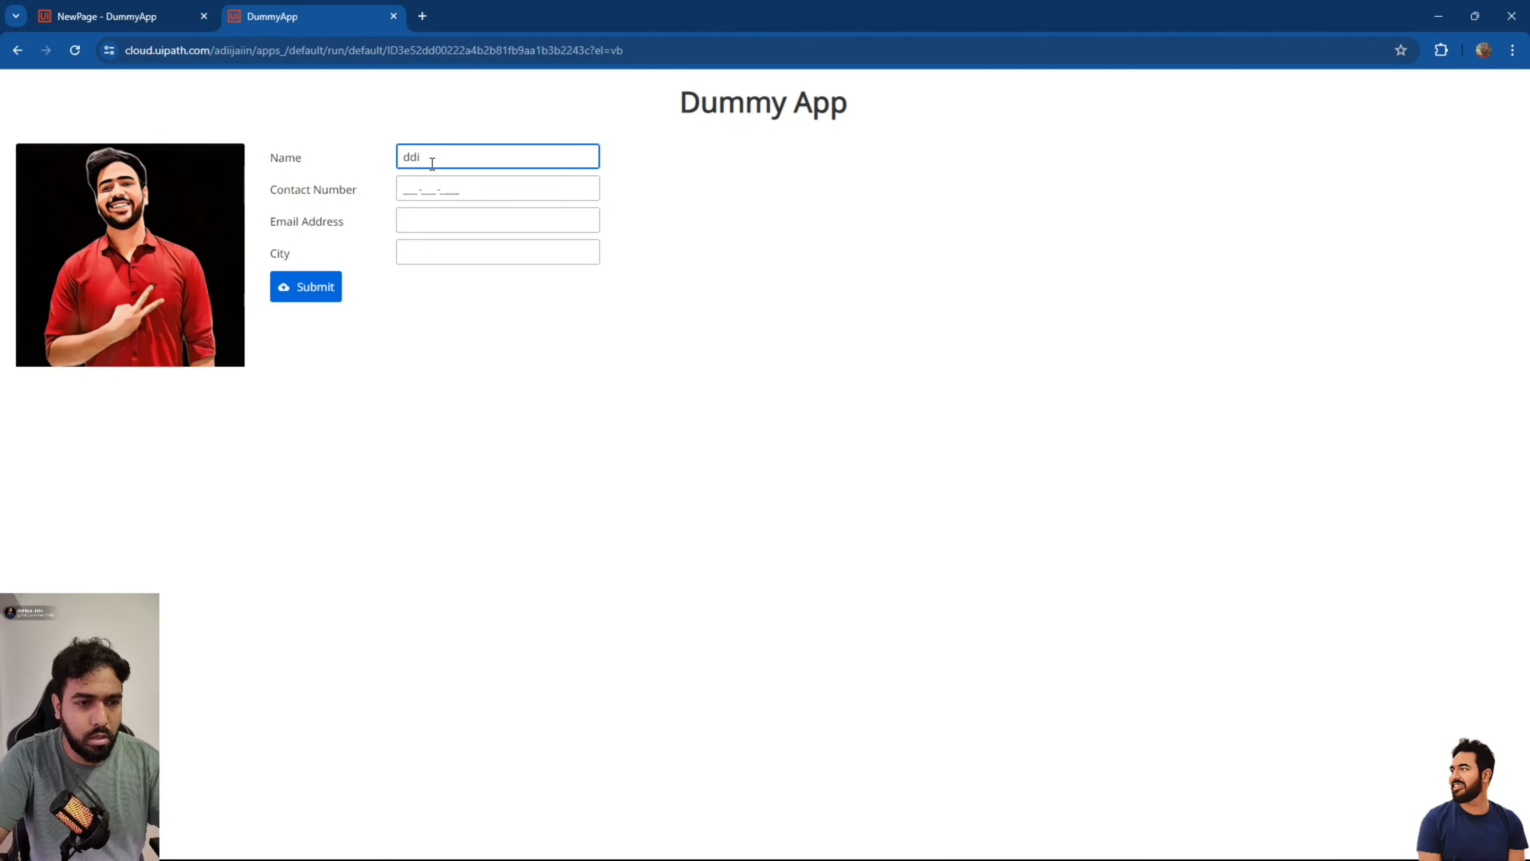
pyautogui.press('Tab')
pyautogui.write('1981989819')
pyautogui.press('Tab')
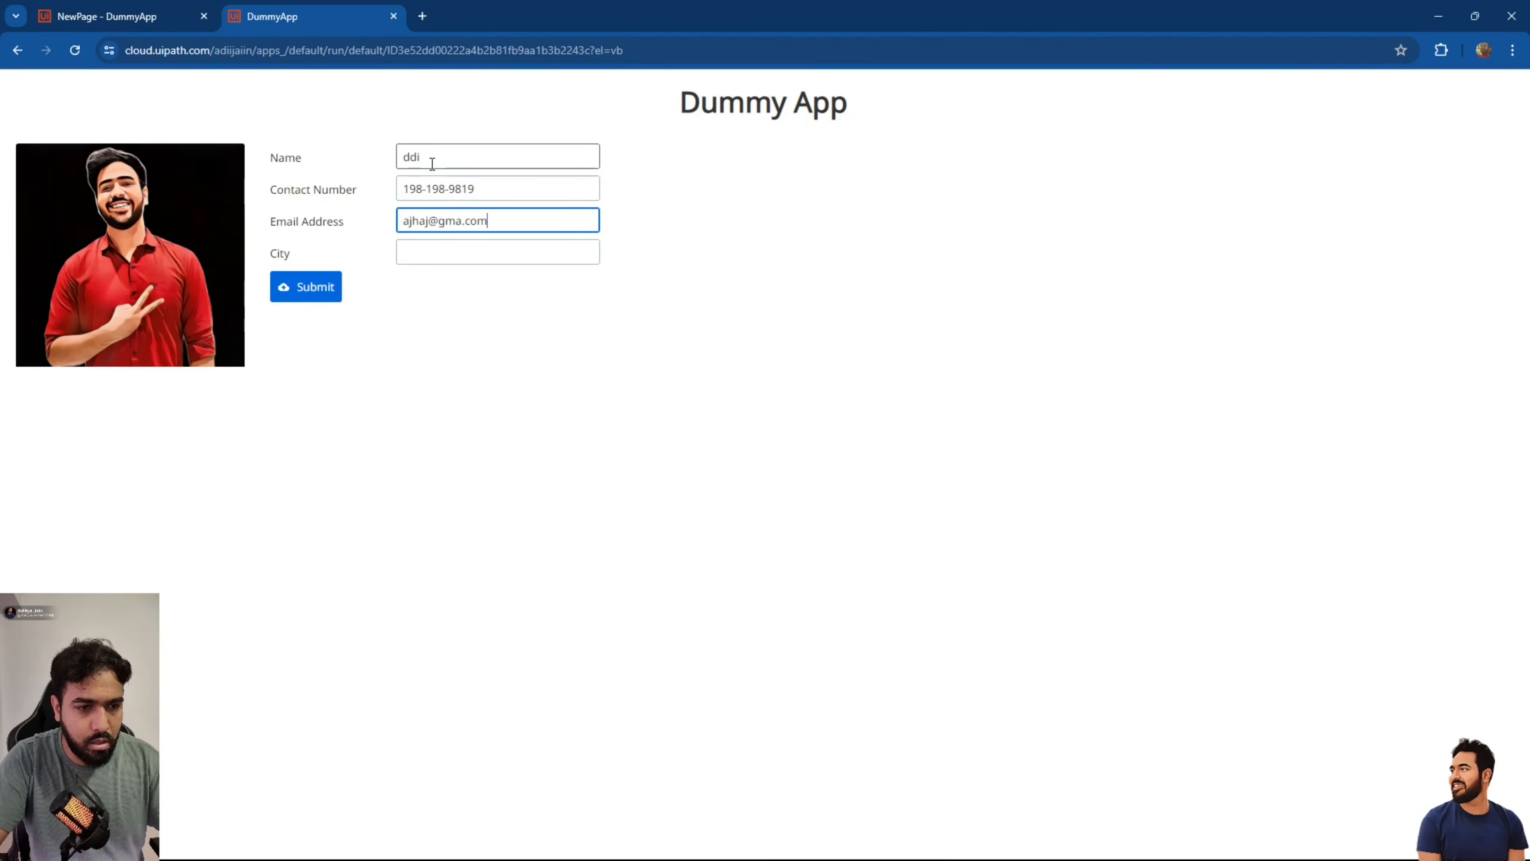
pyautogui.press('Tab')
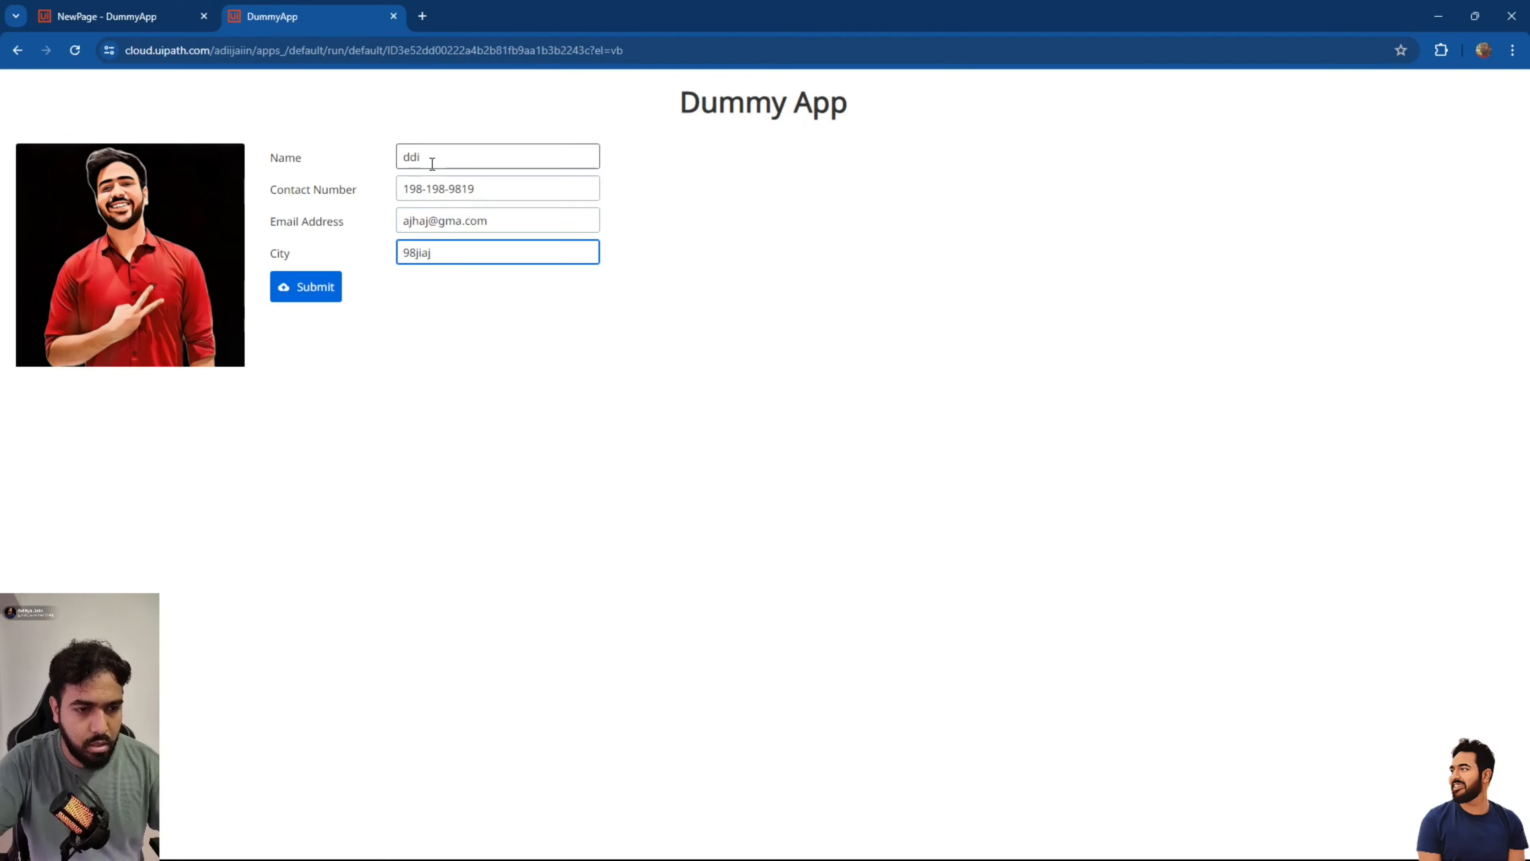
pyautogui.click(294, 293)
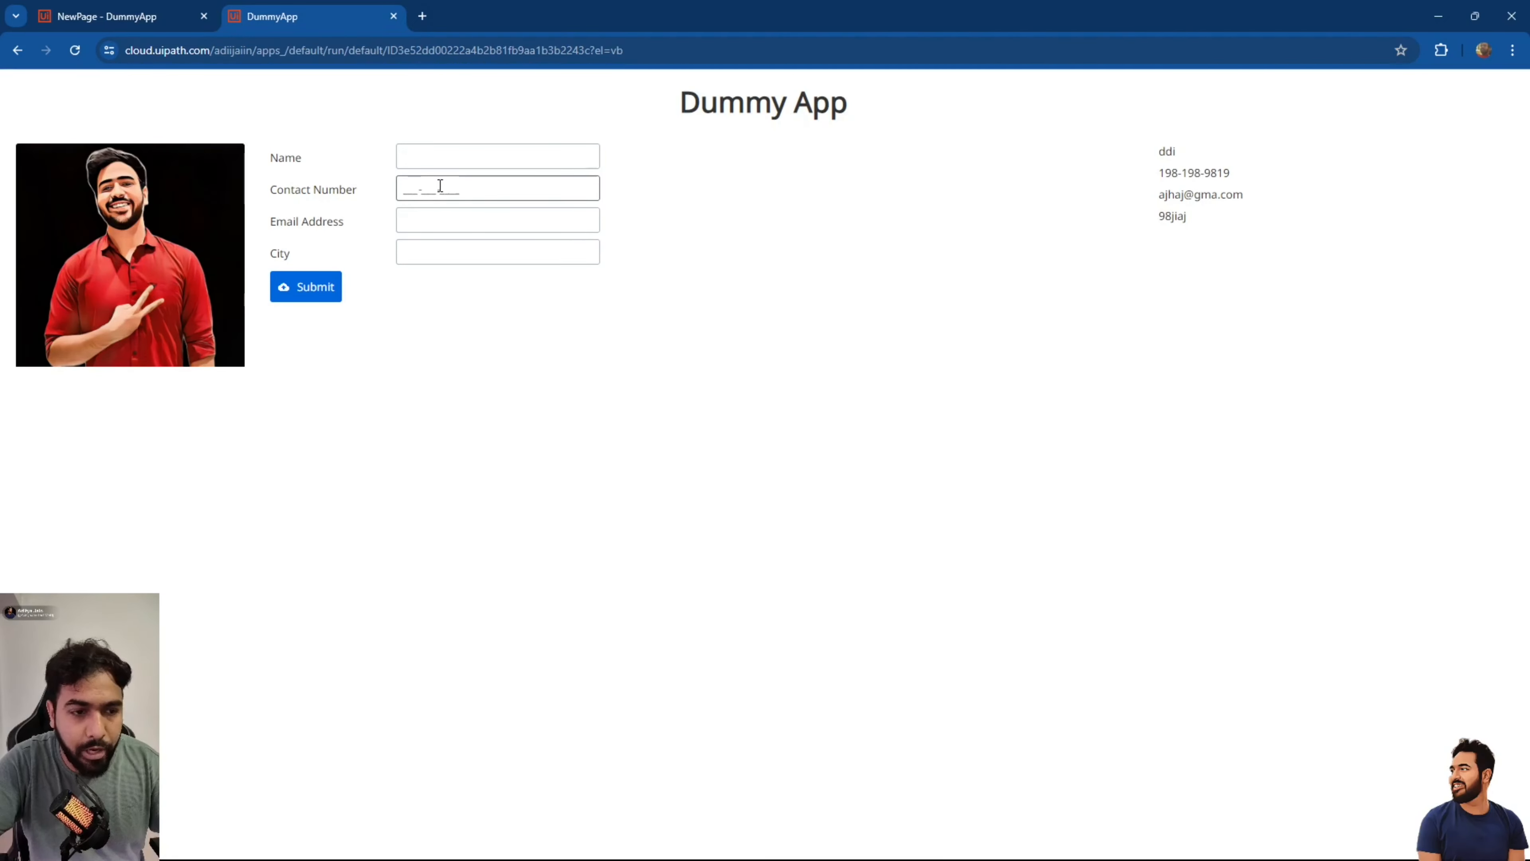
pyautogui.click(395, 18)
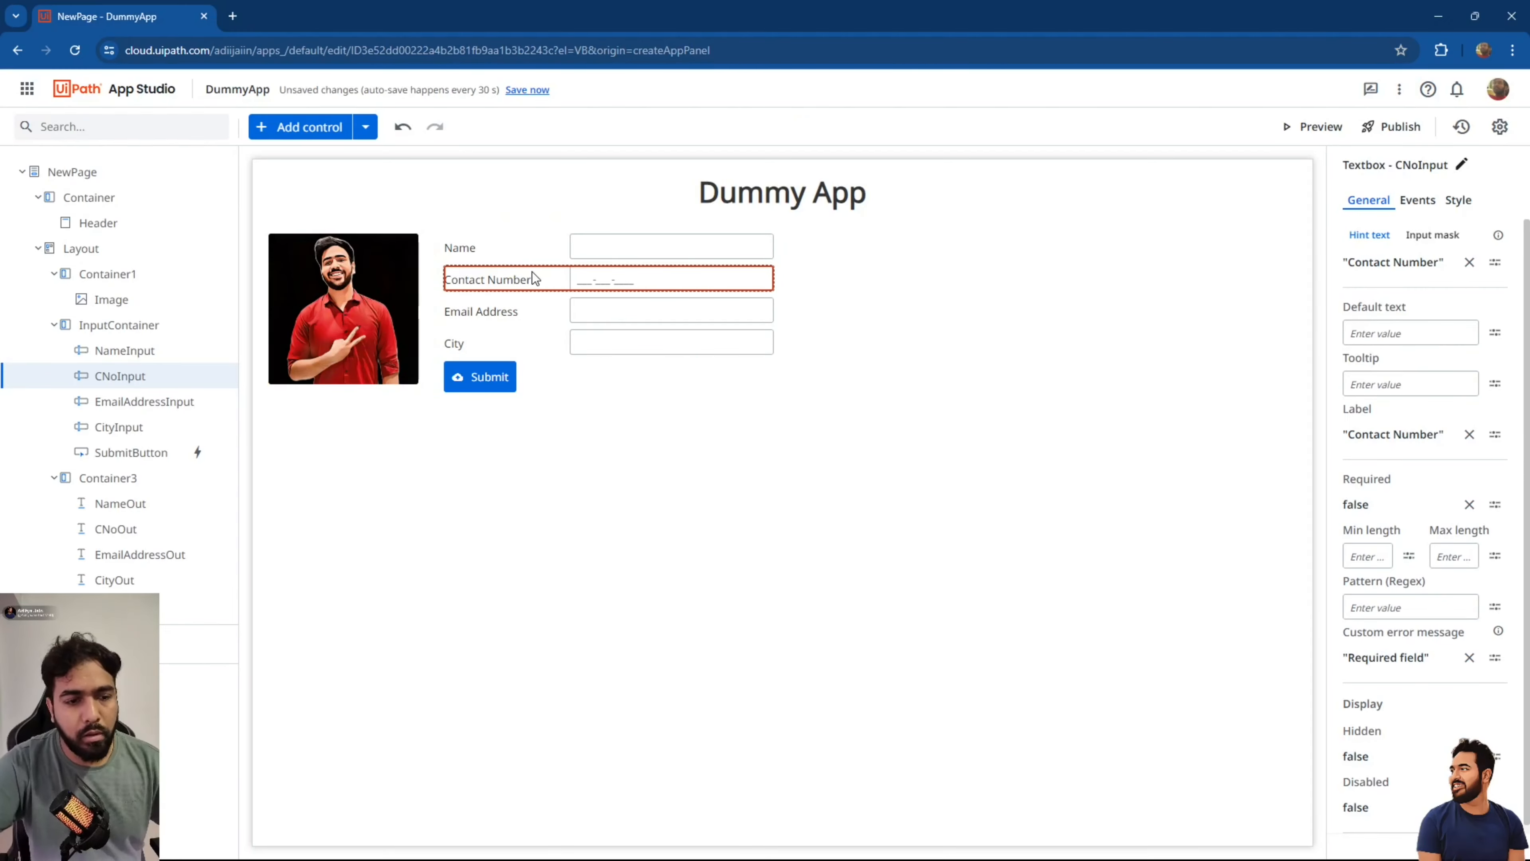
# Save the app, then preview it and submit the form with only a short name.
pyautogui.click(528, 89)
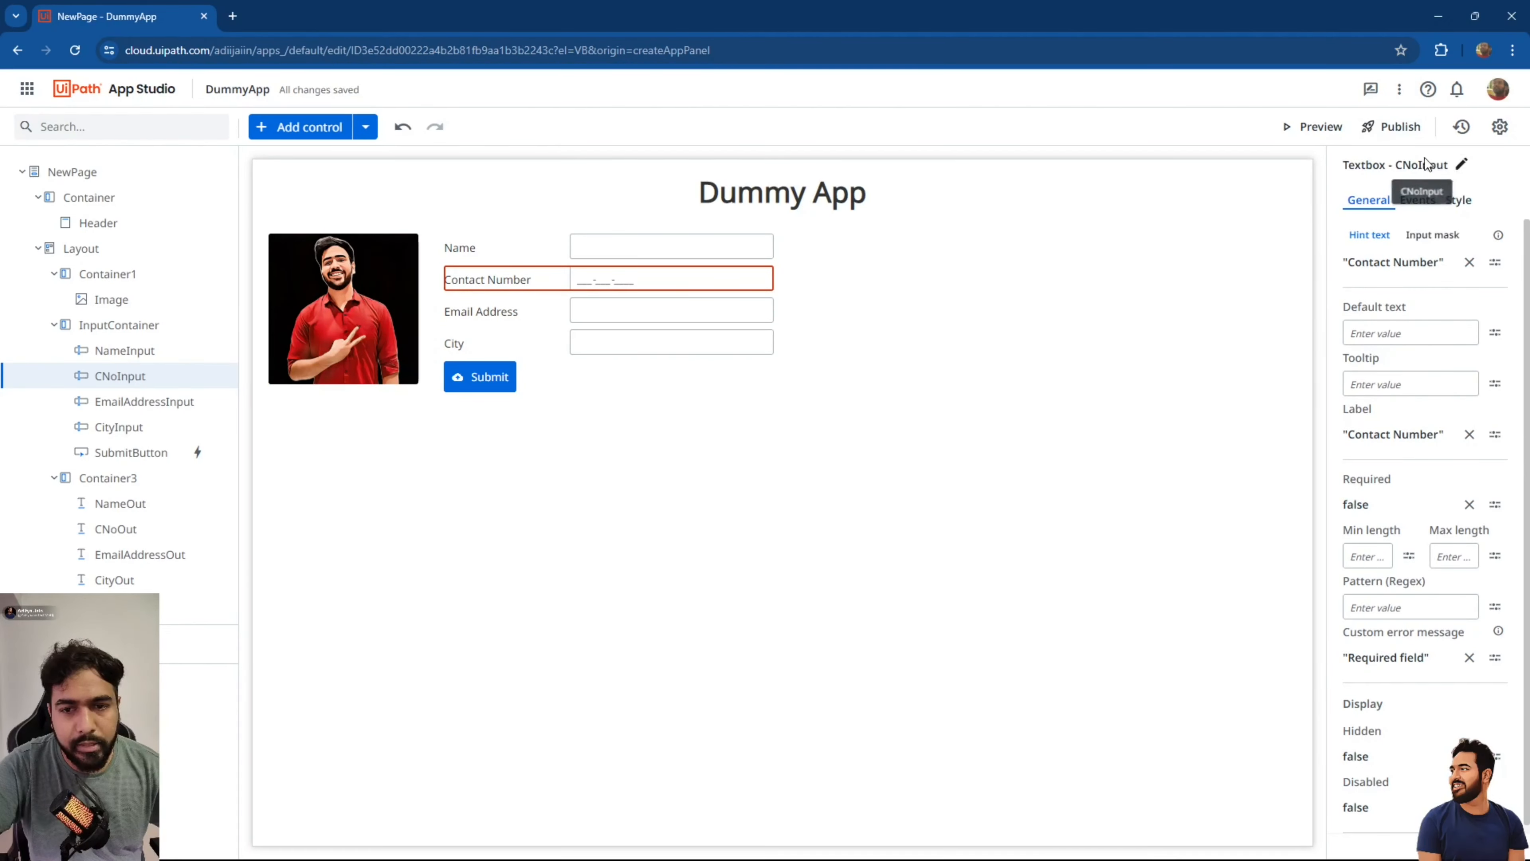
pyautogui.click(1316, 125)
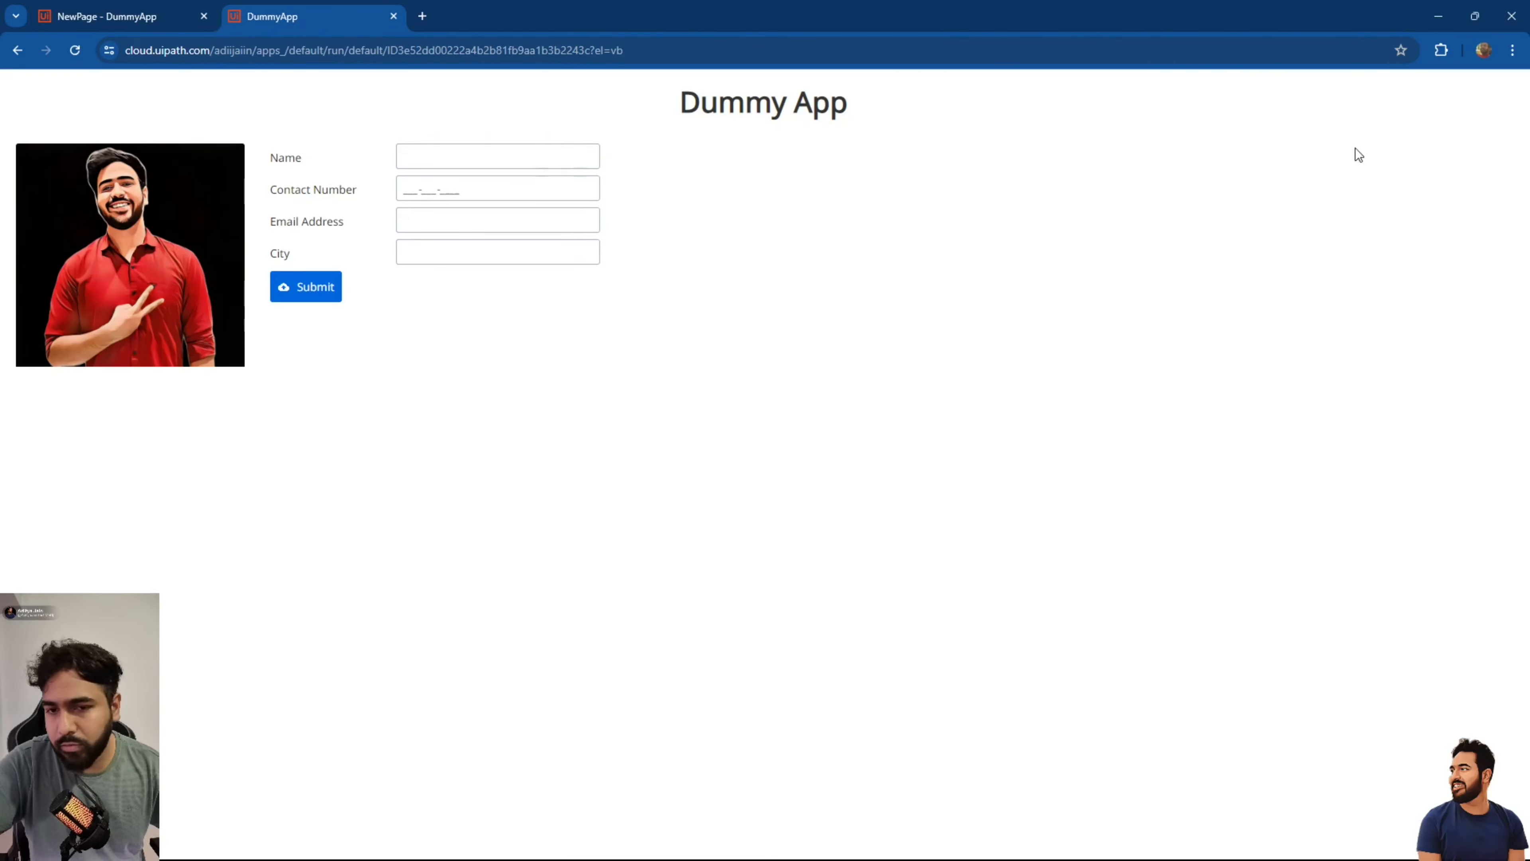
pyautogui.click(567, 156)
pyautogui.write('akj')
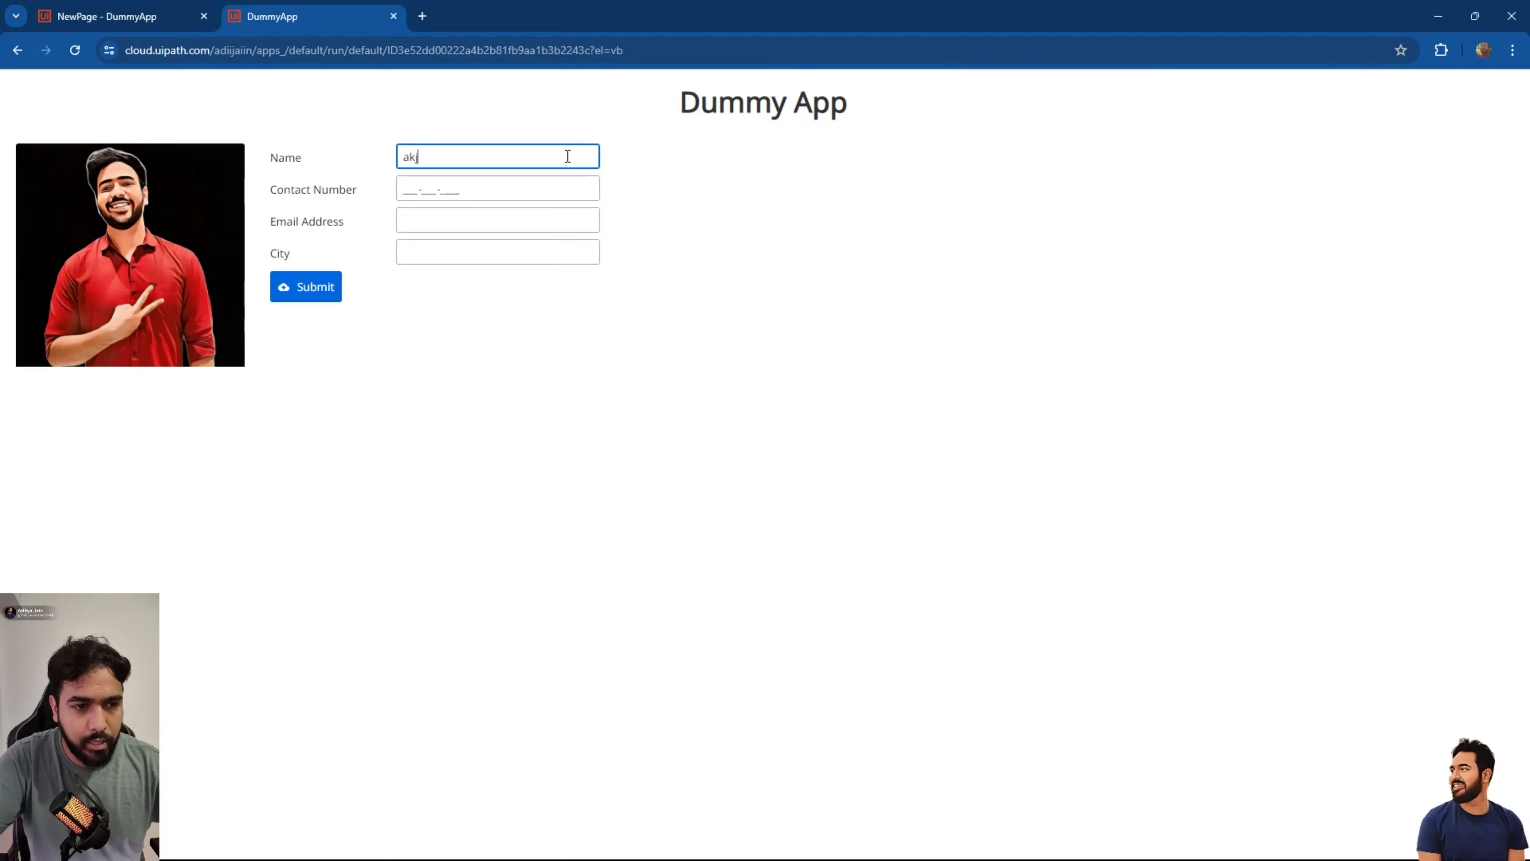
pyautogui.click(316, 288)
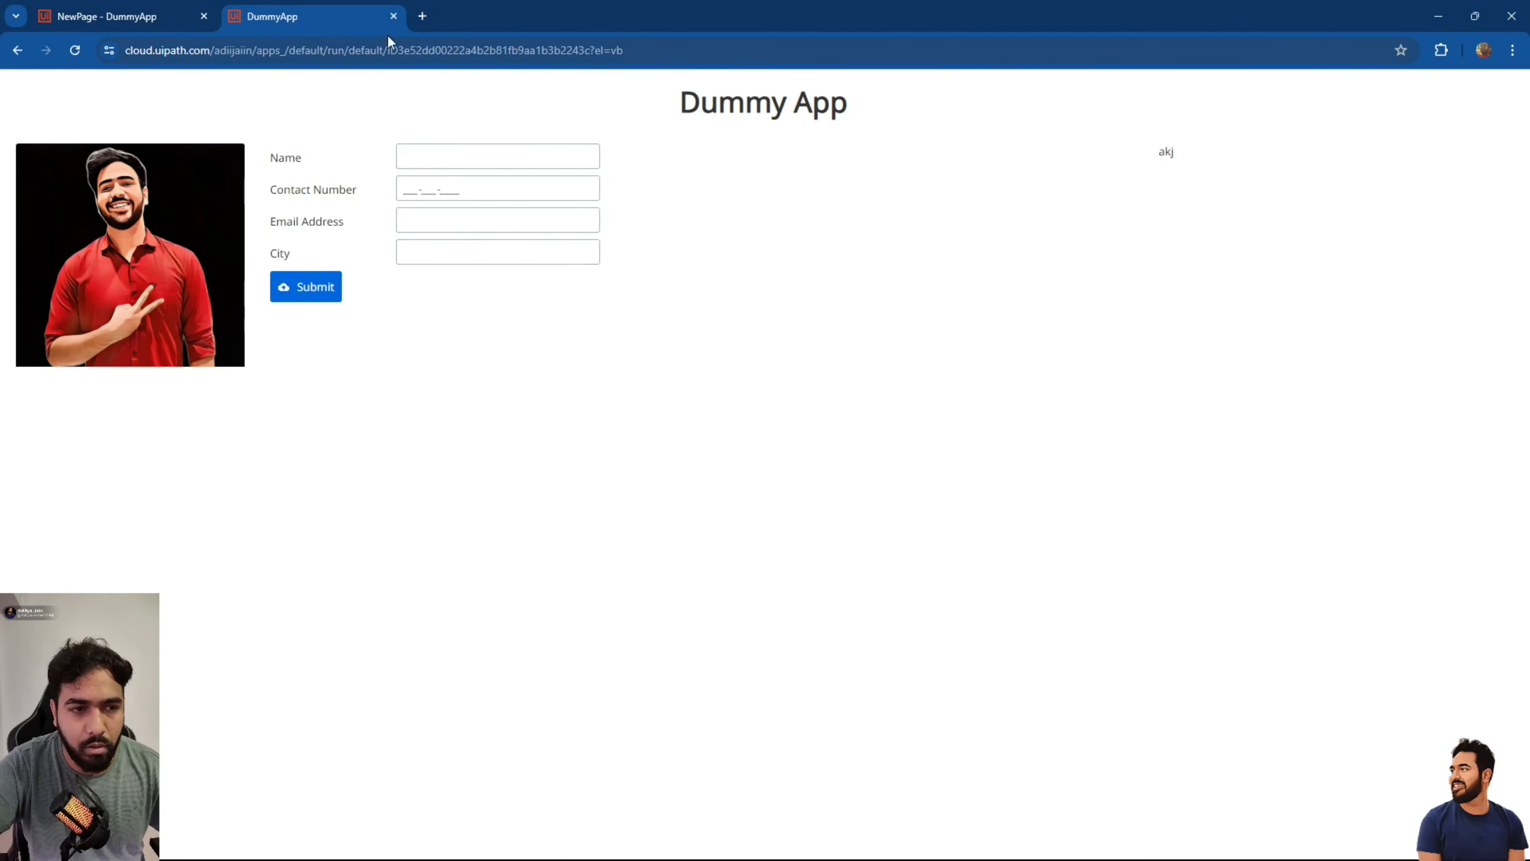
pyautogui.click(393, 16)
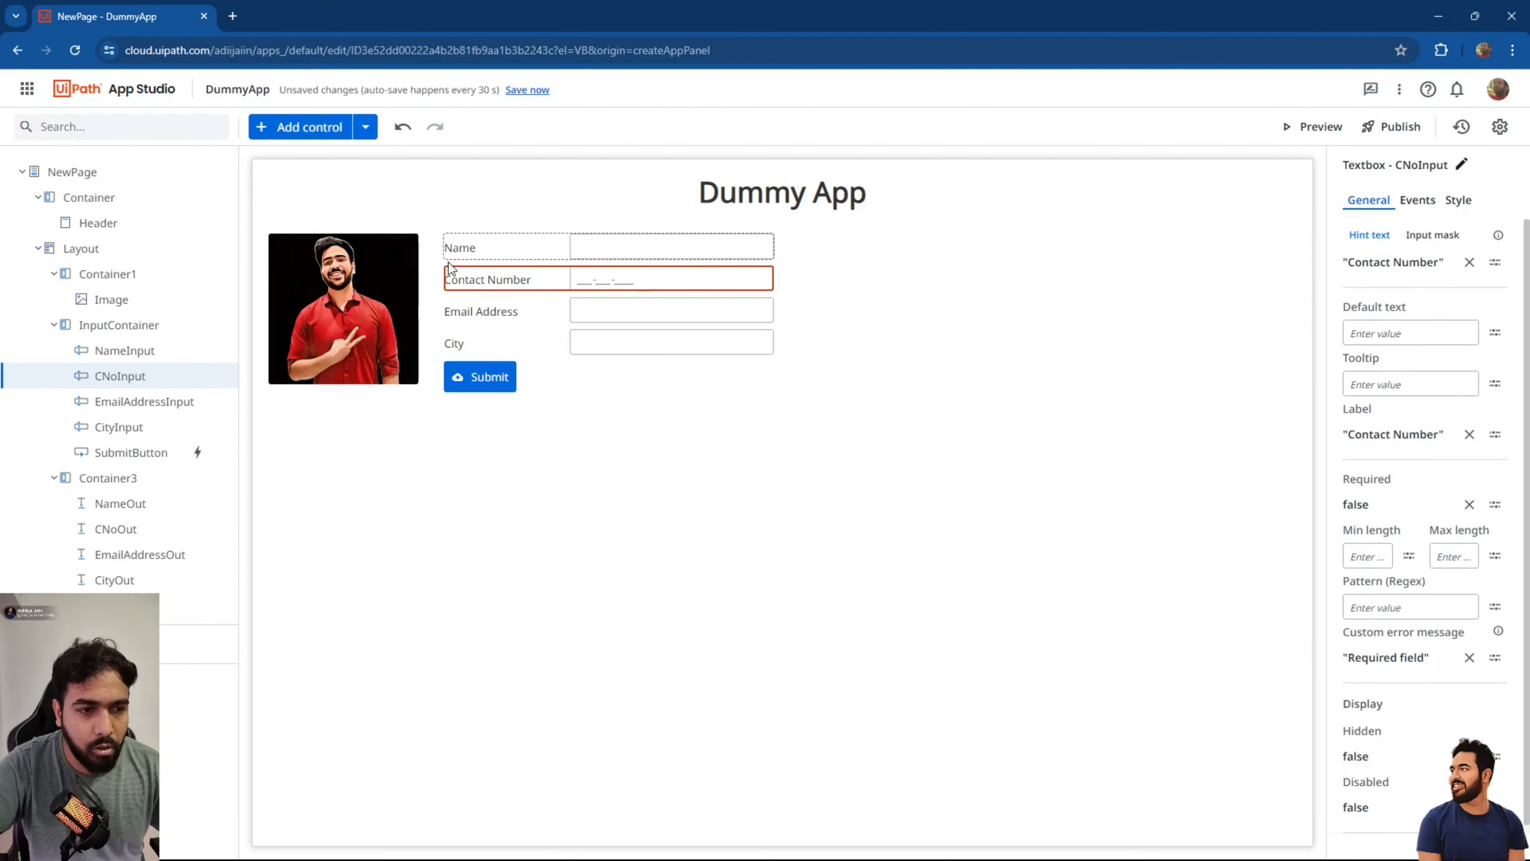
# Set Required to true for the Name, Contact Number and Email Address textboxes.
pyautogui.click(485, 247)
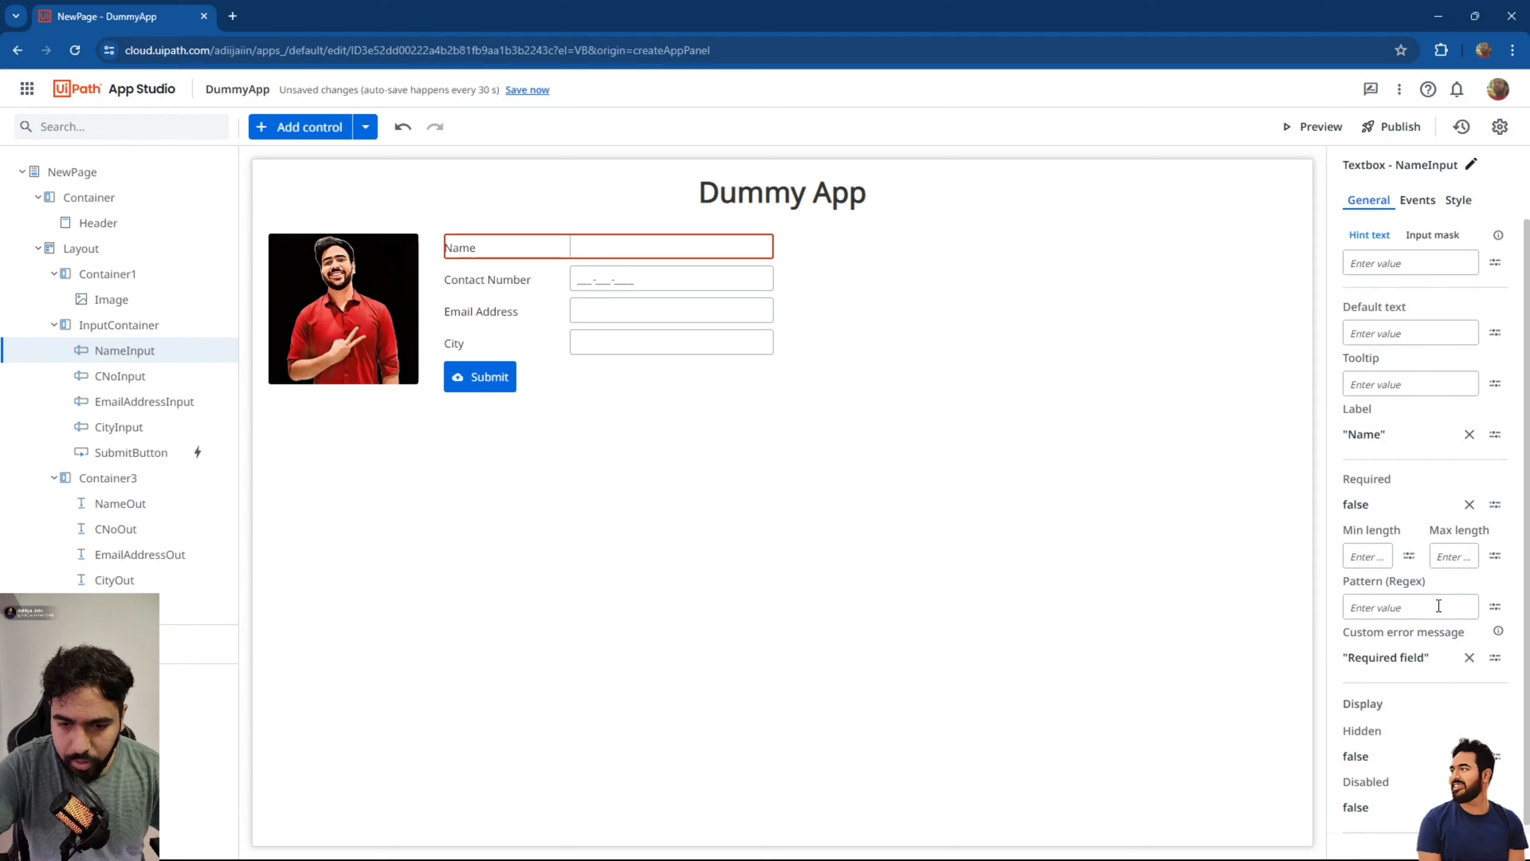
pyautogui.click(1470, 505)
pyautogui.write('true')
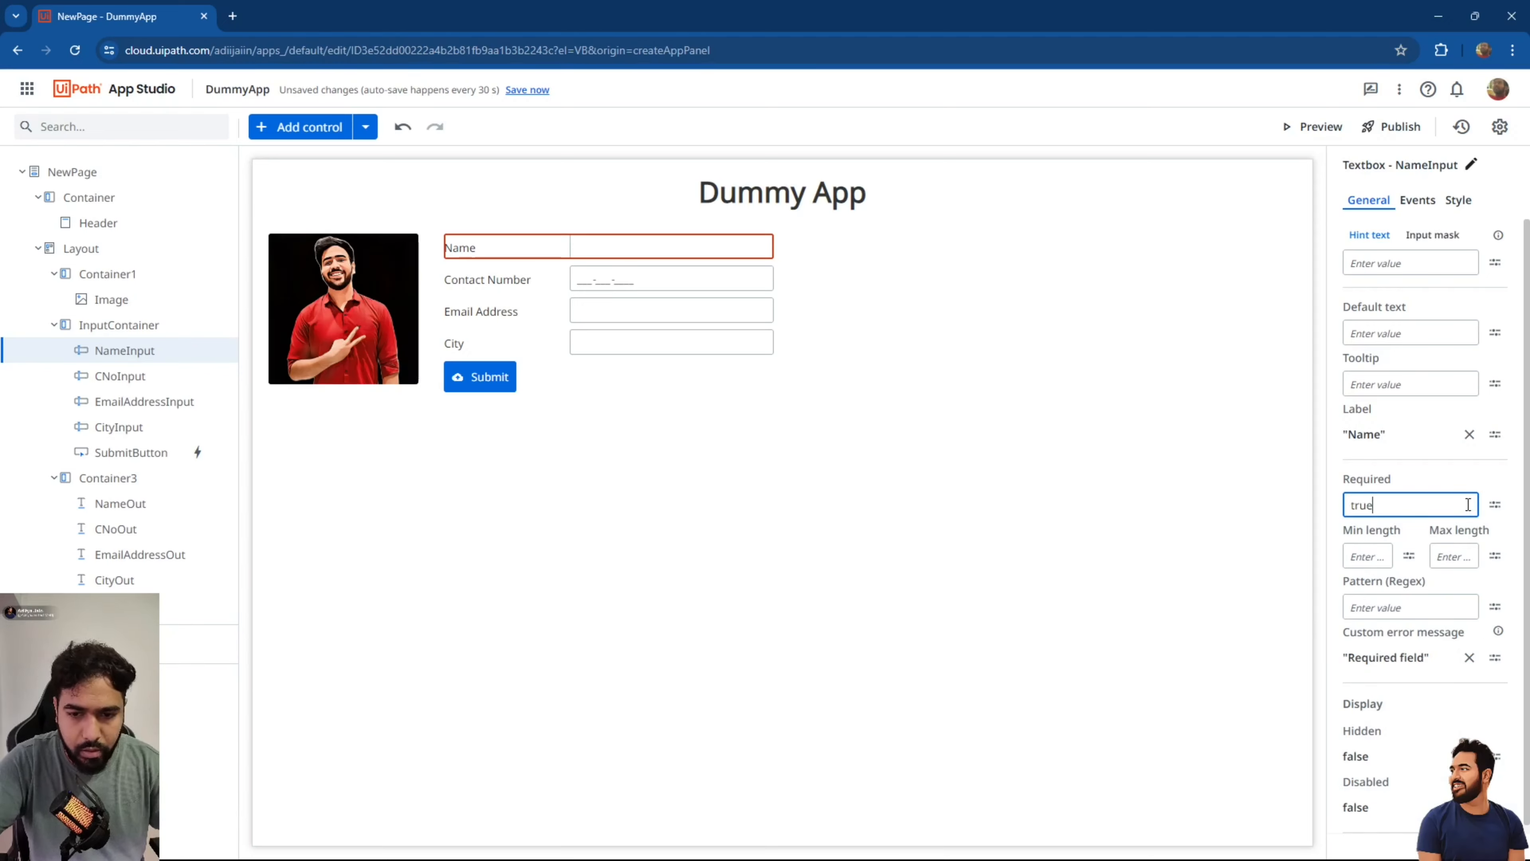
pyautogui.click(669, 268)
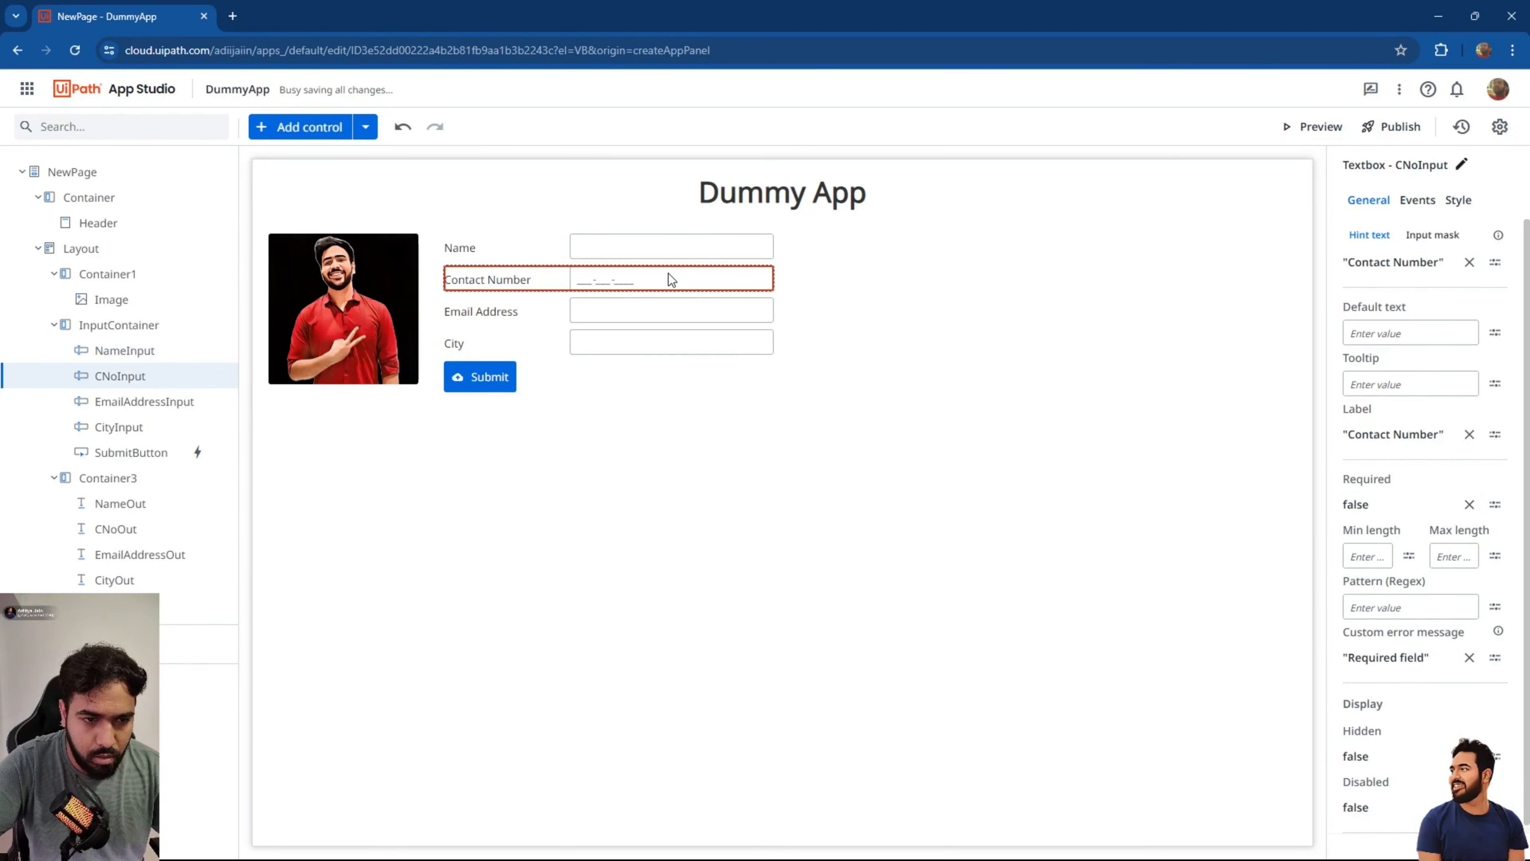
pyautogui.click(1470, 505)
pyautogui.write('true')
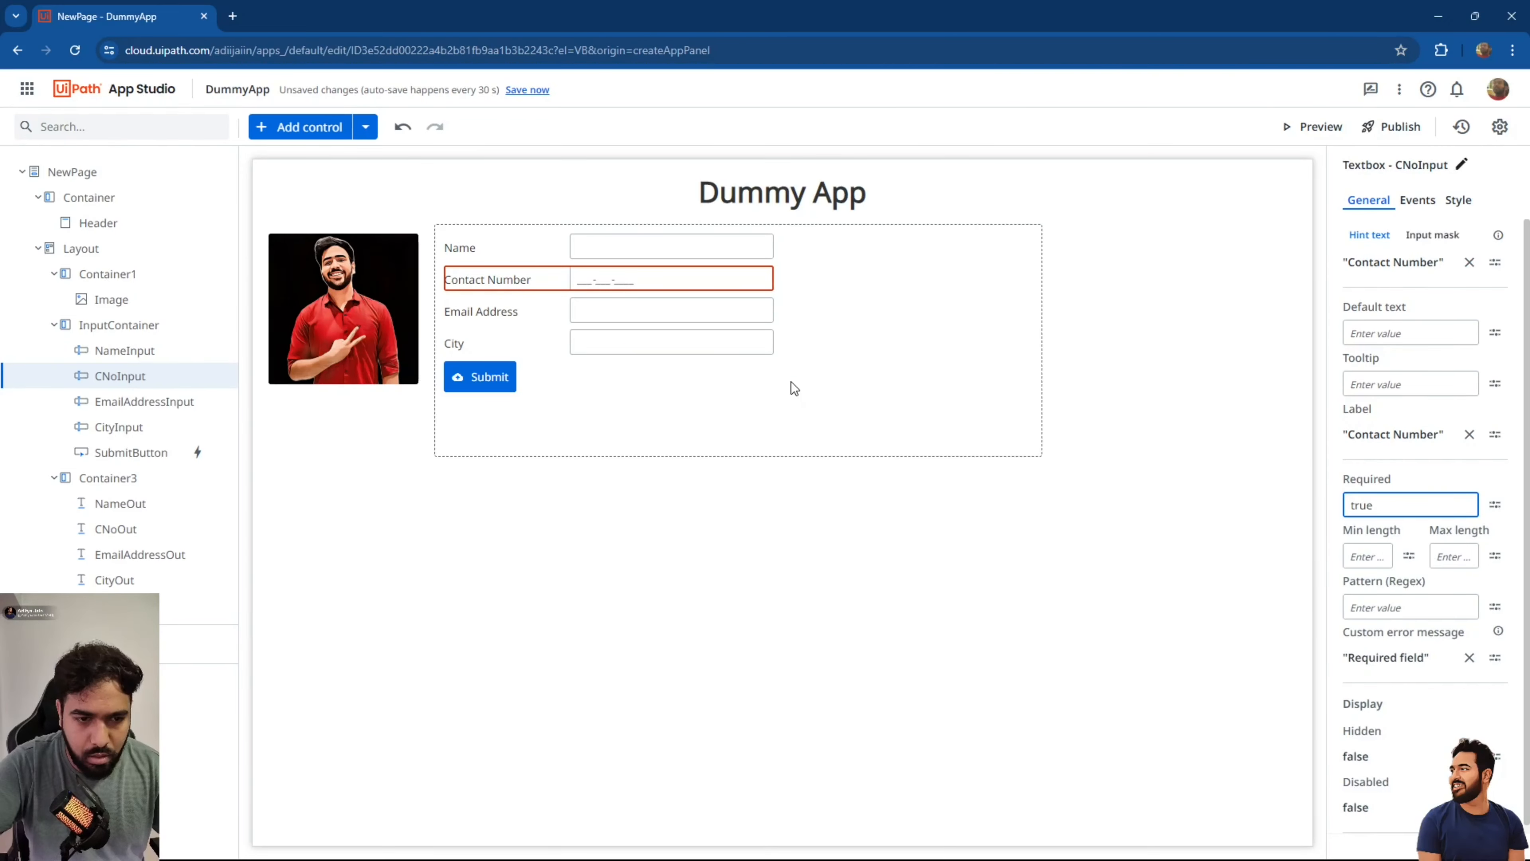
pyautogui.click(667, 312)
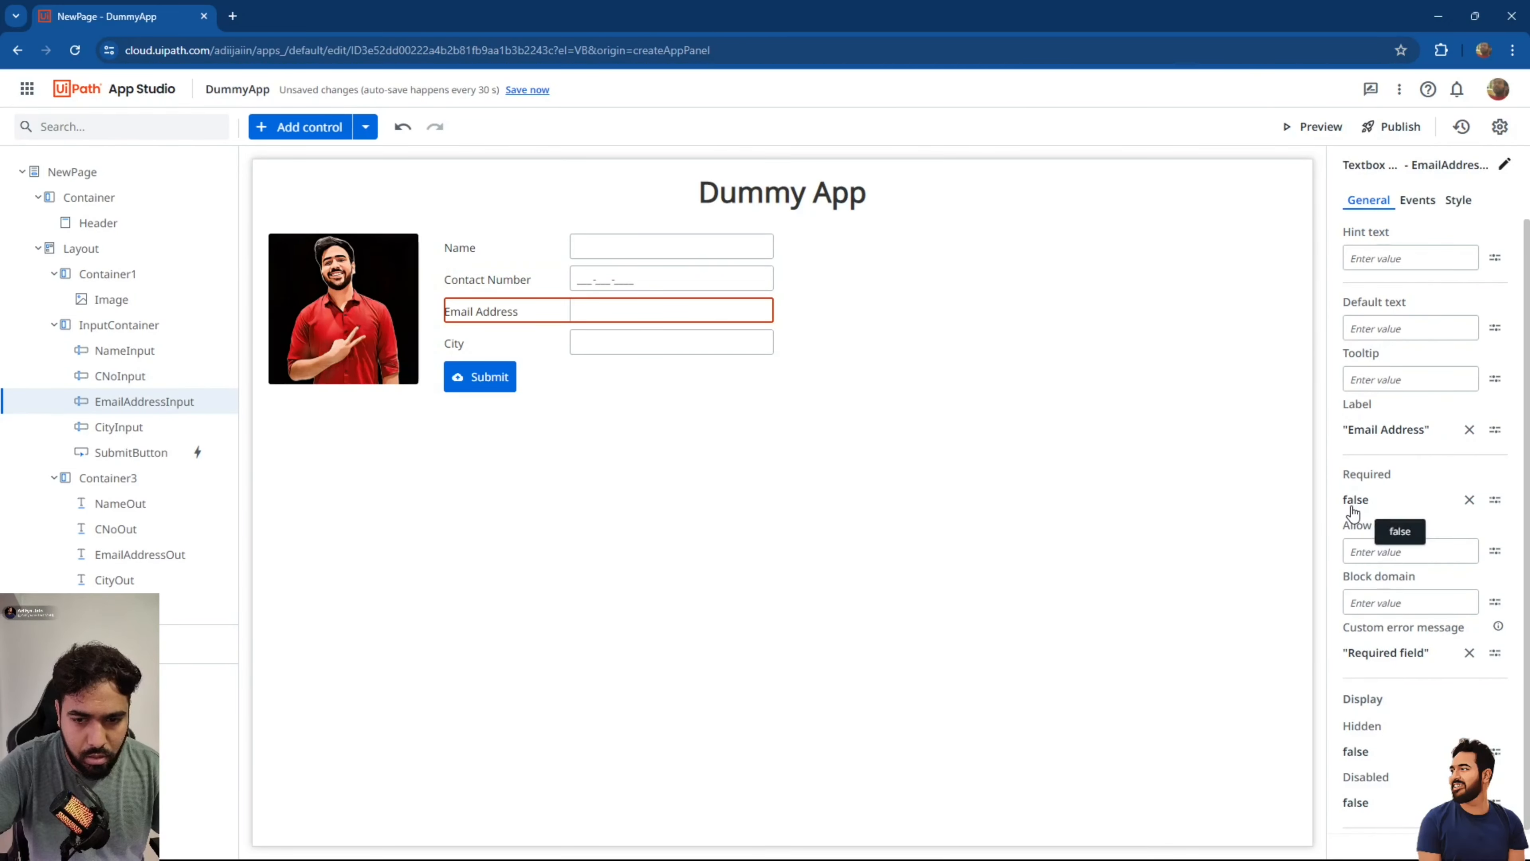
pyautogui.click(1456, 500)
pyautogui.write('true')
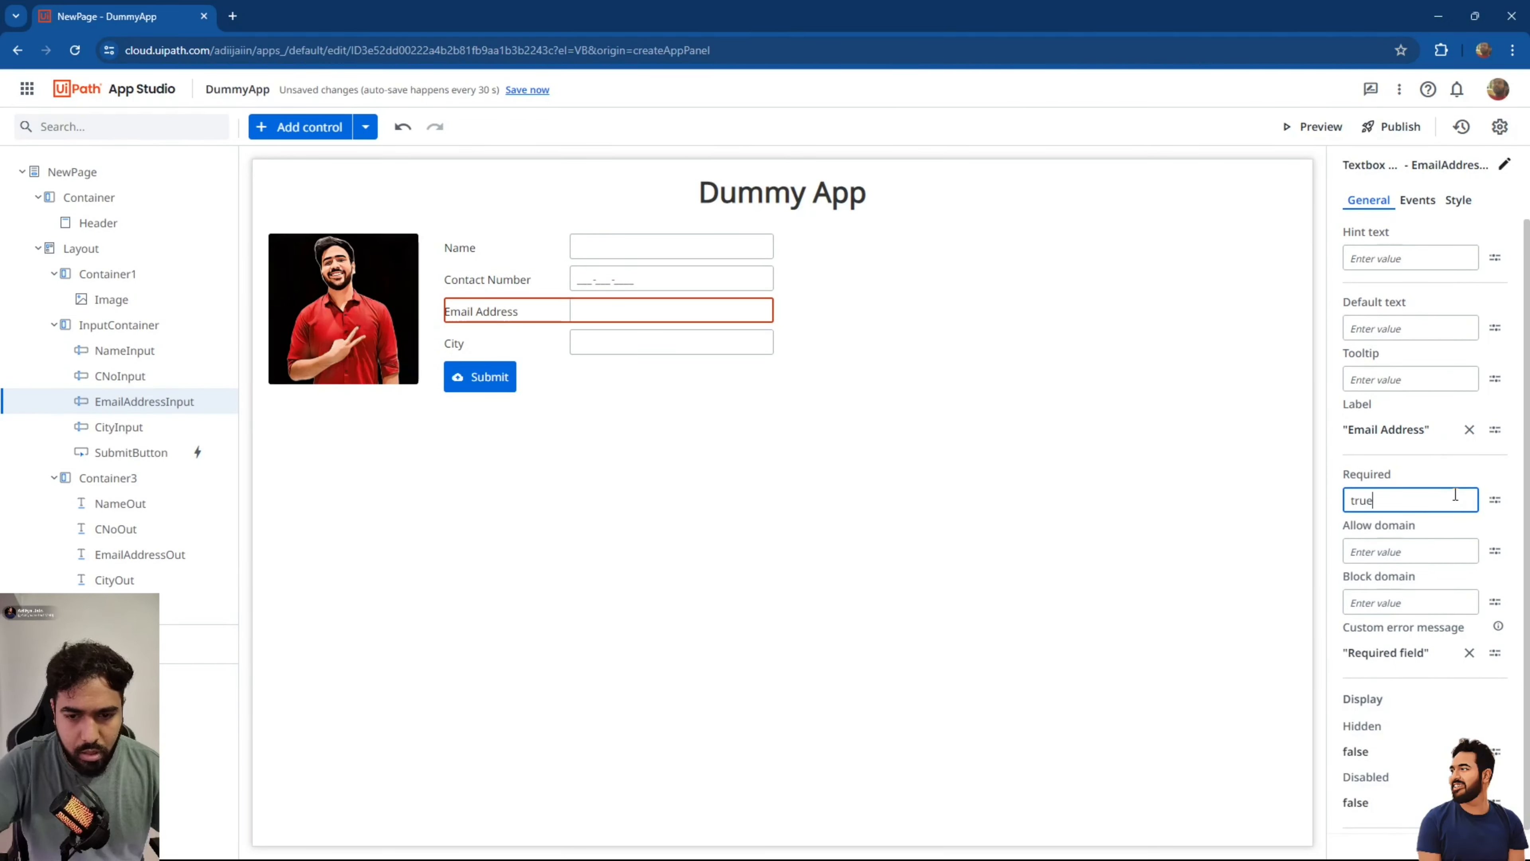
# Set Required to true for the City textbox and save the app.
pyautogui.click(717, 342)
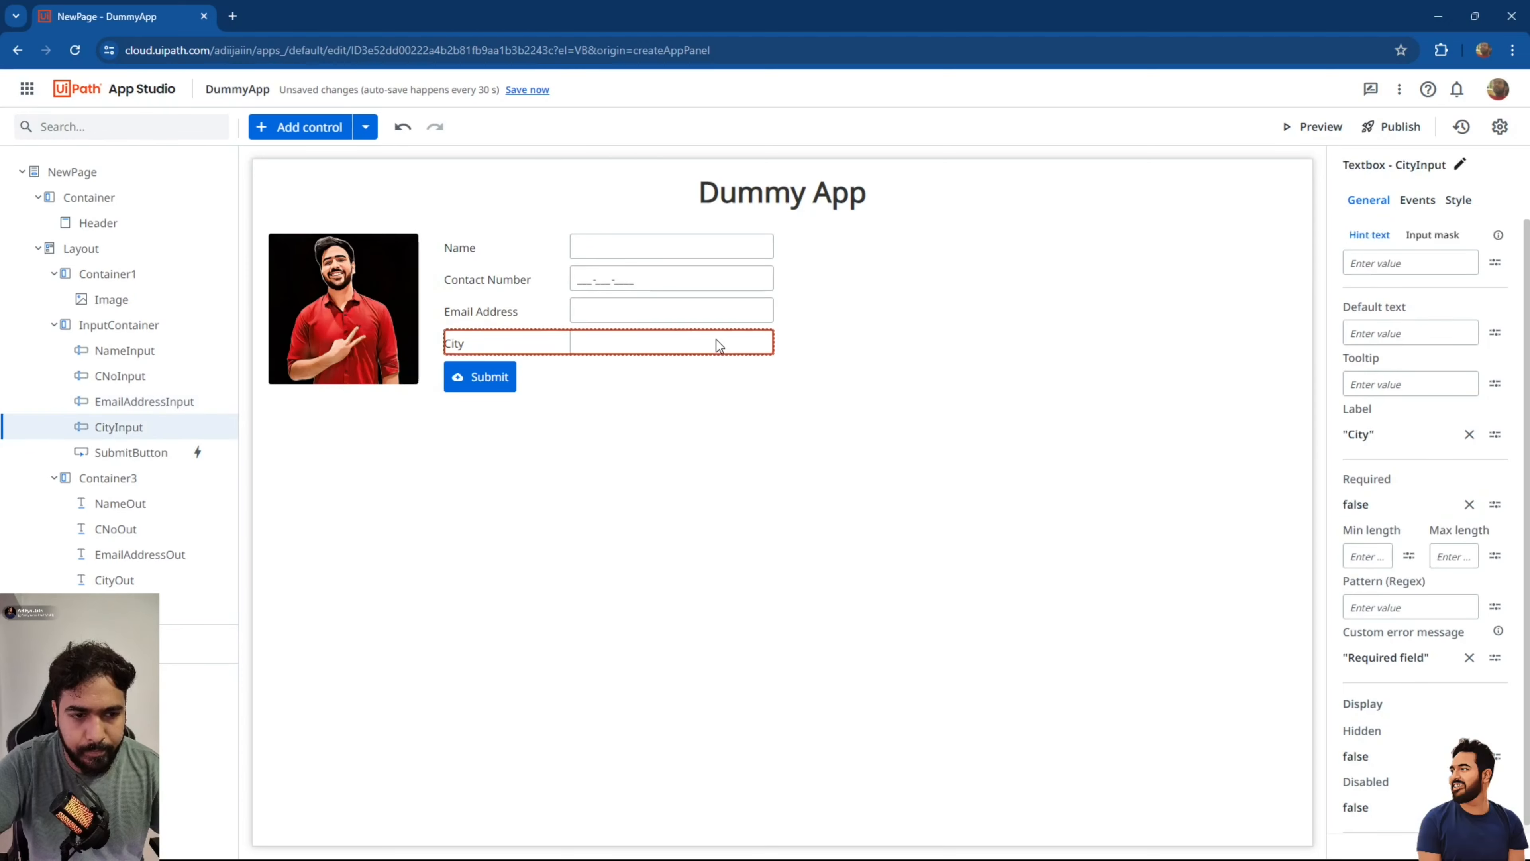
pyautogui.click(1469, 505)
pyautogui.write('true')
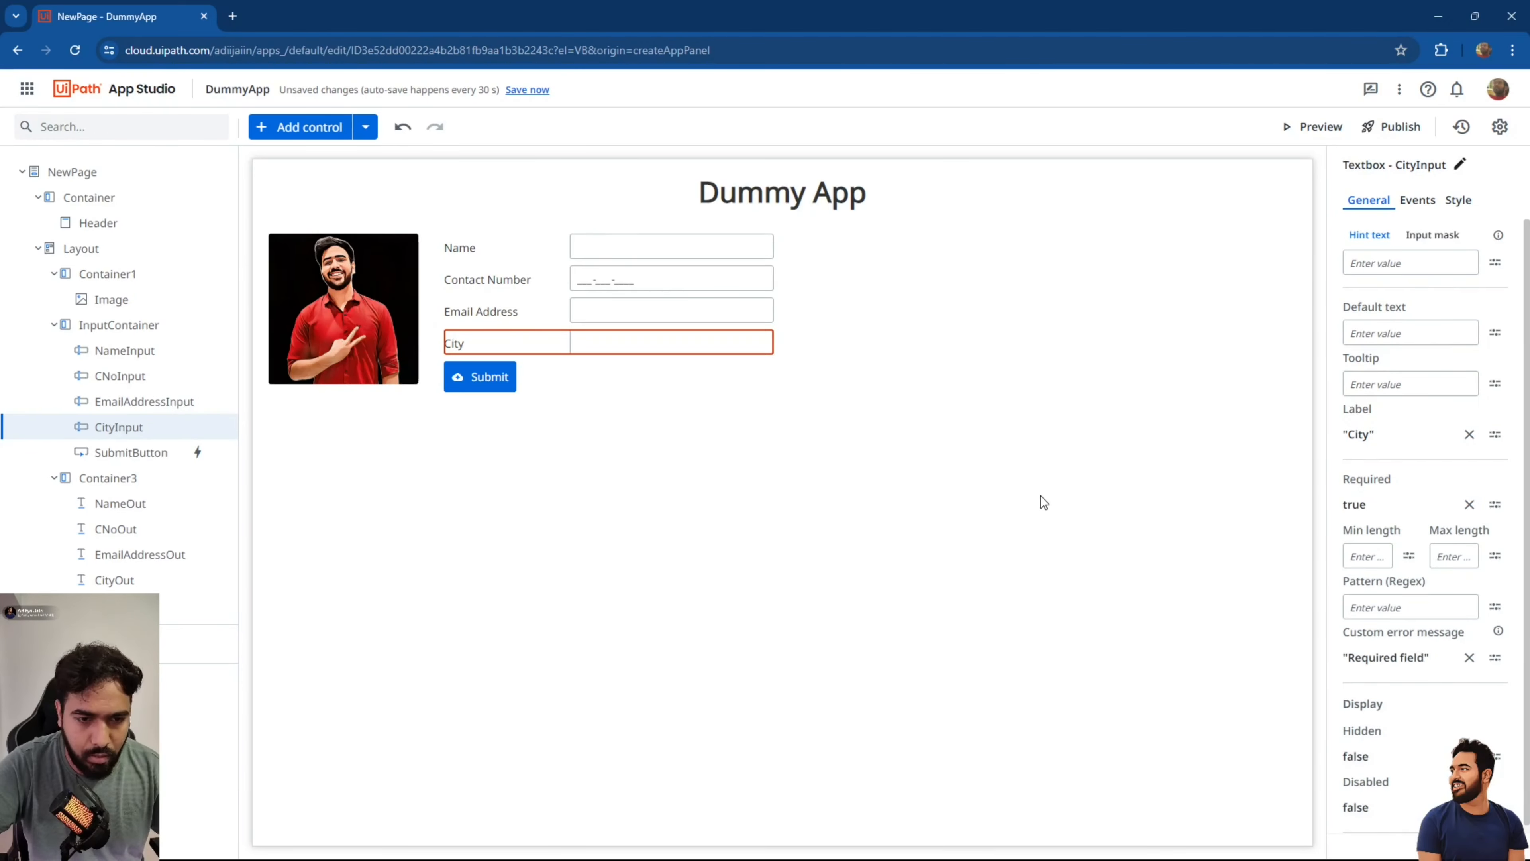
pyautogui.click(1041, 502)
pyautogui.click(527, 89)
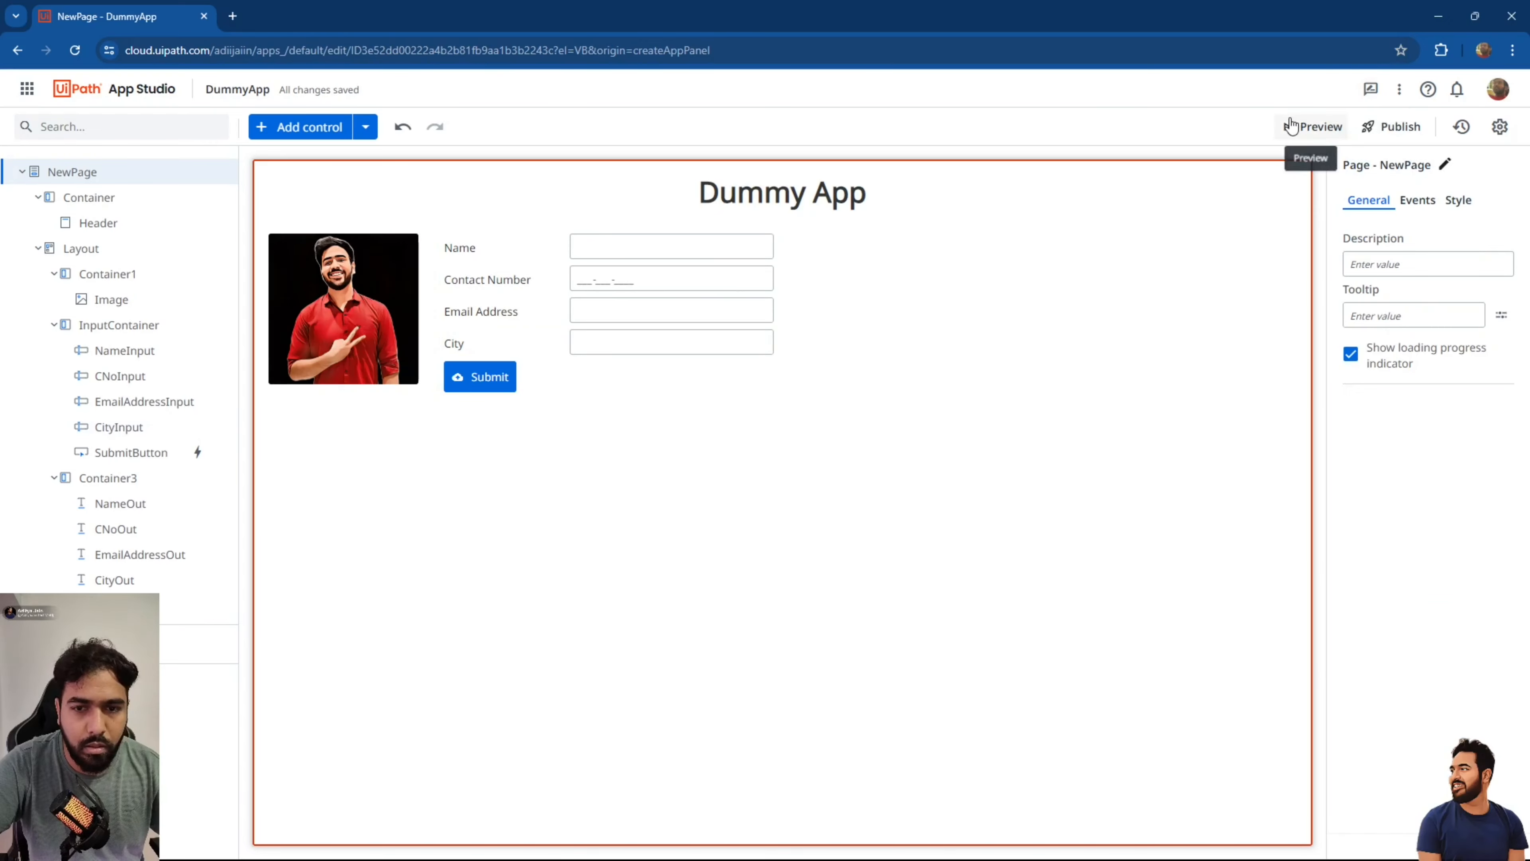
pyautogui.click(1308, 127)
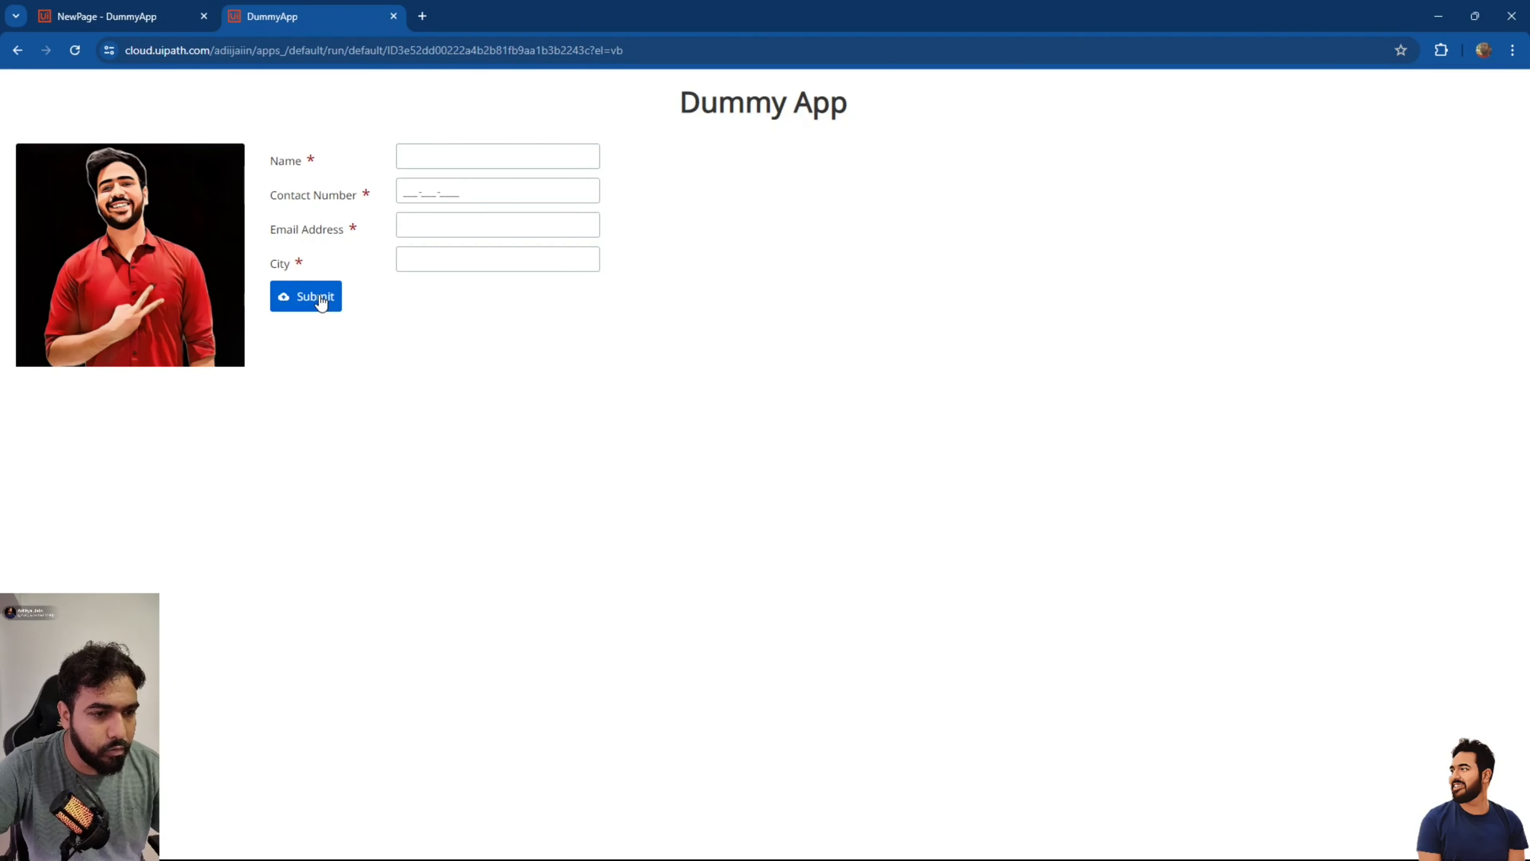
# Tab through the empty preview fields to trigger their 'Required field' errors, then return to the editor.
pyautogui.click(420, 157)
pyautogui.press('Tab')
pyautogui.press('Tab')
pyautogui.press('Tab')
pyautogui.press('Tab')
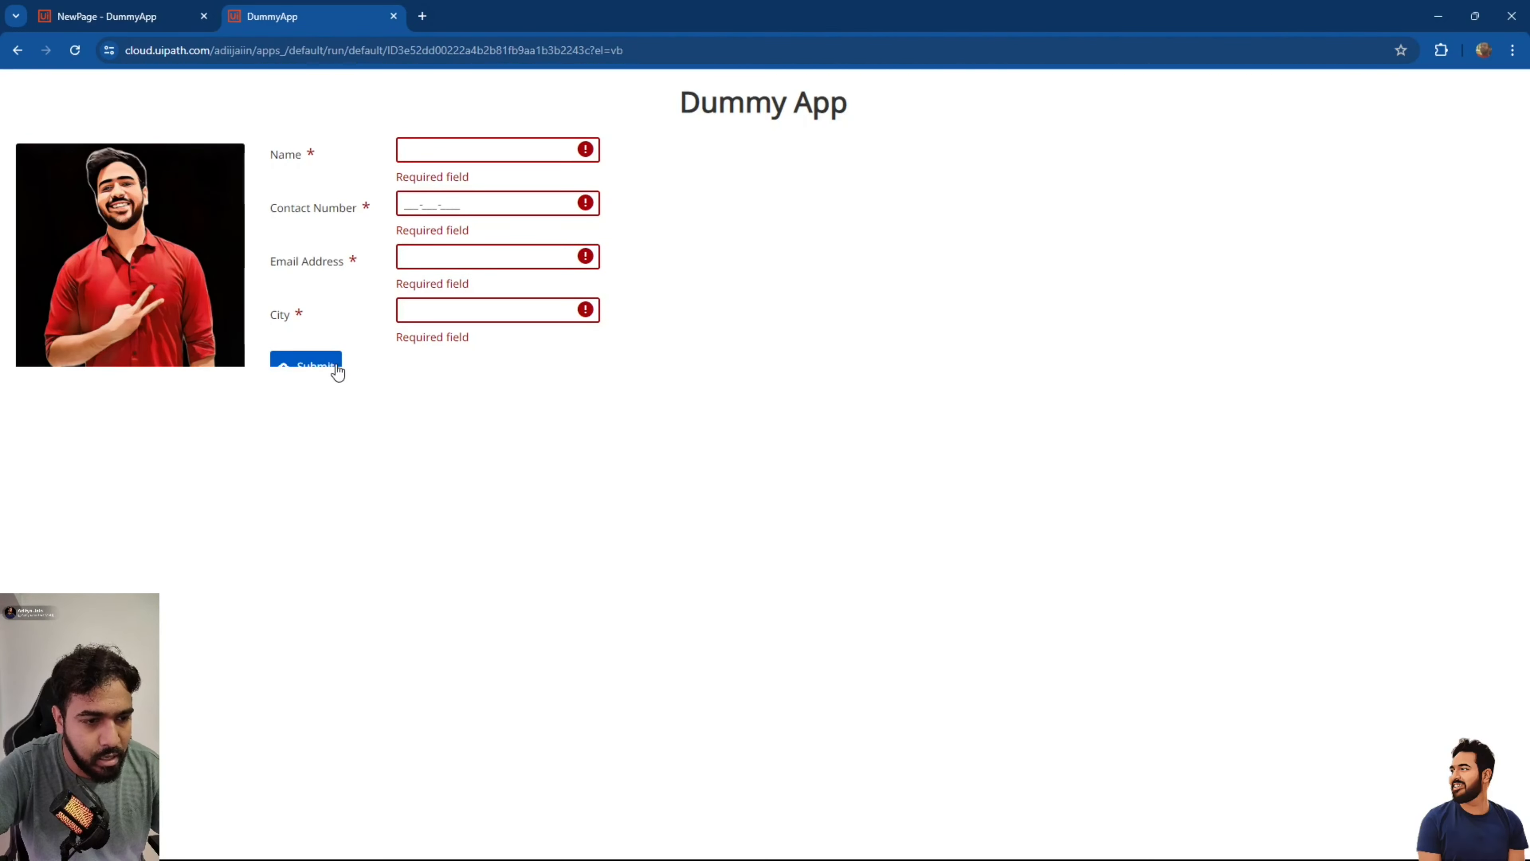
pyautogui.click(393, 17)
pyautogui.click(577, 390)
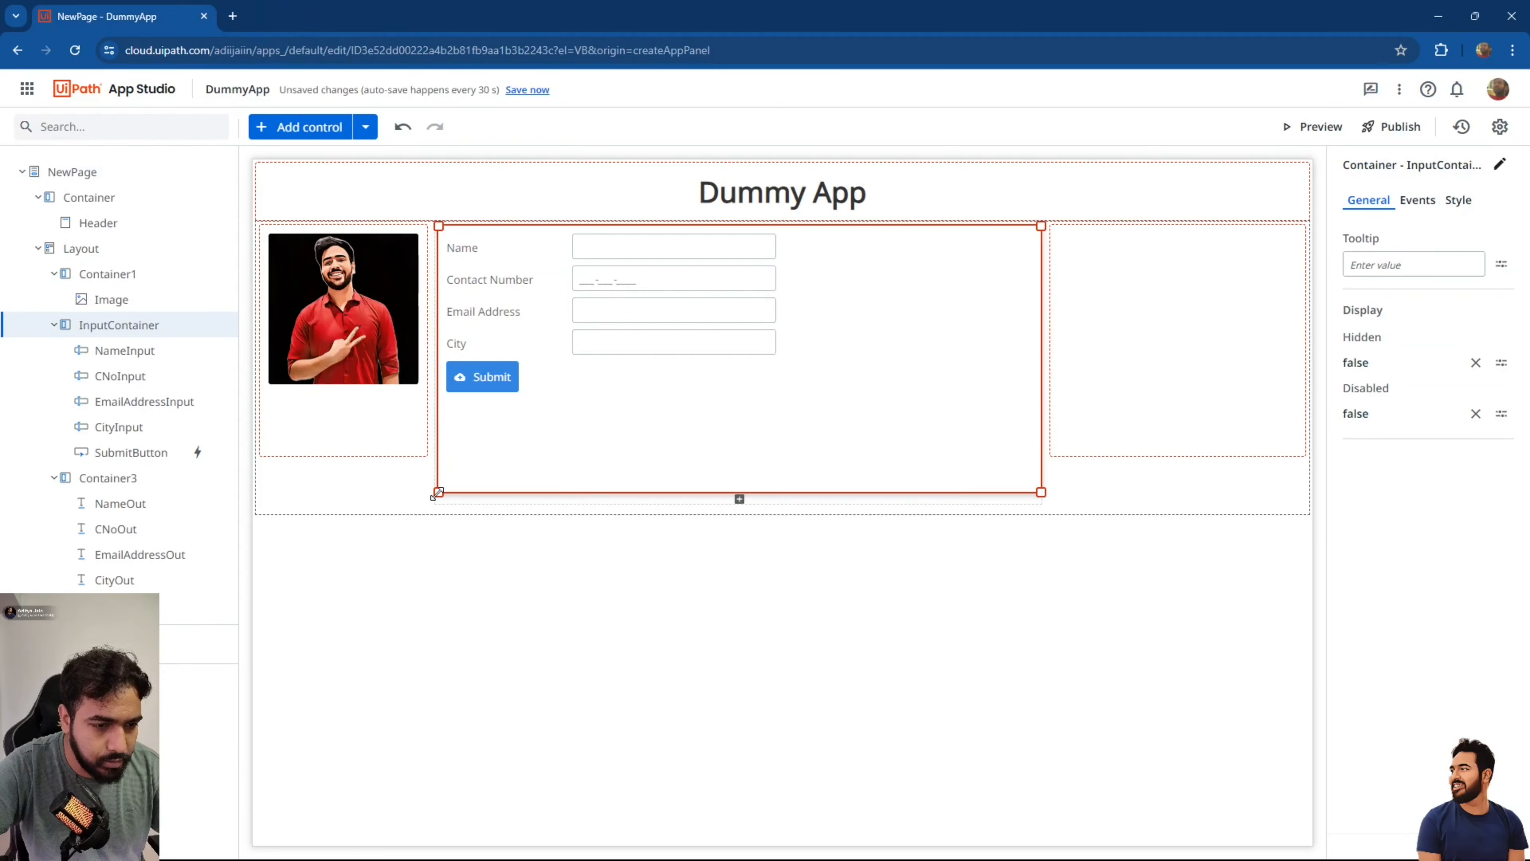
# Inspect the page, photo and Layout containers on the canvas, then save the app.
pyautogui.click(404, 474)
pyautogui.click(367, 437)
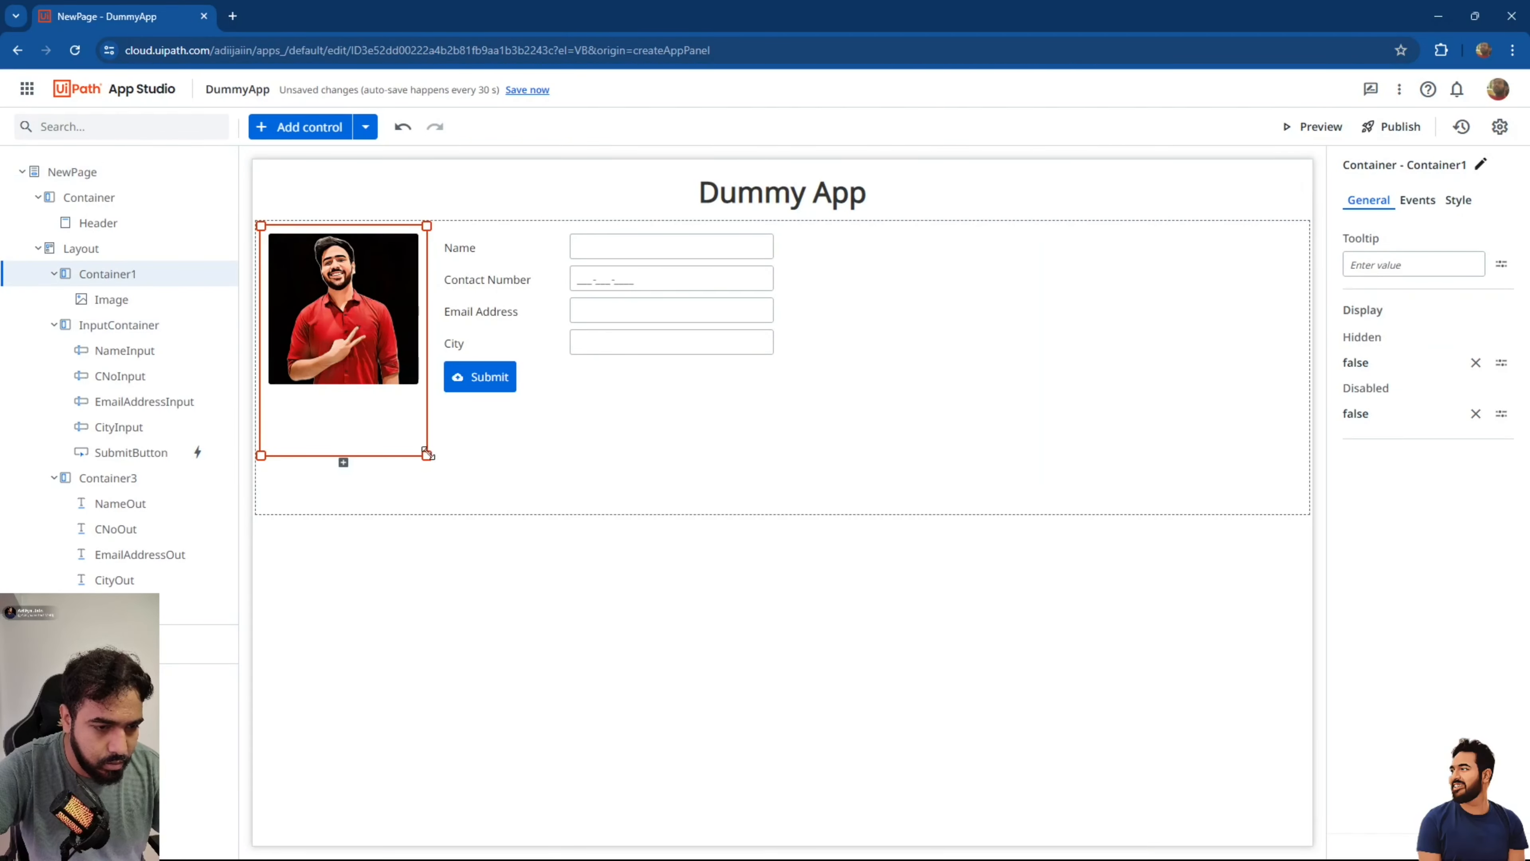
pyautogui.click(427, 494)
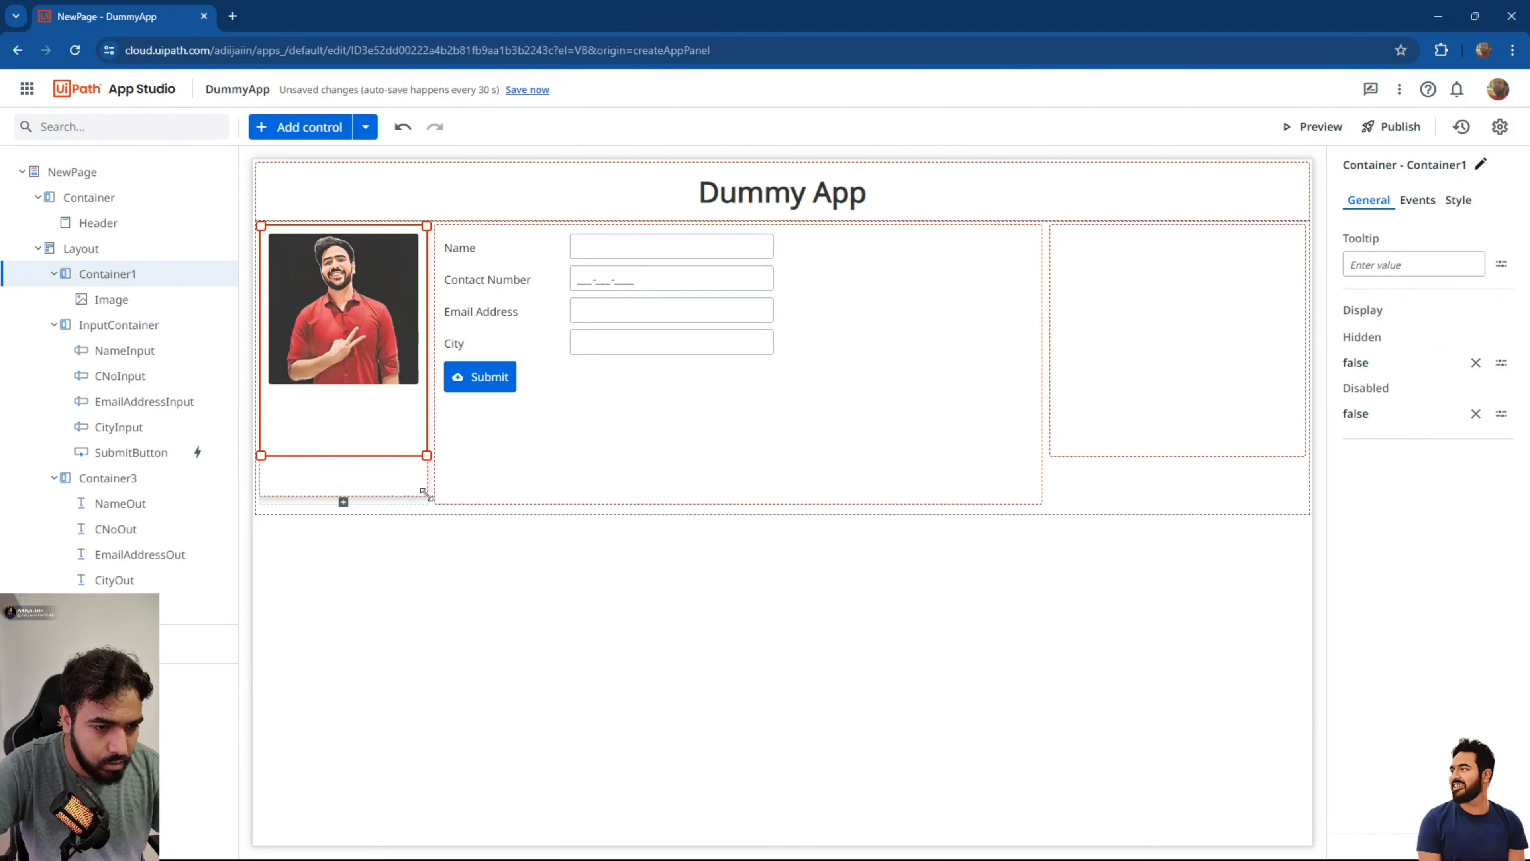
pyautogui.click(1123, 411)
pyautogui.click(1052, 461)
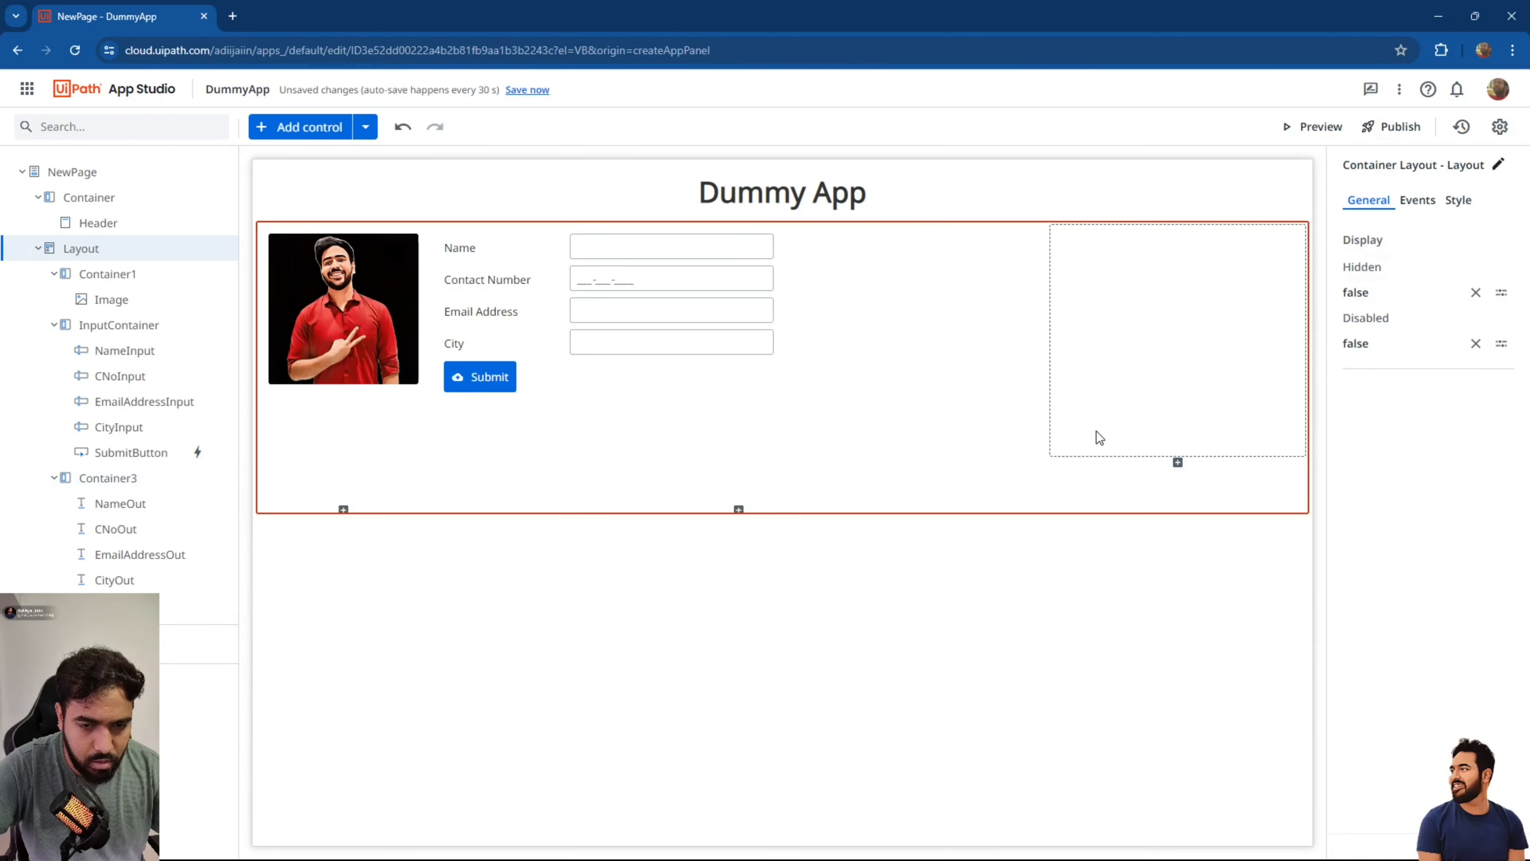
pyautogui.click(1093, 437)
pyautogui.click(1048, 506)
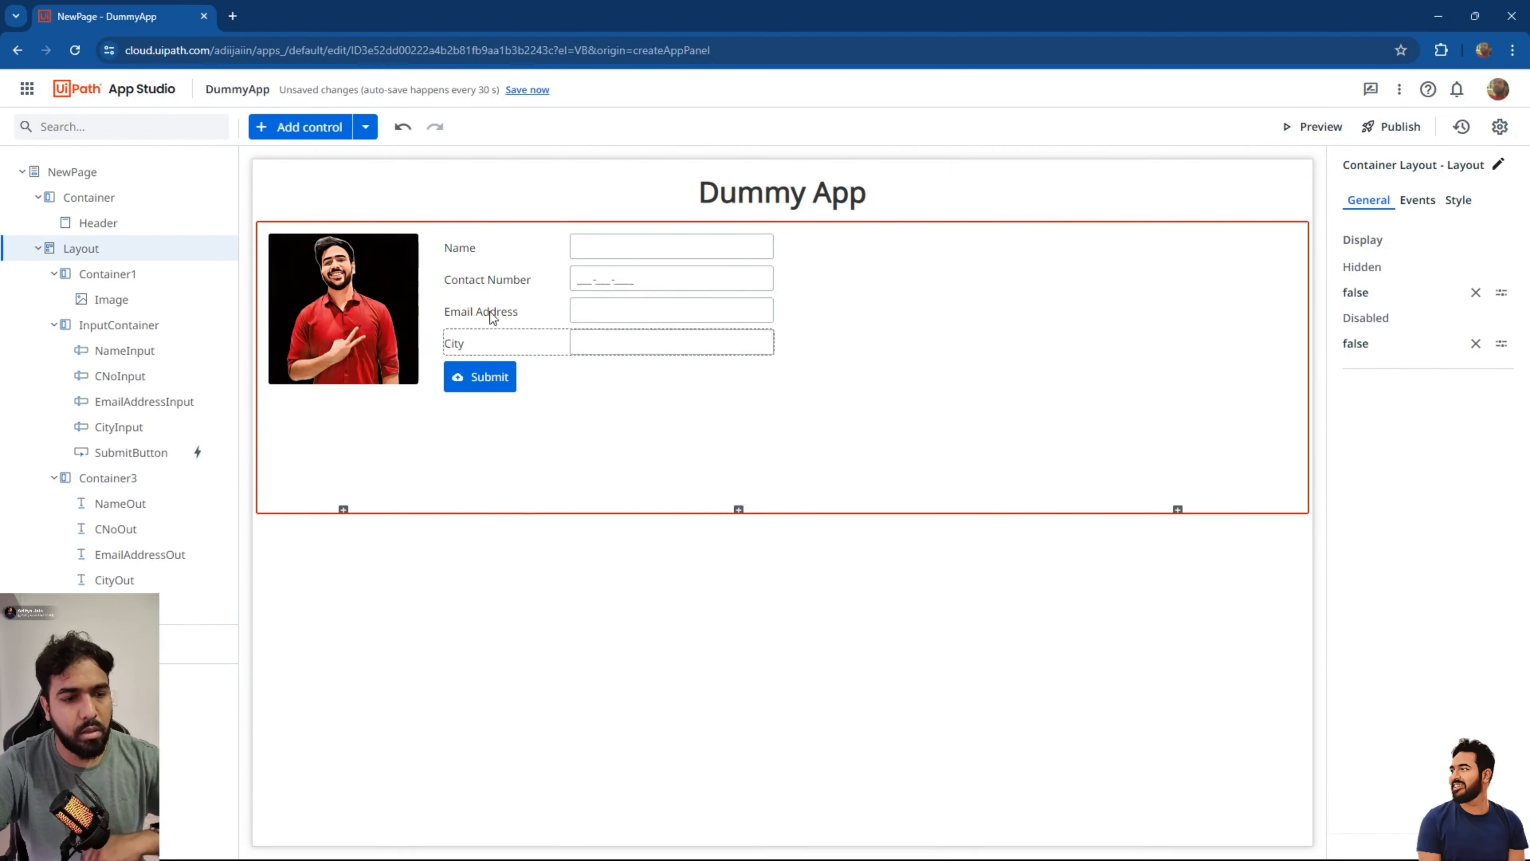
pyautogui.click(536, 90)
pyautogui.click(1313, 127)
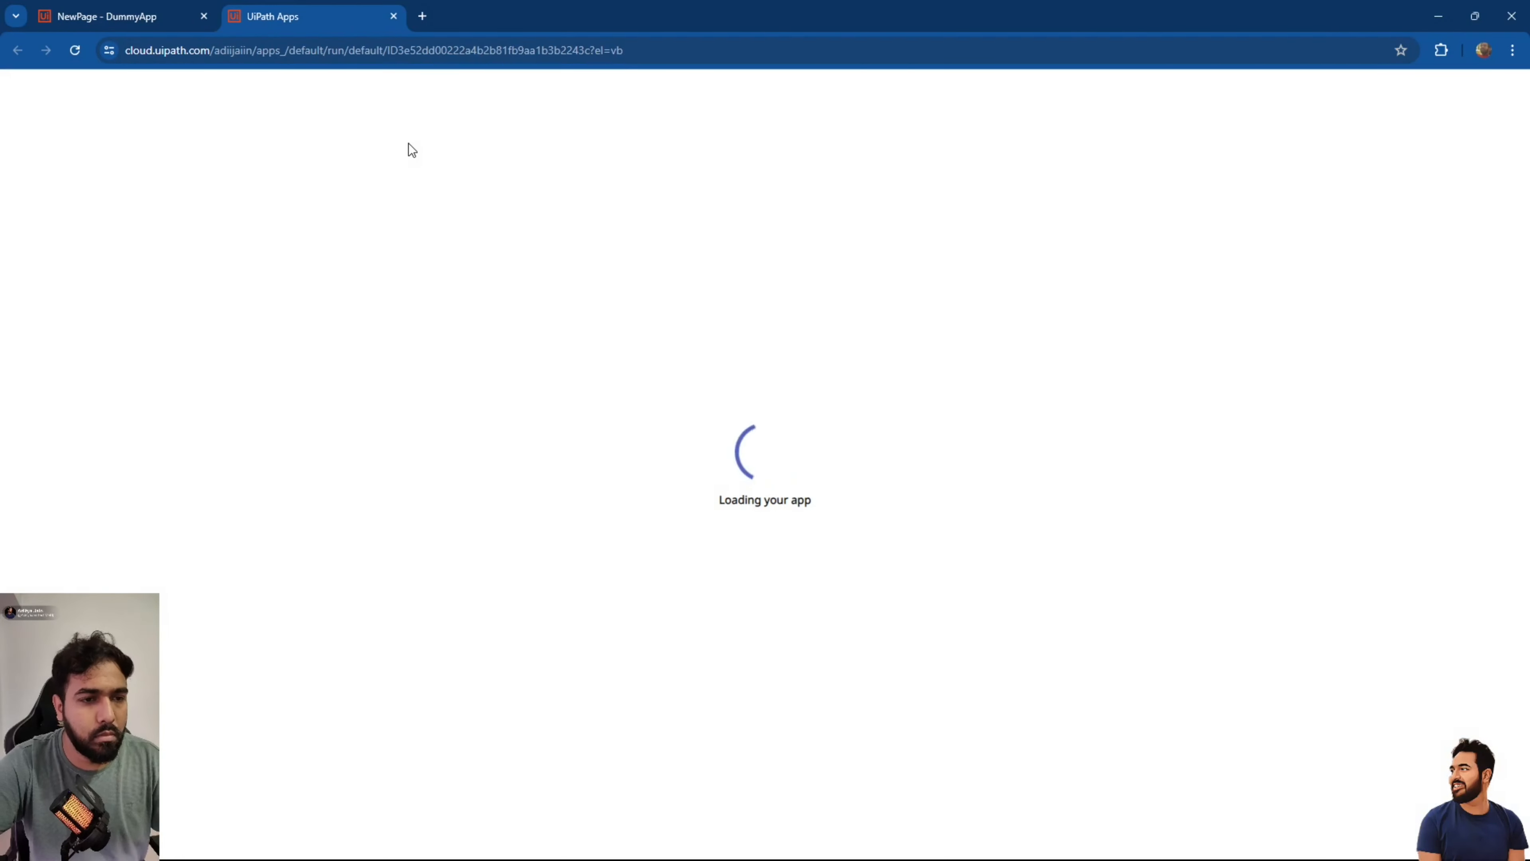
pyautogui.click(434, 155)
pyautogui.press('Tab')
pyautogui.press('Tab')
pyautogui.press('Tab')
pyautogui.press('Tab')
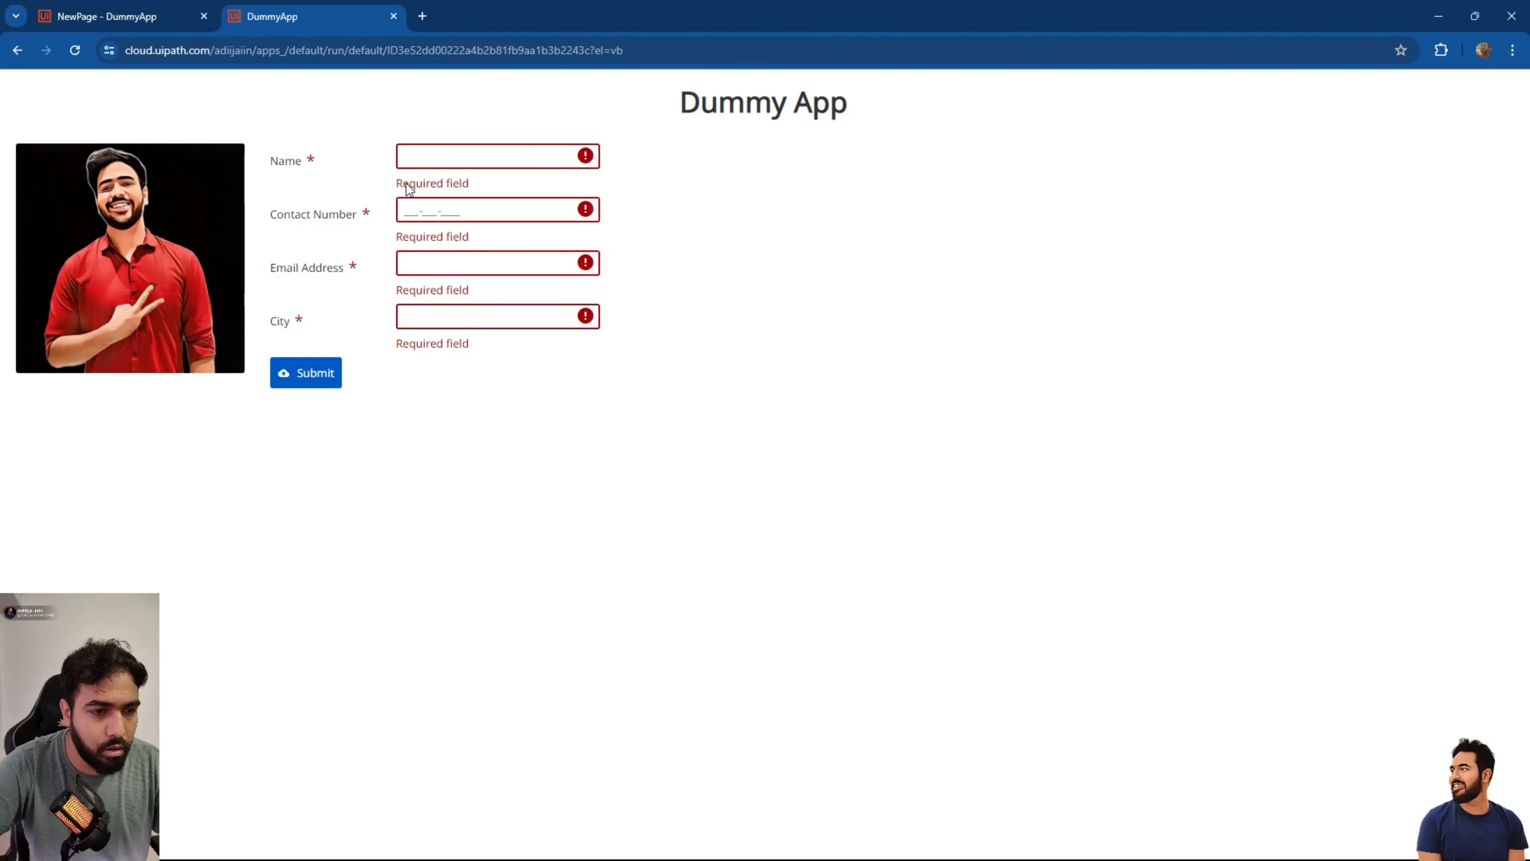
pyautogui.moveTo(401, 185); pyautogui.dragTo(412, 185)
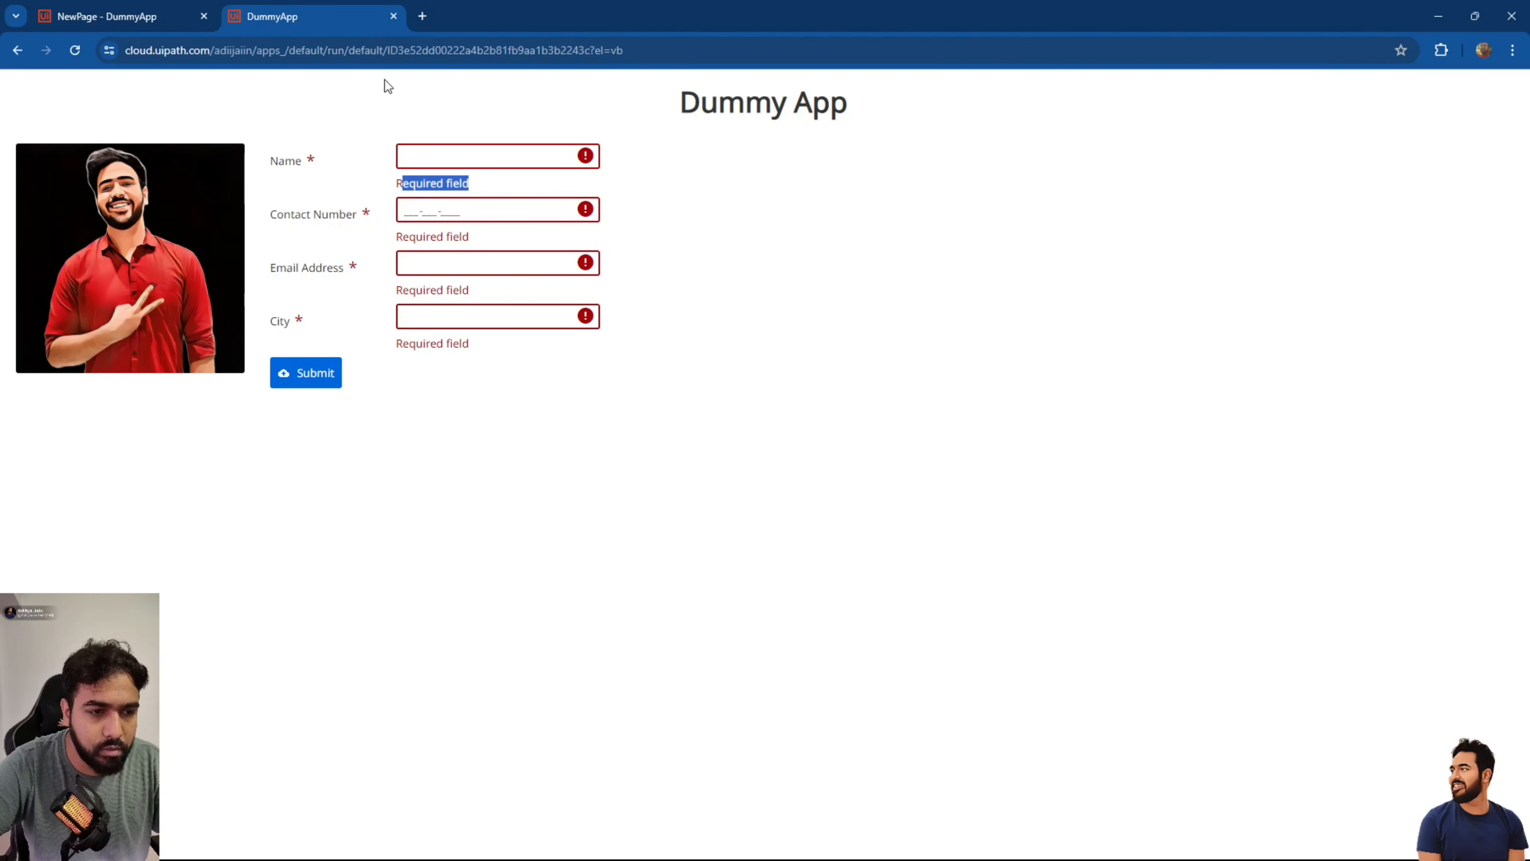
pyautogui.click(394, 17)
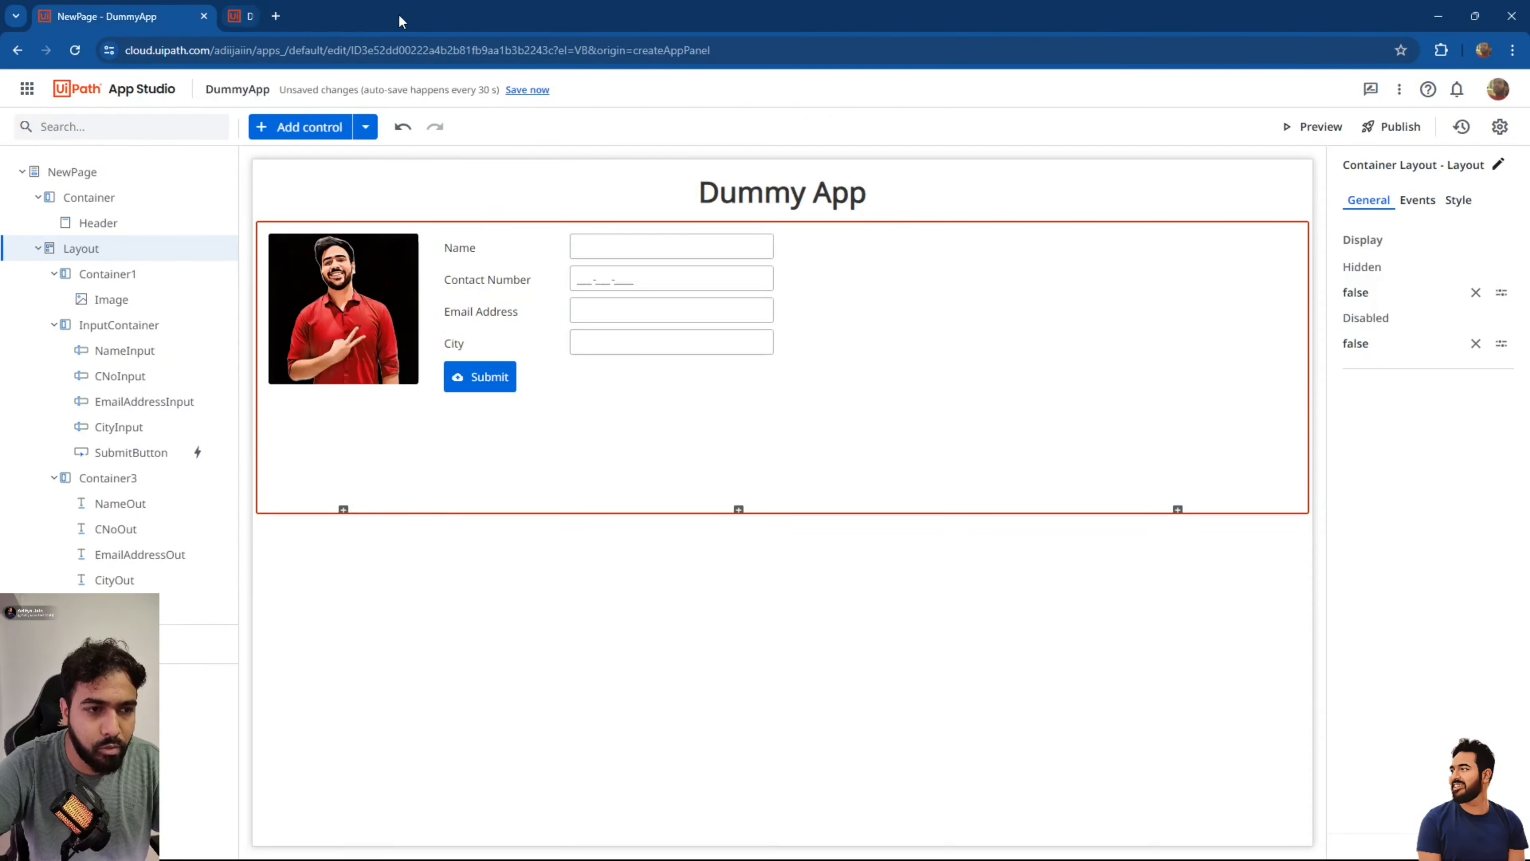
# Set custom errors 'Name is required' for Name and 'Format : xxx-xxx-xxxx' for Contact Number.
pyautogui.click(650, 248)
pyautogui.click(1469, 658)
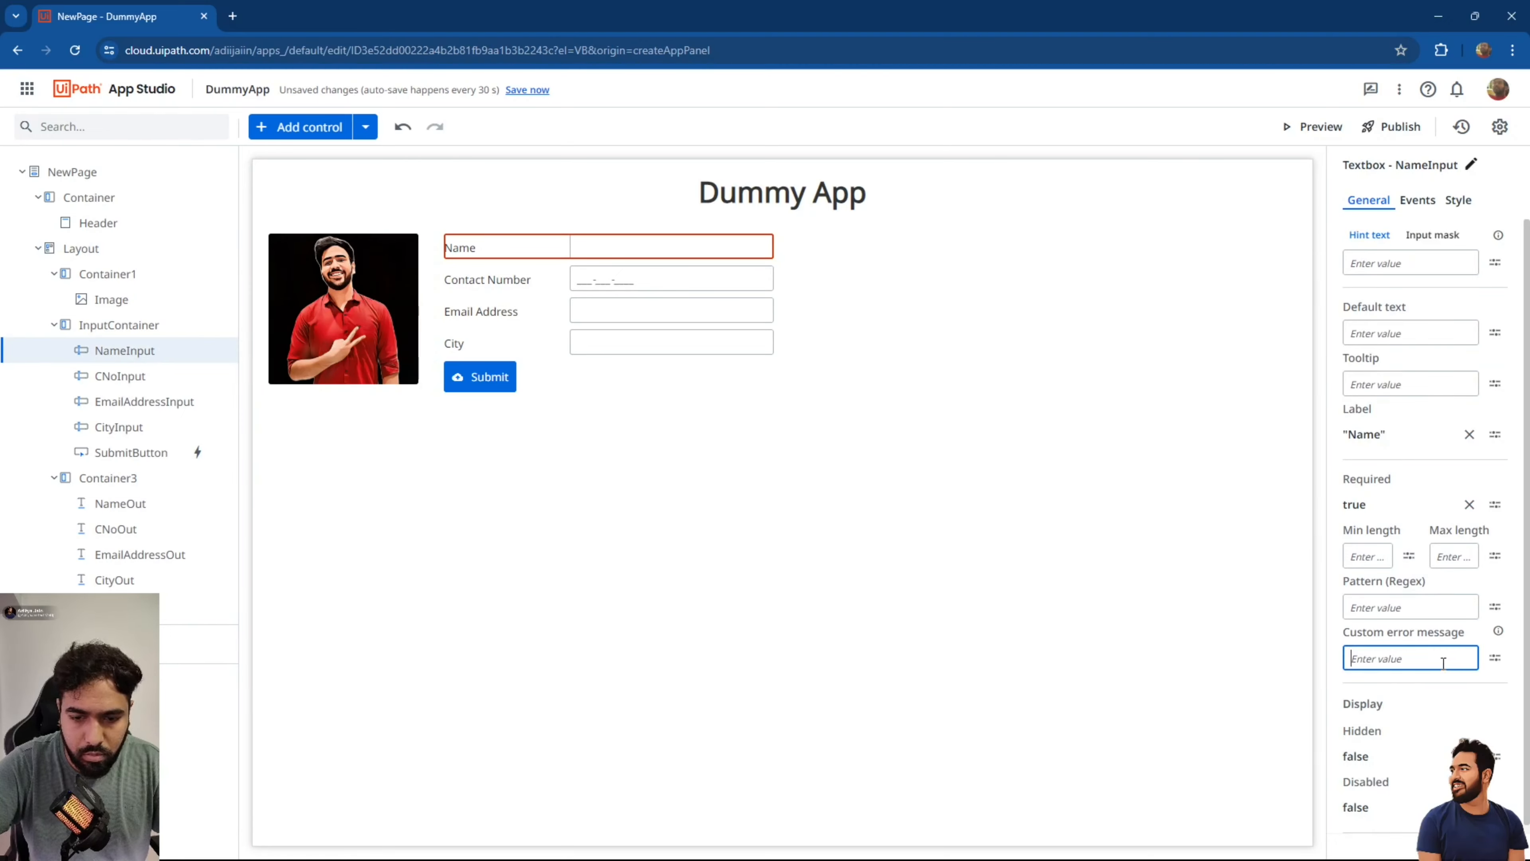
pyautogui.write('"Name is requir')
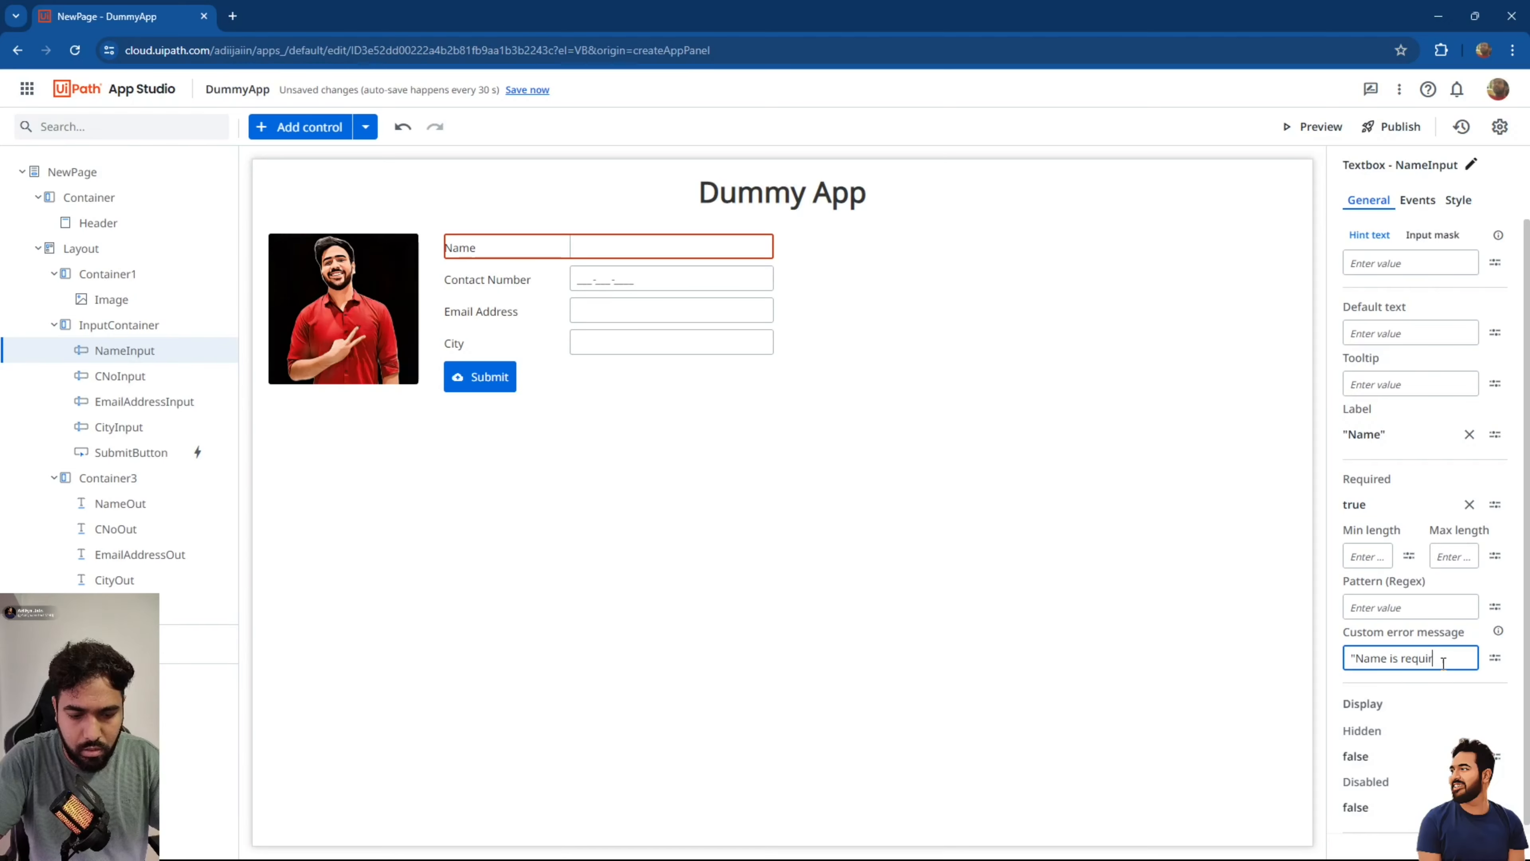
pyautogui.write('ed"')
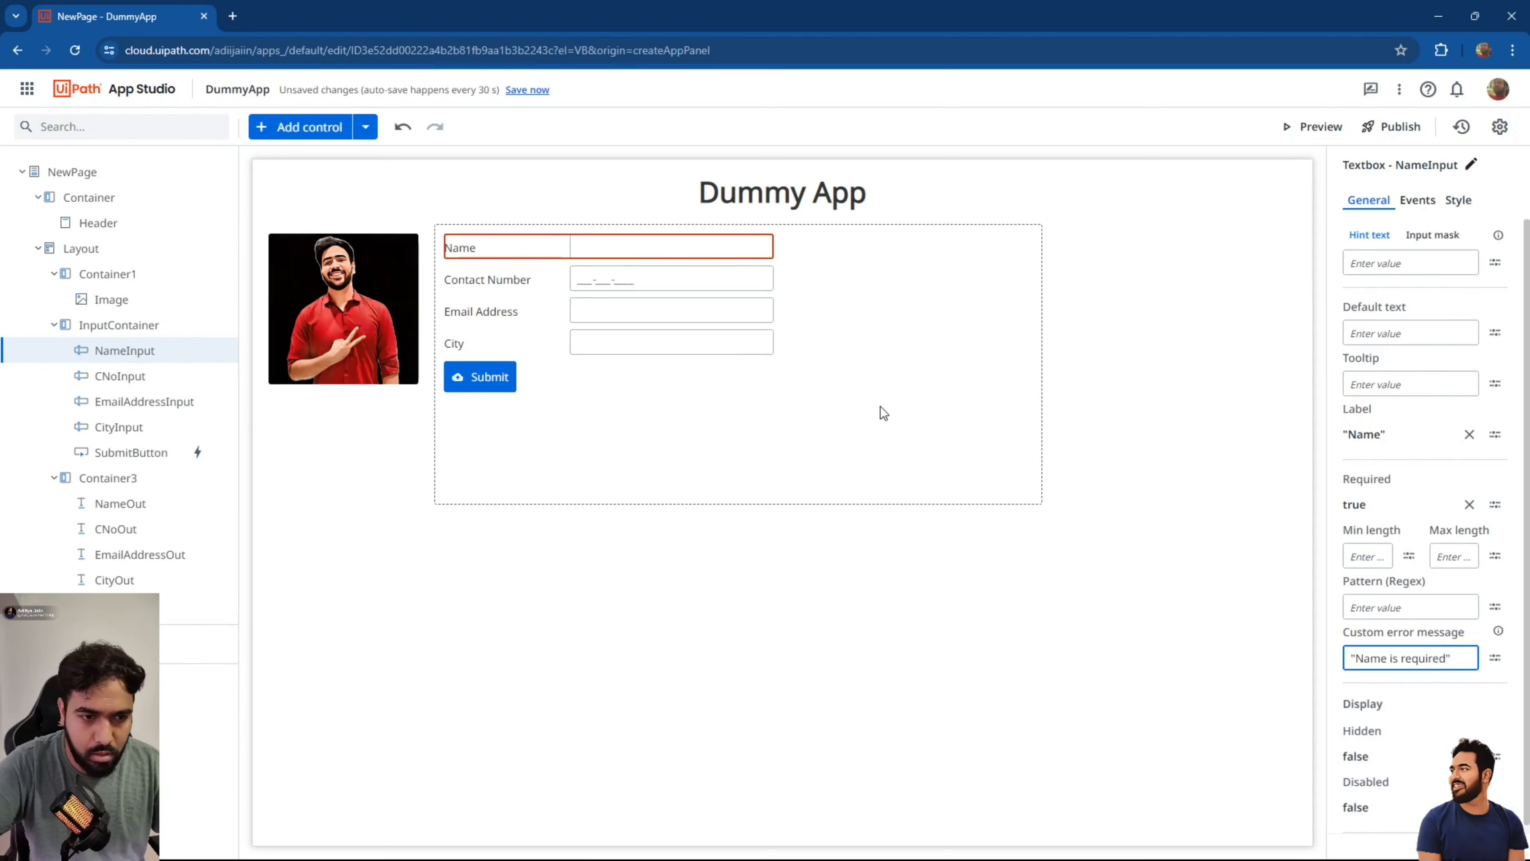
pyautogui.click(717, 286)
pyautogui.click(1469, 657)
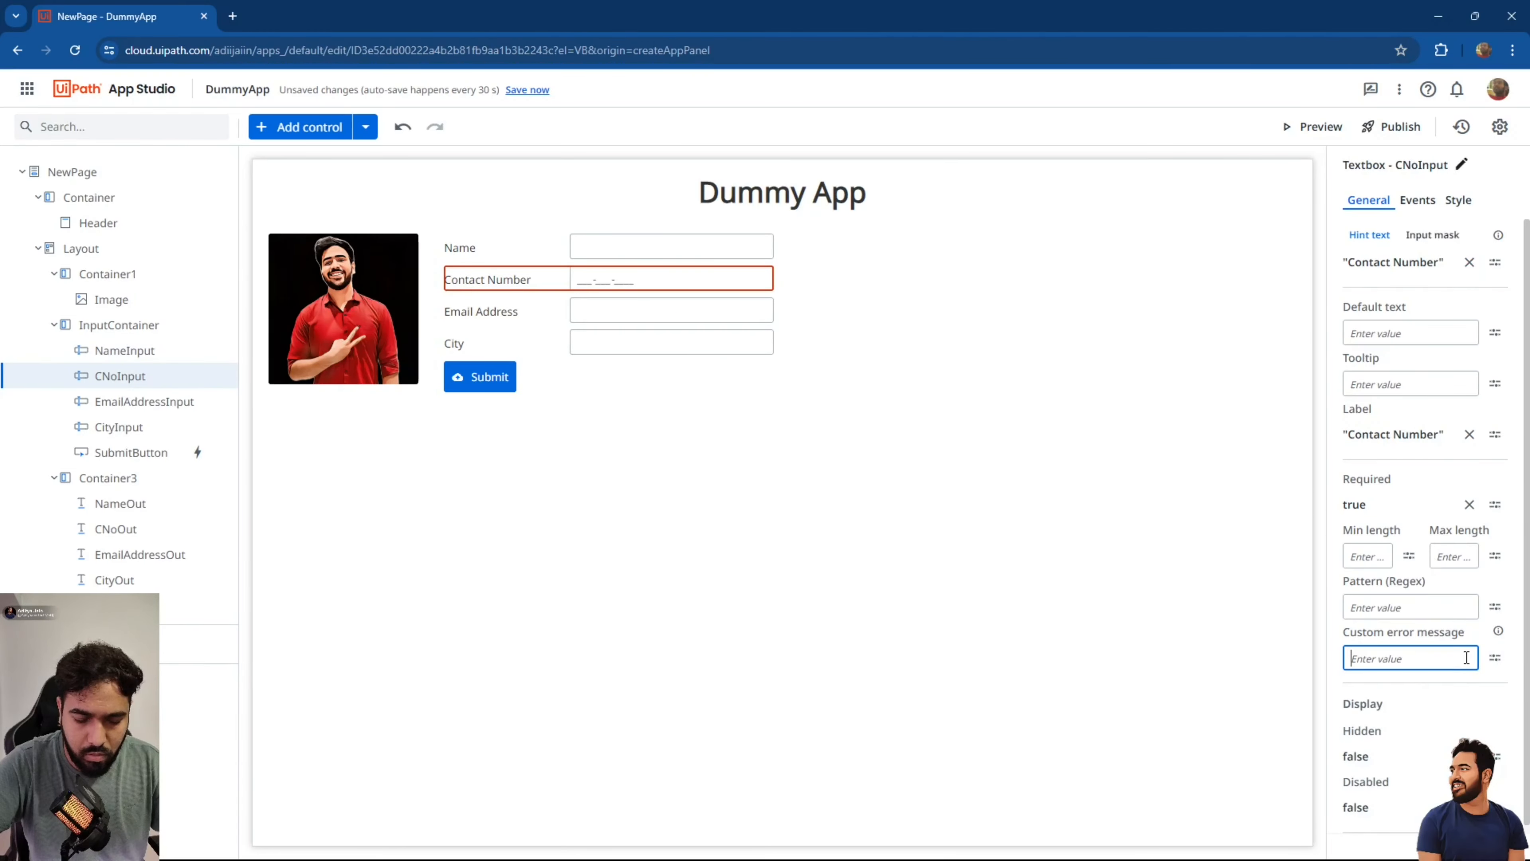
pyautogui.write('"Format : xxx-xxx-xxx')
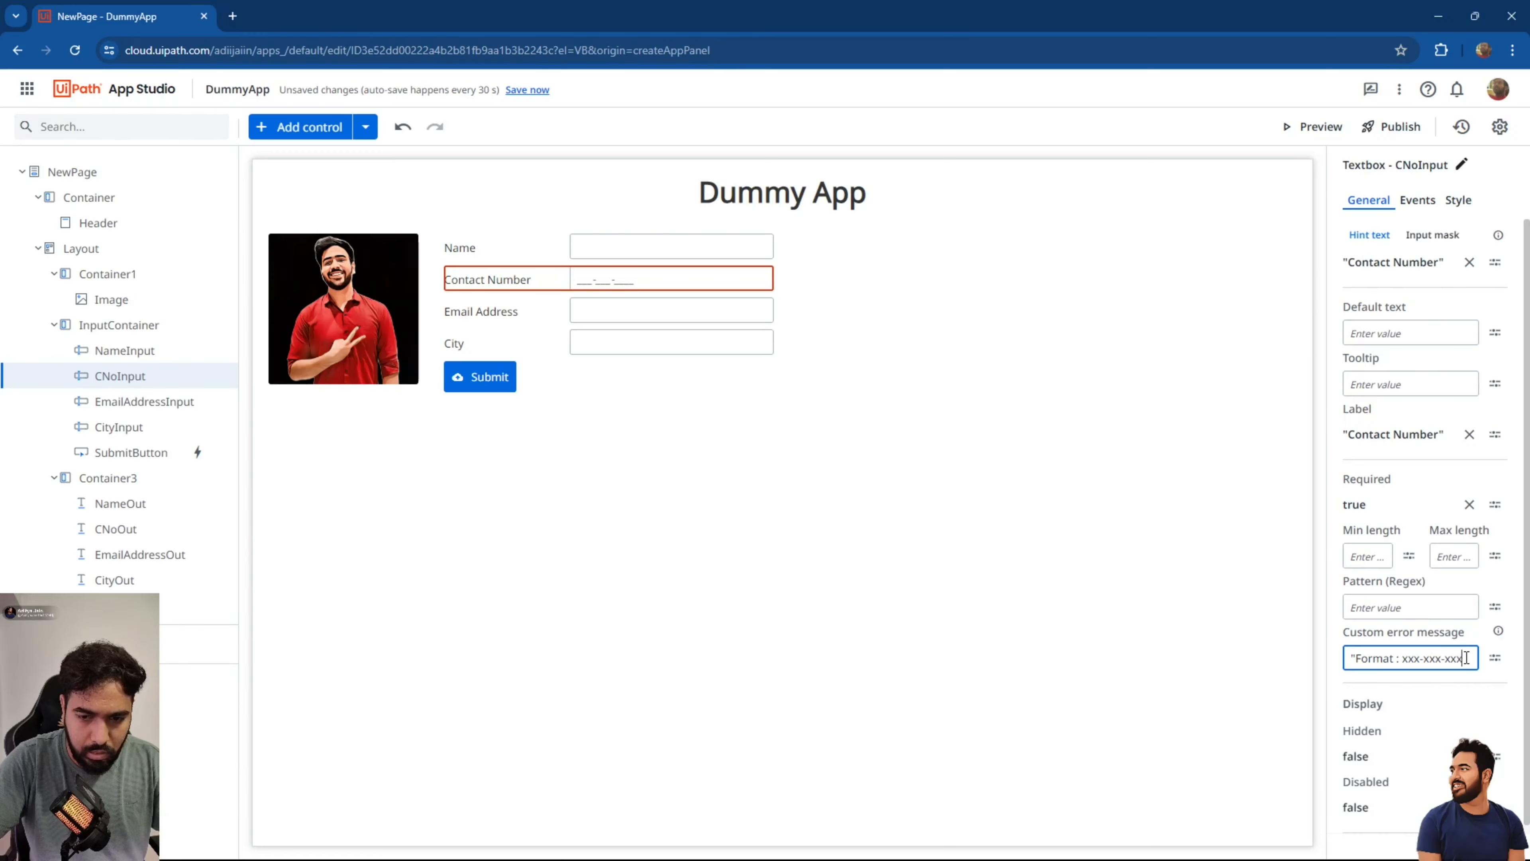
pyautogui.write('x"')
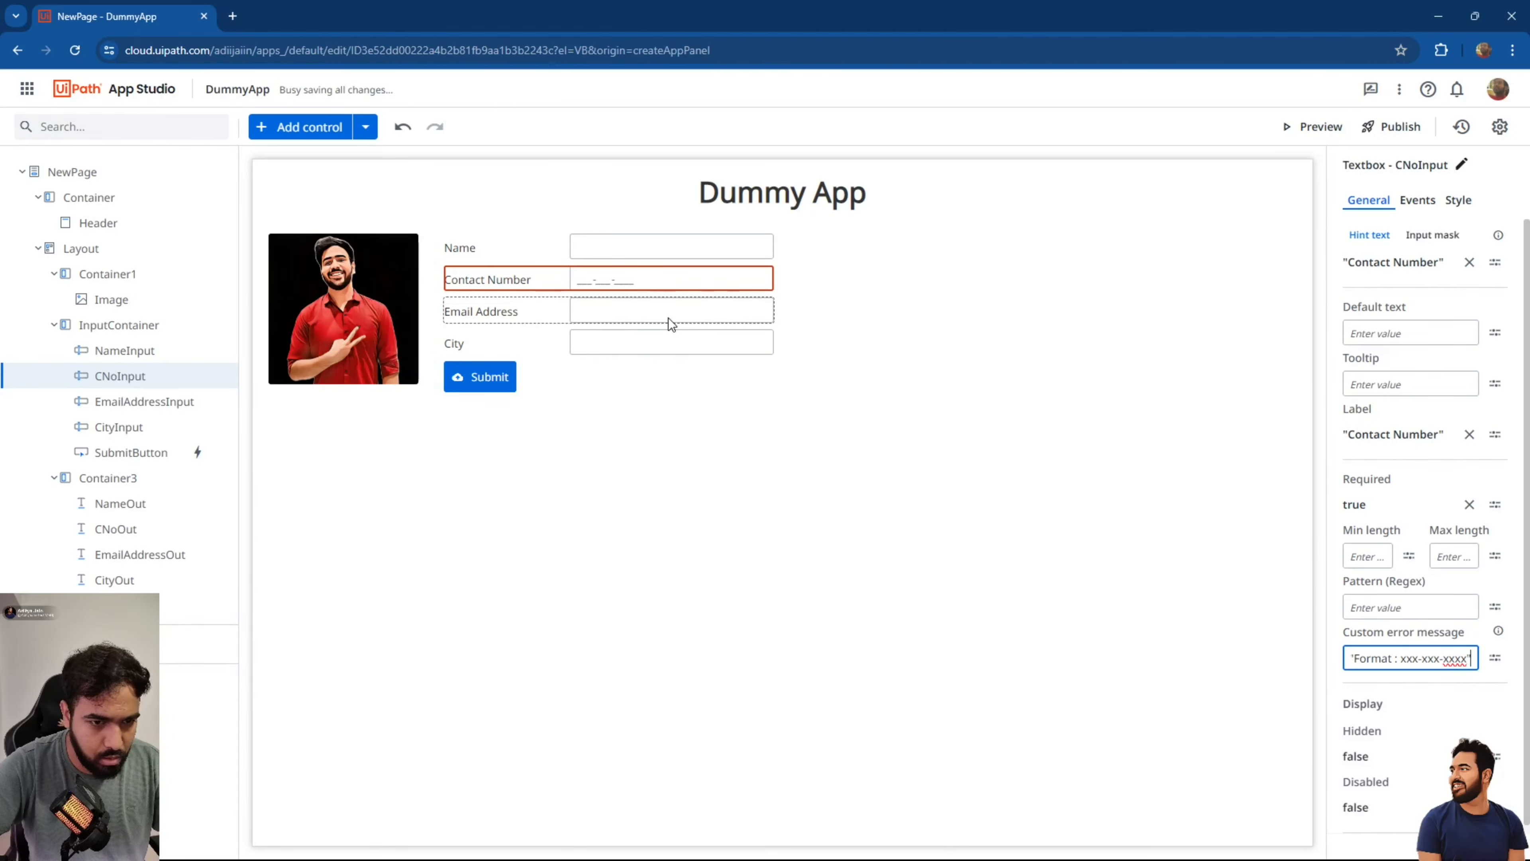
# Set 'Mail ID is required' for Email Address and 'City should be entered' for City, then save.
pyautogui.click(668, 319)
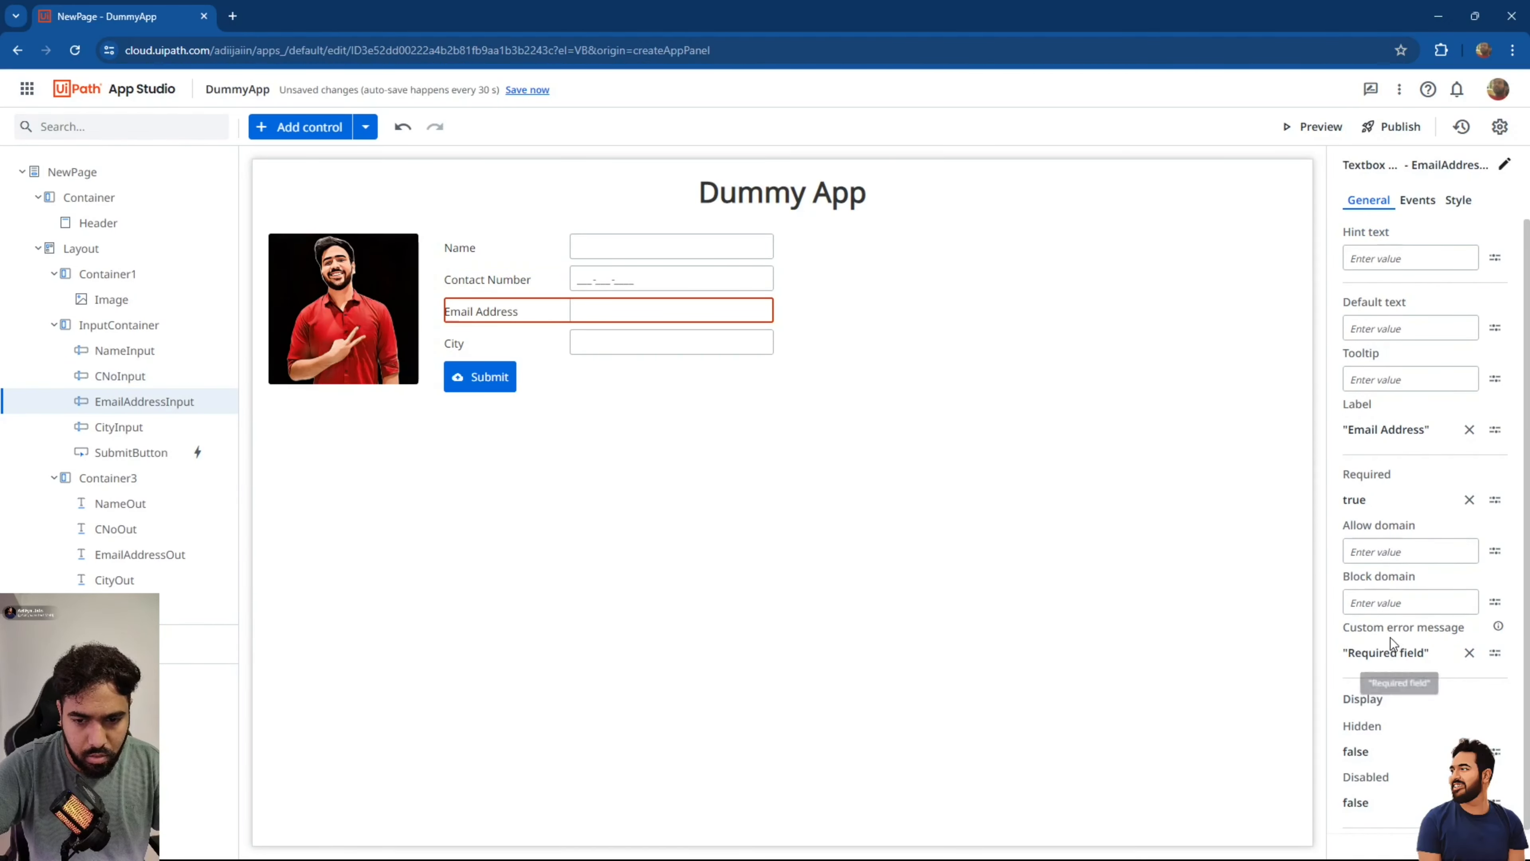
pyautogui.click(1470, 652)
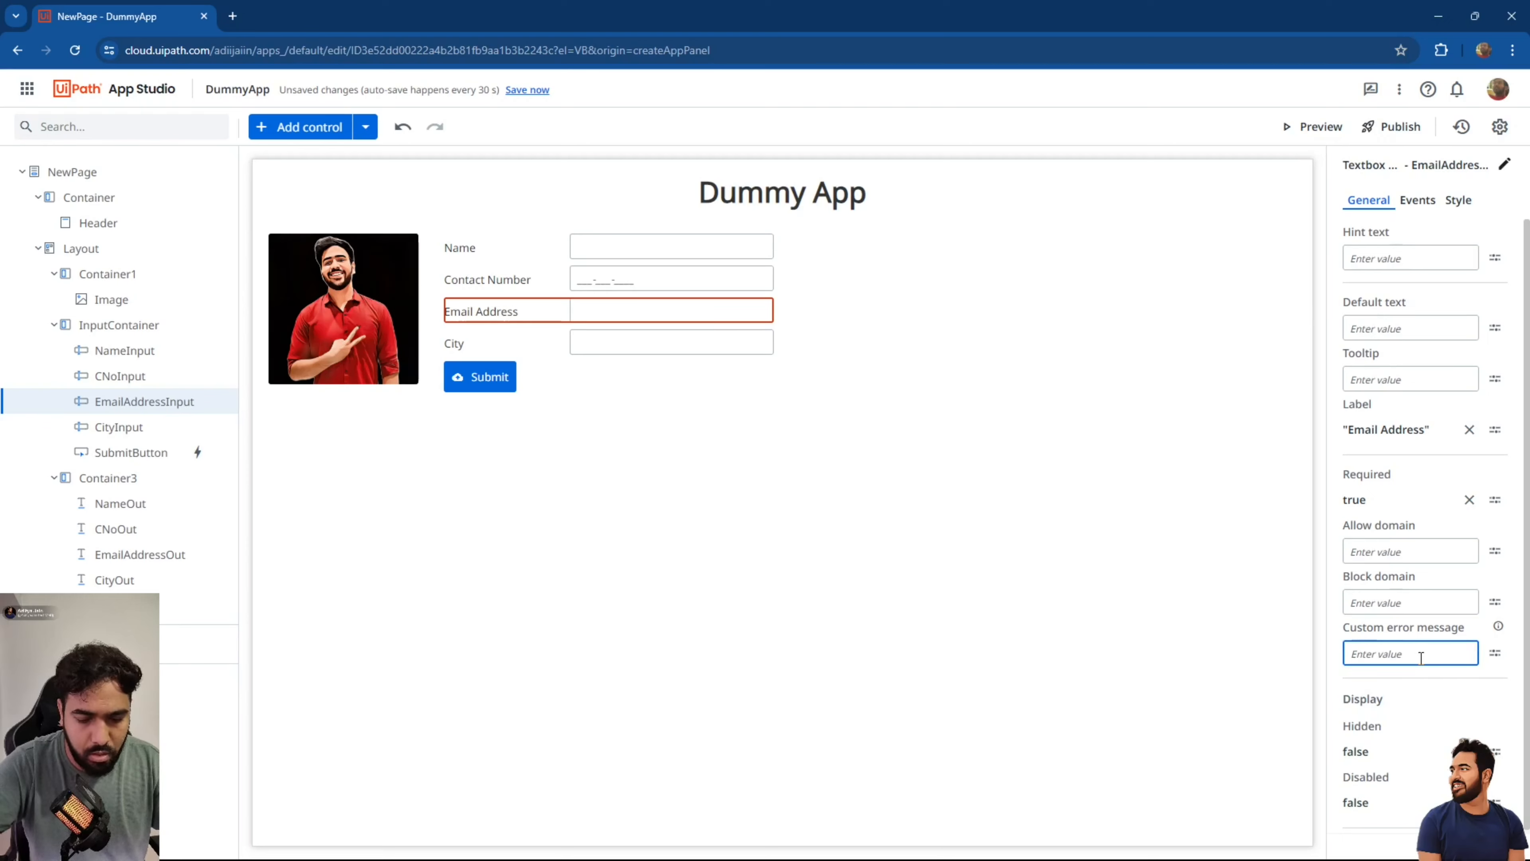
pyautogui.write('"Mail ID is required')
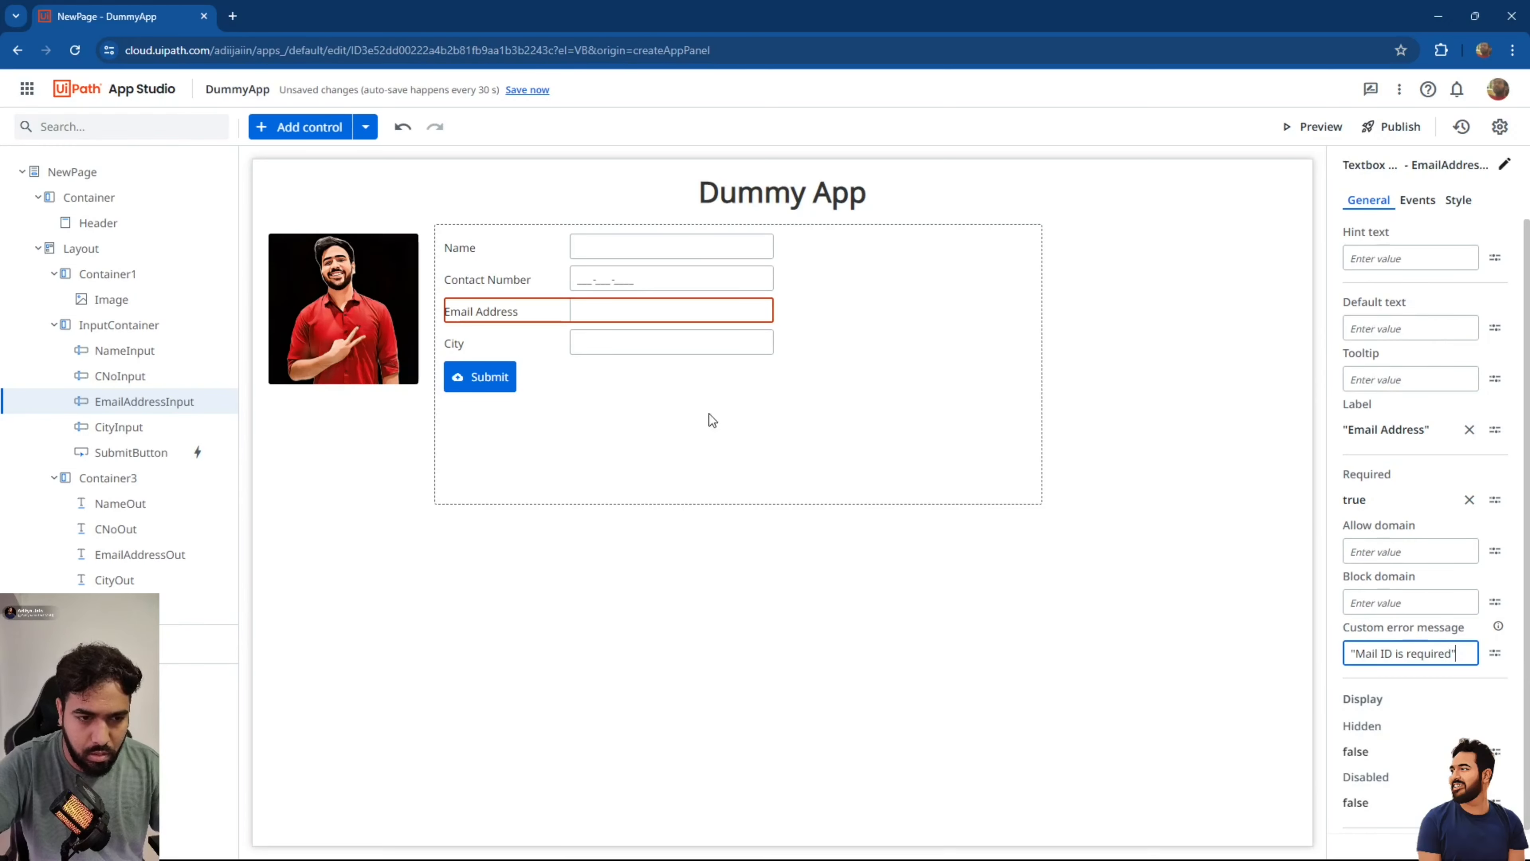
pyautogui.click(652, 345)
pyautogui.click(1458, 660)
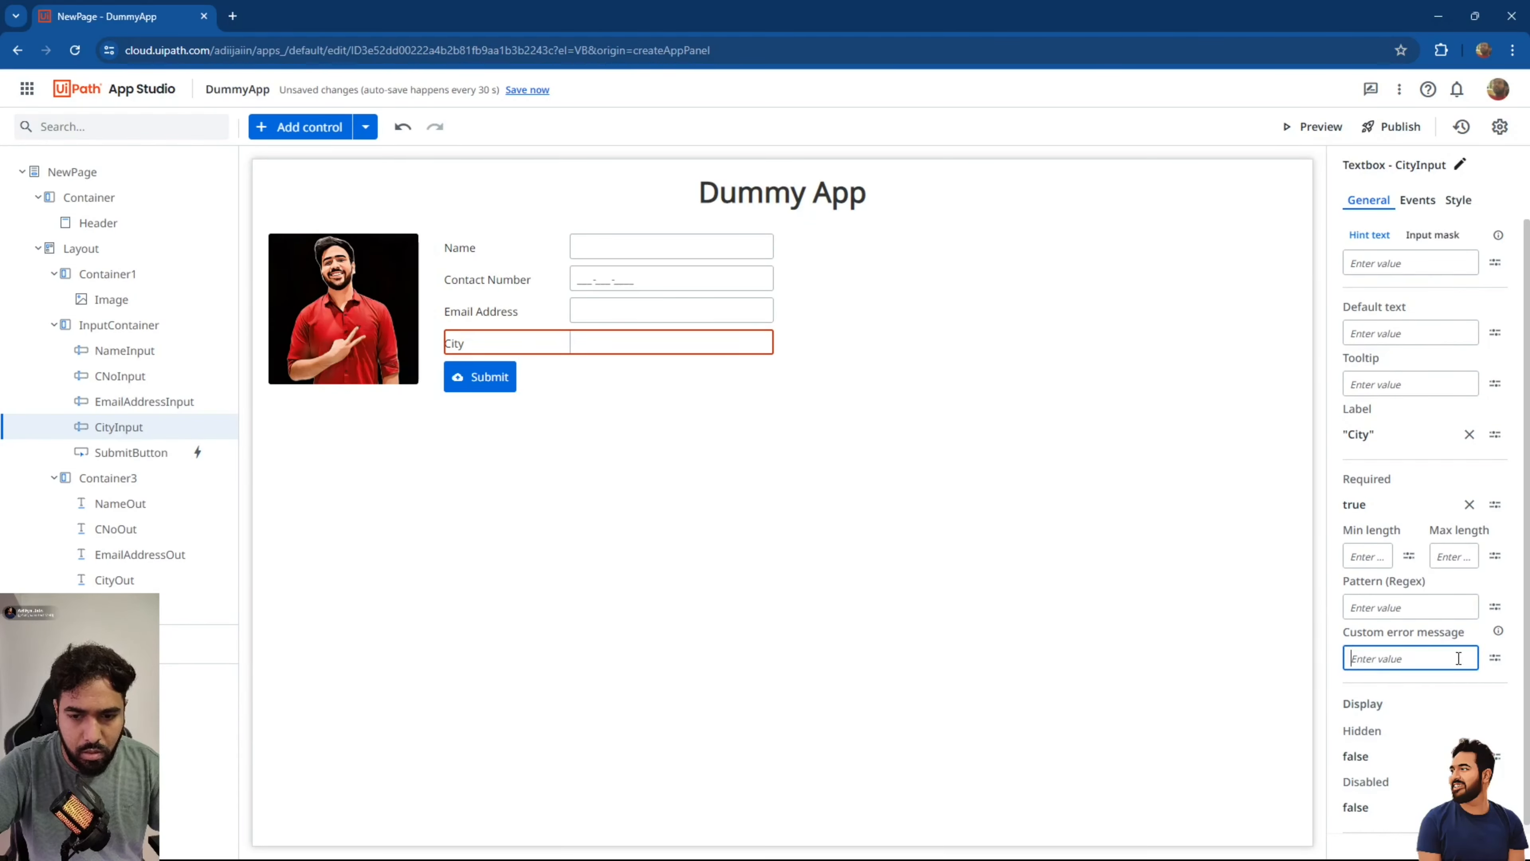
pyautogui.write('"City shou')
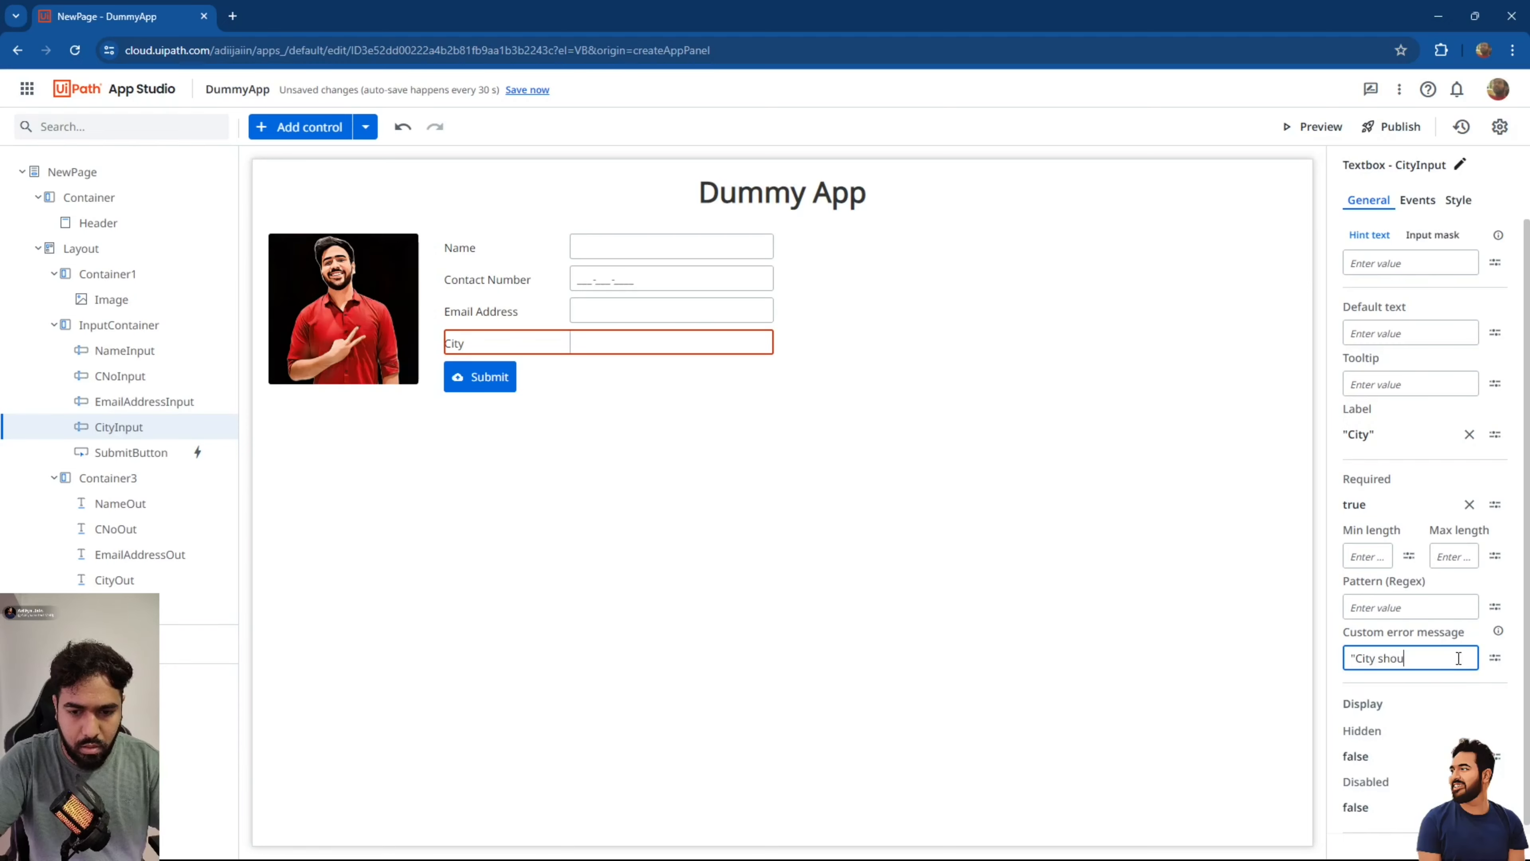
pyautogui.write('ld be enter')
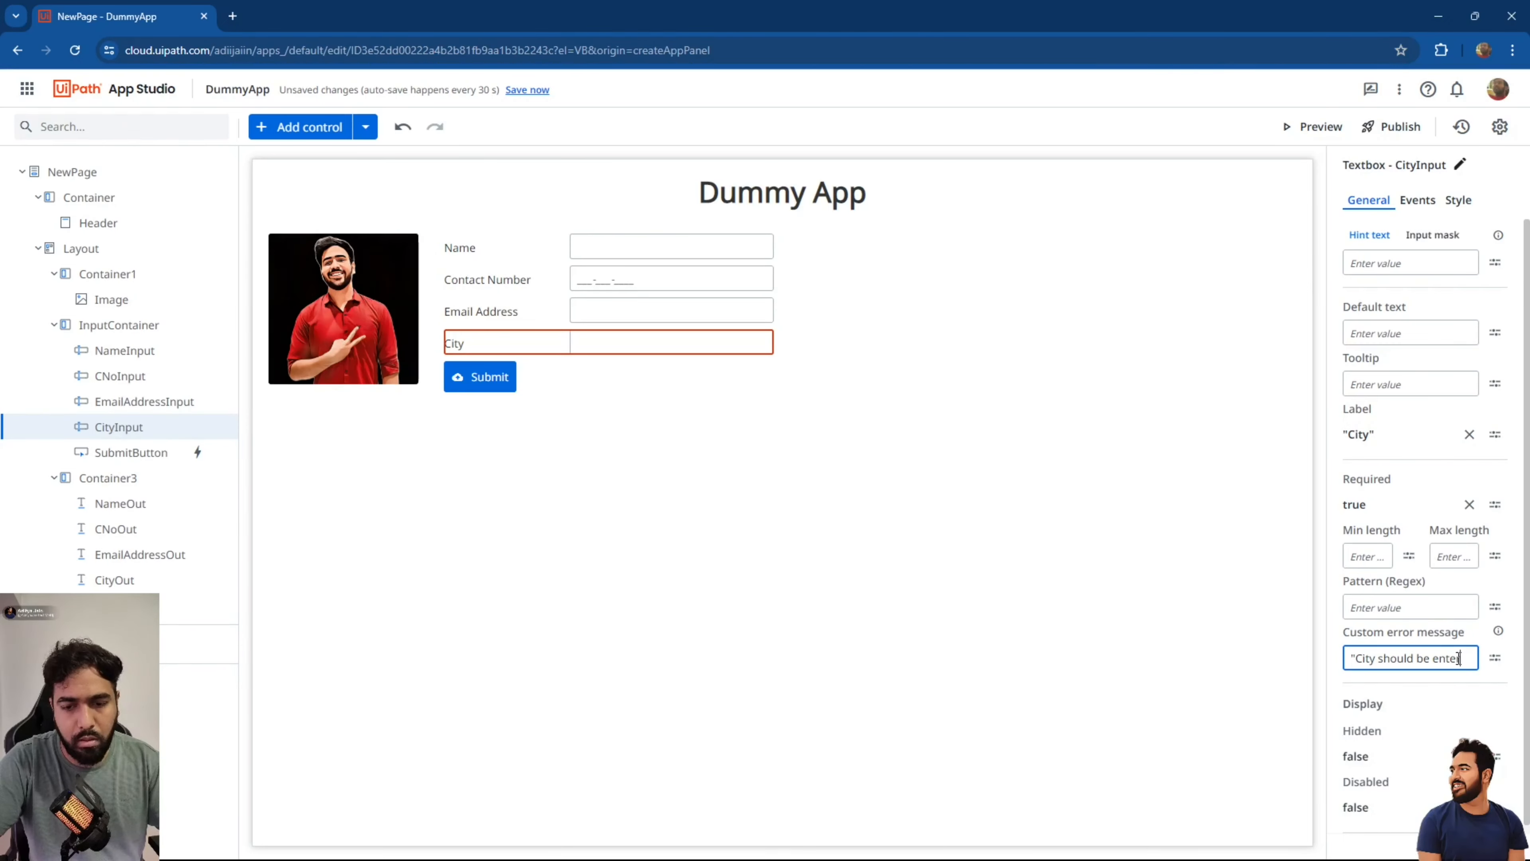
pyautogui.write('ed"')
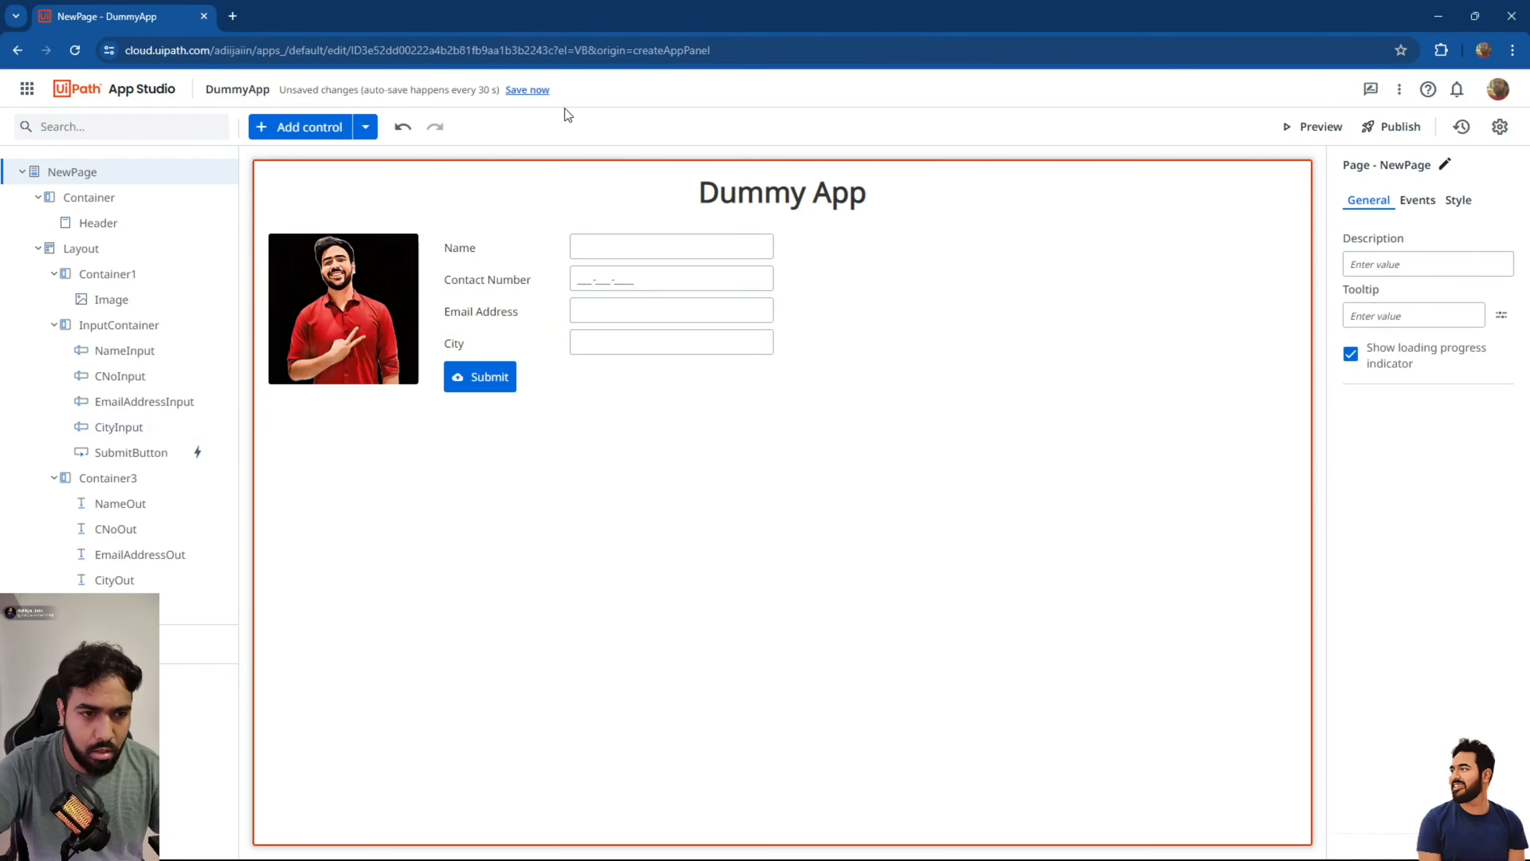
pyautogui.click(528, 91)
pyautogui.click(1307, 128)
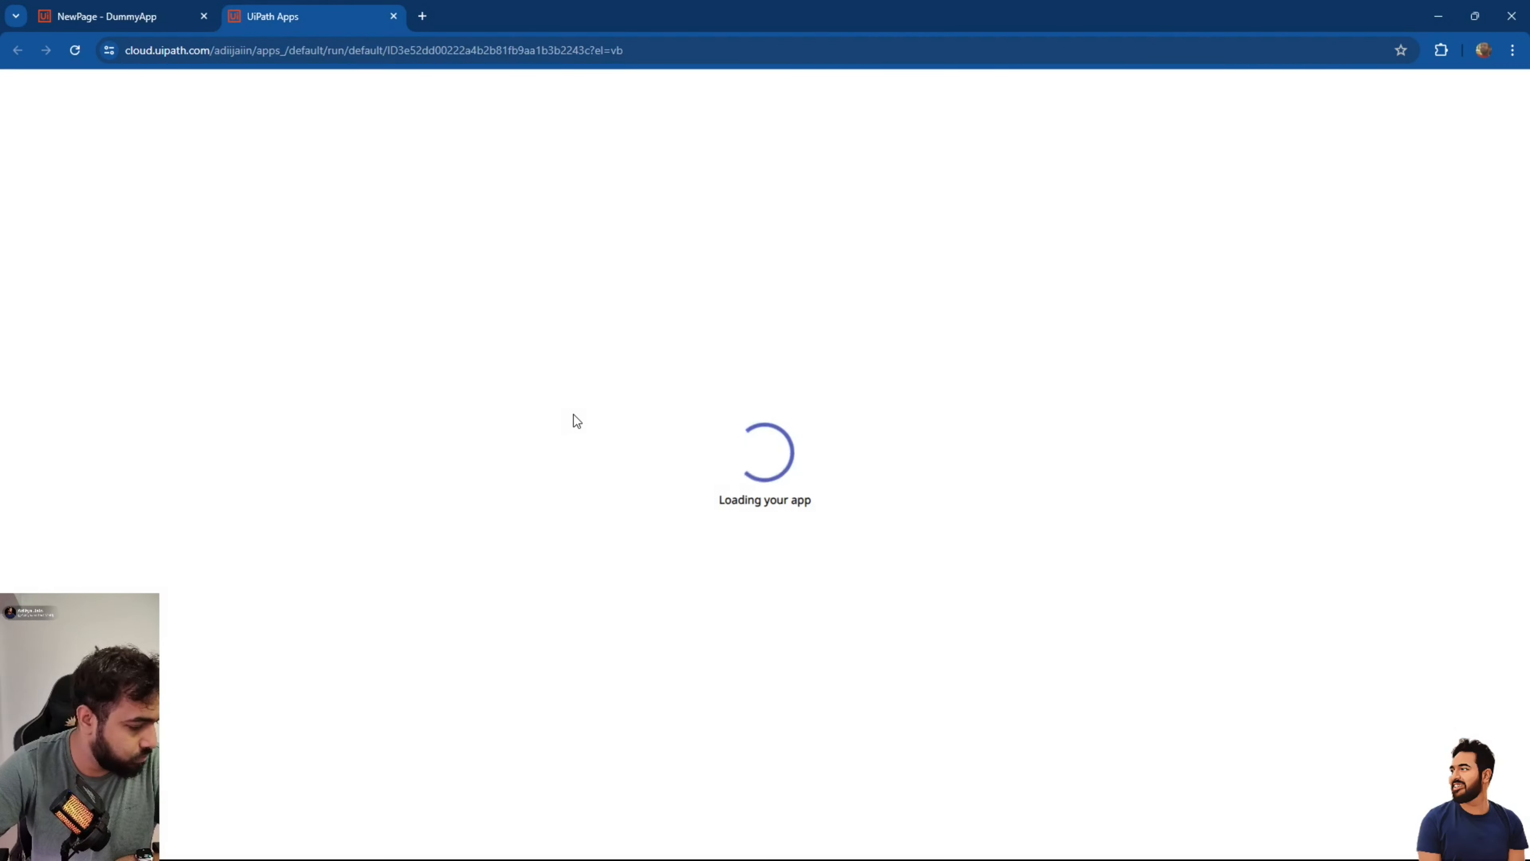
# Trigger the empty-field errors, then submit sample name, contact, e-mail and city 'Ujjain'.
pyautogui.click(446, 166)
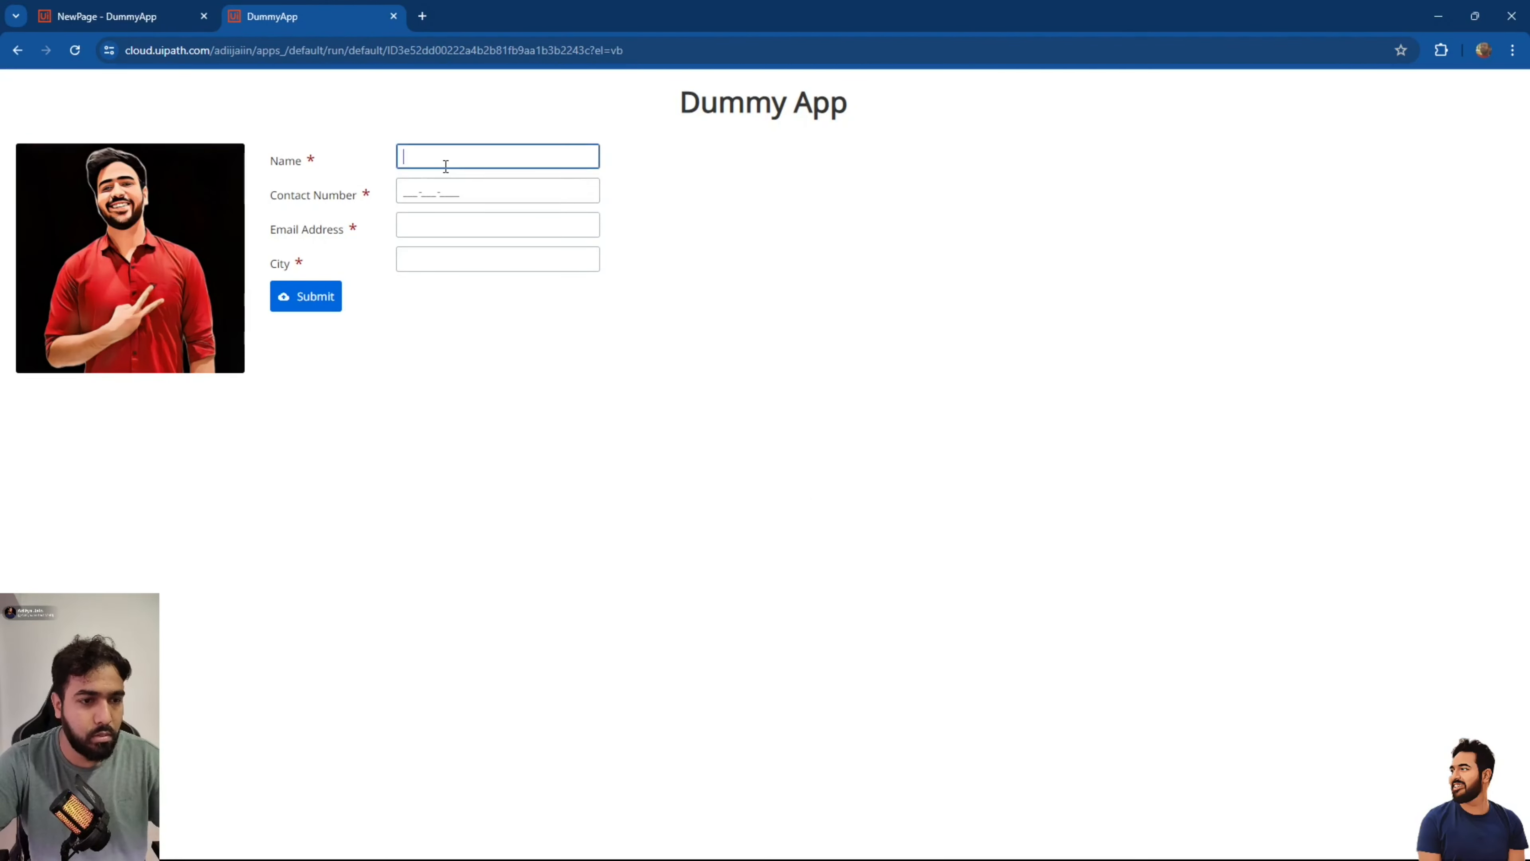
pyautogui.press('Tab')
pyautogui.press('Tab')
pyautogui.press('Tab')
pyautogui.press('Tab')
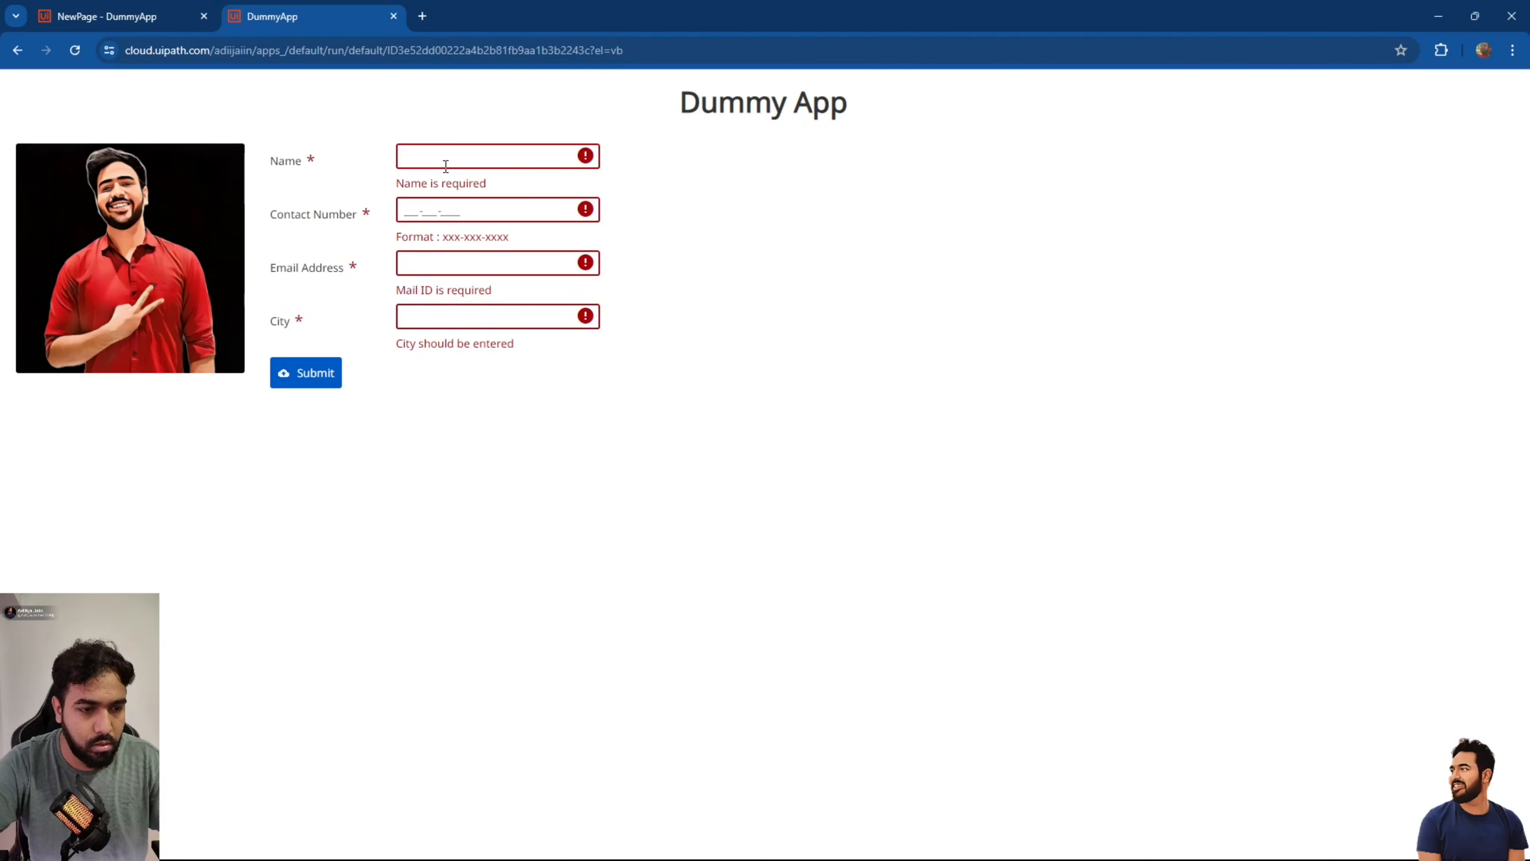
pyautogui.click(418, 154)
pyautogui.write('Aditya')
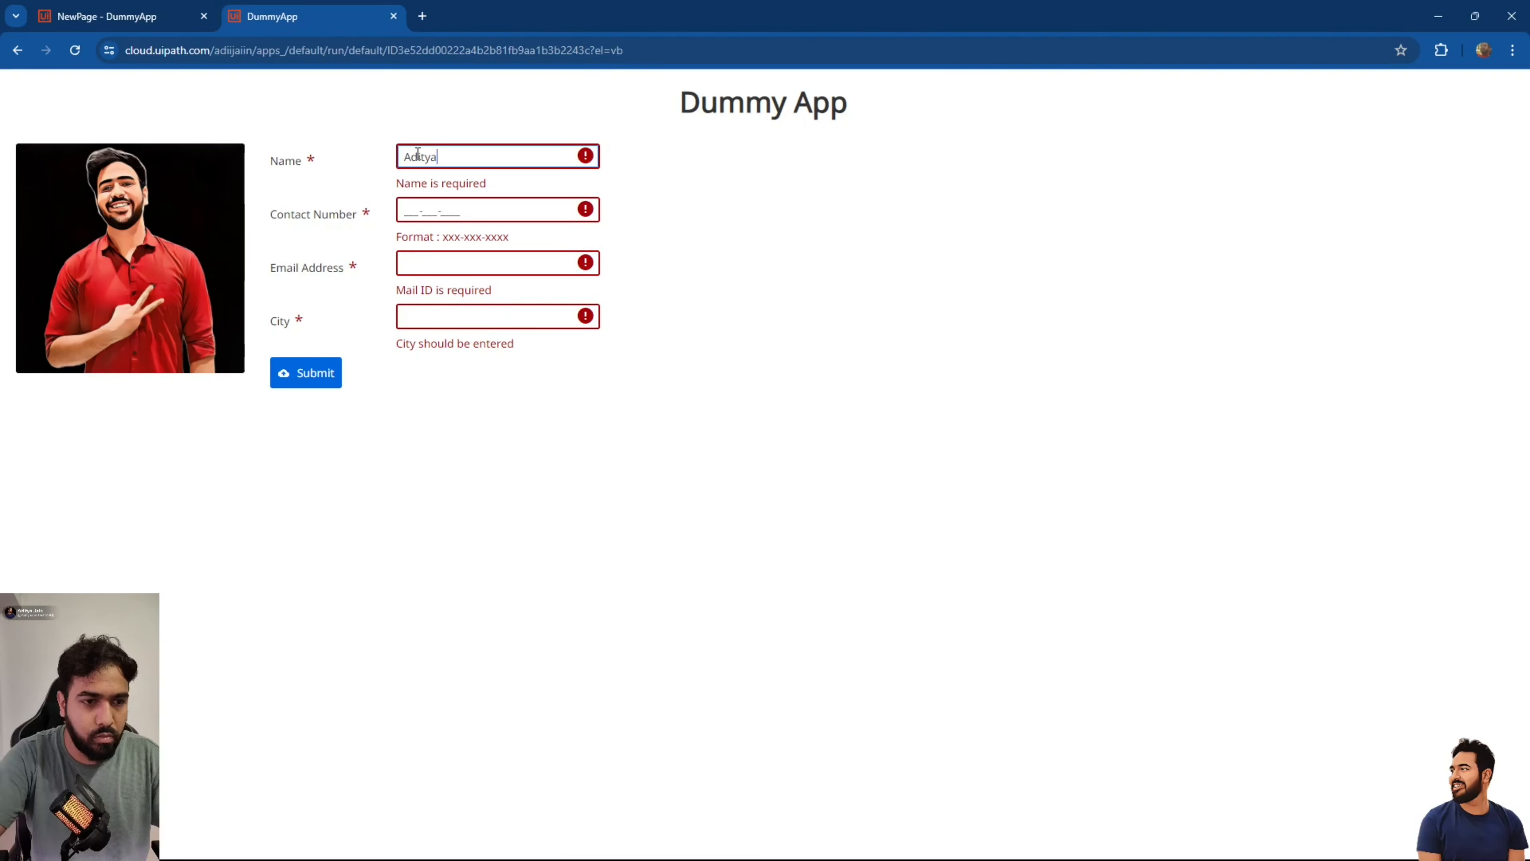
pyautogui.press('Tab')
pyautogui.write('1981981991')
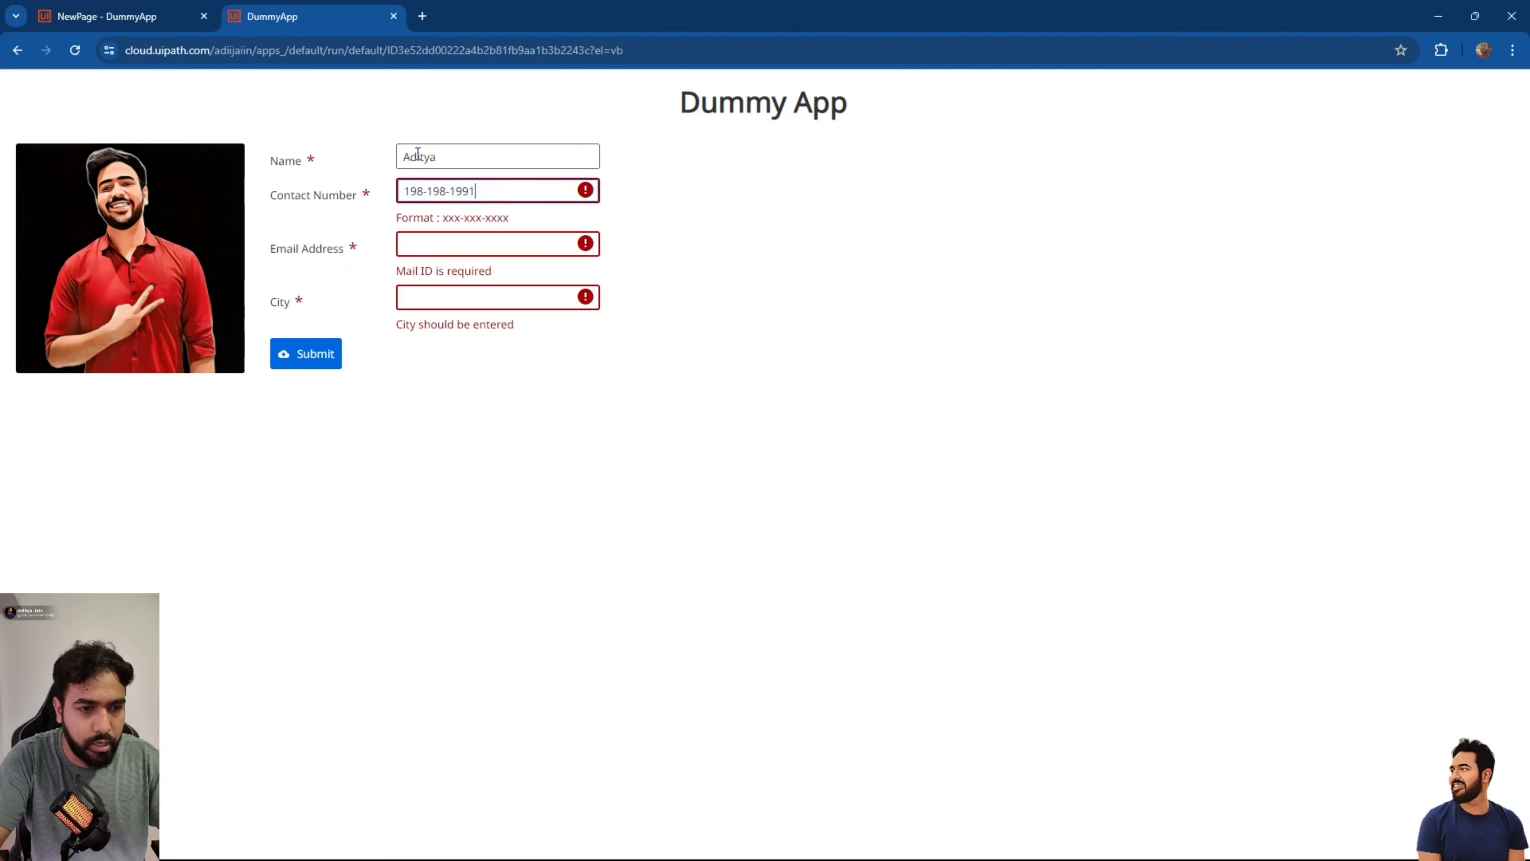
pyautogui.press('Tab')
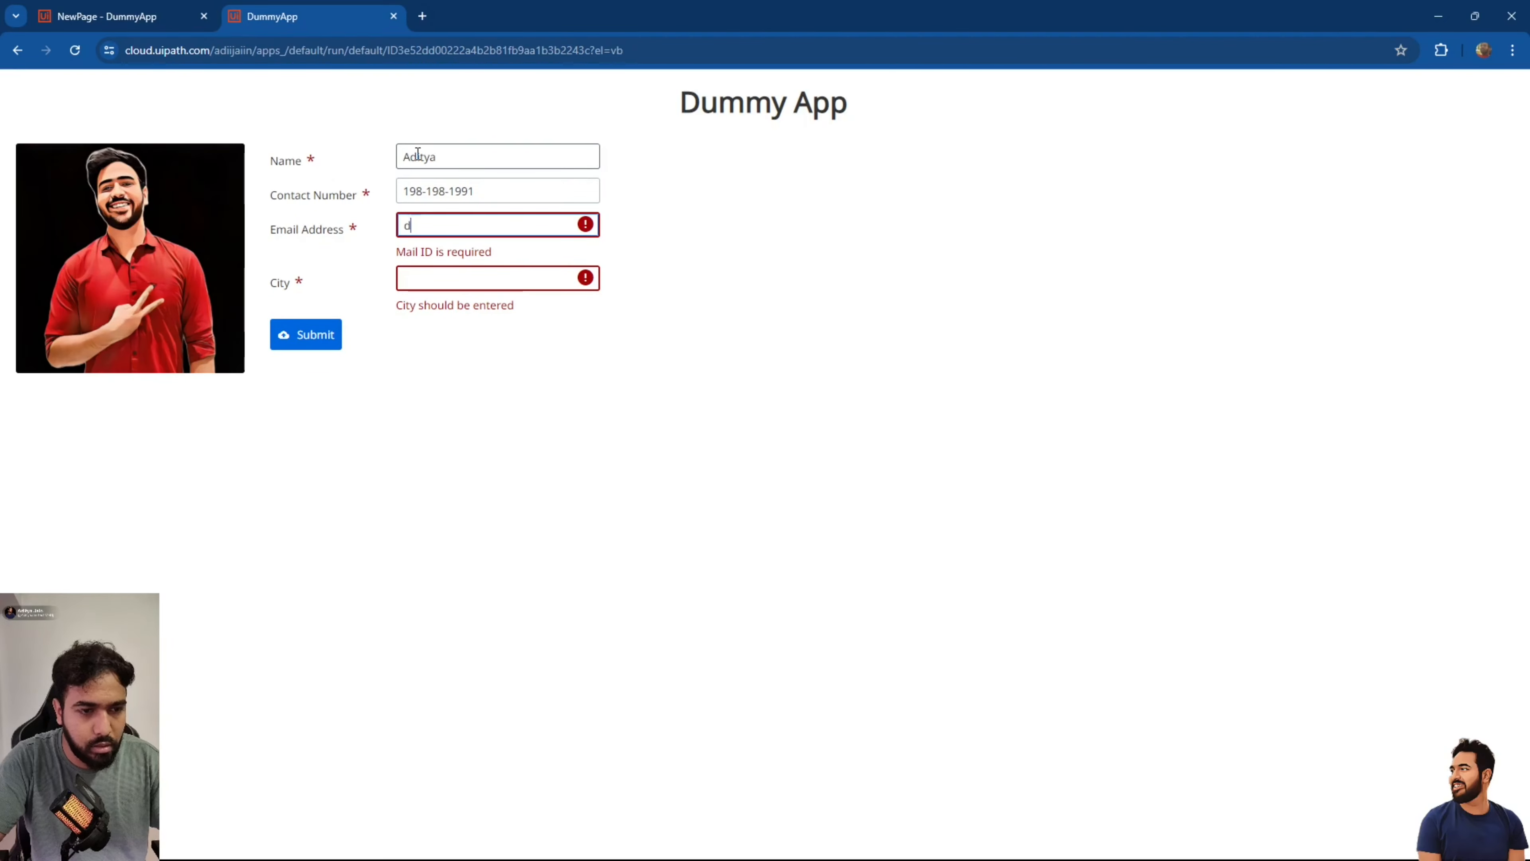
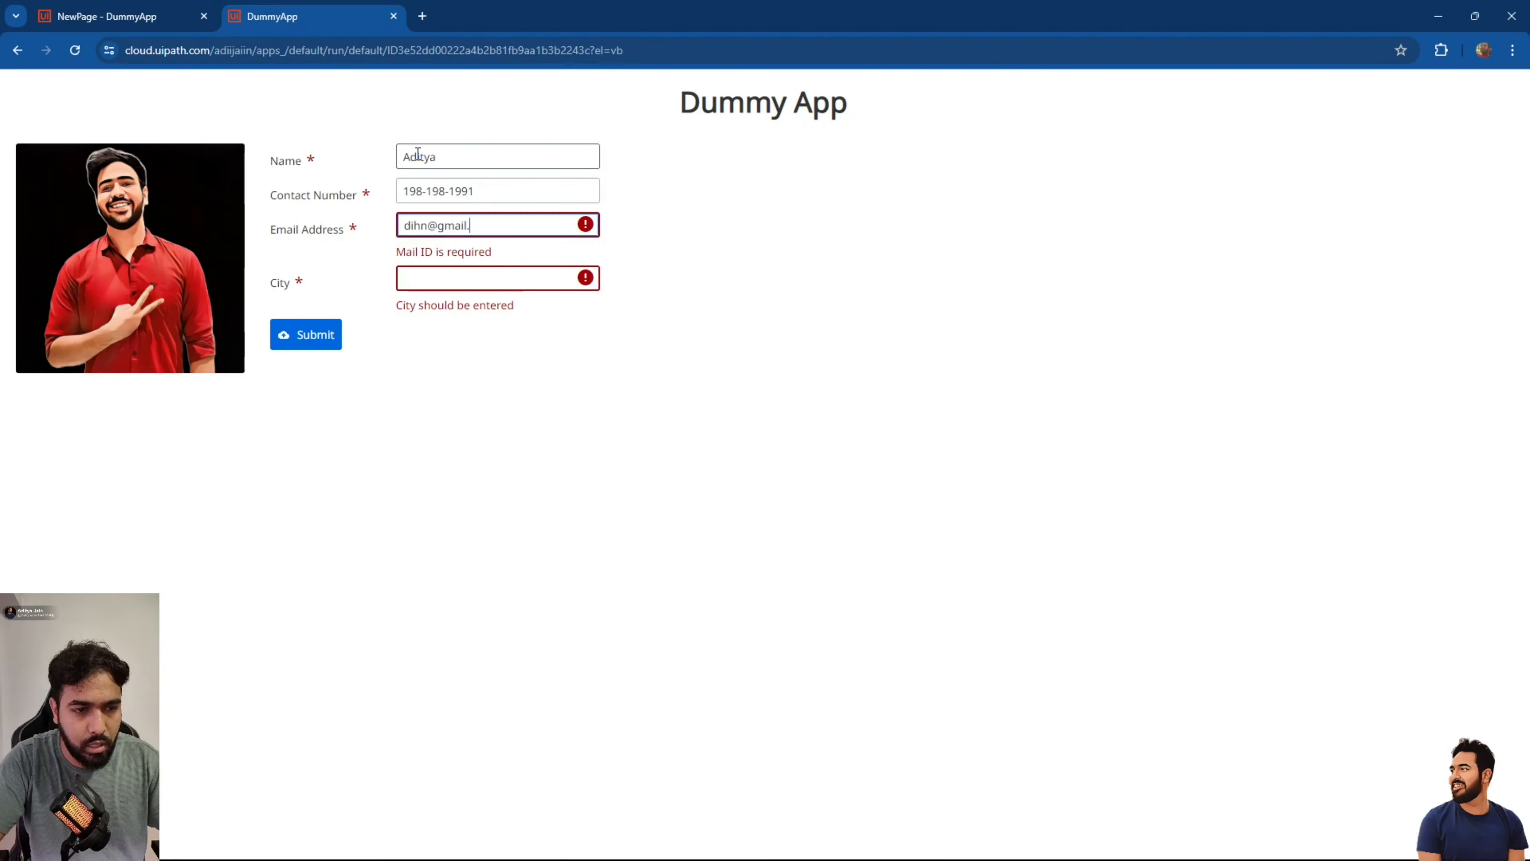
pyautogui.press('Tab')
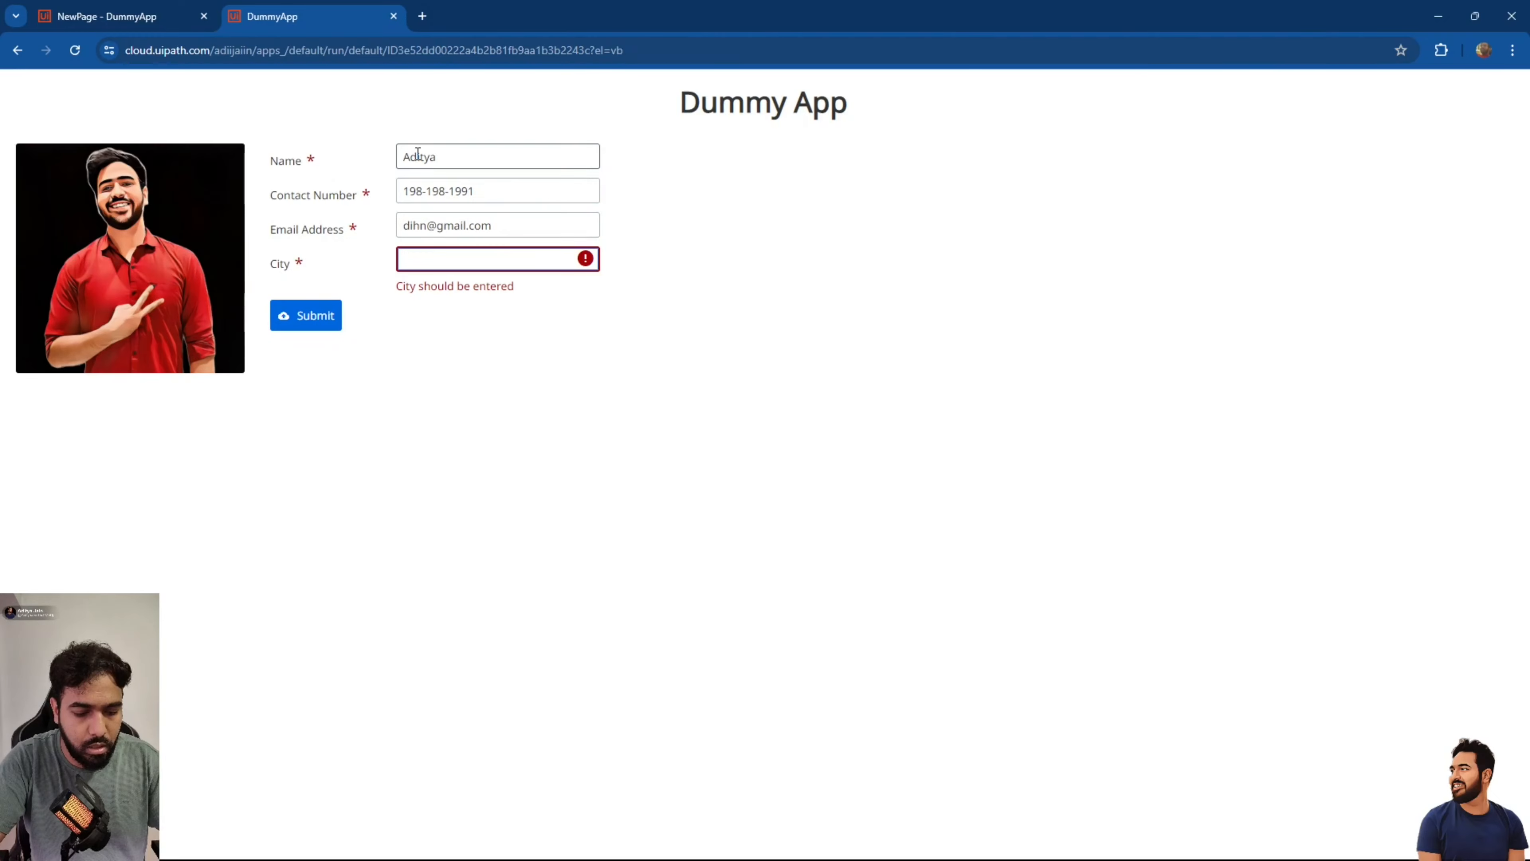
pyautogui.write('Ujjain')
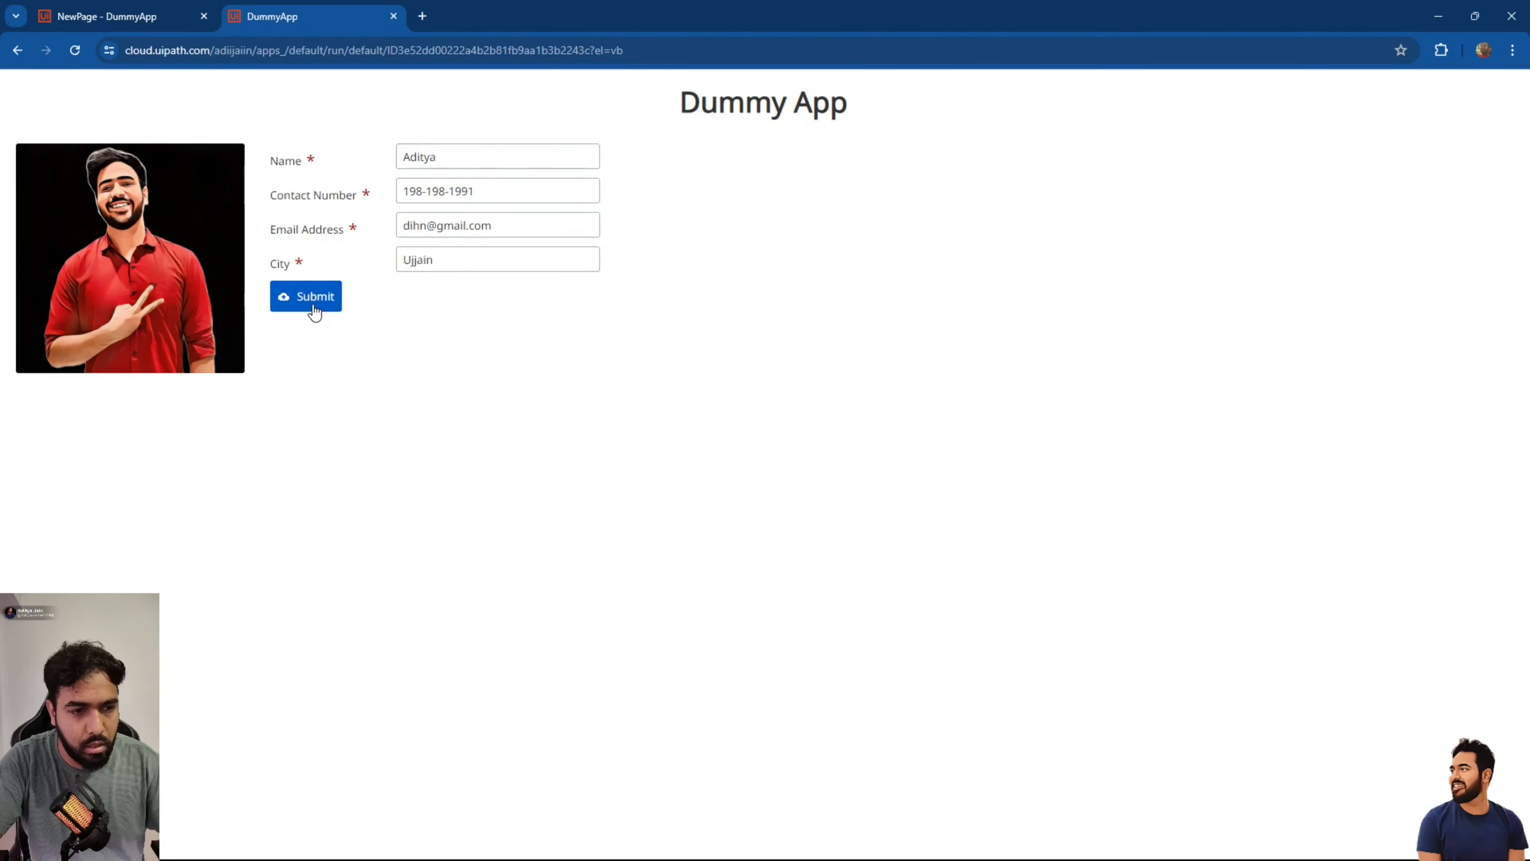
pyautogui.click(314, 308)
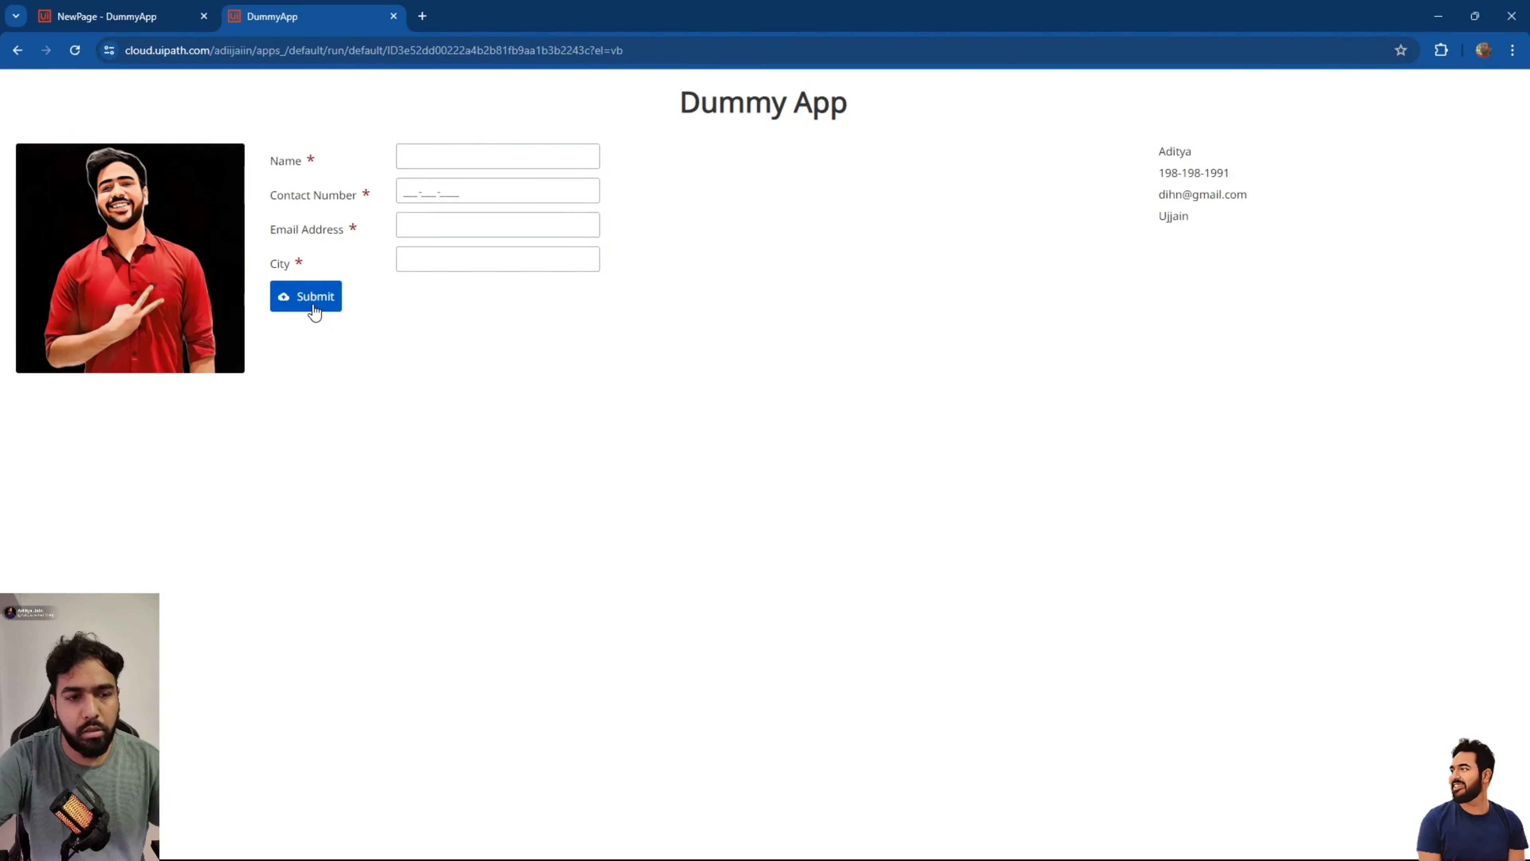
# Submit again with Name left empty to check its 'Name is required' error.
pyautogui.click(456, 158)
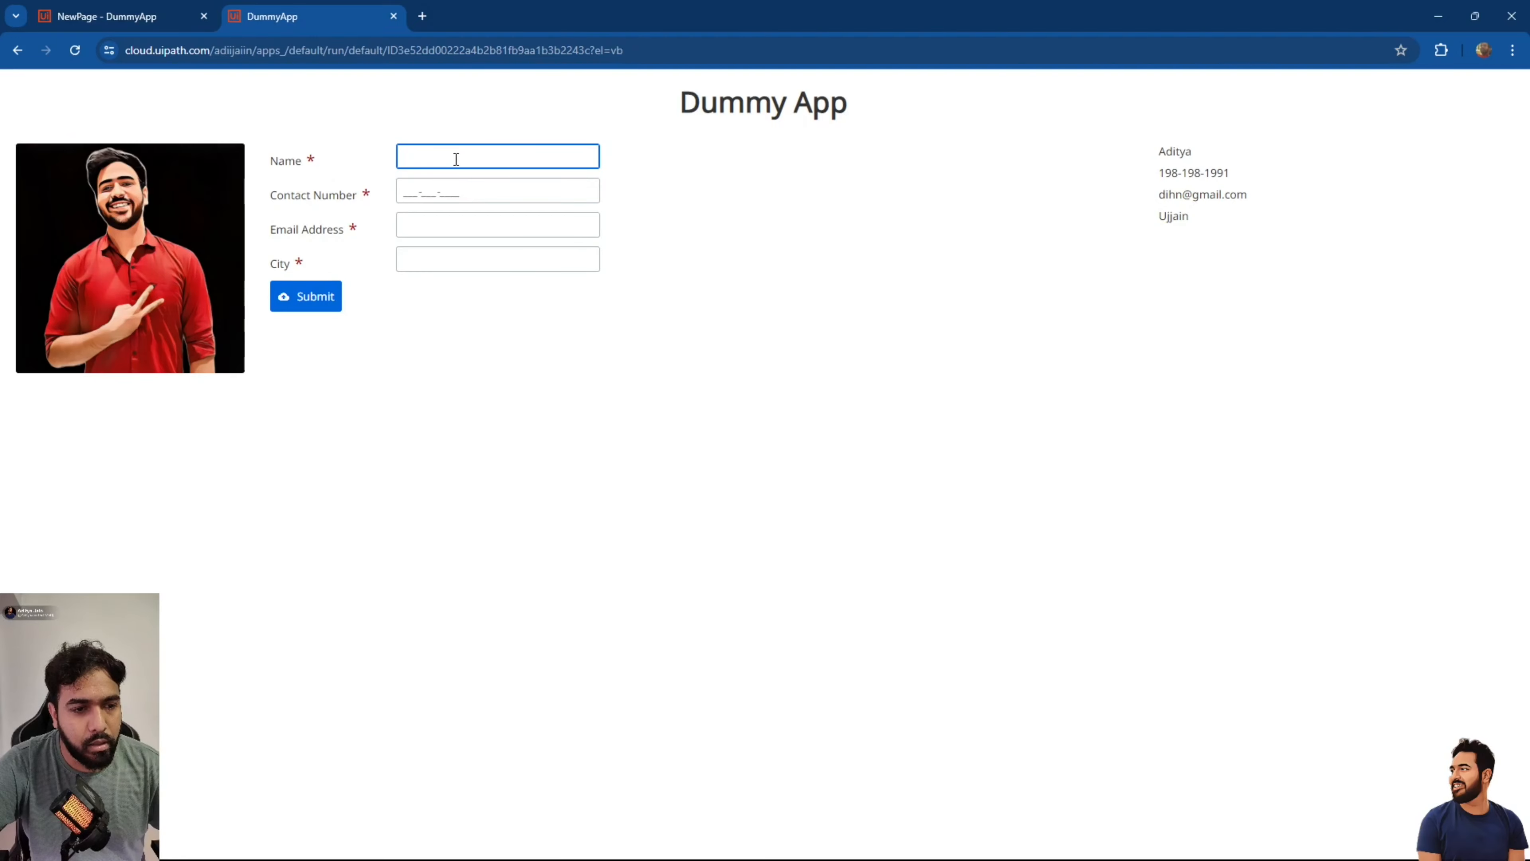
pyautogui.click(434, 447)
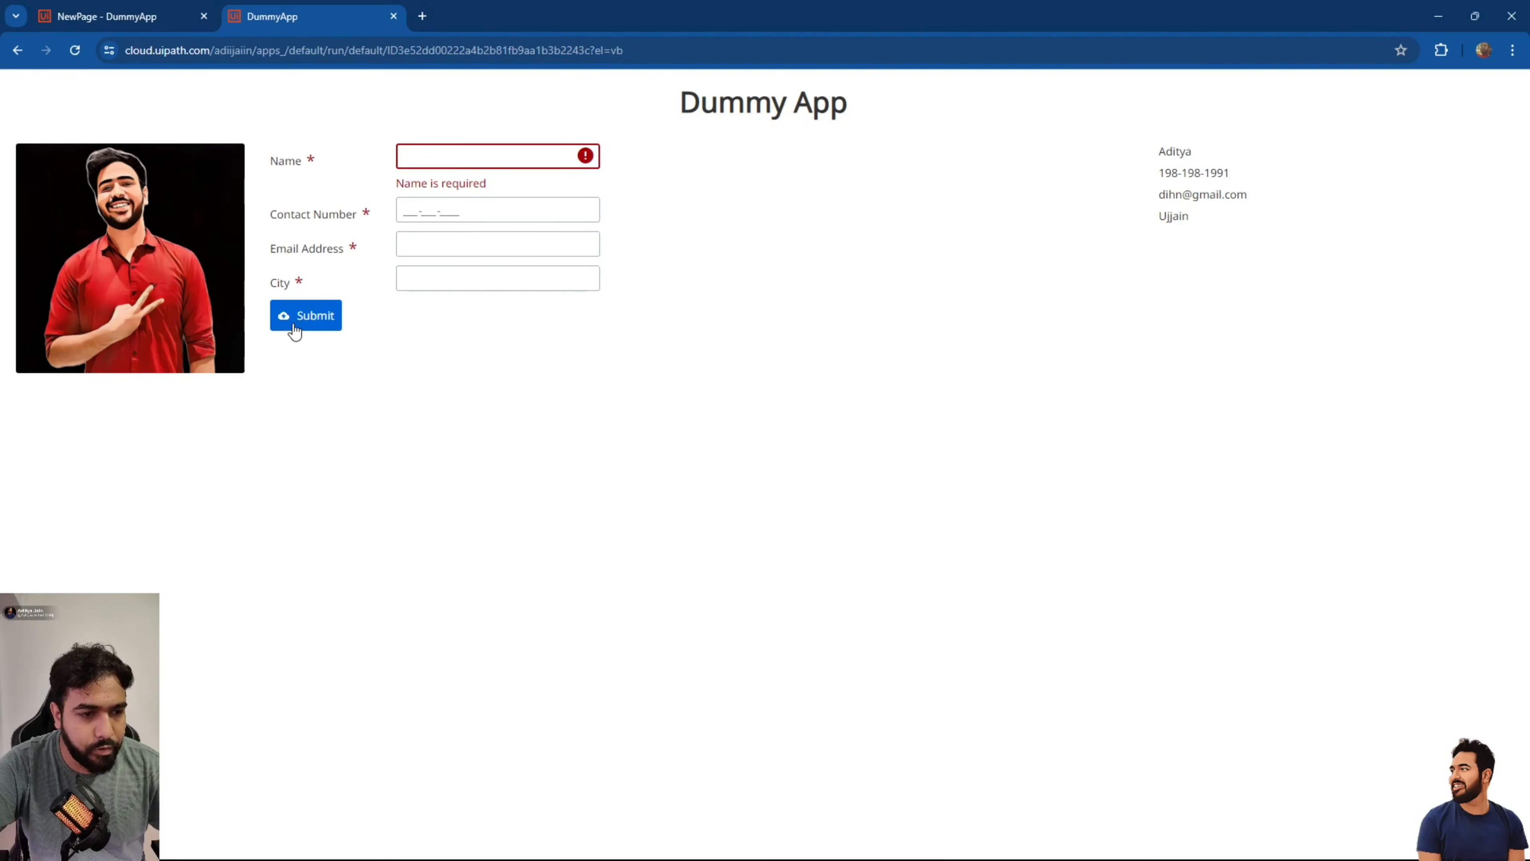
pyautogui.click(294, 328)
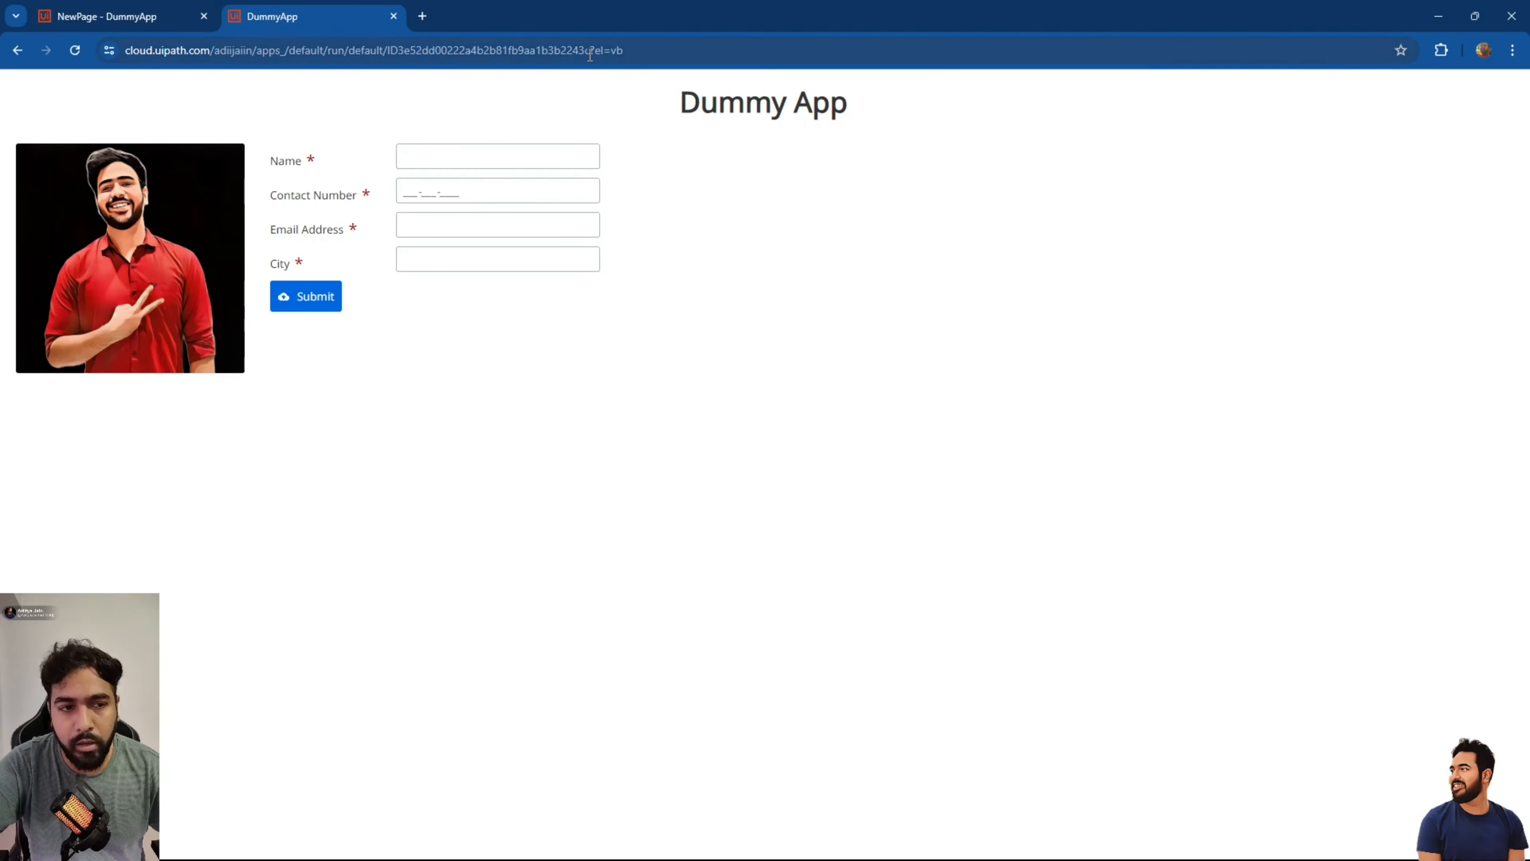
# Add an empty If-Then-Else rule at the top of the Submit button's click event rules.
pyautogui.click(394, 19)
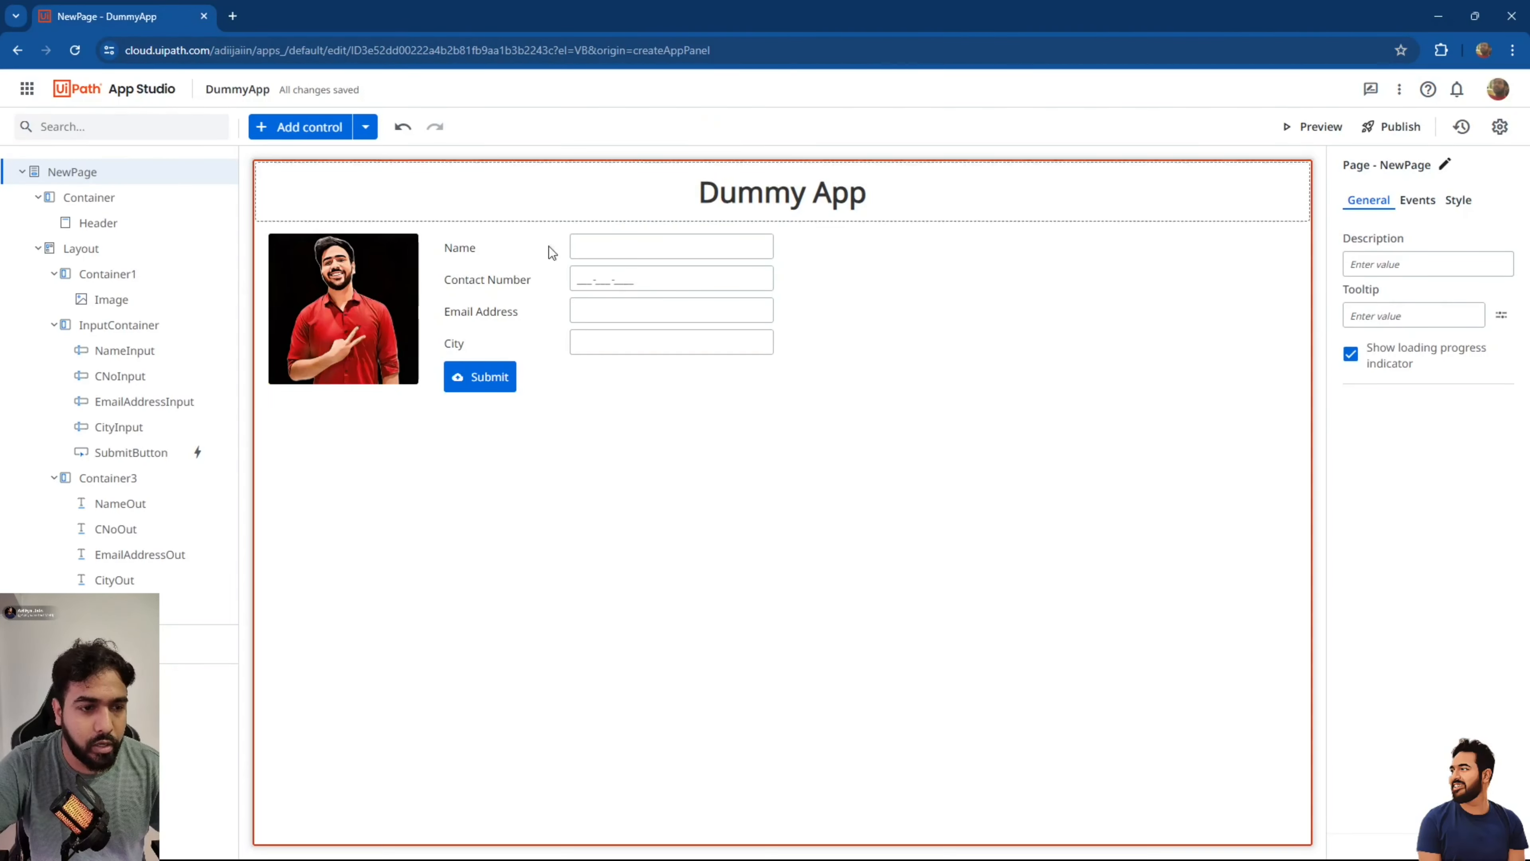
pyautogui.click(513, 373)
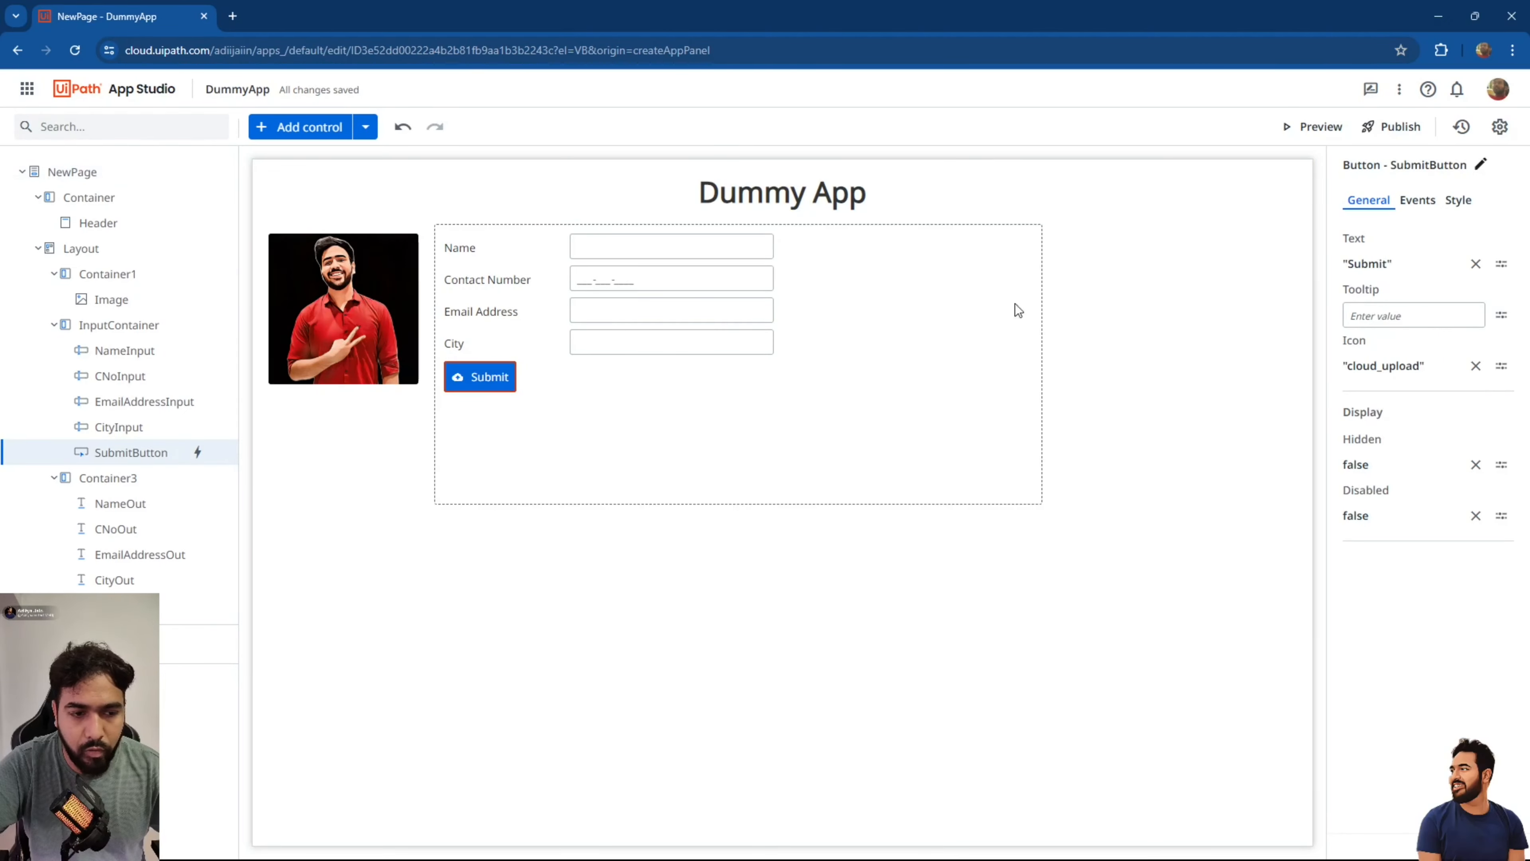
pyautogui.click(1428, 205)
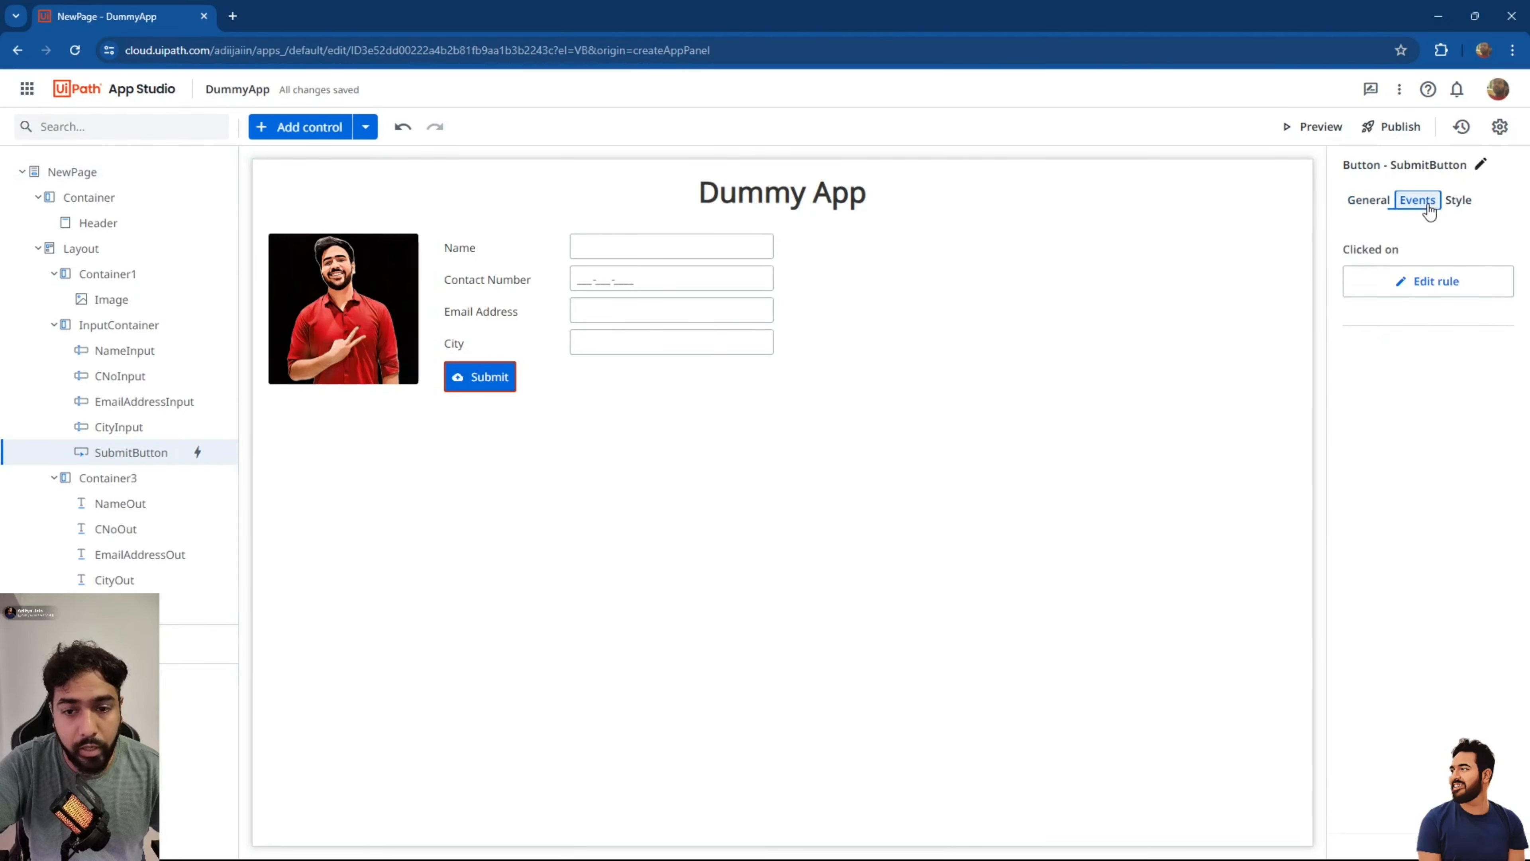
pyautogui.click(1407, 294)
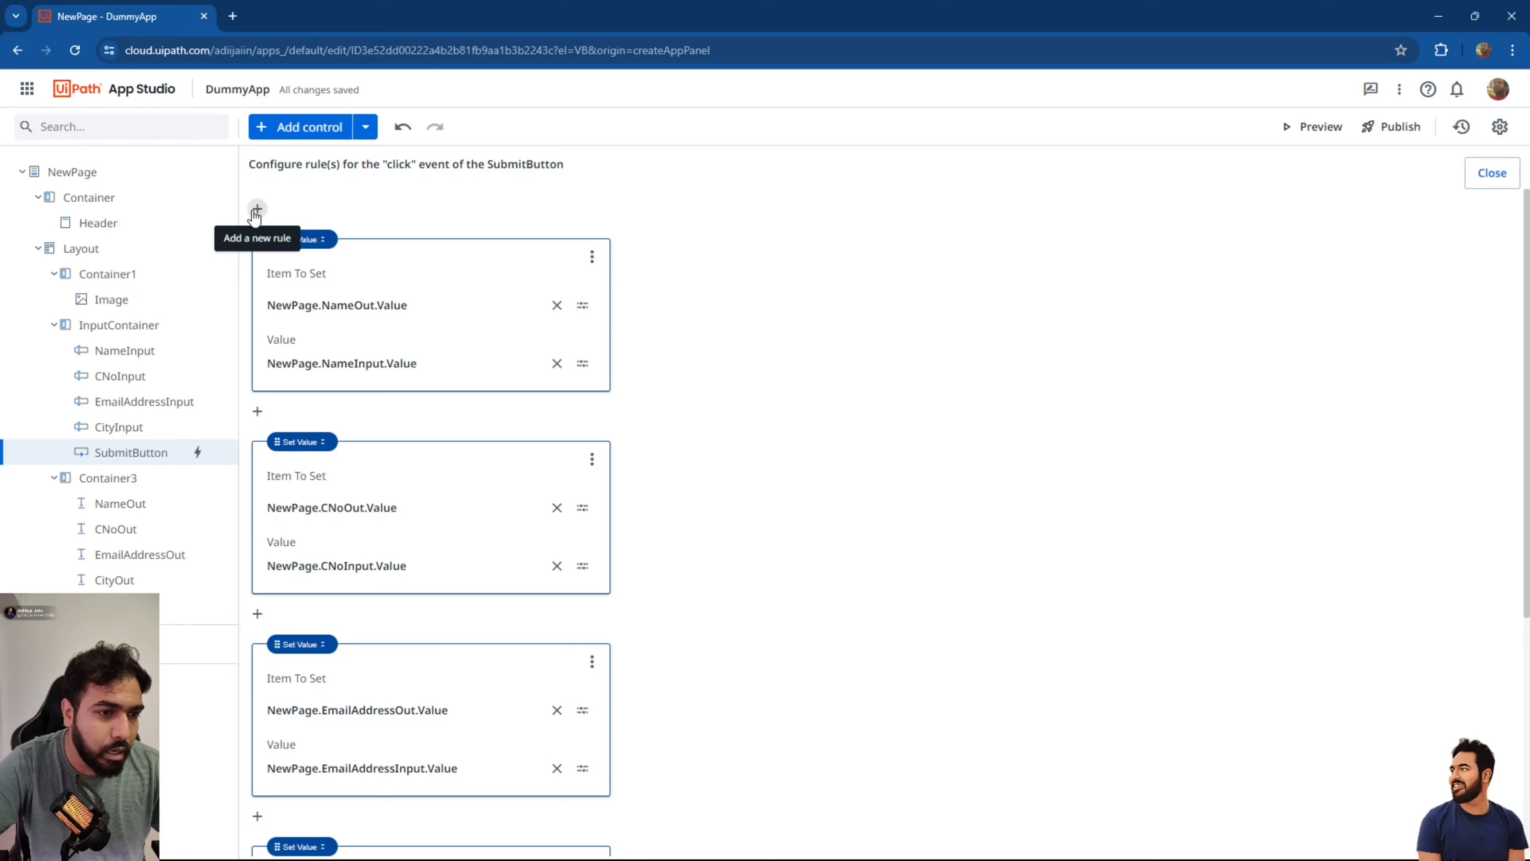
pyautogui.click(257, 208)
pyautogui.click(335, 233)
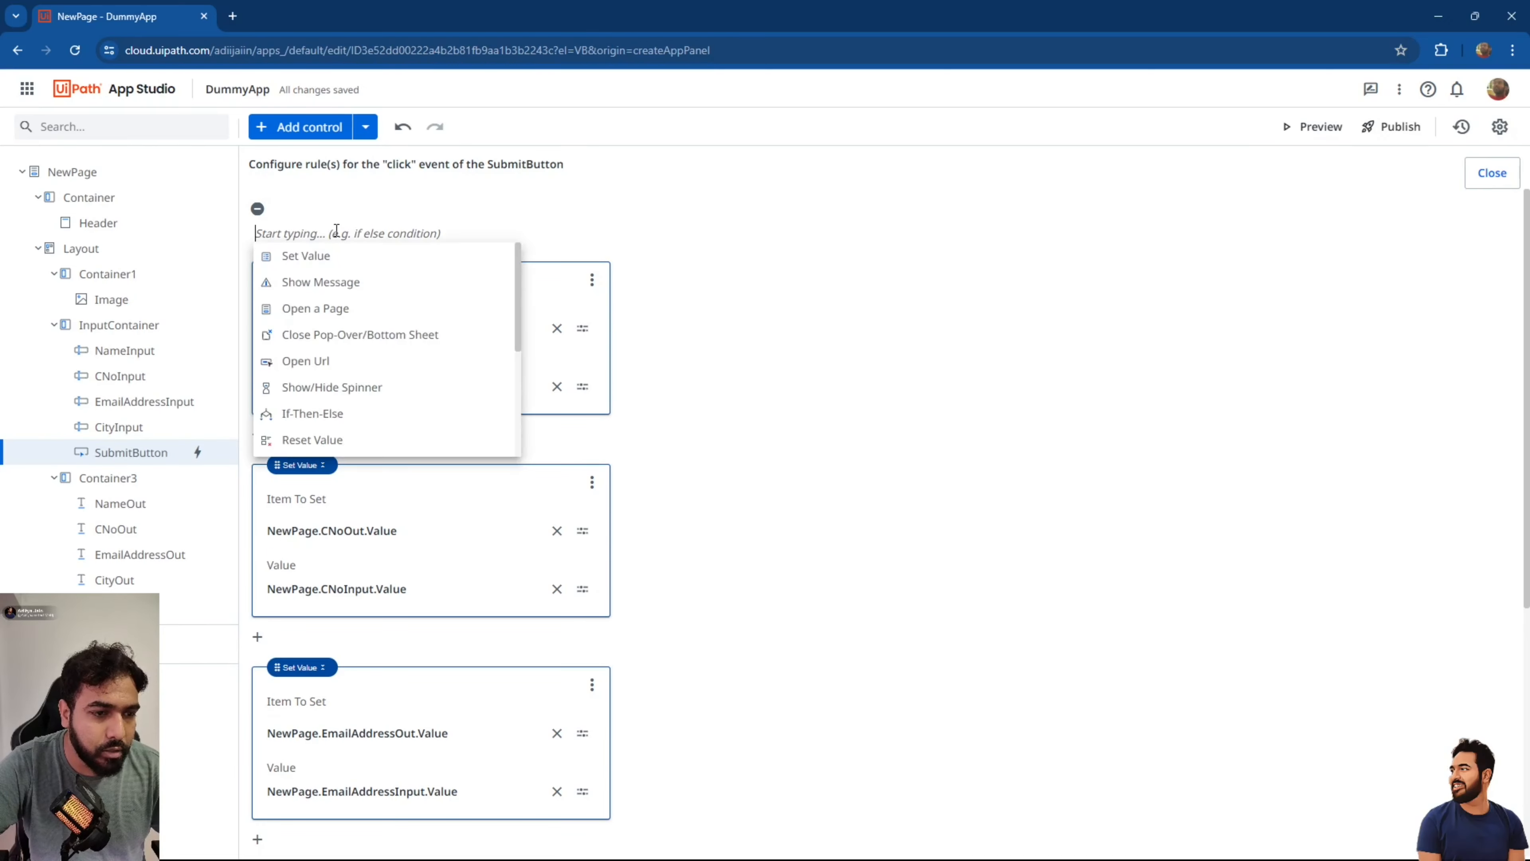
pyautogui.click(357, 414)
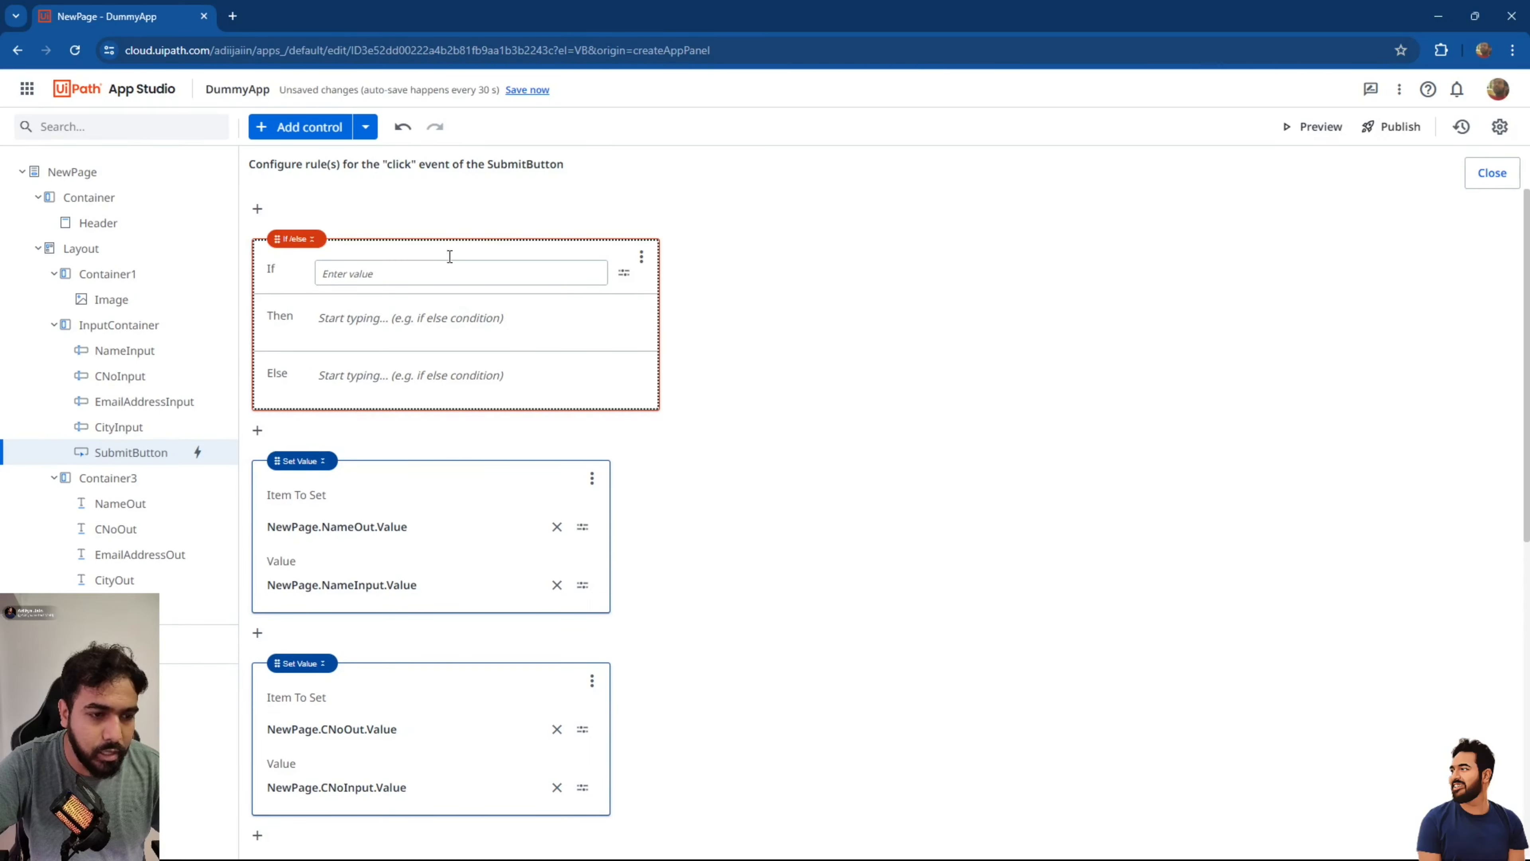
# In the If condition's expression editor, ask Autopilot to check NameInput, CNoInput, EmailAddressINput and CityInput for blanks.
pyautogui.click(616, 266)
pyautogui.click(683, 309)
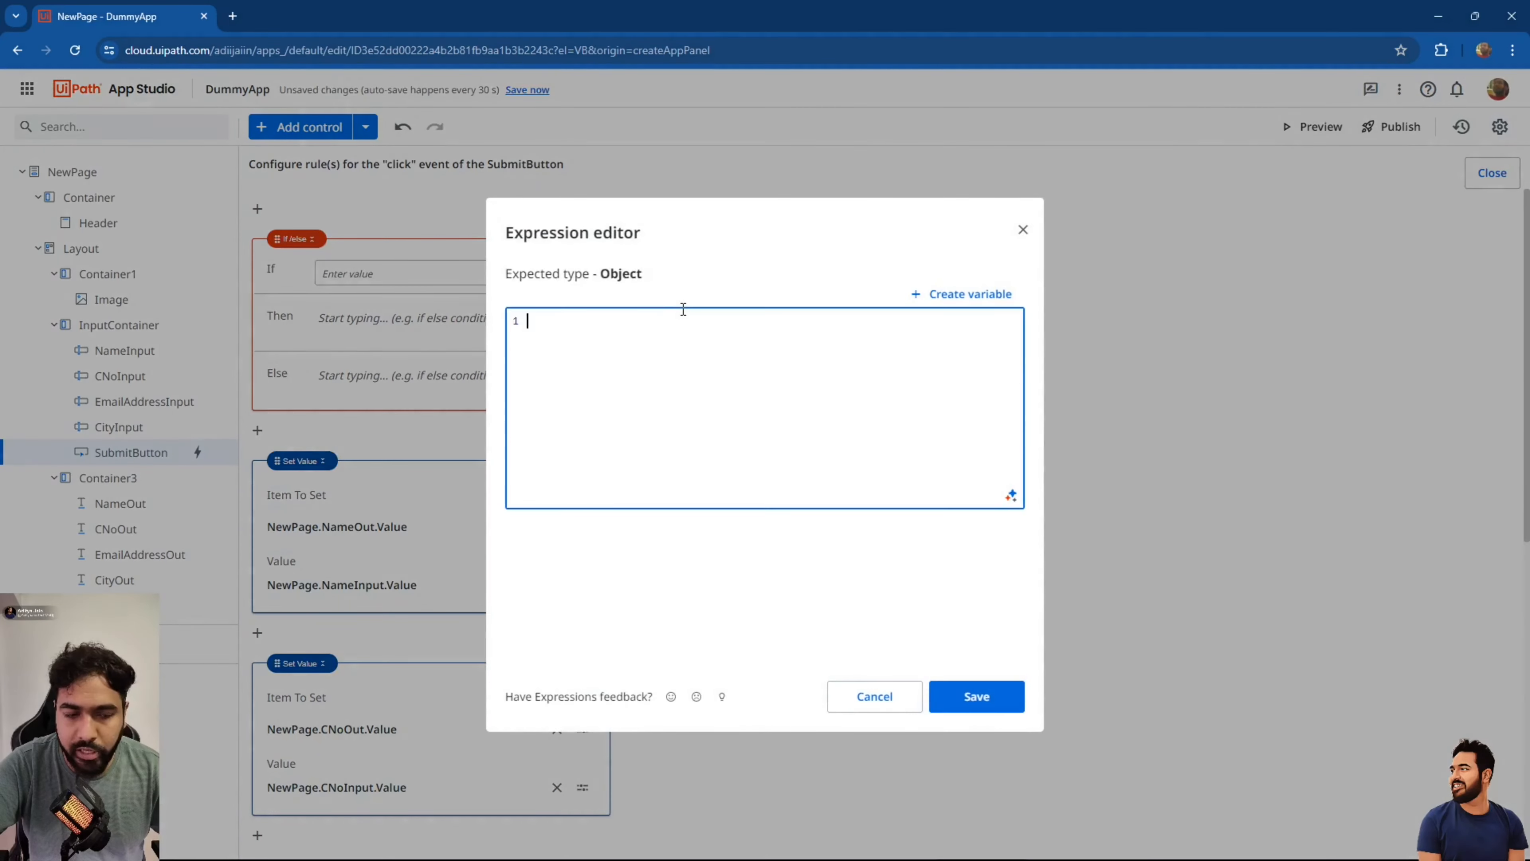
pyautogui.click(1011, 497)
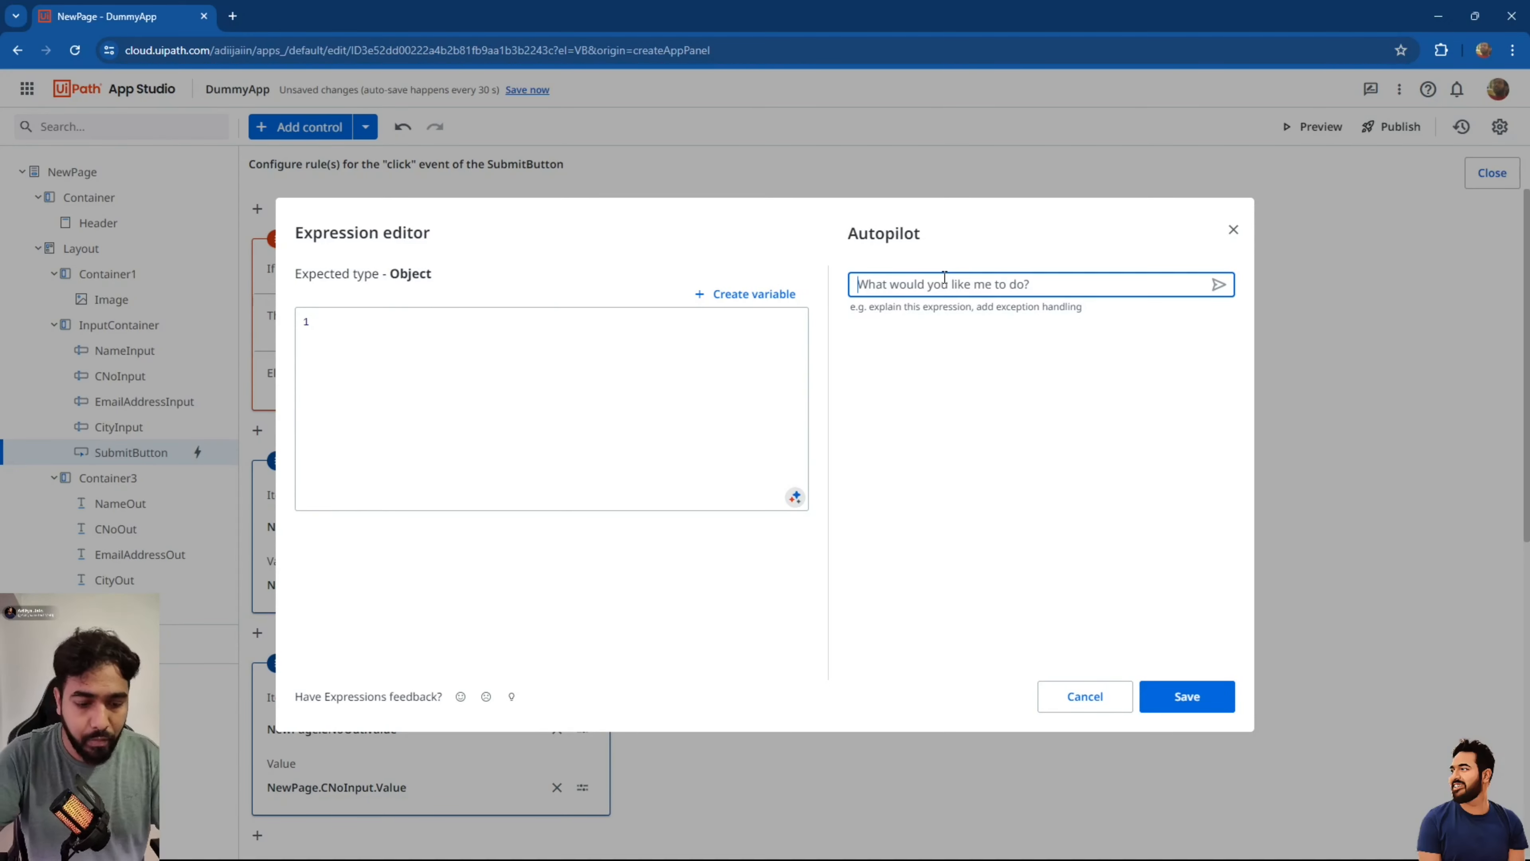
pyautogui.write('Che')
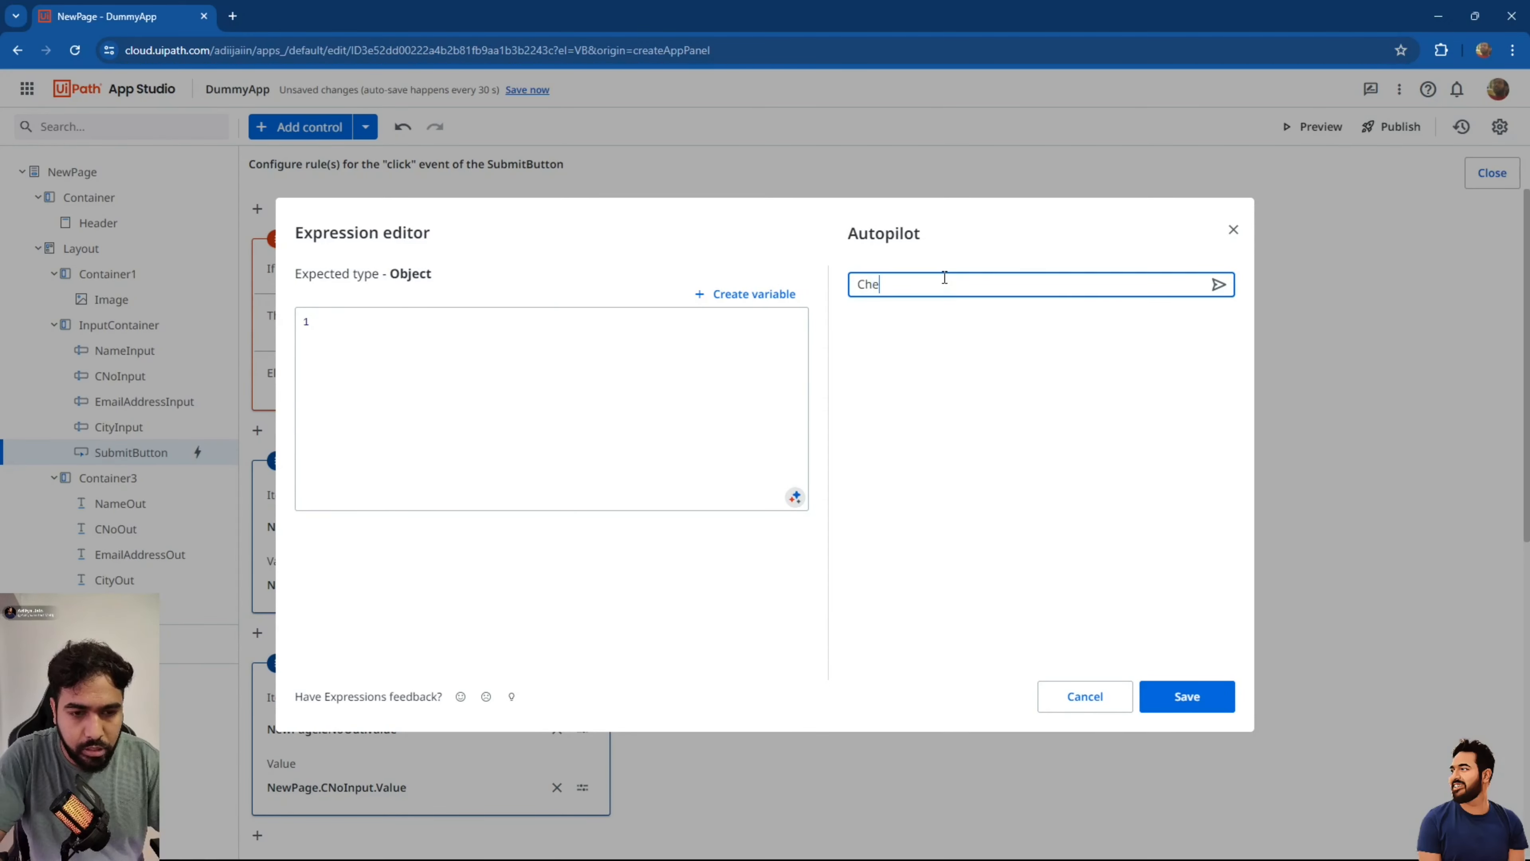
pyautogui.write('ck for fie')
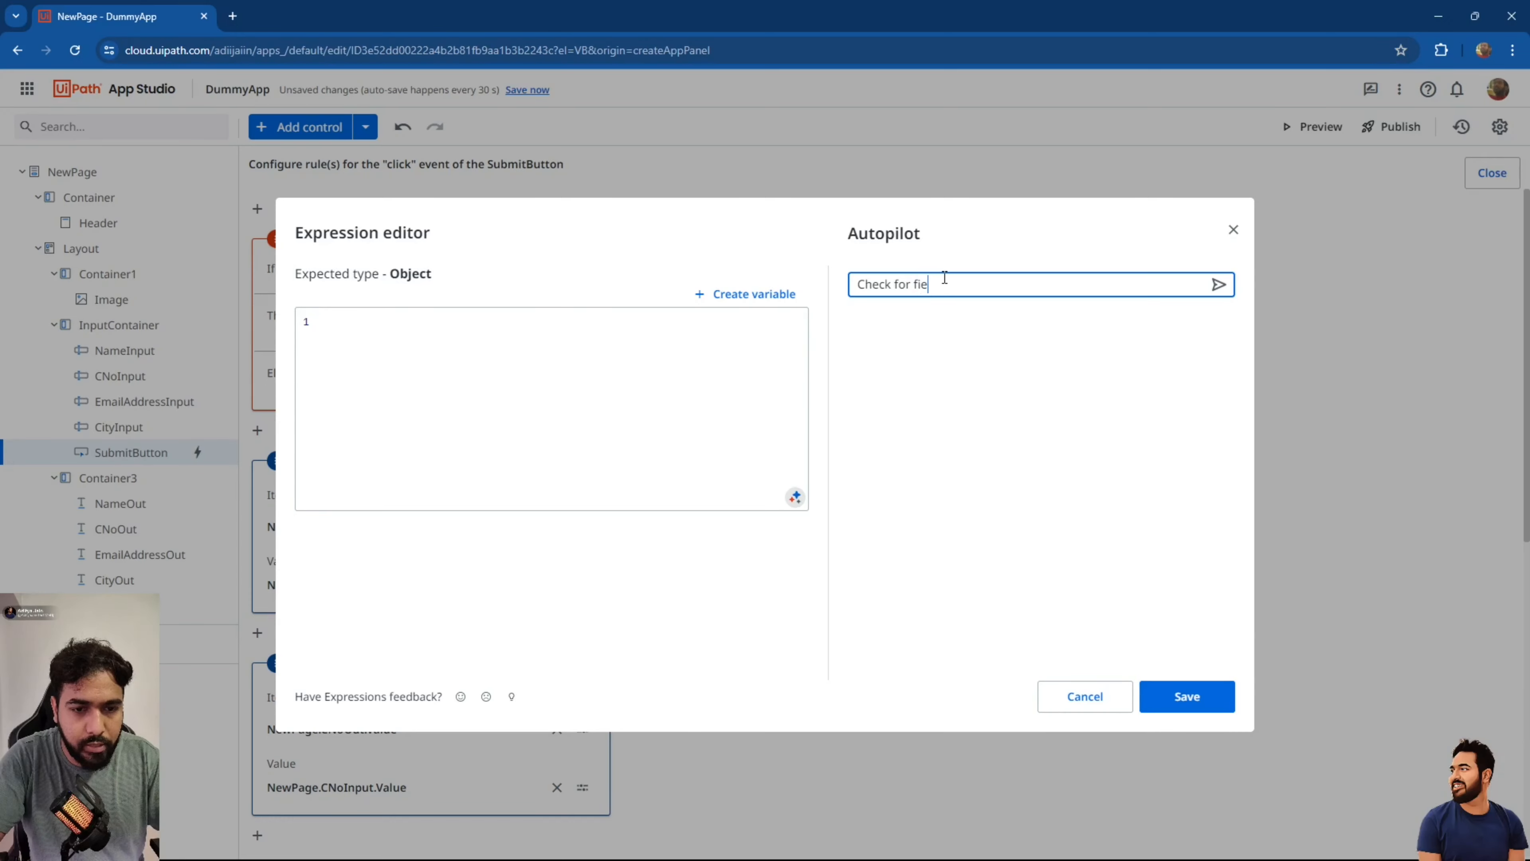
pyautogui.write('lds')
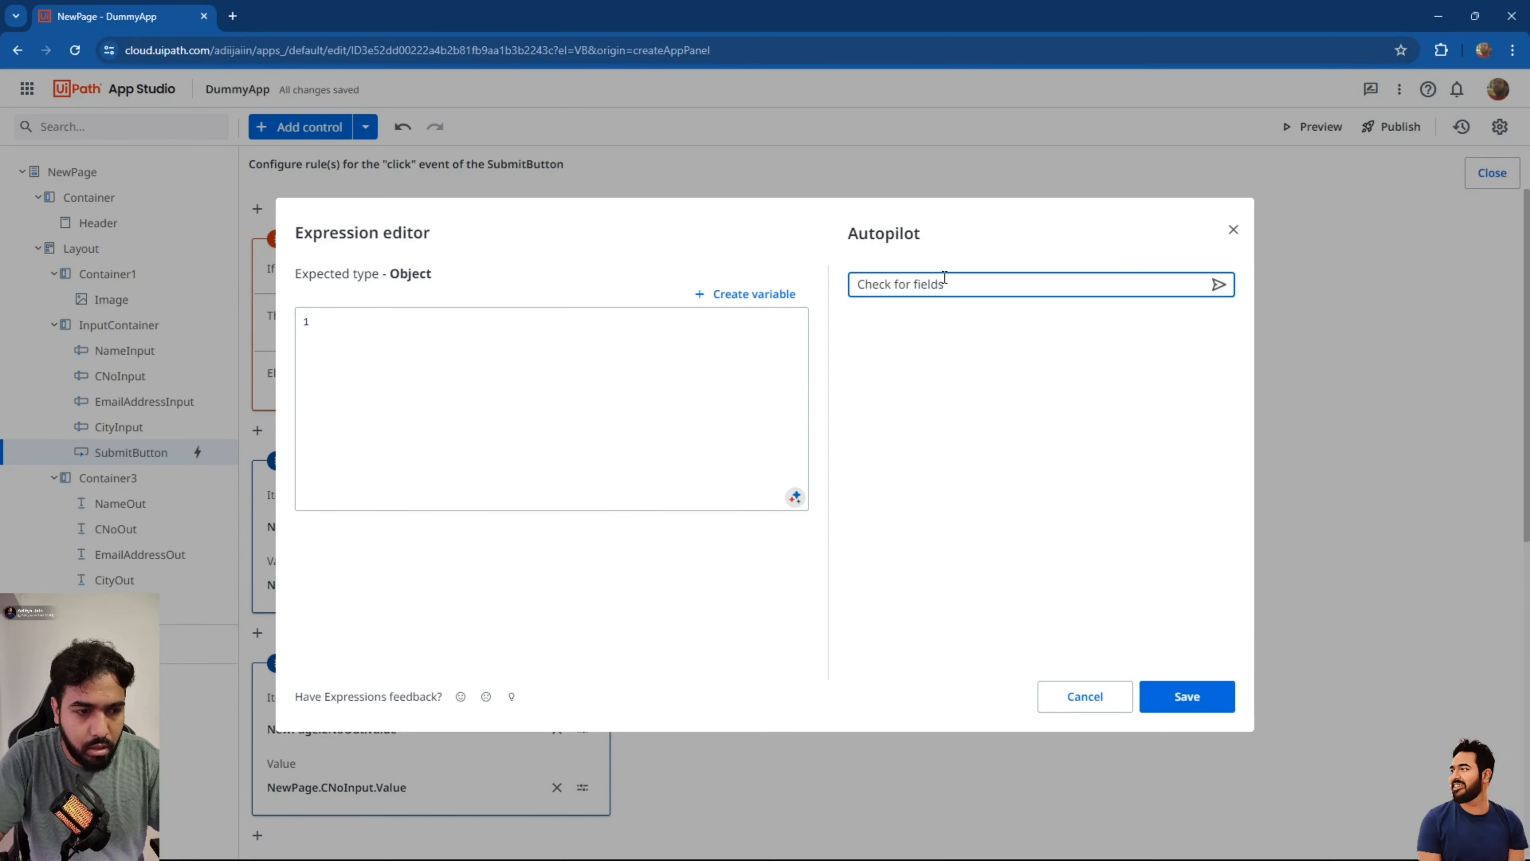
pyautogui.write(' Name')
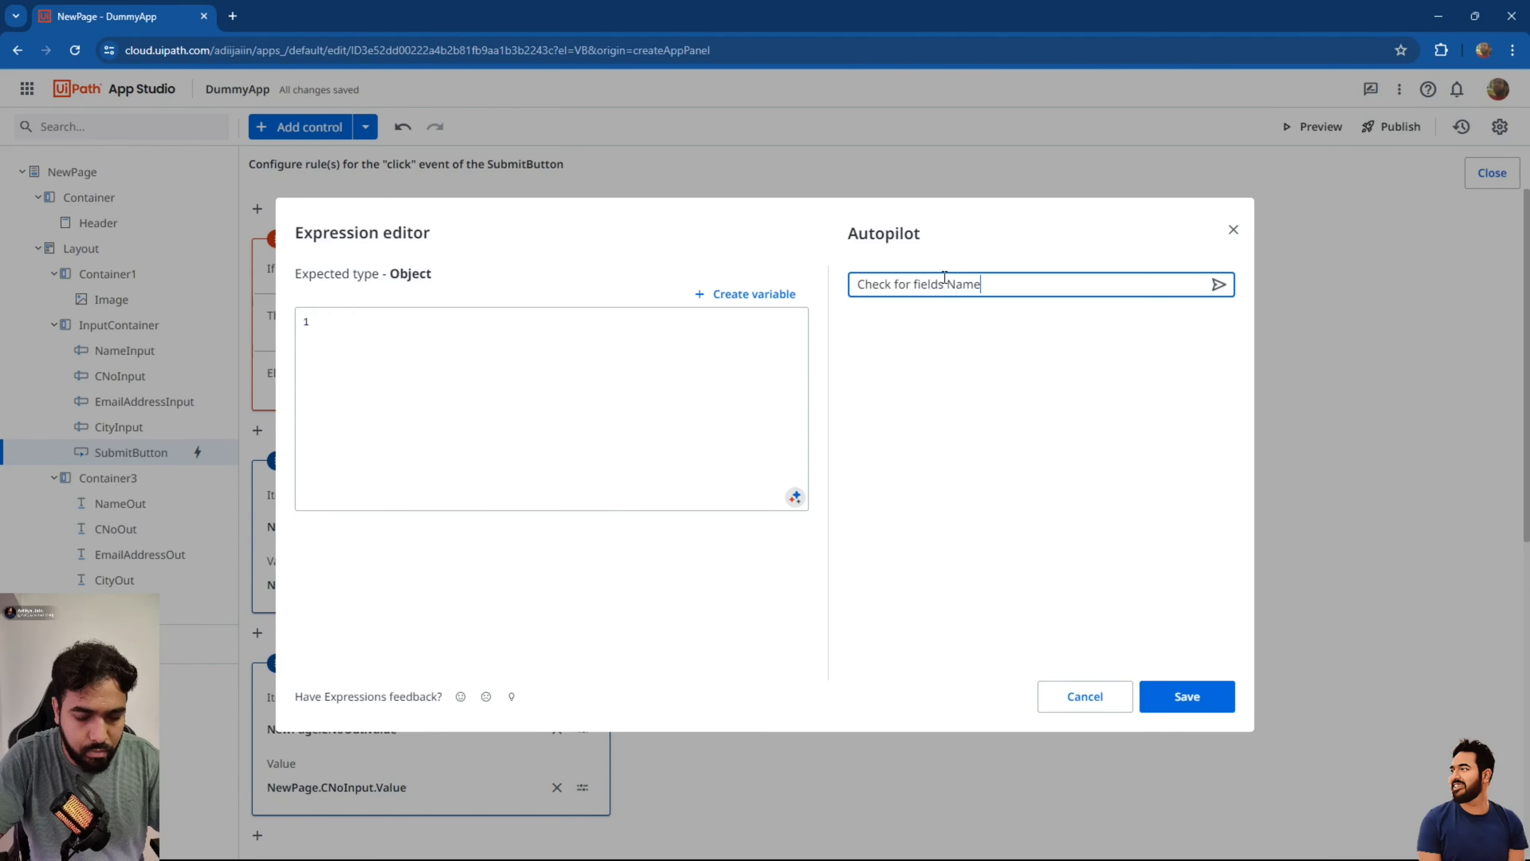
pyautogui.write(', CN')
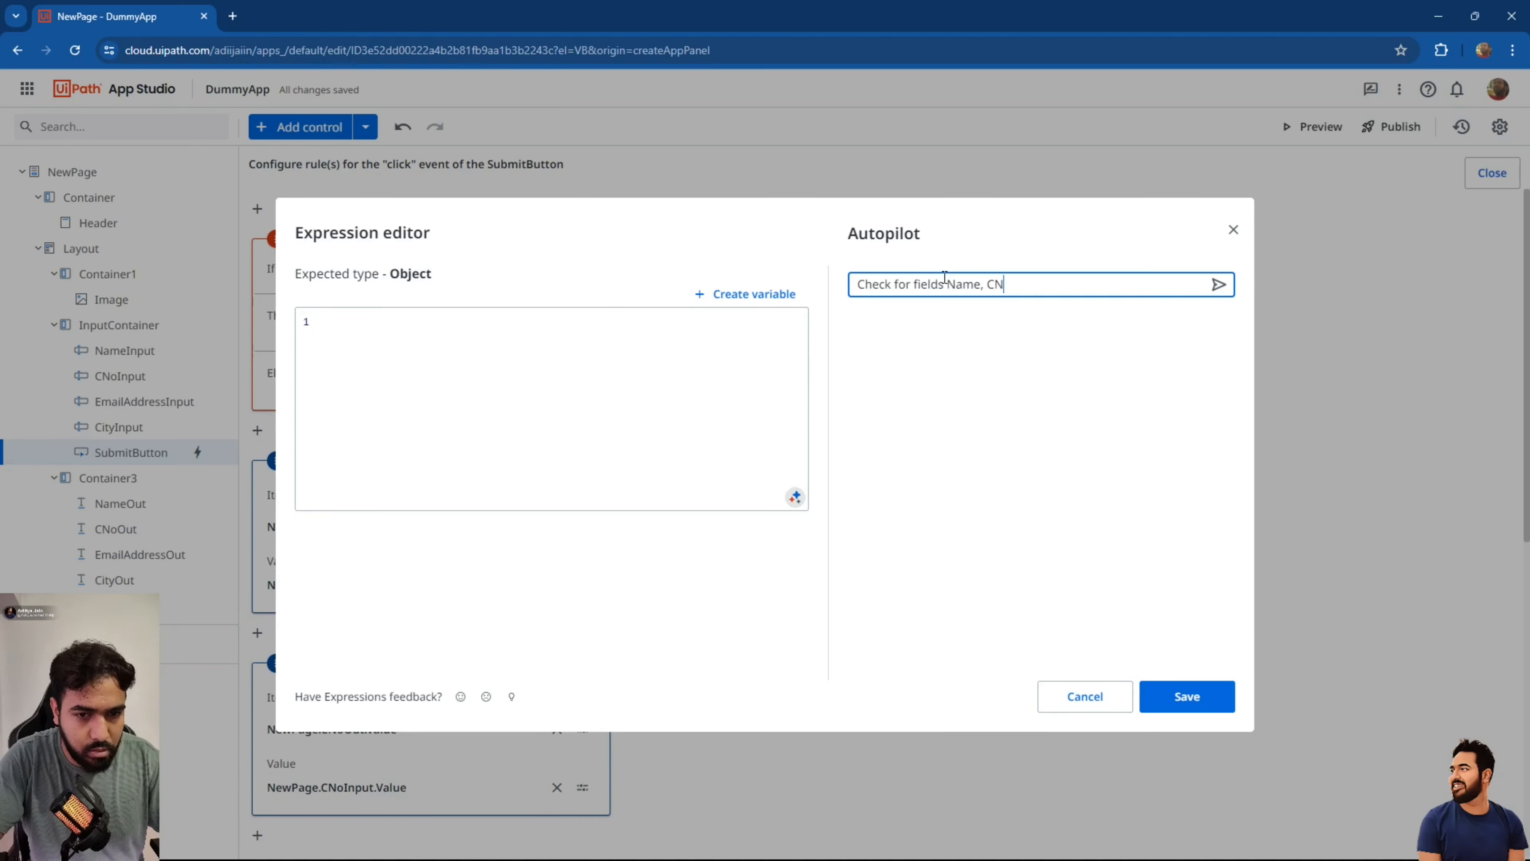
pyautogui.press('BackSpace')
pyautogui.press('BackSpace')
pyautogui.press('BackSpace')
pyautogui.press('BackSpace')
pyautogui.write('Inpu')
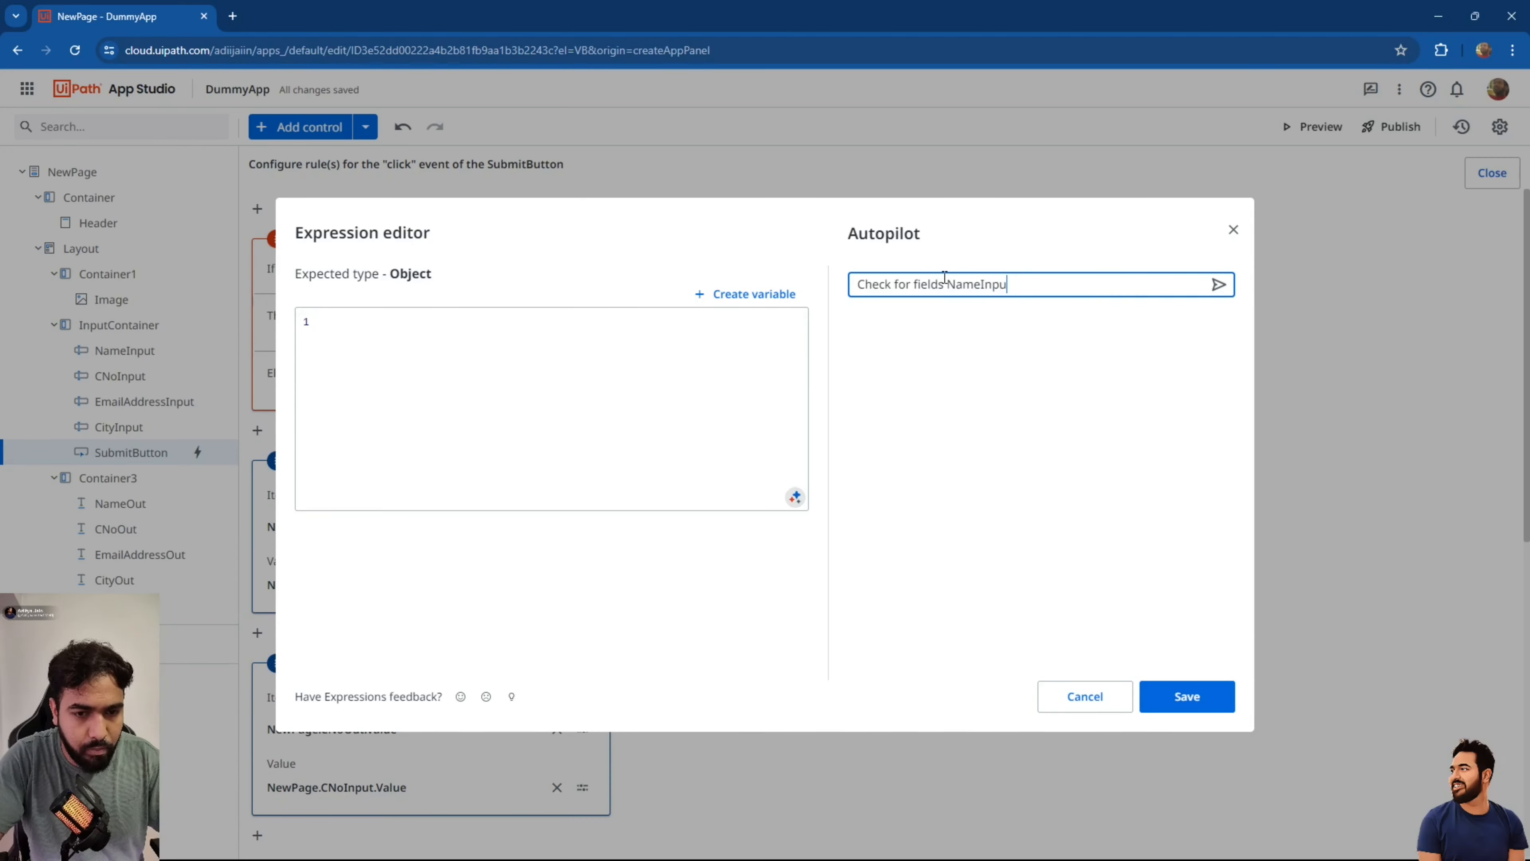
pyautogui.write('t,')
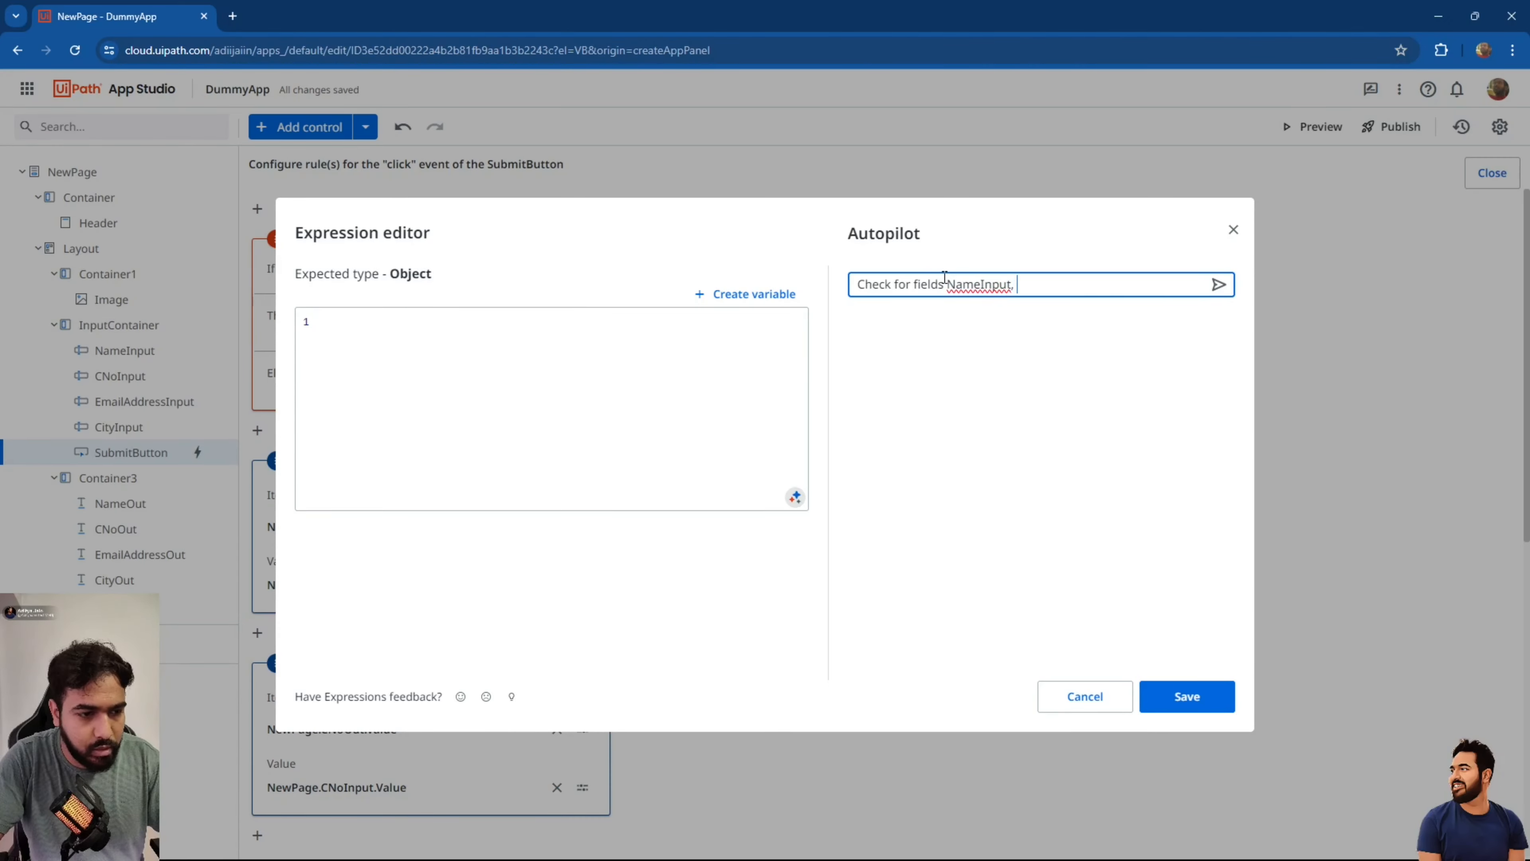
pyautogui.write(' CNoInput')
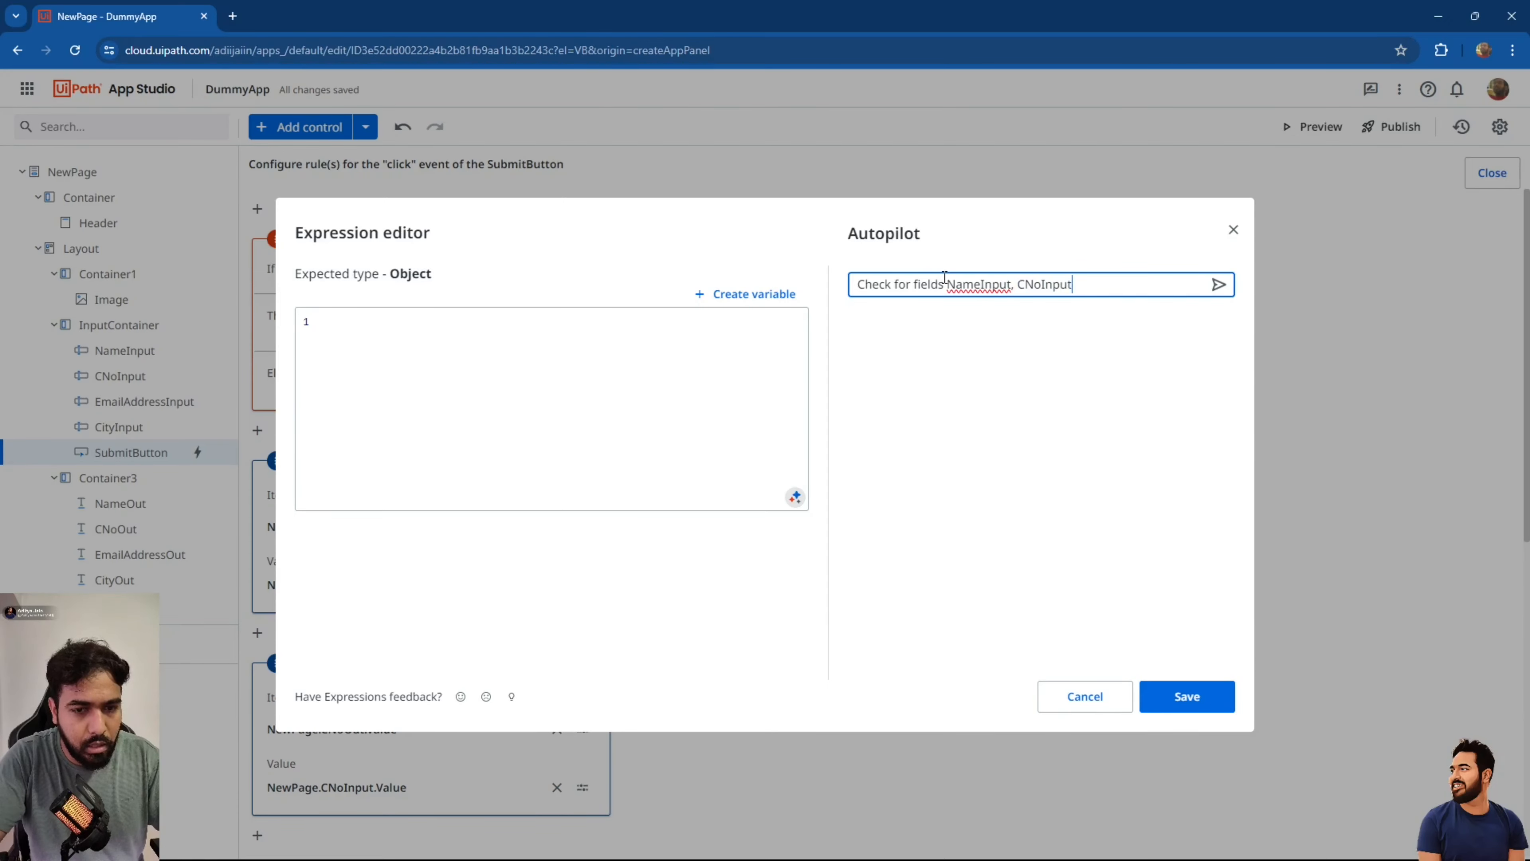
pyautogui.write(', Email')
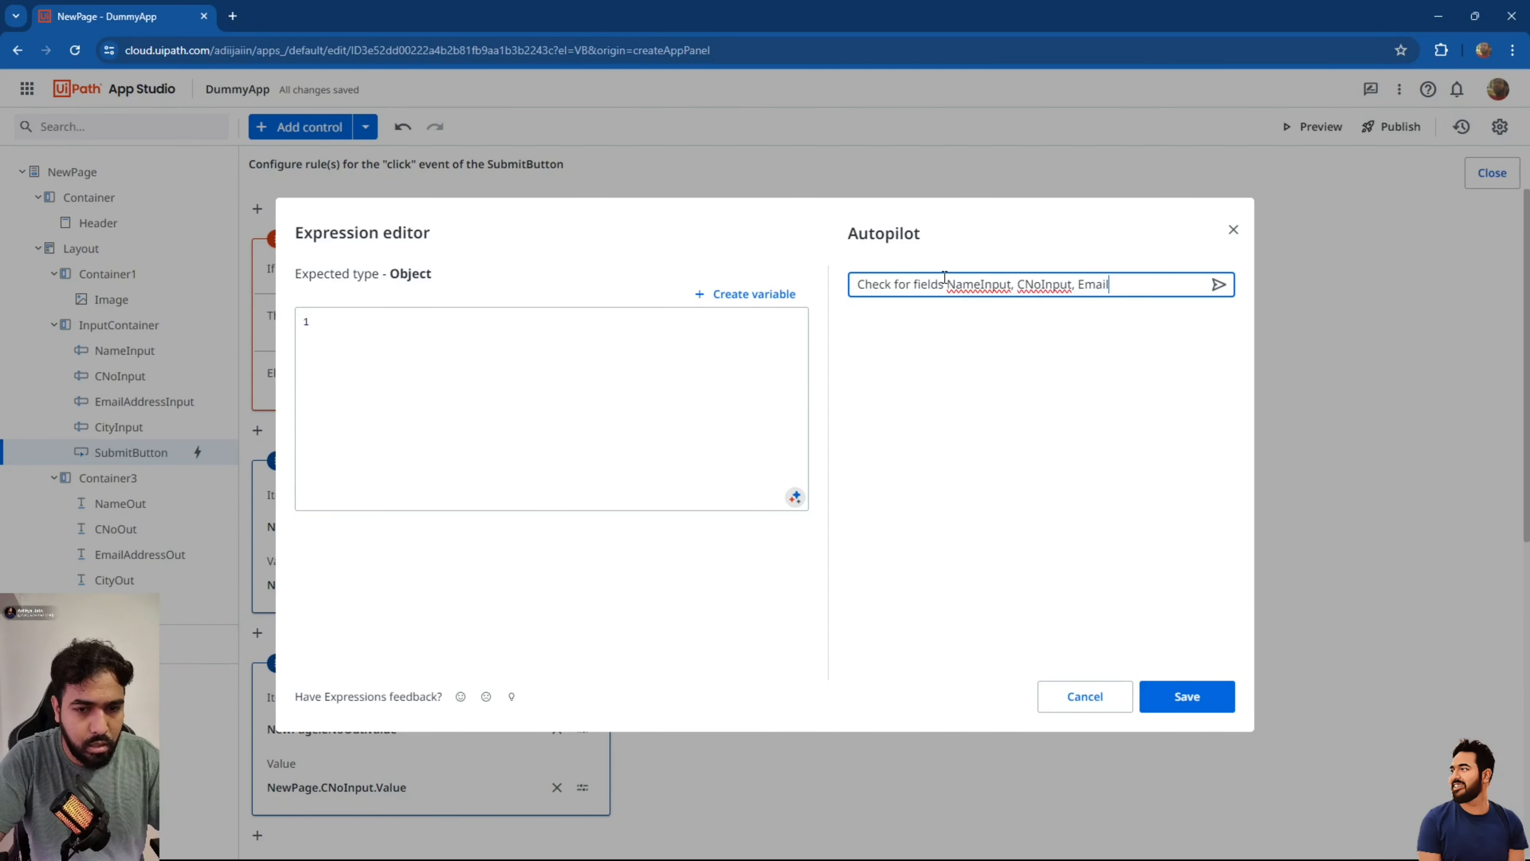
pyautogui.write('AddressINput')
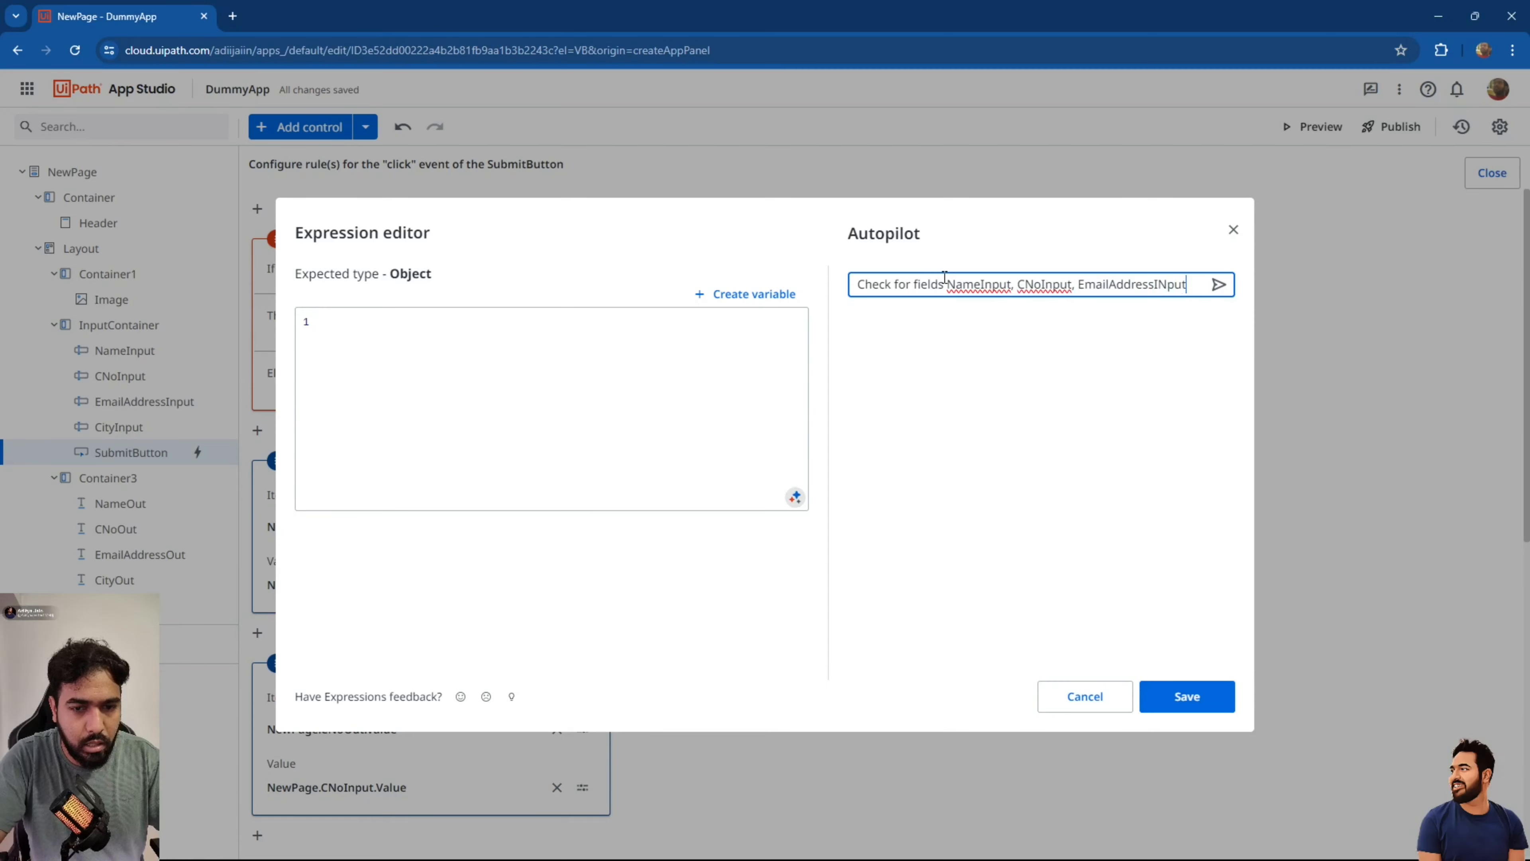
pyautogui.write(', ')
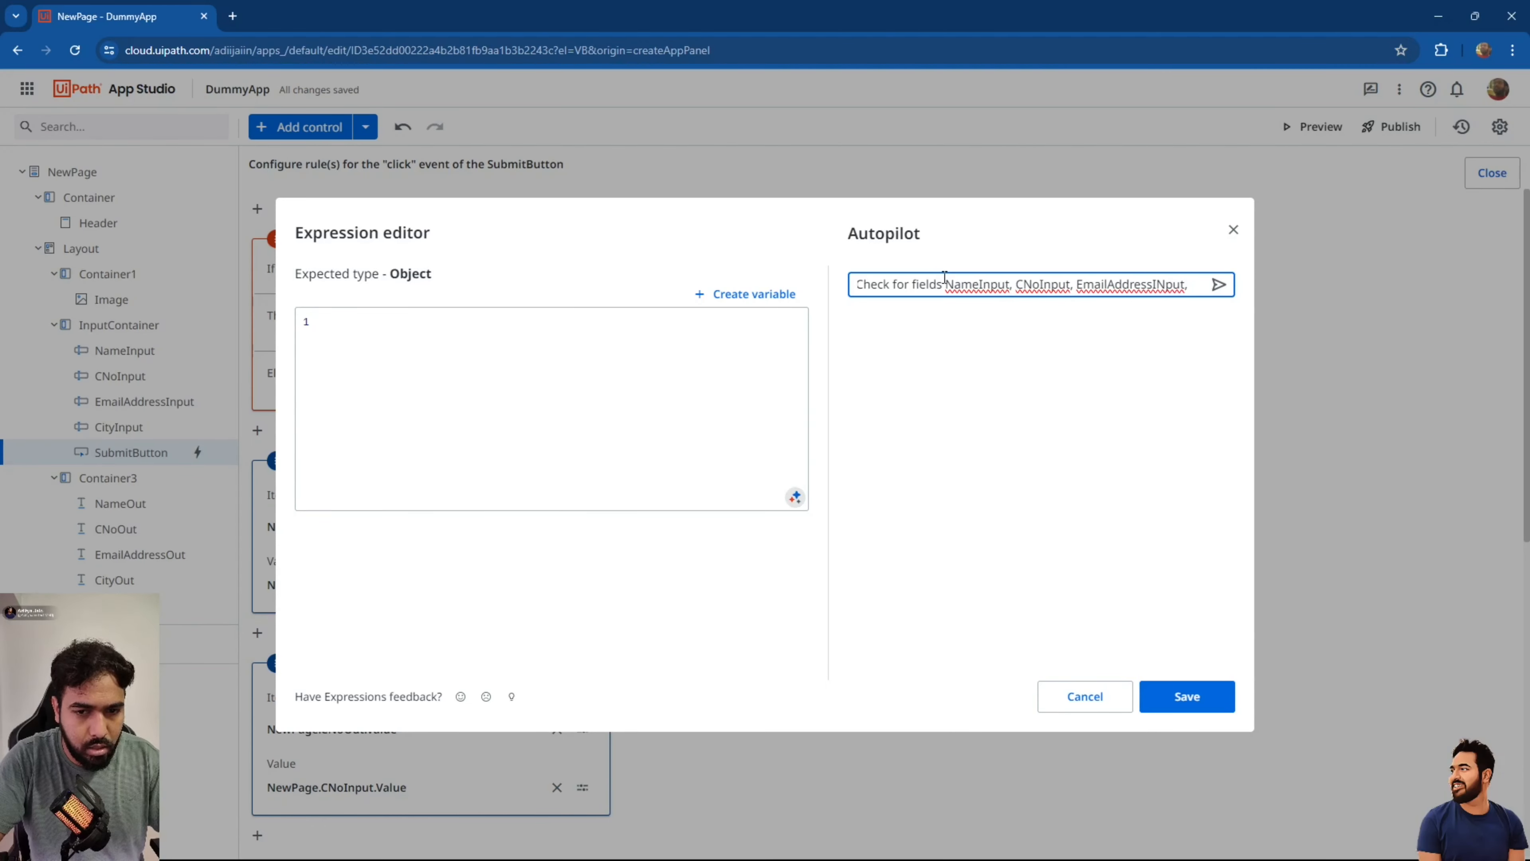
pyautogui.write('CityInput')
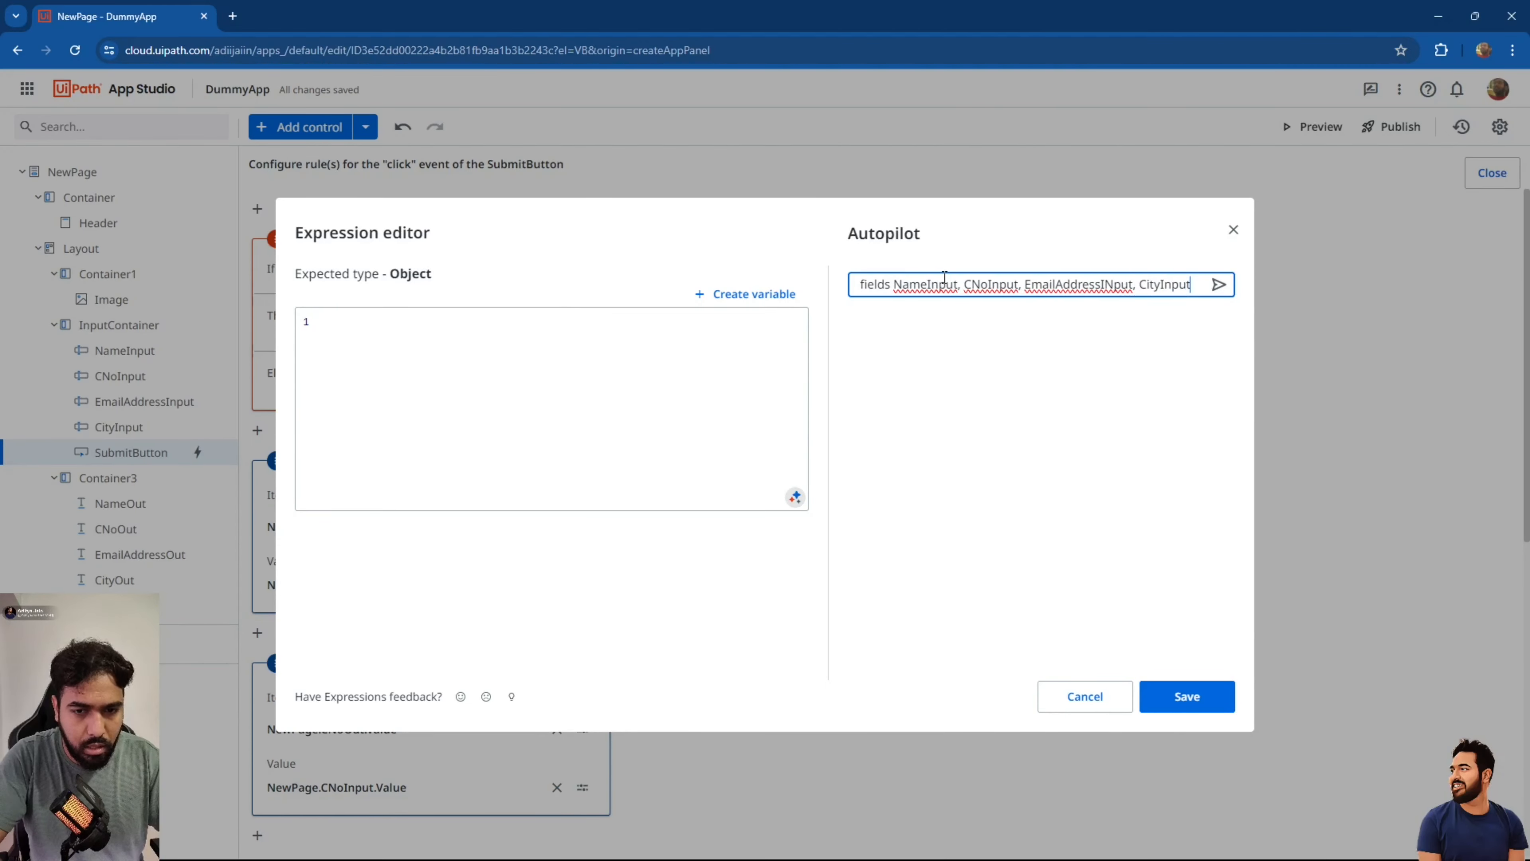
pyautogui.write(' if the')
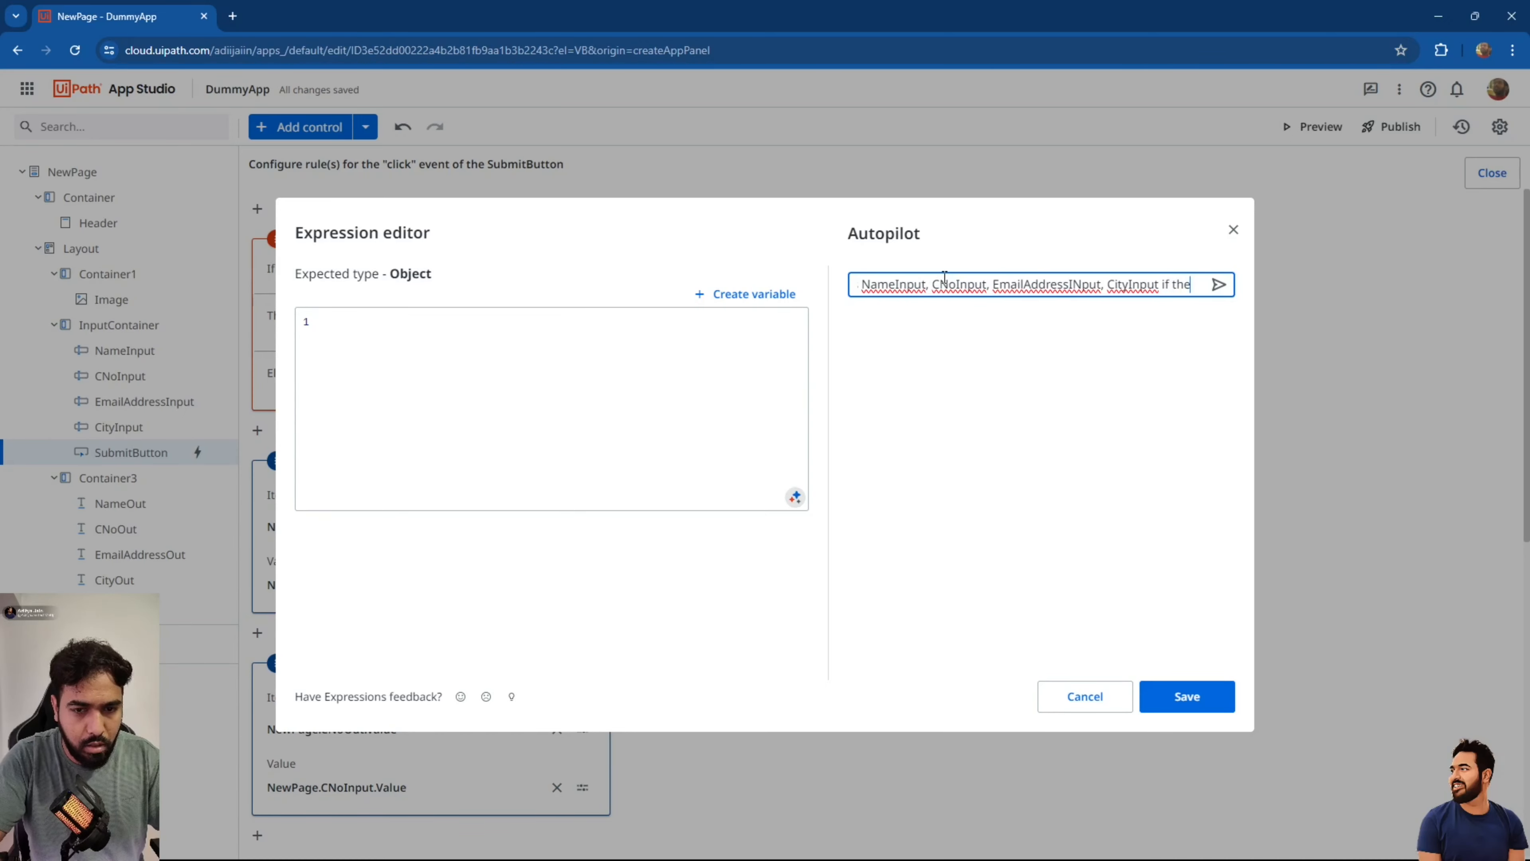
pyautogui.write('y are b')
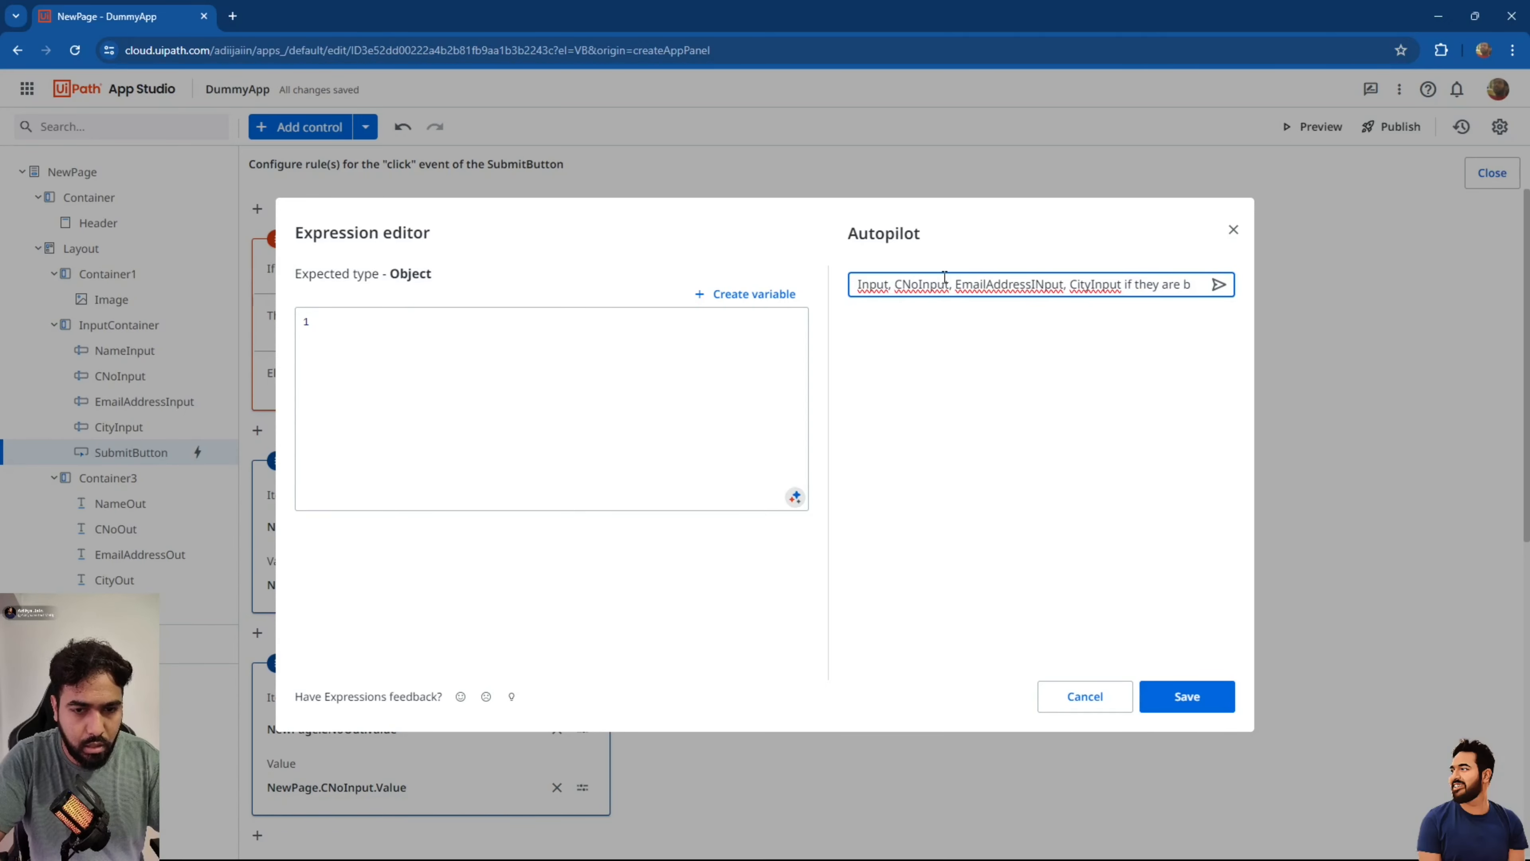
pyautogui.write('lank?')
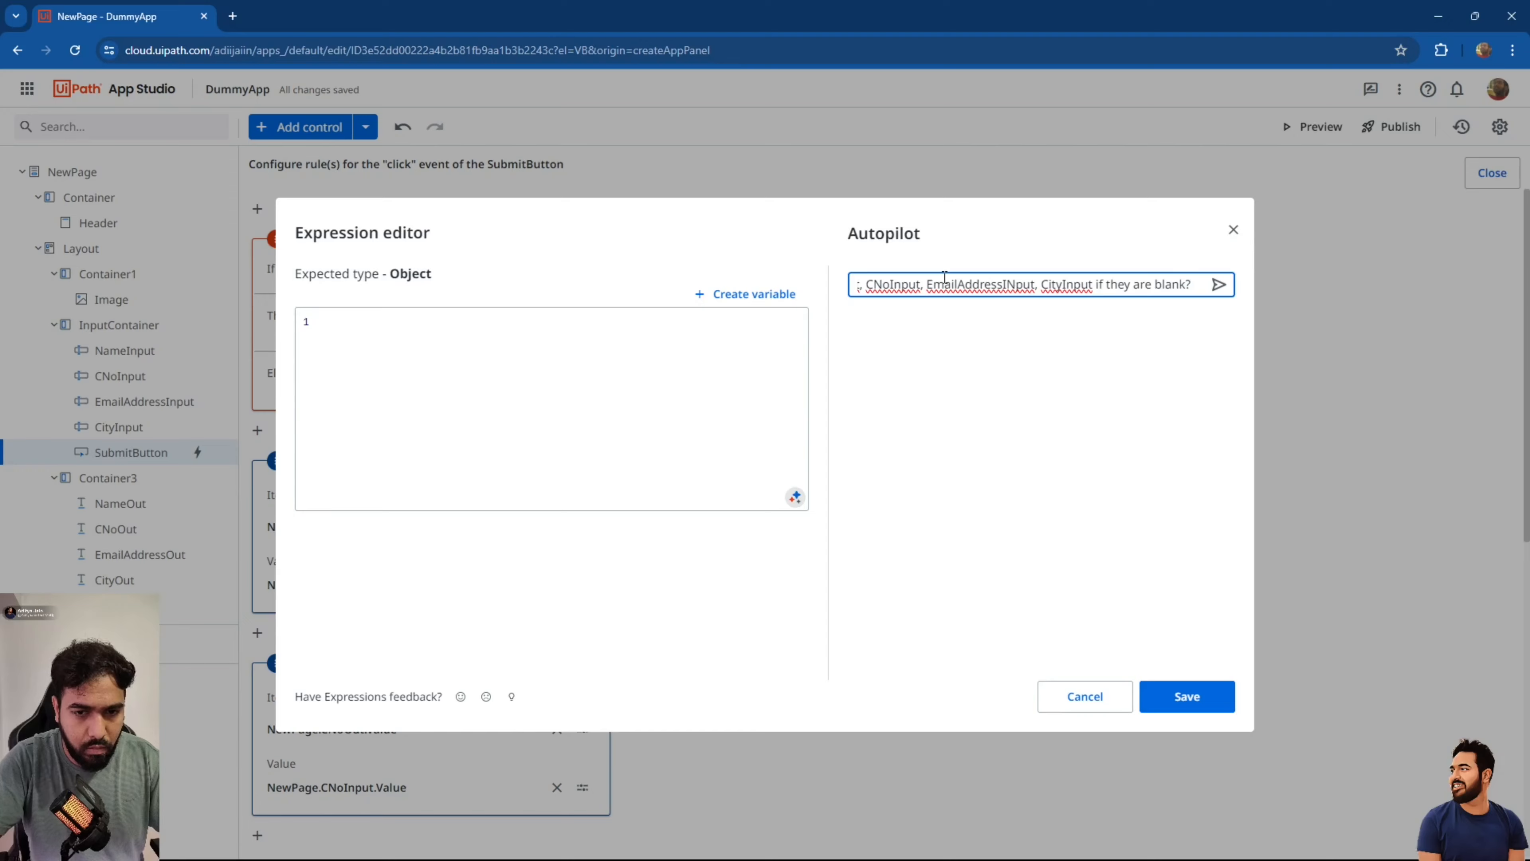
pyautogui.click(1219, 284)
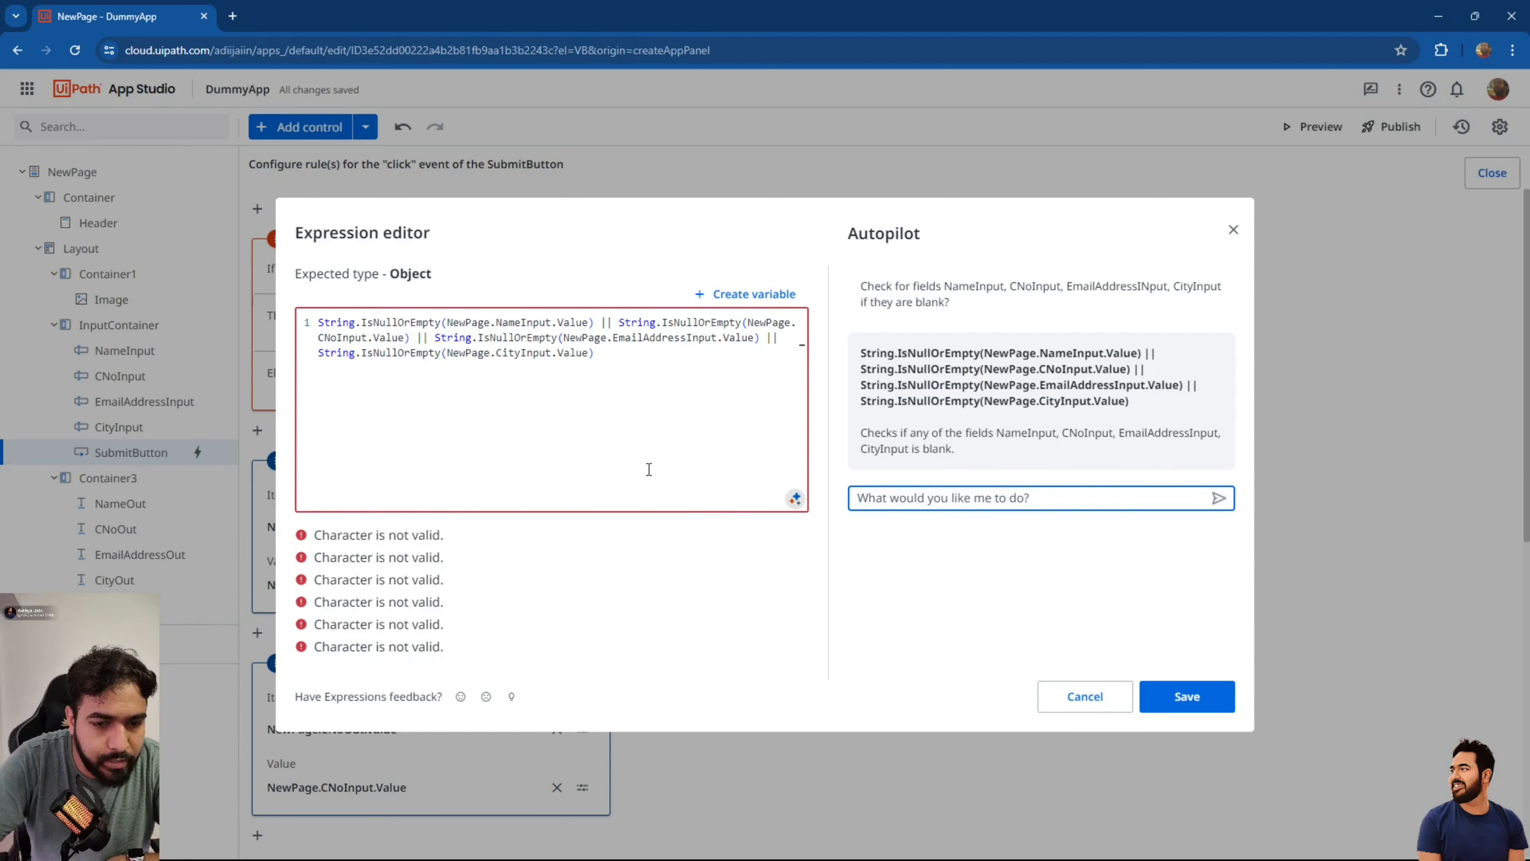
# Replace each || in the generated blank check with 'or' and save it as the If condition.
pyautogui.click(611, 327)
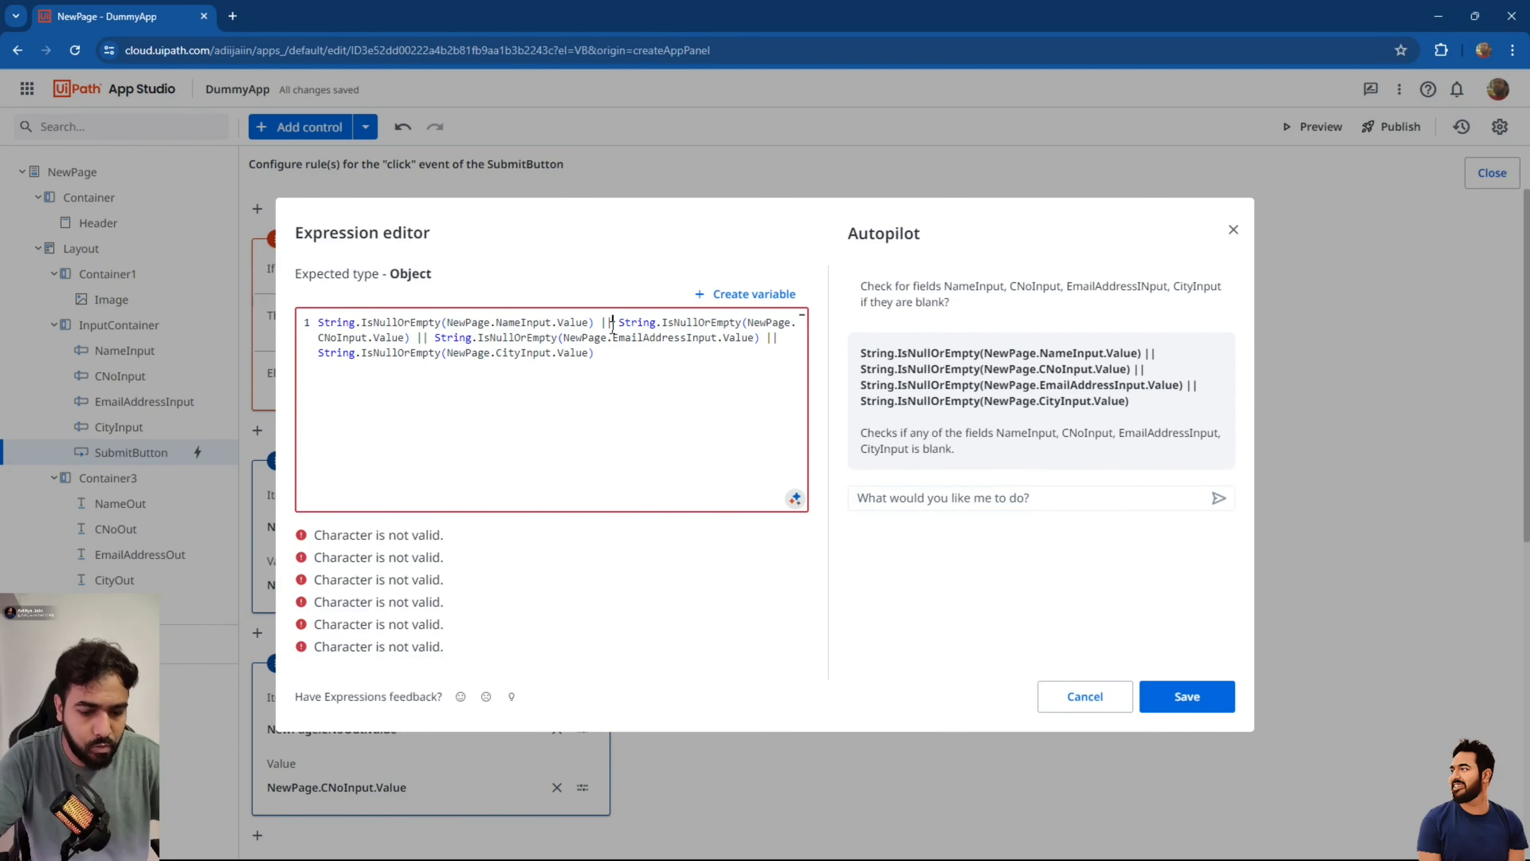
pyautogui.press('BackSpace')
pyautogui.press('BackSpace')
pyautogui.write('or')
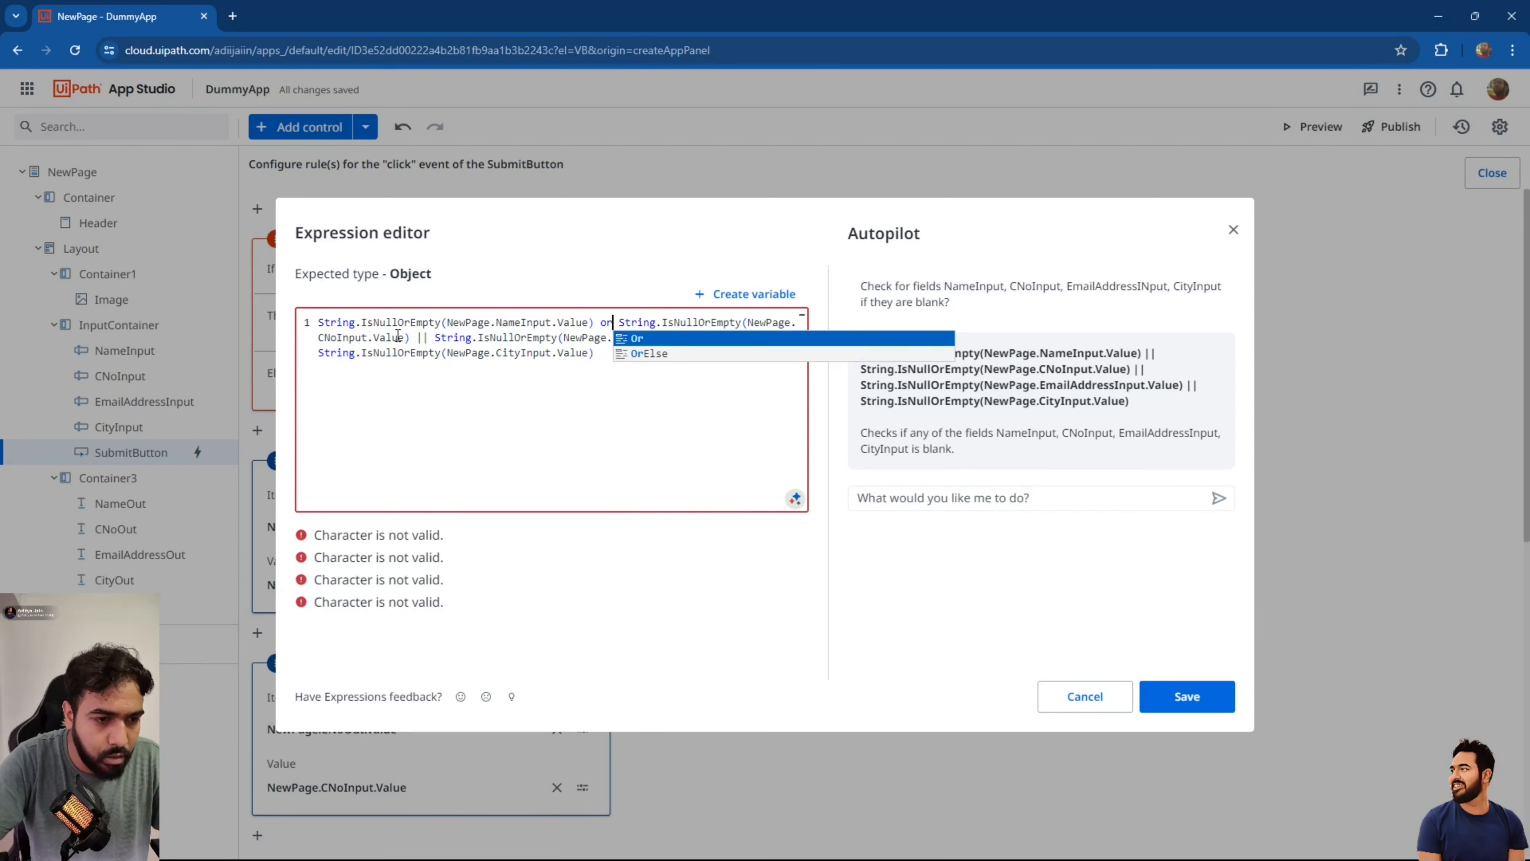
pyautogui.click(424, 338)
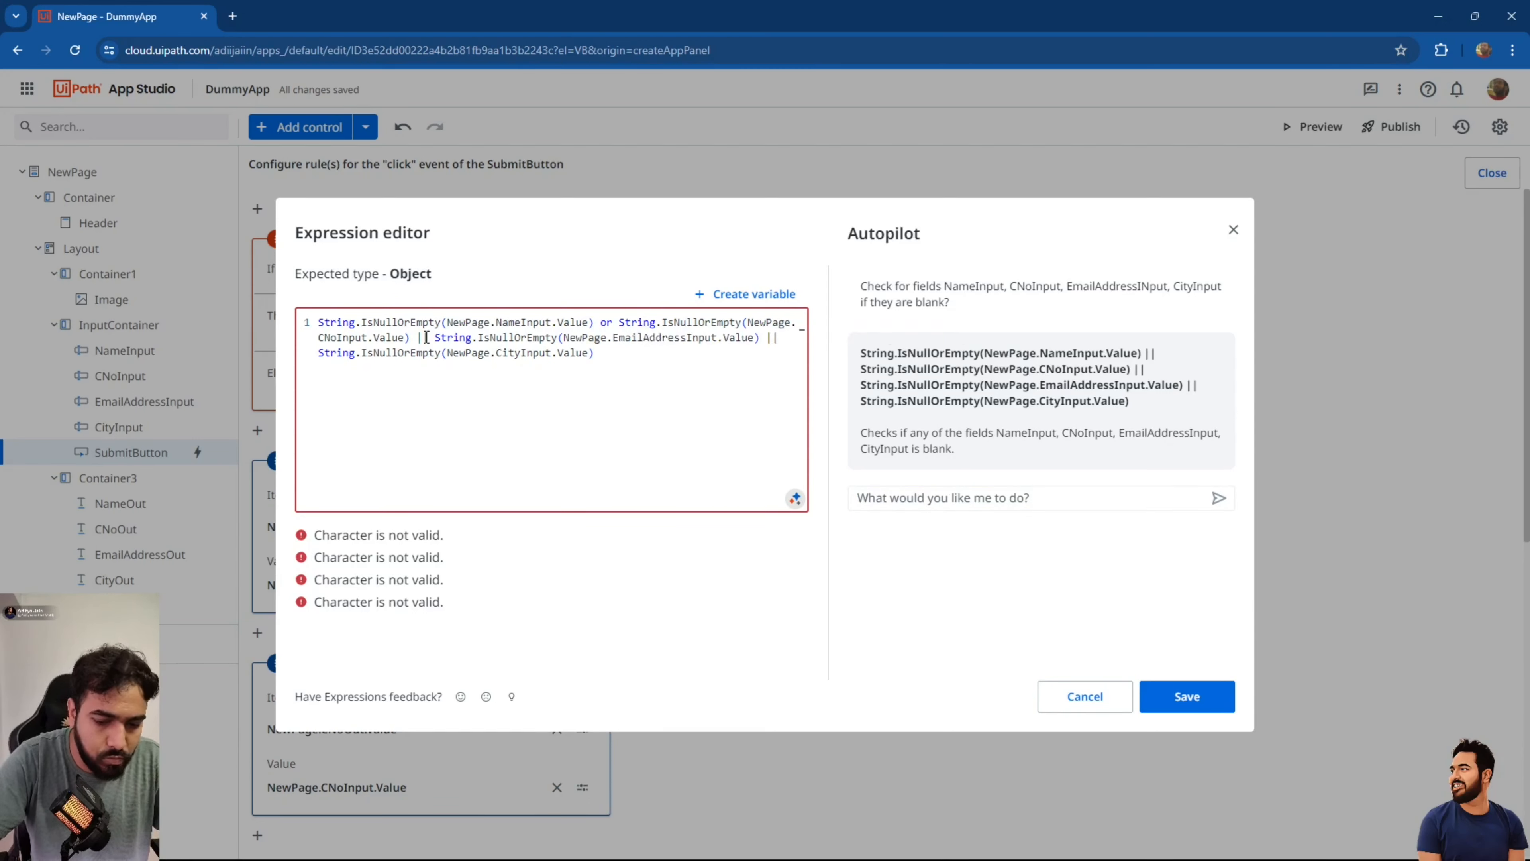
pyautogui.press('BackSpace')
pyautogui.press('BackSpace')
pyautogui.write('or')
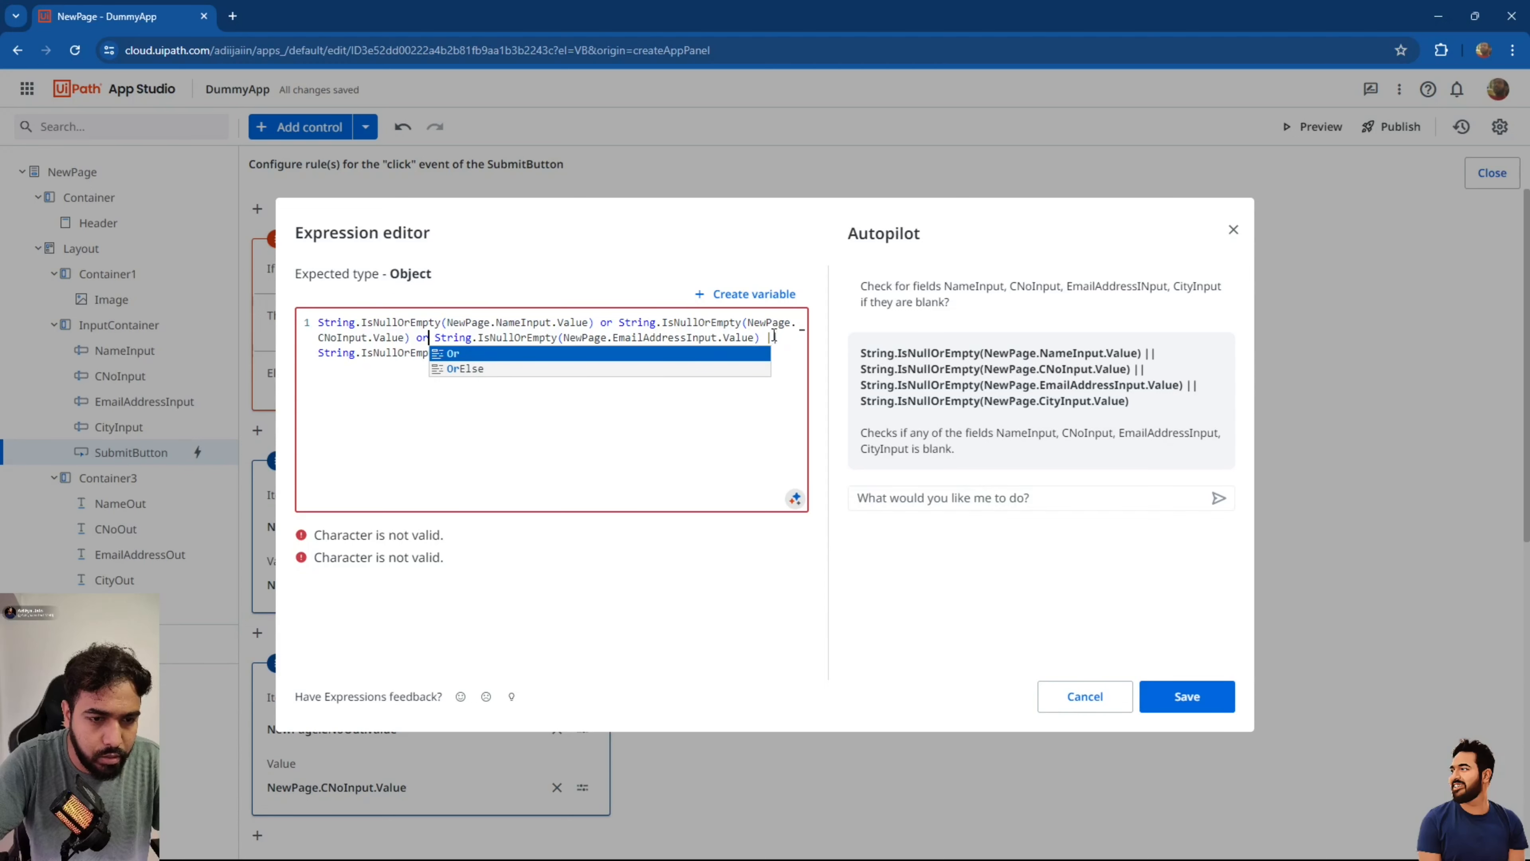
pyautogui.click(777, 336)
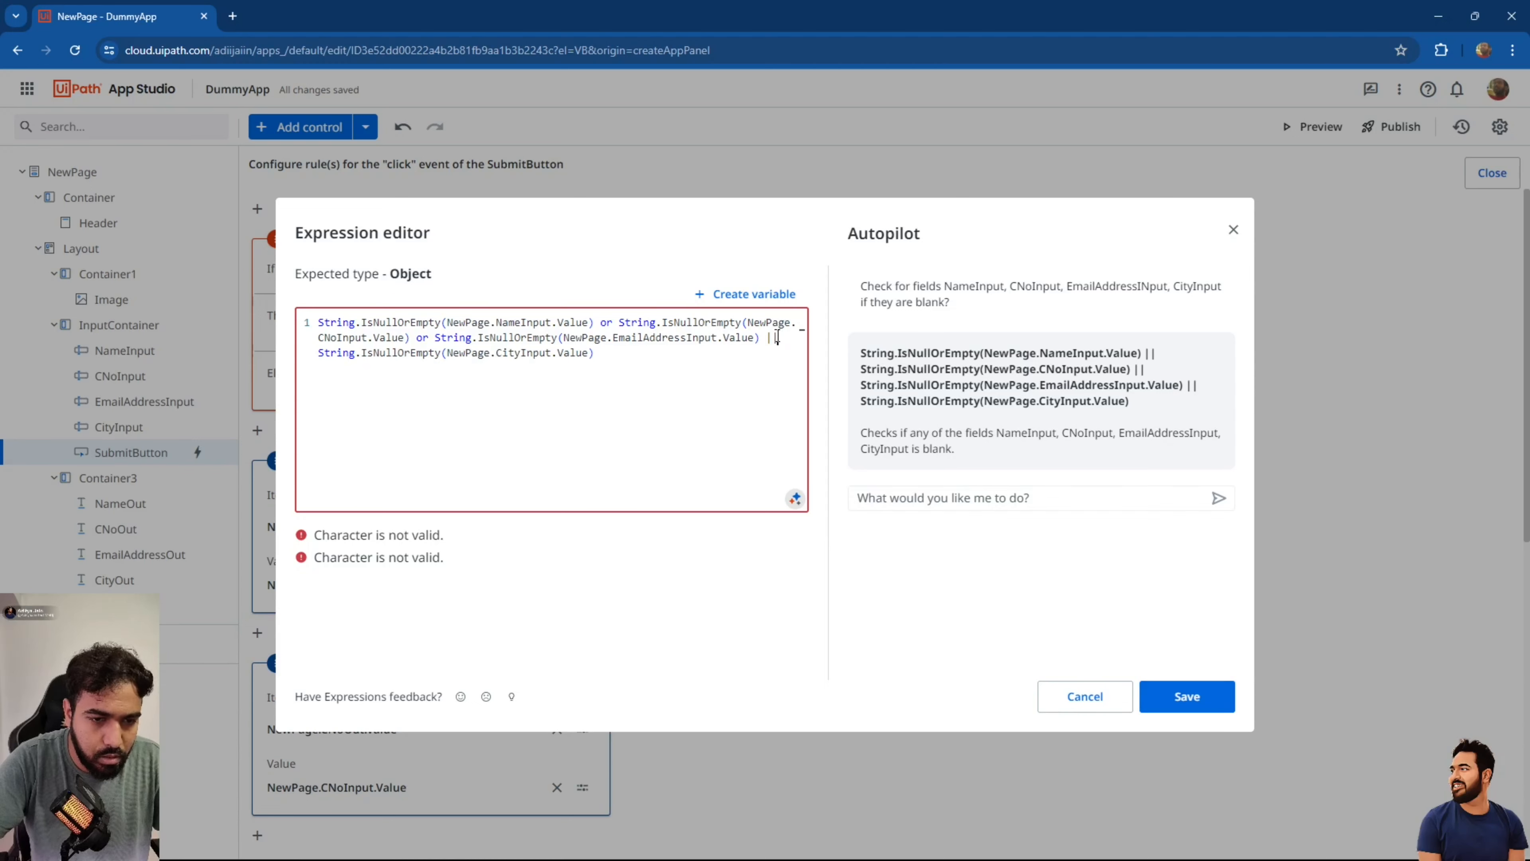
pyautogui.write('or')
pyautogui.click(609, 725)
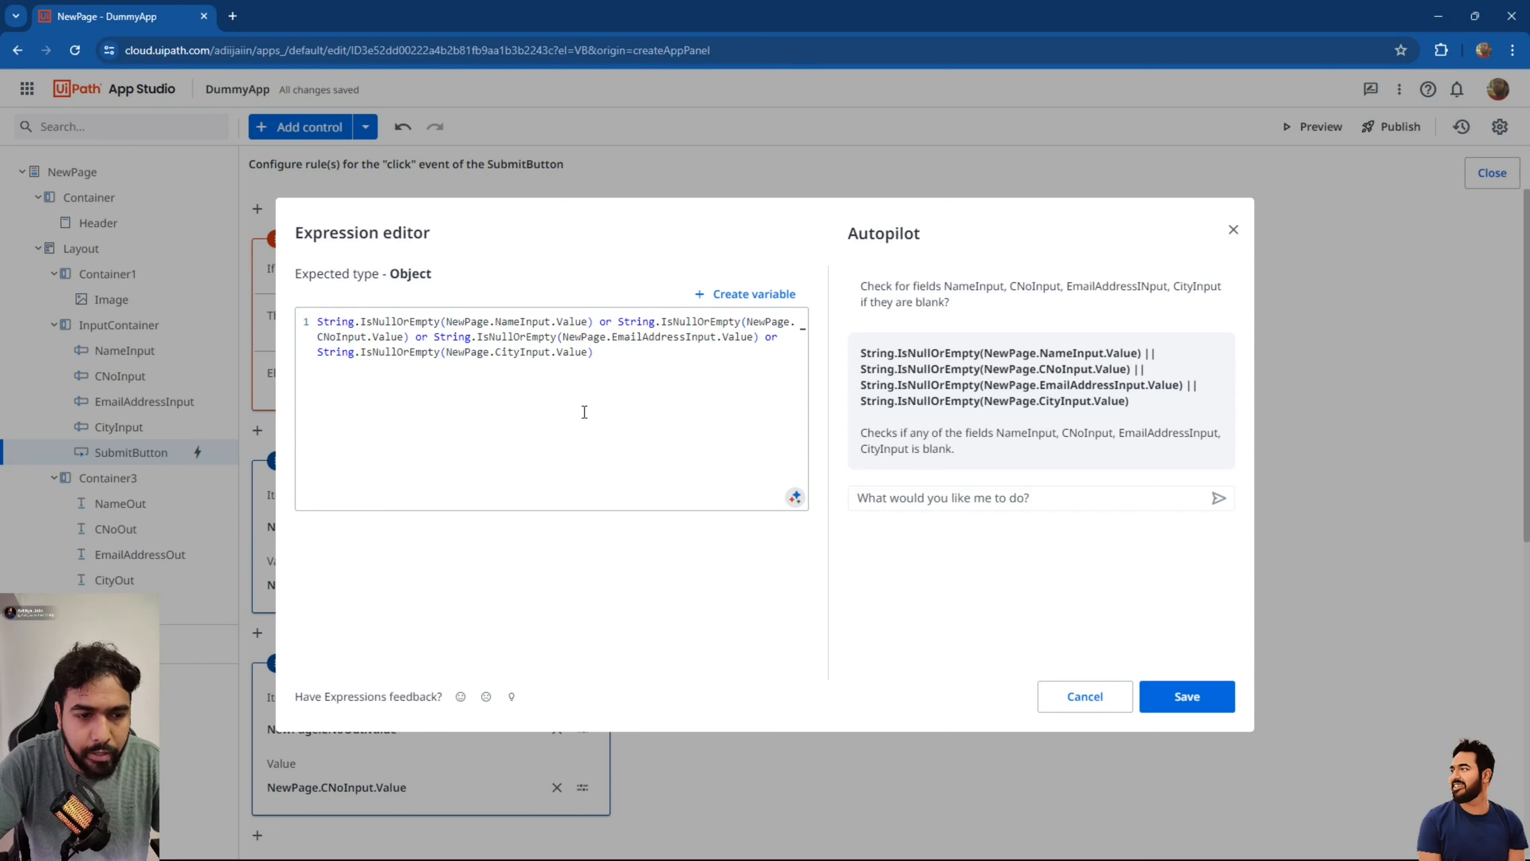
pyautogui.click(1172, 700)
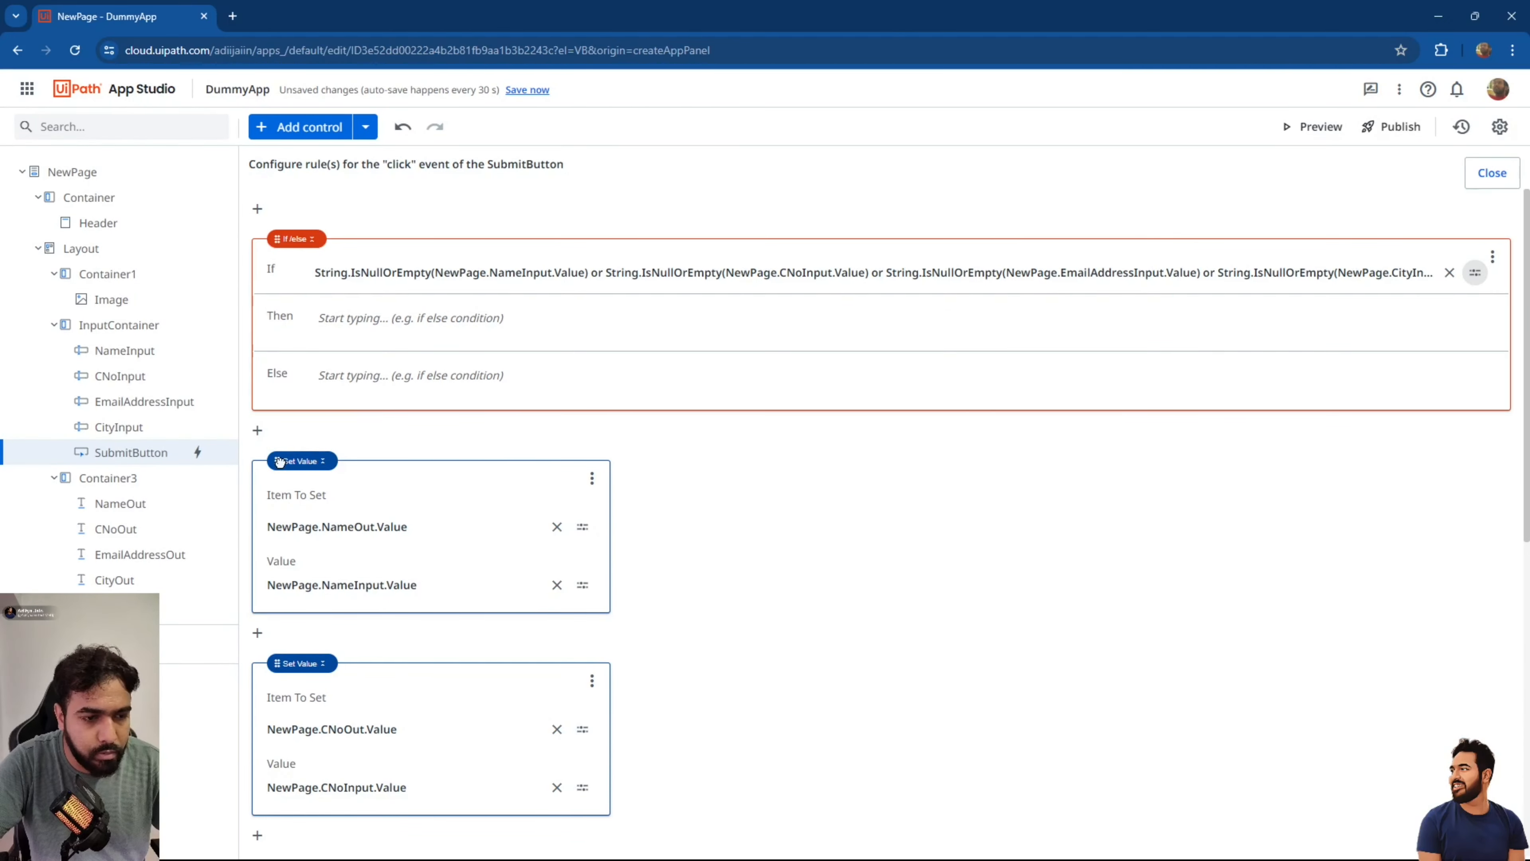
# Add a Show Message action under Then titled 'Fields Should be filled in'.
pyautogui.click(379, 318)
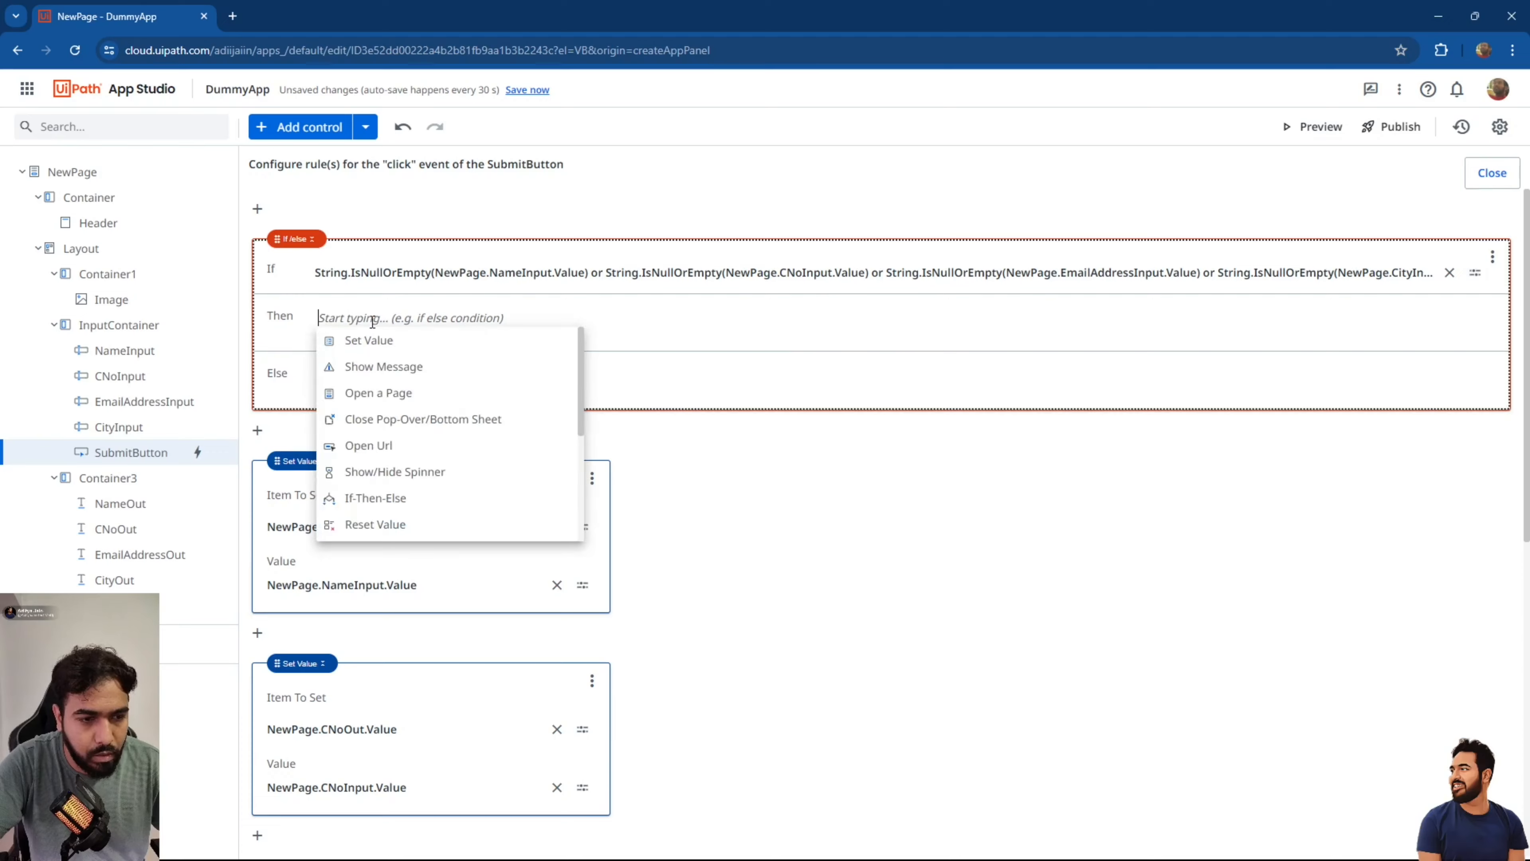
pyautogui.click(379, 362)
pyautogui.click(619, 398)
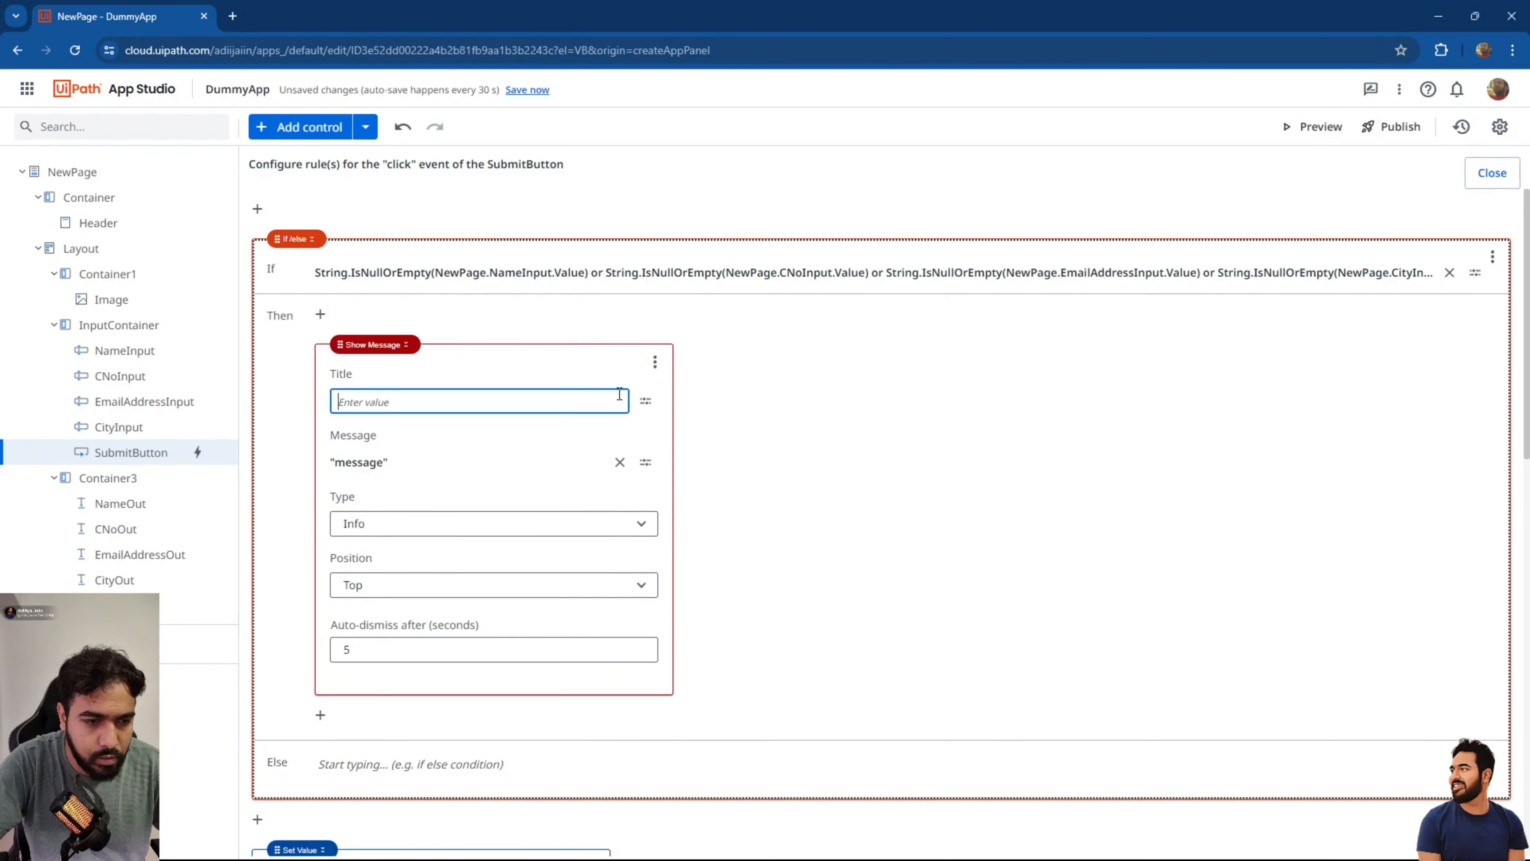
pyautogui.write('"Fiel')
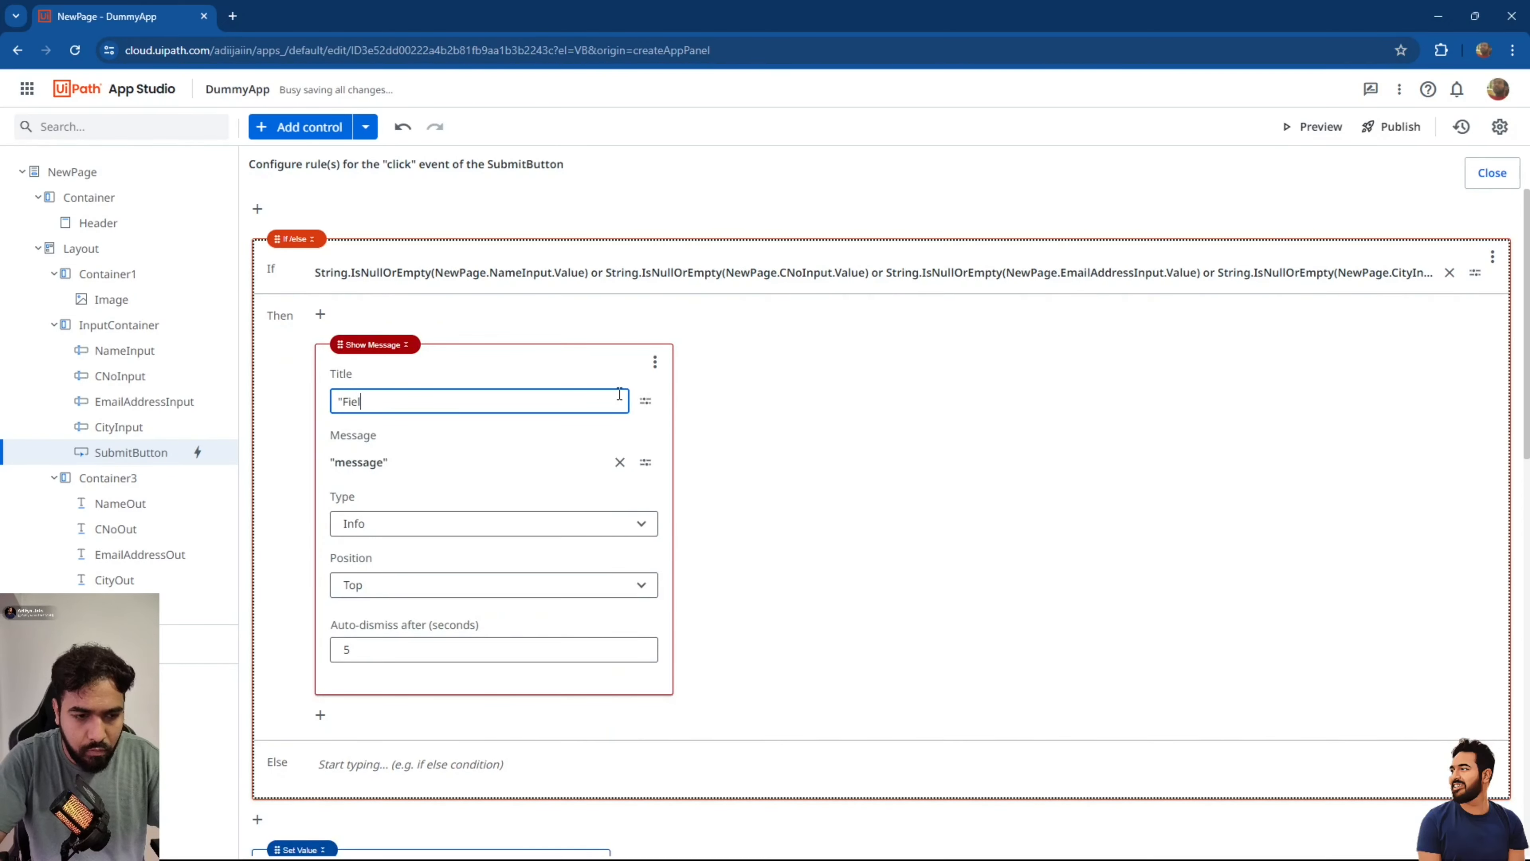
pyautogui.write('ds Shou')
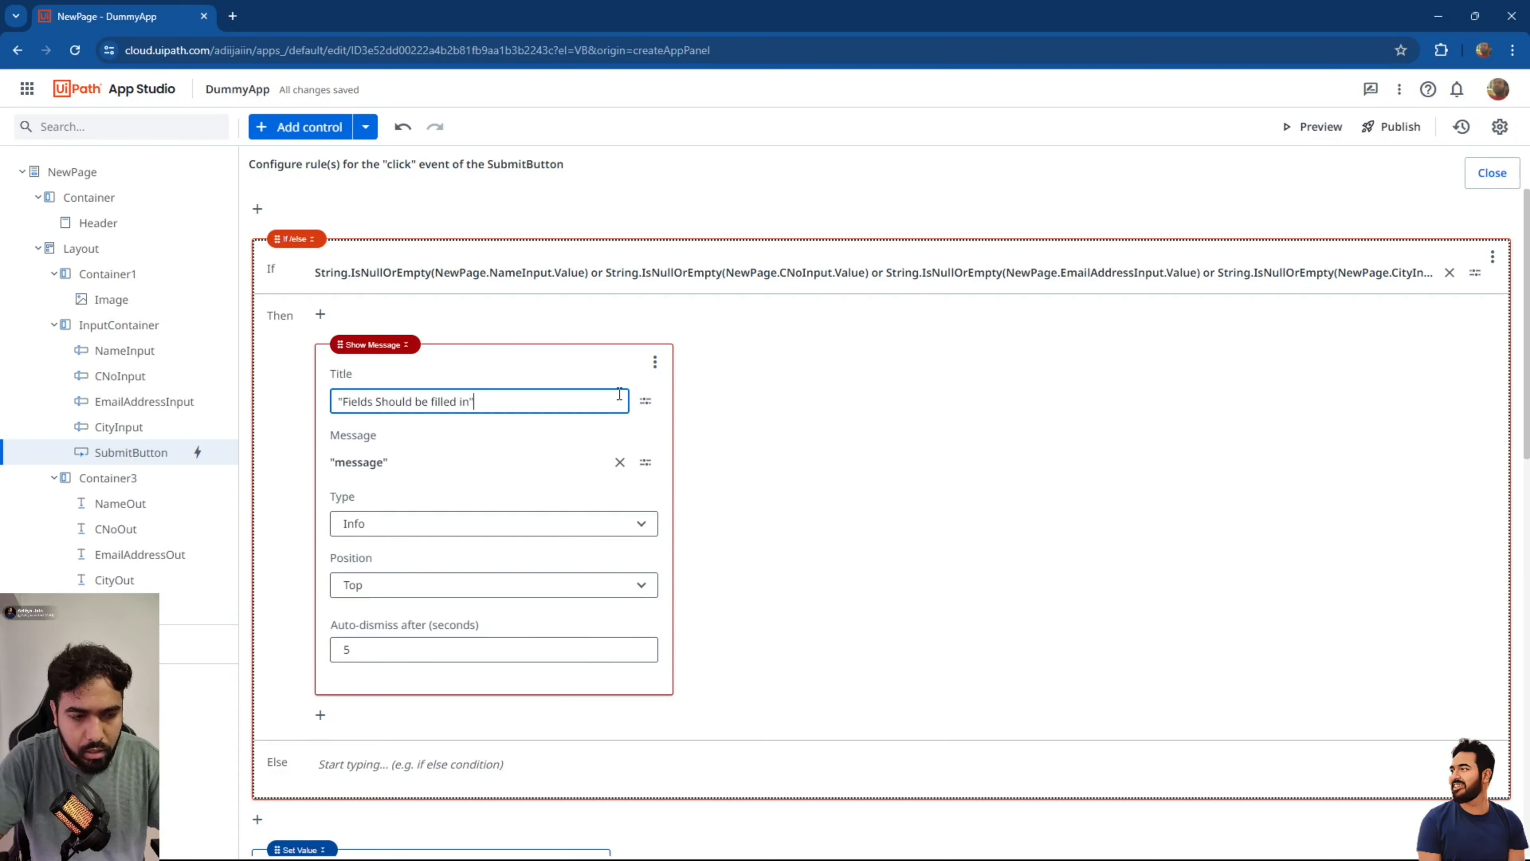
pyautogui.write('ld be filled in"')
pyautogui.press('Return')
# Set that message's text to 'Some of the field are empty in the'.
pyautogui.click(645, 462)
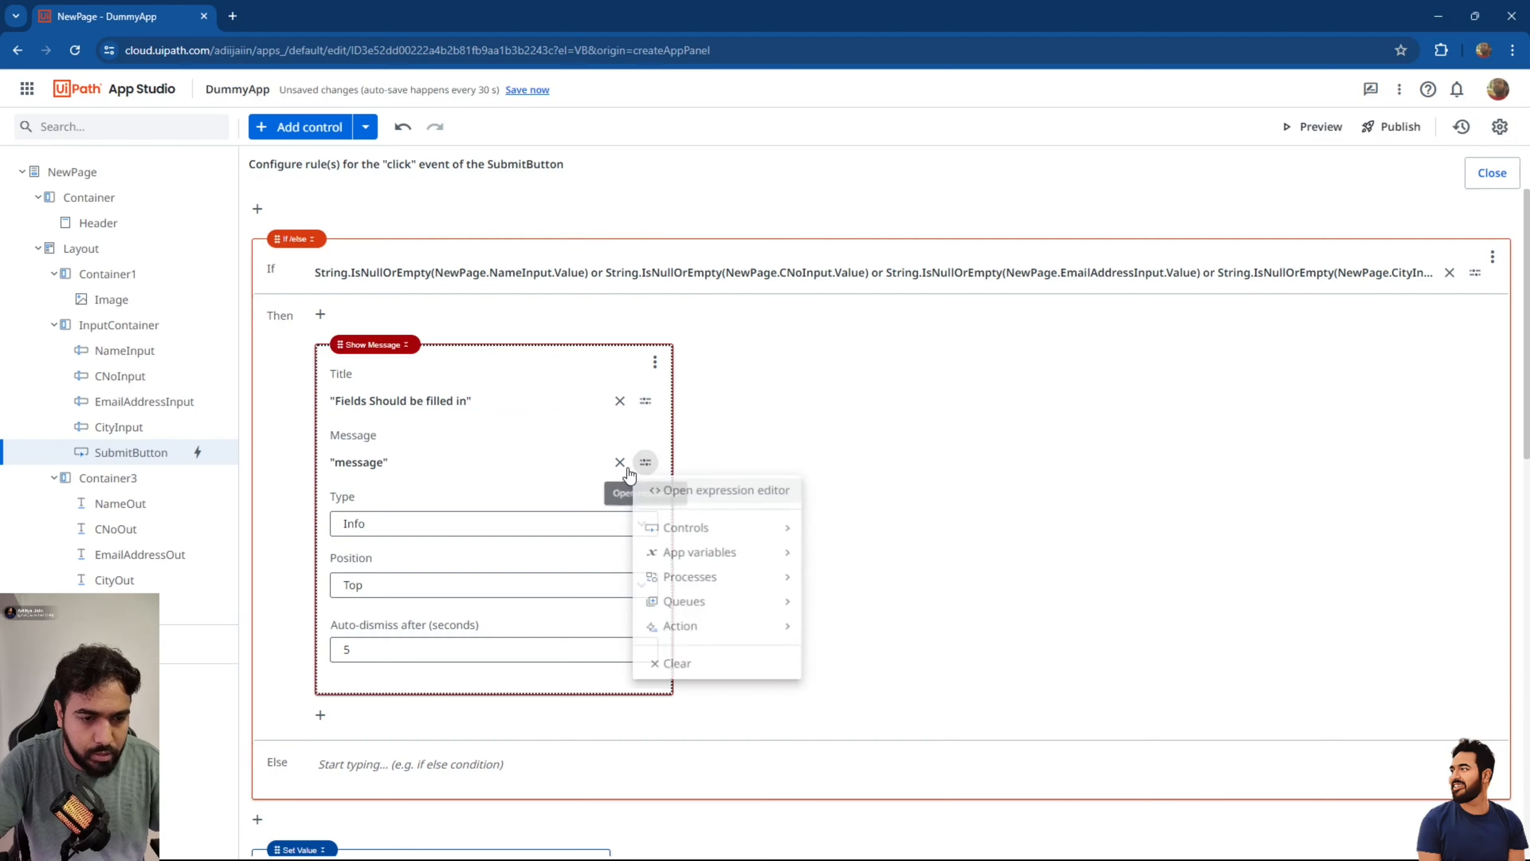
pyautogui.click(619, 462)
pyautogui.click(619, 462)
pyautogui.write('"S')
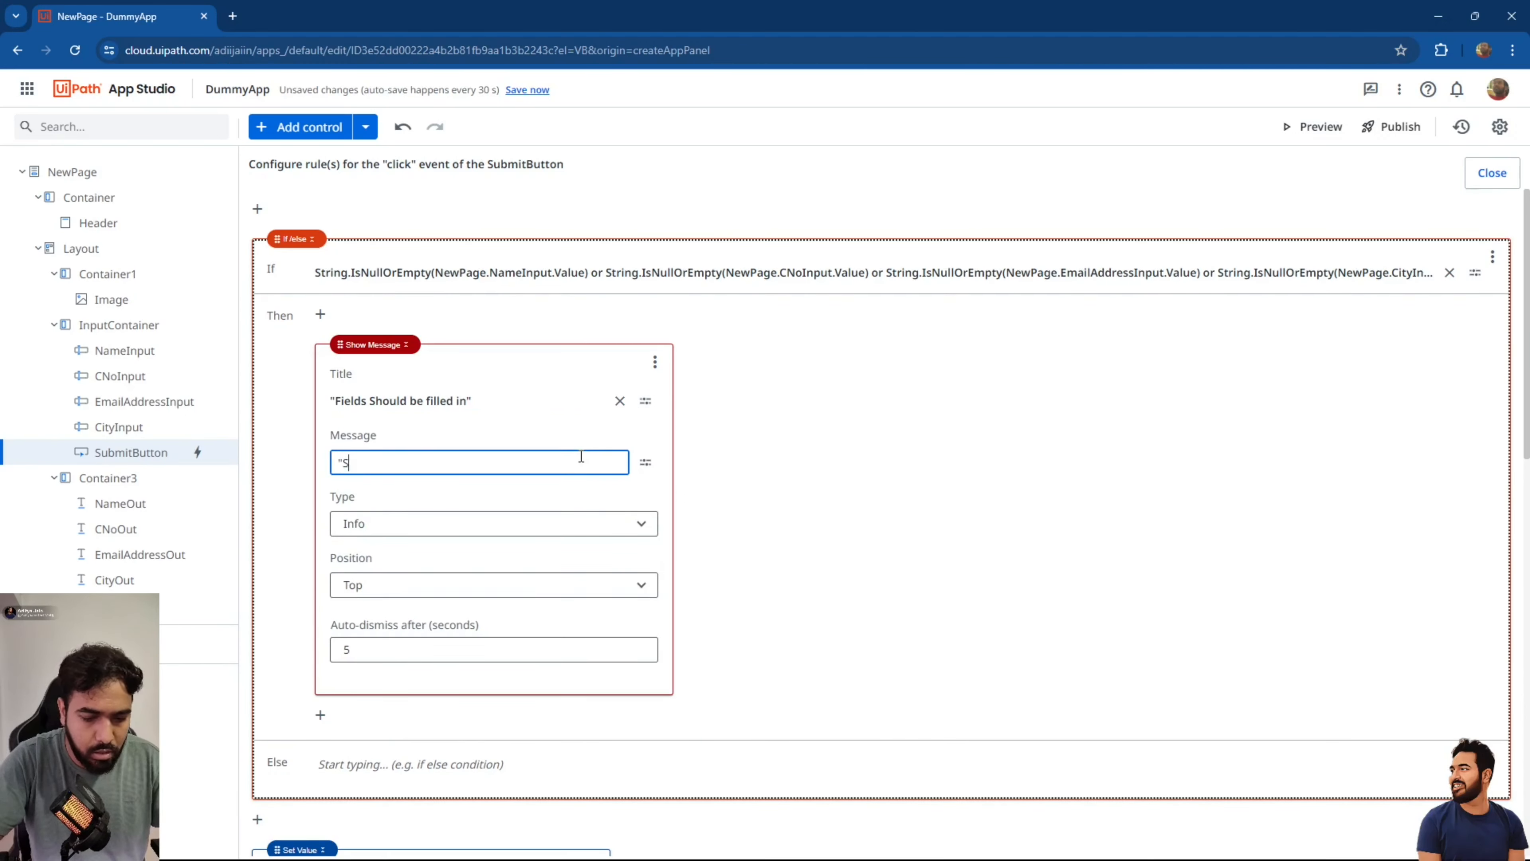
pyautogui.write('ome of y')
pyautogui.press('BackSpace')
pyautogui.write('the ')
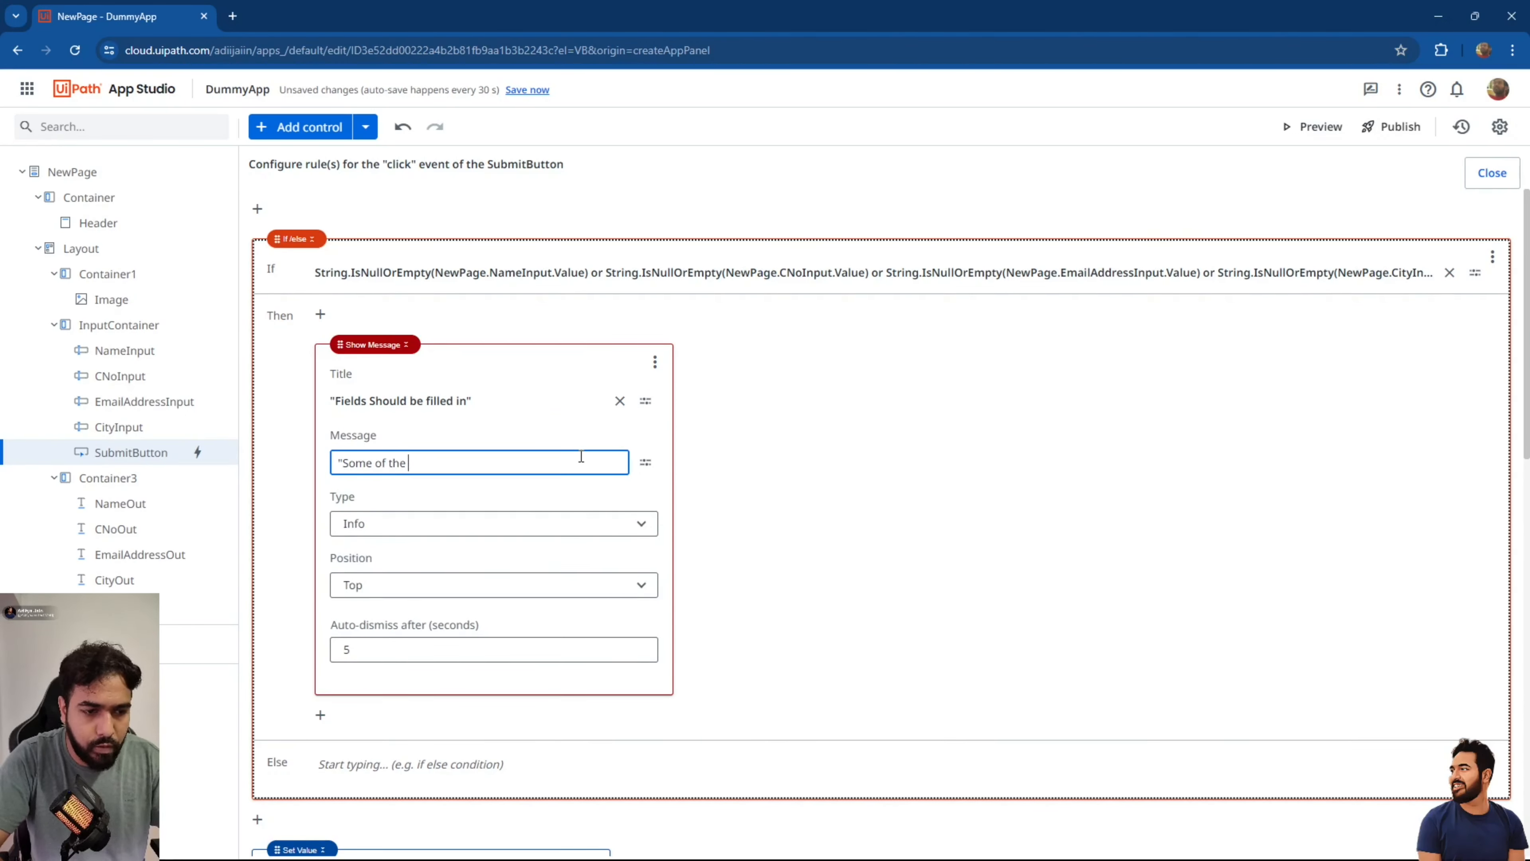
pyautogui.write('field are emp')
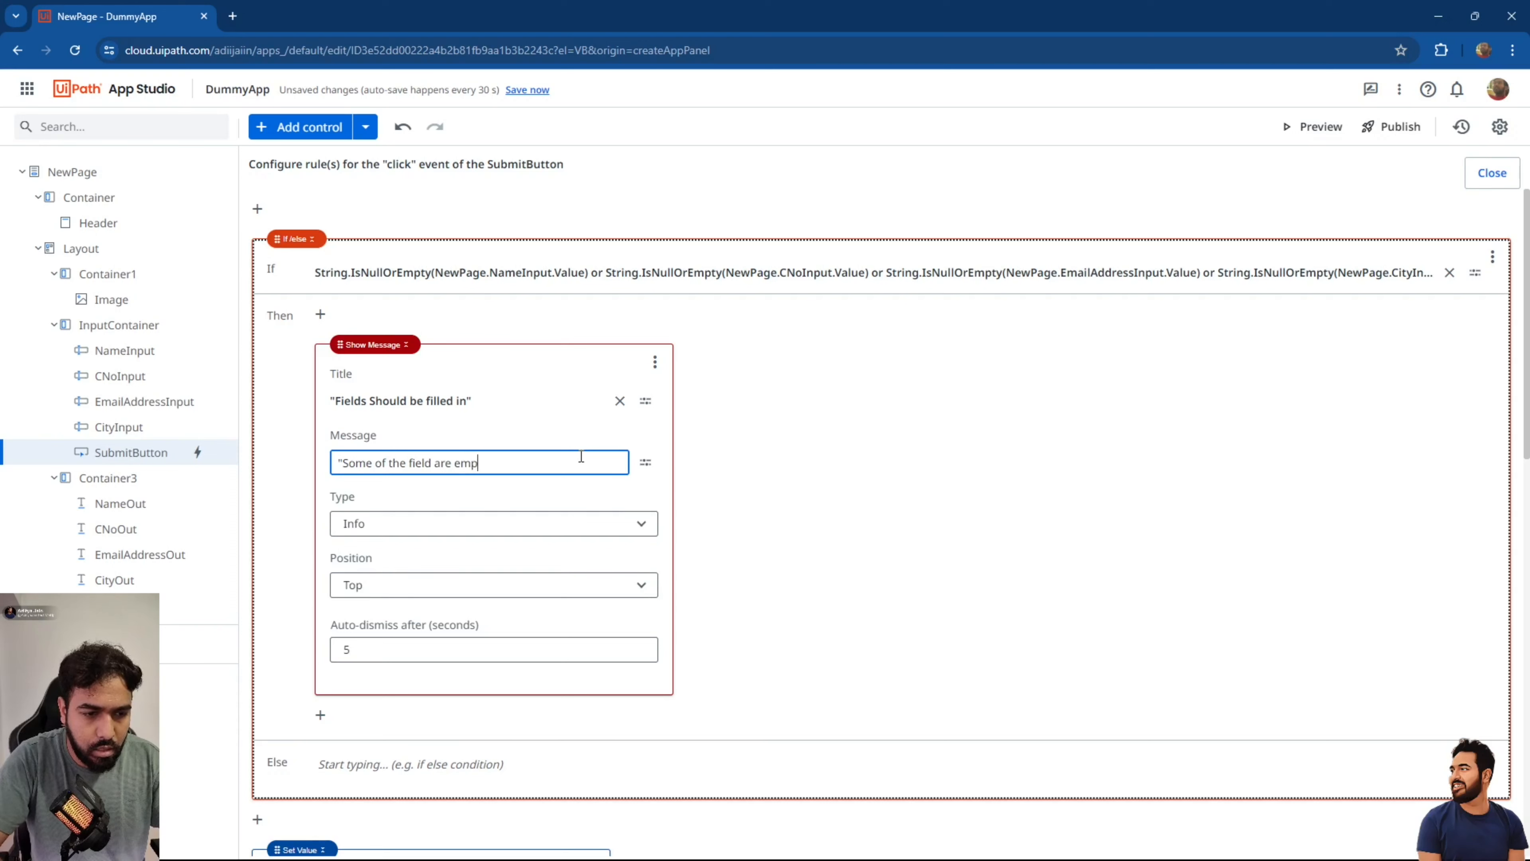
pyautogui.write('ty in the form')
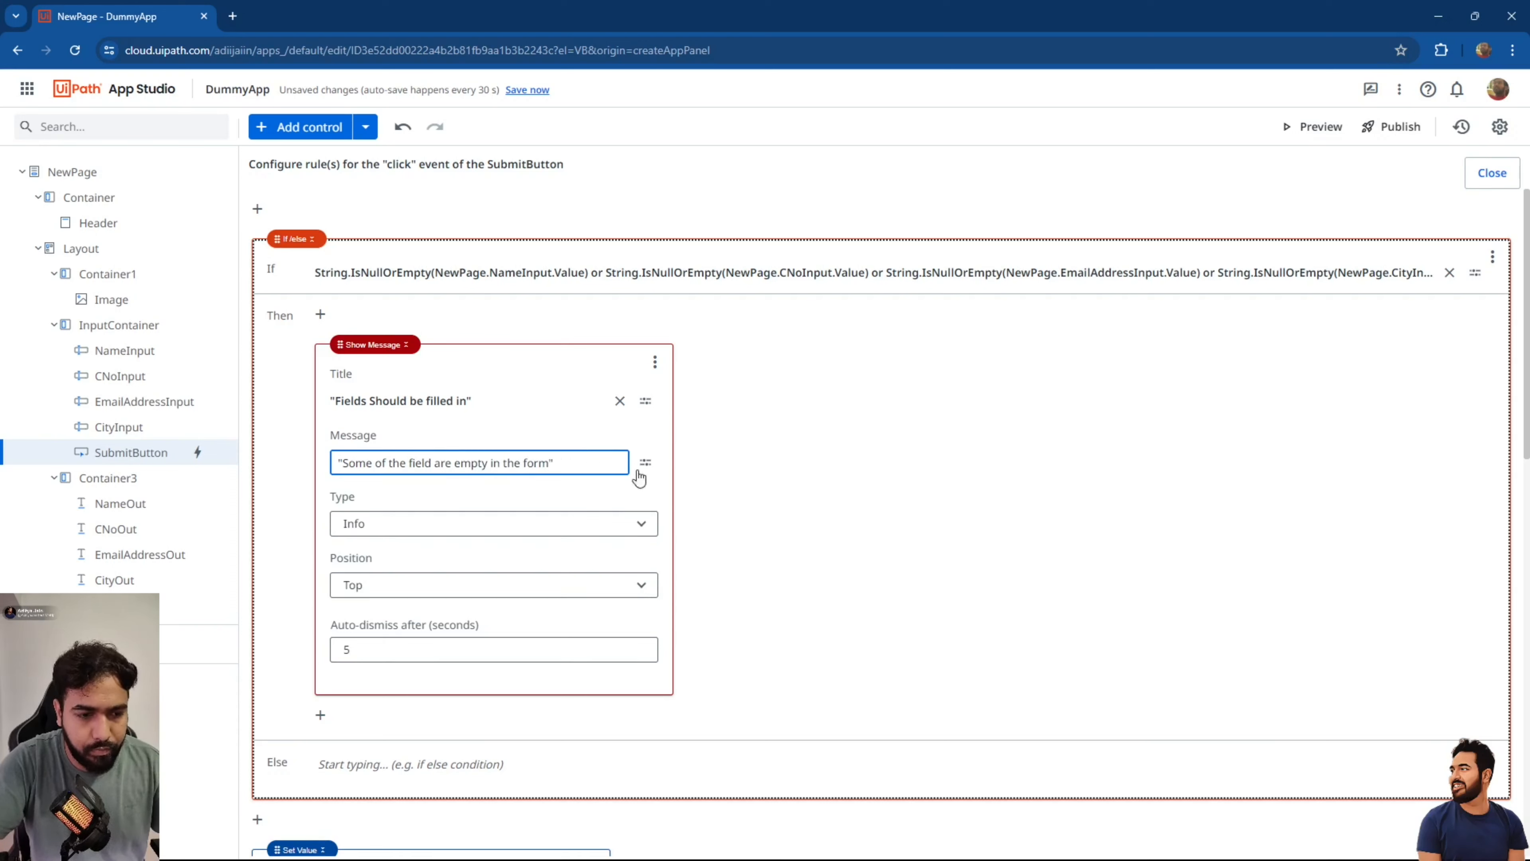
pyautogui.click(867, 527)
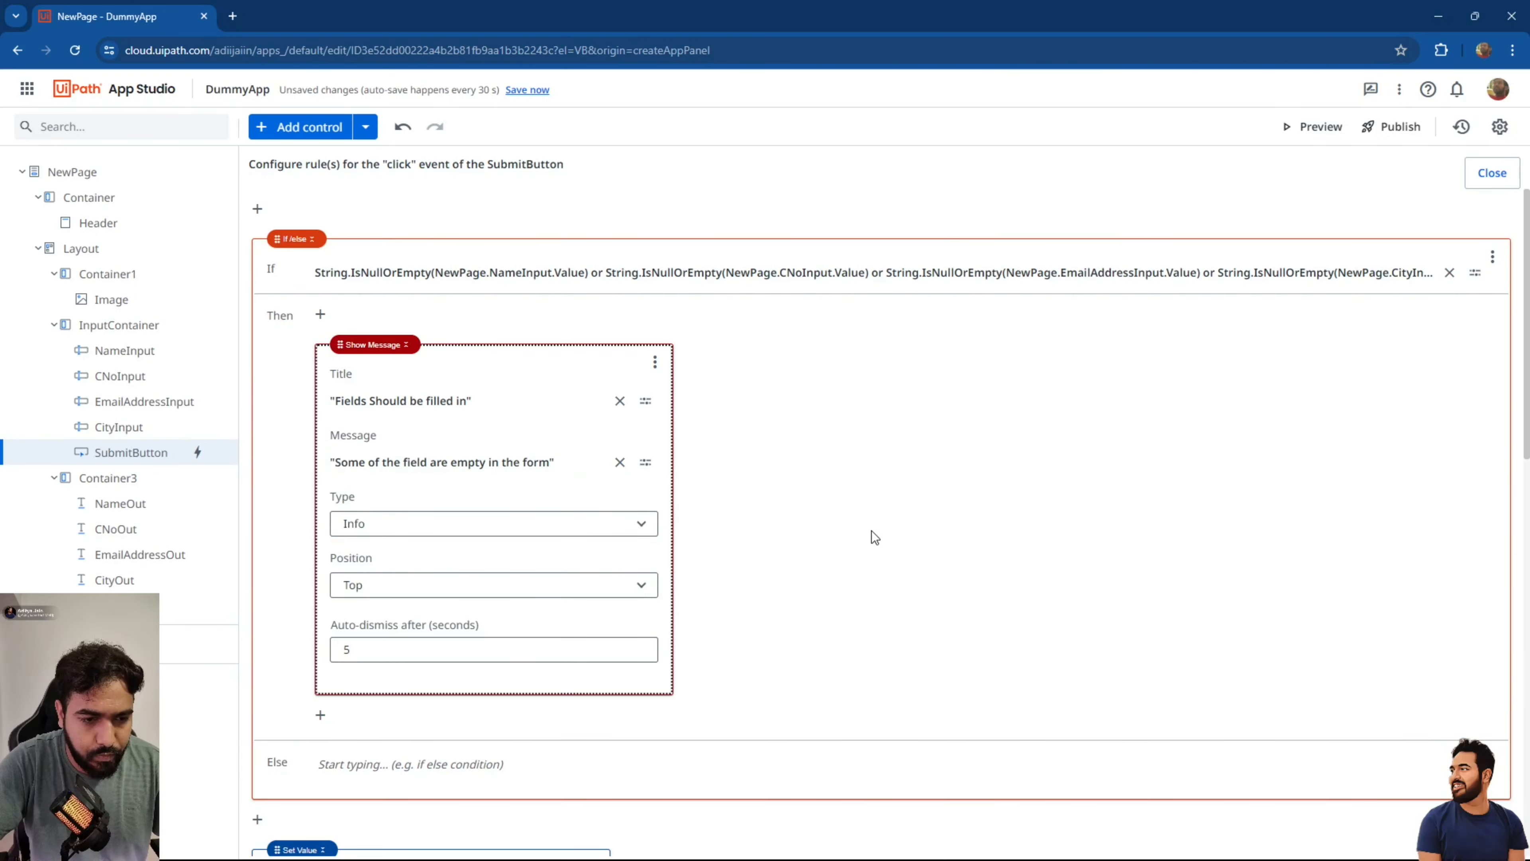
# Drag the Set Value blocks and the InputContainer reset into the Else branch.
pyautogui.scroll(-5, 481, 725)
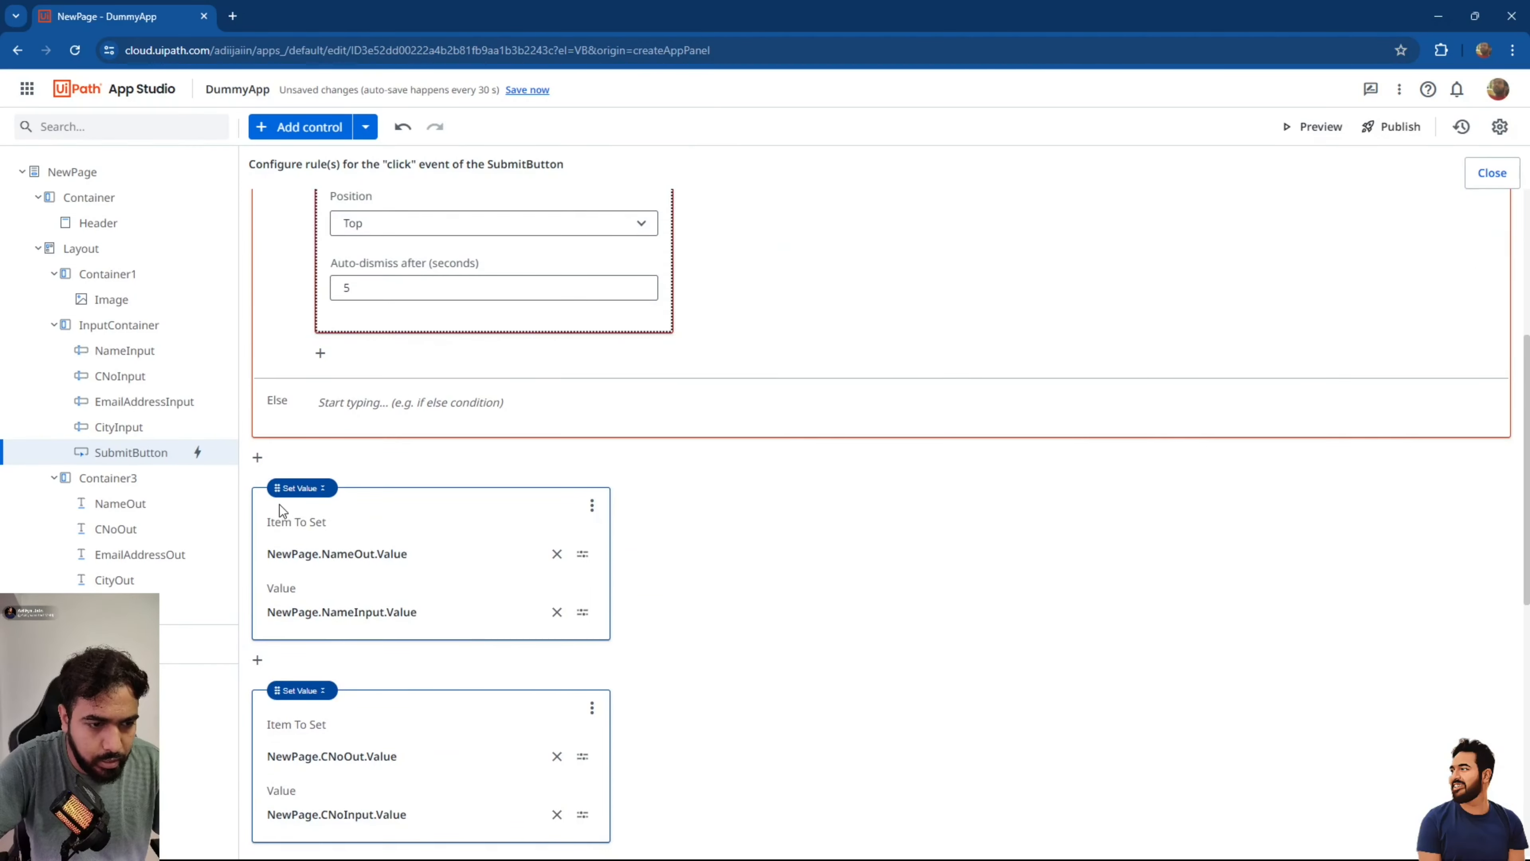
pyautogui.moveTo(277, 507); pyautogui.dragTo(369, 431)
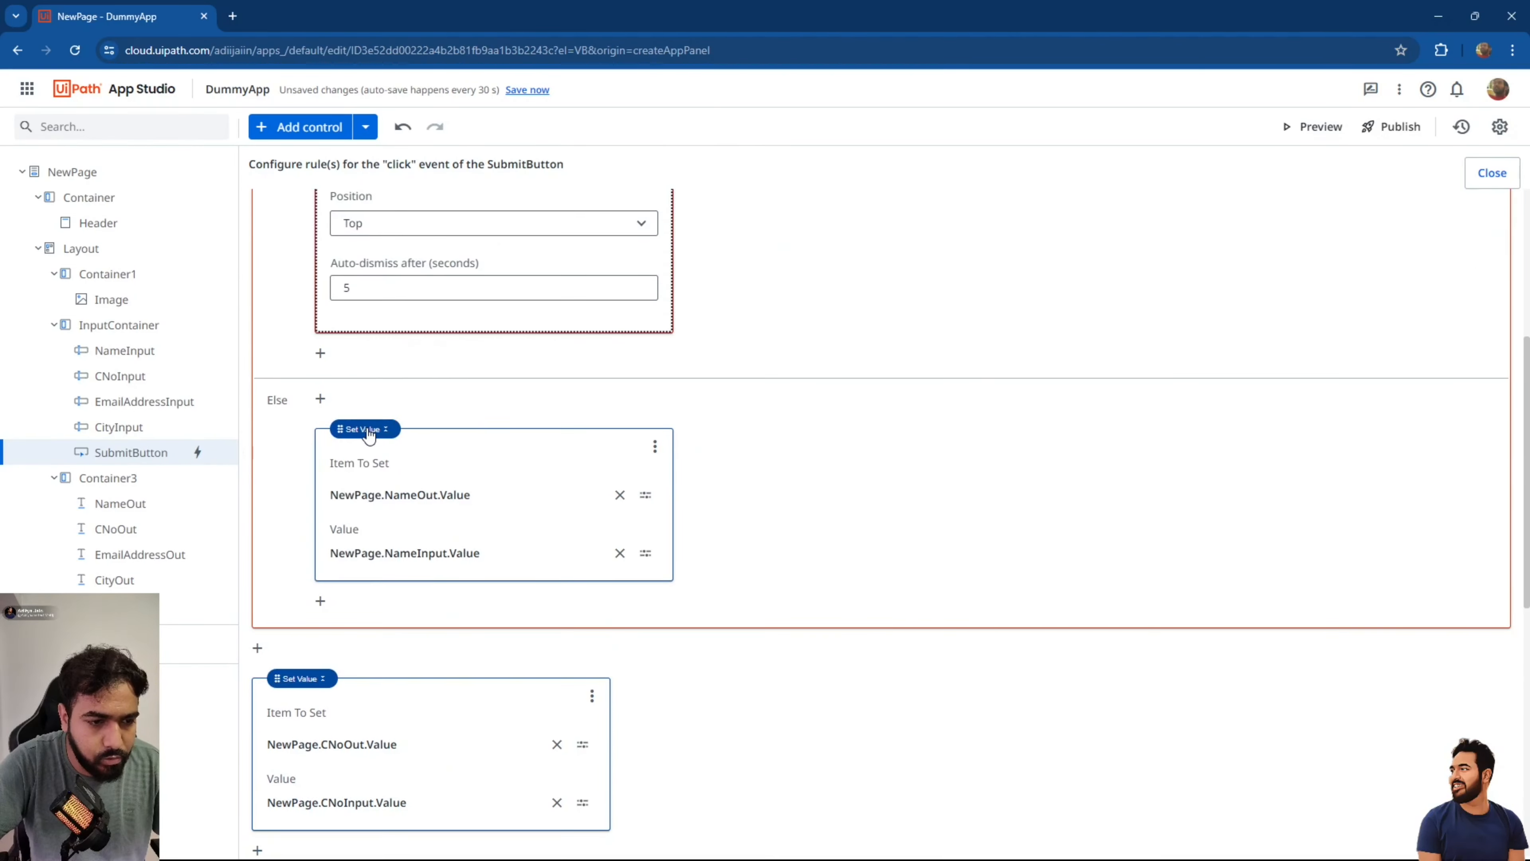
pyautogui.moveTo(272, 681); pyautogui.dragTo(371, 610)
pyautogui.scroll(-4, 349, 612)
pyautogui.scroll(-4, 345, 549)
pyautogui.scroll(2, 369, 488)
pyautogui.scroll(-3, 370, 610)
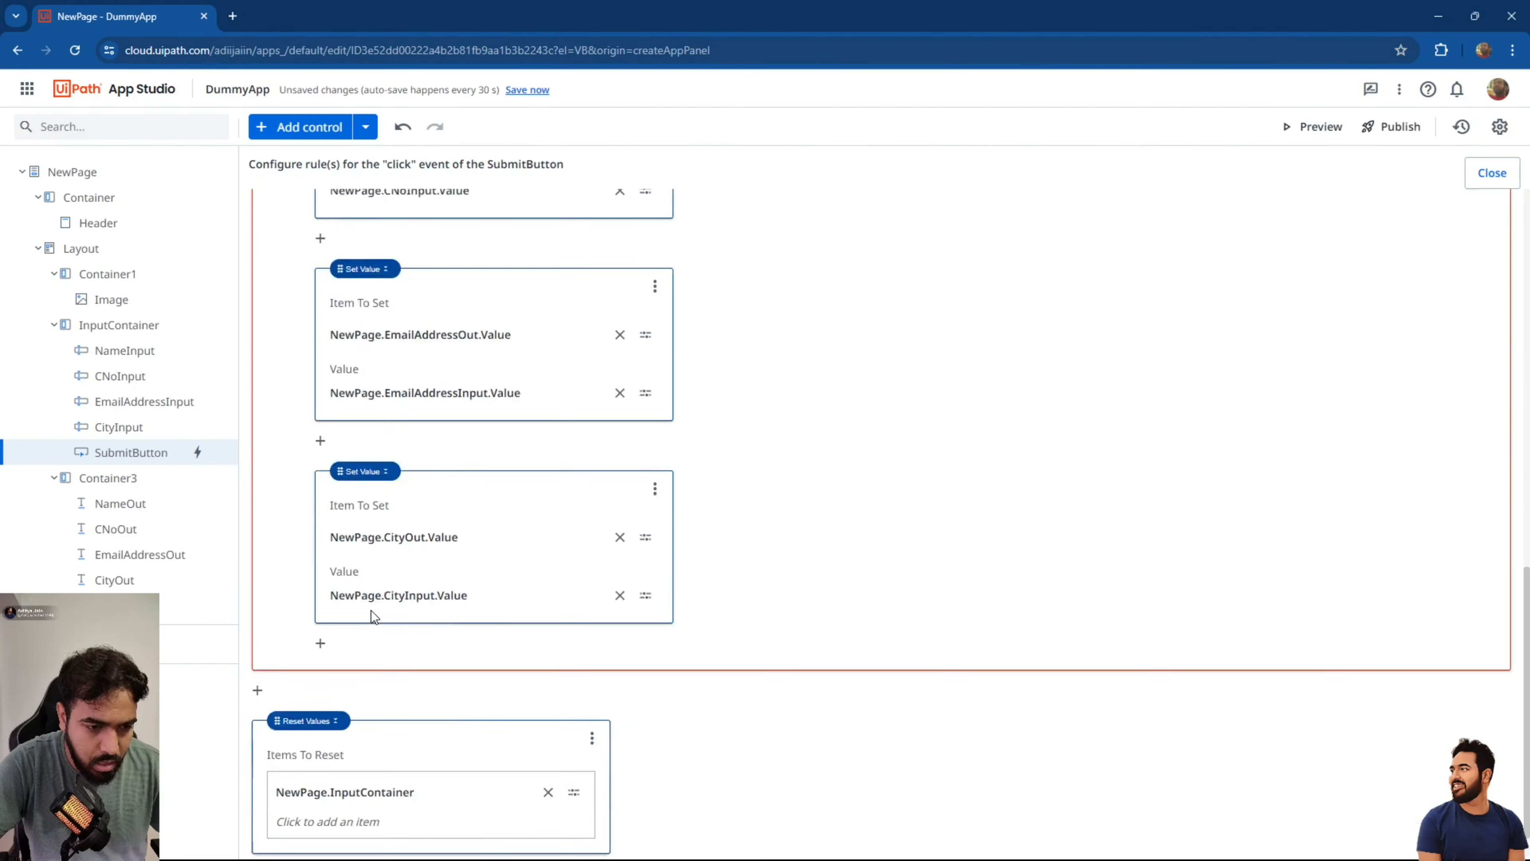
pyautogui.moveTo(290, 679); pyautogui.dragTo(358, 584)
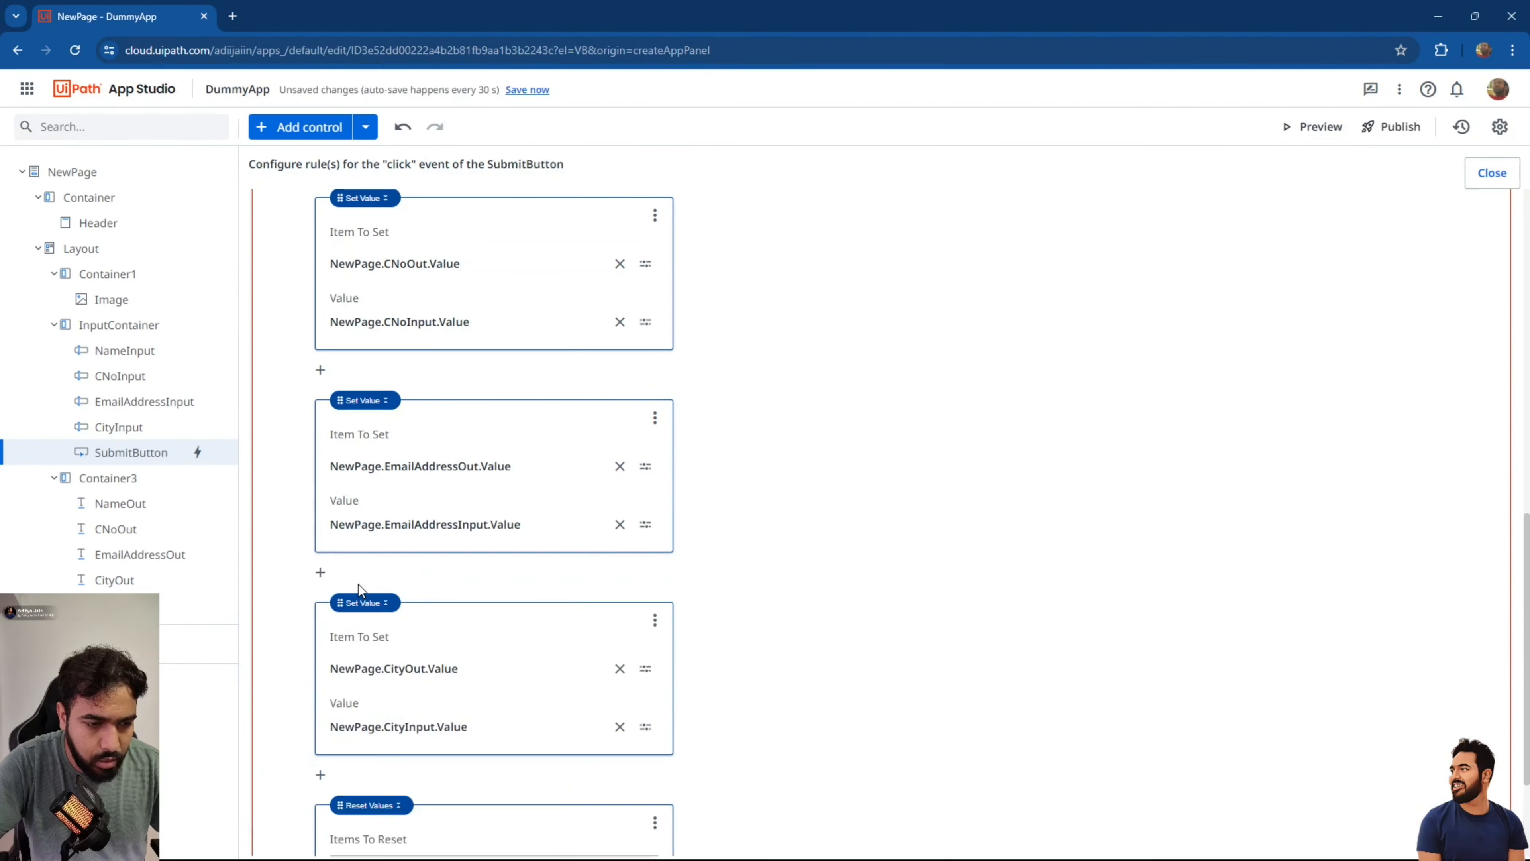
pyautogui.scroll(-3, 354, 615)
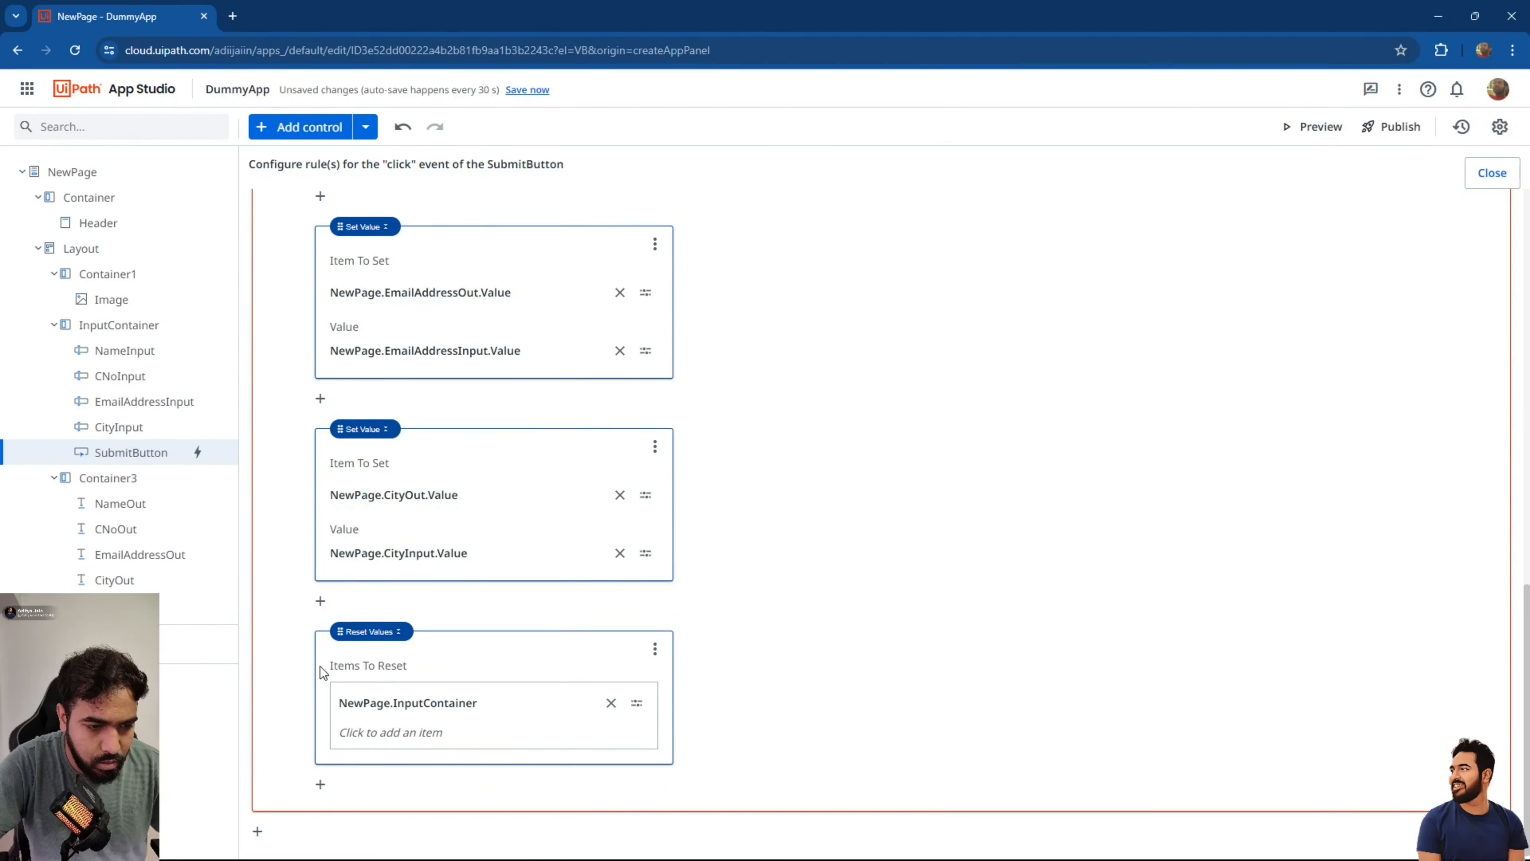
# Add a Show Message action at the end of the Else branch.
pyautogui.click(320, 784)
pyautogui.click(437, 805)
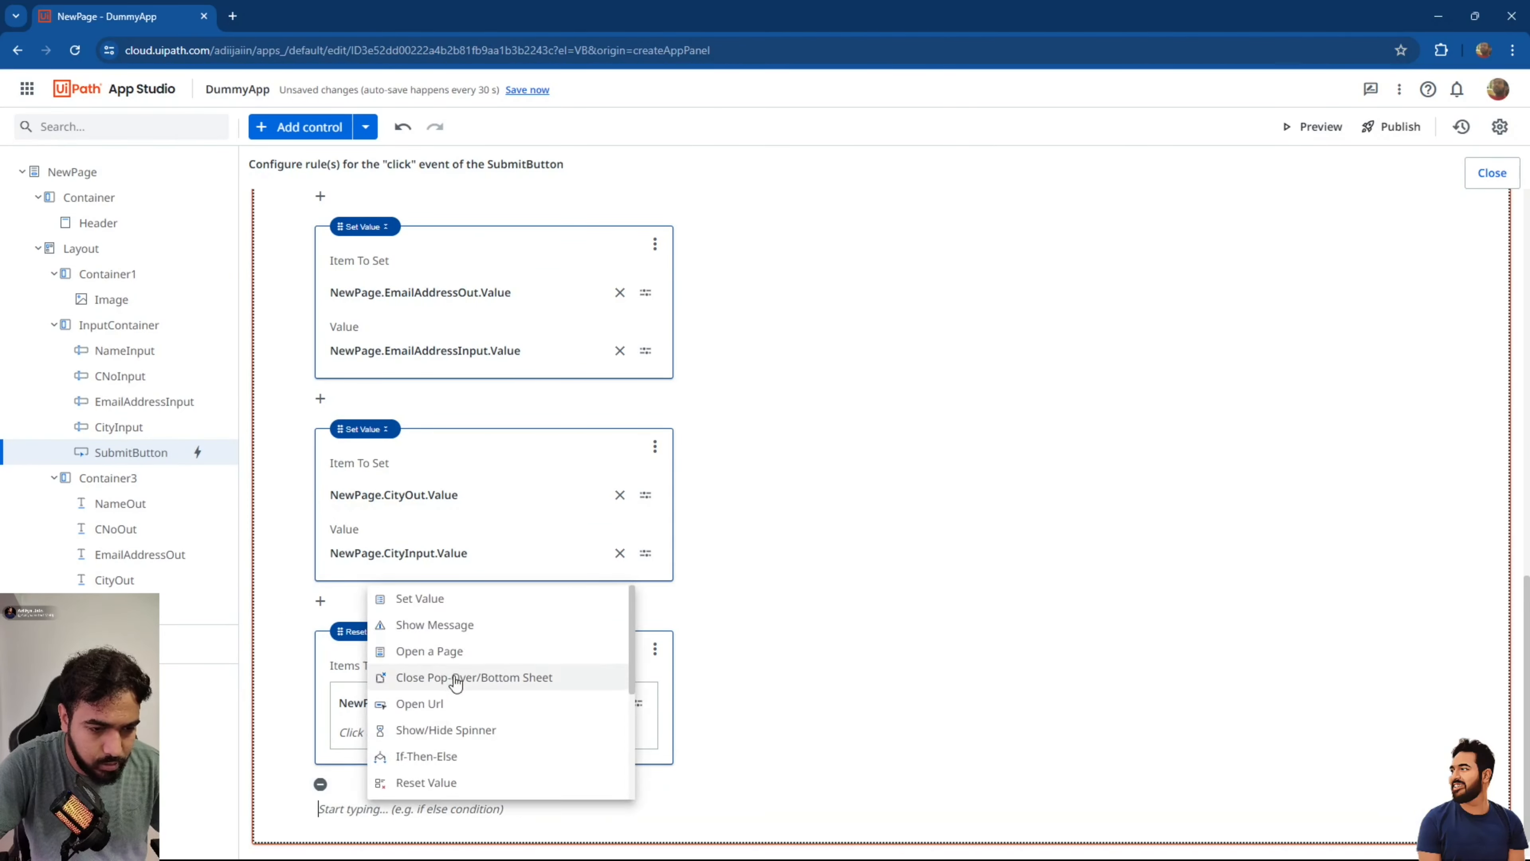
pyautogui.click(453, 627)
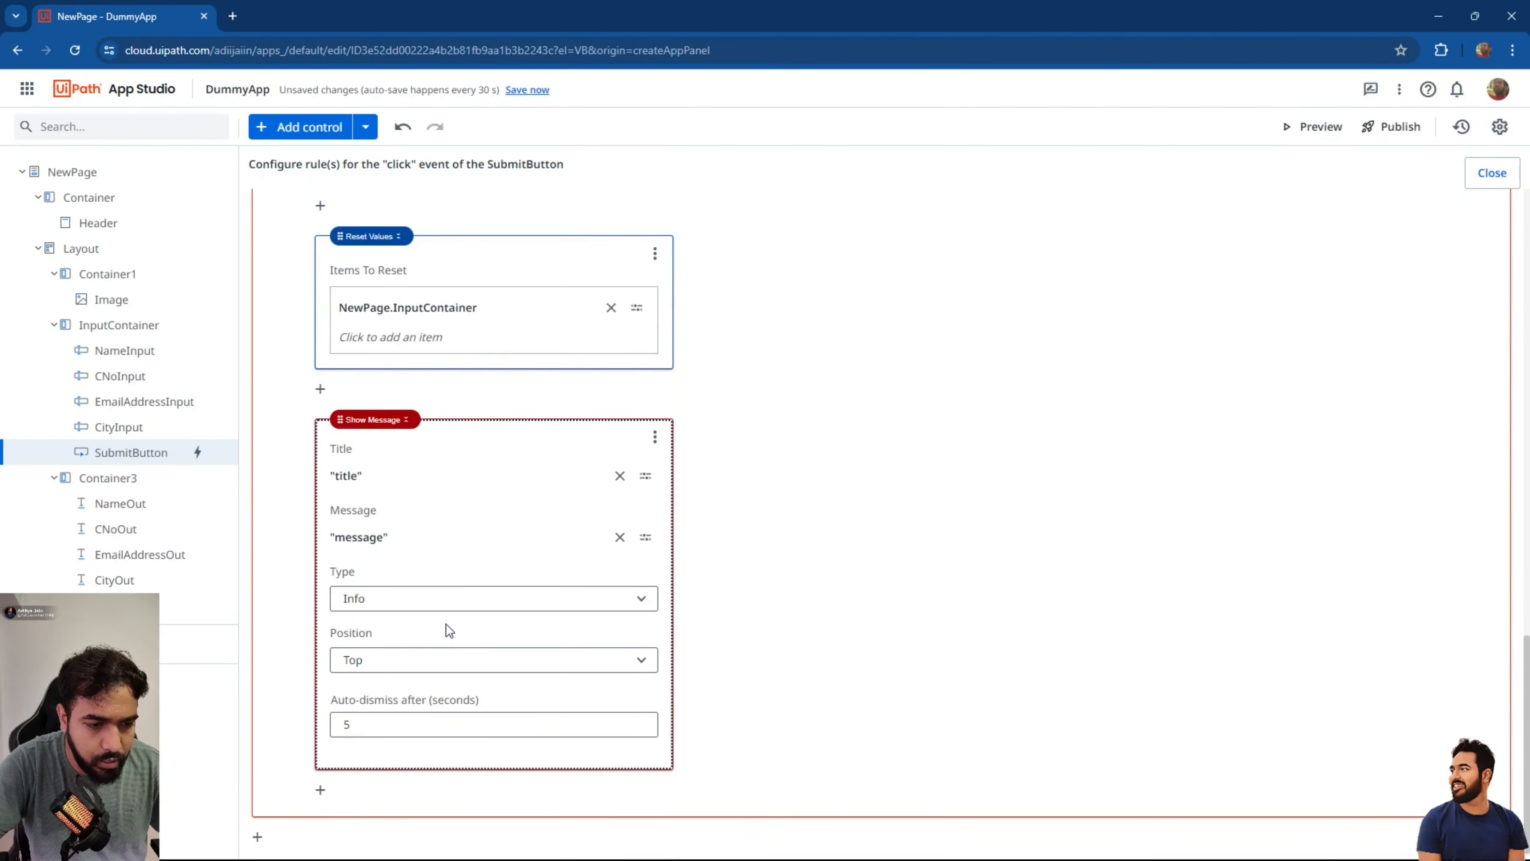
# Give the Else message the title 'Successful' and text 'Thanks for submitting the values'.
pyautogui.click(617, 531)
pyautogui.write('"Thanks')
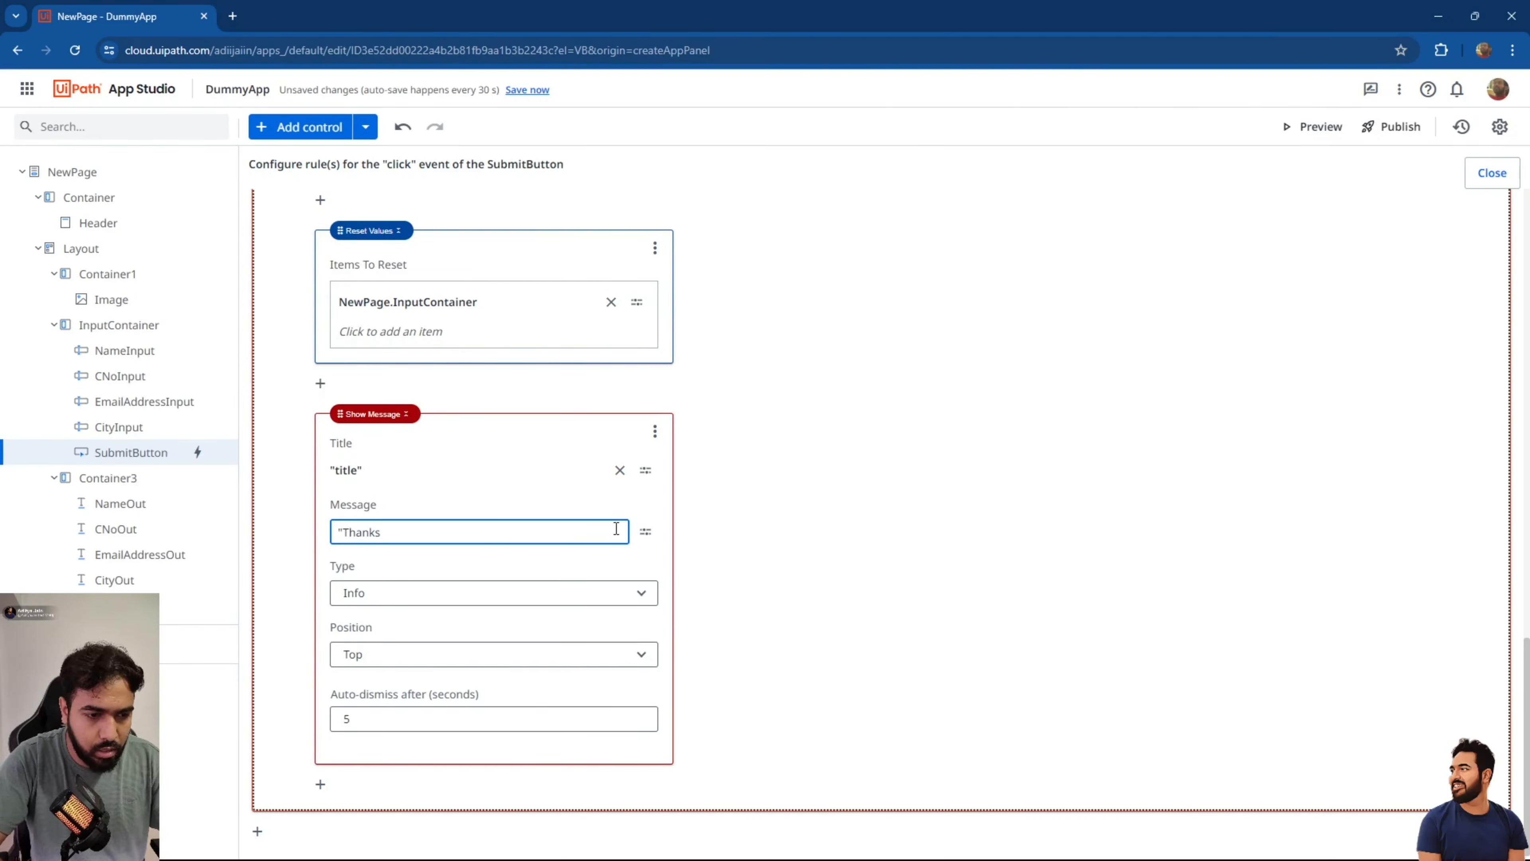
pyautogui.write(' for submit')
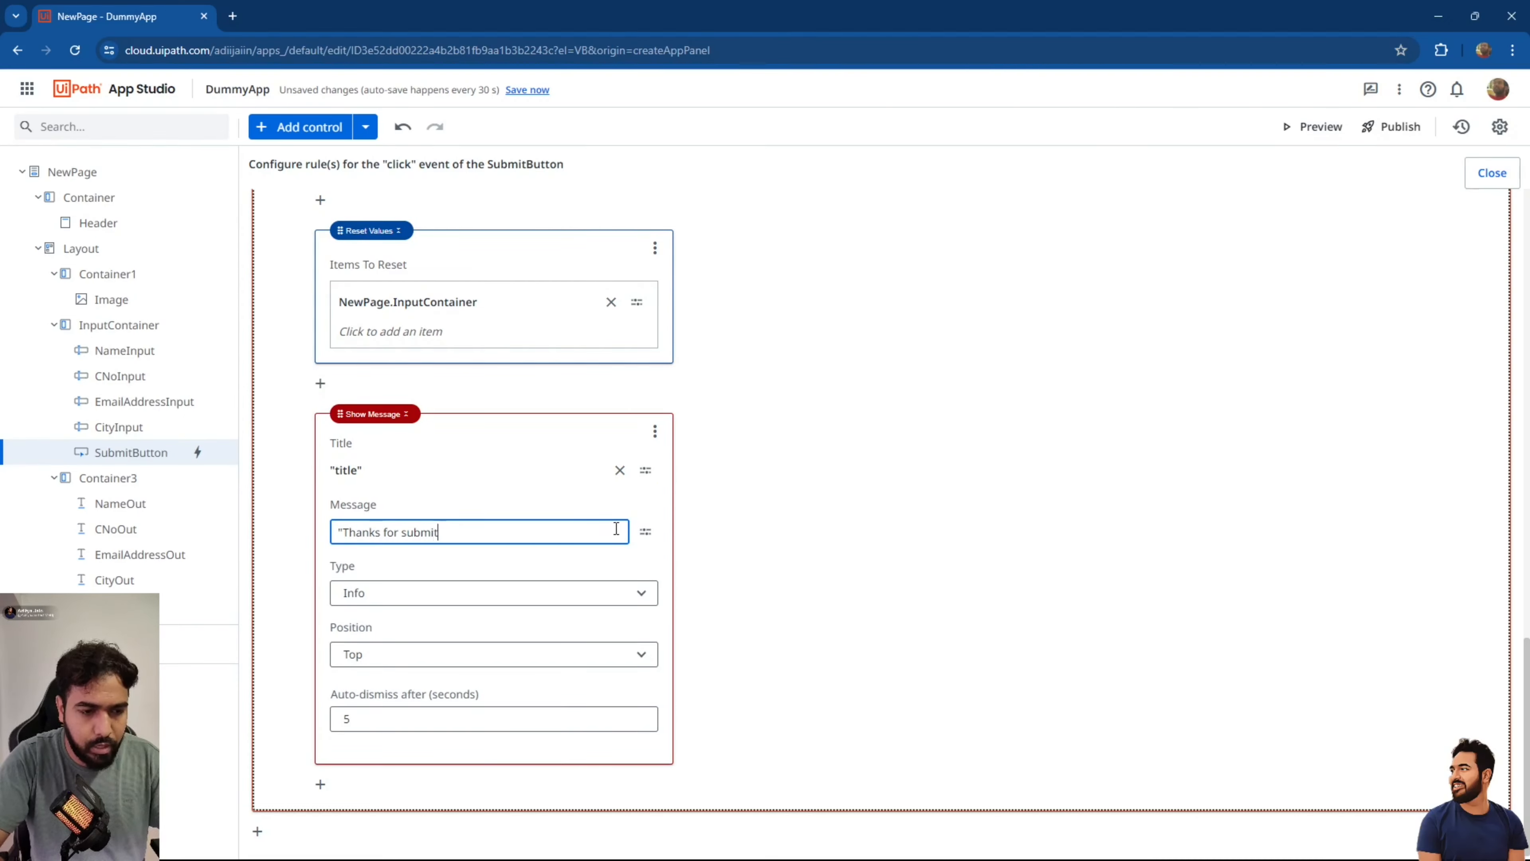
pyautogui.write('ting the values"')
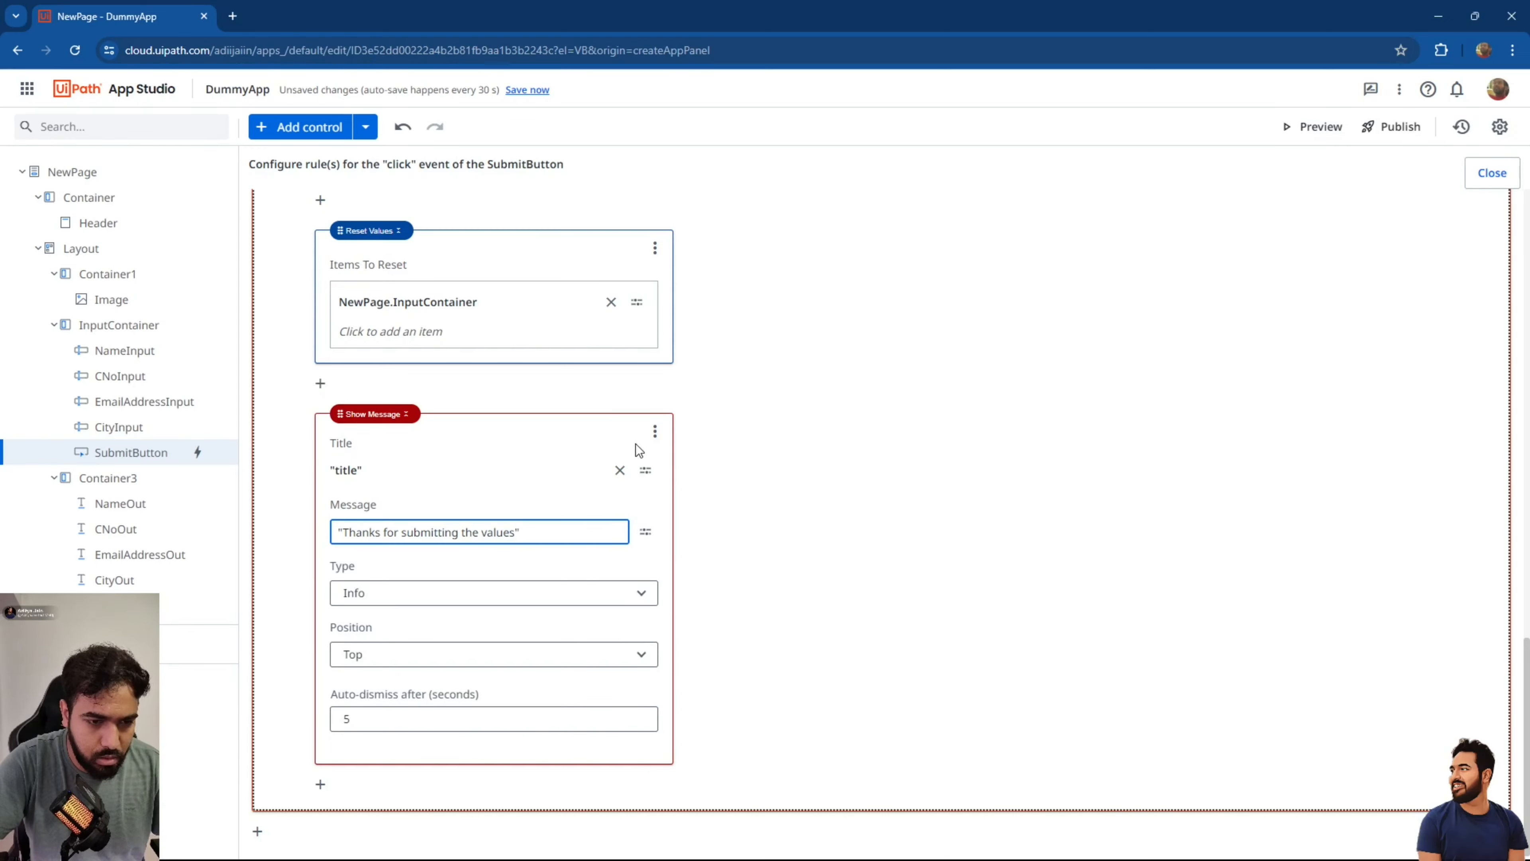
pyautogui.click(620, 467)
pyautogui.write('"Successful')
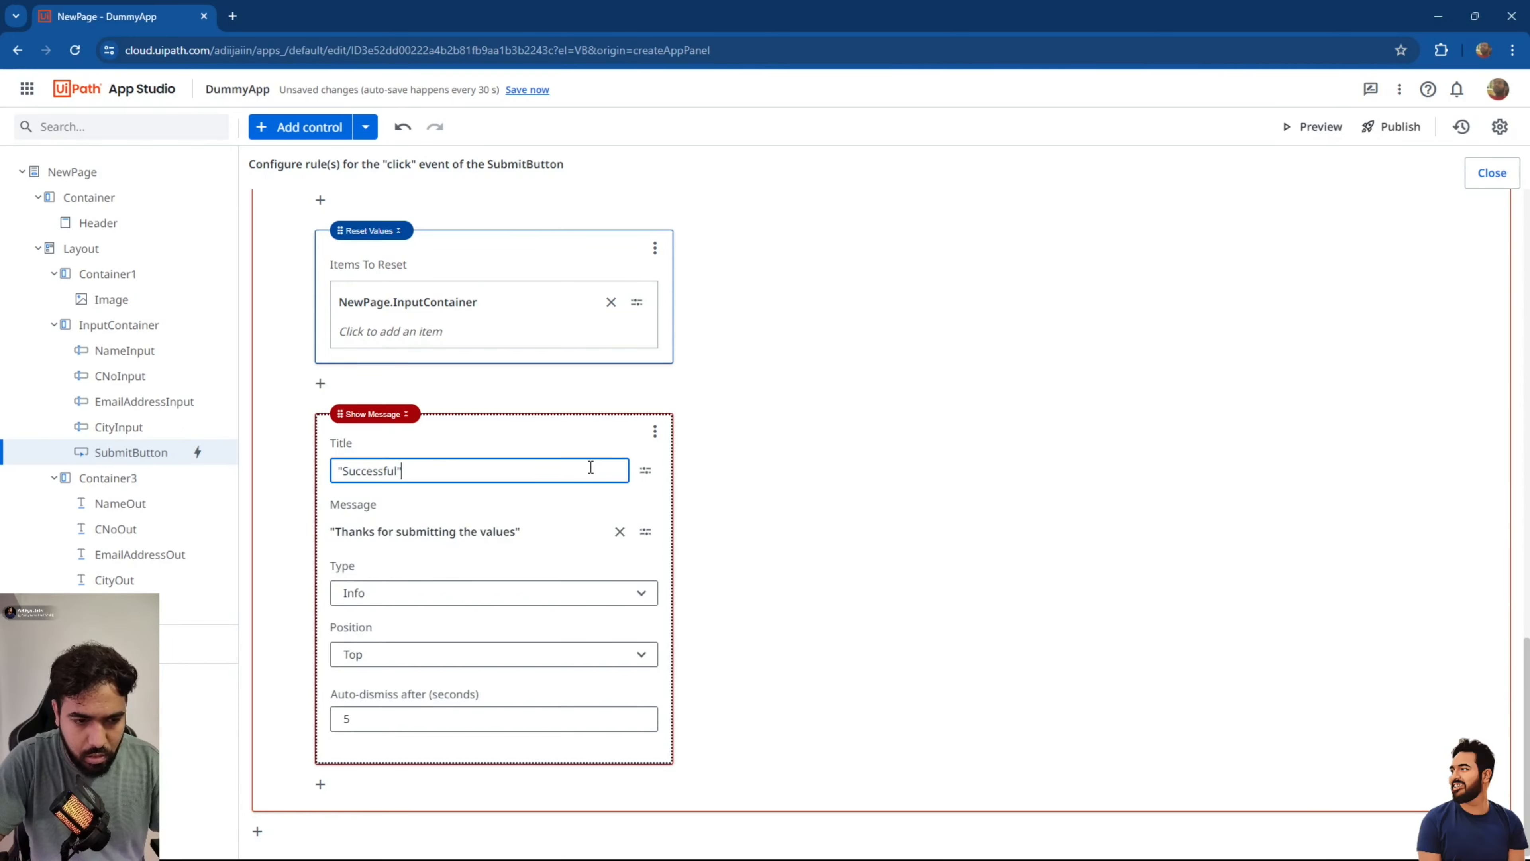
# Make the empty-field alert an Error message and close the rules editor.
pyautogui.scroll(15, 649, 479)
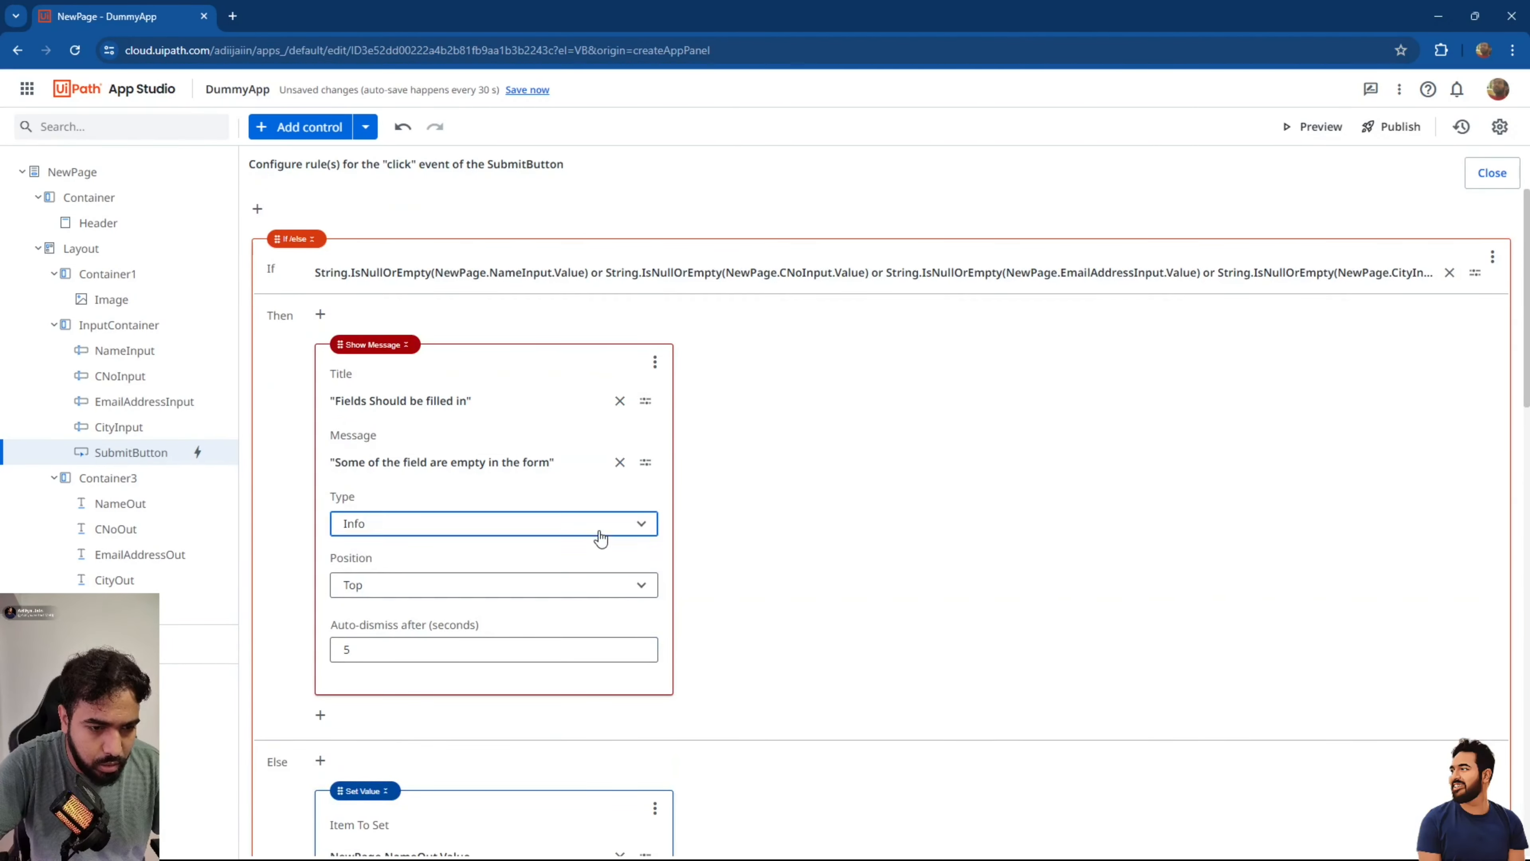
pyautogui.click(601, 537)
pyautogui.click(419, 645)
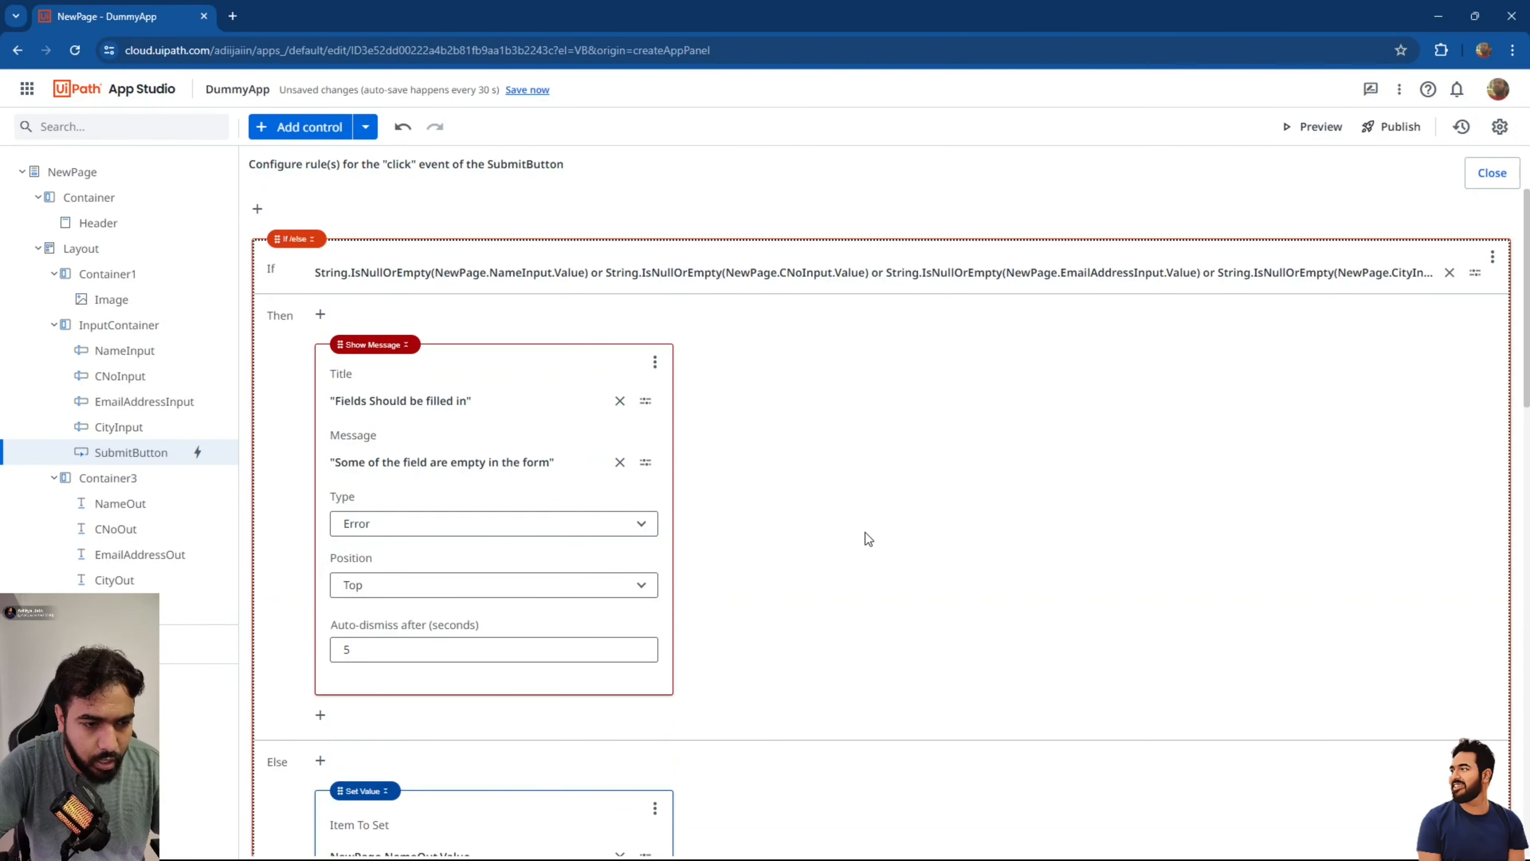
pyautogui.click(1482, 174)
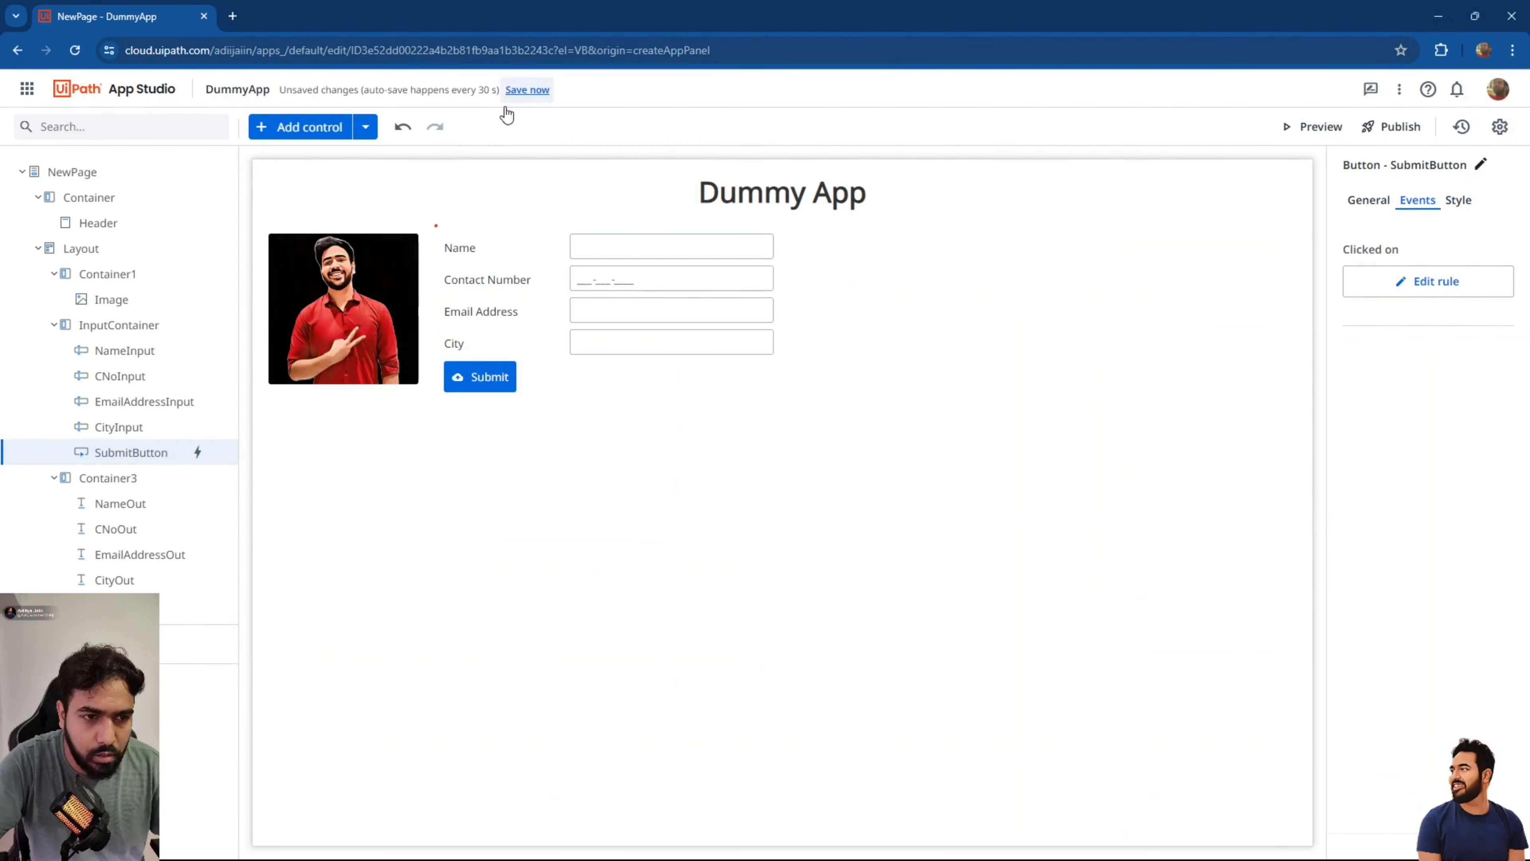
# Save the app, launch a preview, and submit the empty form to trigger the warning.
pyautogui.click(519, 91)
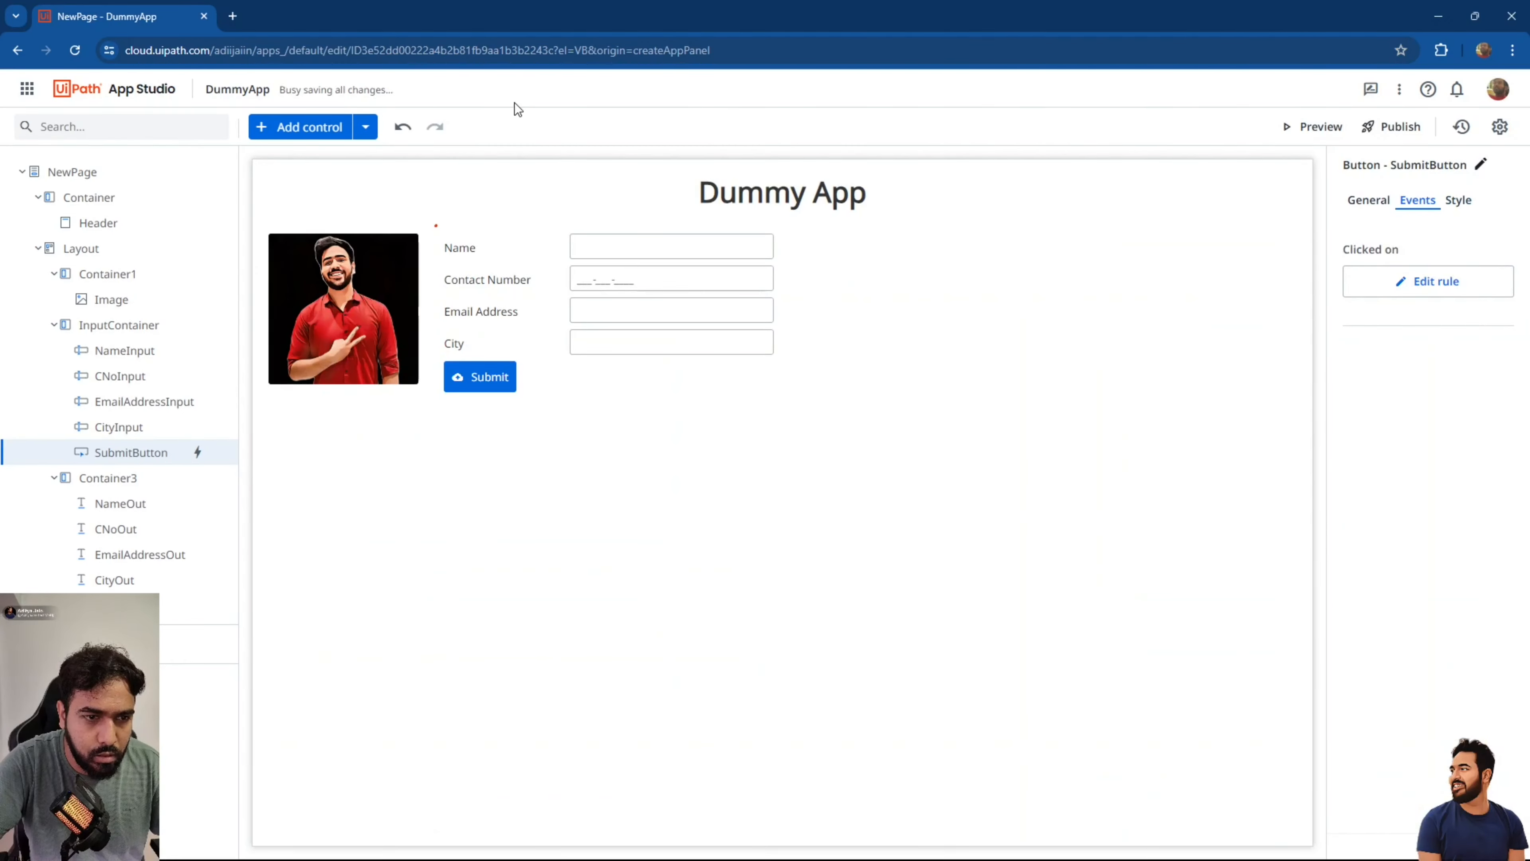
pyautogui.click(1295, 131)
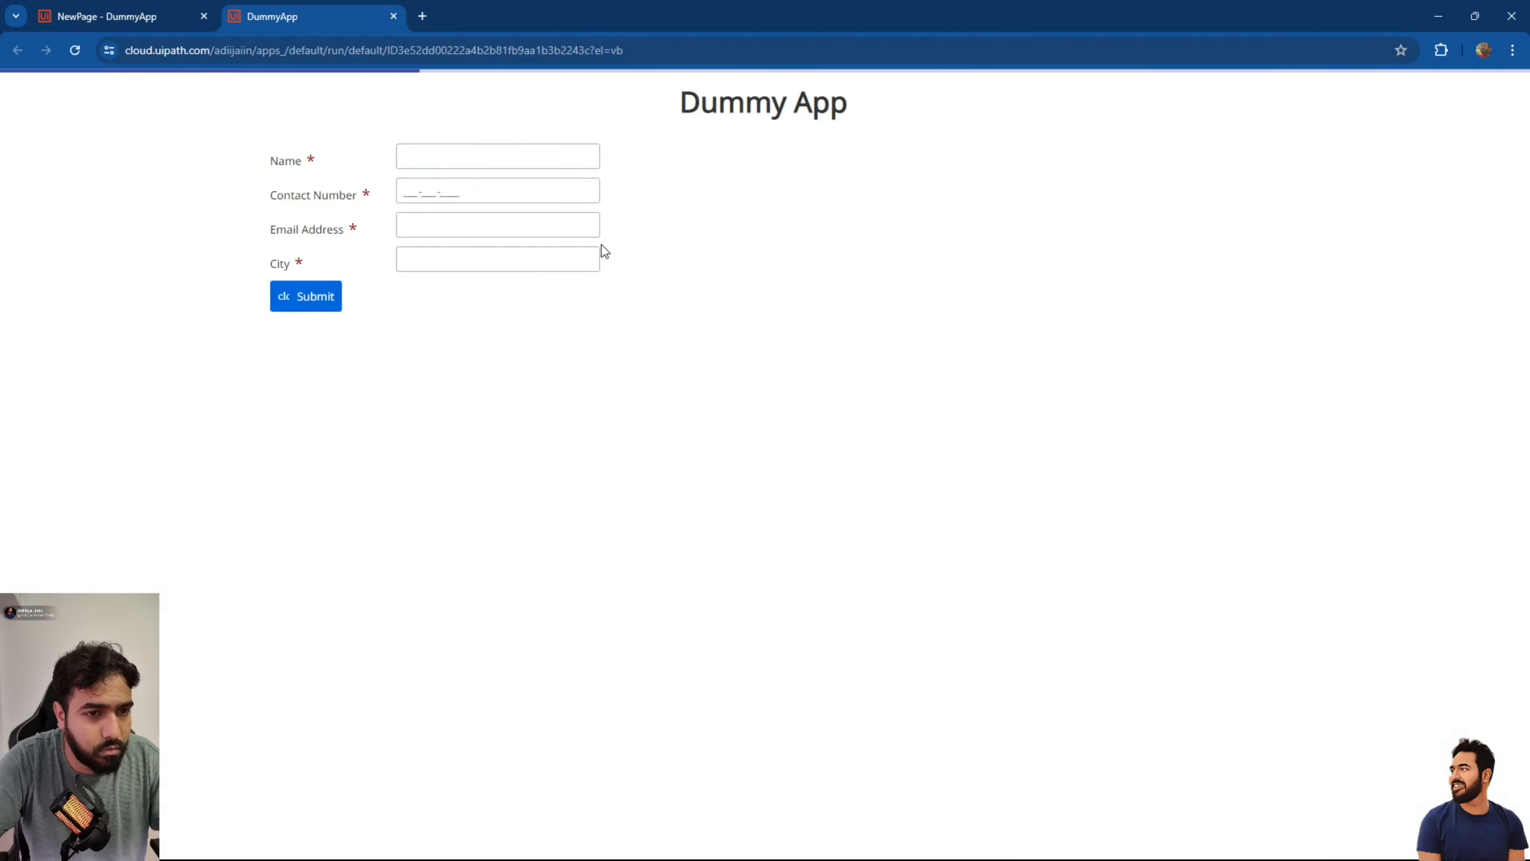
pyautogui.click(439, 161)
pyautogui.click(309, 283)
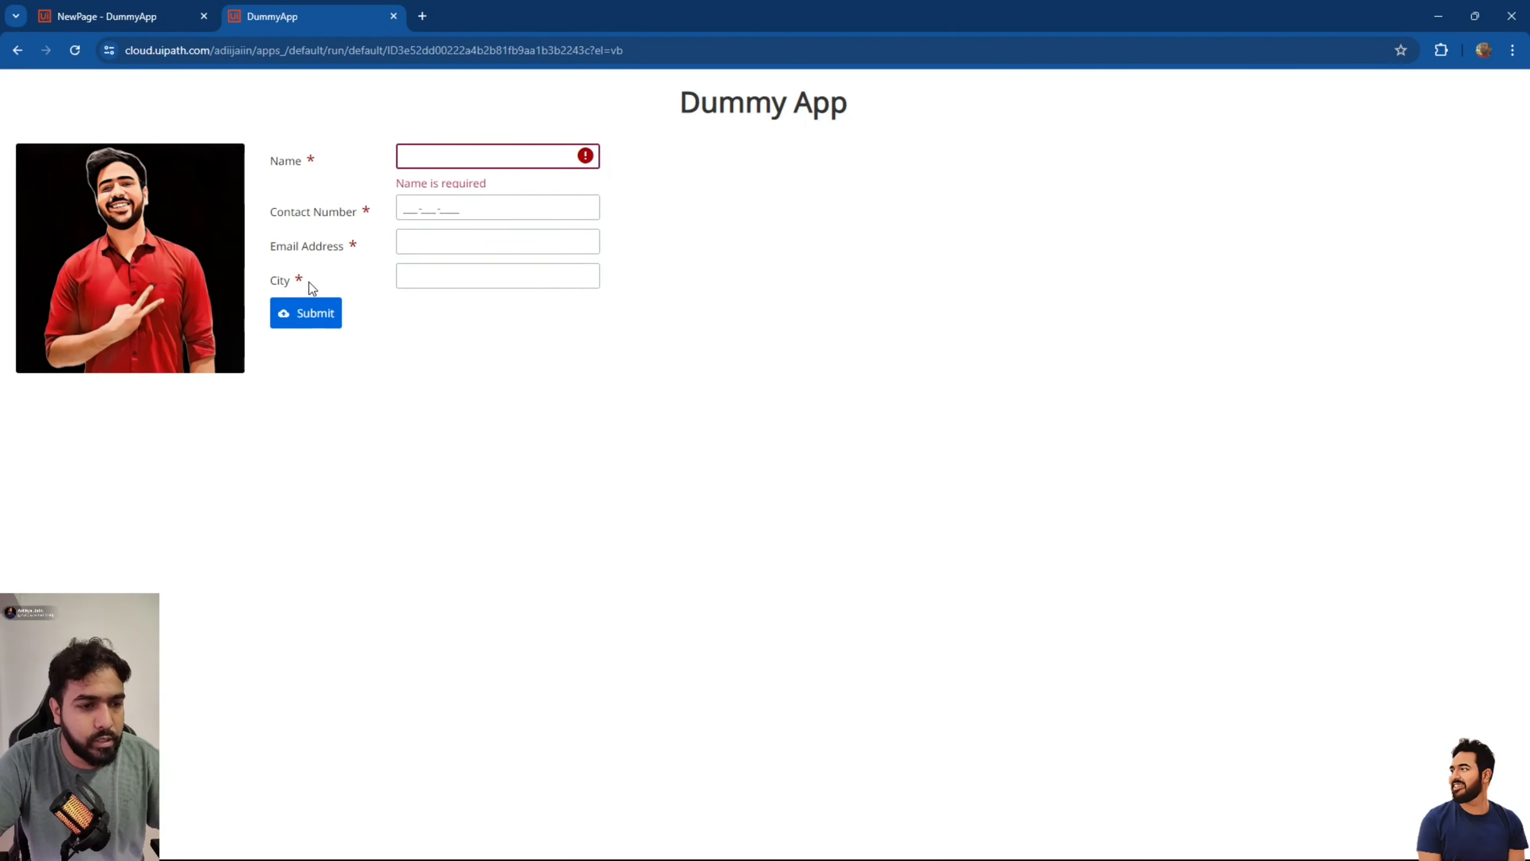
pyautogui.click(311, 316)
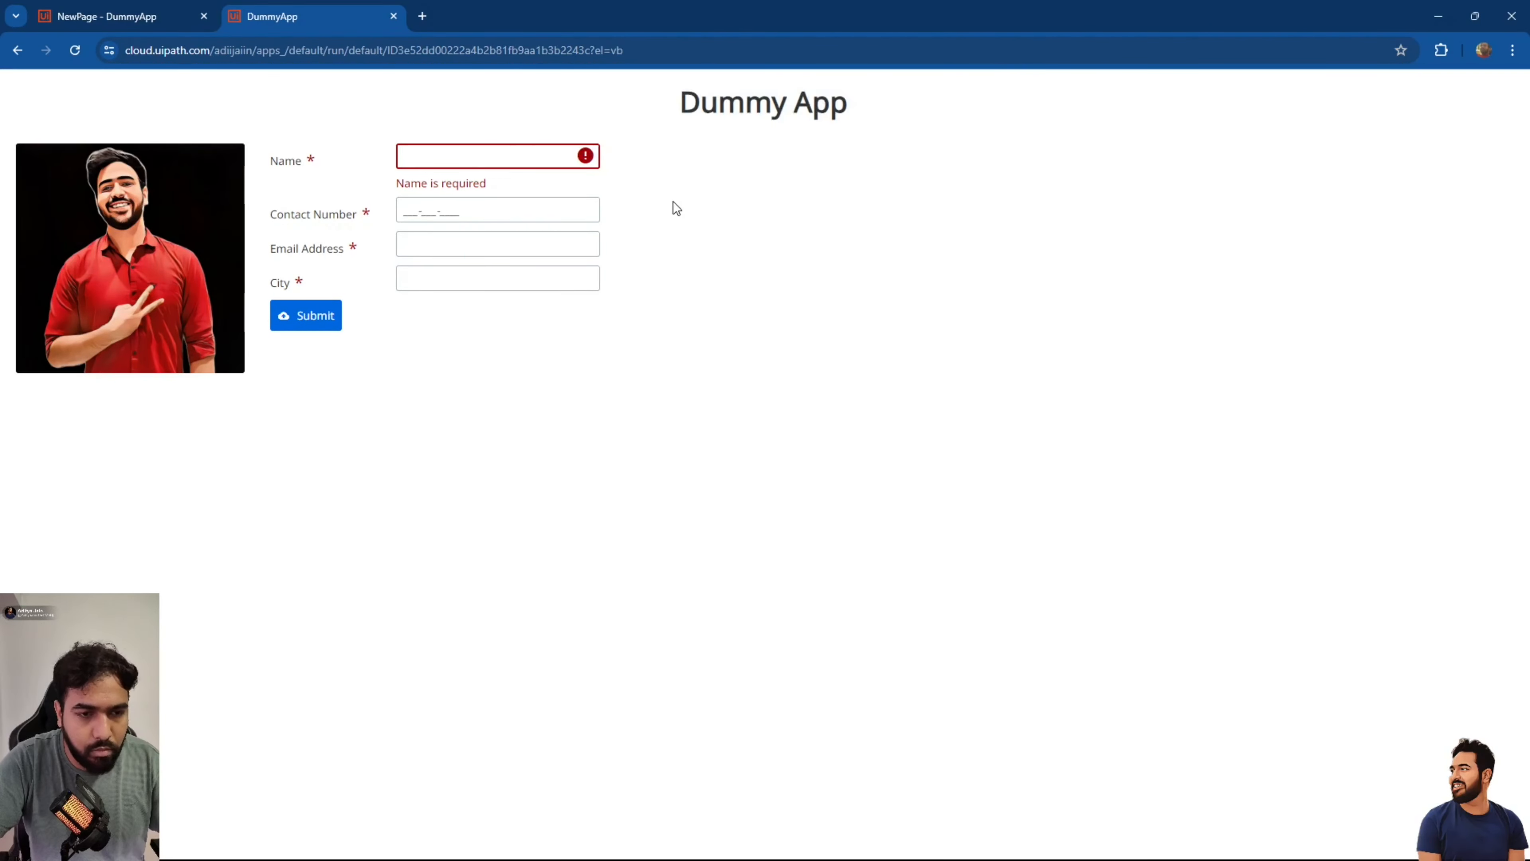
# Enter a name and a contact number, submitting after each to check the empty-field alert.
pyautogui.click(458, 151)
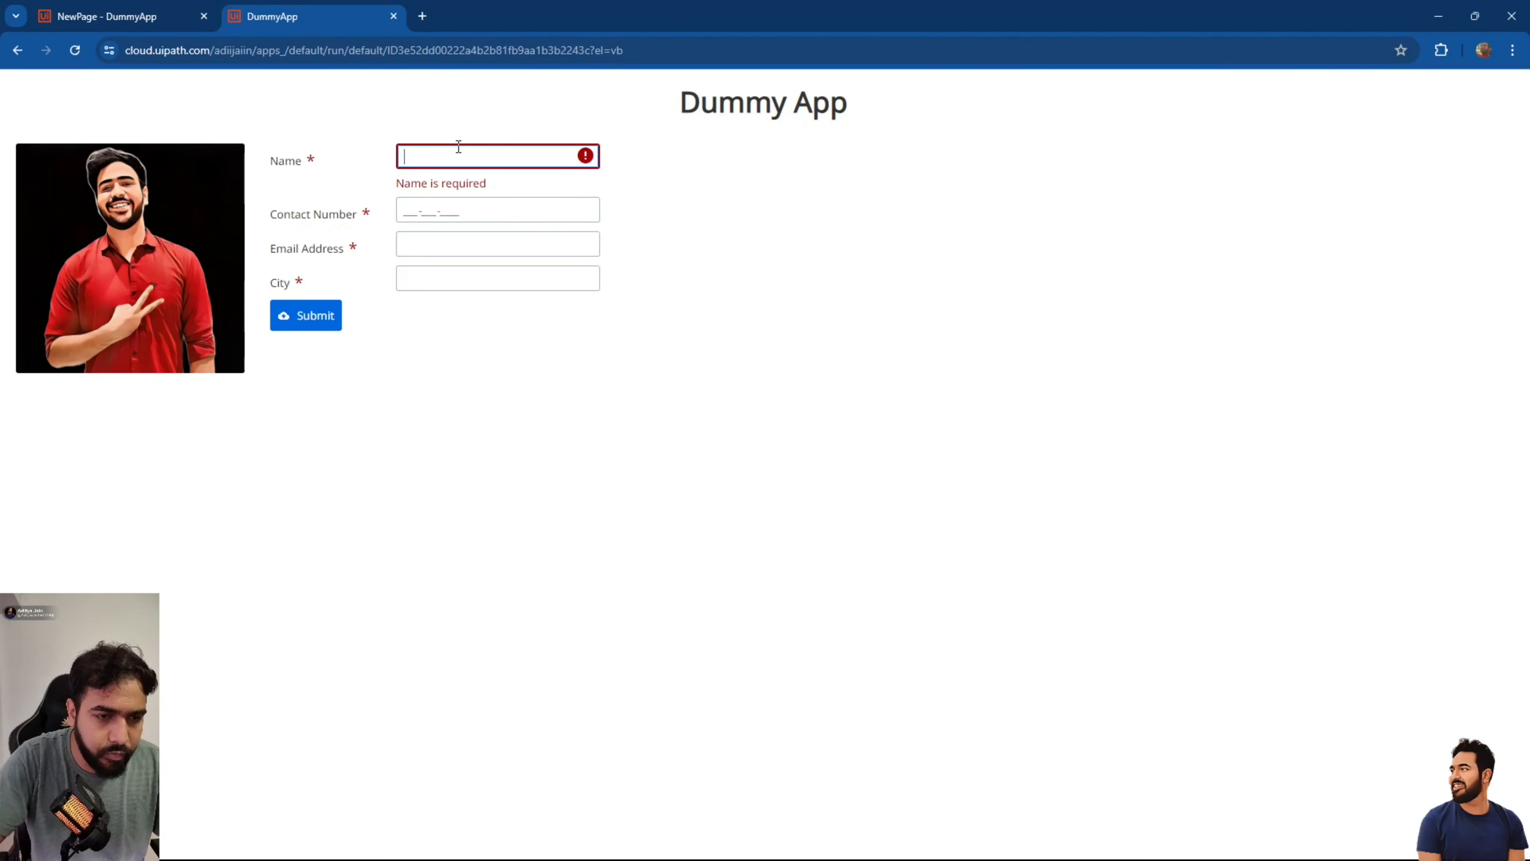
pyautogui.write('Adit')
pyautogui.press('Tab')
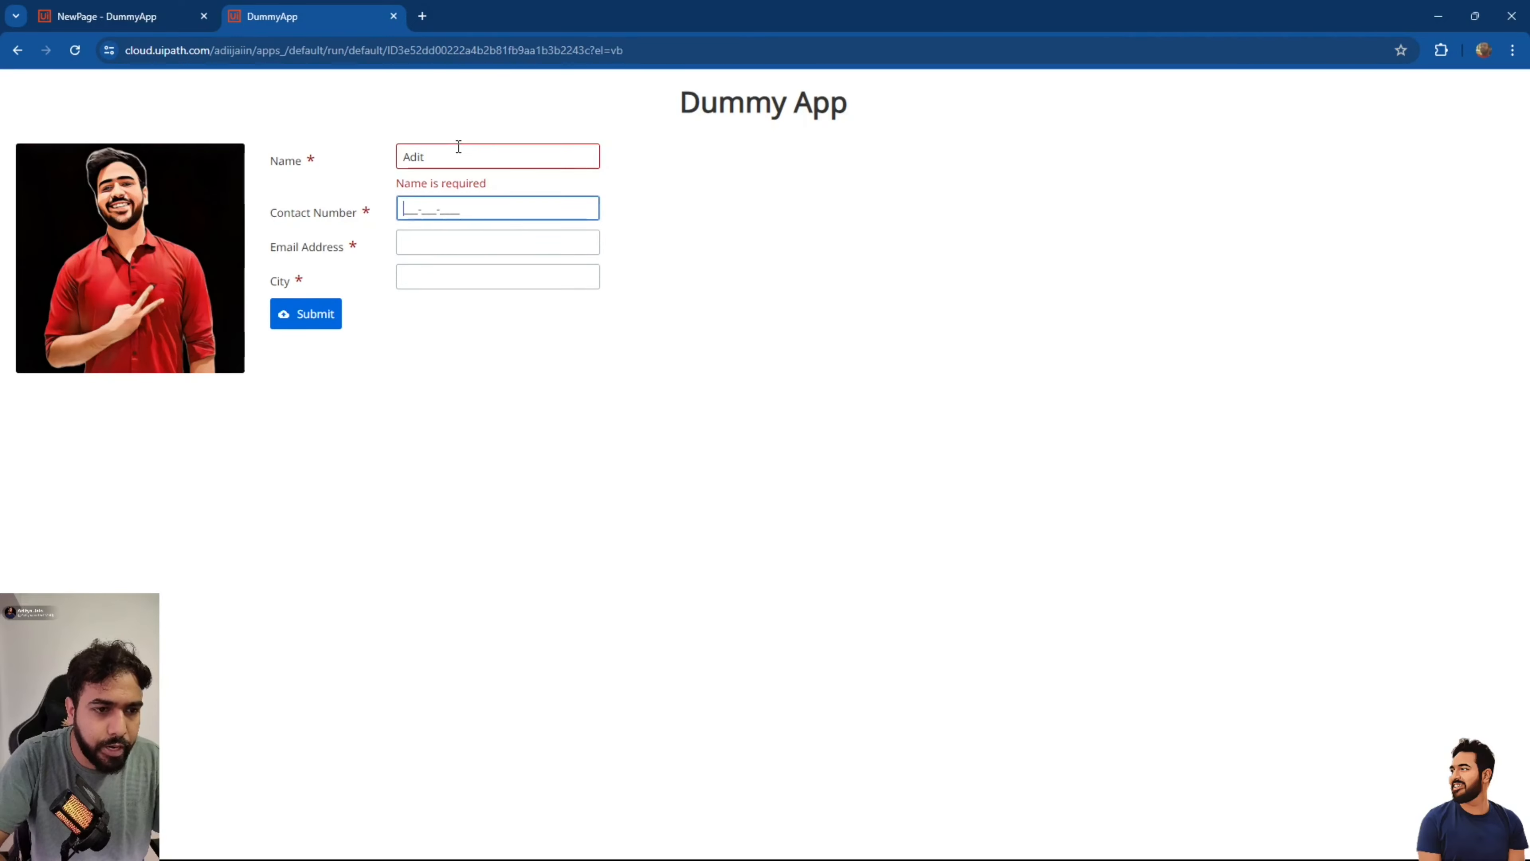
pyautogui.click(311, 307)
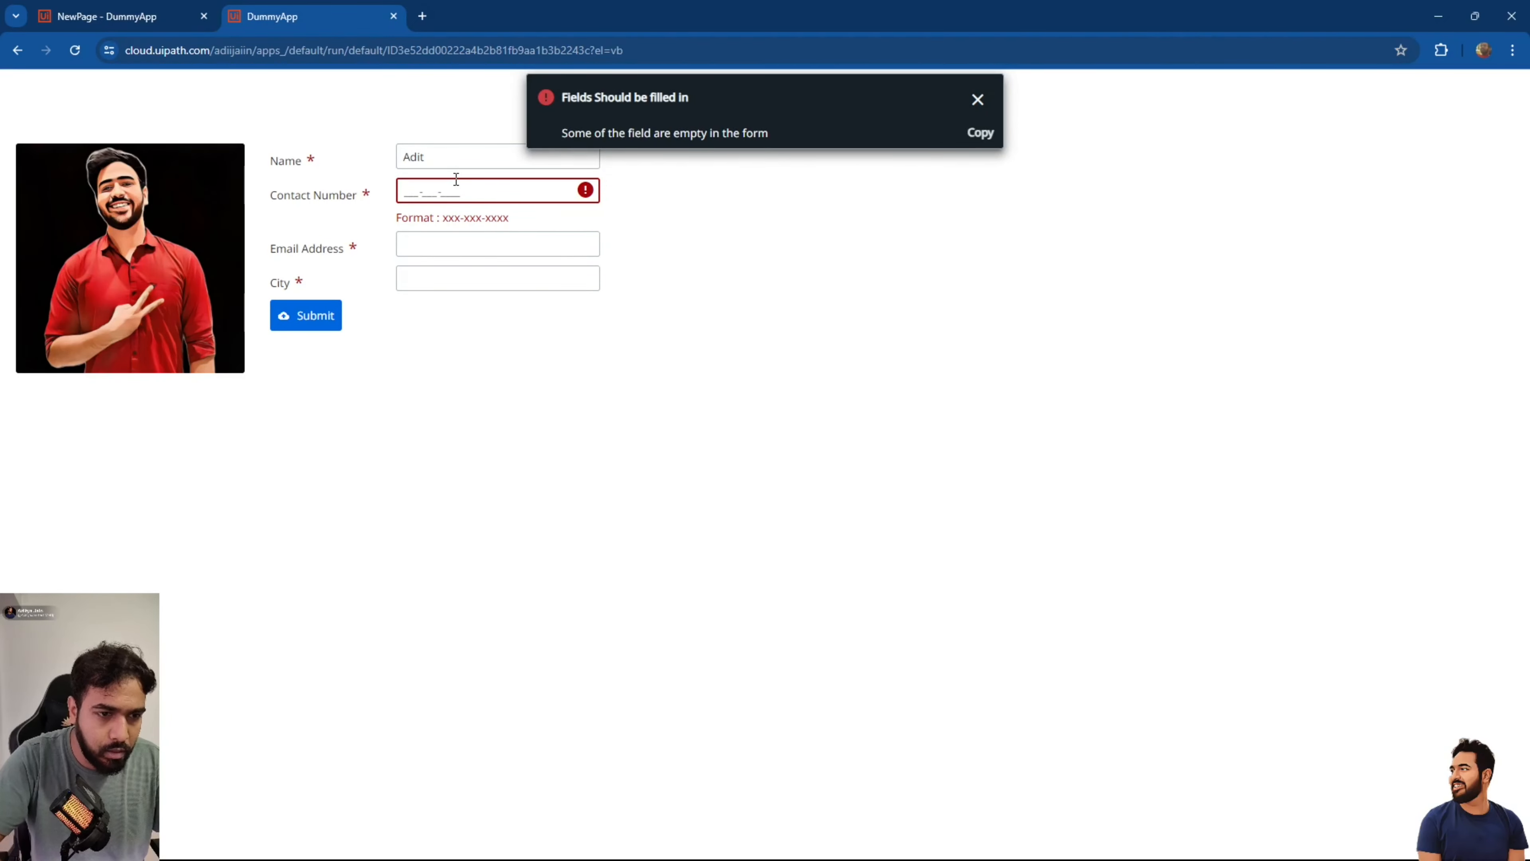
pyautogui.click(483, 202)
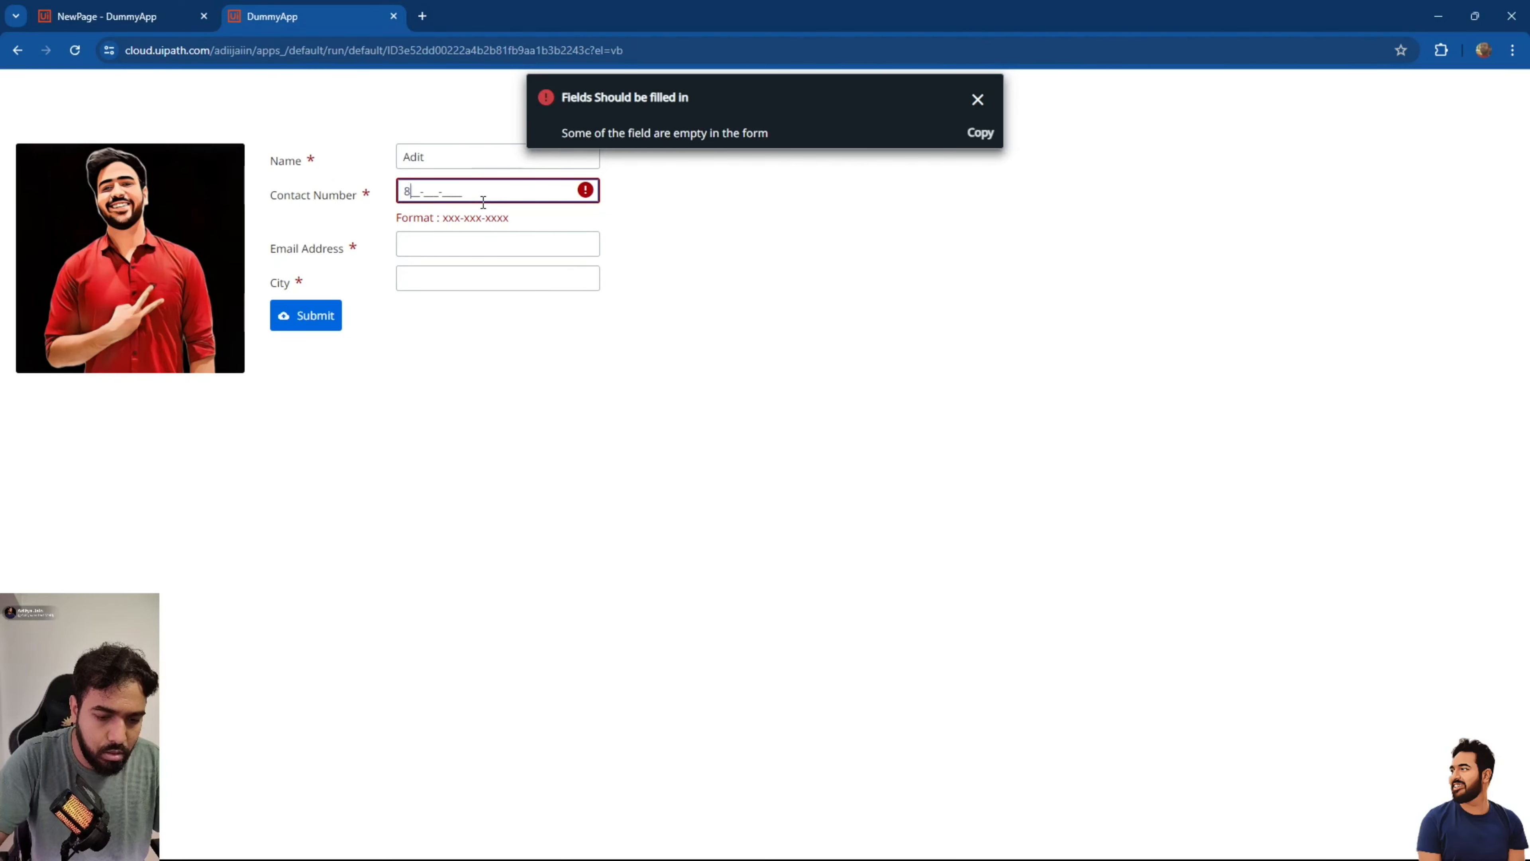
pyautogui.press('Tab')
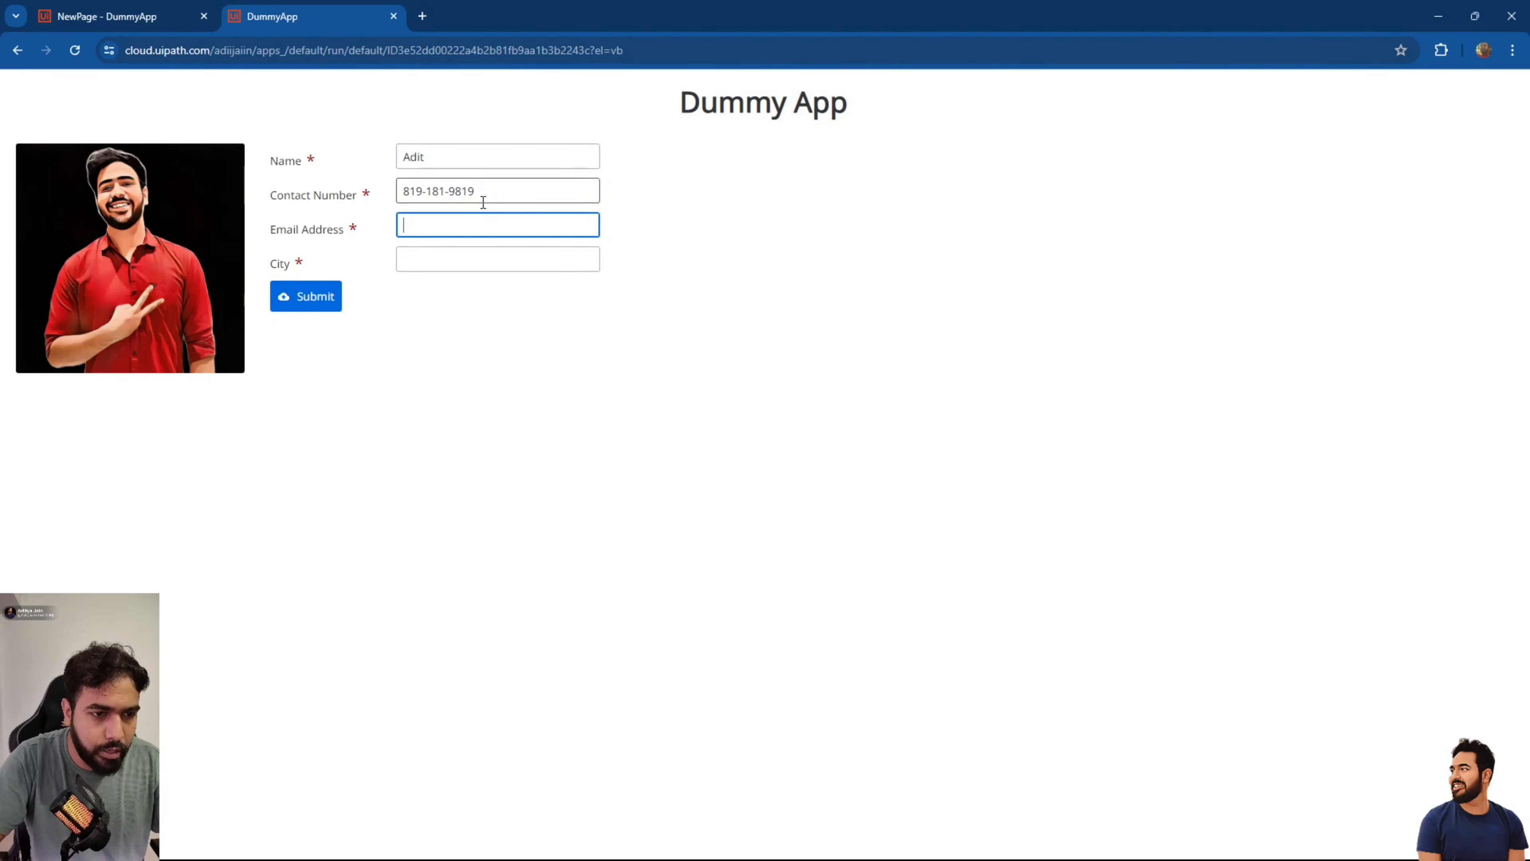
pyautogui.click(317, 296)
# Add an e-mail address, test submitting without a city, then submit the completed form.
pyautogui.click(430, 228)
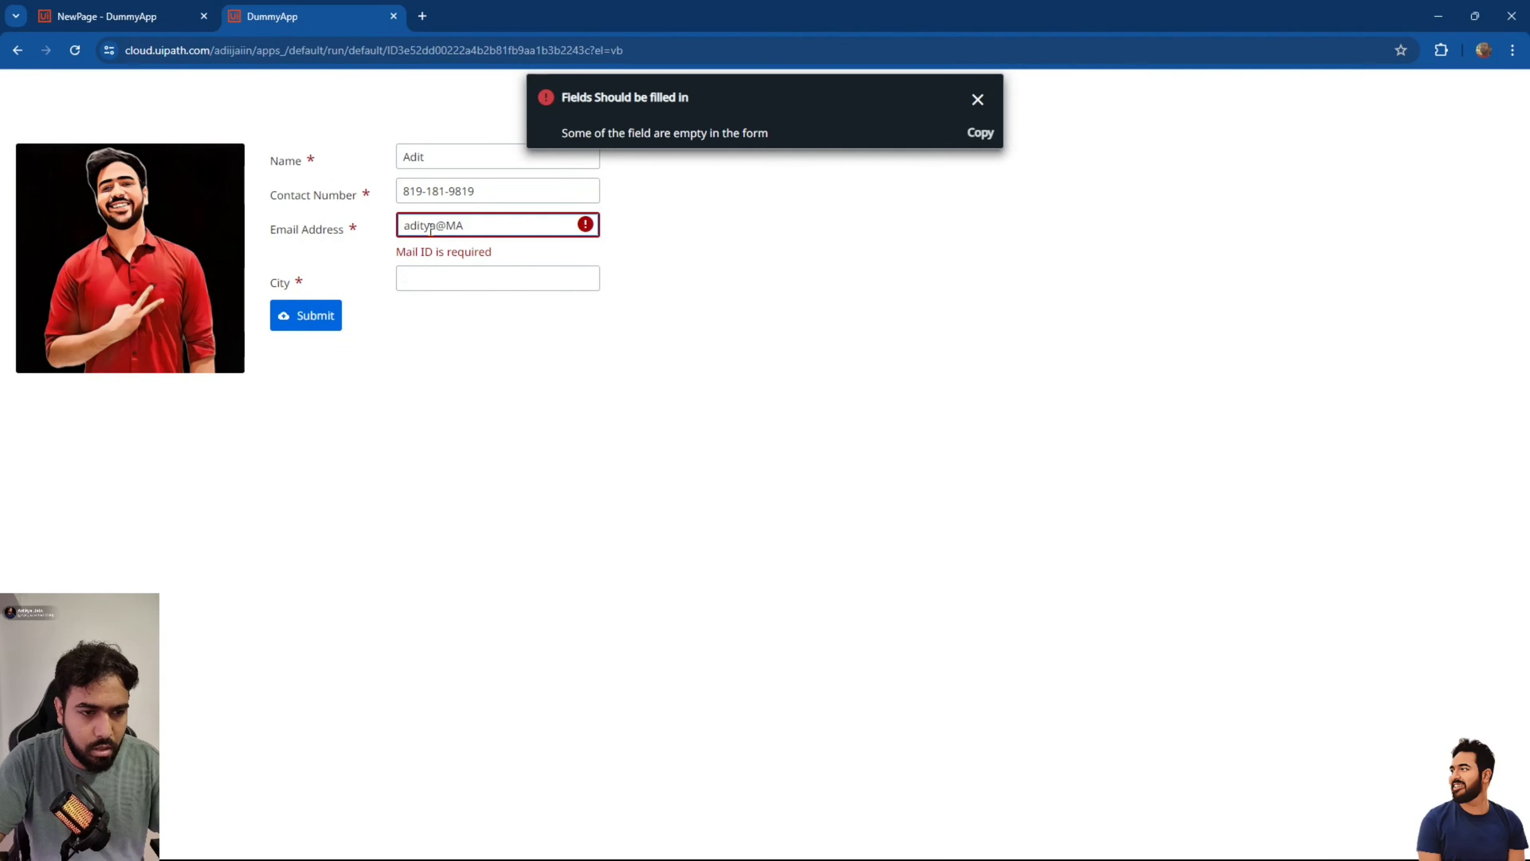
pyautogui.press('Tab')
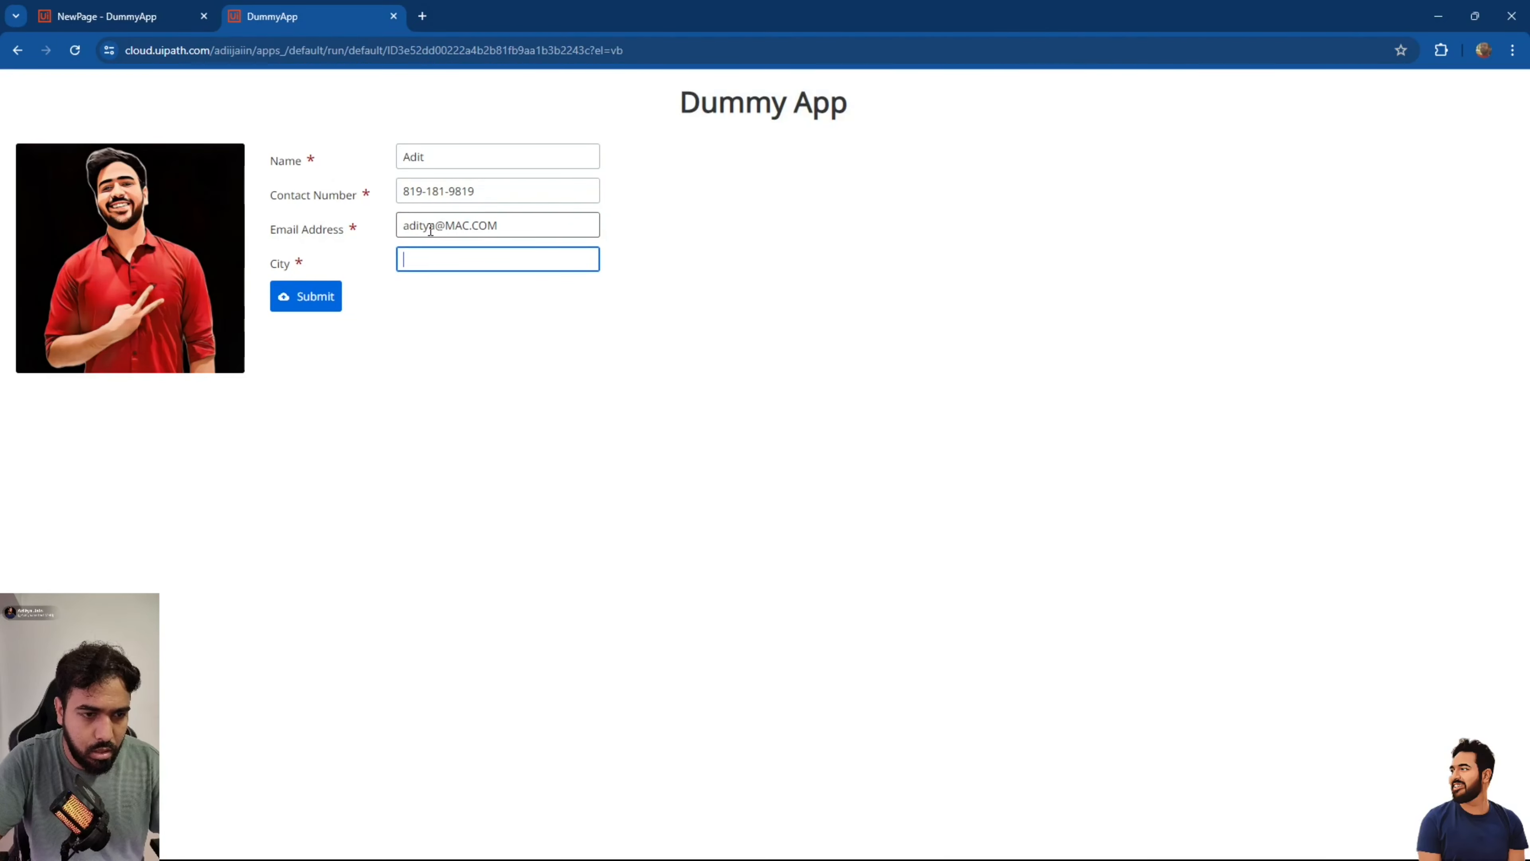
pyautogui.click(325, 296)
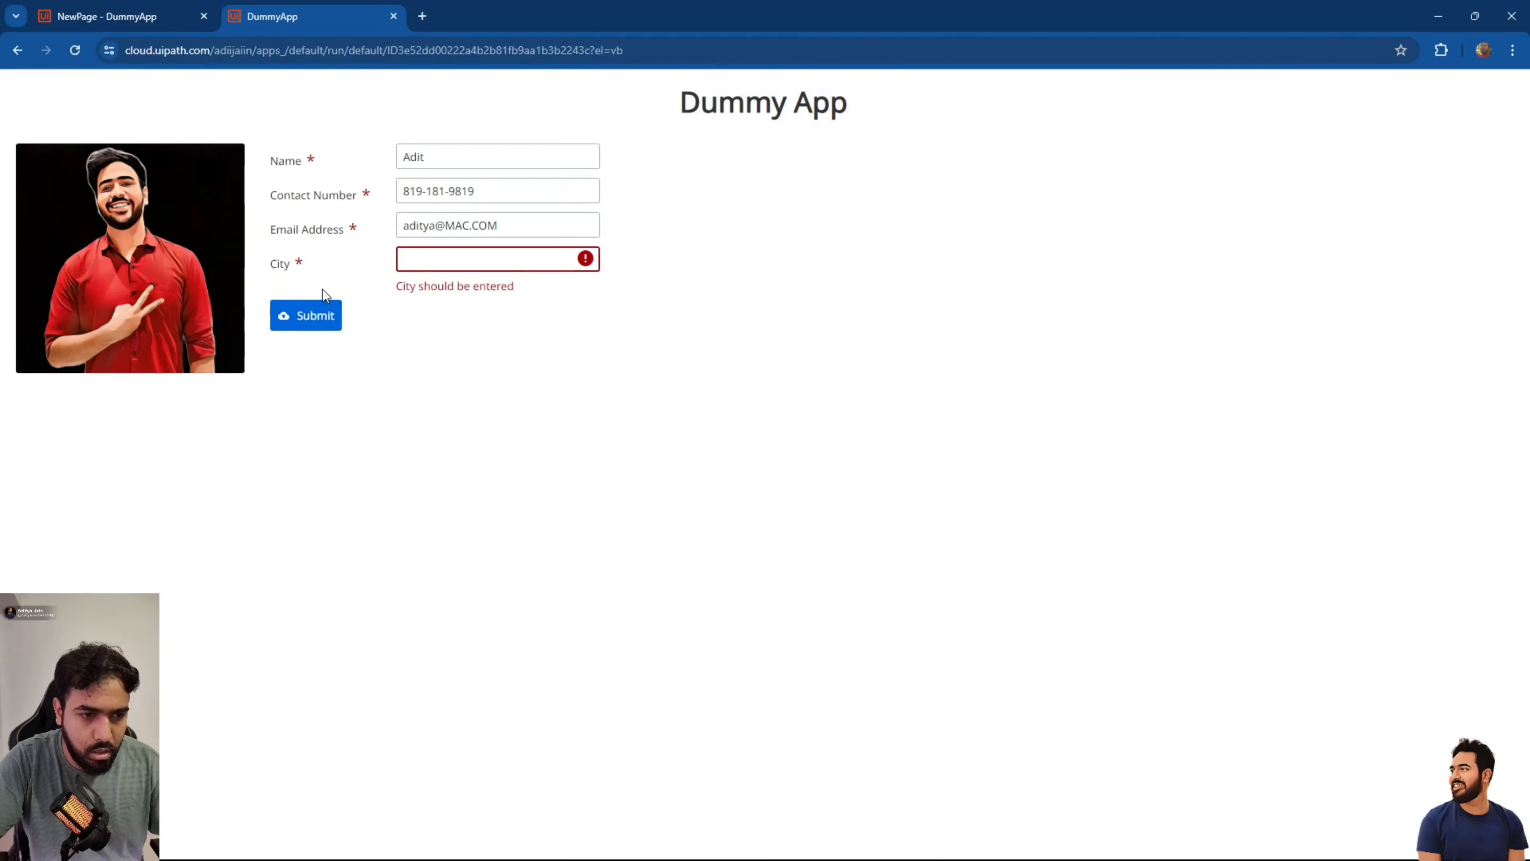
pyautogui.click(319, 316)
pyautogui.click(456, 250)
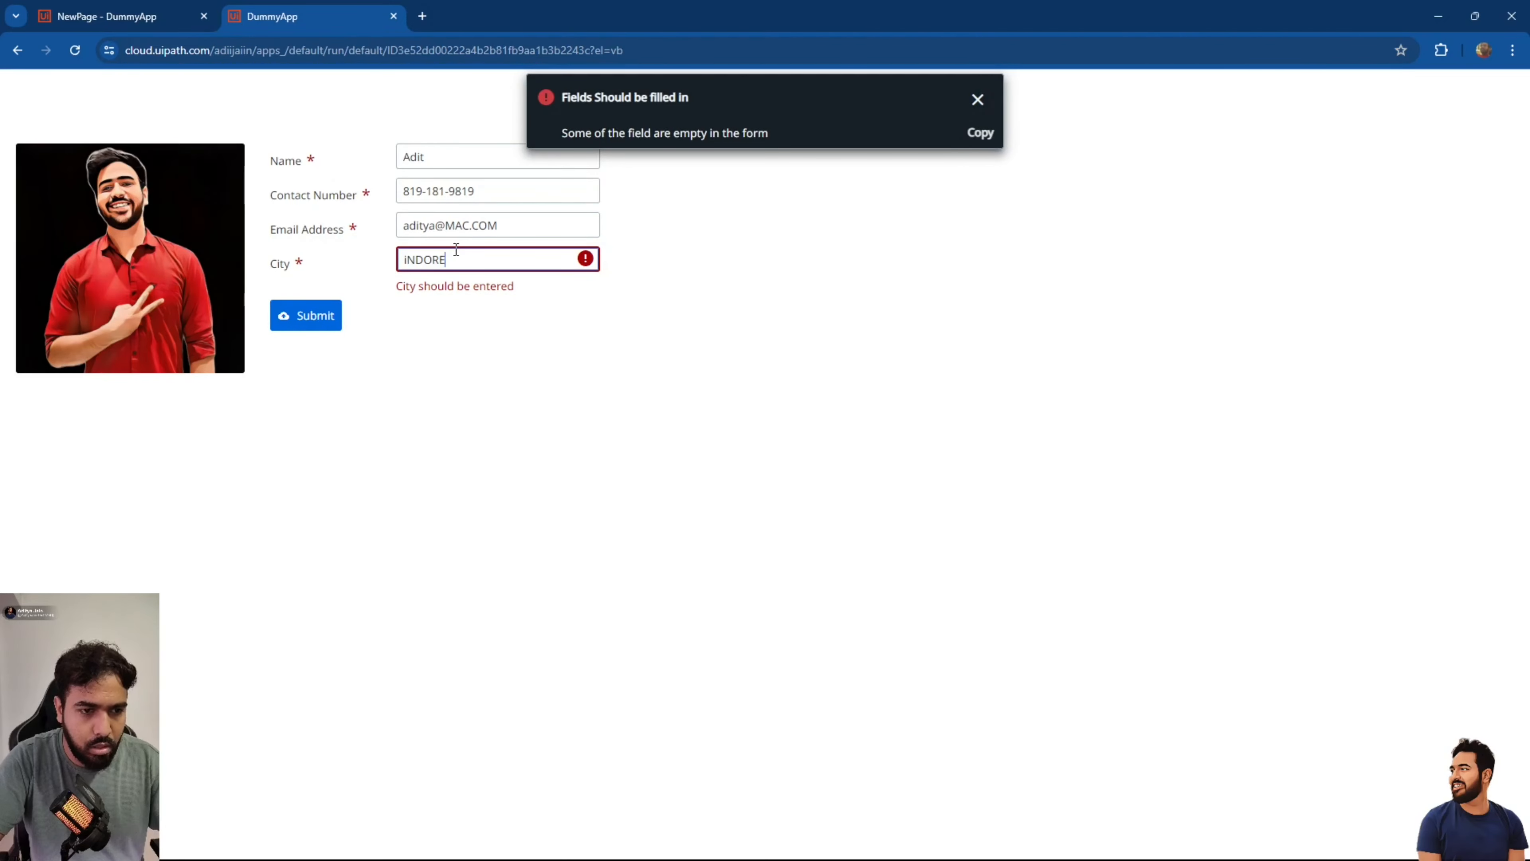
pyautogui.click(333, 307)
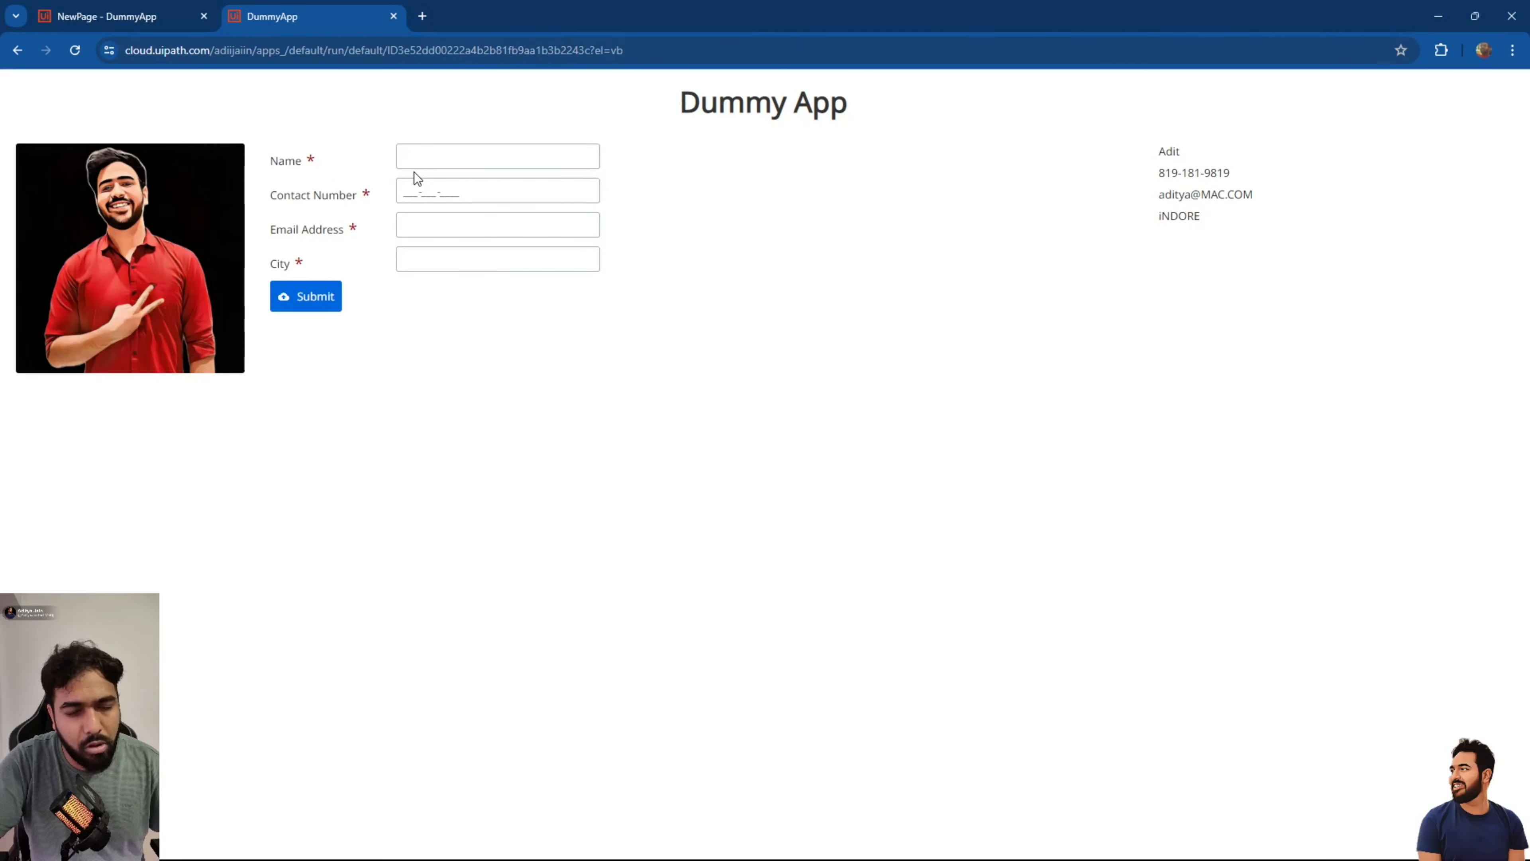
# Click through the Name and Contact Number fields, then close the DummyApp tab.
pyautogui.click(399, 155)
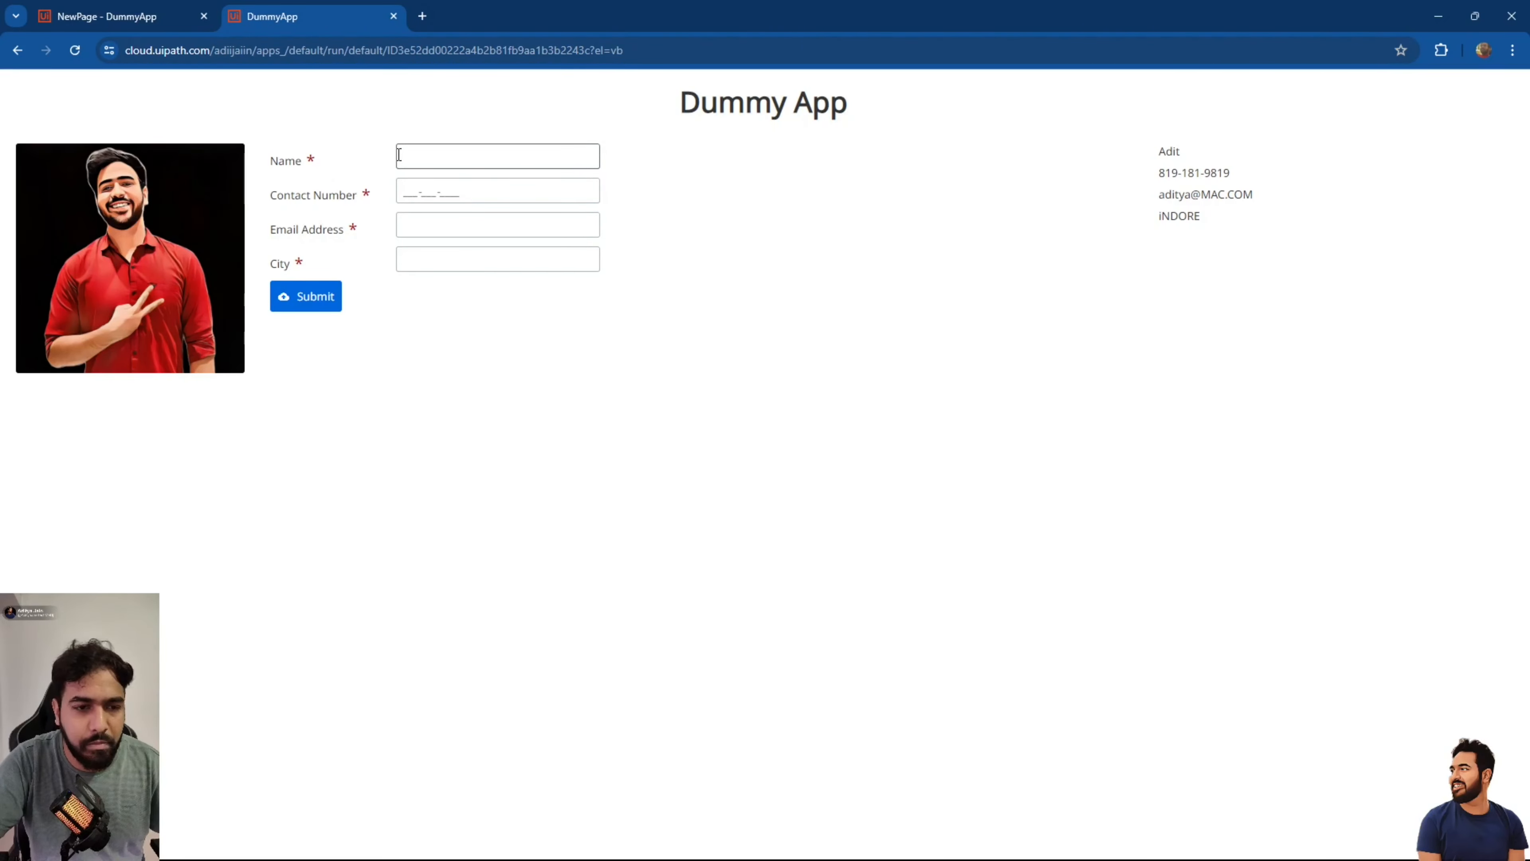
pyautogui.click(402, 185)
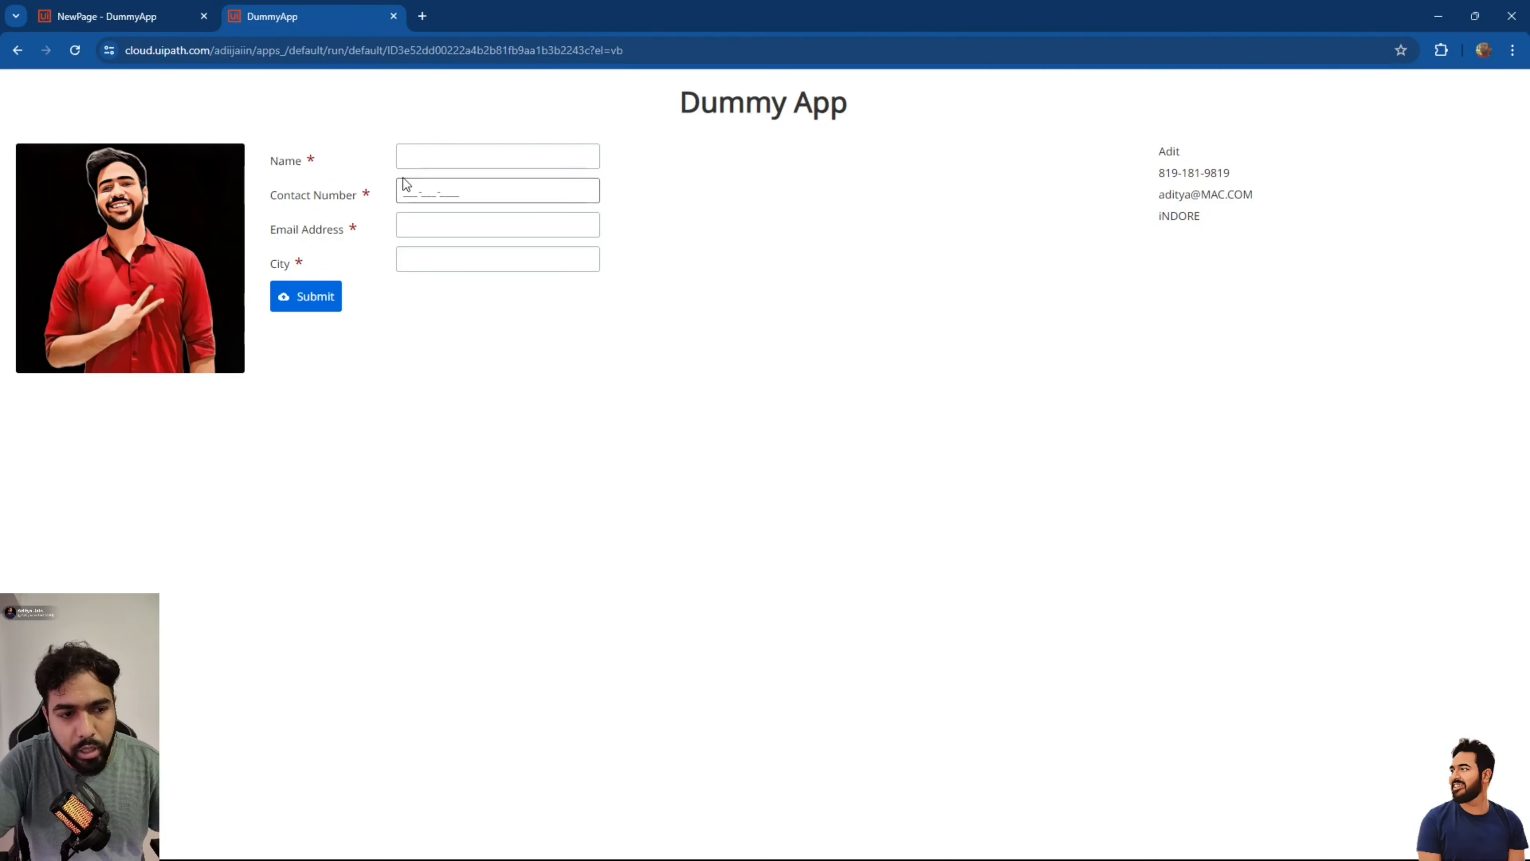
pyautogui.click(494, 318)
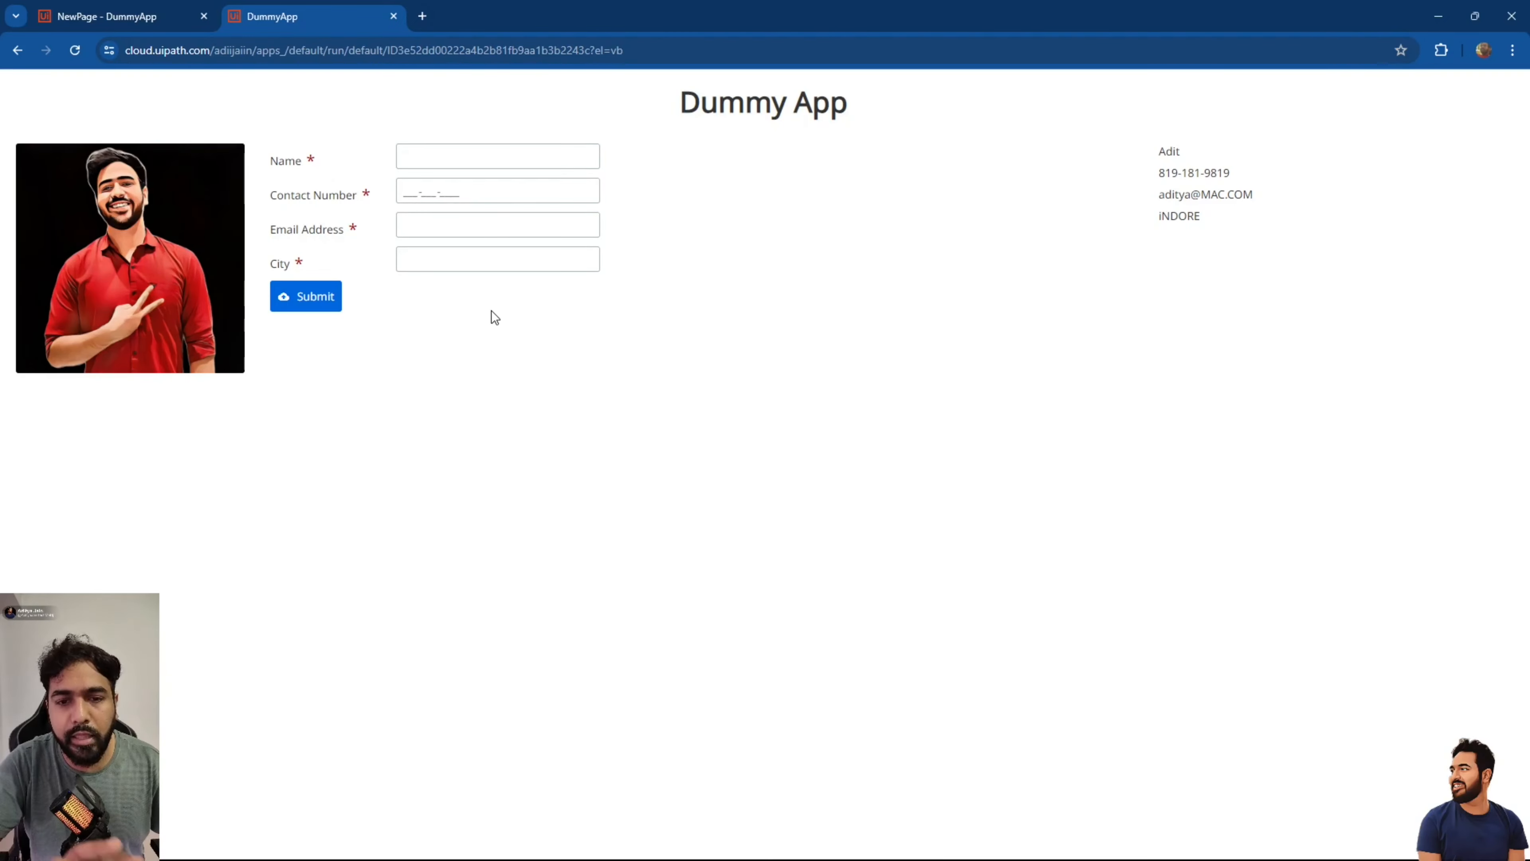
pyautogui.click(395, 16)
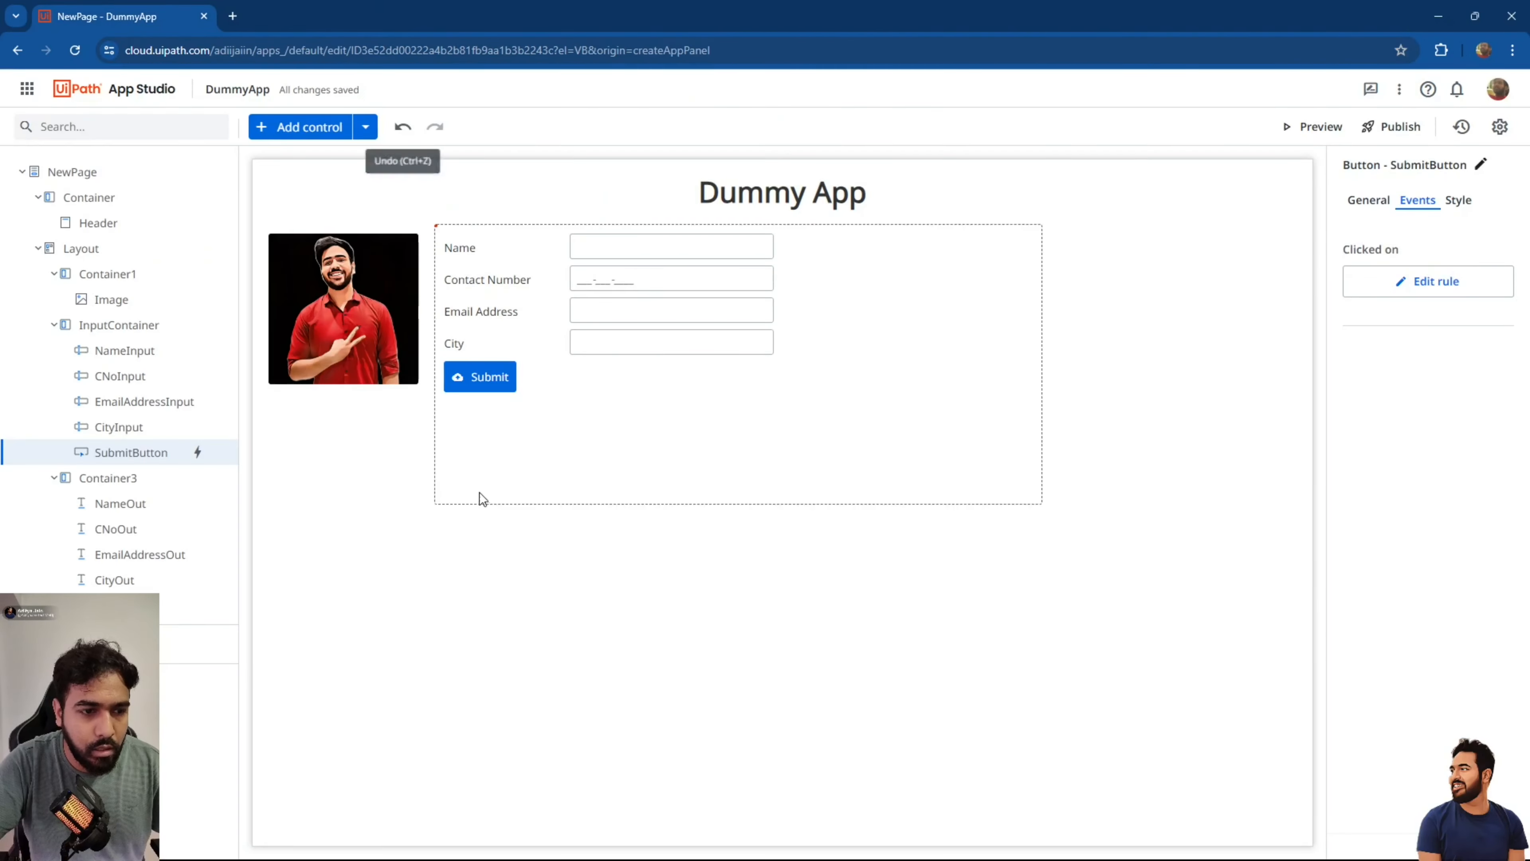
# Place a new button below Submit in the InputContainer and label it 'Clear'.
pyautogui.click(543, 382)
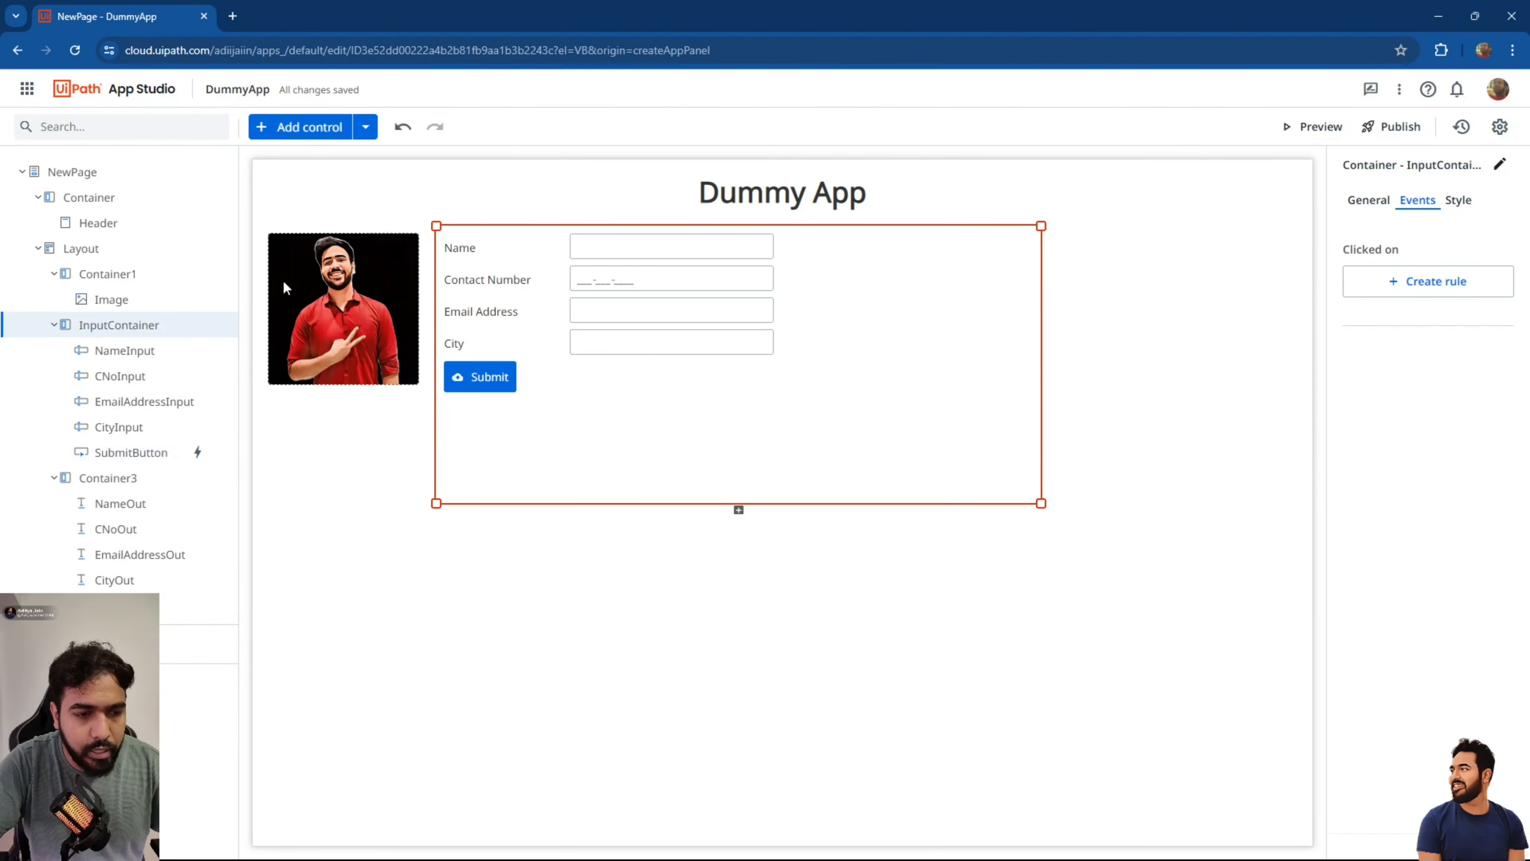
pyautogui.click(283, 128)
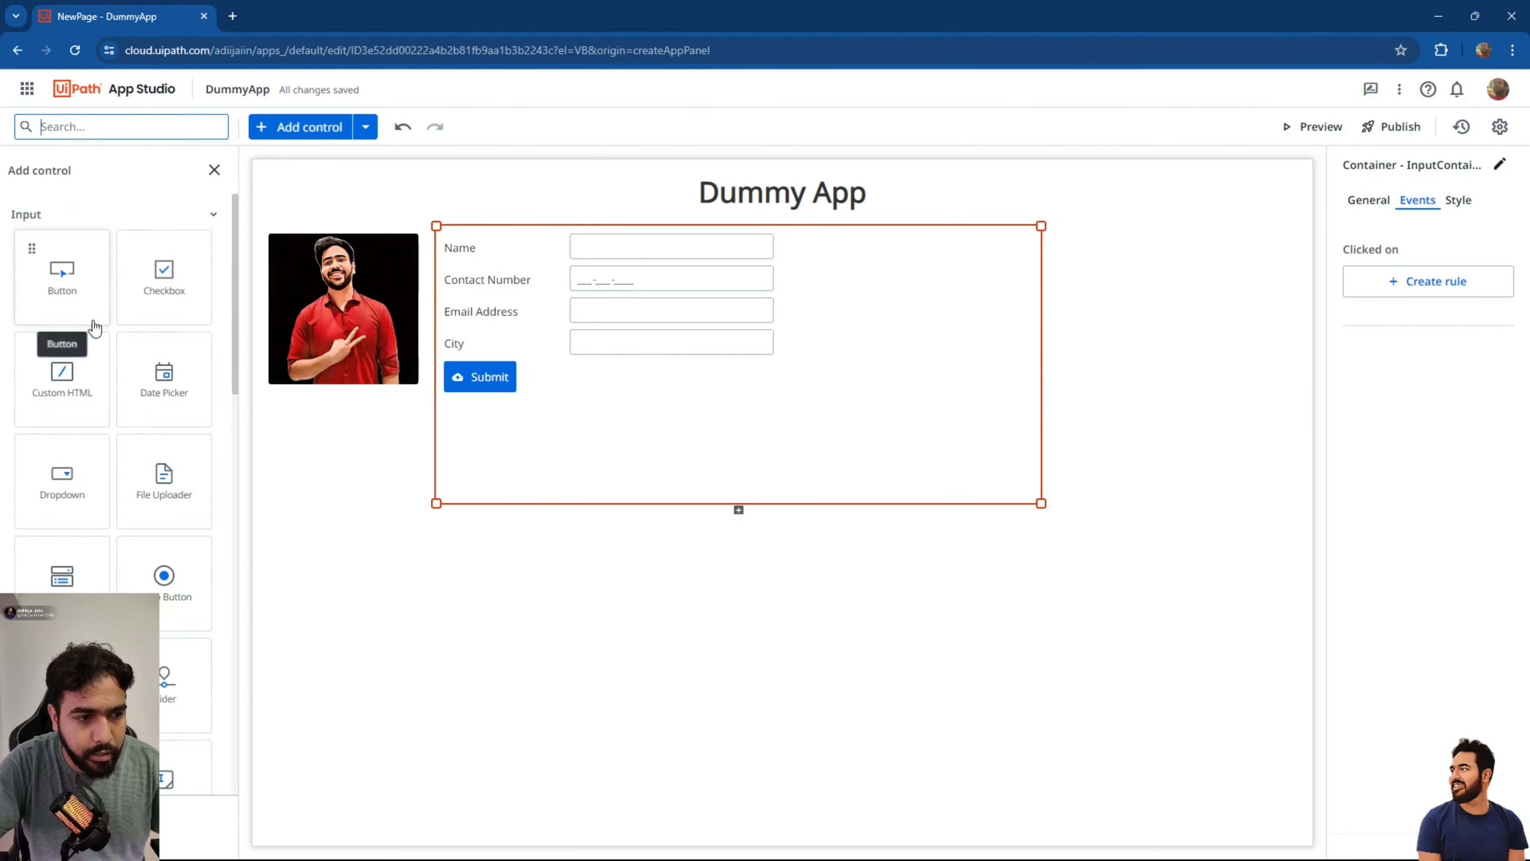
pyautogui.moveTo(85, 314); pyautogui.dragTo(488, 423)
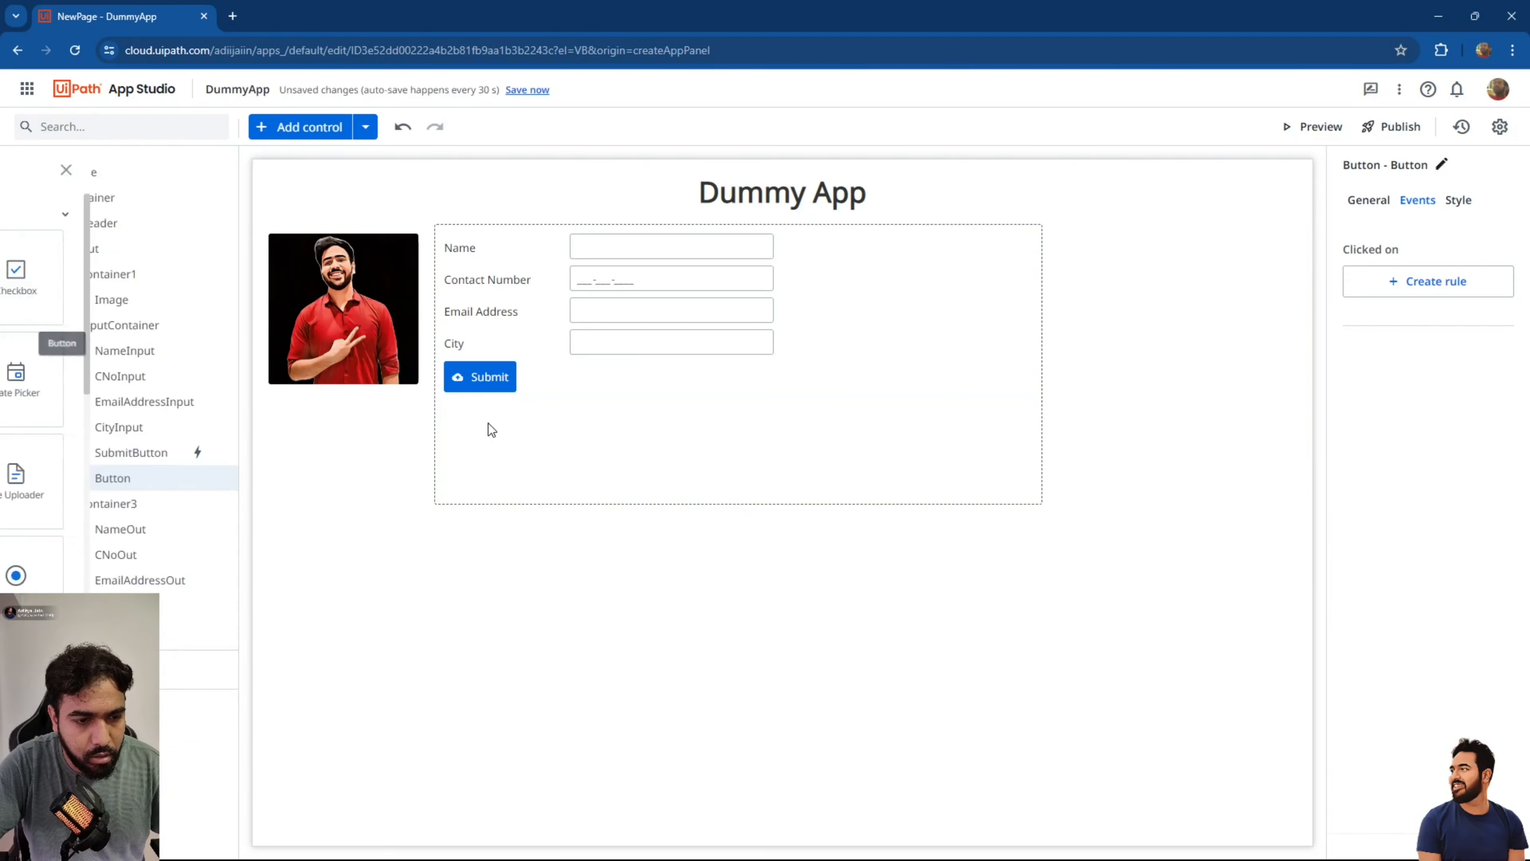
pyautogui.click(1380, 202)
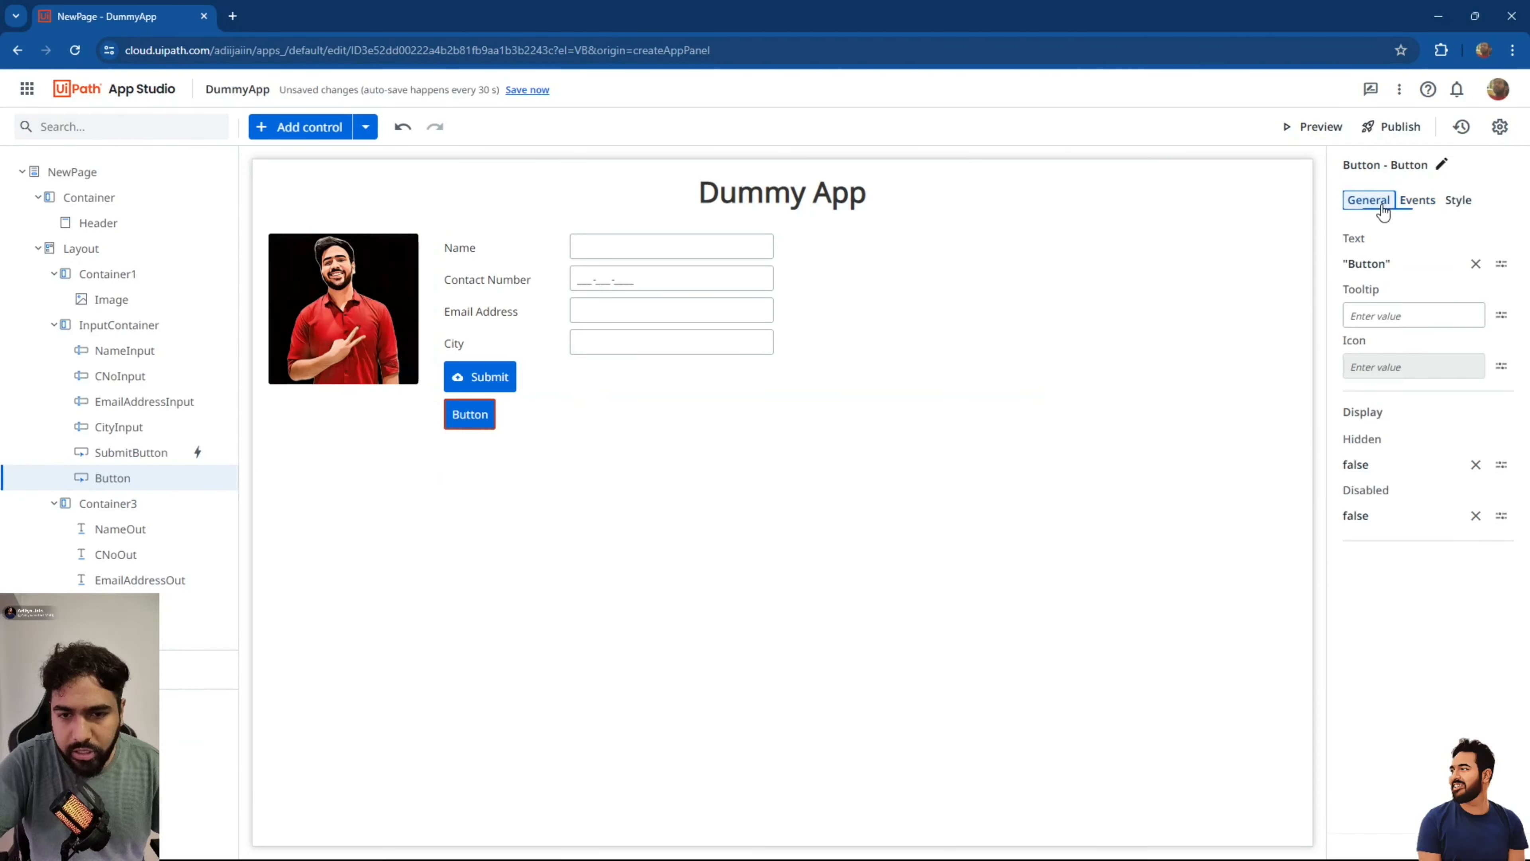
pyautogui.click(1470, 264)
pyautogui.write('"c')
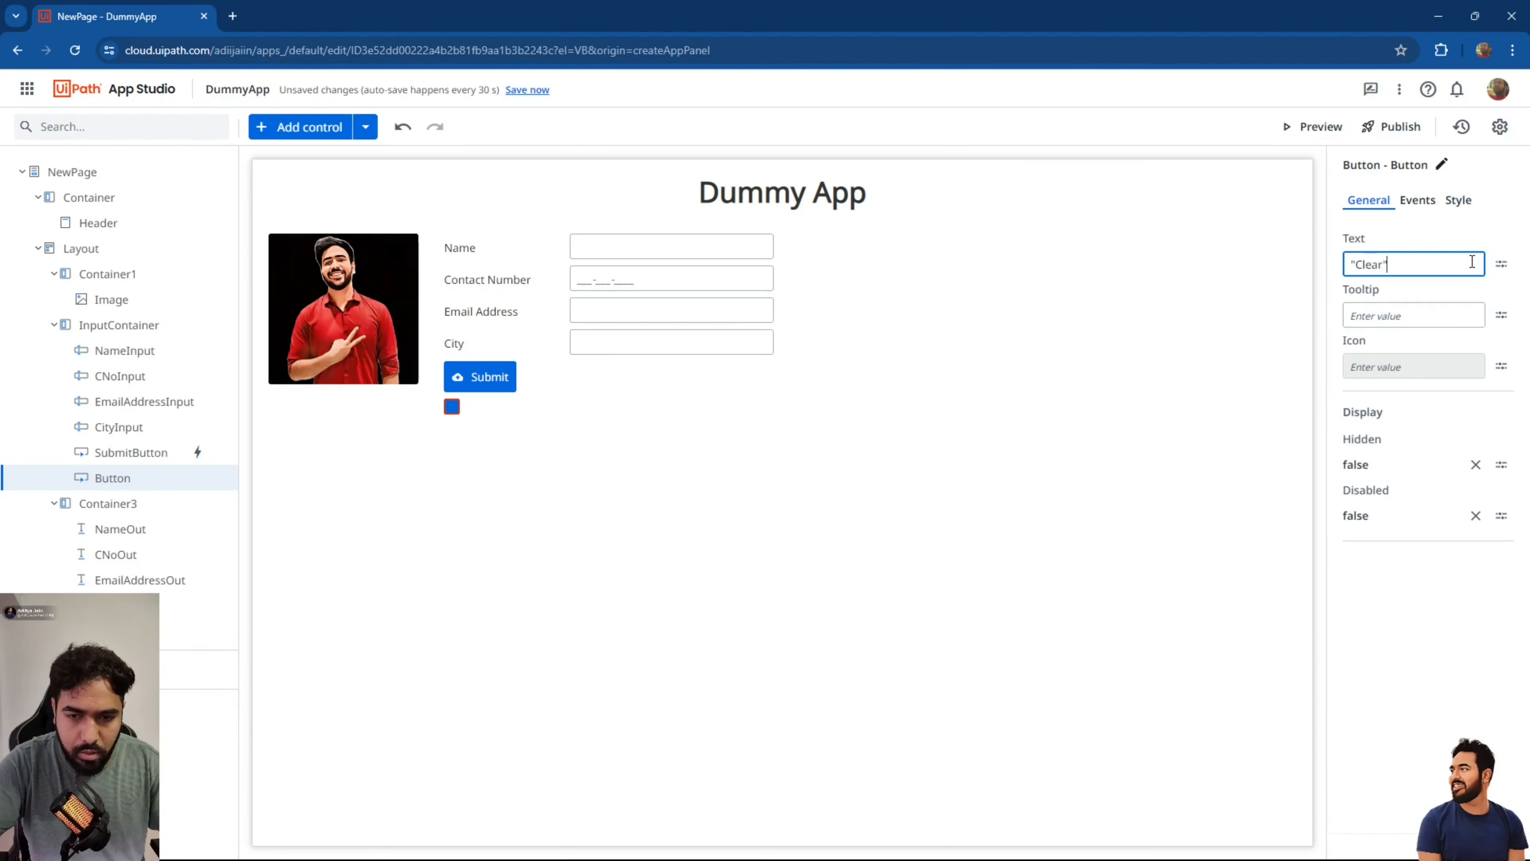
pyautogui.write('lear"')
pyautogui.click(1265, 344)
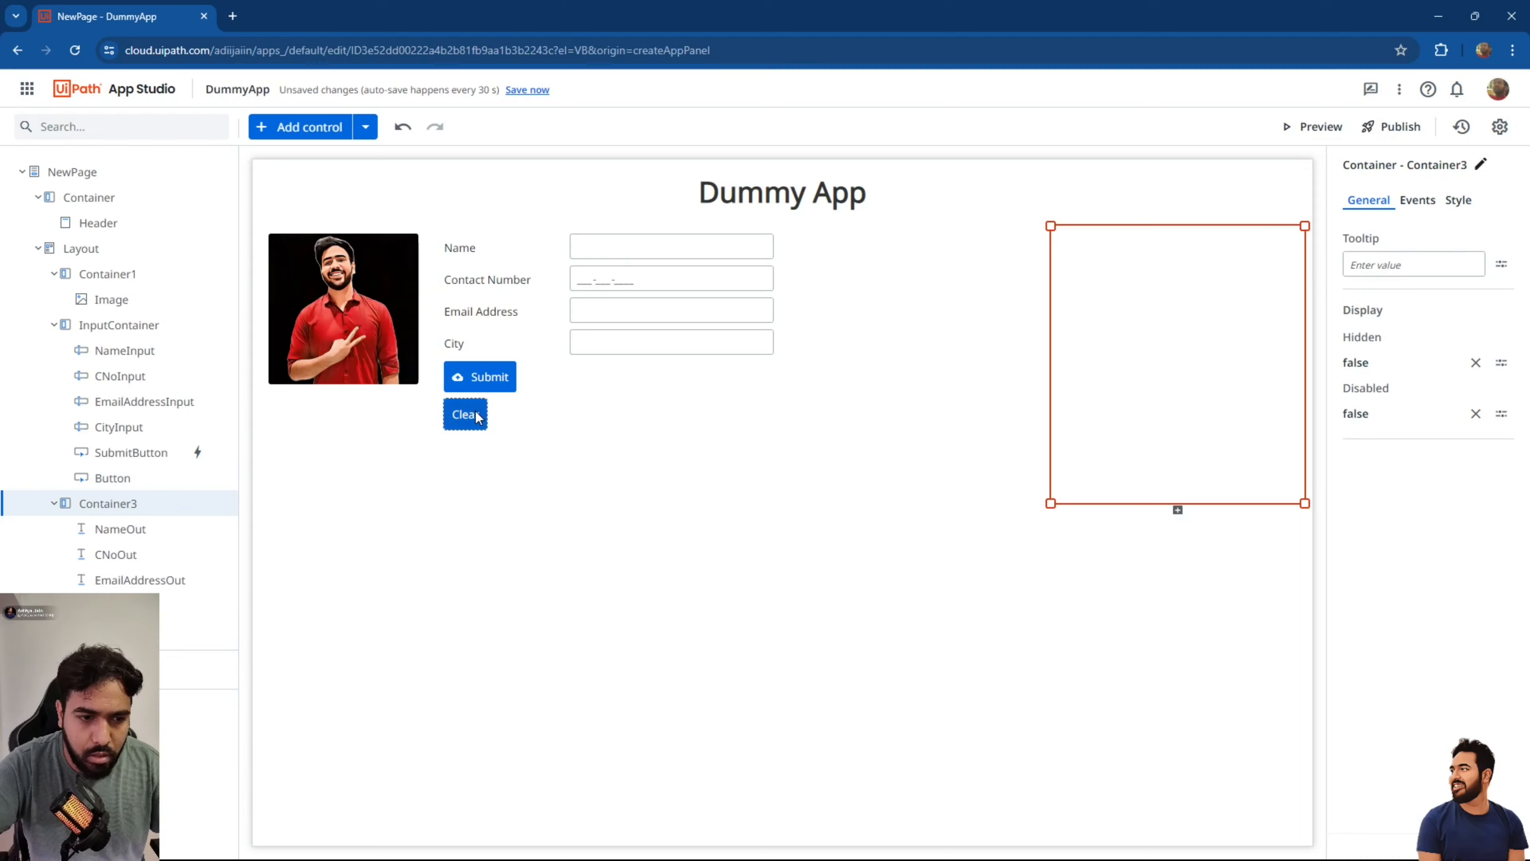
# Give the Clear button the 'close' icon found by searching the icon list.
pyautogui.click(462, 414)
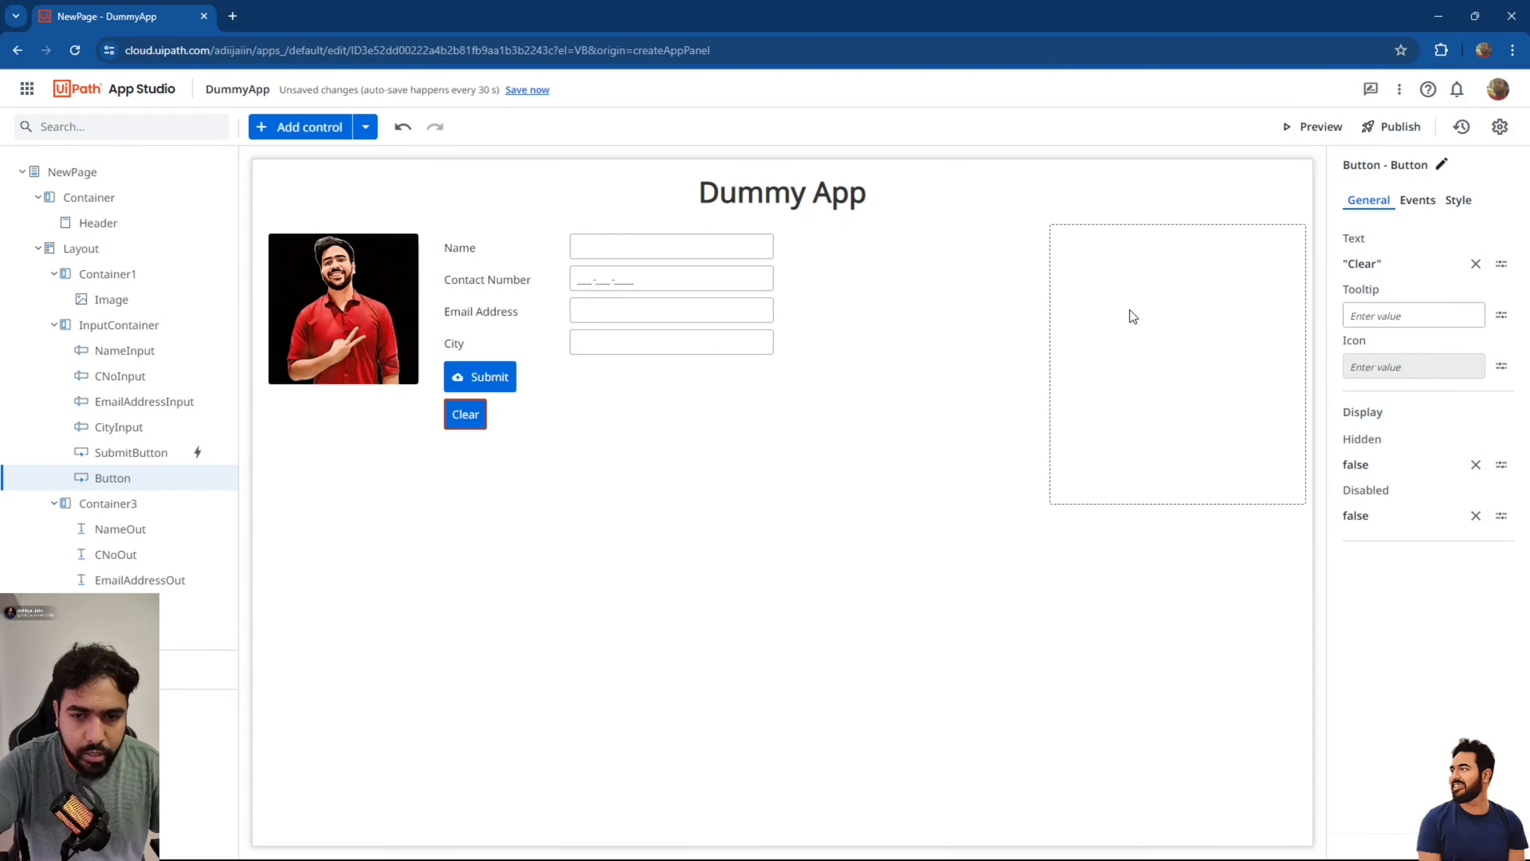
pyautogui.click(1500, 365)
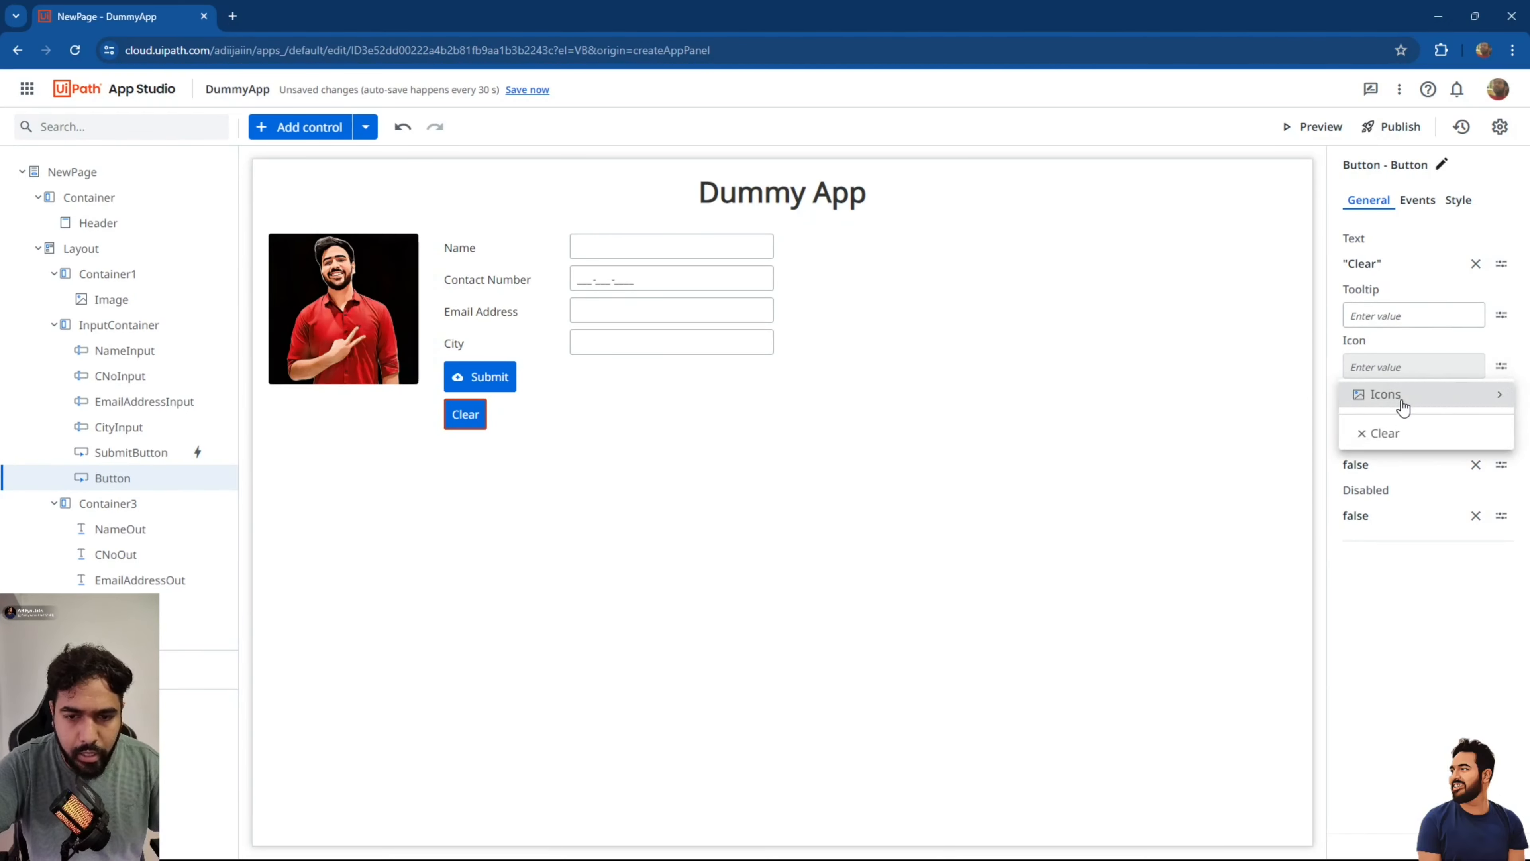
pyautogui.moveTo(1342, 395)
pyautogui.click(1271, 402)
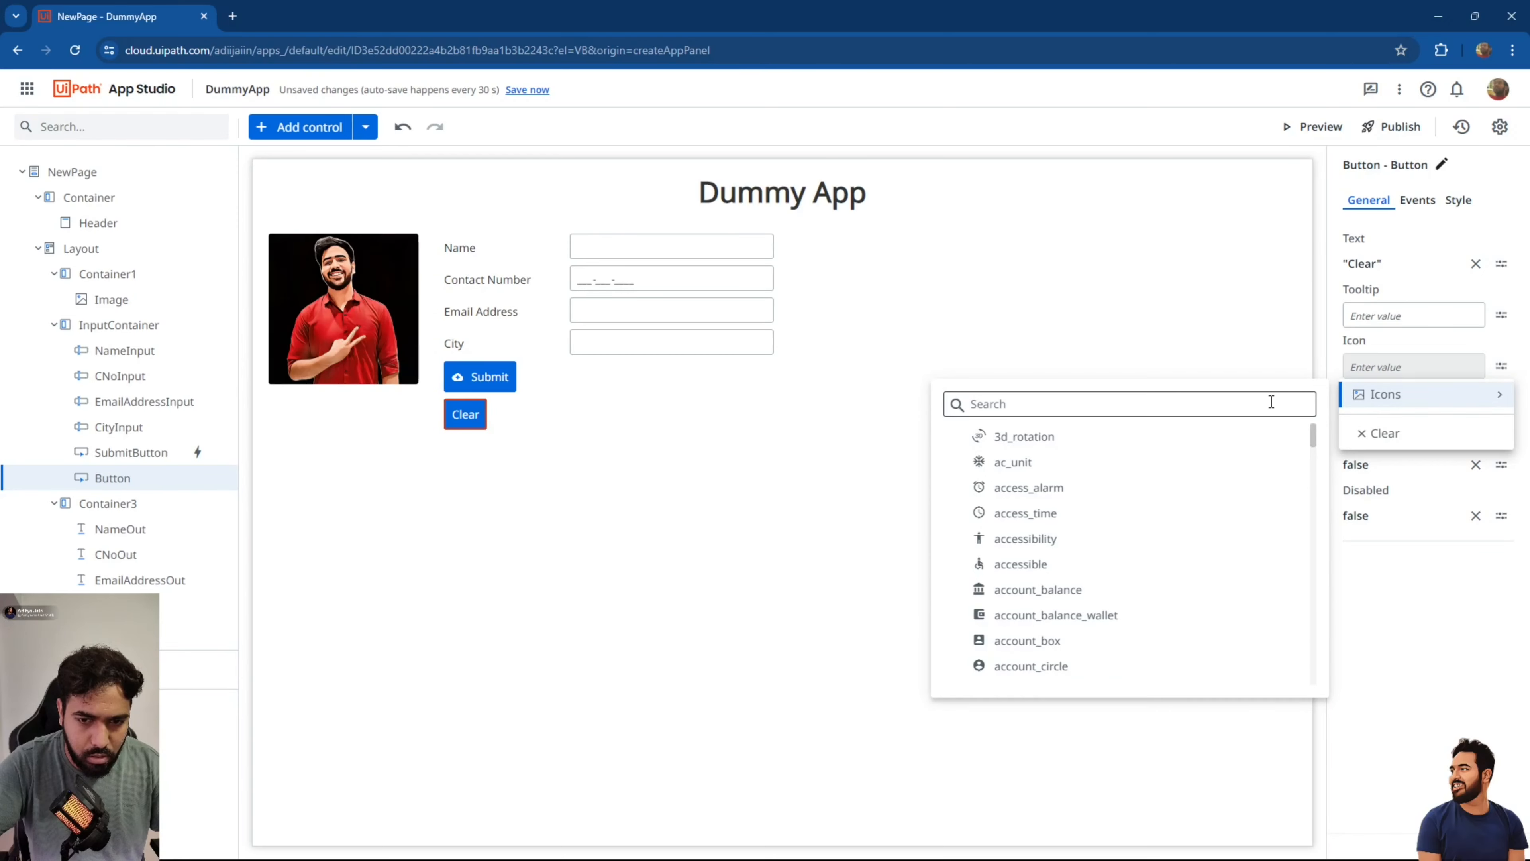
pyautogui.write('close')
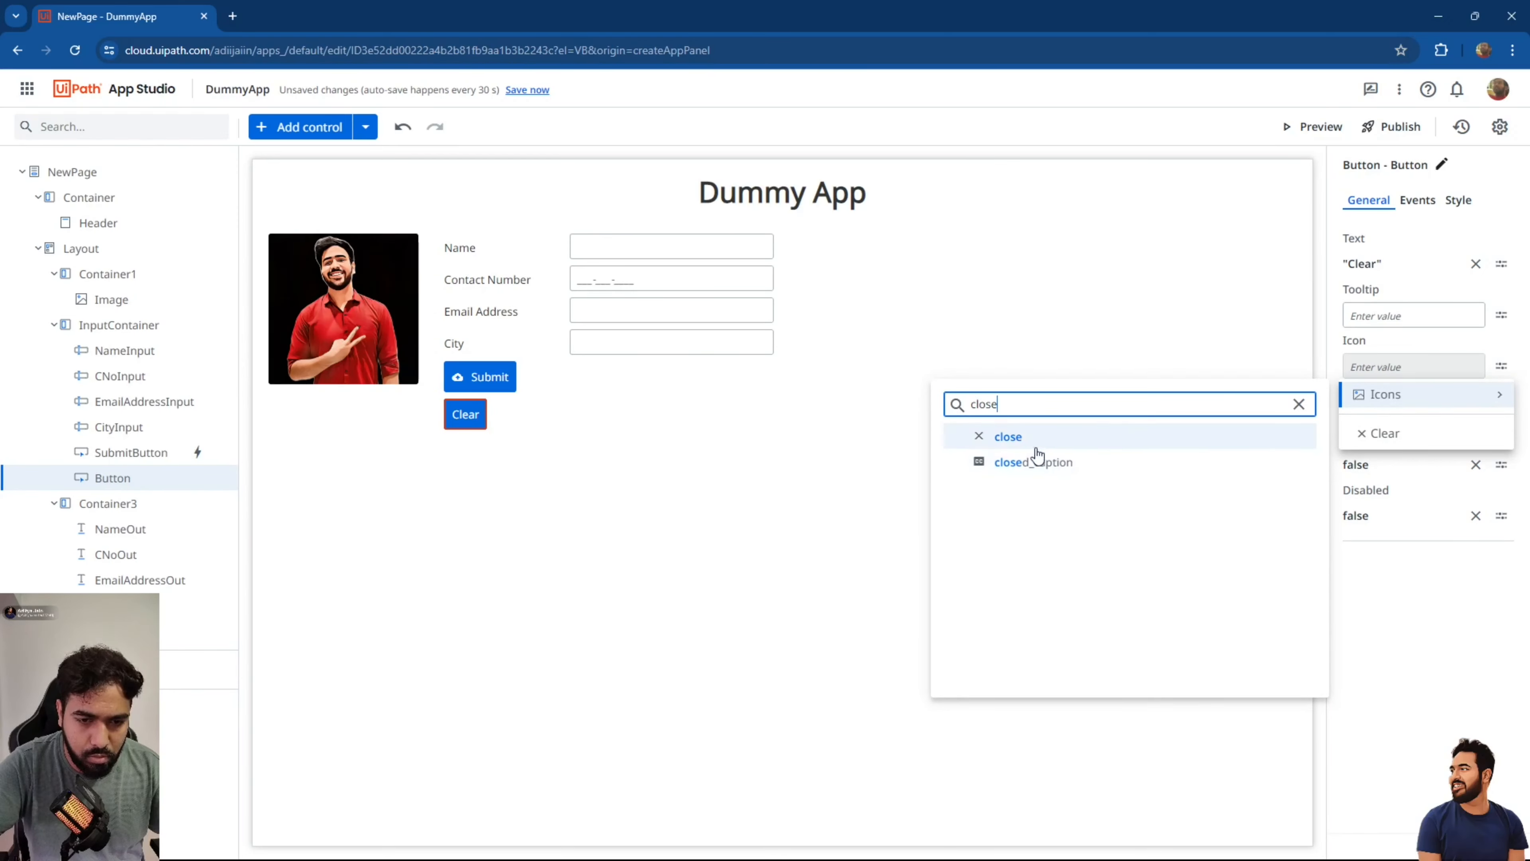
pyautogui.click(1032, 442)
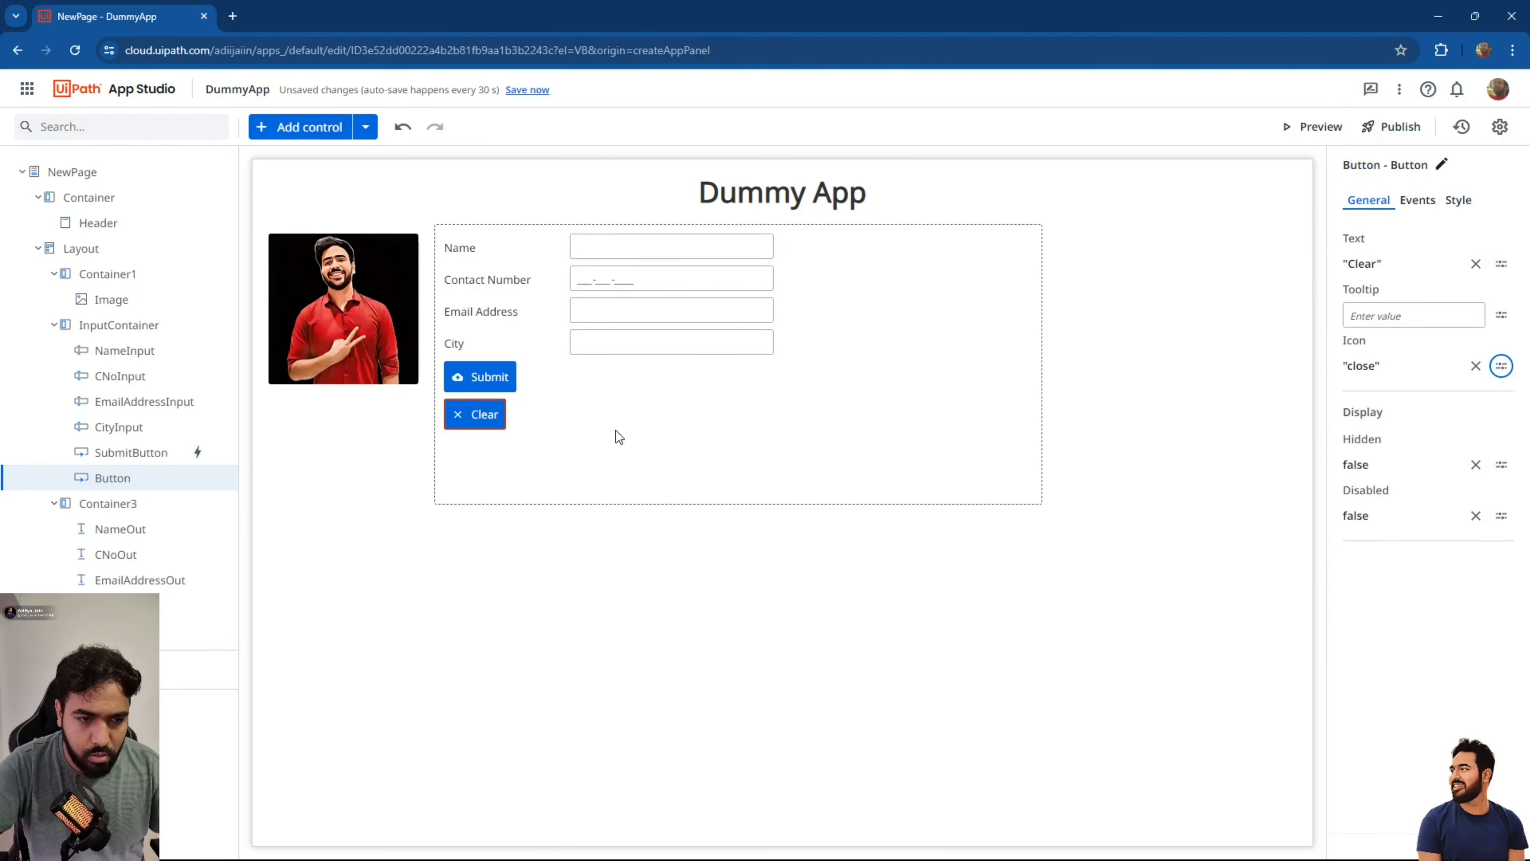
pyautogui.click(544, 380)
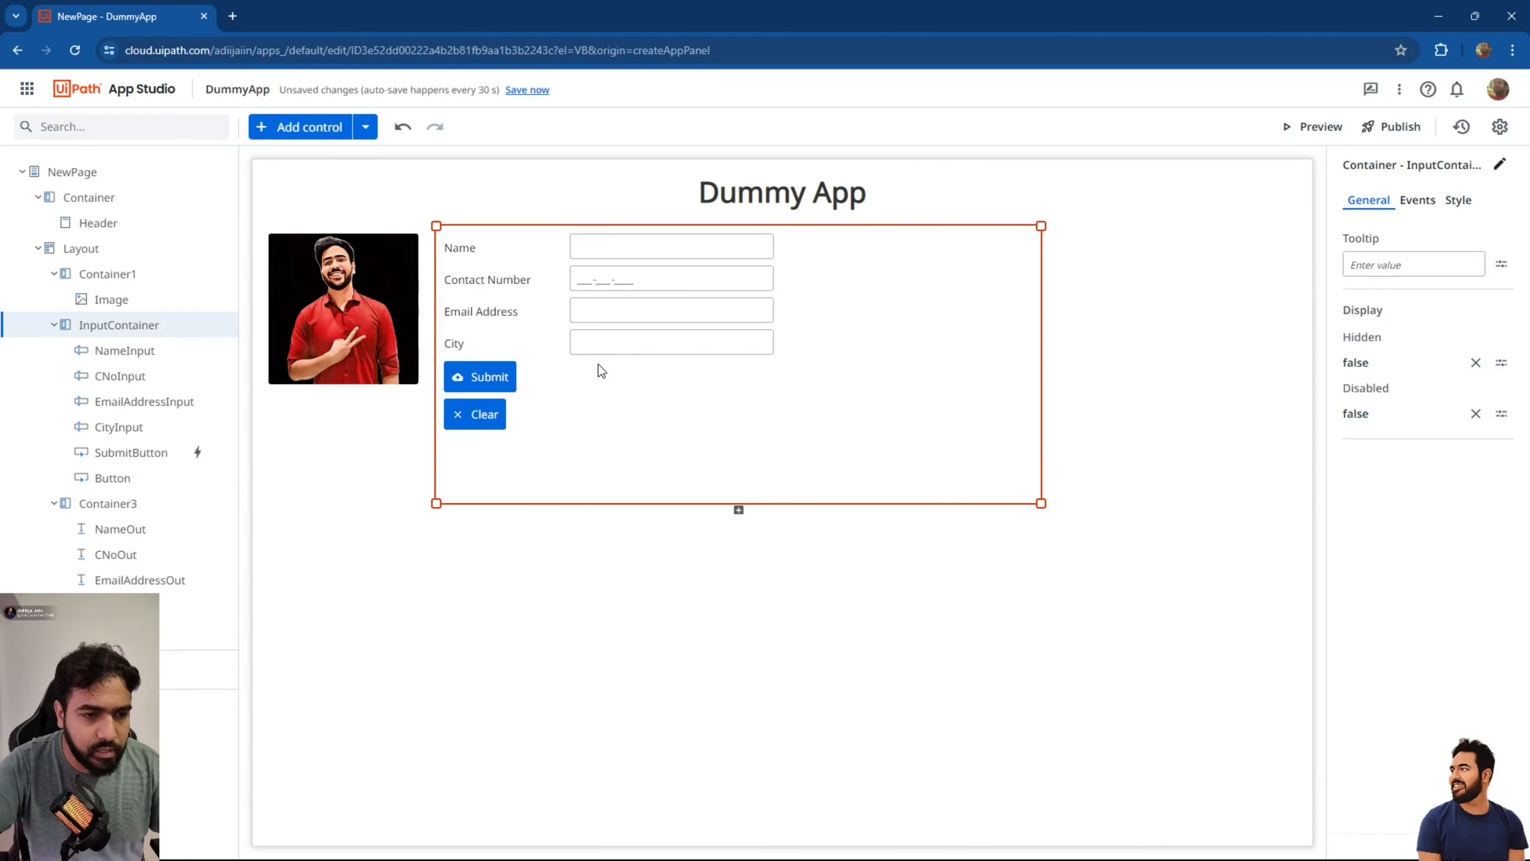
# Add a layout container below the City field and make its inner Container4 shorter.
pyautogui.click(290, 136)
pyautogui.click(209, 225)
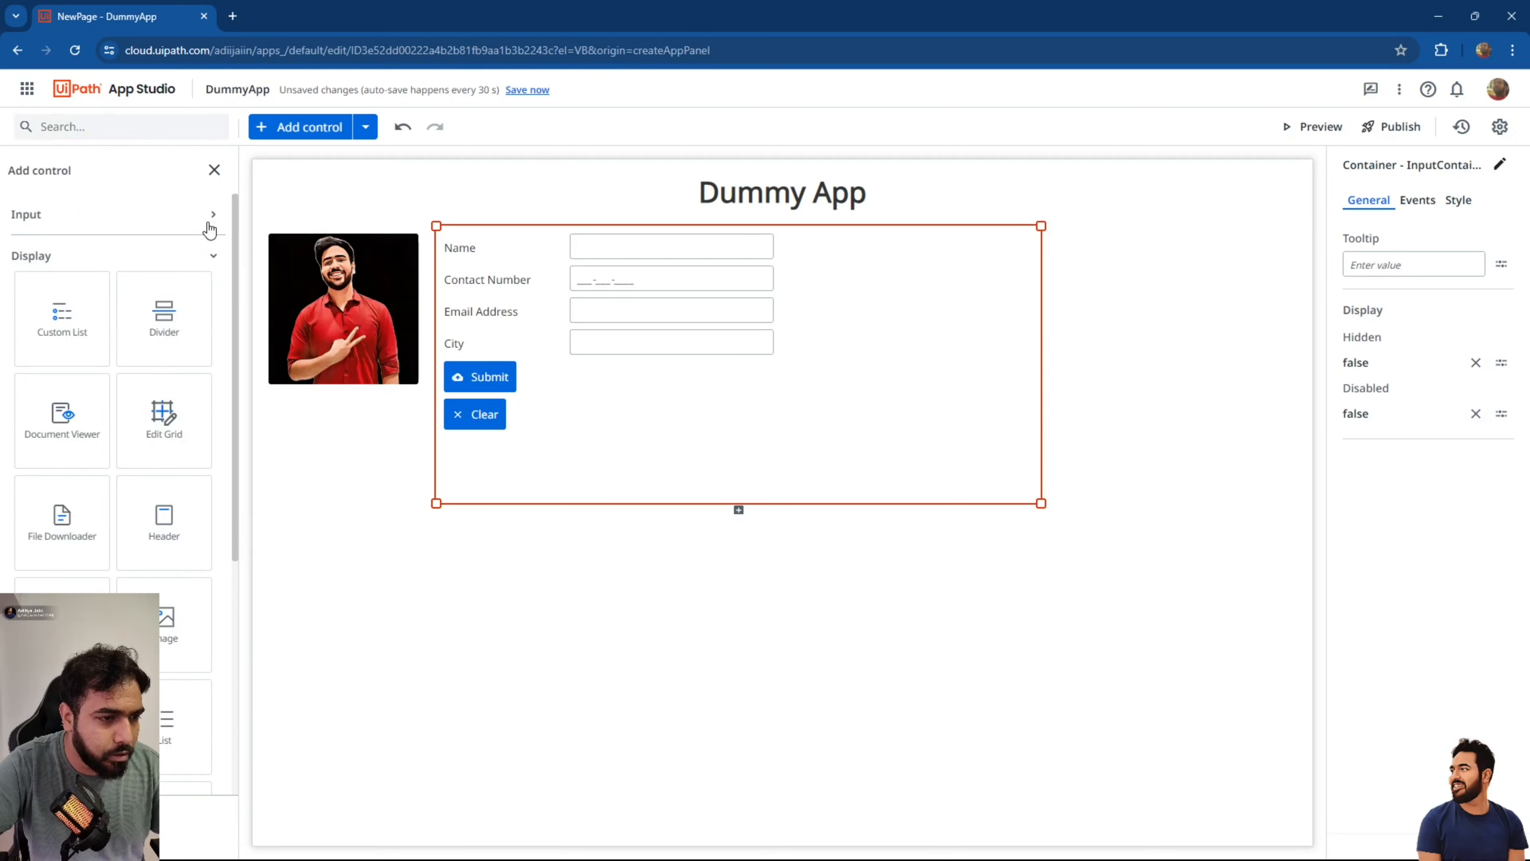
pyautogui.click(168, 256)
pyautogui.moveTo(173, 356); pyautogui.dragTo(531, 362)
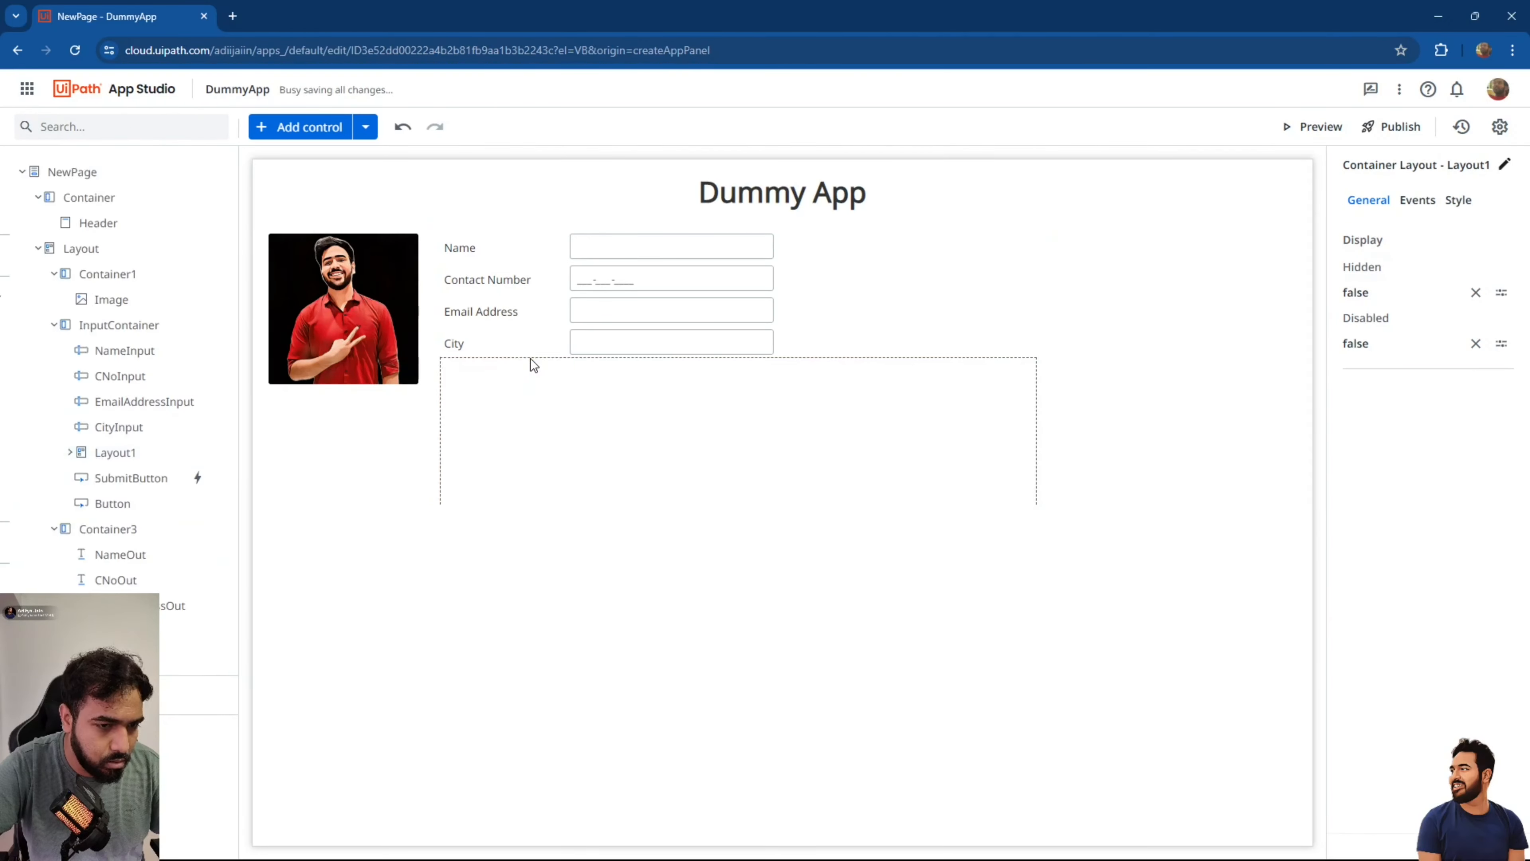
pyautogui.click(640, 502)
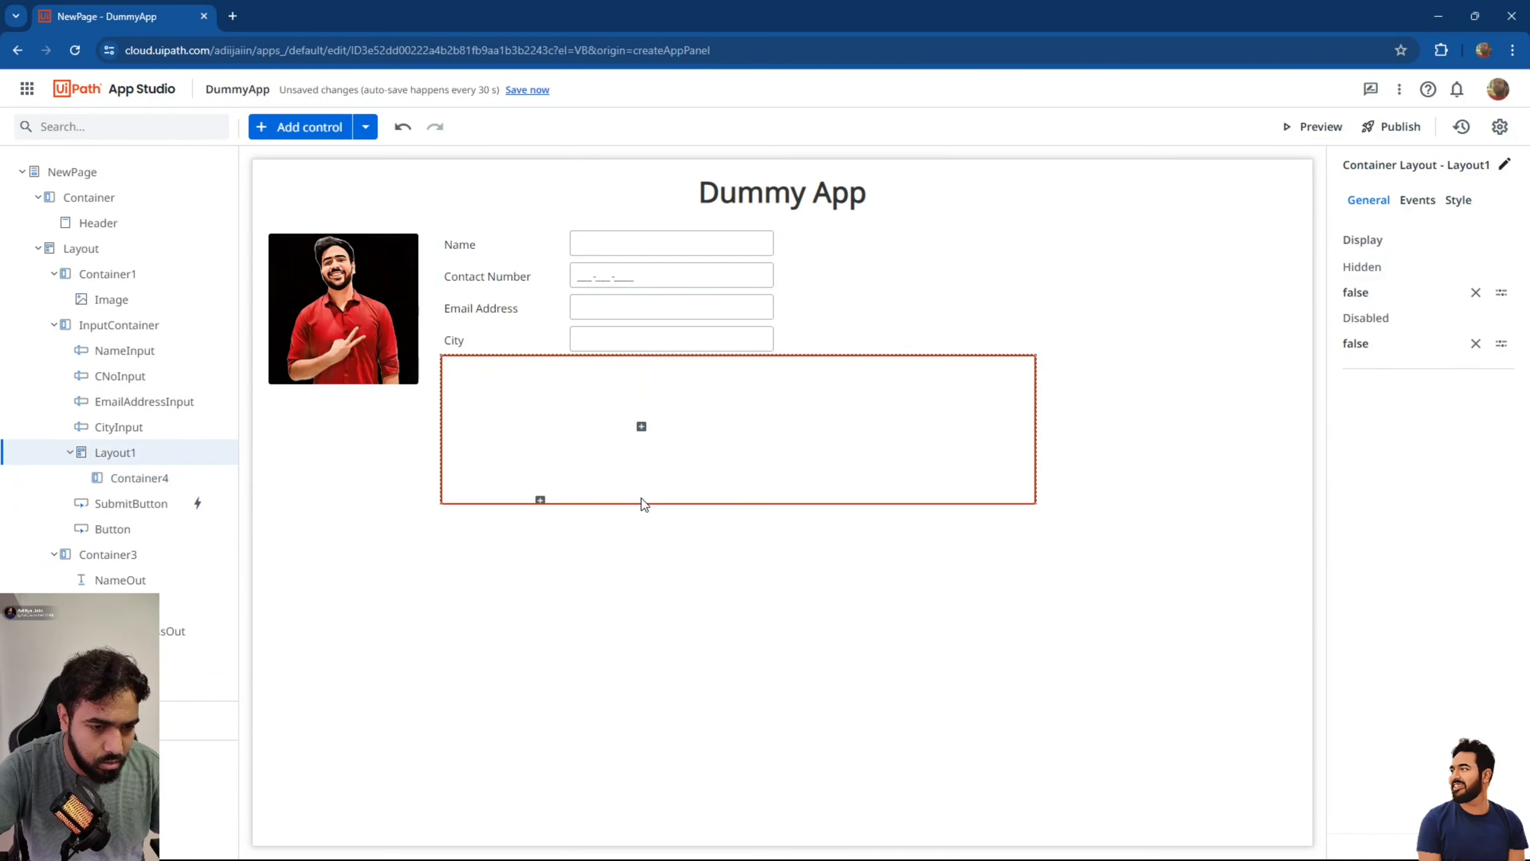
pyautogui.click(570, 479)
pyautogui.moveTo(635, 495); pyautogui.dragTo(642, 399)
pyautogui.click(644, 399)
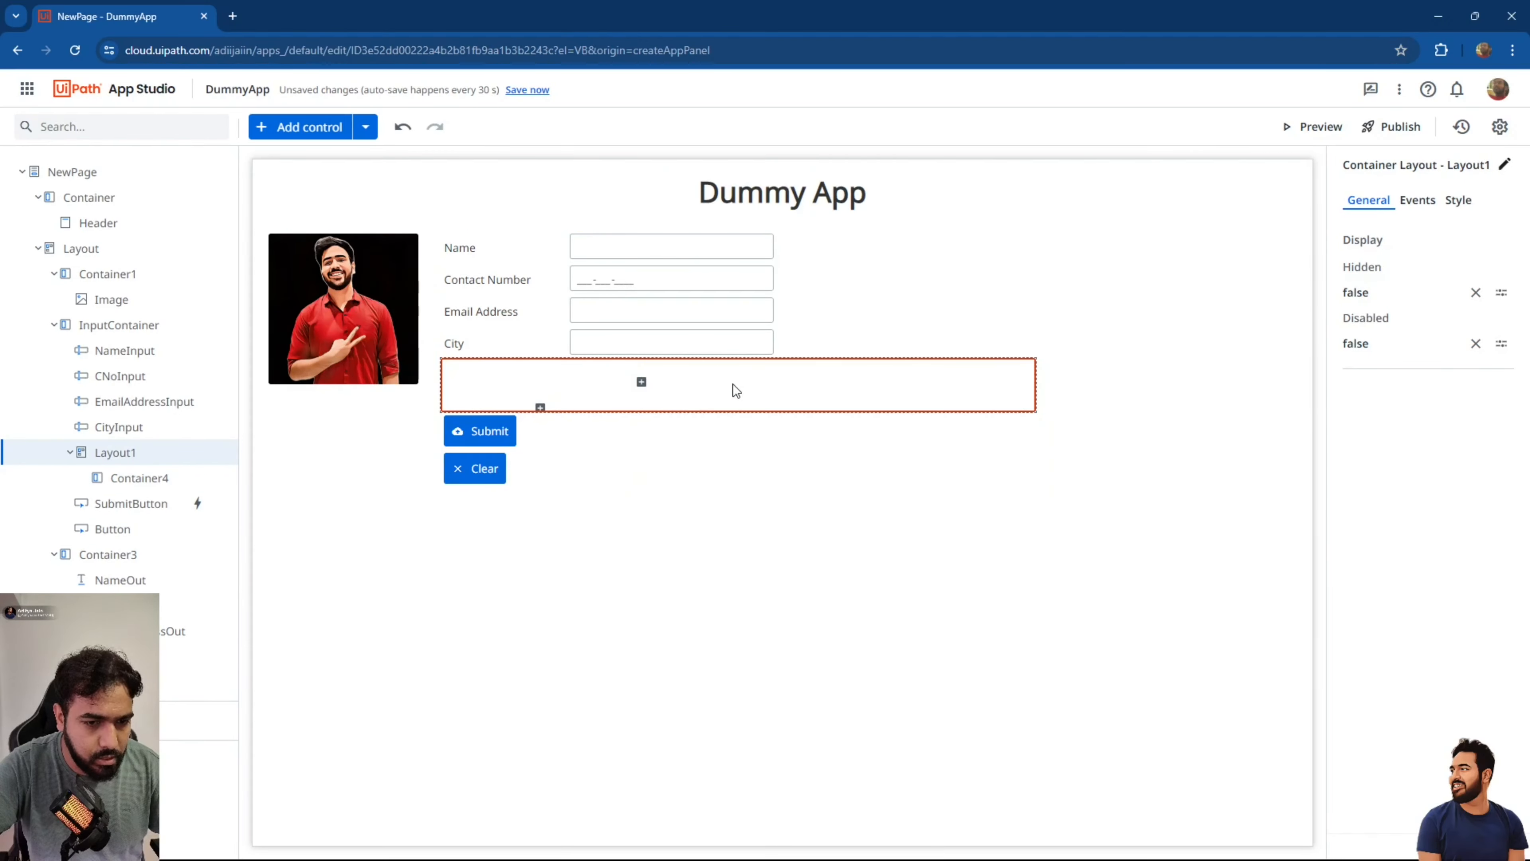
pyautogui.click(476, 384)
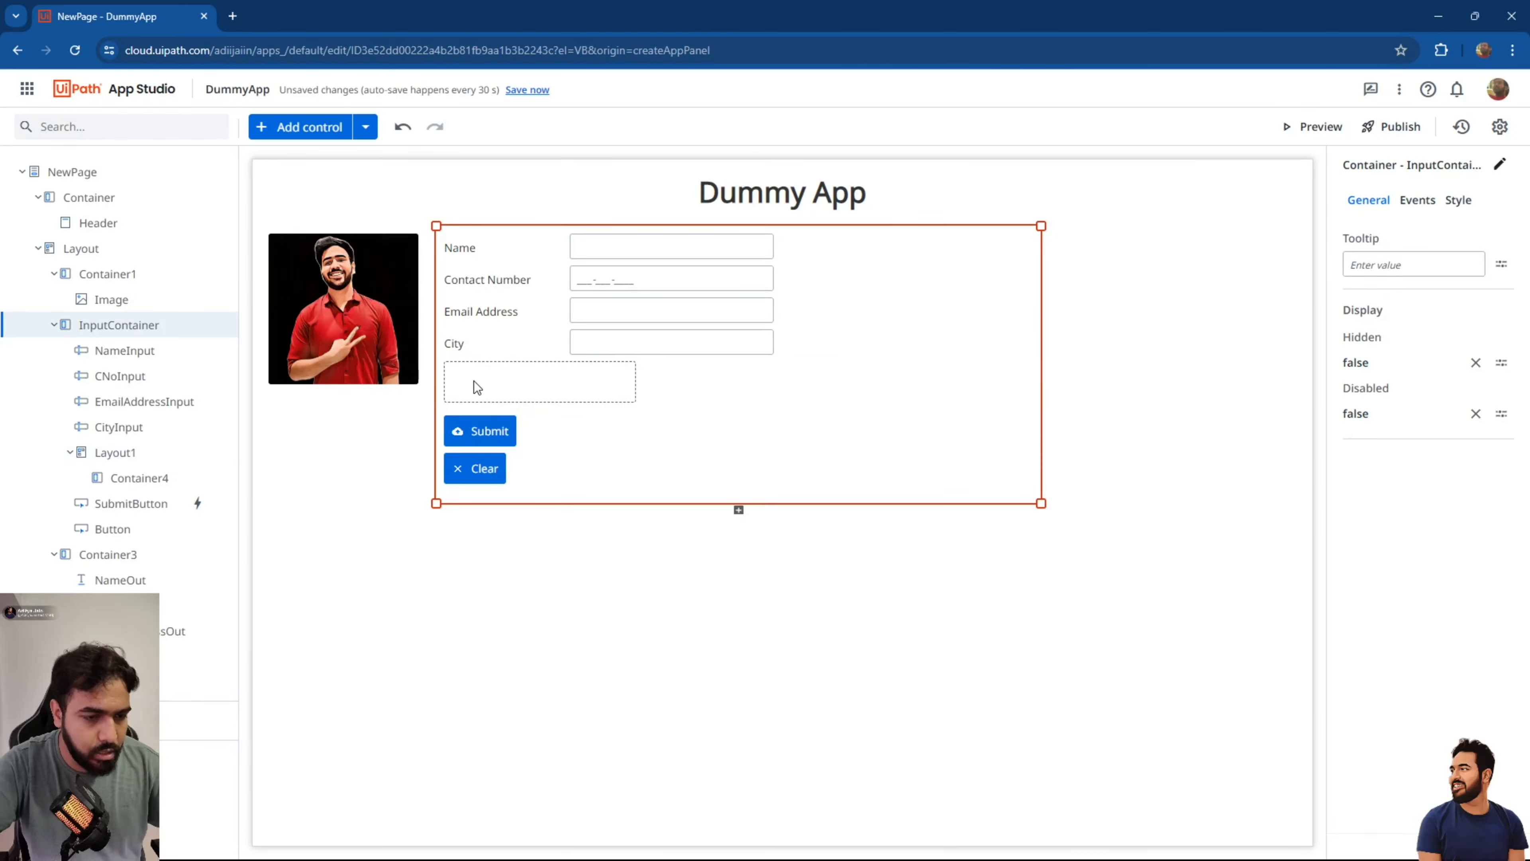
# Move Submit into Container4, set it to horizontal layout, and place Clear beside Submit.
pyautogui.moveTo(490, 429); pyautogui.dragTo(495, 393)
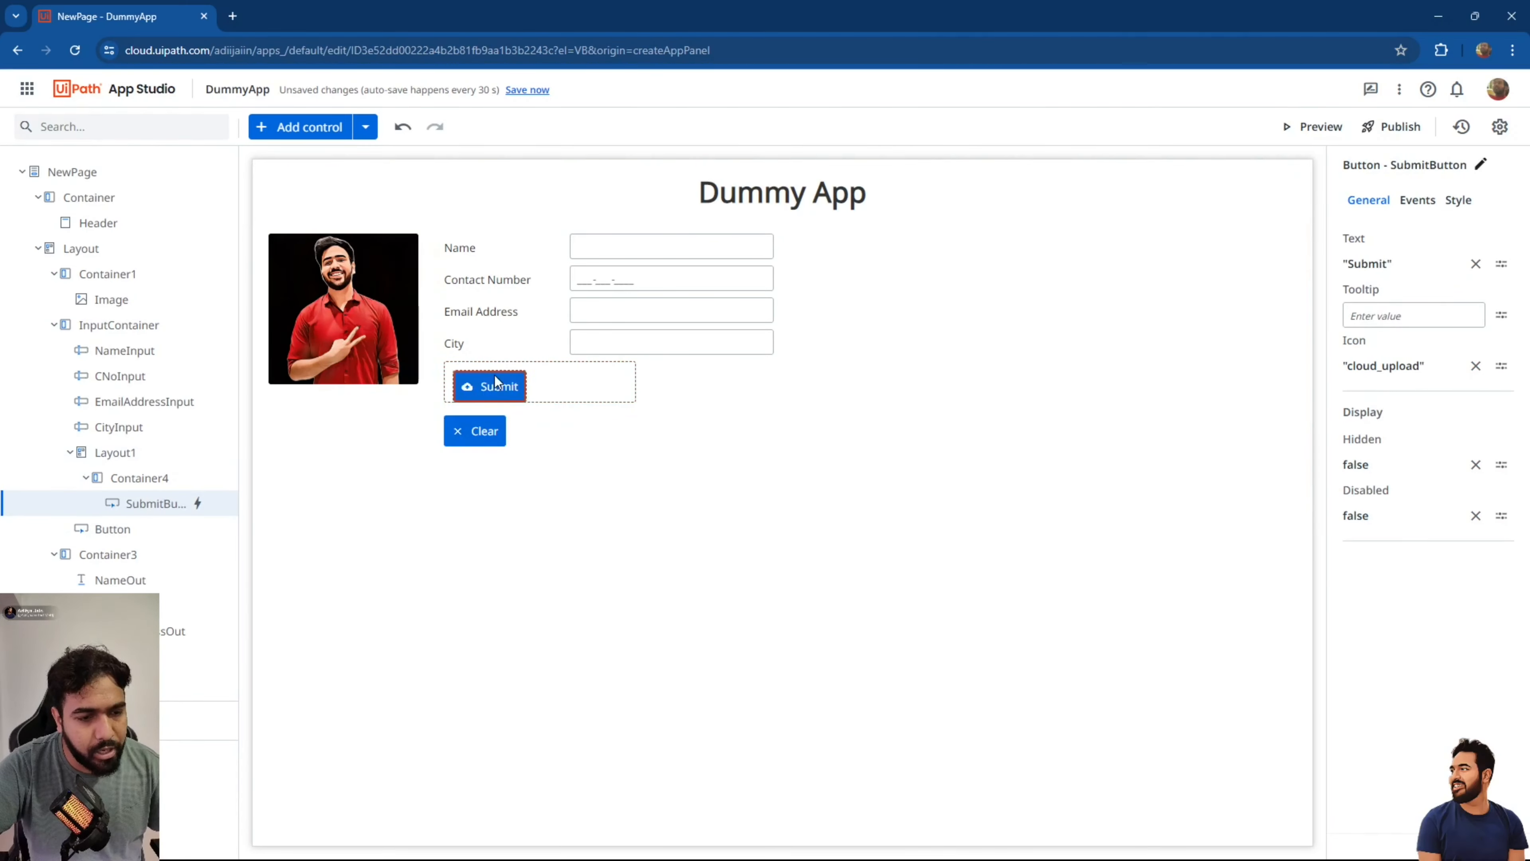
pyautogui.click(593, 383)
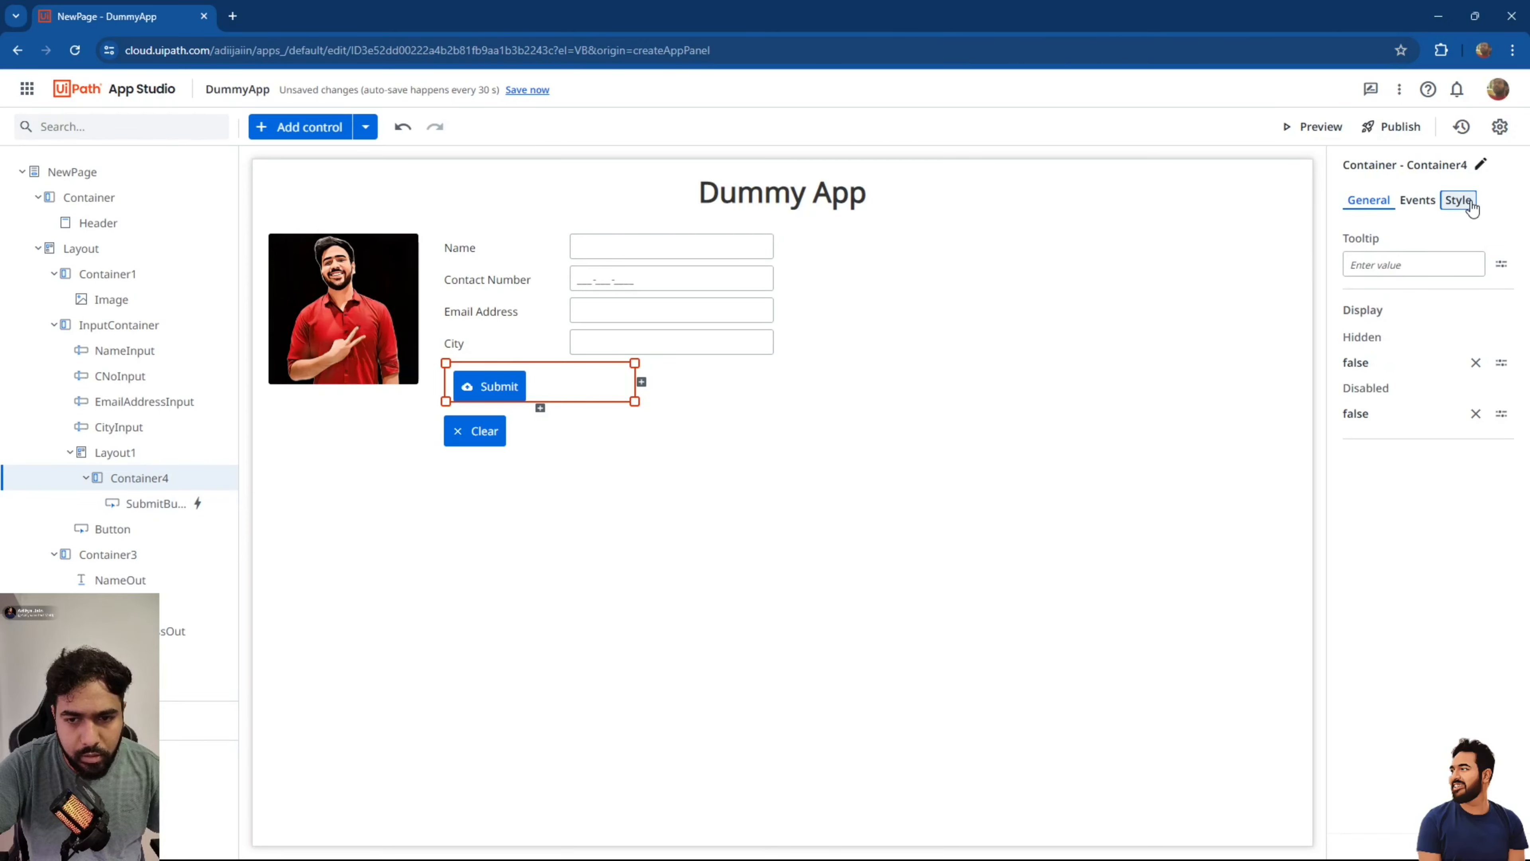
pyautogui.click(1458, 200)
pyautogui.click(1350, 309)
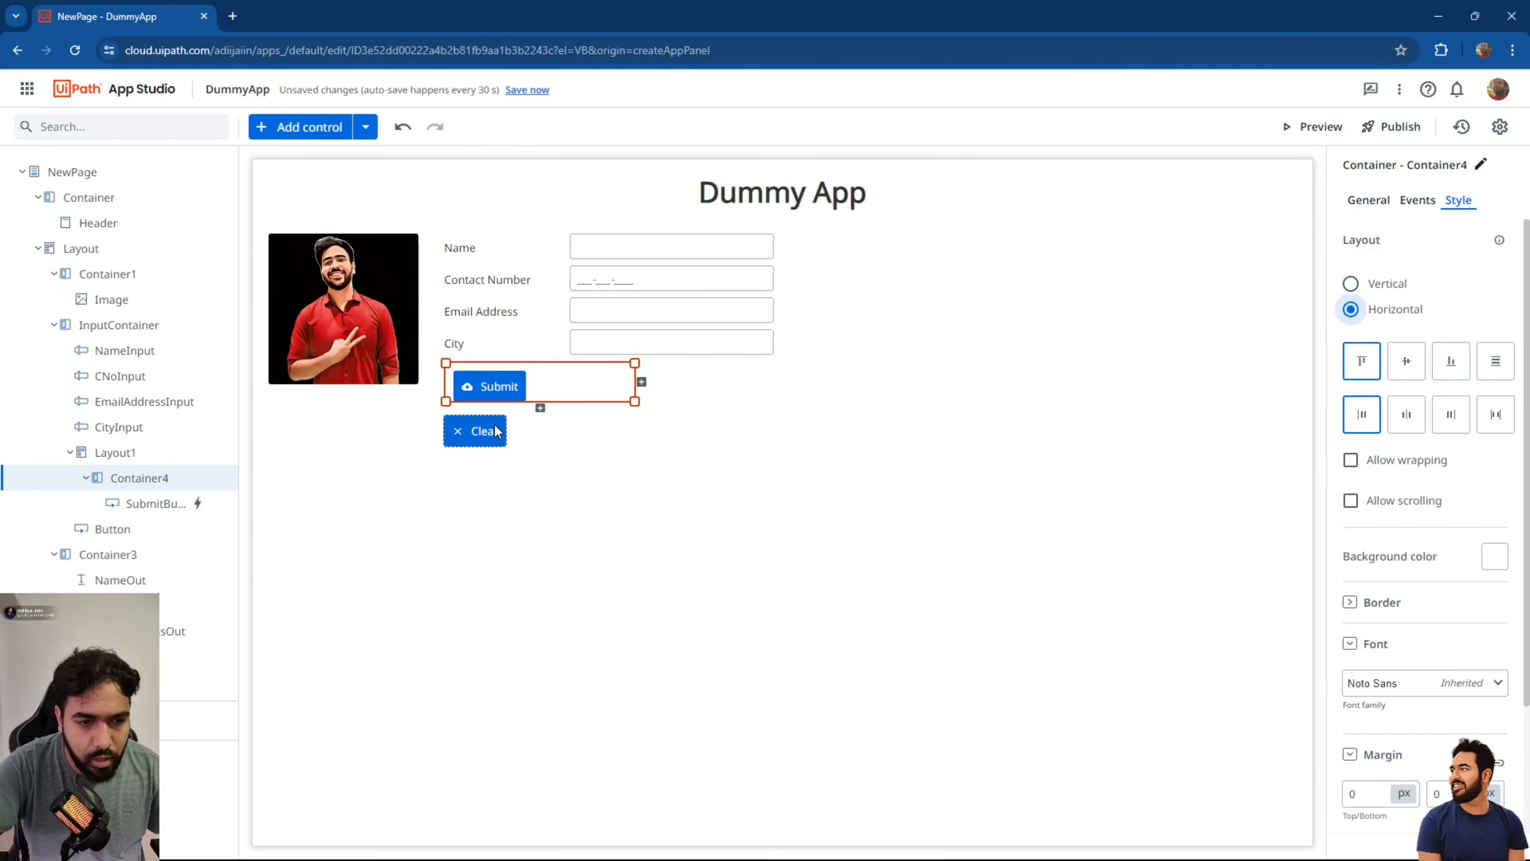
pyautogui.moveTo(486, 429); pyautogui.dragTo(591, 392)
pyautogui.click(482, 437)
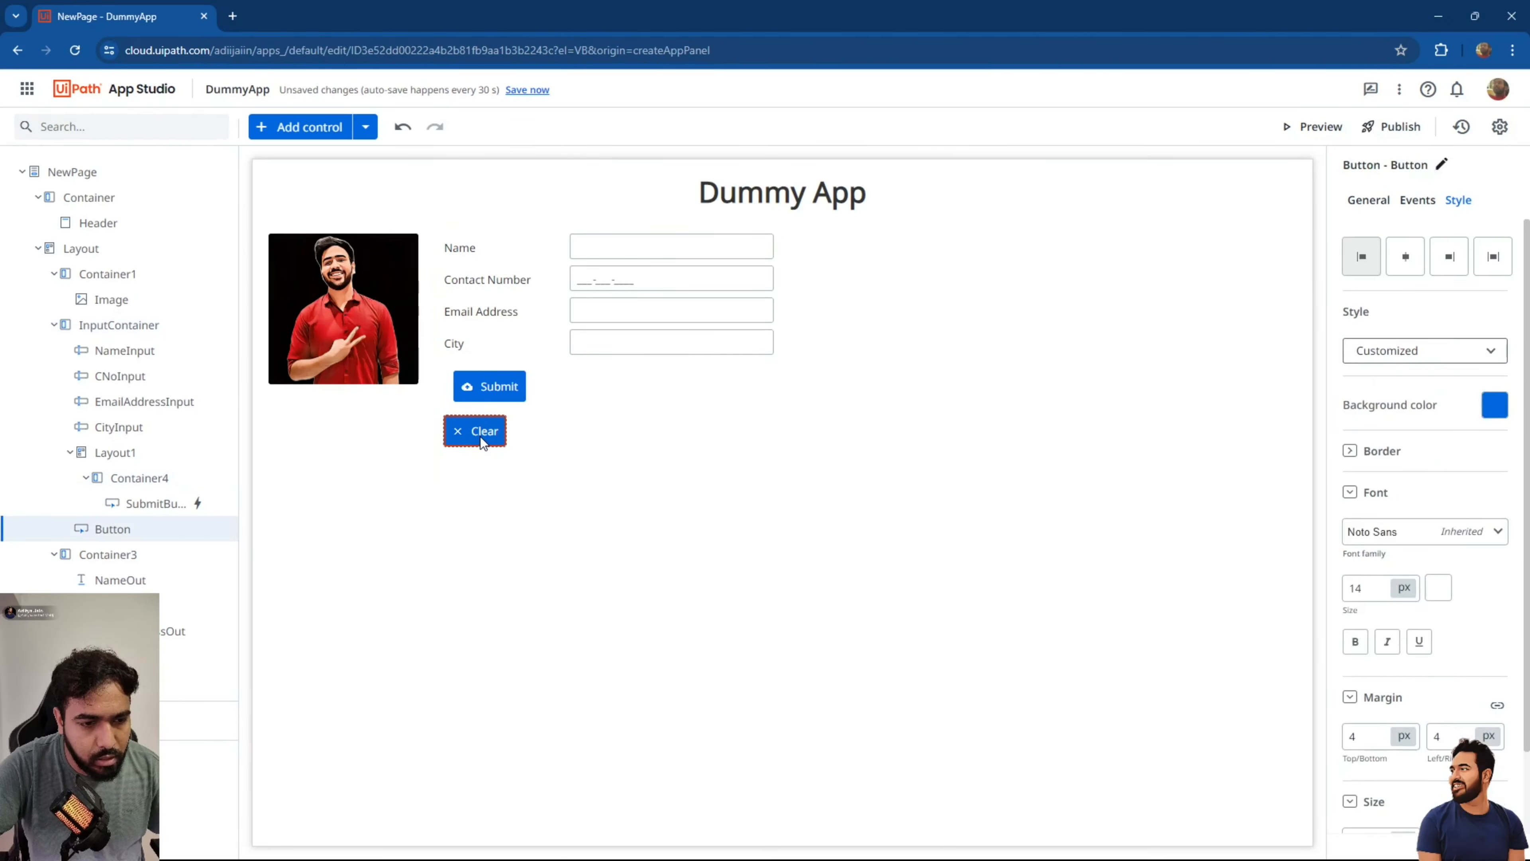
pyautogui.moveTo(471, 427); pyautogui.dragTo(553, 375)
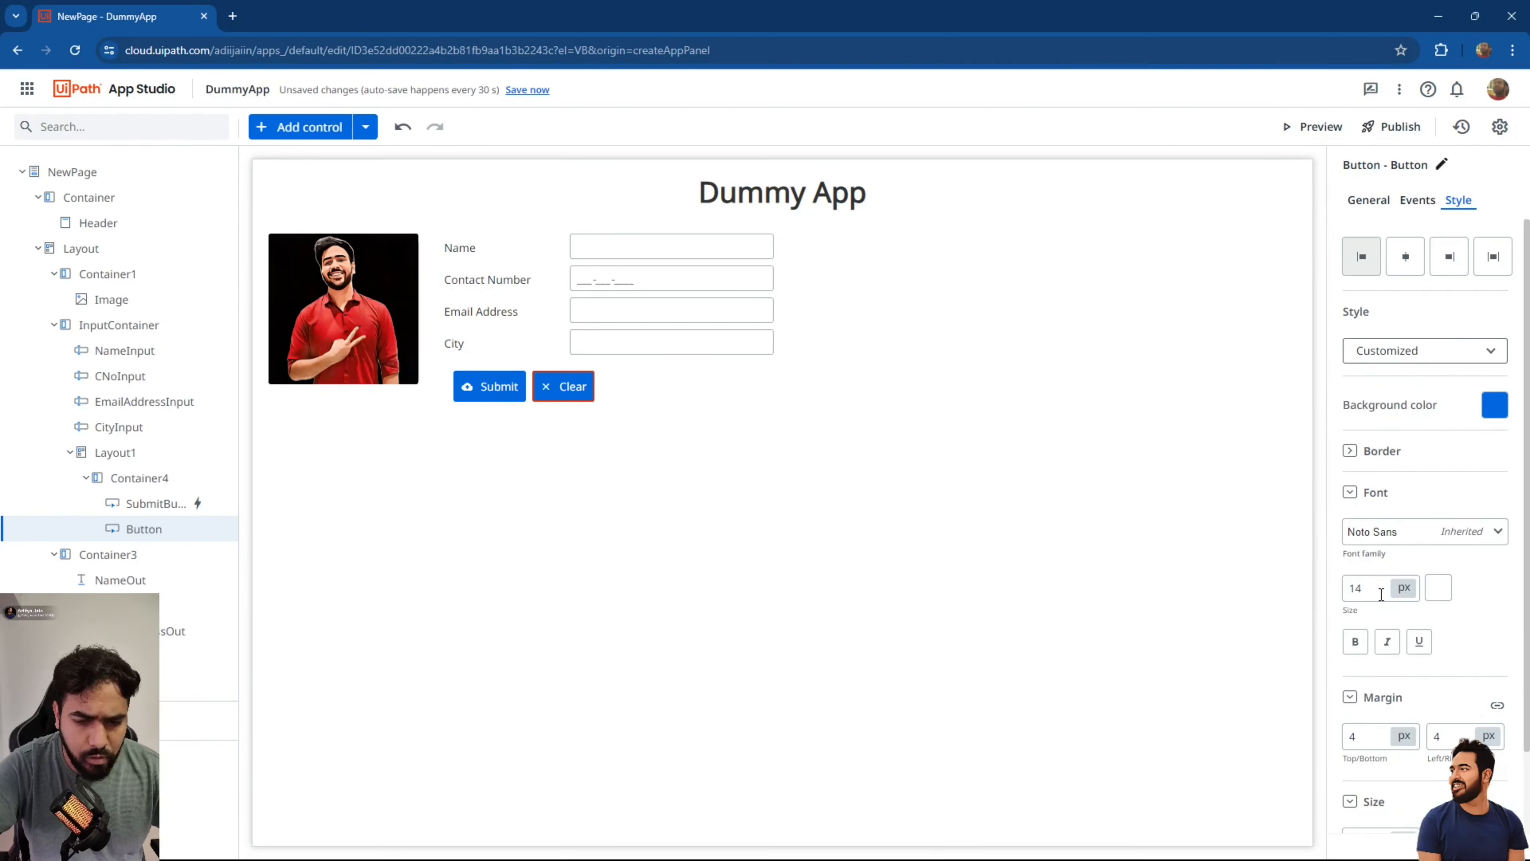
# Set both the Clear and Submit widths to 100 and widen their row to the right.
pyautogui.scroll(-2, 1380, 594)
pyautogui.click(1364, 748)
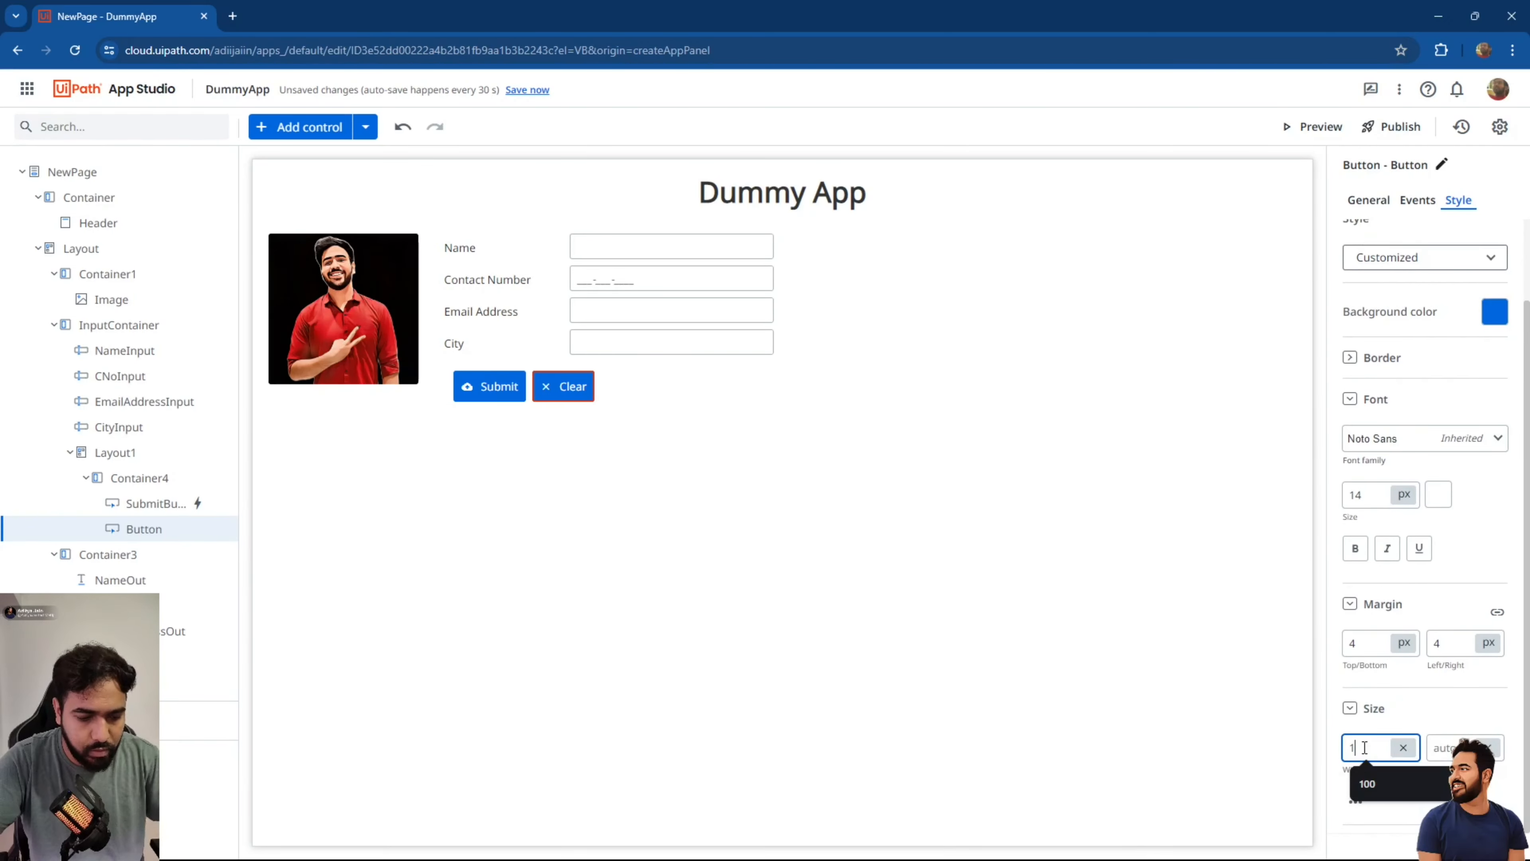
pyautogui.write('100')
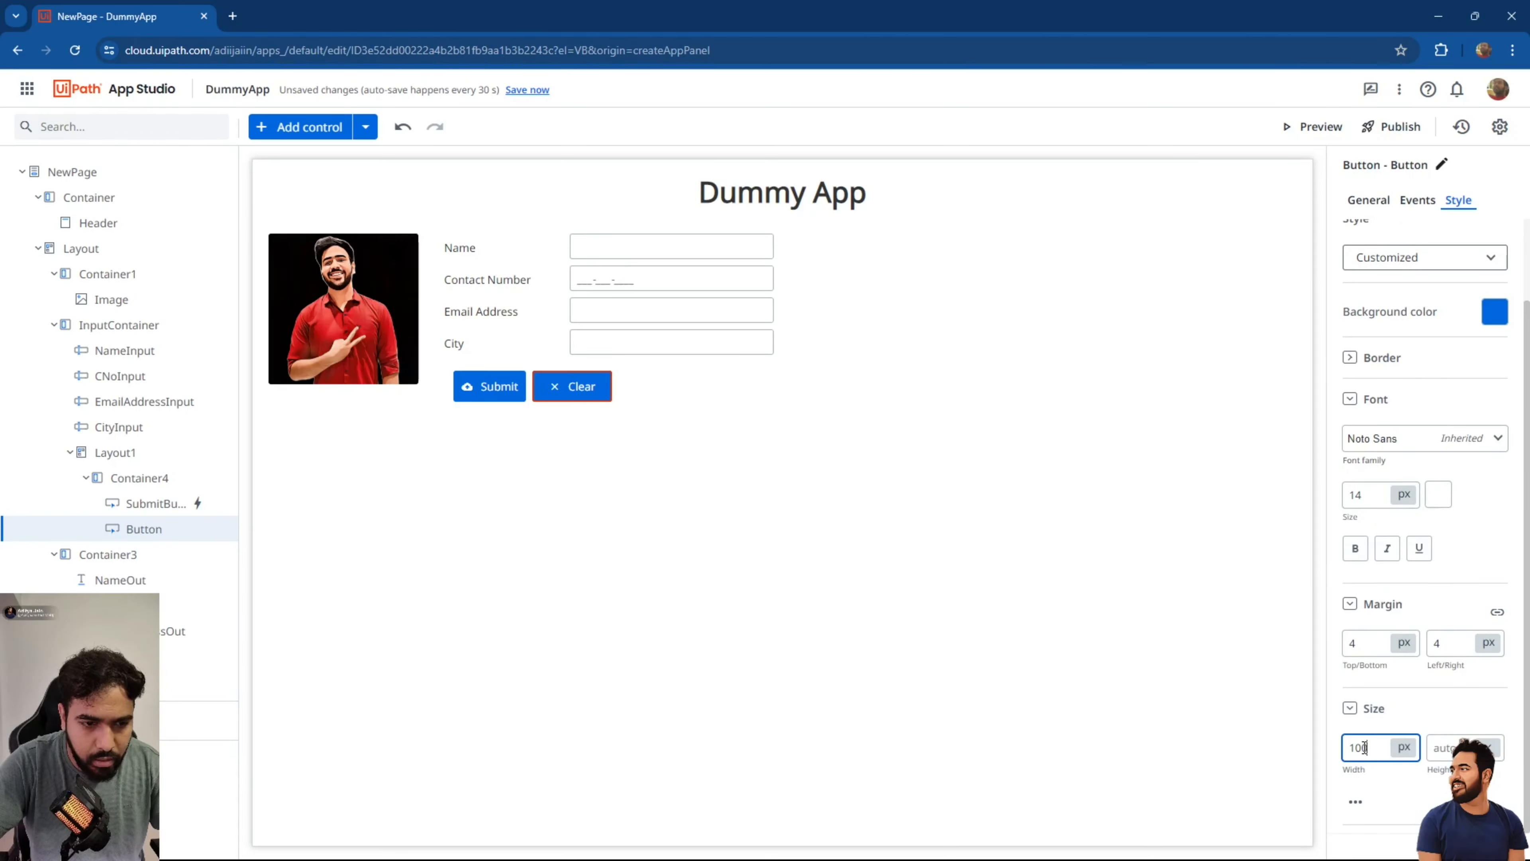
pyautogui.click(505, 395)
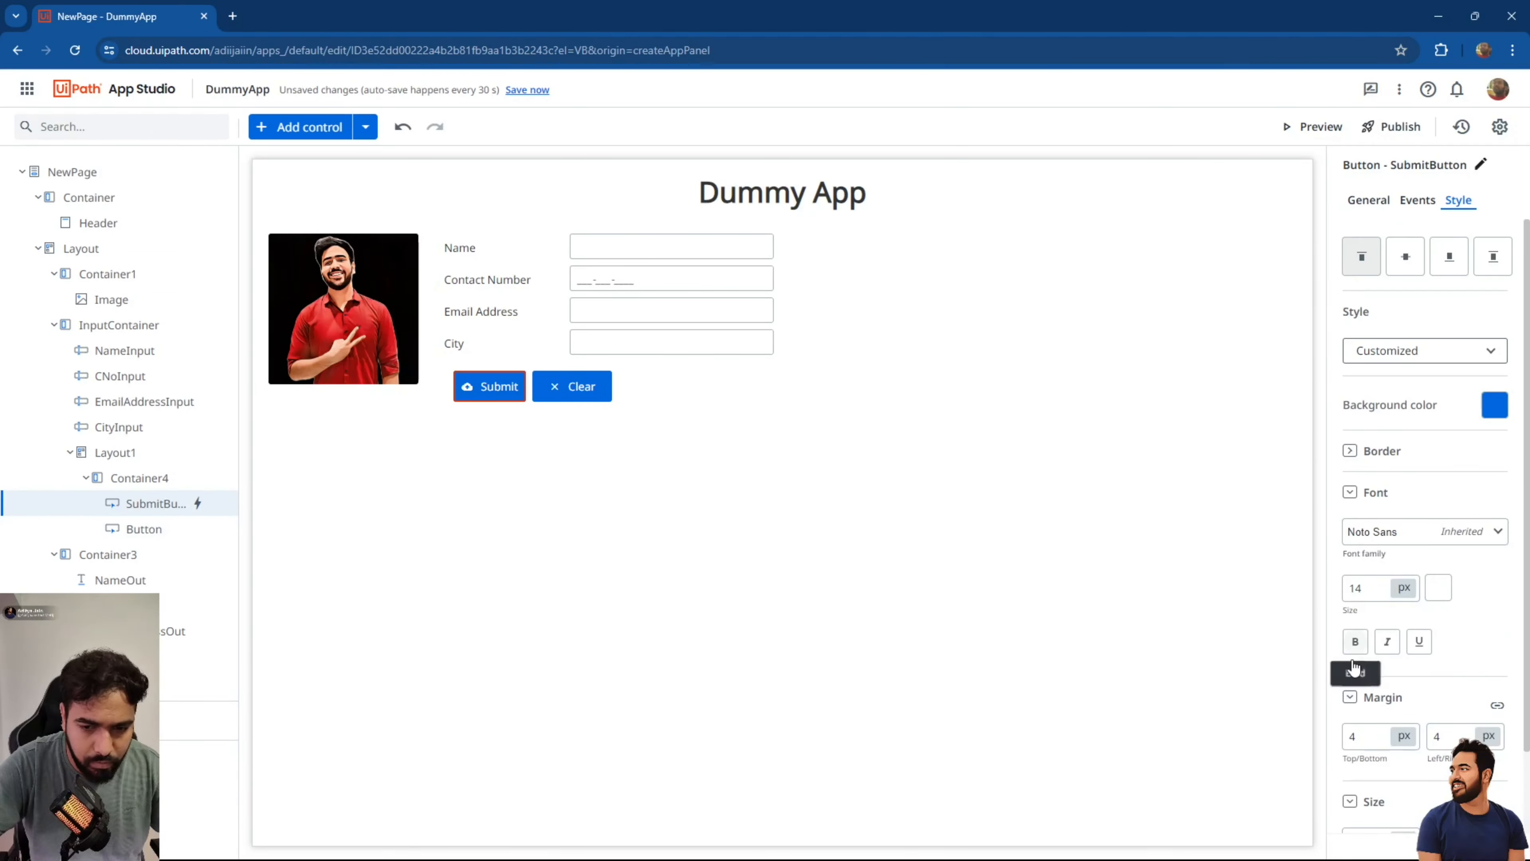
pyautogui.click(1379, 752)
pyautogui.write('100')
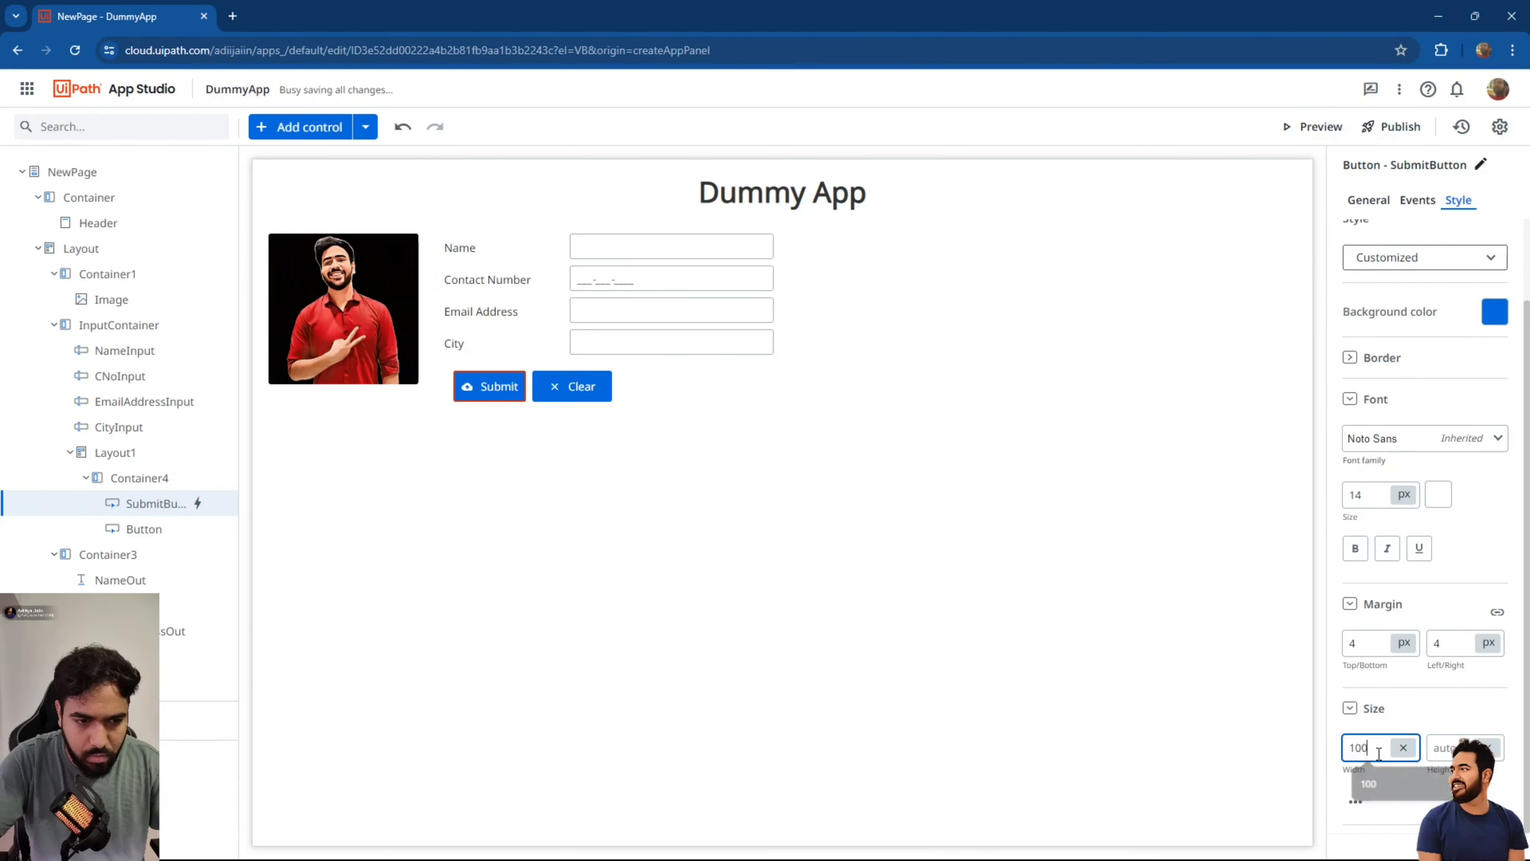
pyautogui.click(604, 392)
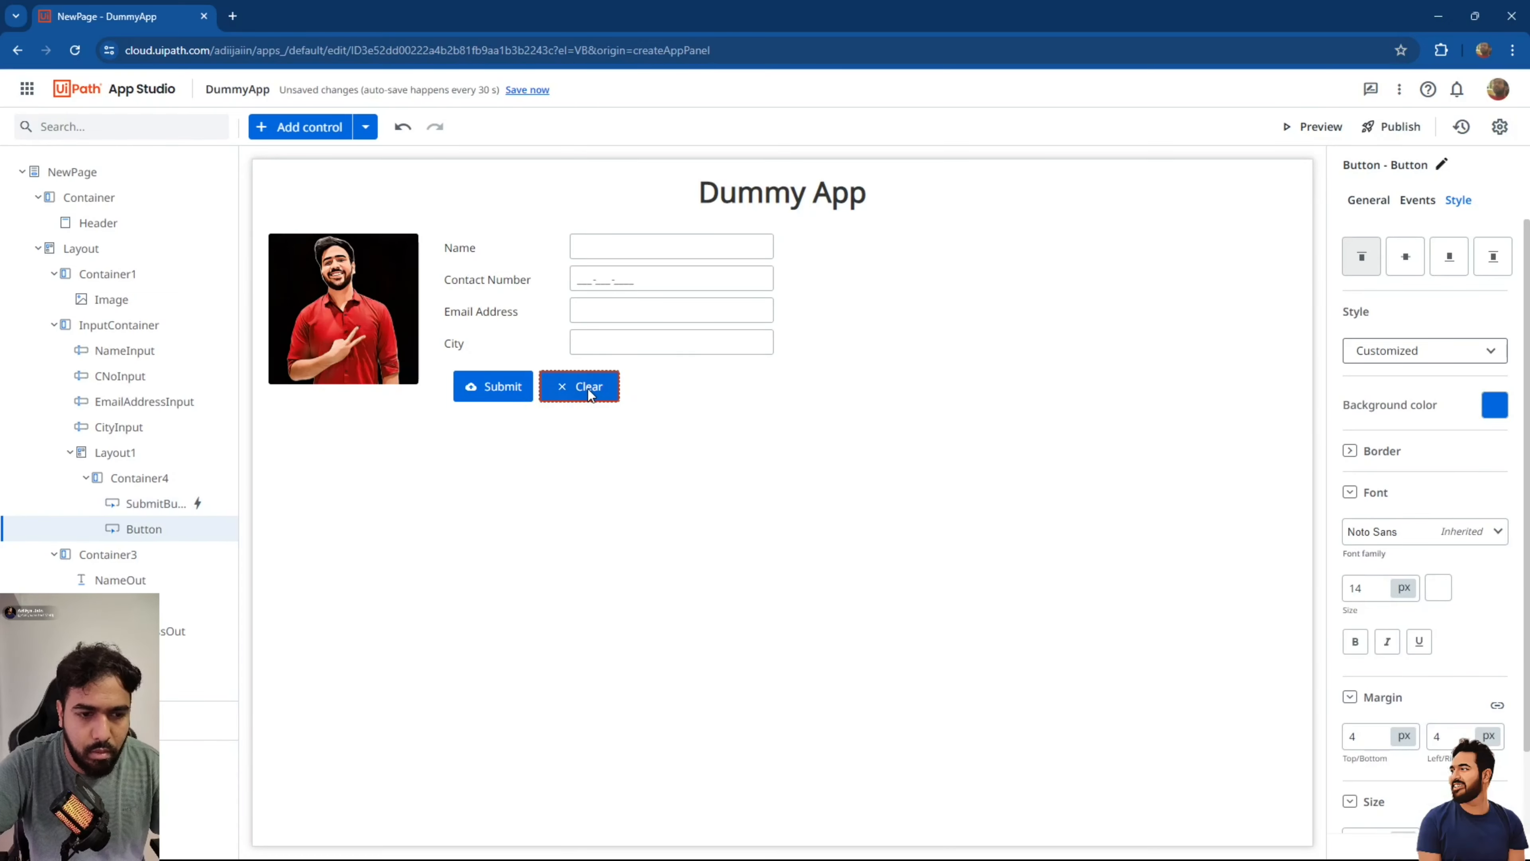
pyautogui.click(635, 395)
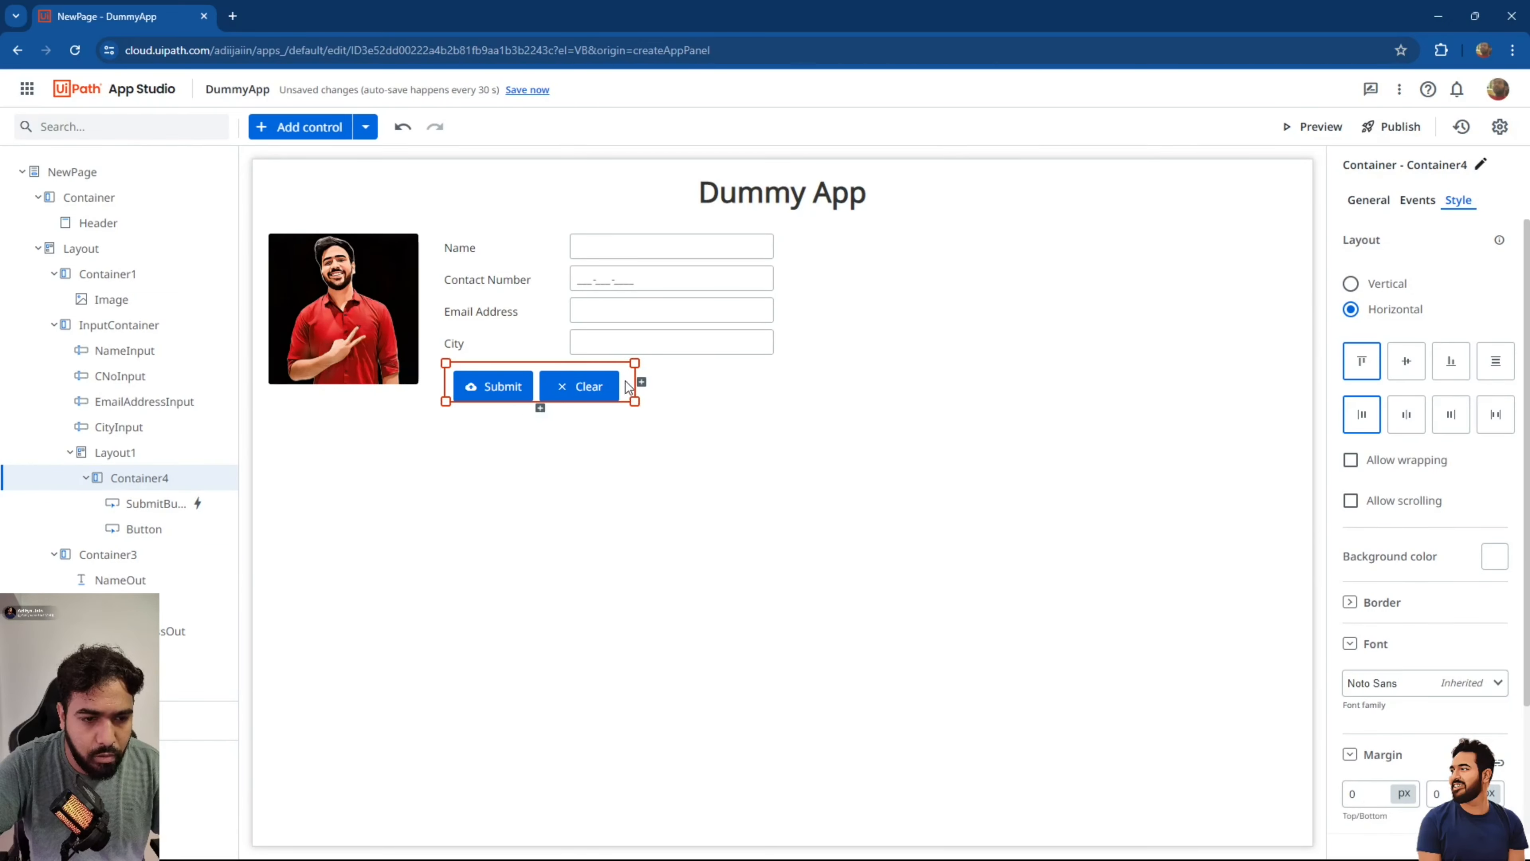
pyautogui.moveTo(637, 399); pyautogui.dragTo(784, 400)
# Align the buttons in Container4 to Middle vertically and Center horizontally.
pyautogui.click(627, 393)
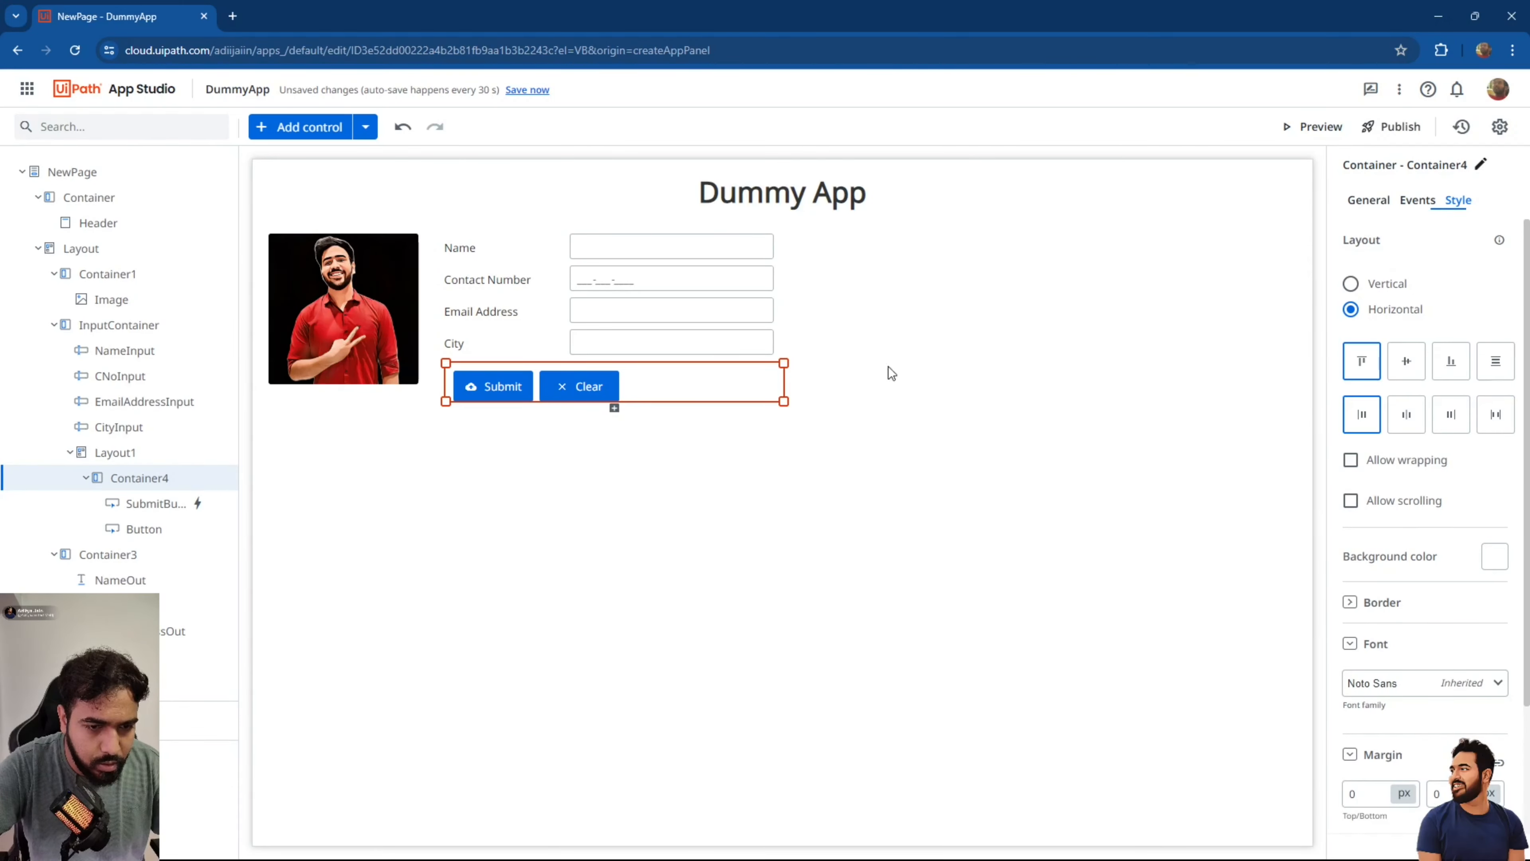
pyautogui.click(1407, 362)
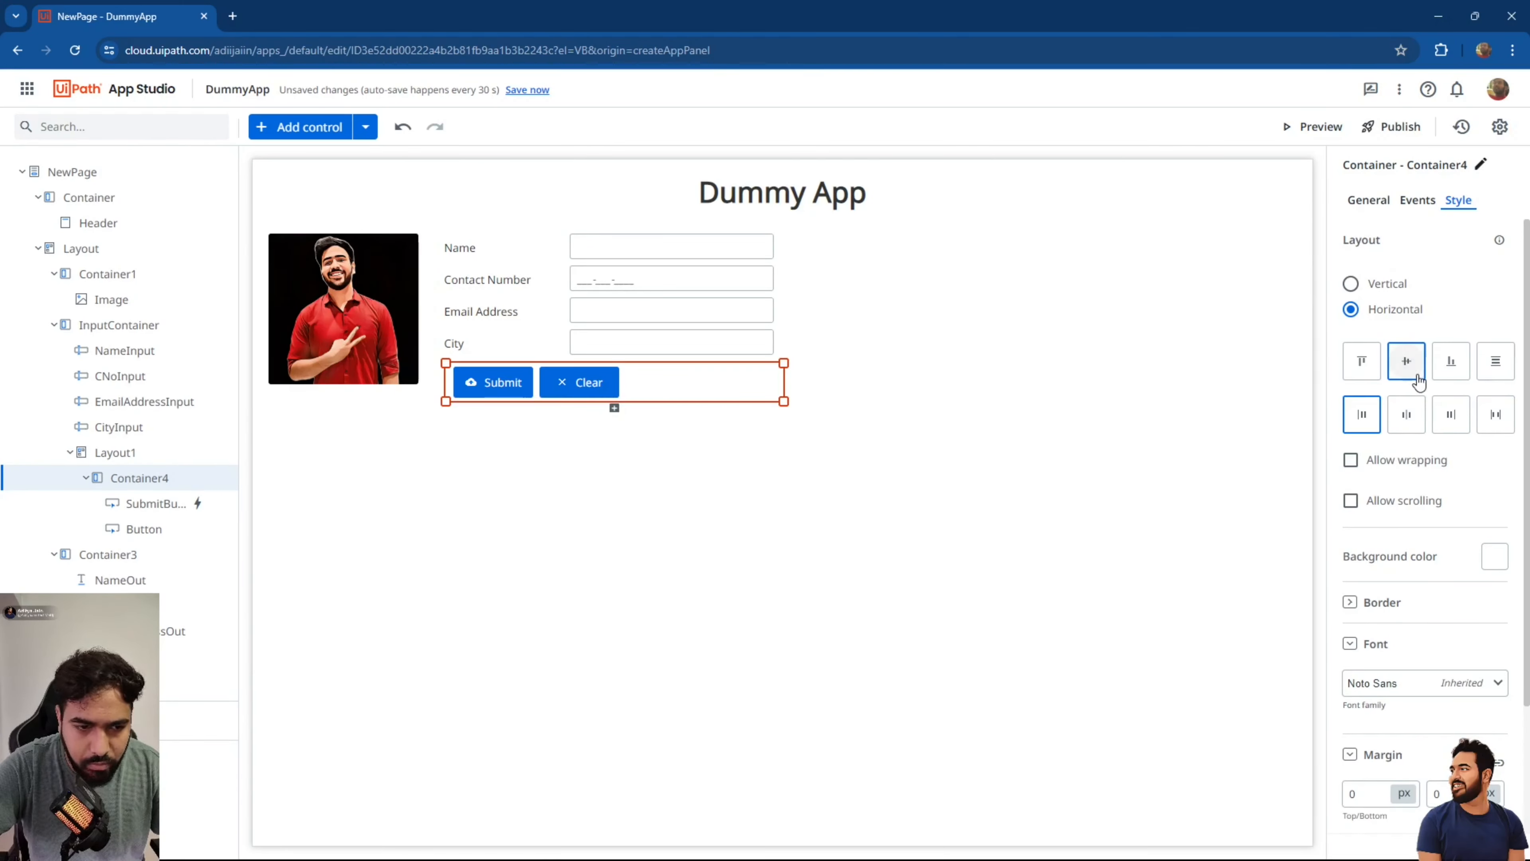
pyautogui.click(1407, 414)
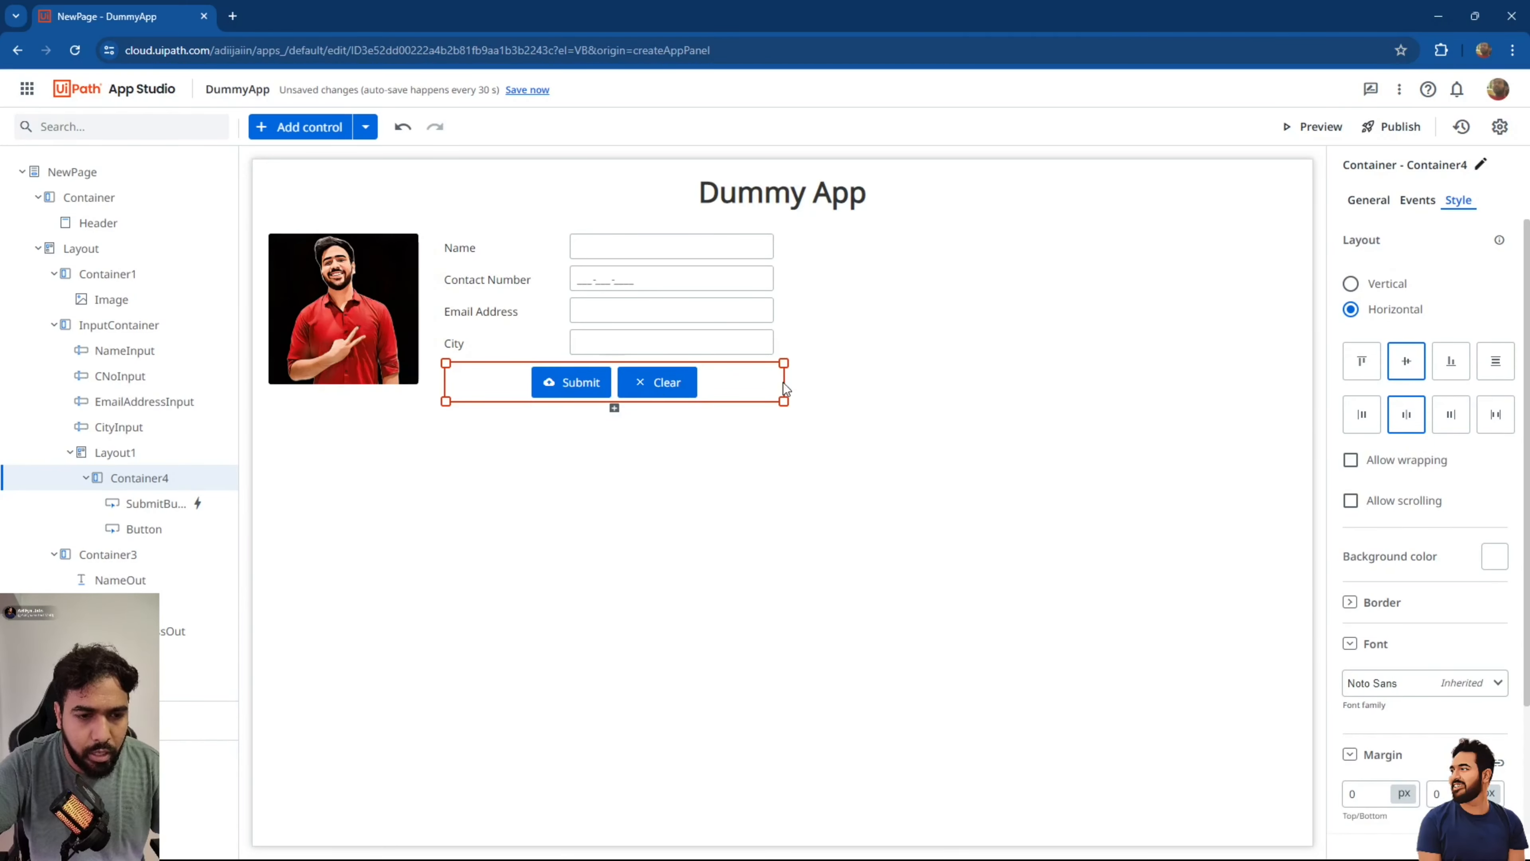
pyautogui.click(922, 335)
pyautogui.click(570, 382)
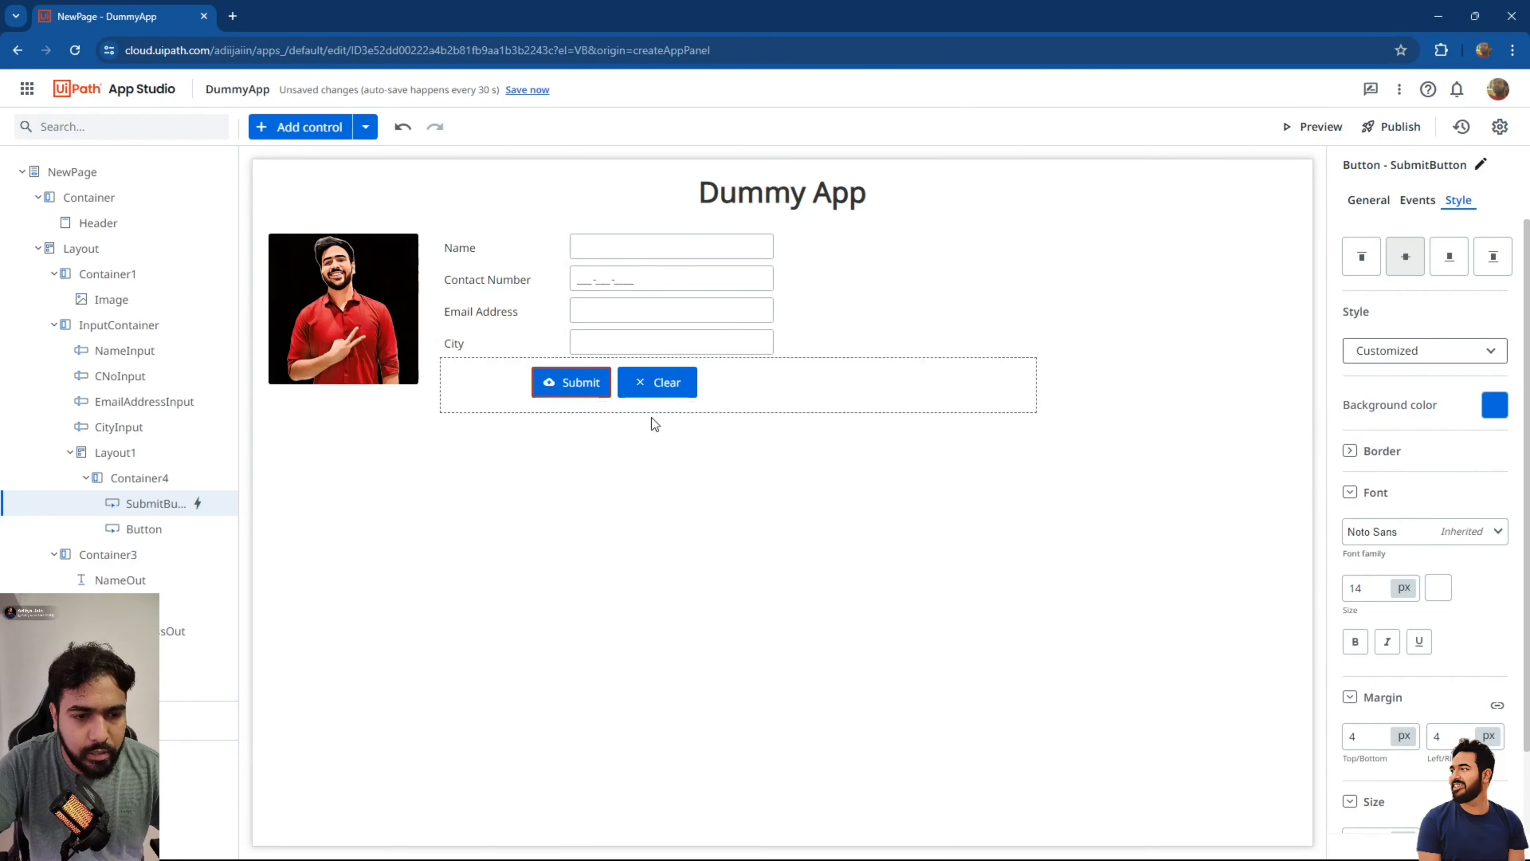
pyautogui.click(767, 398)
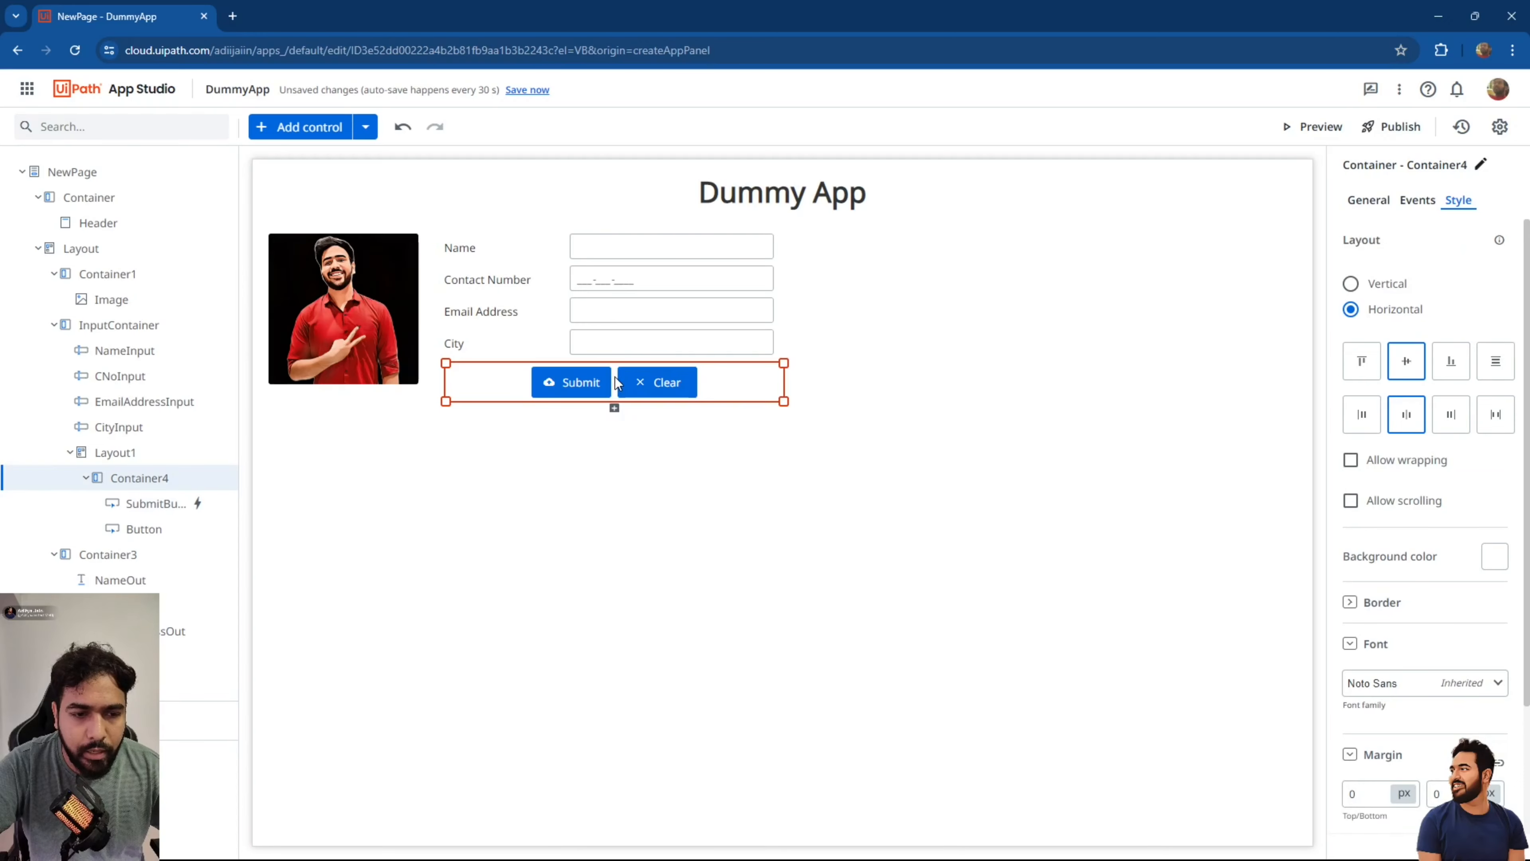
pyautogui.click(647, 386)
# Create a click rule for the Clear button with a Reset Values action on InputContainer.
pyautogui.click(1417, 200)
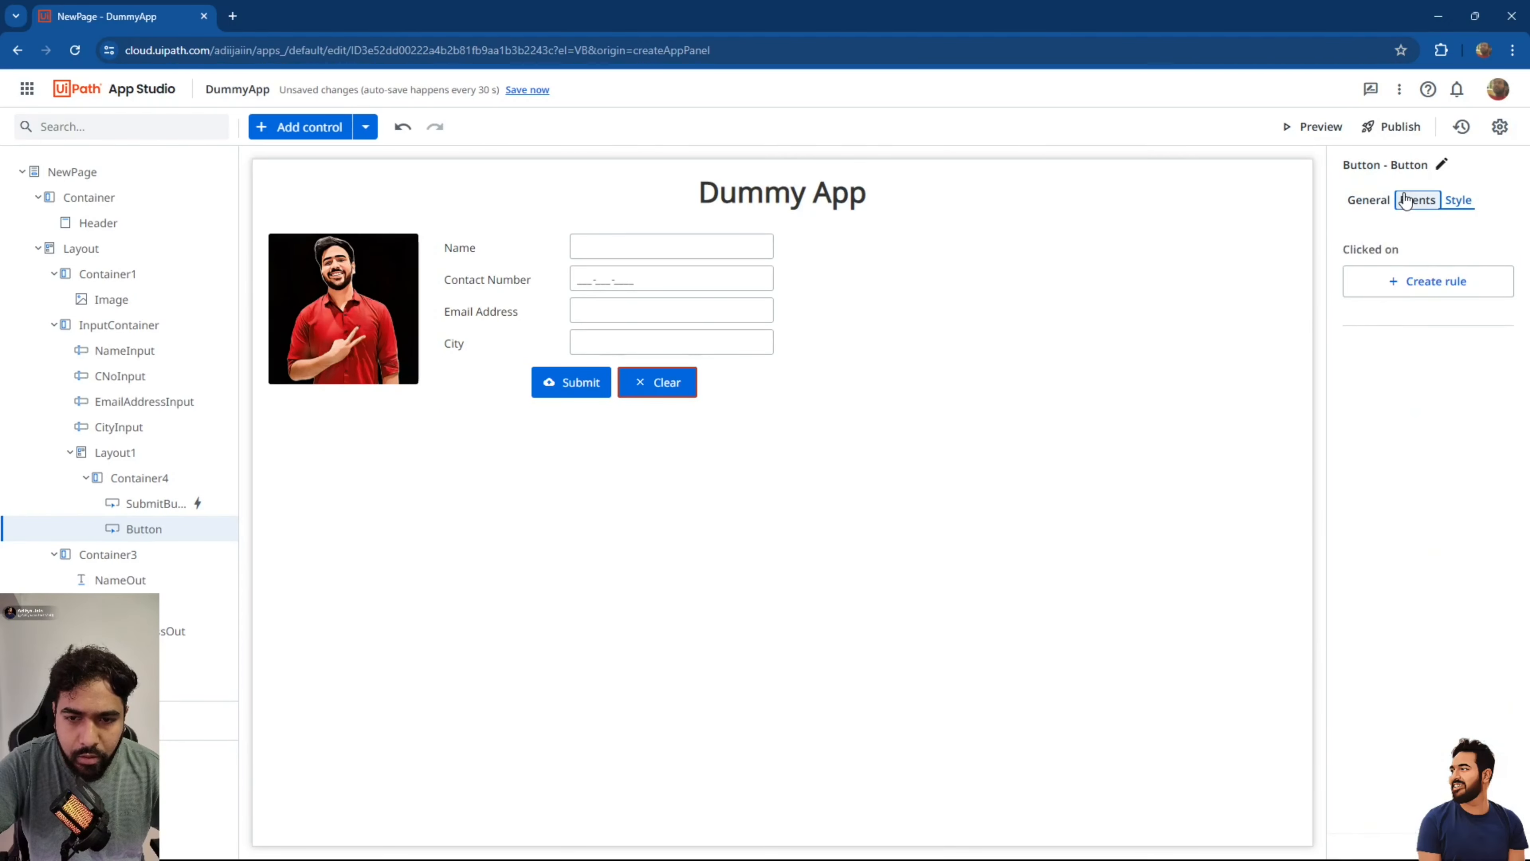
pyautogui.click(1415, 278)
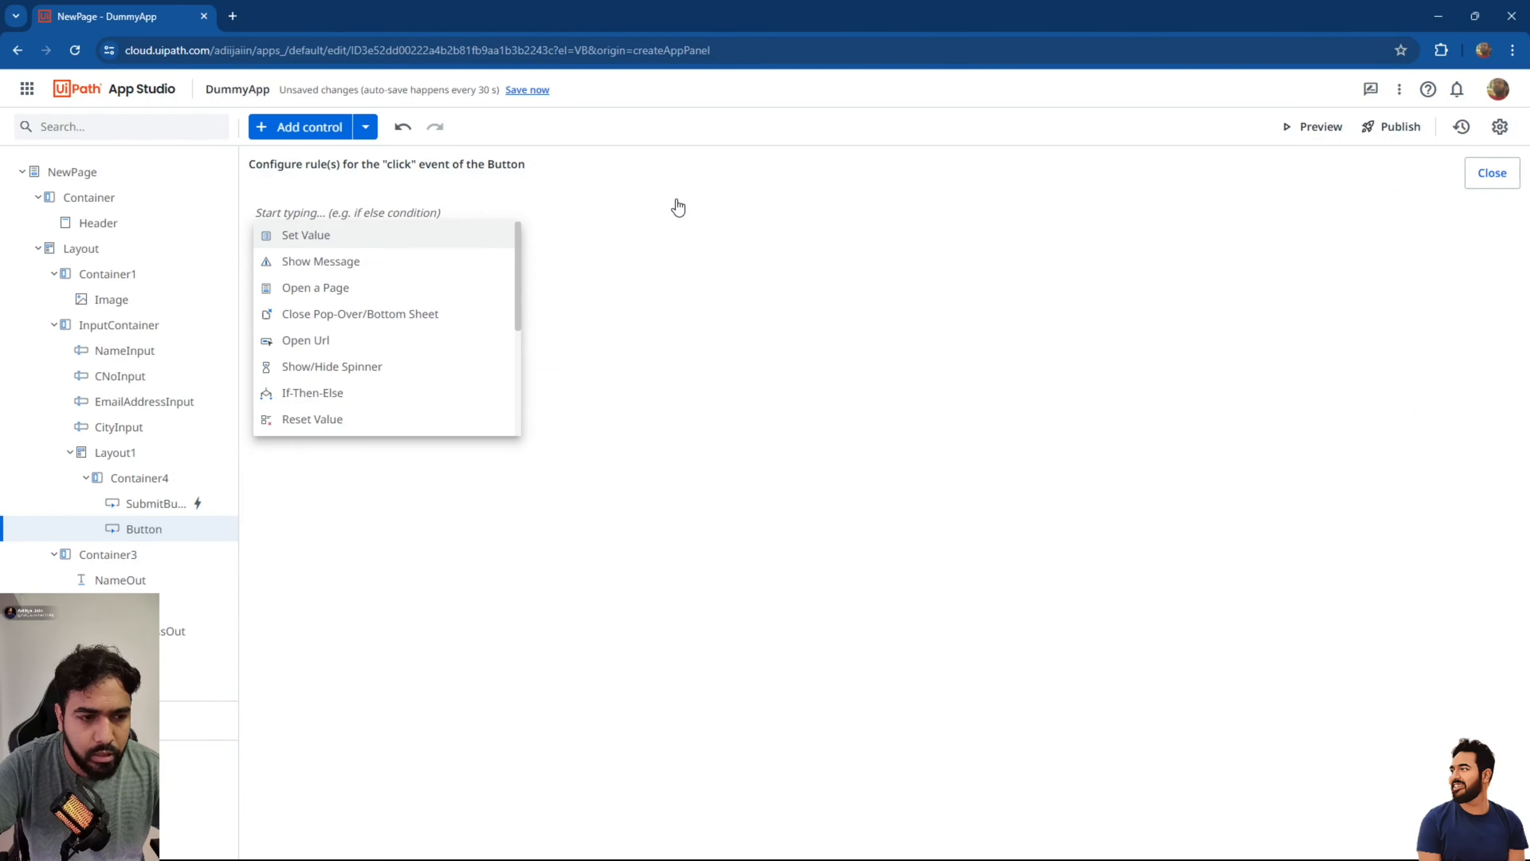
pyautogui.click(380, 420)
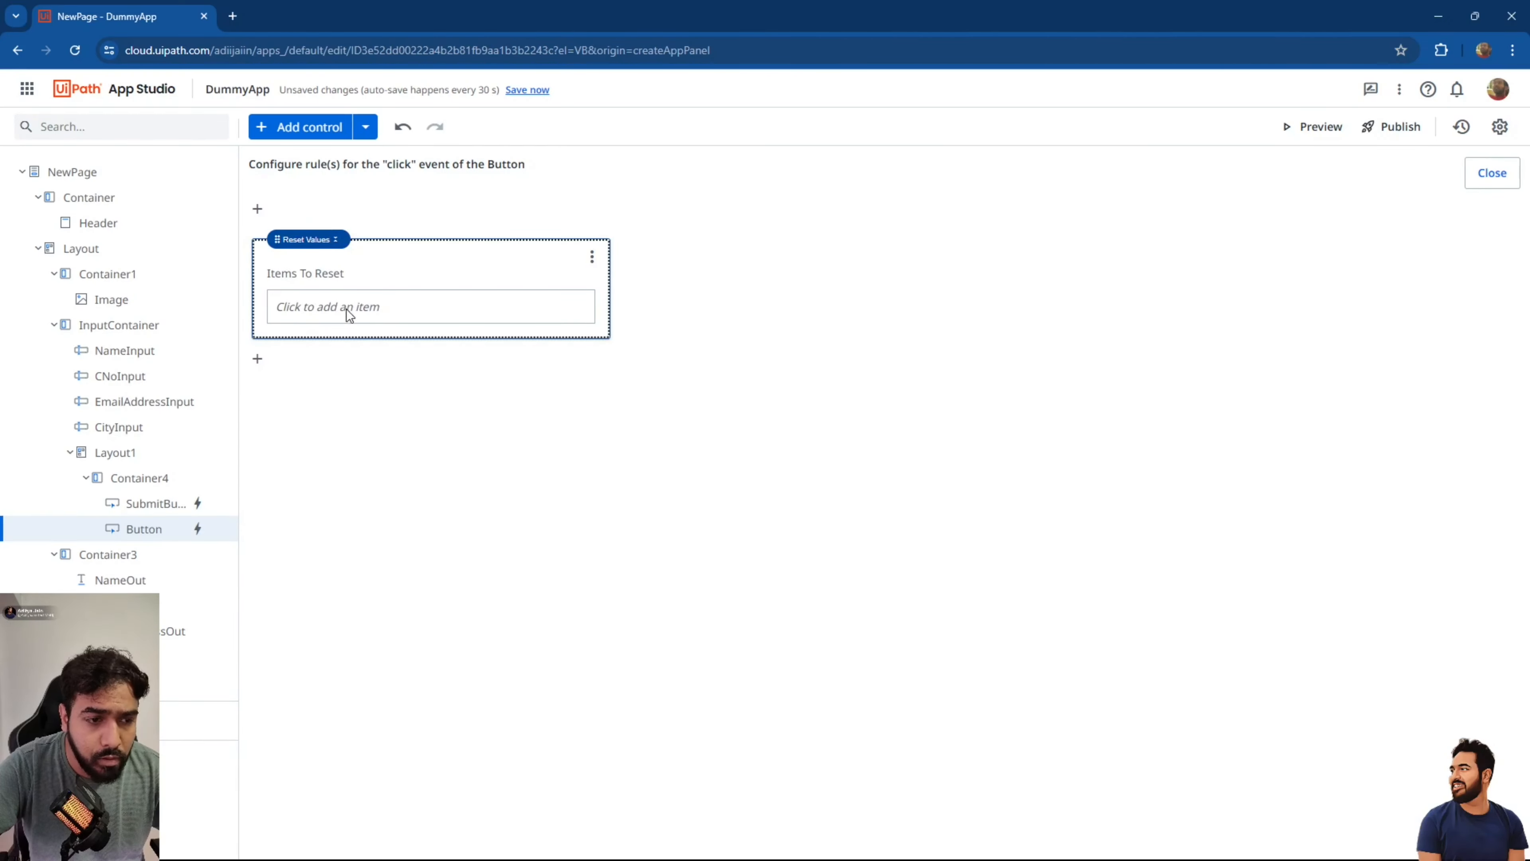
pyautogui.click(368, 309)
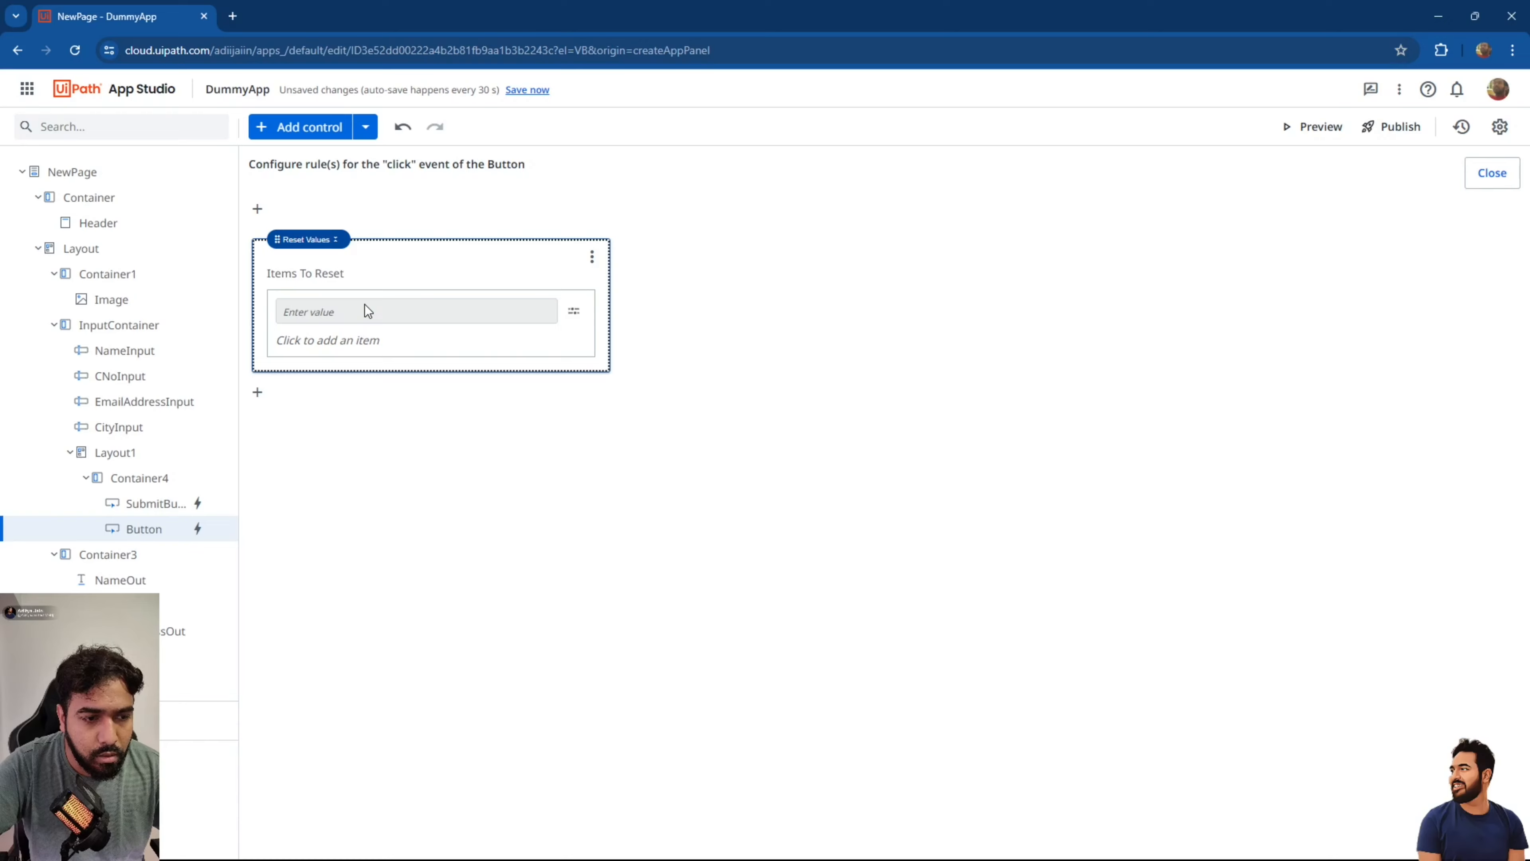
pyautogui.click(574, 312)
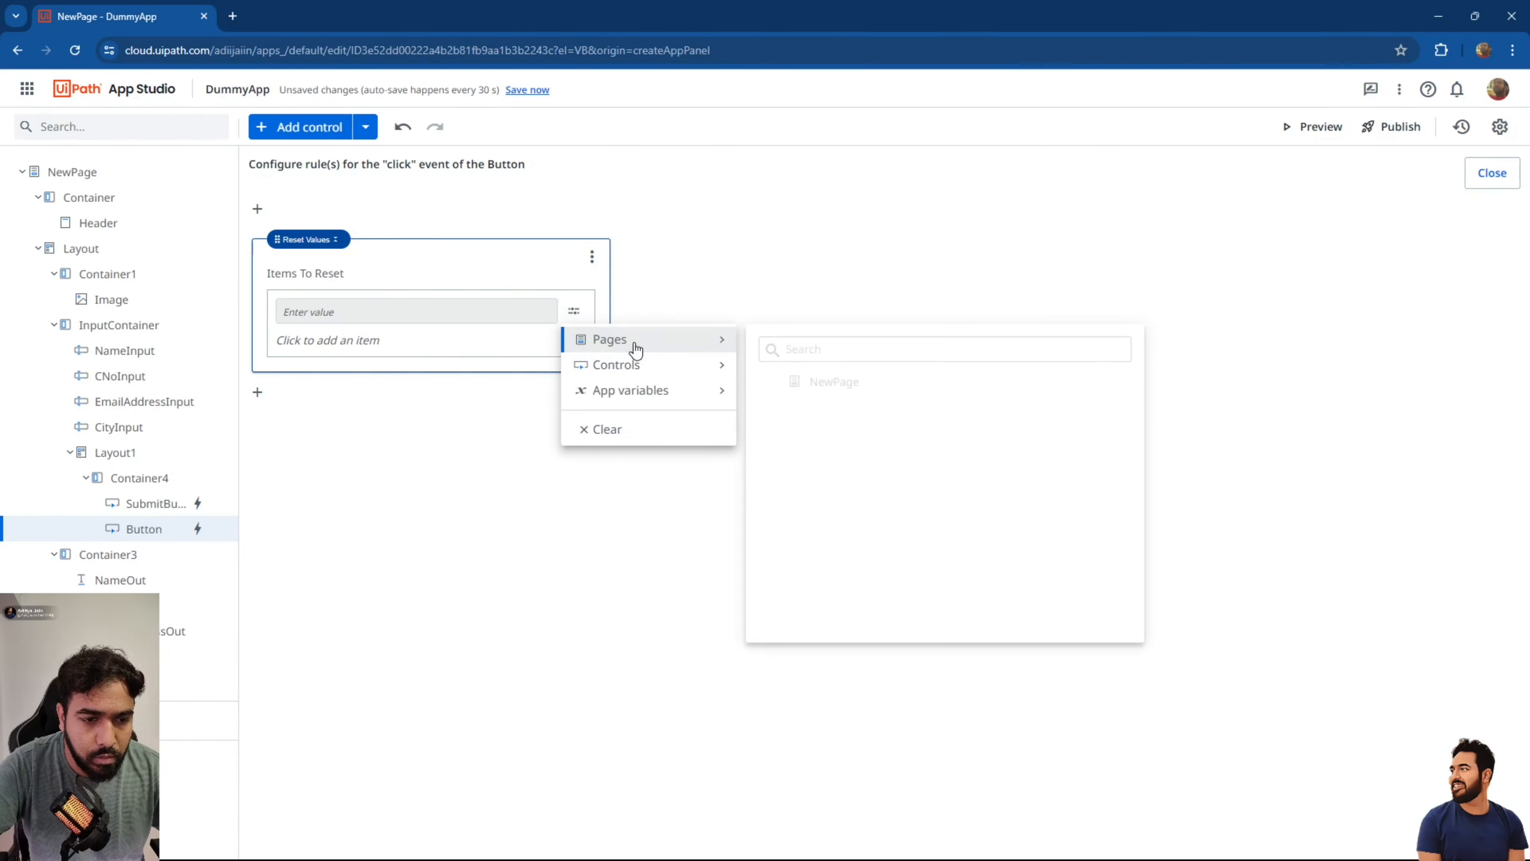
pyautogui.moveTo(642, 368)
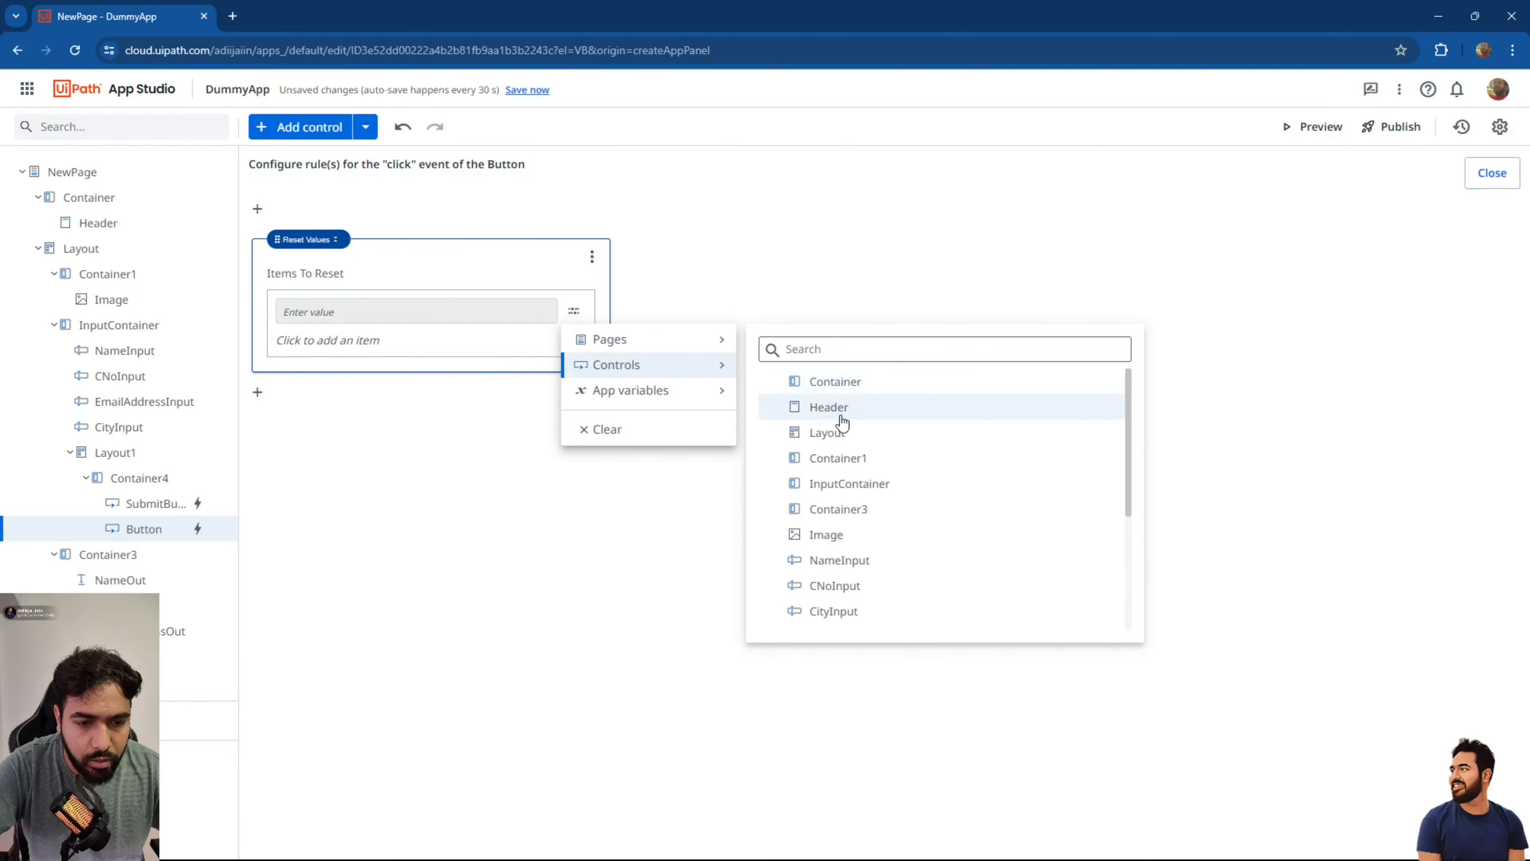
pyautogui.click(852, 484)
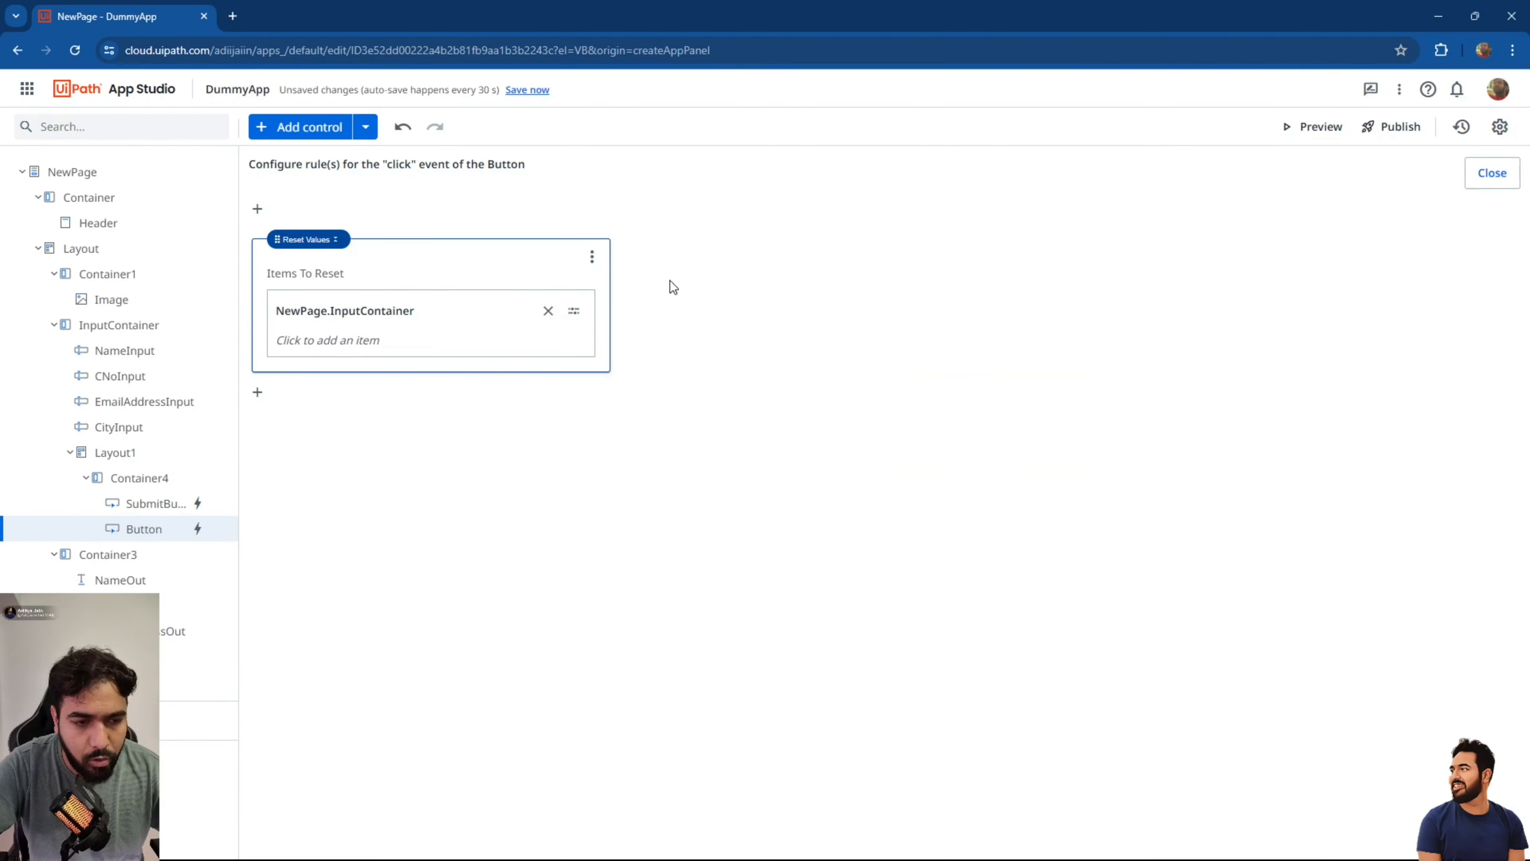
pyautogui.click(1492, 173)
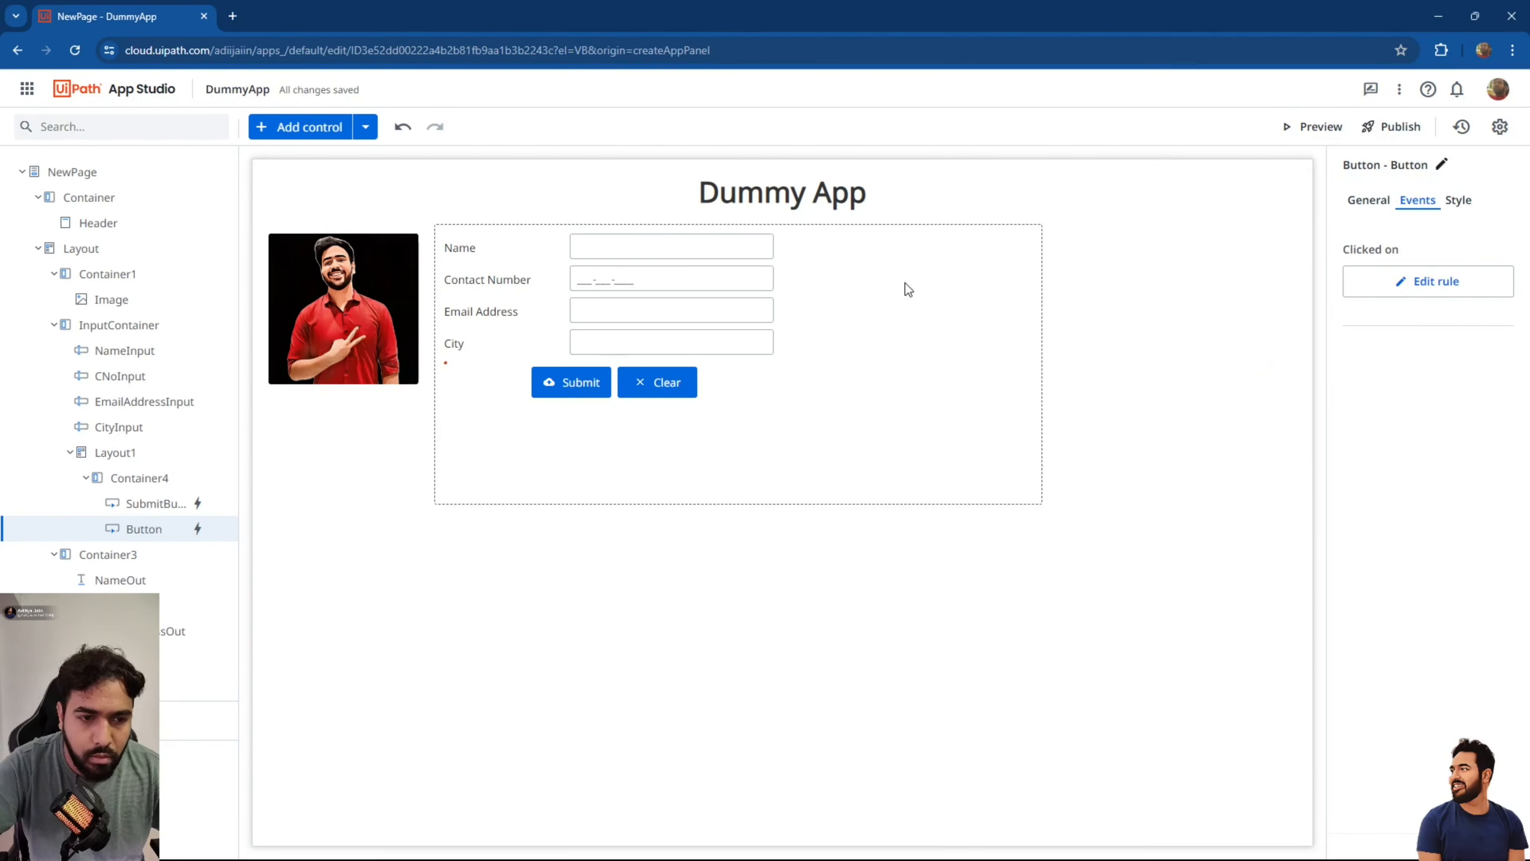
# Launch the app preview and begin filling the Name and Contact Number fields (887-78…).
pyautogui.click(1302, 133)
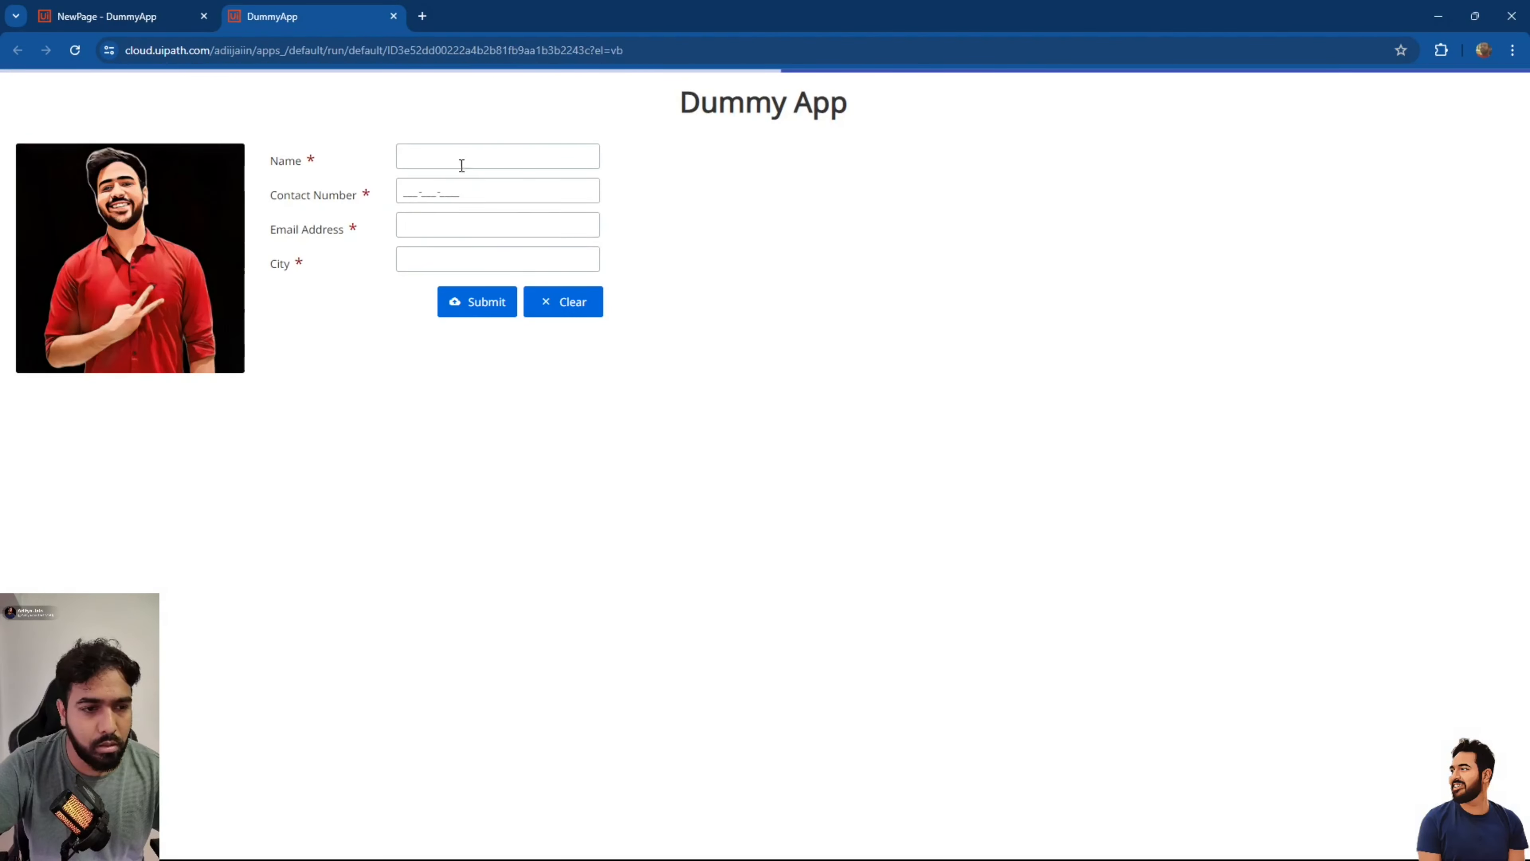
pyautogui.click(455, 158)
pyautogui.press('Tab')
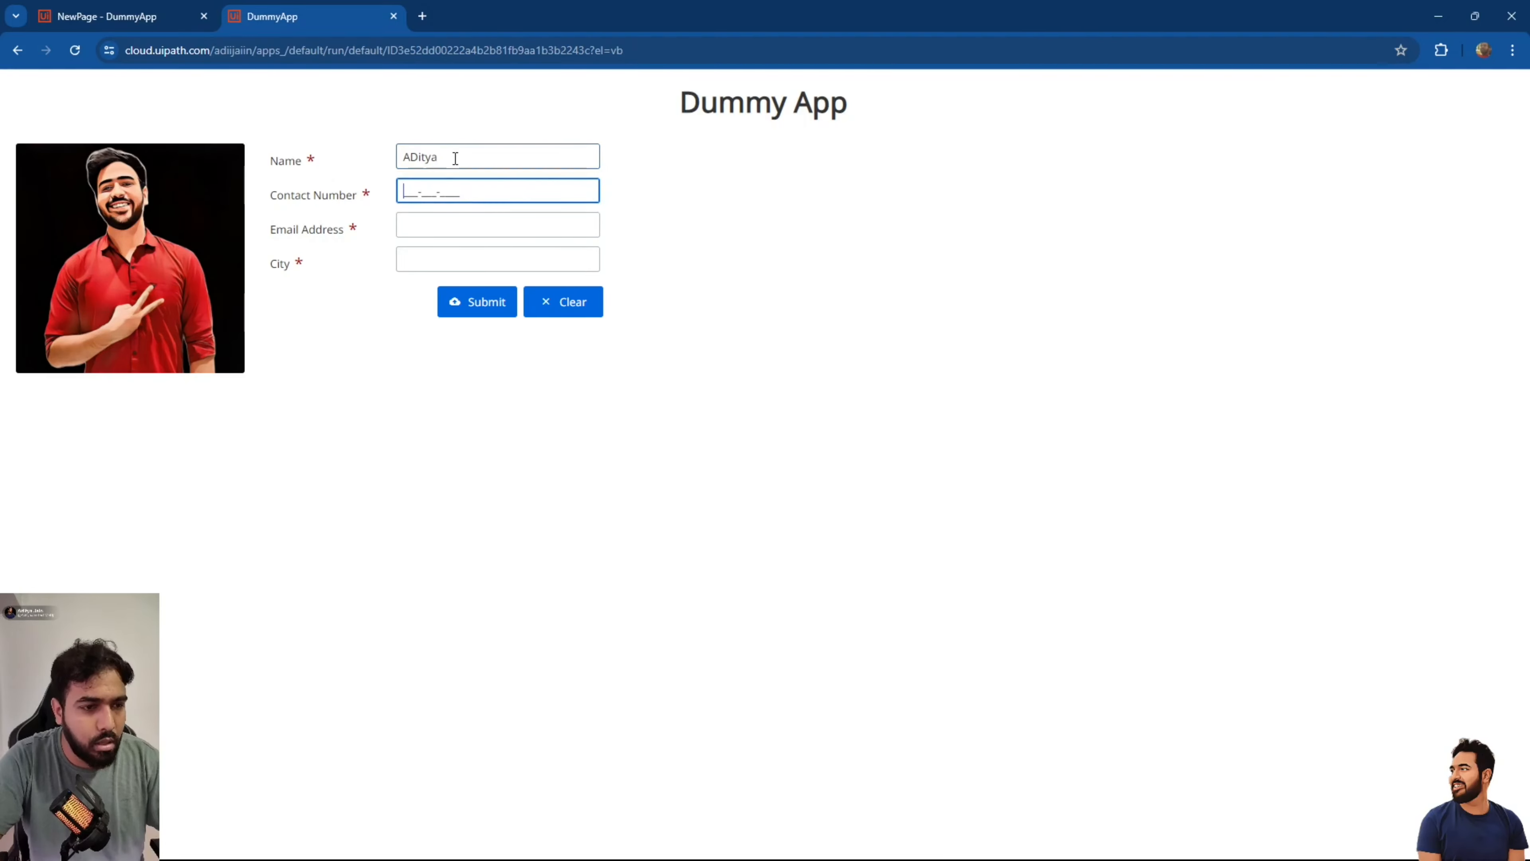
pyautogui.write('887-78')
pyautogui.press('Tab')
pyautogui.write('8787')
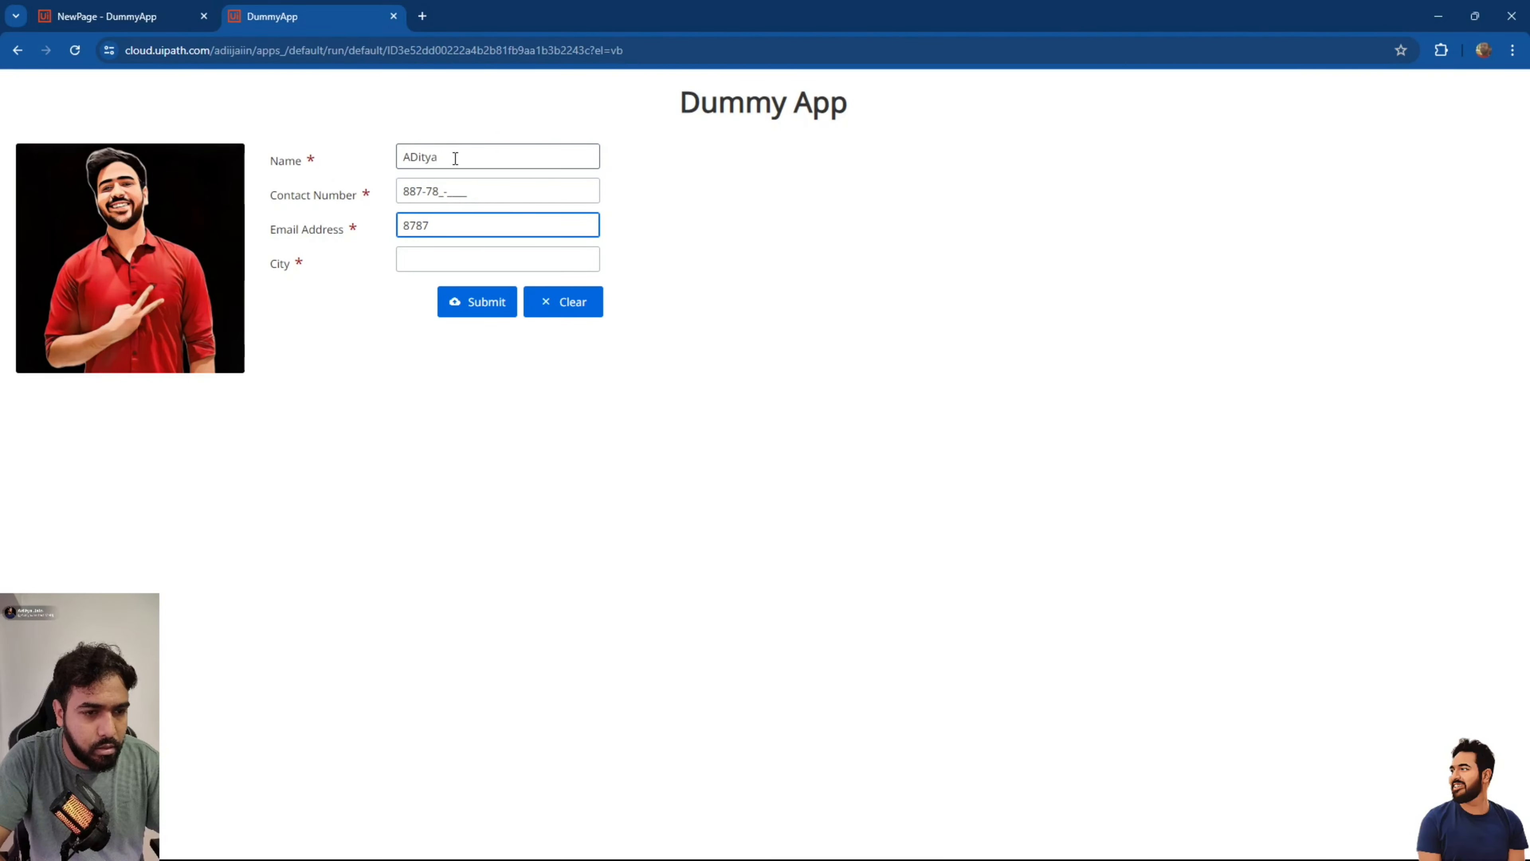
pyautogui.click(485, 200)
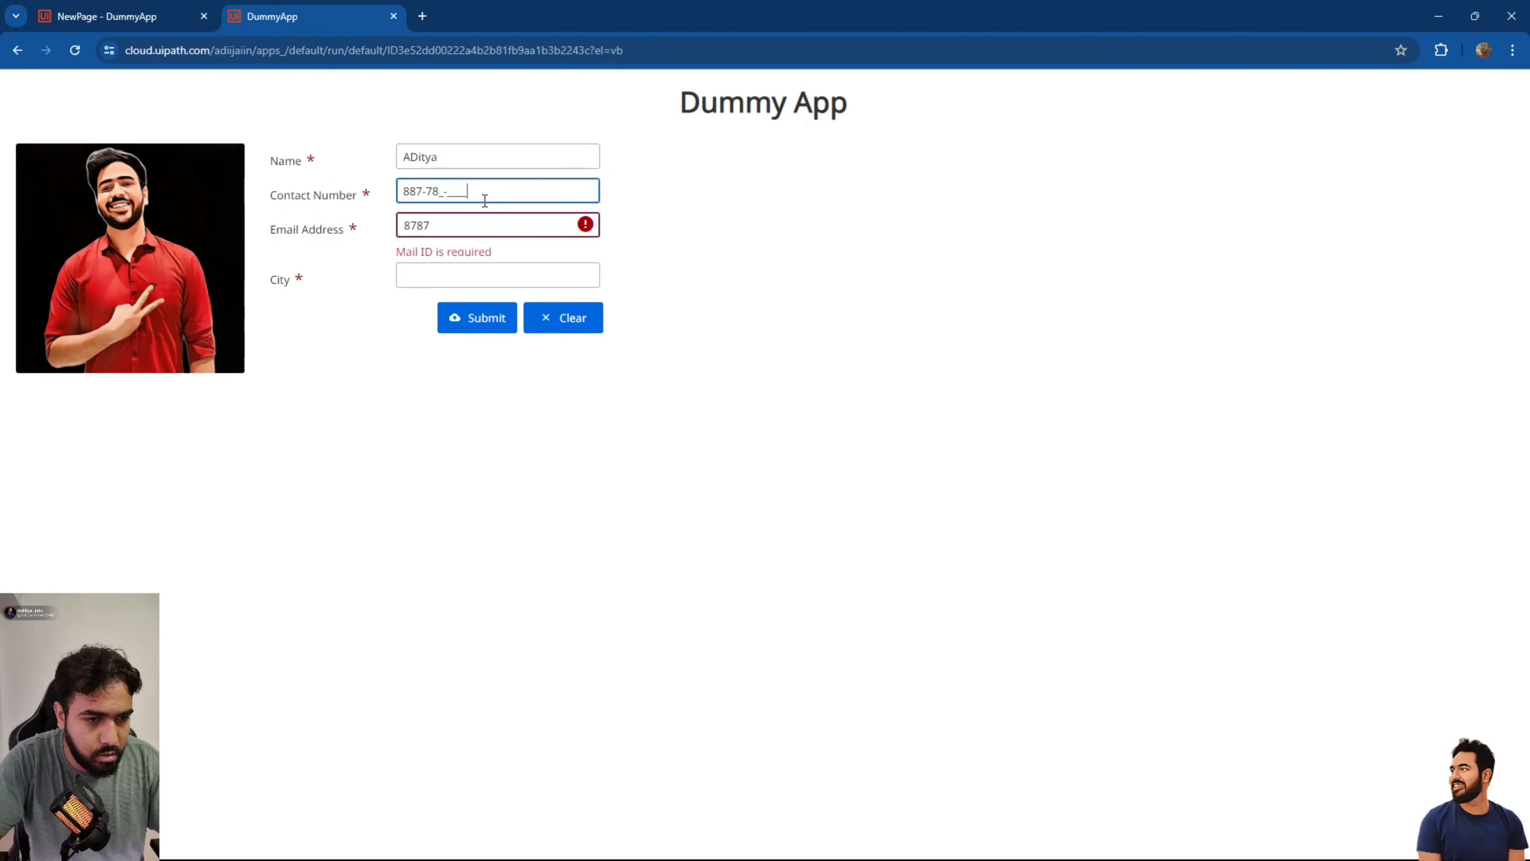
pyautogui.press('Tab')
pyautogui.click(464, 188)
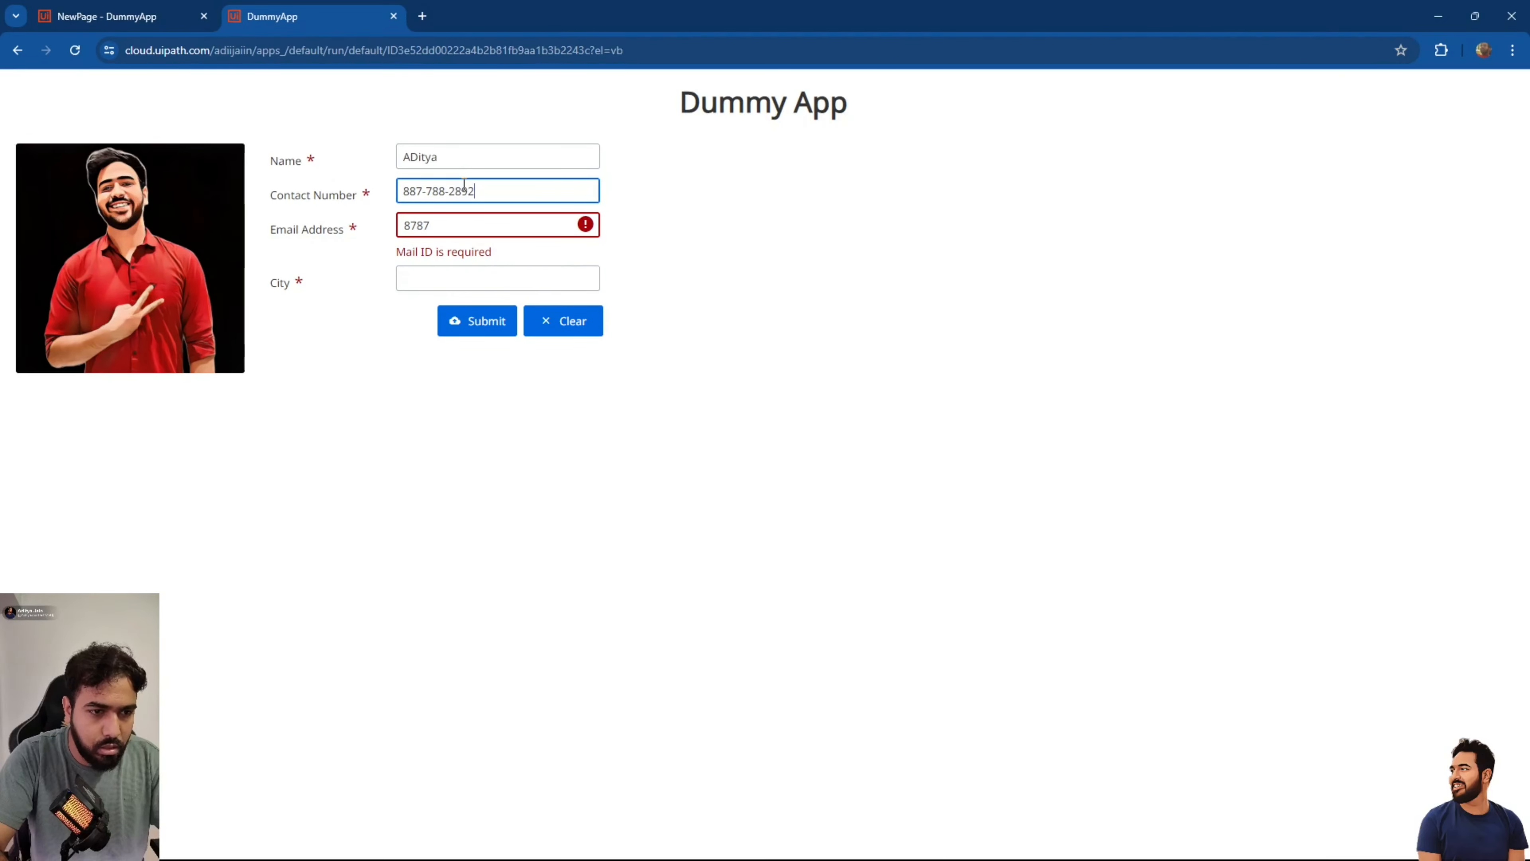
pyautogui.press('Tab')
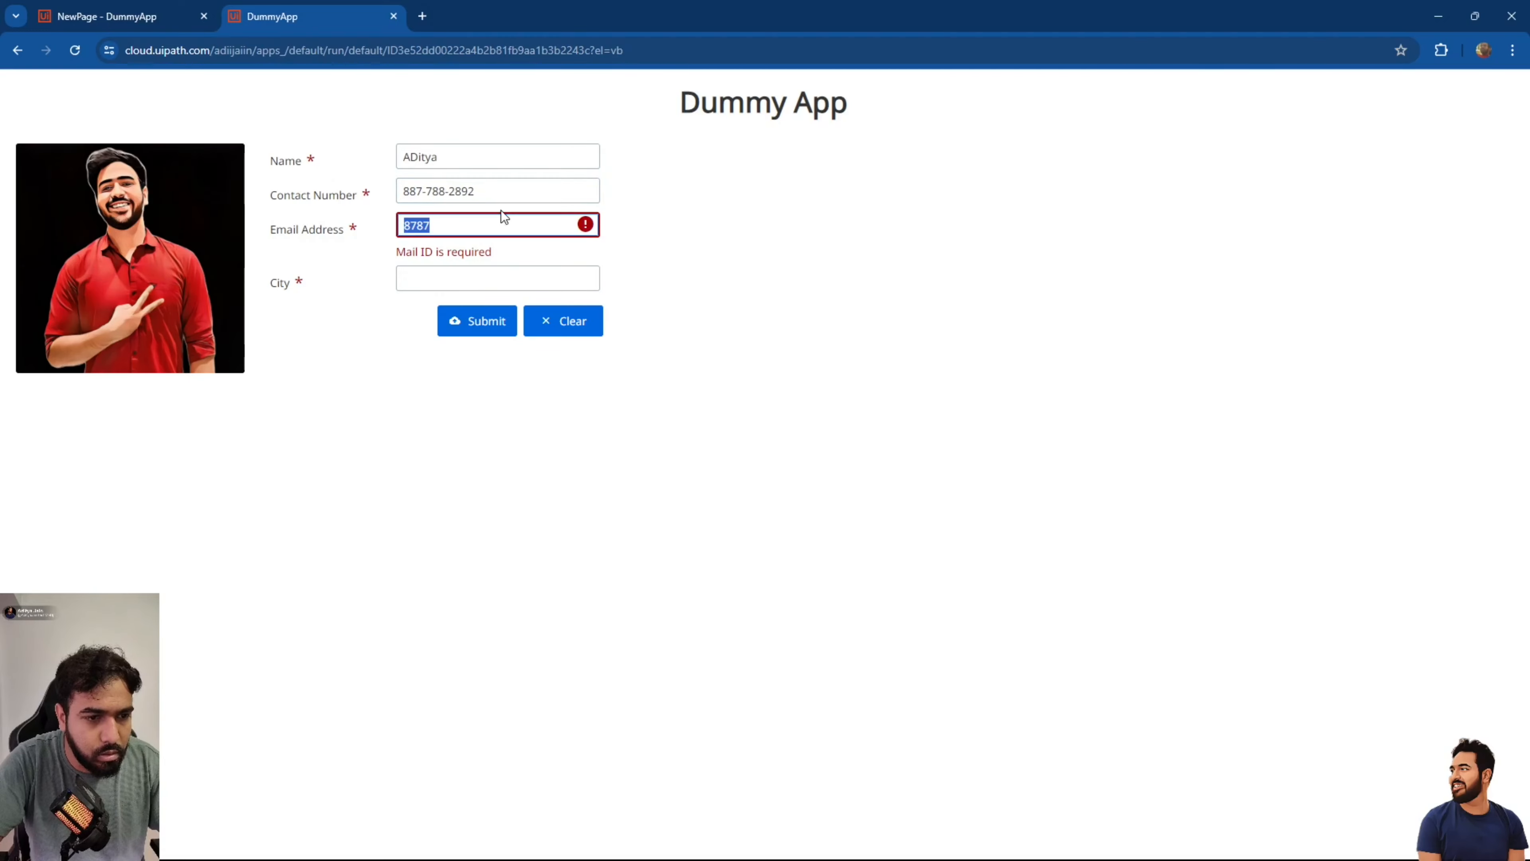
pyautogui.write('@jk.com')
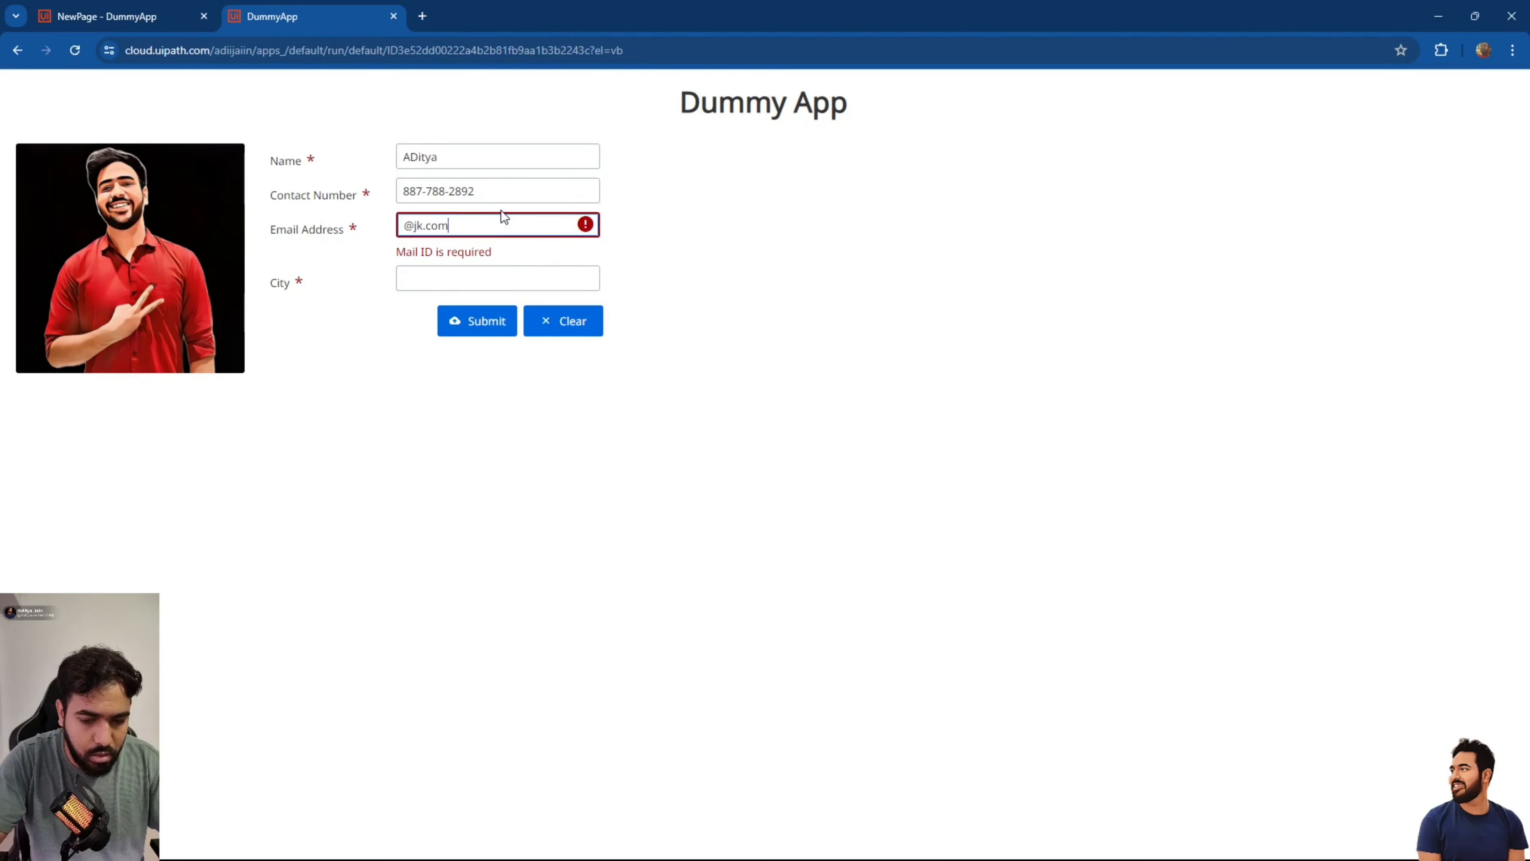
pyautogui.write('ajaja')
pyautogui.press('Tab')
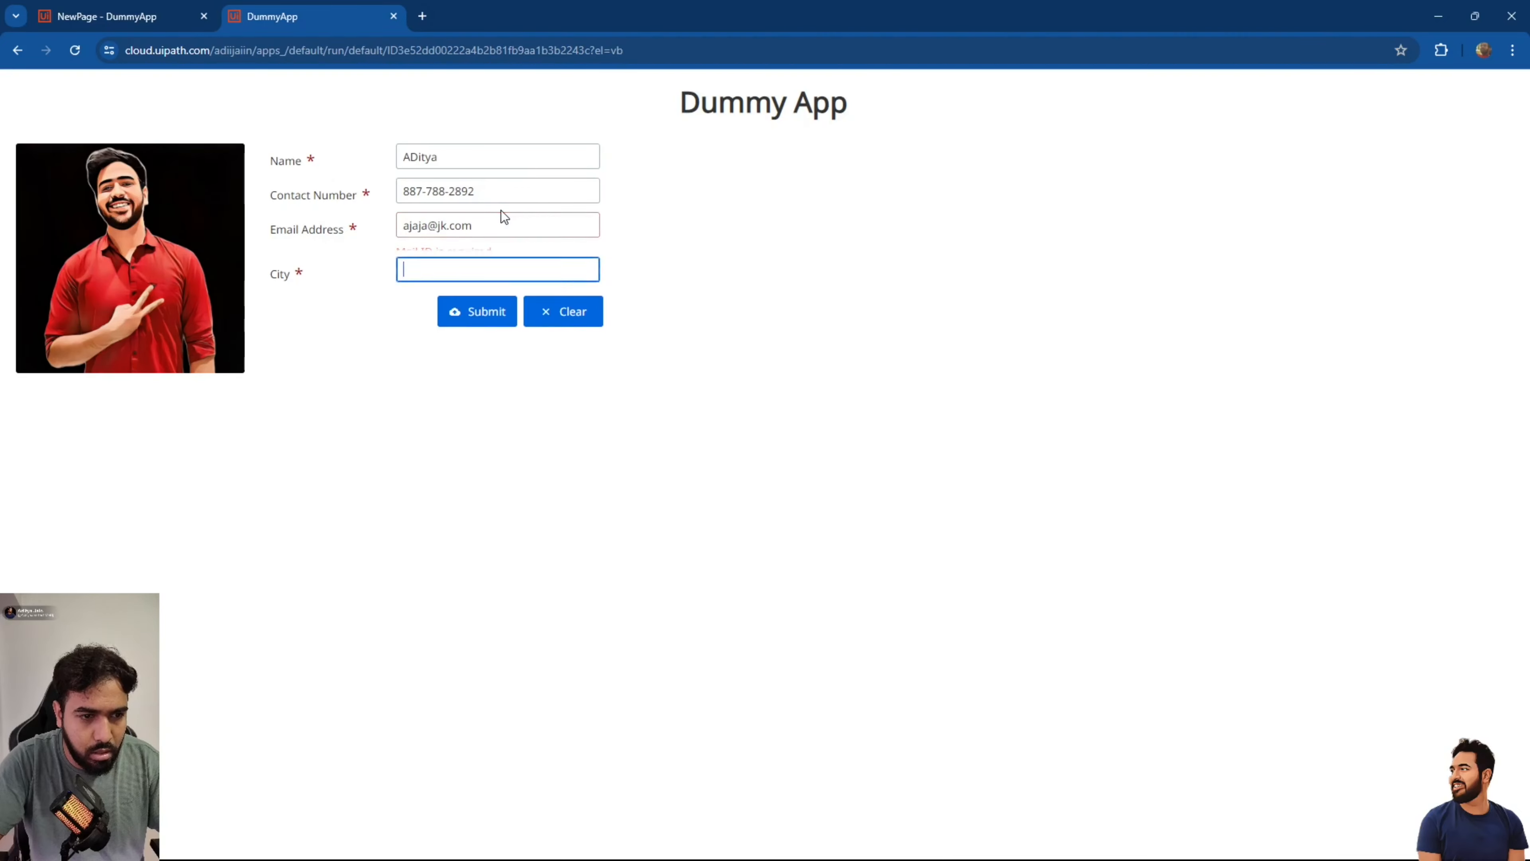
pyautogui.press('Tab')
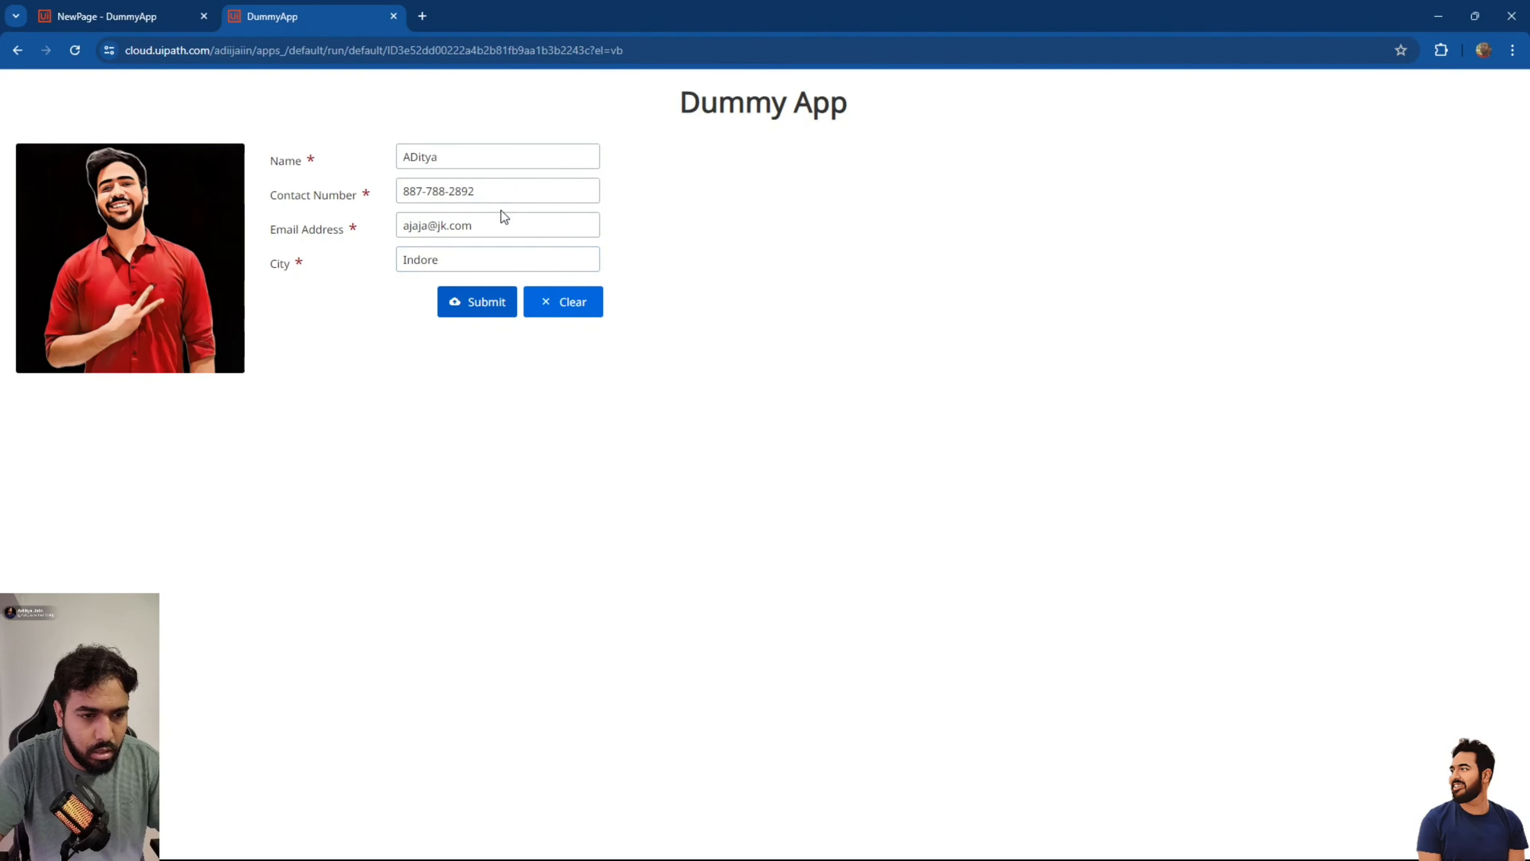
# Clear all four fields with Clear, close the preview, then select Container3 and NameOut.
pyautogui.click(565, 299)
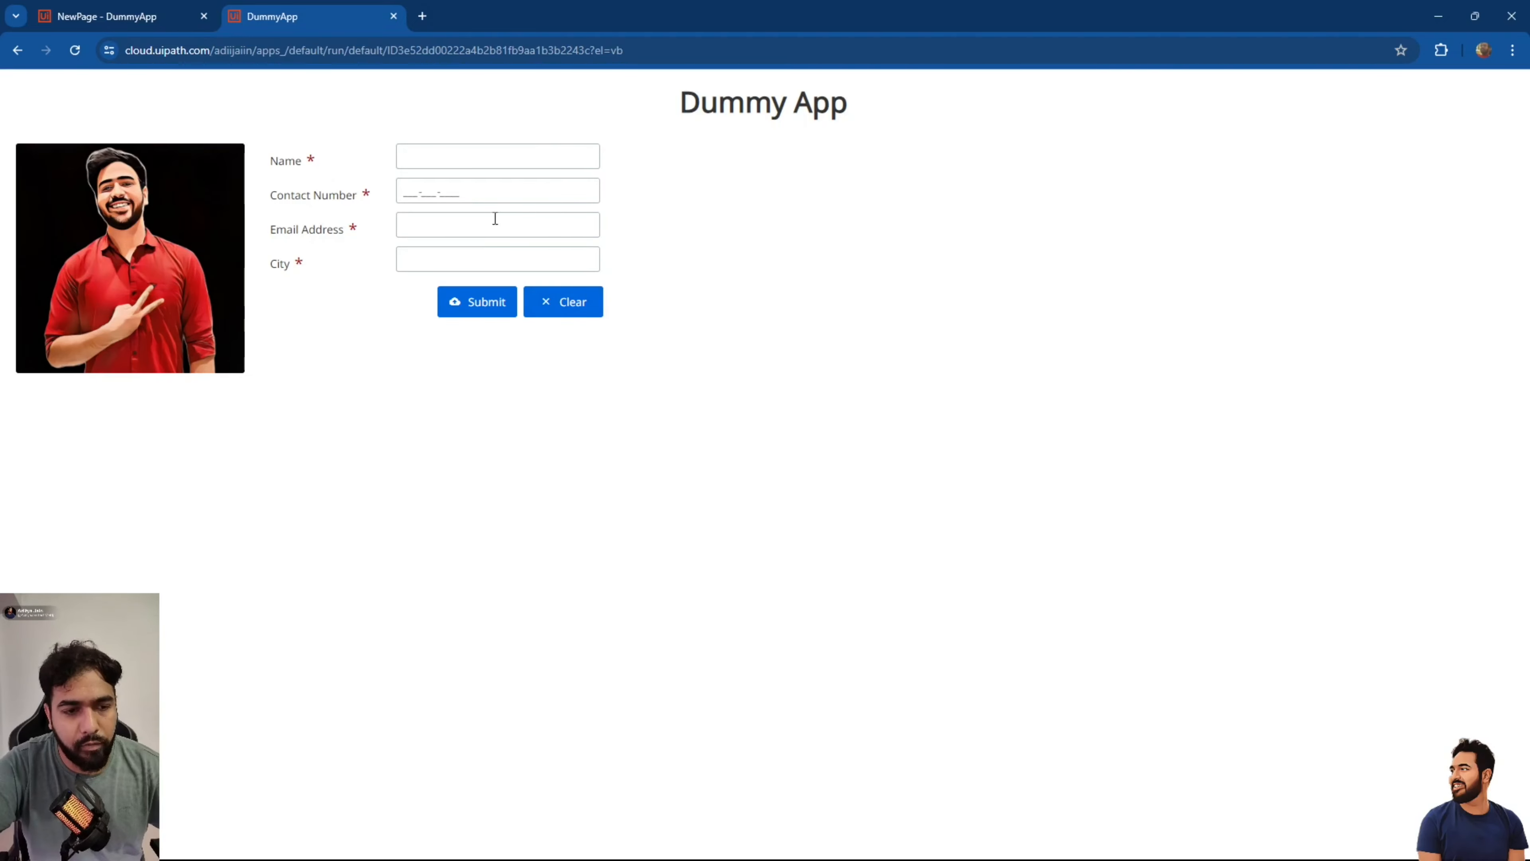
pyautogui.click(394, 17)
pyautogui.click(1199, 311)
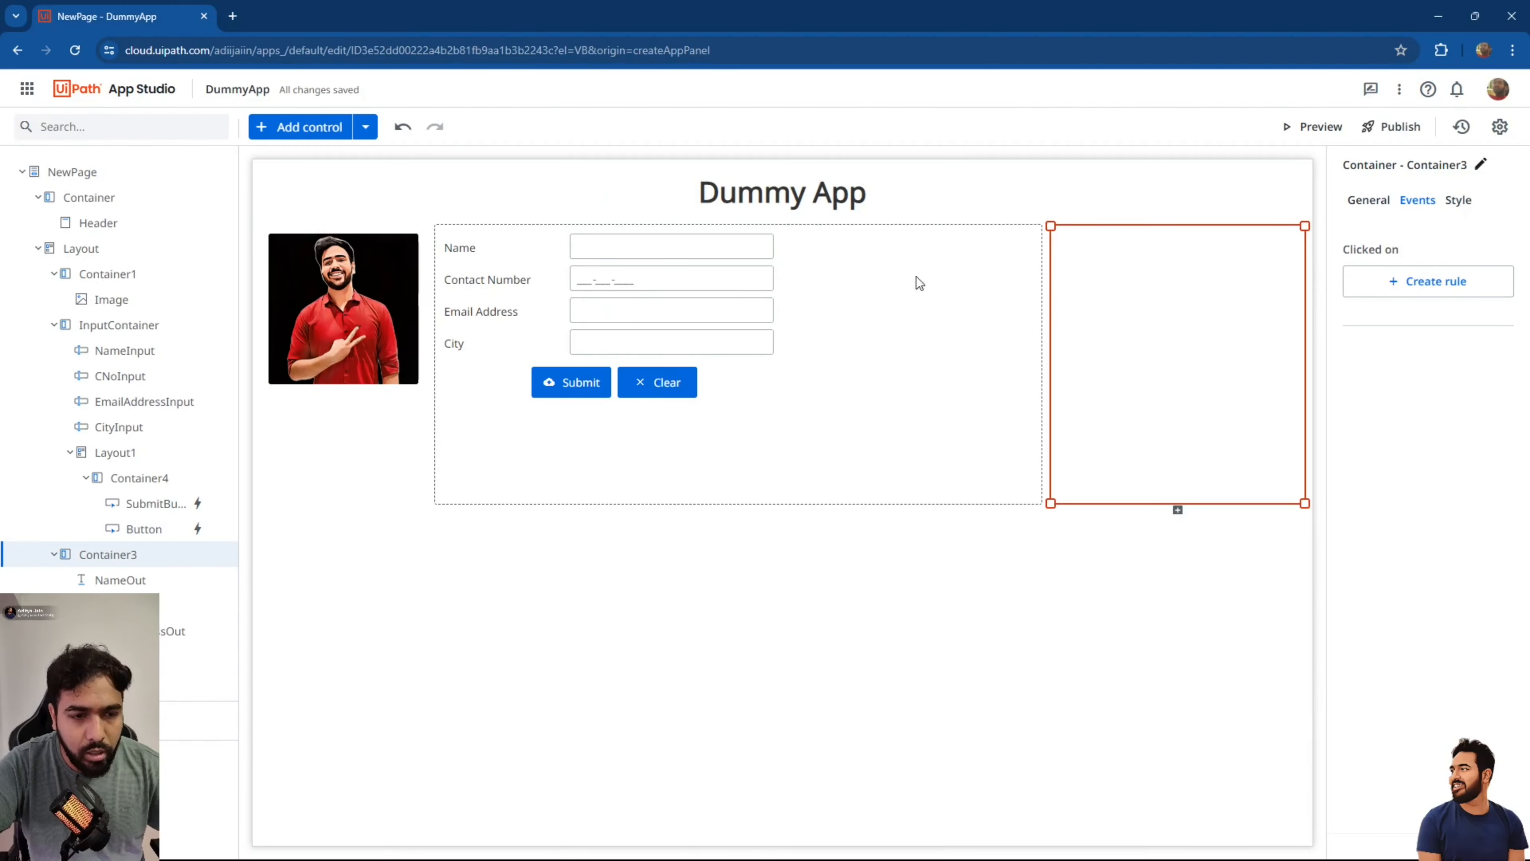
pyautogui.click(128, 579)
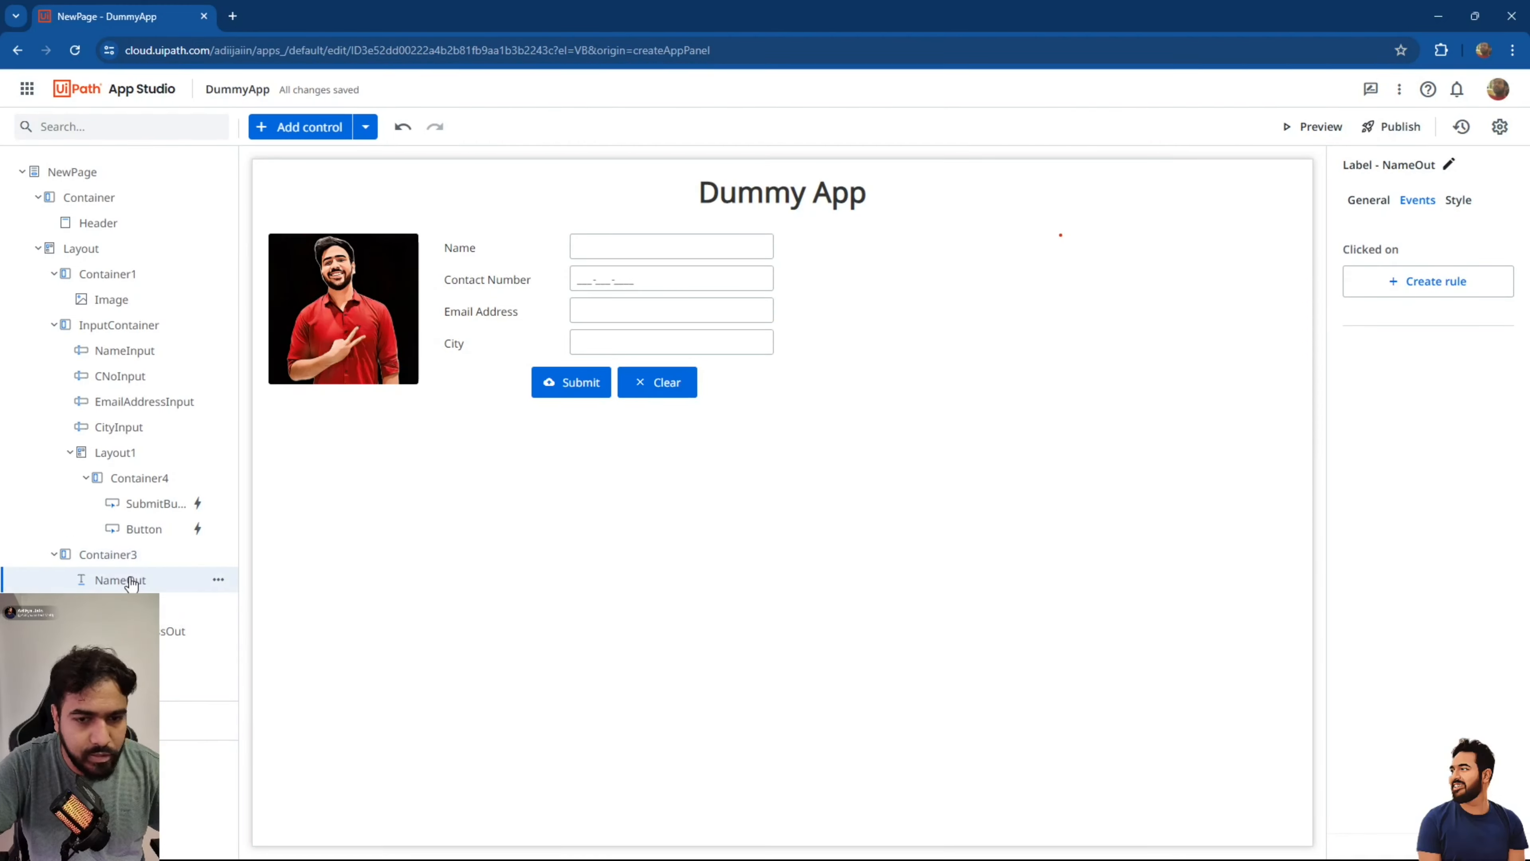
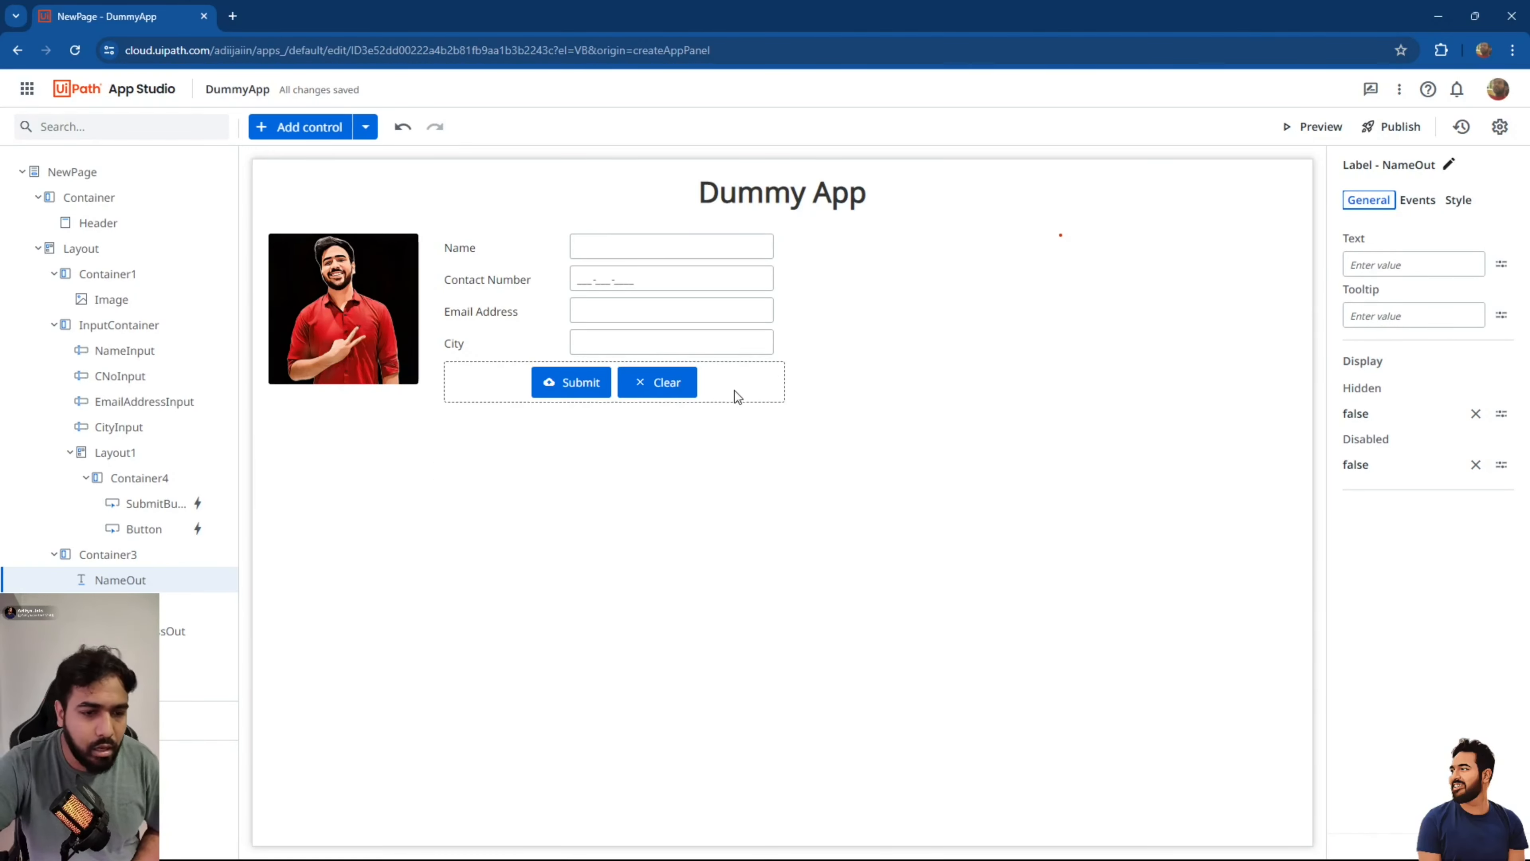
# In the Submit button's click rule, prefix the name output with "Name : ".
pyautogui.click(571, 378)
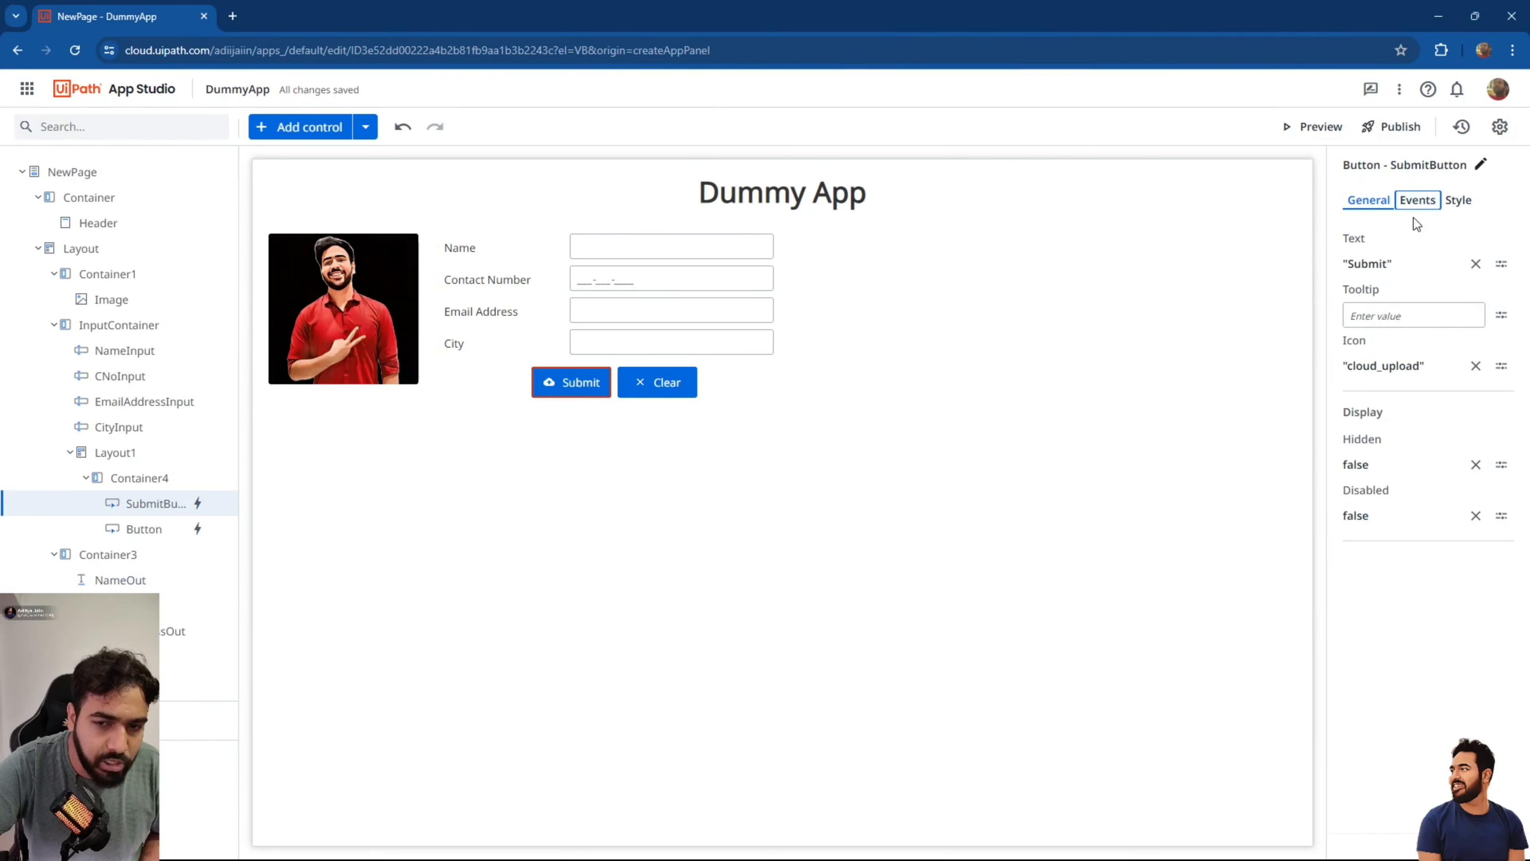
pyautogui.click(1422, 202)
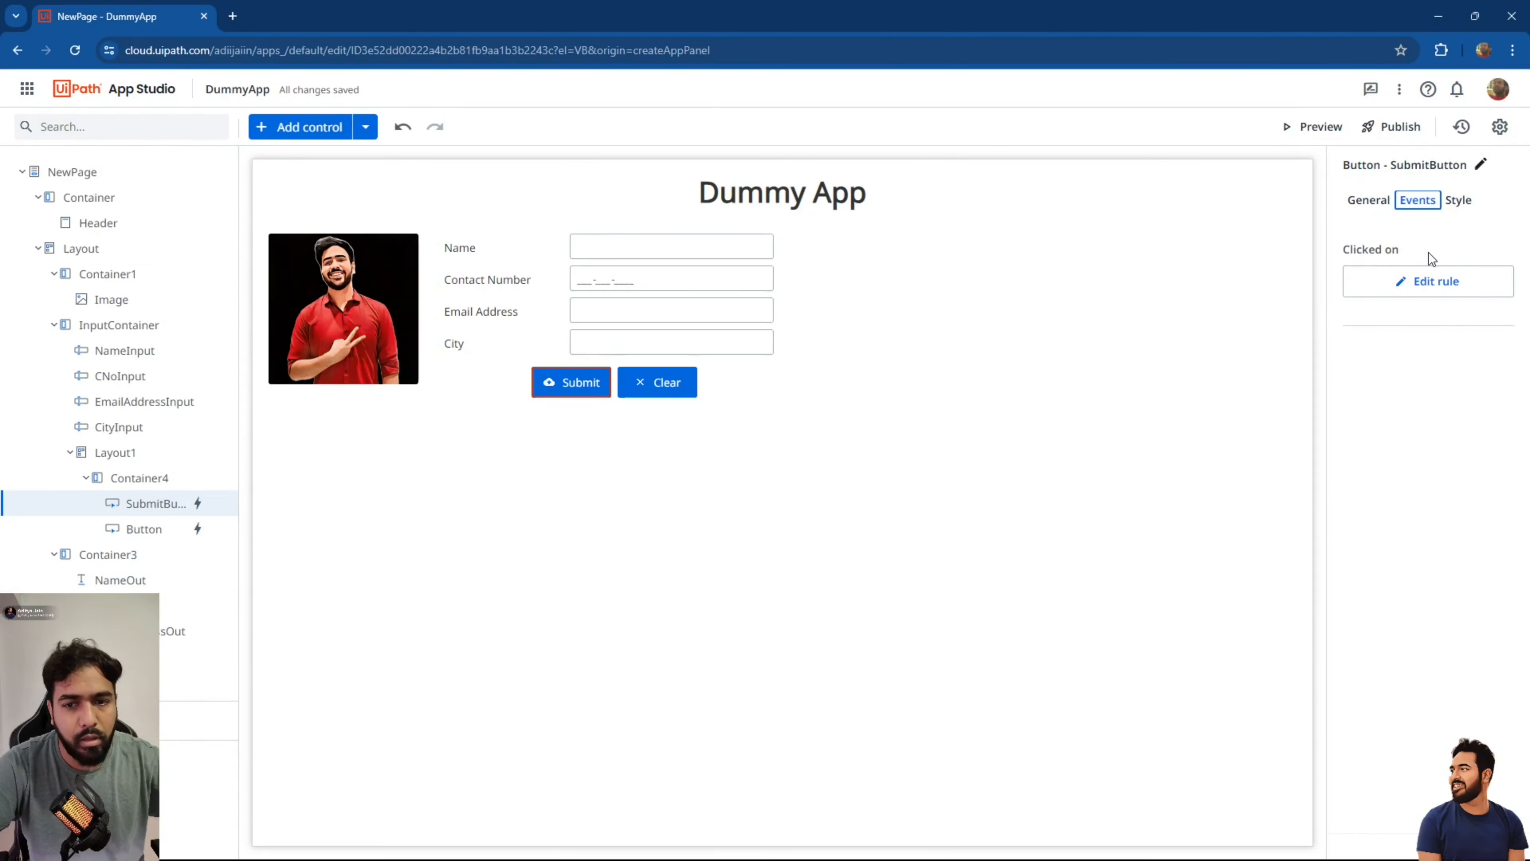
pyautogui.click(1427, 281)
pyautogui.scroll(-5, 515, 467)
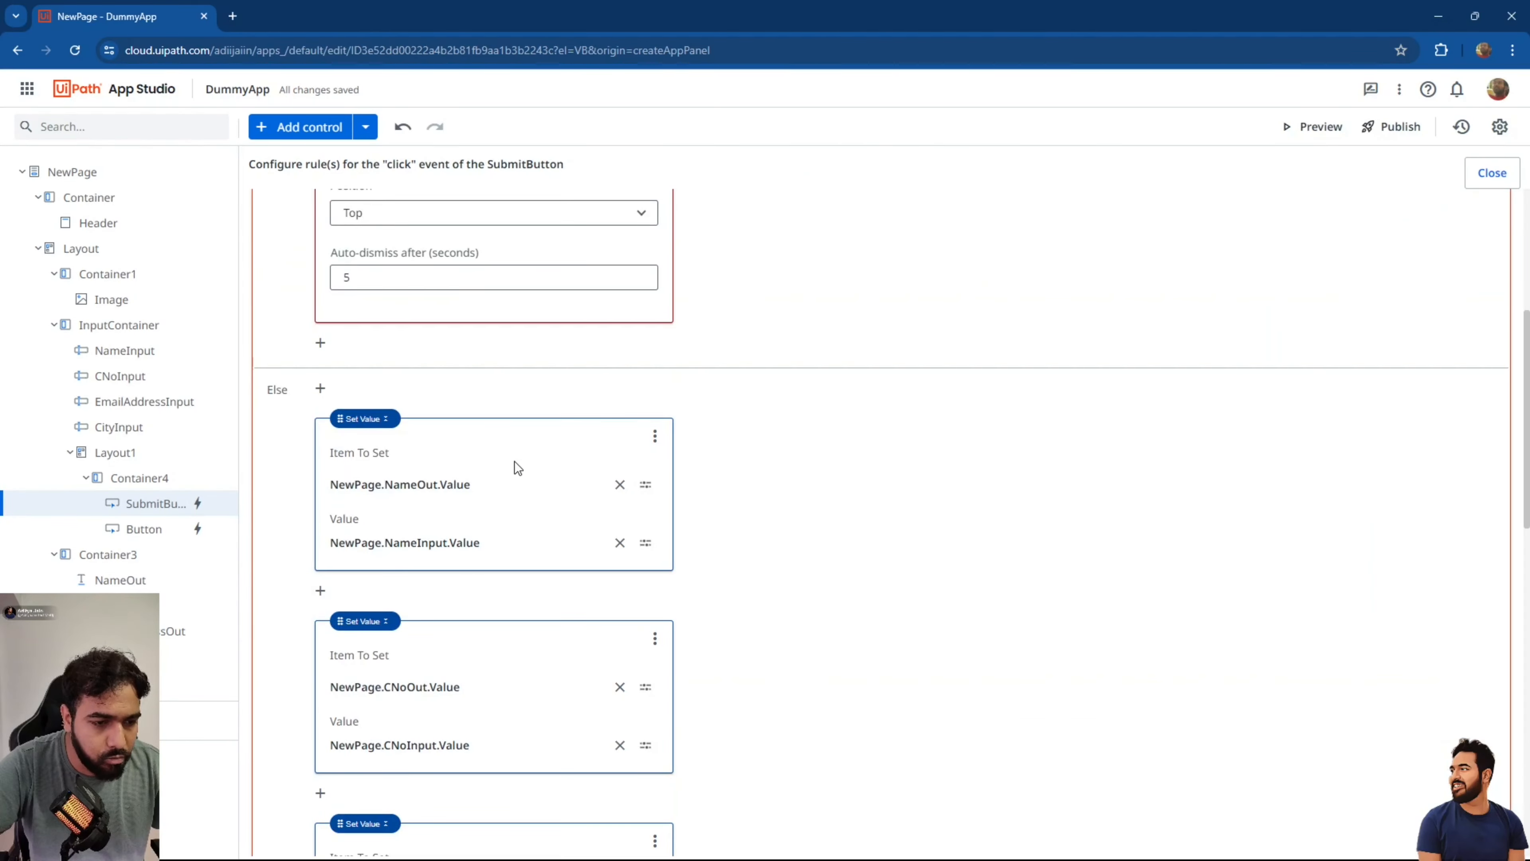
pyautogui.click(393, 543)
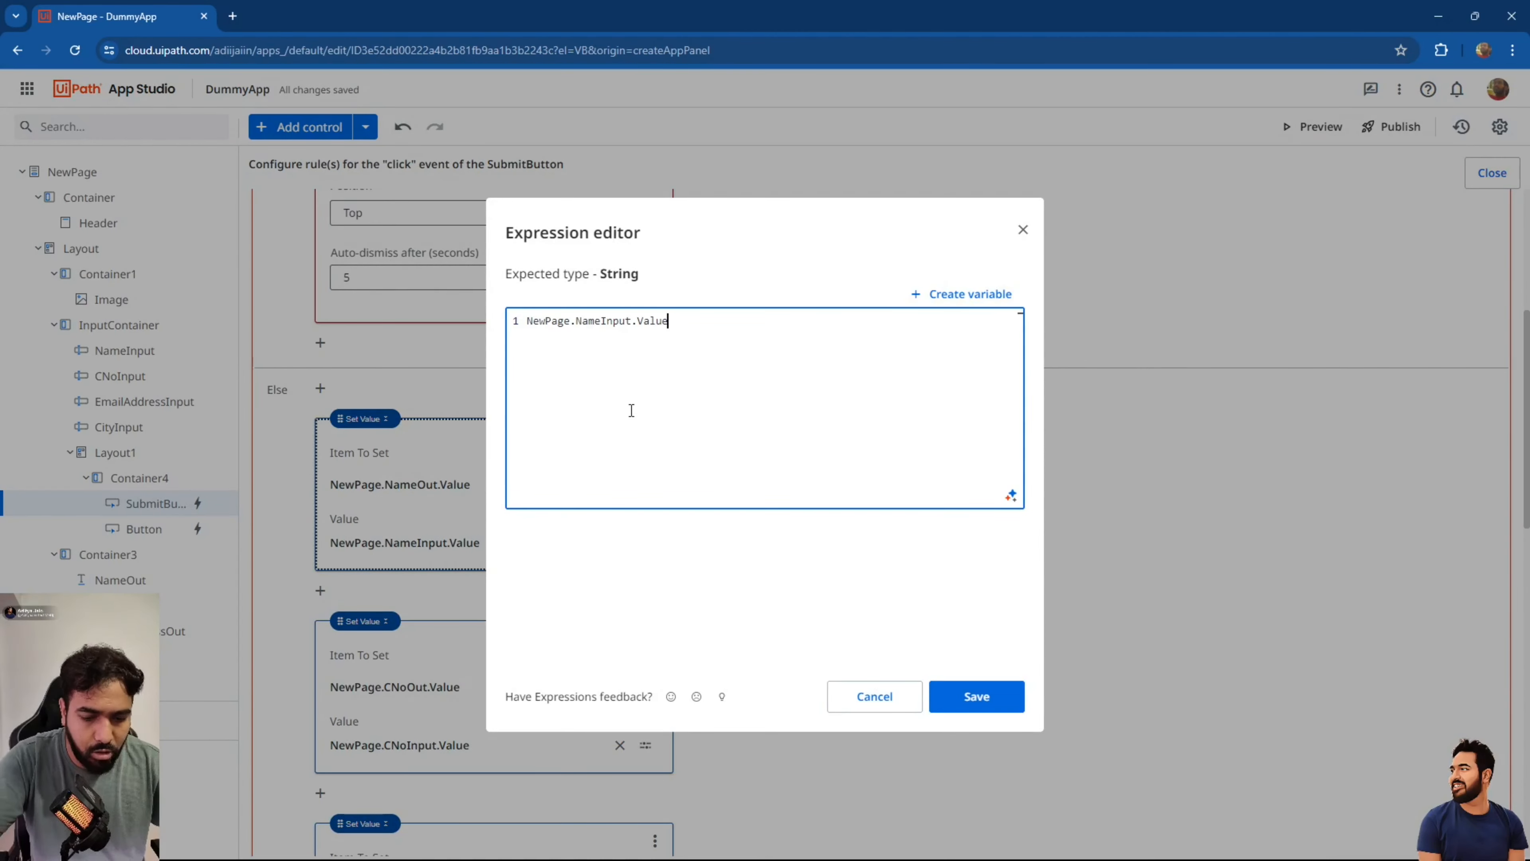
pyautogui.write('"Name"')
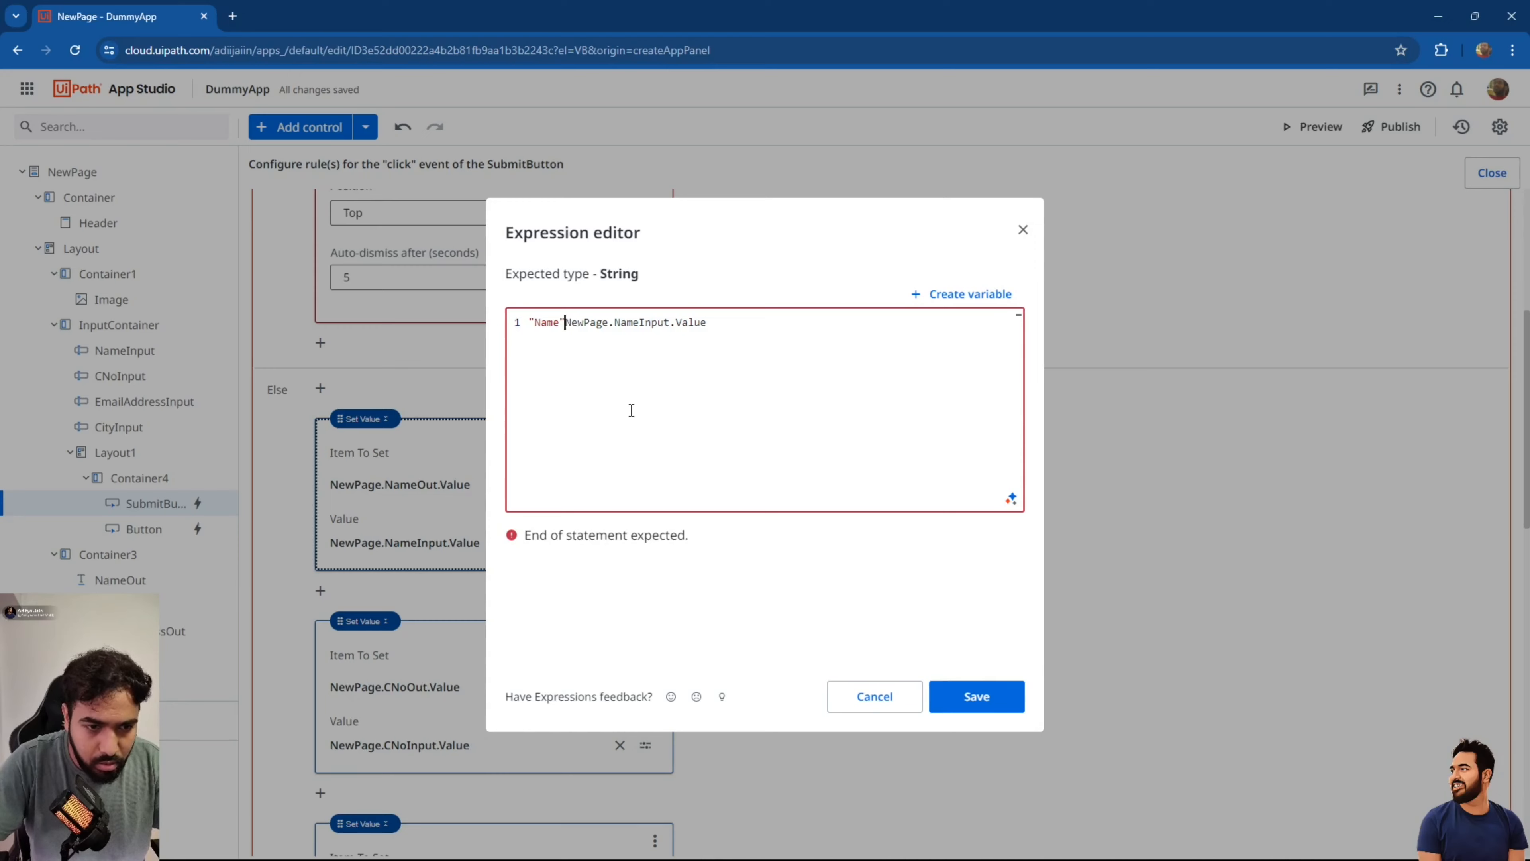
pyautogui.press('Left')
pyautogui.write(': "')
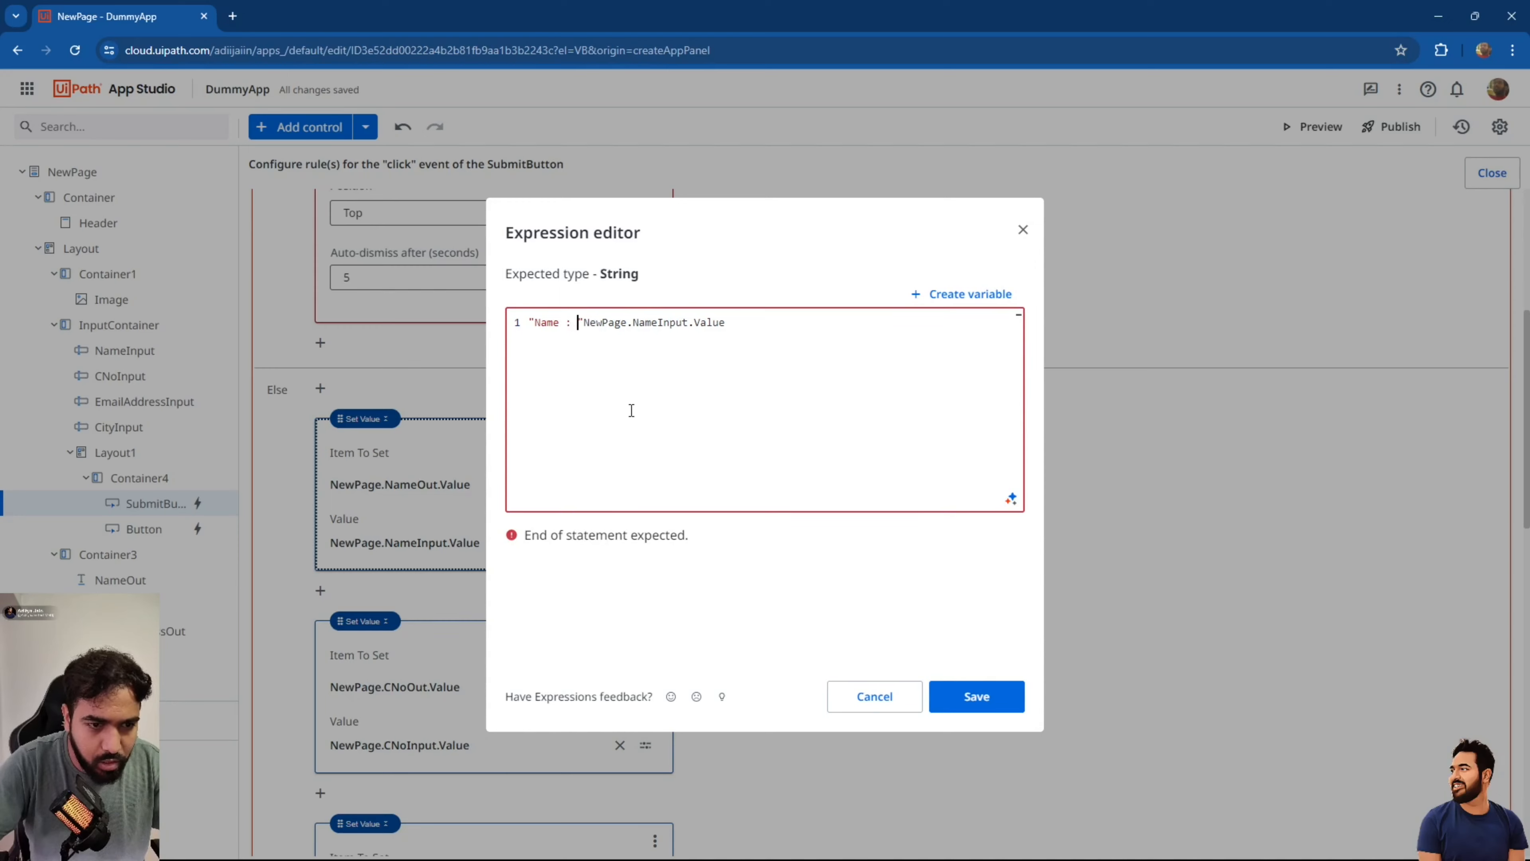
pyautogui.write('+')
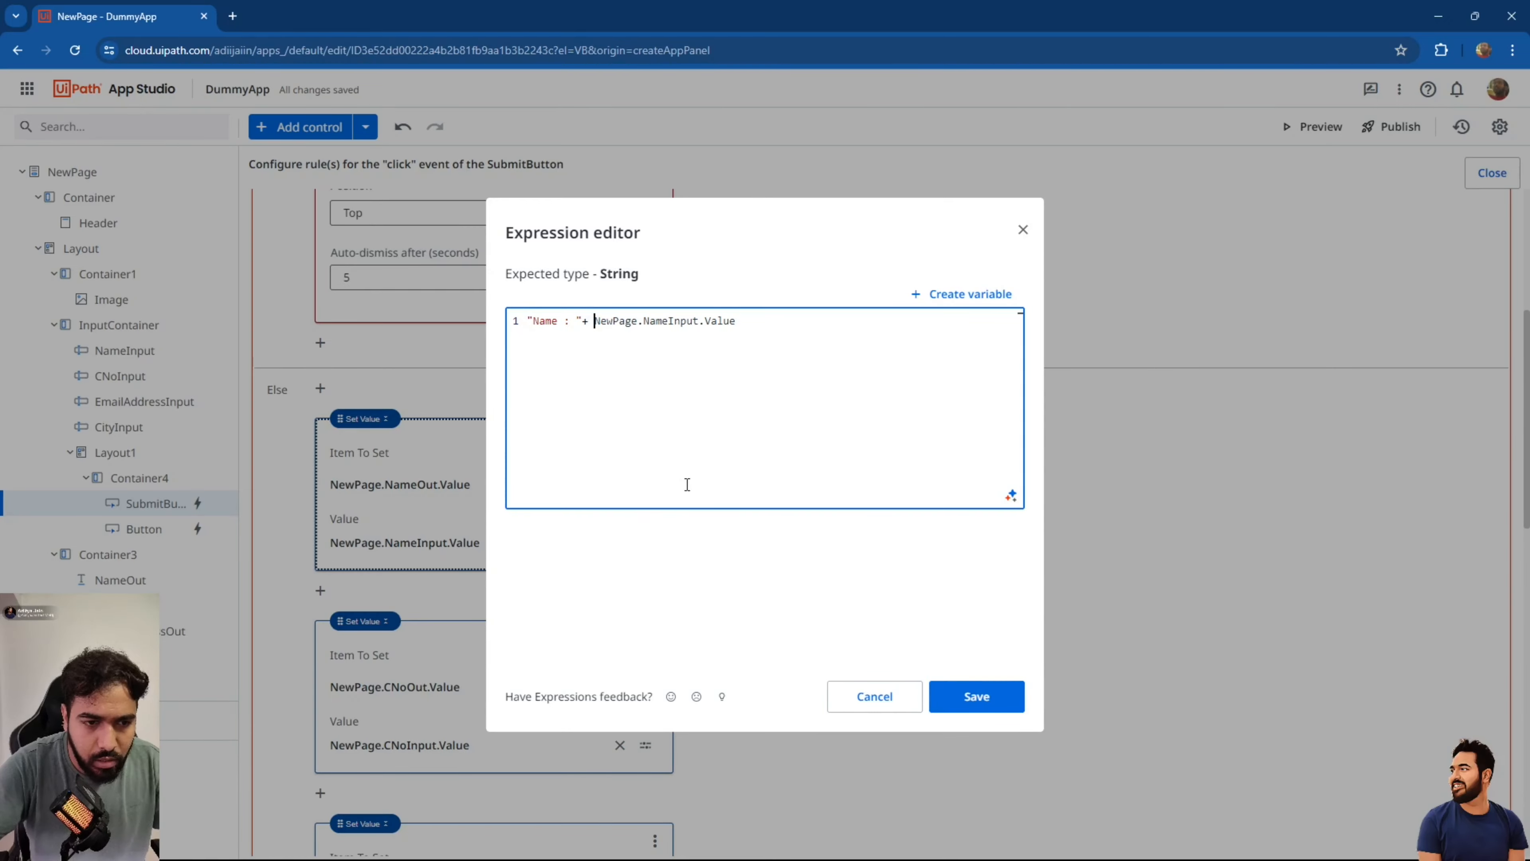
pyautogui.click(973, 696)
# Prefix the contact number and email outputs with "Contact Number : " and "Email address : ".
pyautogui.click(645, 745)
pyautogui.click(729, 535)
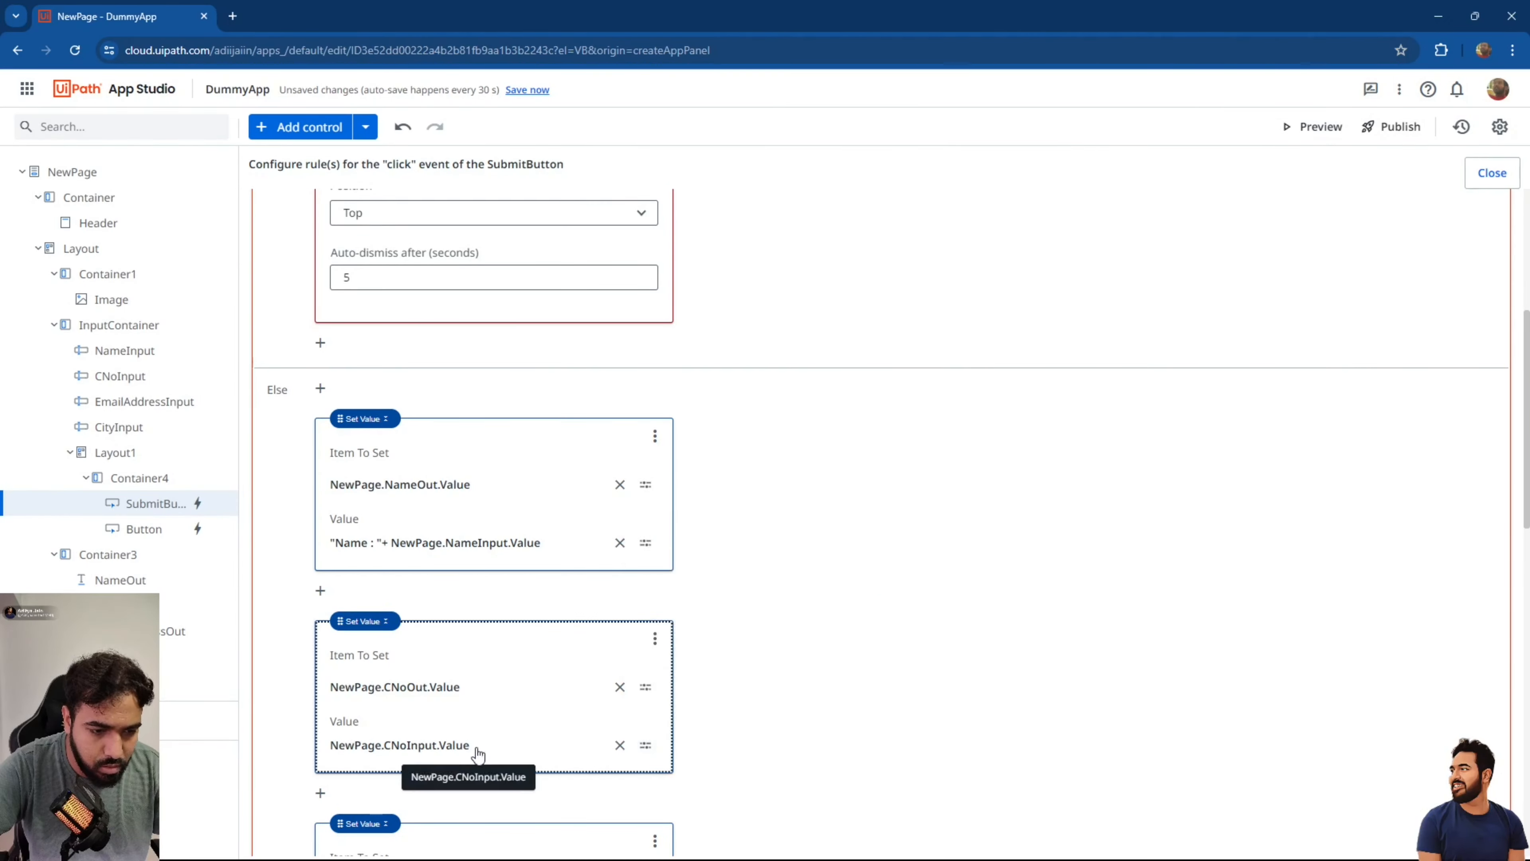
pyautogui.write('"Contact Number : " ')
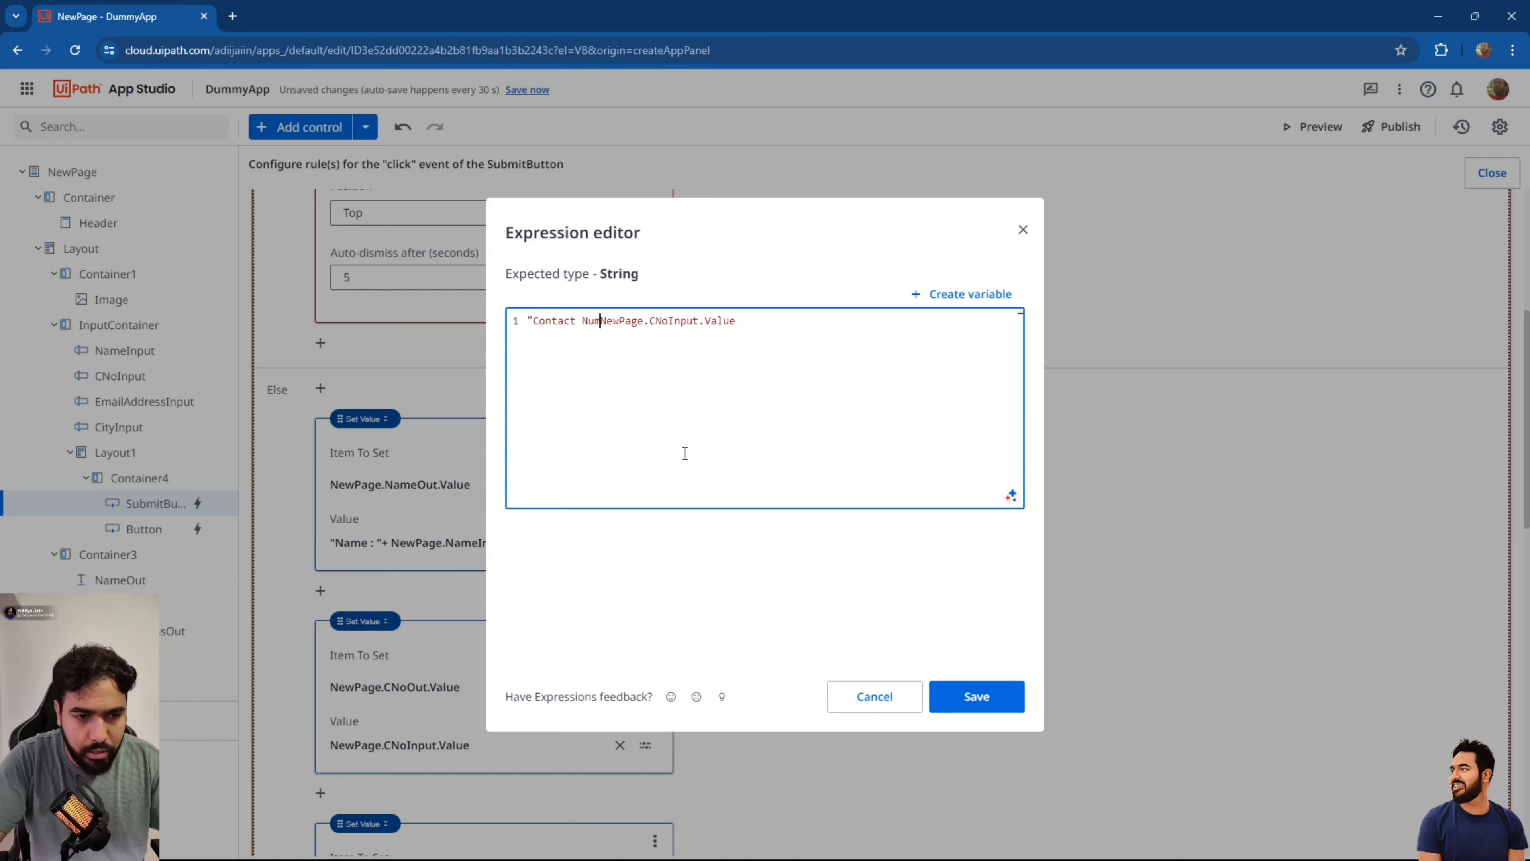
pyautogui.write('+')
pyautogui.click(976, 696)
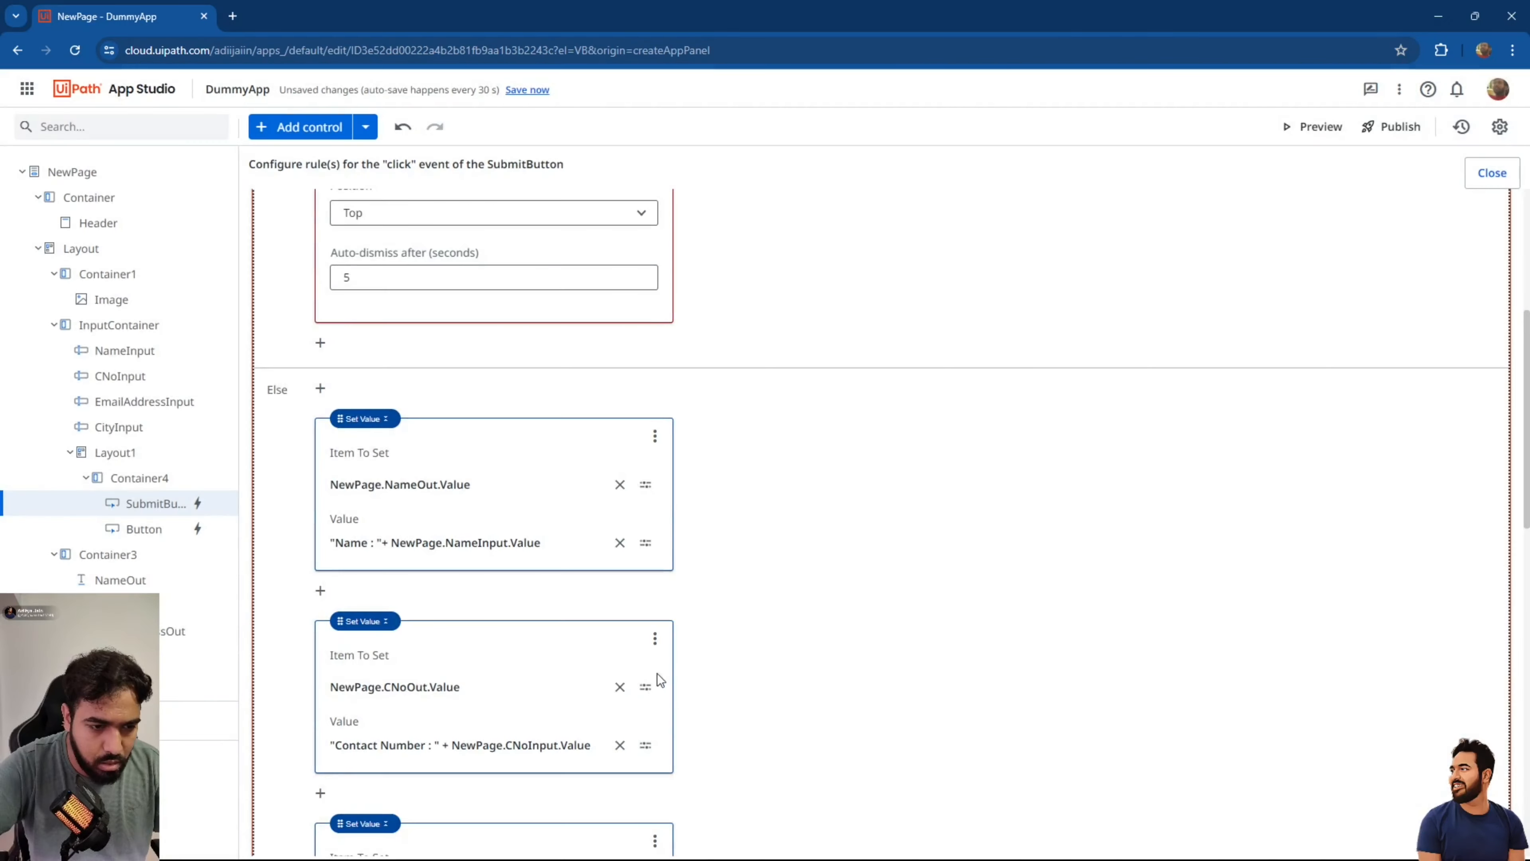
pyautogui.scroll(-4, 657, 674)
pyautogui.click(645, 658)
pyautogui.press('Home')
pyautogui.write('"Email addres')
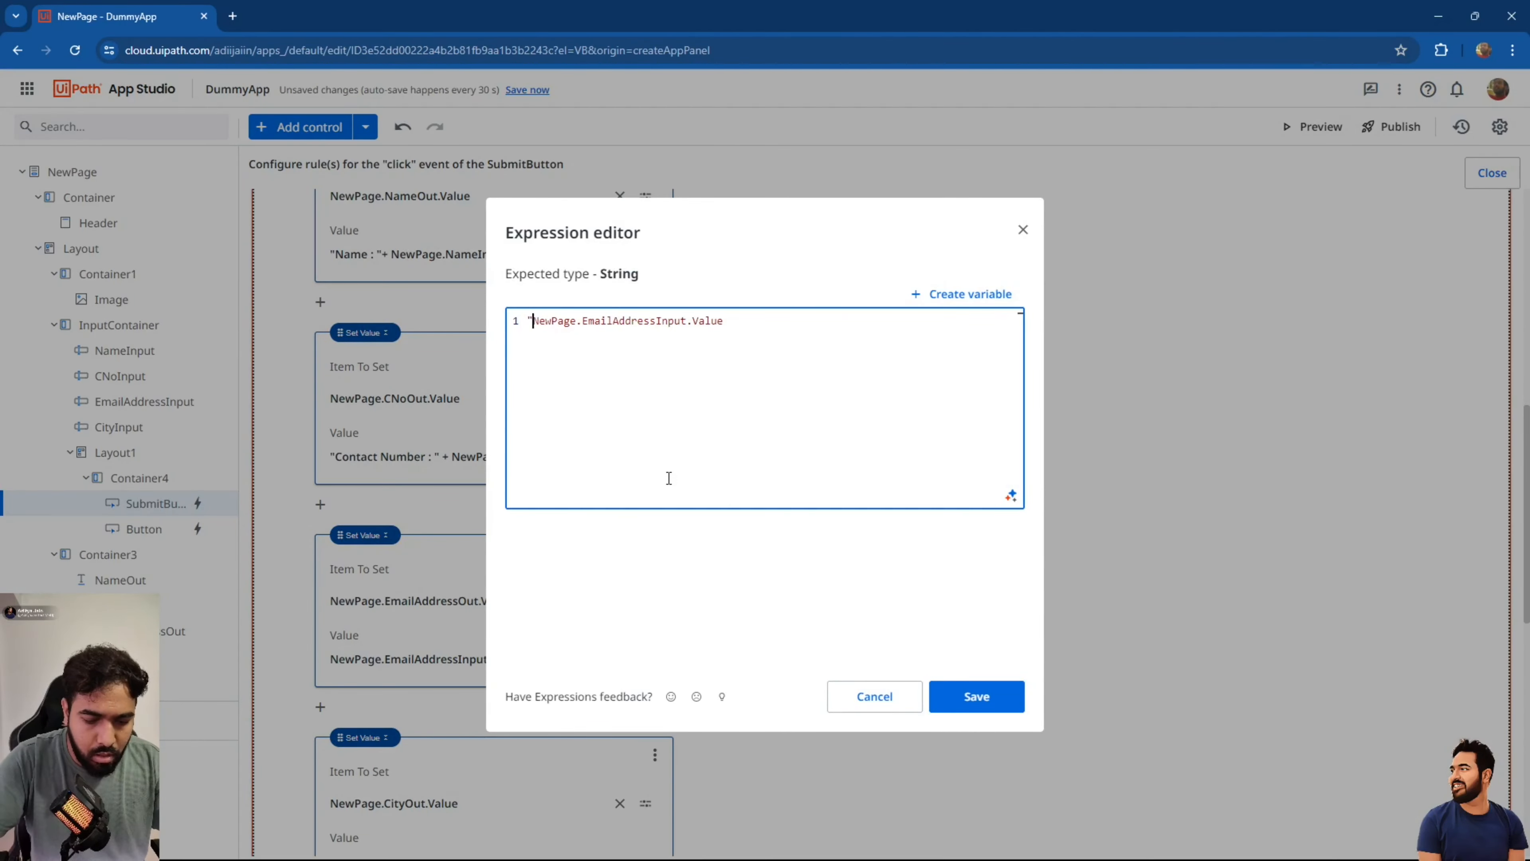
pyautogui.write('s : " +')
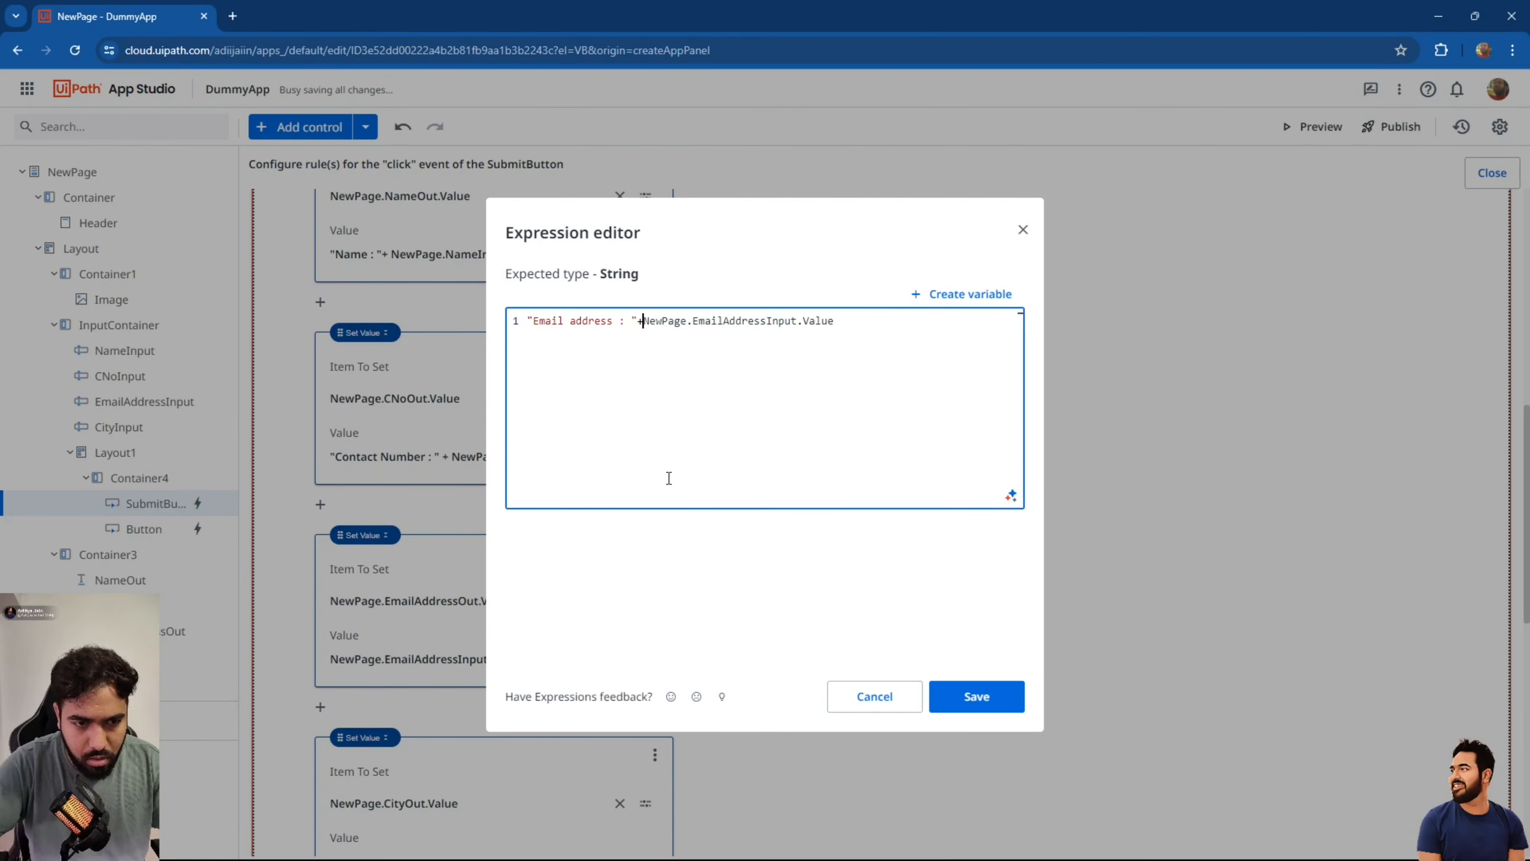
pyautogui.click(976, 696)
# Prefix the city output with "City : ", then close the rule and save the app.
pyautogui.scroll(-6, 514, 510)
pyautogui.click(483, 323)
pyautogui.press('Home')
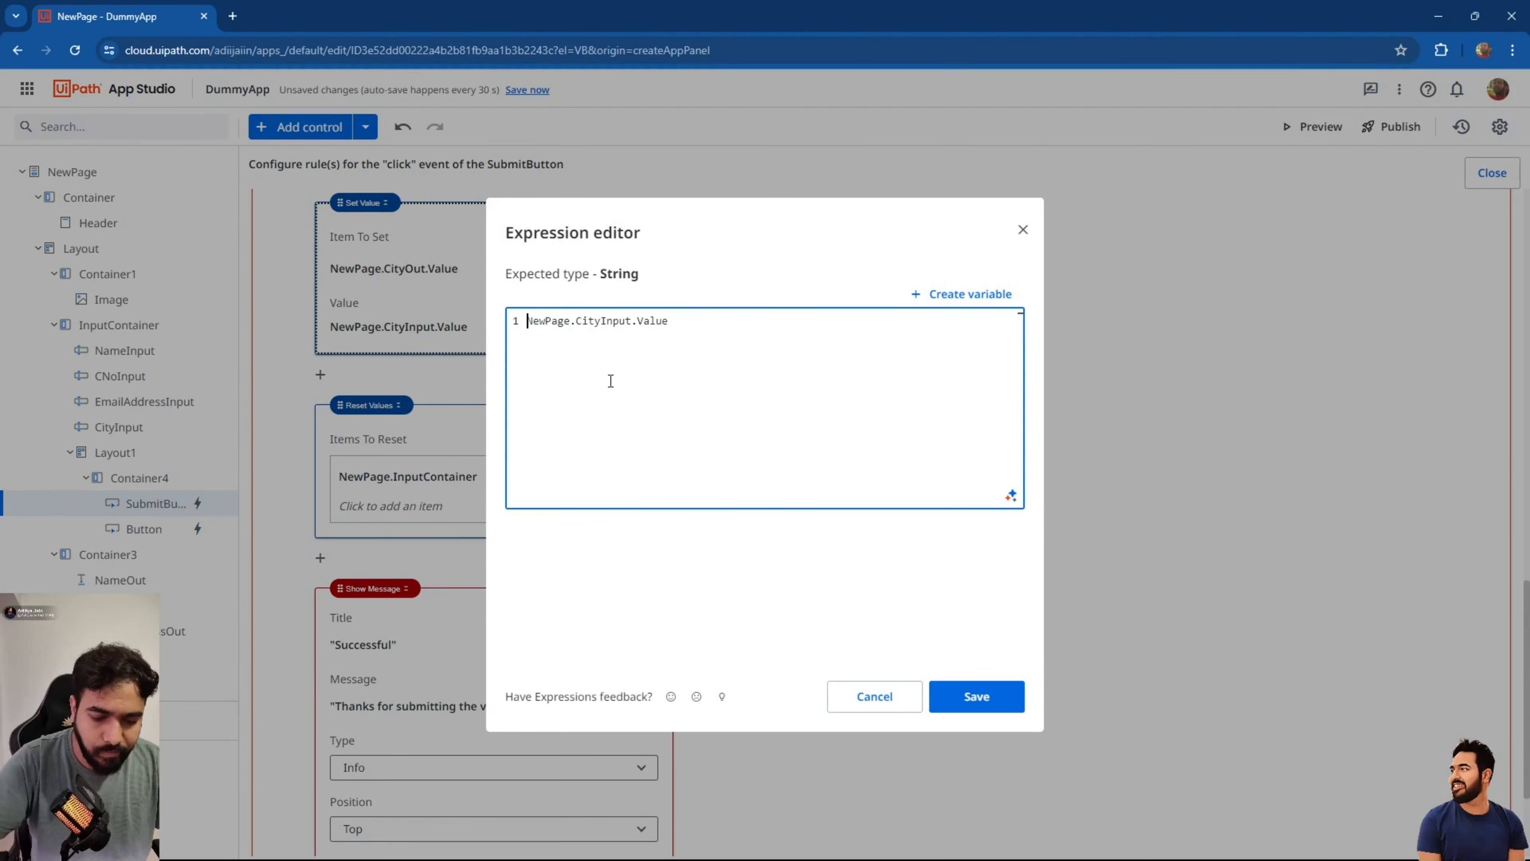
pyautogui.write('"City : " +')
pyautogui.click(976, 696)
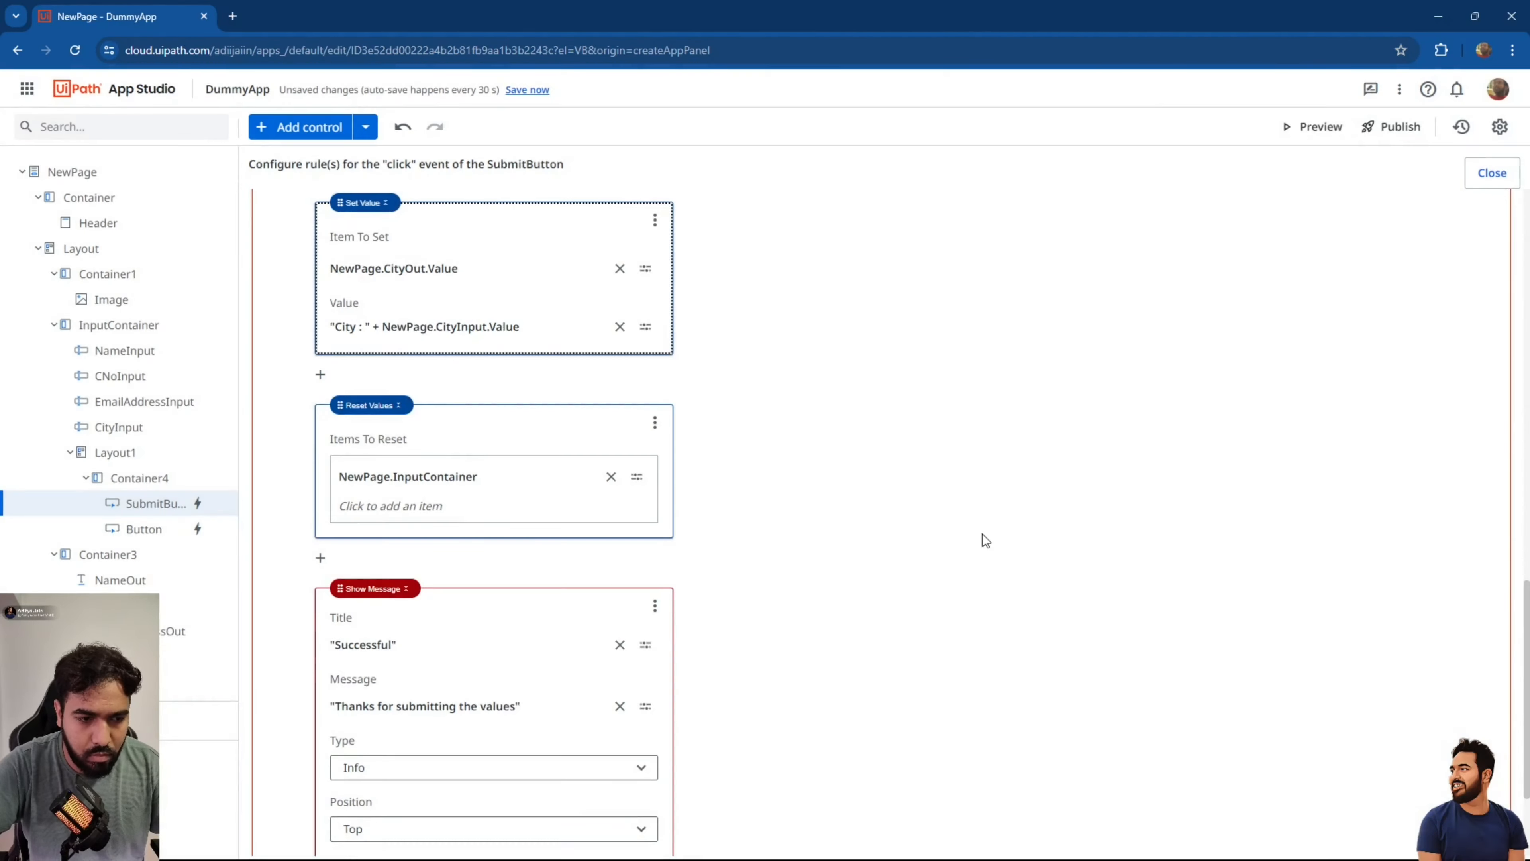
pyautogui.click(1491, 173)
pyautogui.click(525, 92)
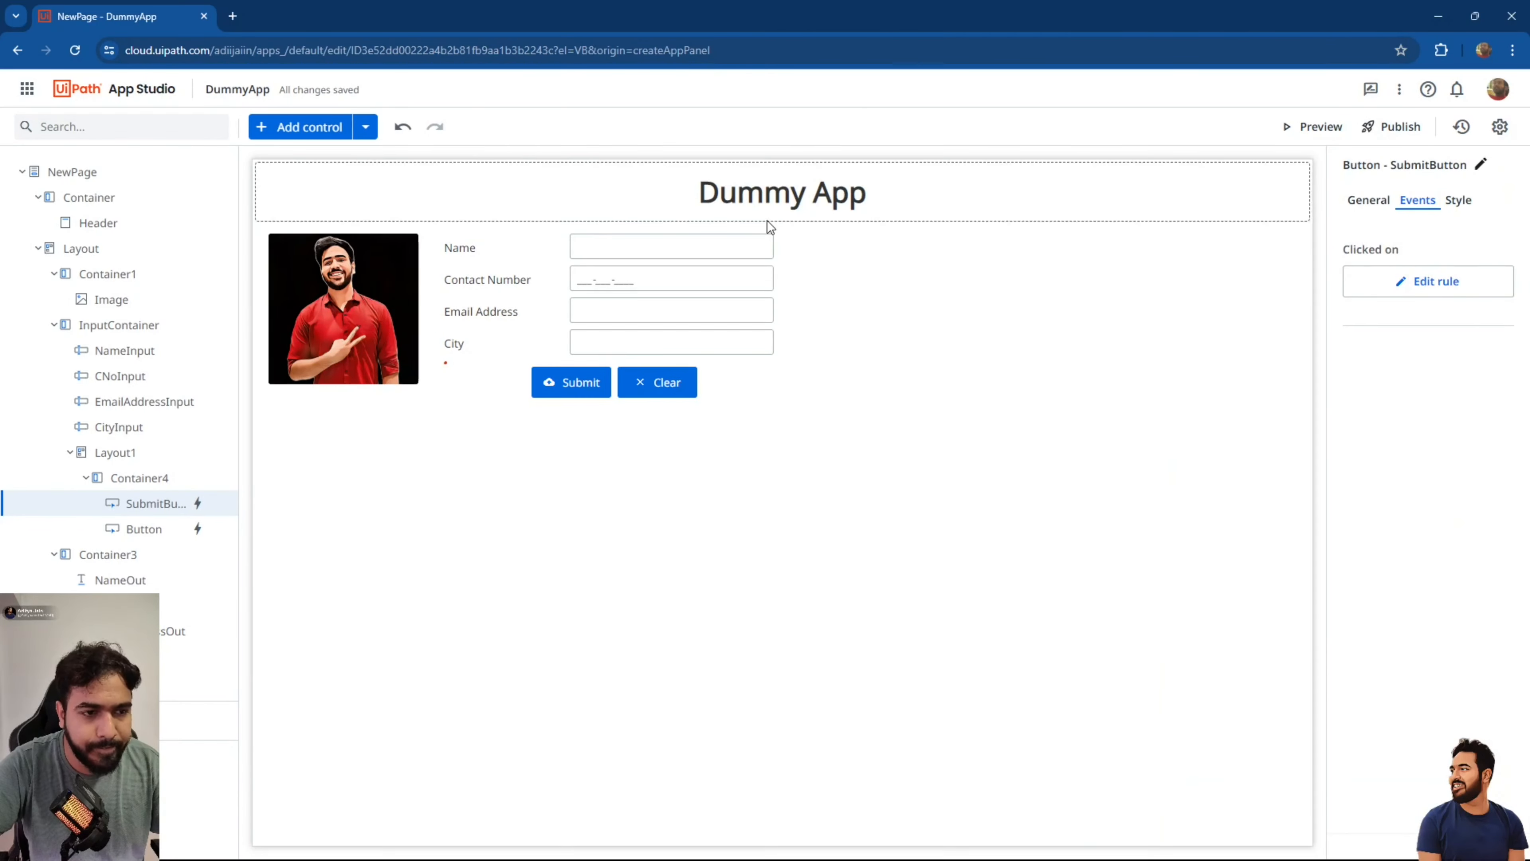
# Preview the app, fill in Name, Contact Number, Email Address and City, submit, then close the preview.
pyautogui.click(1315, 128)
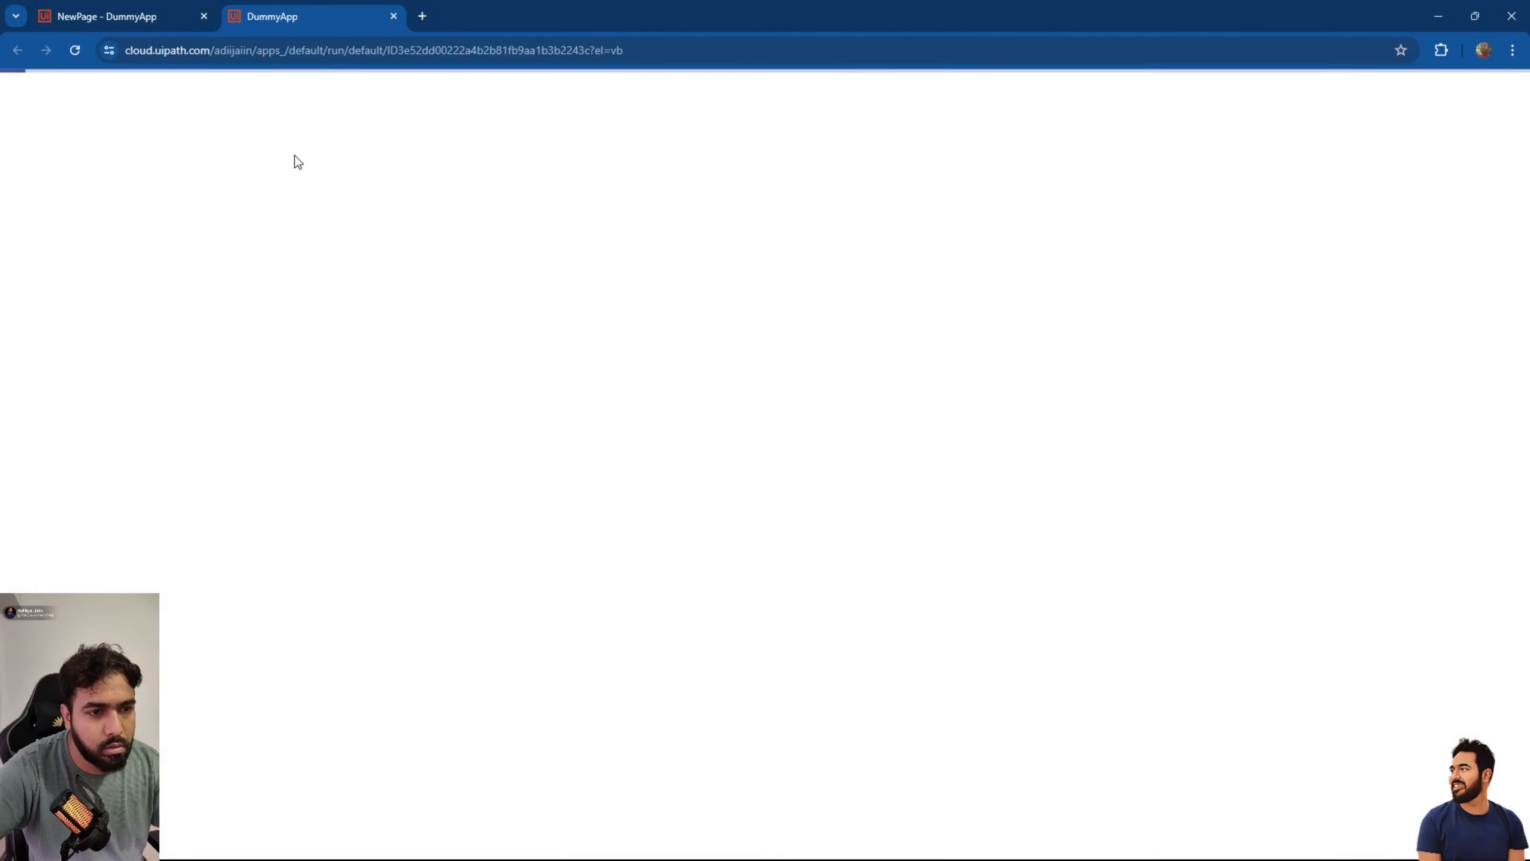
pyautogui.click(439, 156)
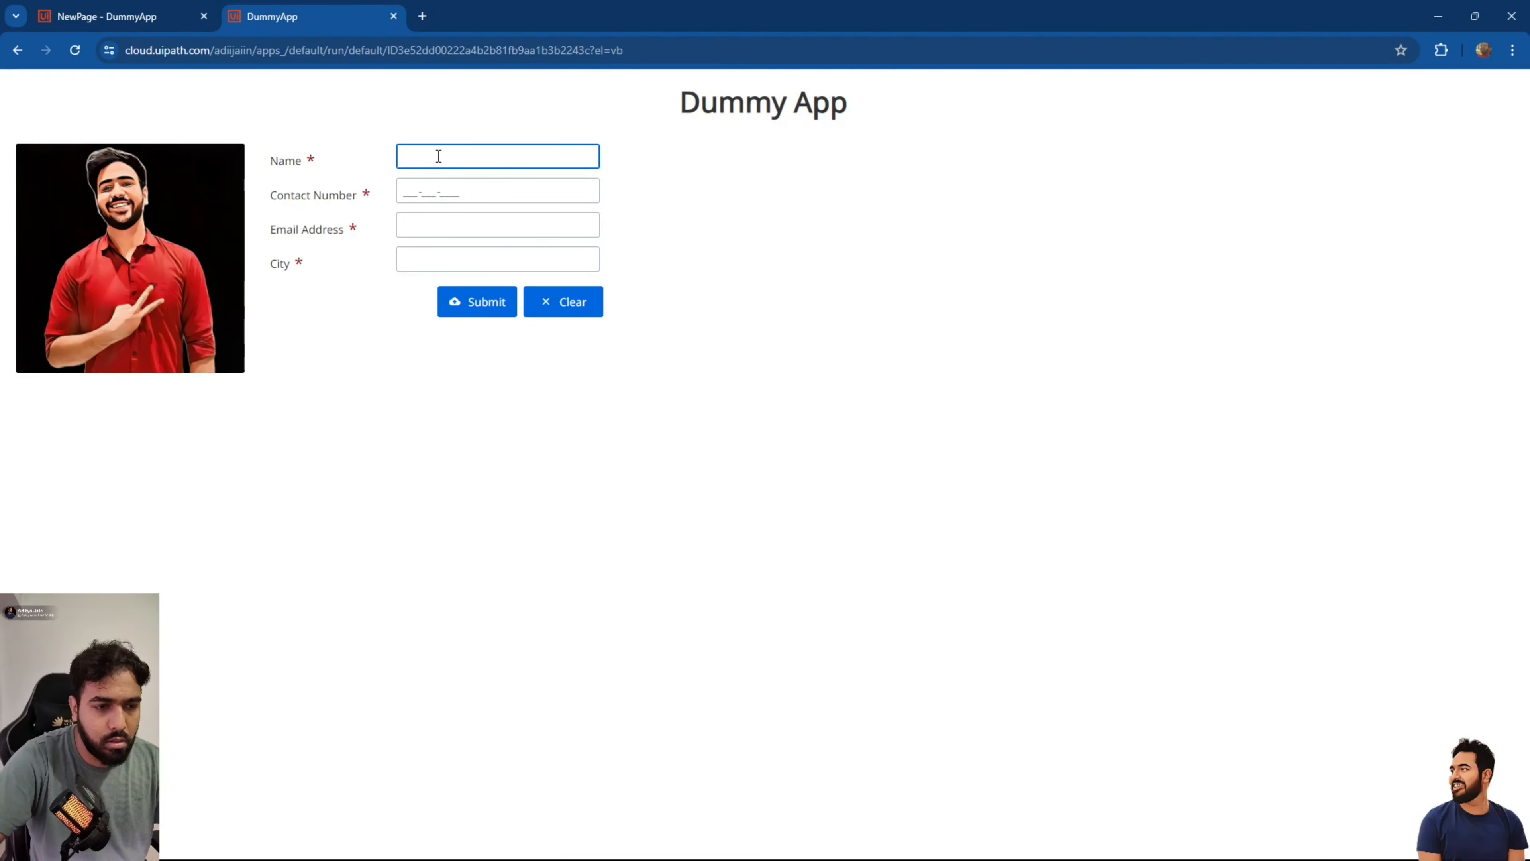
pyautogui.press('Tab')
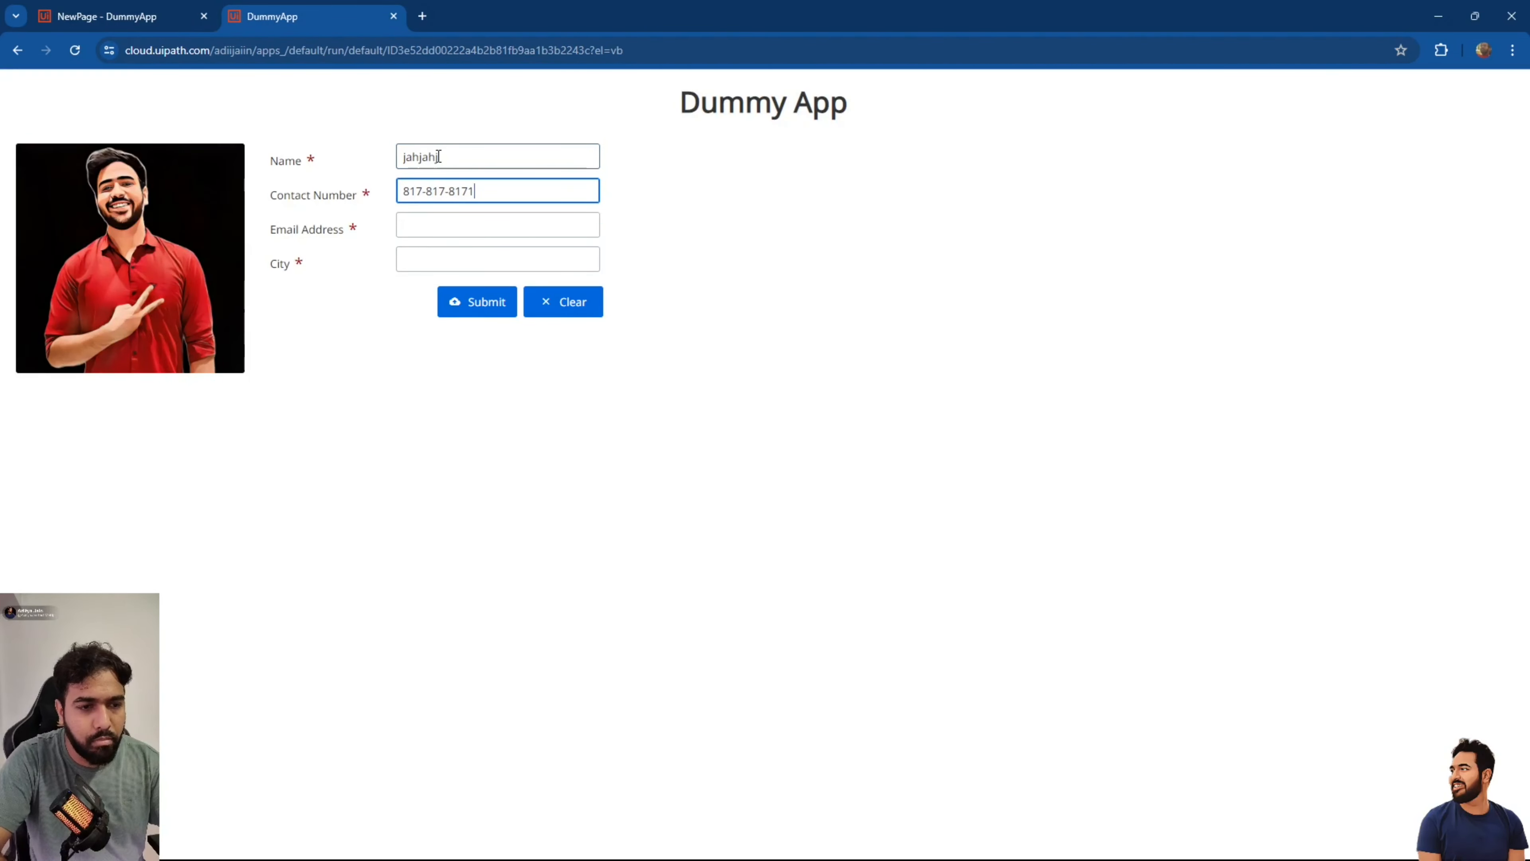
pyautogui.press('Tab')
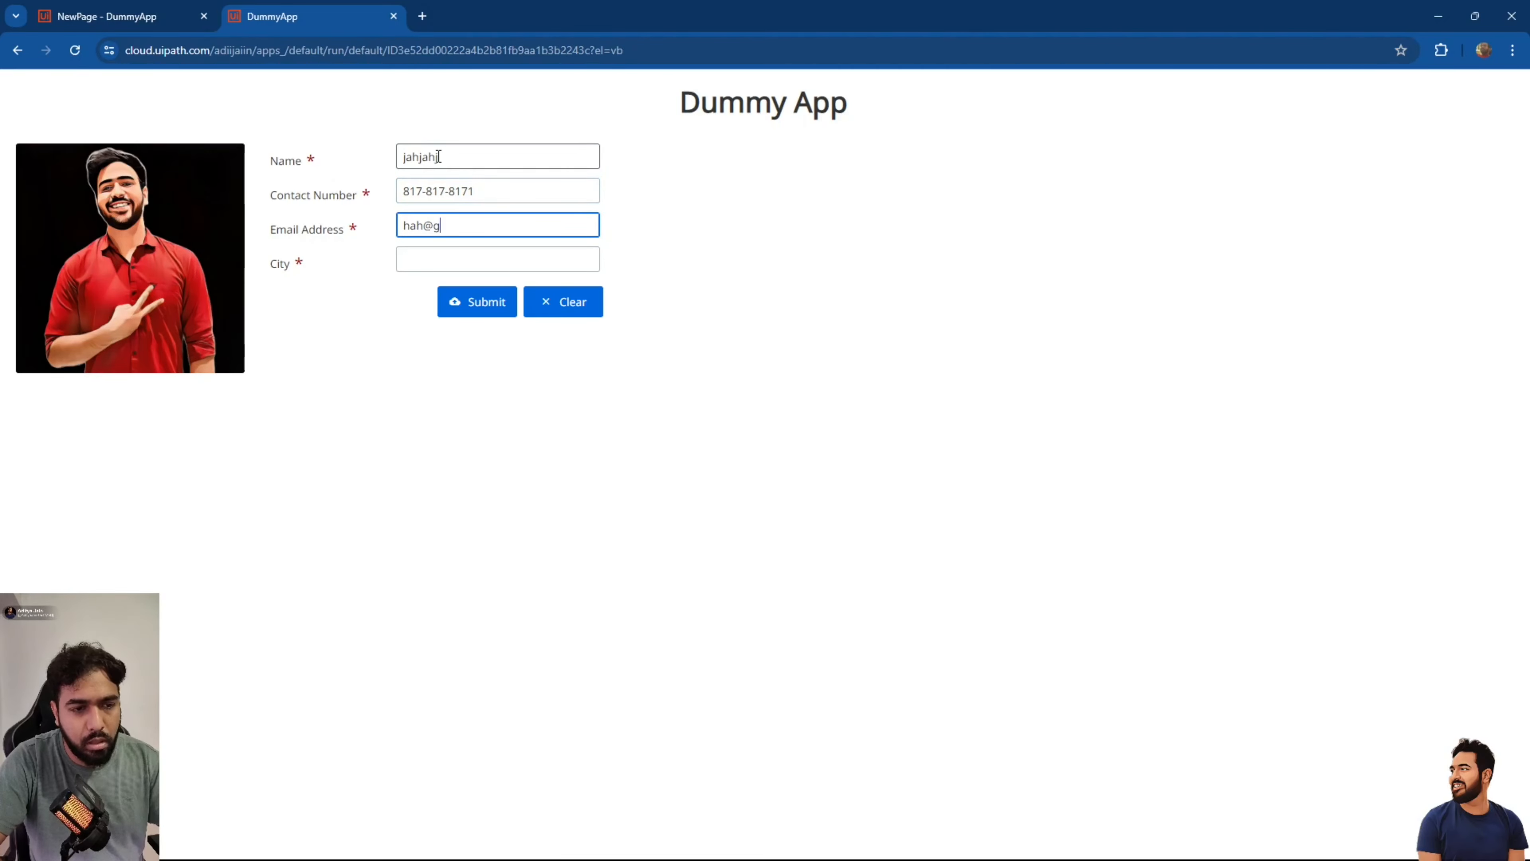
pyautogui.press('Tab')
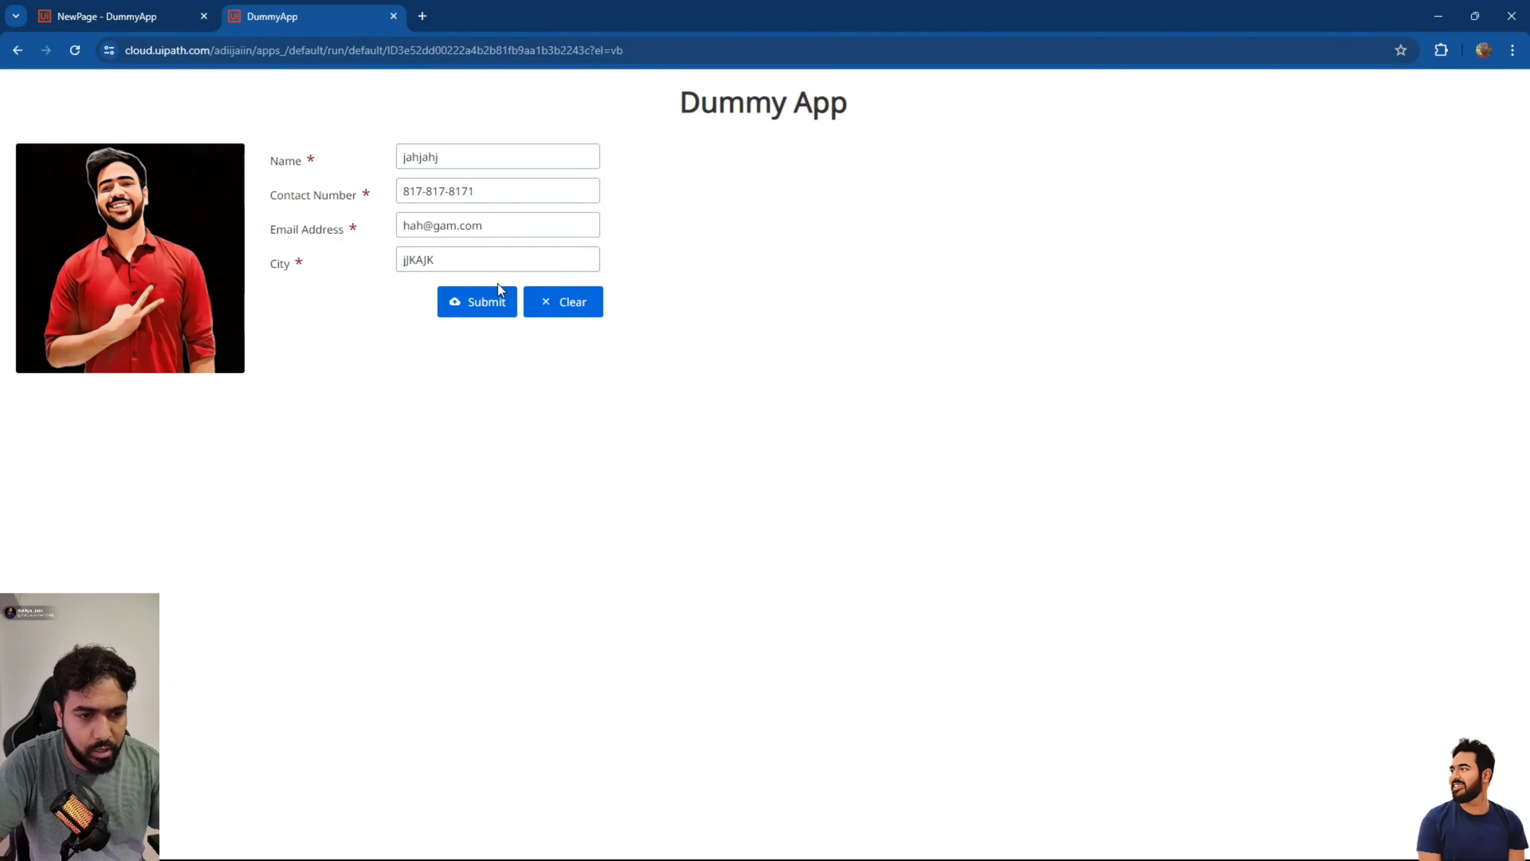
pyautogui.click(499, 303)
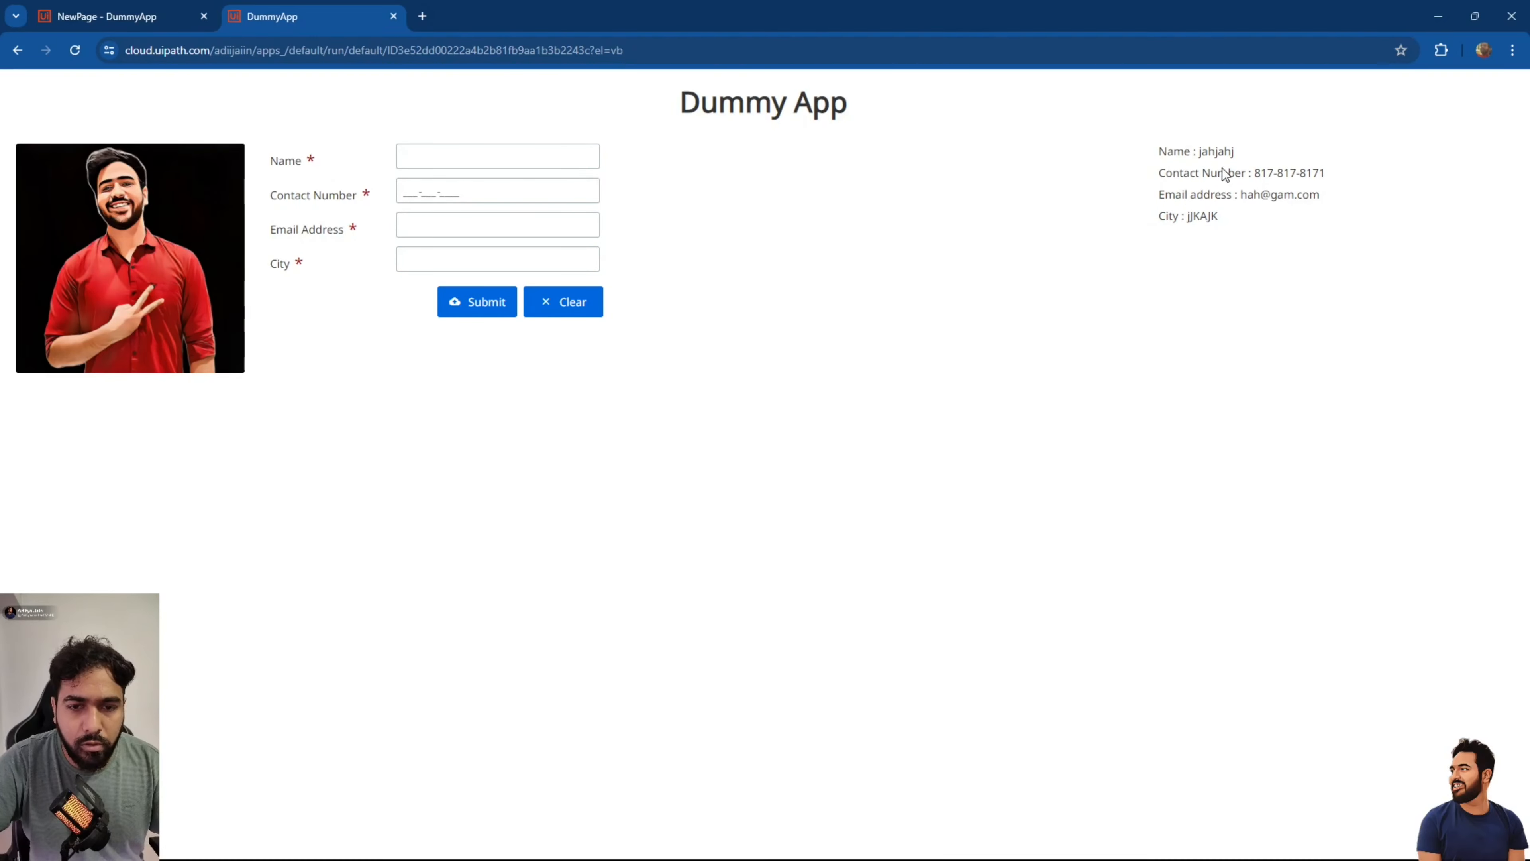
pyautogui.click(394, 17)
# Select the right output container, the image container and the NameOut label on the canvas.
pyautogui.click(1128, 356)
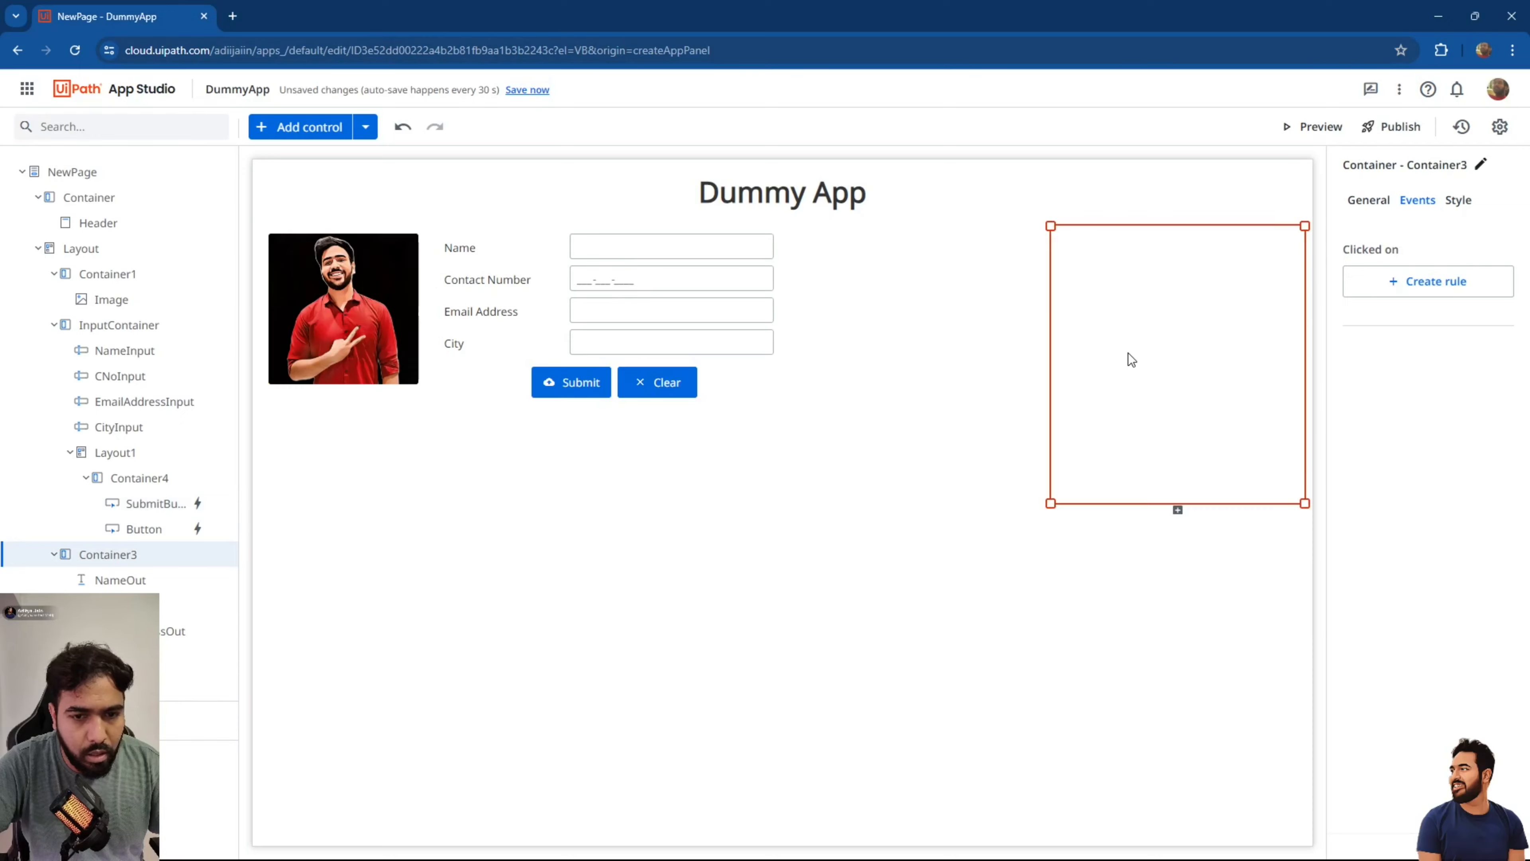
pyautogui.click(366, 392)
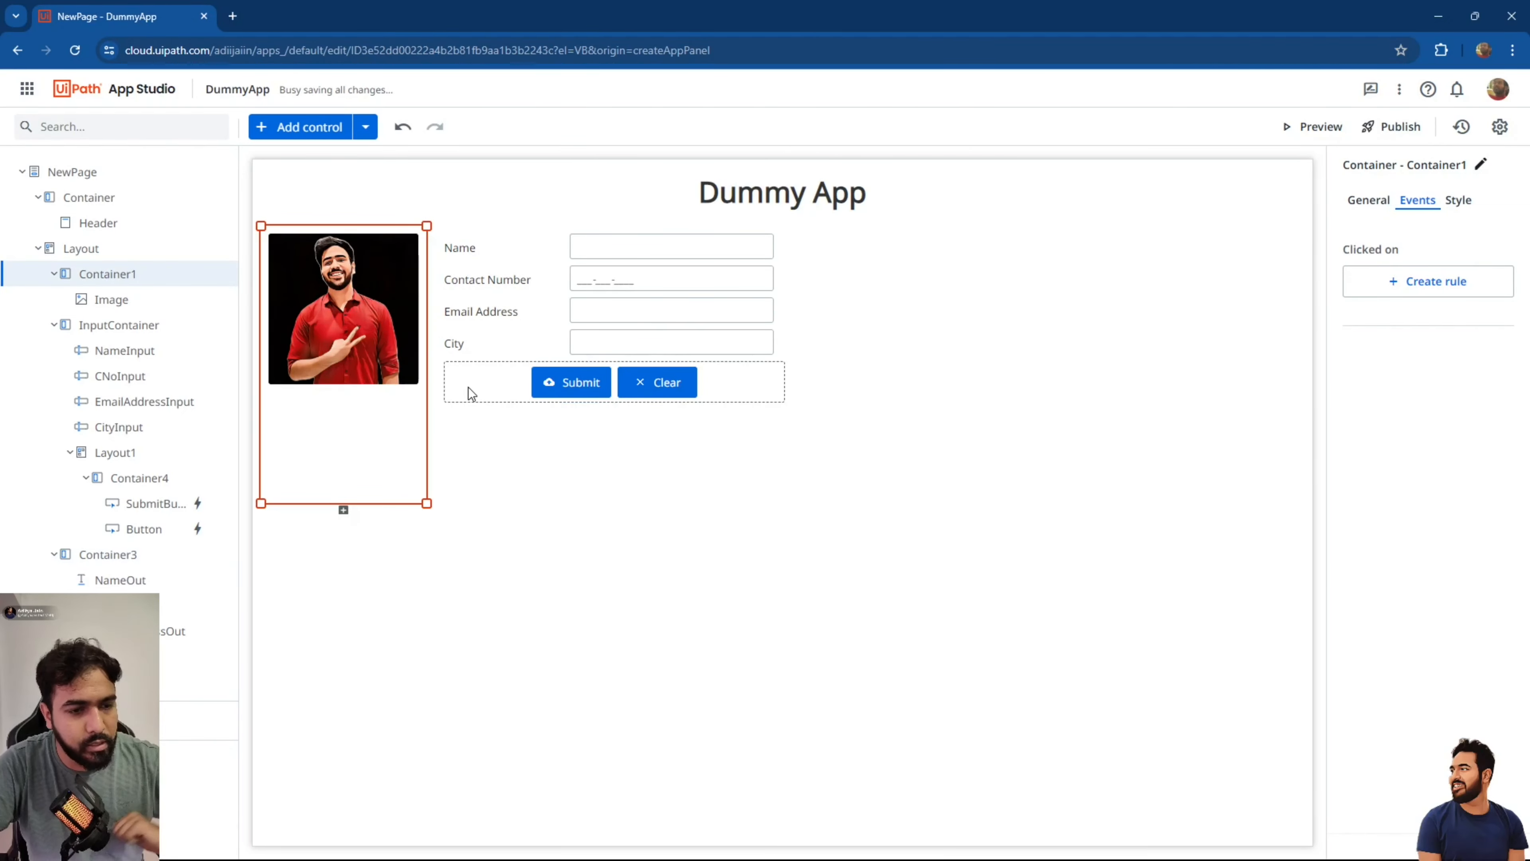
pyautogui.click(1200, 316)
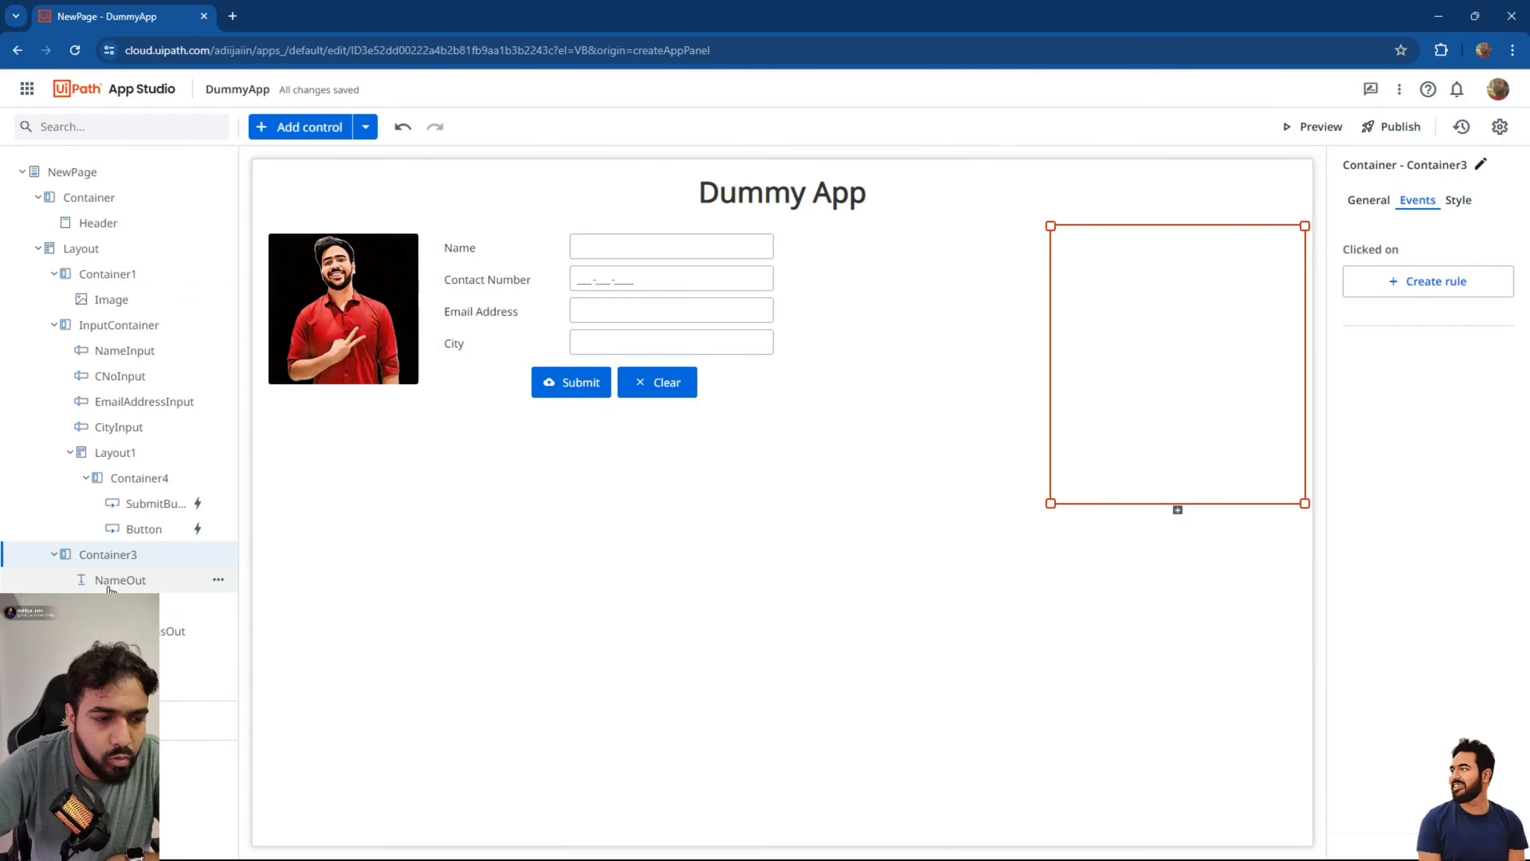
pyautogui.click(121, 580)
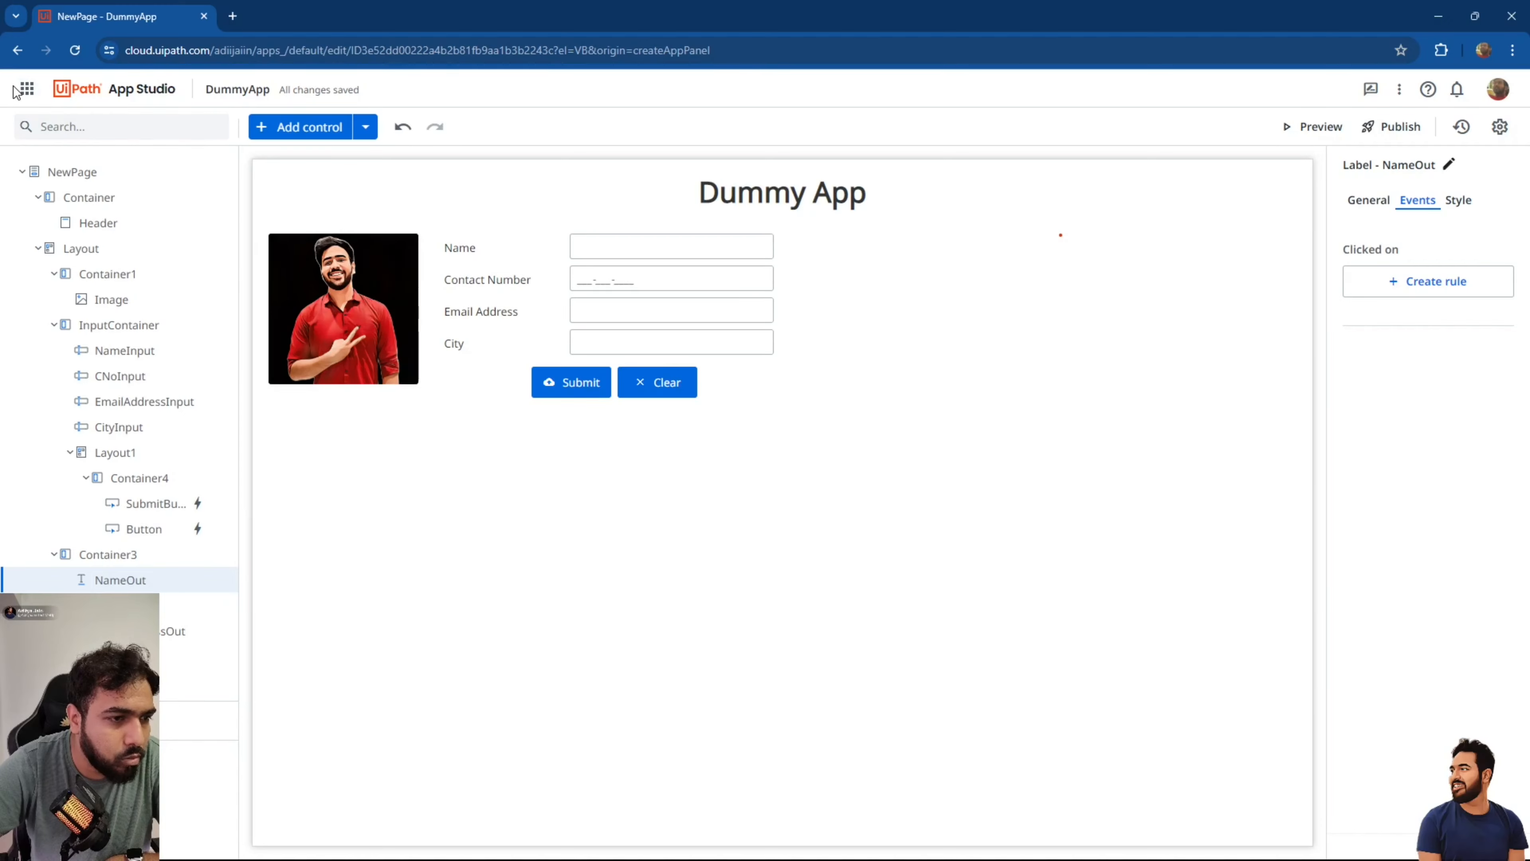
# Open UiPath Data Service in a new browser tab from the services launcher.
pyautogui.click(23, 90)
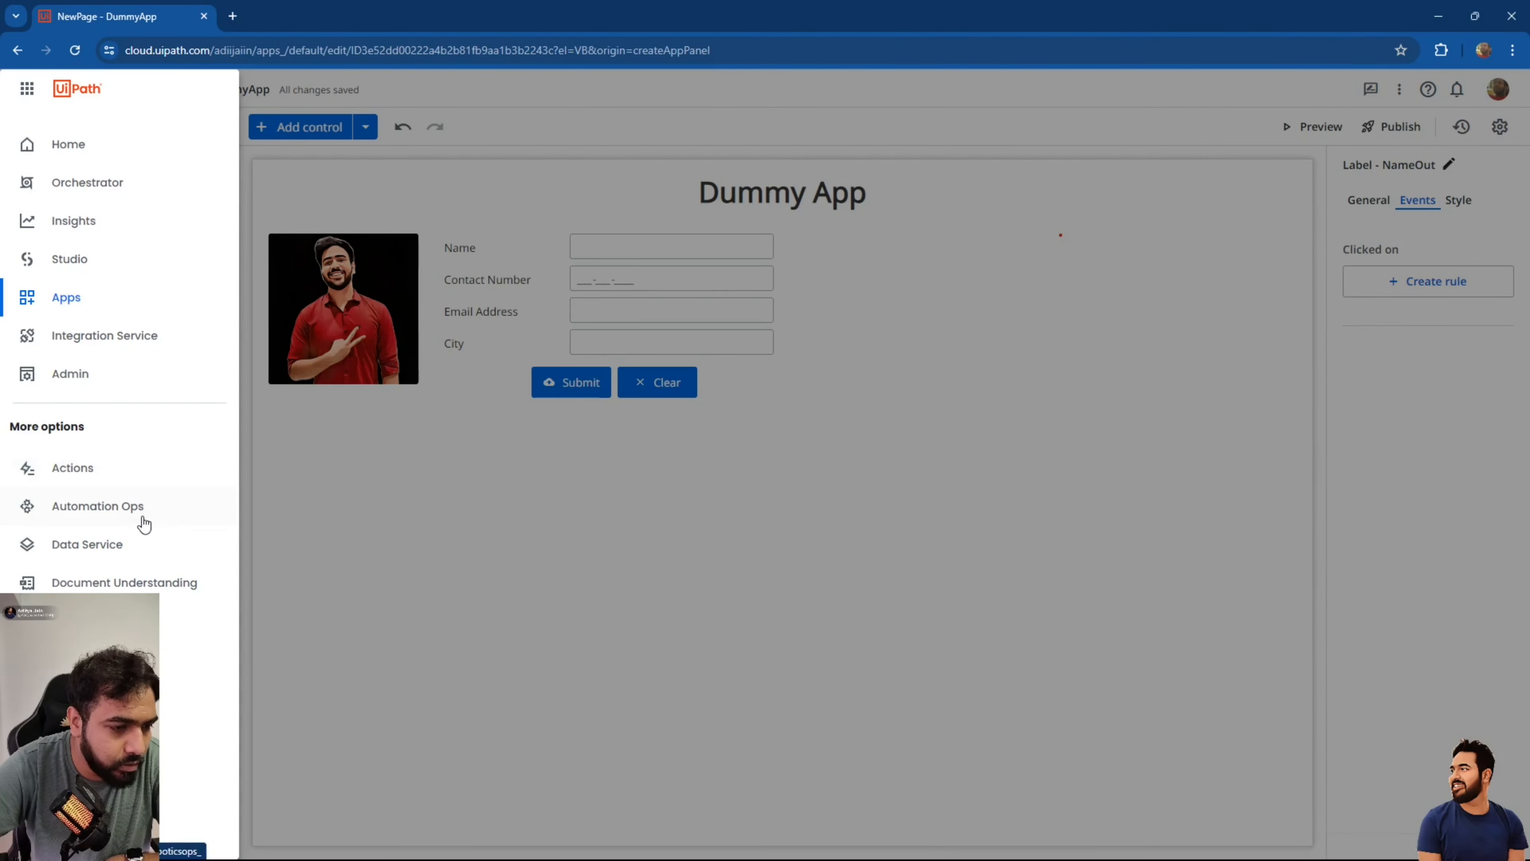
pyautogui.rightClick(132, 545)
pyautogui.click(183, 558)
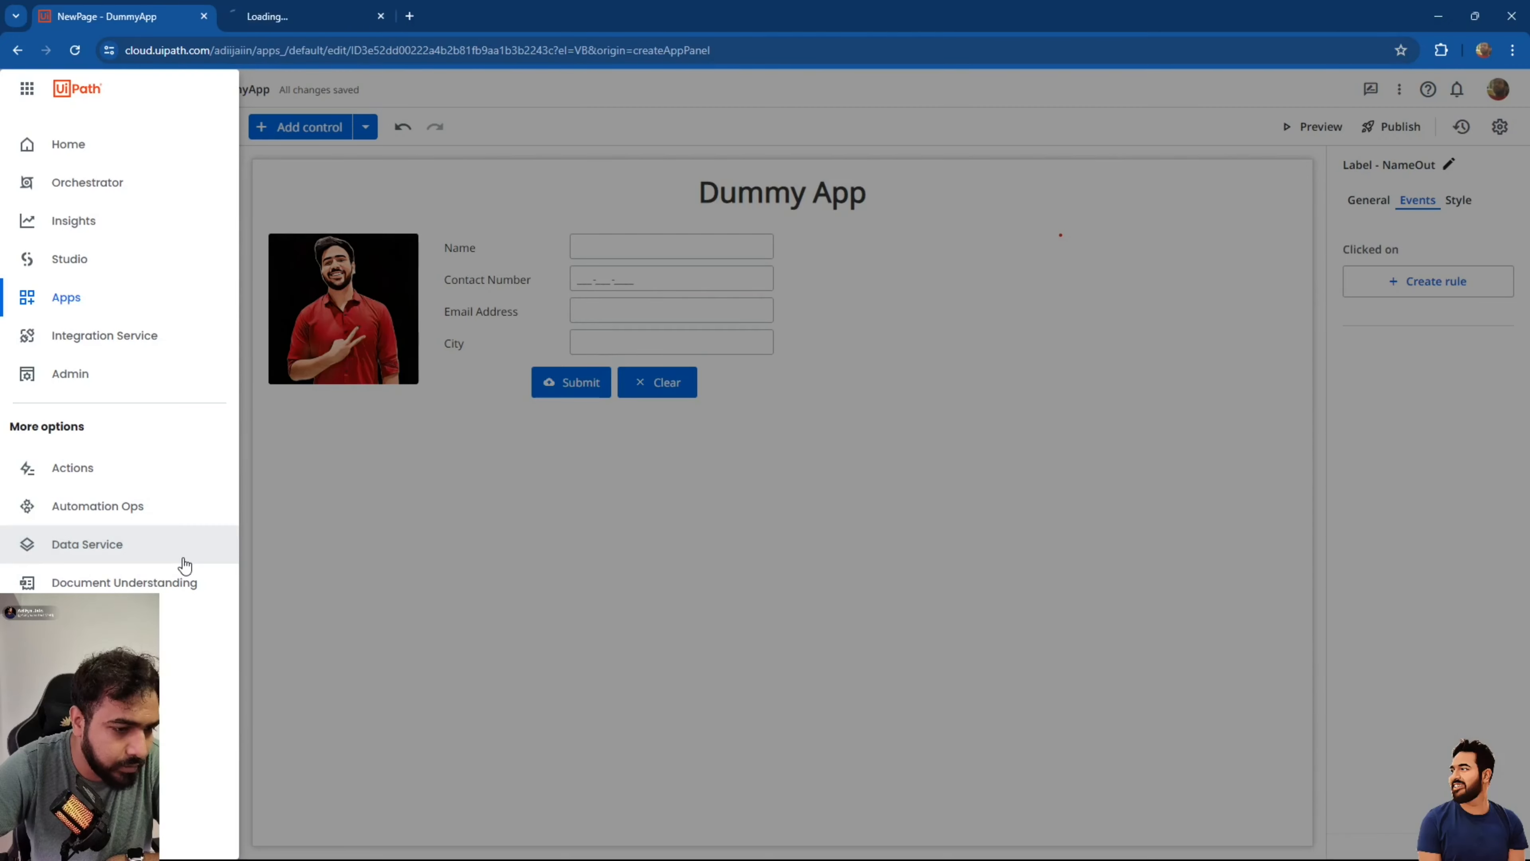
pyautogui.click(313, 7)
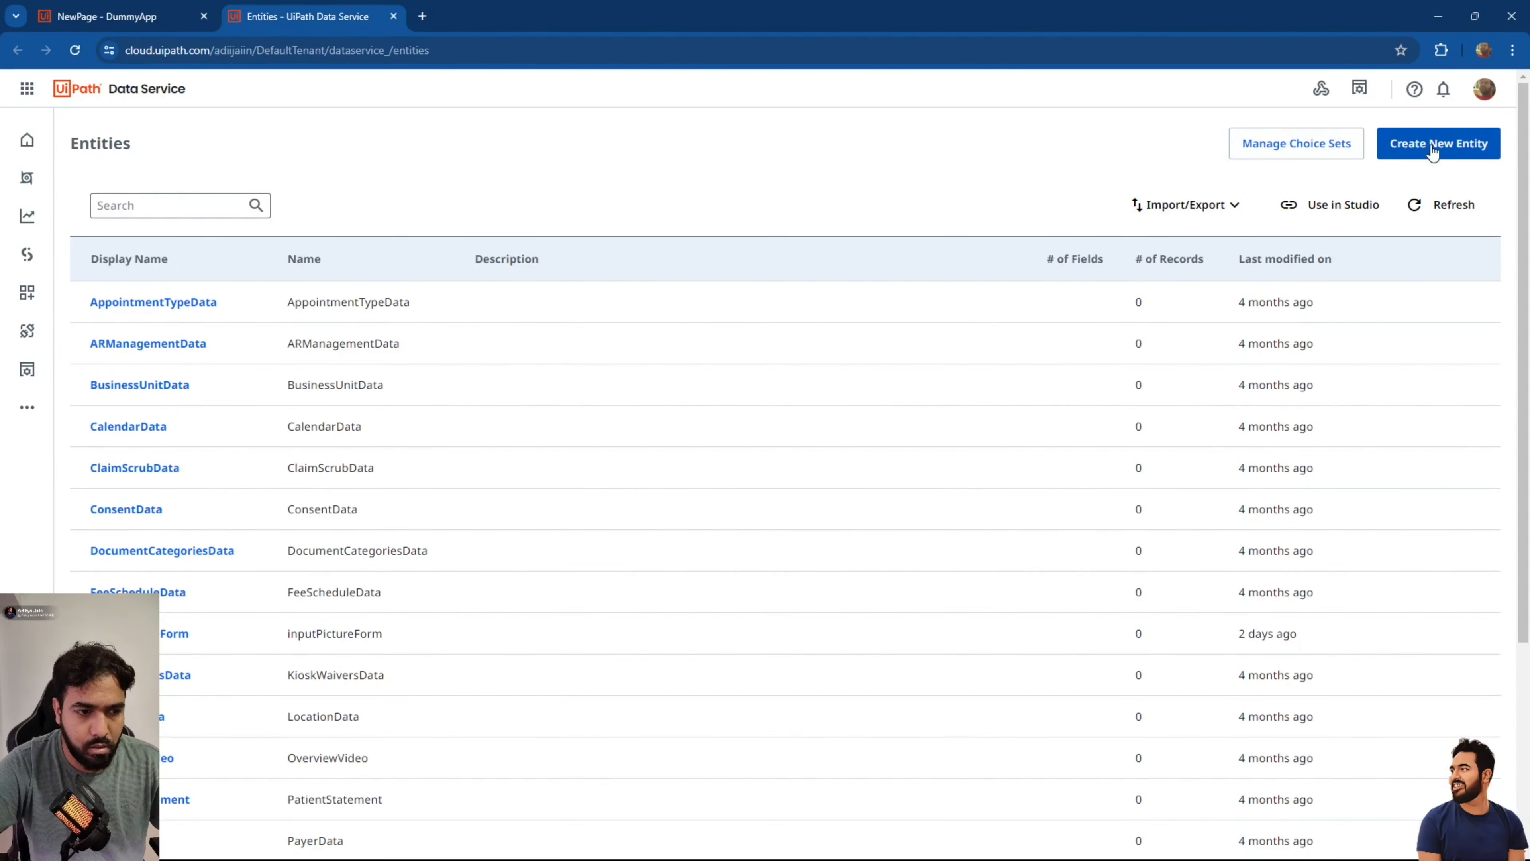
# Create the UserDataDummyApp entity and search the entity list for 'userda'.
pyautogui.click(1462, 148)
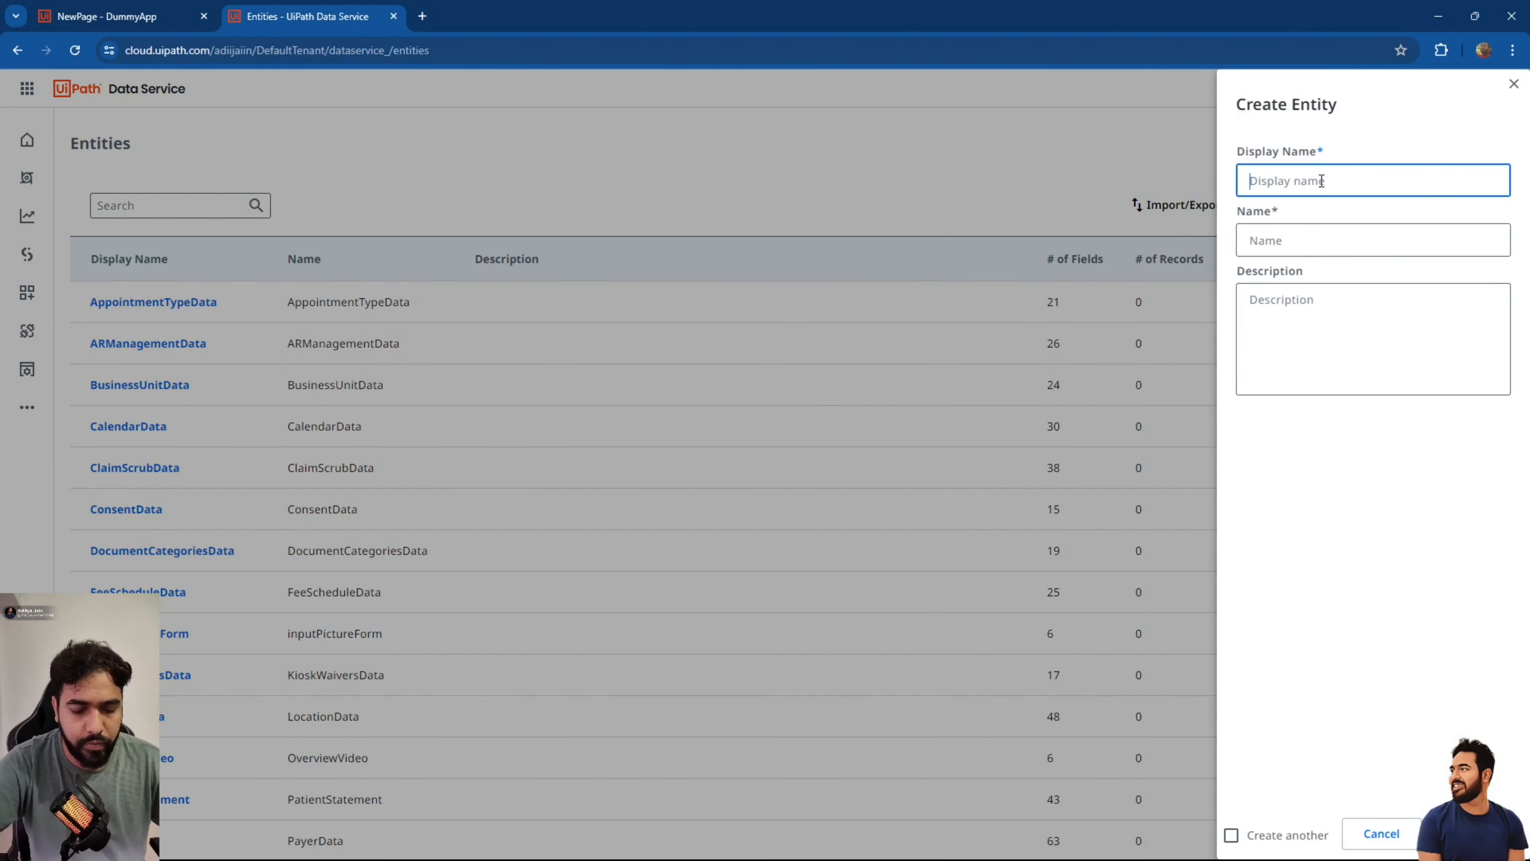
pyautogui.write('UserDa')
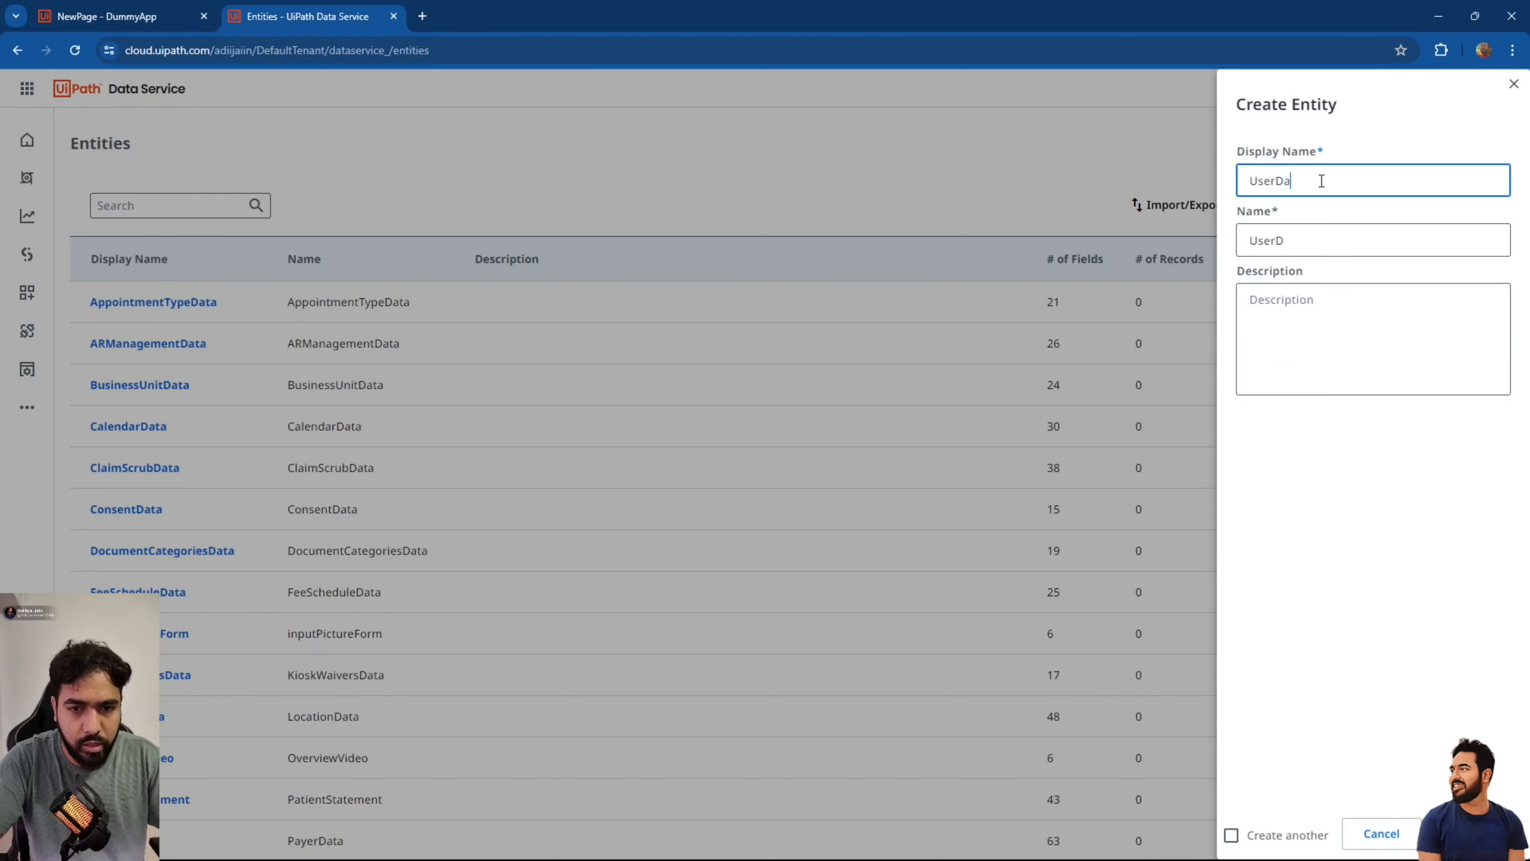
pyautogui.write('taDu')
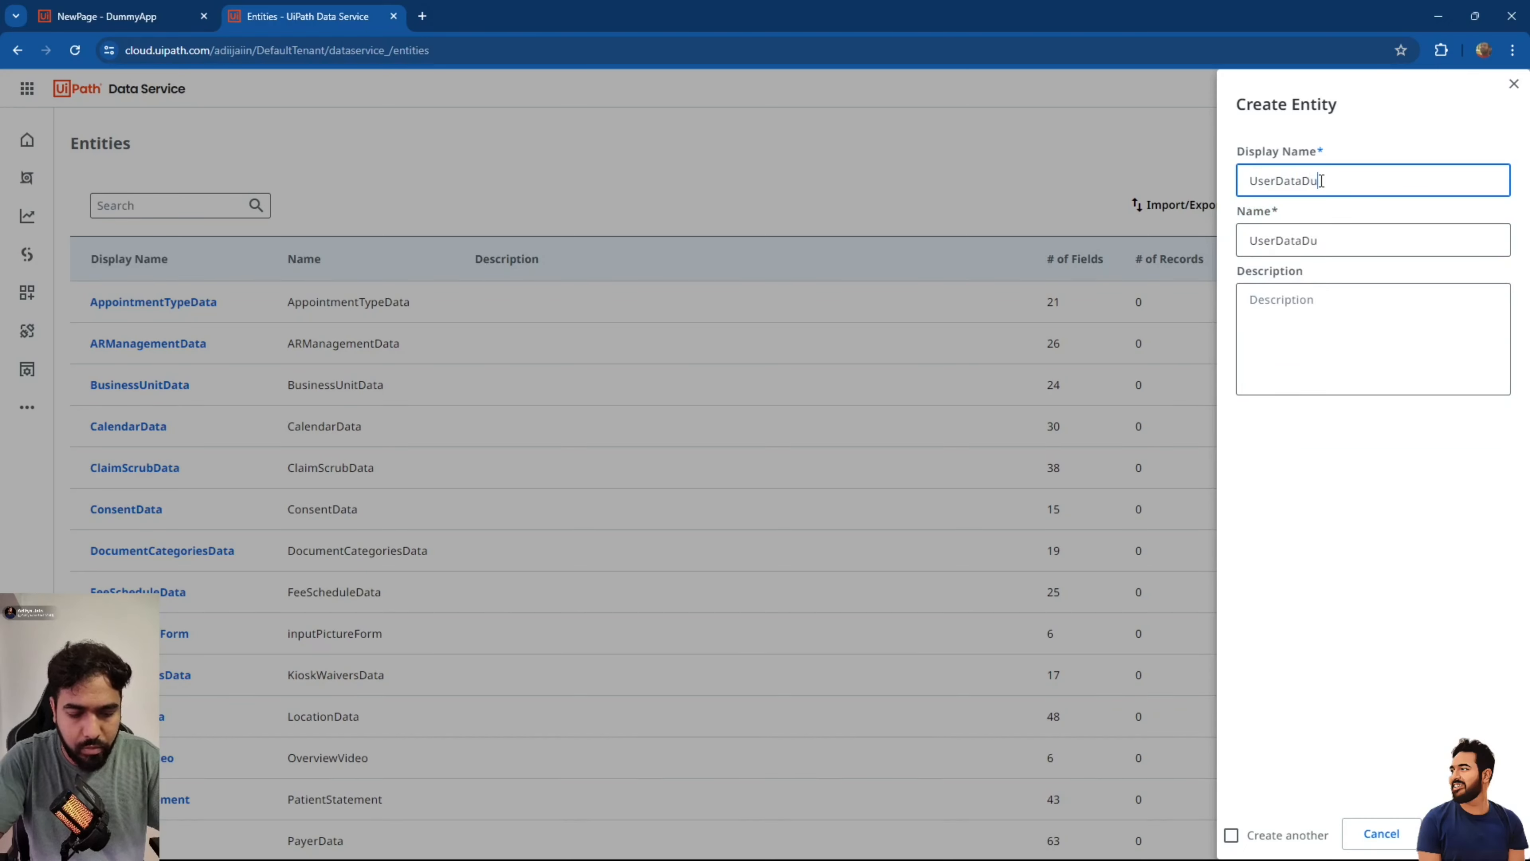
pyautogui.write('u')
pyautogui.write('my')
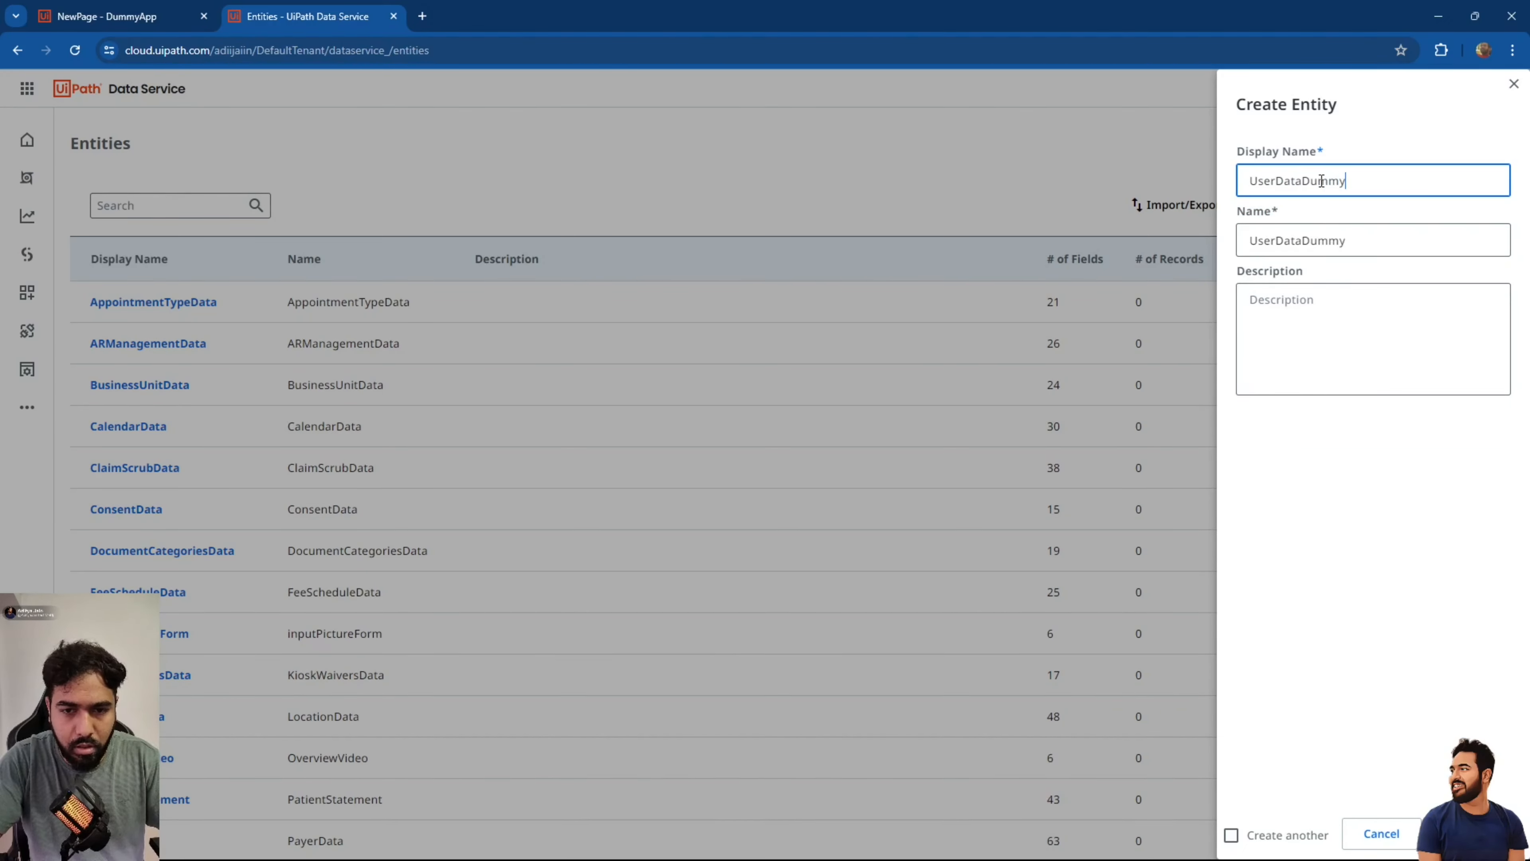
pyautogui.write('App')
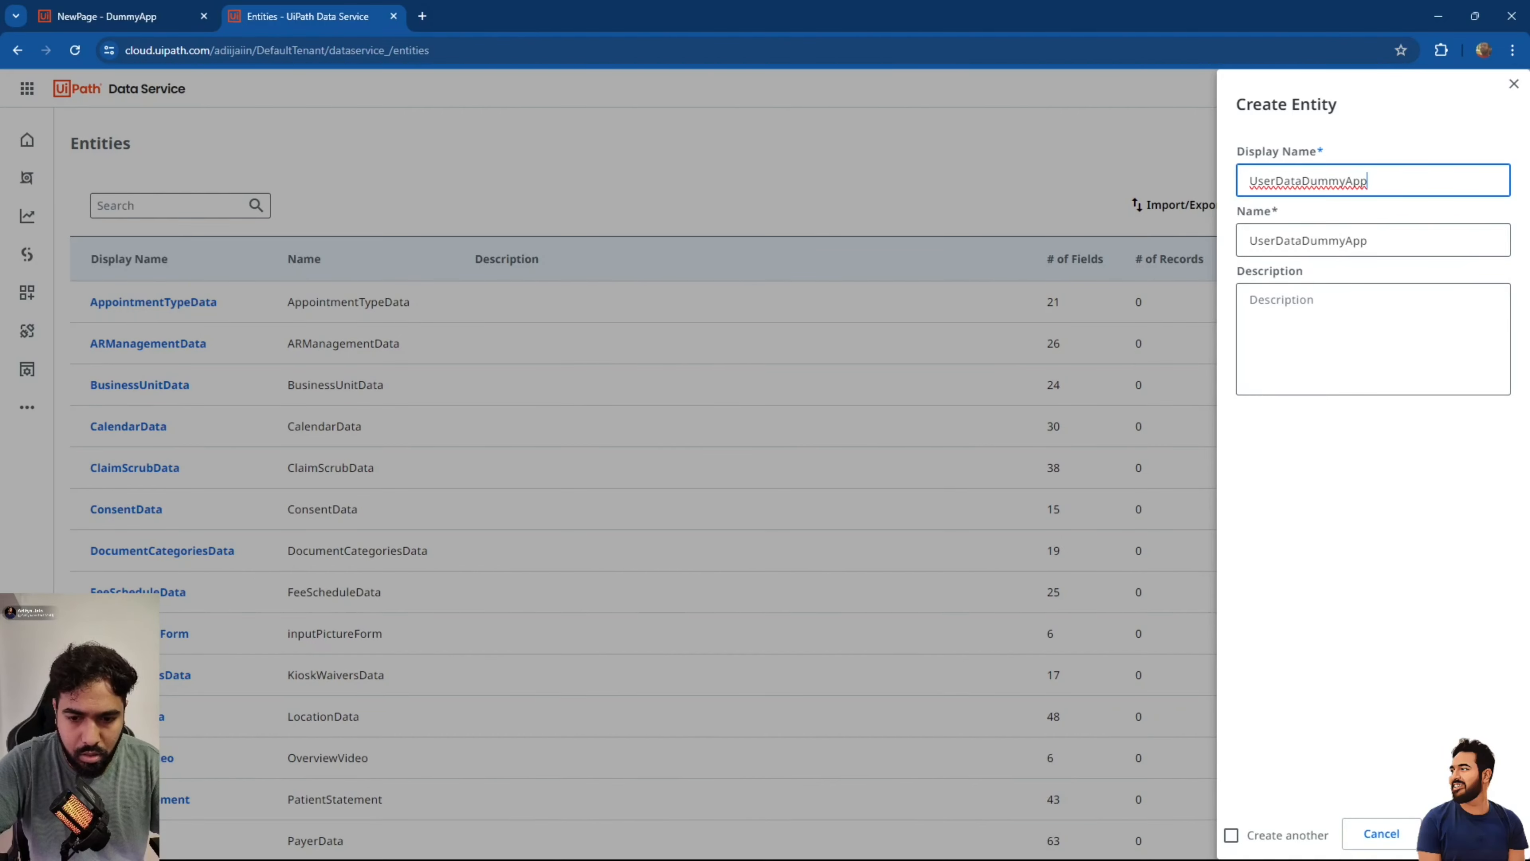
pyautogui.click(1470, 834)
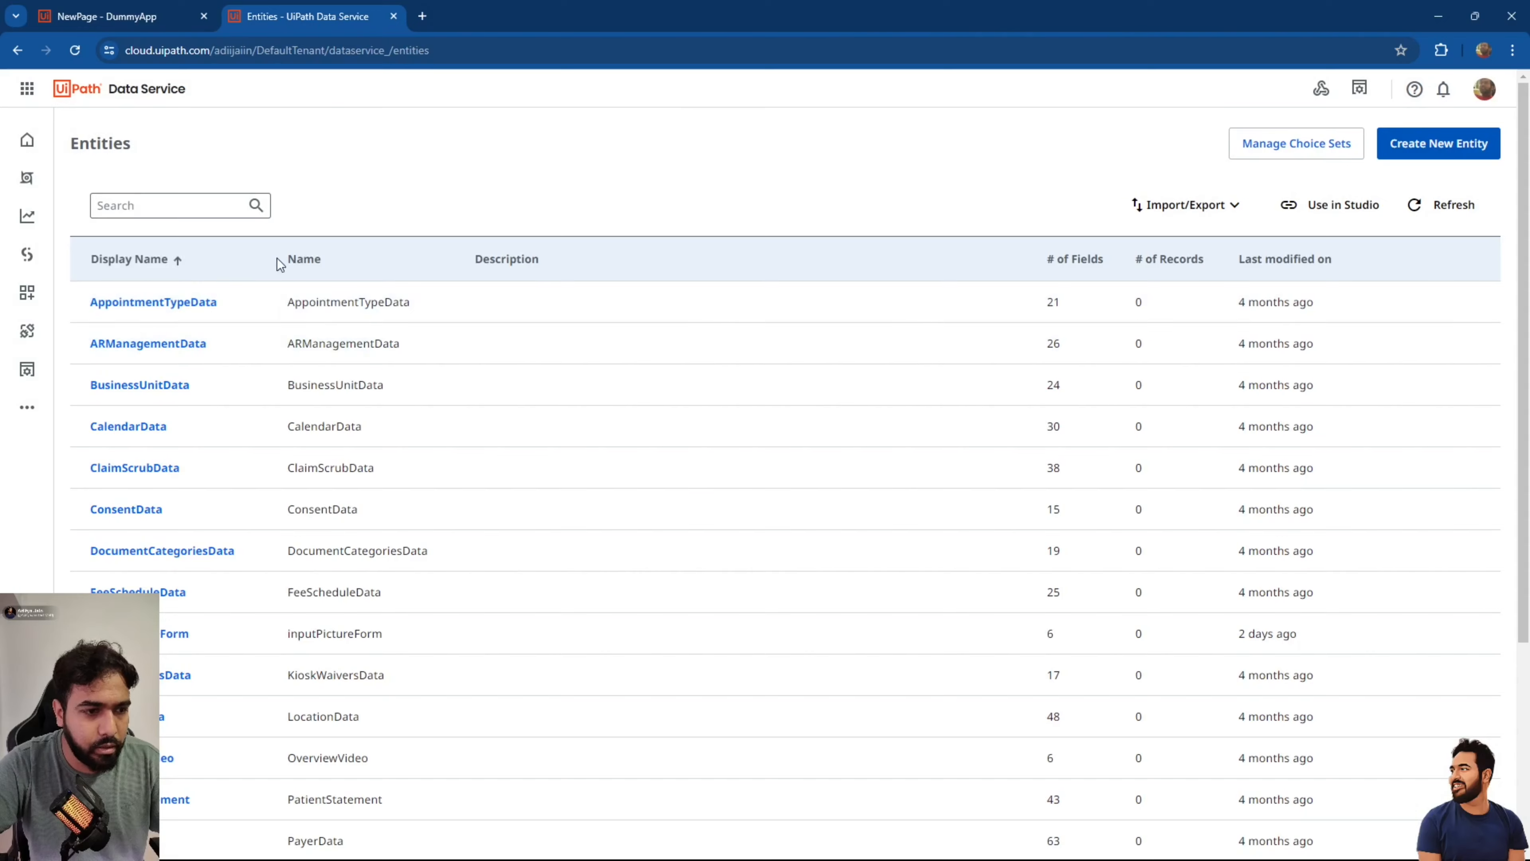
pyautogui.click(181, 205)
pyautogui.write('userda')
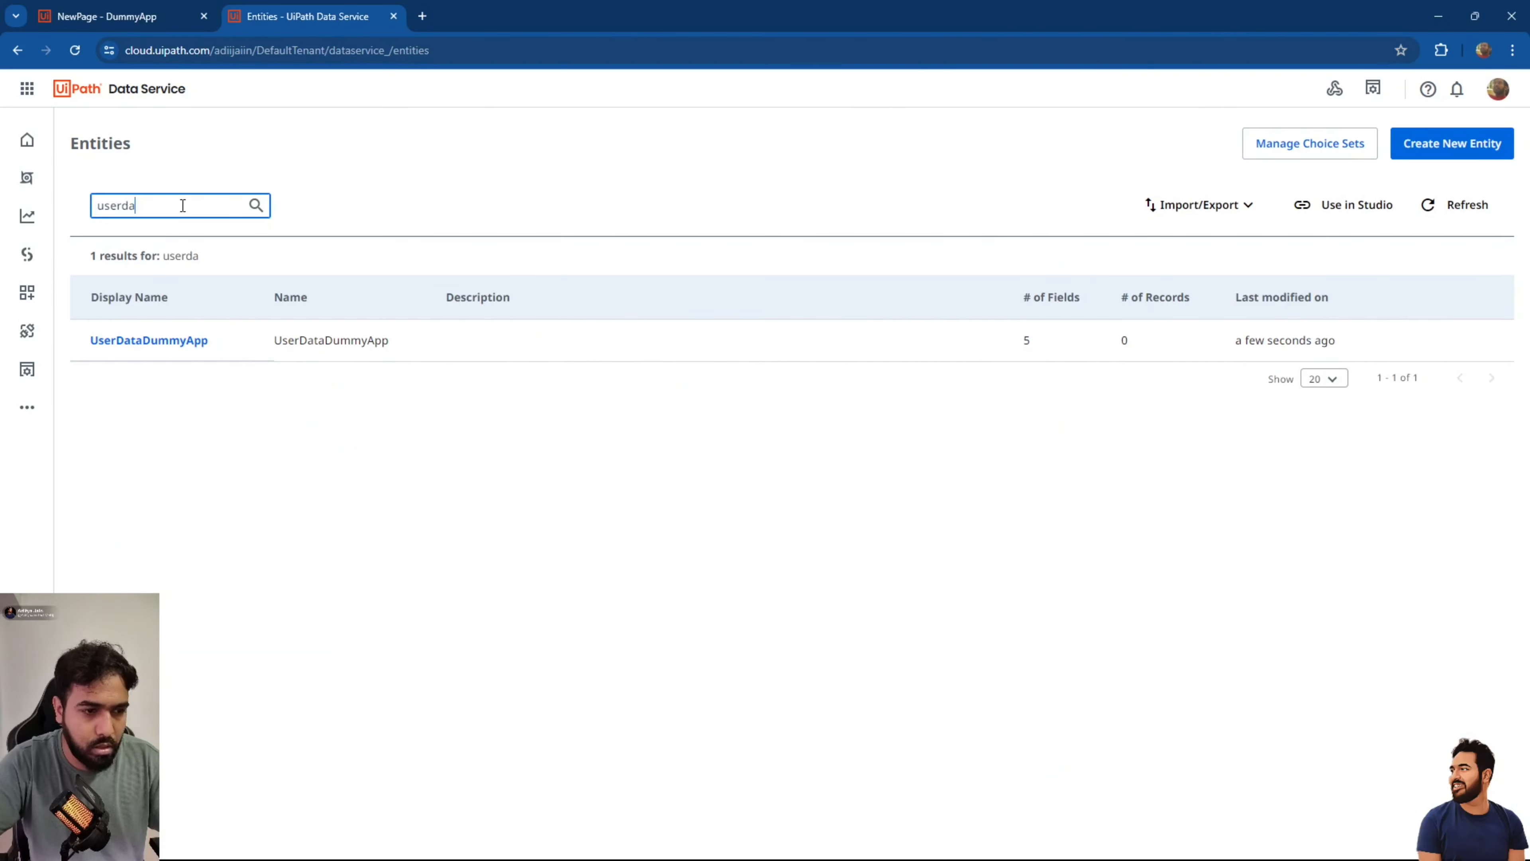
# Open UserDataDummyApp and add the text fields Name and ContactNumber.
pyautogui.click(173, 344)
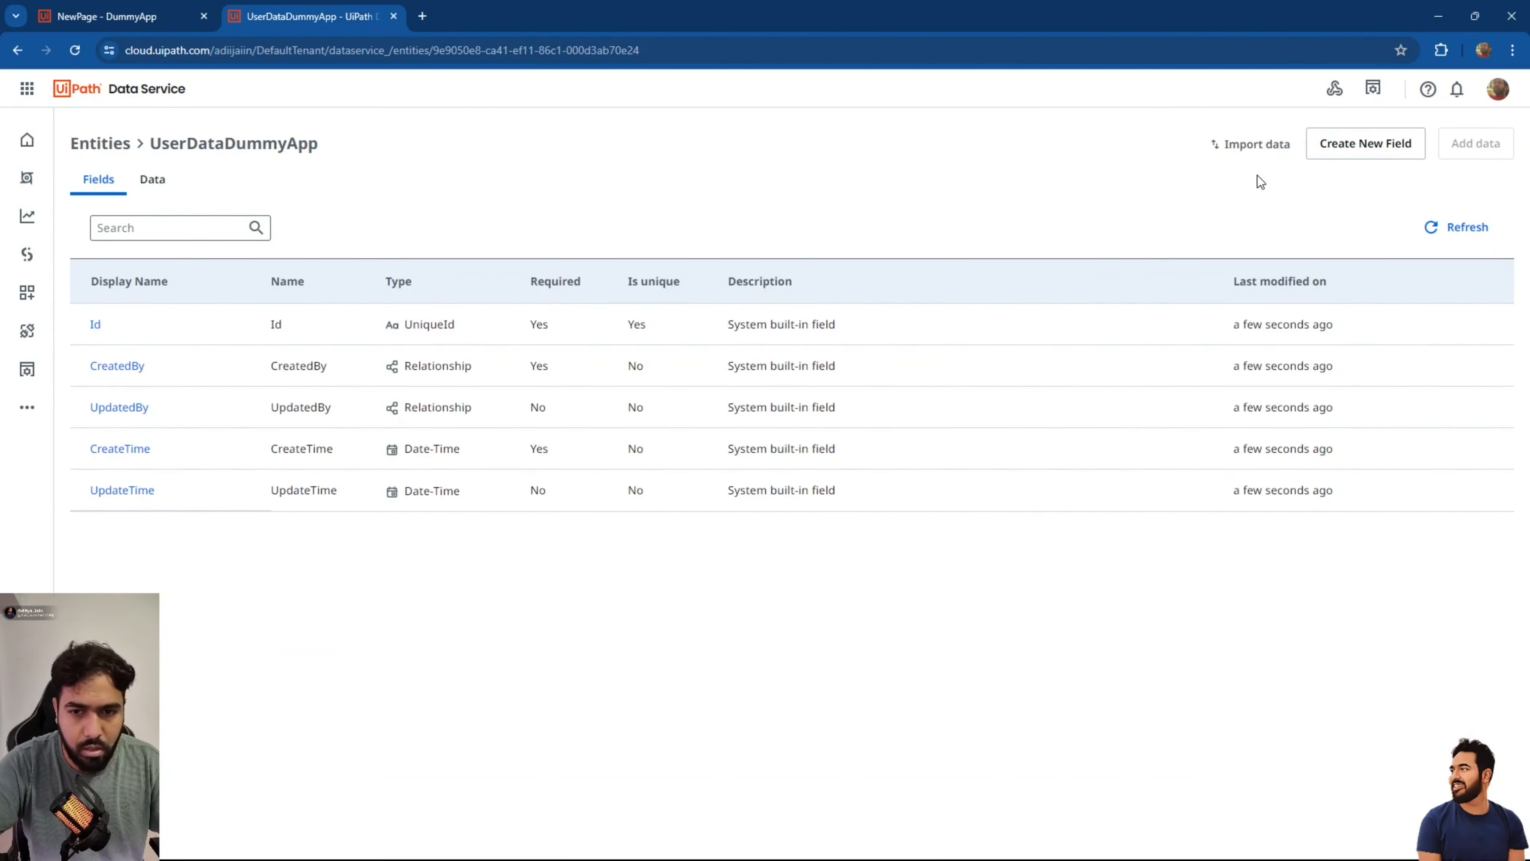
pyautogui.click(1365, 155)
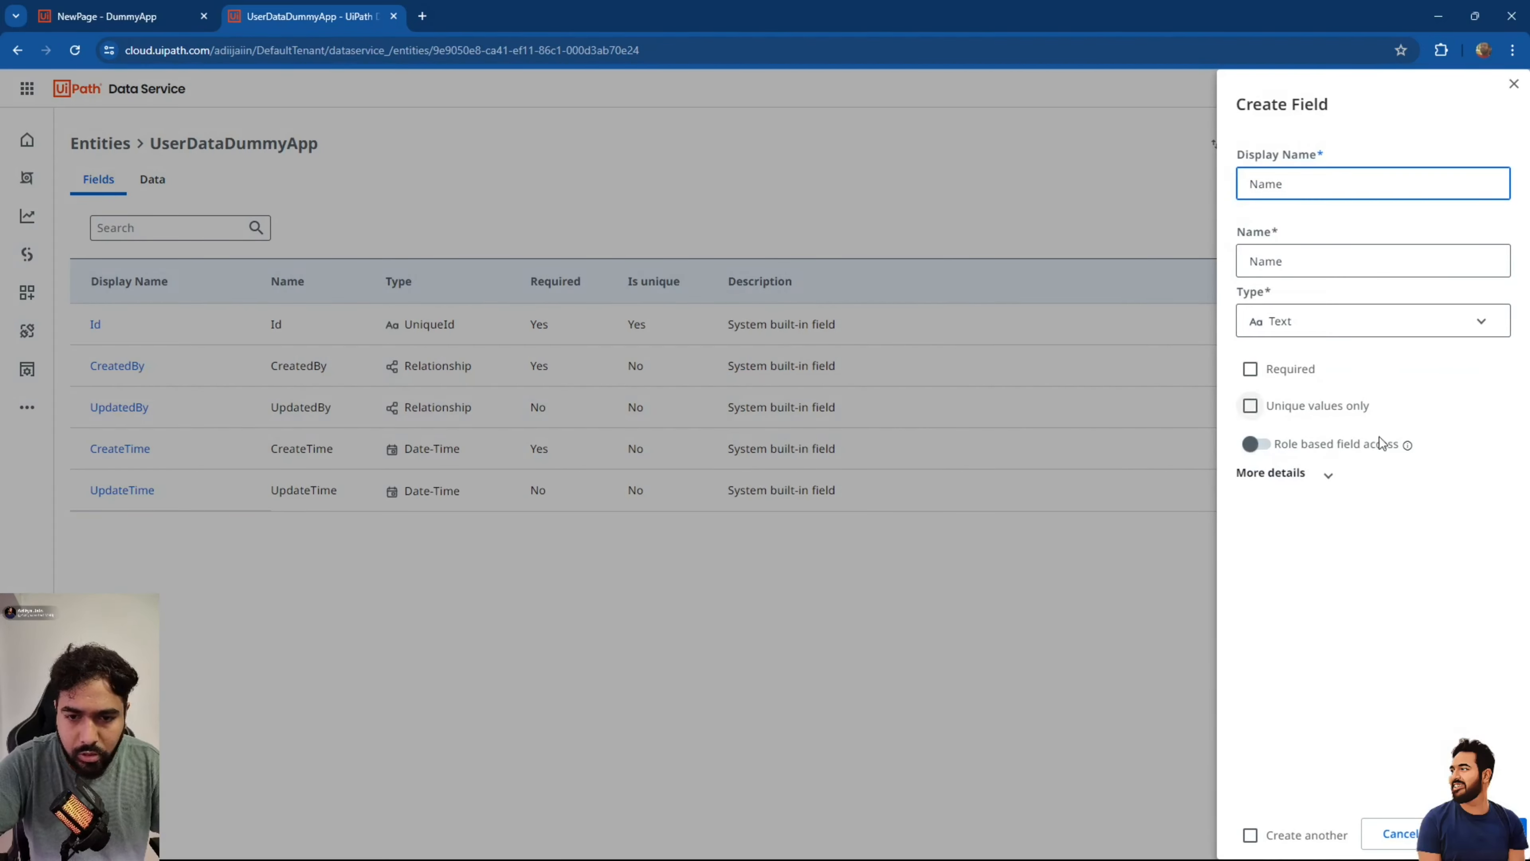
pyautogui.write('Name')
pyautogui.click(1488, 834)
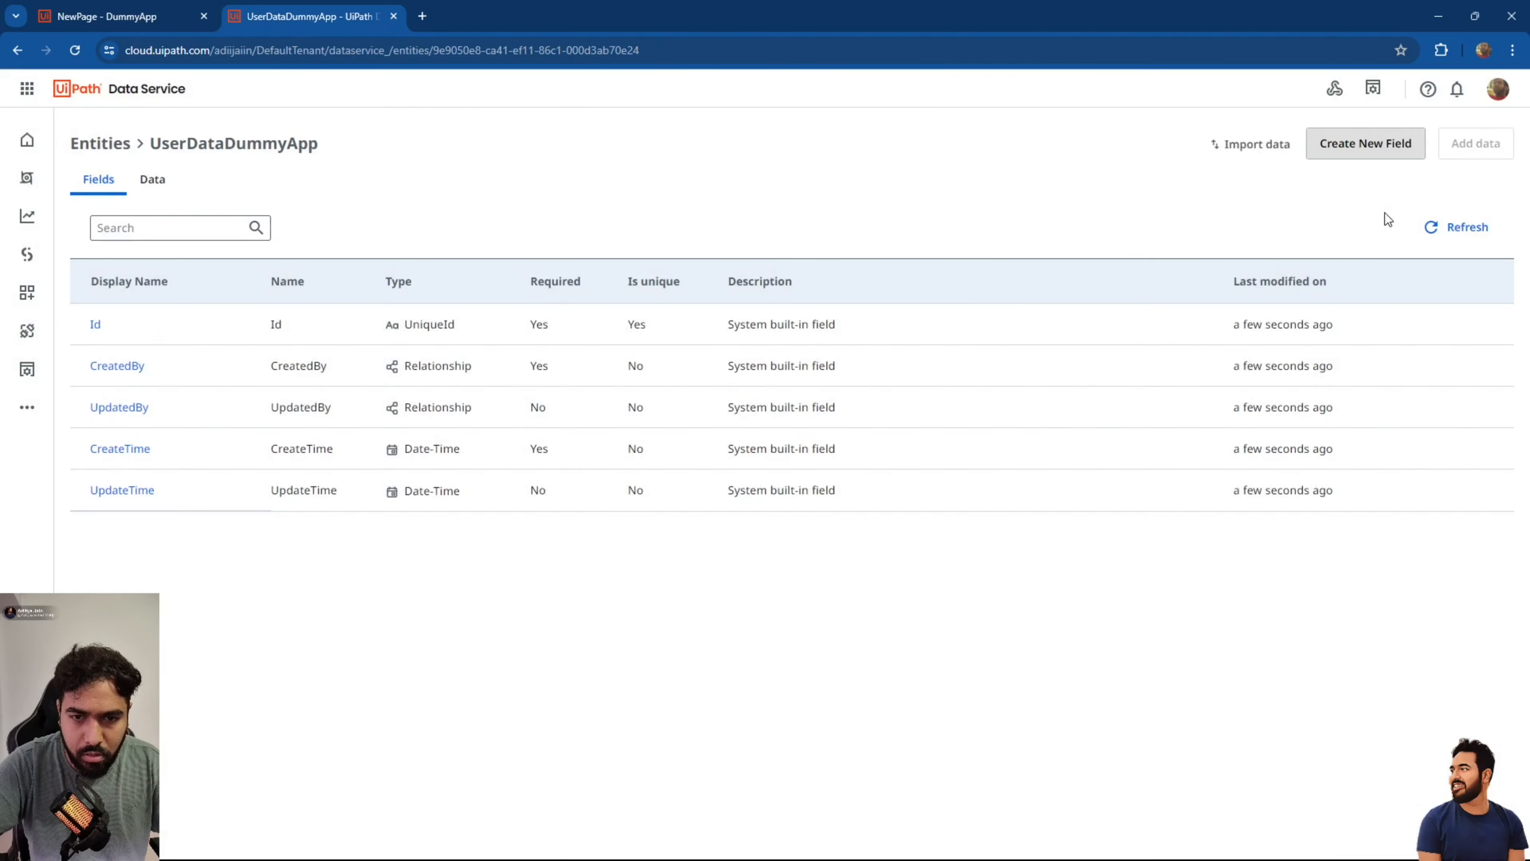
pyautogui.click(1395, 145)
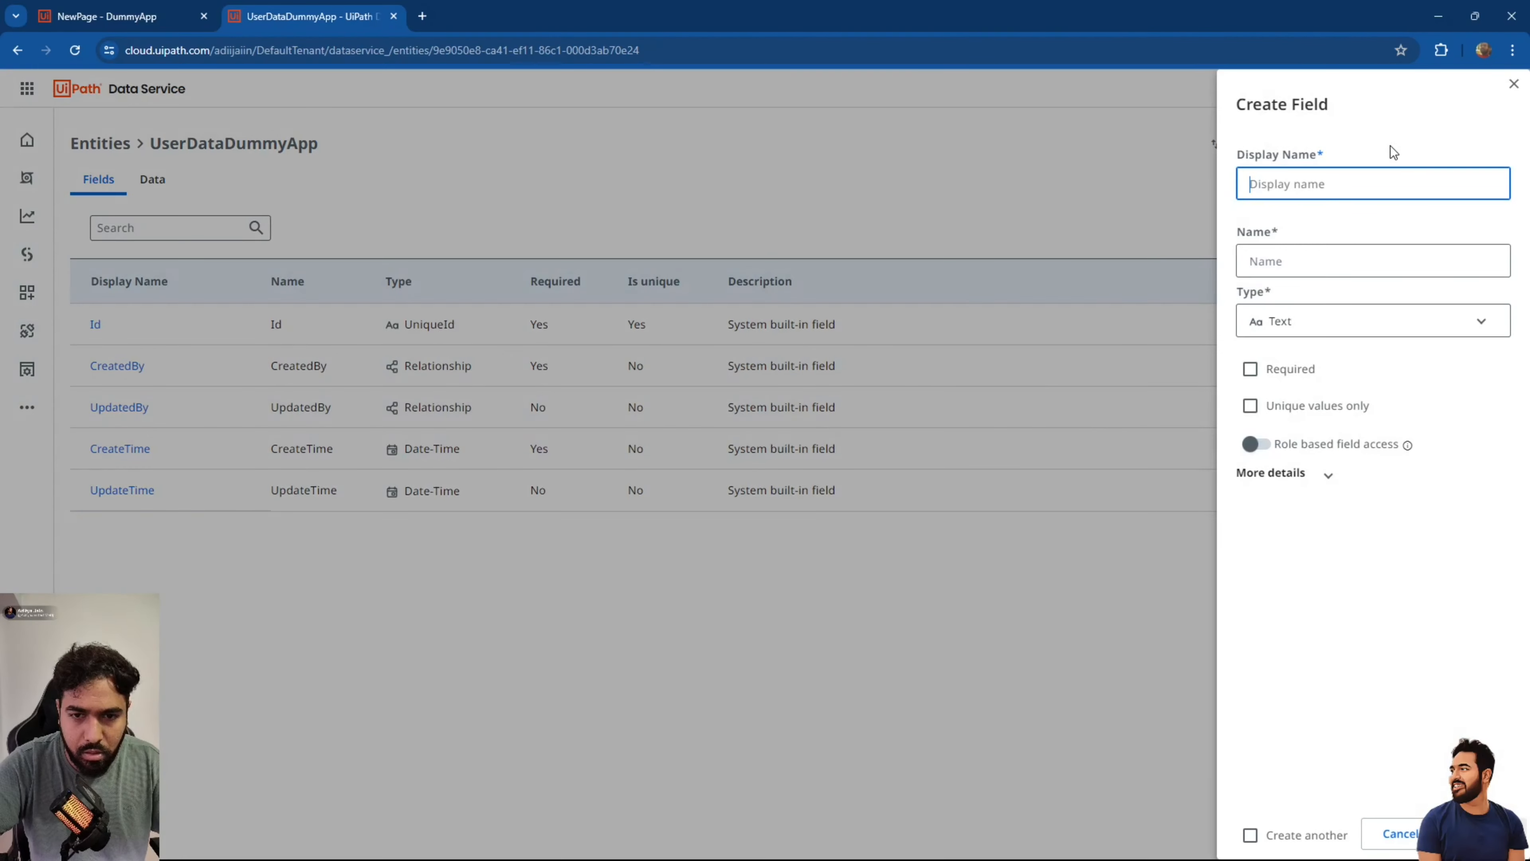
pyautogui.write('ContactNumber')
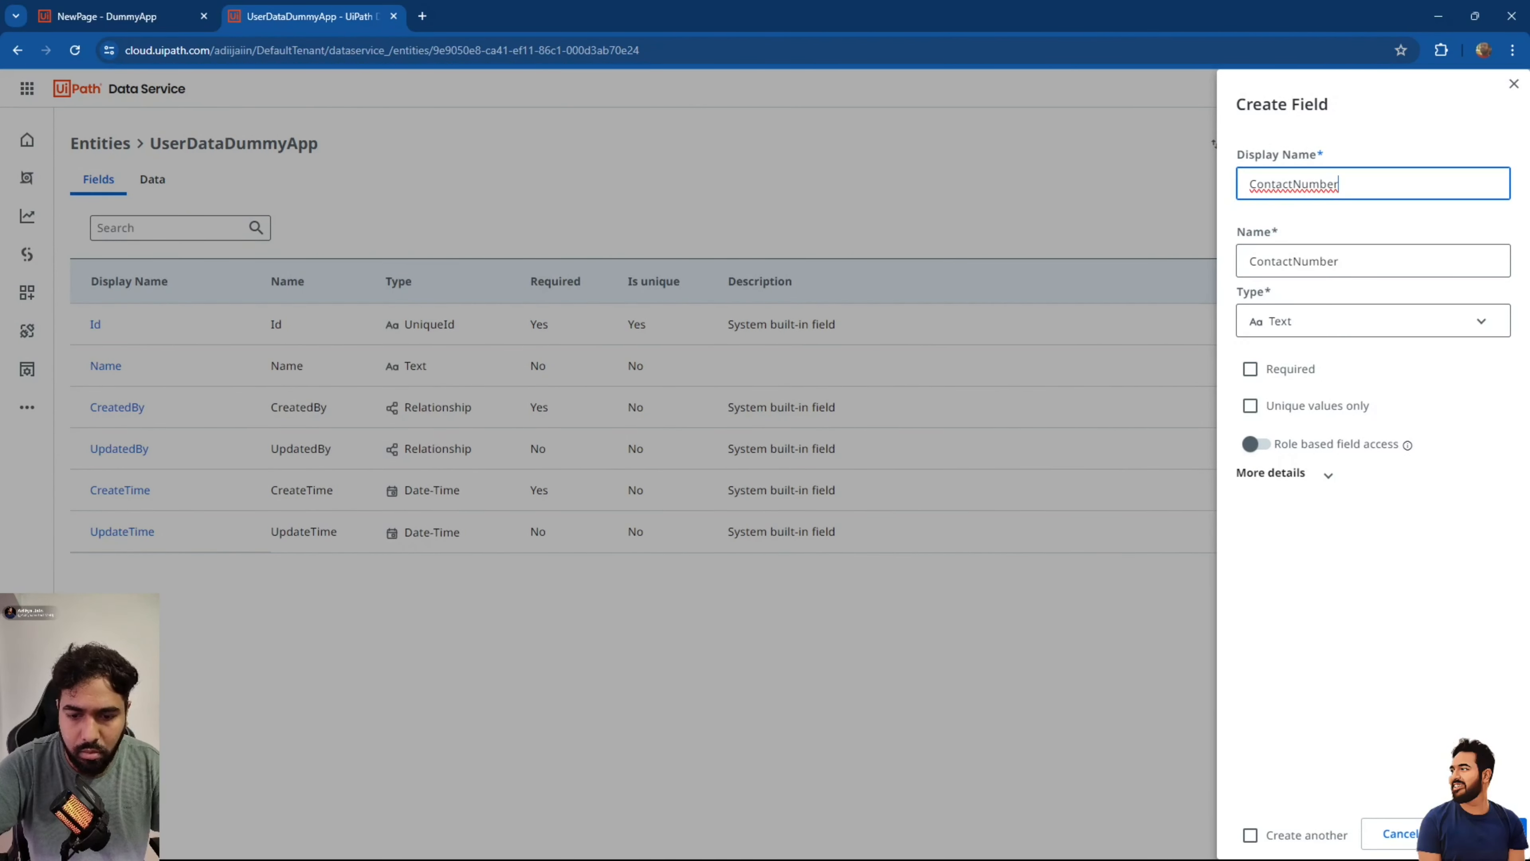
pyautogui.click(1488, 833)
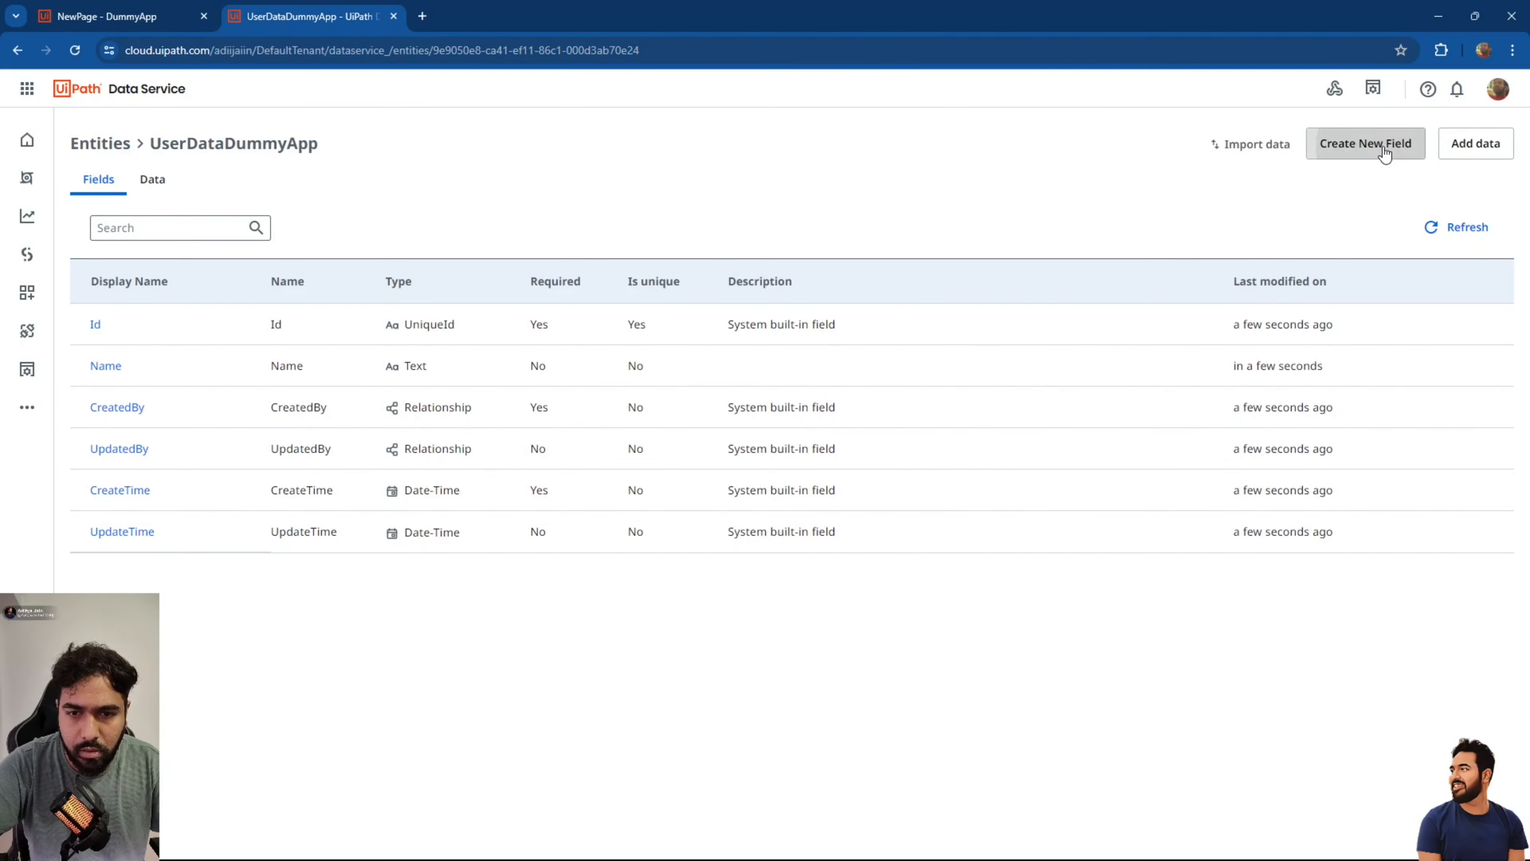
# Add the text fields EmailAddress and City, then return to the DummyApp editor.
pyautogui.click(1384, 150)
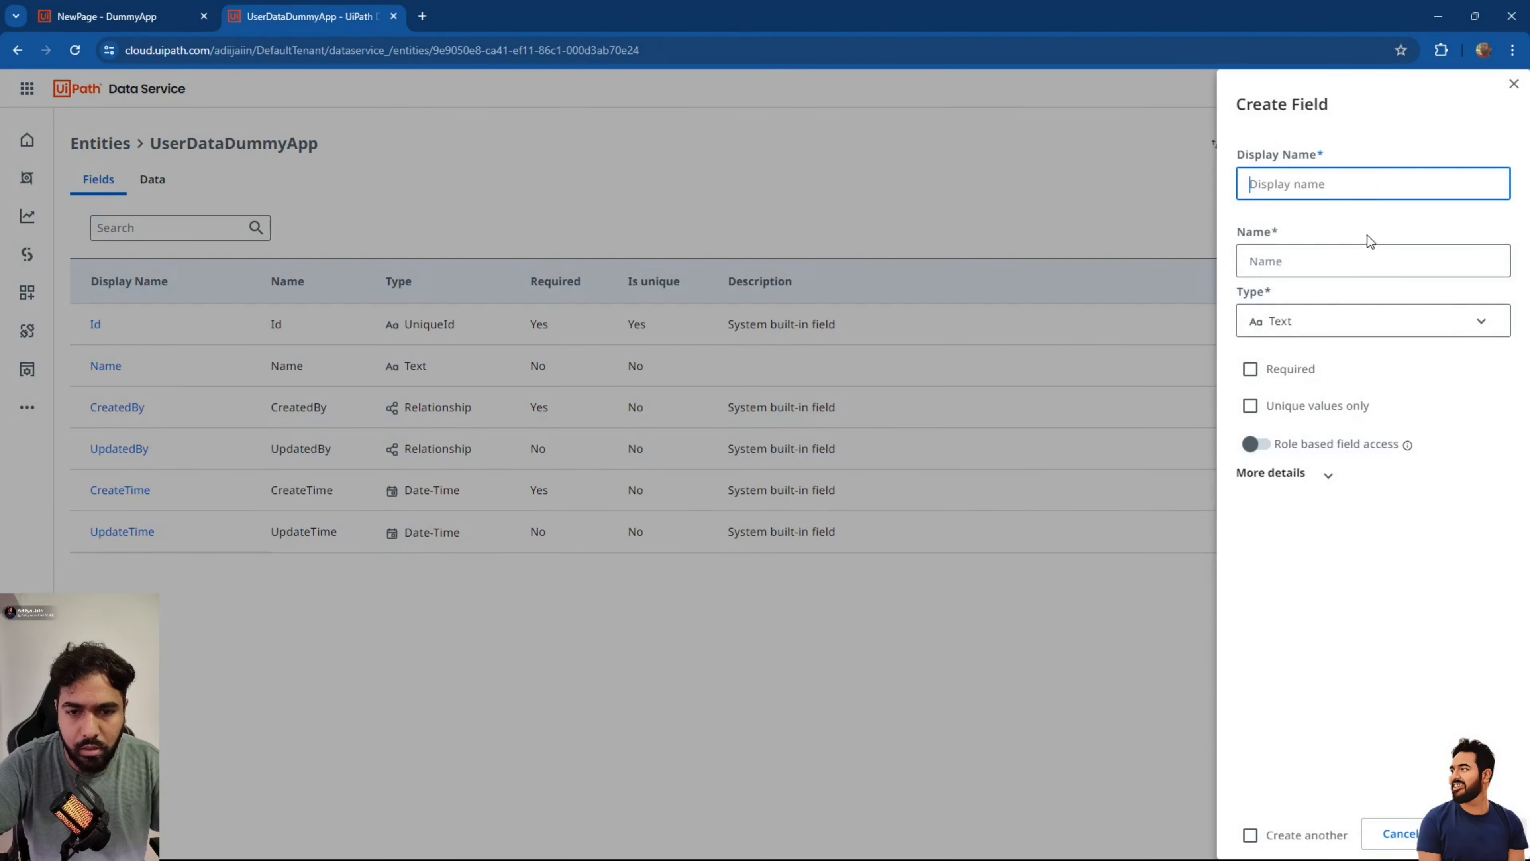
pyautogui.write('EmailAddress')
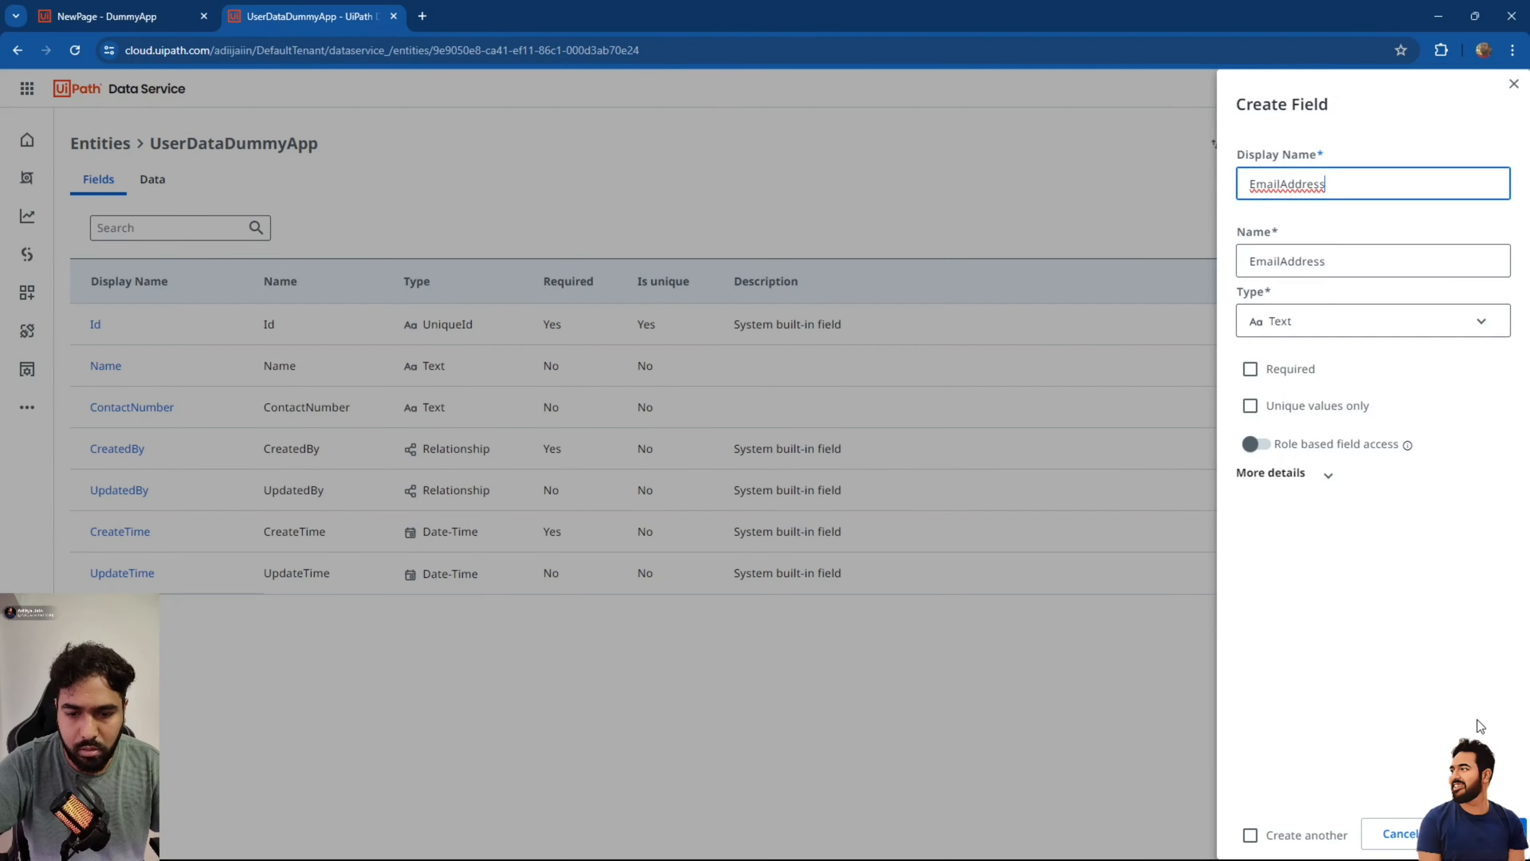
pyautogui.click(1488, 833)
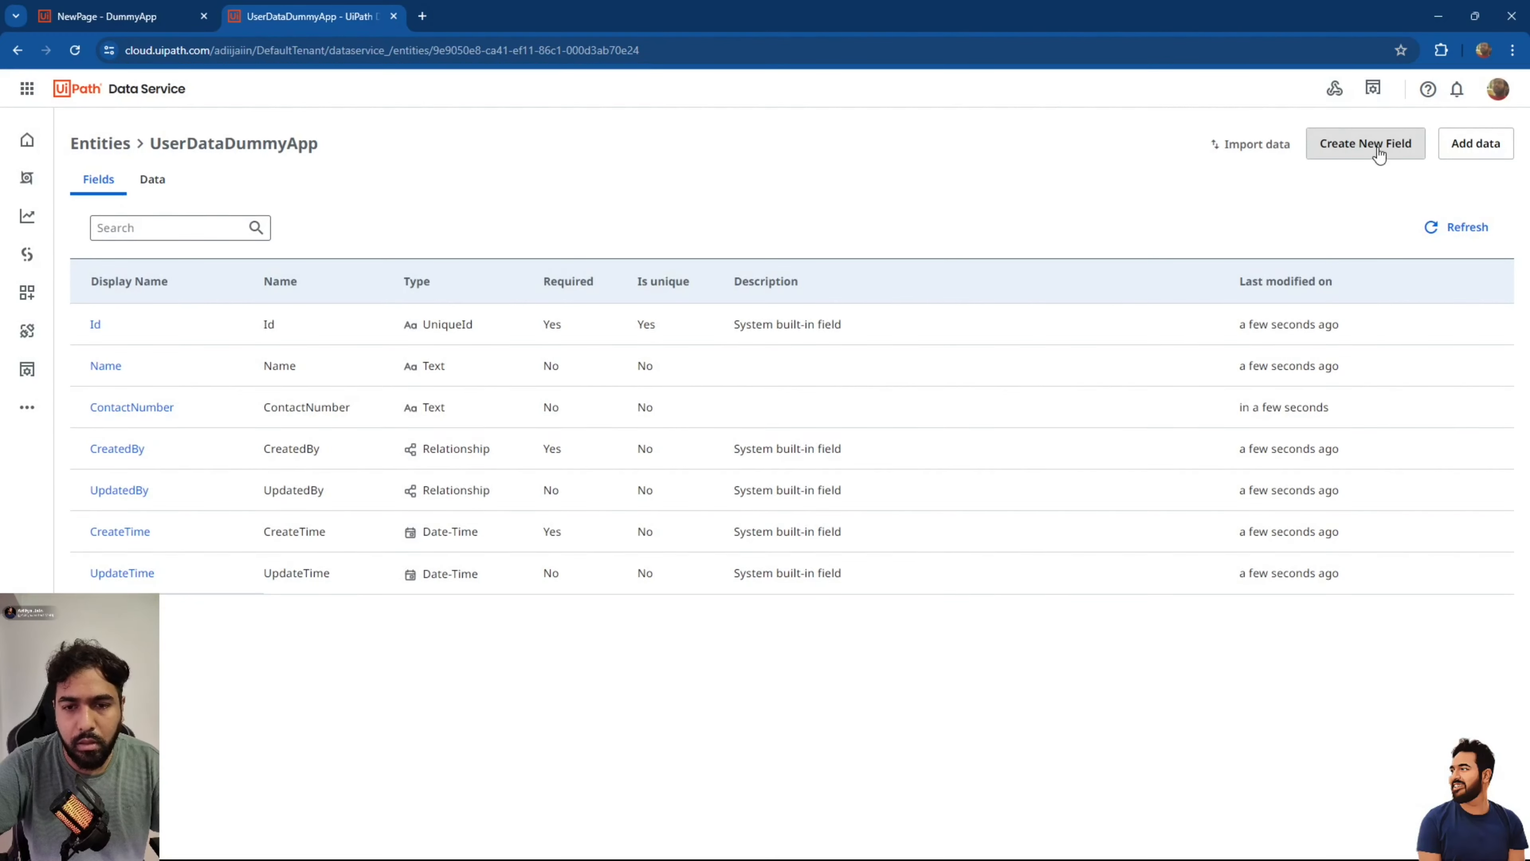
pyautogui.click(1383, 150)
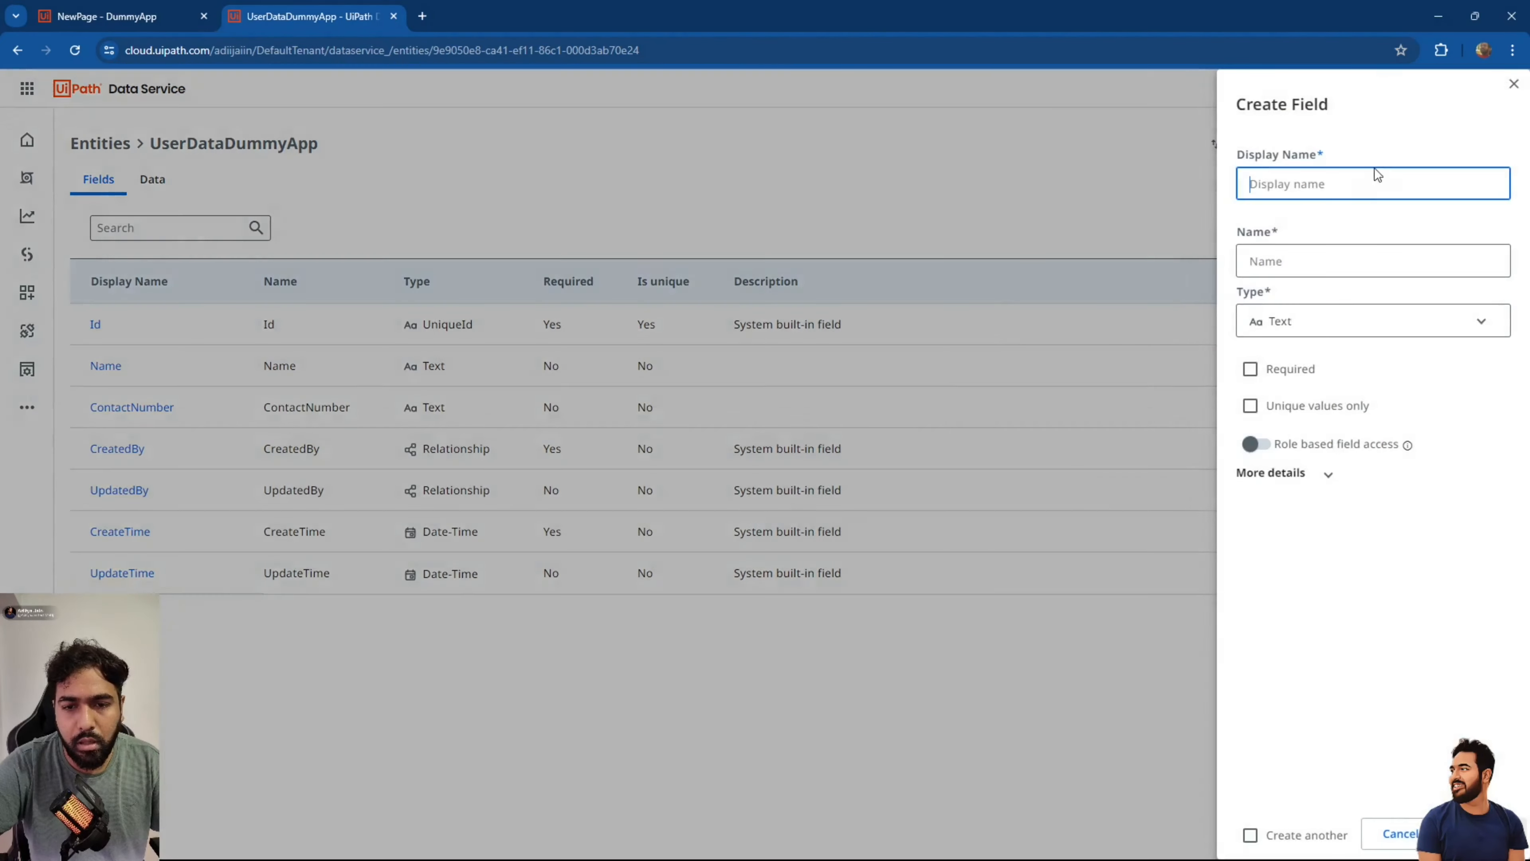
pyautogui.write('City')
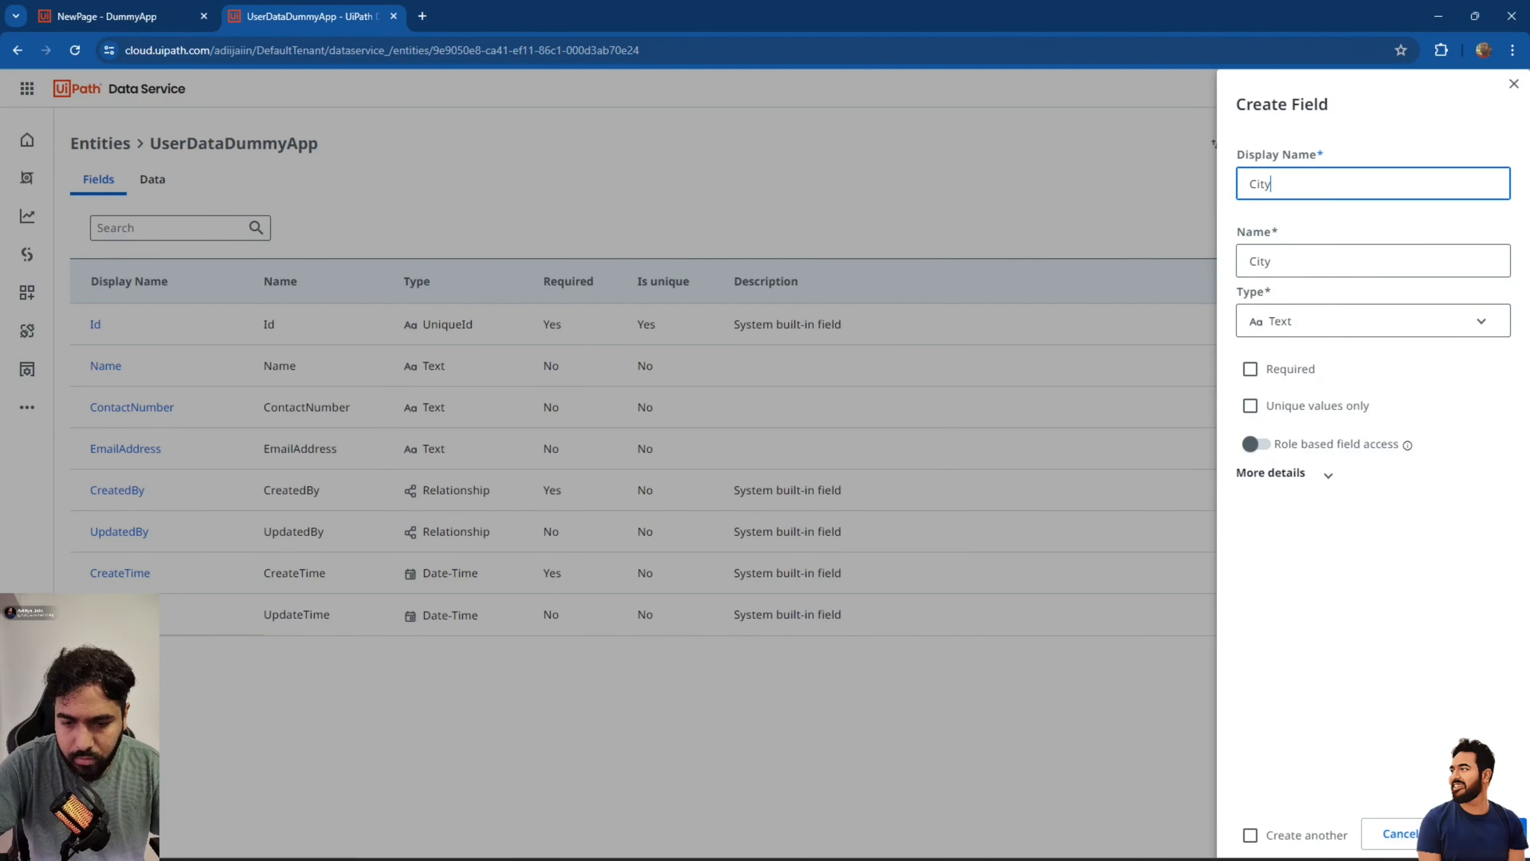
pyautogui.click(1487, 833)
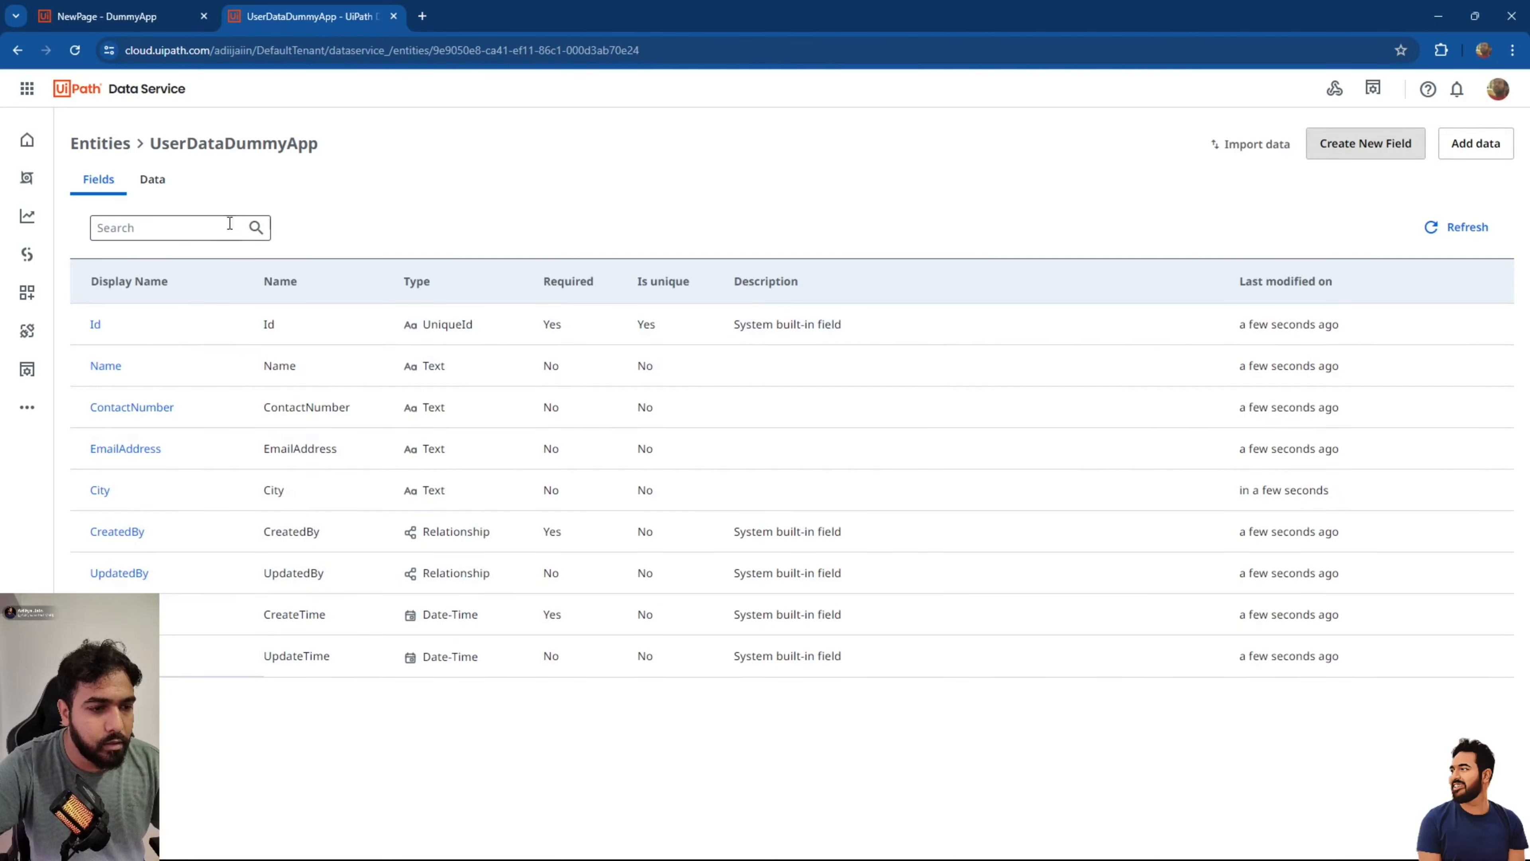
pyautogui.click(133, 15)
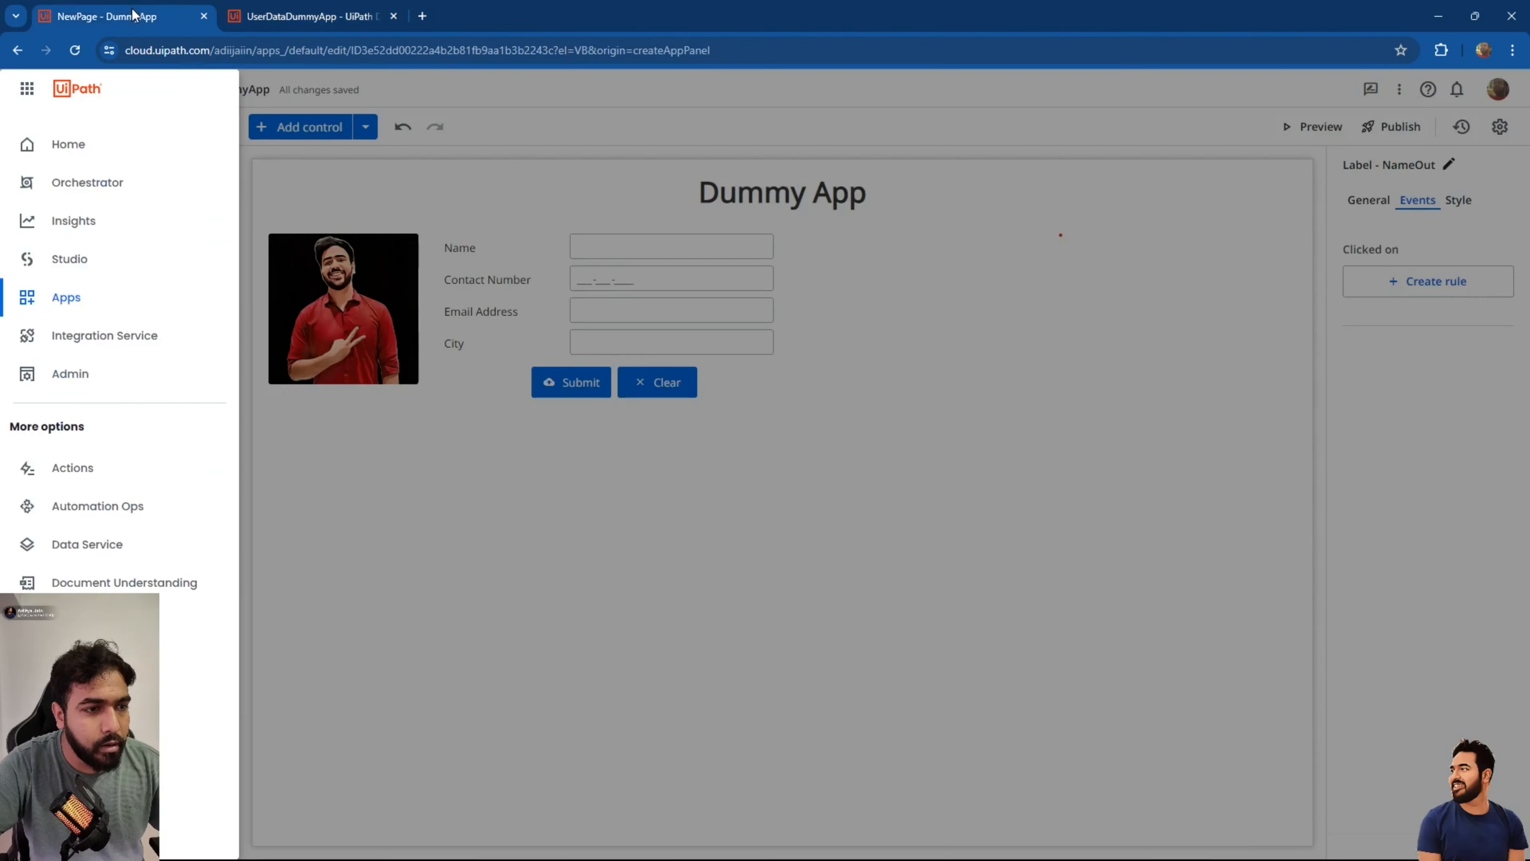
# Add the UserDataDummyApp entity from DefaultTenant to DummyApp and reopen the NewPage form.
pyautogui.click(300, 8)
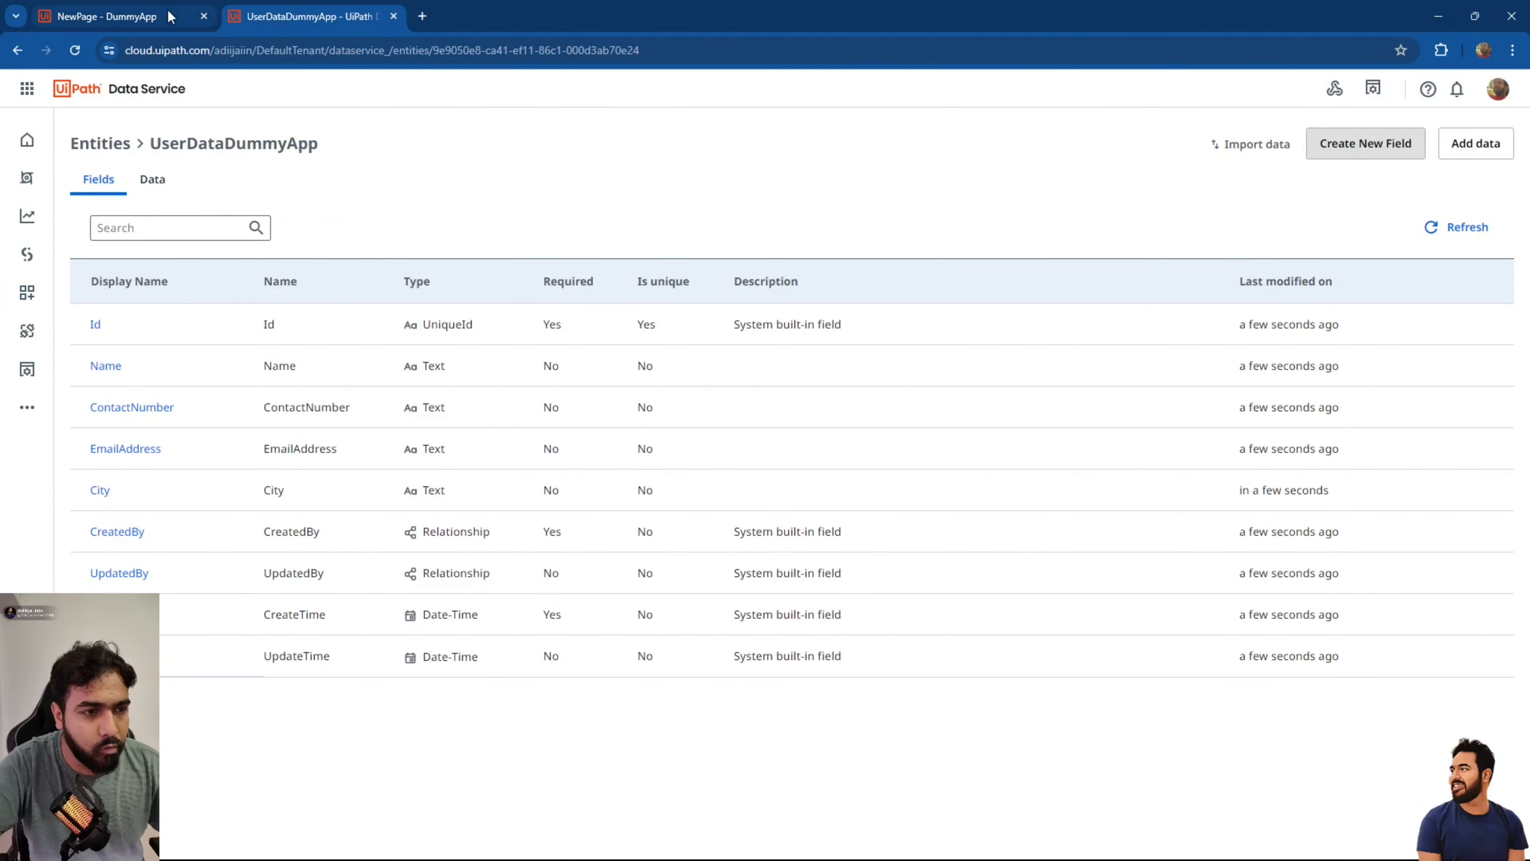
pyautogui.click(120, 15)
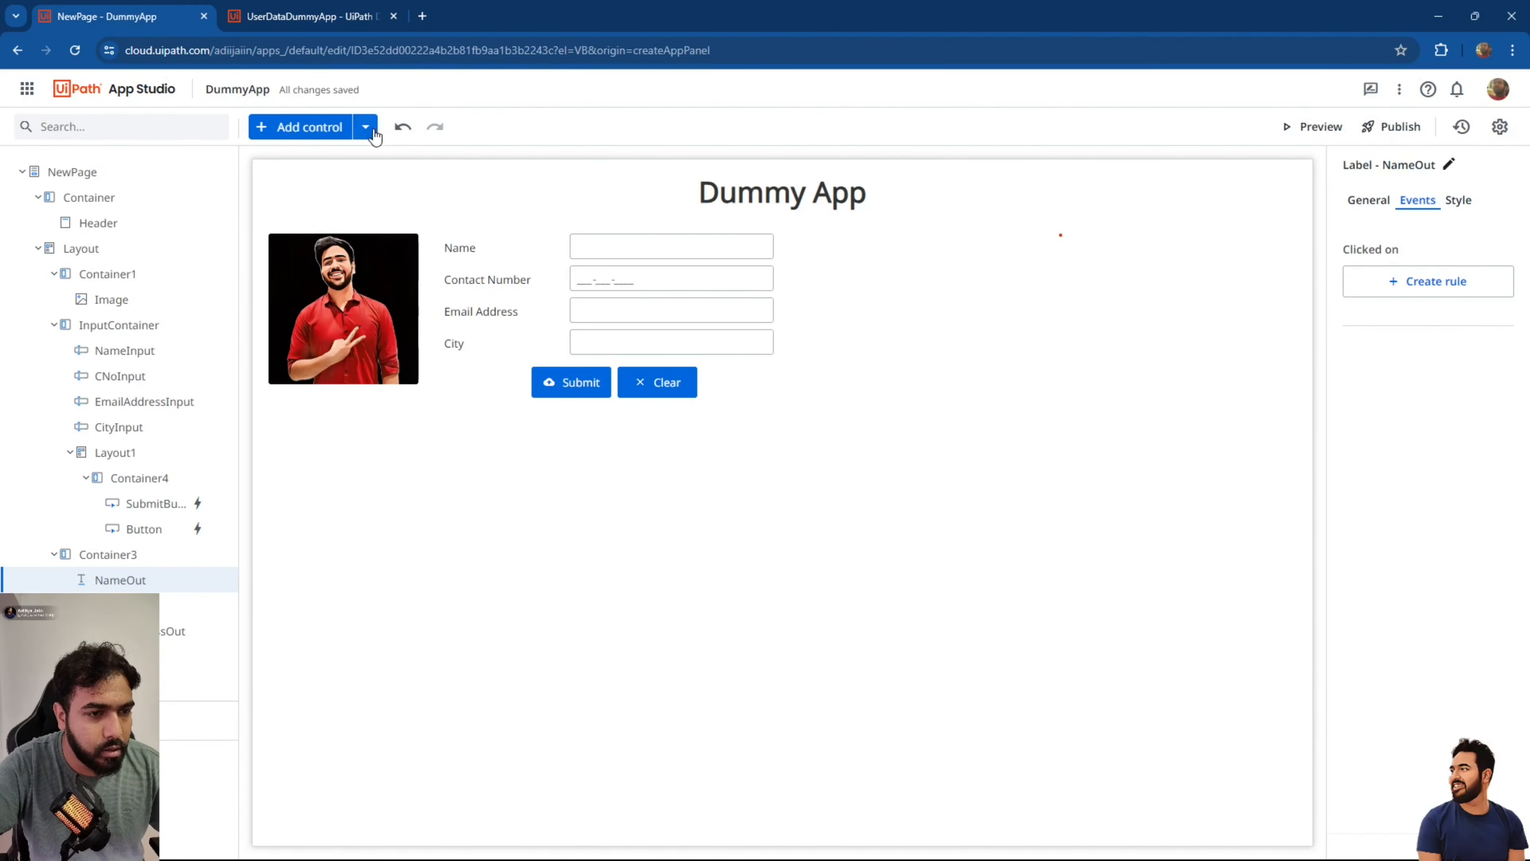
pyautogui.click(365, 126)
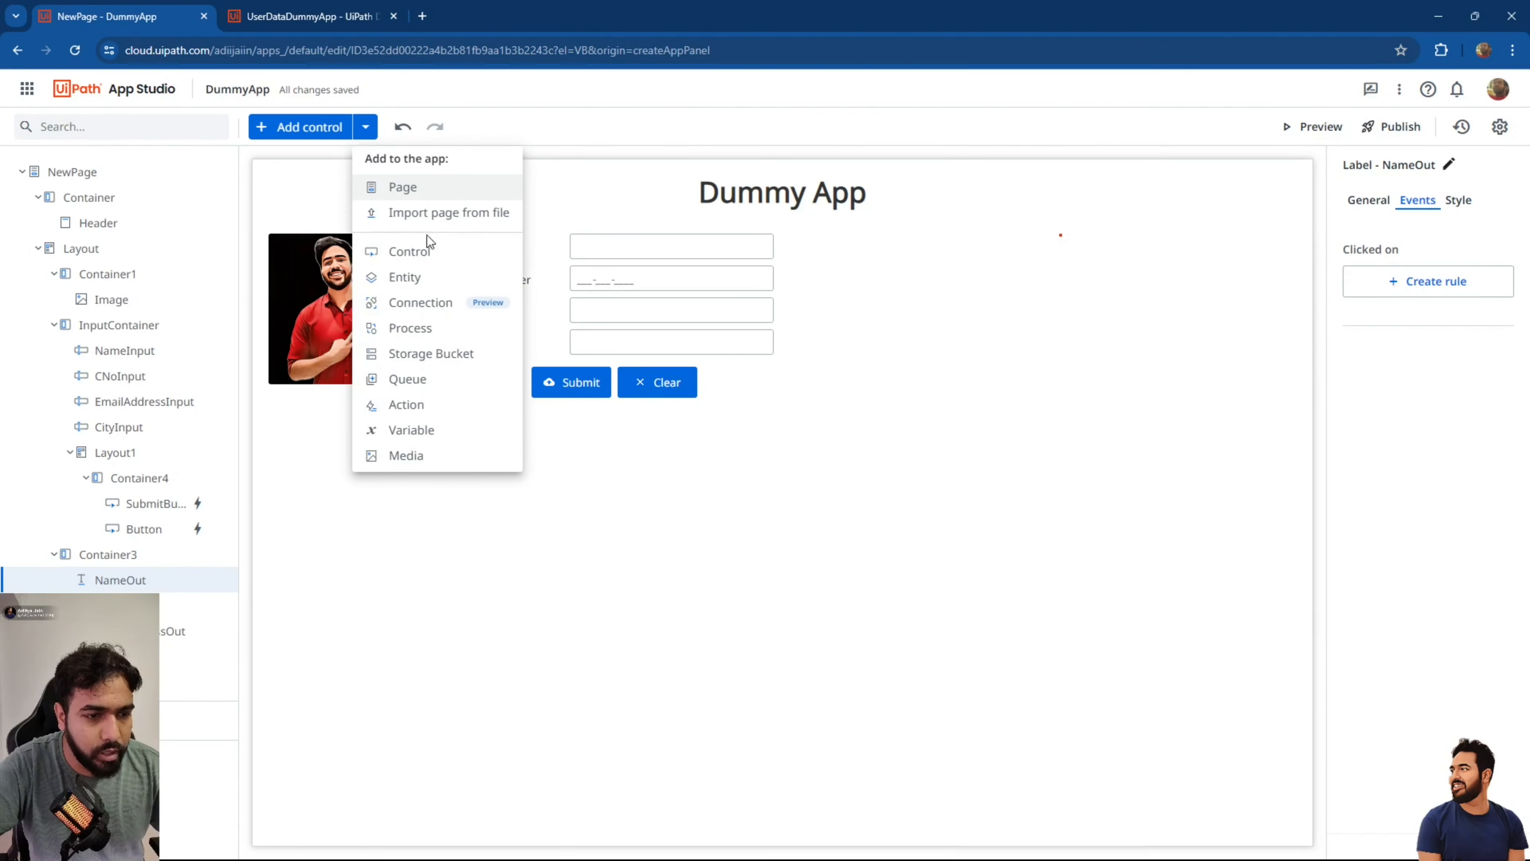
pyautogui.click(424, 275)
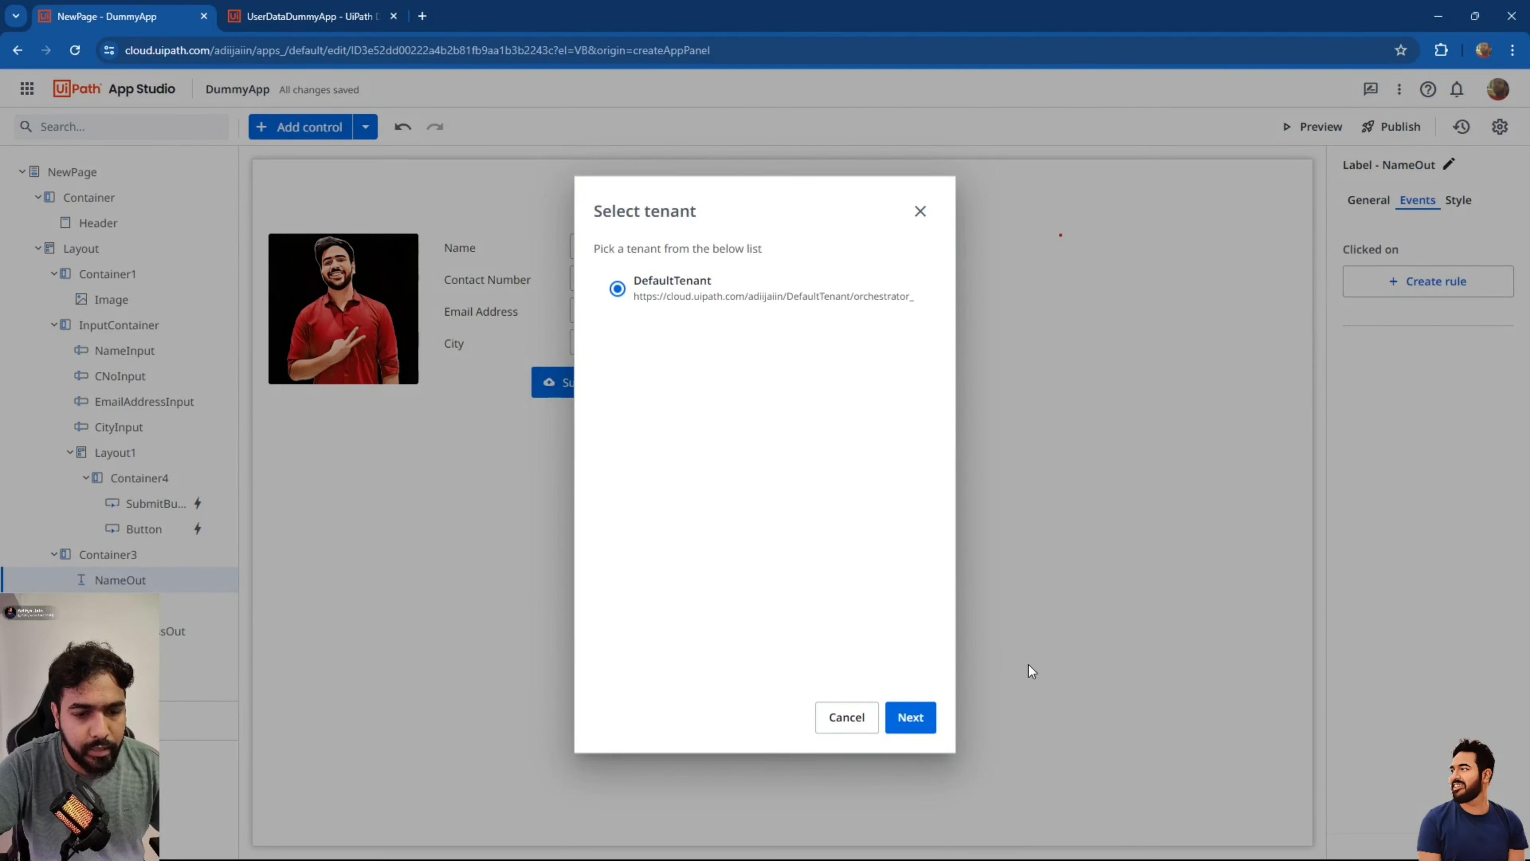
pyautogui.click(919, 726)
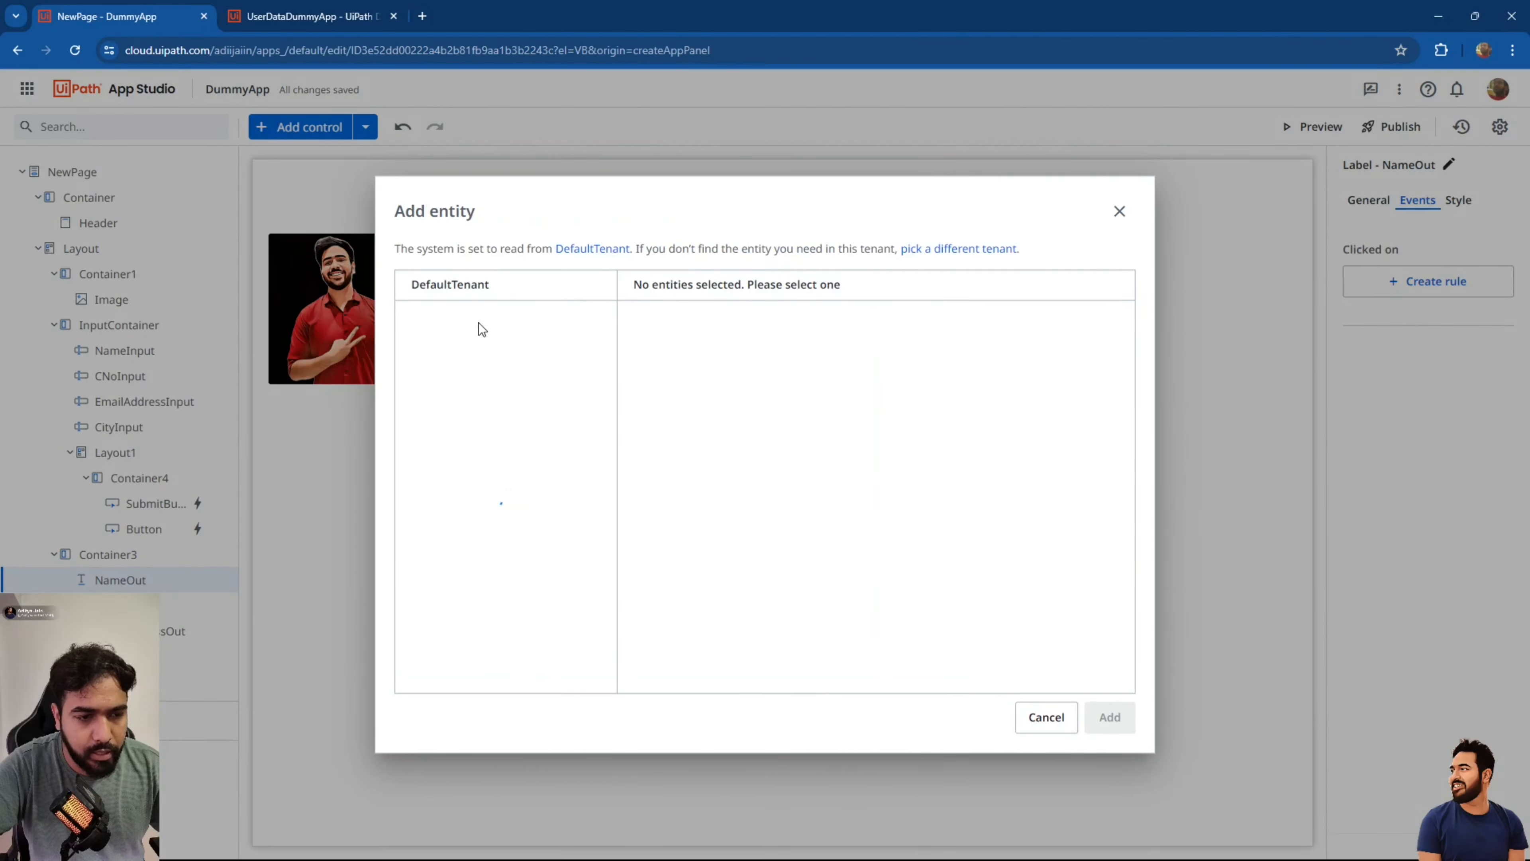
pyautogui.scroll(-5, 479, 369)
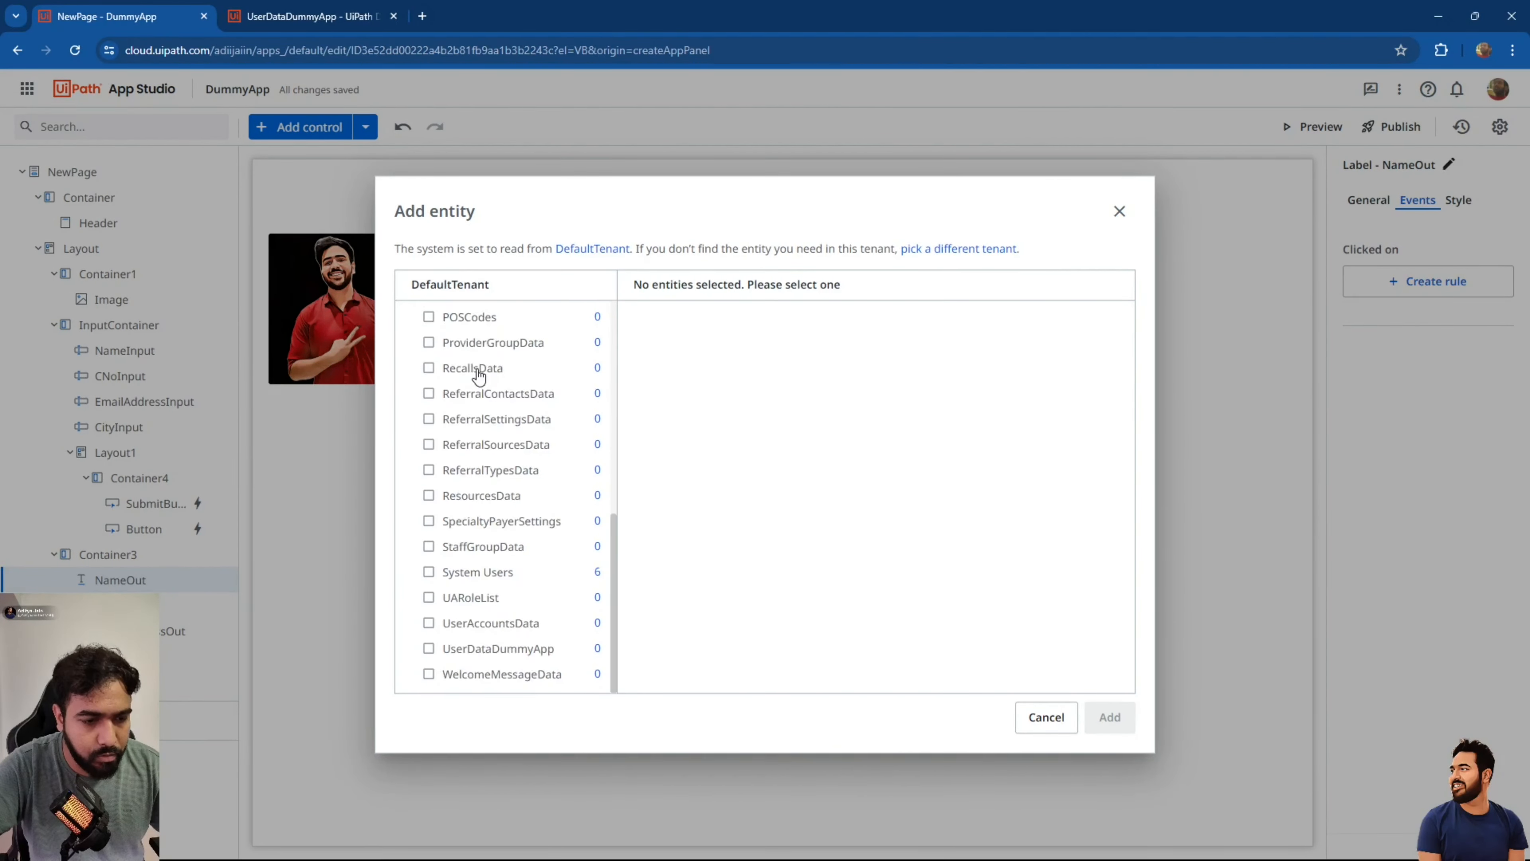
pyautogui.click(480, 660)
pyautogui.click(429, 649)
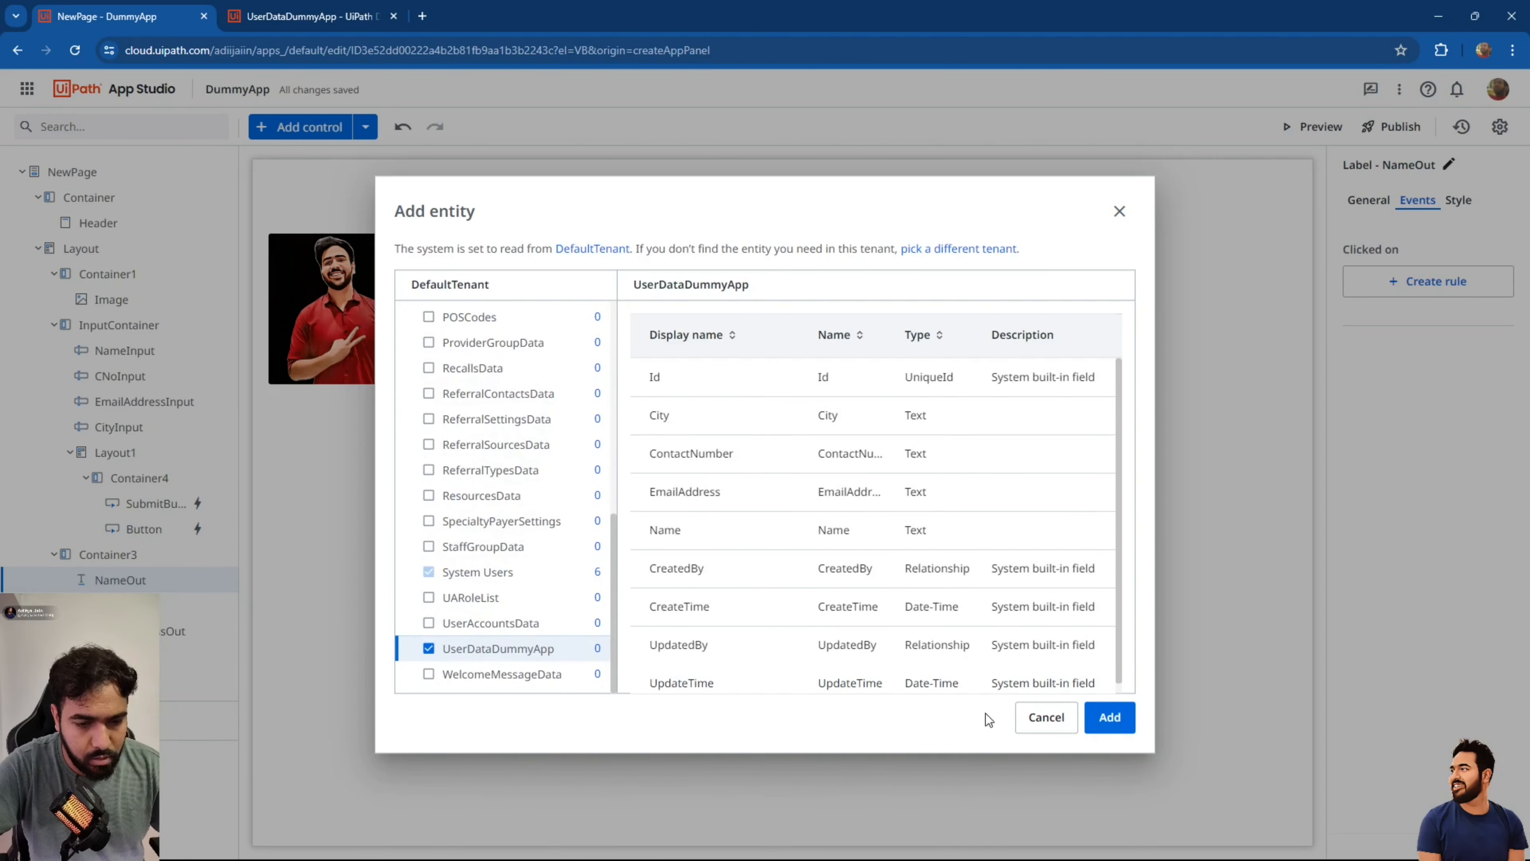
pyautogui.click(1109, 718)
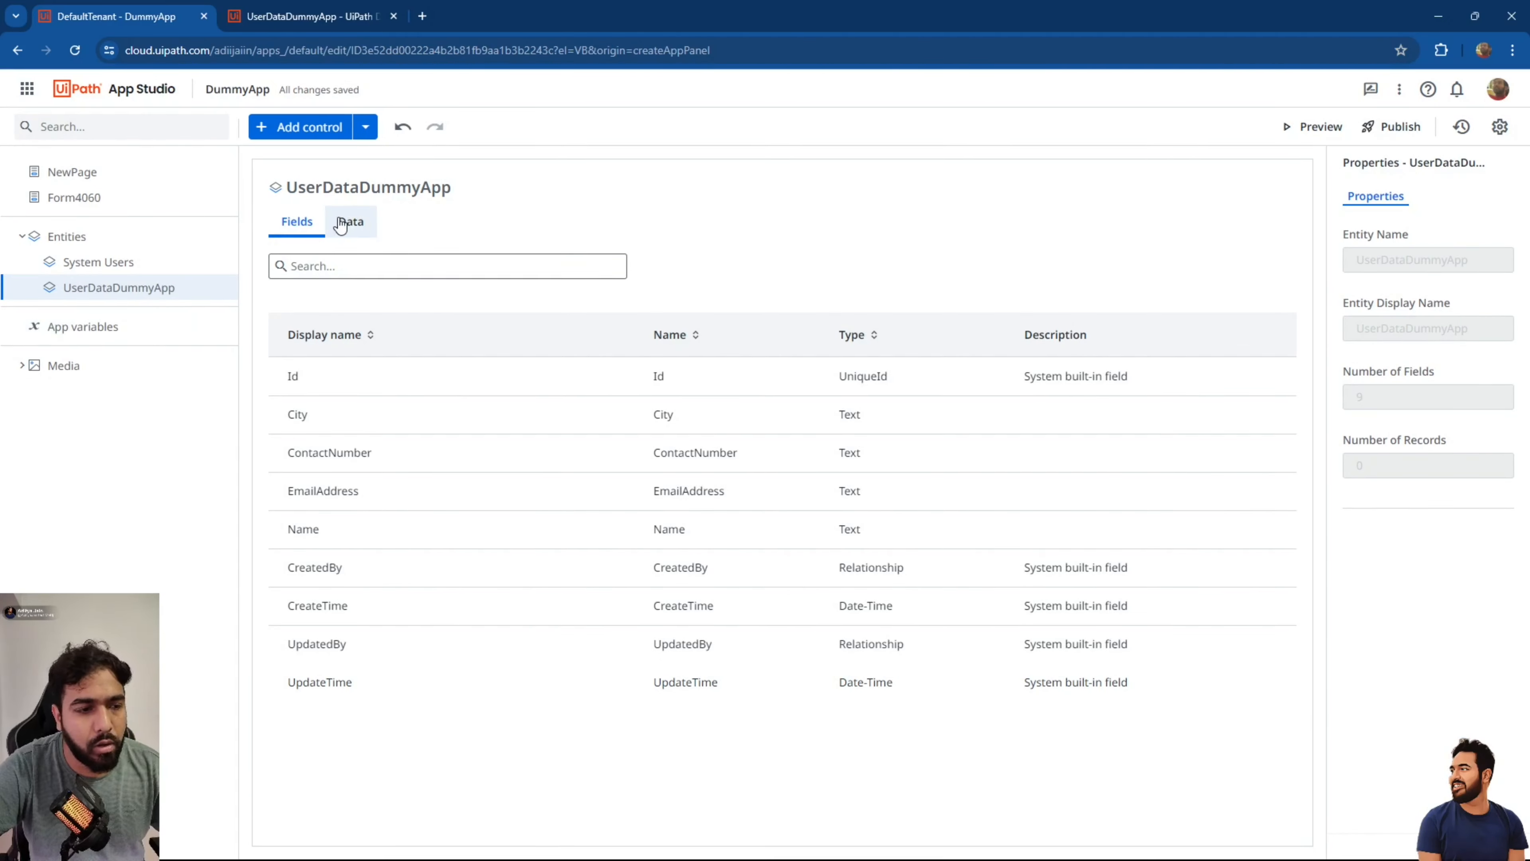
pyautogui.click(68, 173)
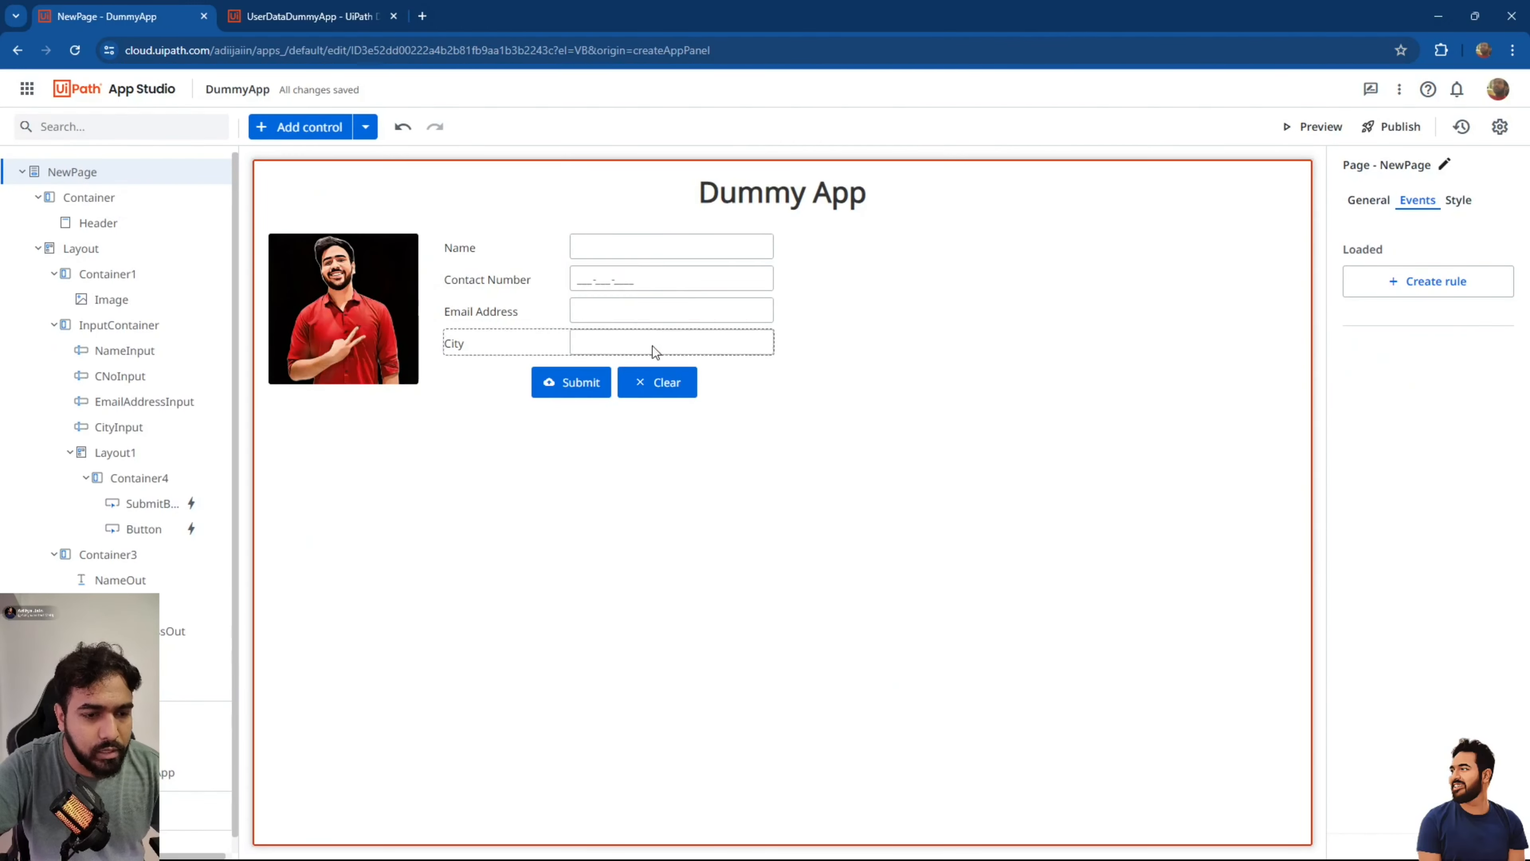
# Insert a Create Entity Record action at the top of the Submit click rule's Else branch.
pyautogui.click(560, 389)
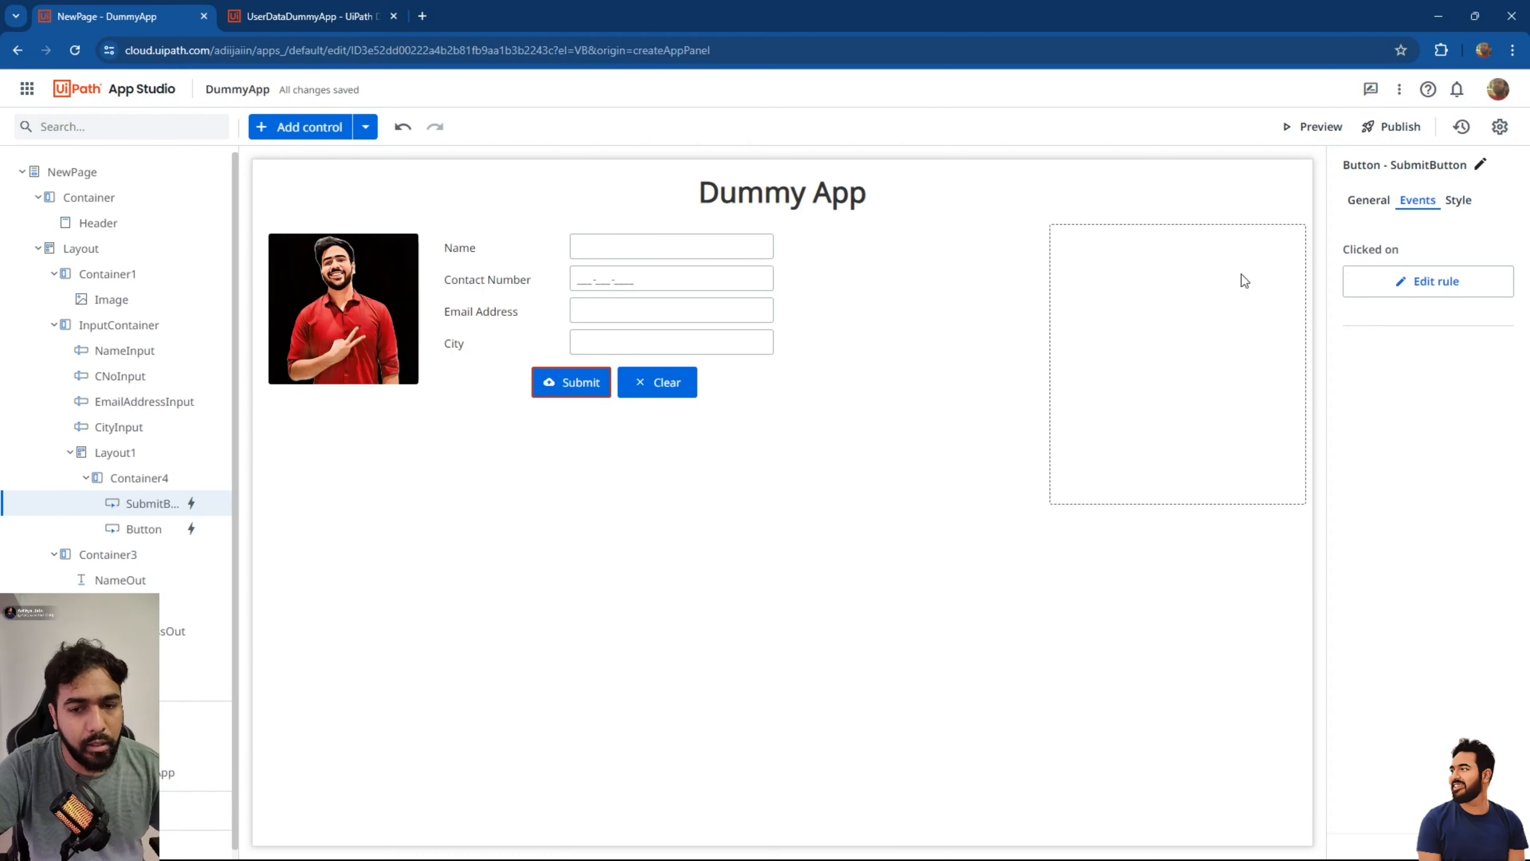
pyautogui.click(1442, 282)
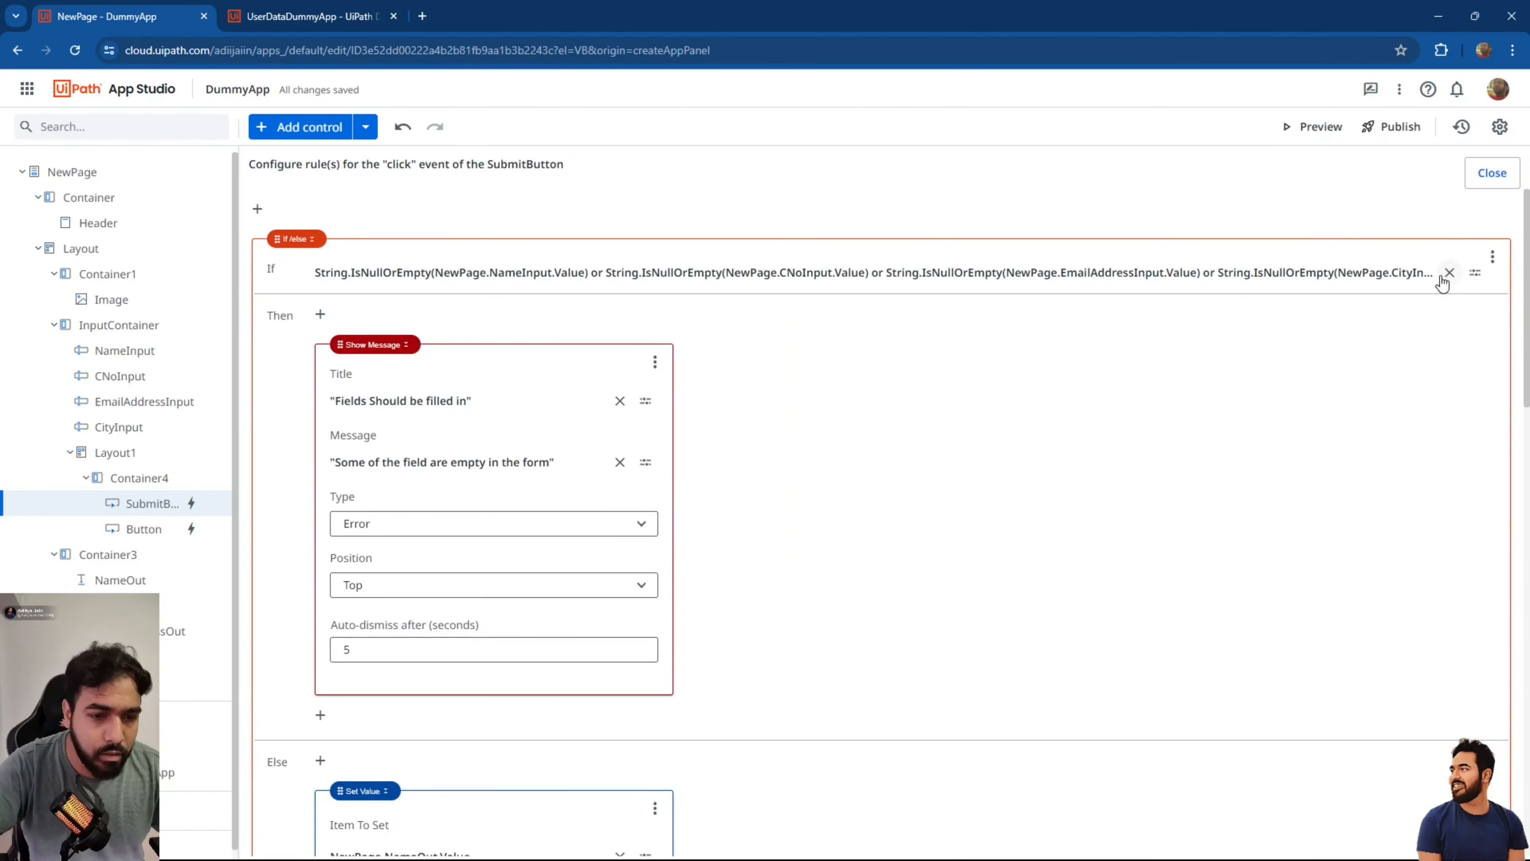
pyautogui.scroll(-5, 868, 400)
pyautogui.click(320, 341)
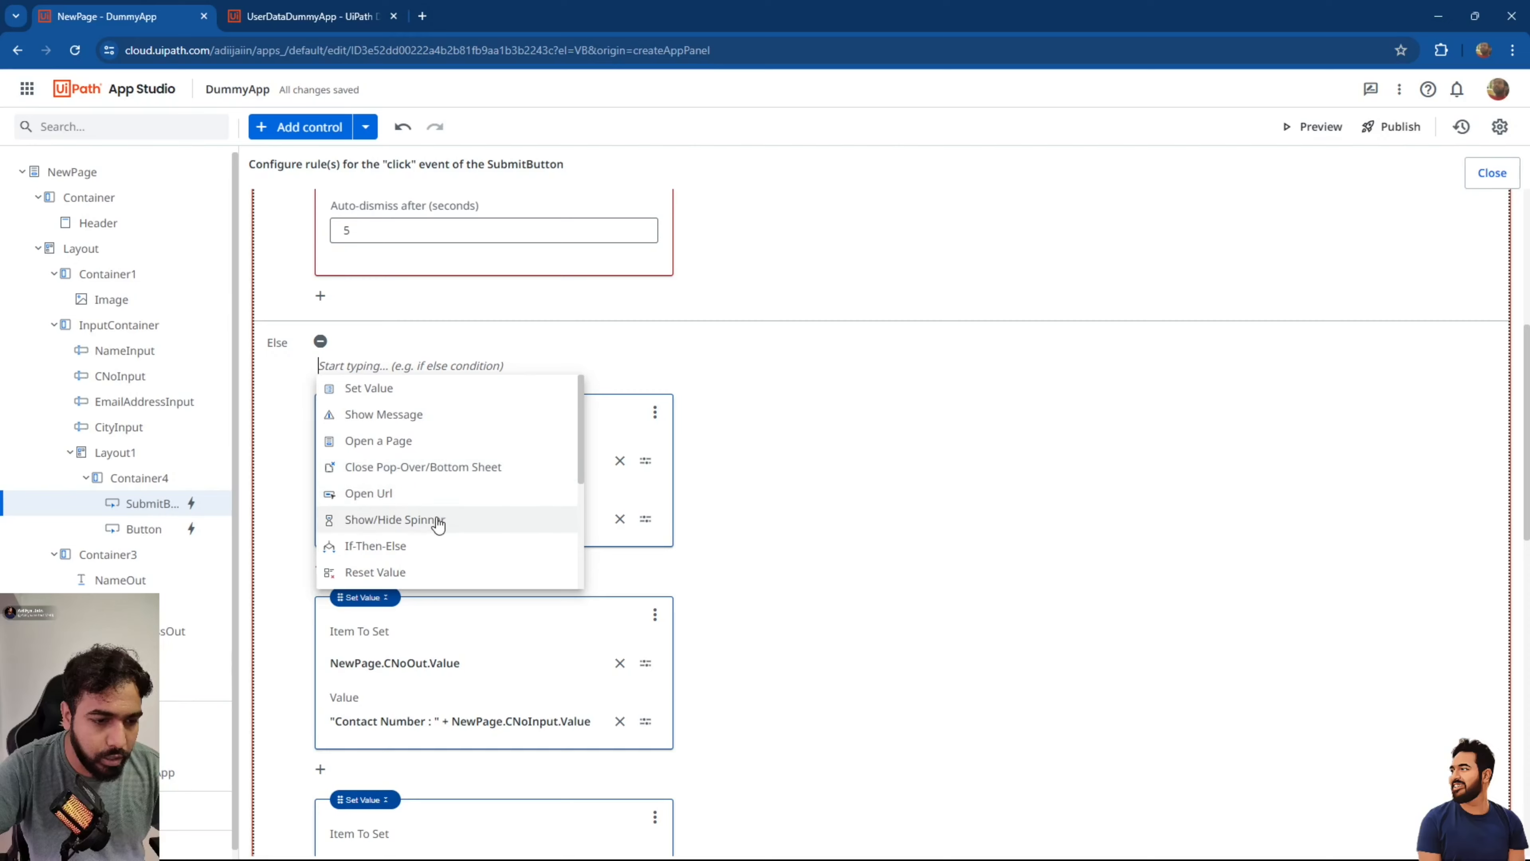
pyautogui.scroll(-3, 438, 522)
pyautogui.click(388, 507)
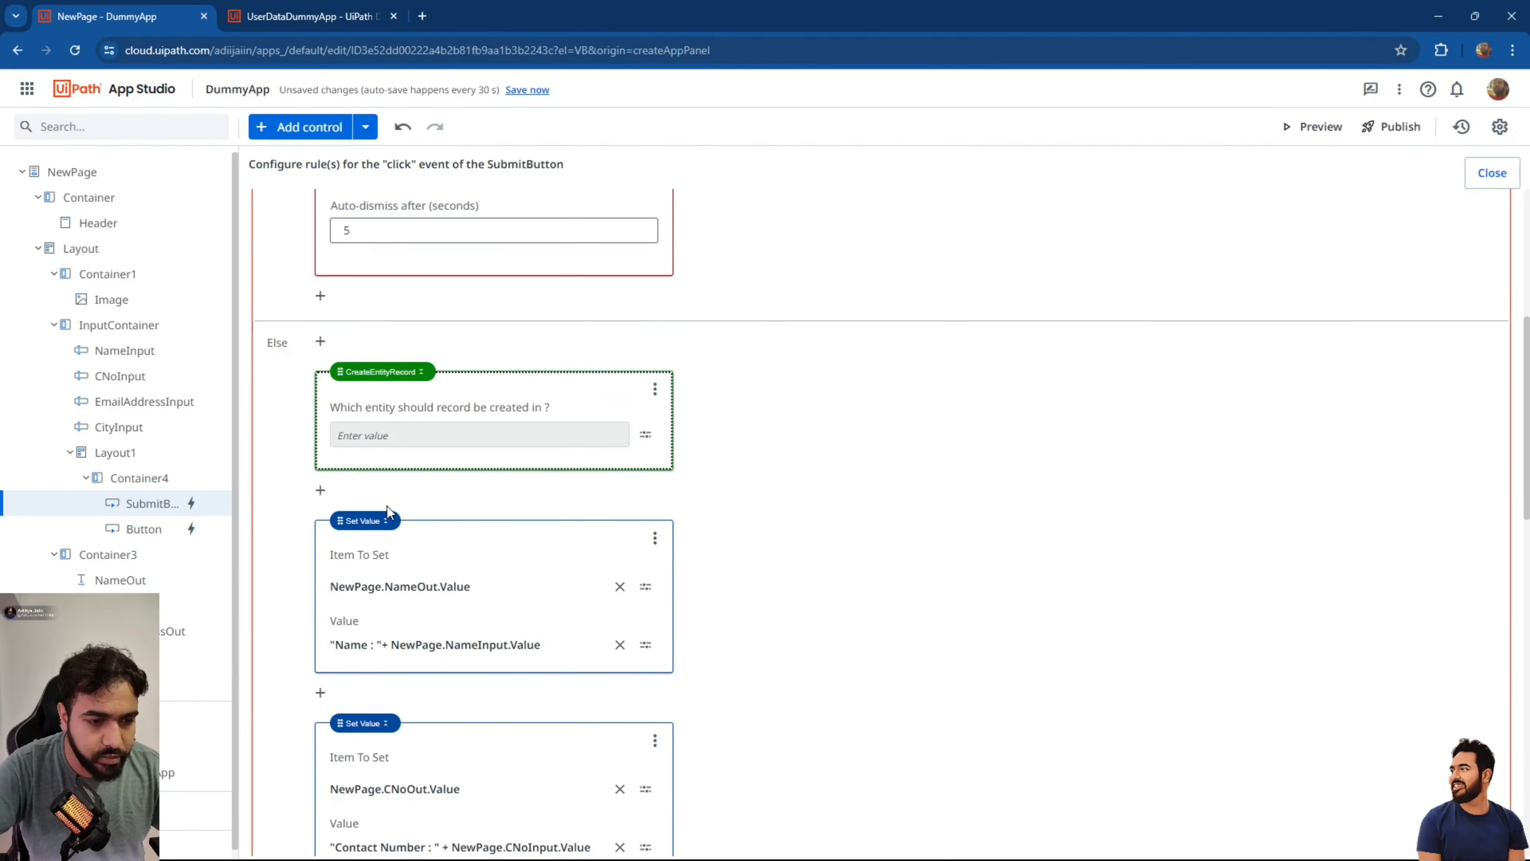
# Point the record step at UserDataDummyApp and fill City from CityInput's value.
pyautogui.click(646, 435)
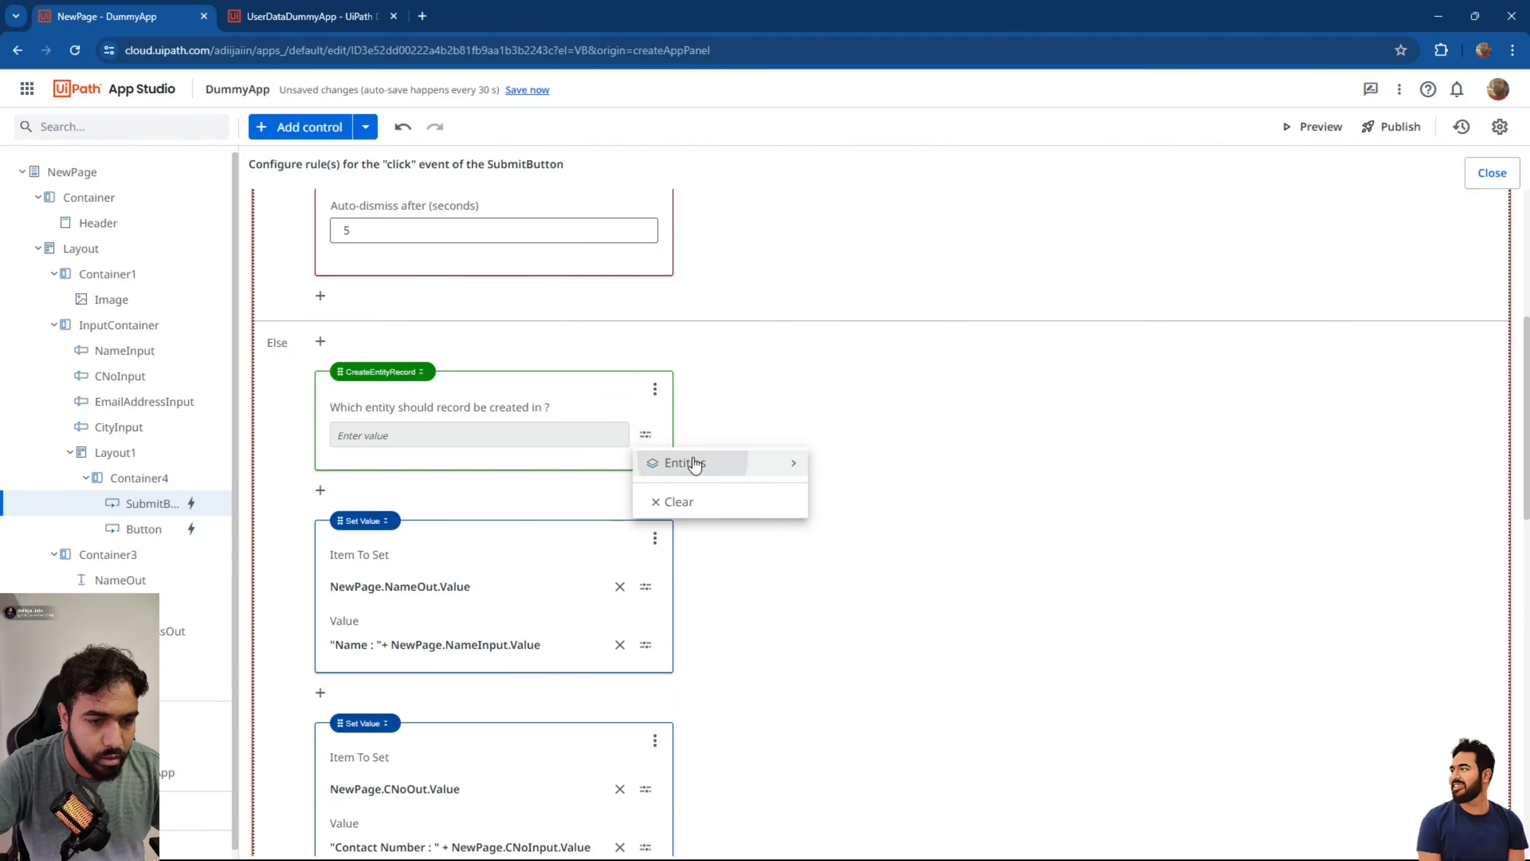
pyautogui.moveTo(696, 462)
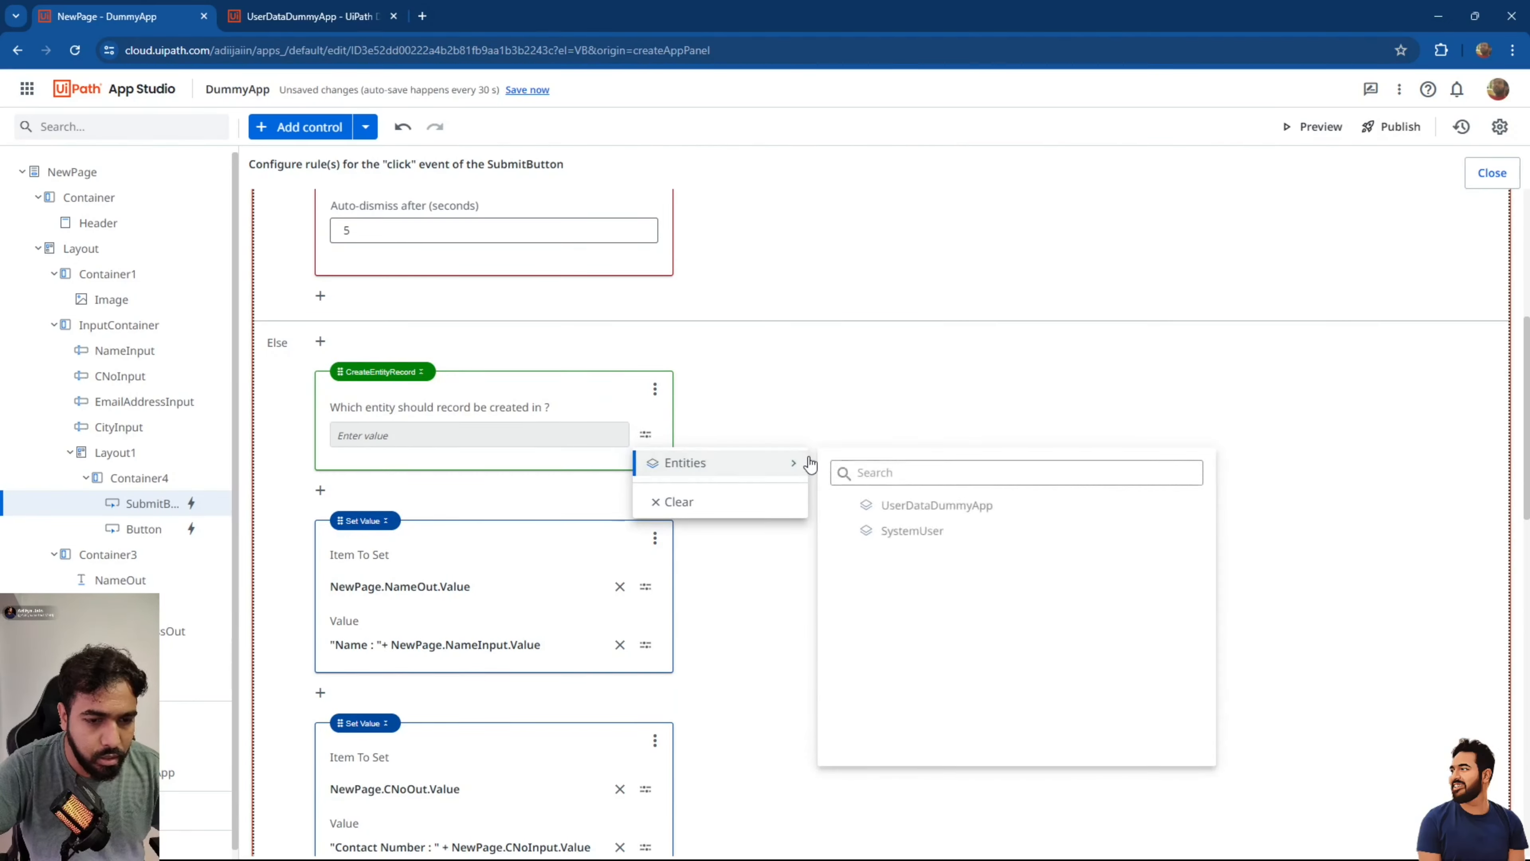
pyautogui.click(935, 506)
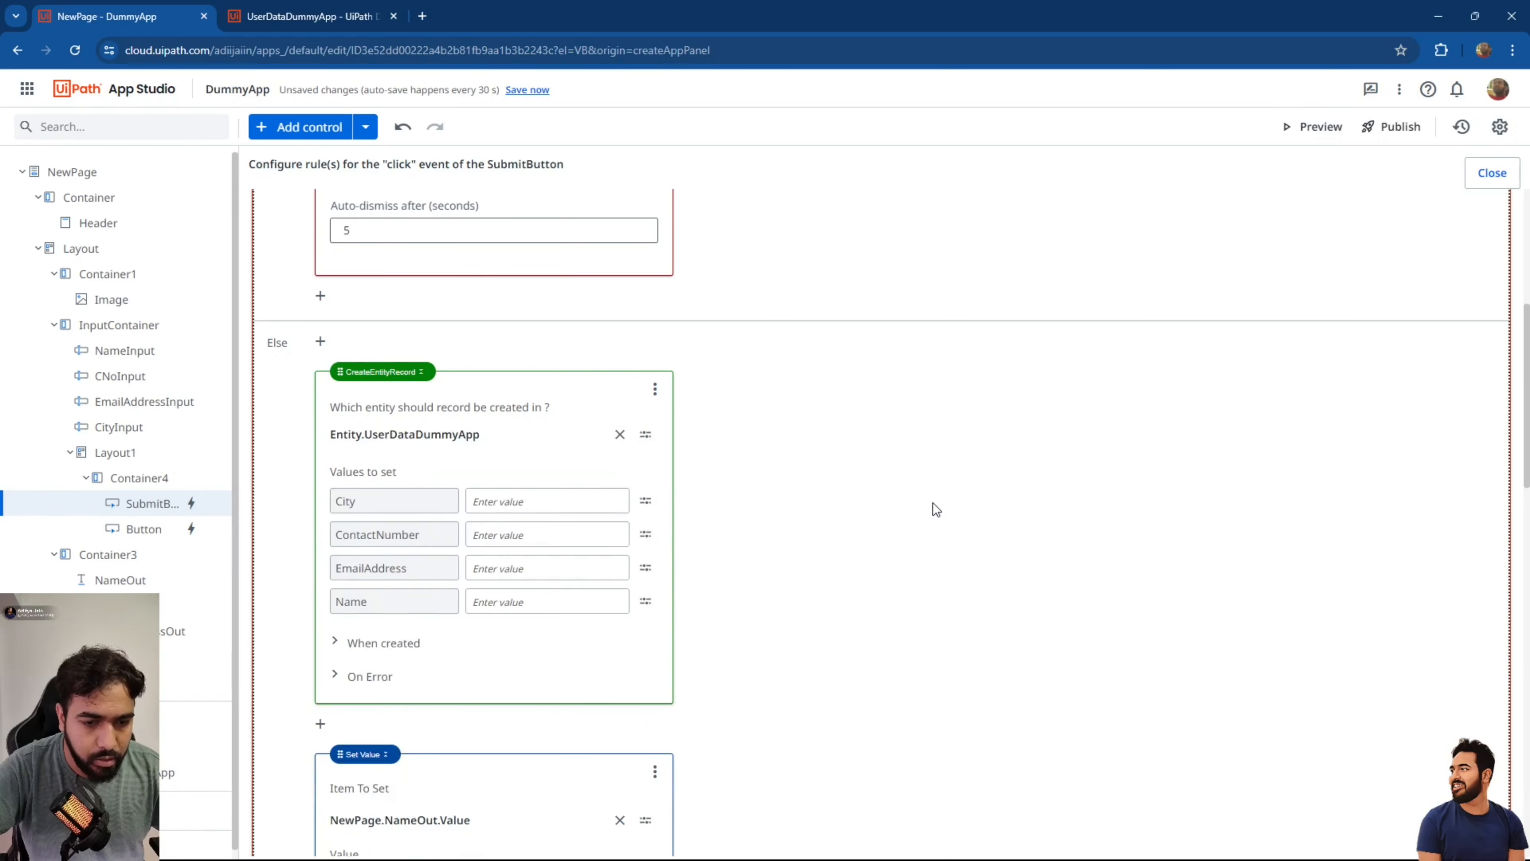
pyautogui.click(645, 501)
pyautogui.moveTo(717, 569)
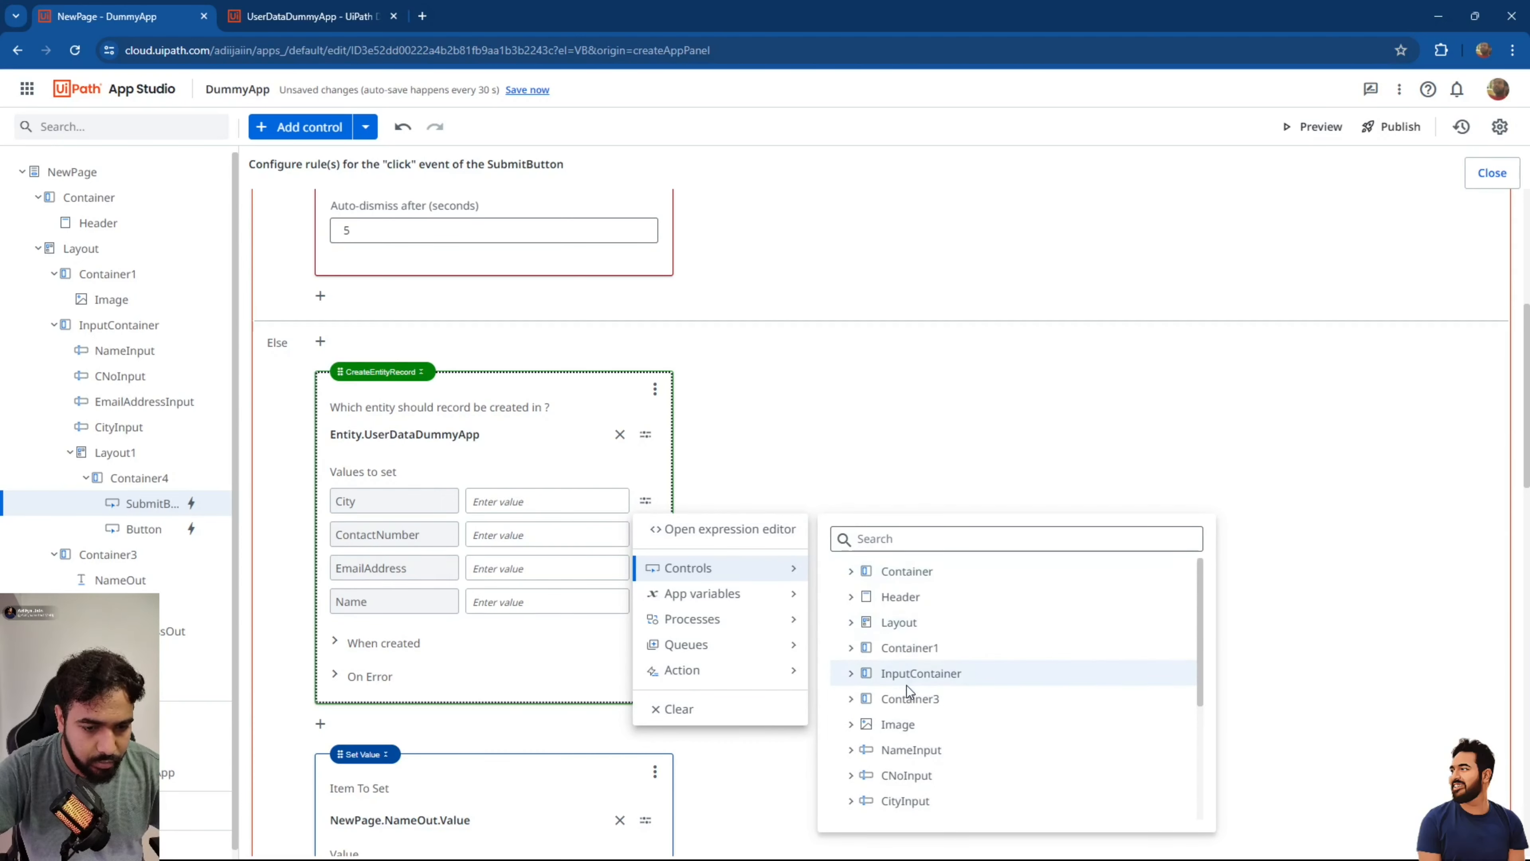
pyautogui.click(852, 802)
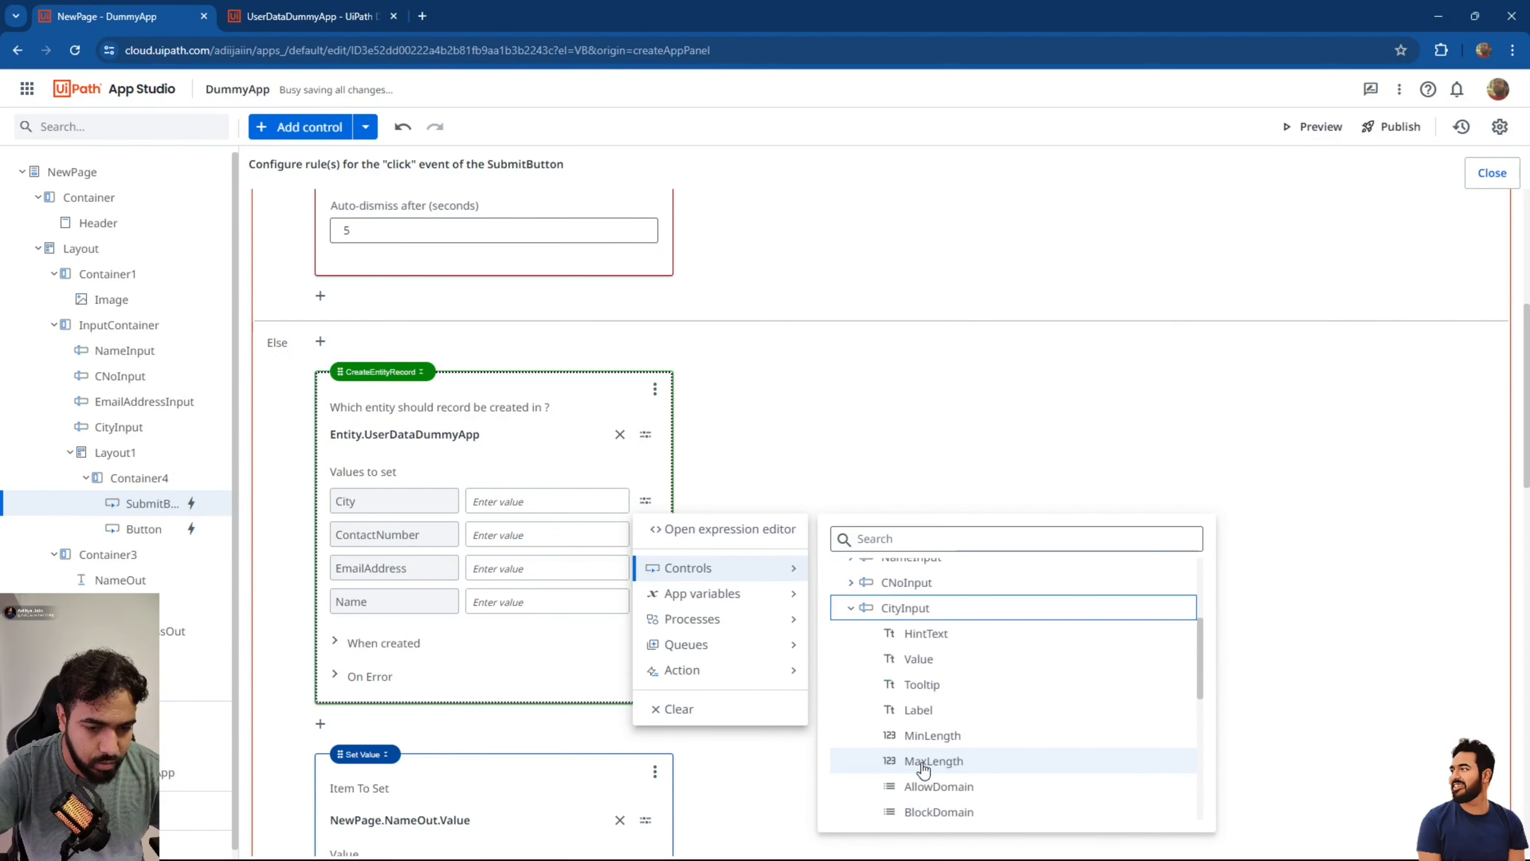
pyautogui.click(917, 660)
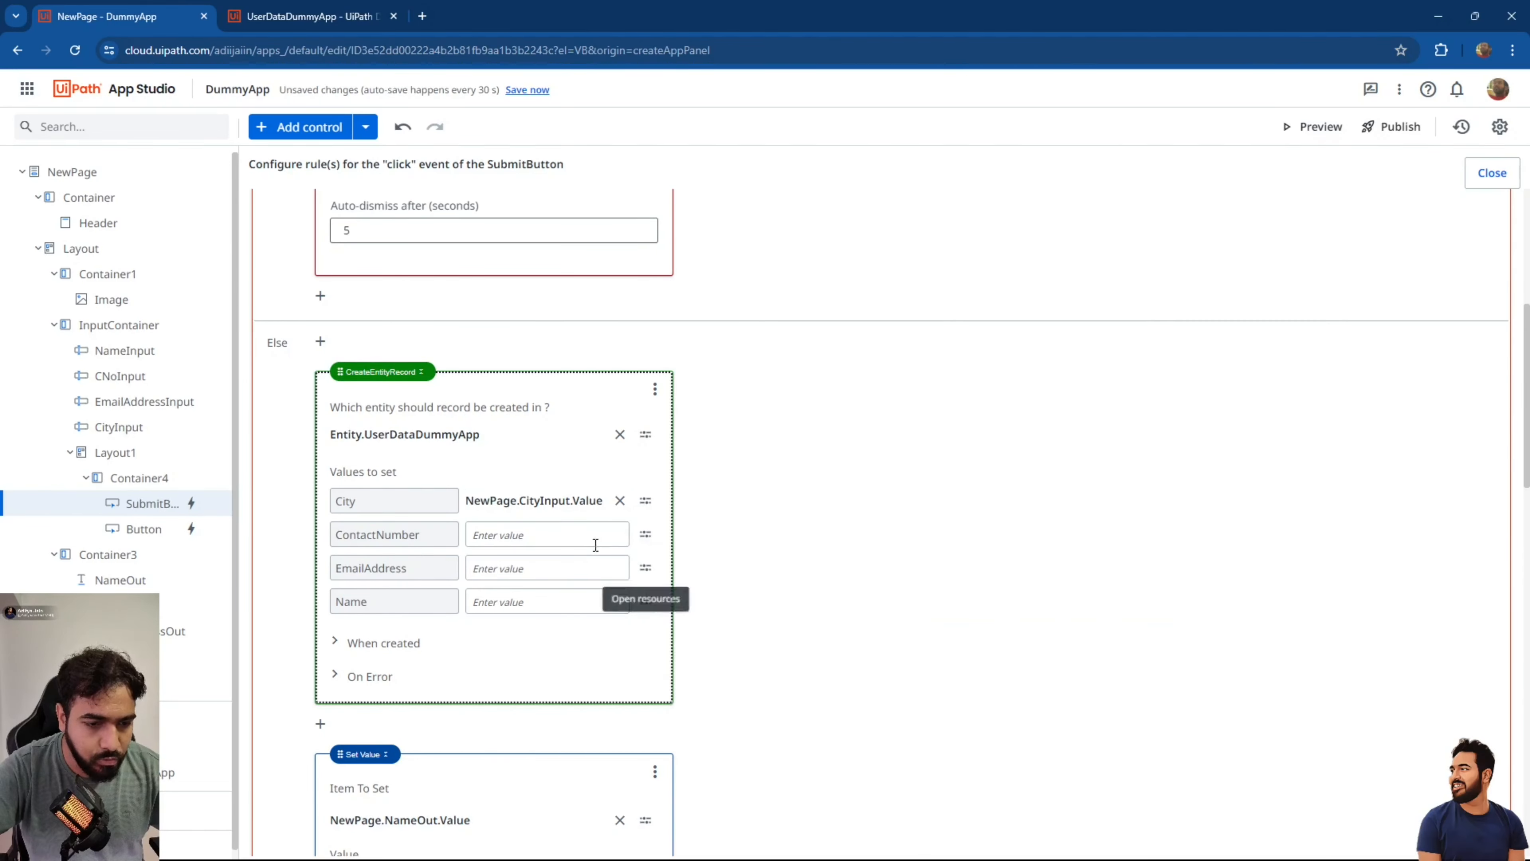
# Fill ContactNumber from CNoInput's value and EmailAddress from EmailAddressInput's value.
pyautogui.click(645, 534)
pyautogui.click(696, 602)
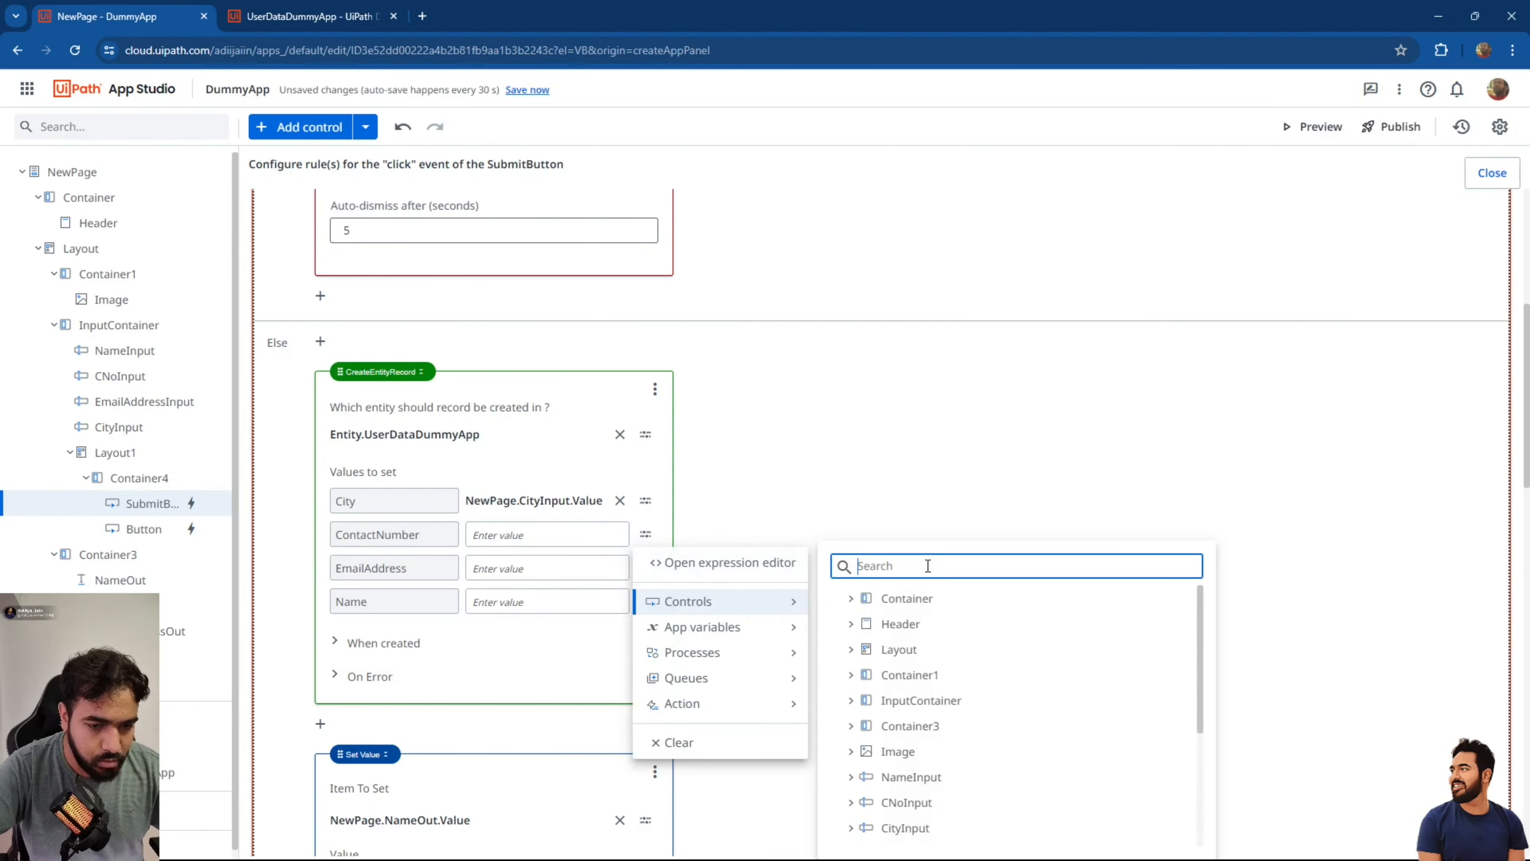
pyautogui.write('cmn')
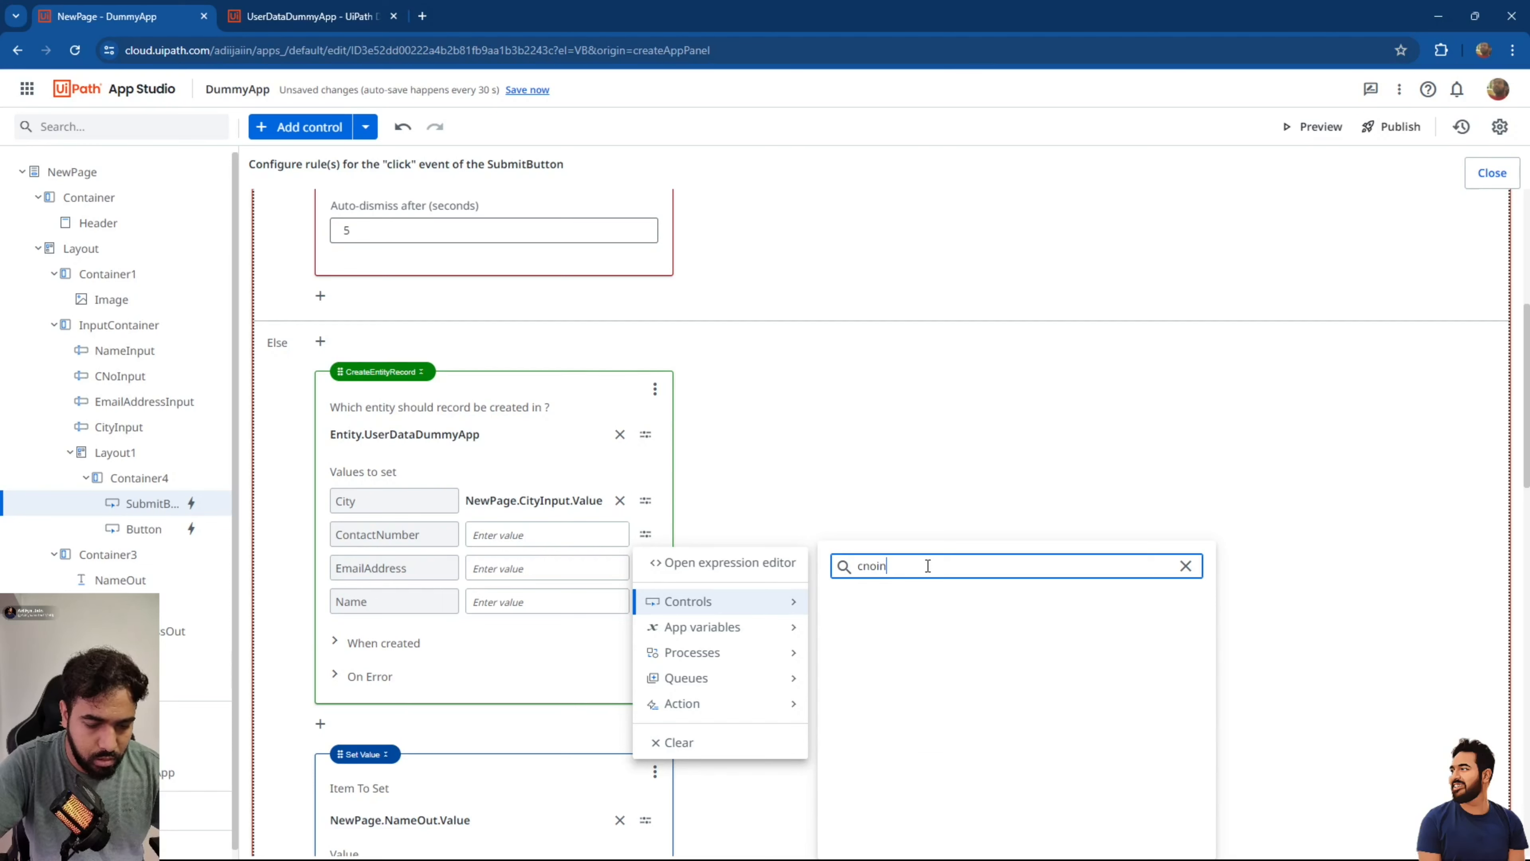
pyautogui.click(849, 600)
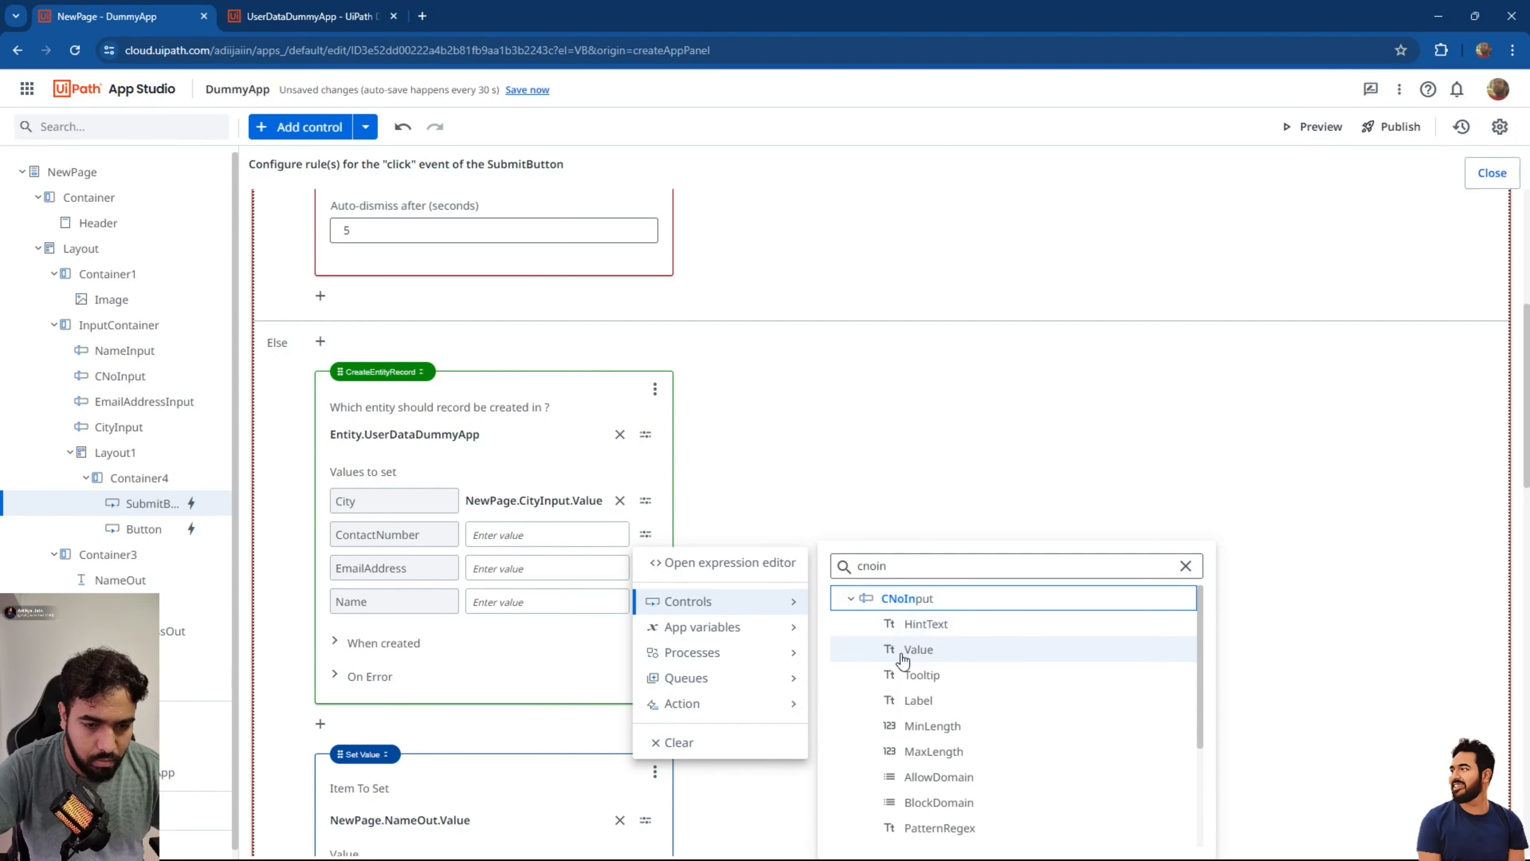
pyautogui.click(905, 660)
pyautogui.click(645, 600)
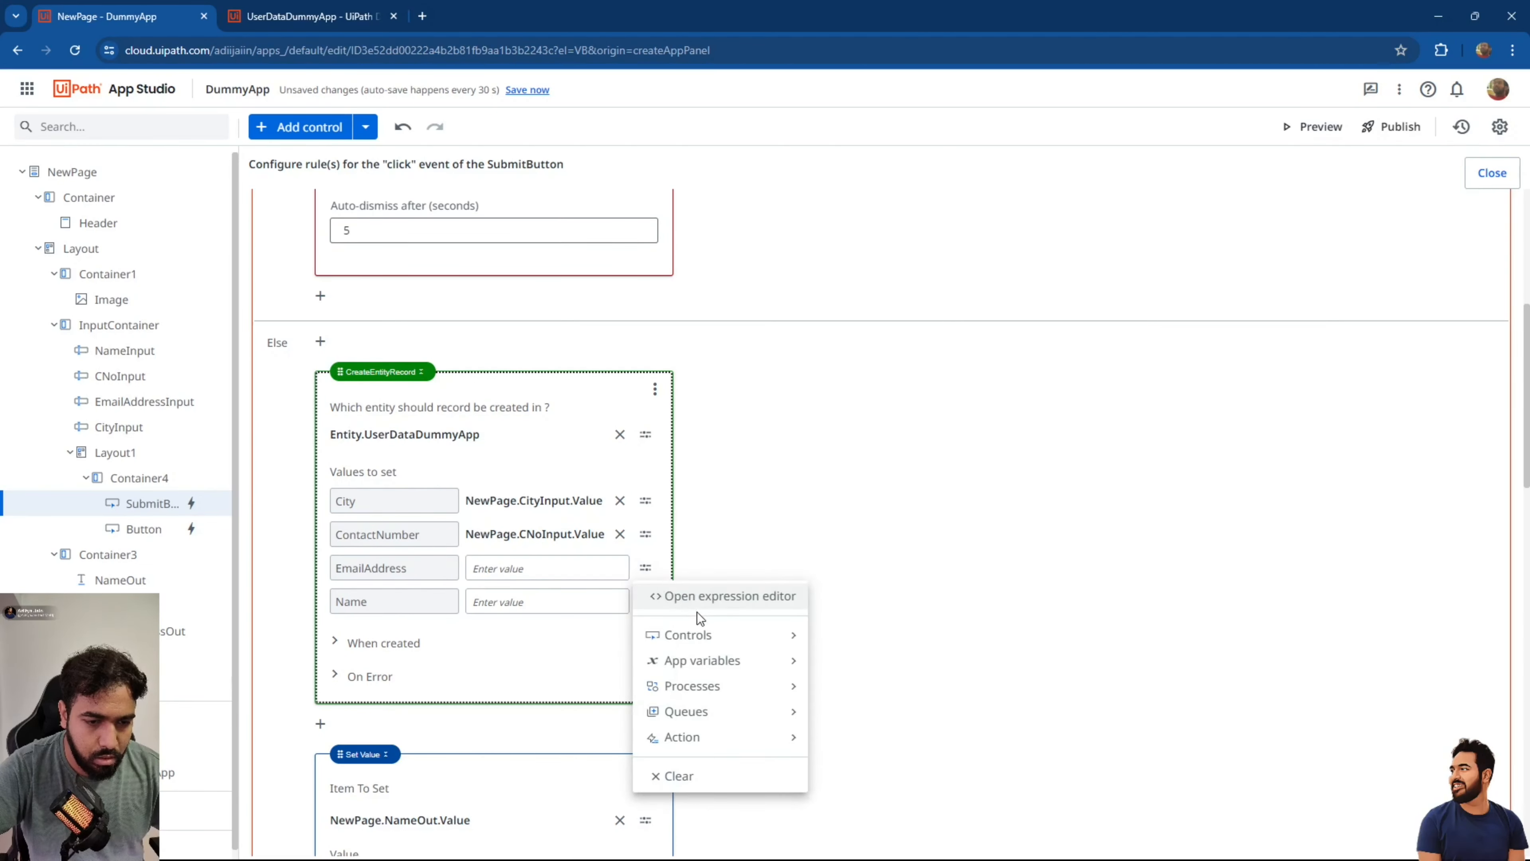
pyautogui.click(699, 634)
pyautogui.click(888, 564)
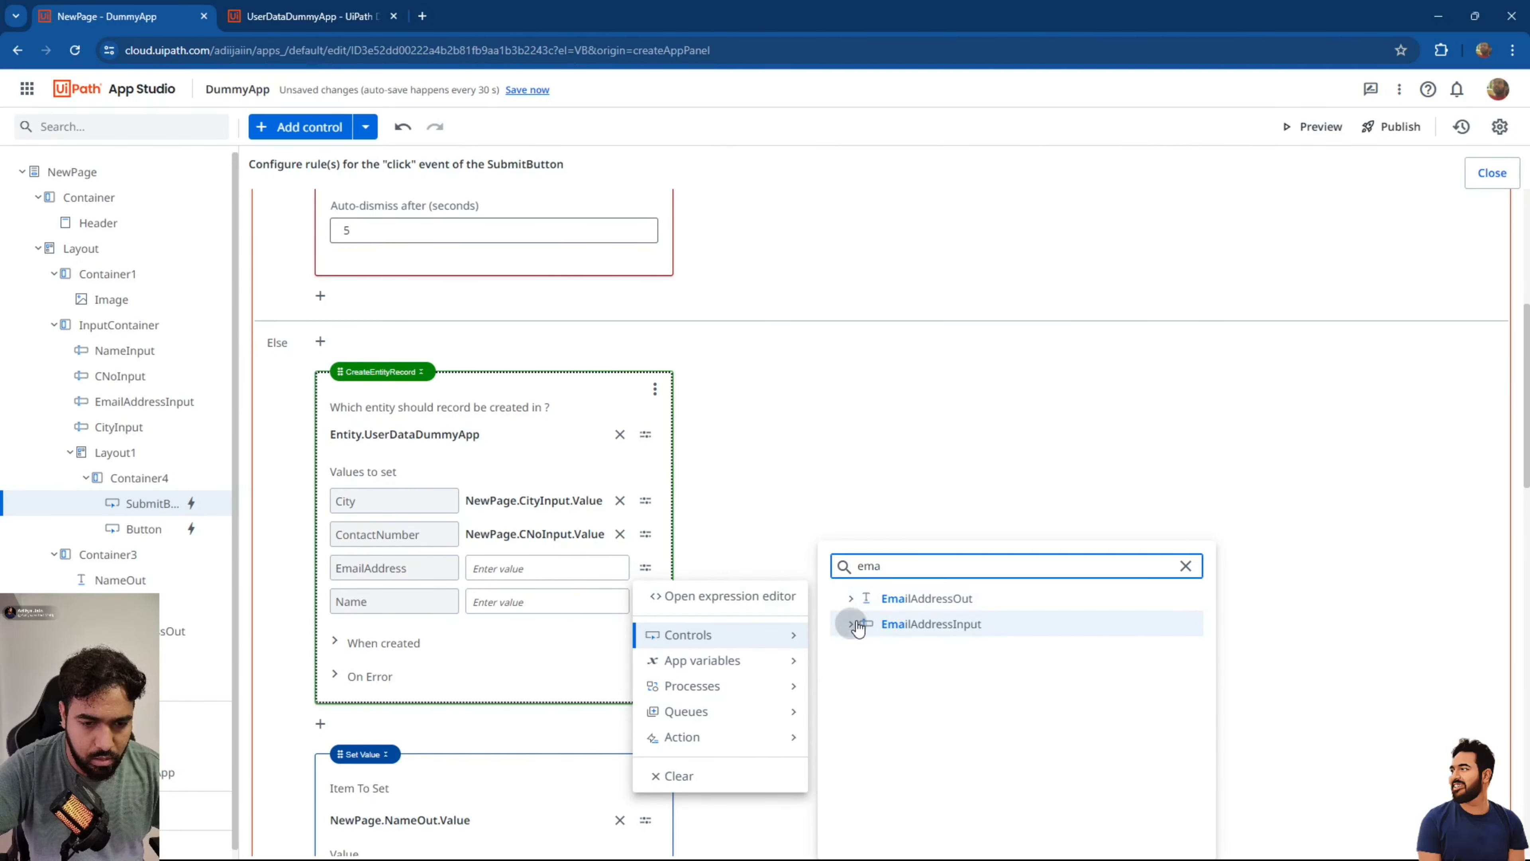
pyautogui.click(858, 627)
pyautogui.click(897, 680)
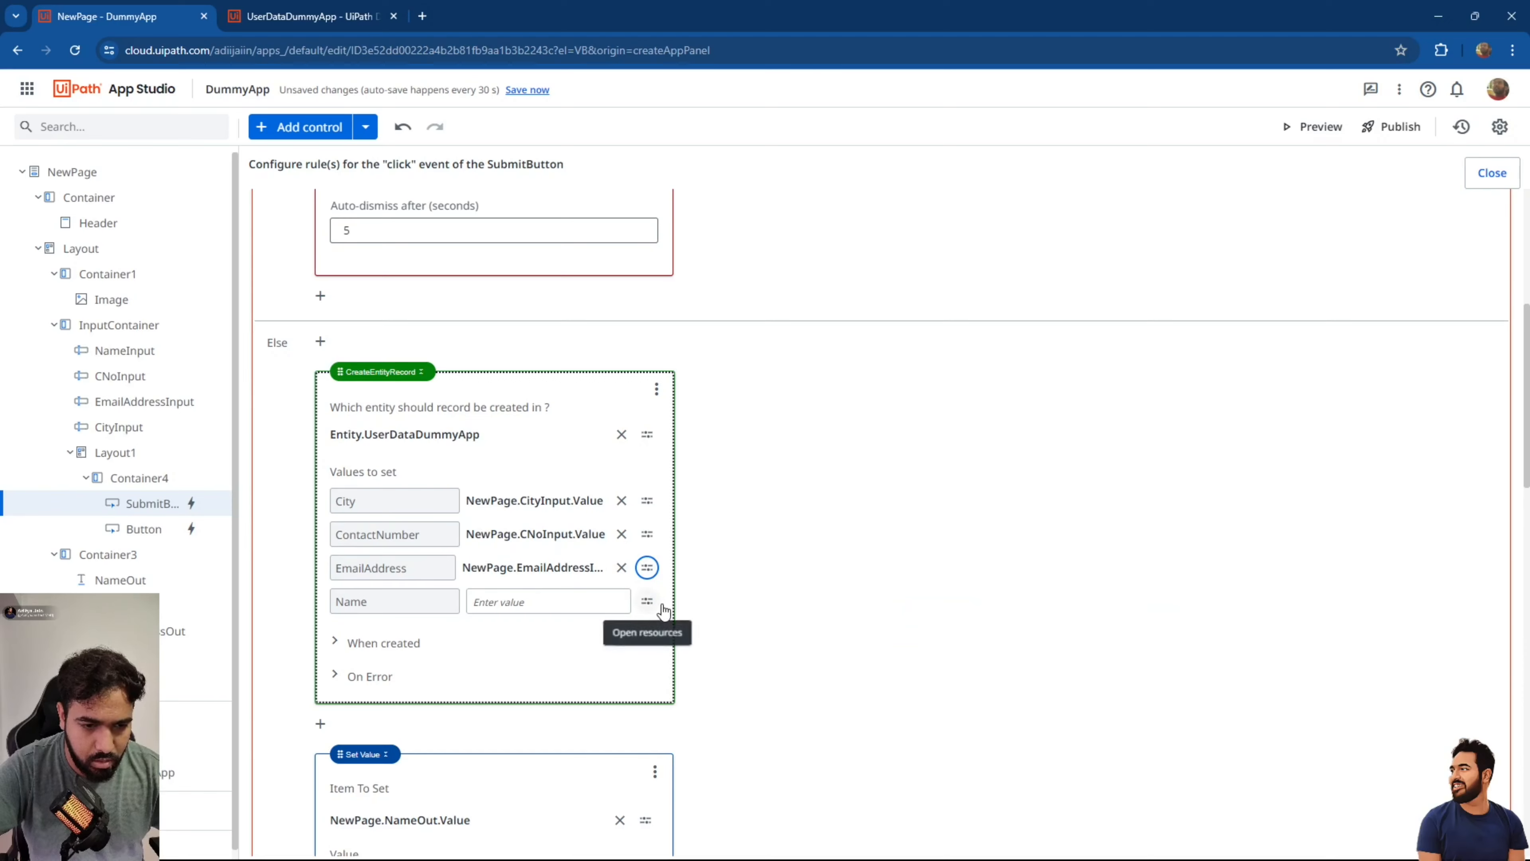
# Fill the Name field from NameInput's value.
pyautogui.click(661, 605)
pyautogui.click(672, 667)
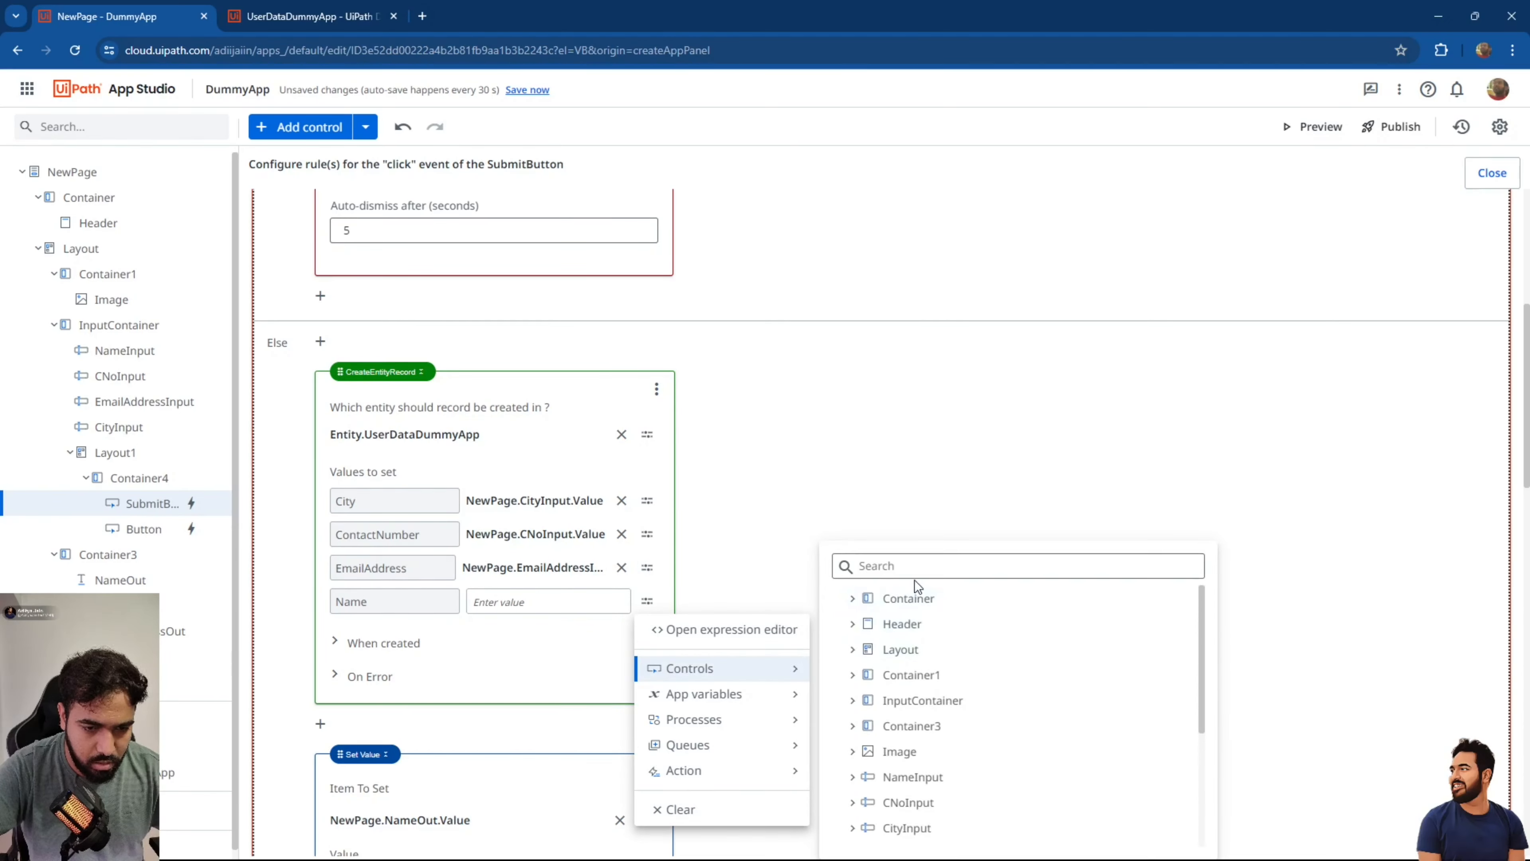
pyautogui.click(926, 566)
pyautogui.write('namei')
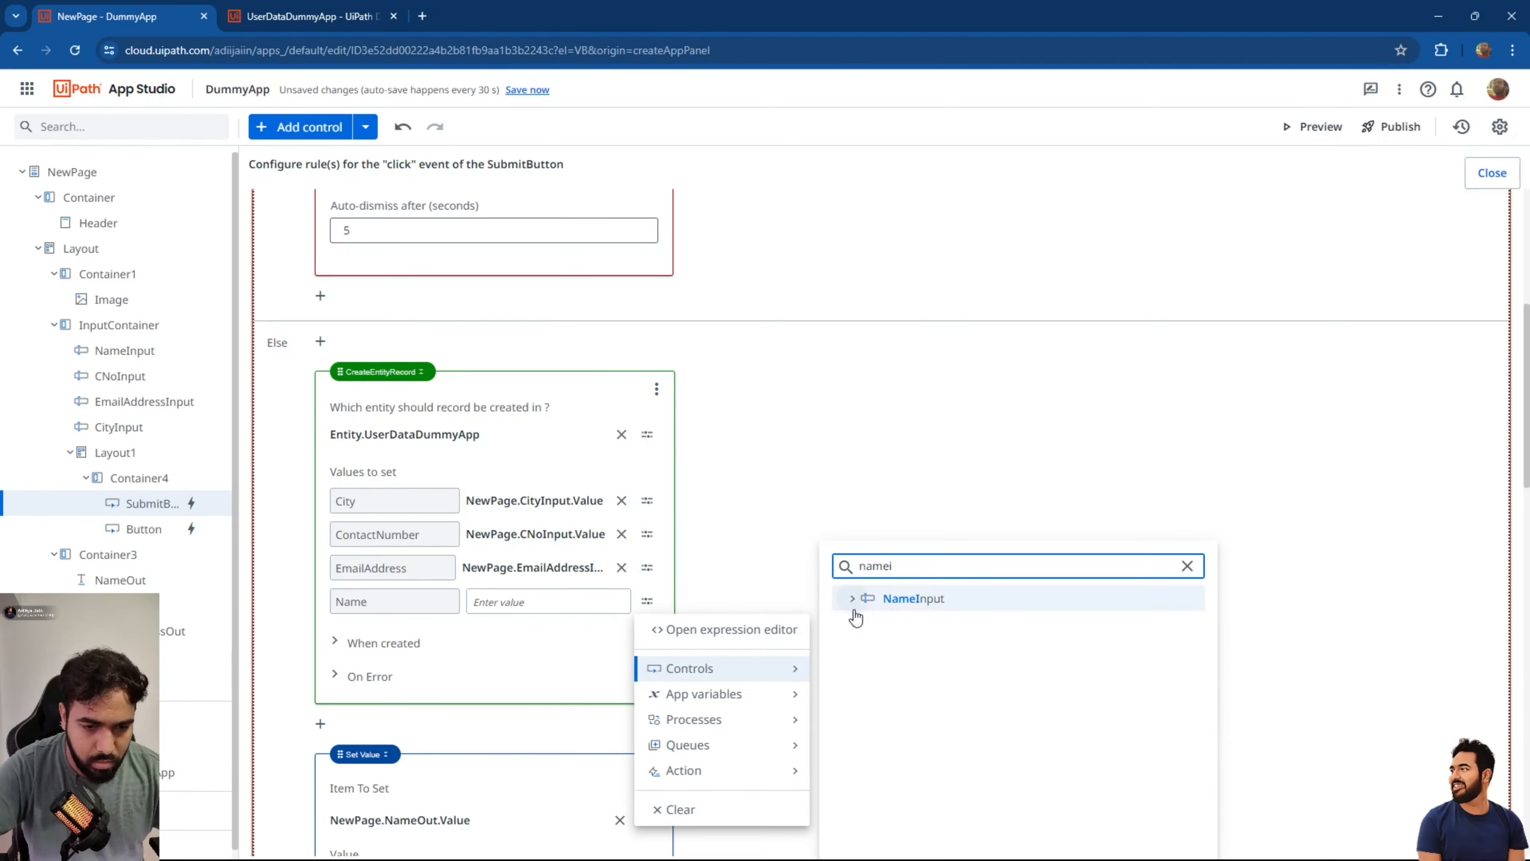
pyautogui.click(854, 599)
pyautogui.click(895, 646)
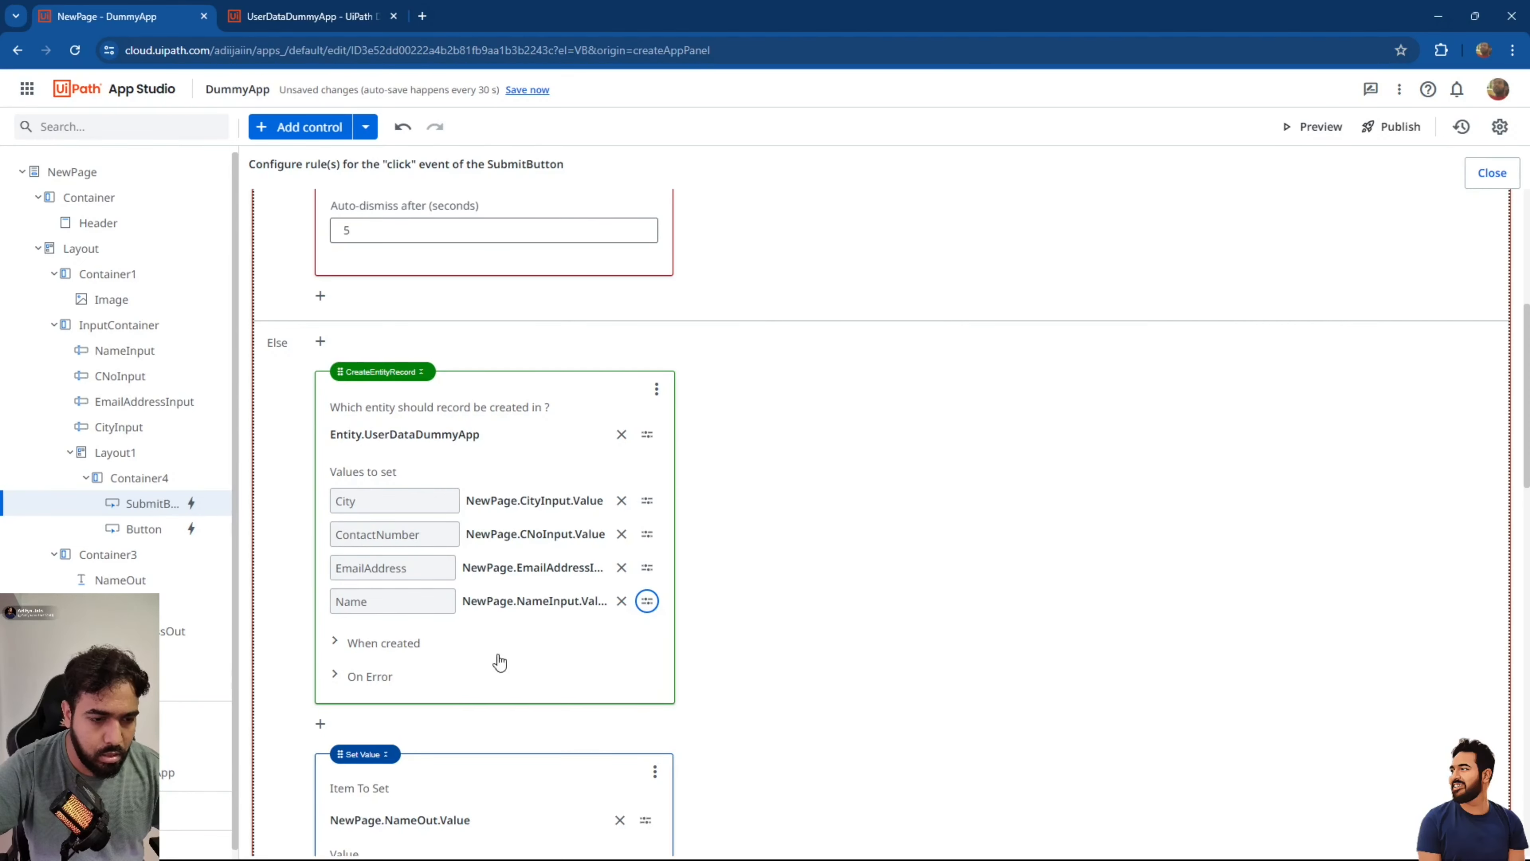
pyautogui.click(469, 644)
pyautogui.scroll(-2, 470, 645)
pyautogui.click(424, 546)
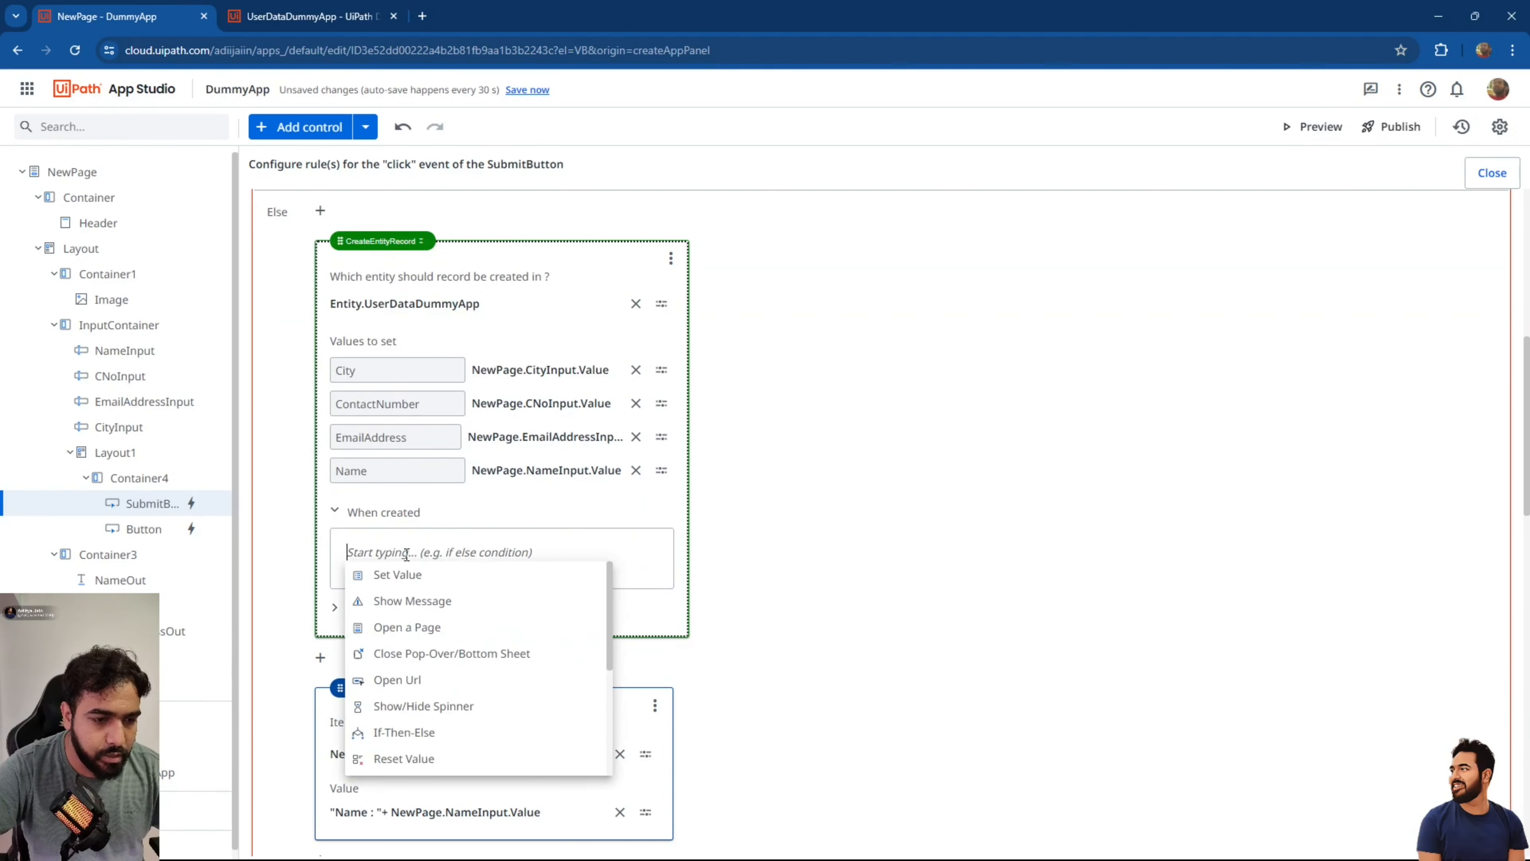
# Delete the extra Show Message and drag the 'Successful' message under When created.
pyautogui.click(438, 605)
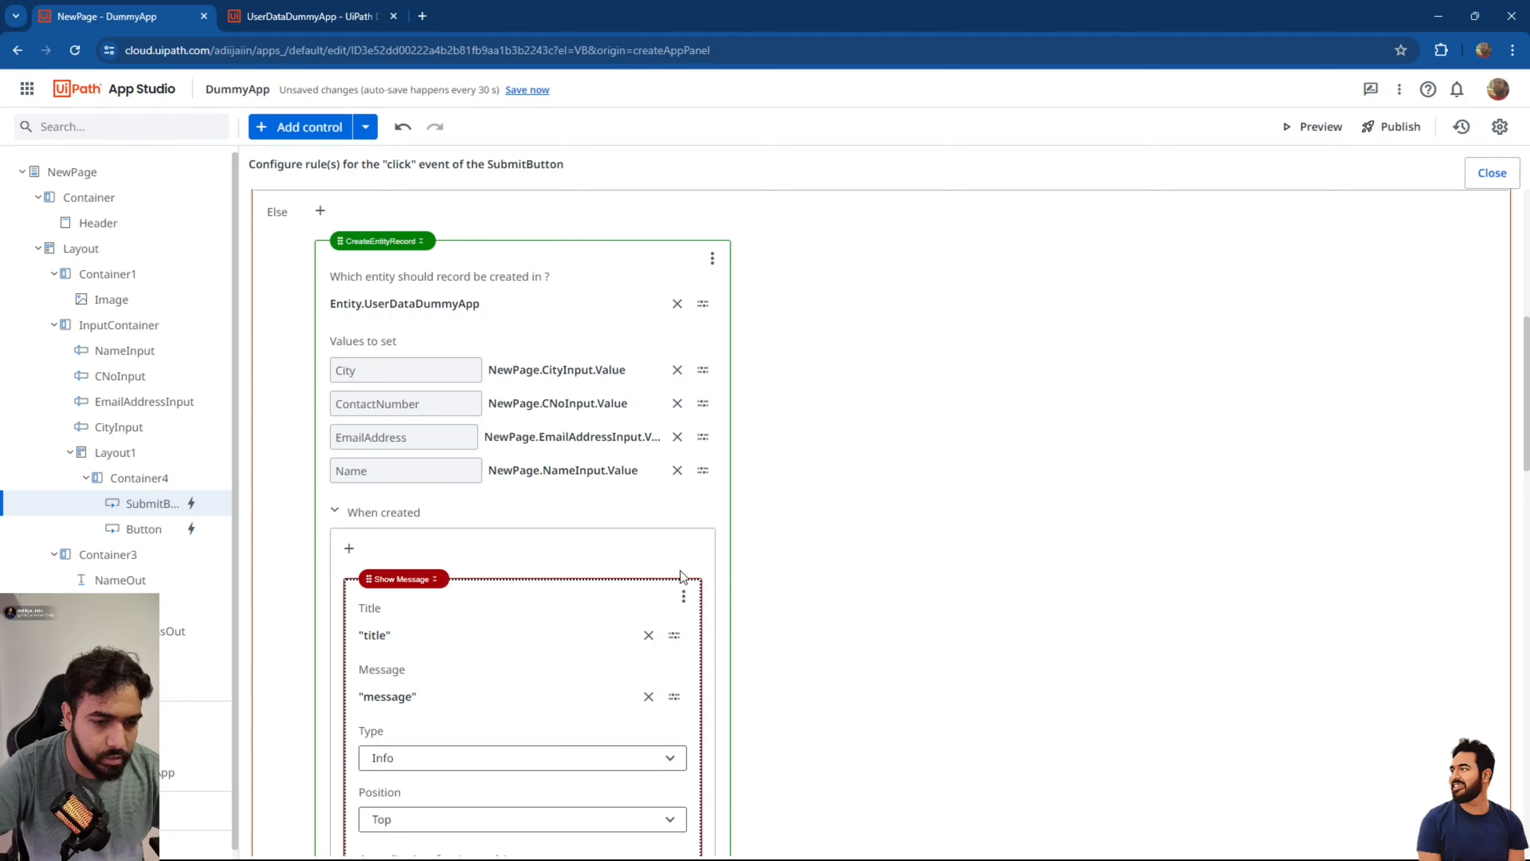
pyautogui.click(683, 596)
pyautogui.click(711, 651)
pyautogui.scroll(-6, 569, 612)
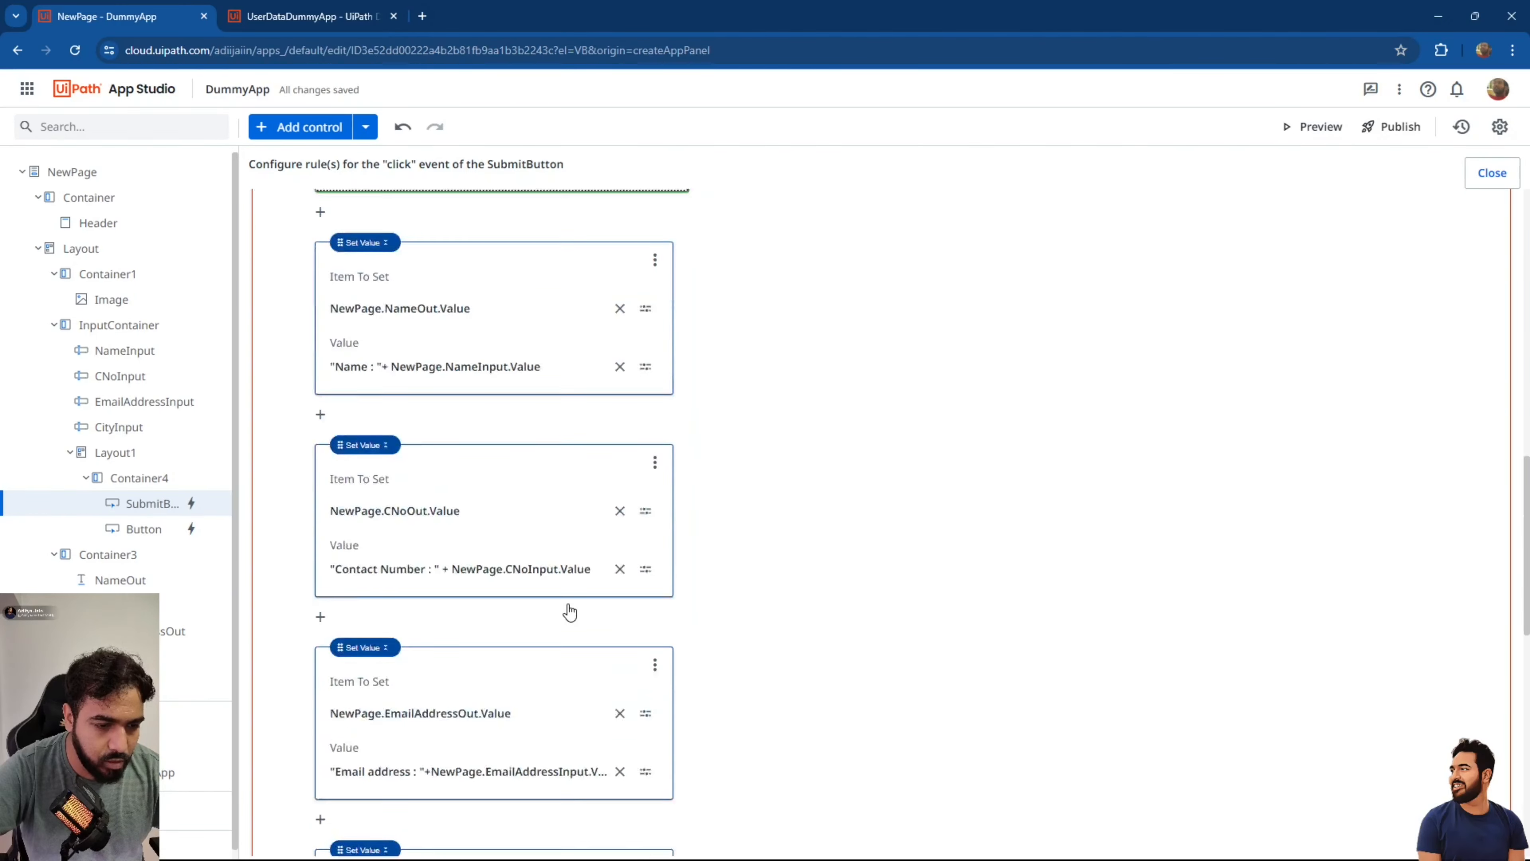
pyautogui.scroll(-10, 569, 612)
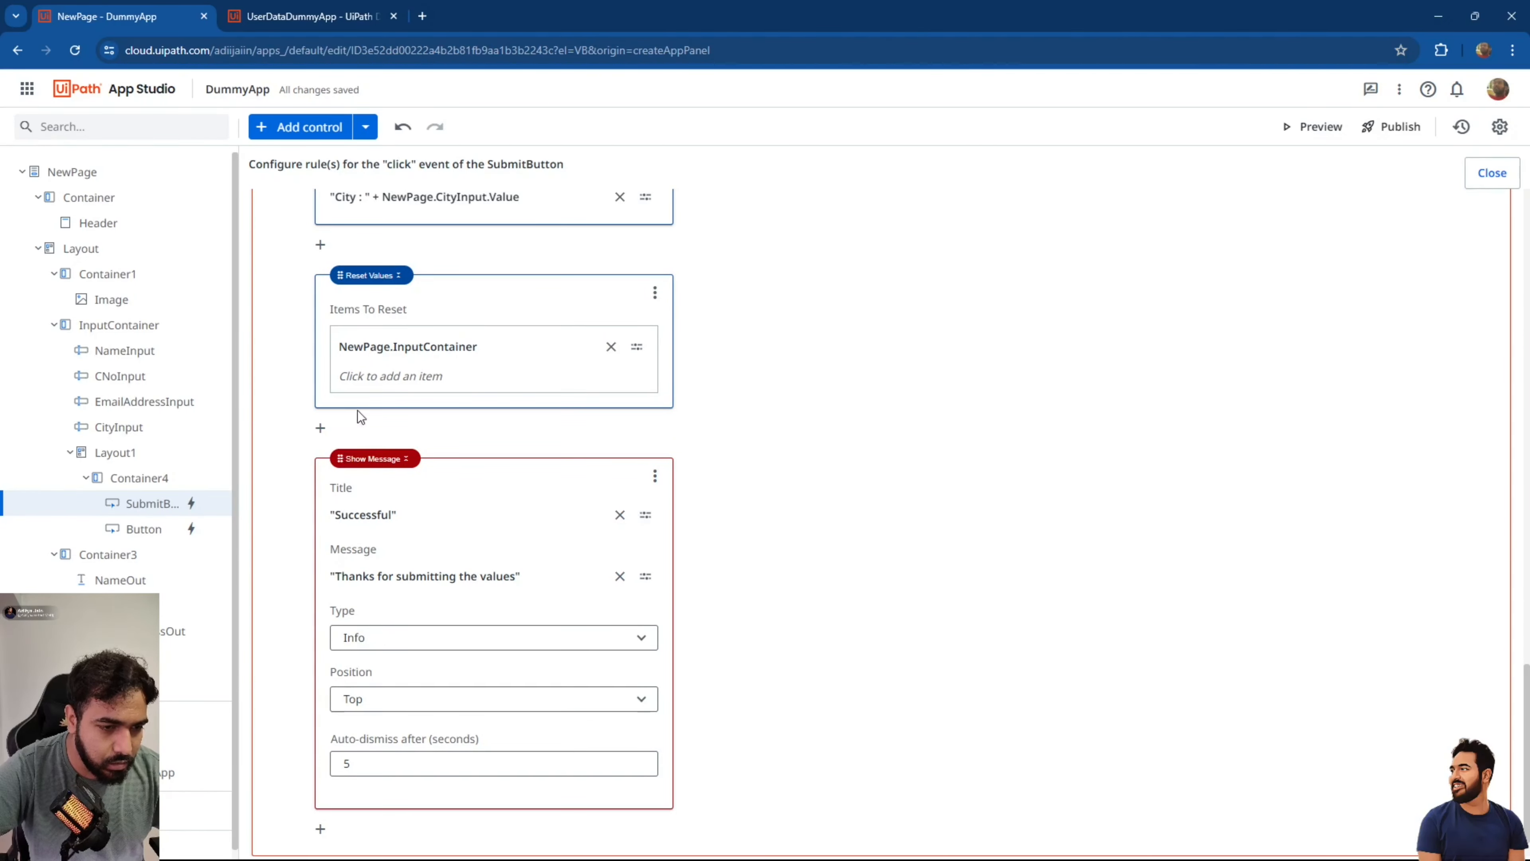
pyautogui.moveTo(352, 461); pyautogui.dragTo(353, 384)
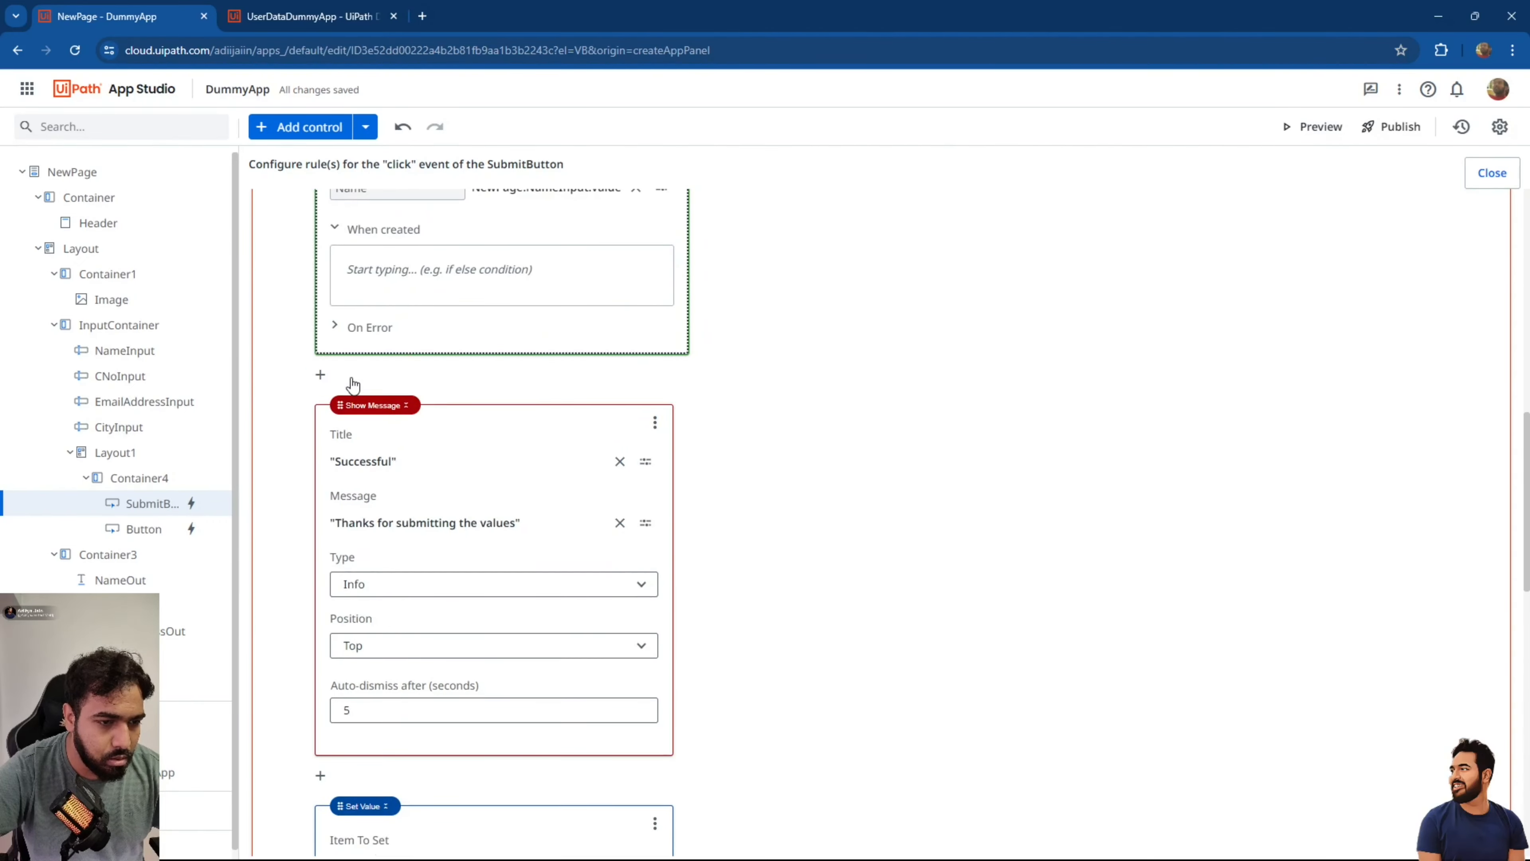
pyautogui.scroll(3, 430, 393)
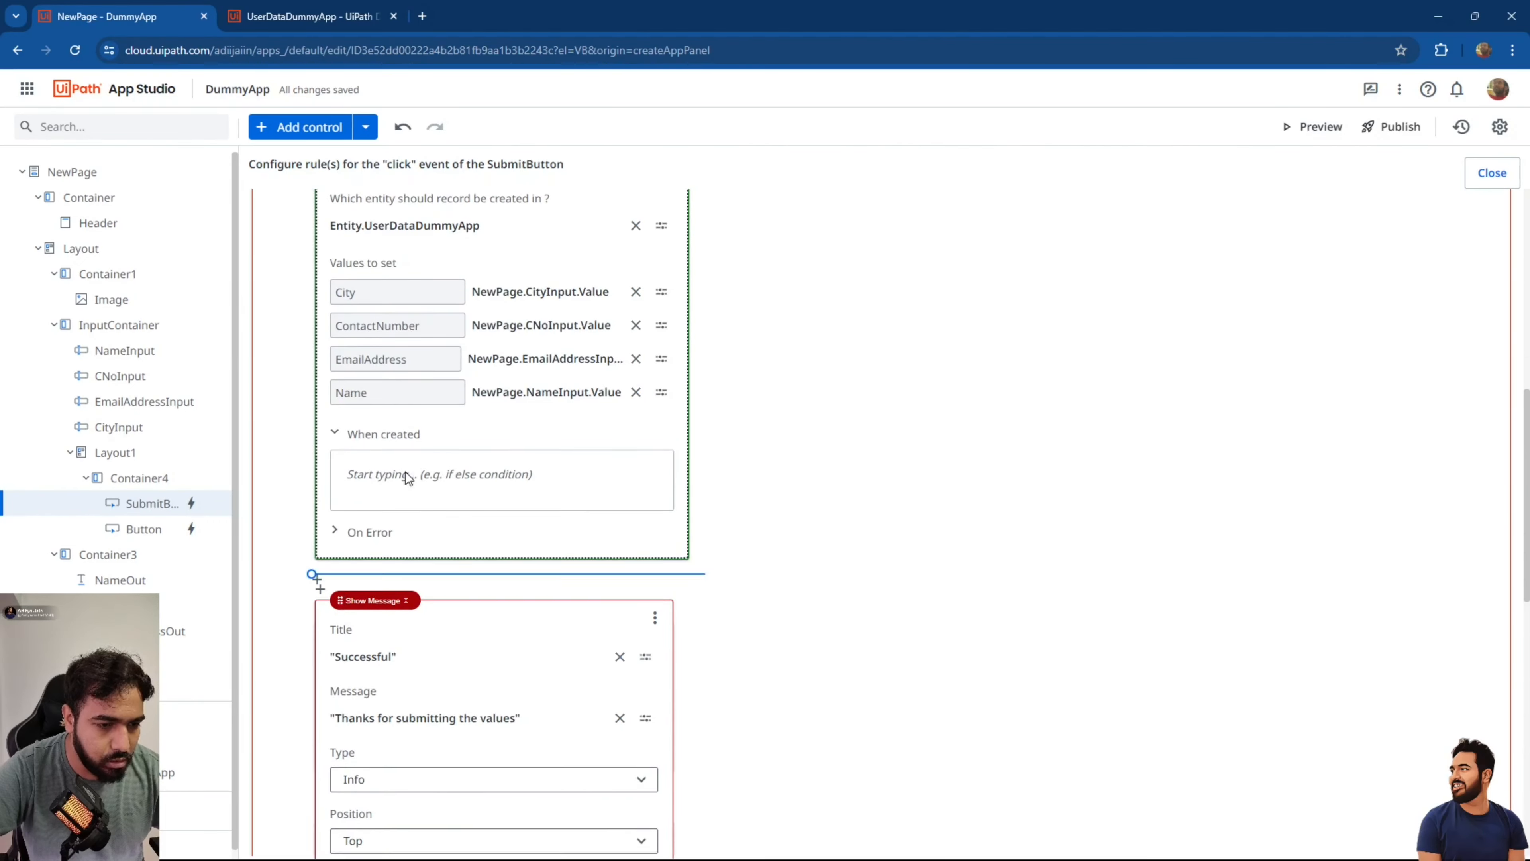
pyautogui.moveTo(407, 477); pyautogui.dragTo(411, 479)
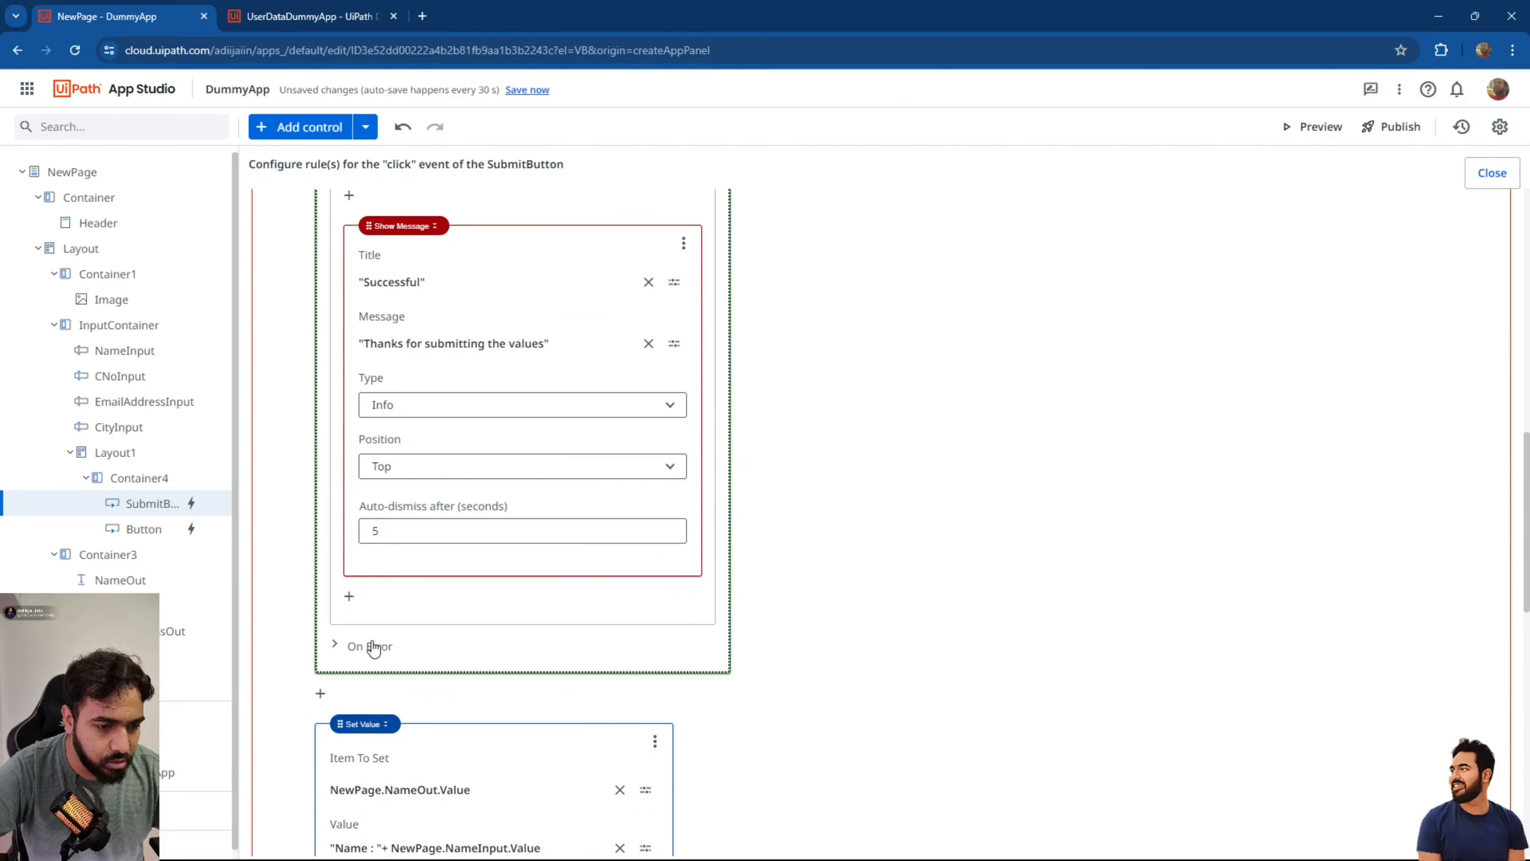
# Disable the NameOut, CNoOut, EmailAddressOut and CityOut Set Value steps.
pyautogui.scroll(8, 697, 600)
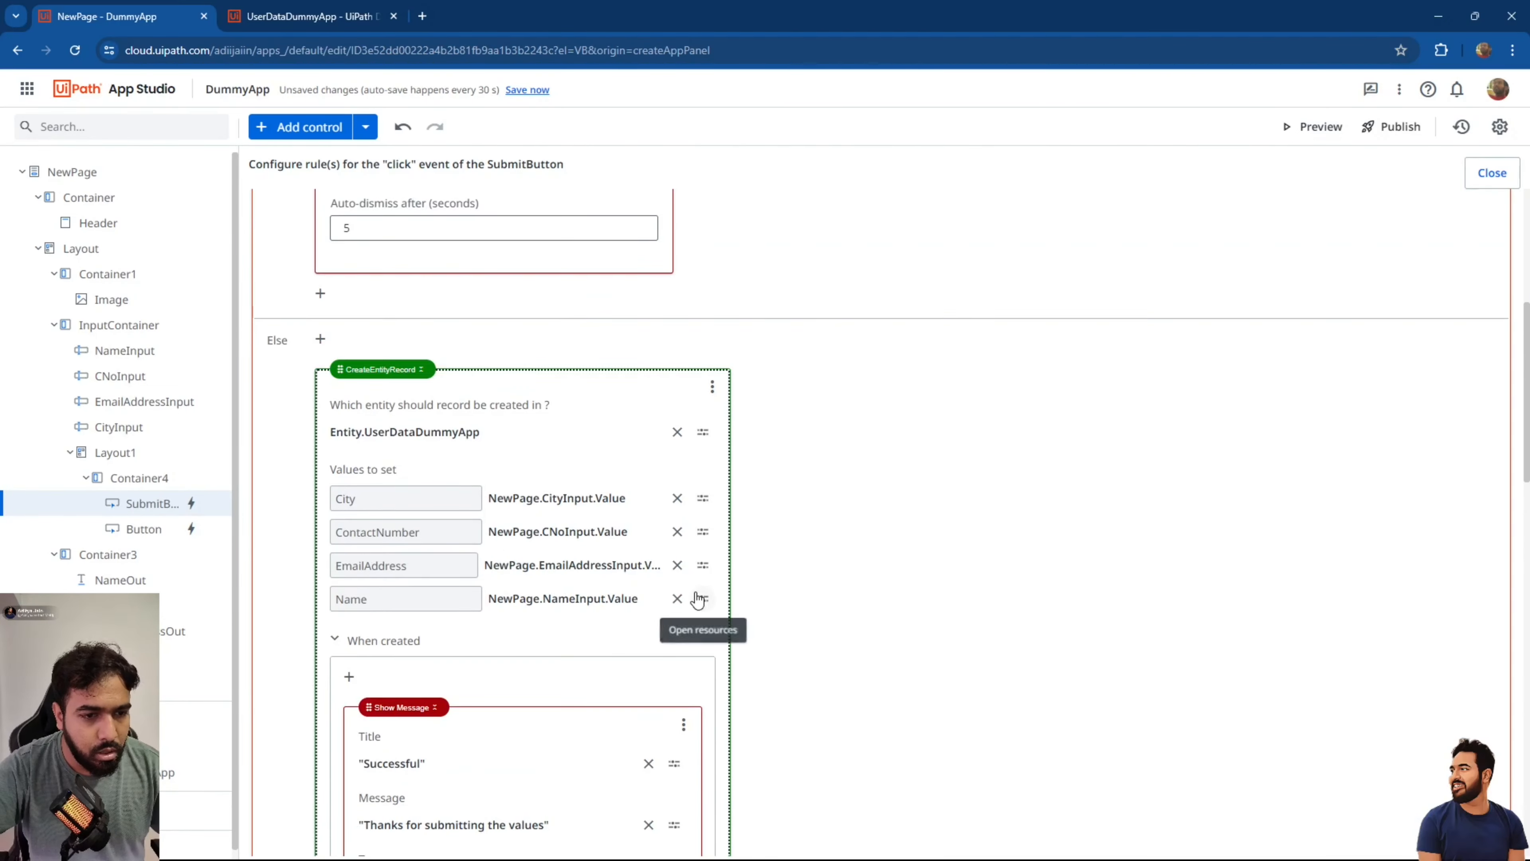
pyautogui.scroll(-5, 837, 442)
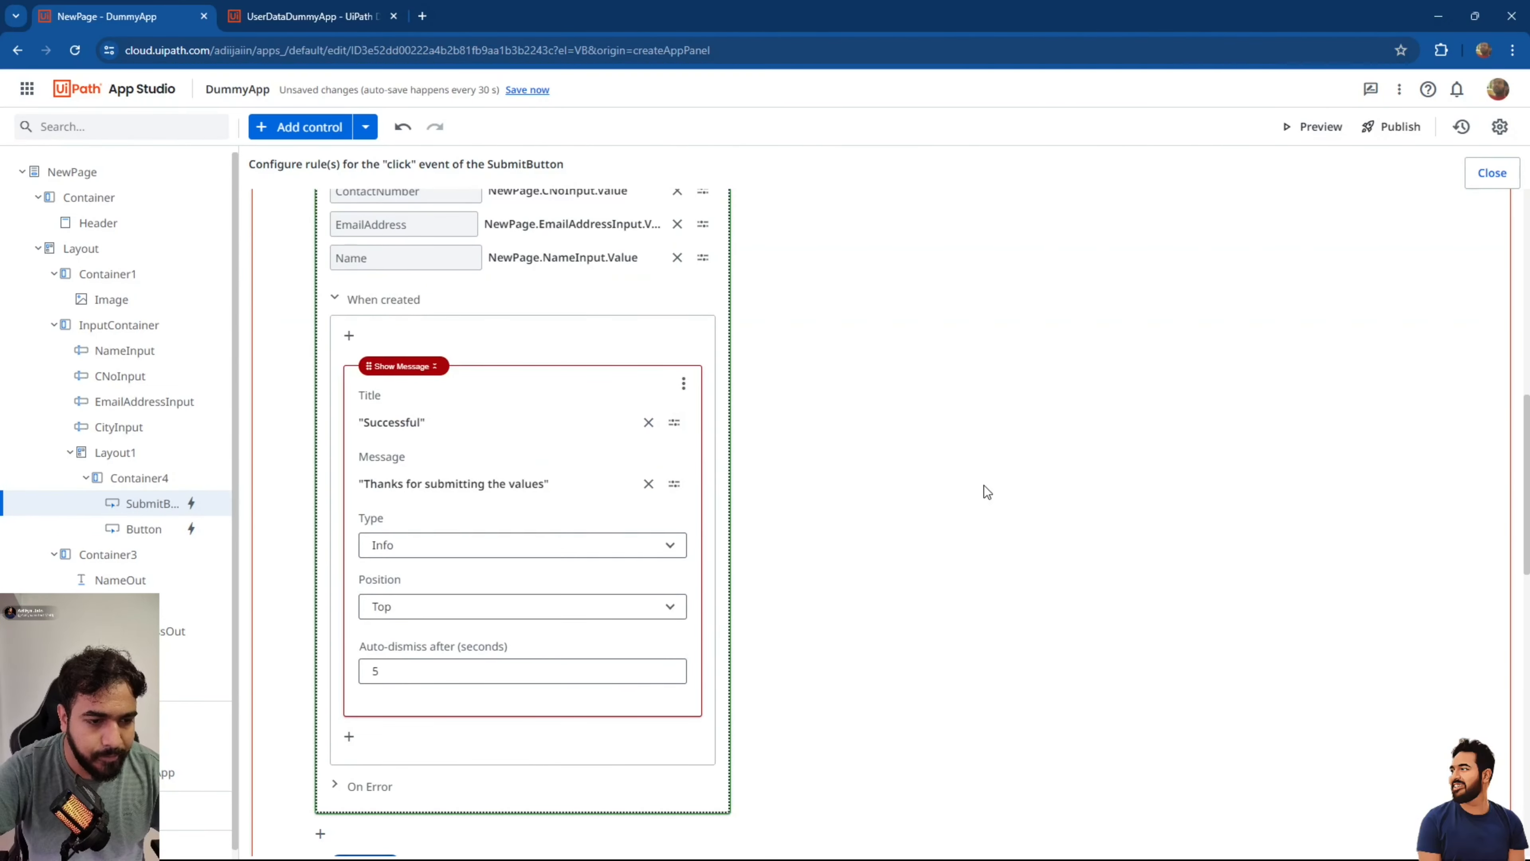
pyautogui.scroll(-5, 984, 485)
pyautogui.scroll(2, 841, 446)
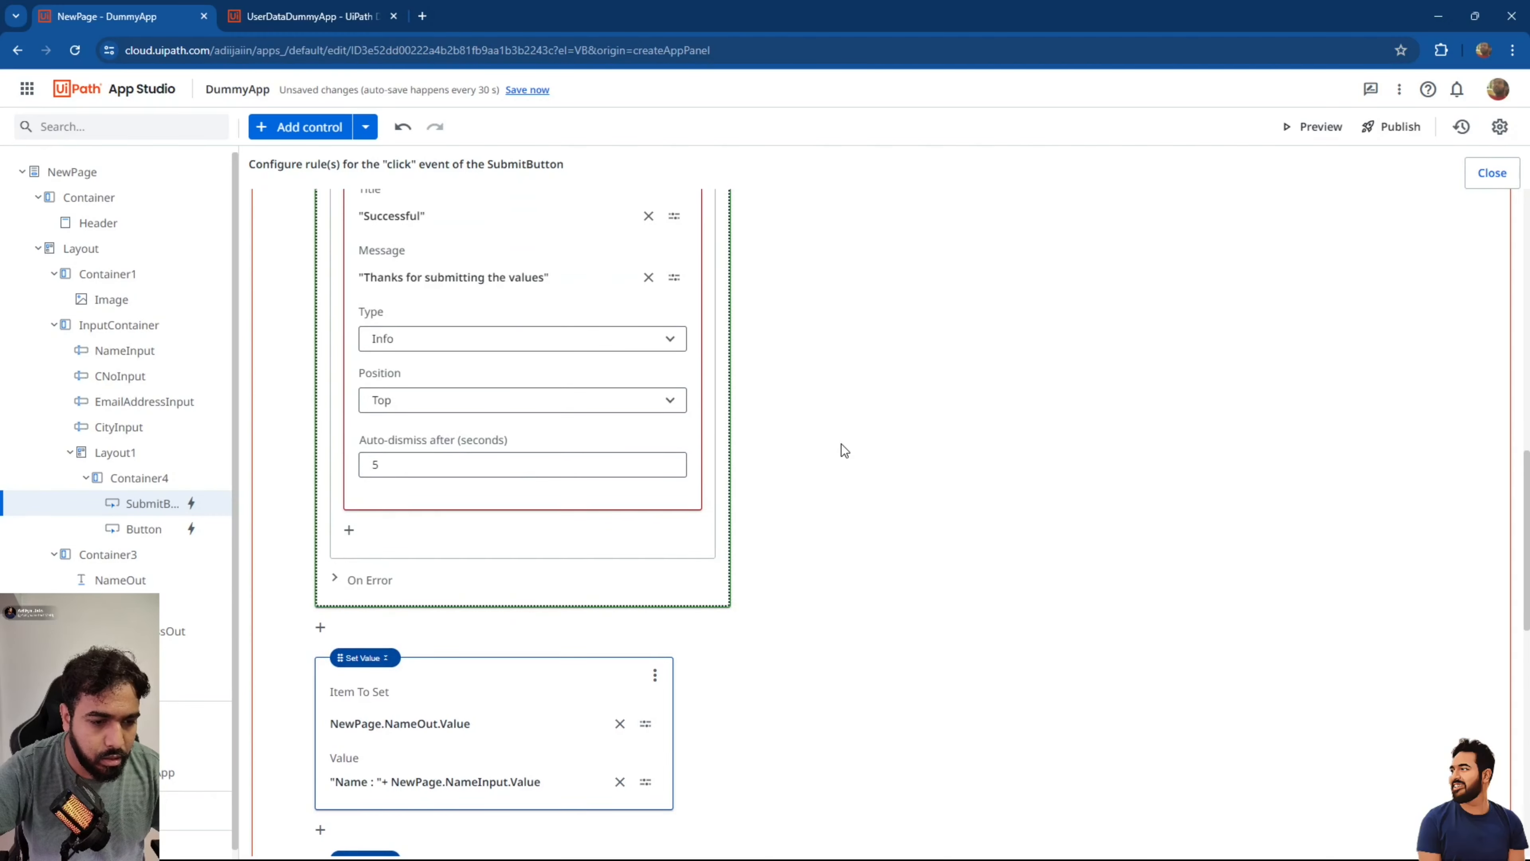
pyautogui.scroll(-1, 841, 443)
pyautogui.click(652, 566)
pyautogui.click(681, 595)
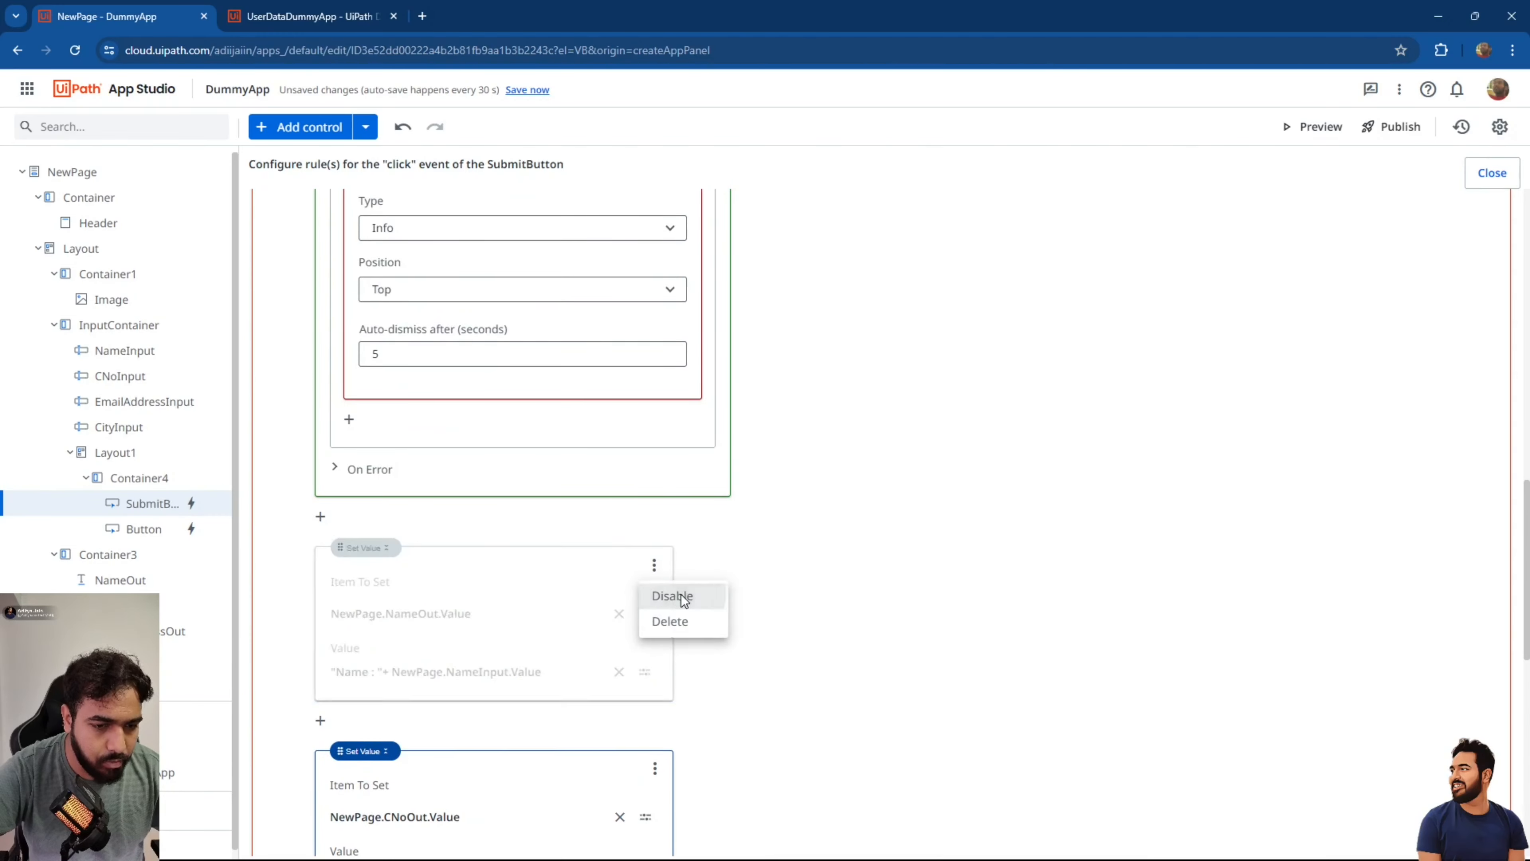
pyautogui.scroll(-2, 681, 596)
pyautogui.click(663, 598)
pyautogui.click(683, 624)
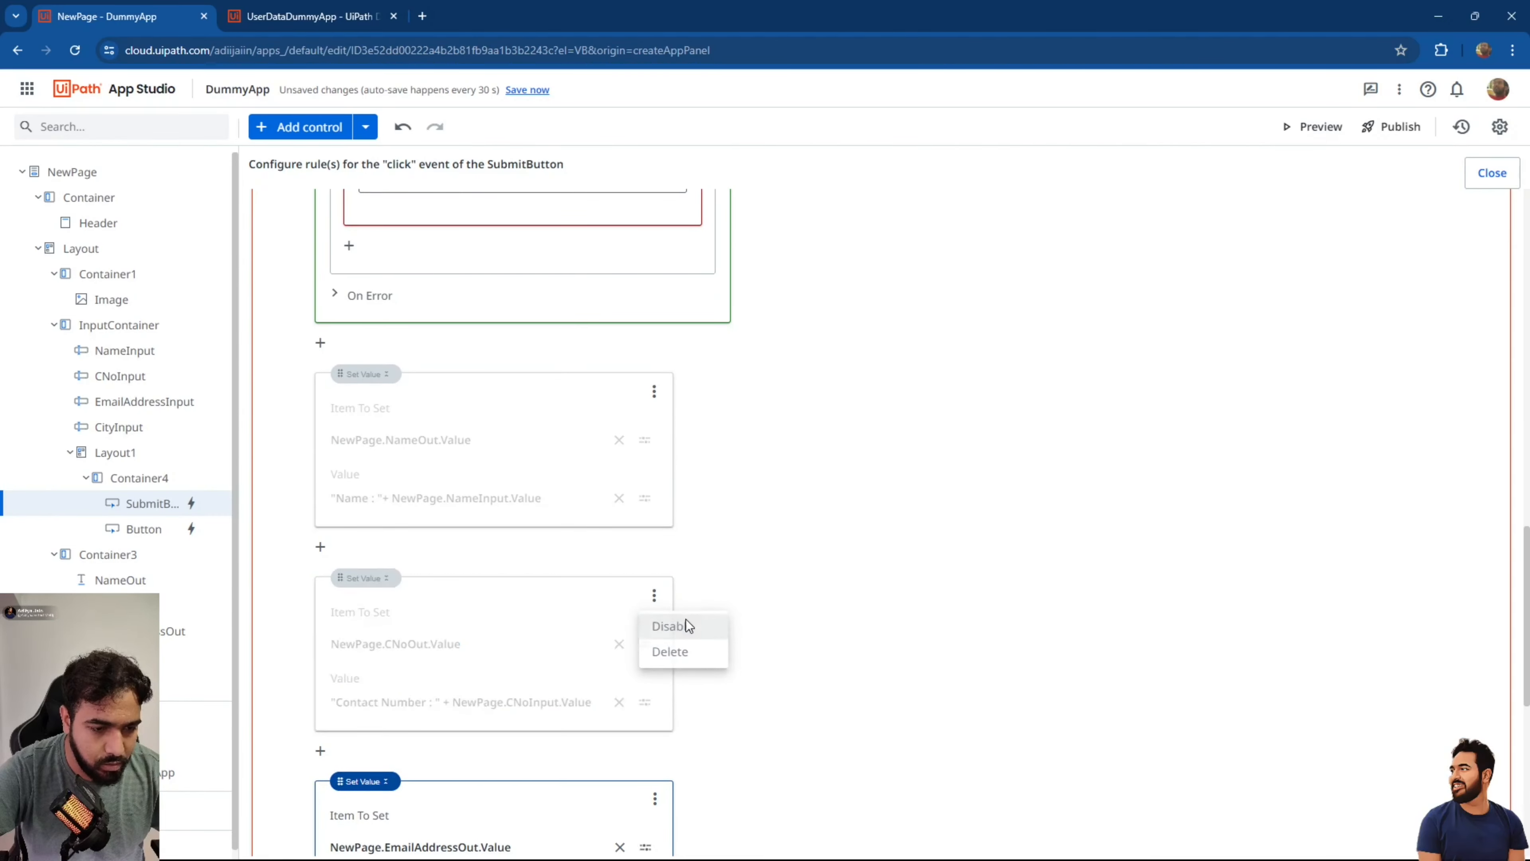
pyautogui.scroll(-4, 683, 626)
pyautogui.click(655, 477)
pyautogui.click(667, 498)
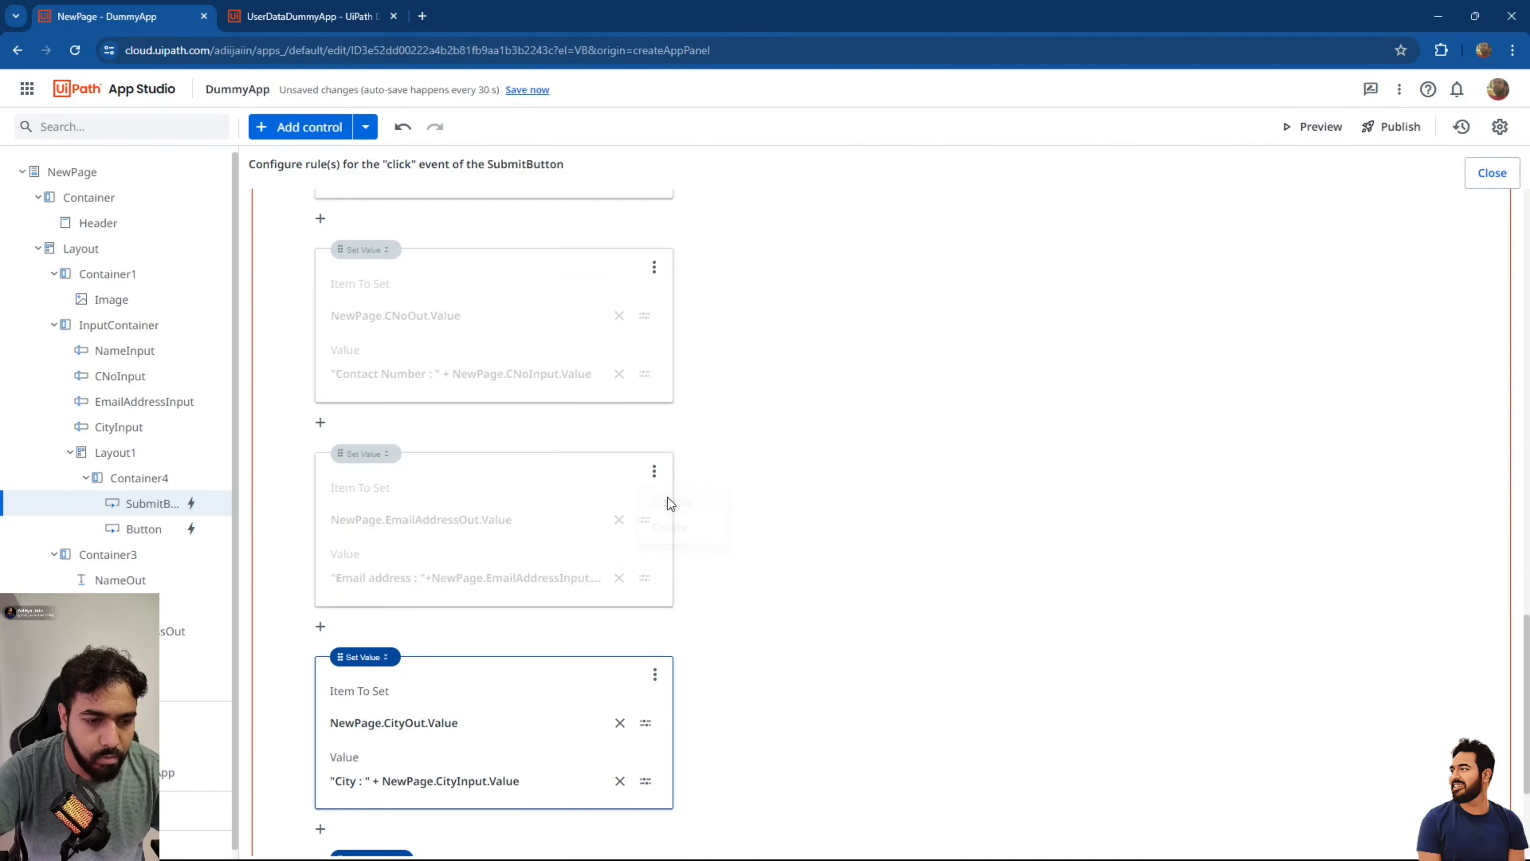
pyautogui.click(652, 676)
pyautogui.click(681, 701)
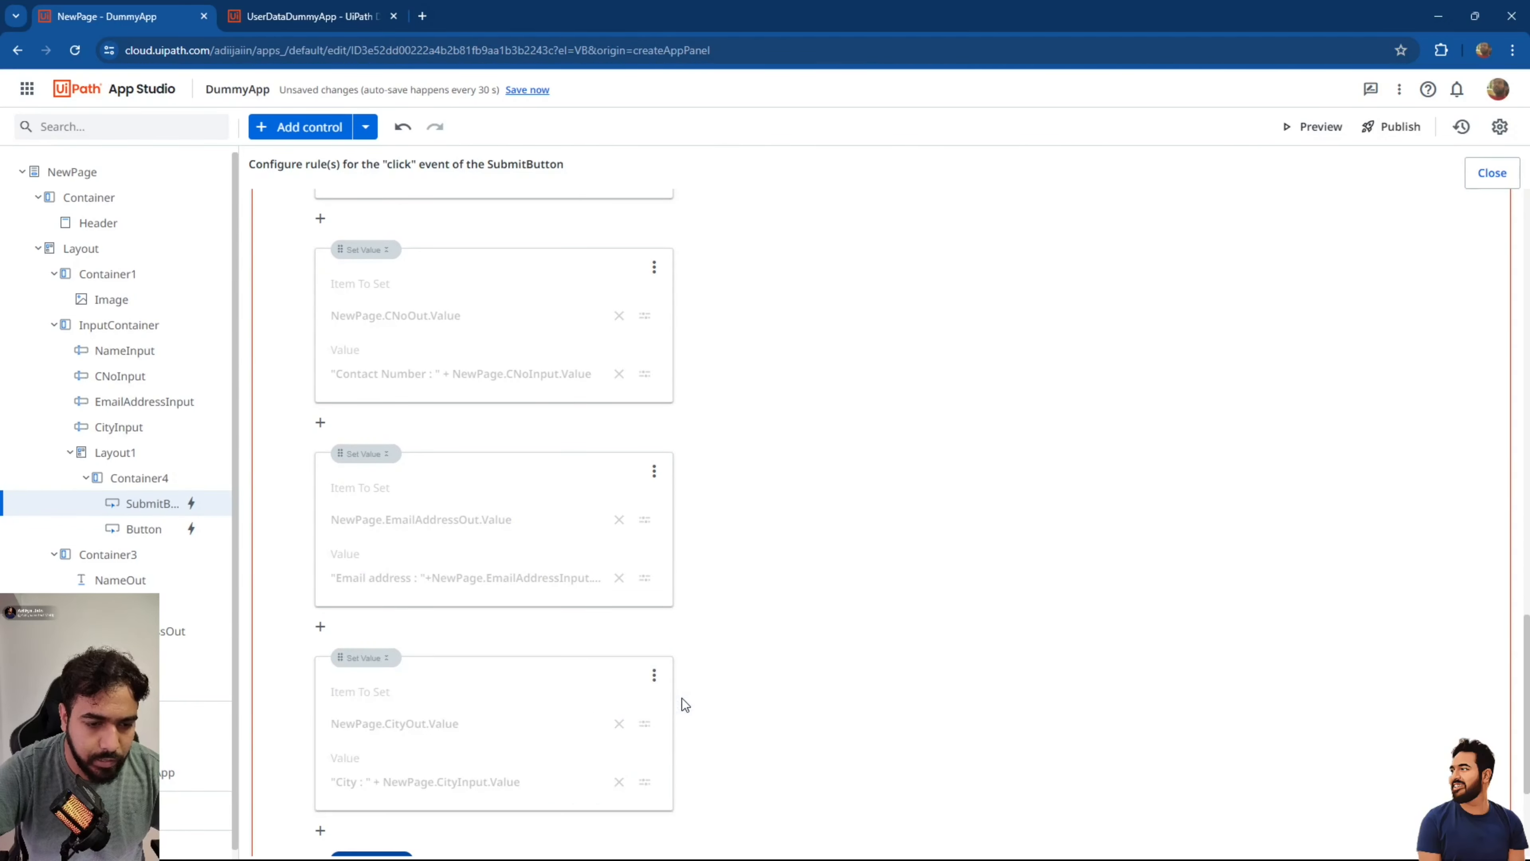
# Move Reset Values below the 'Successful' message in When created and close the rules editor.
pyautogui.scroll(-3, 681, 699)
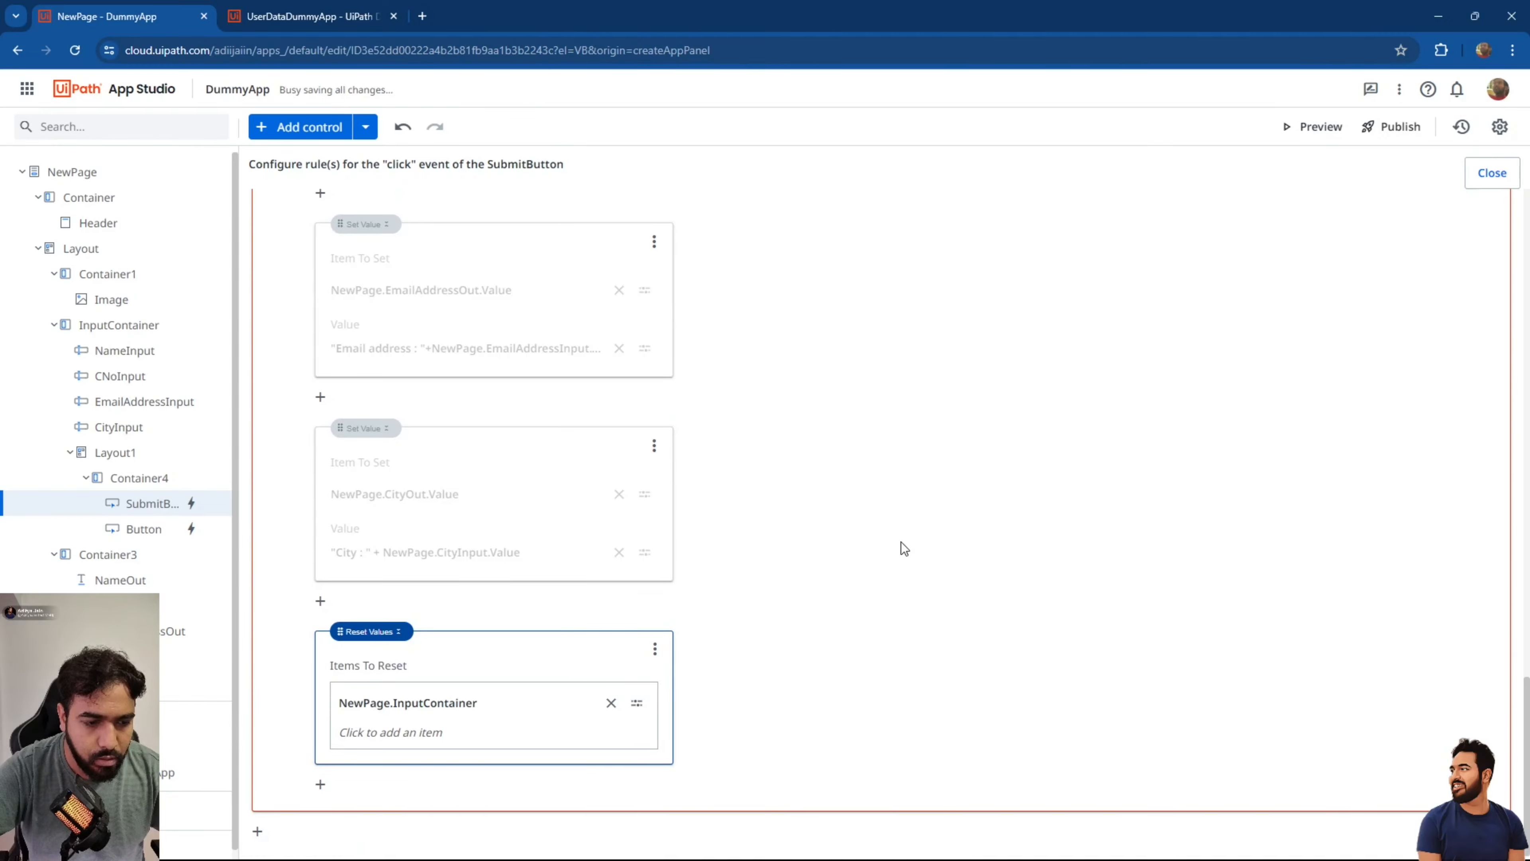
pyautogui.scroll(-10, 902, 542)
pyautogui.scroll(5, 901, 542)
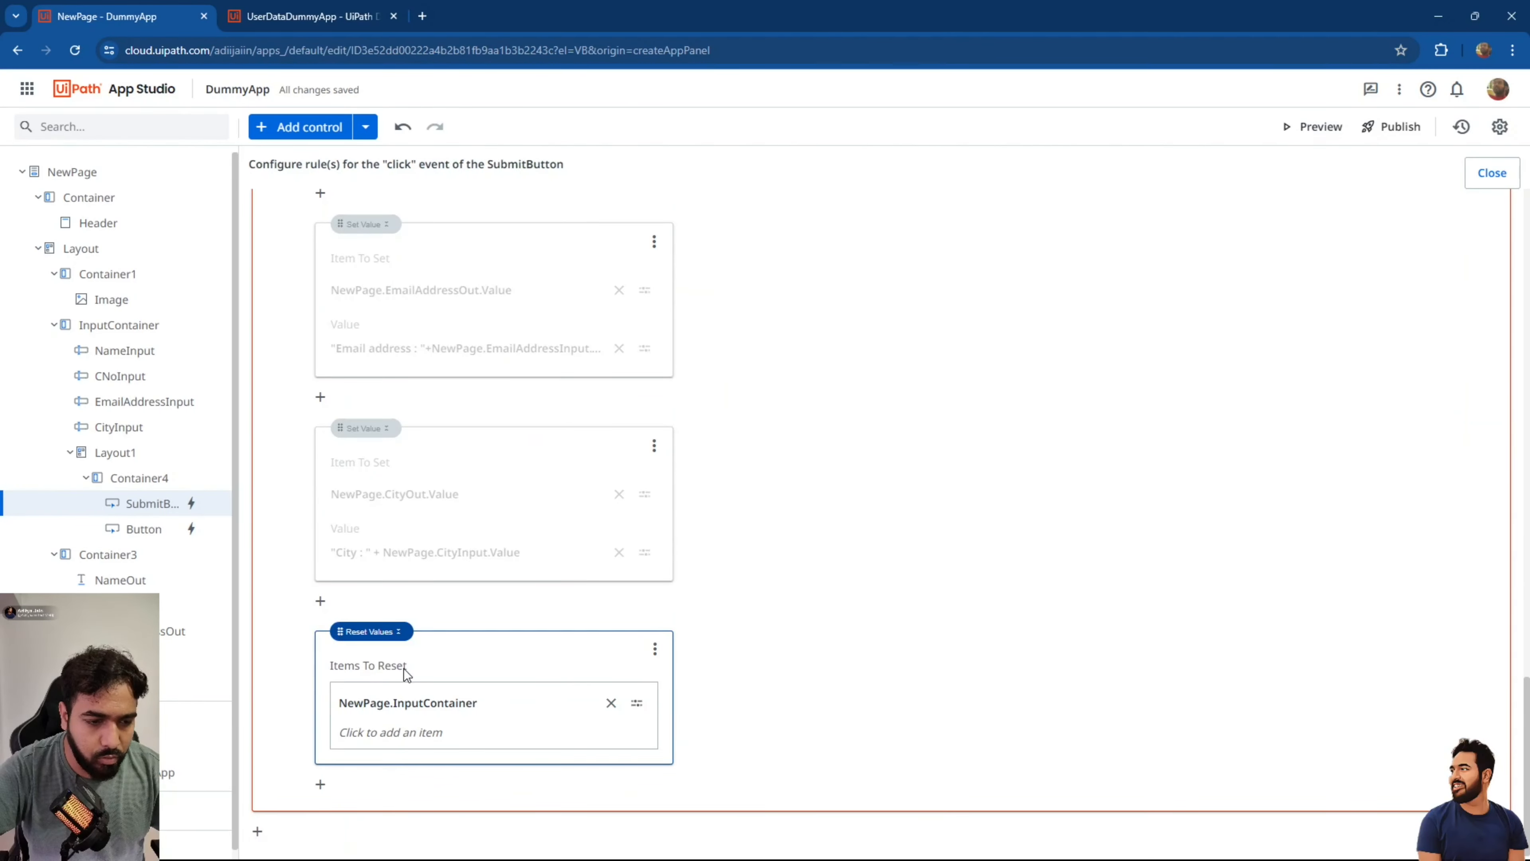
pyautogui.moveTo(343, 629); pyautogui.dragTo(407, 348)
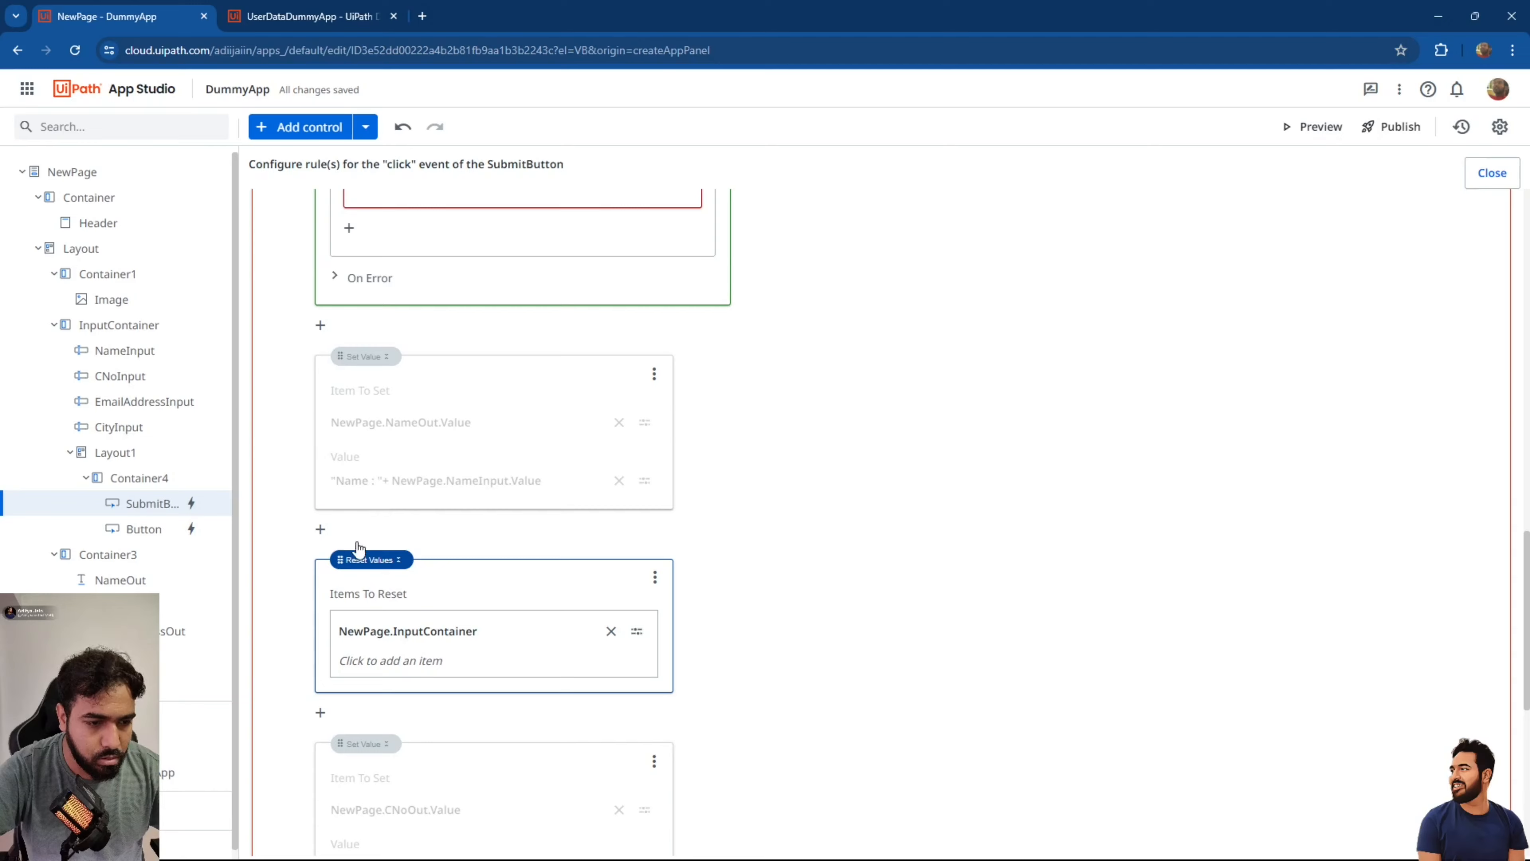
pyautogui.moveTo(345, 558); pyautogui.dragTo(376, 328)
pyautogui.scroll(4, 376, 328)
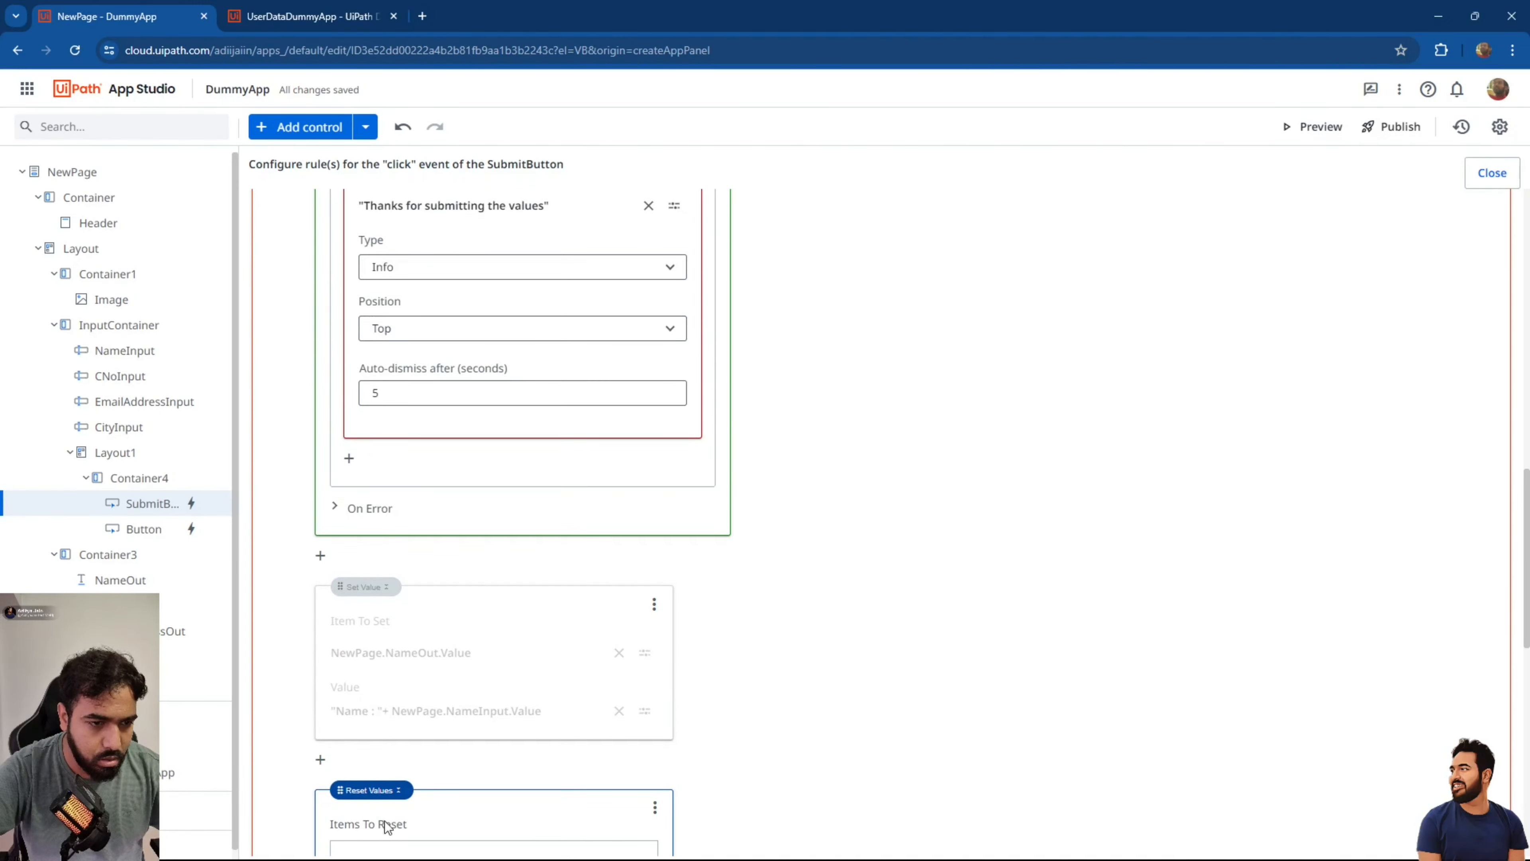
pyautogui.scroll(3, 587, 269)
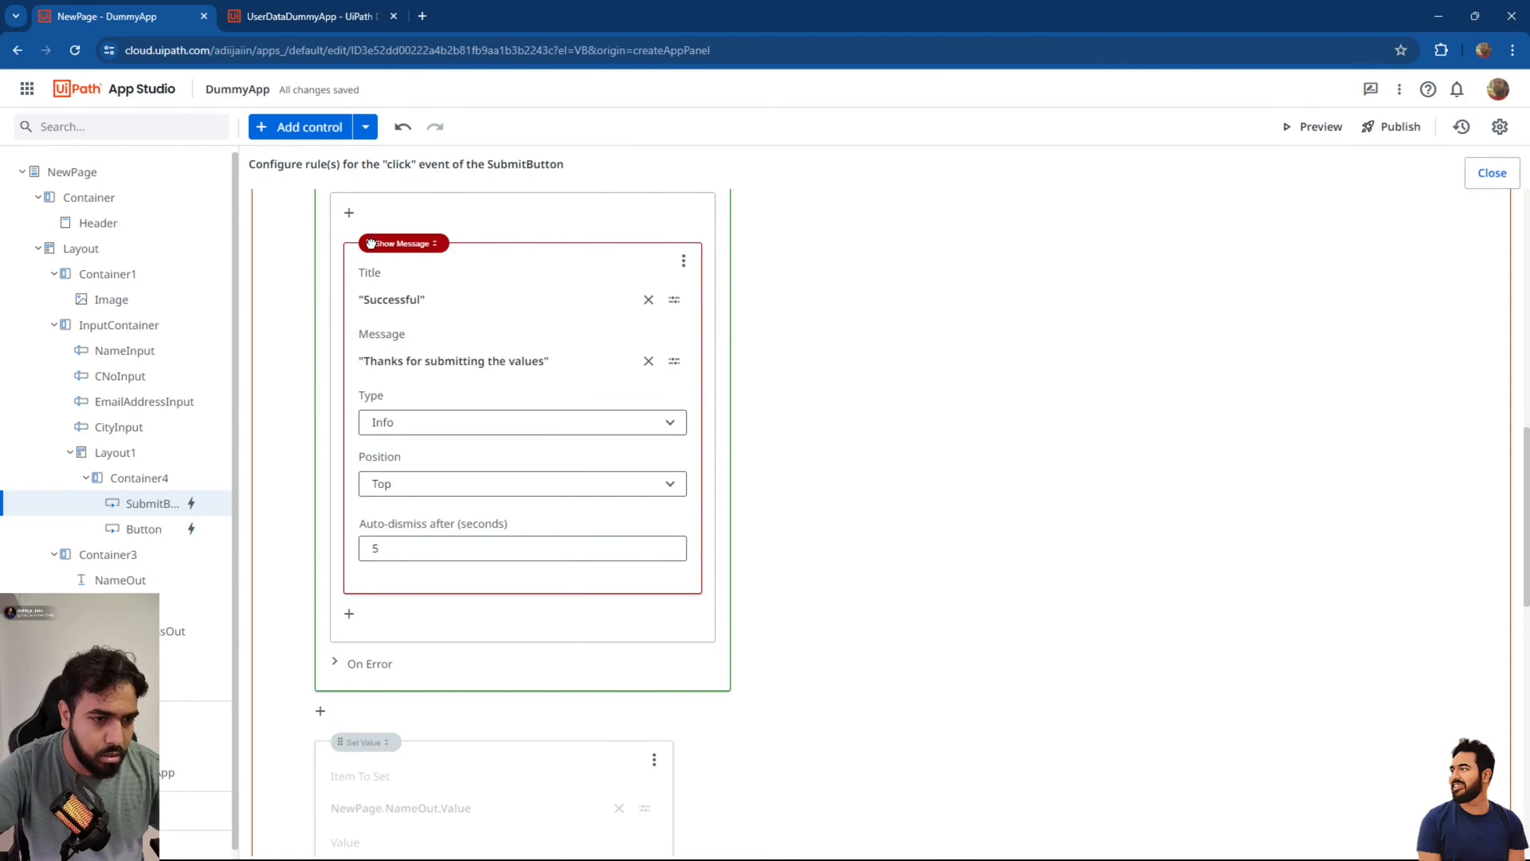
pyautogui.moveTo(438, 253); pyautogui.dragTo(439, 254)
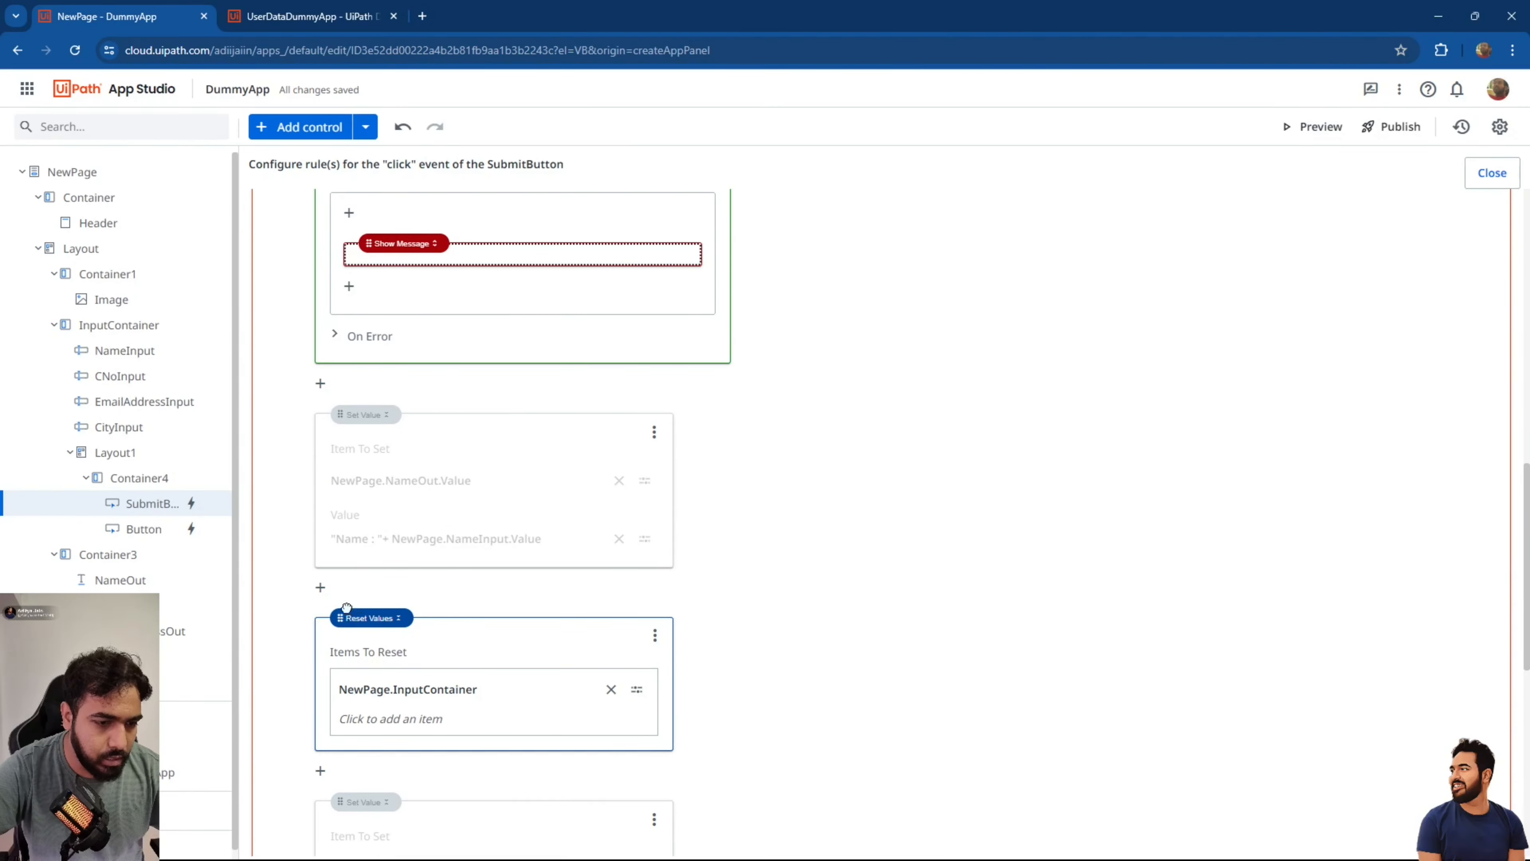
pyautogui.moveTo(341, 619); pyautogui.dragTo(440, 294)
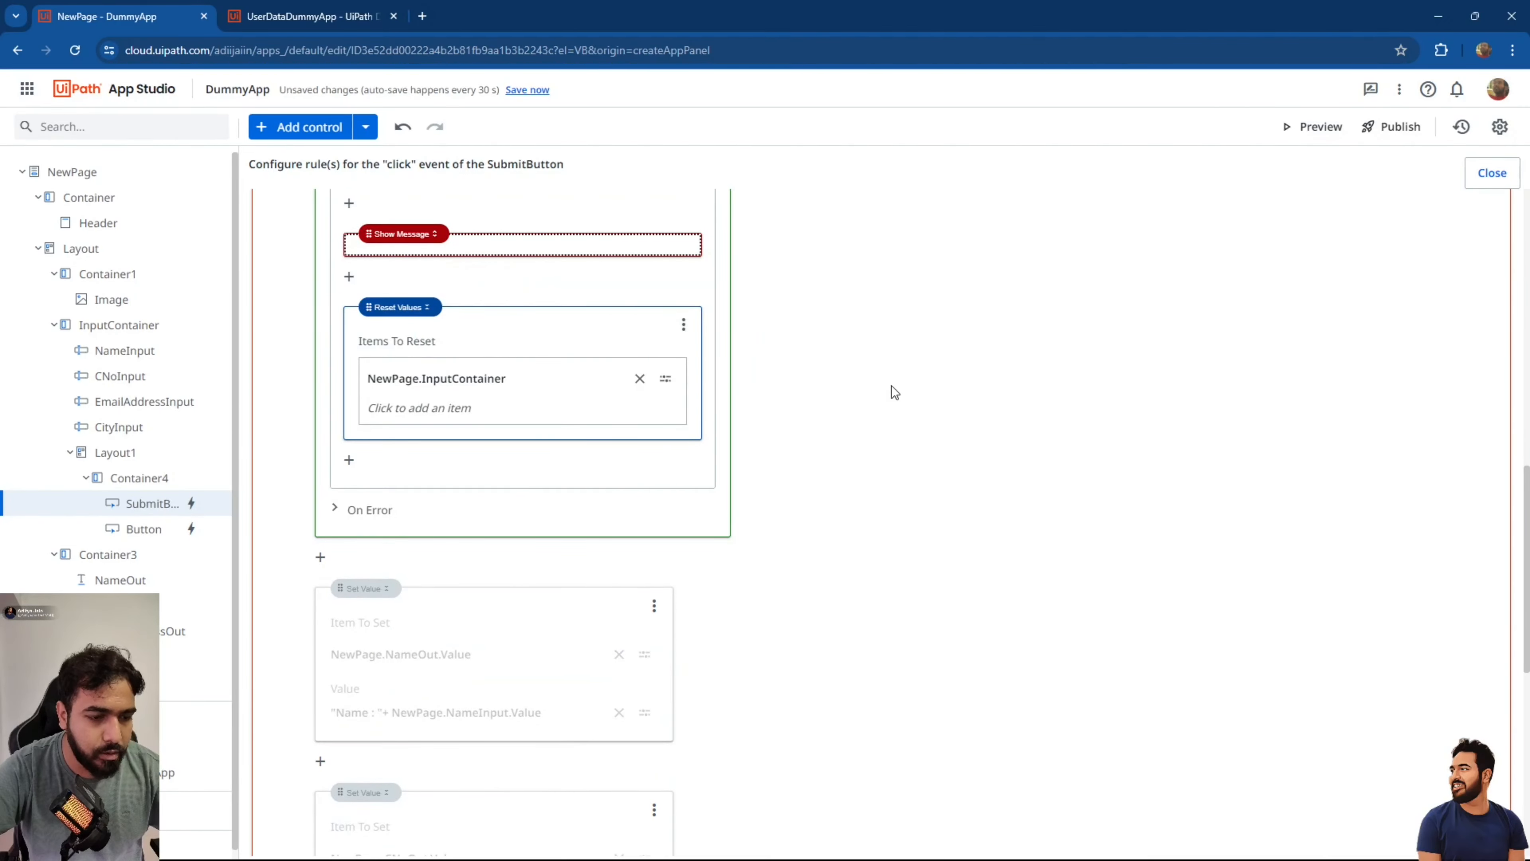
pyautogui.click(1491, 173)
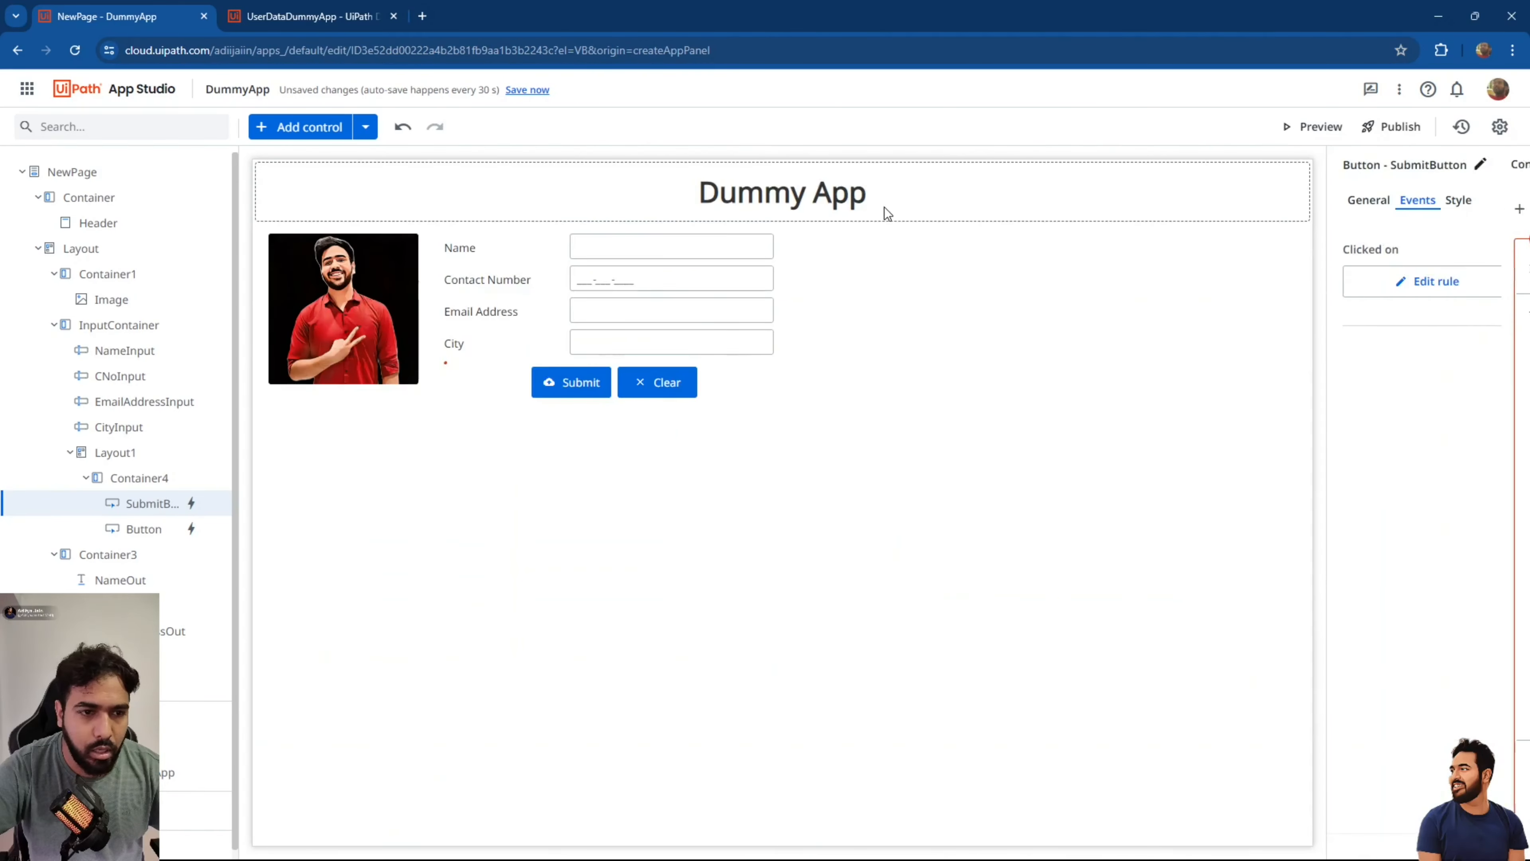
# Save the app, preview it, and submit a sample record with name, contact number, email and city.
pyautogui.click(542, 91)
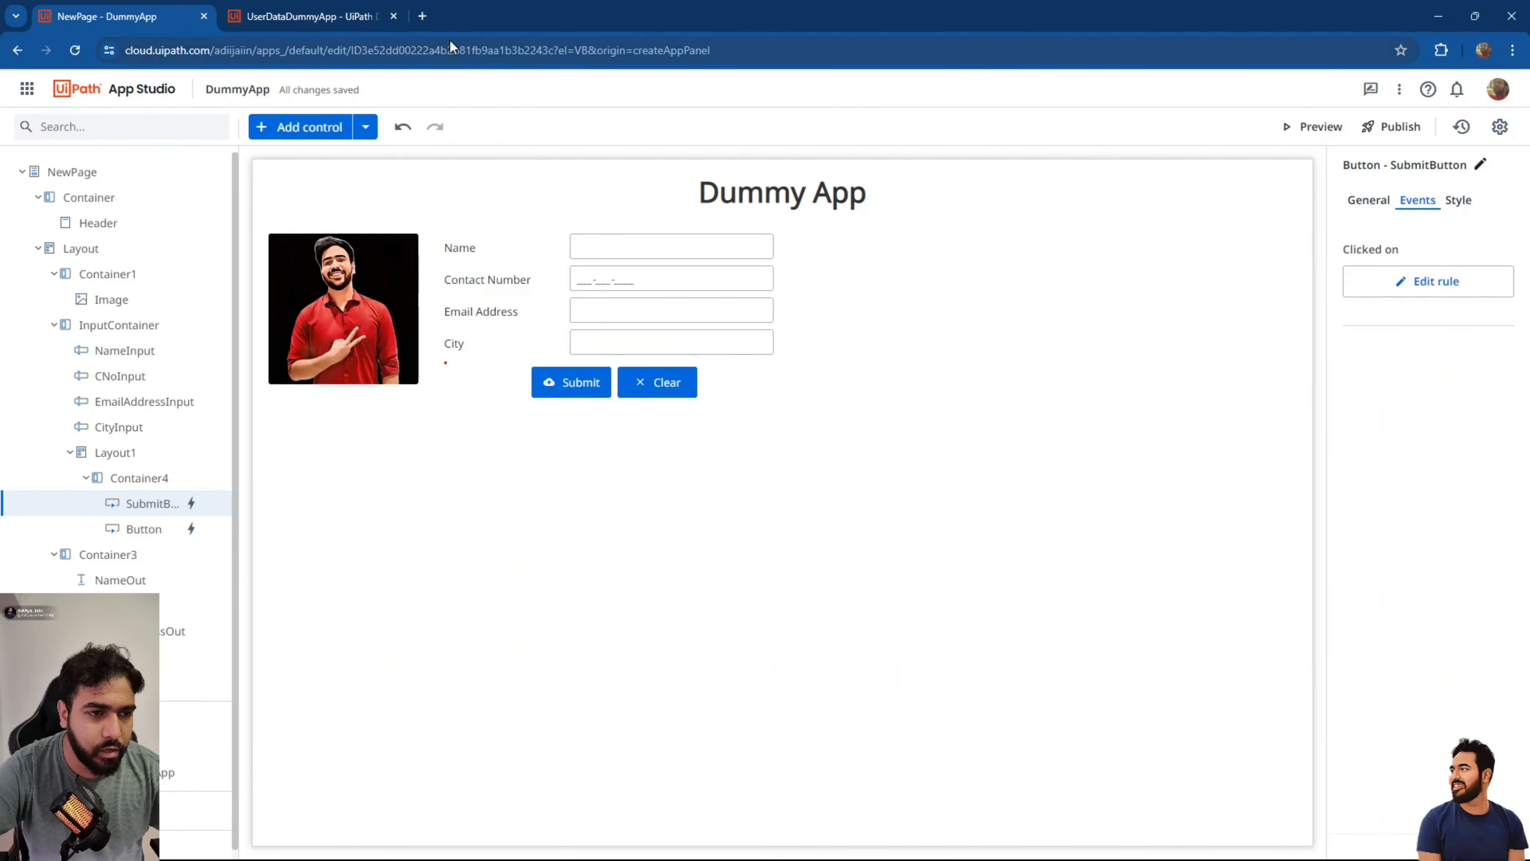
pyautogui.click(1337, 126)
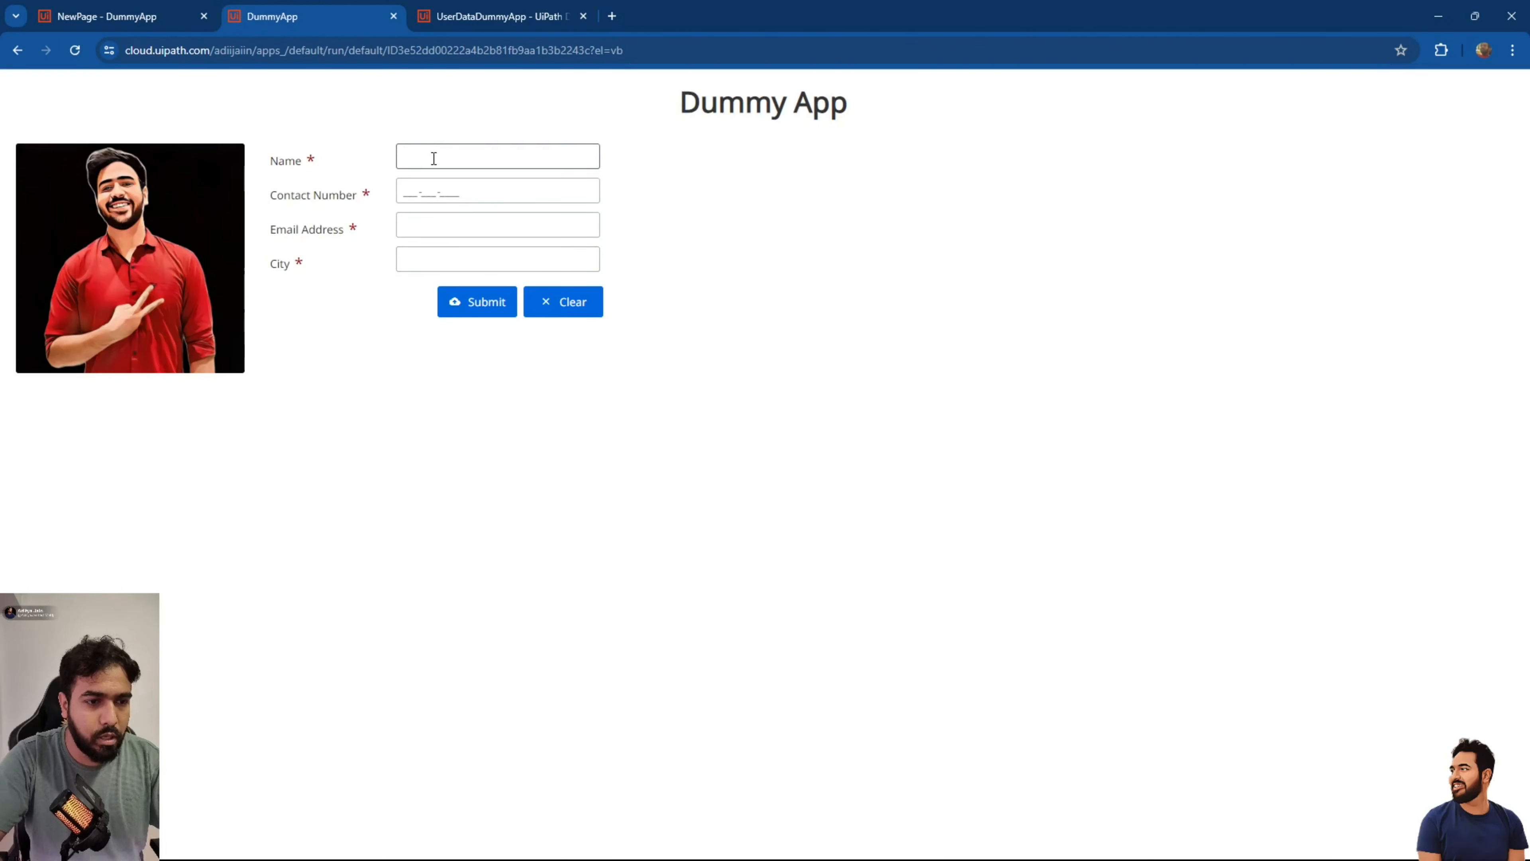
pyautogui.click(434, 158)
pyautogui.write('Adity')
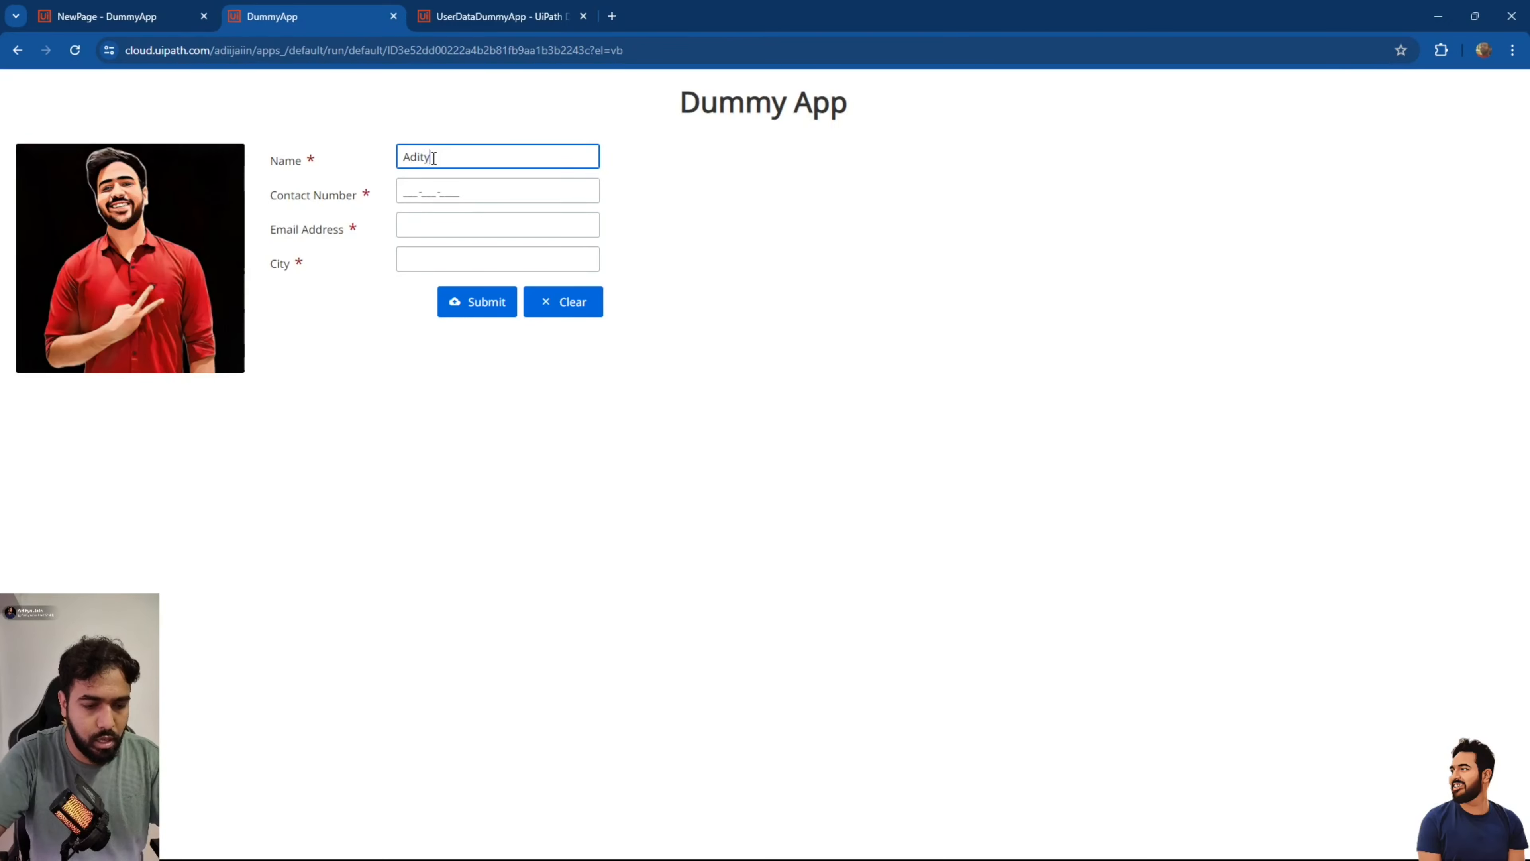
pyautogui.write('a')
pyautogui.press('Tab')
pyautogui.write('181-178-17')
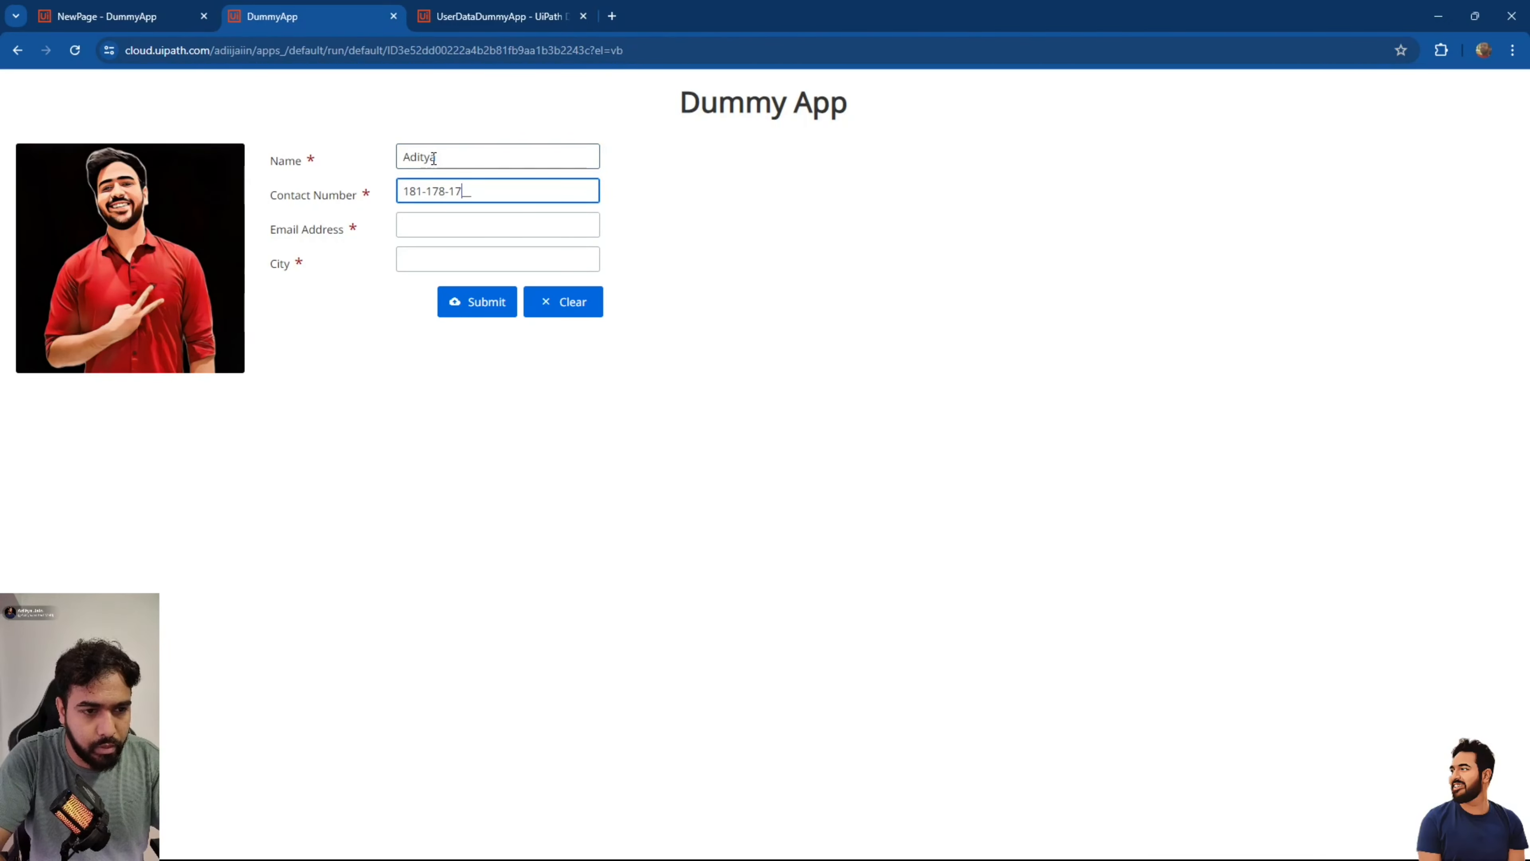
pyautogui.write('81')
pyautogui.press('Tab')
pyautogui.write('ad')
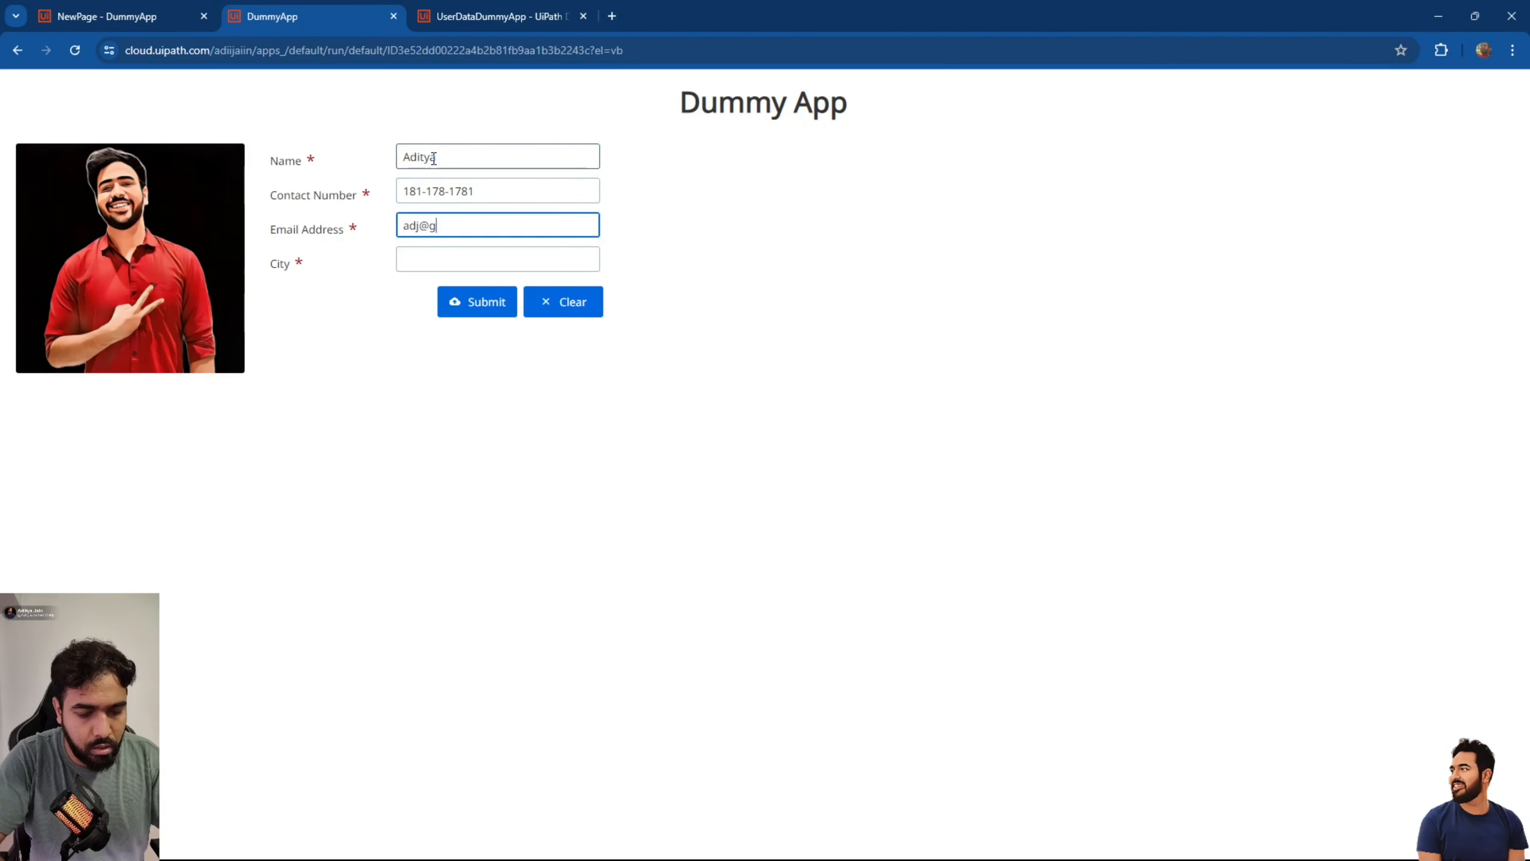
pyautogui.press('Tab')
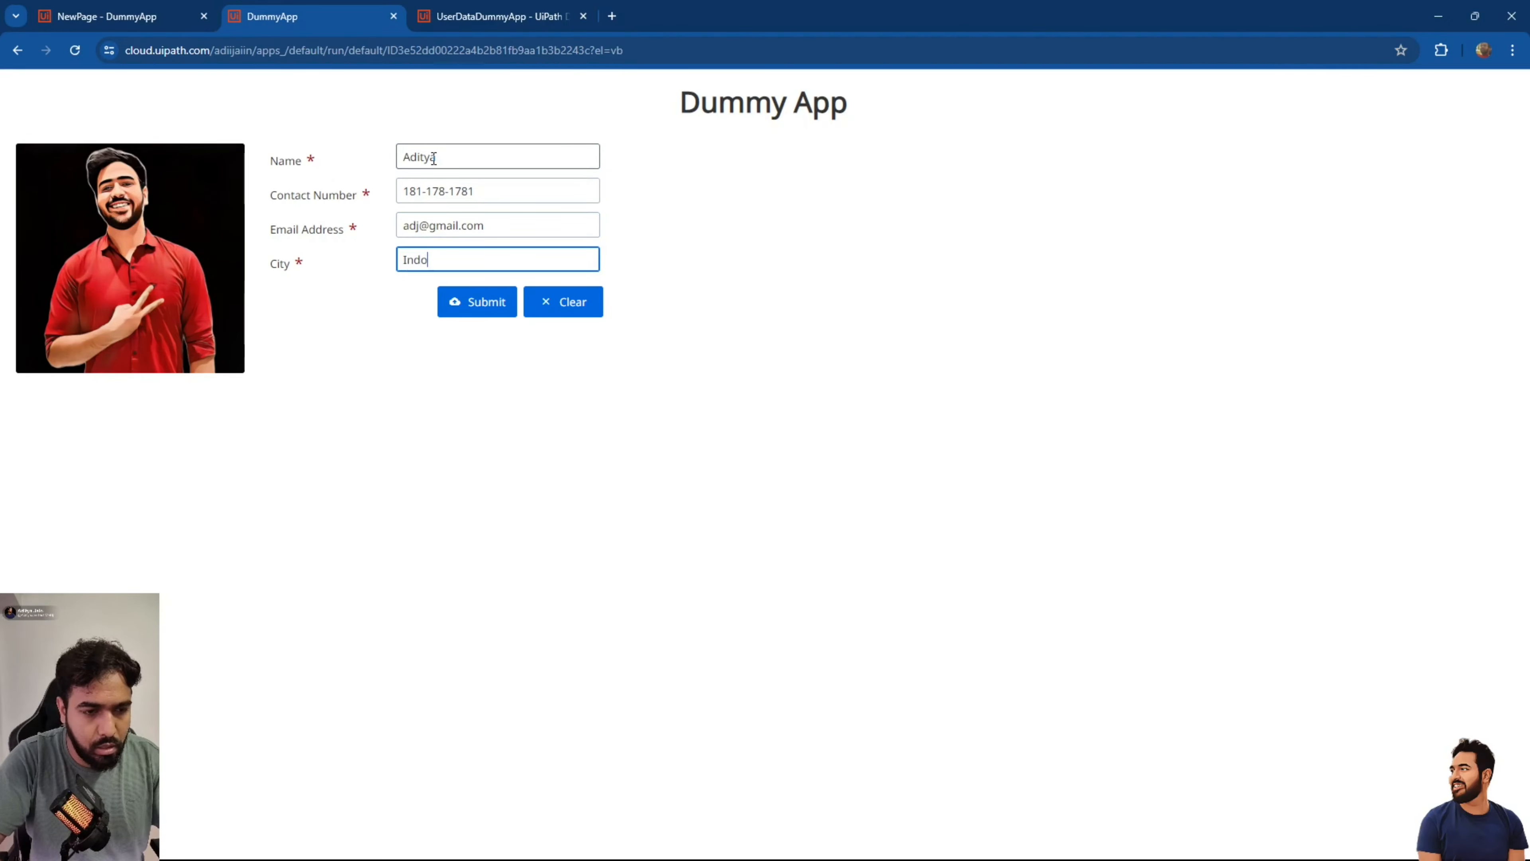
pyautogui.click(477, 301)
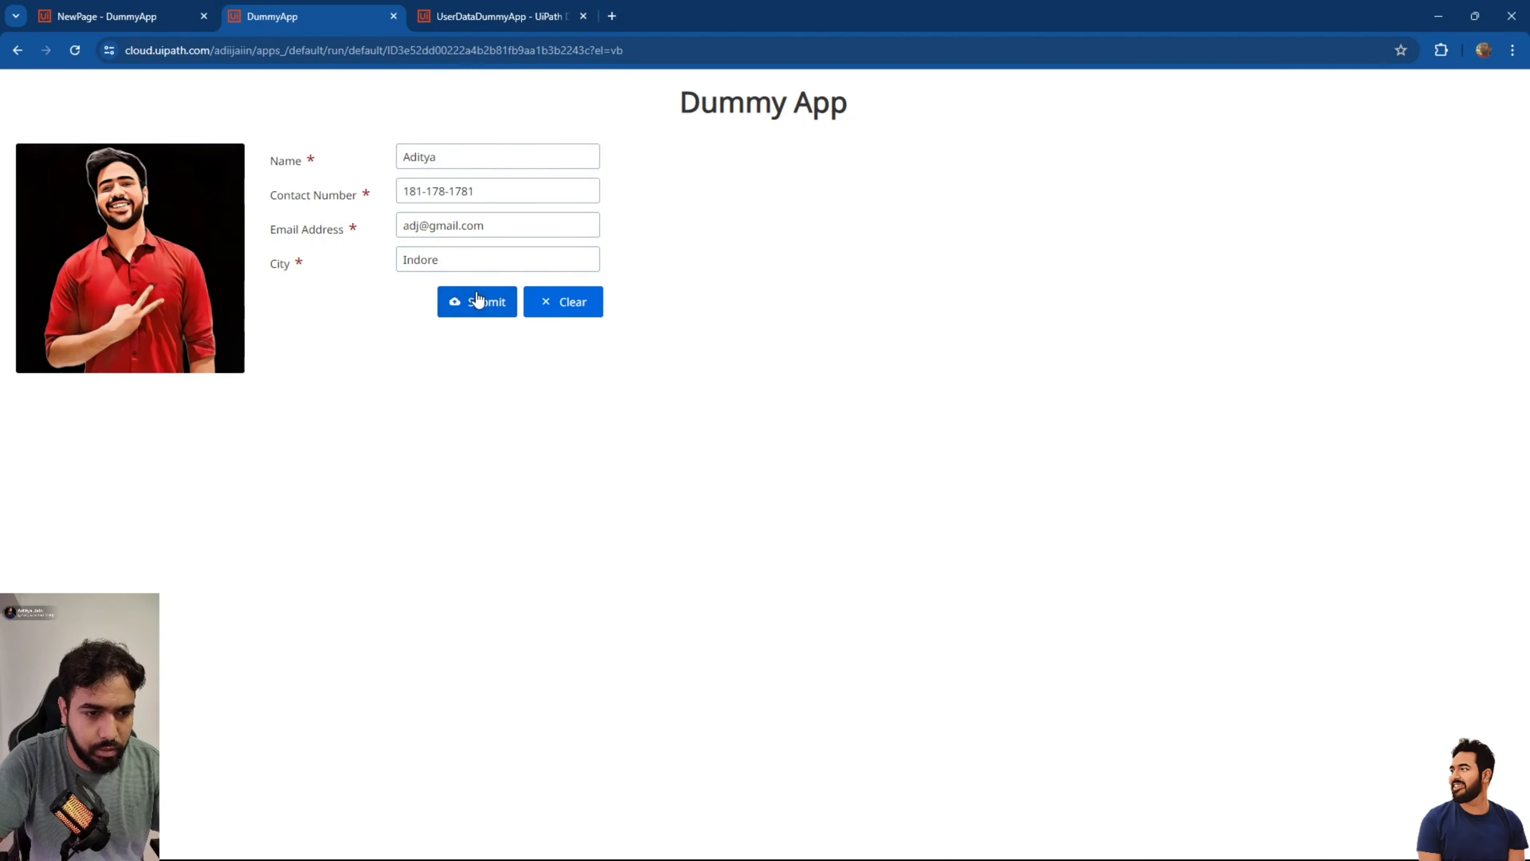
pyautogui.click(494, 16)
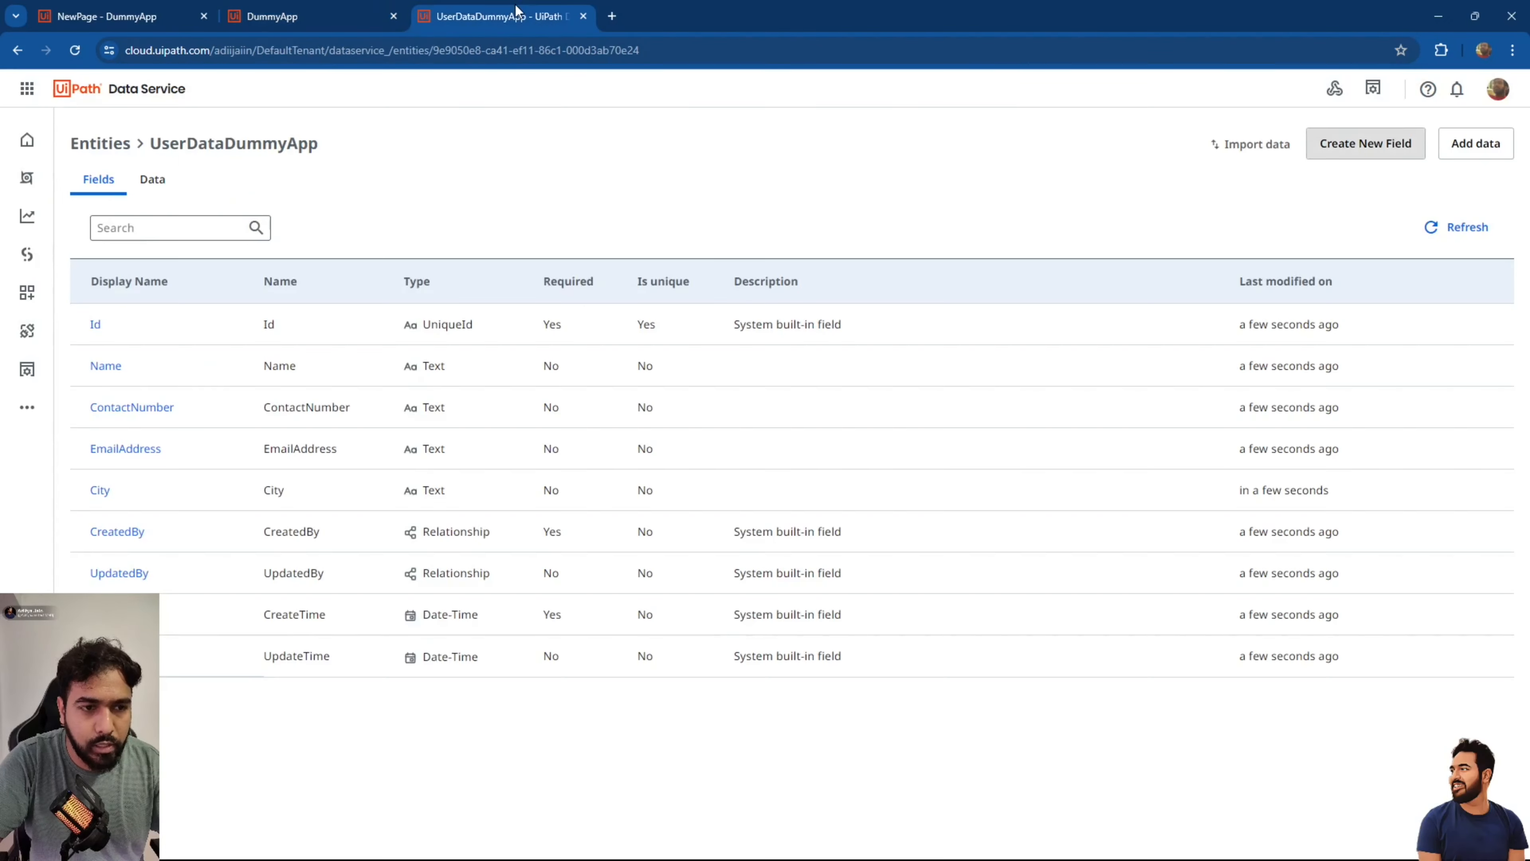
# Check the saved Indore record in UserDataDummyApp's Data tab, then return to App Studio.
pyautogui.click(152, 179)
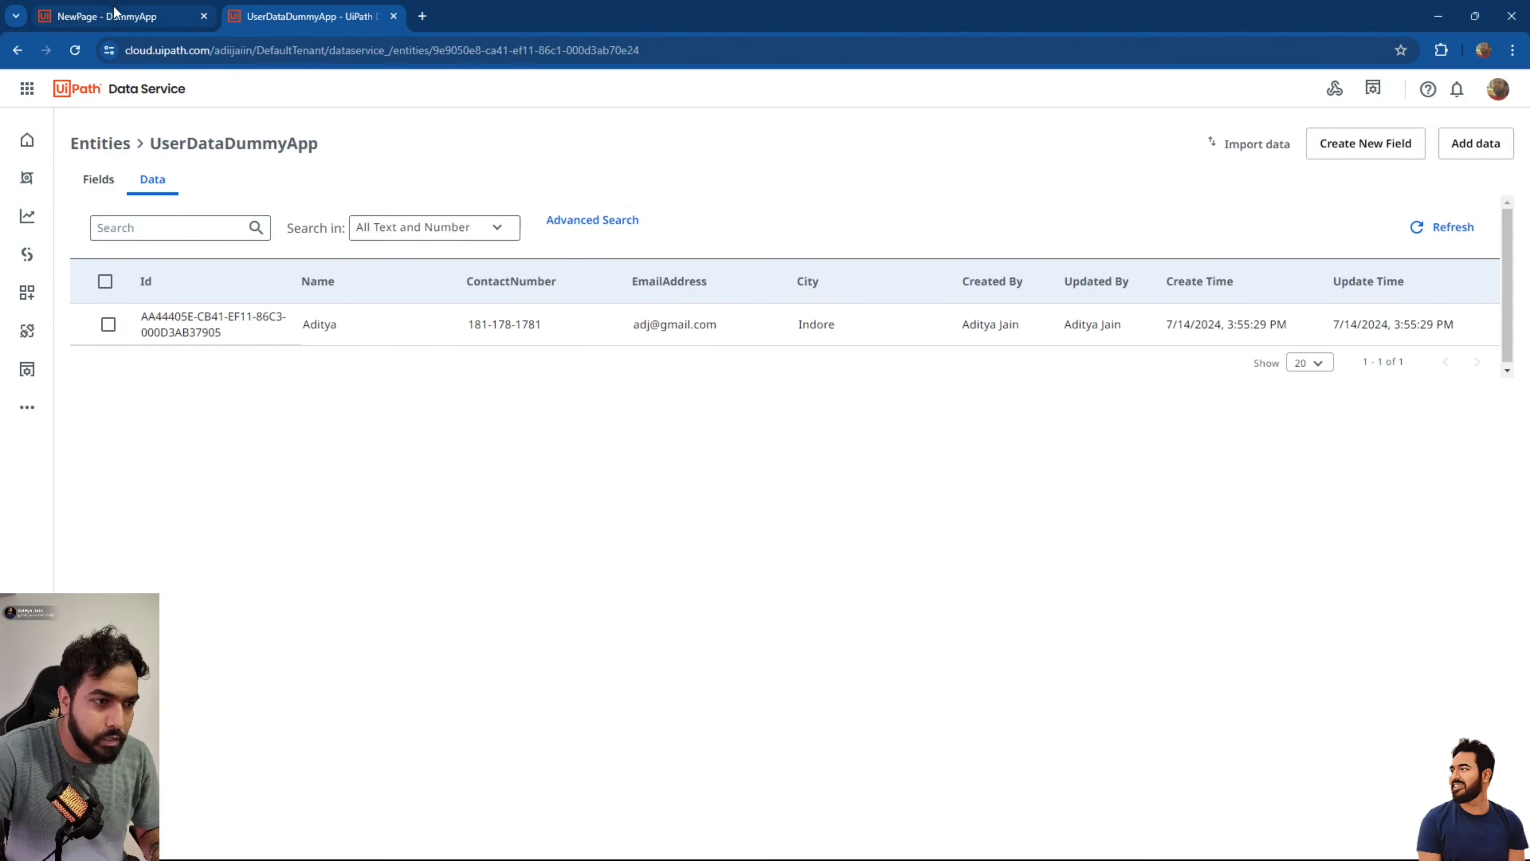
pyautogui.click(122, 18)
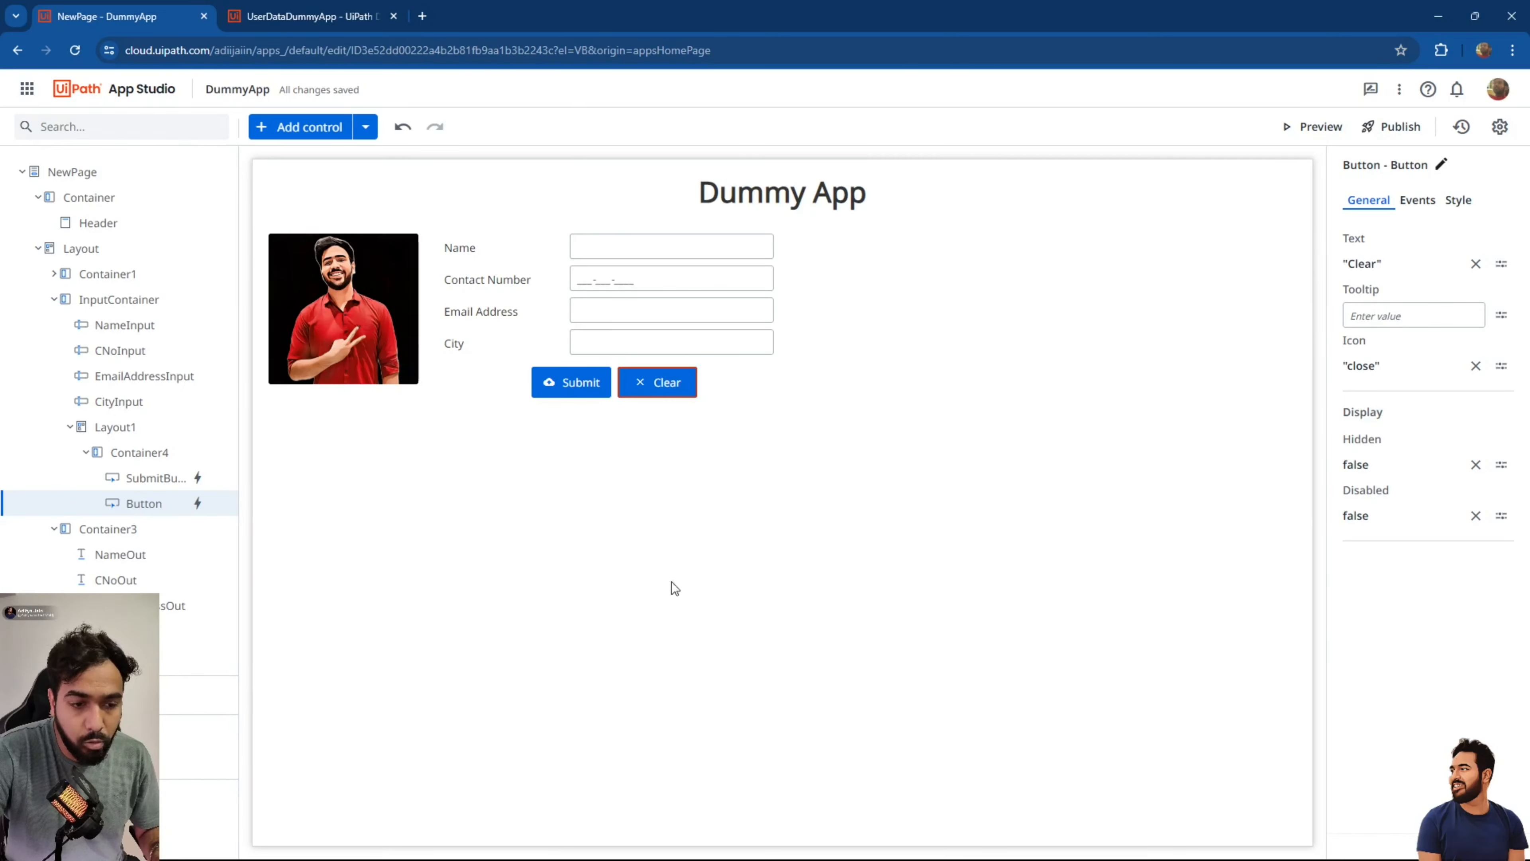
# Add a new Container5 below the input form and widen it to full width.
pyautogui.click(672, 469)
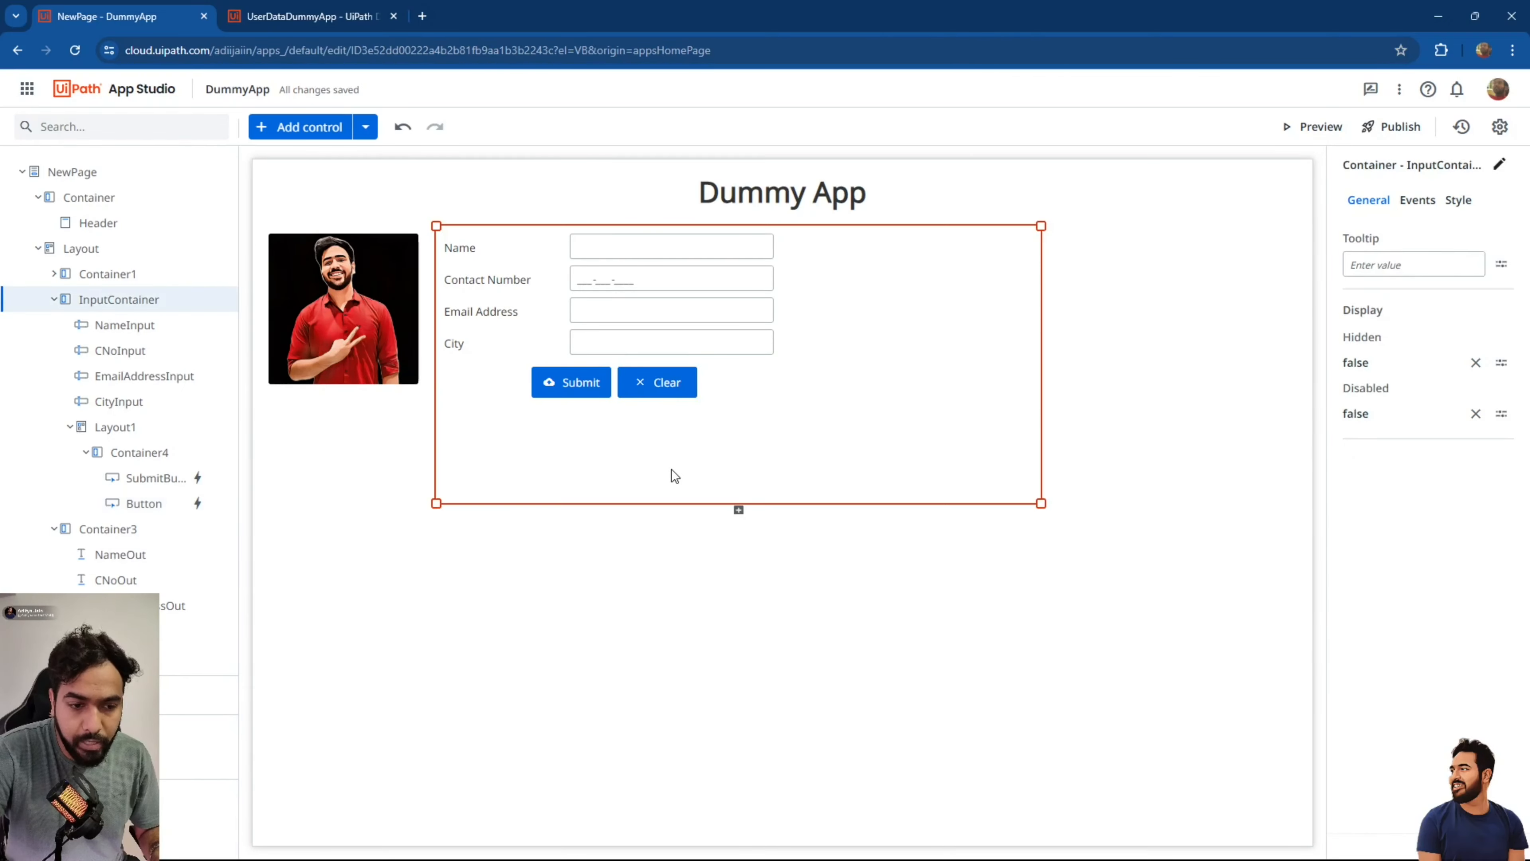
pyautogui.click(738, 511)
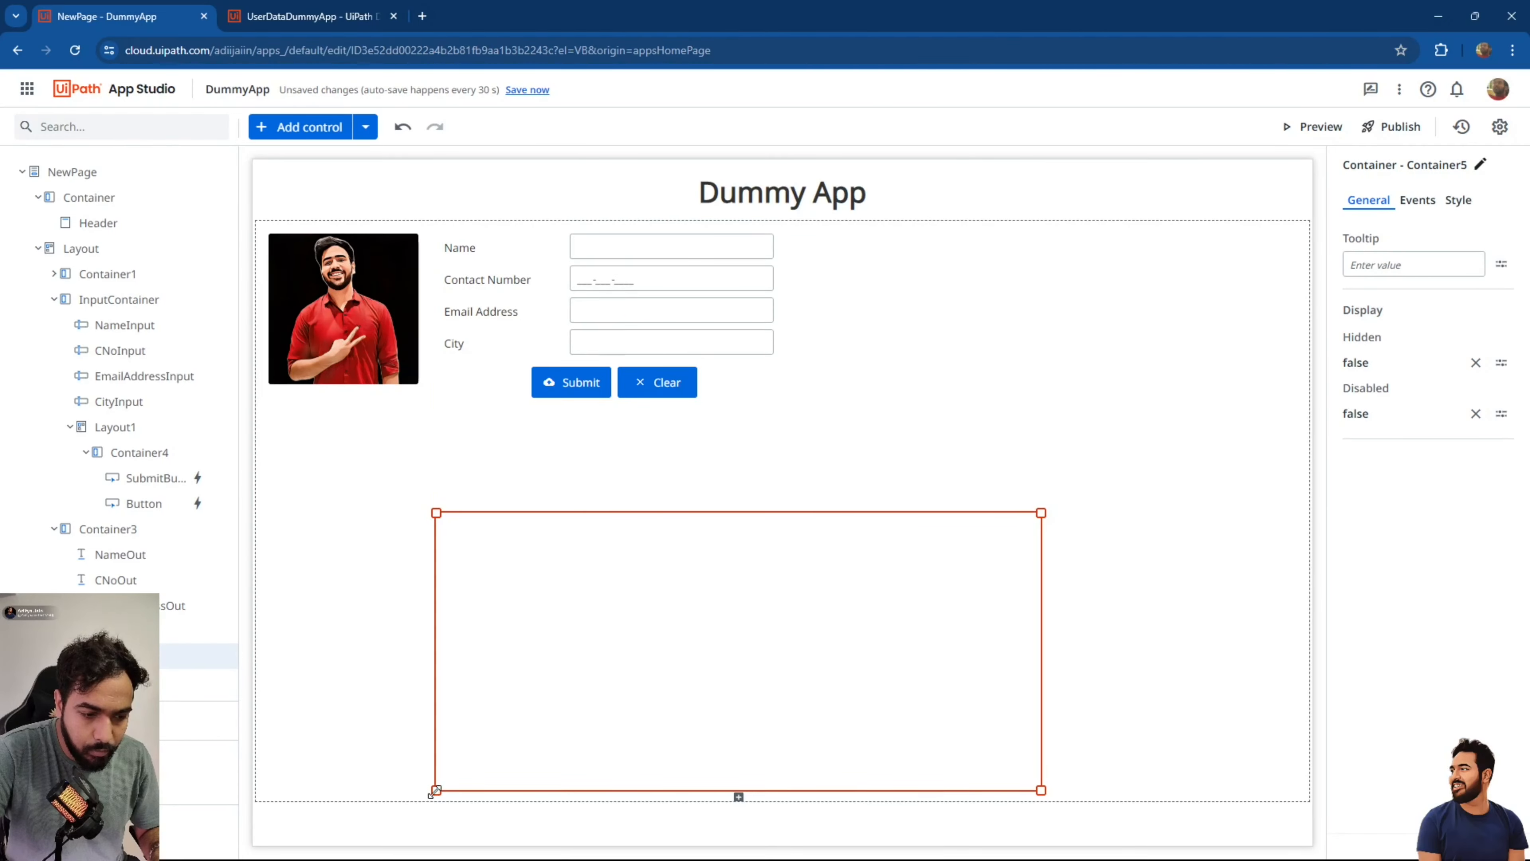
pyautogui.moveTo(435, 792); pyautogui.dragTo(262, 799)
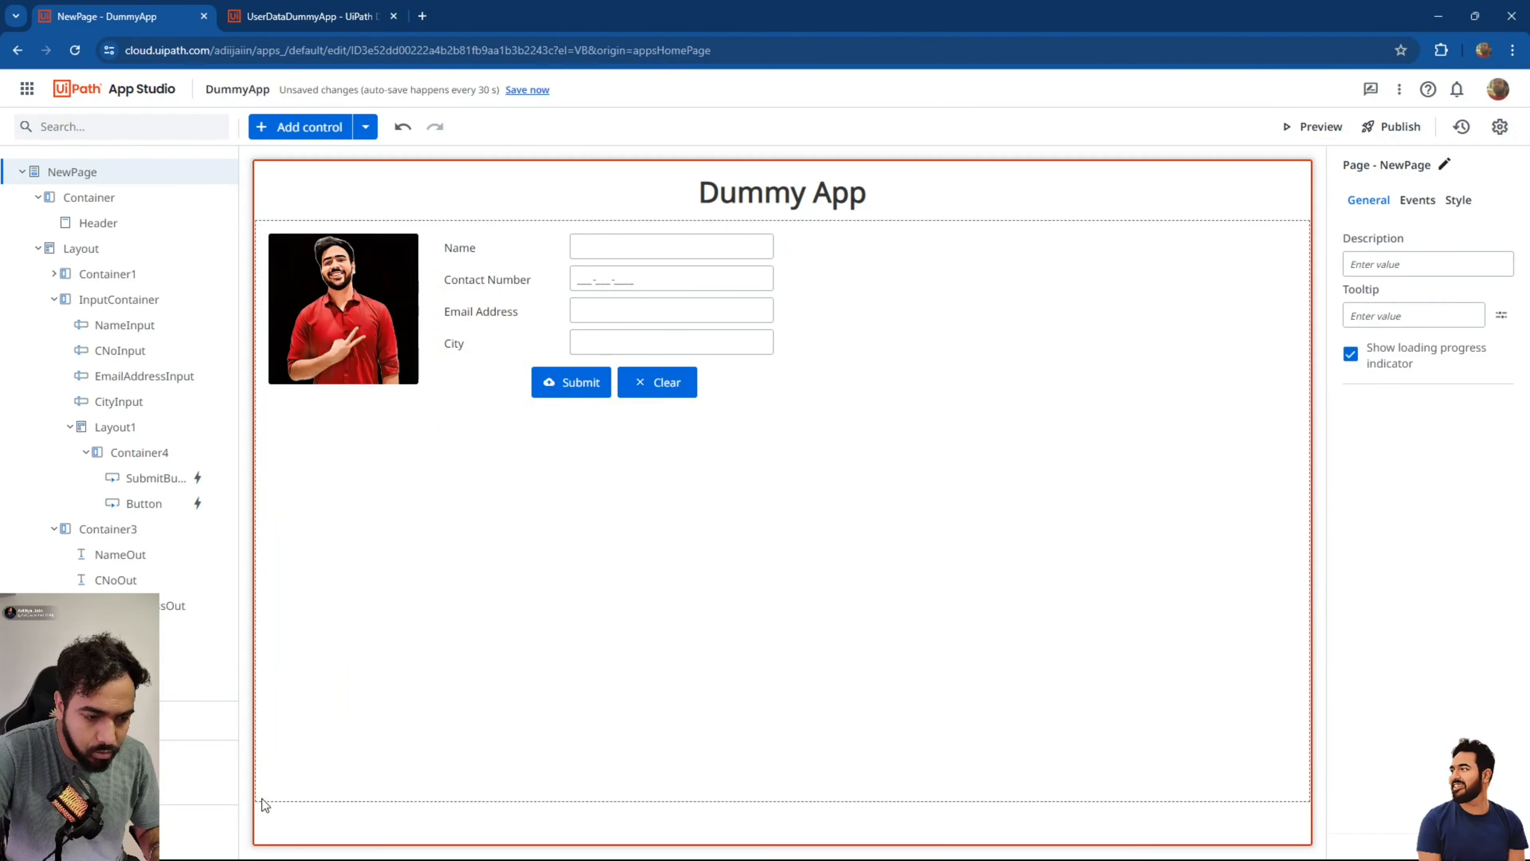
pyautogui.click(999, 754)
pyautogui.moveTo(1041, 790); pyautogui.dragTo(1312, 795)
# Place a Table control inside the empty container below the form.
pyautogui.click(853, 712)
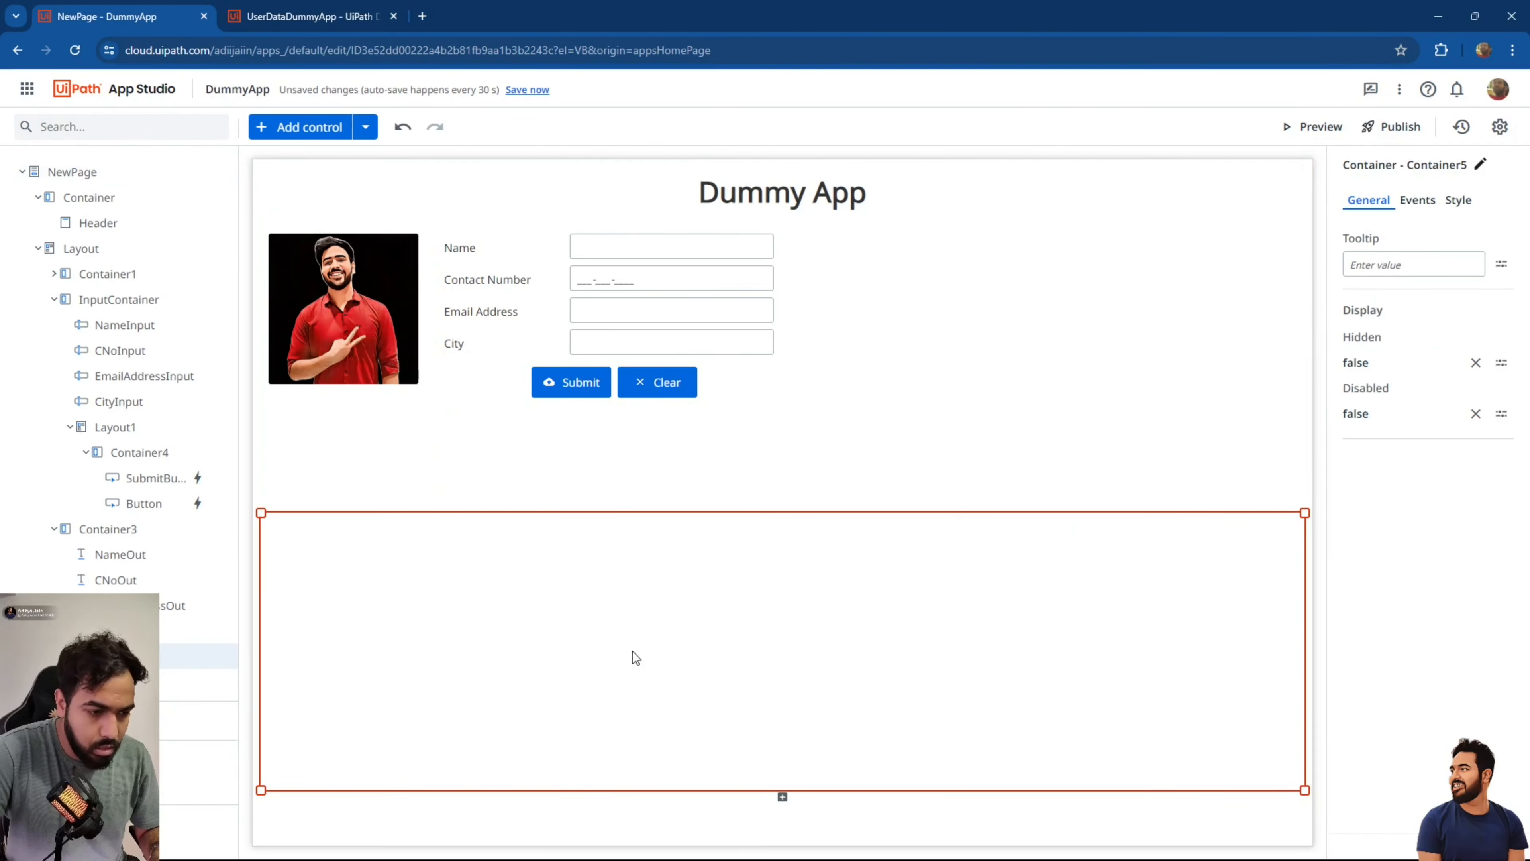
pyautogui.click(295, 128)
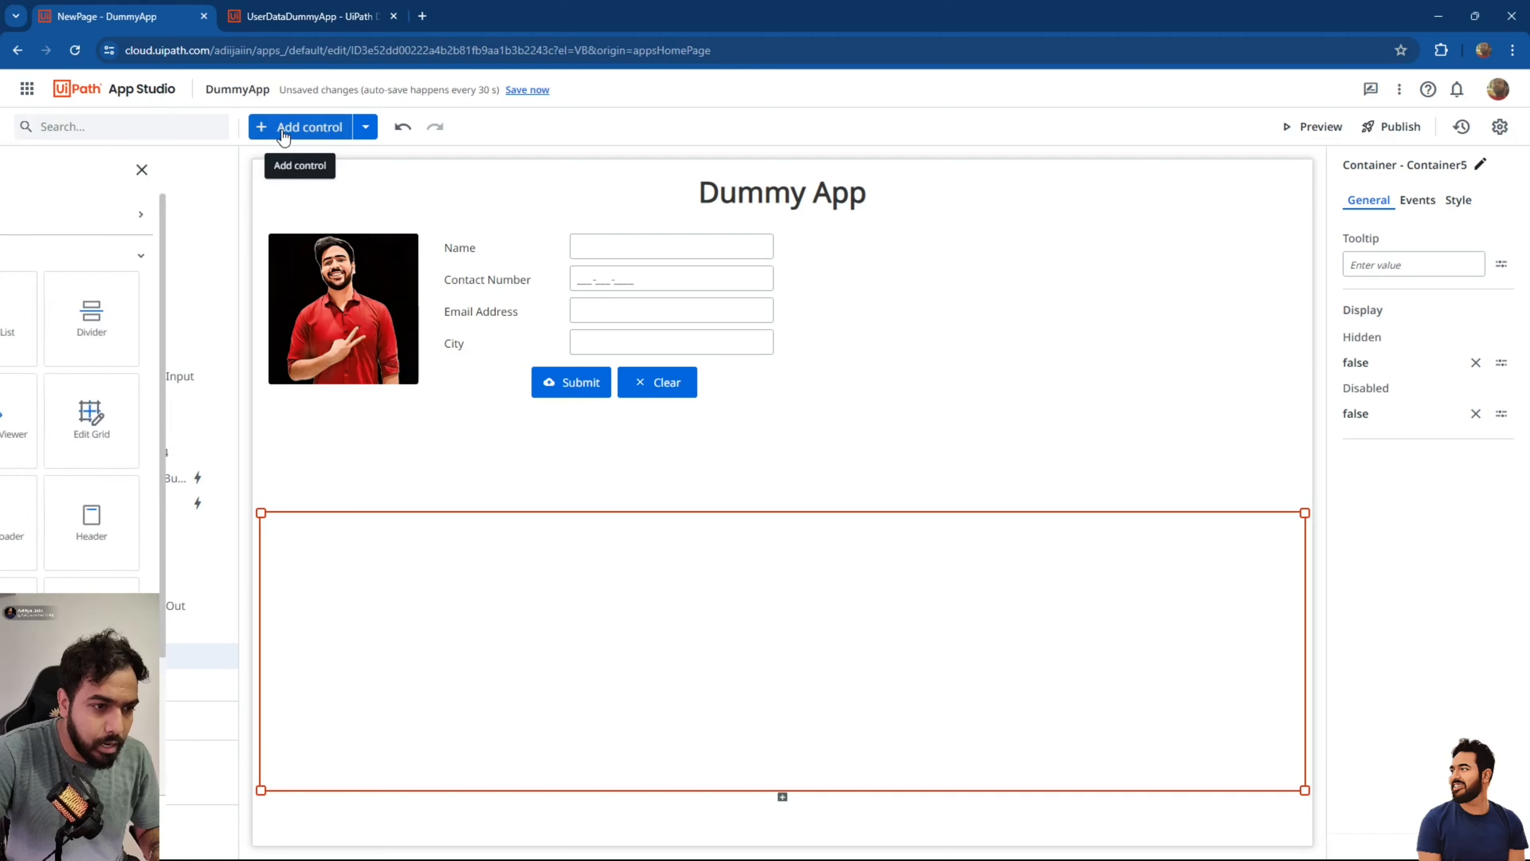
pyautogui.scroll(-3, 170, 614)
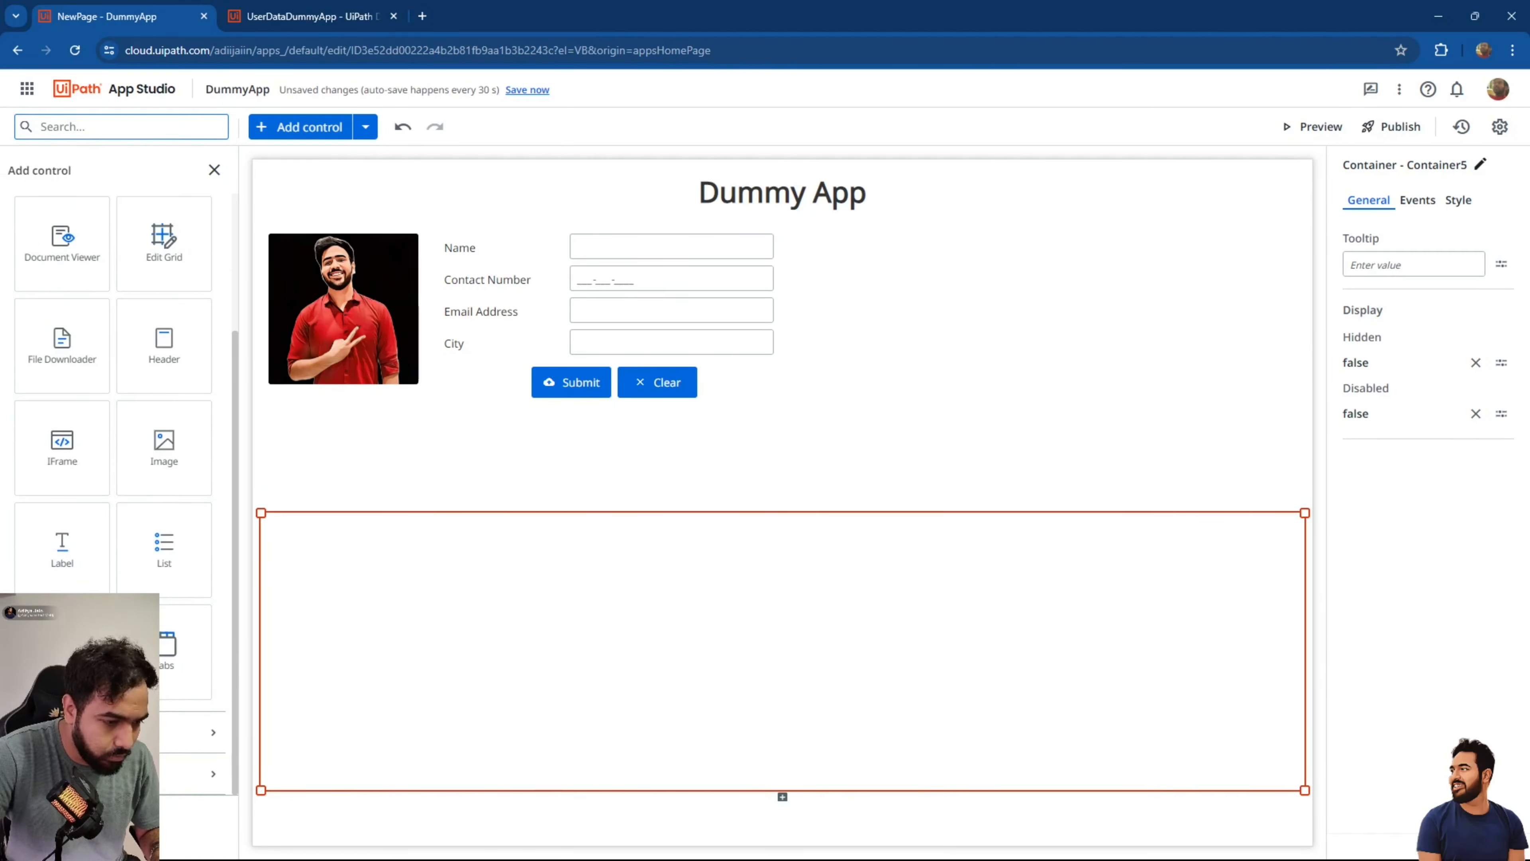
pyautogui.moveTo(62, 648); pyautogui.dragTo(403, 594)
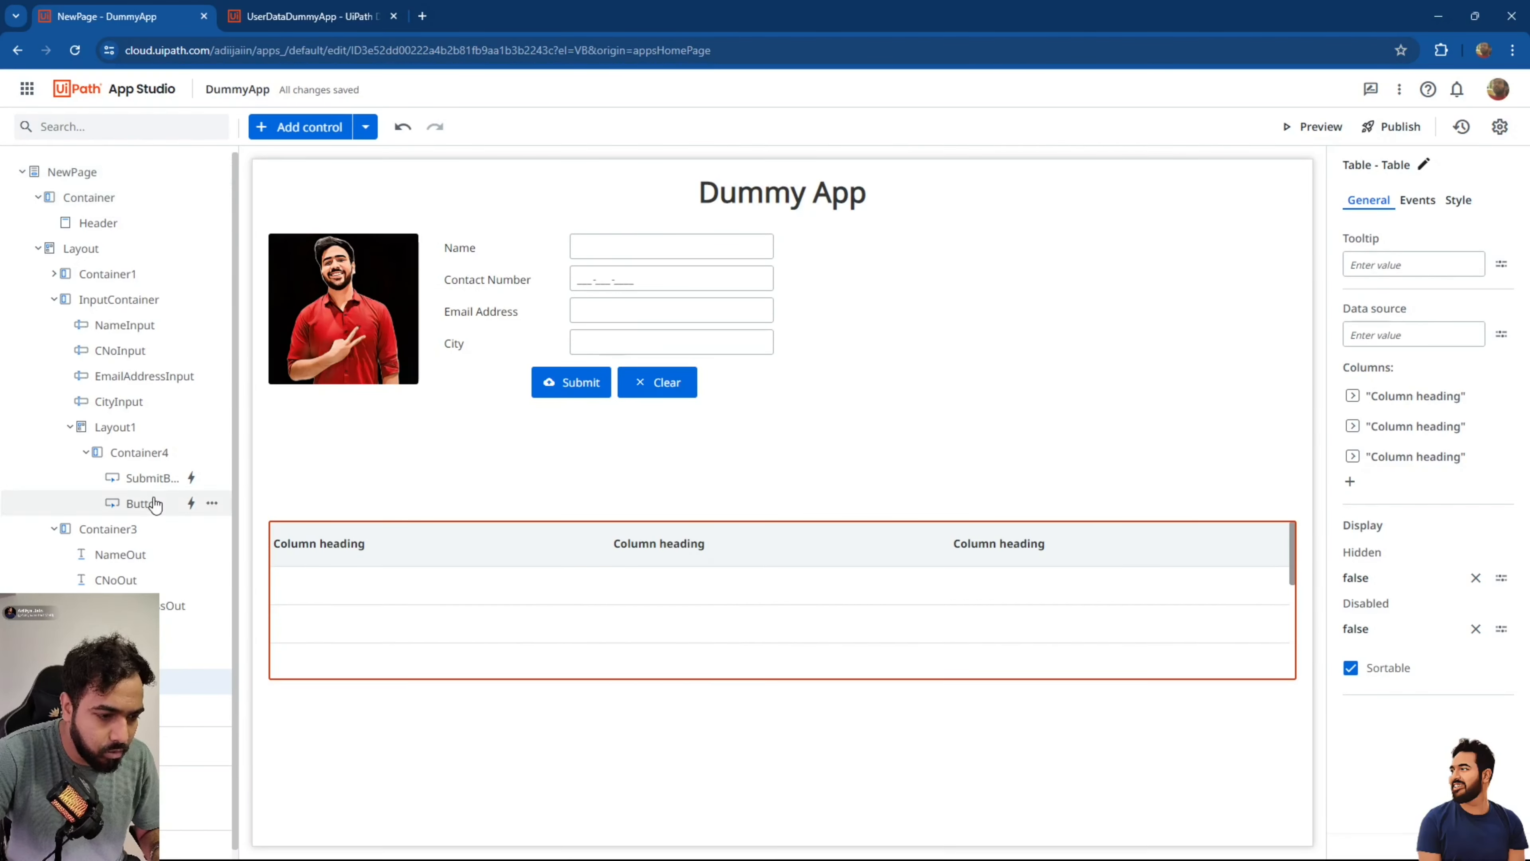
pyautogui.click(175, 174)
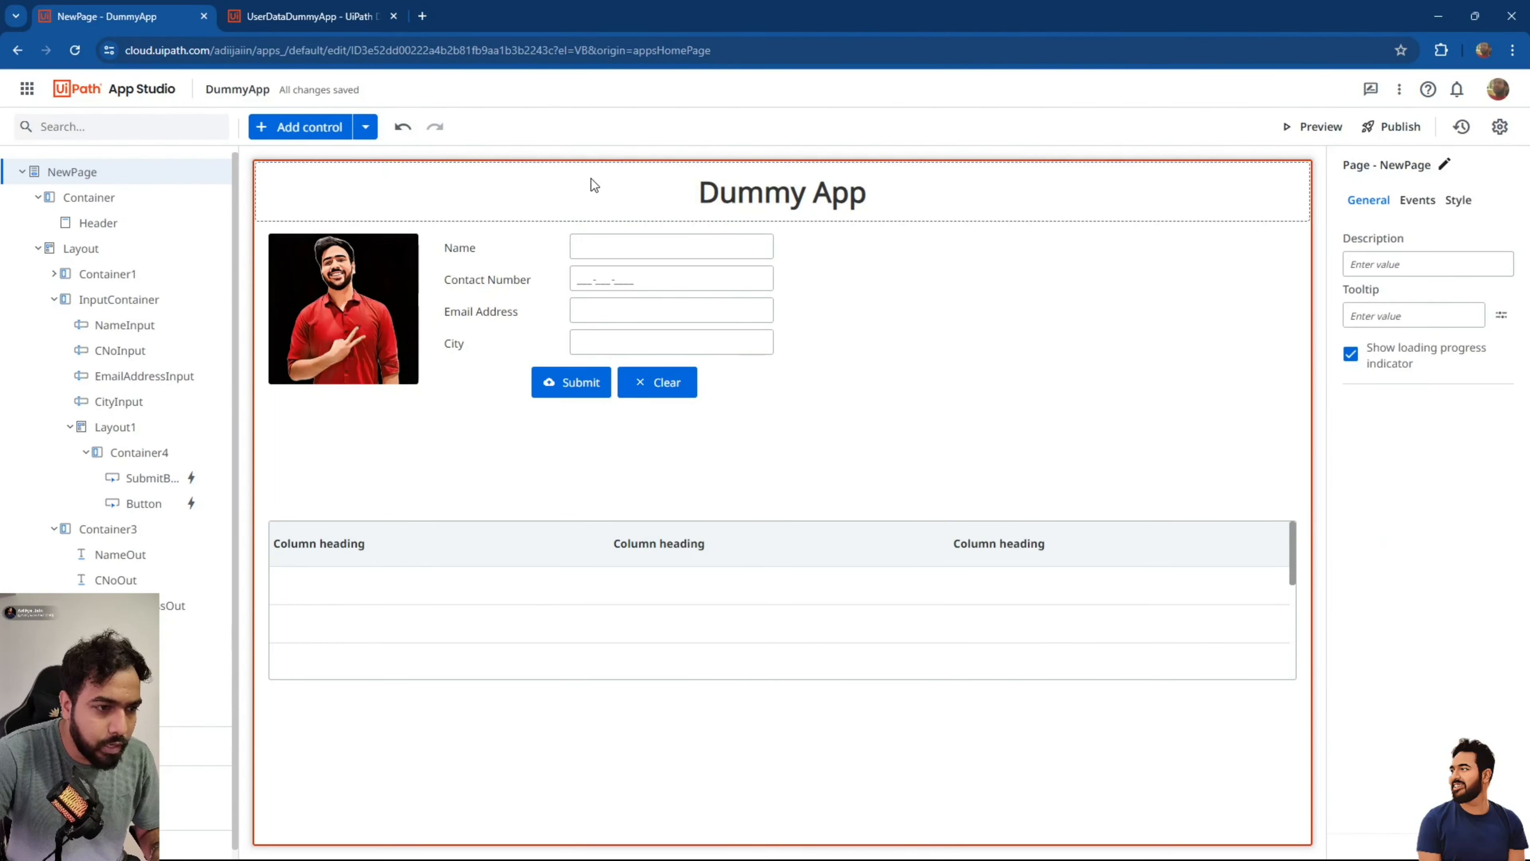
pyautogui.click(1418, 200)
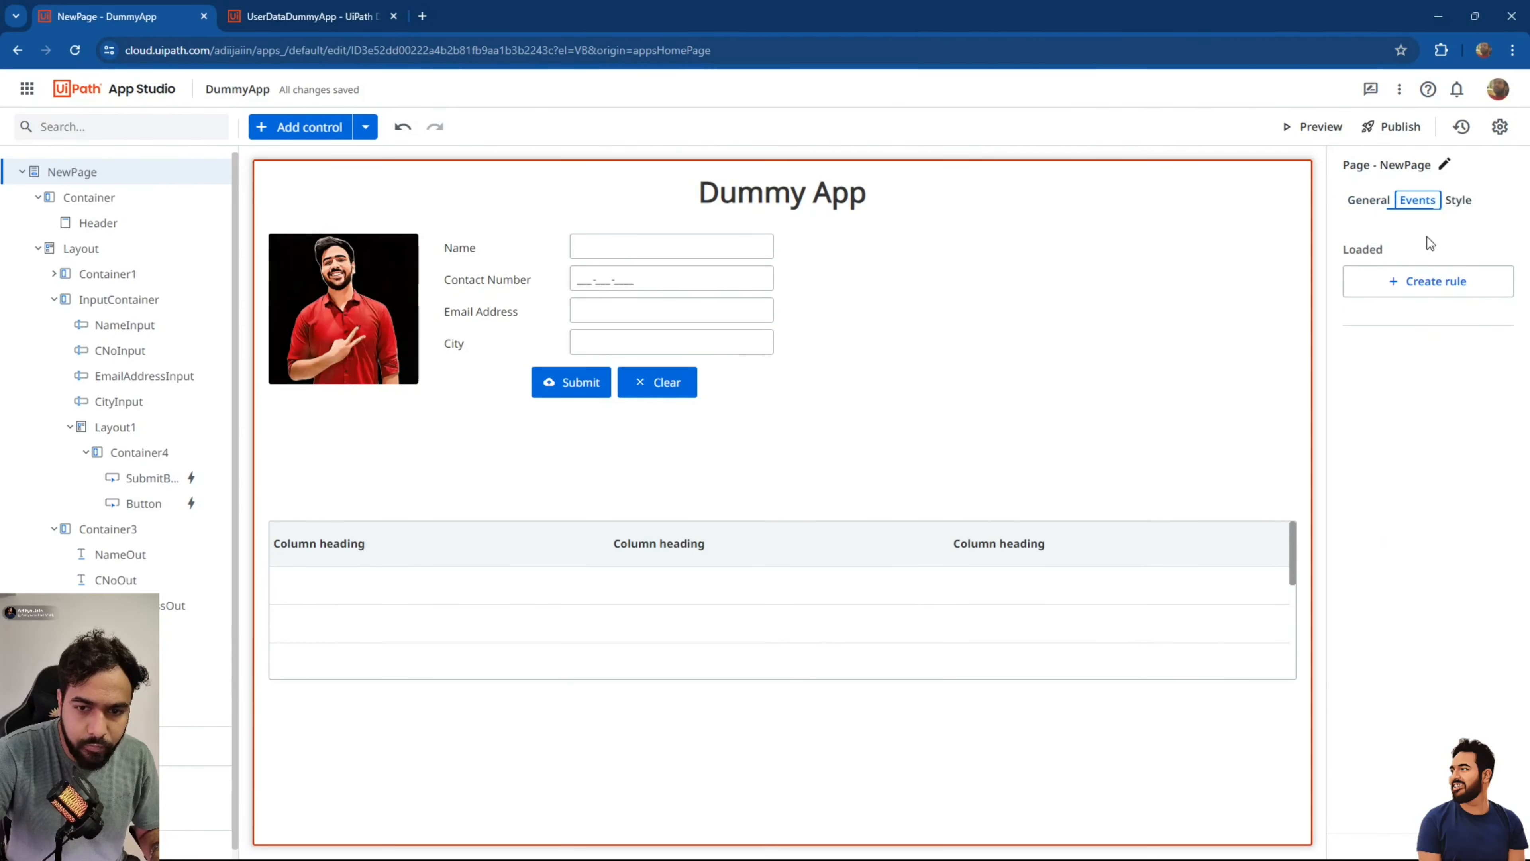
# Add a Set Value action to the page load rule and create ListSource variable List_Users.
pyautogui.click(1429, 280)
pyautogui.click(392, 236)
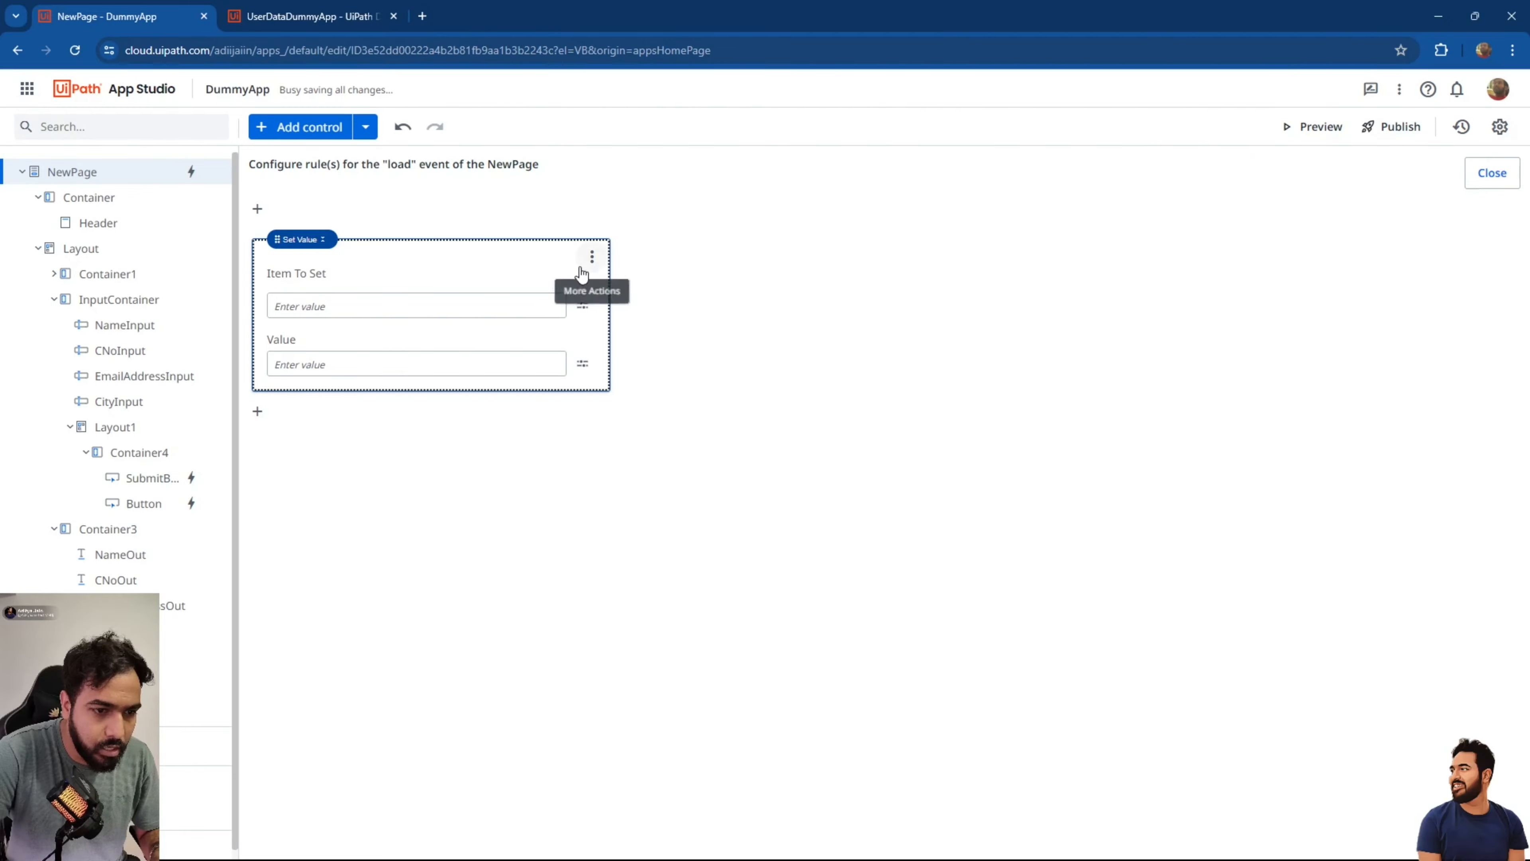
pyautogui.click(583, 305)
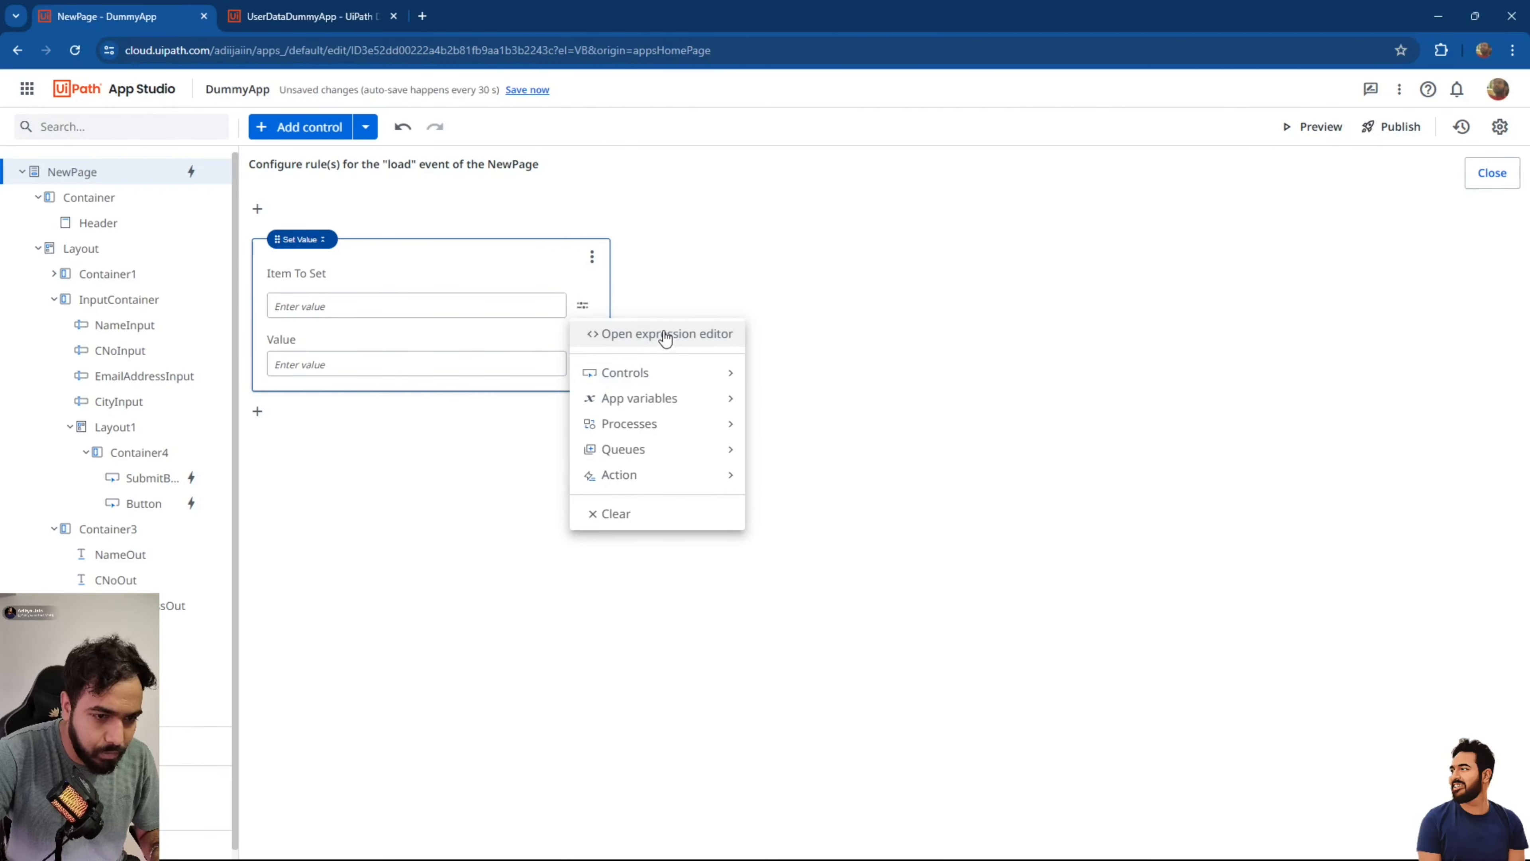
pyautogui.click(665, 332)
pyautogui.click(965, 294)
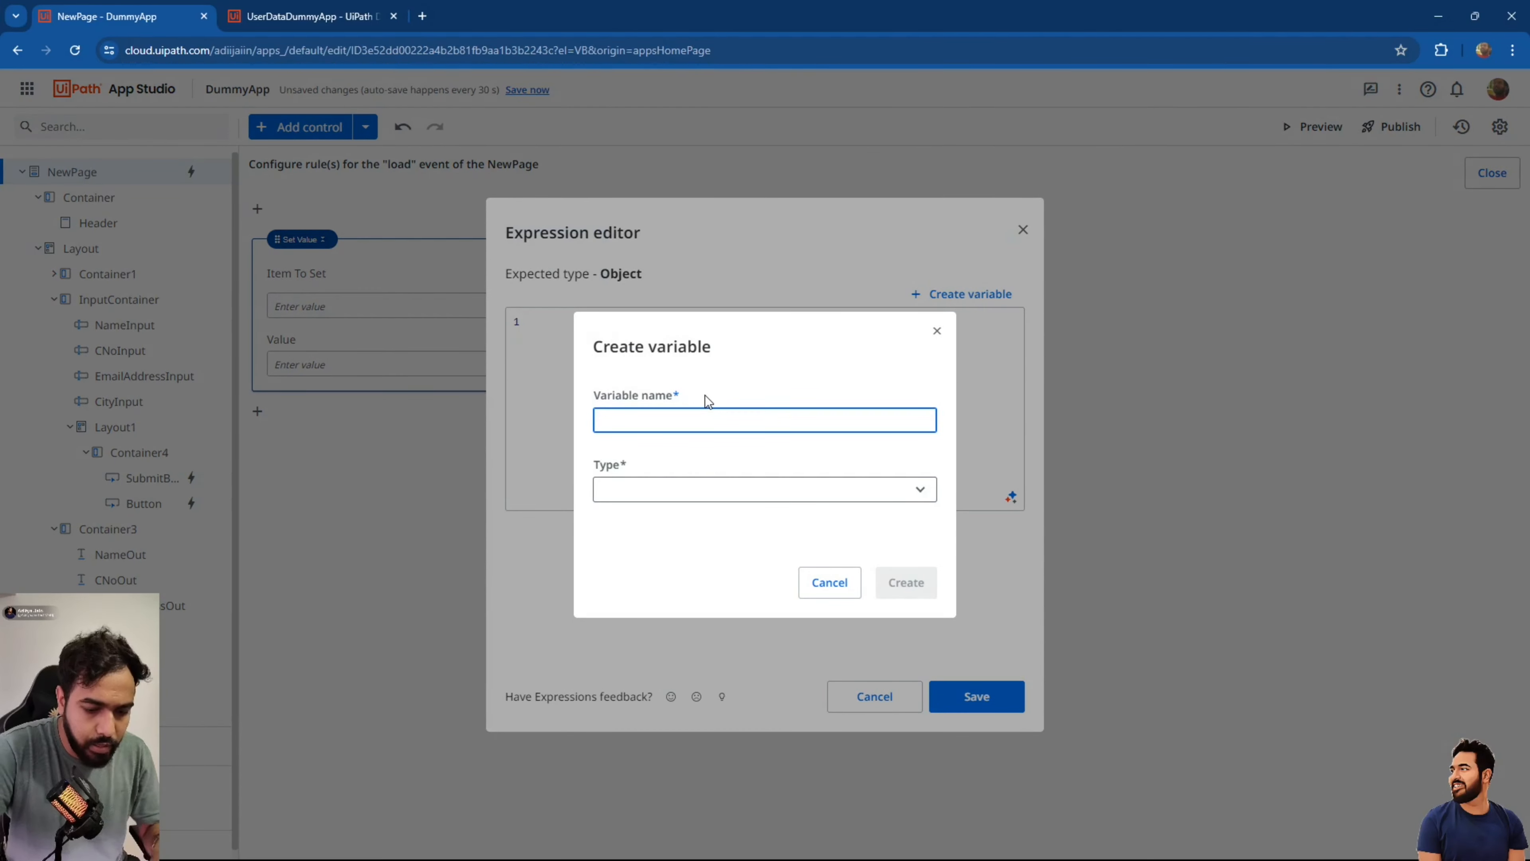
pyautogui.write('List_Users')
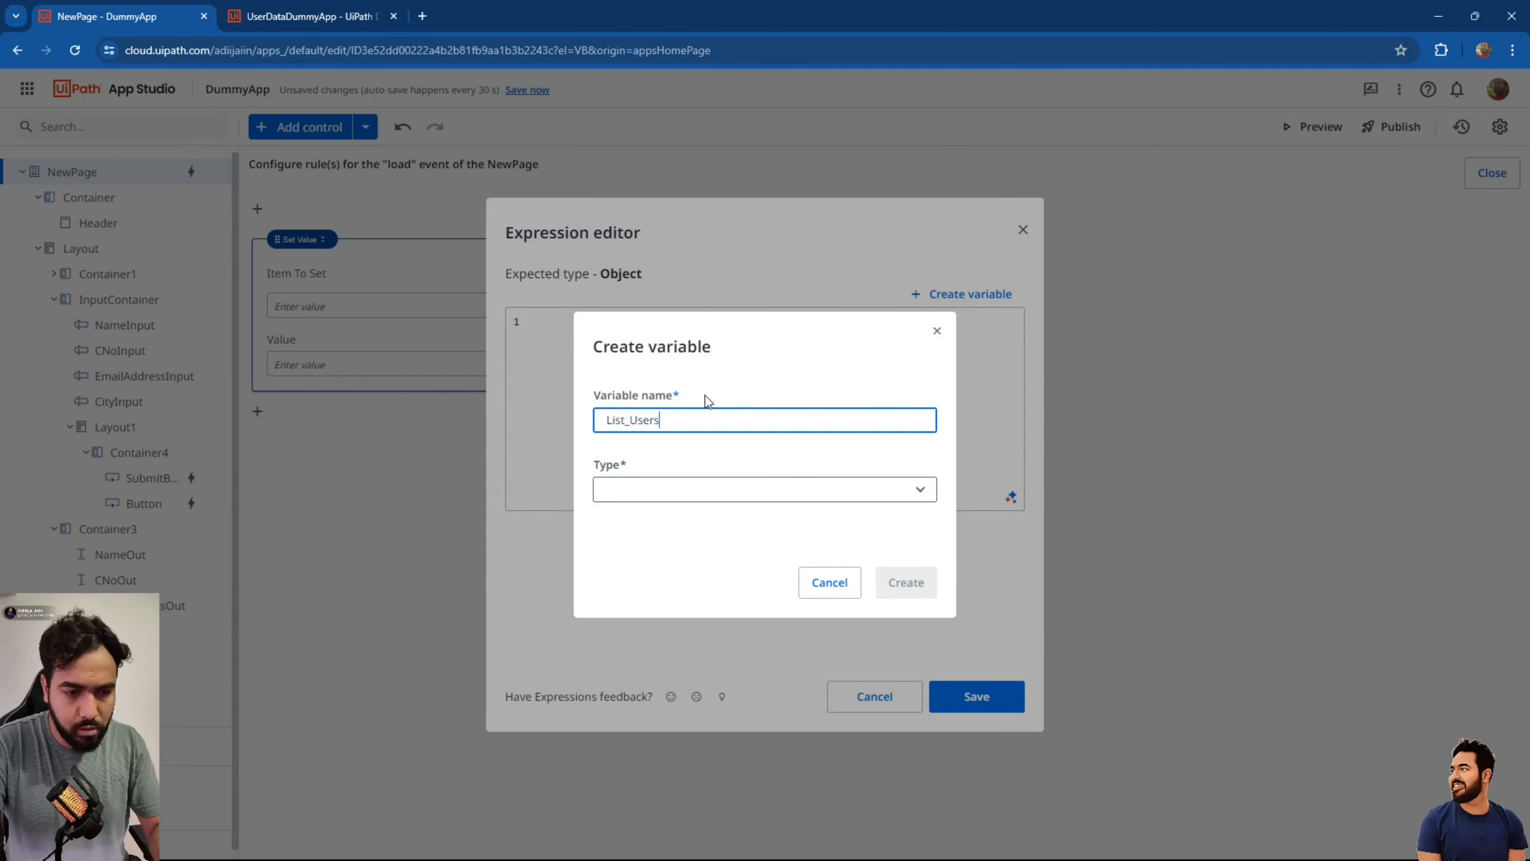
pyautogui.press('Tab')
pyautogui.write('list')
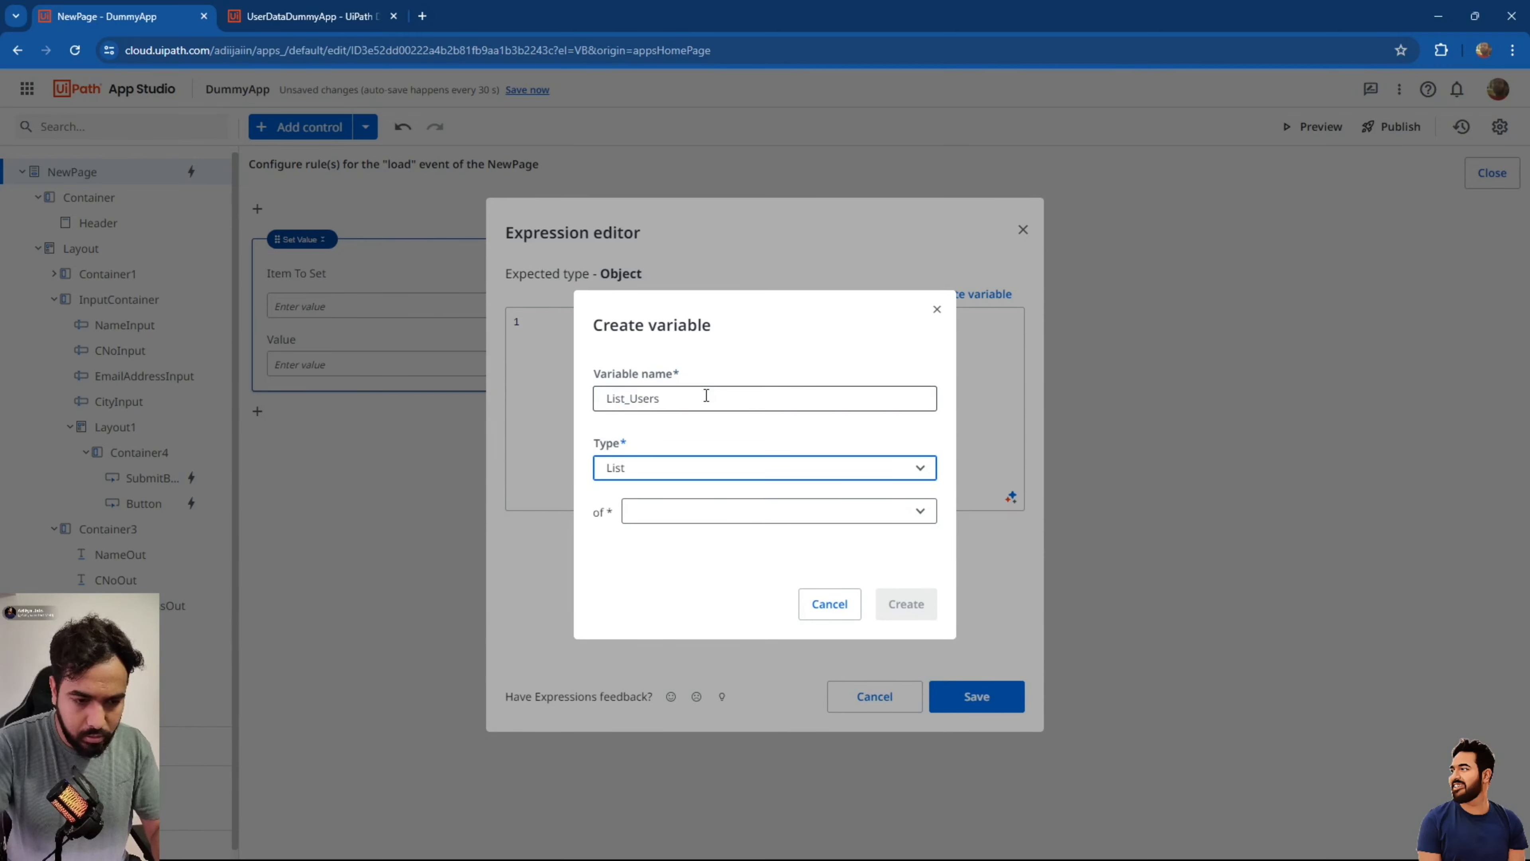
pyautogui.press('l')
pyautogui.press('l')
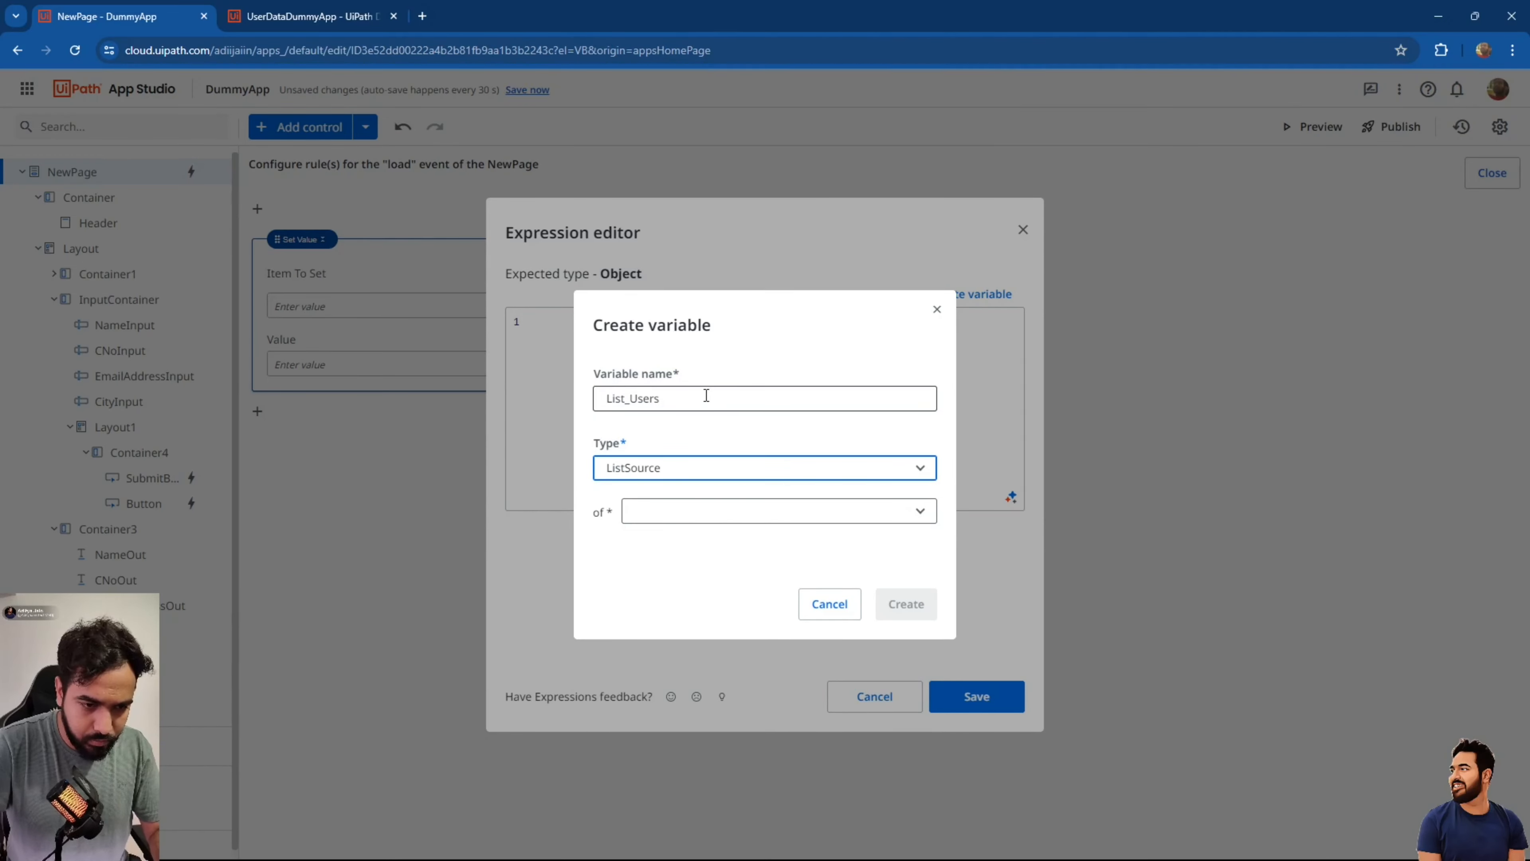
pyautogui.press('Tab')
pyautogui.press('u')
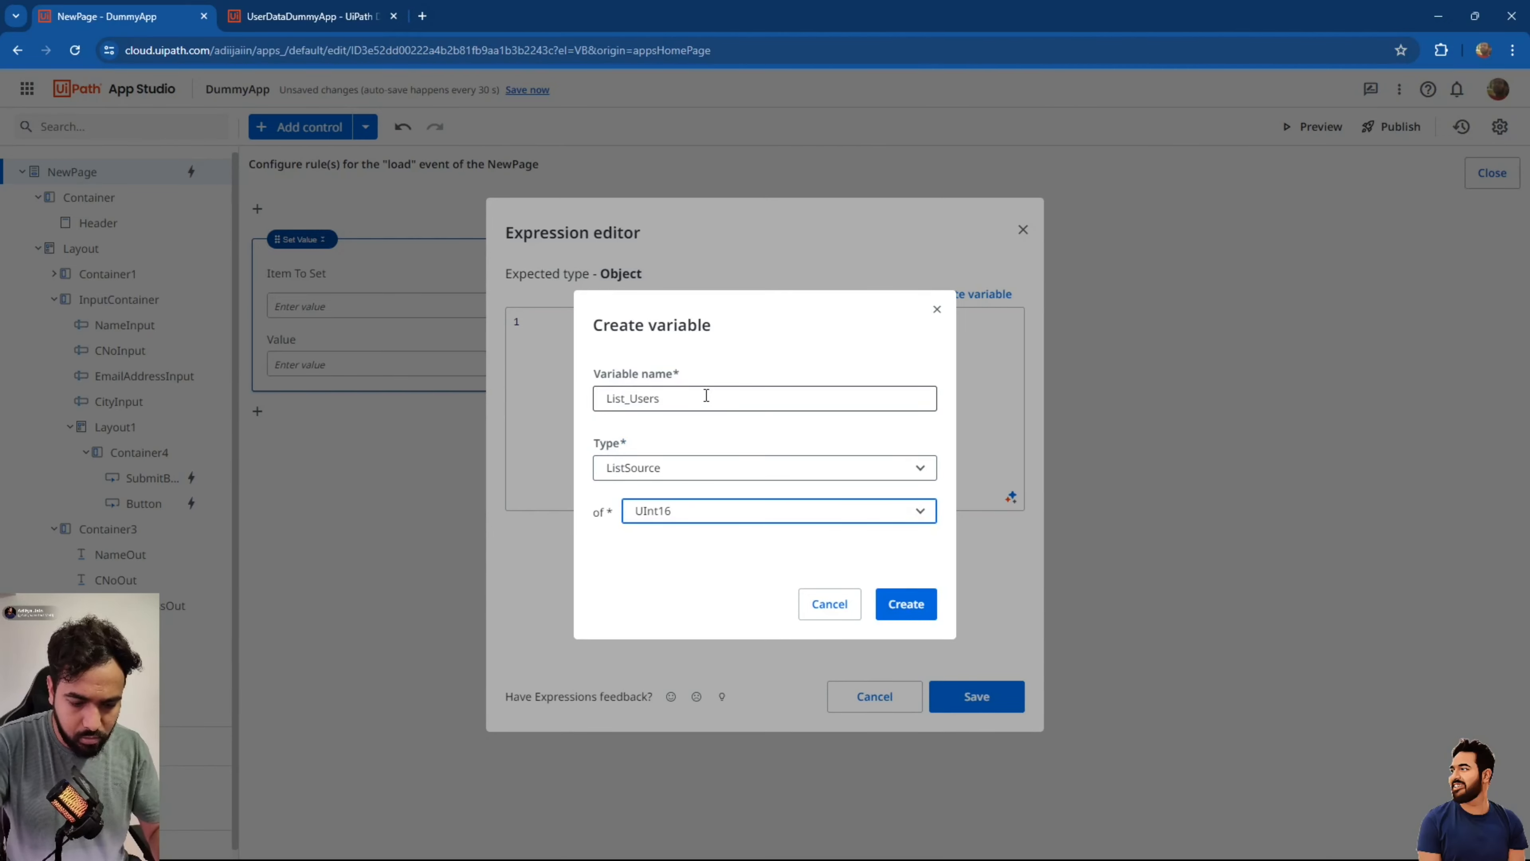
pyautogui.click(897, 597)
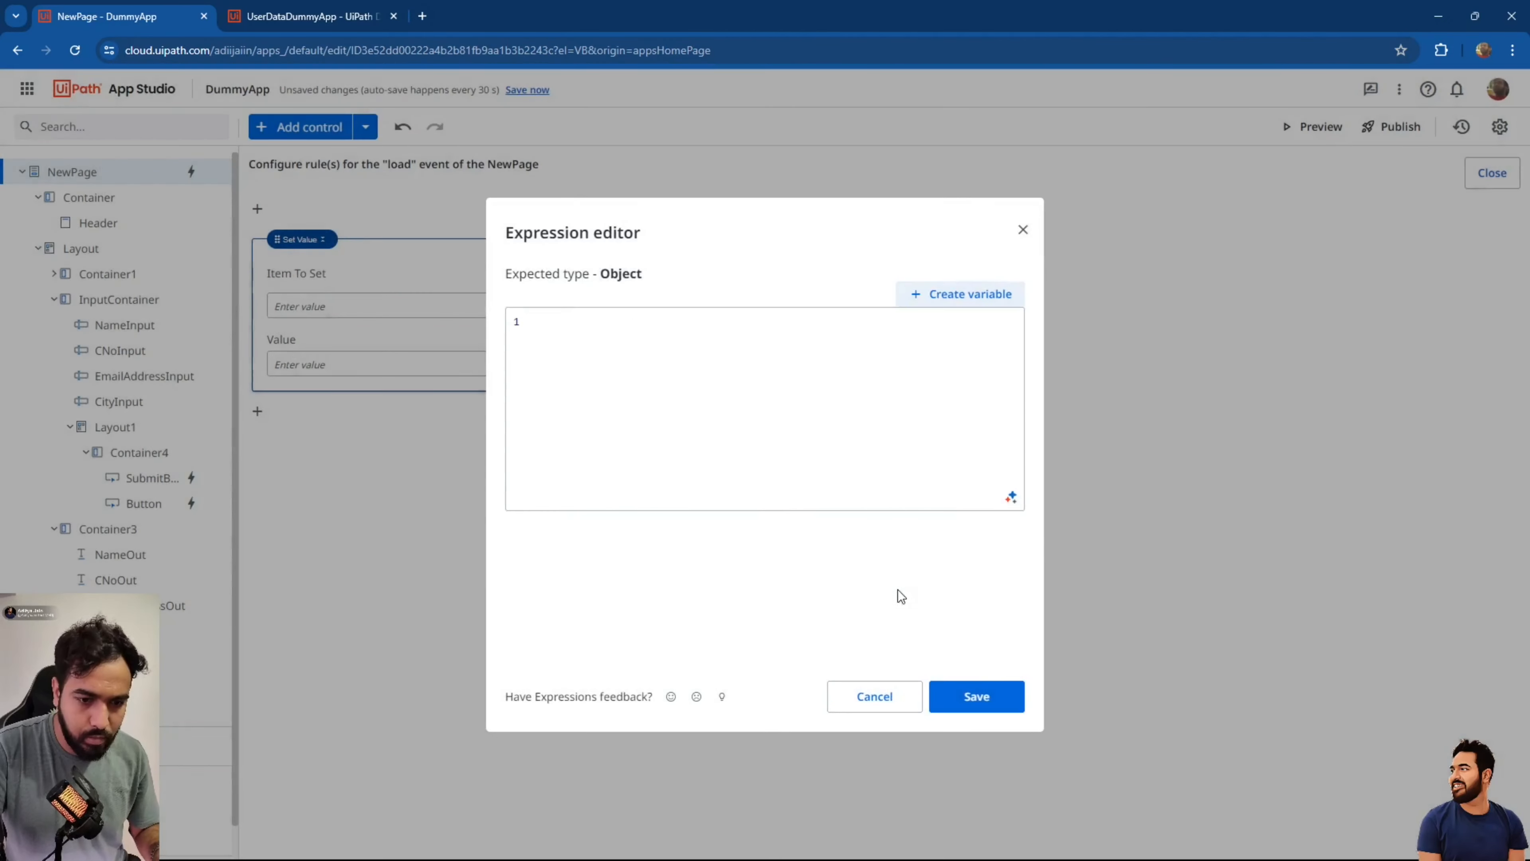
# Set List_Users to a query fetching UserDataDummyApp records and close the rule editor.
pyautogui.click(759, 417)
pyautogui.write('lis_')
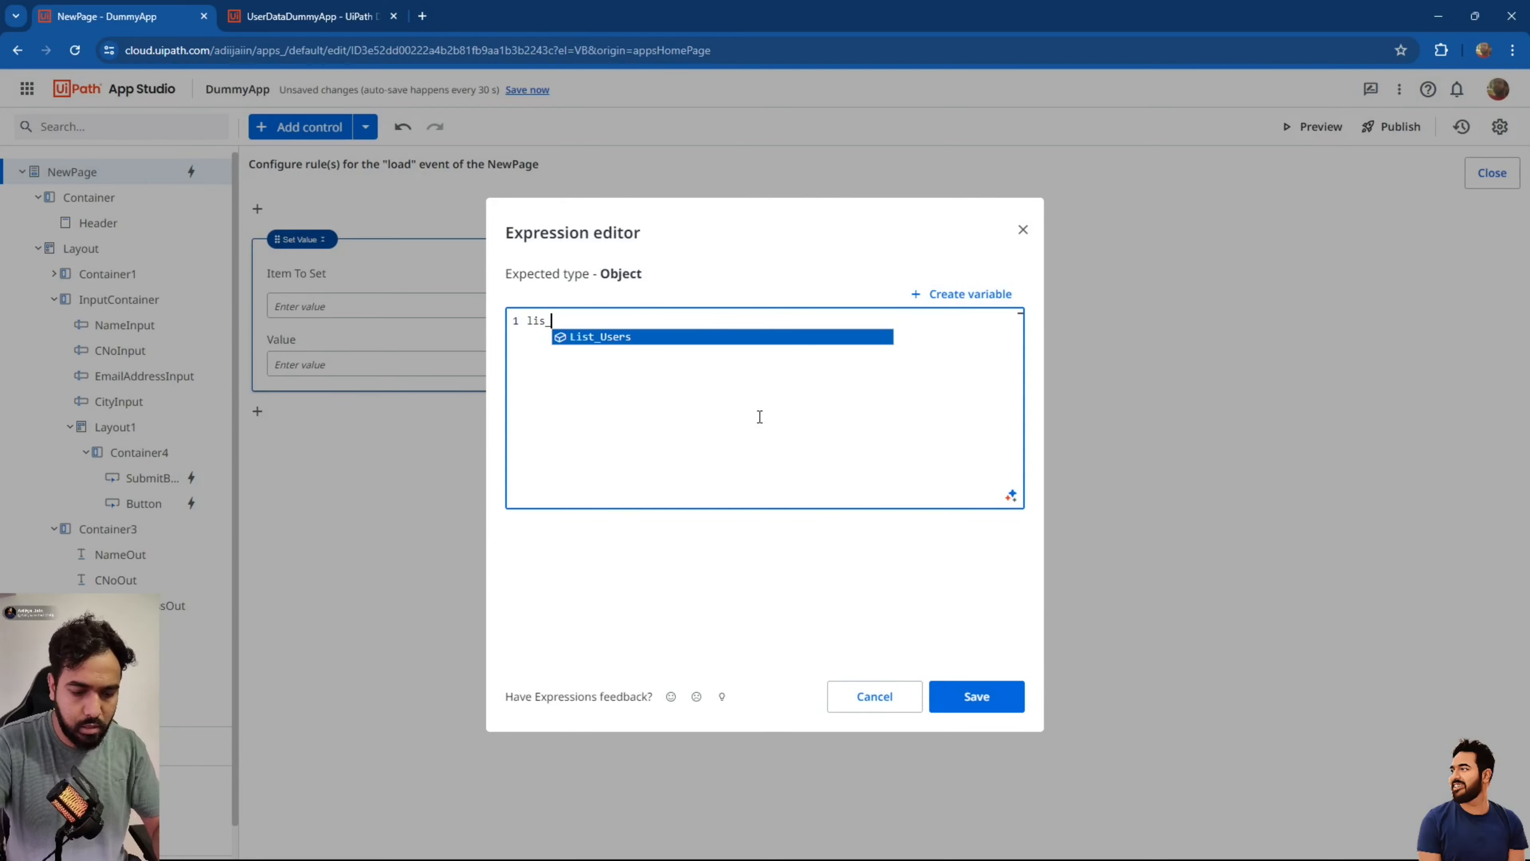
pyautogui.press('Return')
pyautogui.click(993, 711)
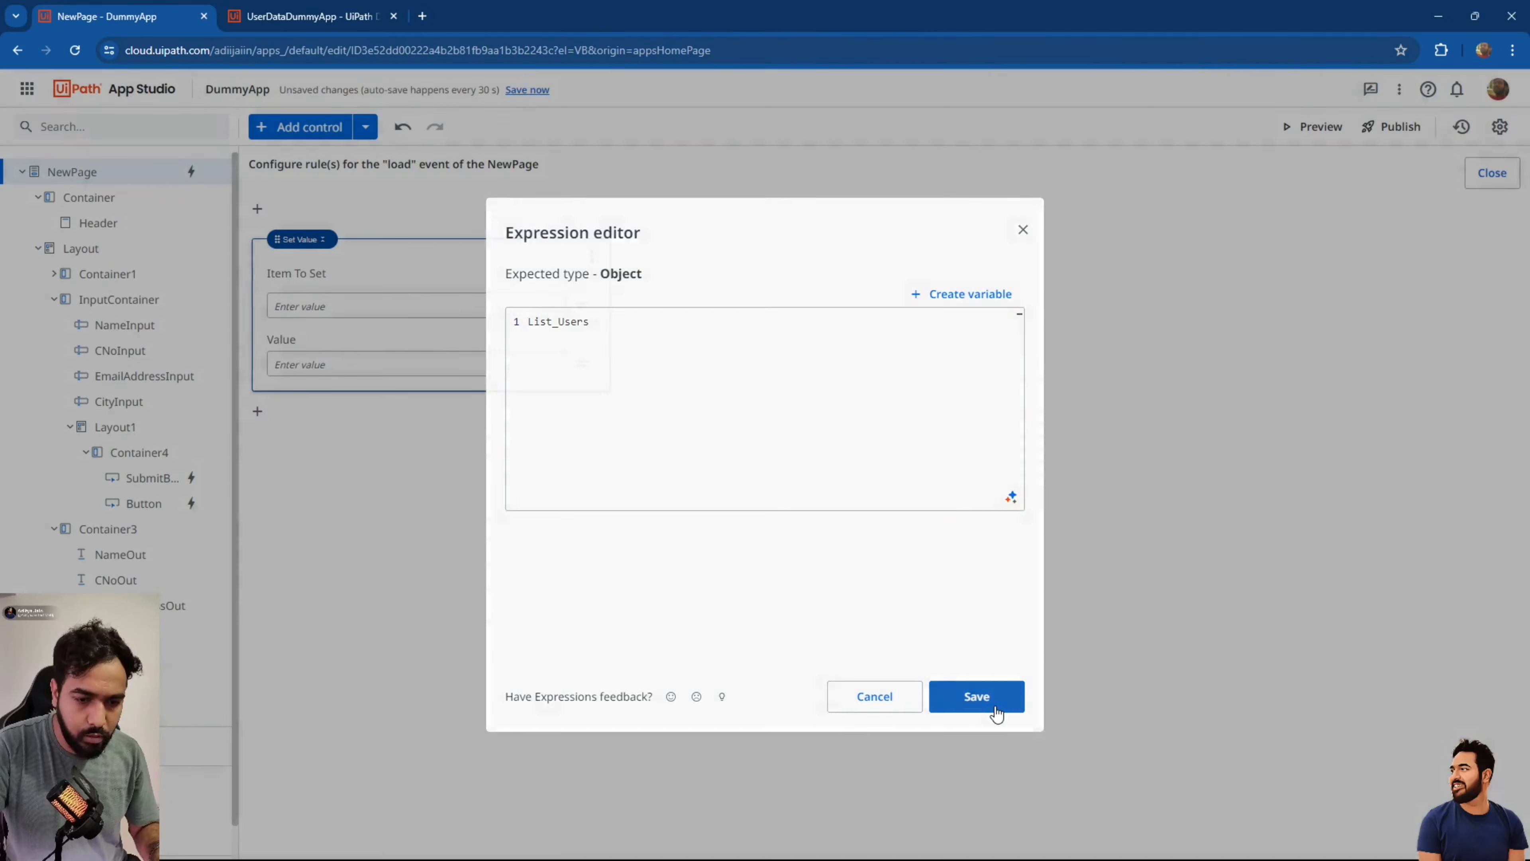
pyautogui.click(587, 366)
pyautogui.click(649, 414)
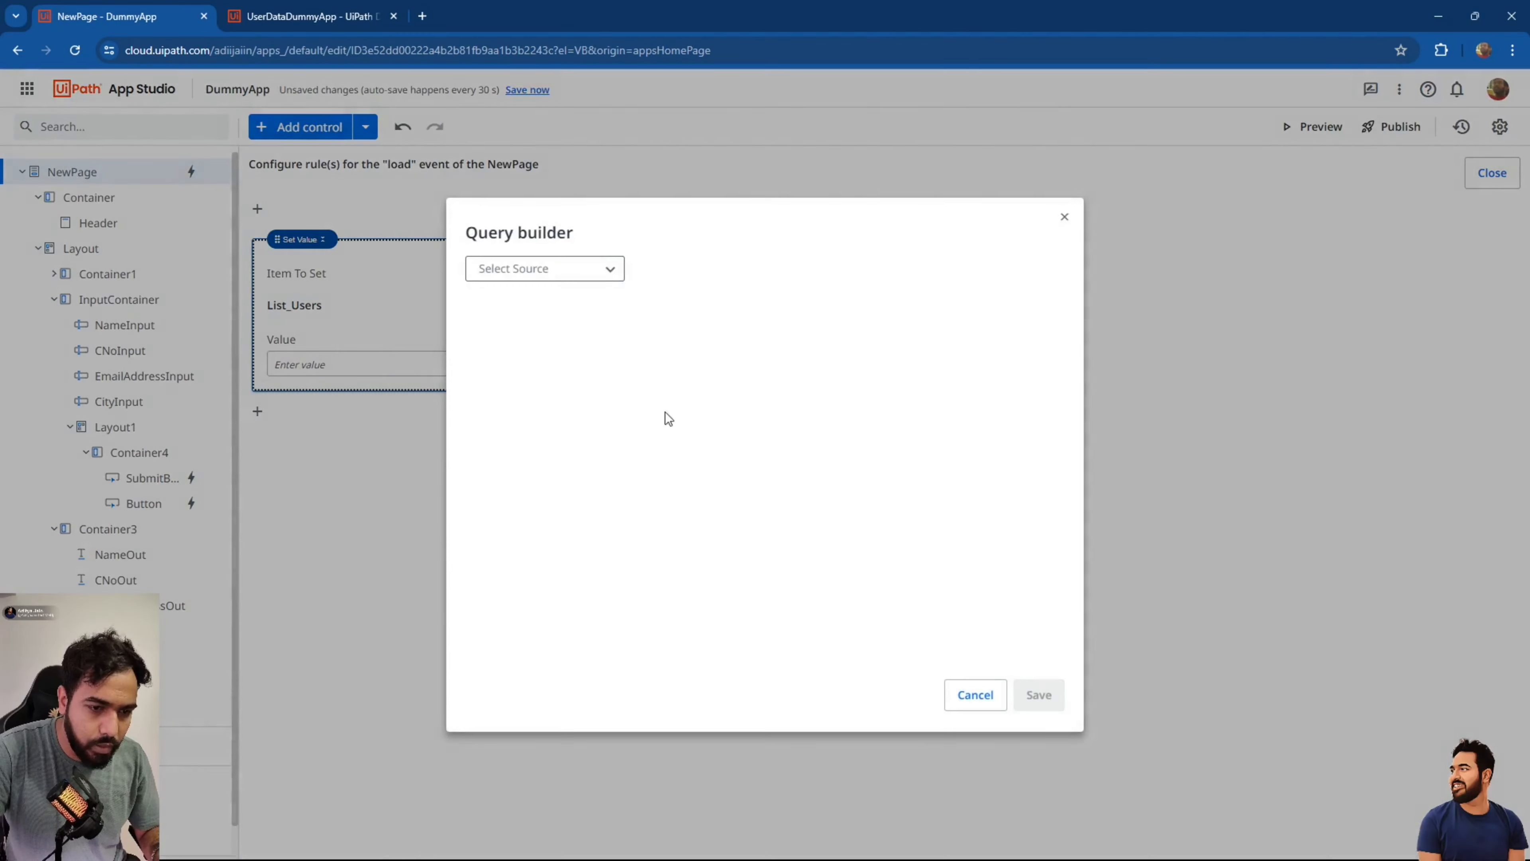
pyautogui.click(579, 272)
pyautogui.click(577, 297)
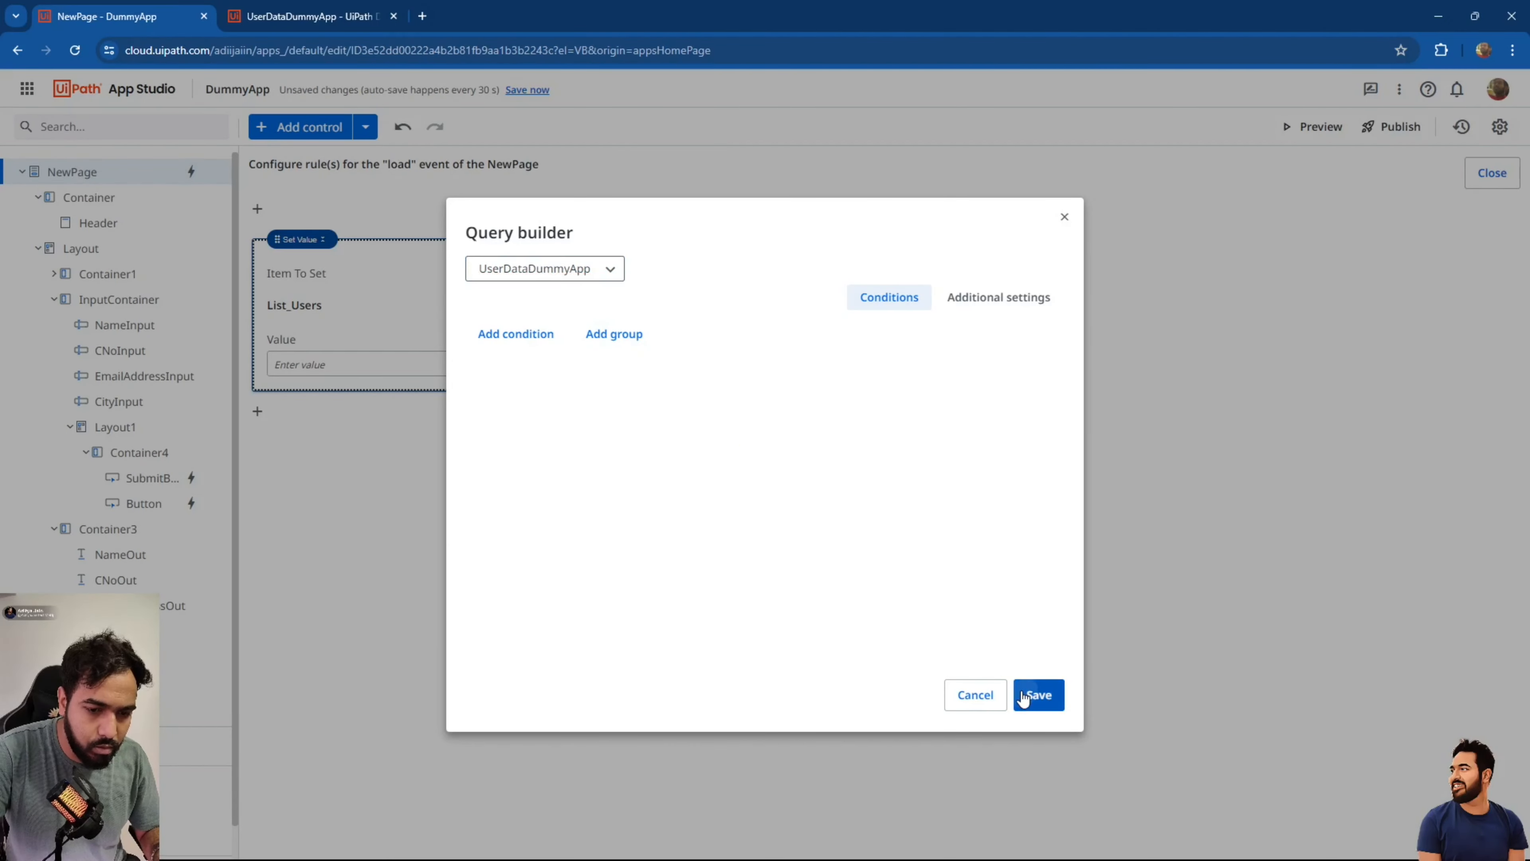
pyautogui.click(1036, 695)
pyautogui.click(1492, 176)
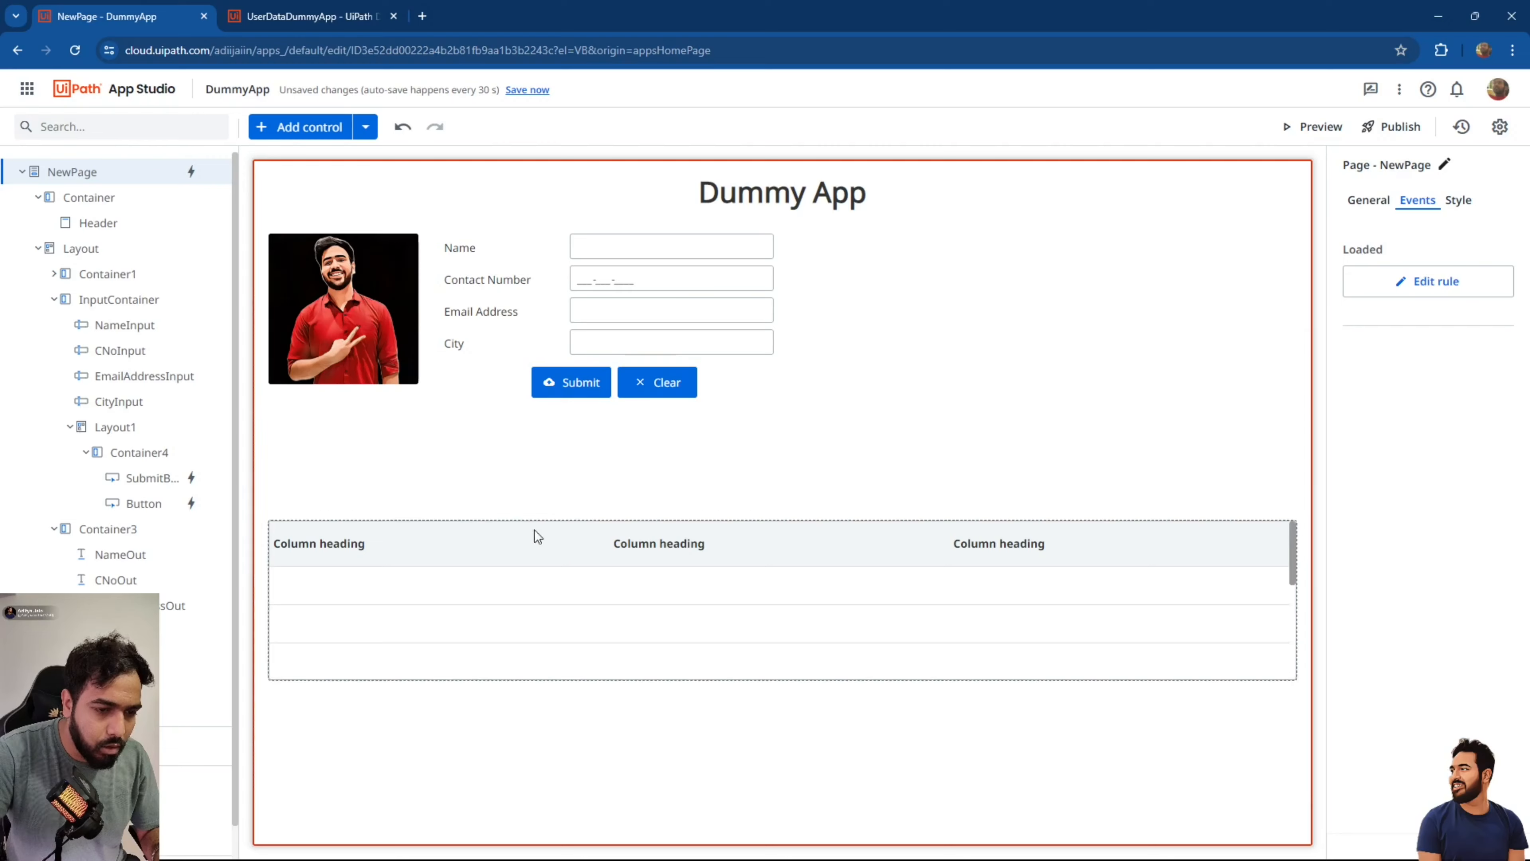
# Bind the table to List_Users, moving the Name column first and City last.
pyautogui.click(565, 533)
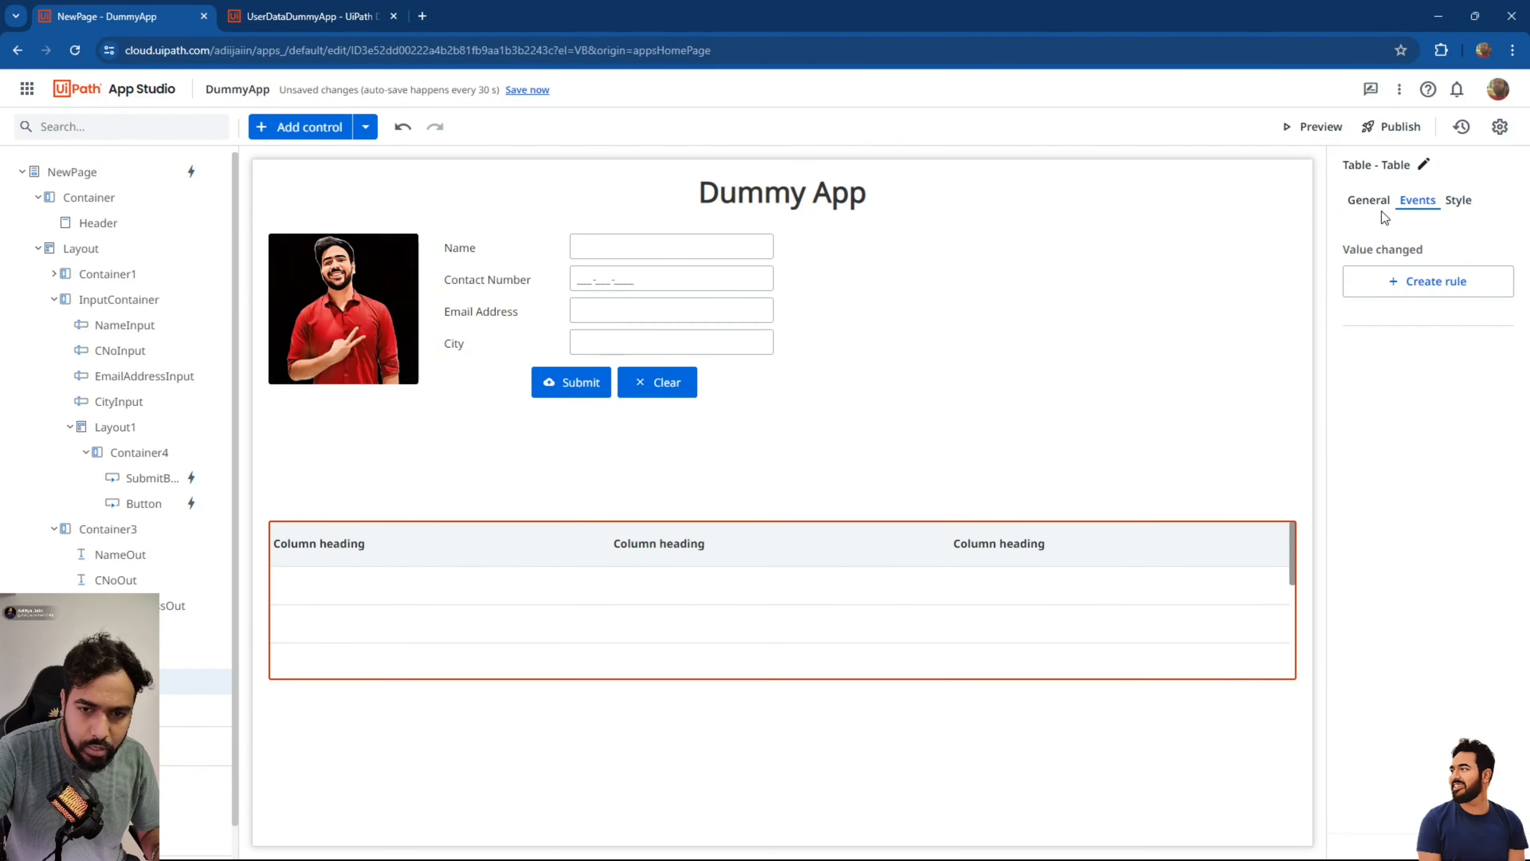
pyautogui.click(1368, 200)
pyautogui.click(1500, 334)
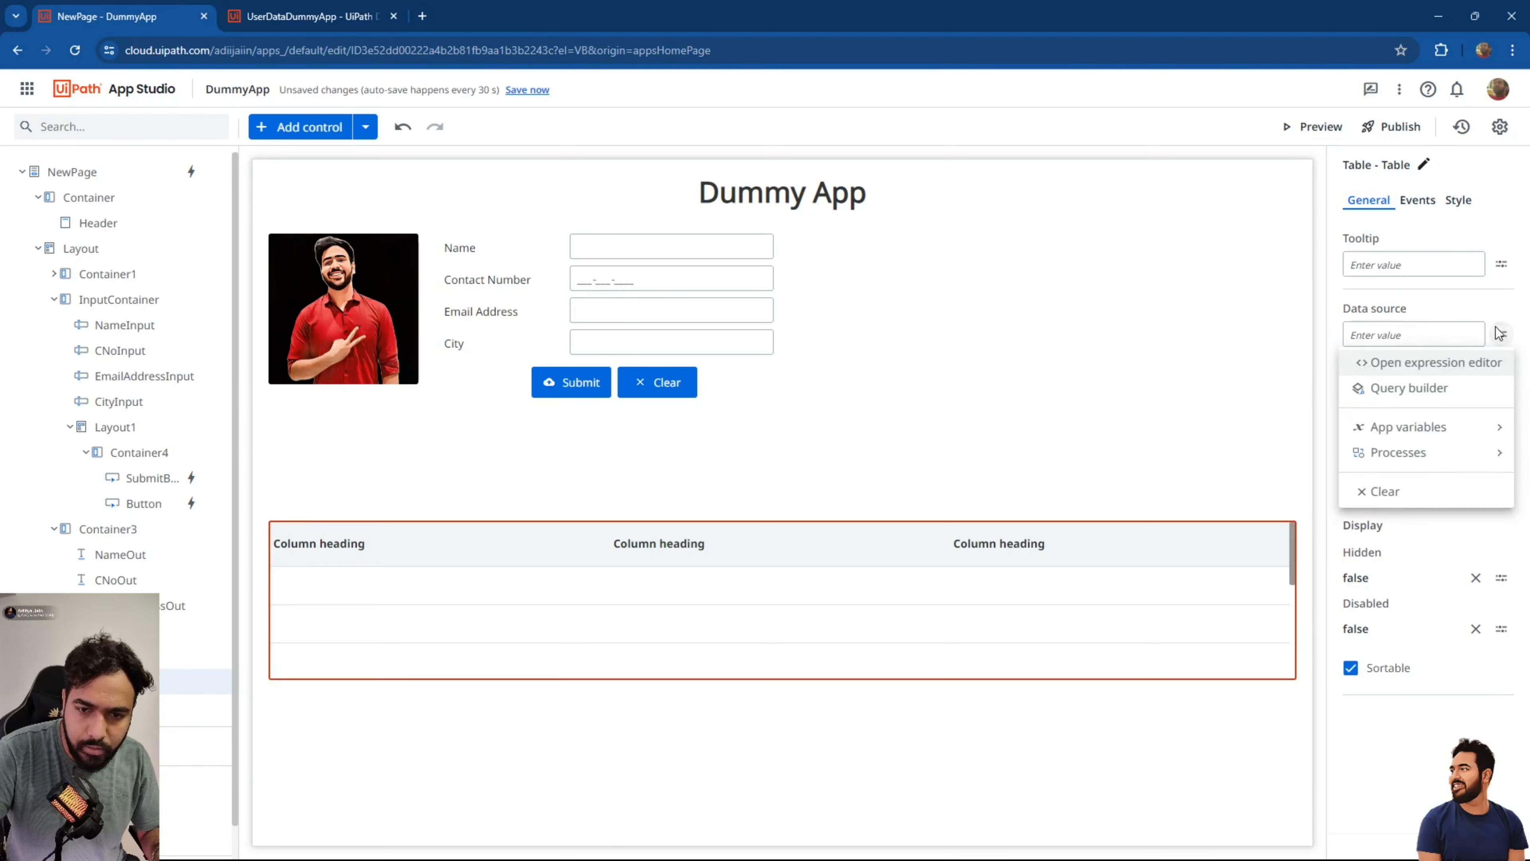
pyautogui.click(1443, 429)
pyautogui.click(1213, 430)
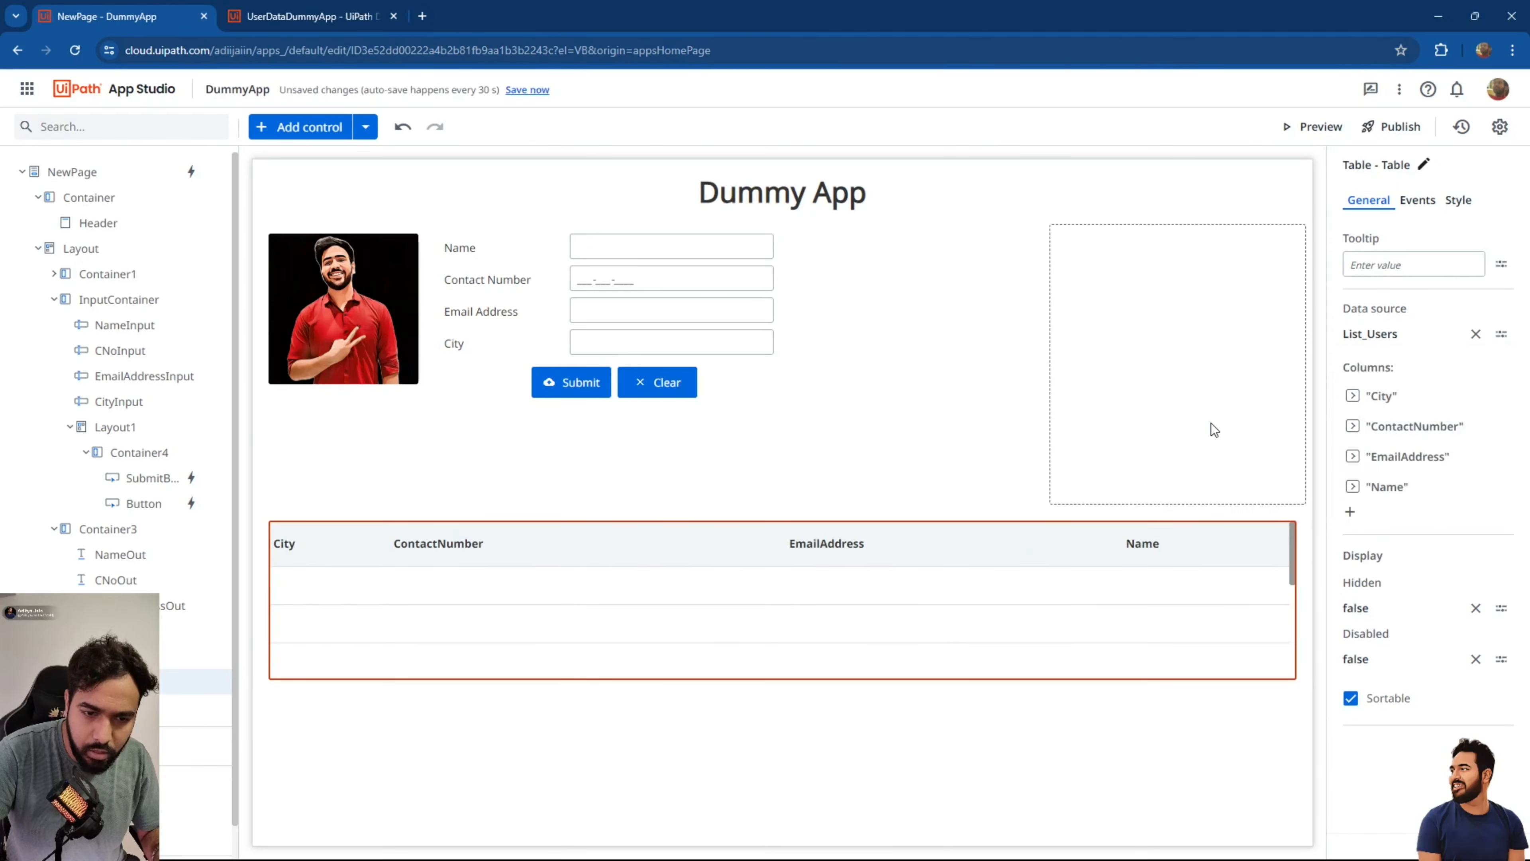
pyautogui.moveTo(1349, 488); pyautogui.dragTo(1357, 422)
pyautogui.moveTo(1356, 432); pyautogui.dragTo(1356, 500)
# Rename the column headings to 'Contact Number' and 'Email Address'.
pyautogui.click(1410, 428)
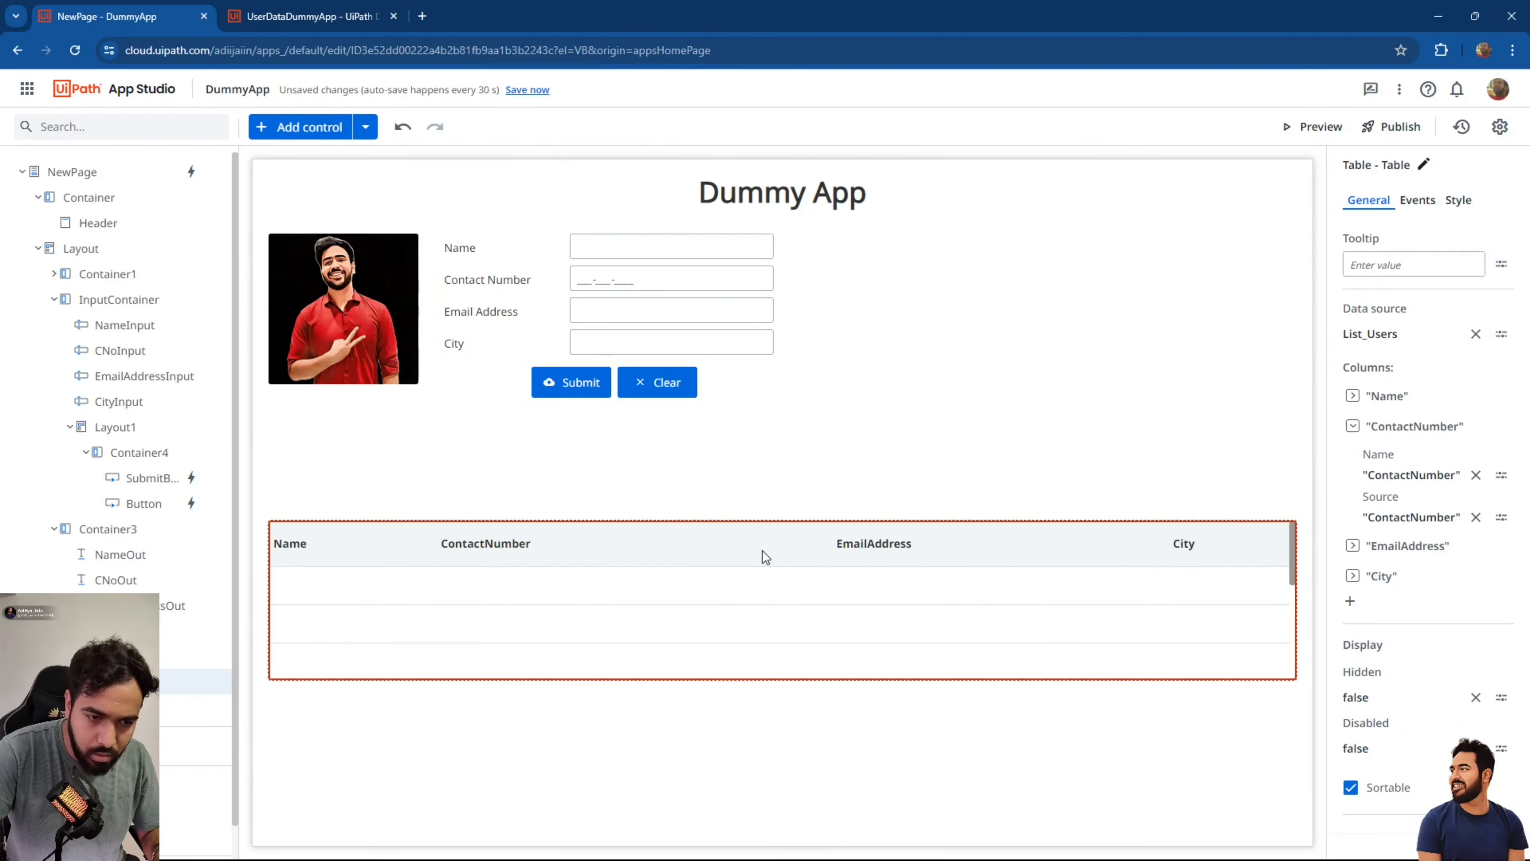
pyautogui.click(1422, 471)
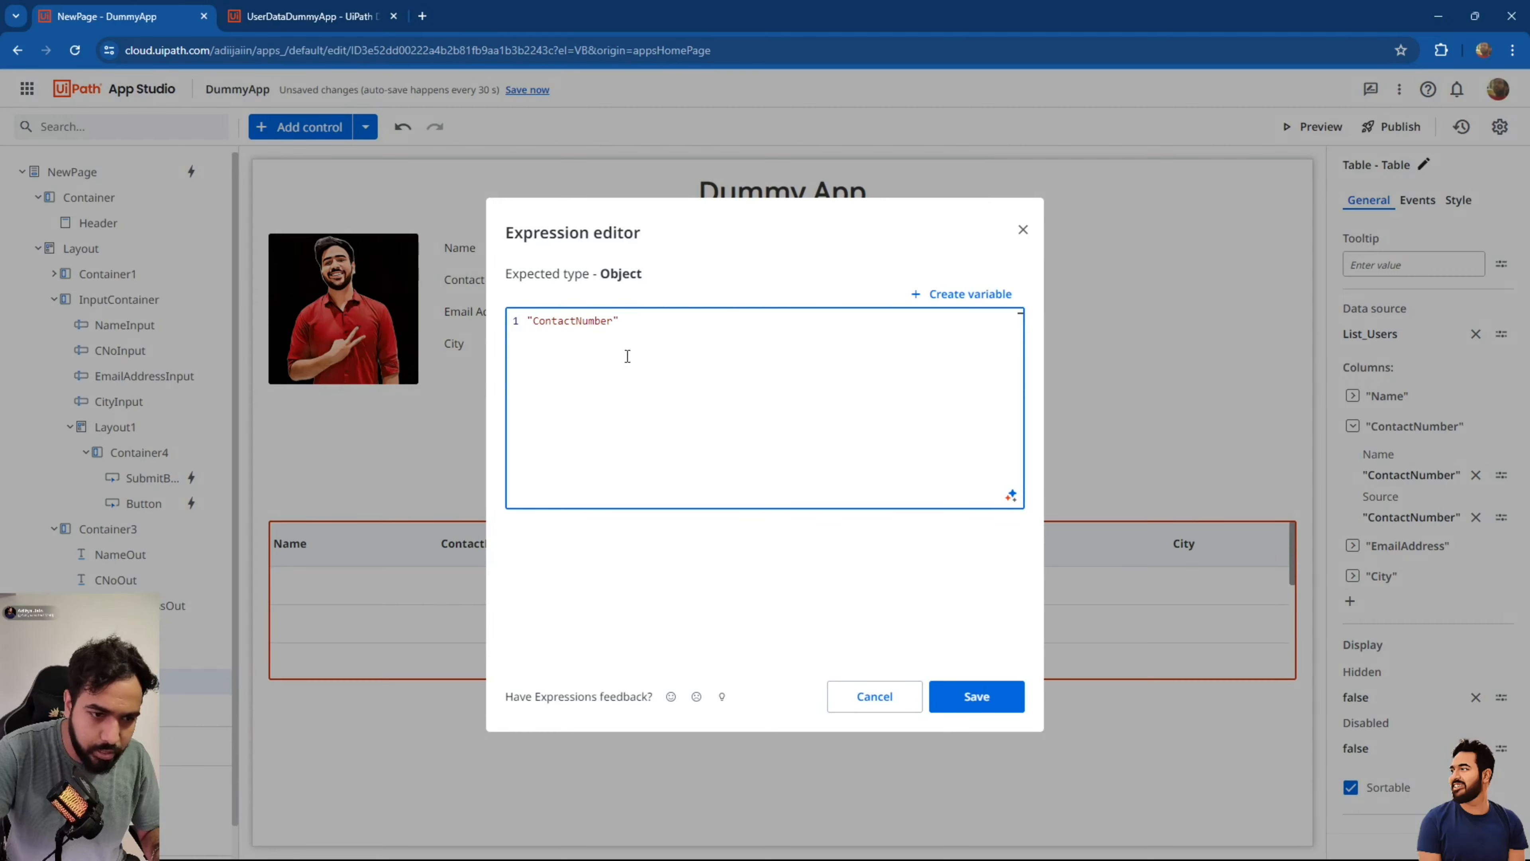
pyautogui.click(573, 320)
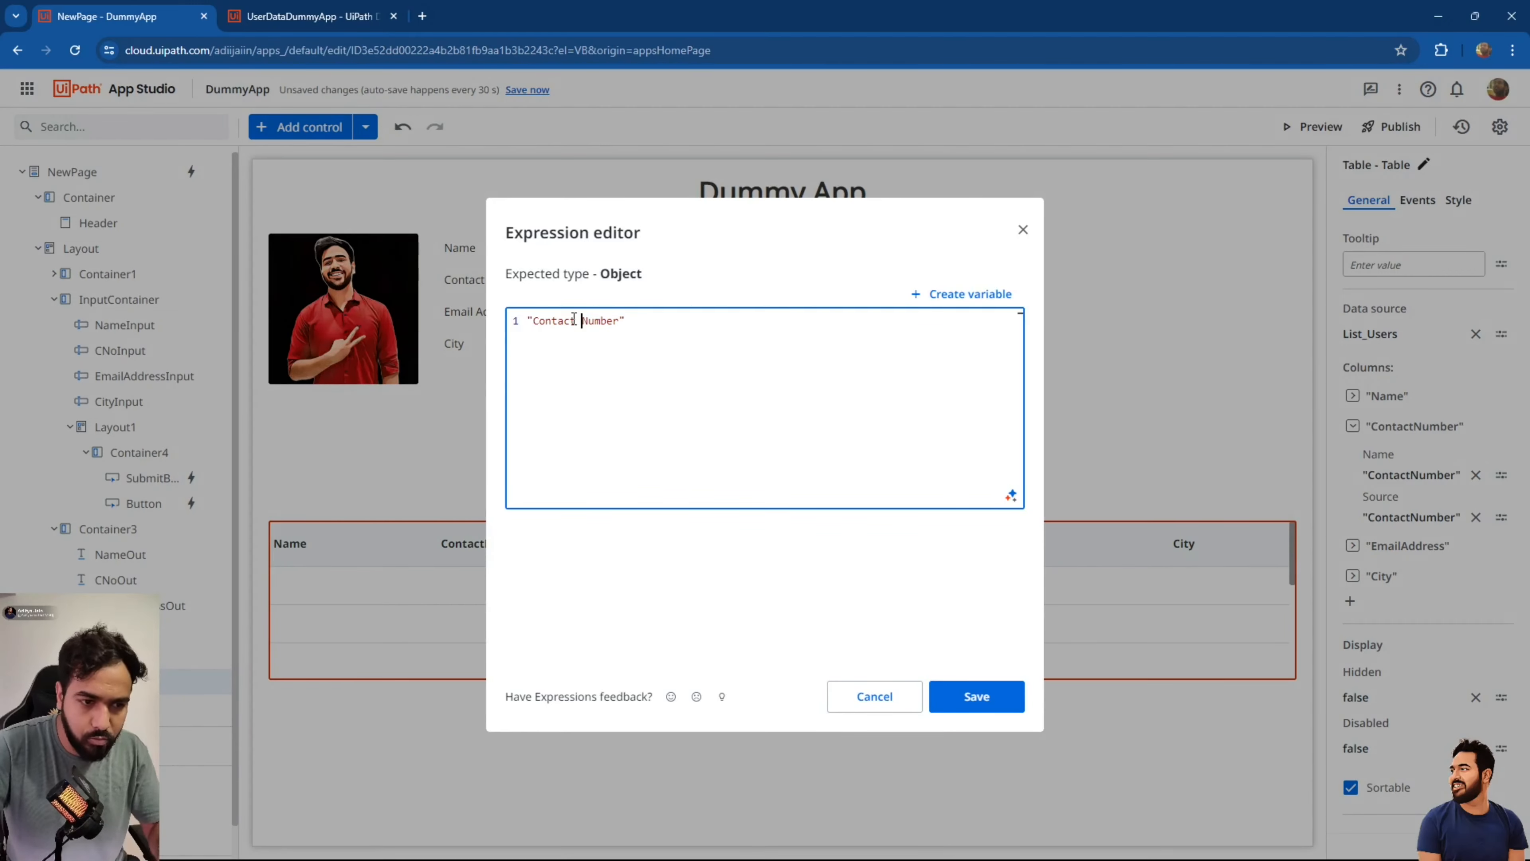
pyautogui.click(975, 697)
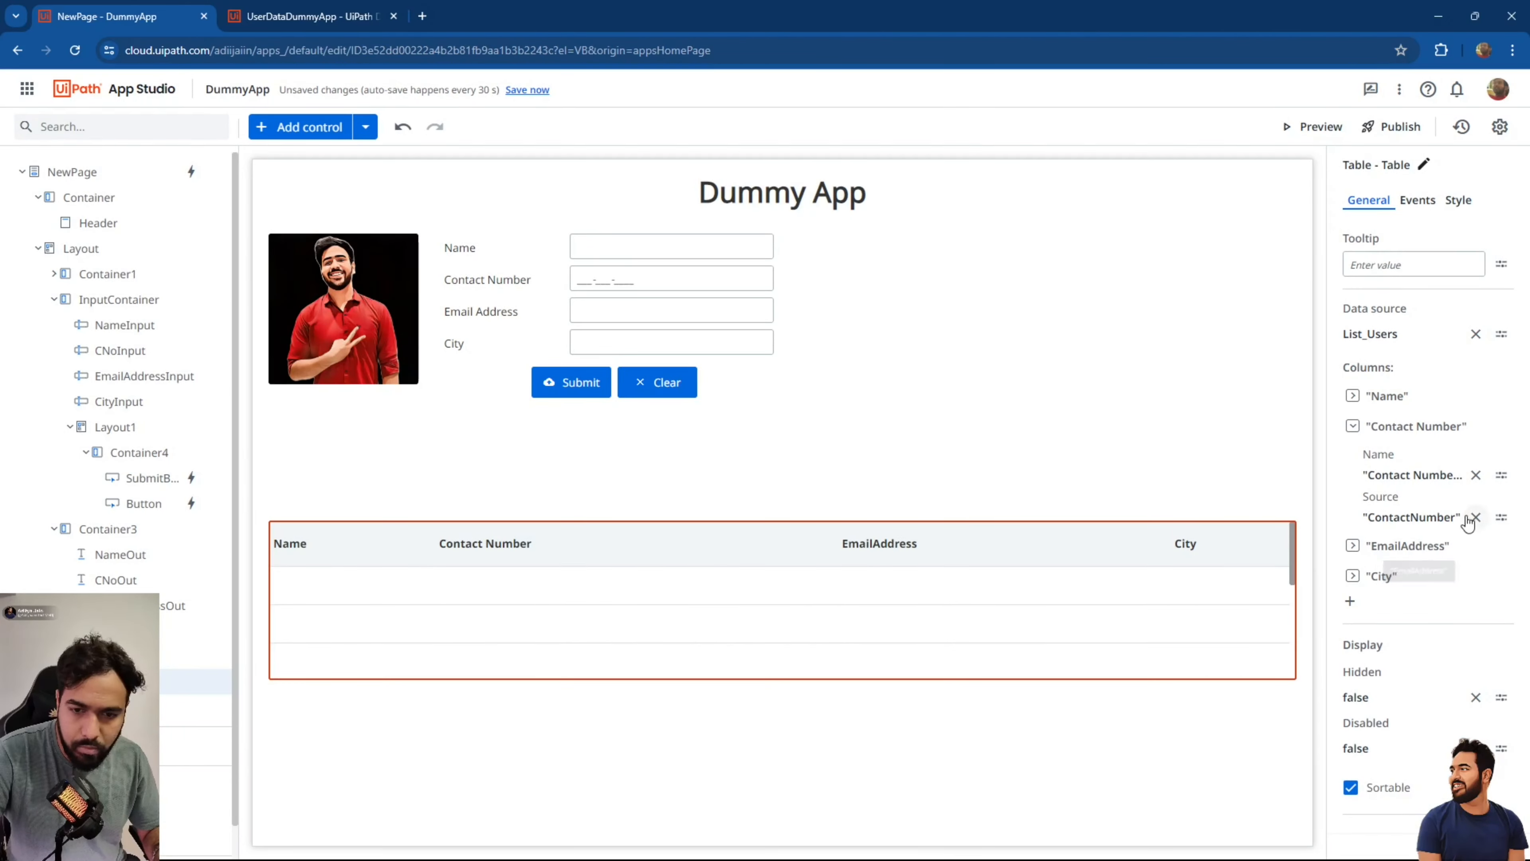
pyautogui.click(1417, 545)
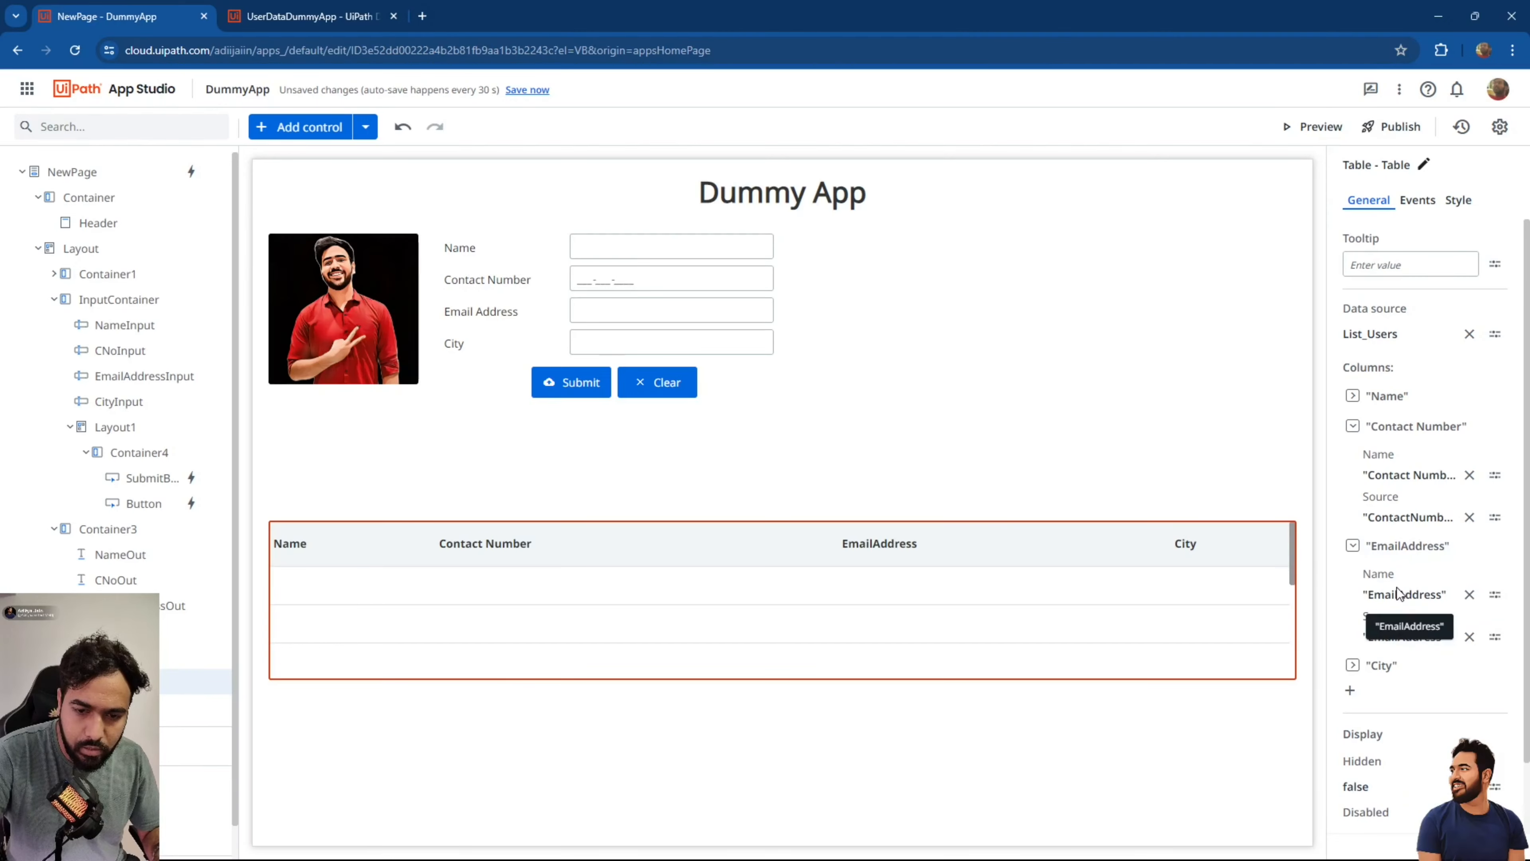
pyautogui.click(1407, 595)
pyautogui.click(564, 320)
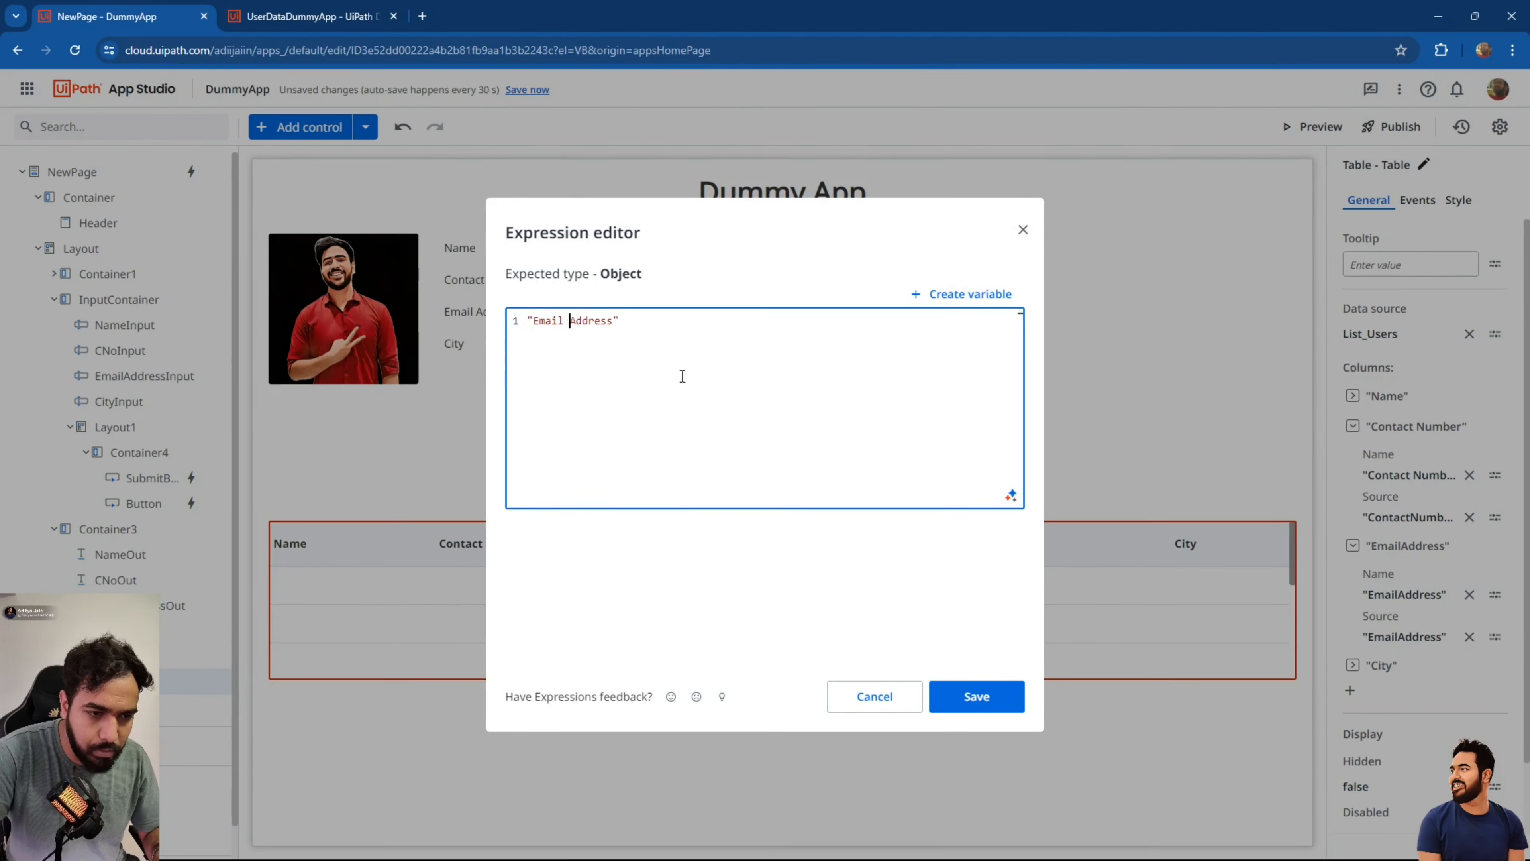
pyautogui.click(976, 696)
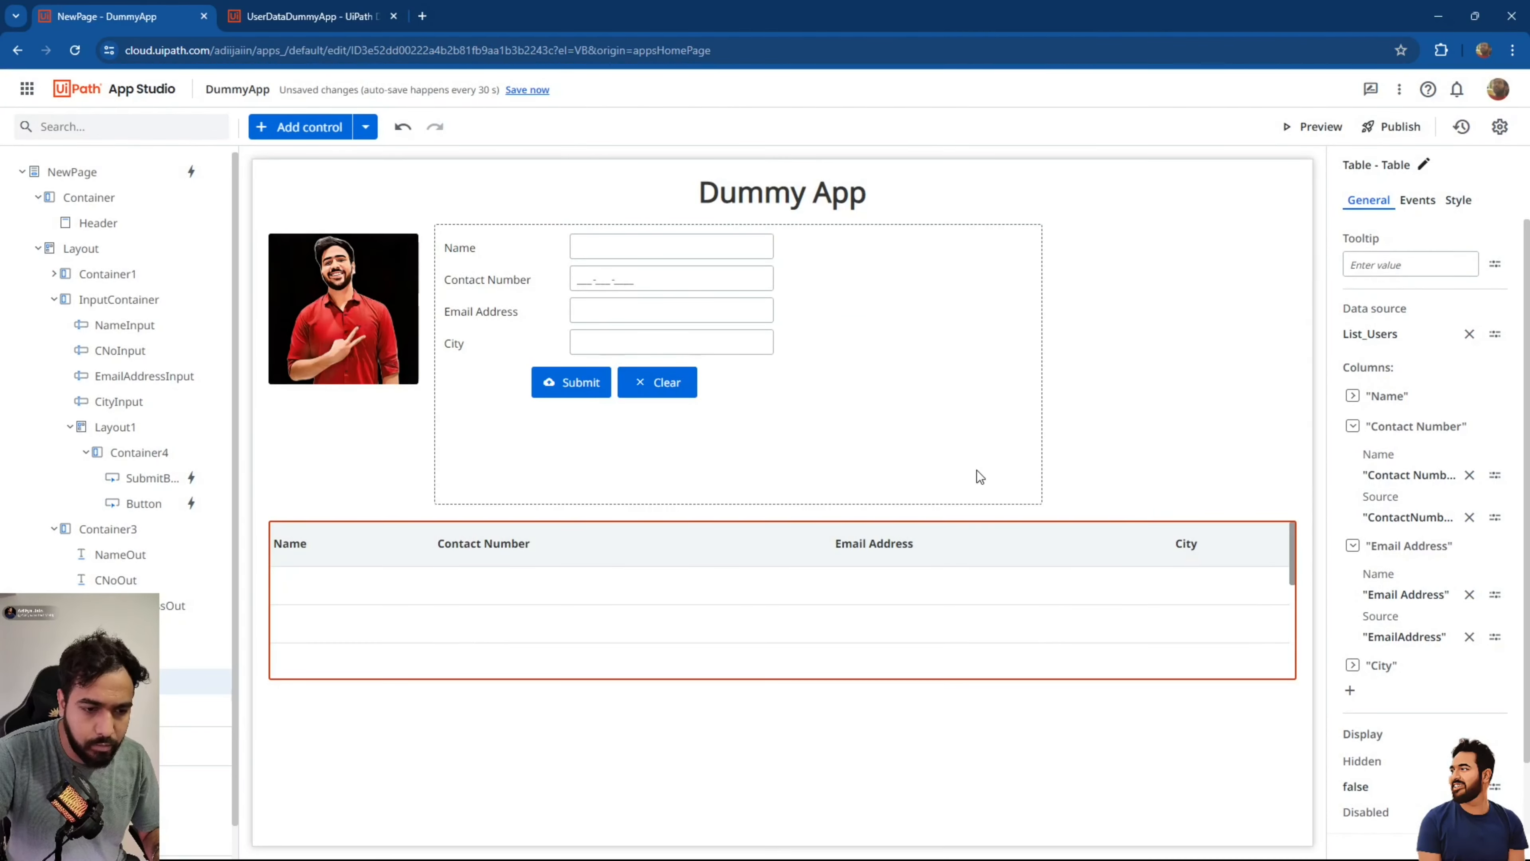
pyautogui.click(575, 381)
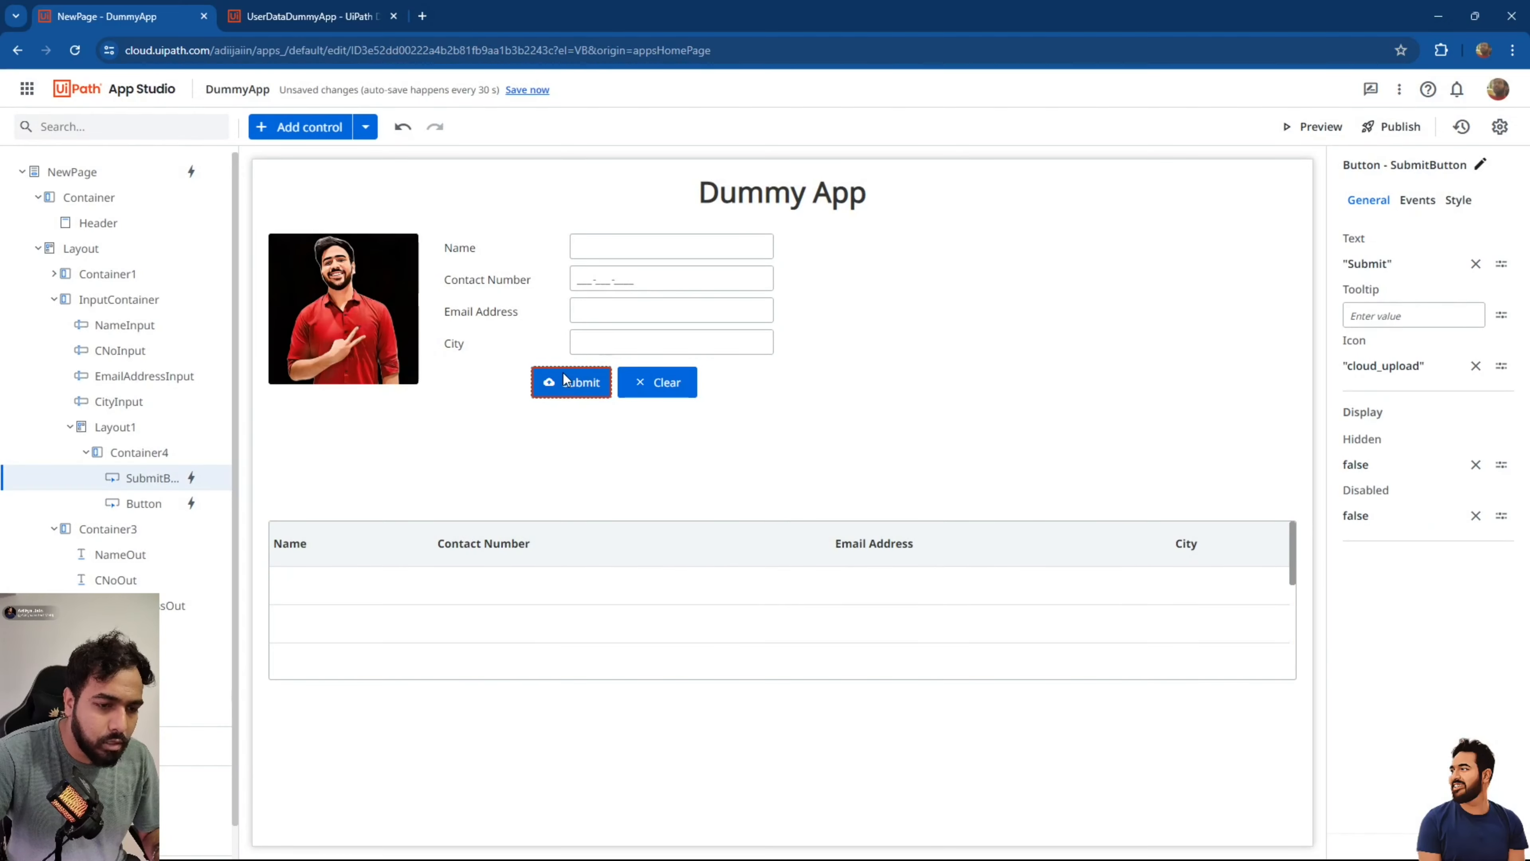
# Insert a Set Value step in the Submit rule's When created actions.
pyautogui.click(1417, 199)
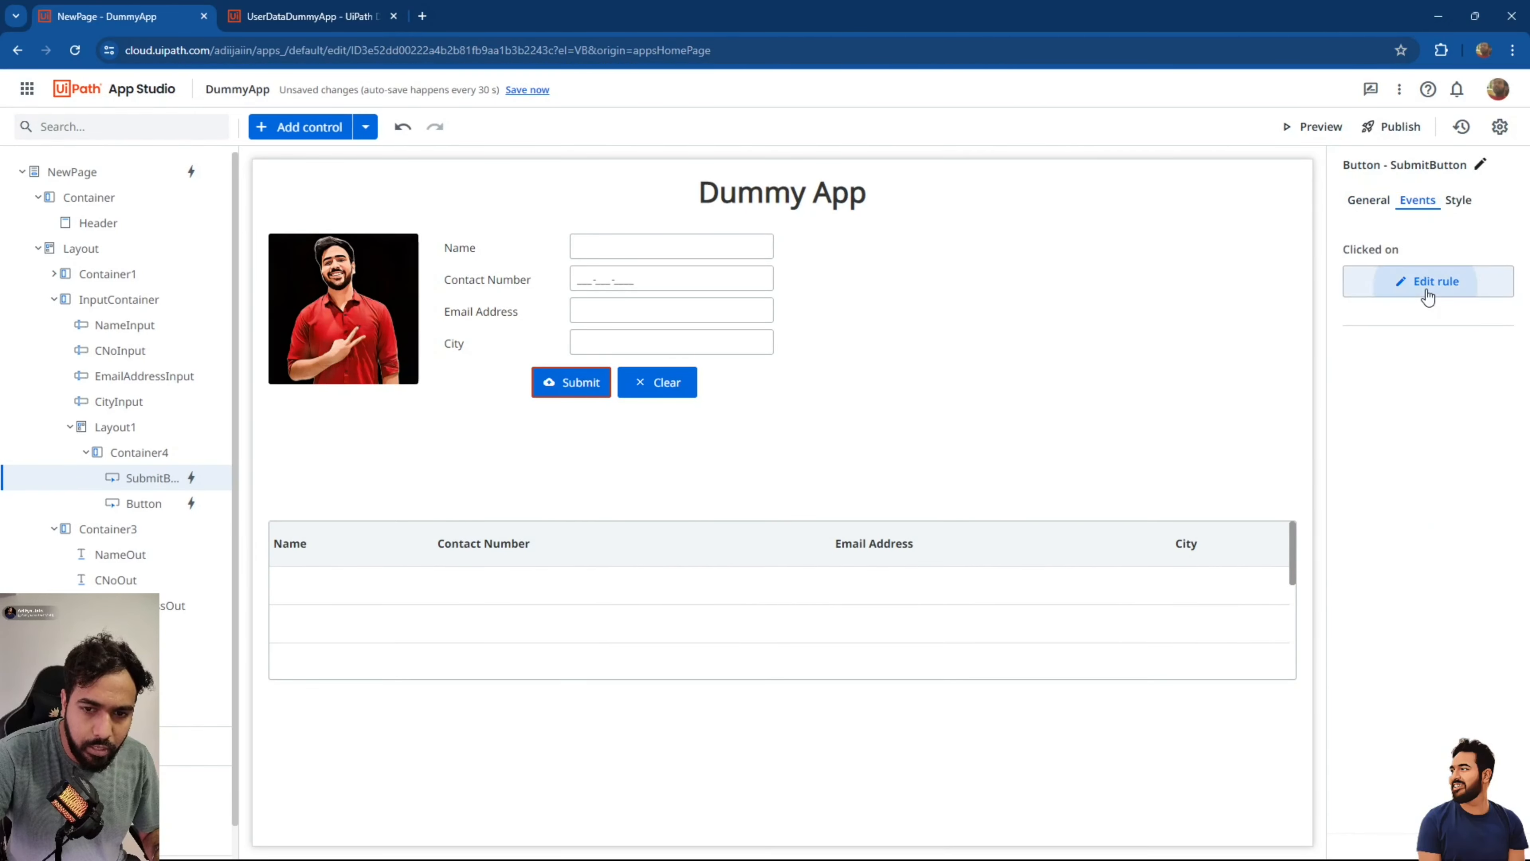
pyautogui.click(1427, 283)
pyautogui.scroll(-8, 553, 470)
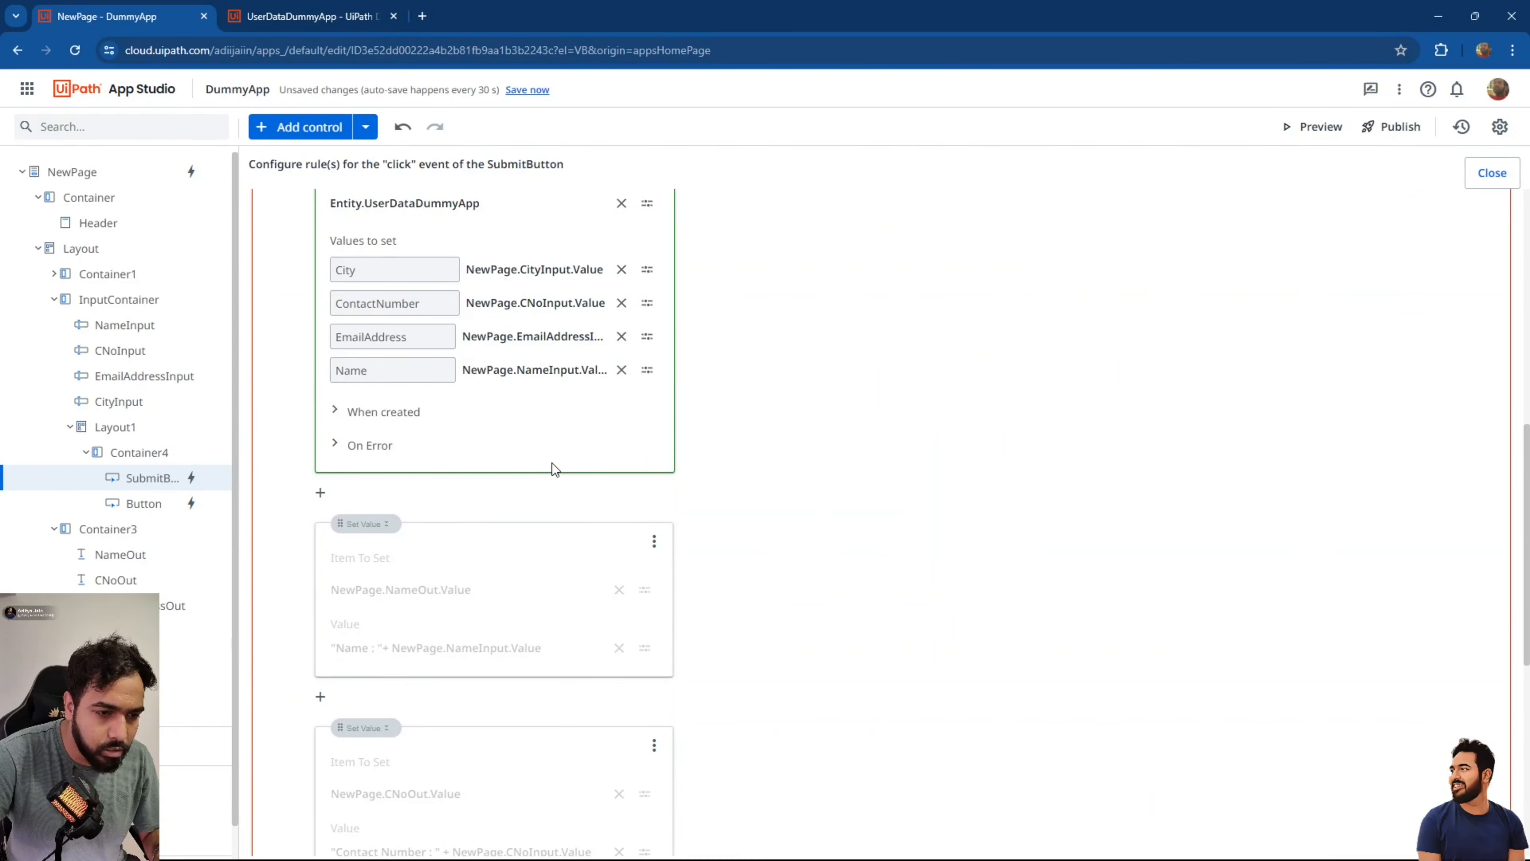
pyautogui.click(351, 413)
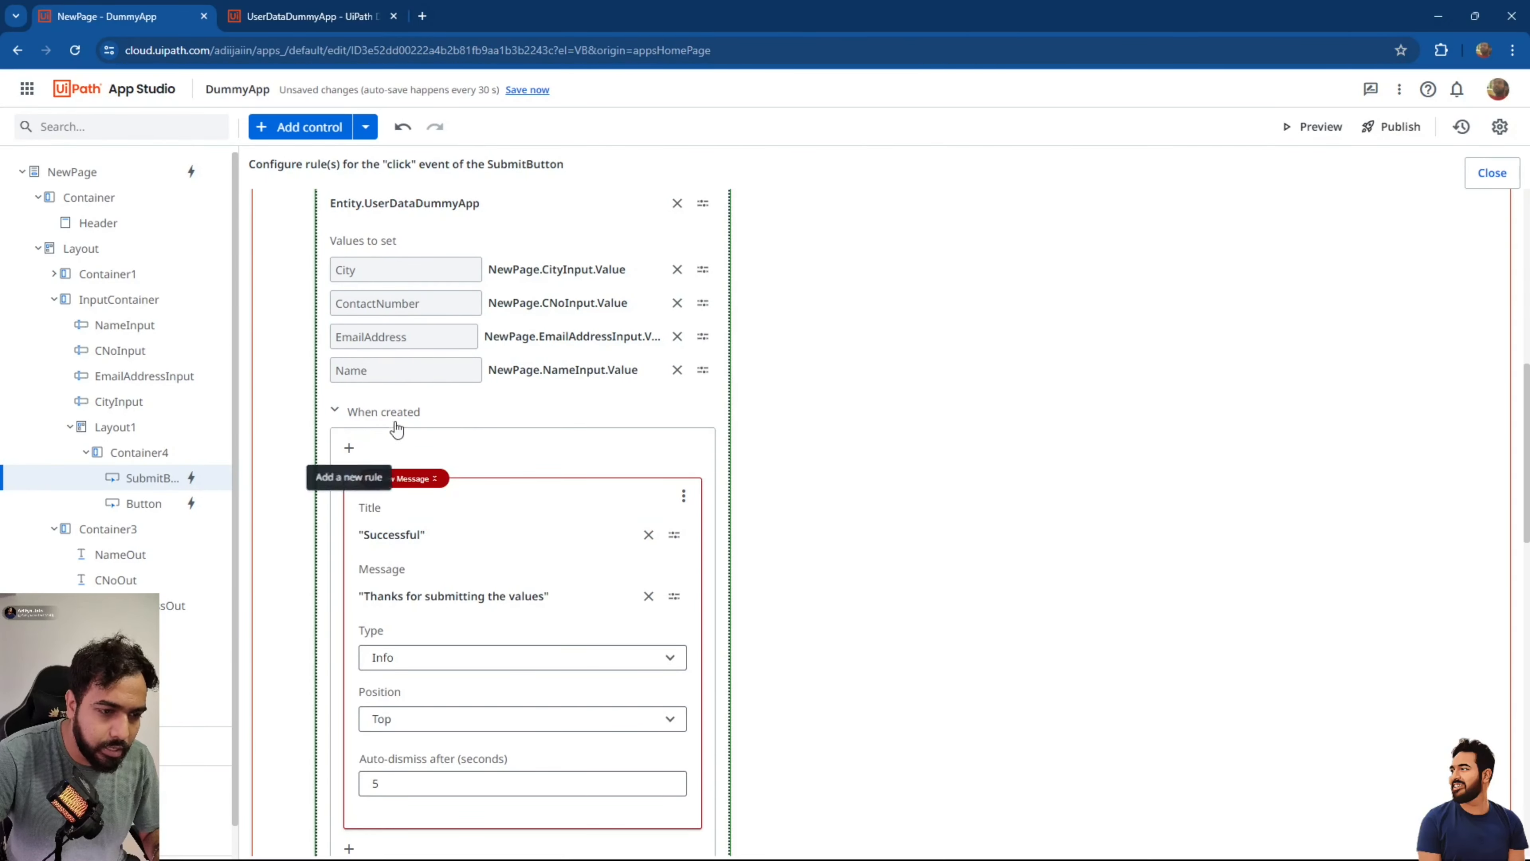
pyautogui.click(342, 451)
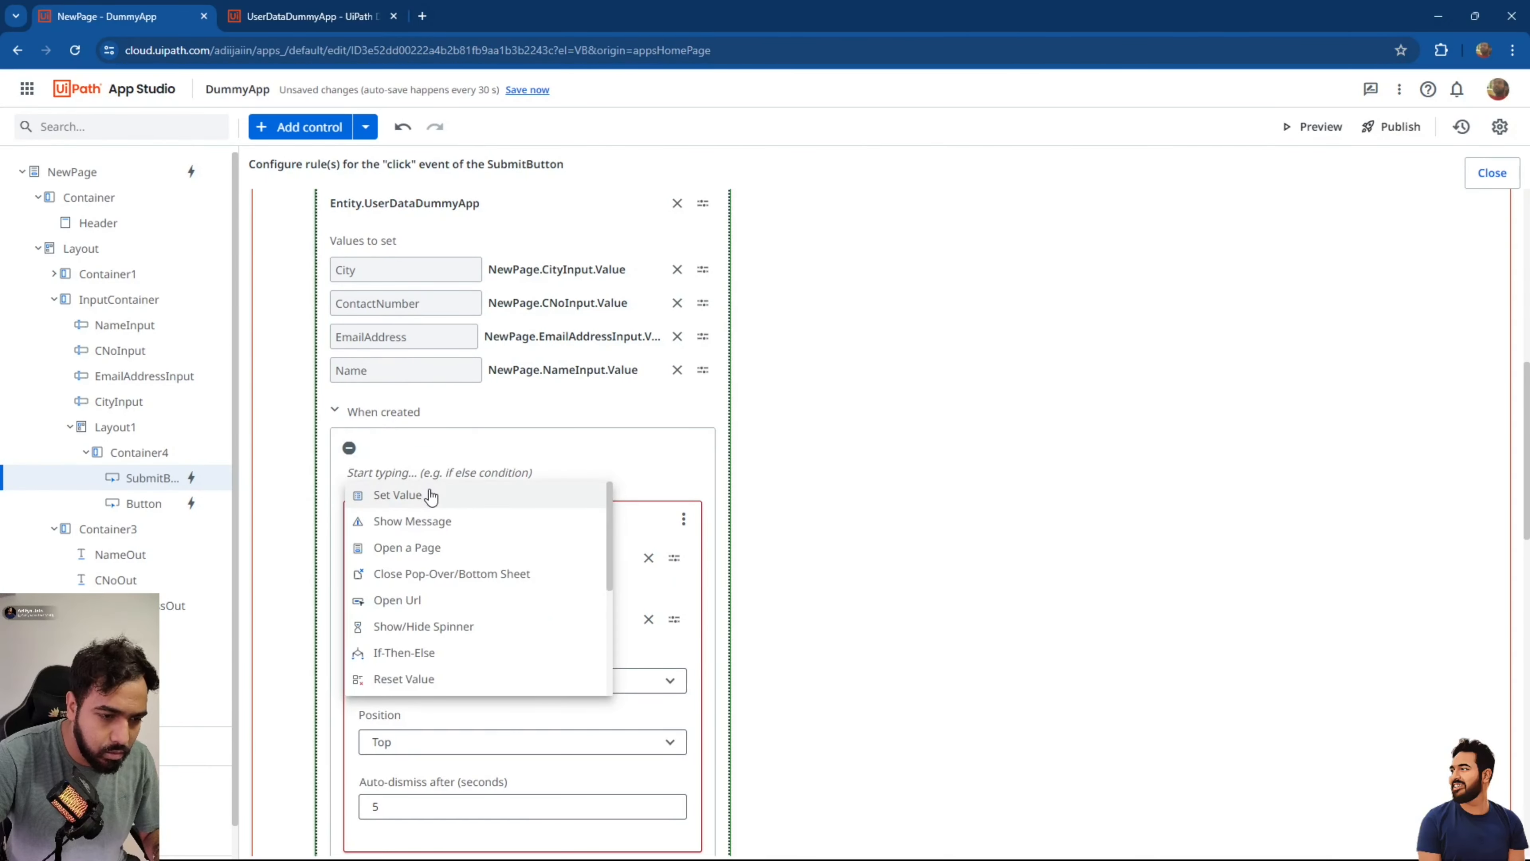
pyautogui.click(429, 496)
# Set List_Users to a query fetching all UserDataDummyApp records.
pyautogui.click(675, 544)
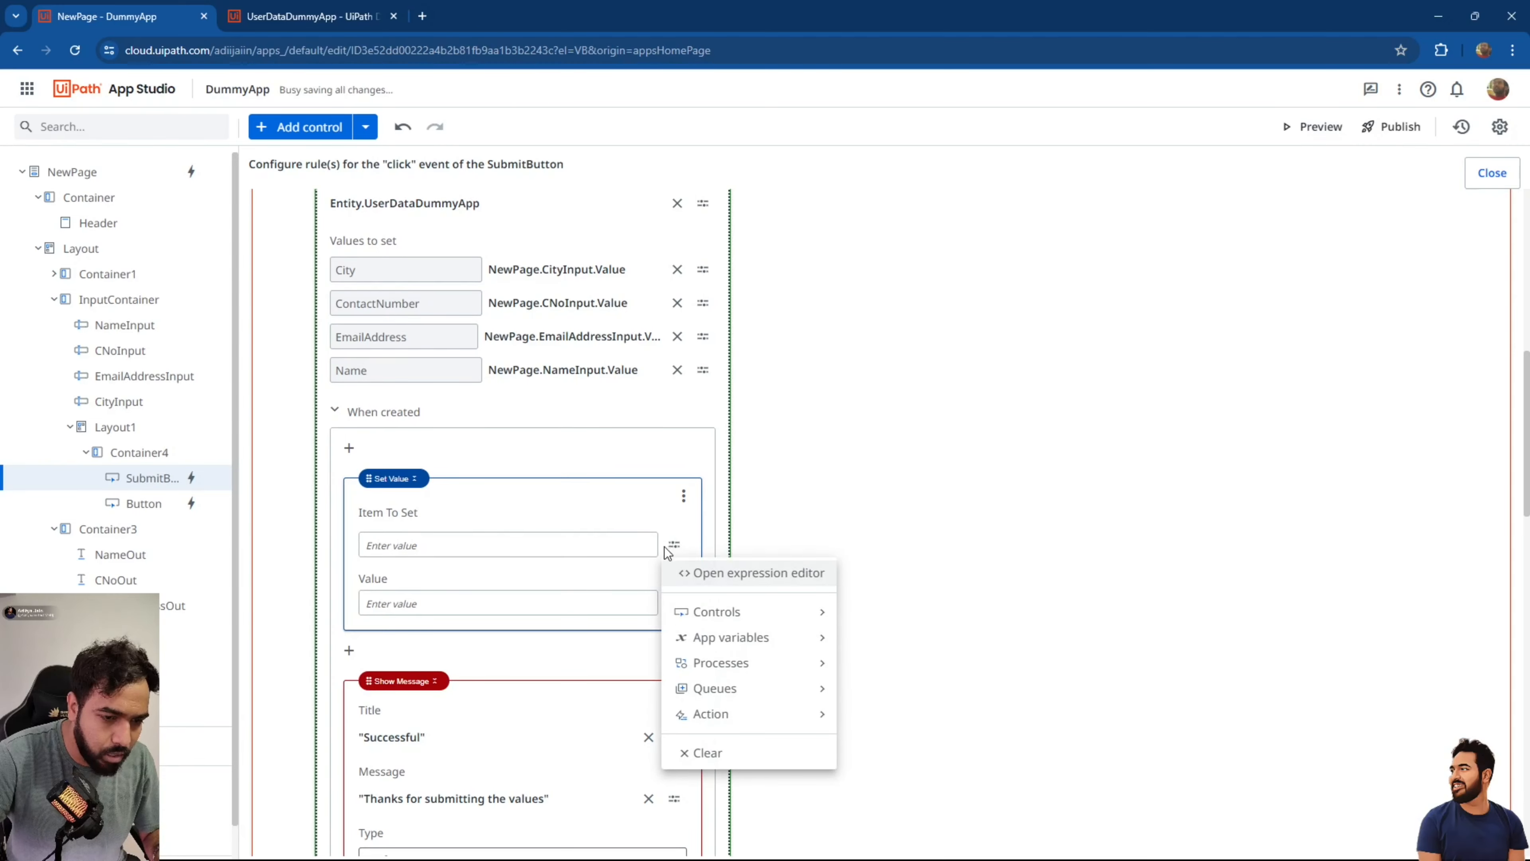
pyautogui.moveTo(742, 645)
pyautogui.click(923, 626)
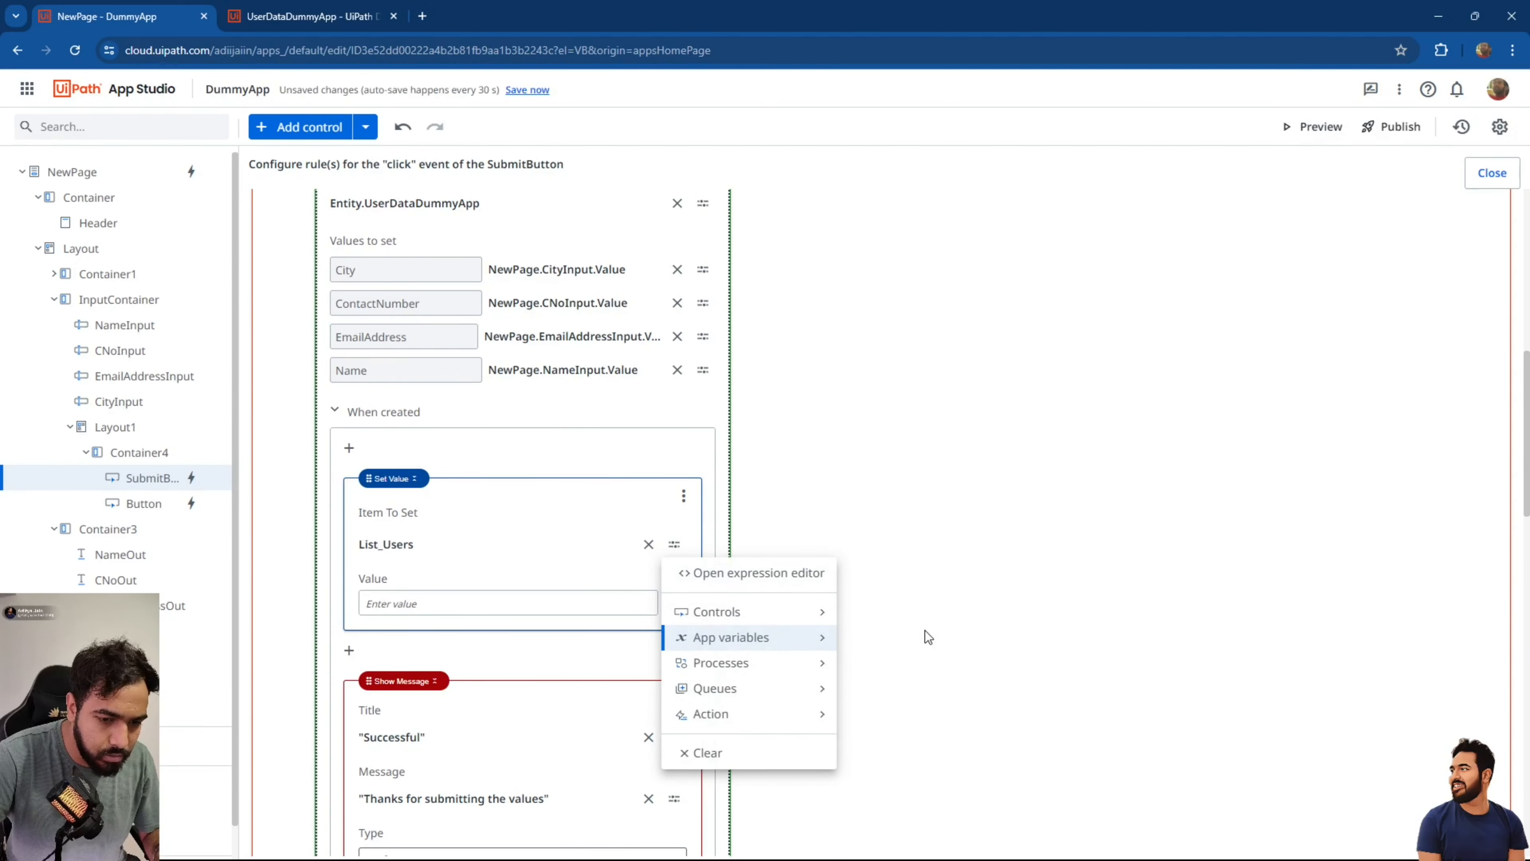
pyautogui.click(686, 606)
pyautogui.click(732, 656)
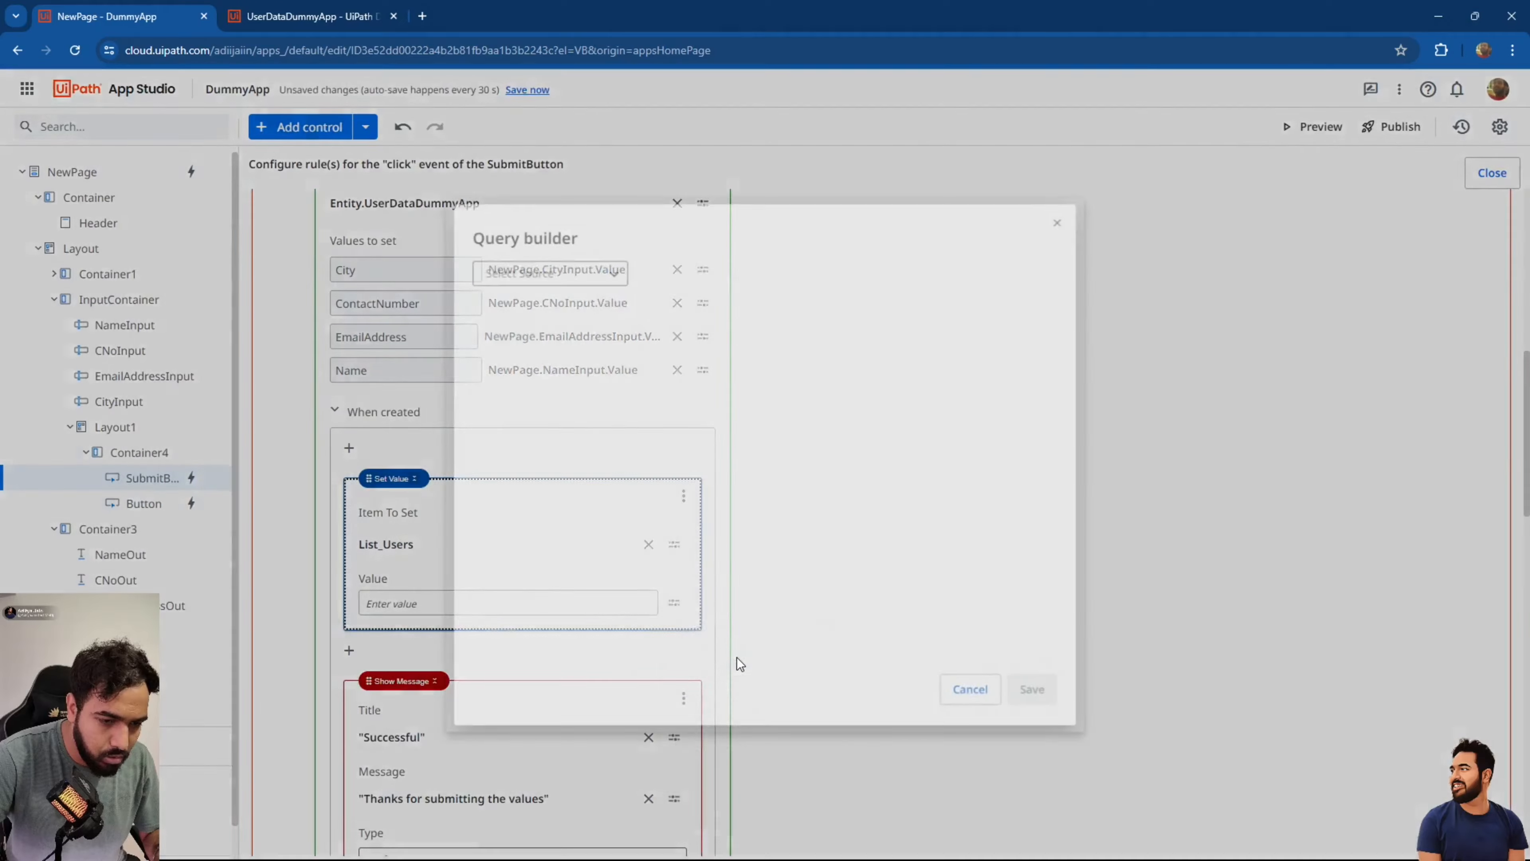
pyautogui.click(571, 273)
pyautogui.click(570, 297)
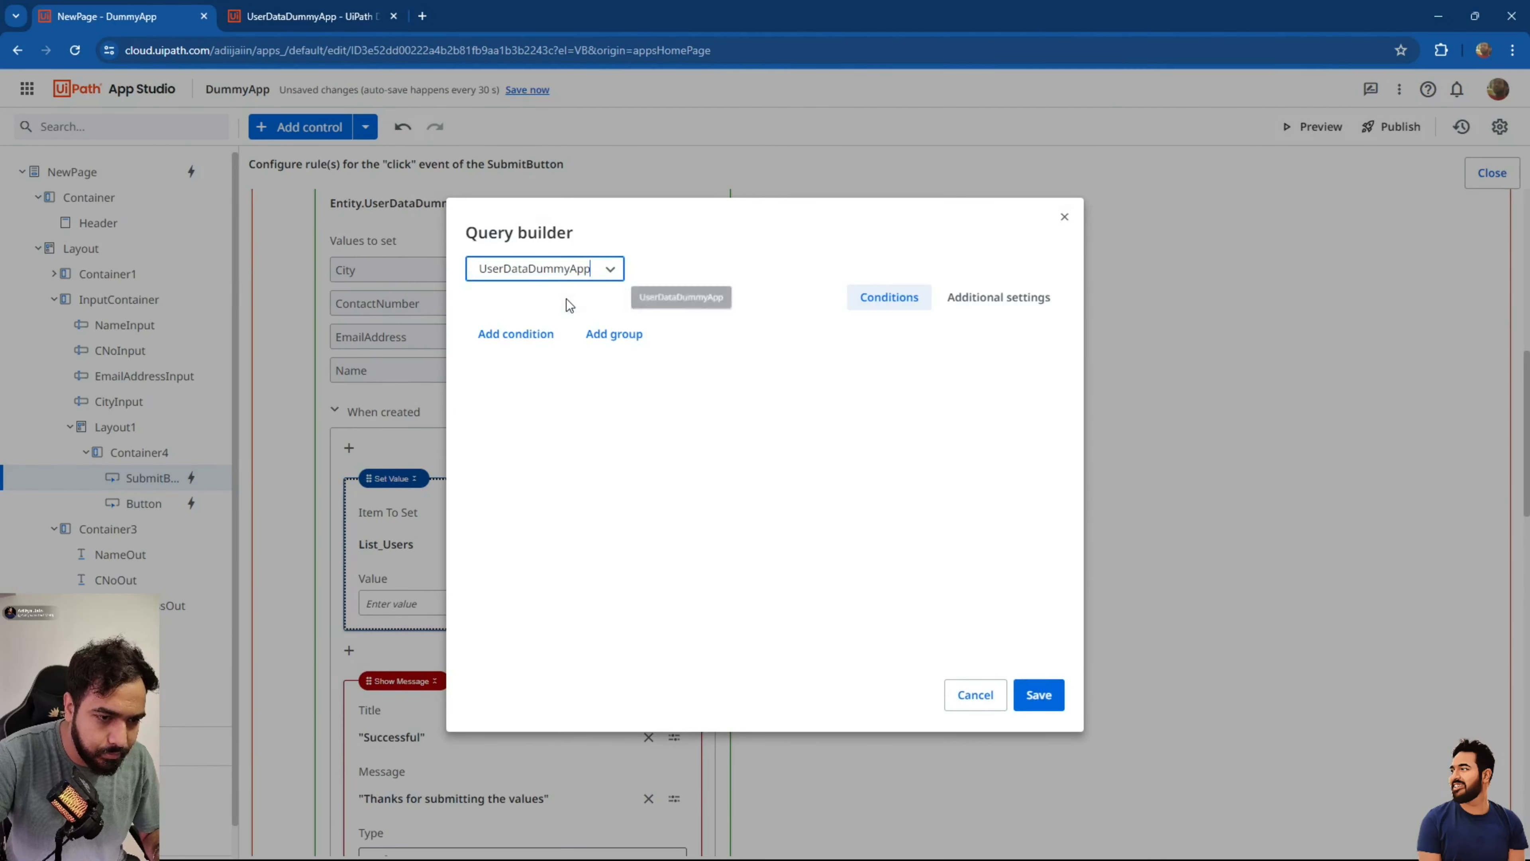
pyautogui.click(1063, 705)
# Move Reset Values above Show Message and close the rule editor.
pyautogui.scroll(-6, 678, 606)
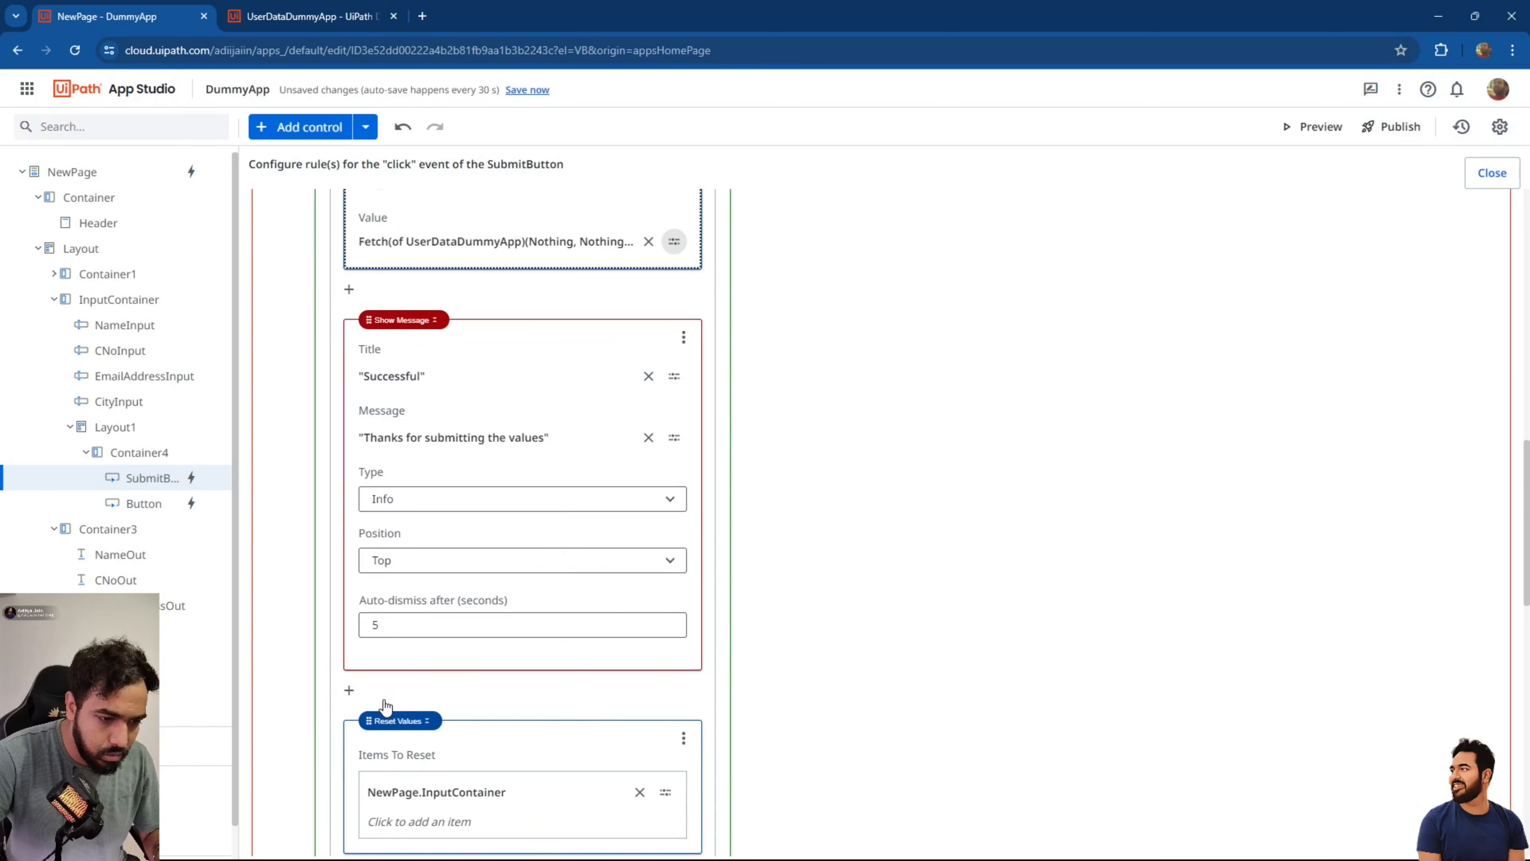
pyautogui.moveTo(368, 720); pyautogui.dragTo(375, 313)
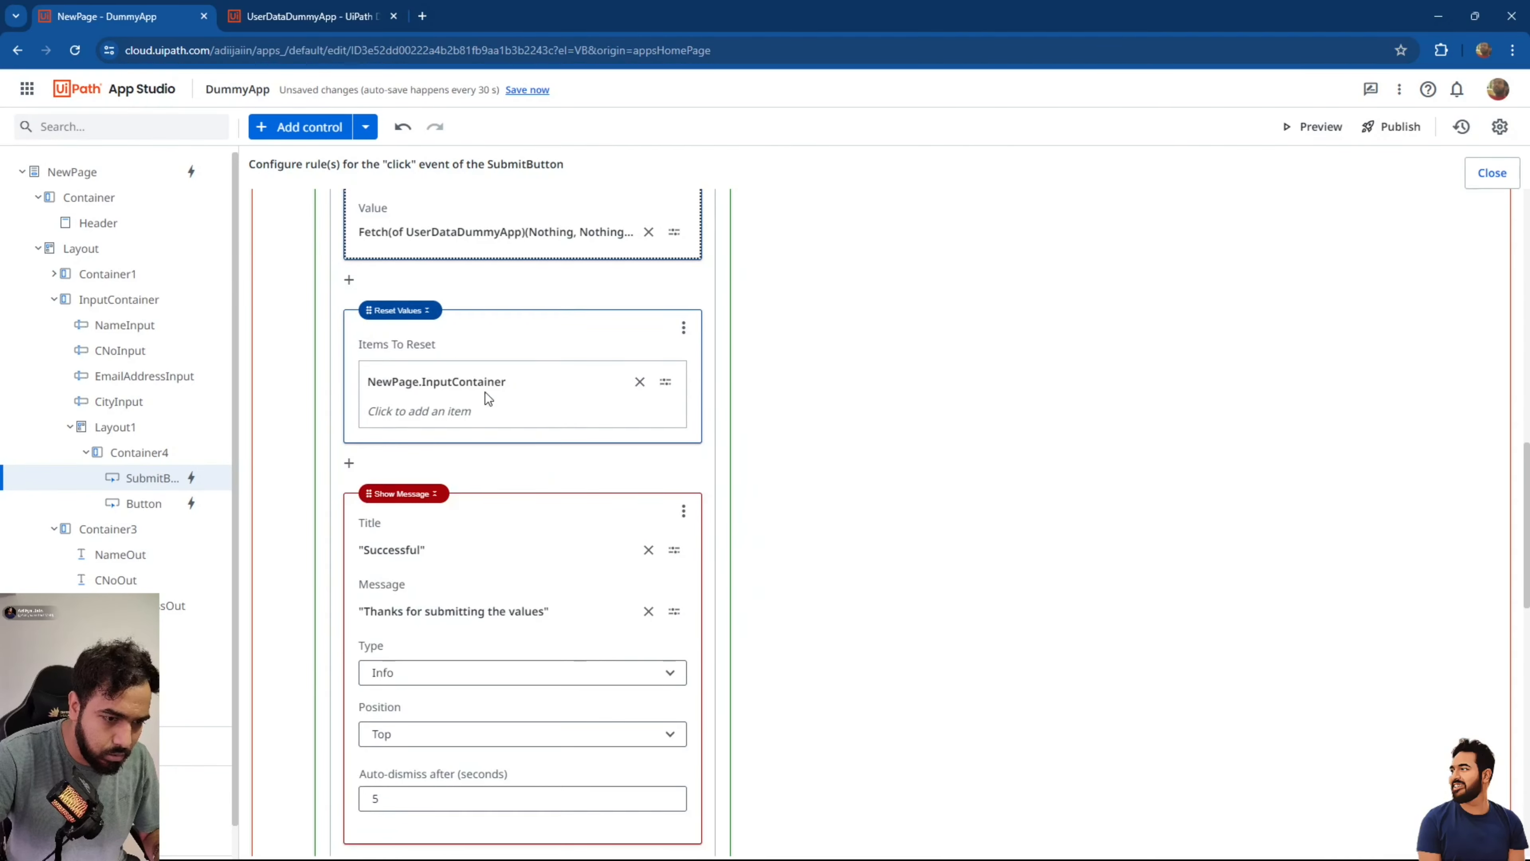
pyautogui.scroll(5, 593, 643)
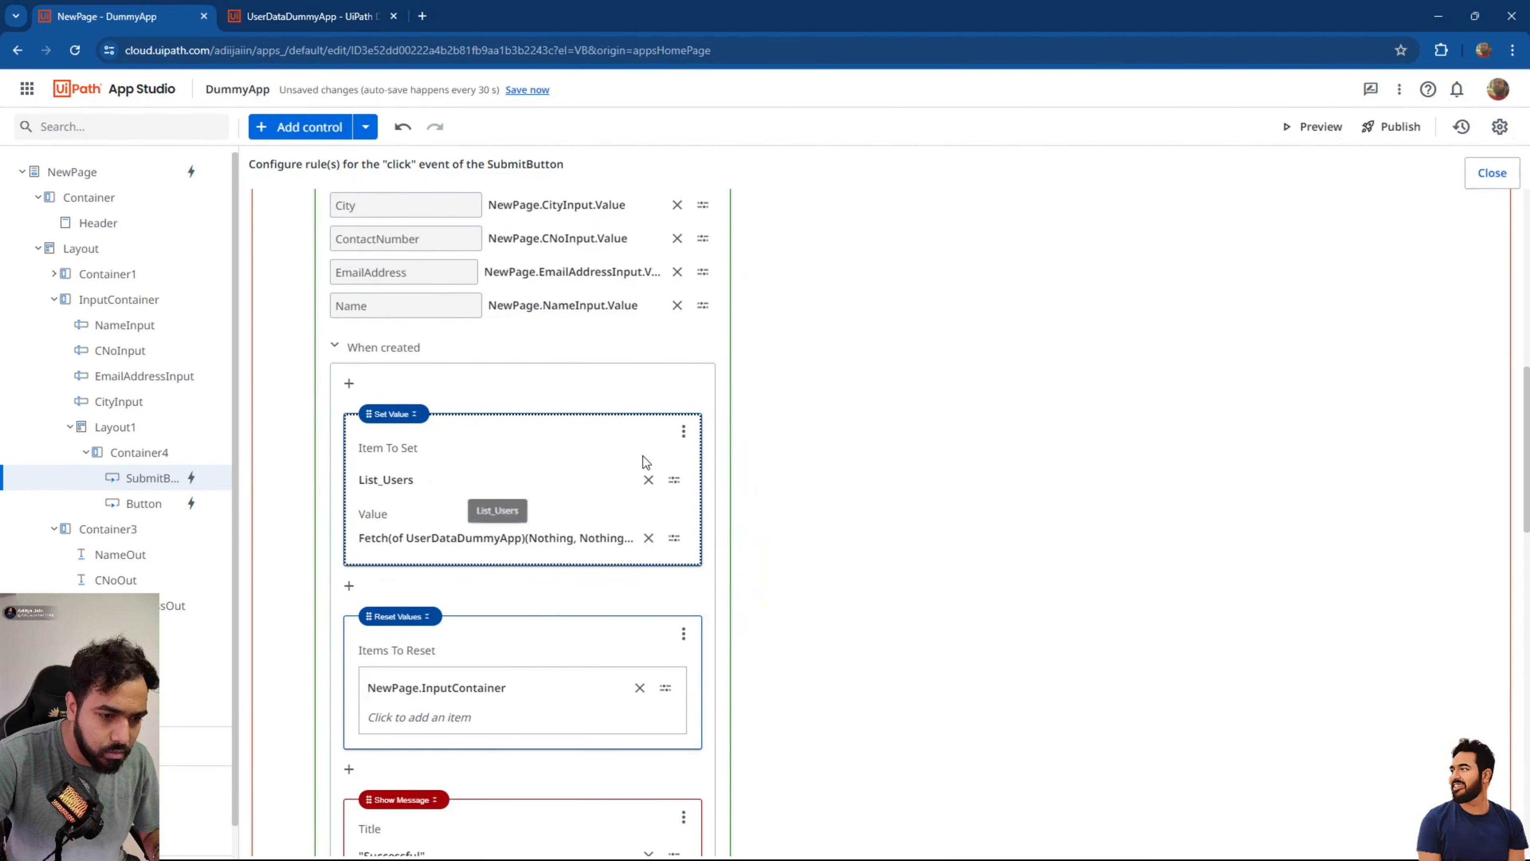
pyautogui.scroll(10, 838, 571)
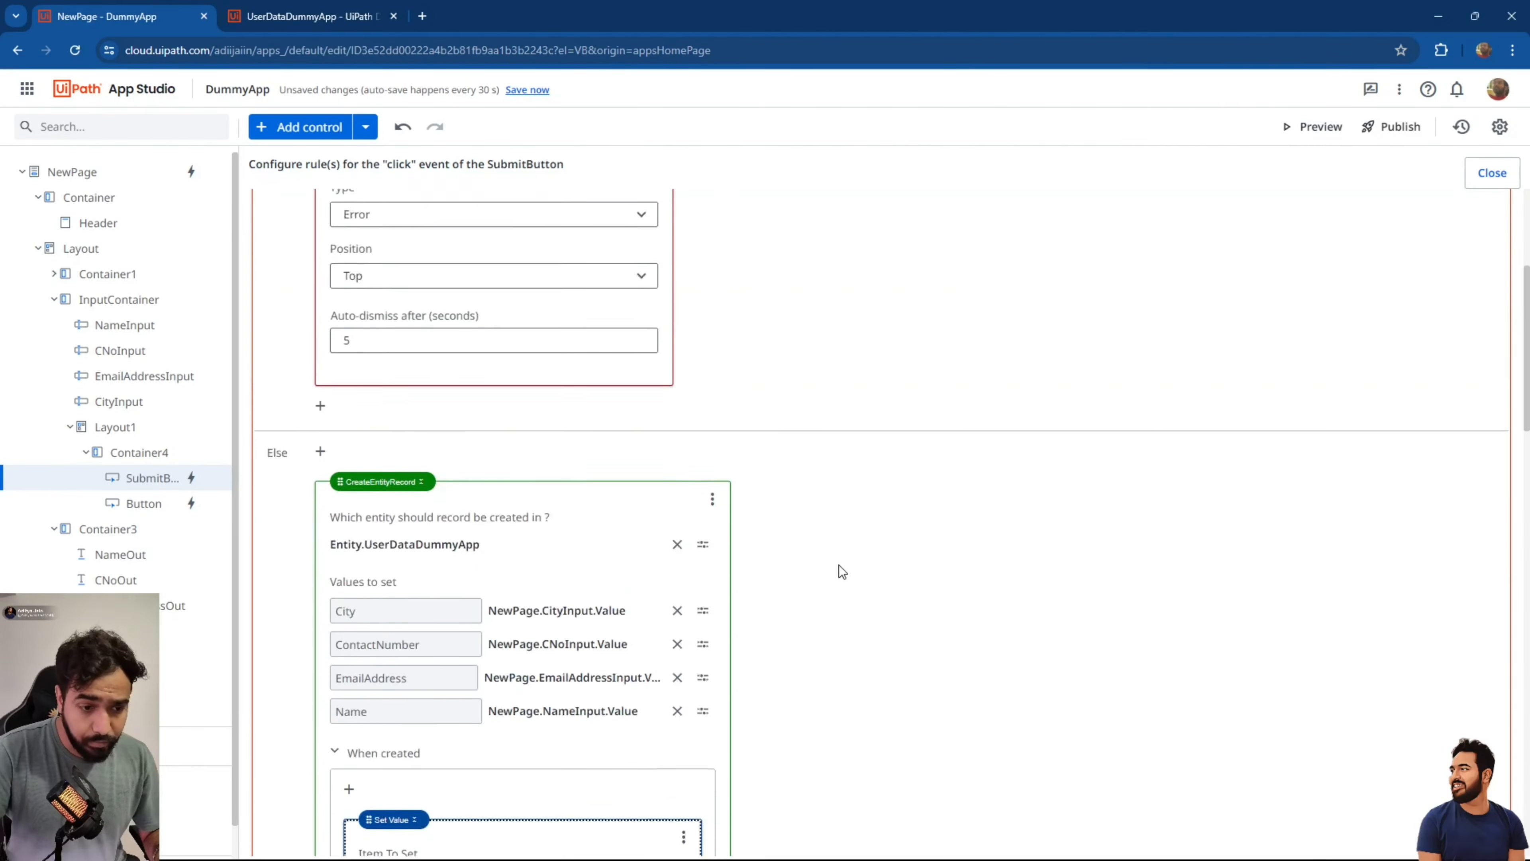
pyautogui.click(1492, 175)
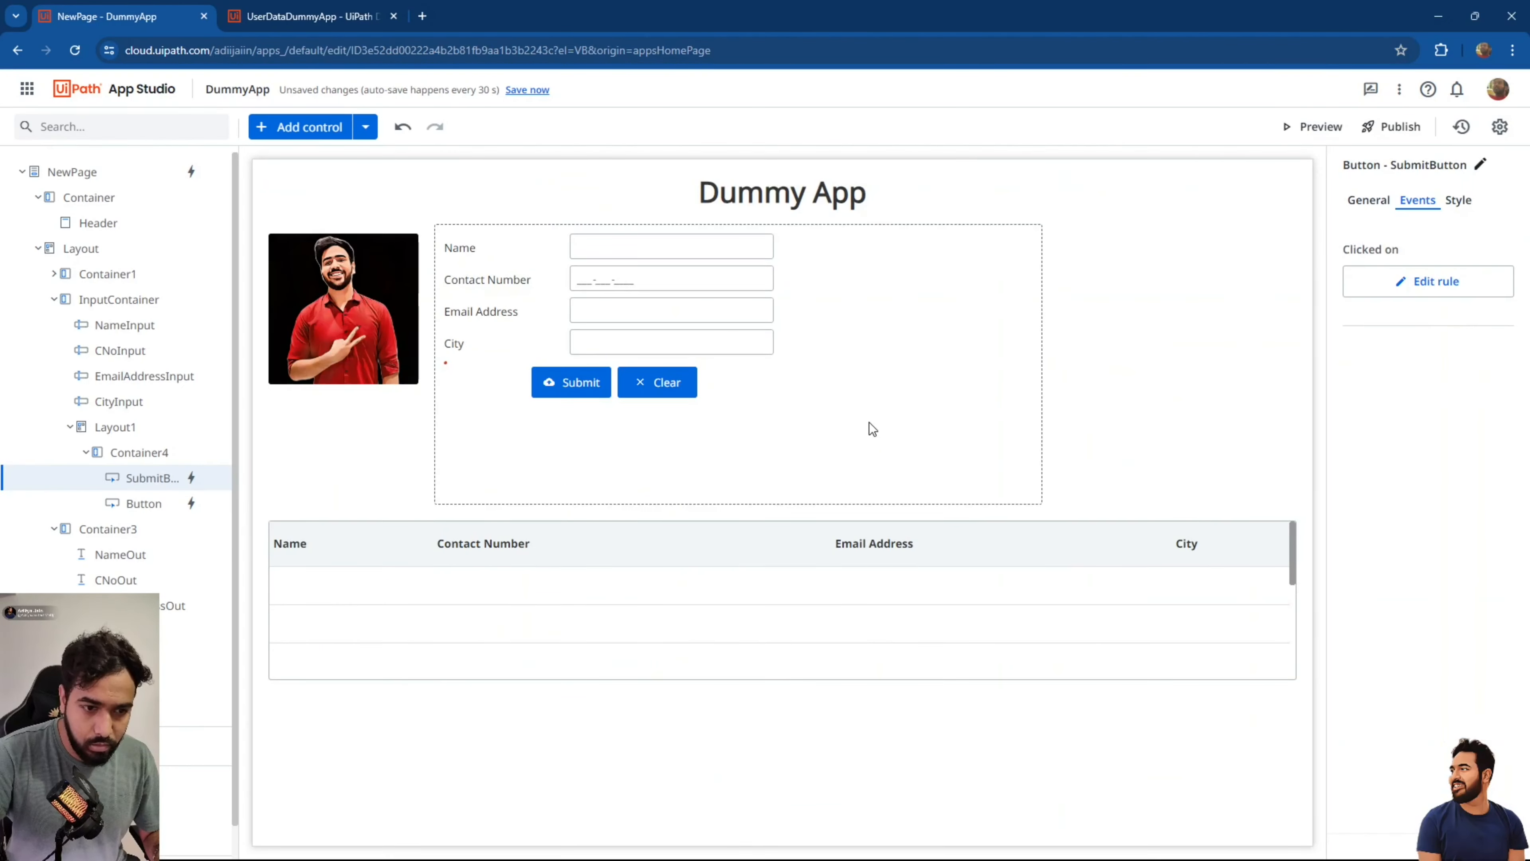
# Save all changes and launch a fresh DummyApp preview.
pyautogui.click(631, 554)
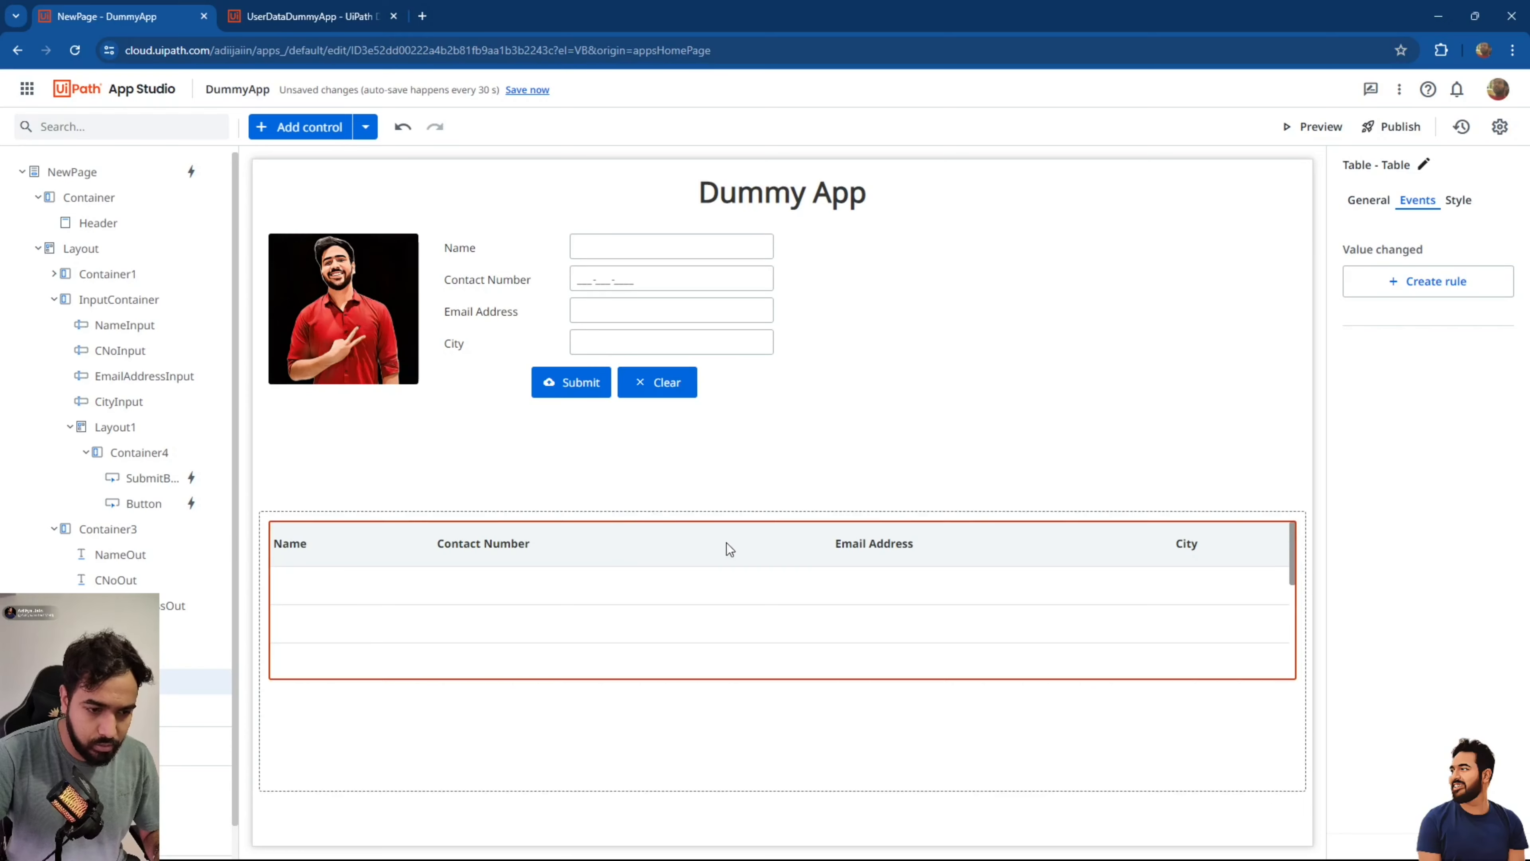
pyautogui.click(528, 90)
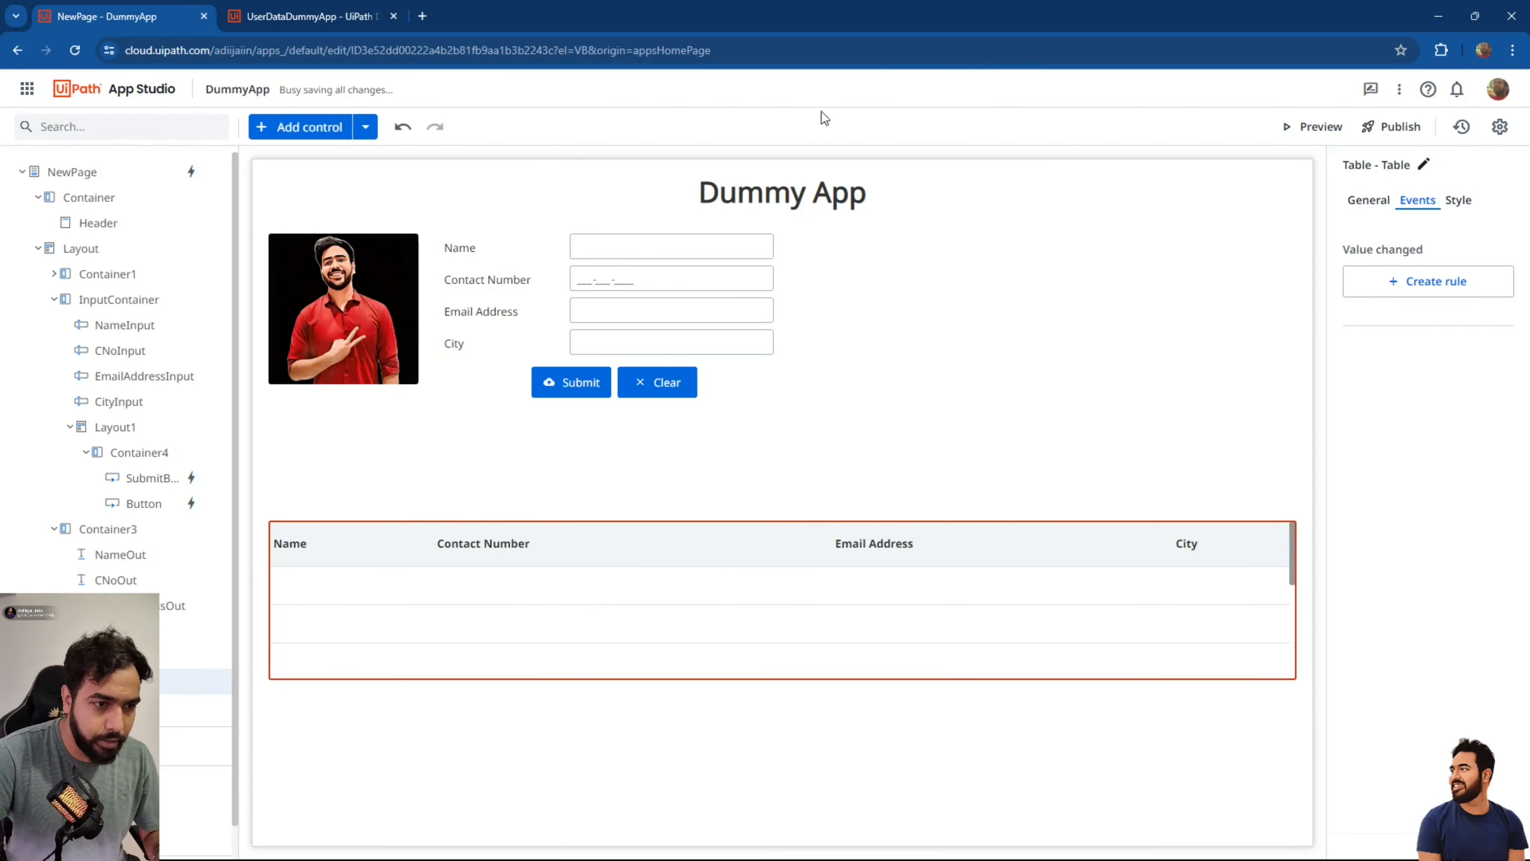
pyautogui.click(1312, 128)
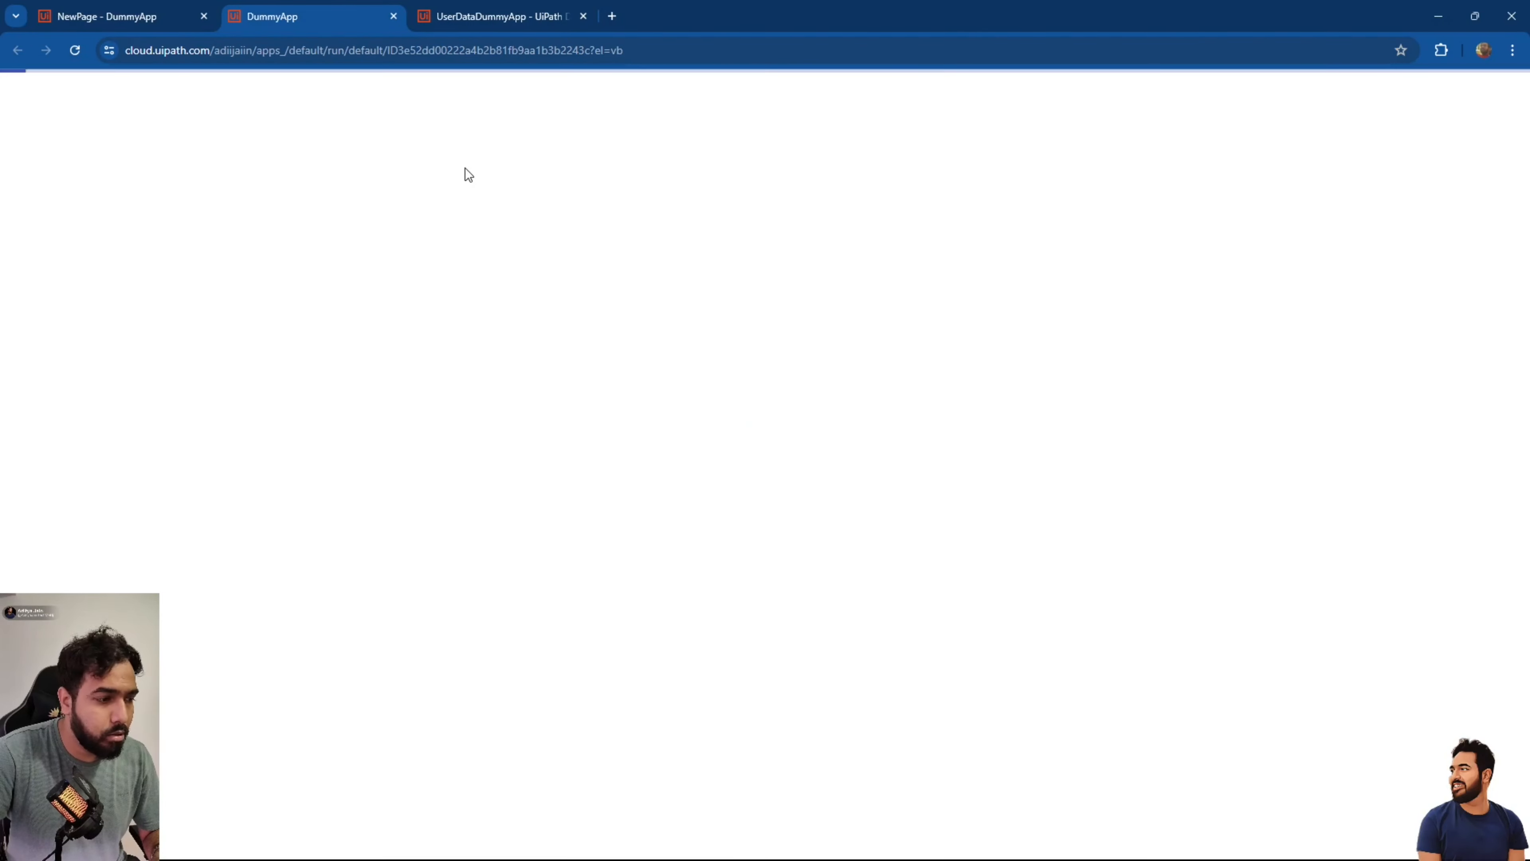
# Submit a second record with a contact number, email and city Indor, then minimize the browser.
pyautogui.click(419, 153)
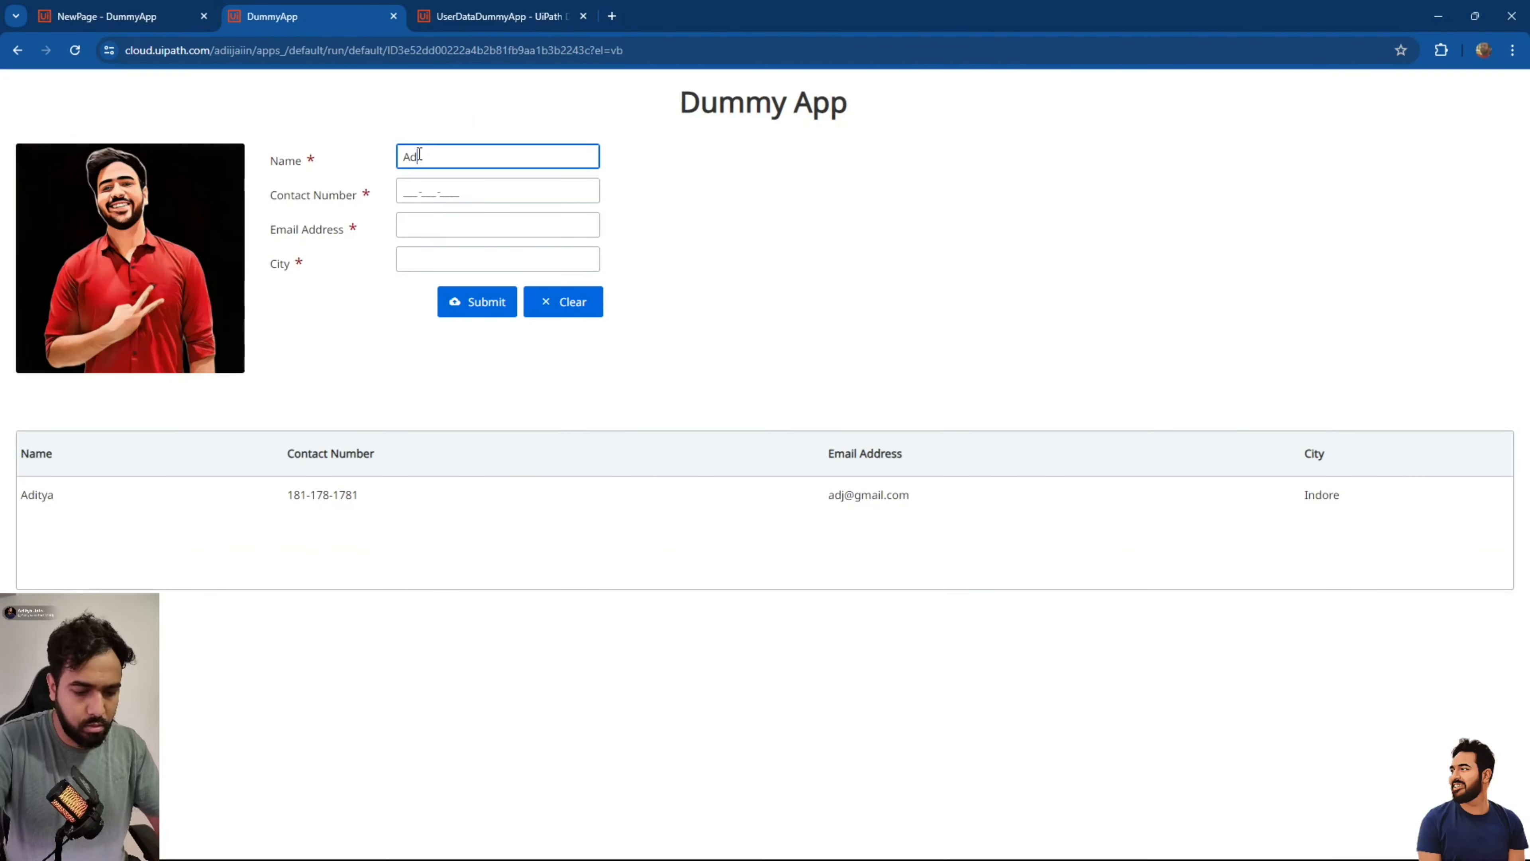
pyautogui.press('Tab')
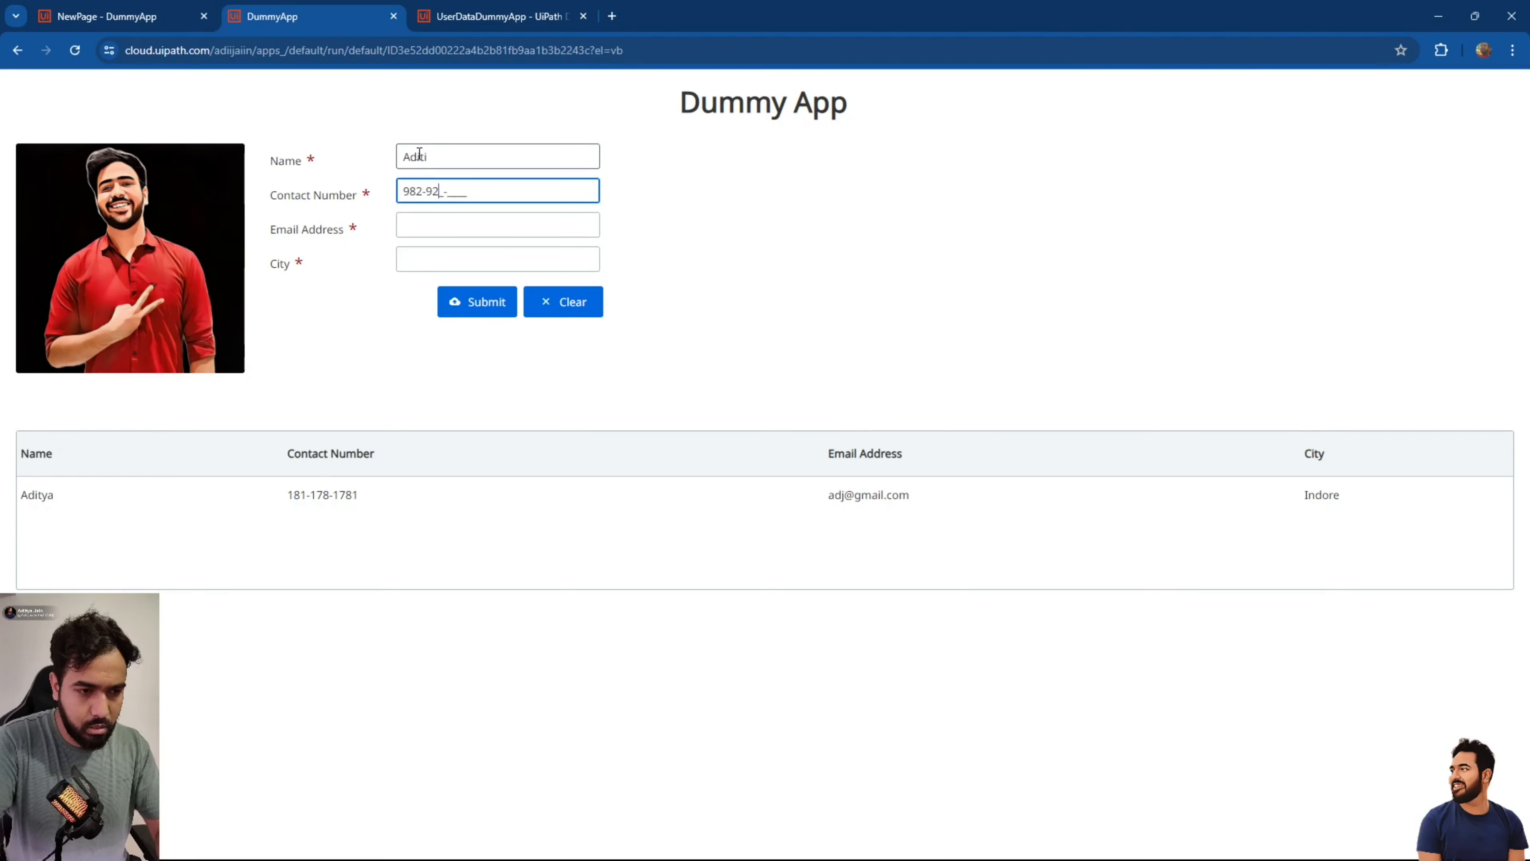
pyautogui.press('Tab')
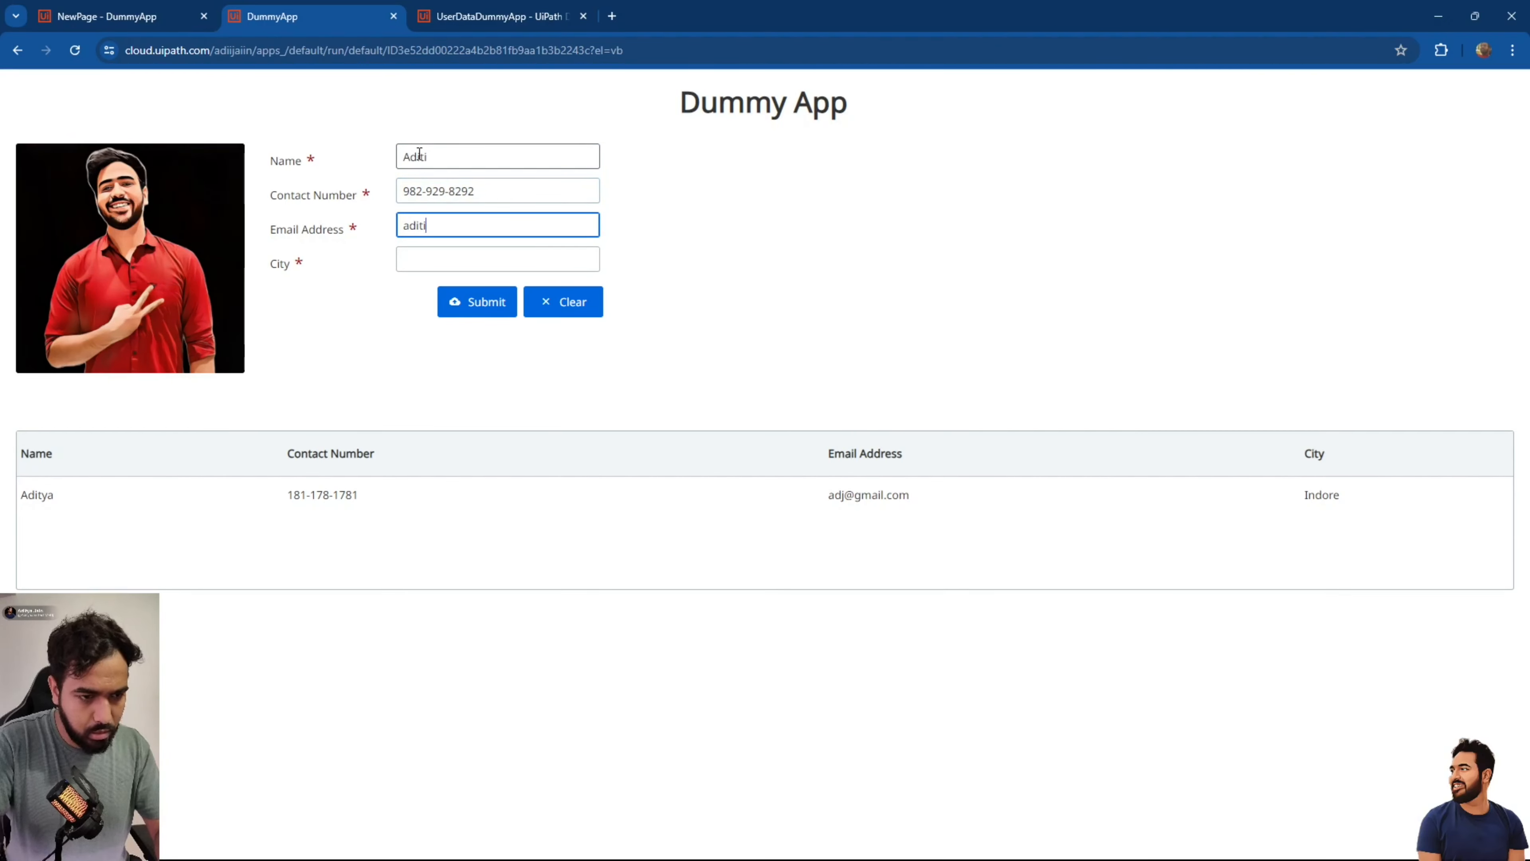
pyautogui.press('Tab')
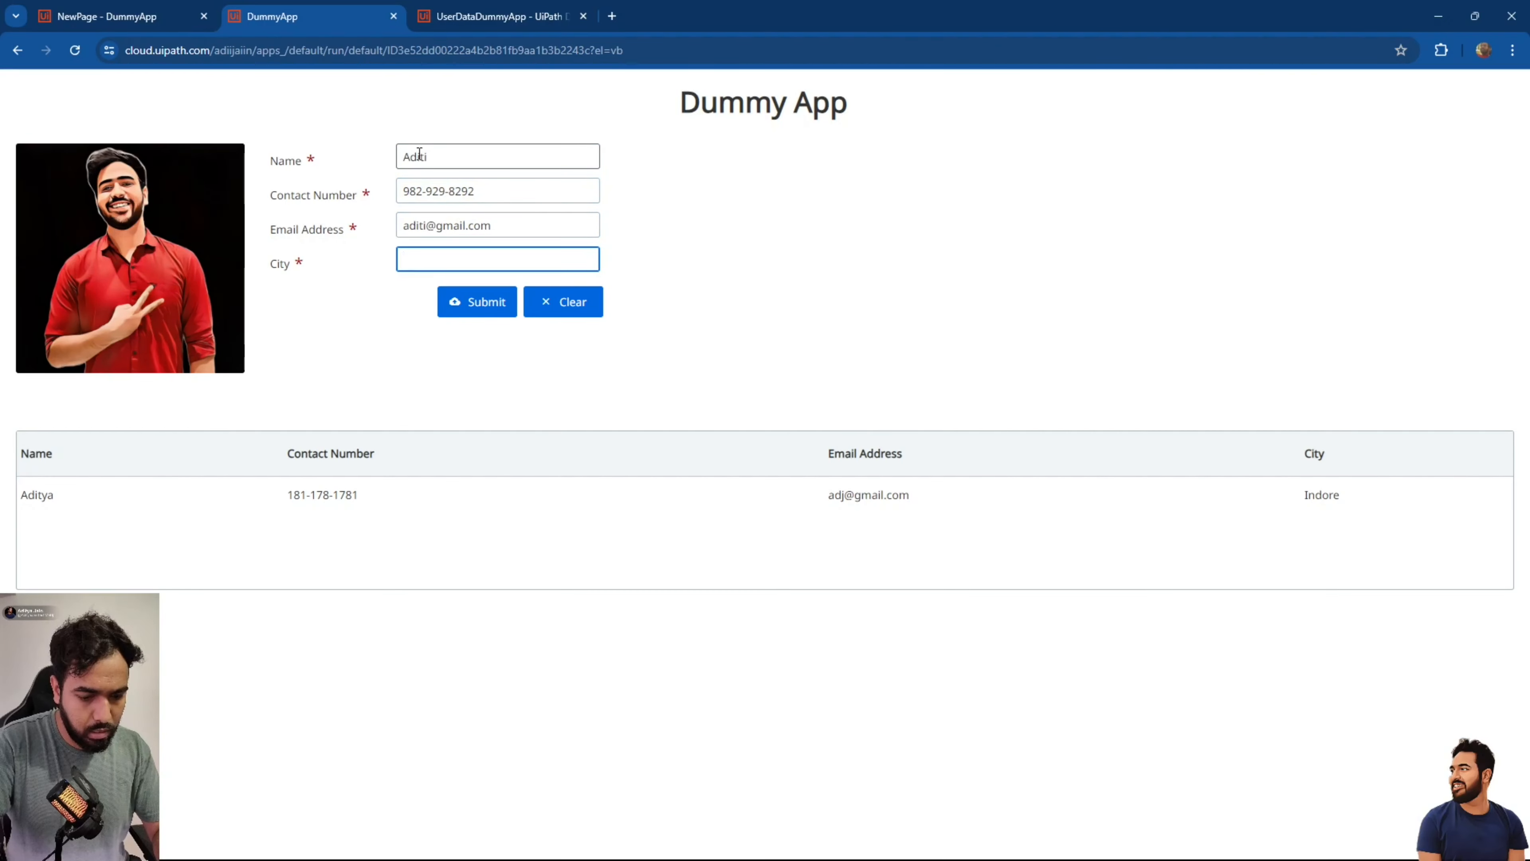
pyautogui.write('Indore')
pyautogui.click(480, 305)
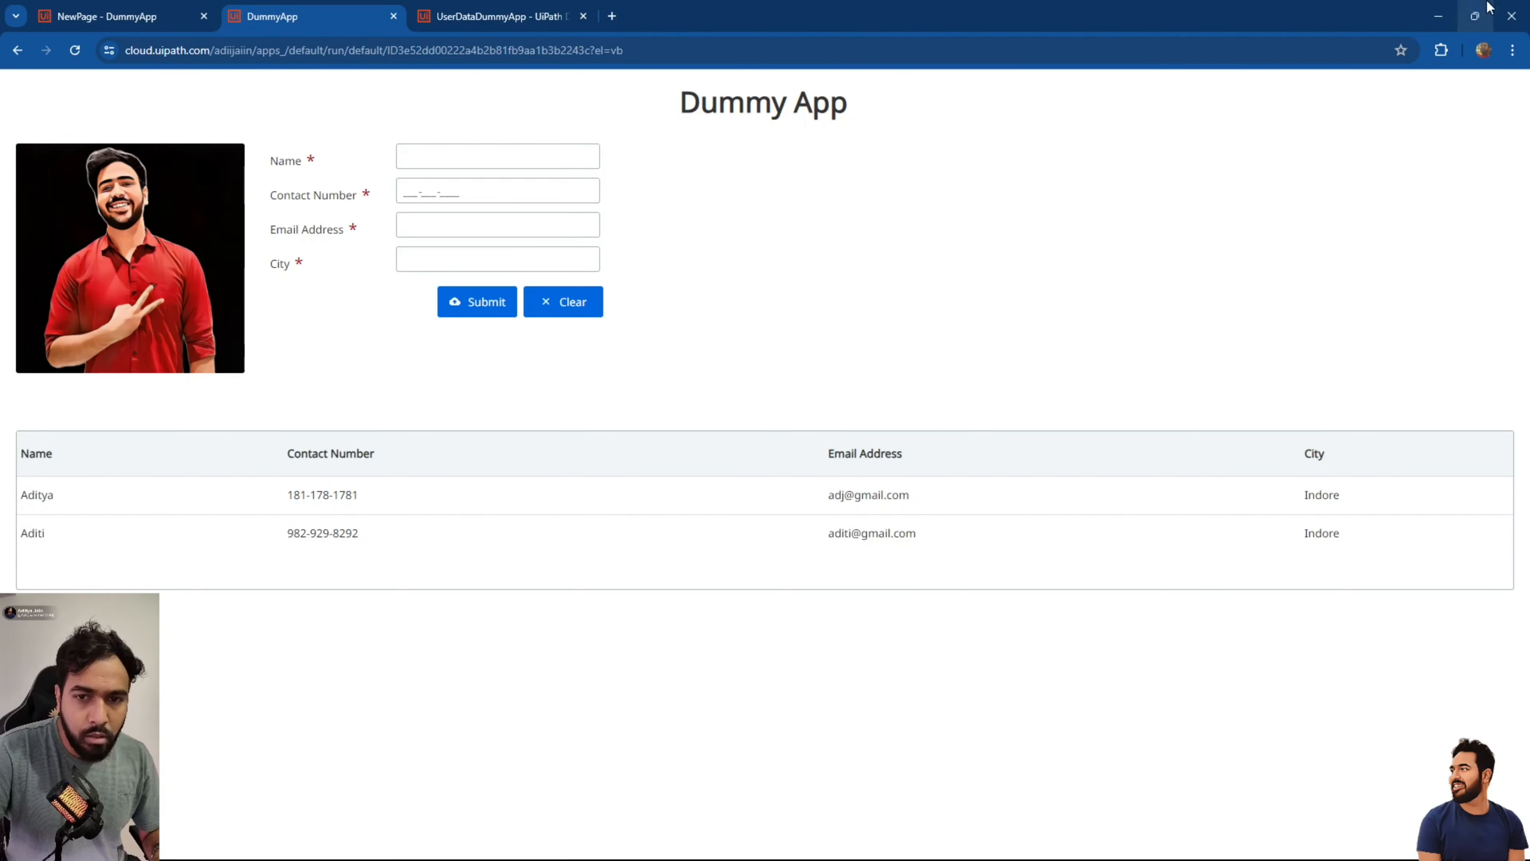
pyautogui.click(1442, 22)
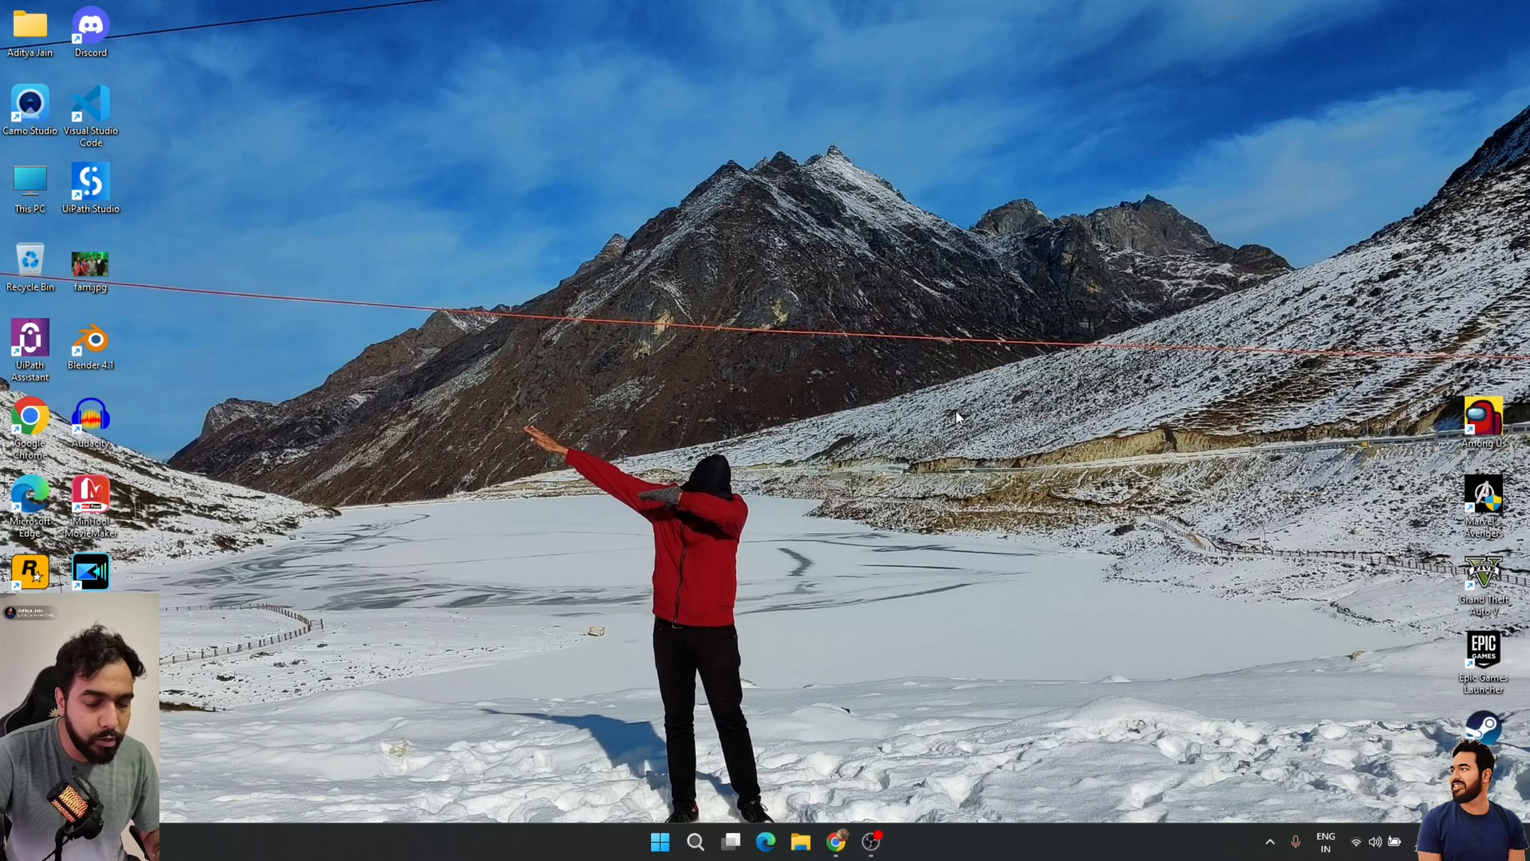
pyautogui.moveTo(834, 842)
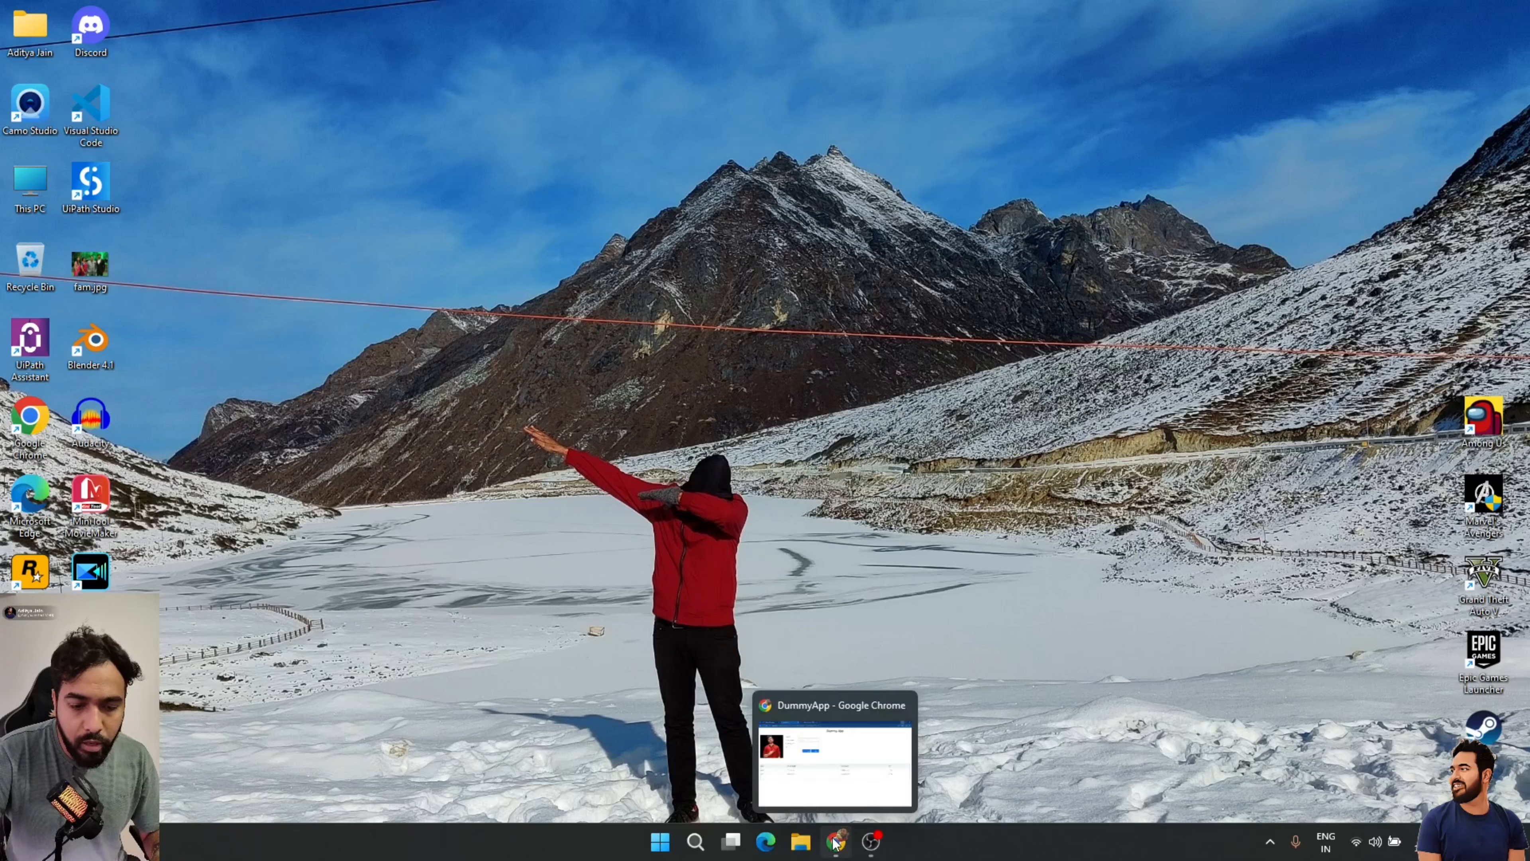